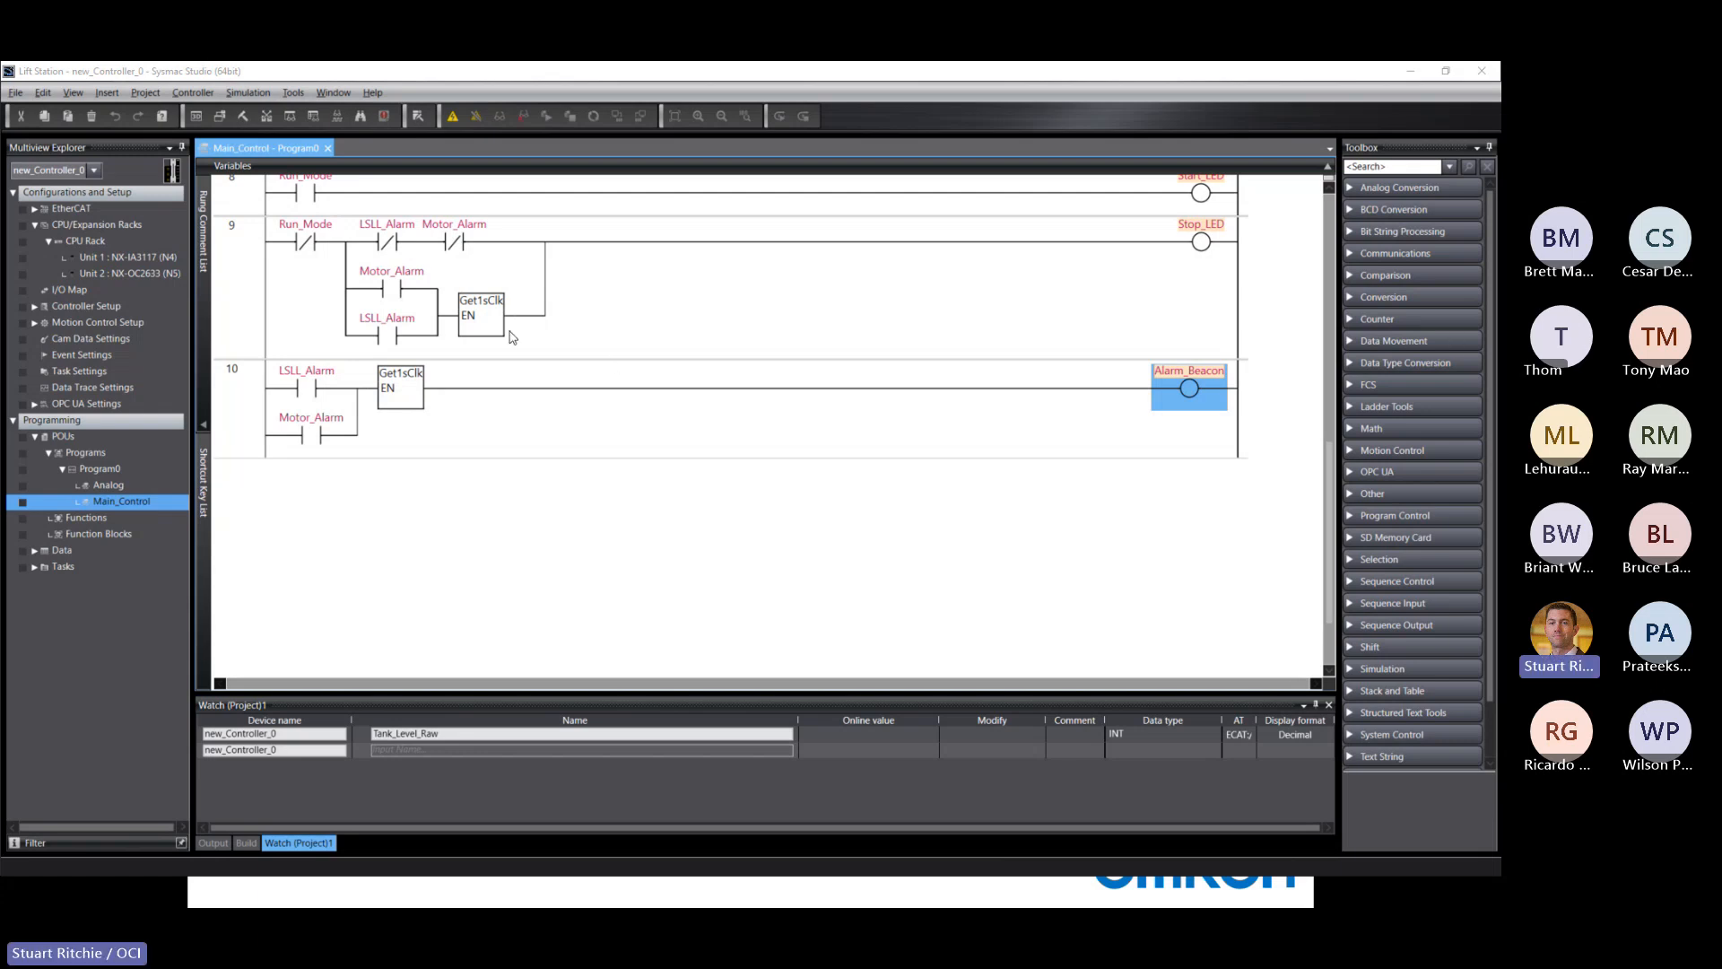
Step: Add an NA5 HMI device to the project, model 12W101□-V1, version 1.17
click(93, 171)
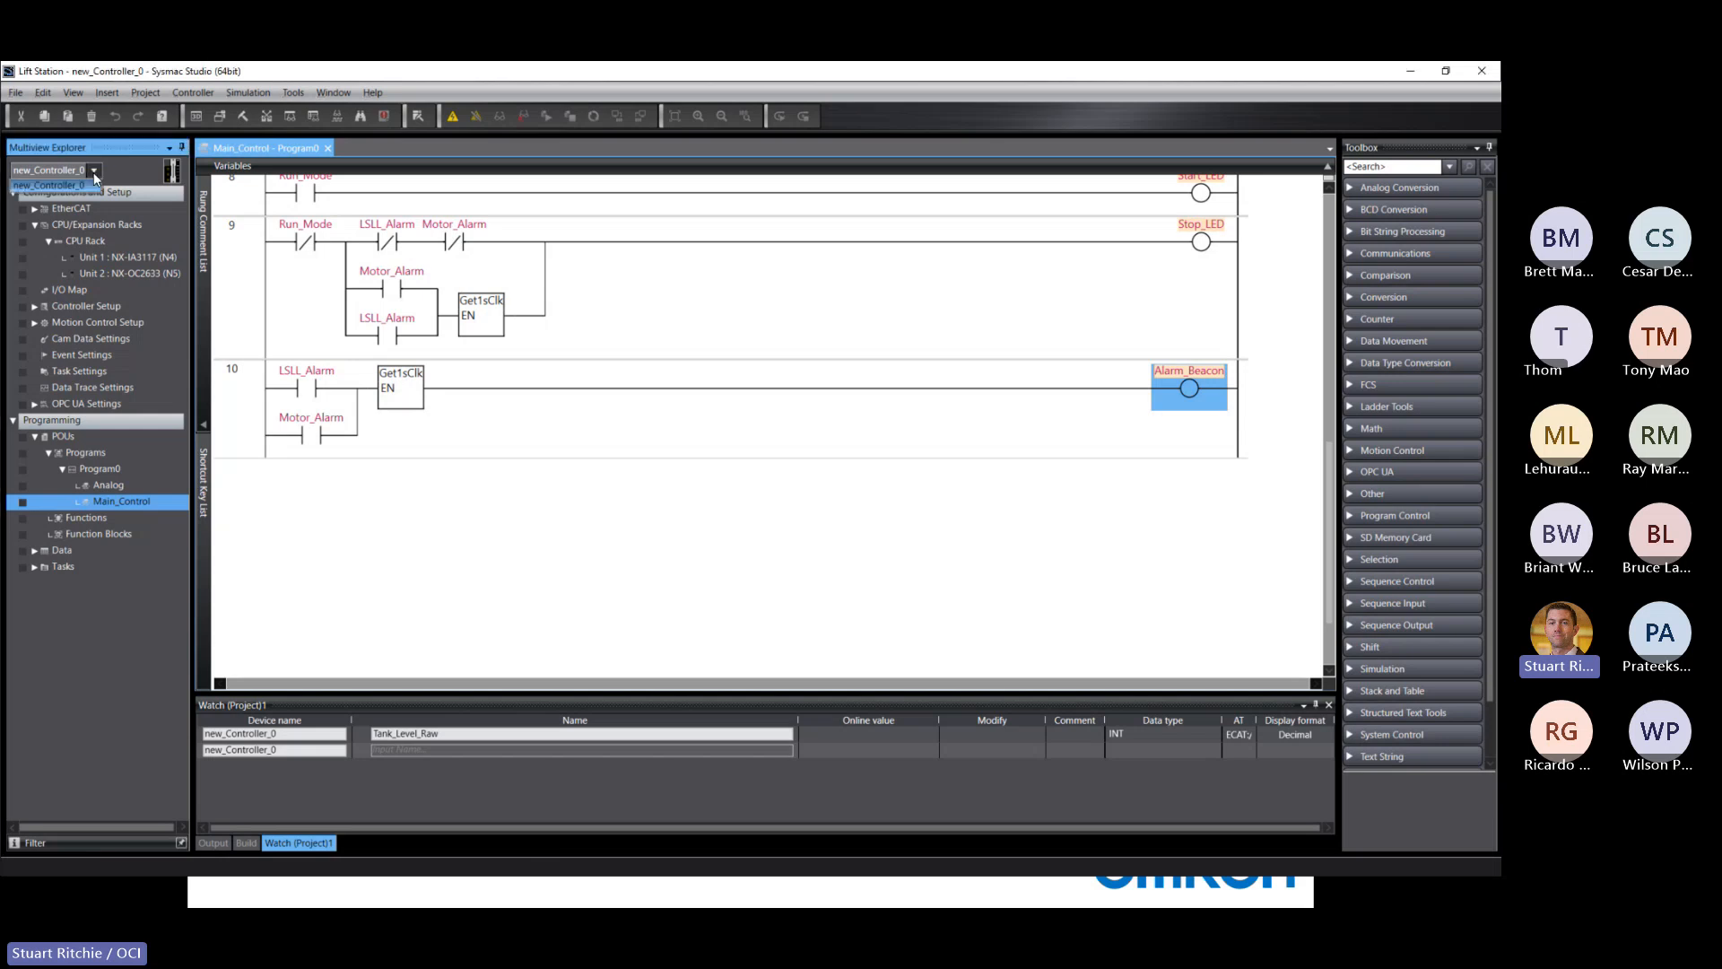
click(49, 186)
click(101, 95)
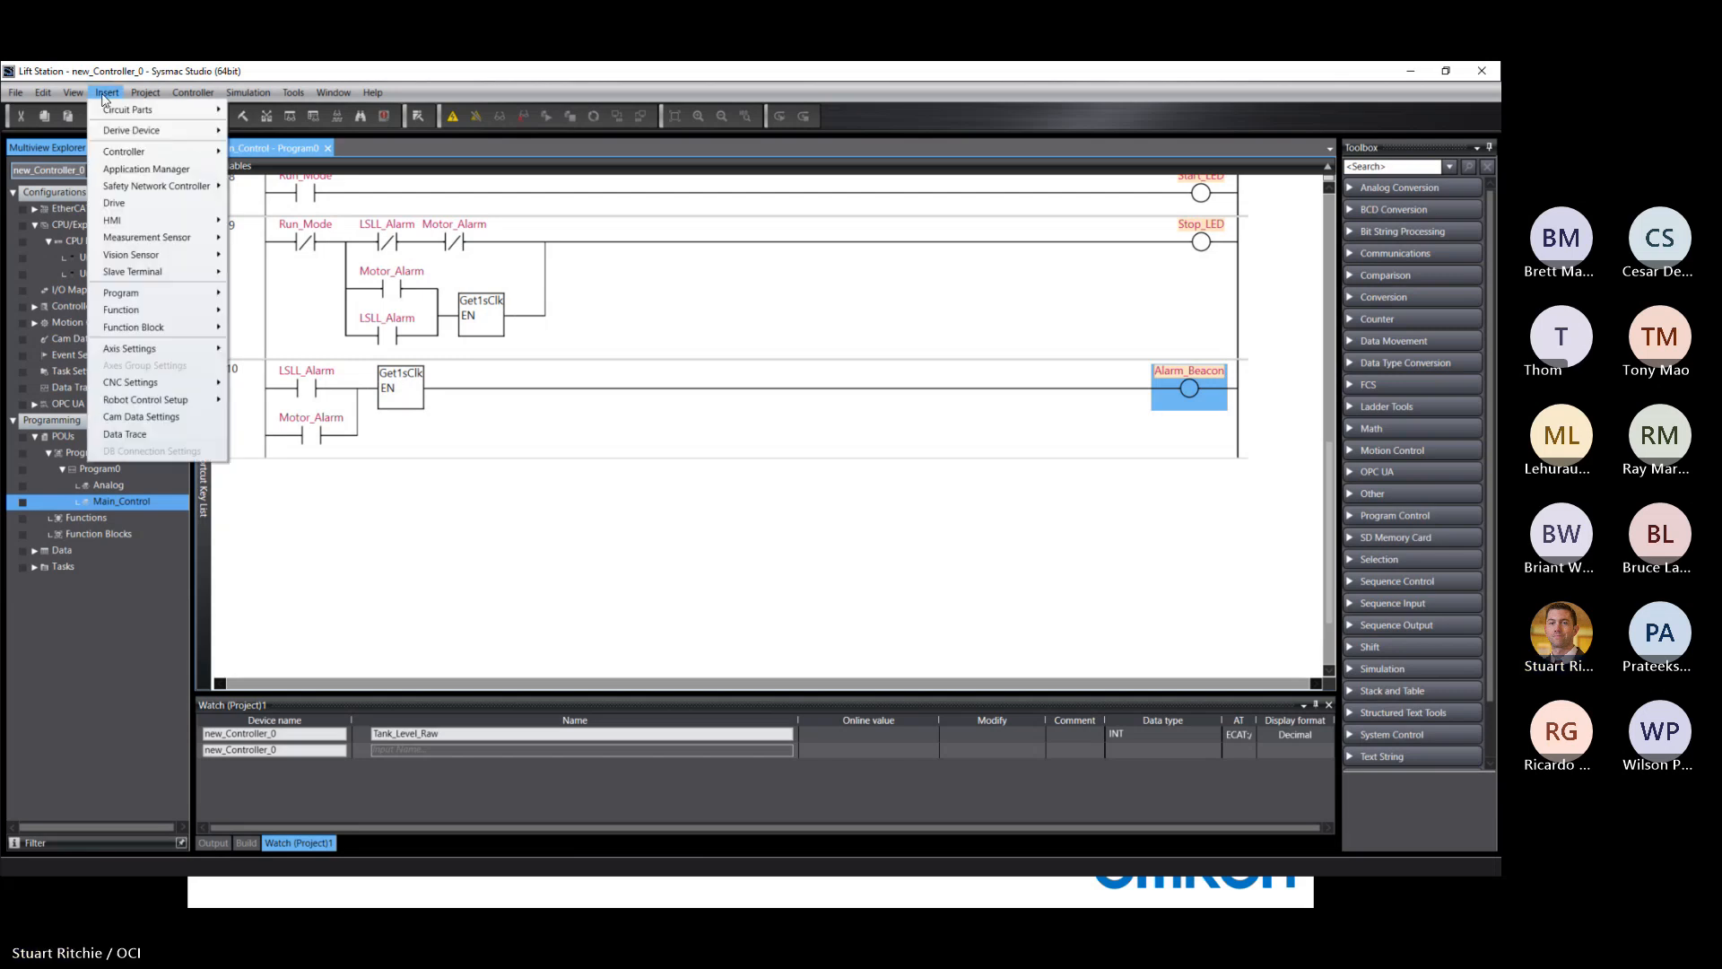
mouse_move(161, 219)
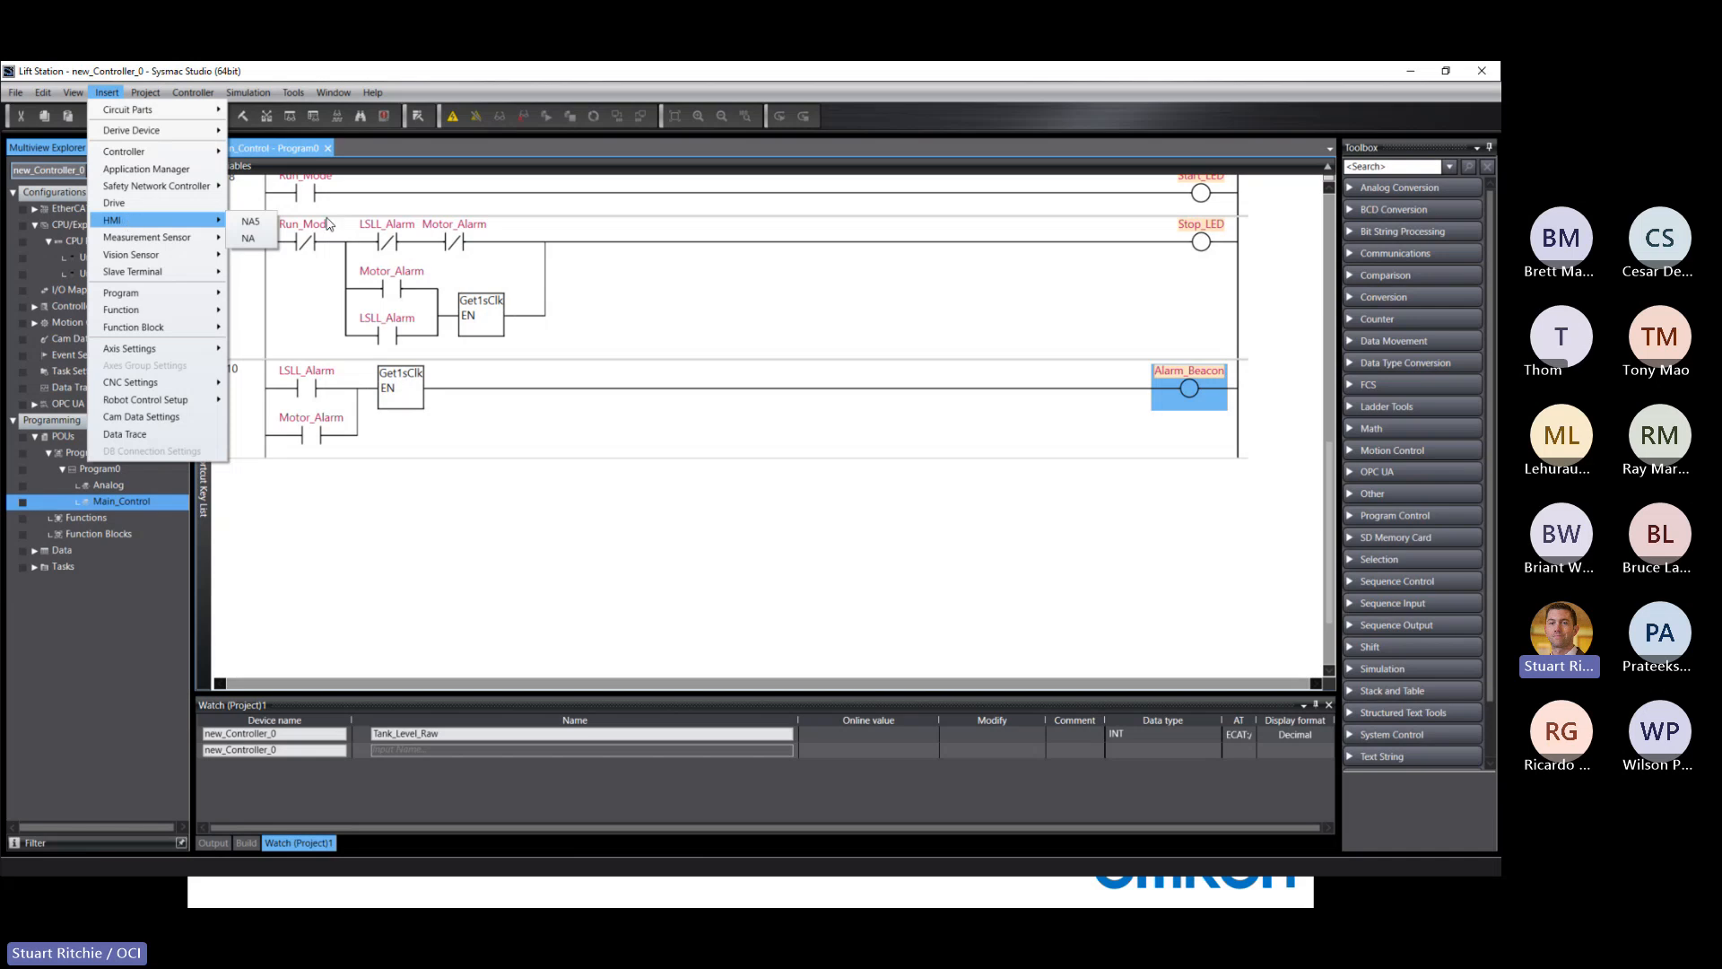
click(249, 224)
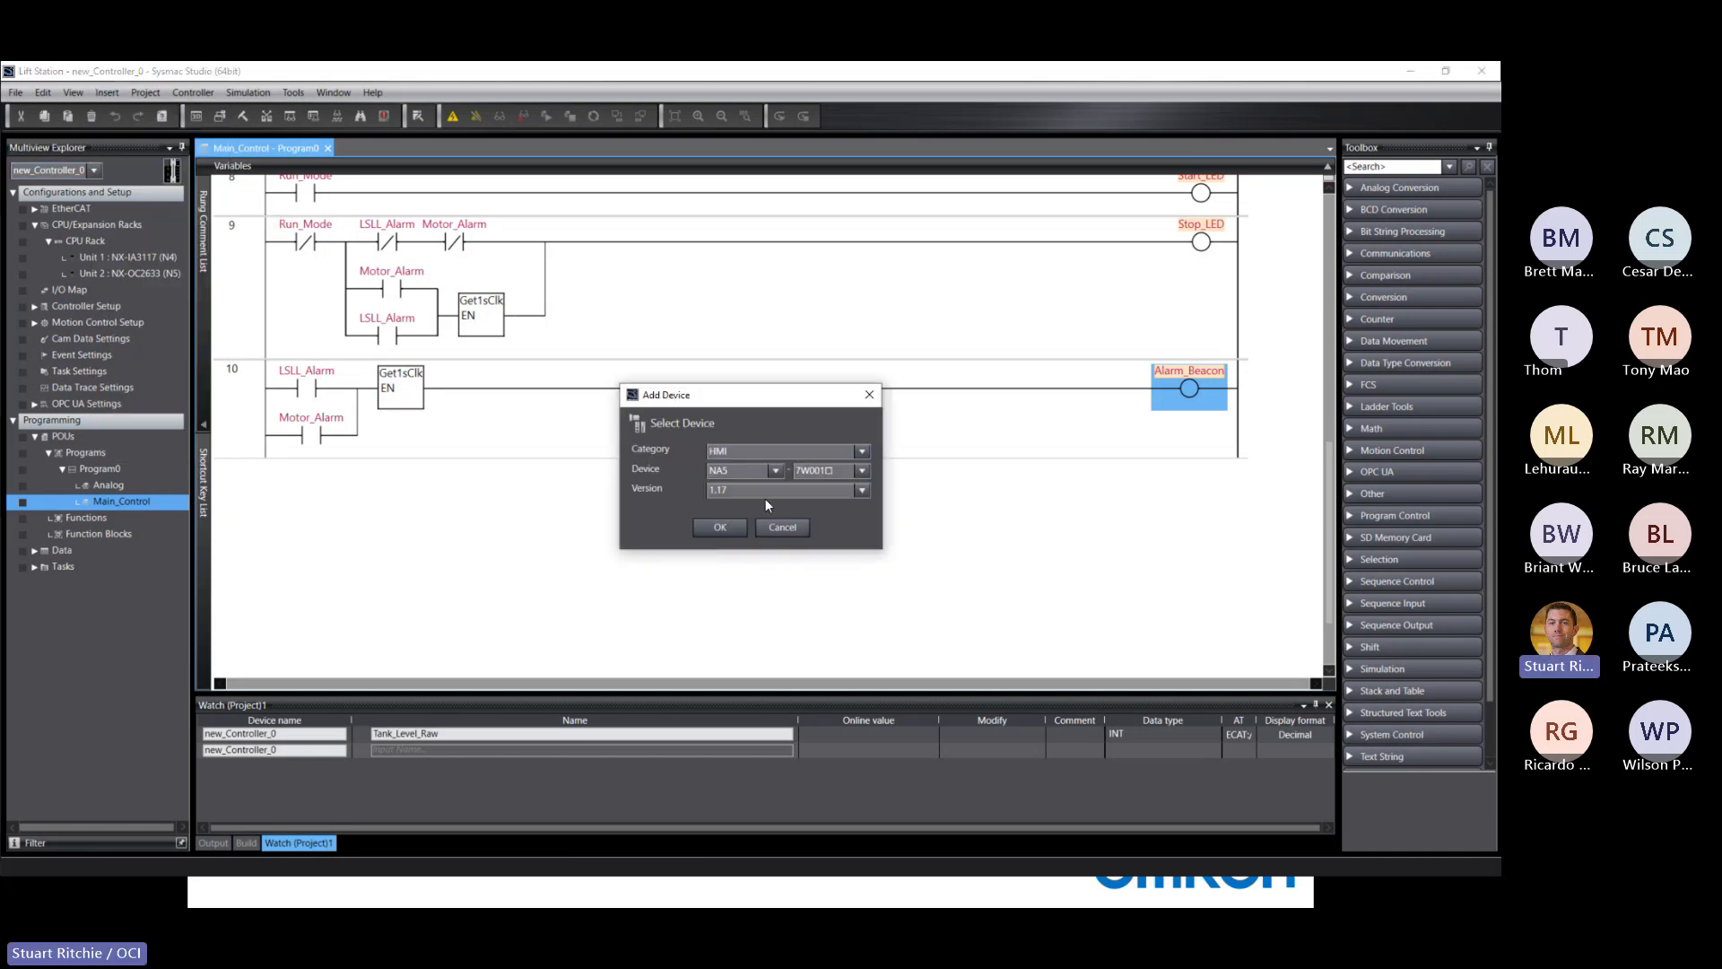
click(862, 470)
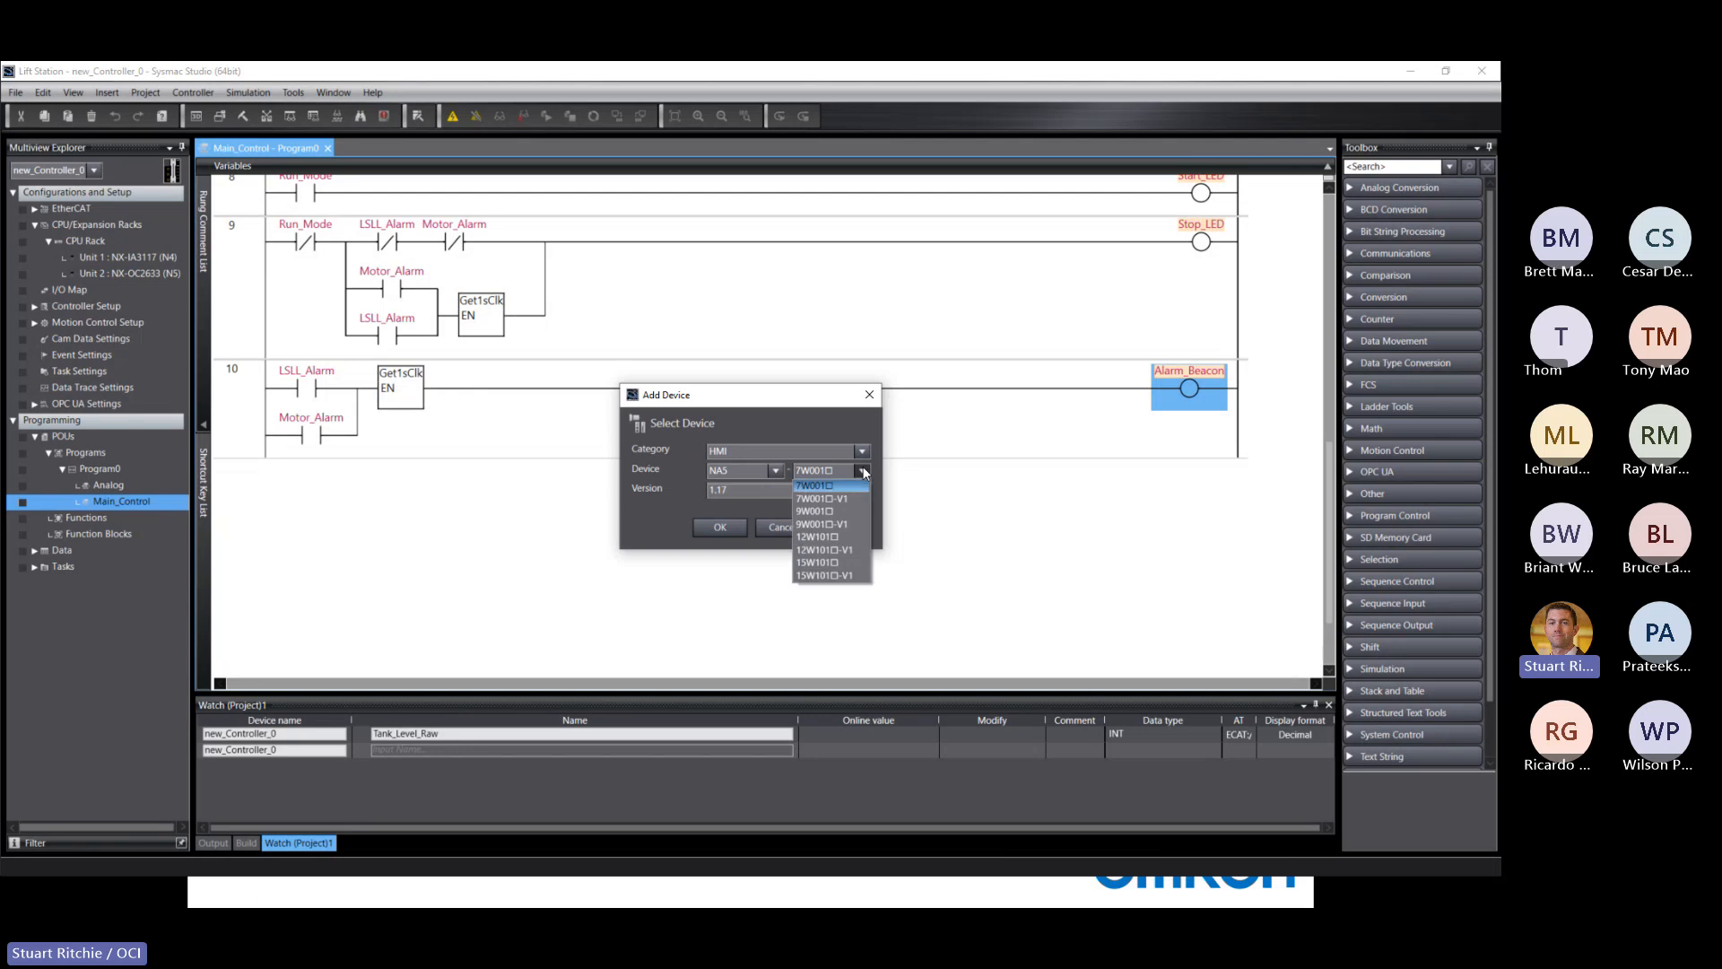
click(822, 547)
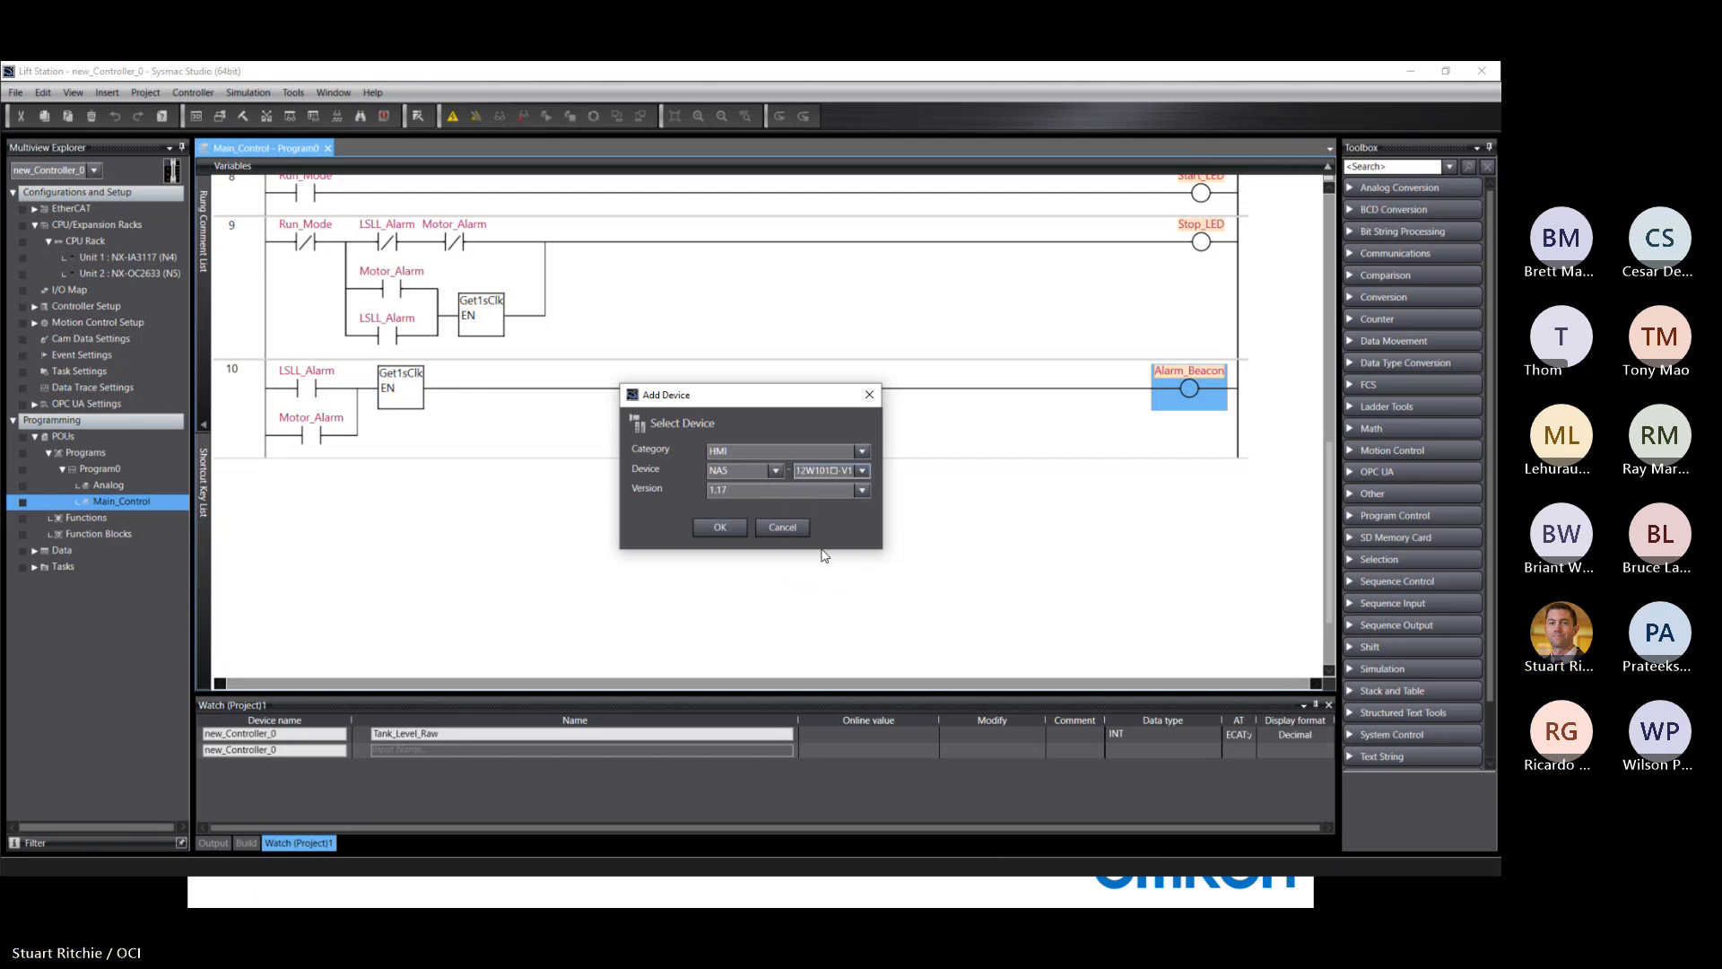
click(861, 491)
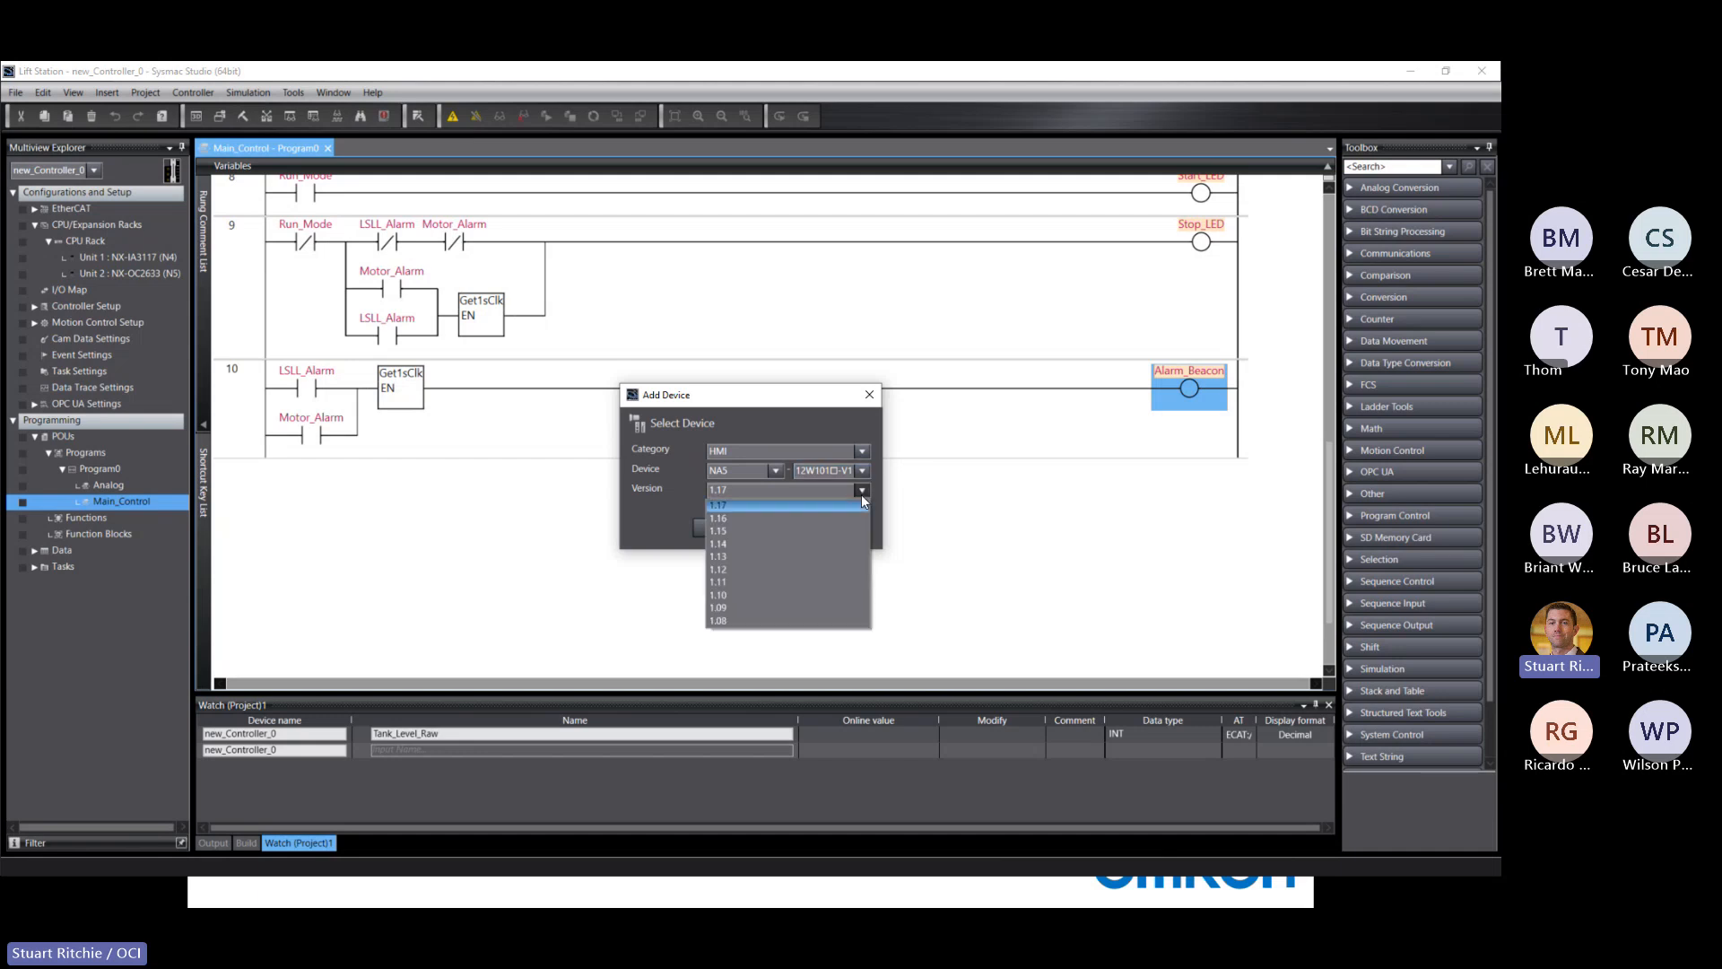
click(681, 484)
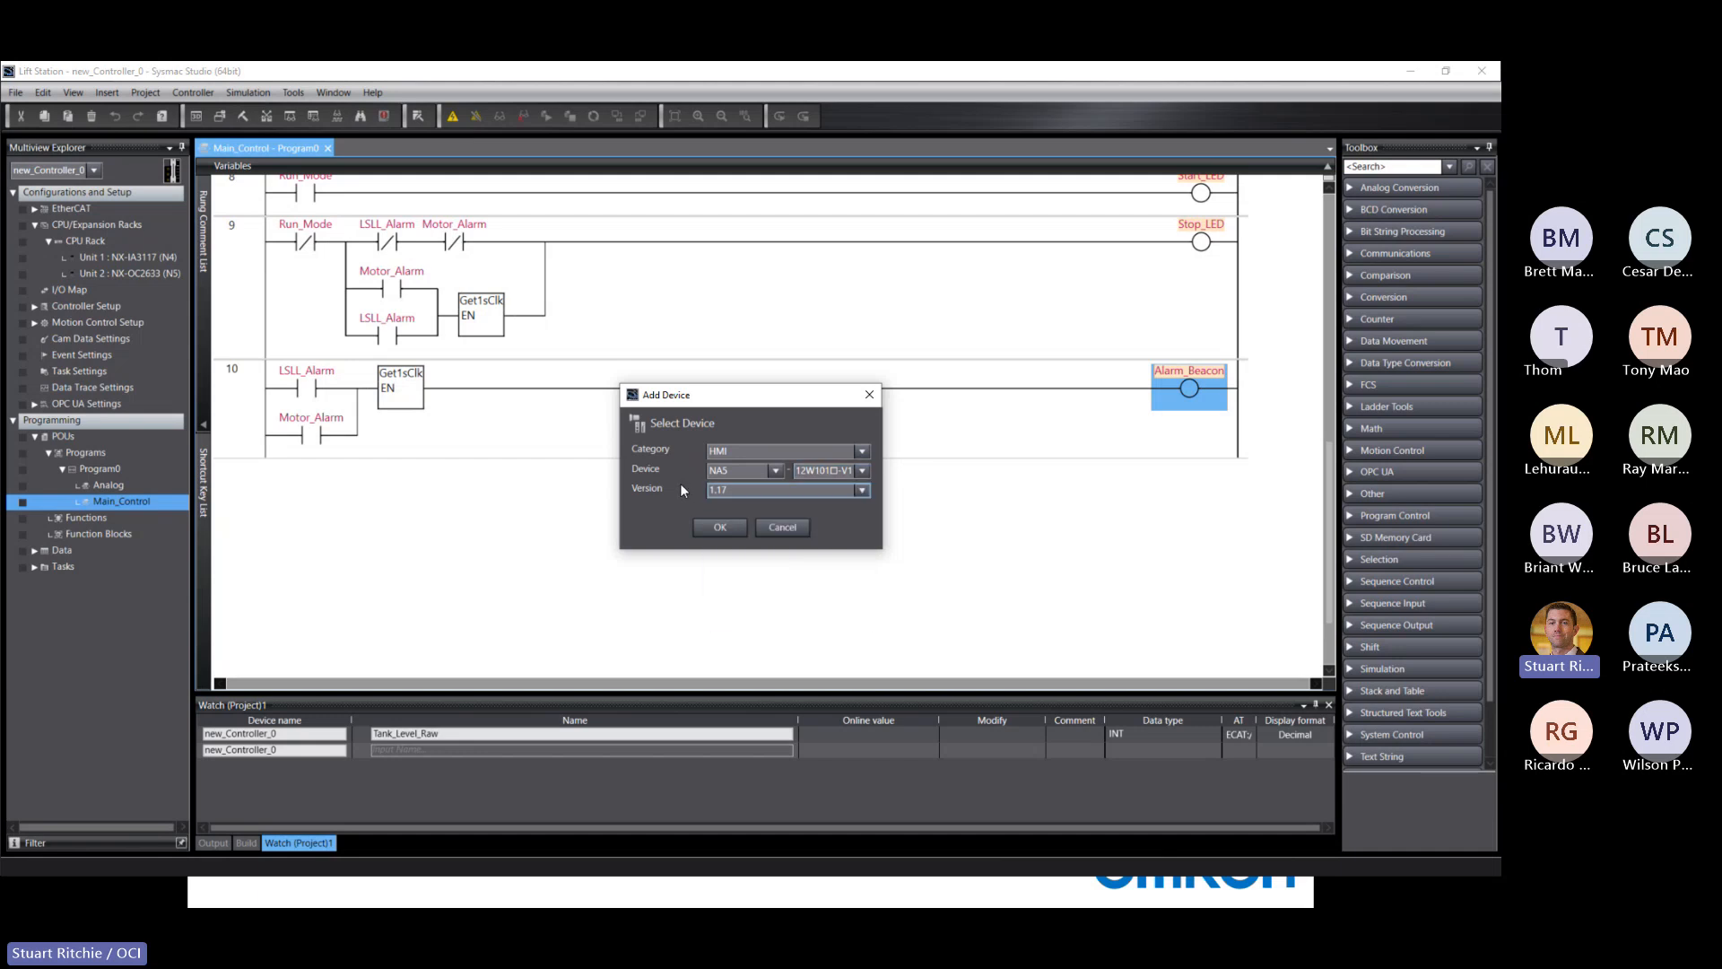
click(711, 528)
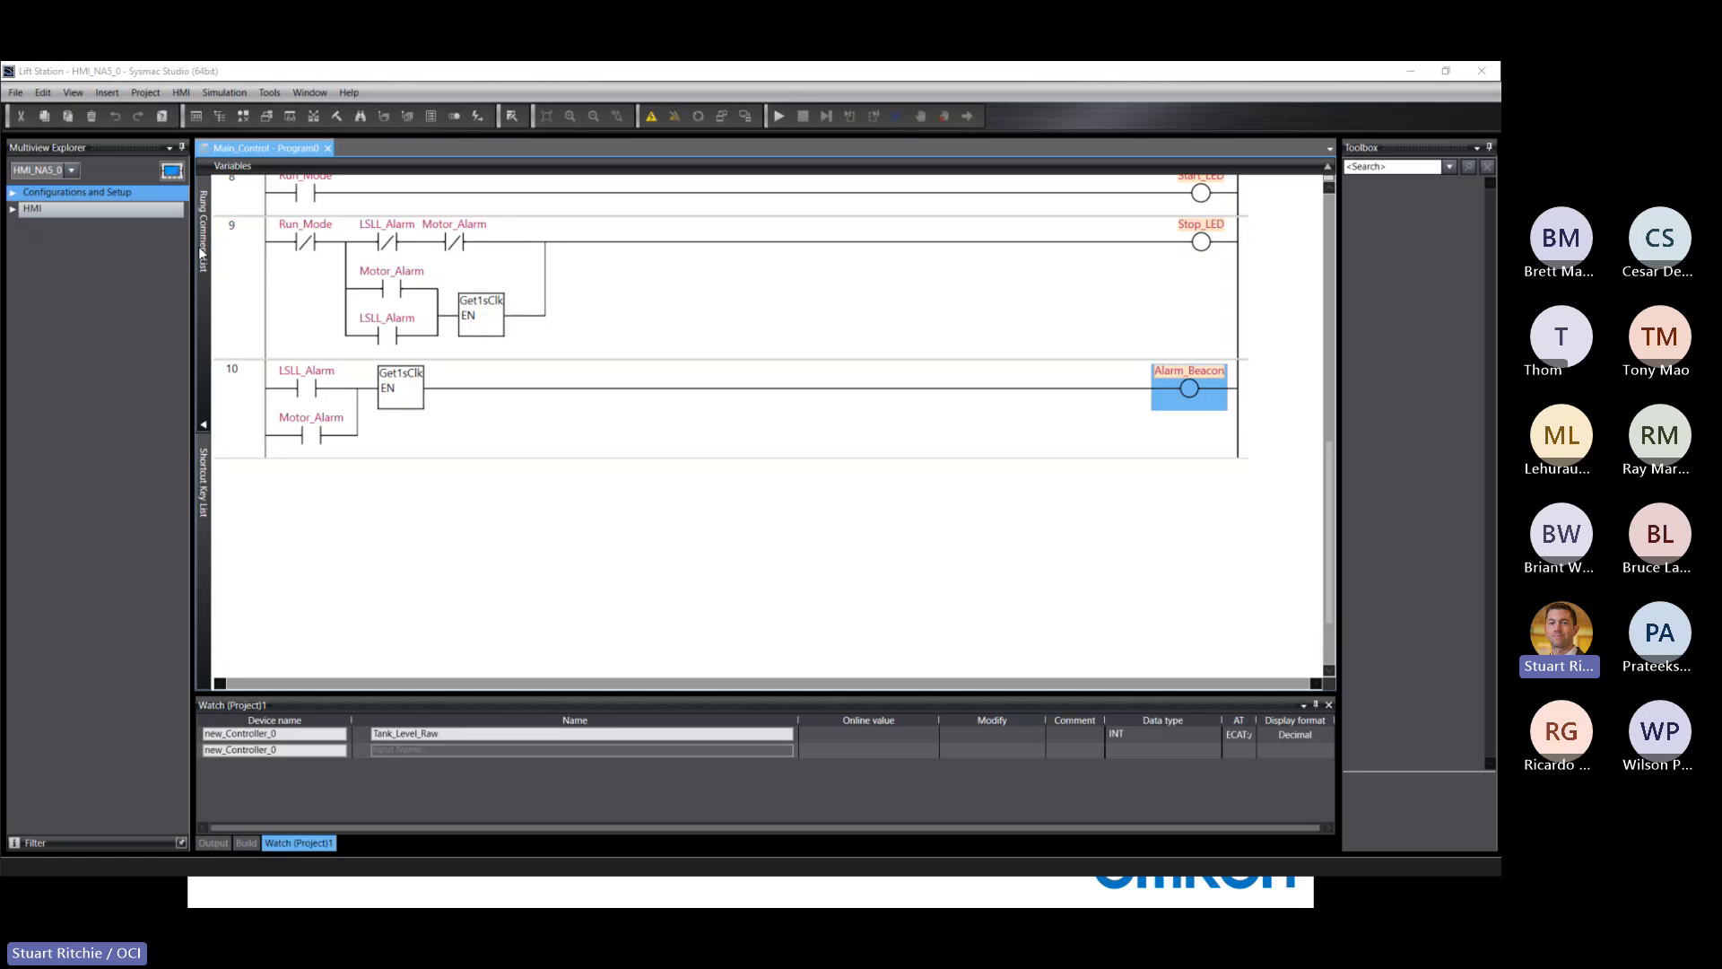
click(72, 170)
click(72, 171)
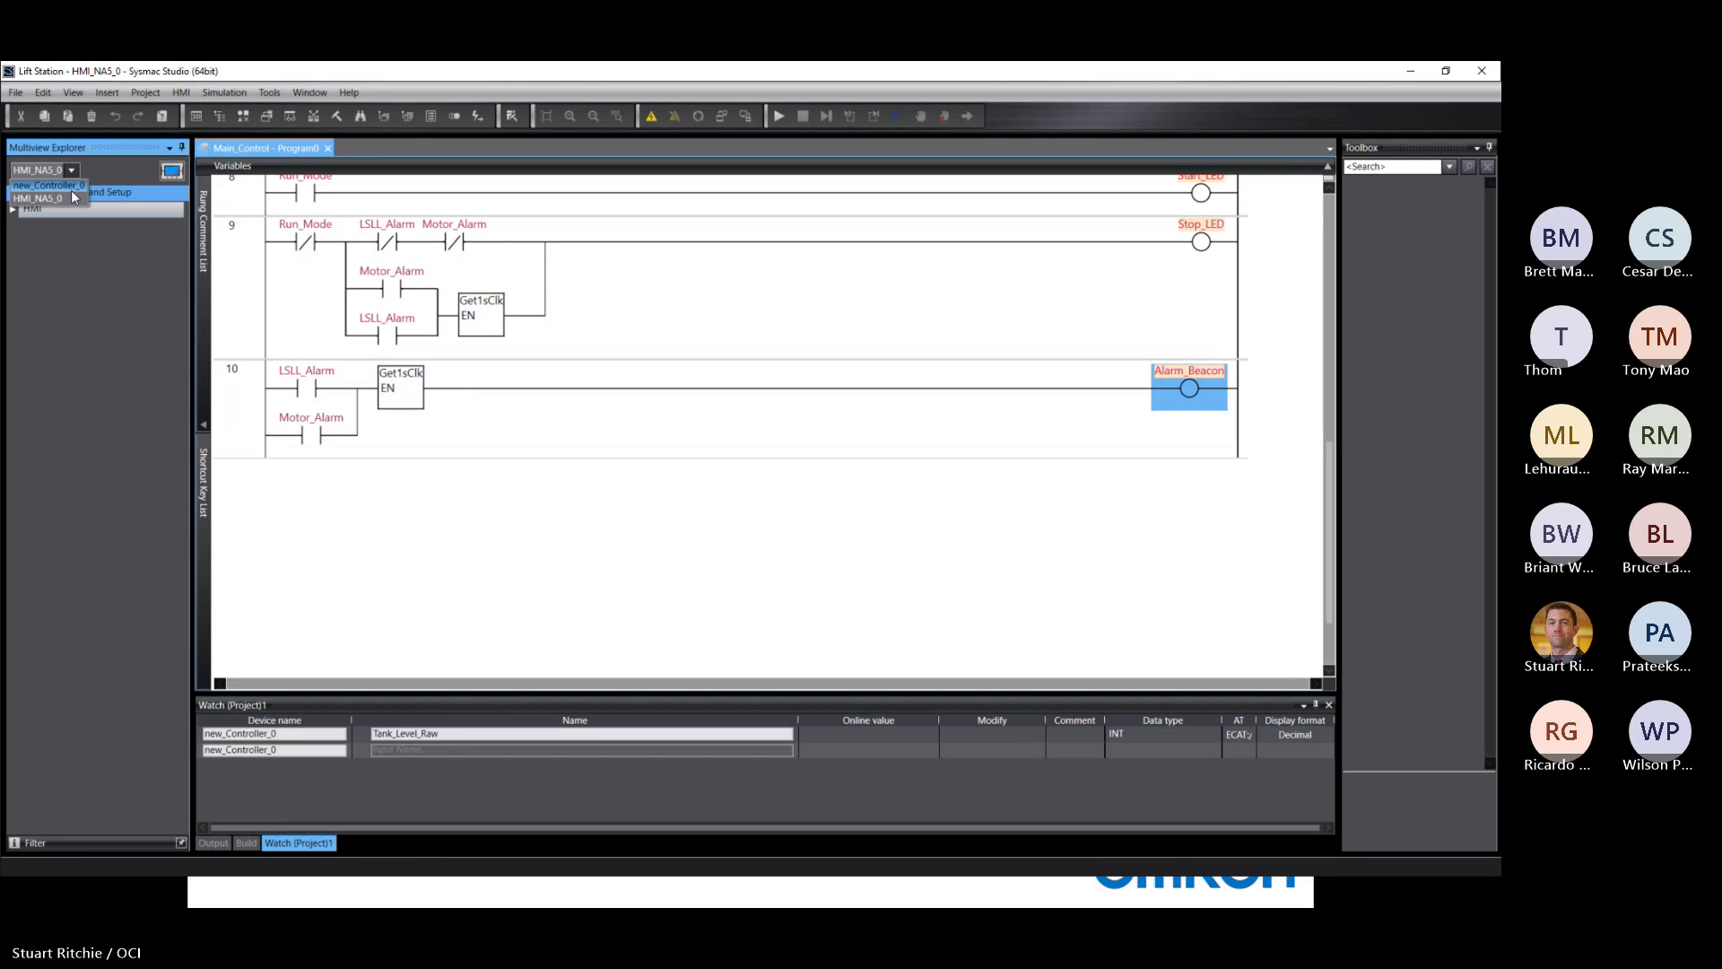
click(361, 146)
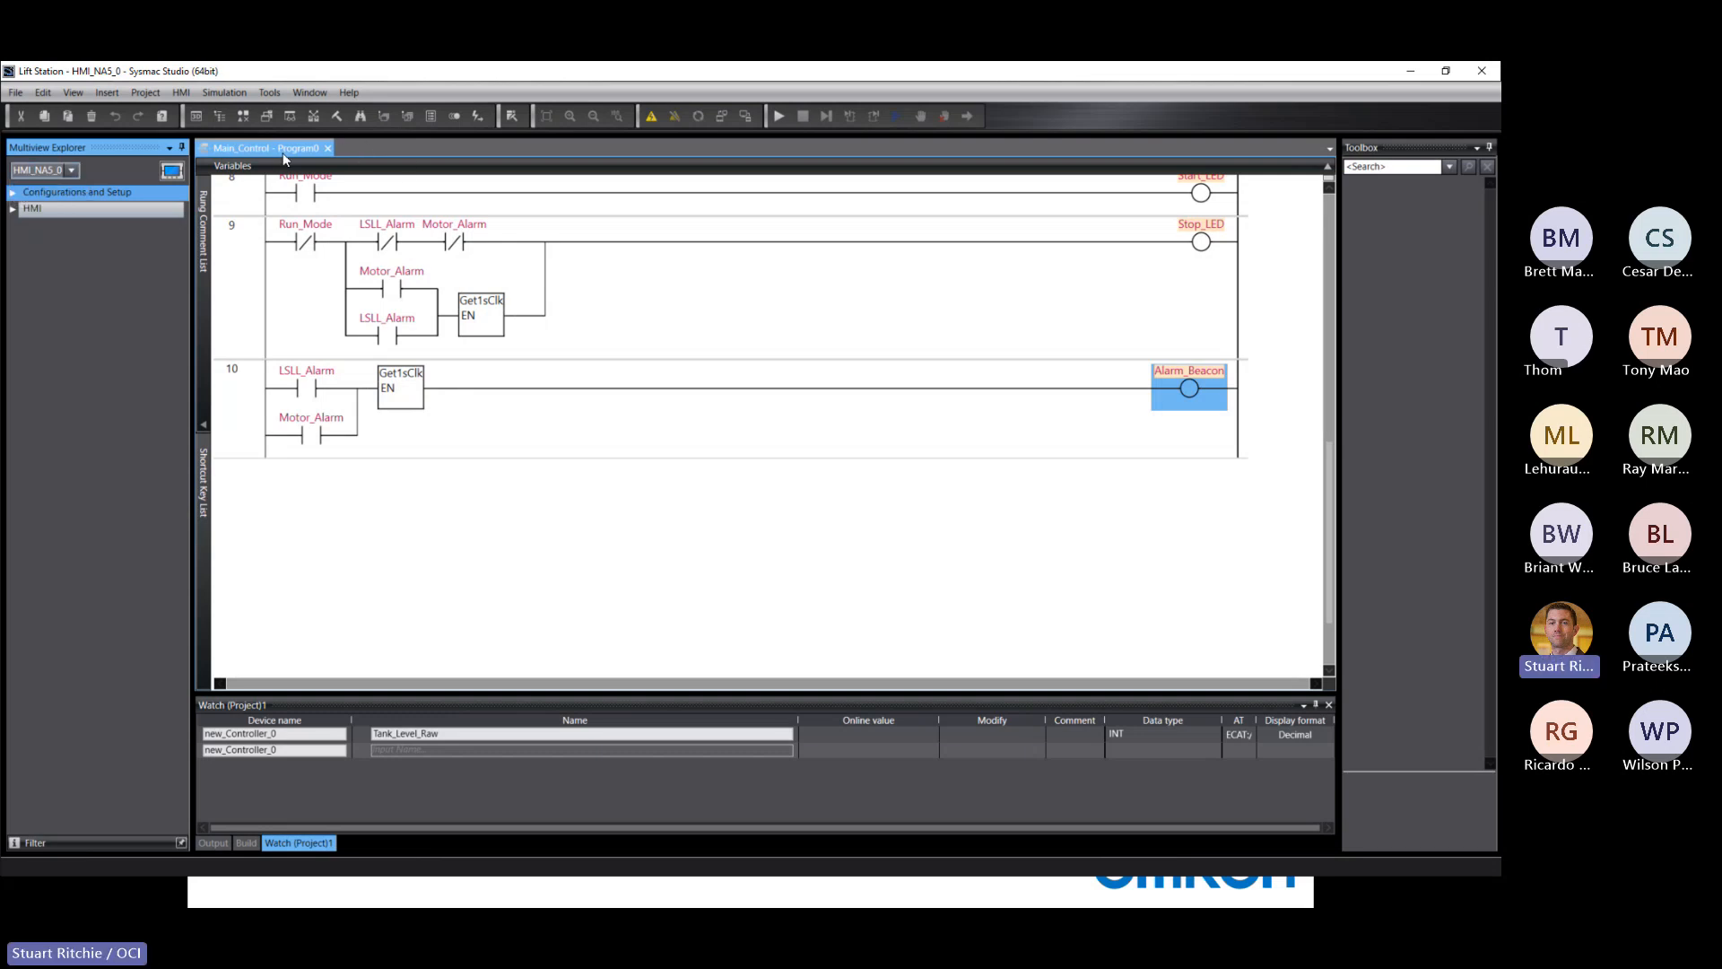
click(72, 170)
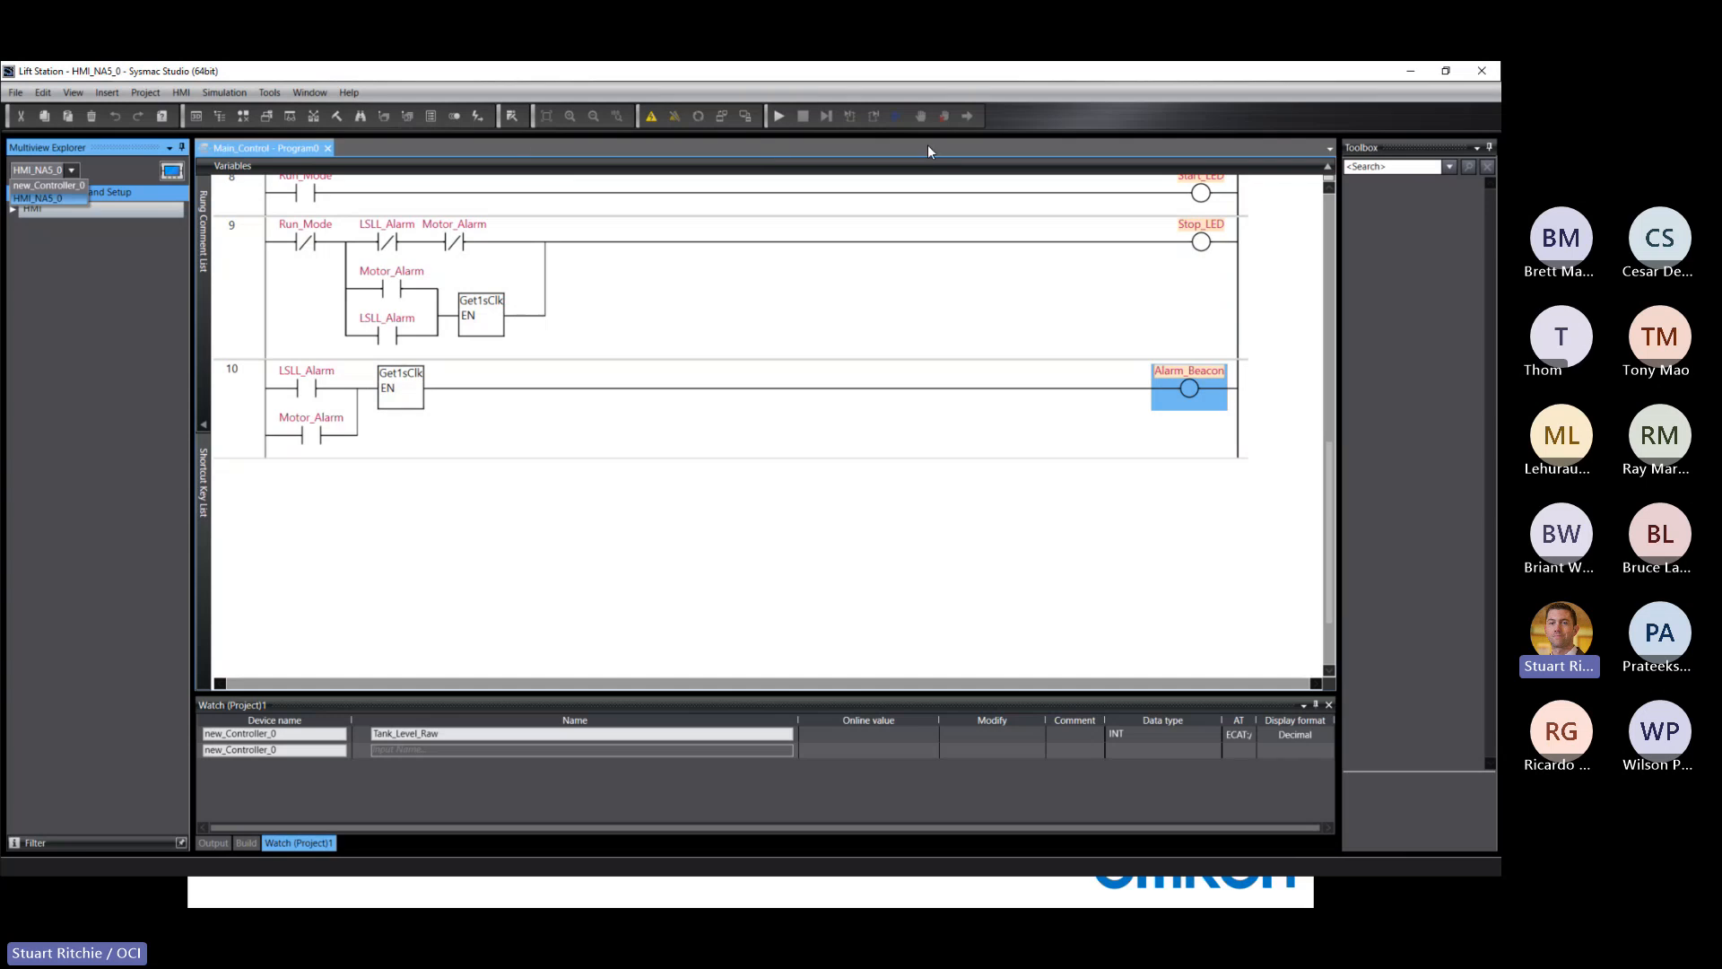
click(388, 149)
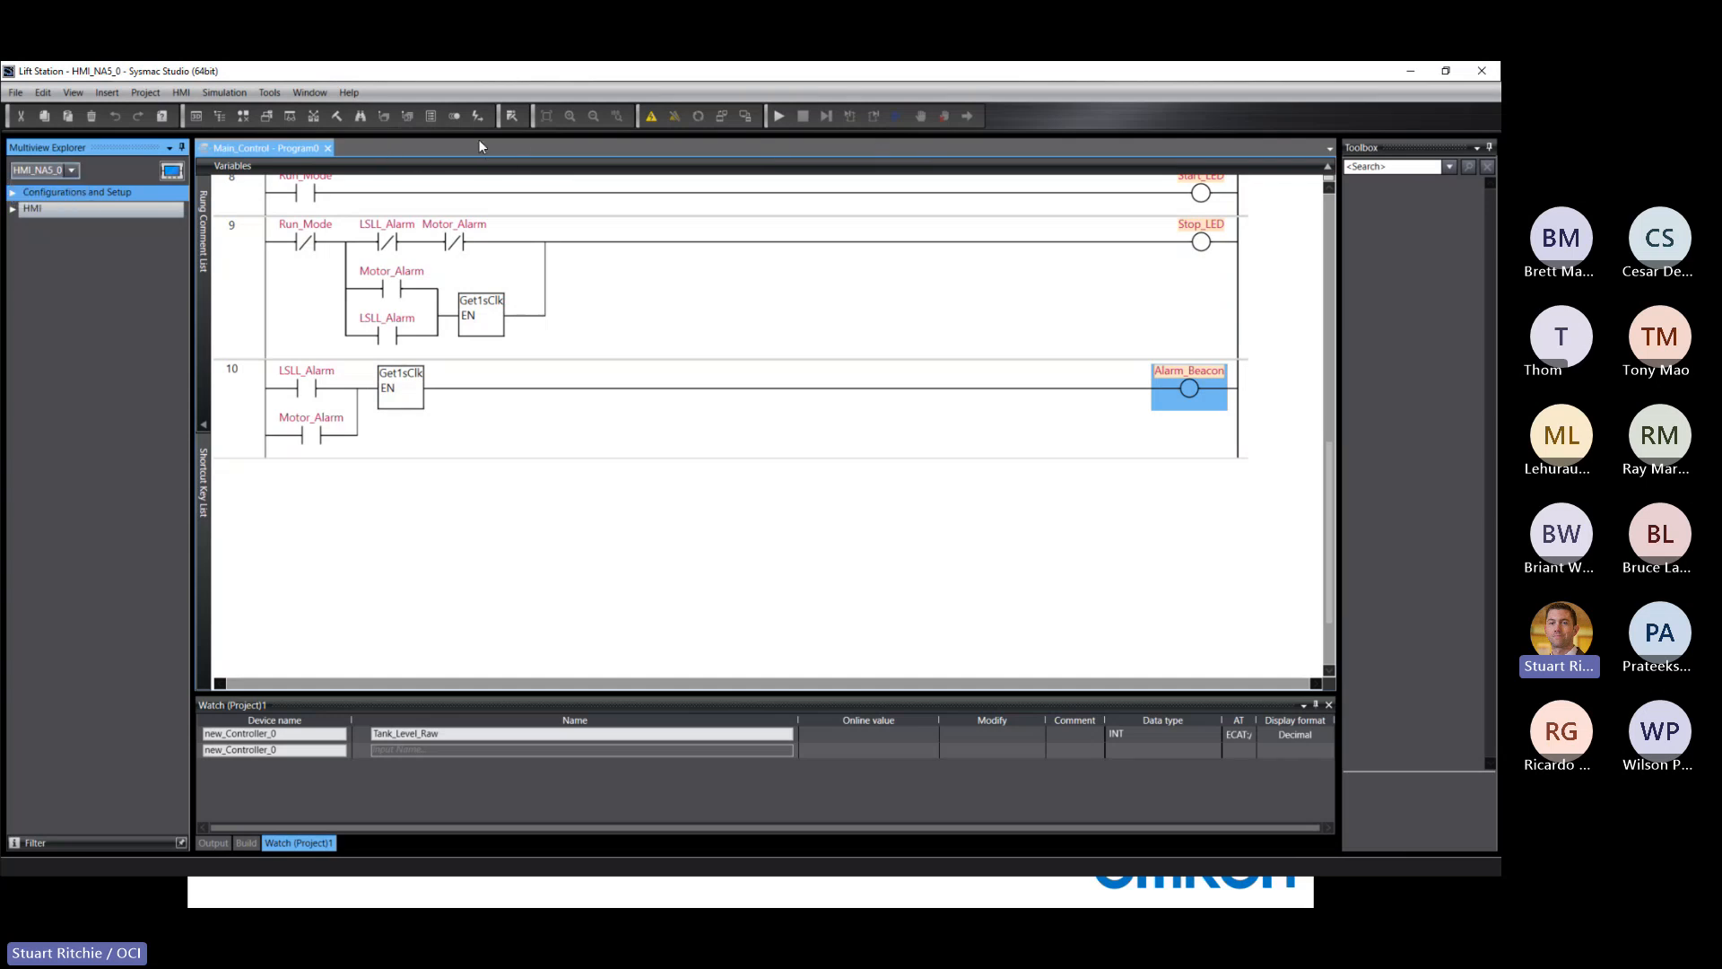
Step: In the HMI settings, enable the VNC server in View and Operate mode and enter the VNC password
click(13, 193)
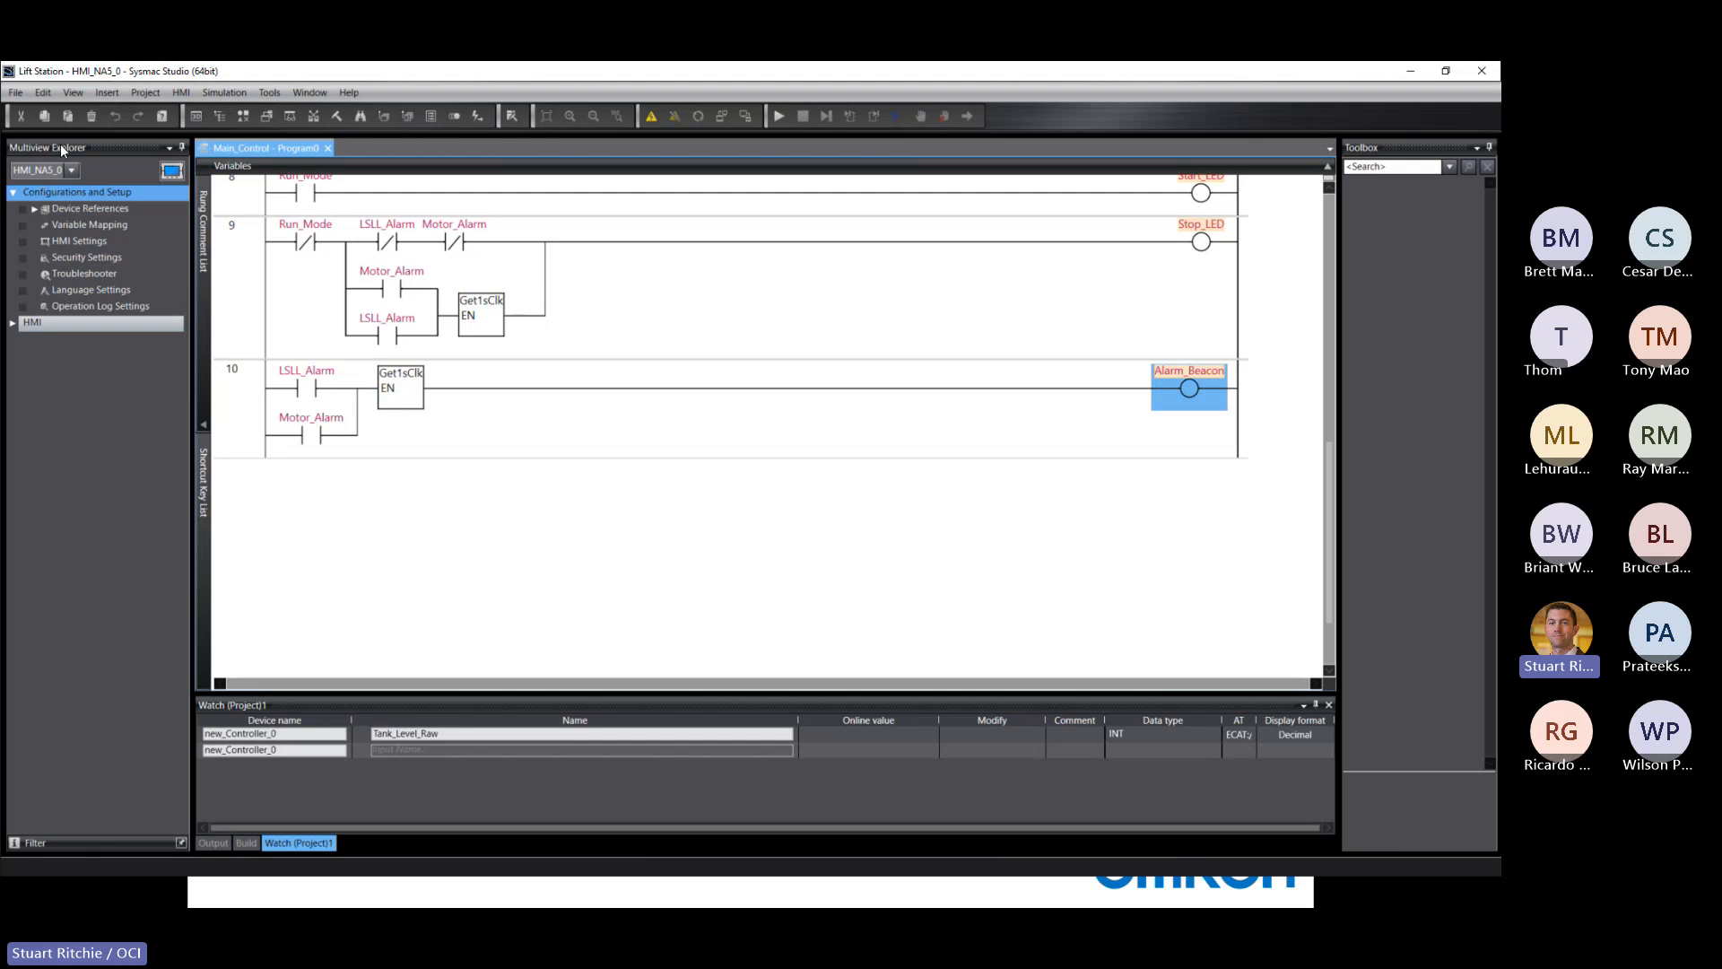
double_click(67, 238)
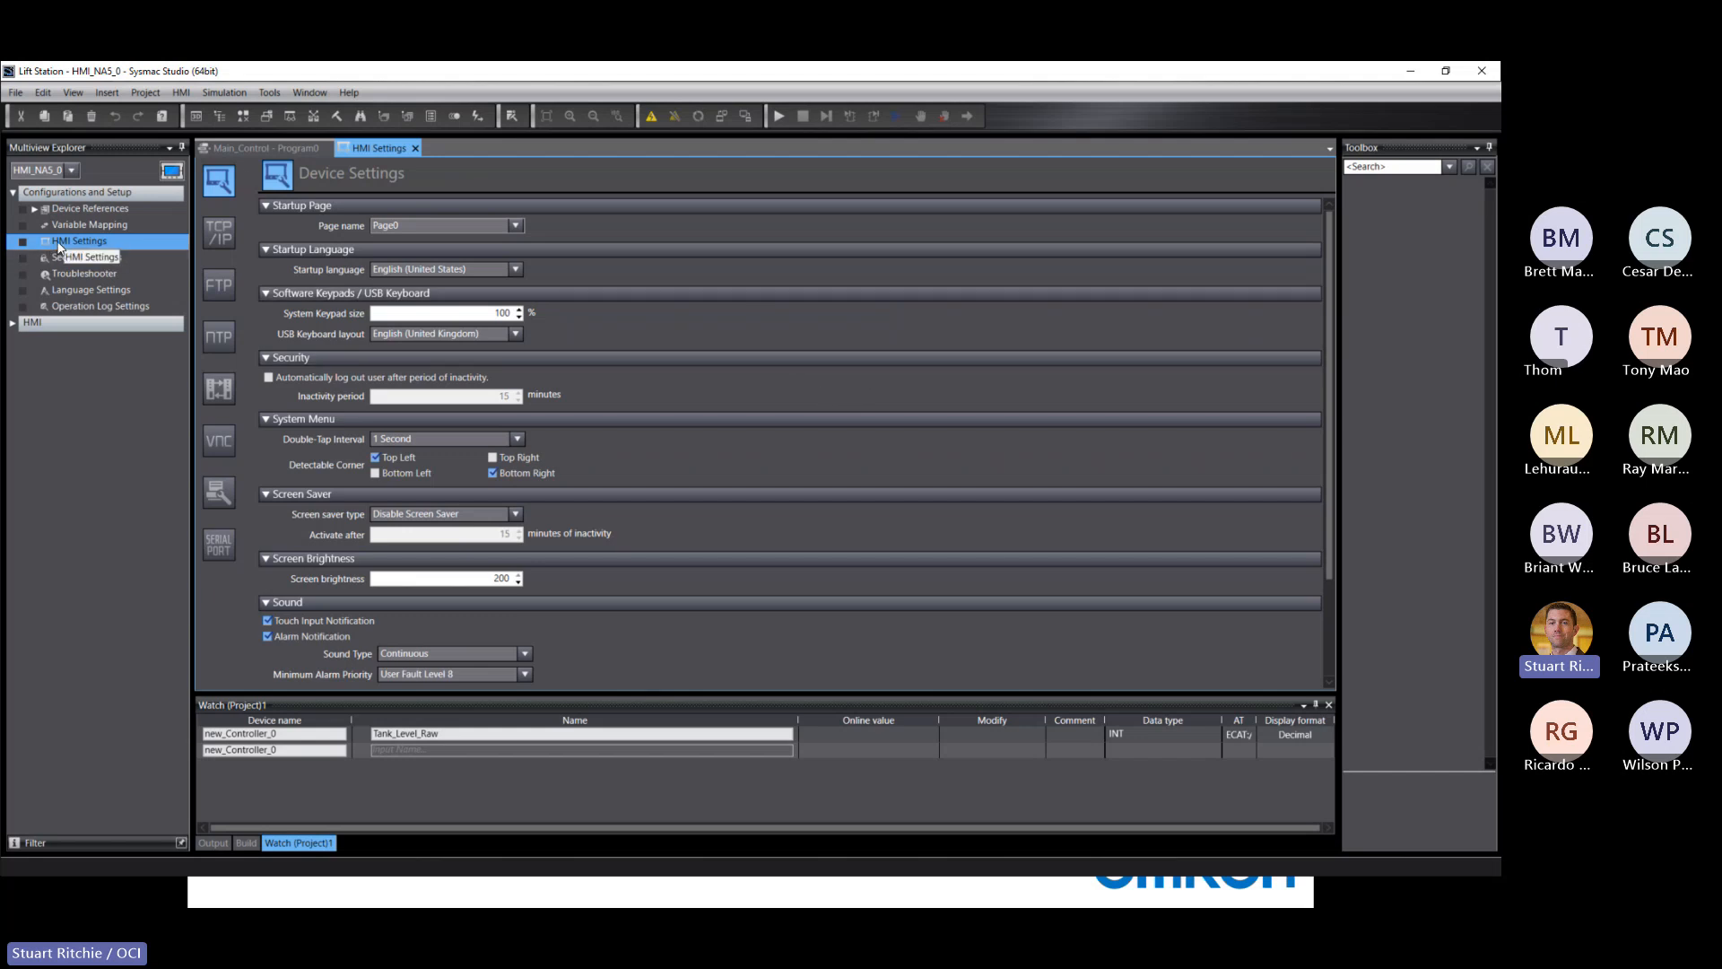
click(219, 445)
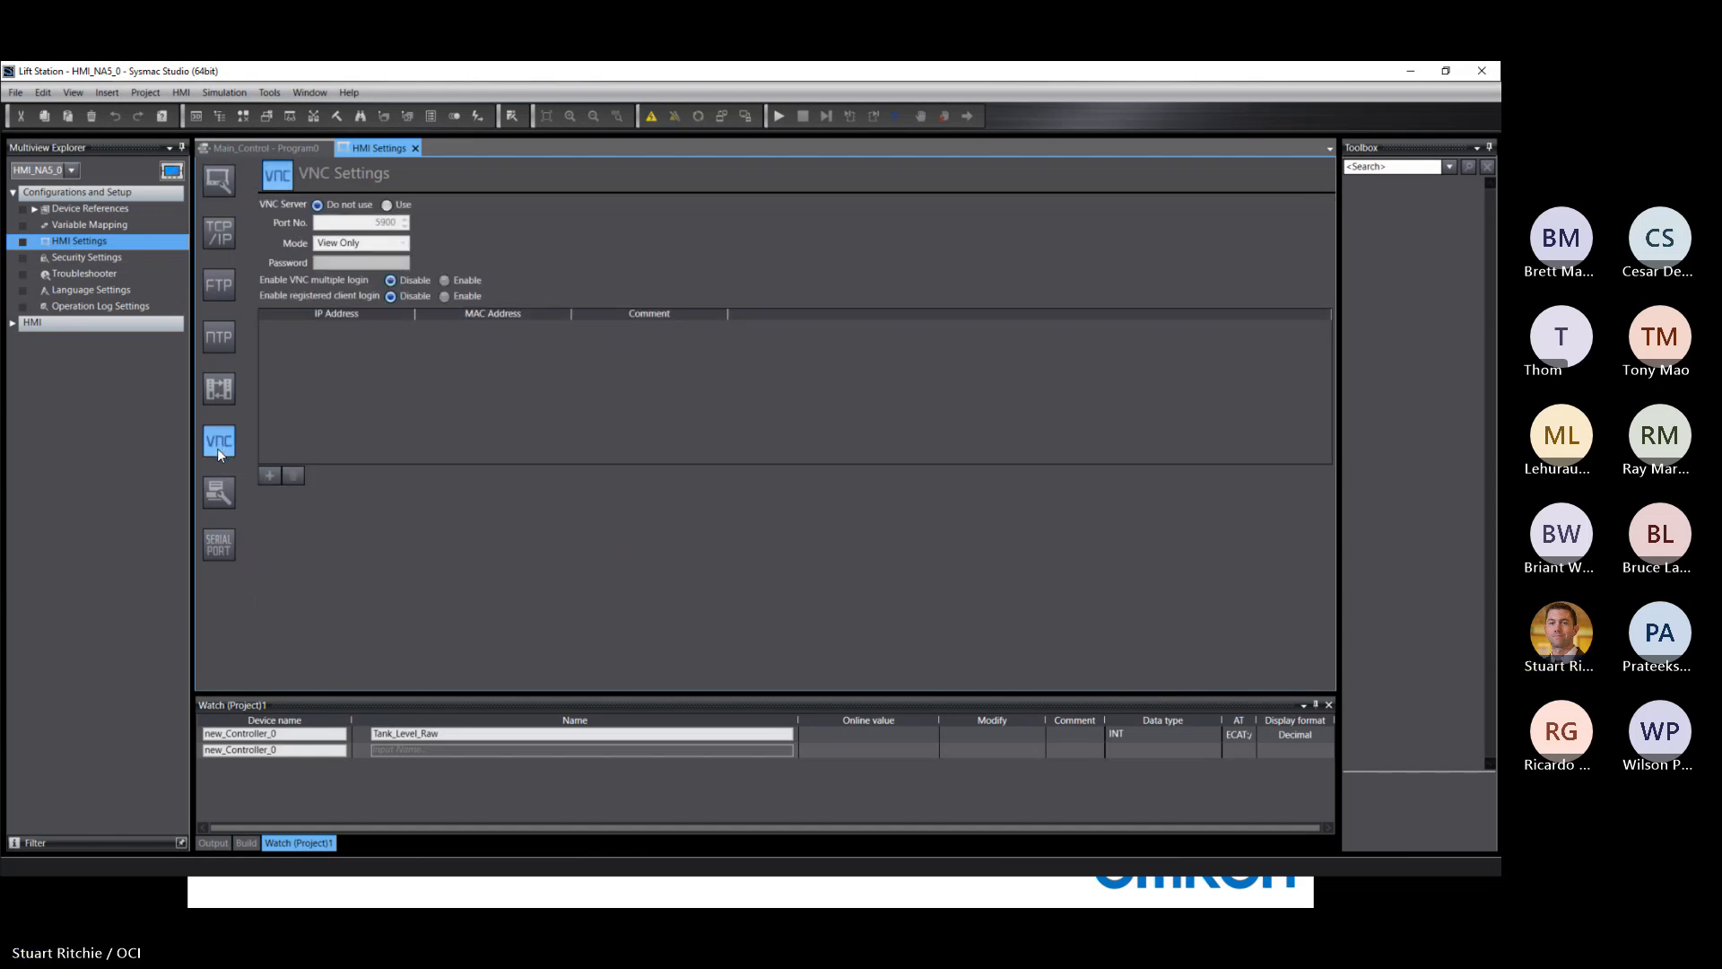
click(387, 206)
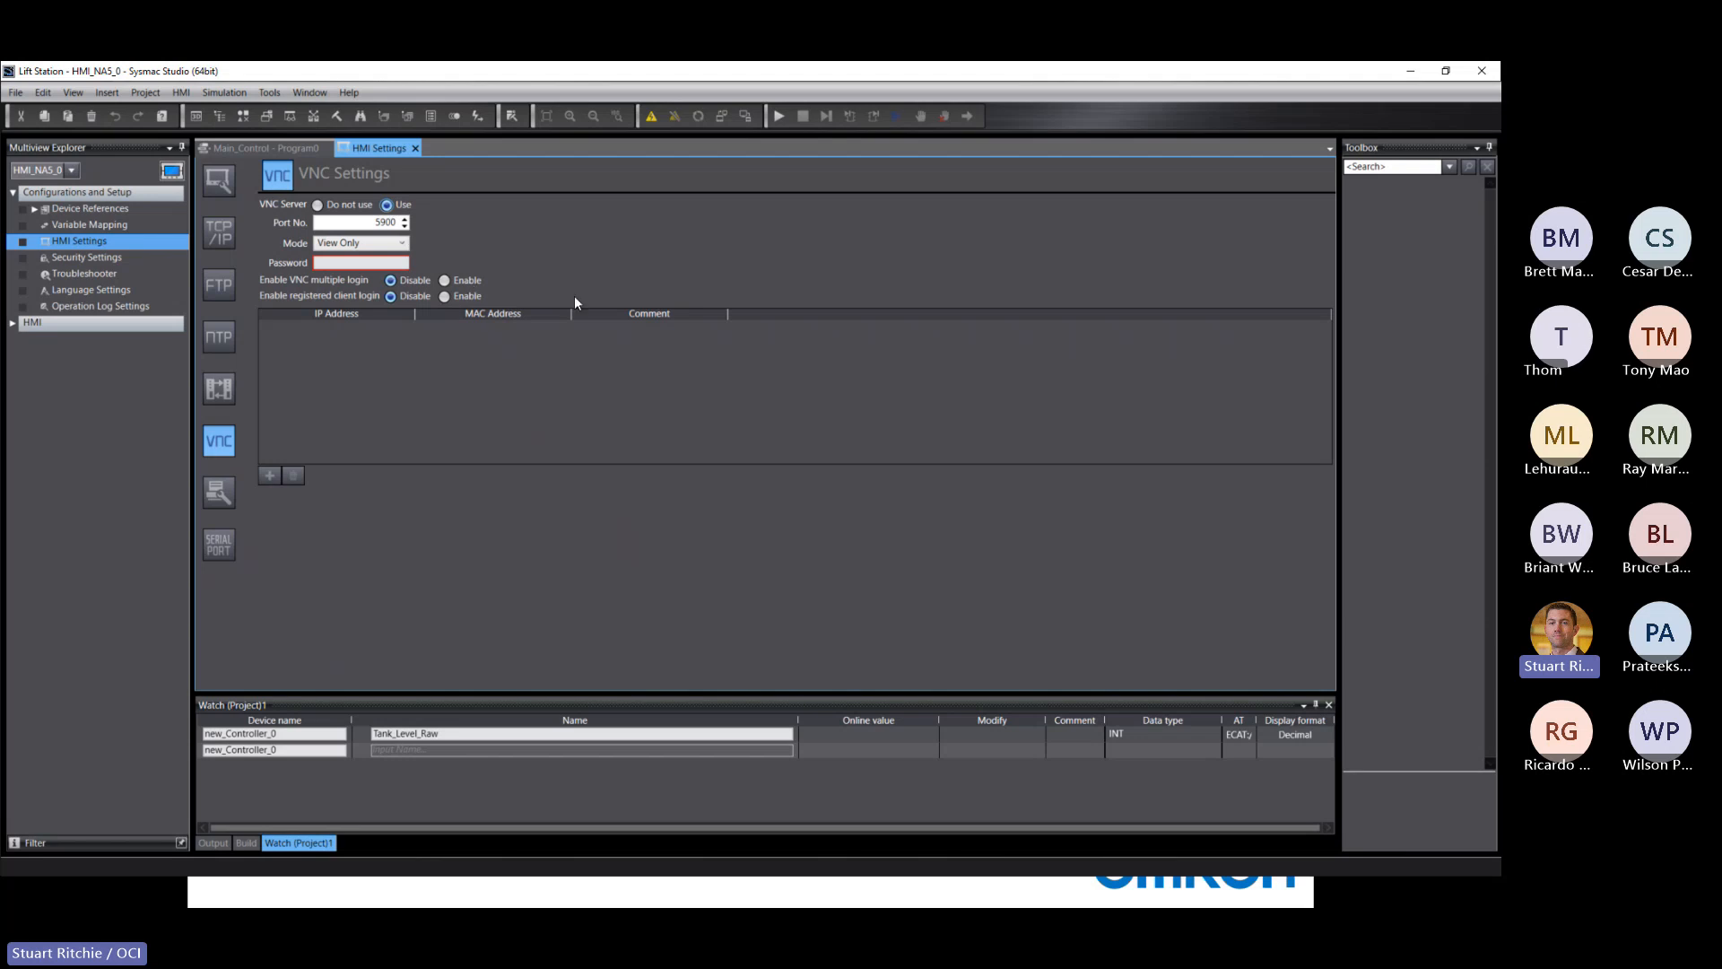
click(357, 243)
click(339, 271)
text(*******)
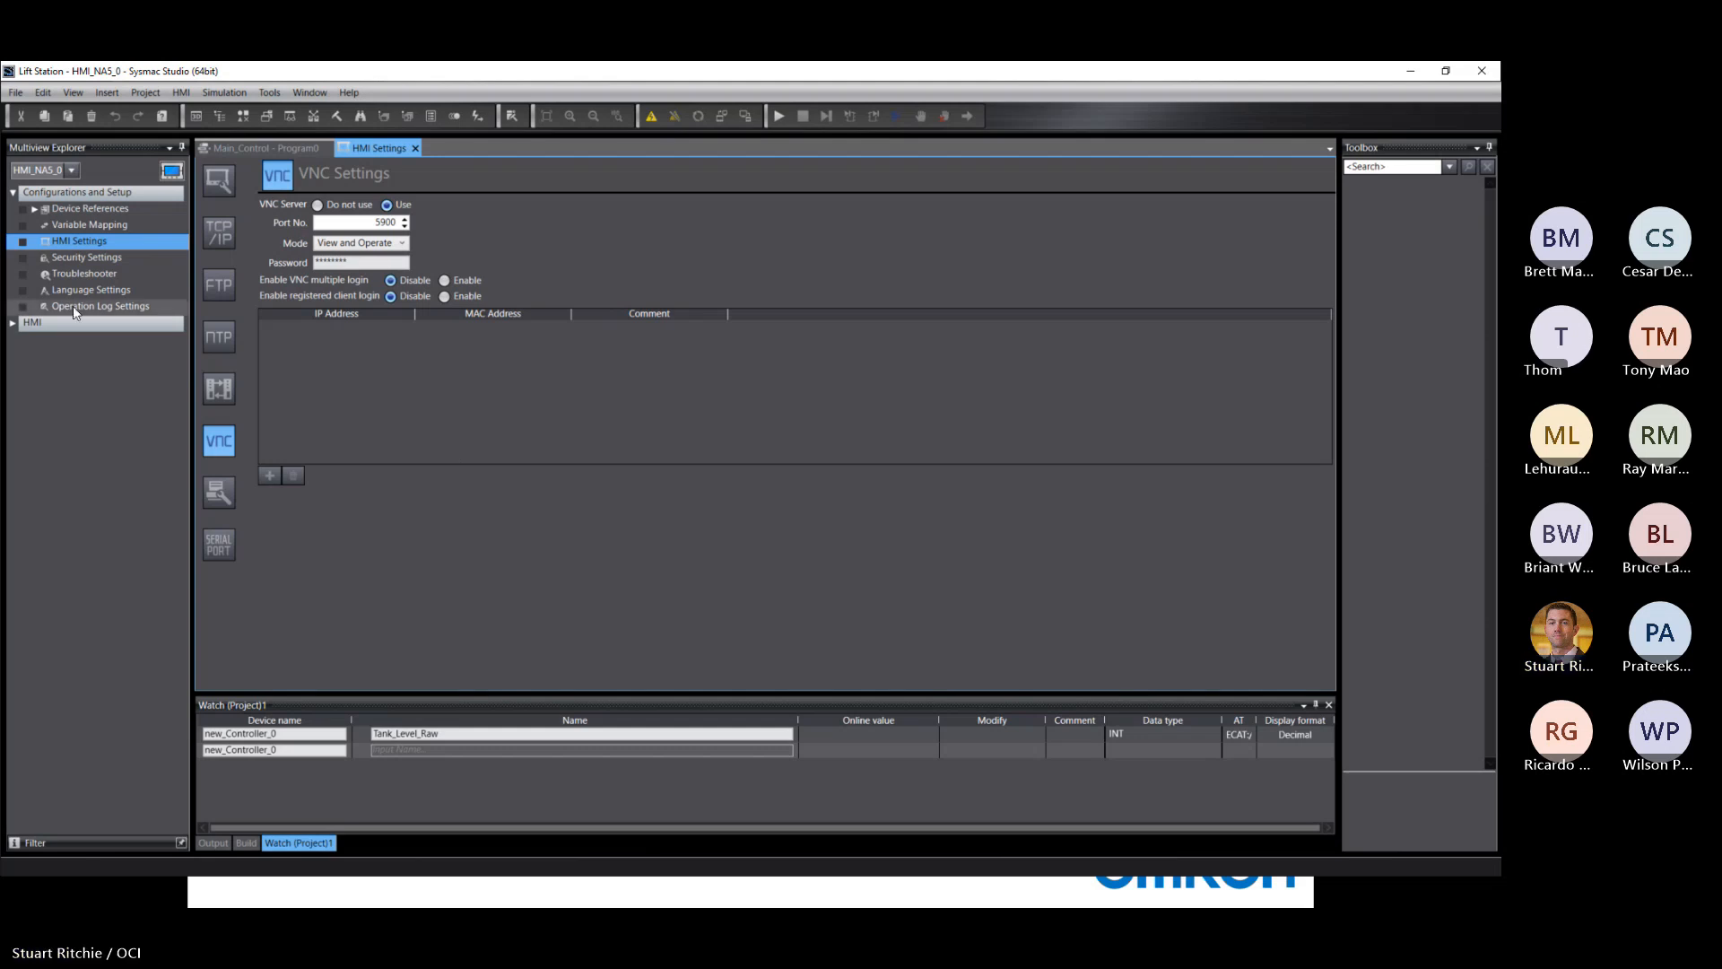
Step: Add three new pages to the HMI's Pages group
click(12, 324)
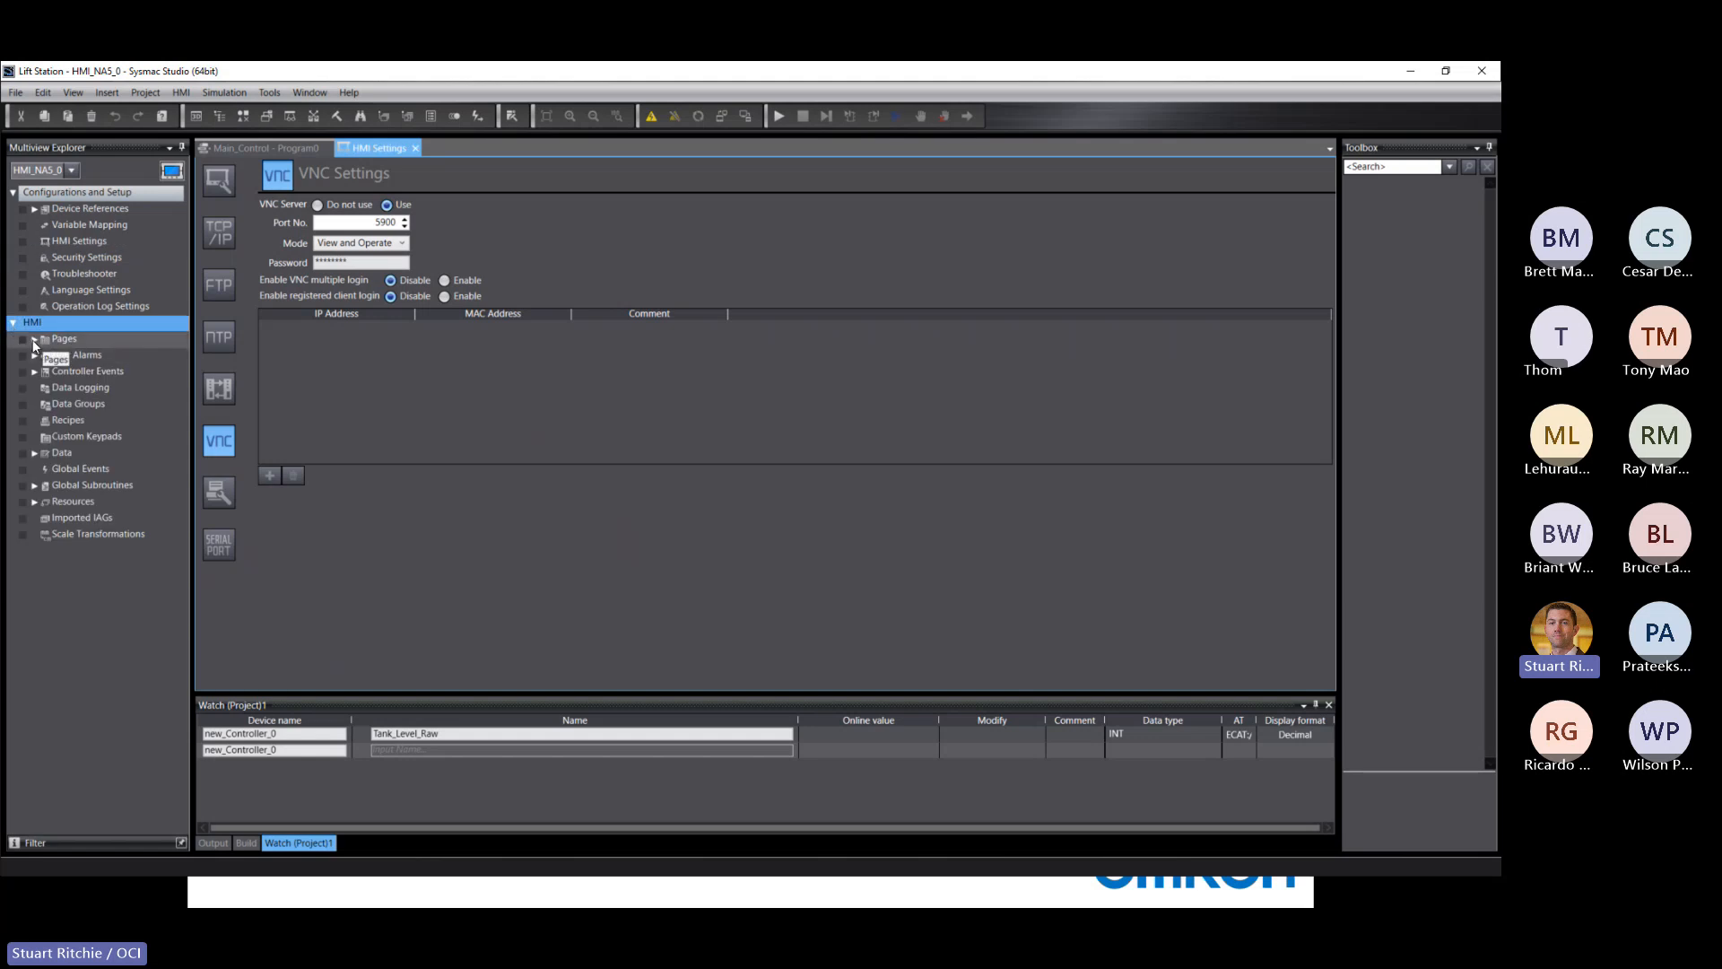
click(34, 337)
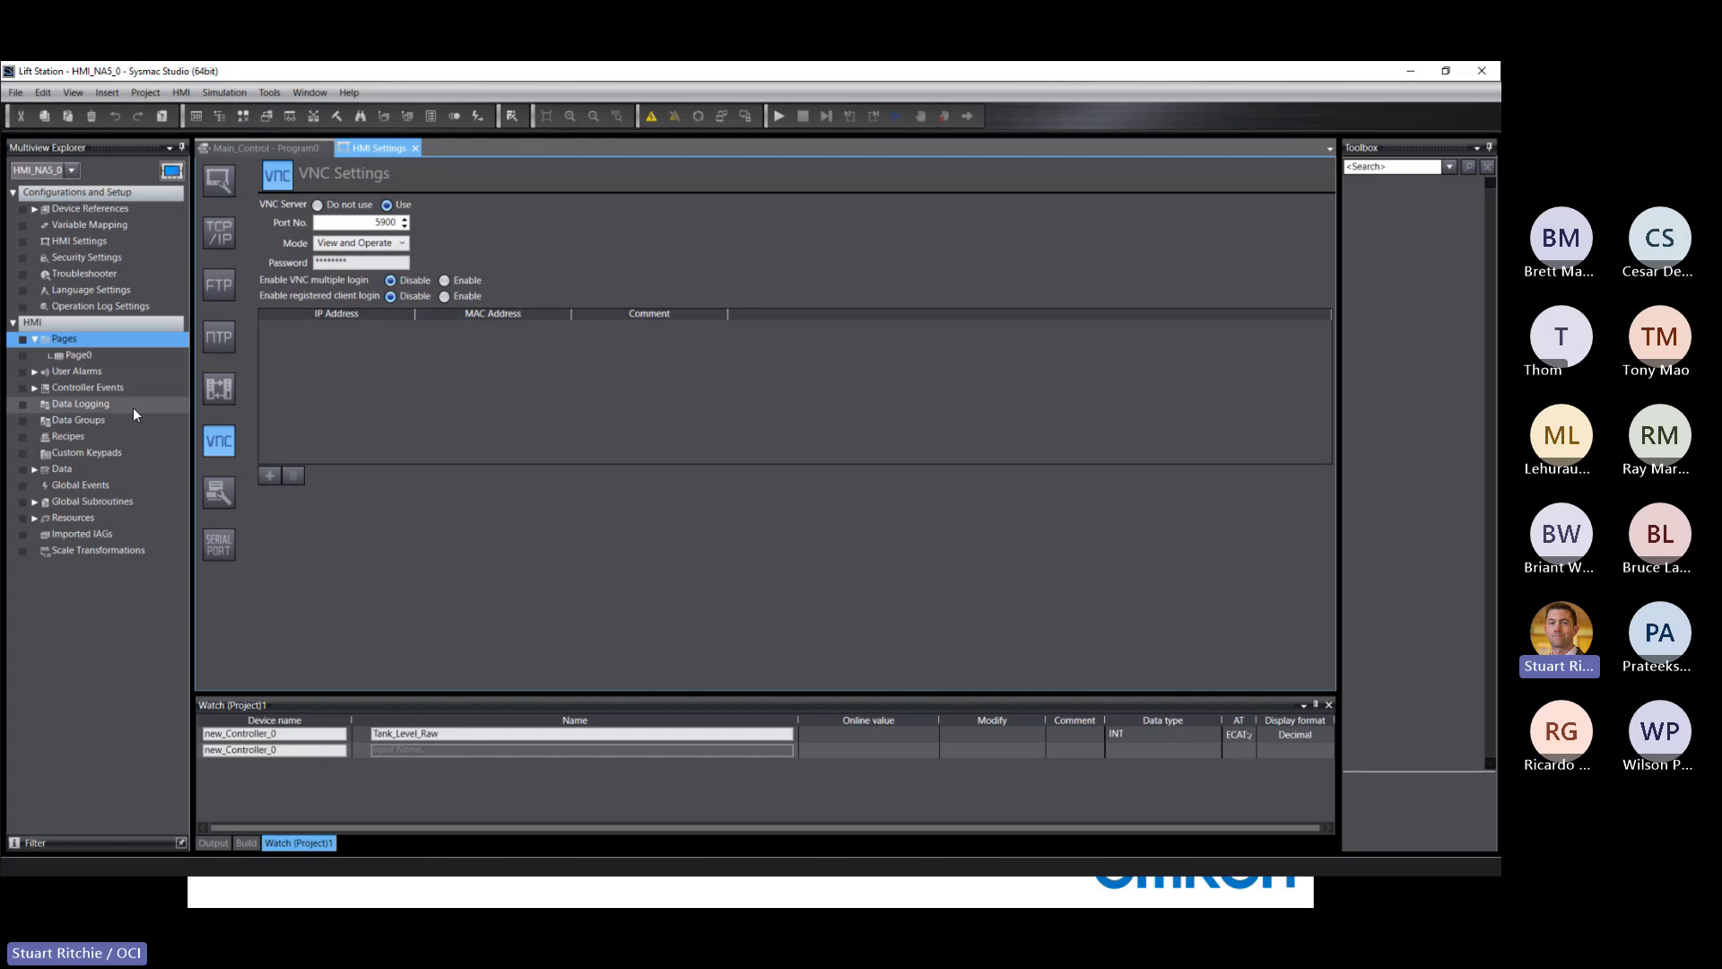
click(80, 356)
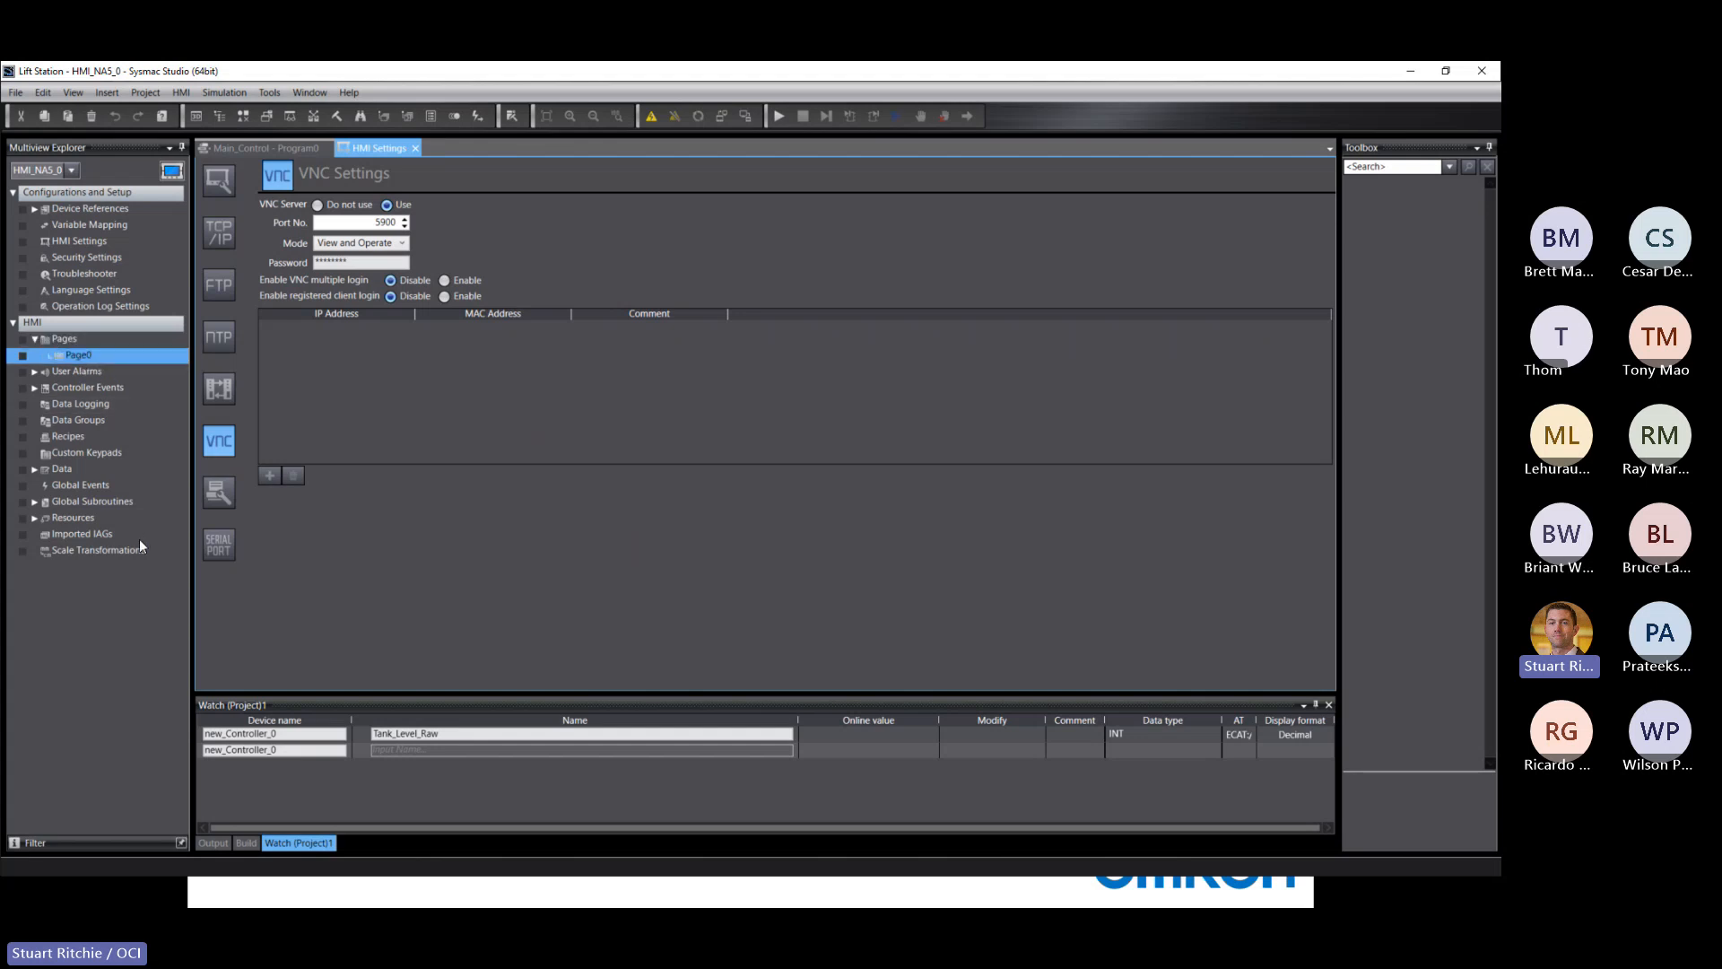
click(75, 406)
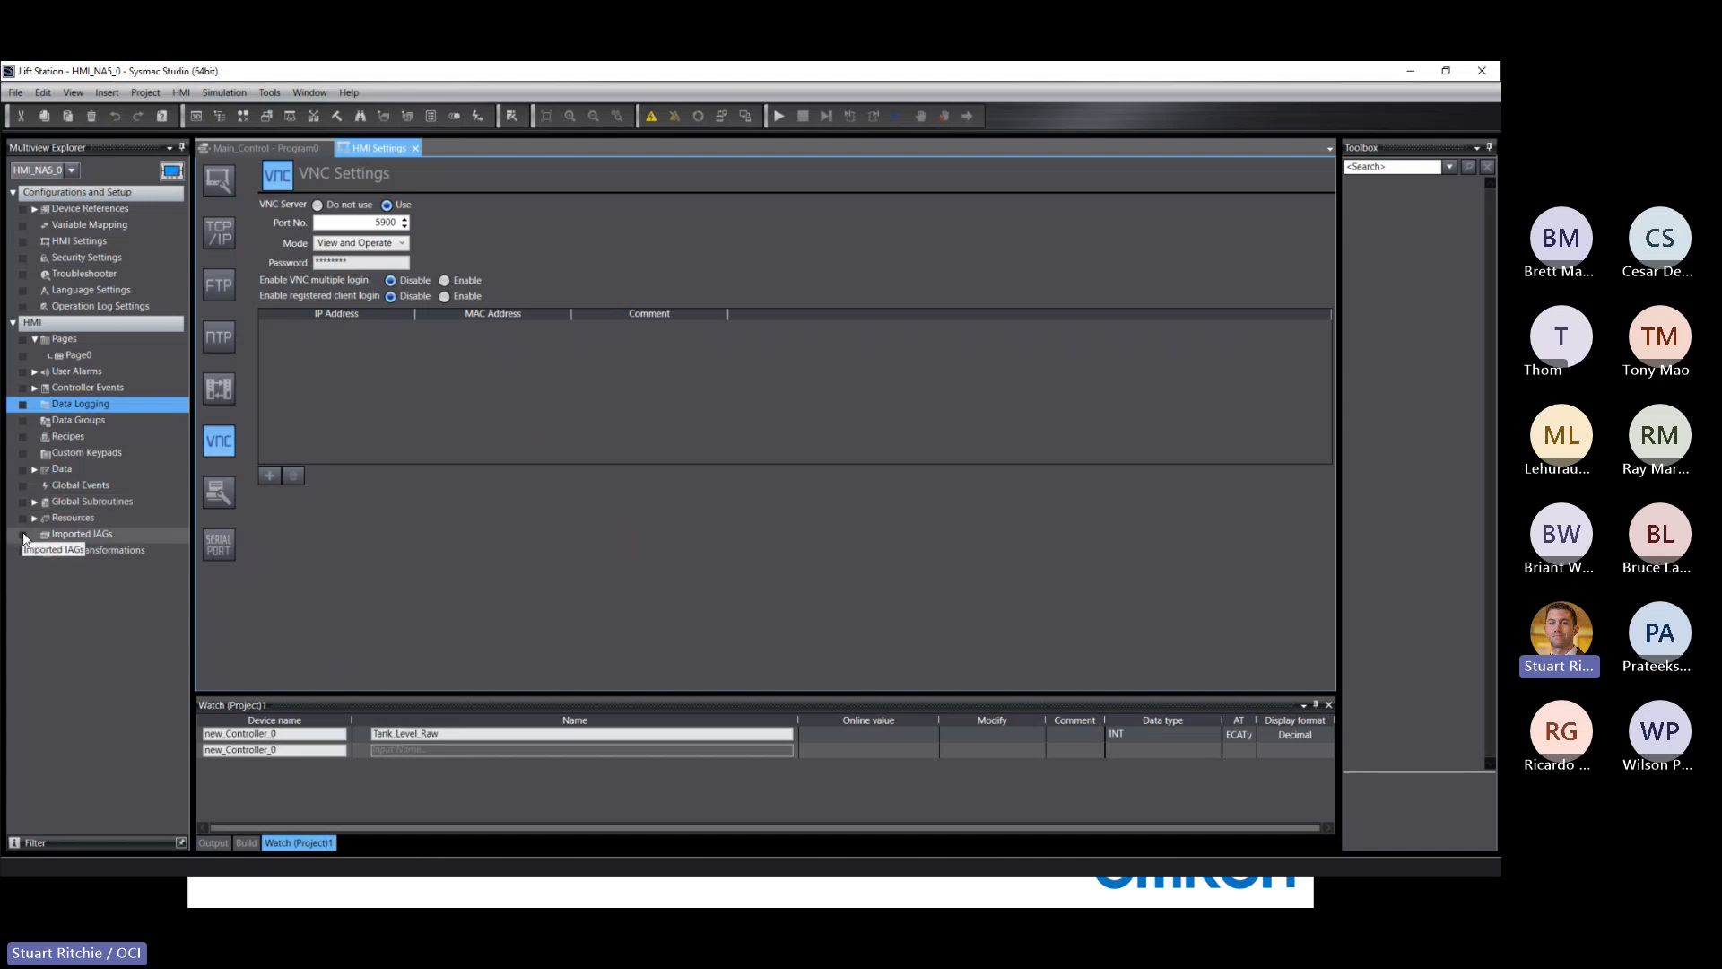
right_click(66, 341)
mouse_move(75, 348)
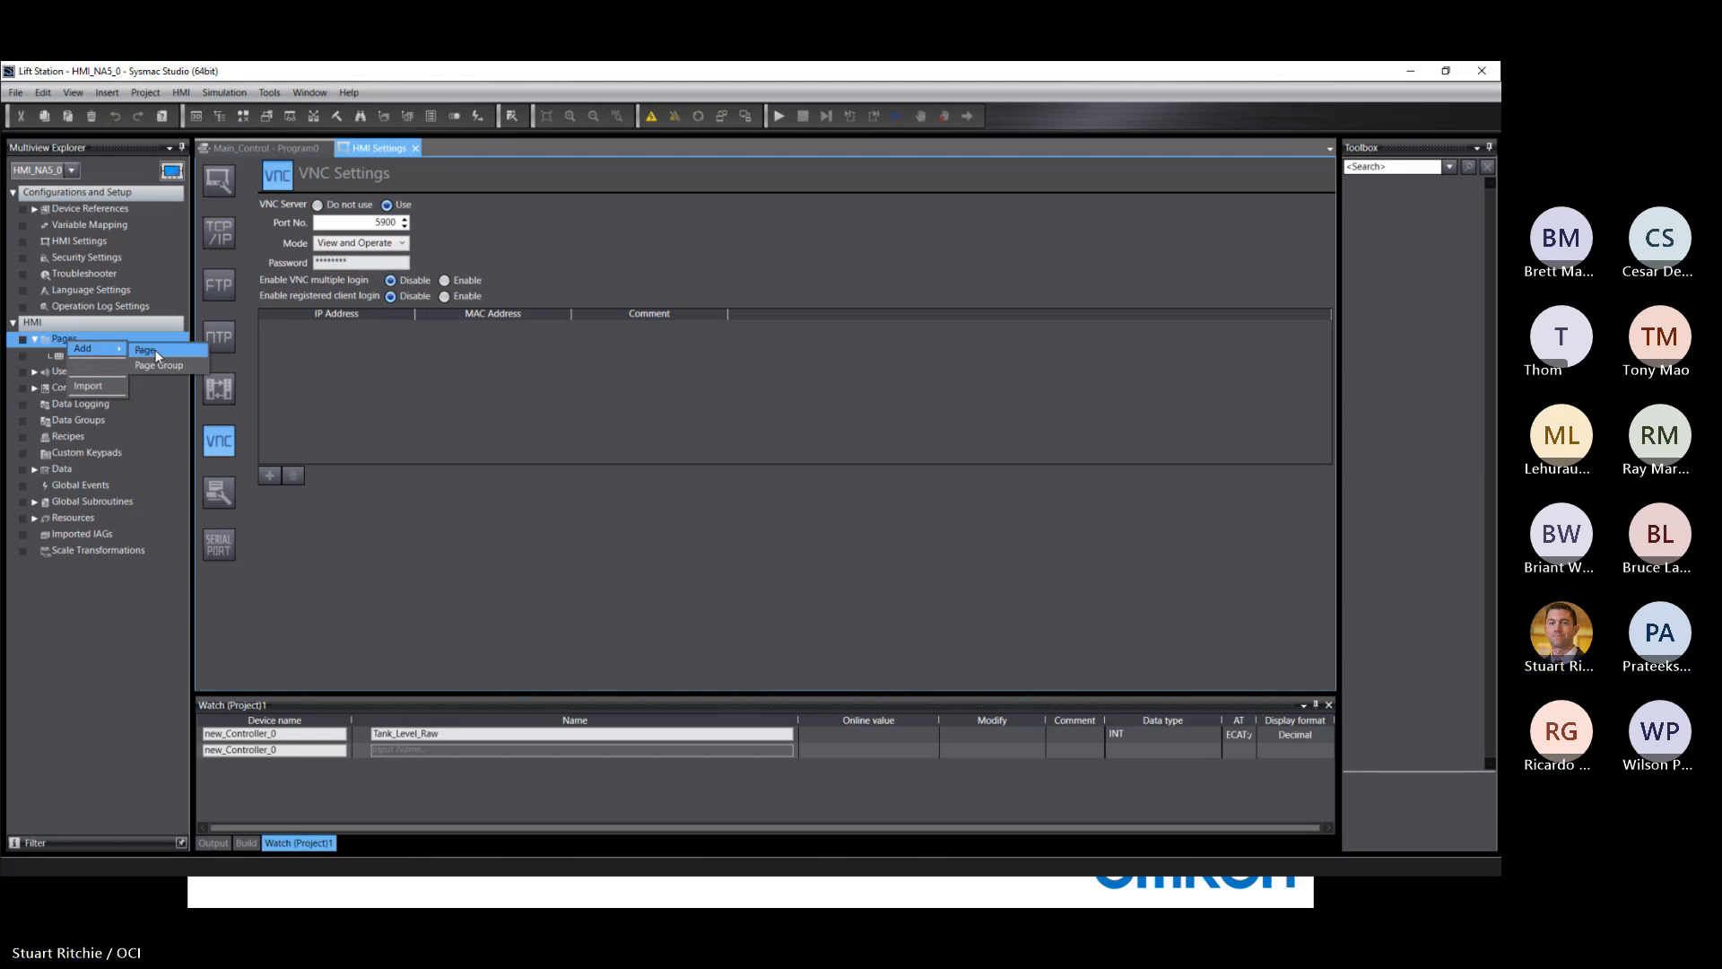
click(154, 349)
right_click(62, 339)
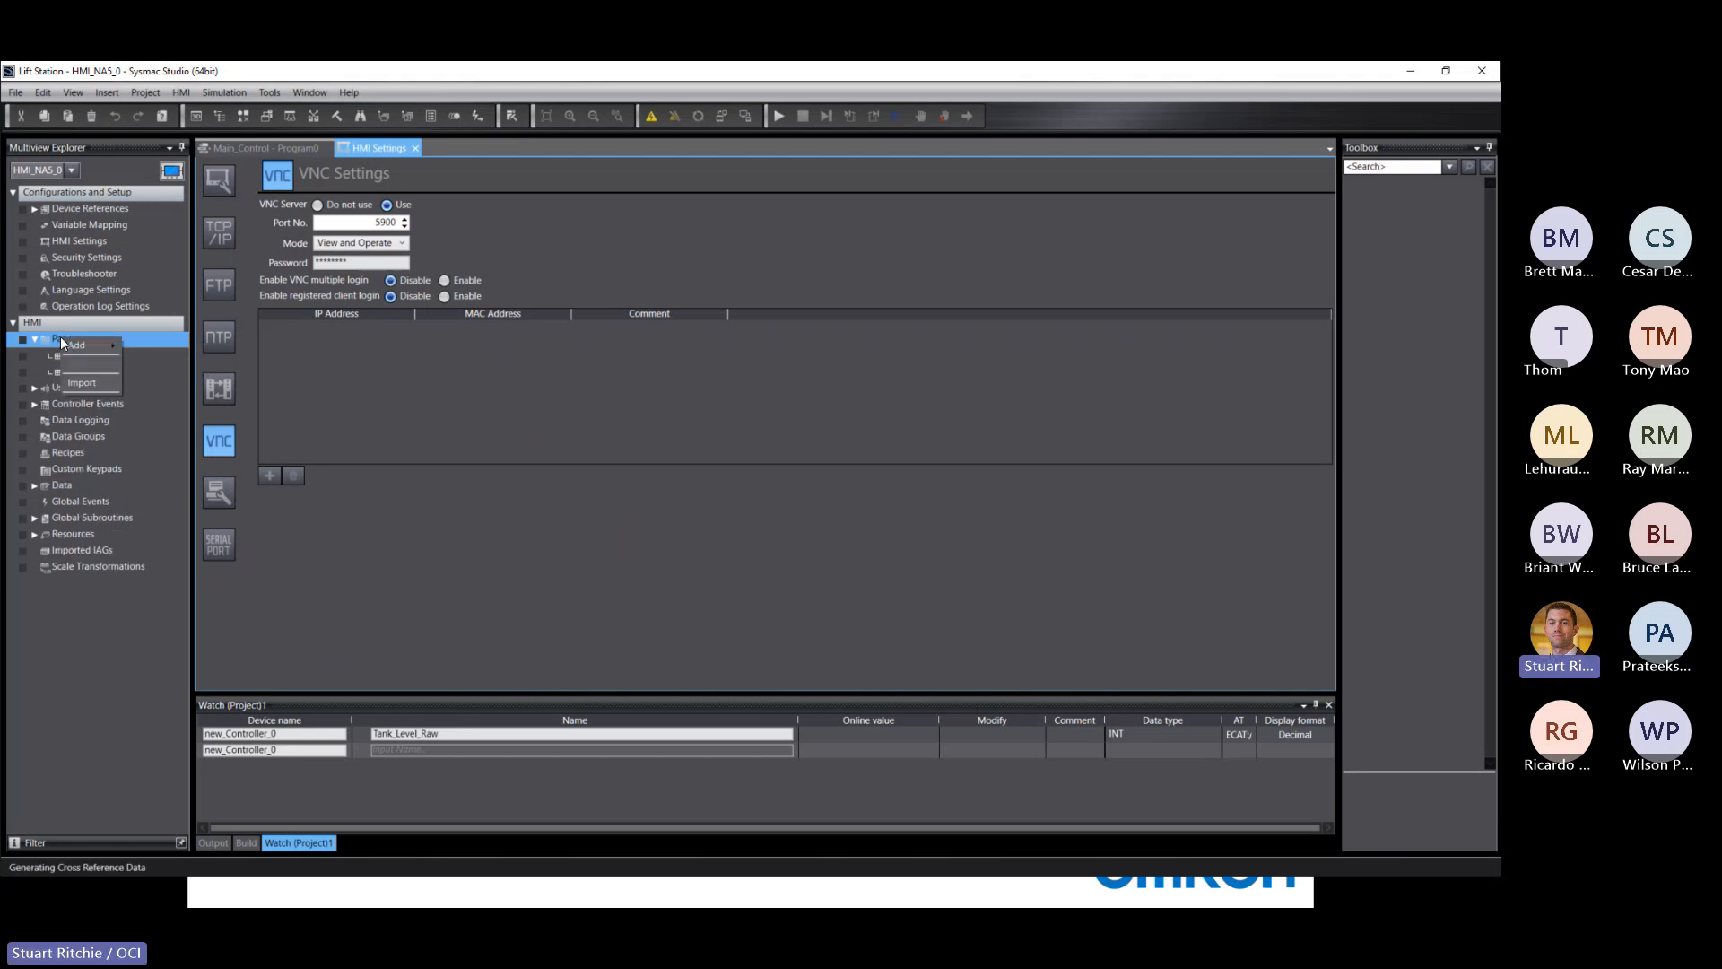
mouse_move(81, 347)
click(134, 354)
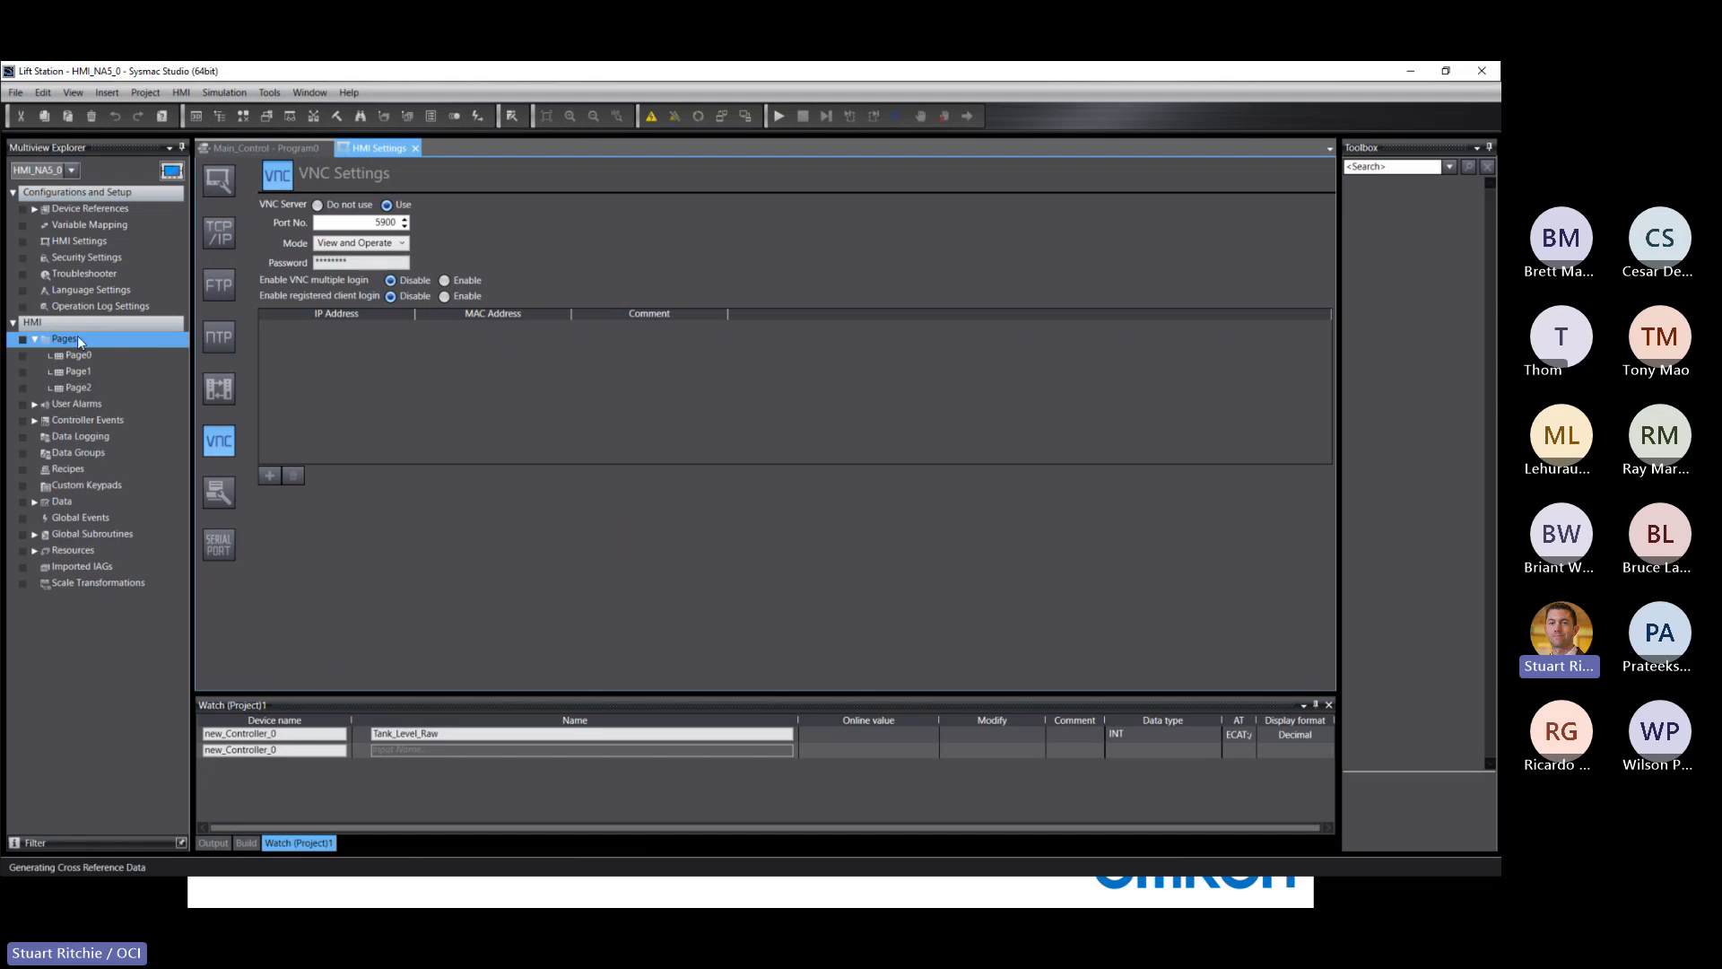
right_click(70, 339)
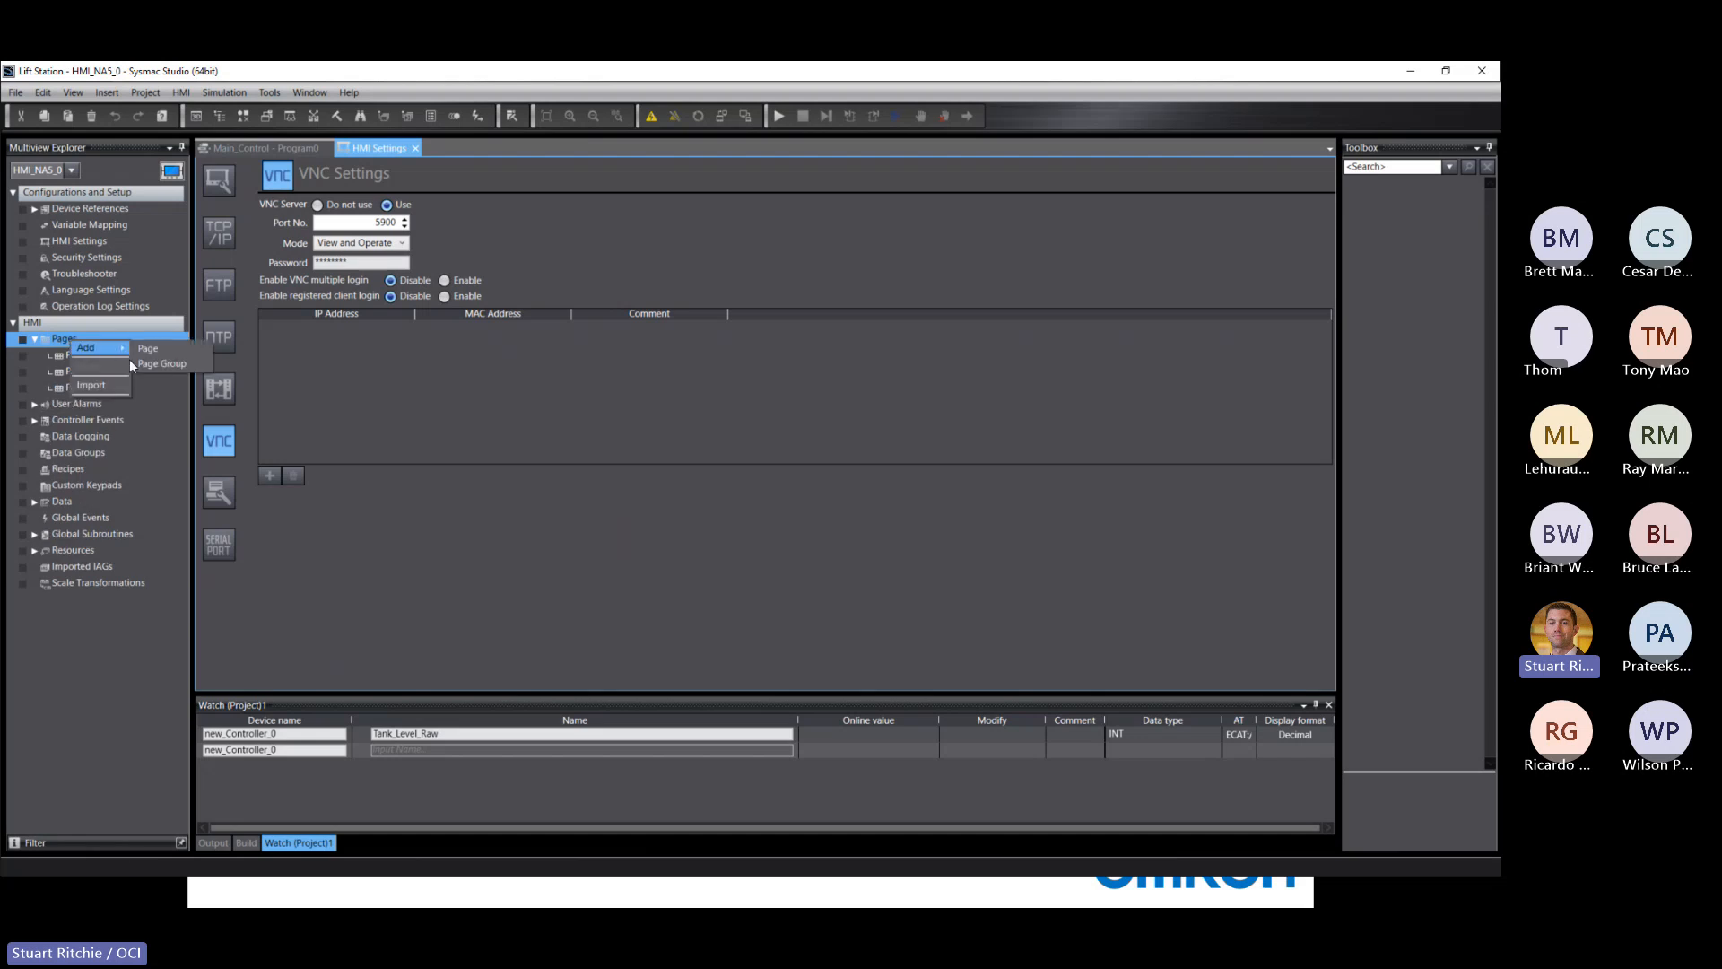
click(140, 350)
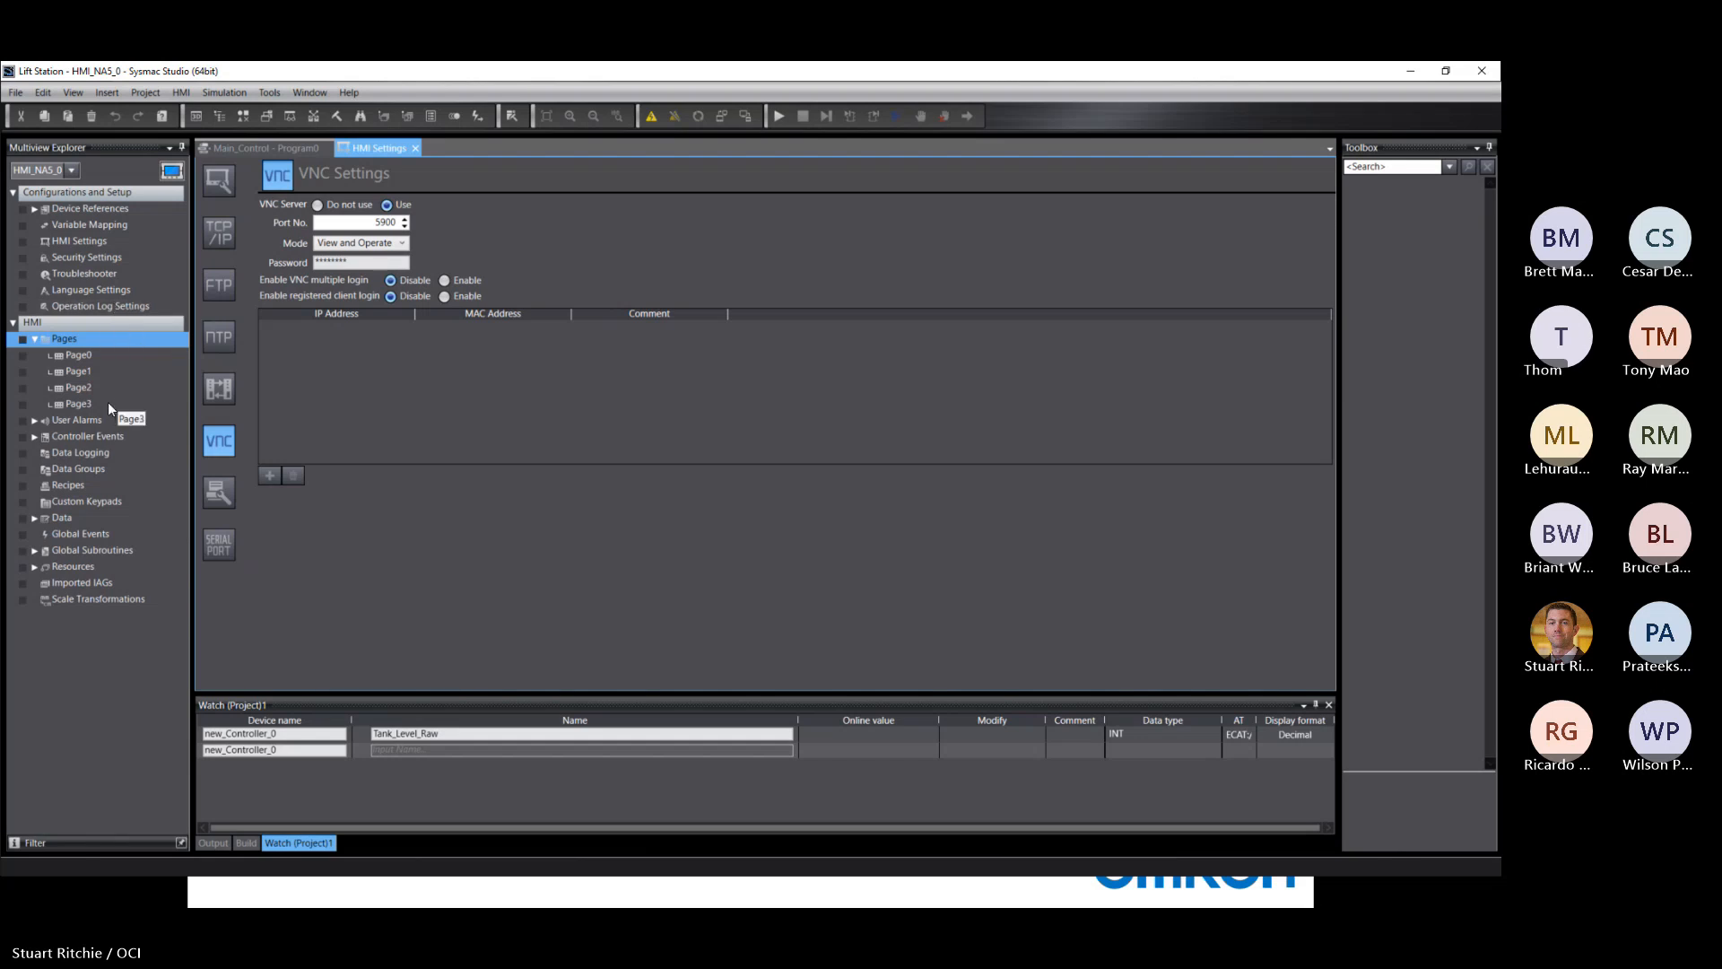
Step: Rename Page0 as Main and replace the overlapped page names in the device
click(72, 353)
right_click(72, 354)
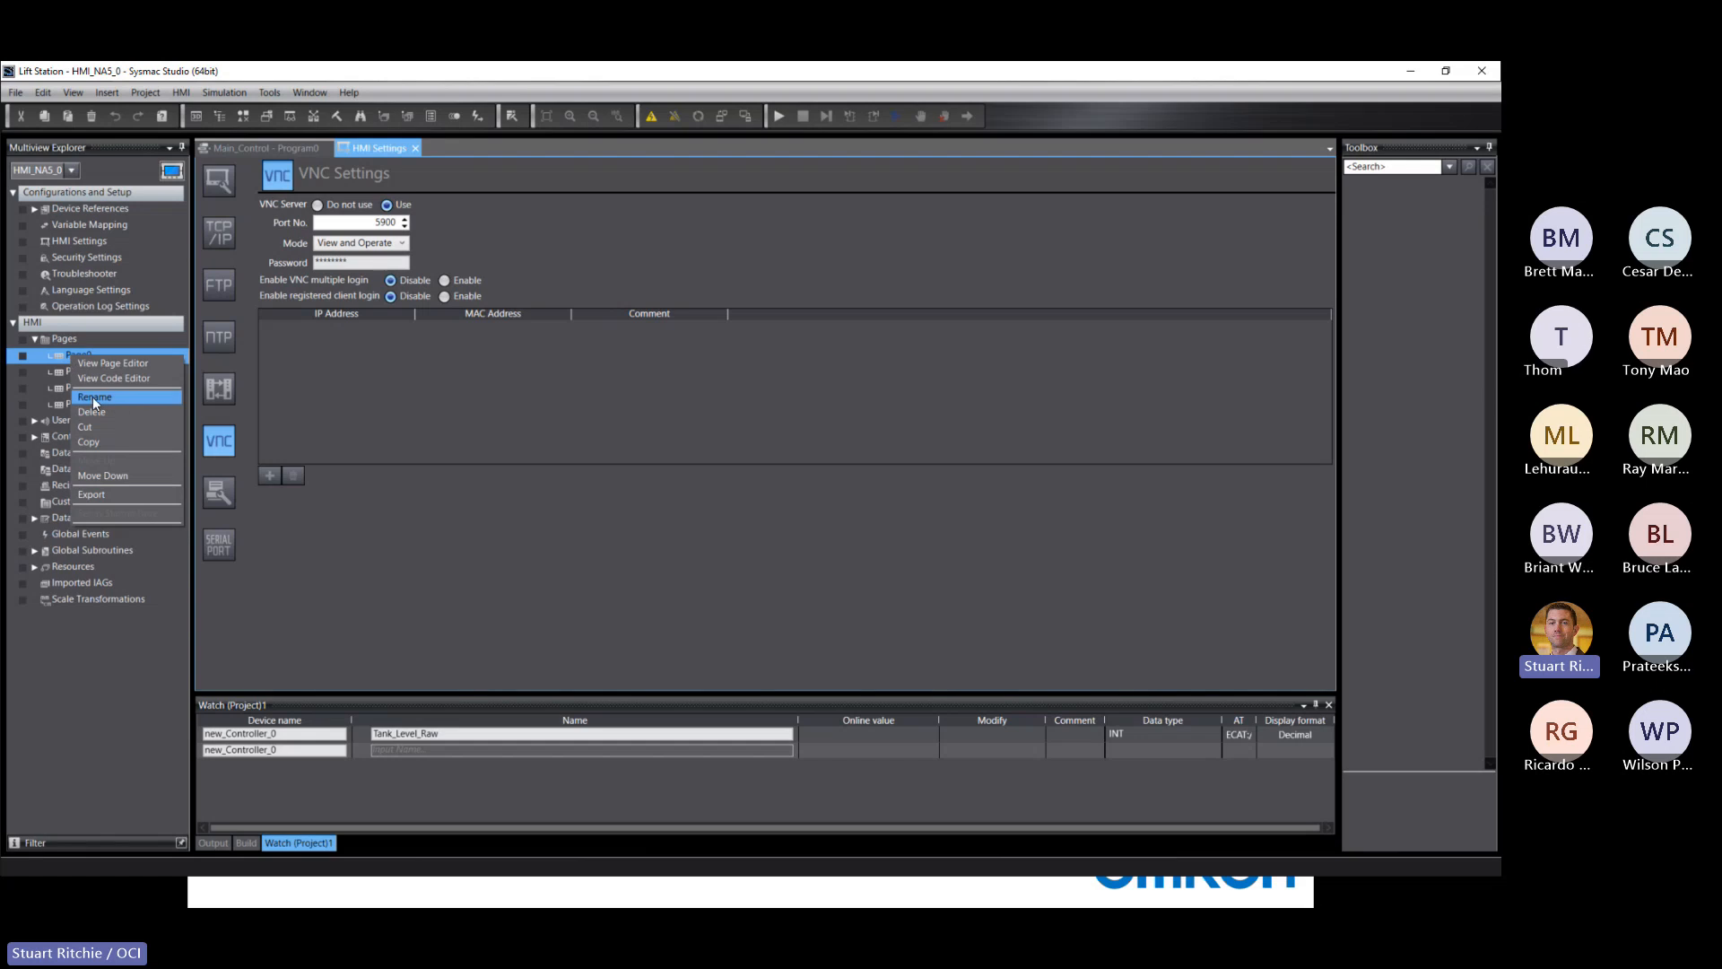
click(93, 396)
text(MA)
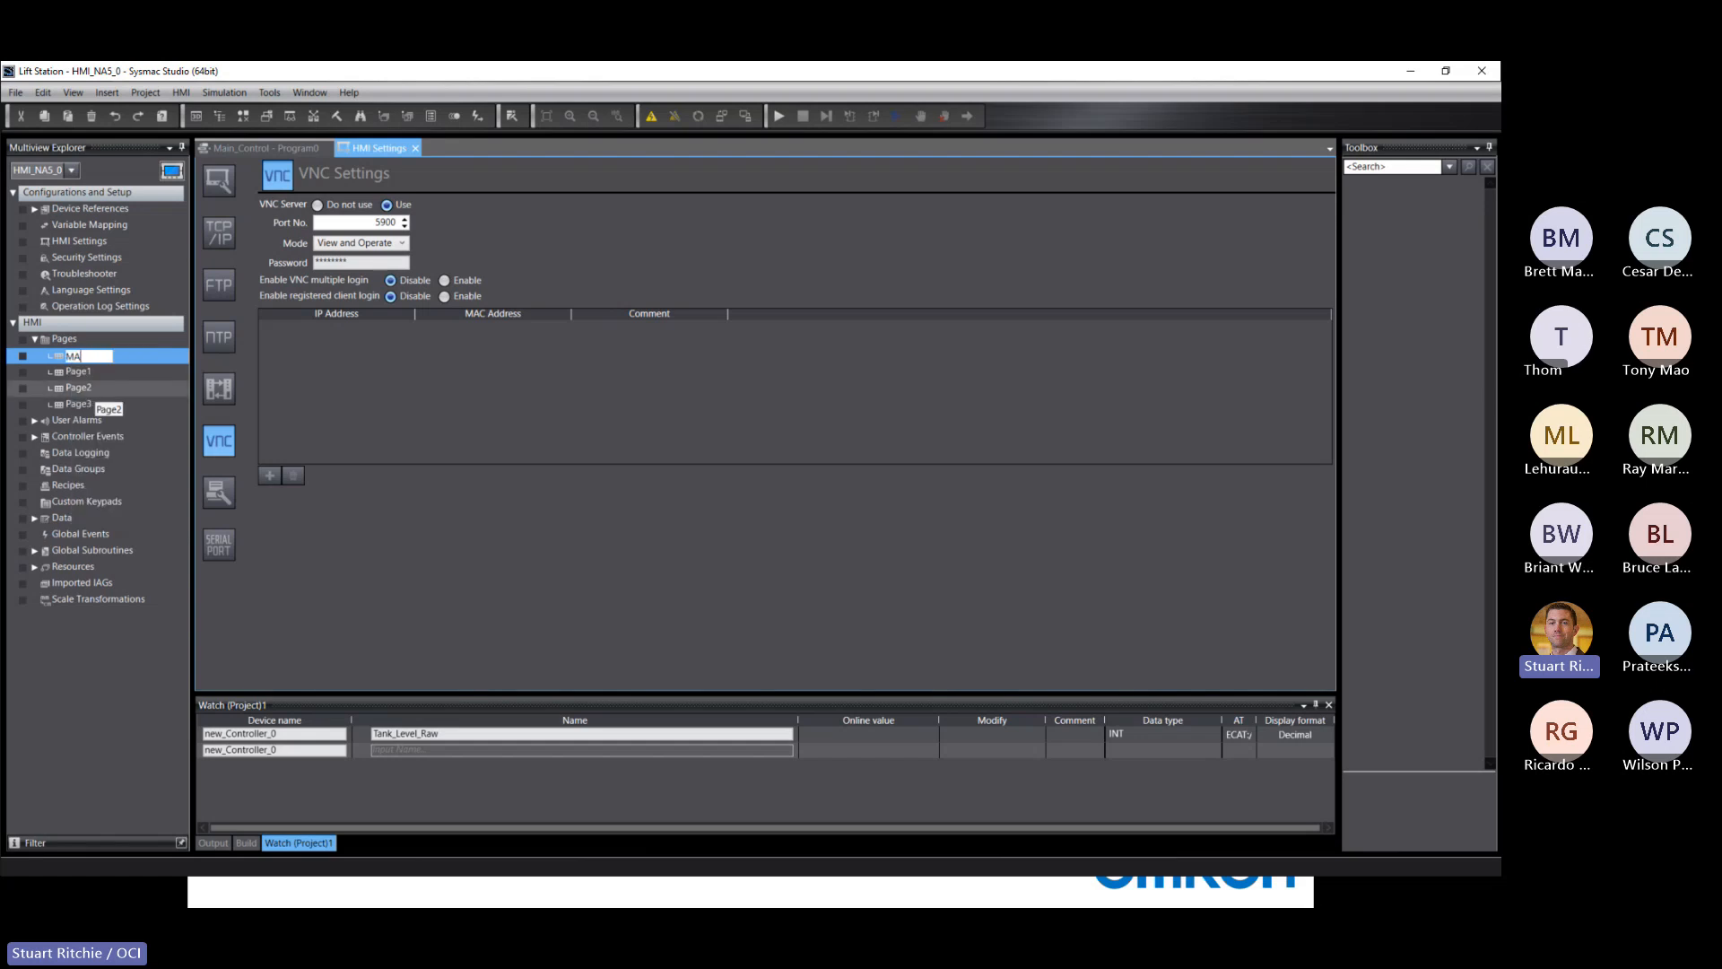
text(in)
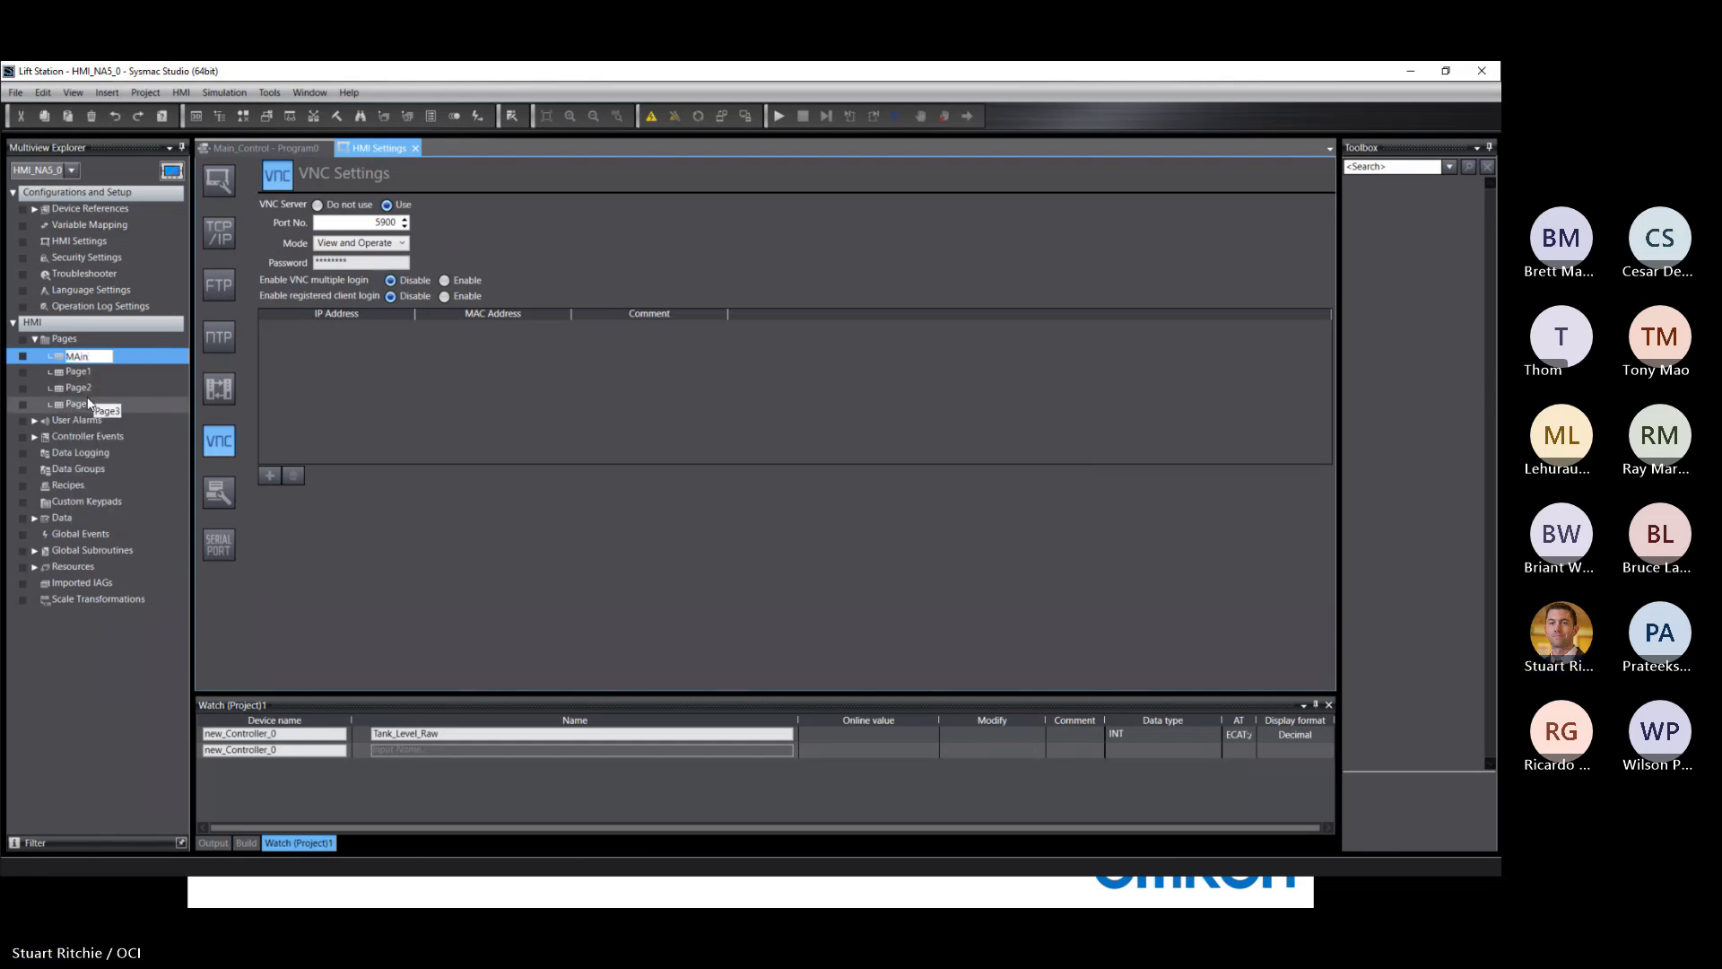
key(BackSpace)
key(BackSpace)
key(BackSpace)
text(ain)
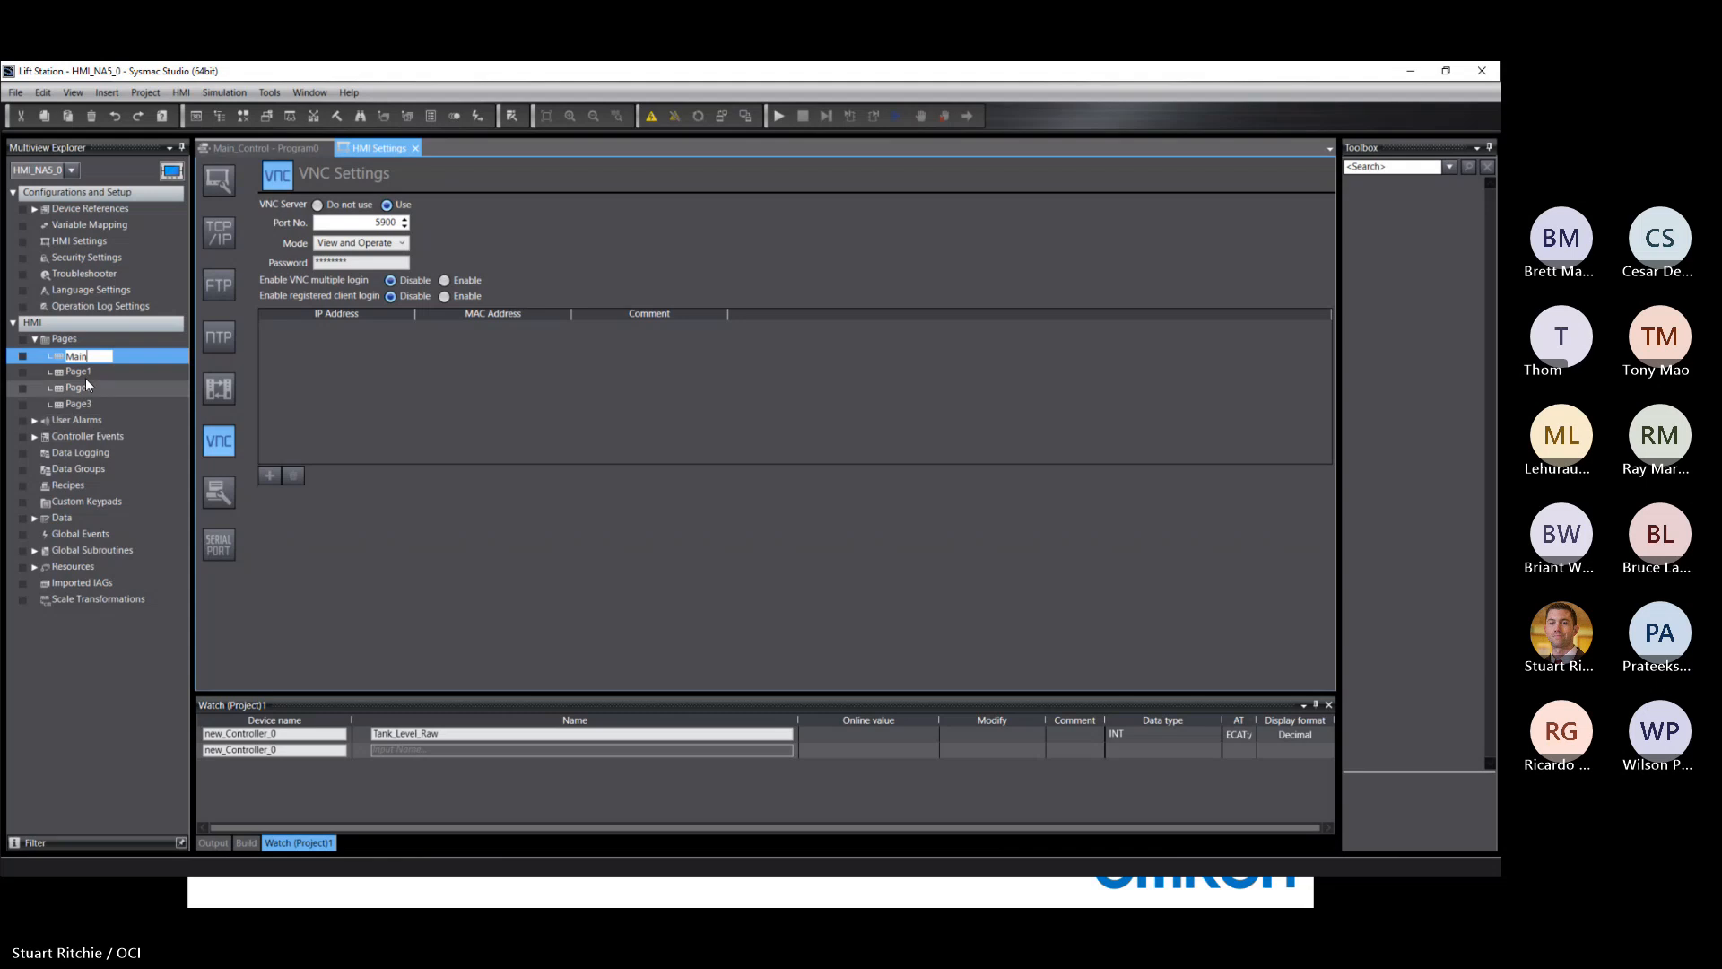
click(84, 378)
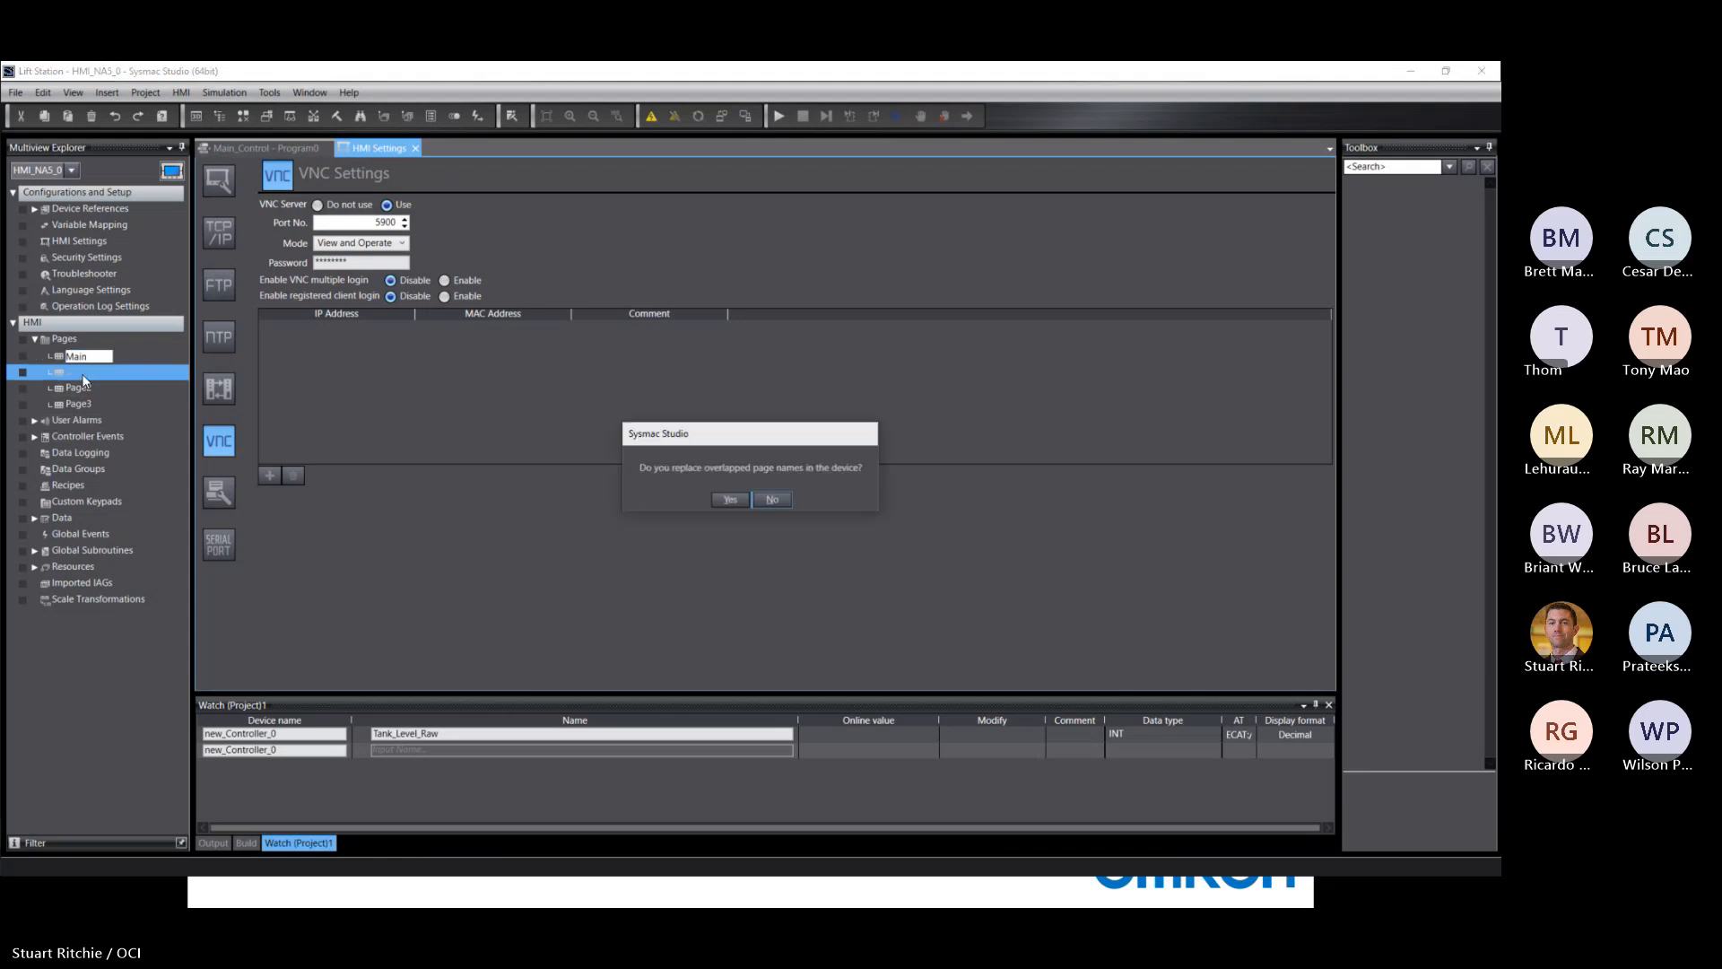
click(728, 499)
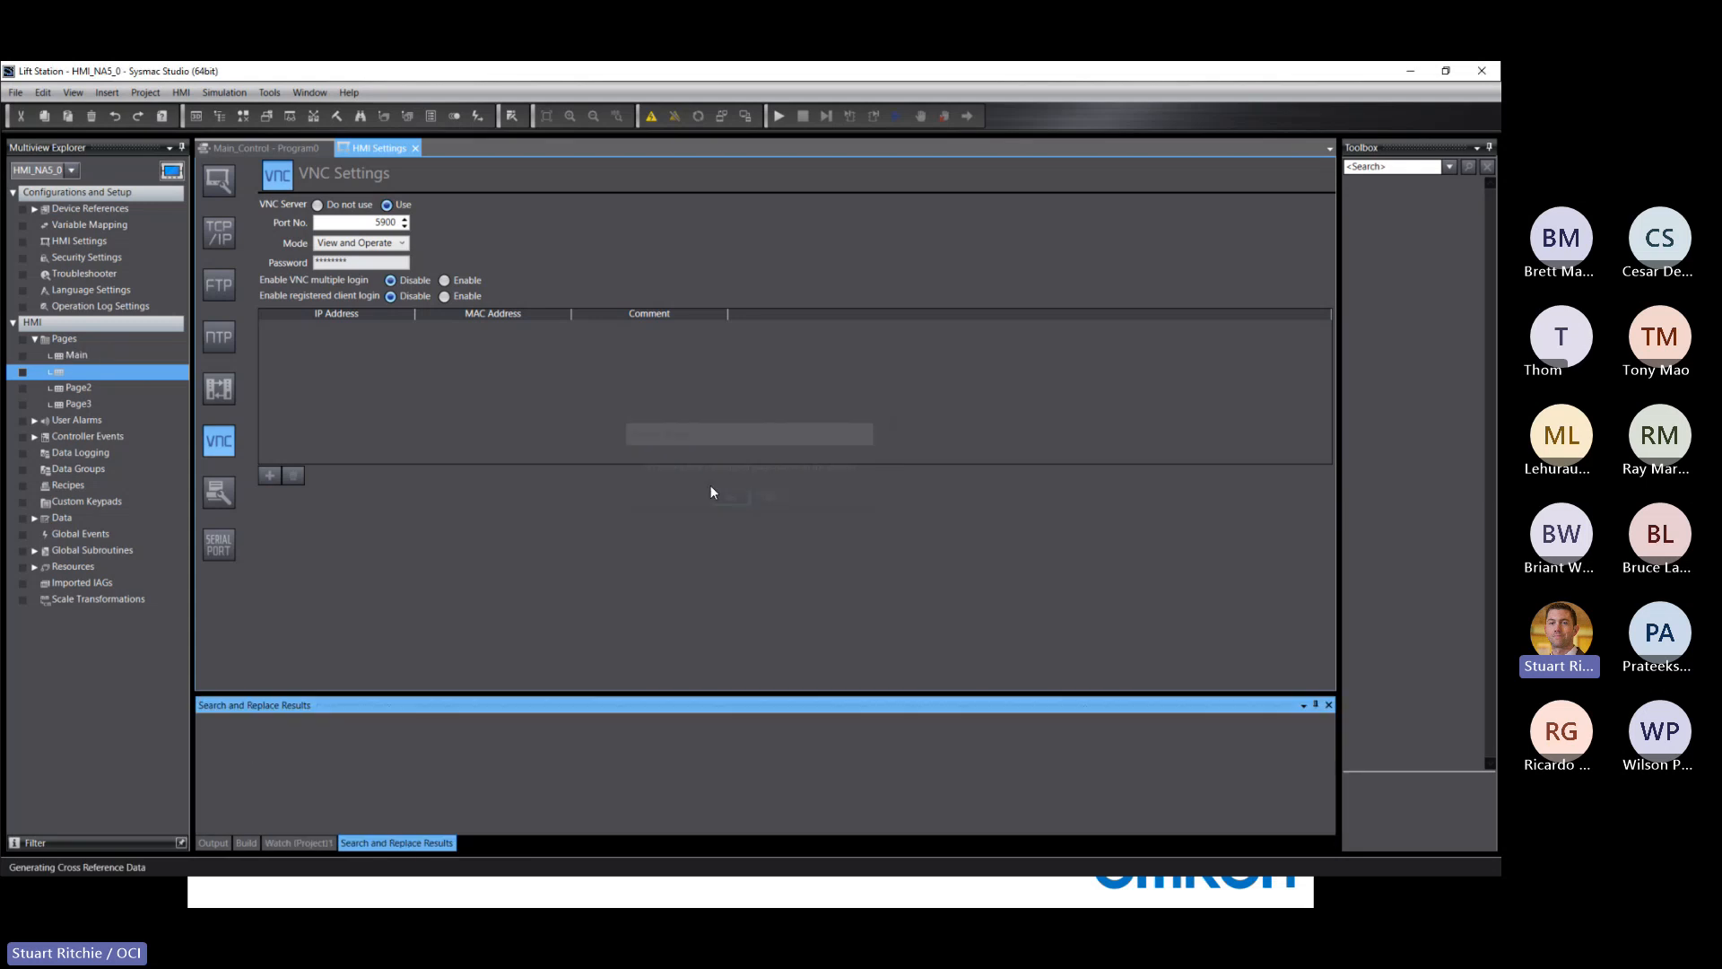
Step: Rename Page1 as Setpoints and replace the overlapped page names in the device
right_click(90, 374)
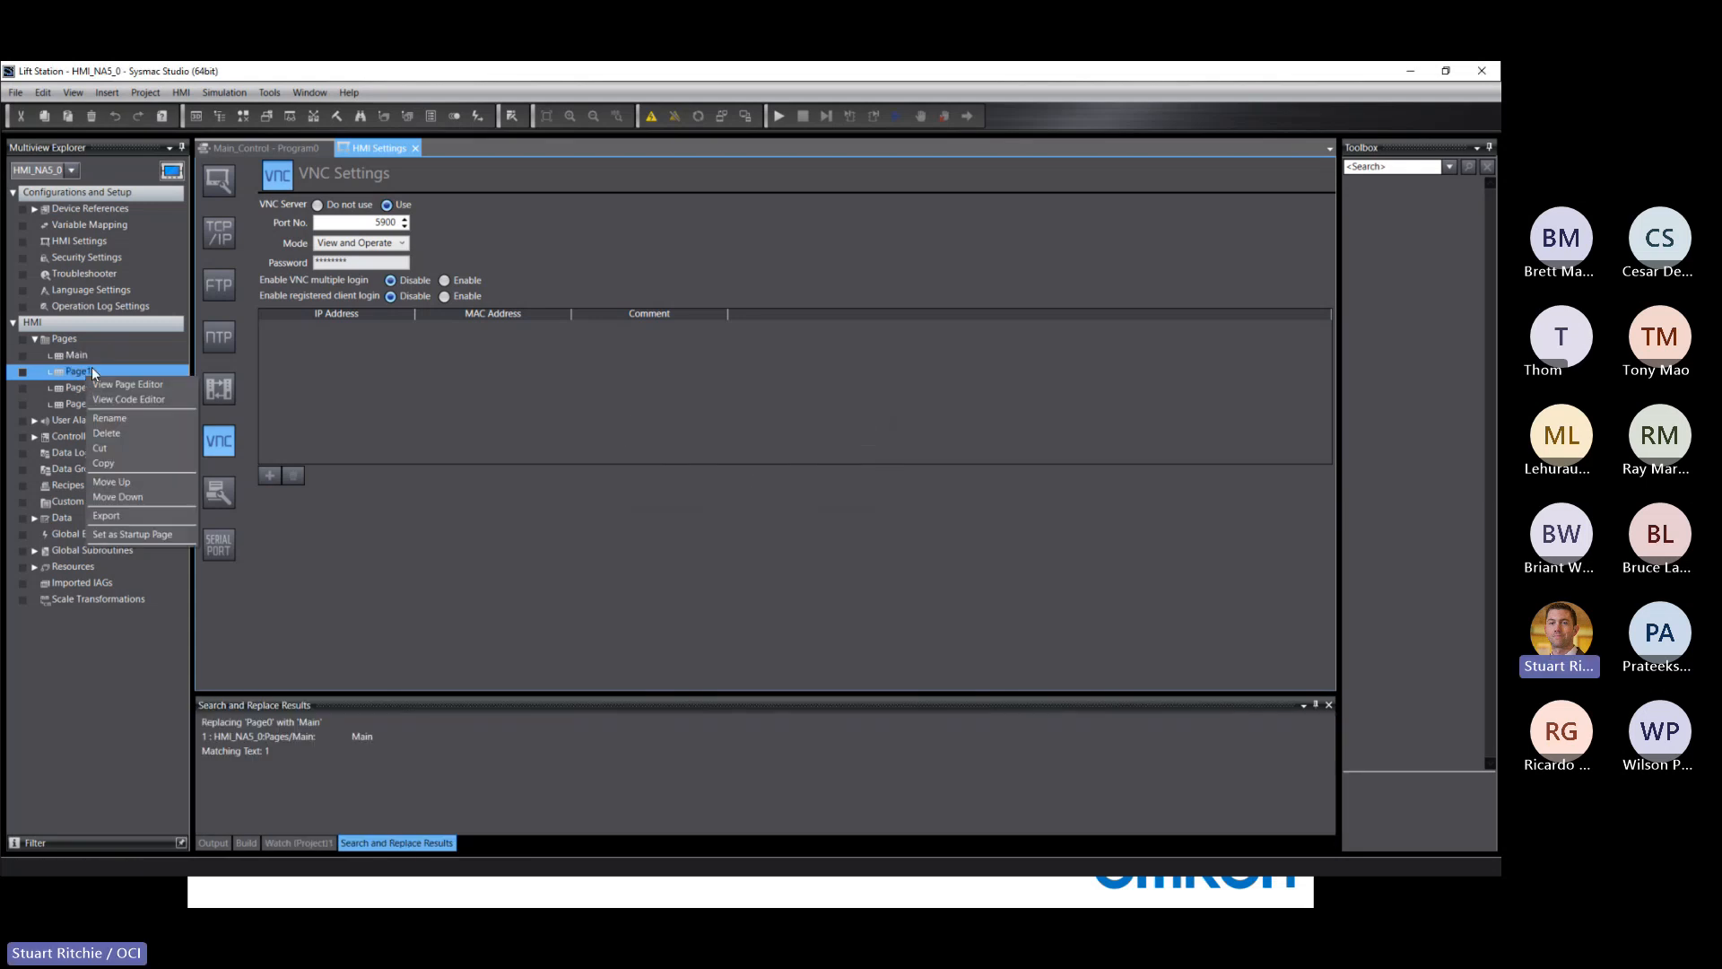
click(105, 420)
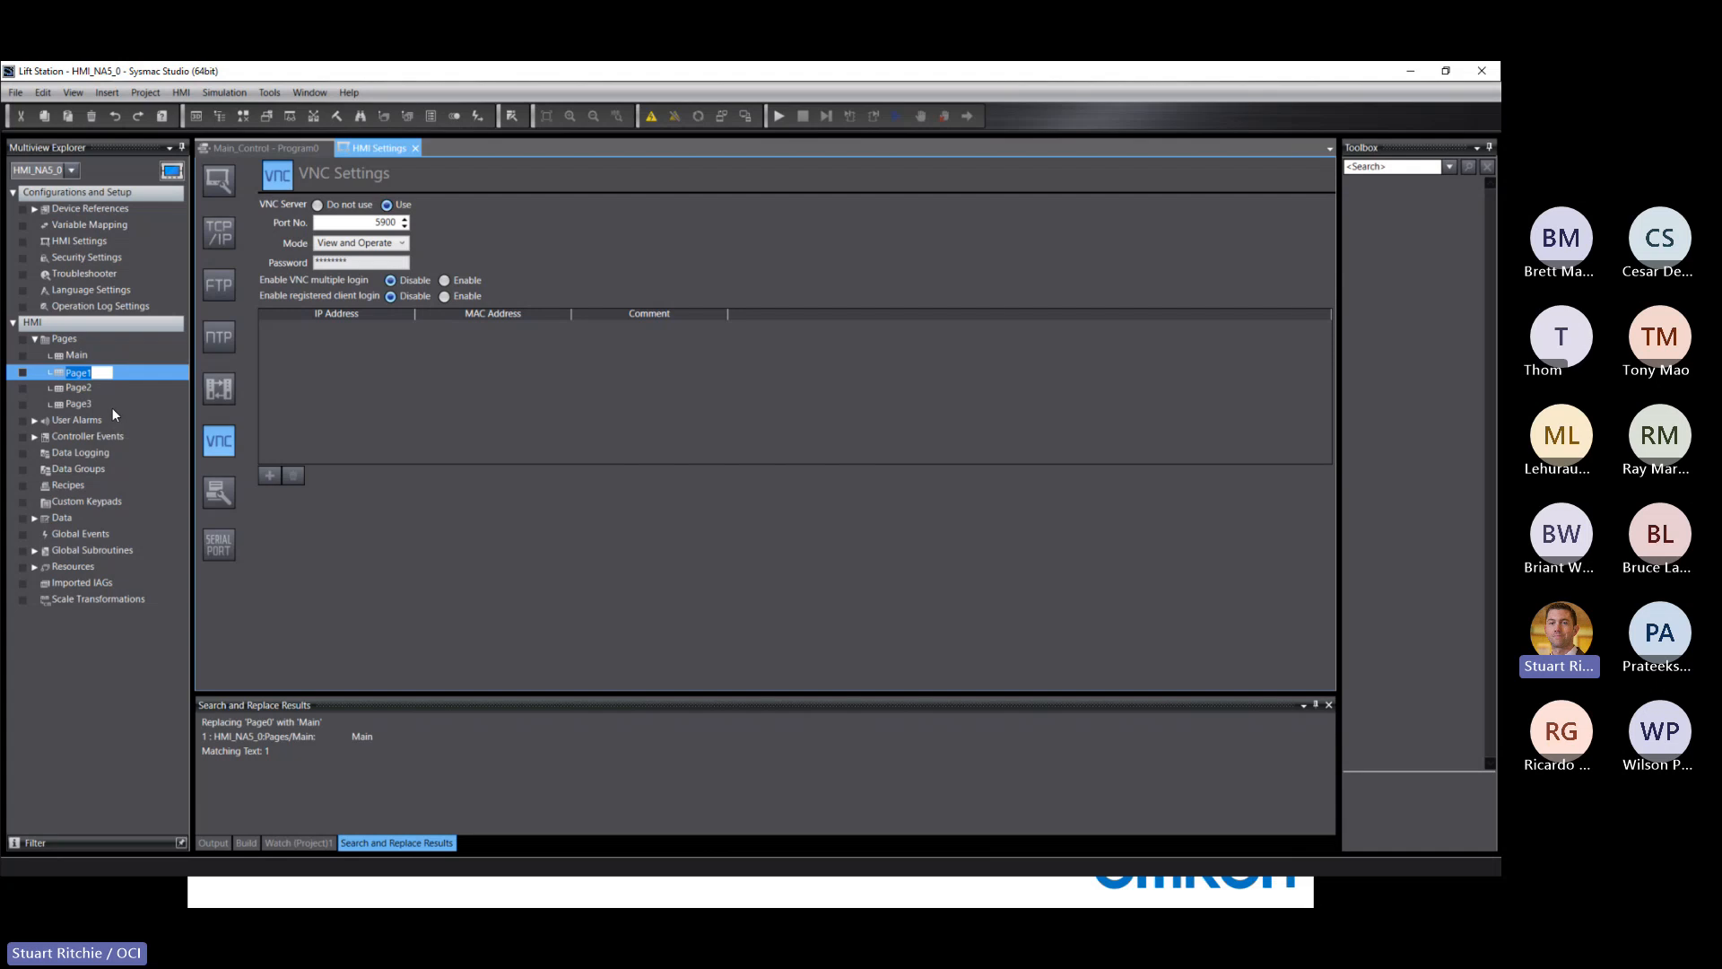
text(Setpoints)
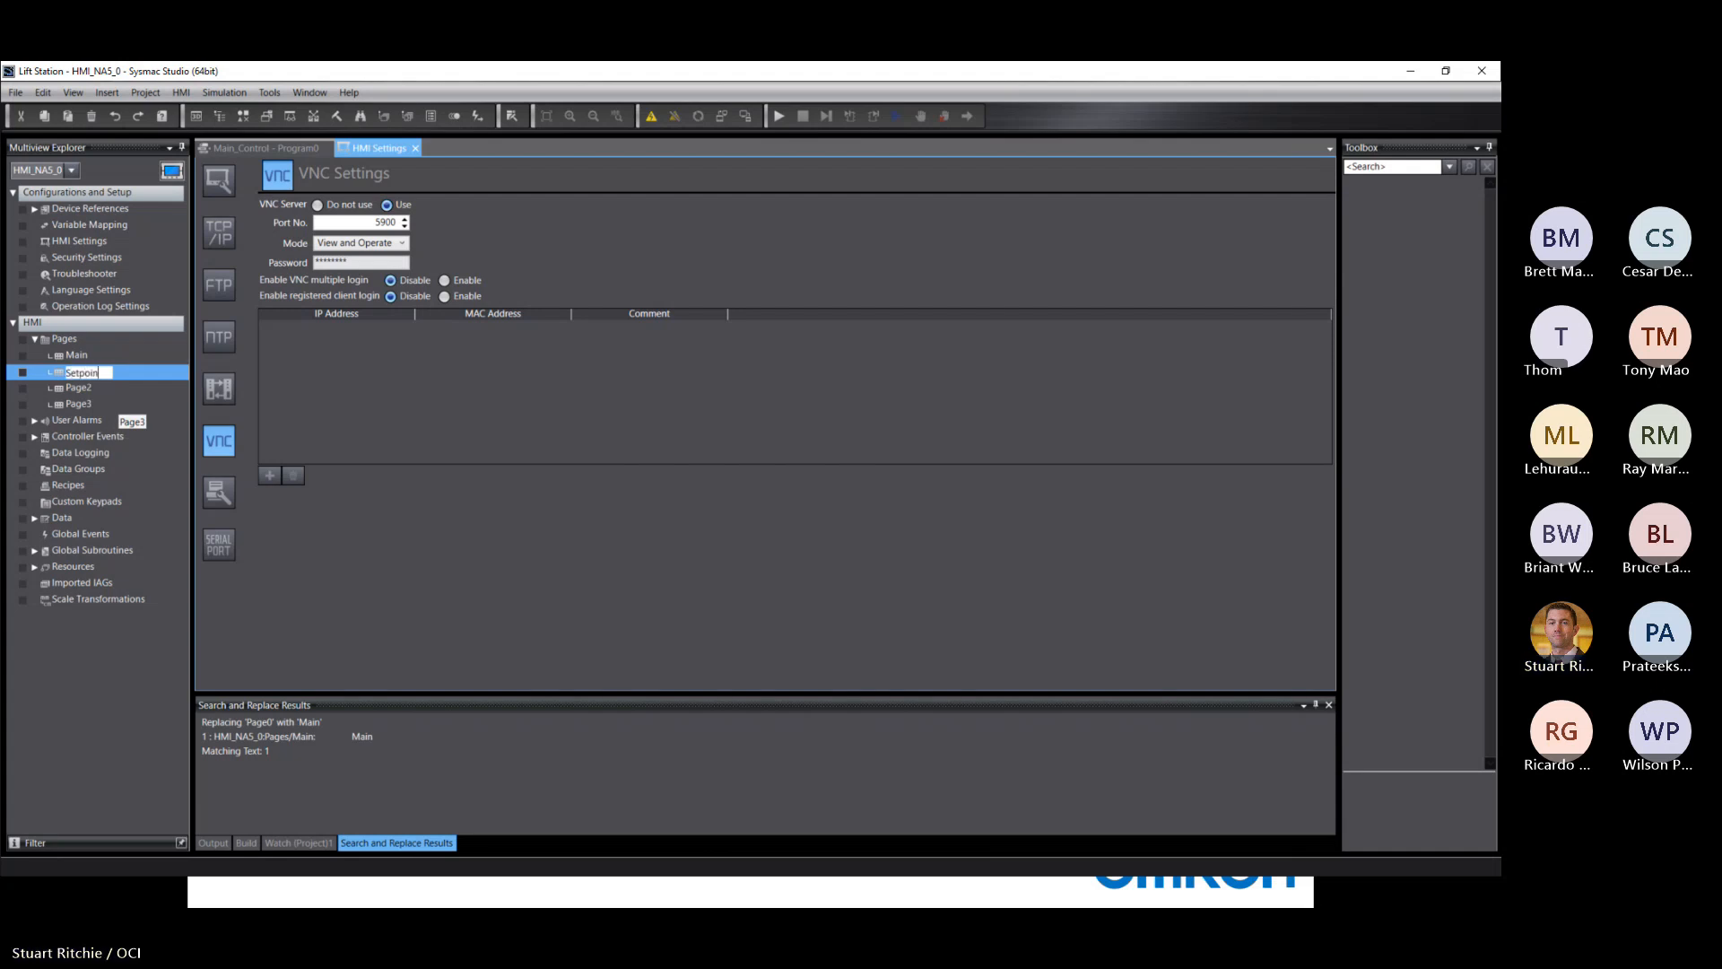
click(84, 385)
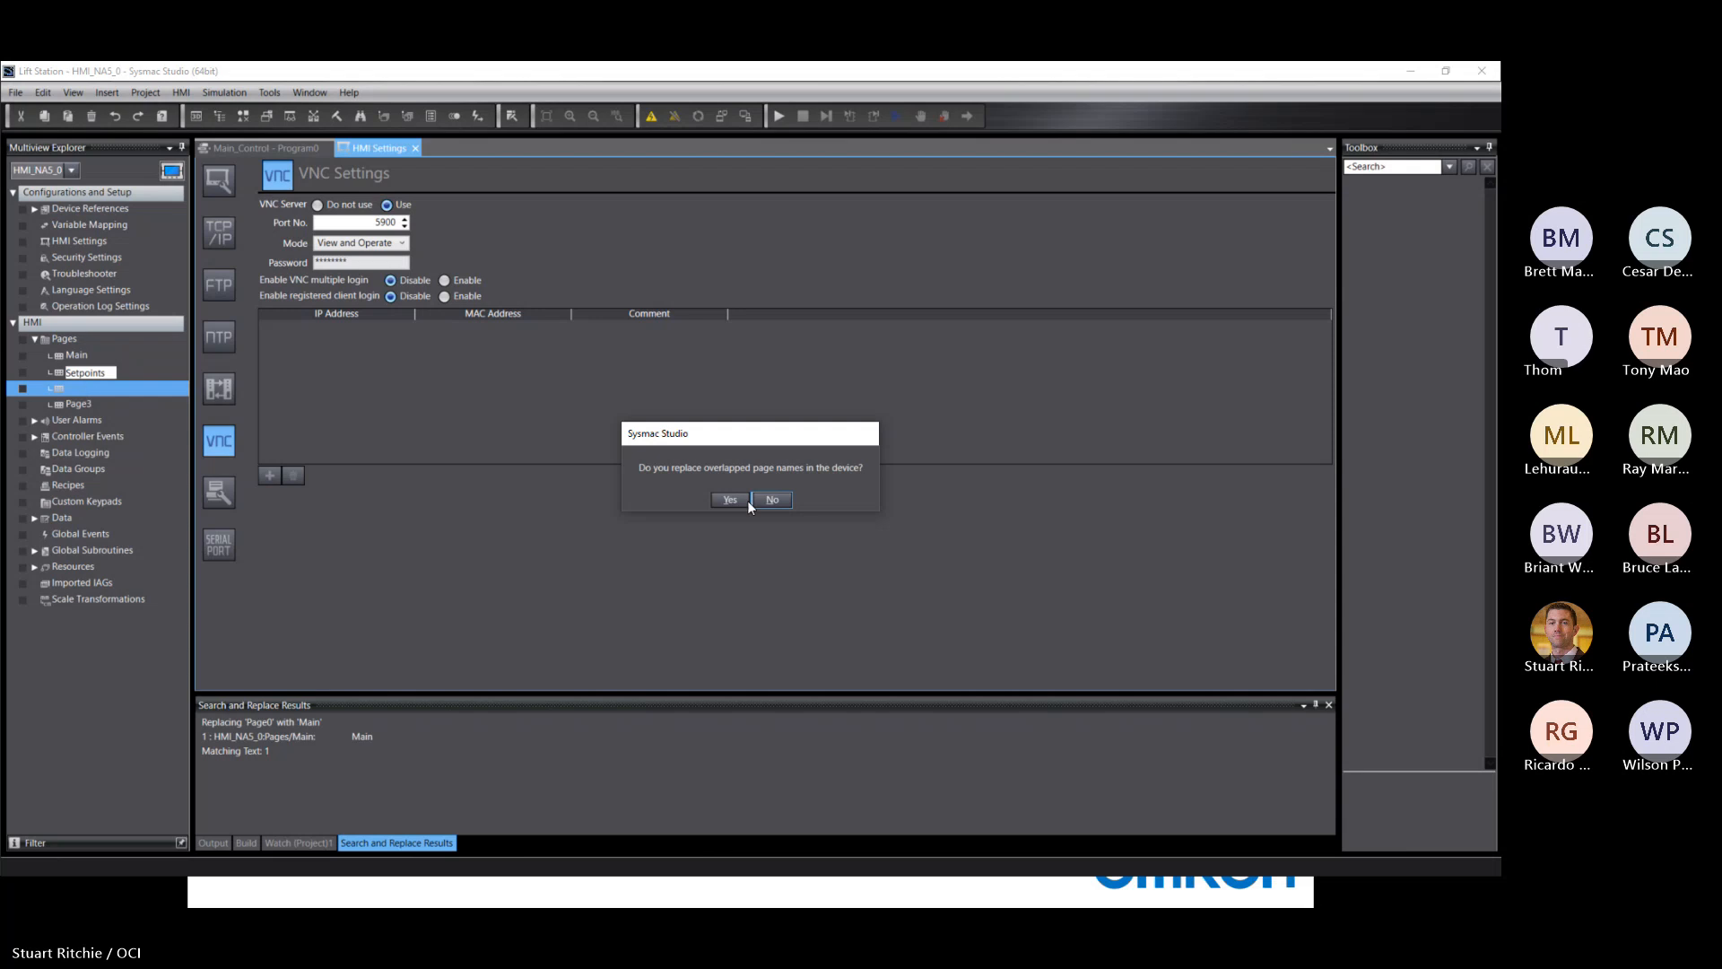
click(728, 503)
Step: Rename Page2 as Service and replace the overlapped page names in the device
right_click(79, 385)
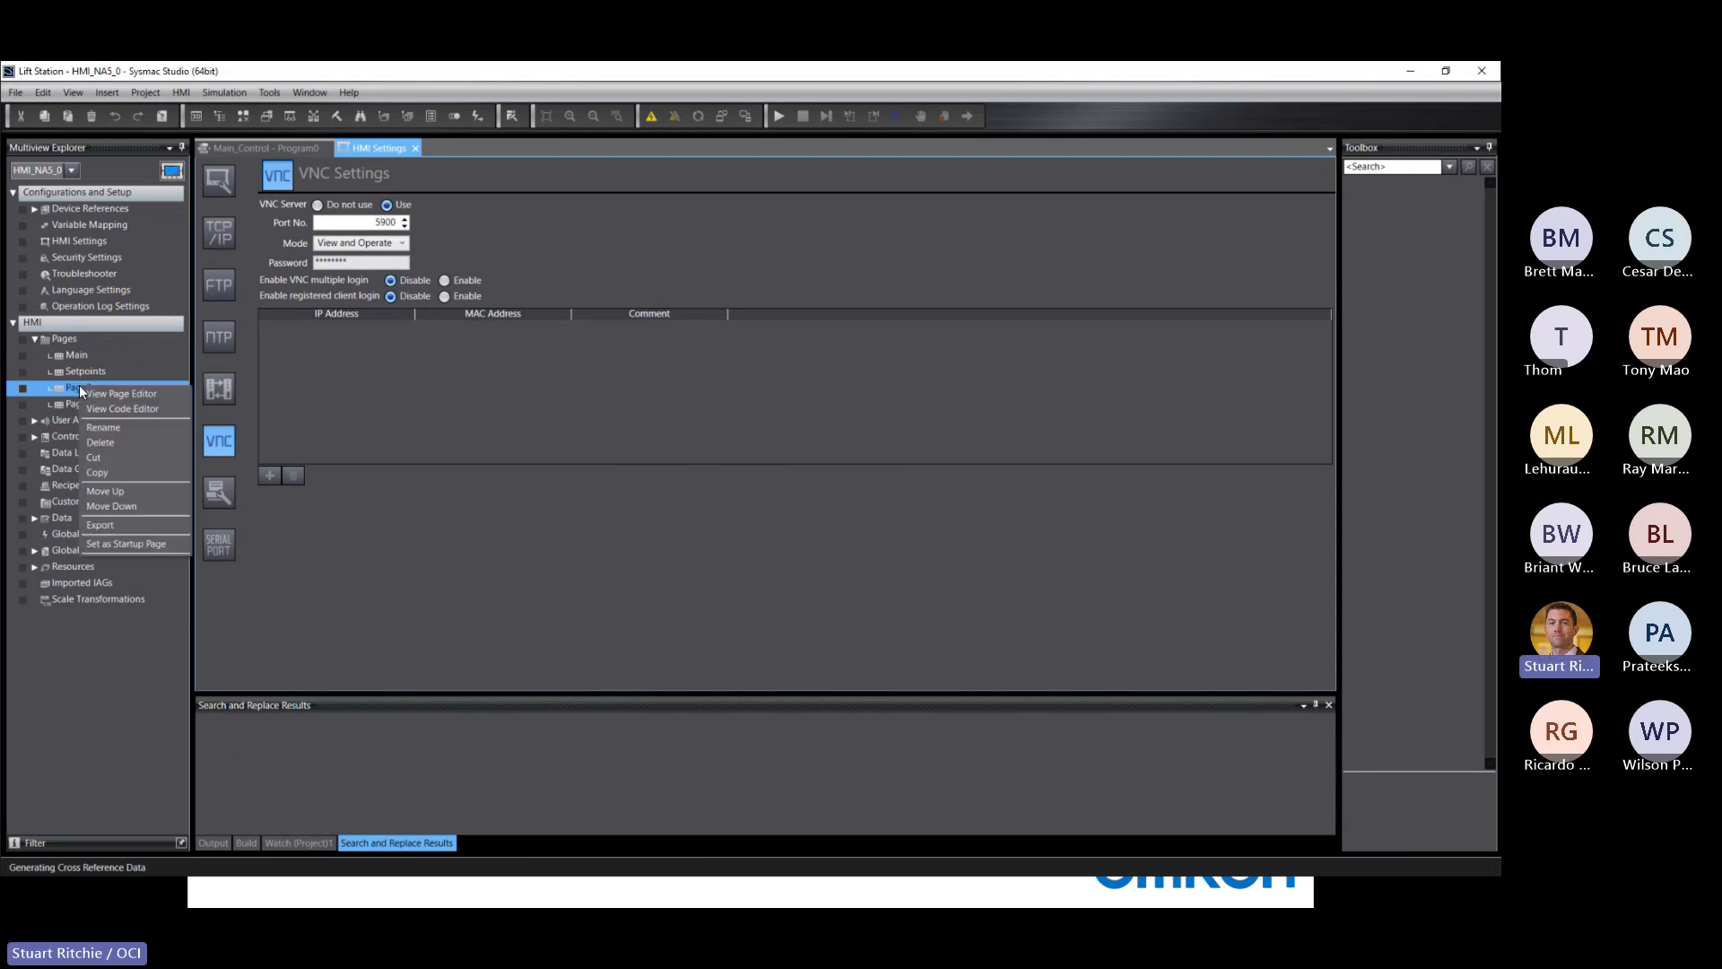
click(100, 428)
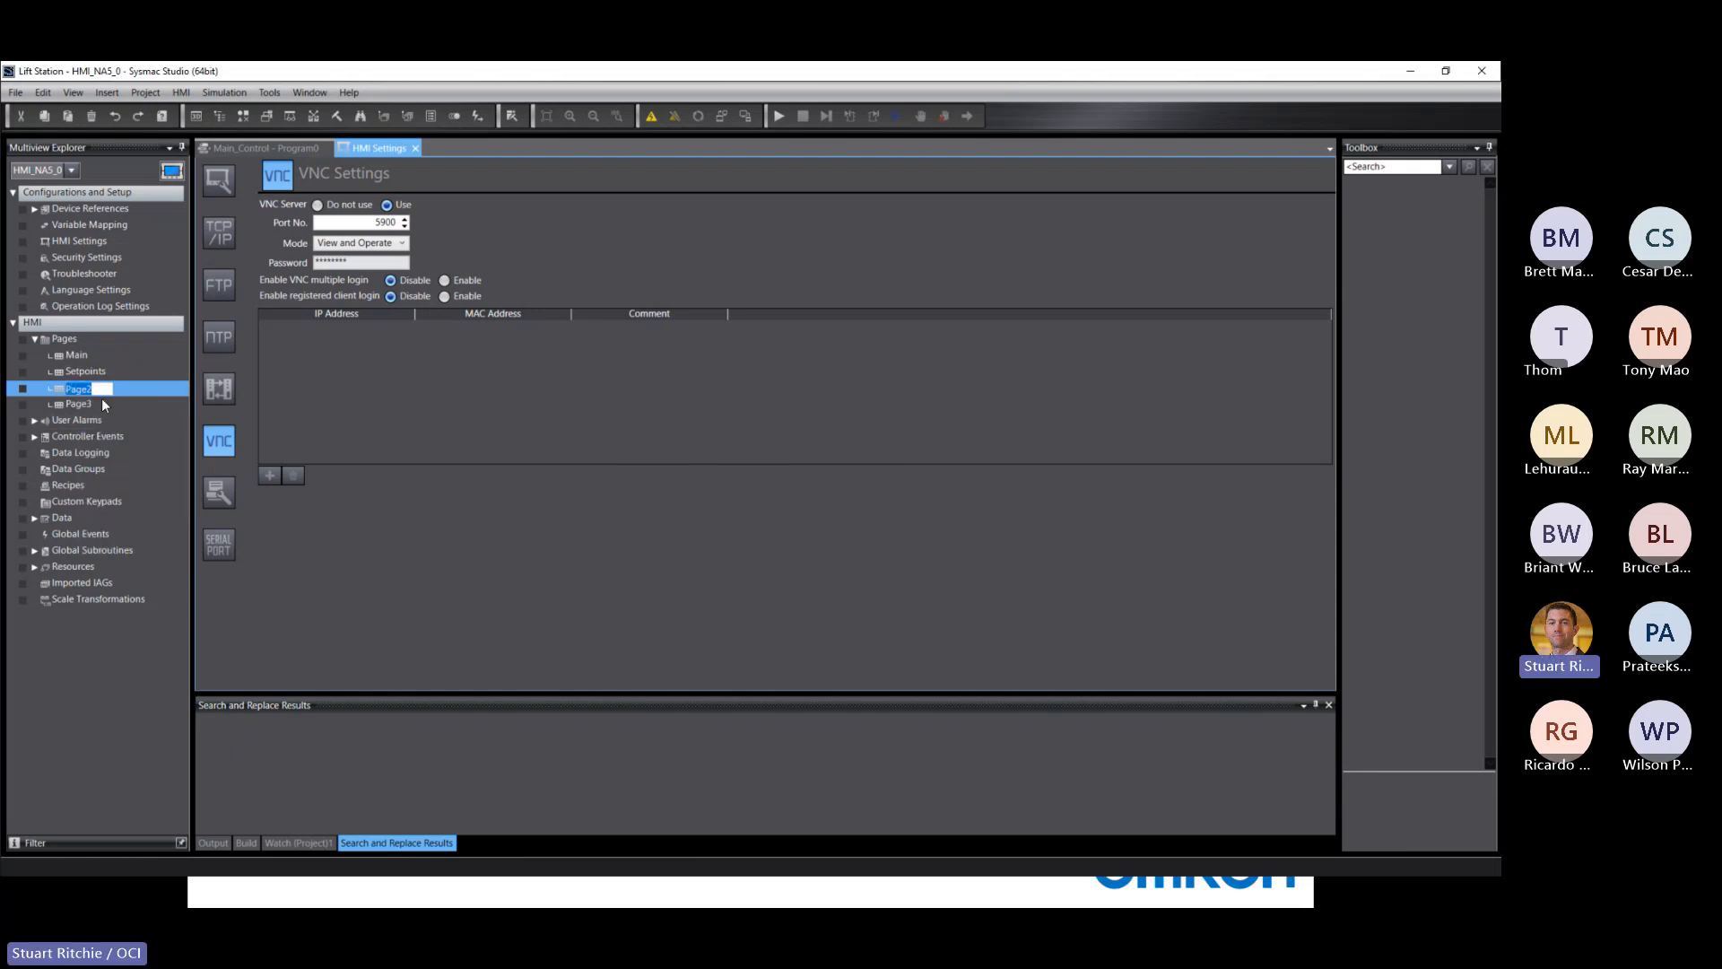
text(Service)
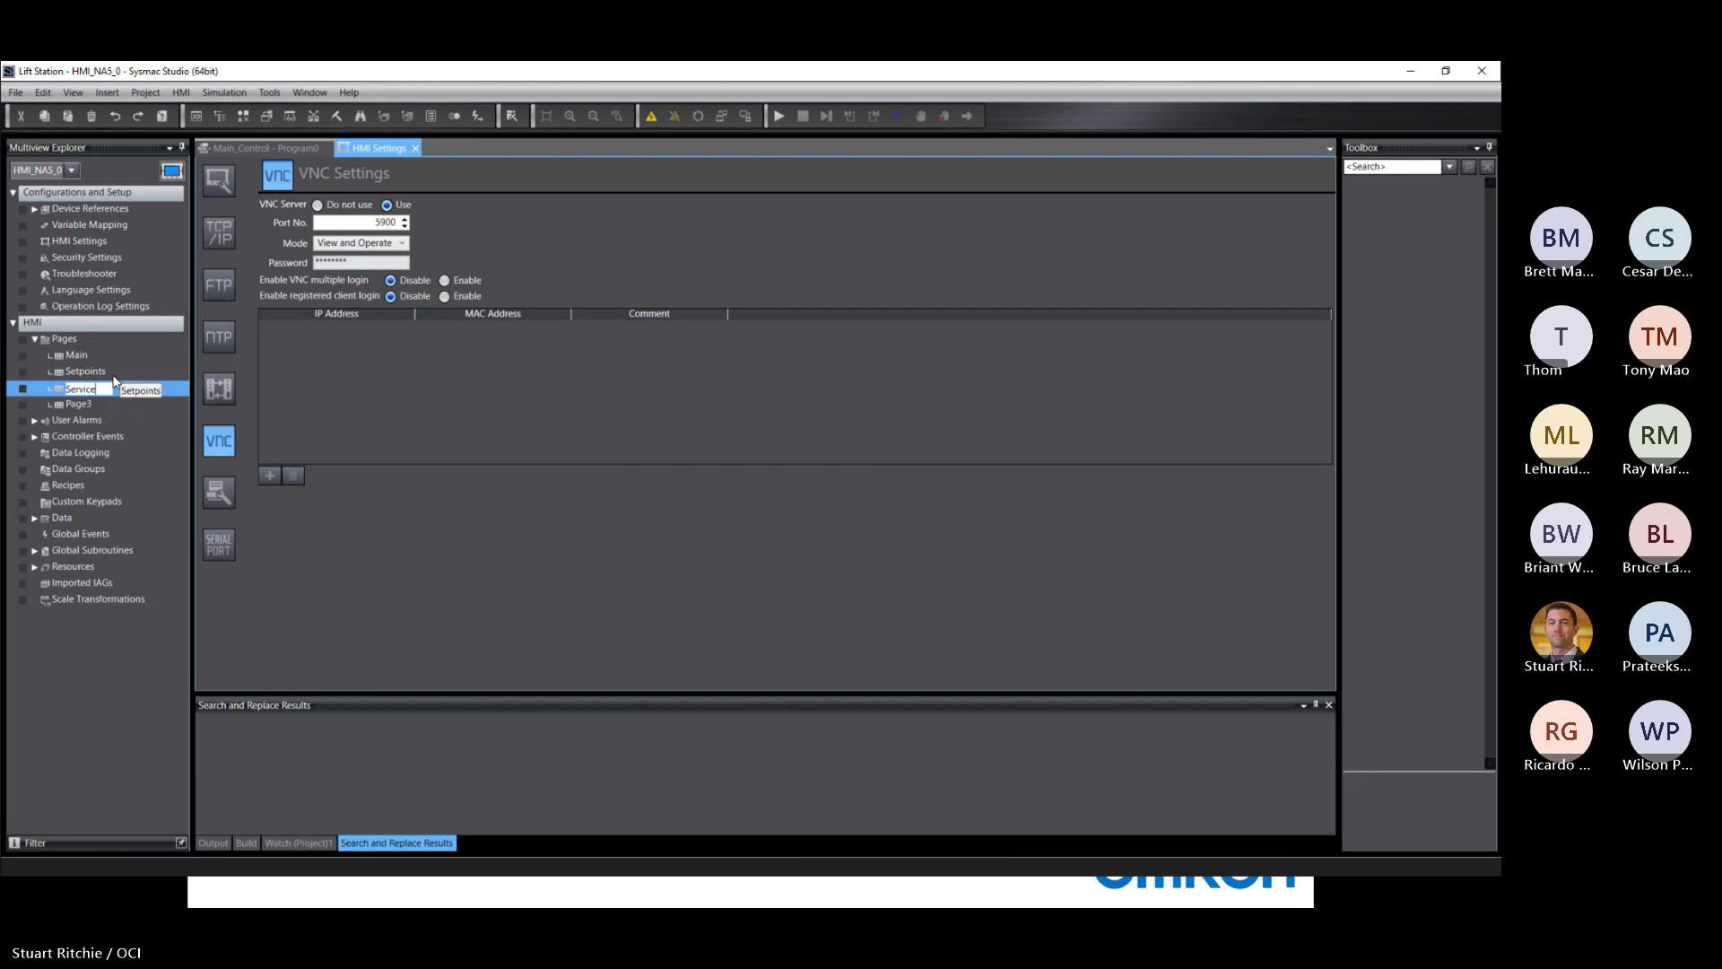
click(84, 402)
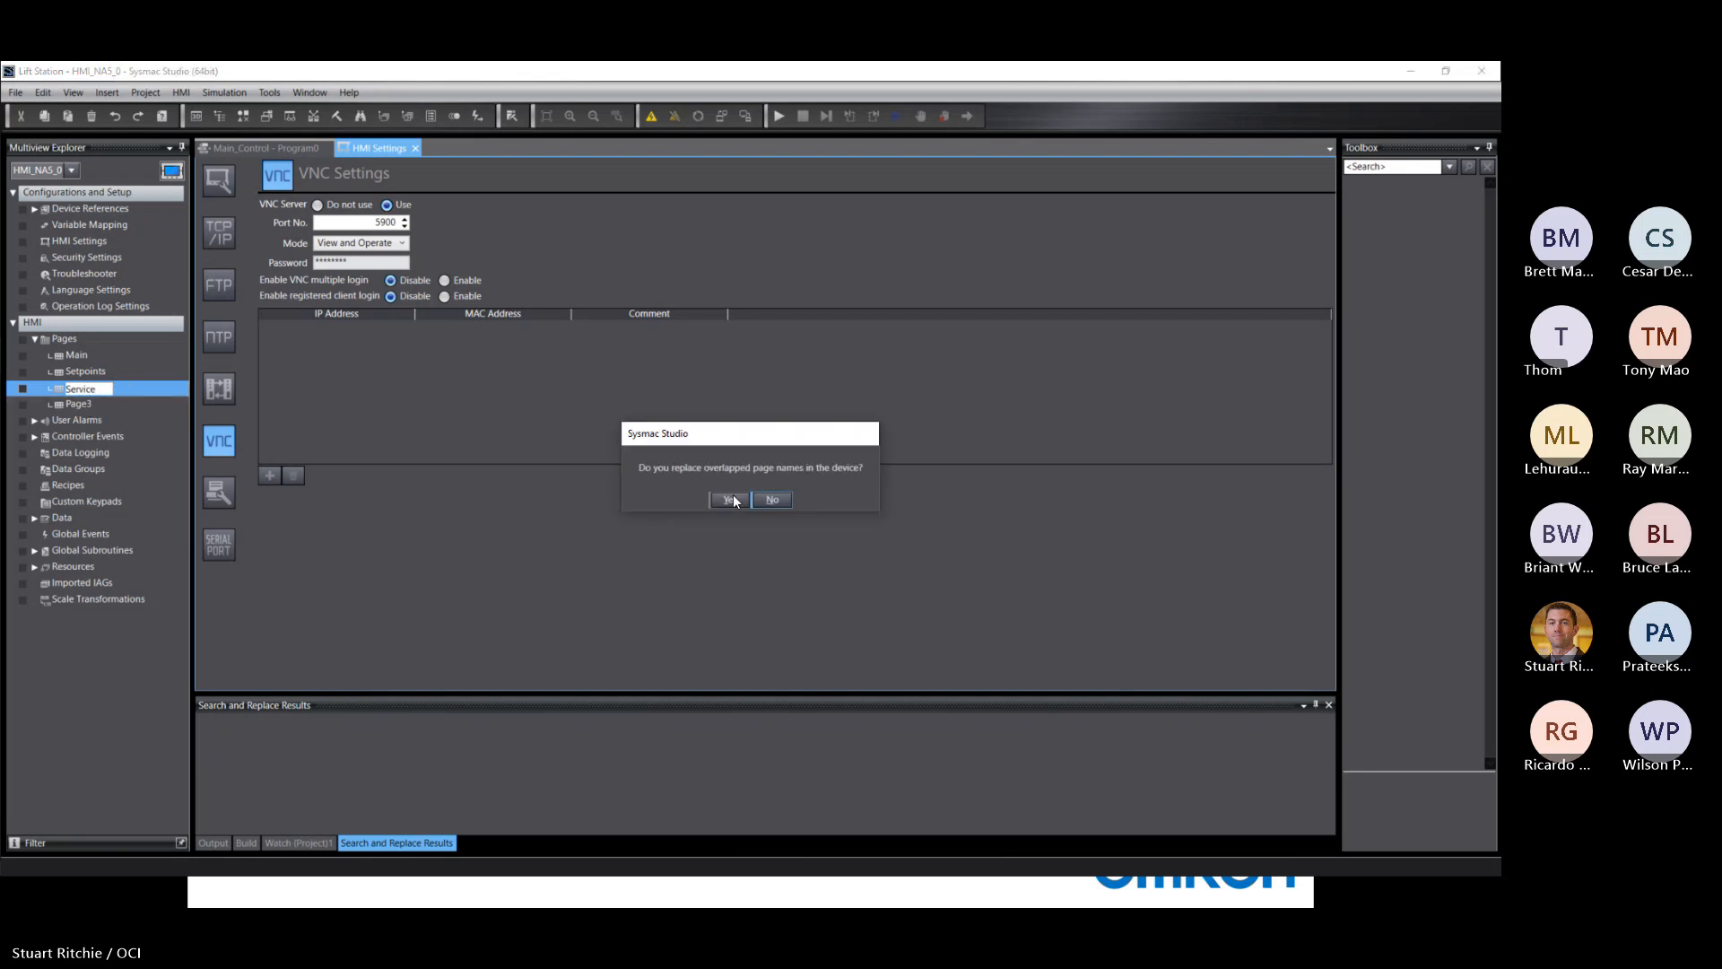
click(730, 499)
Step: Rename Page3 as Background and replace the overlapped page names in the device
right_click(77, 403)
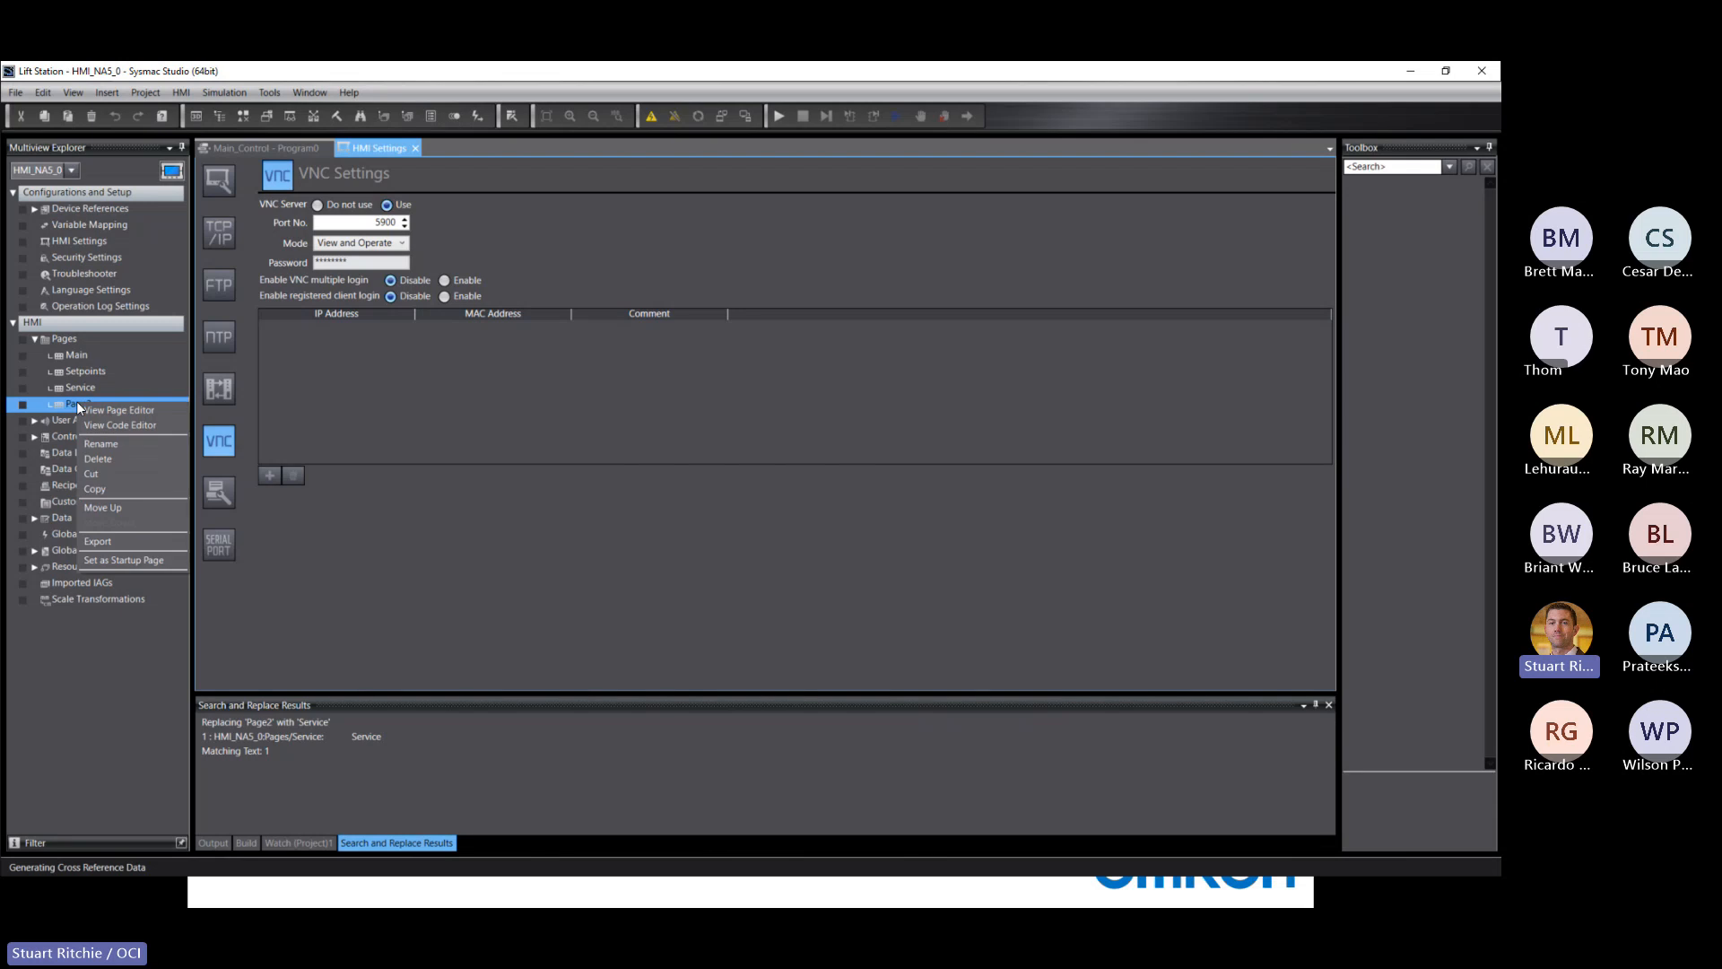
click(106, 443)
text(Background)
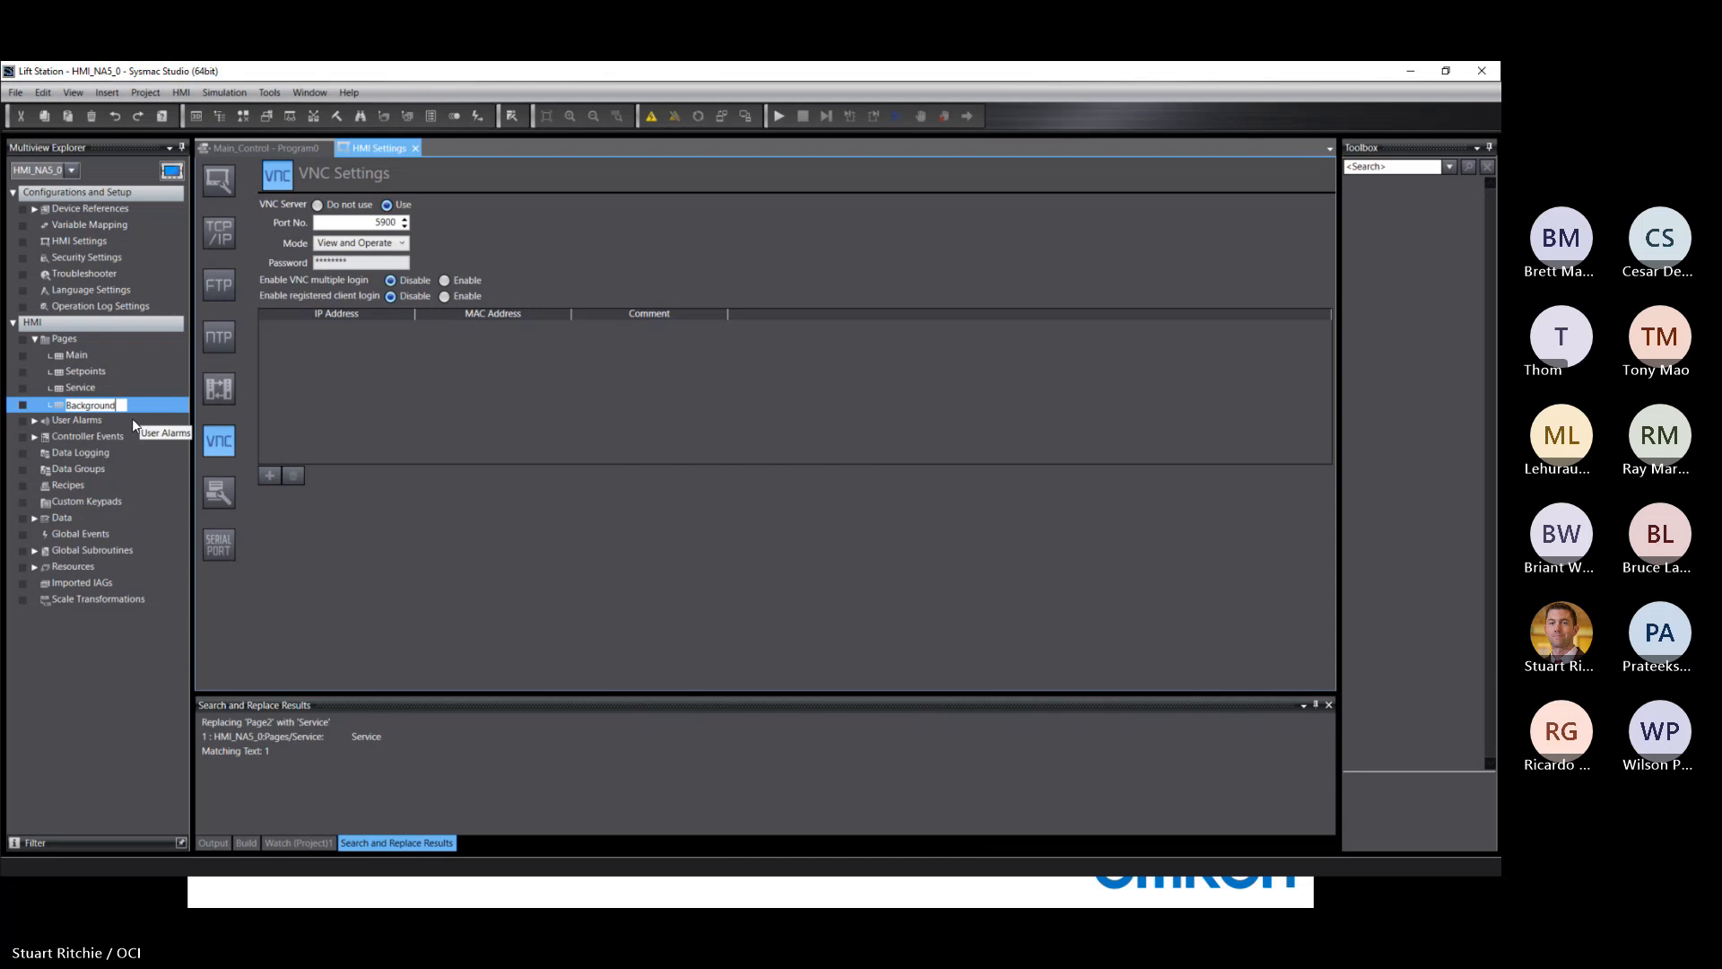
key(Return)
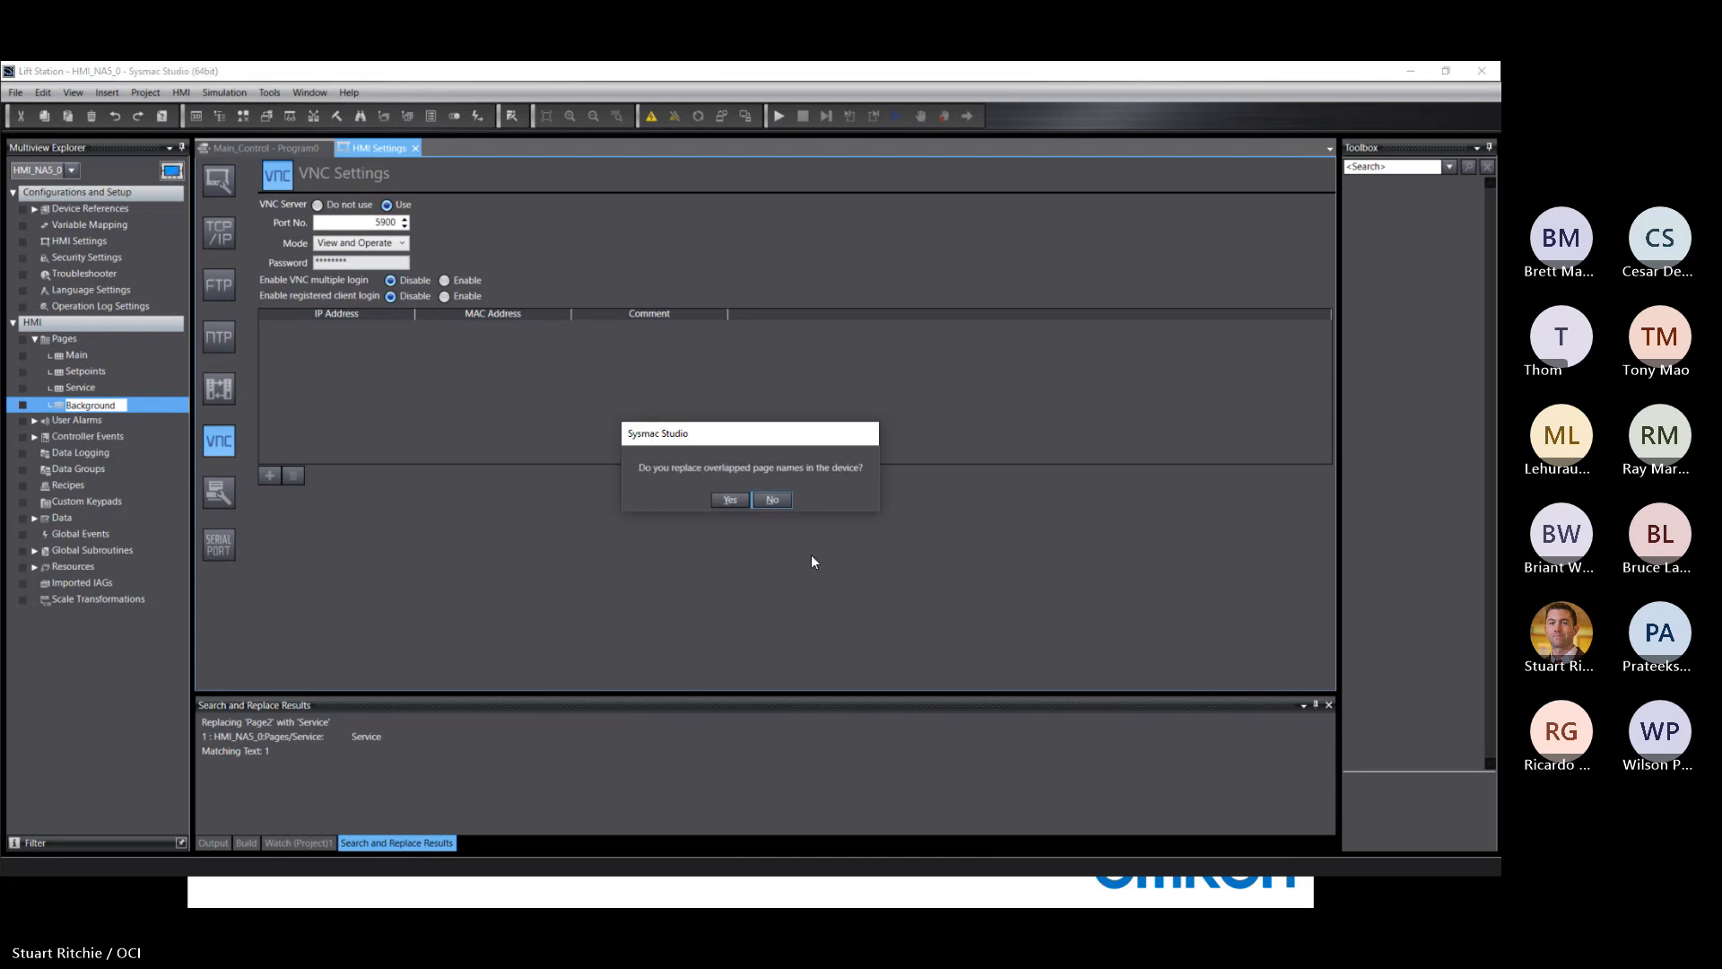
click(728, 500)
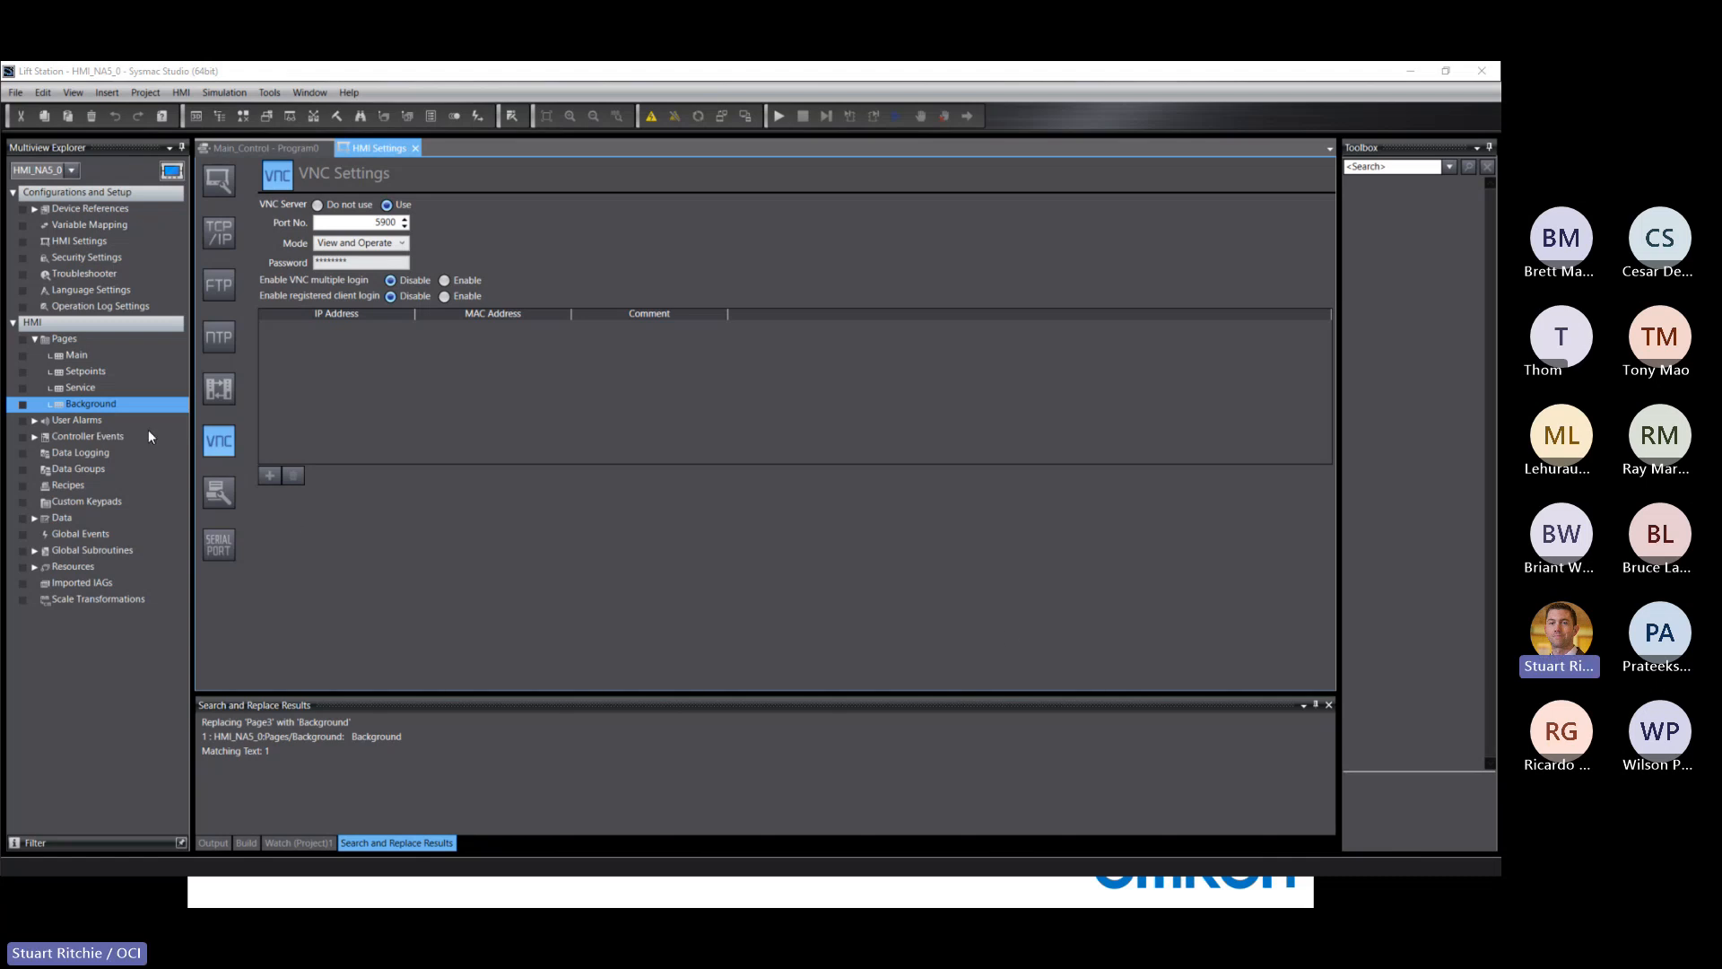
Step: Open the Background page and place three Momentary Buttons spaced across its lower part
double_click(72, 403)
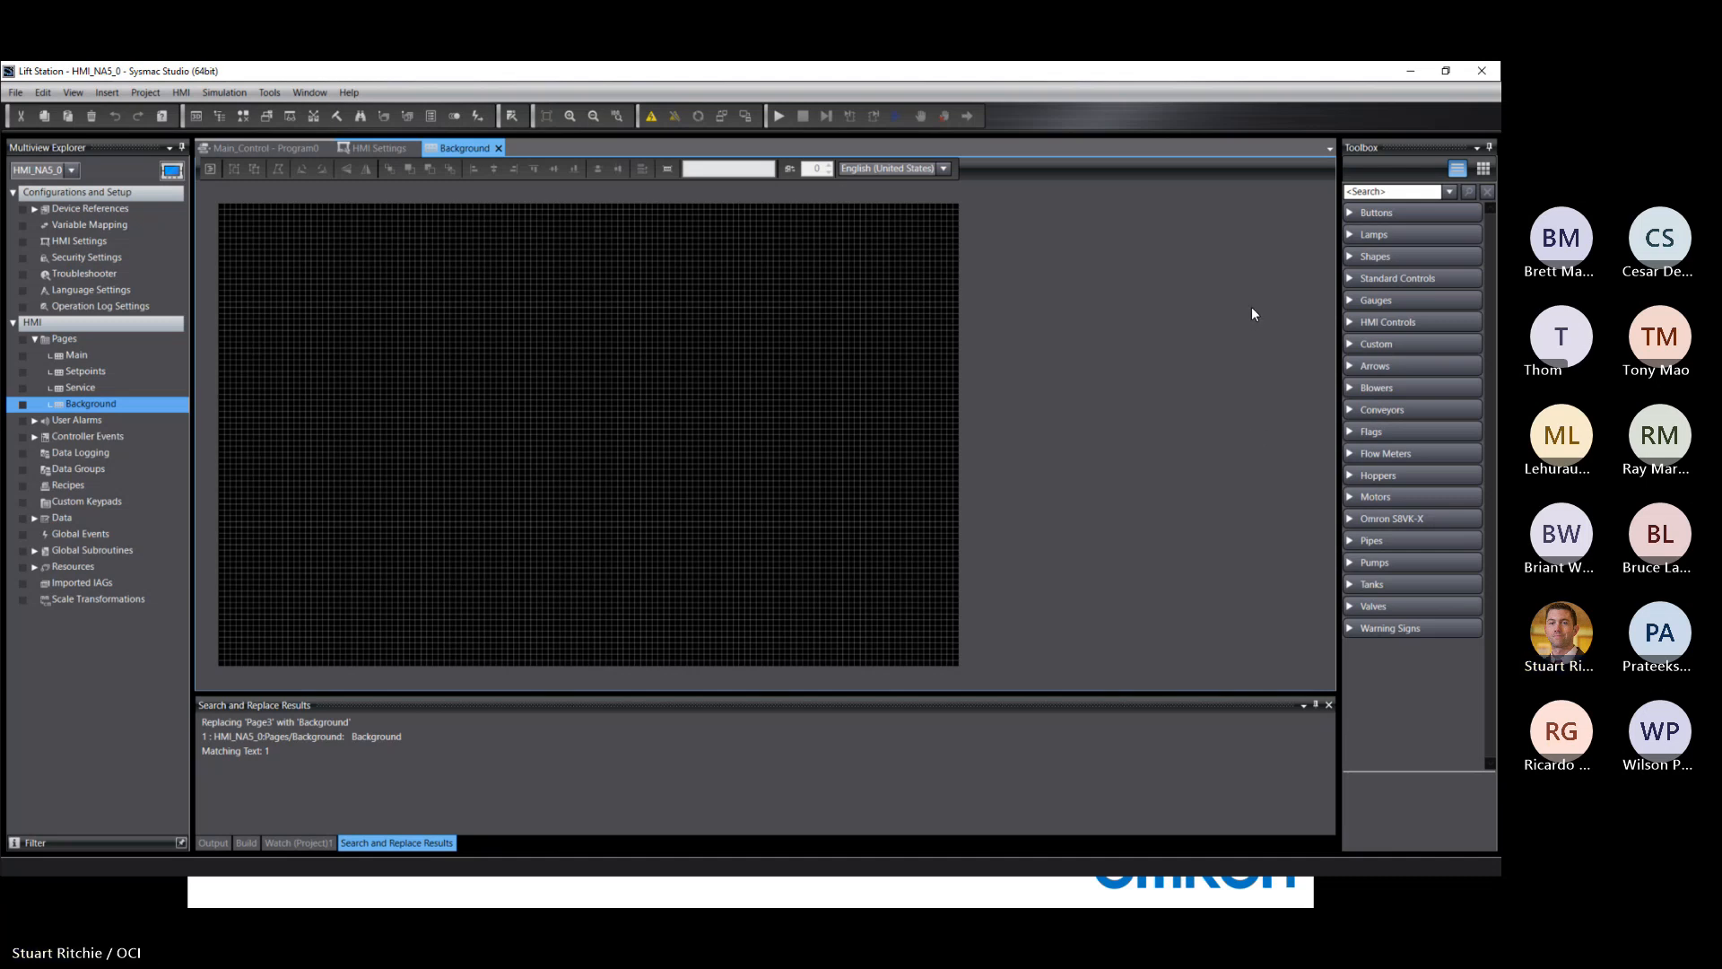
click(1350, 211)
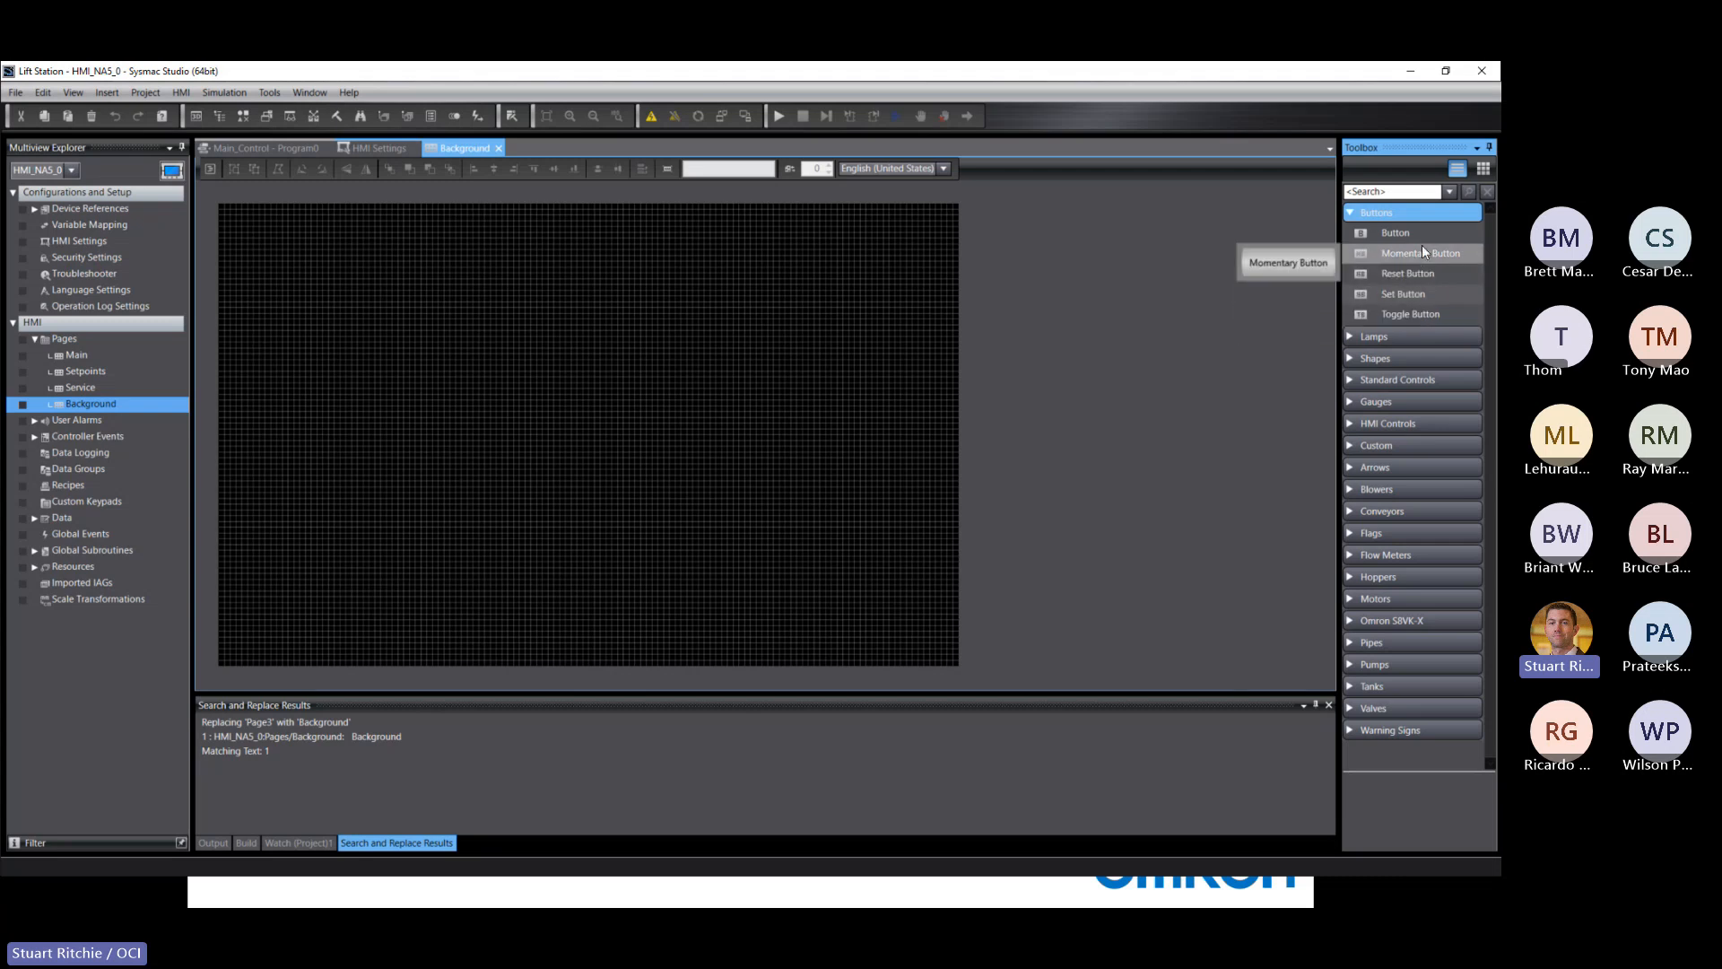
click(1399, 251)
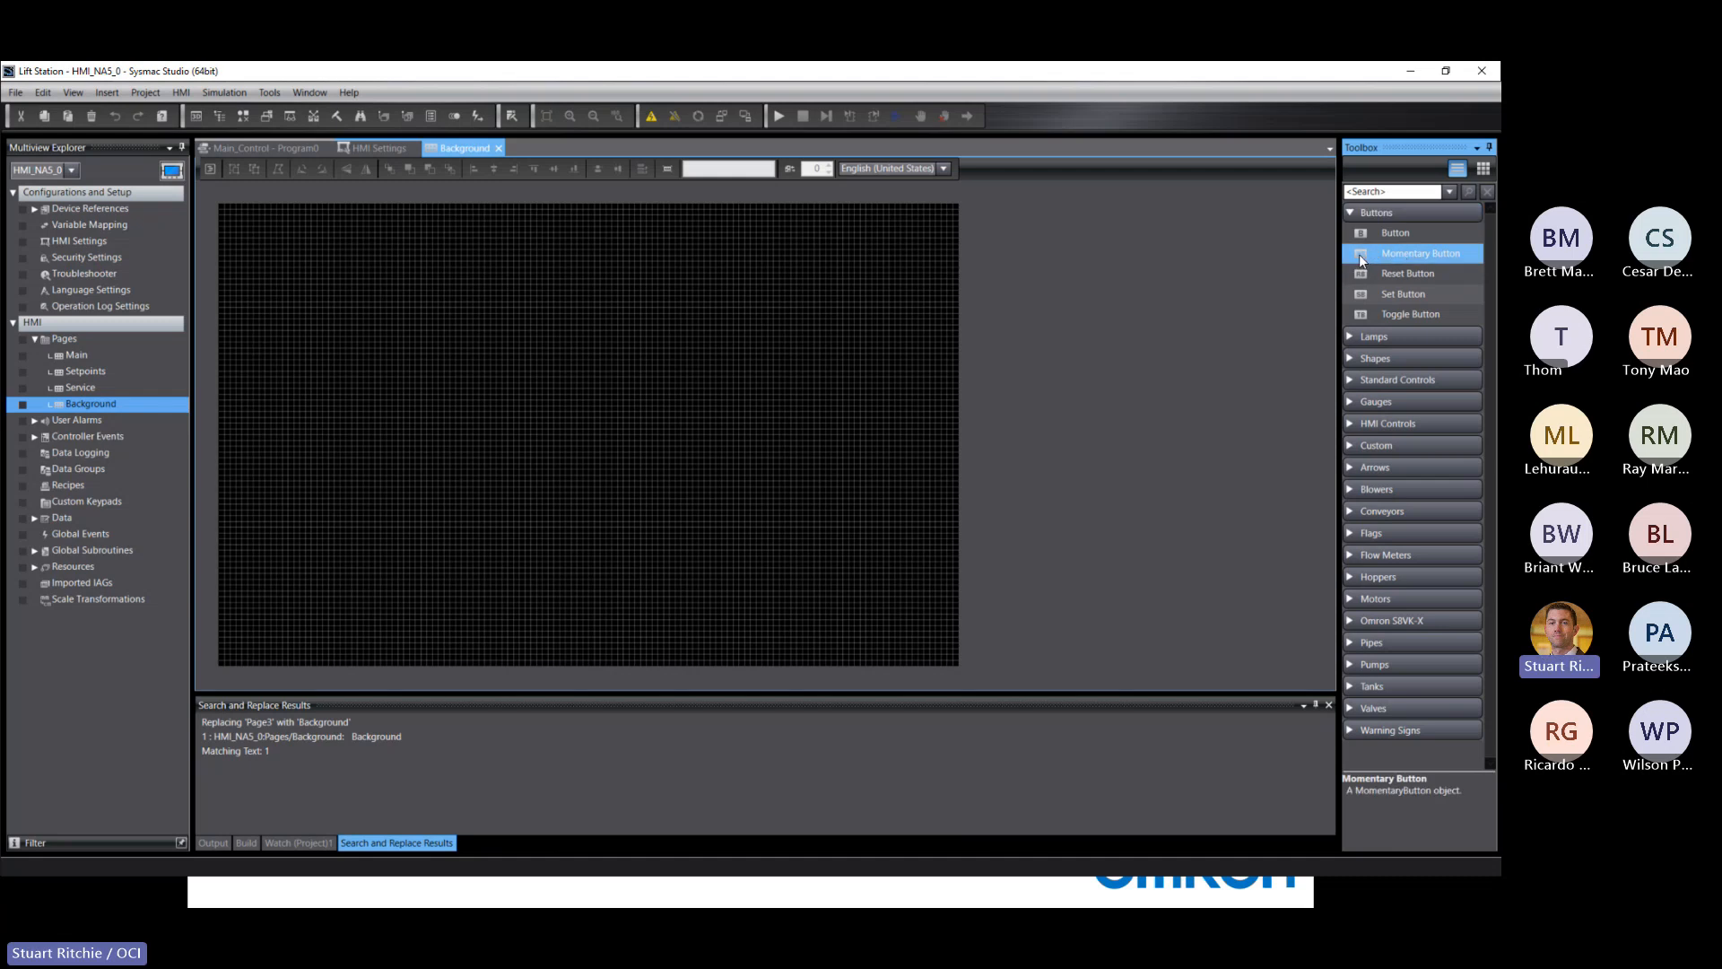
drag(1359, 254, 316, 619)
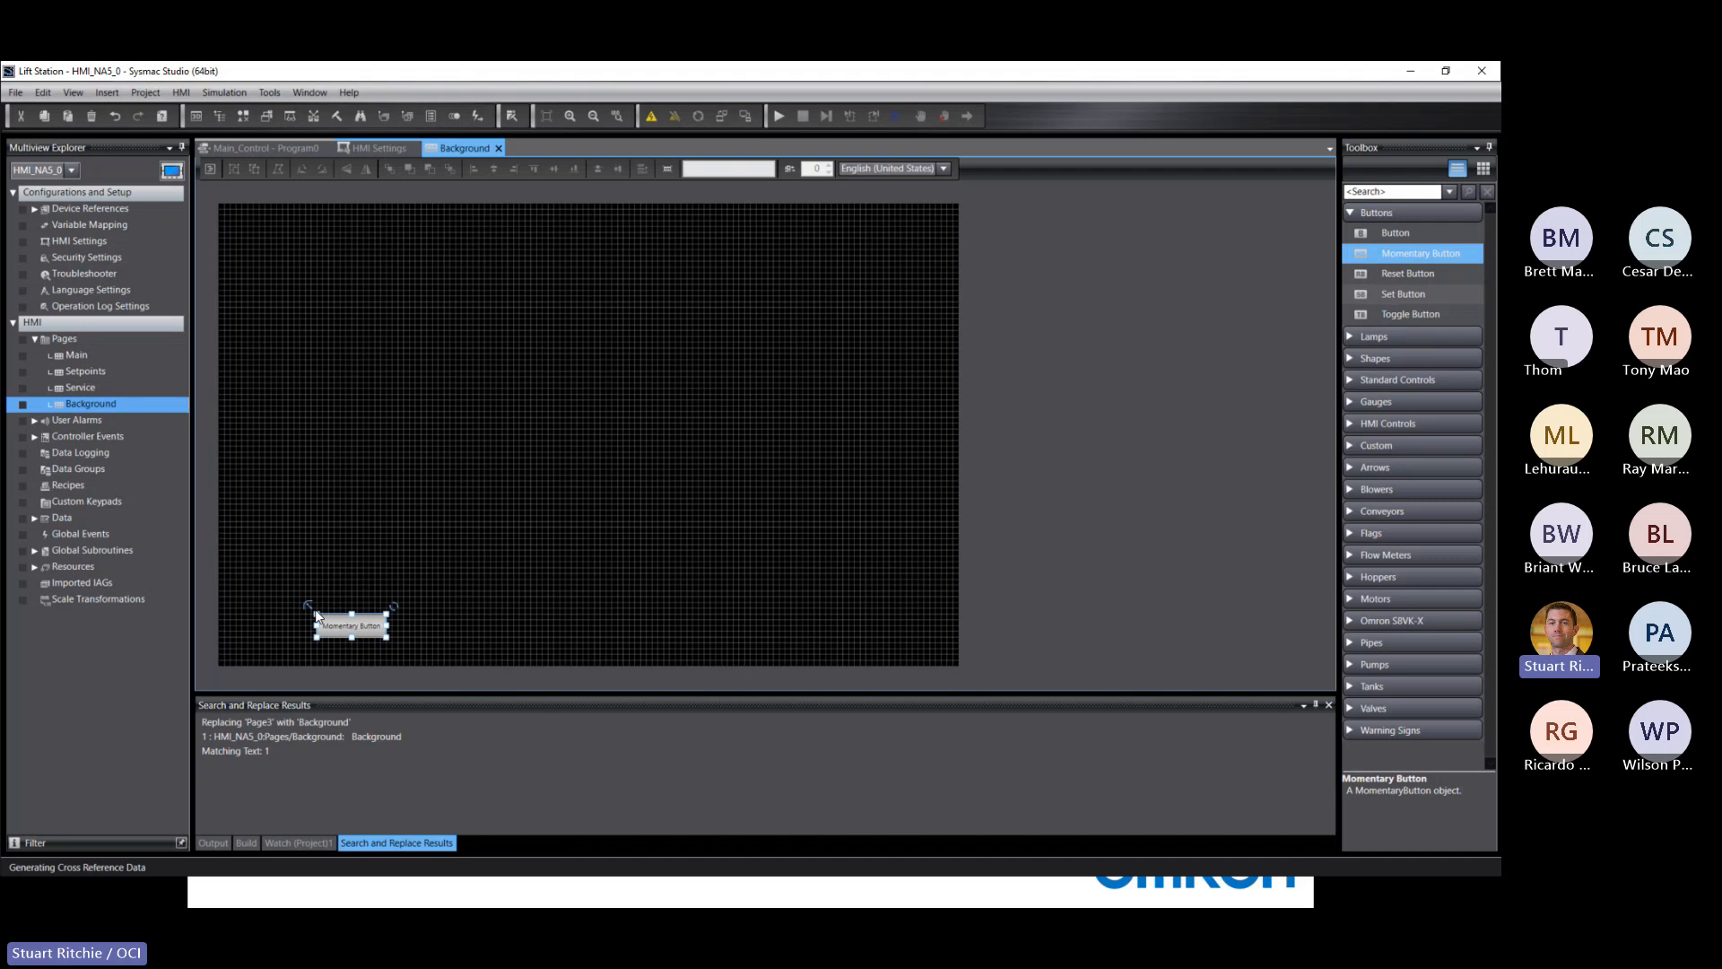
drag(1397, 260, 578, 617)
drag(1399, 251, 805, 600)
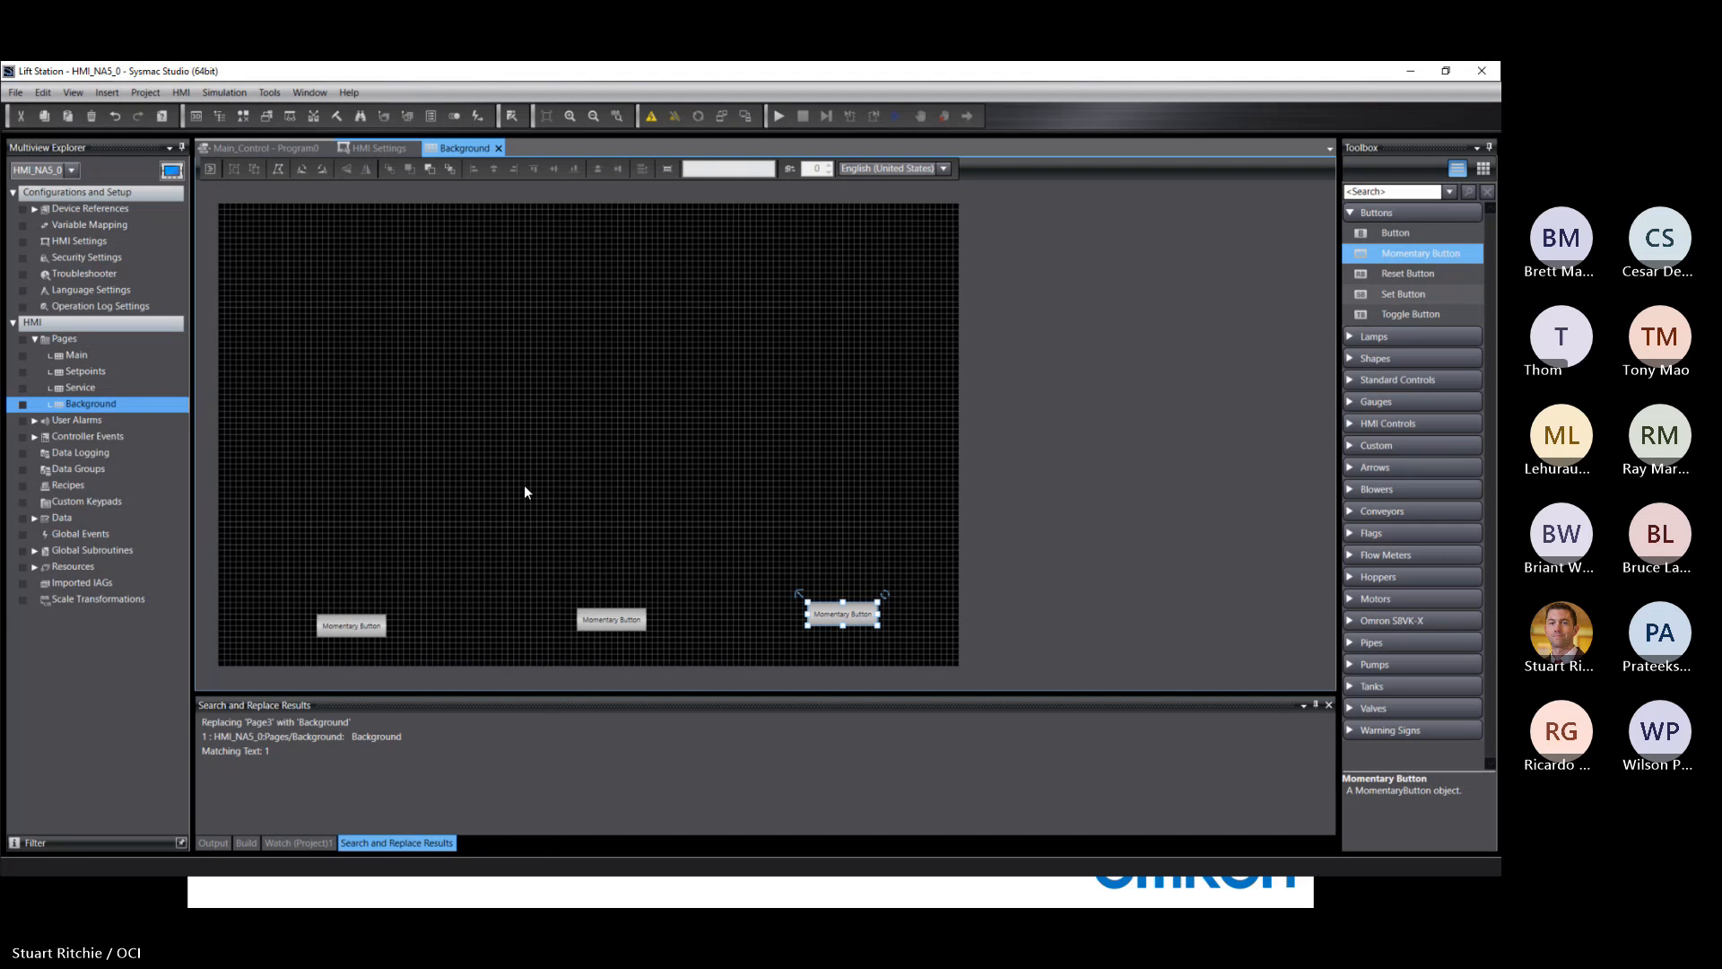
Step: Display the properties of the leftmost momentary button on the Background page and examine its detailed settings
scroll(677, 502, up, 4)
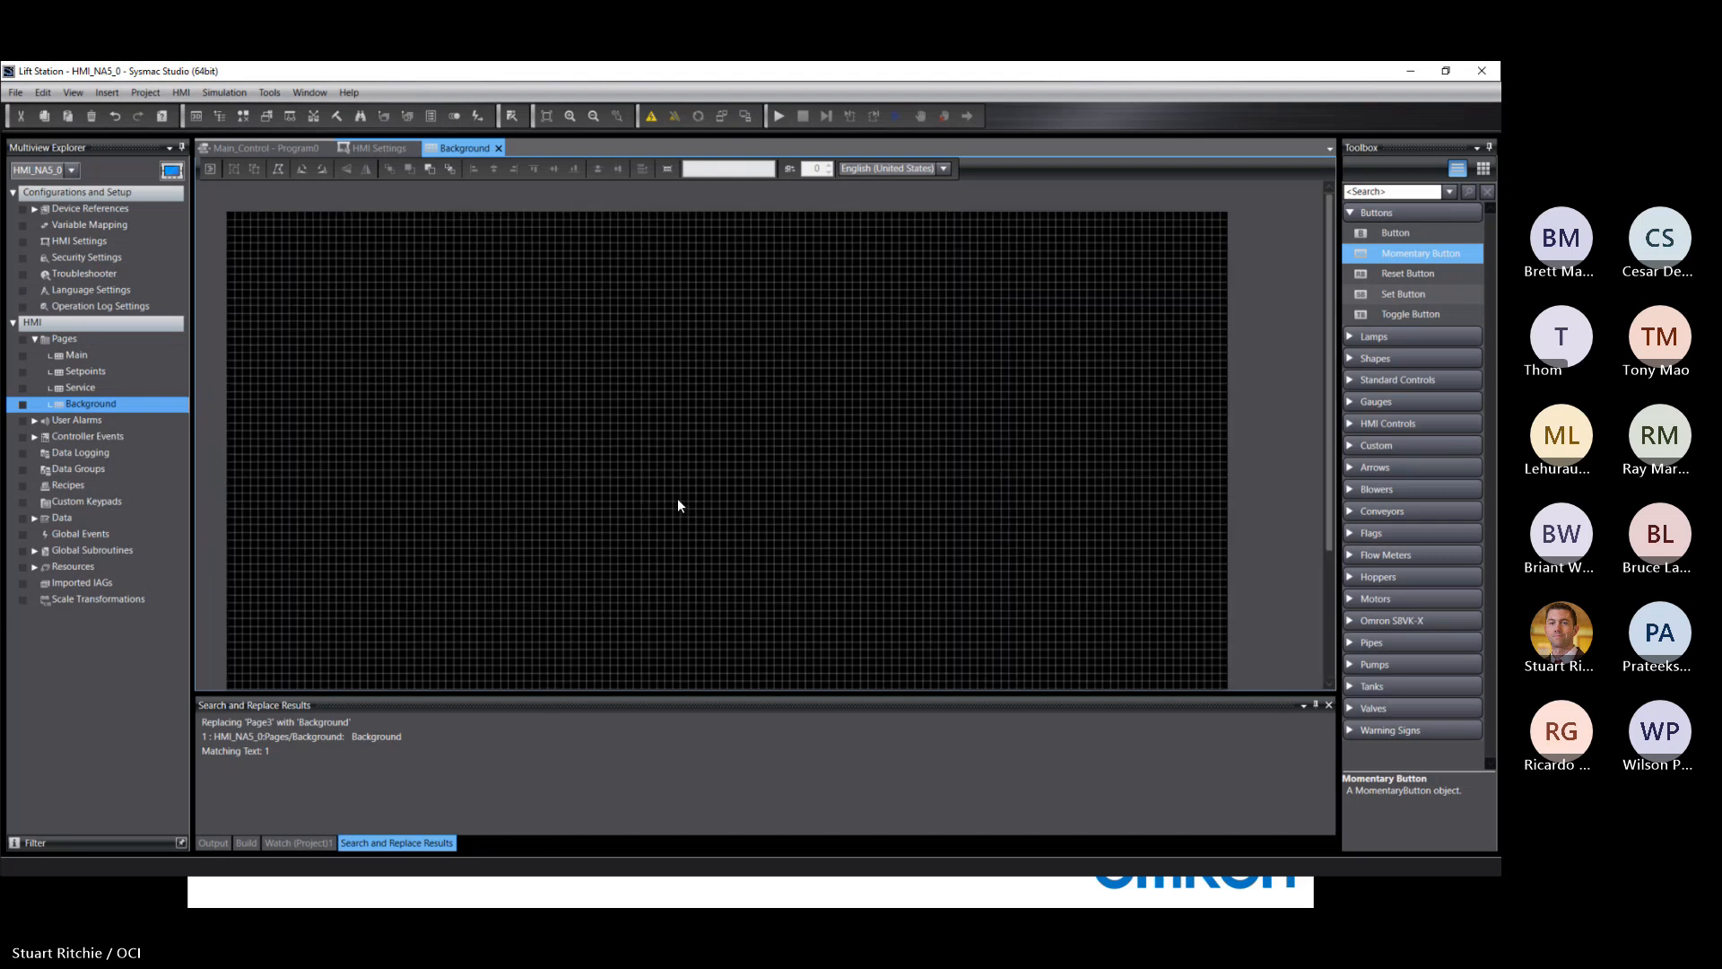
scroll(734, 482, down, 5)
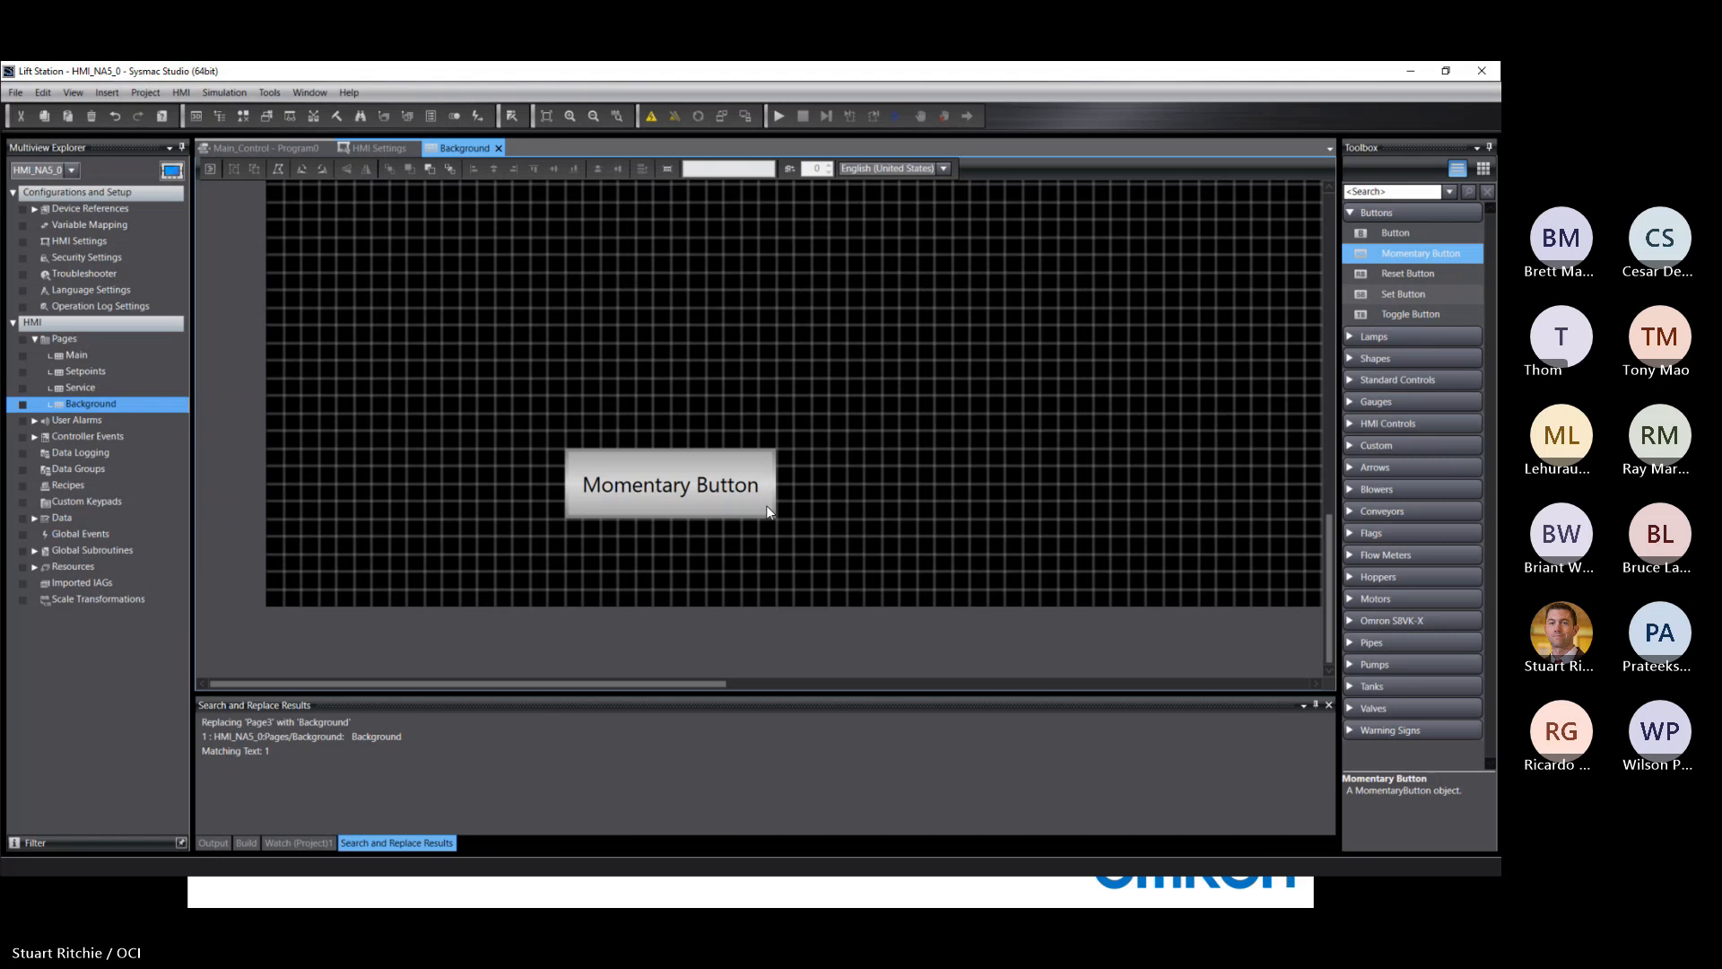
click(677, 486)
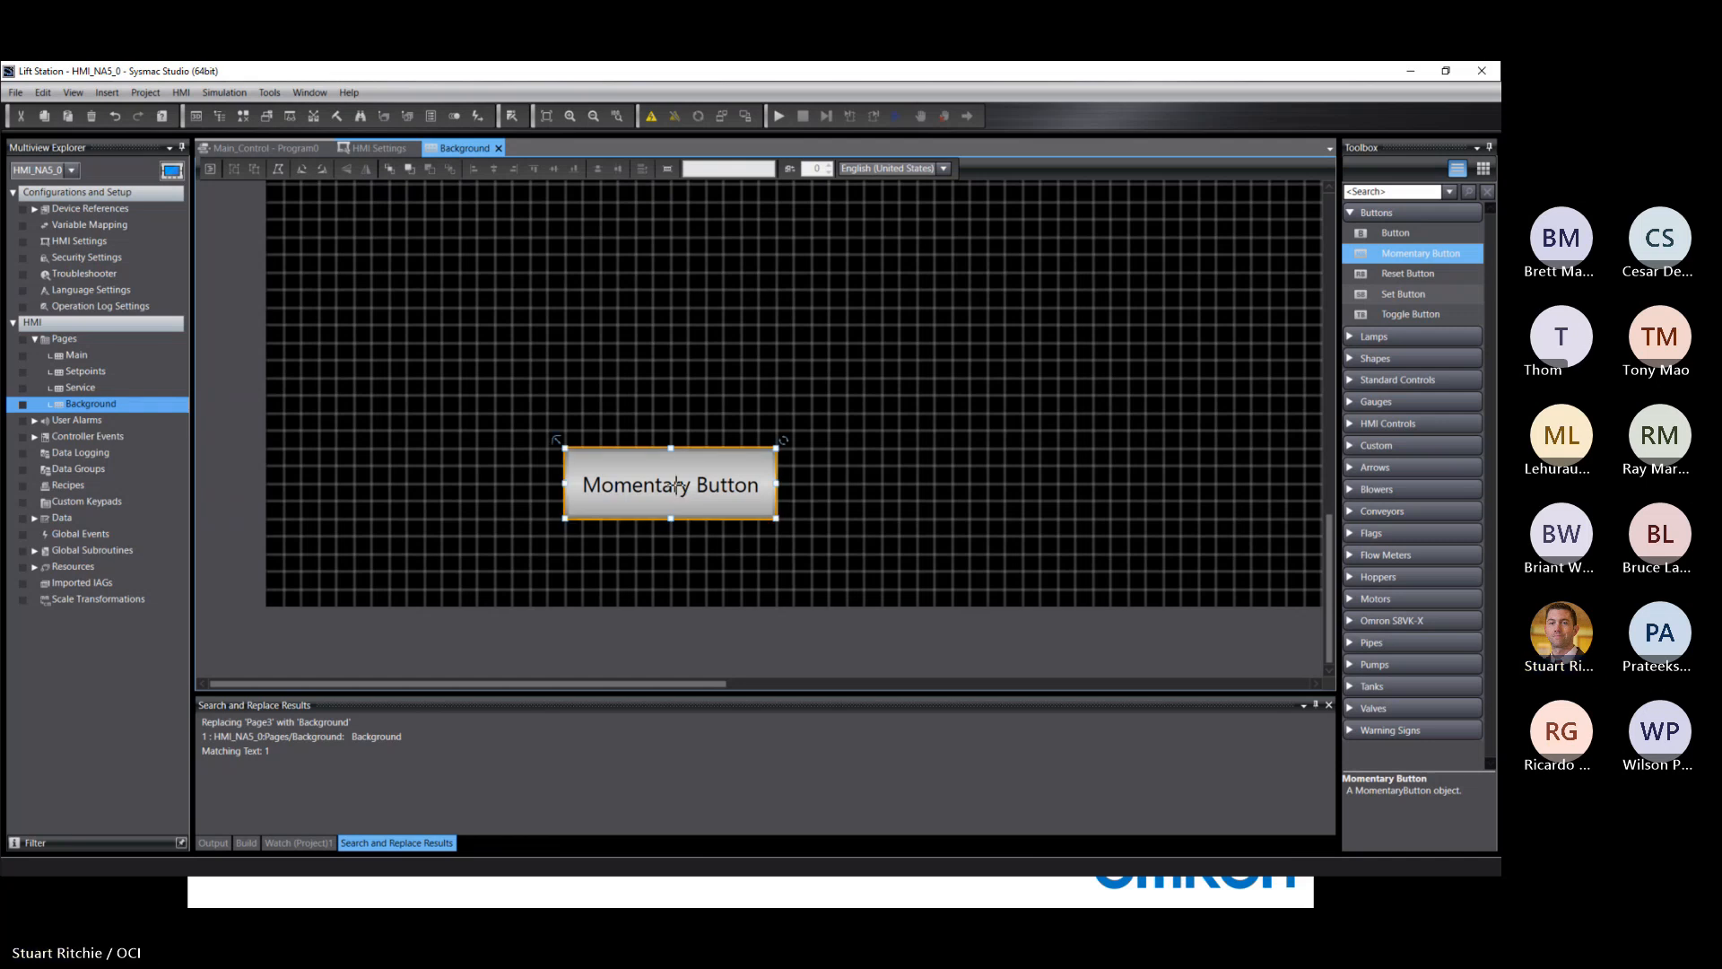
double_click(745, 453)
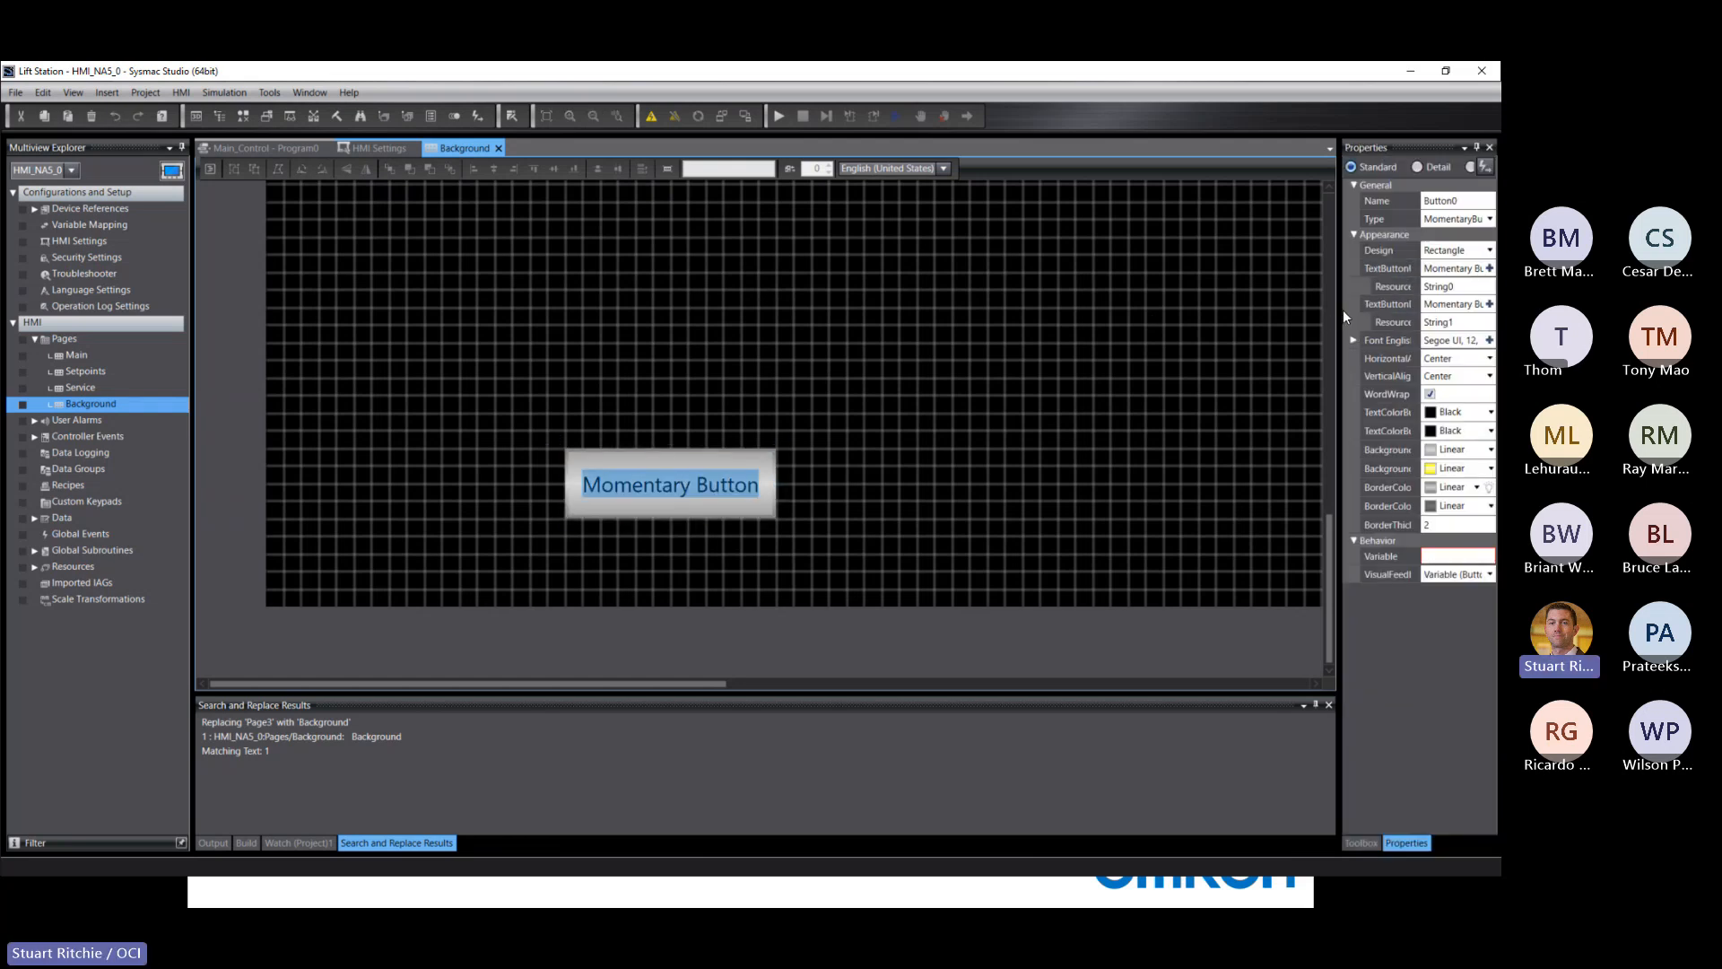
drag(1339, 309, 1082, 343)
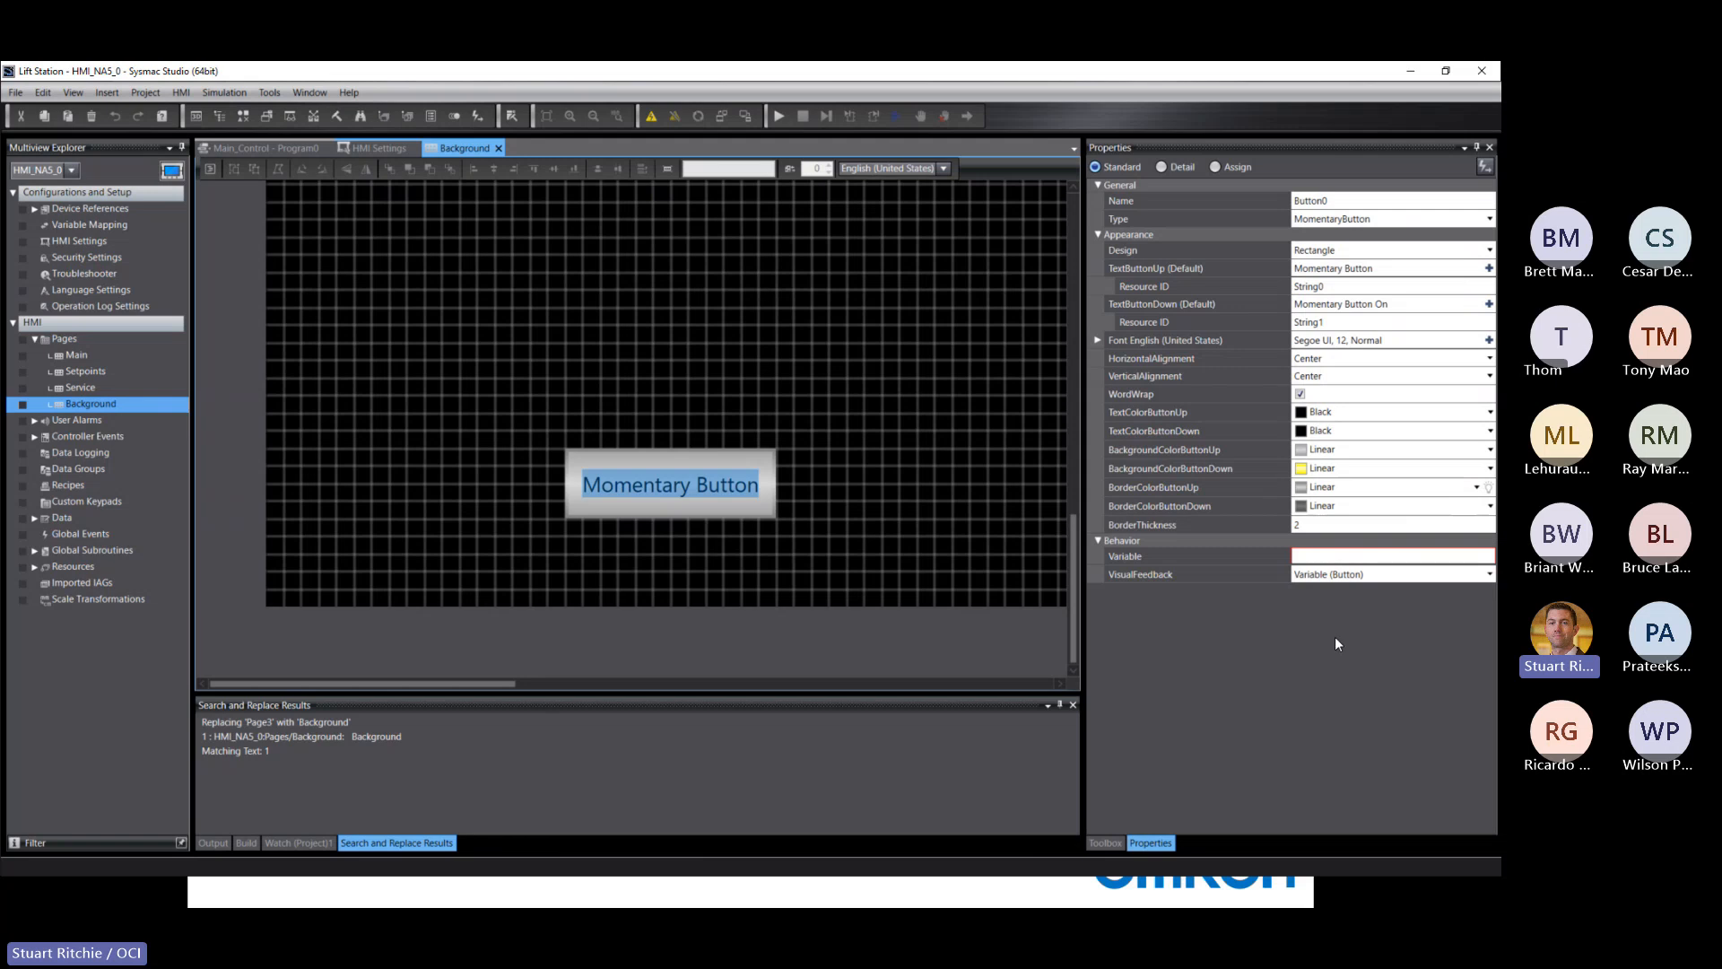
click(1163, 166)
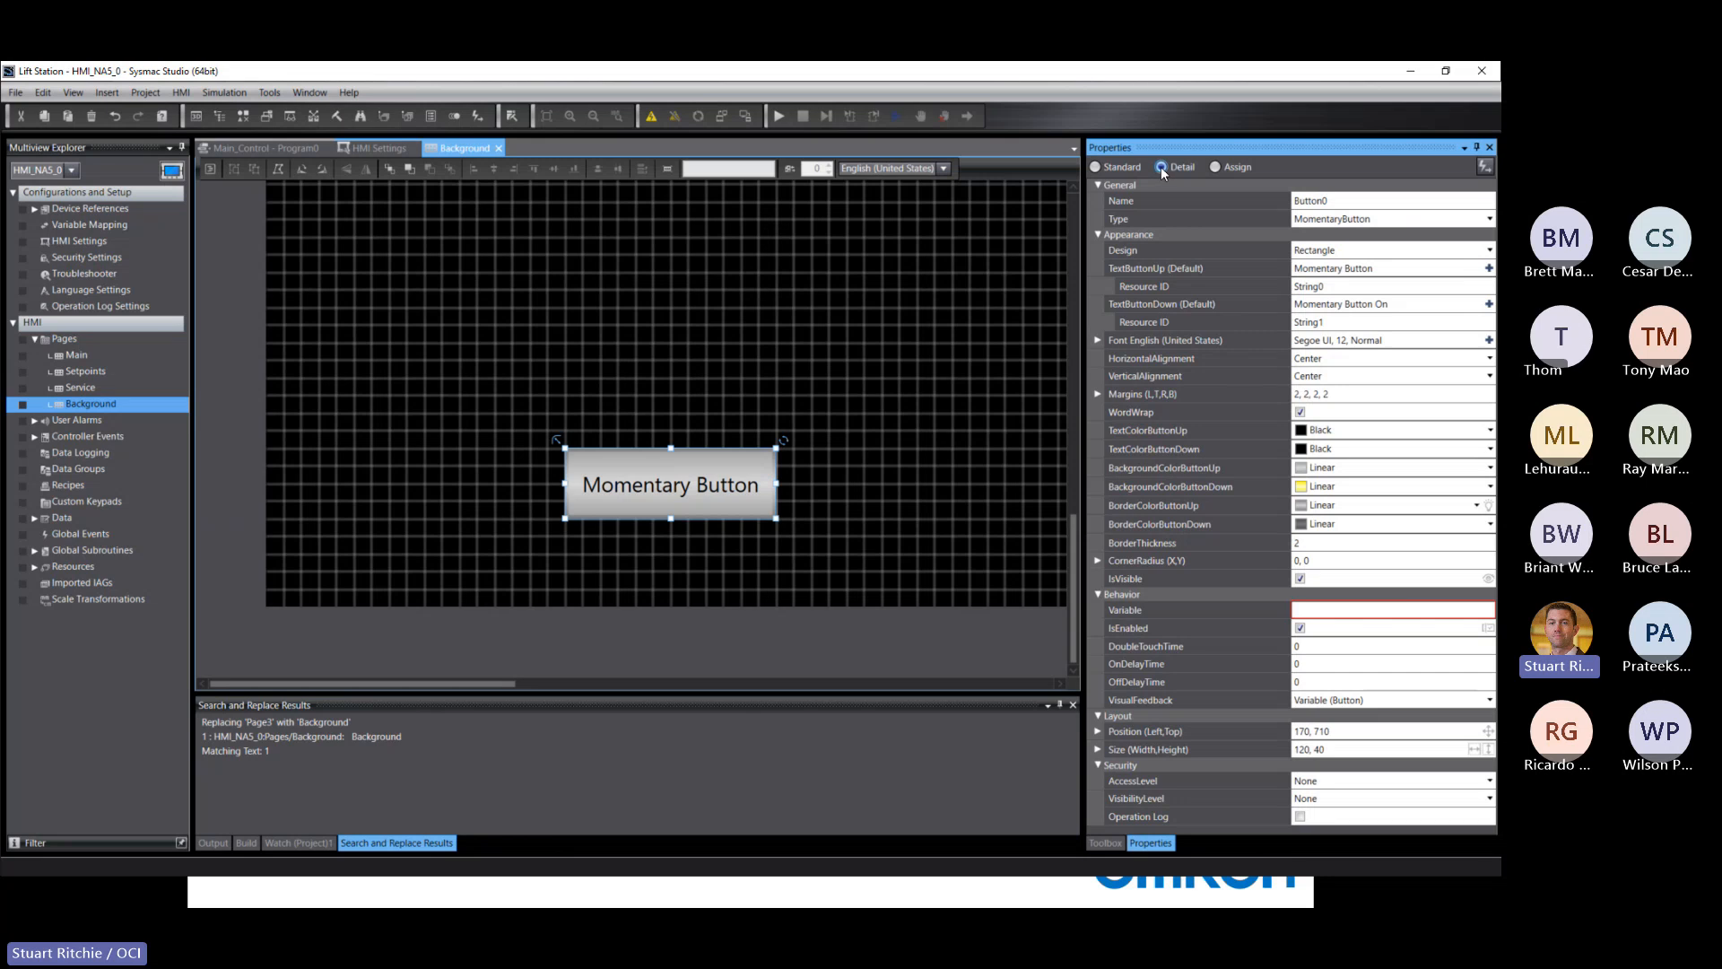
click(1095, 168)
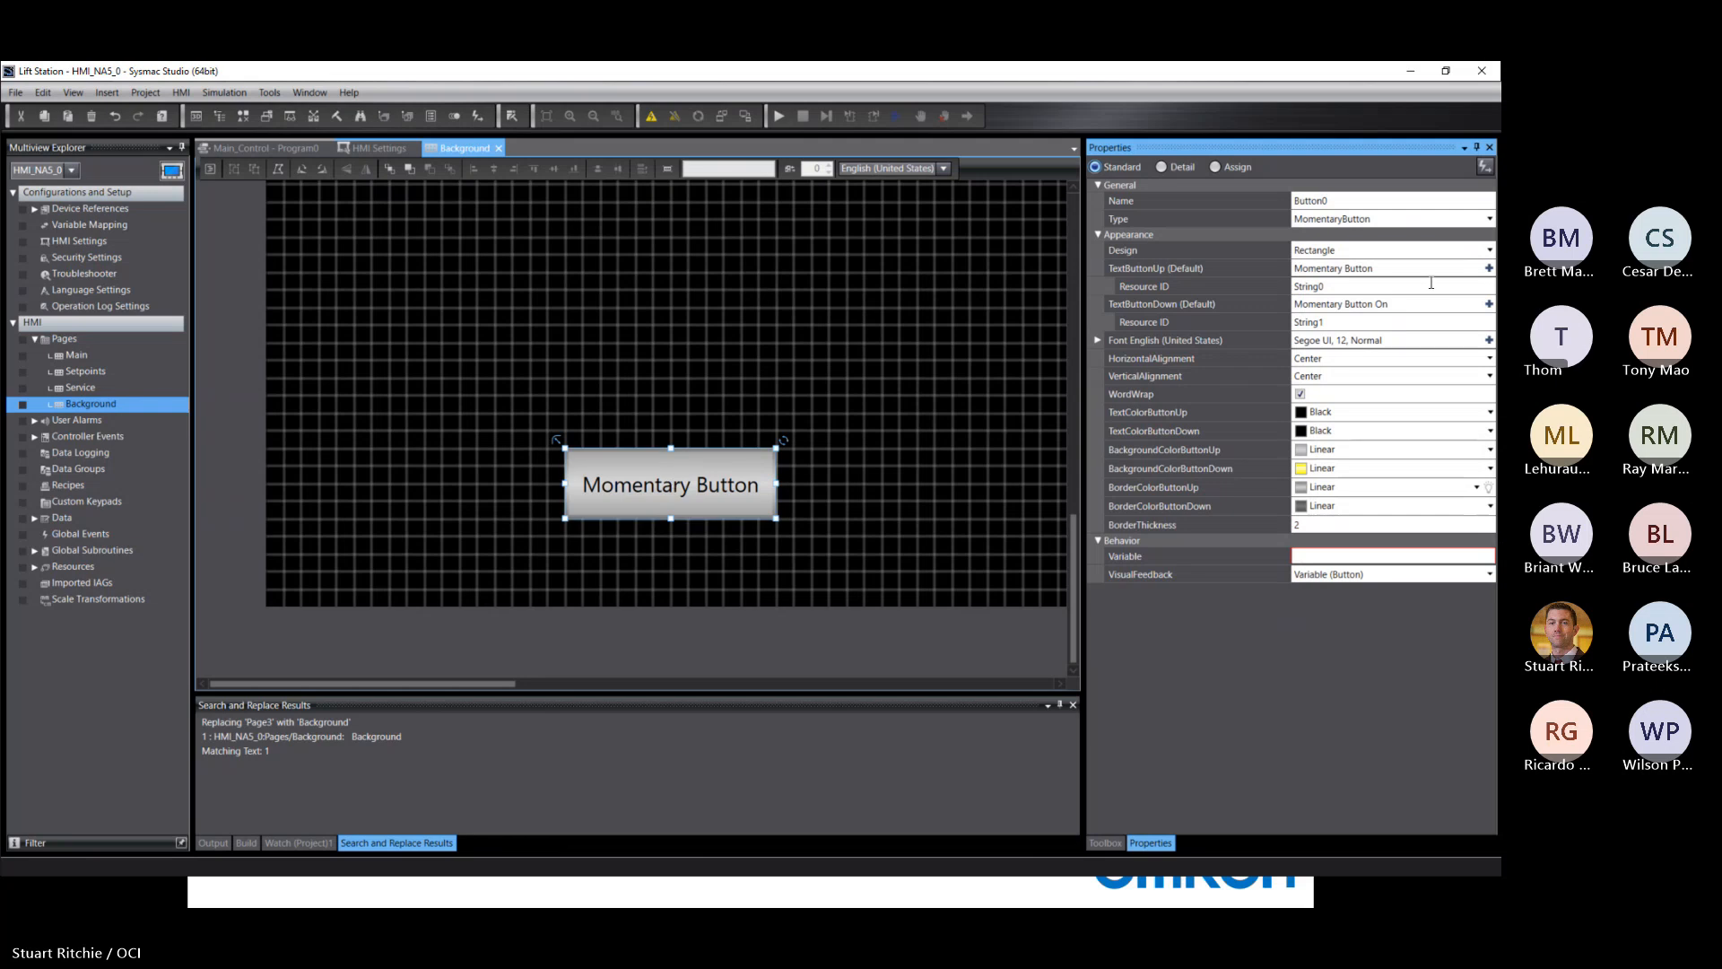
Step: Set the TextButtonUp text of the leftmost momentary button to Main
click(1374, 267)
drag(1374, 267, 1202, 278)
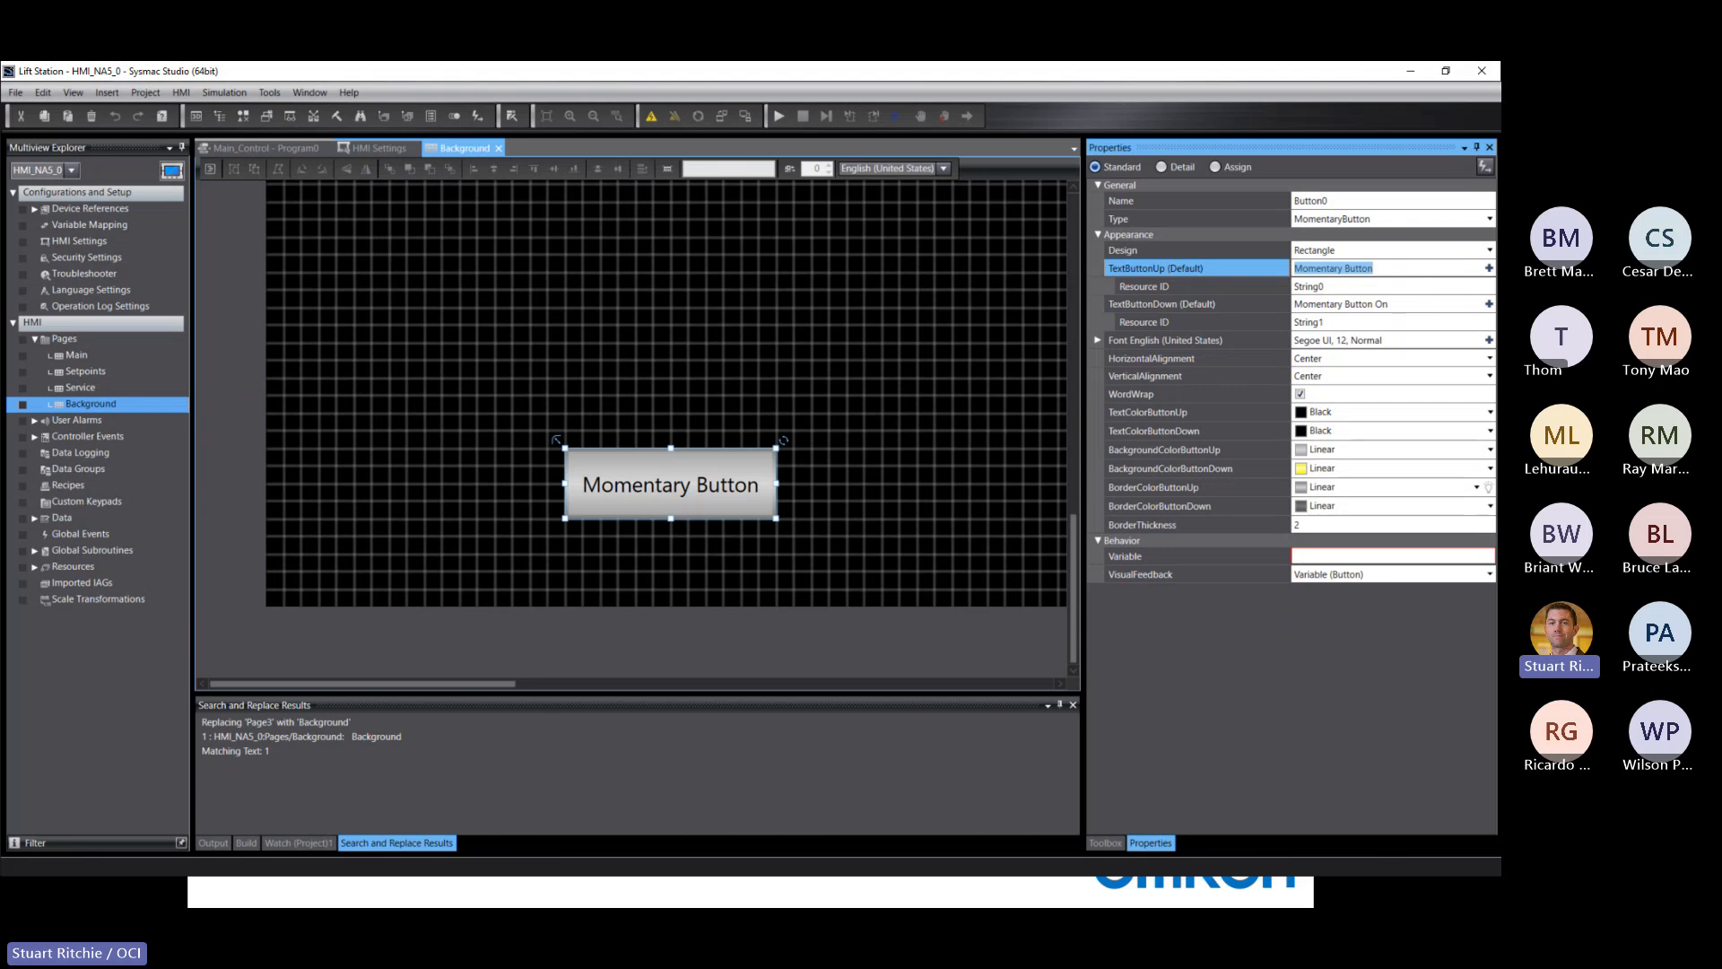
text(Main)
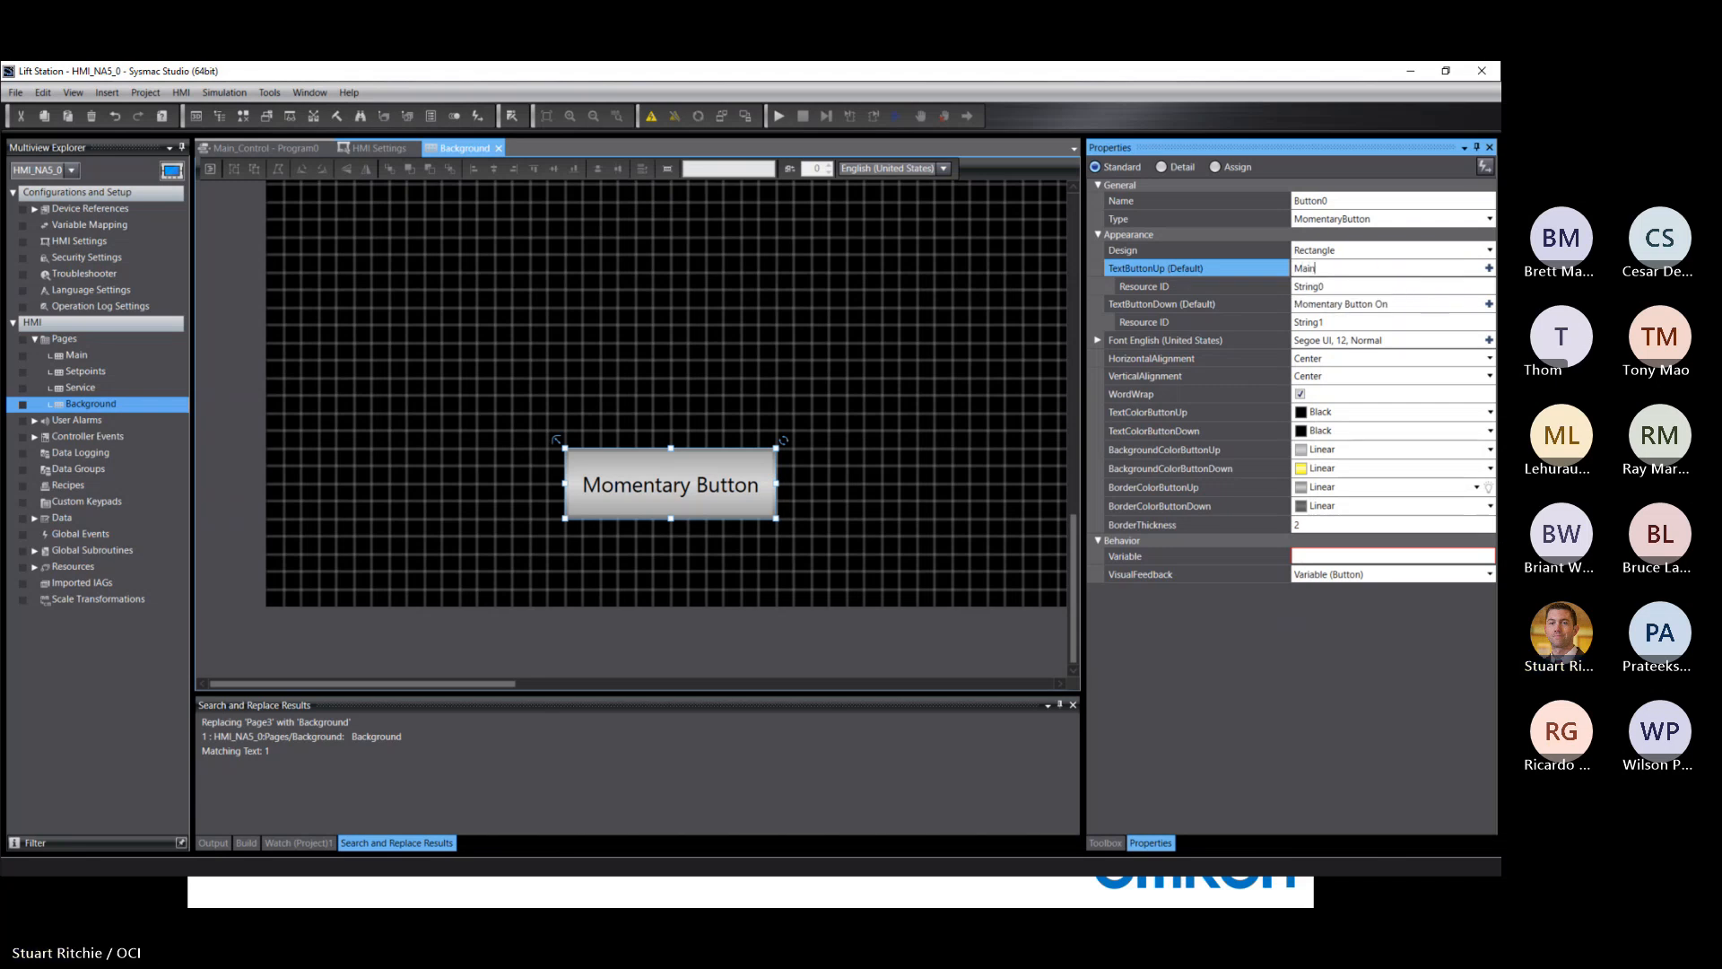
click(904, 269)
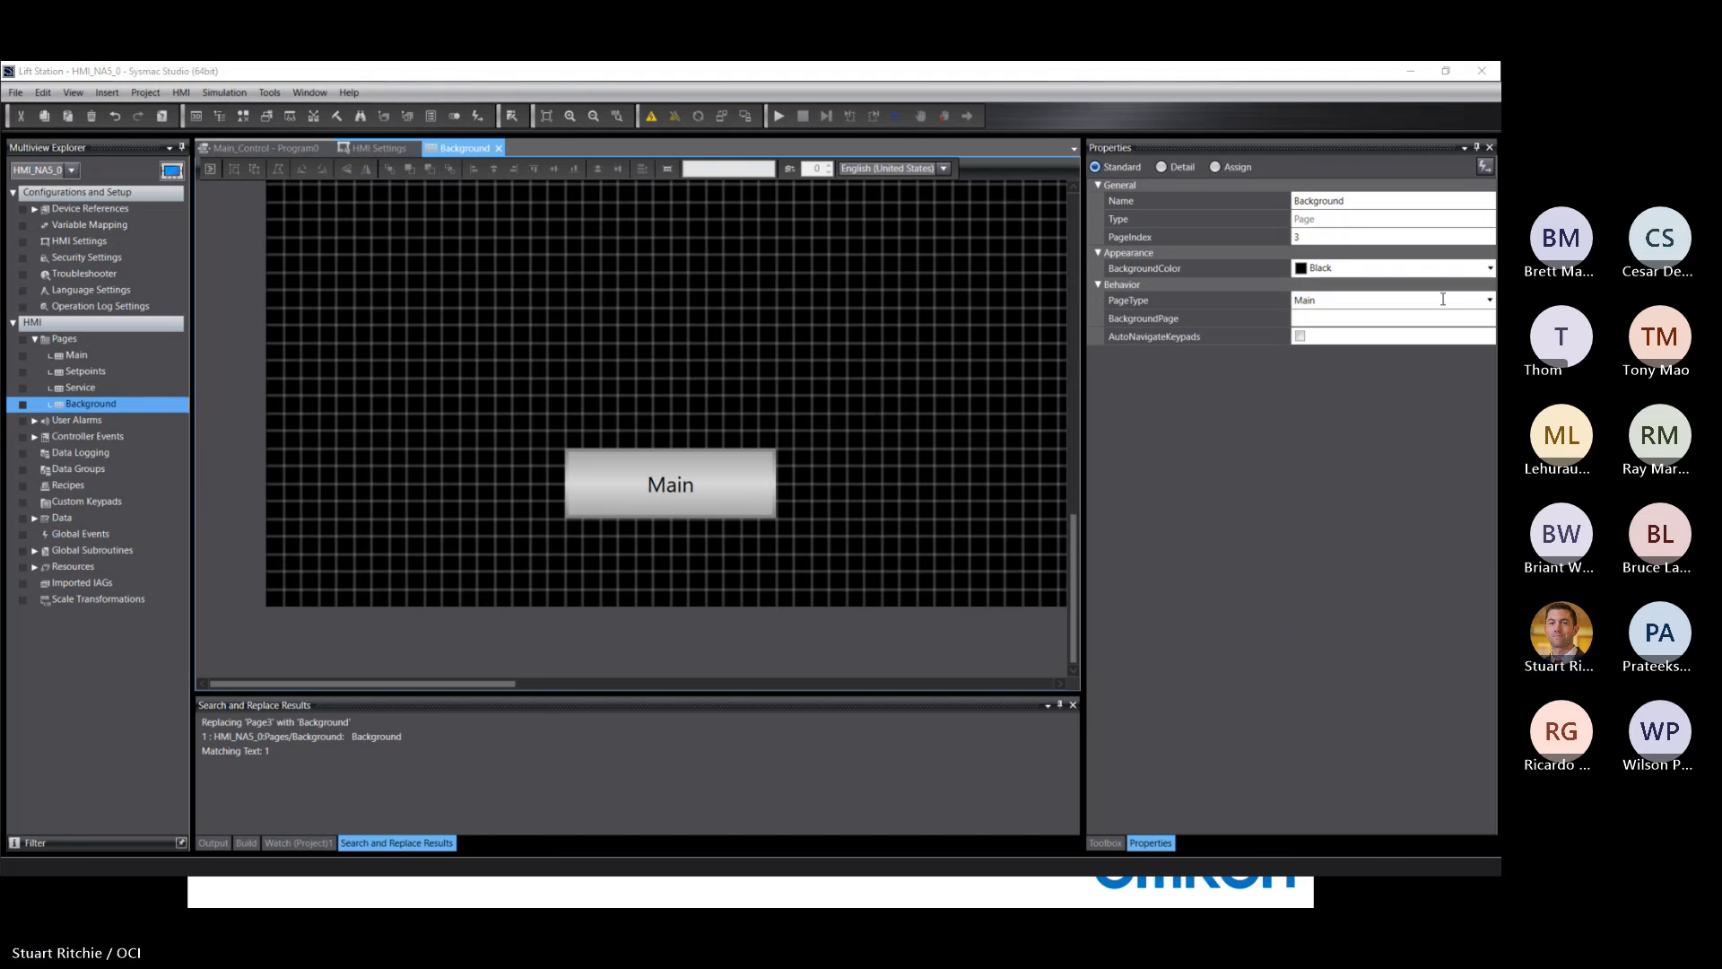
Step: Label the middle momentary button on the Background page Setpoints
drag(406, 687, 728, 683)
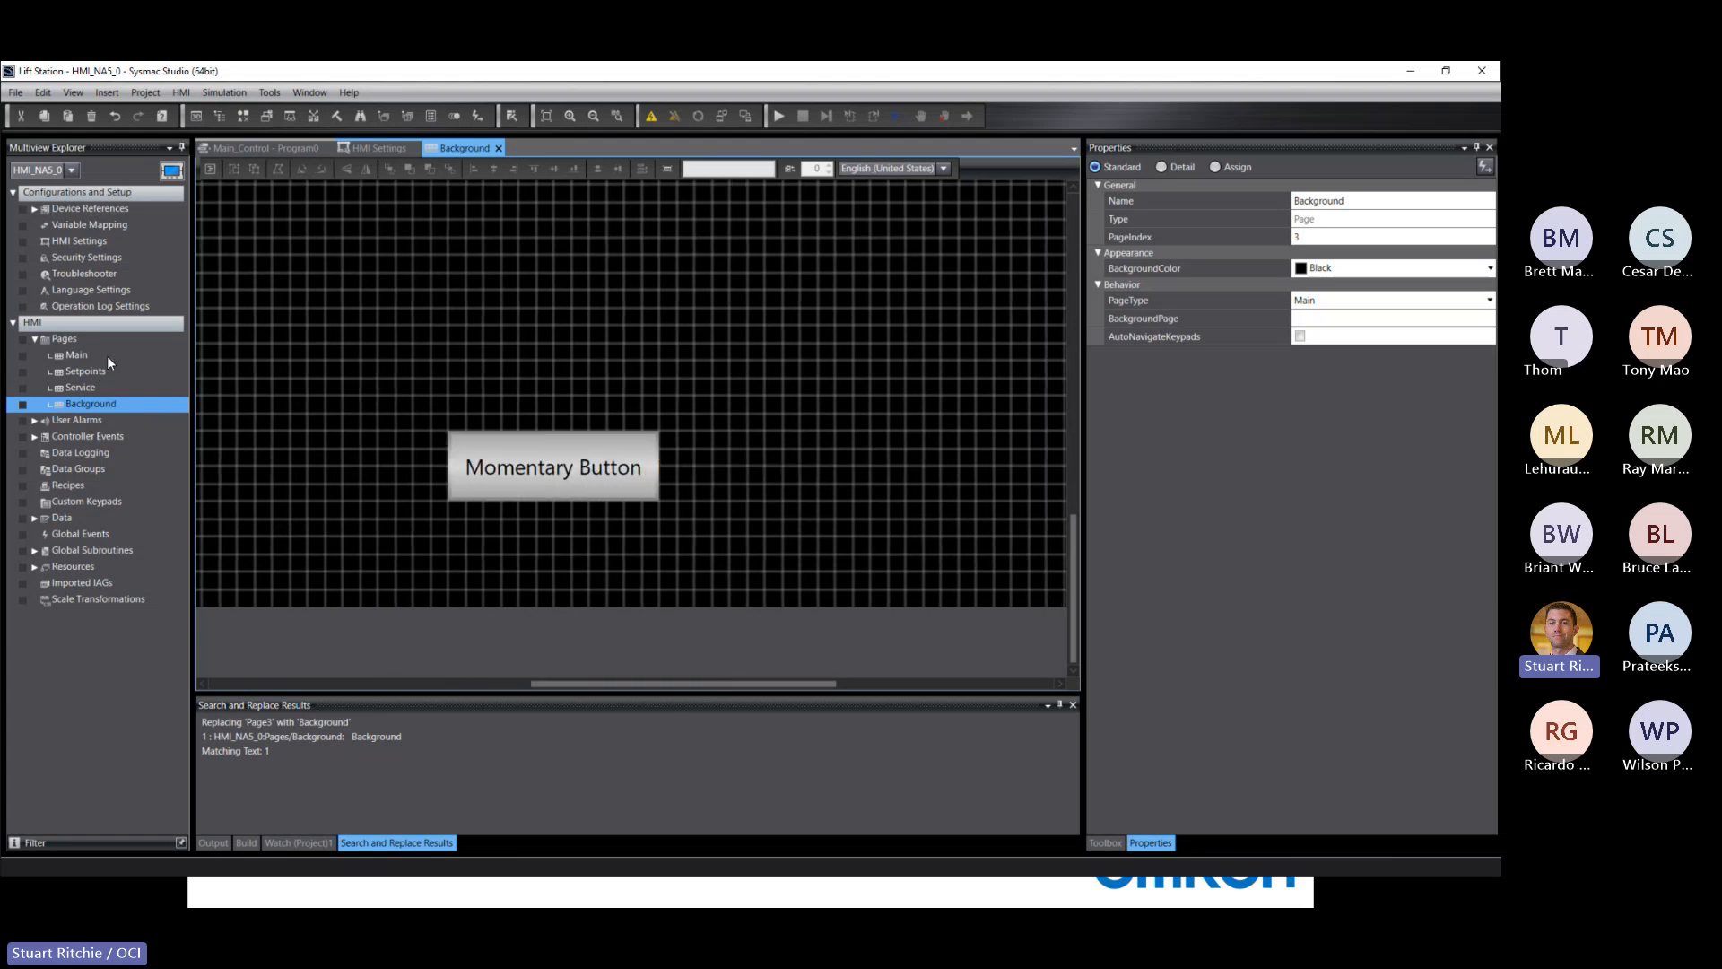
click(558, 468)
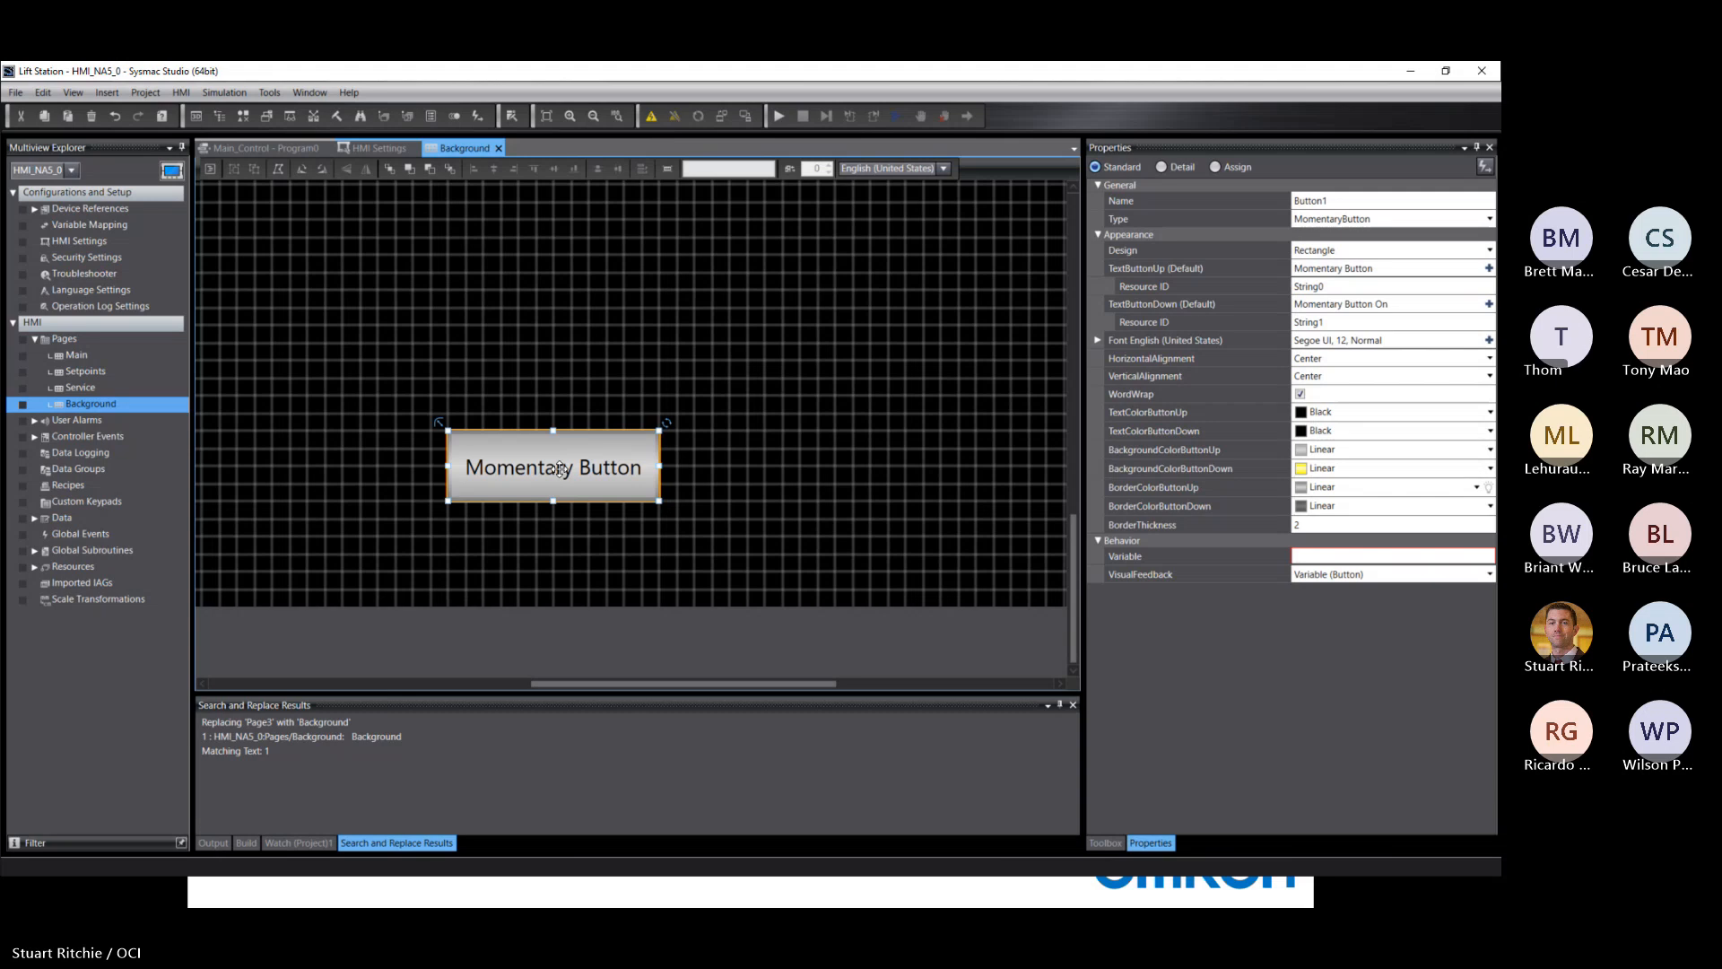
double_click(560, 468)
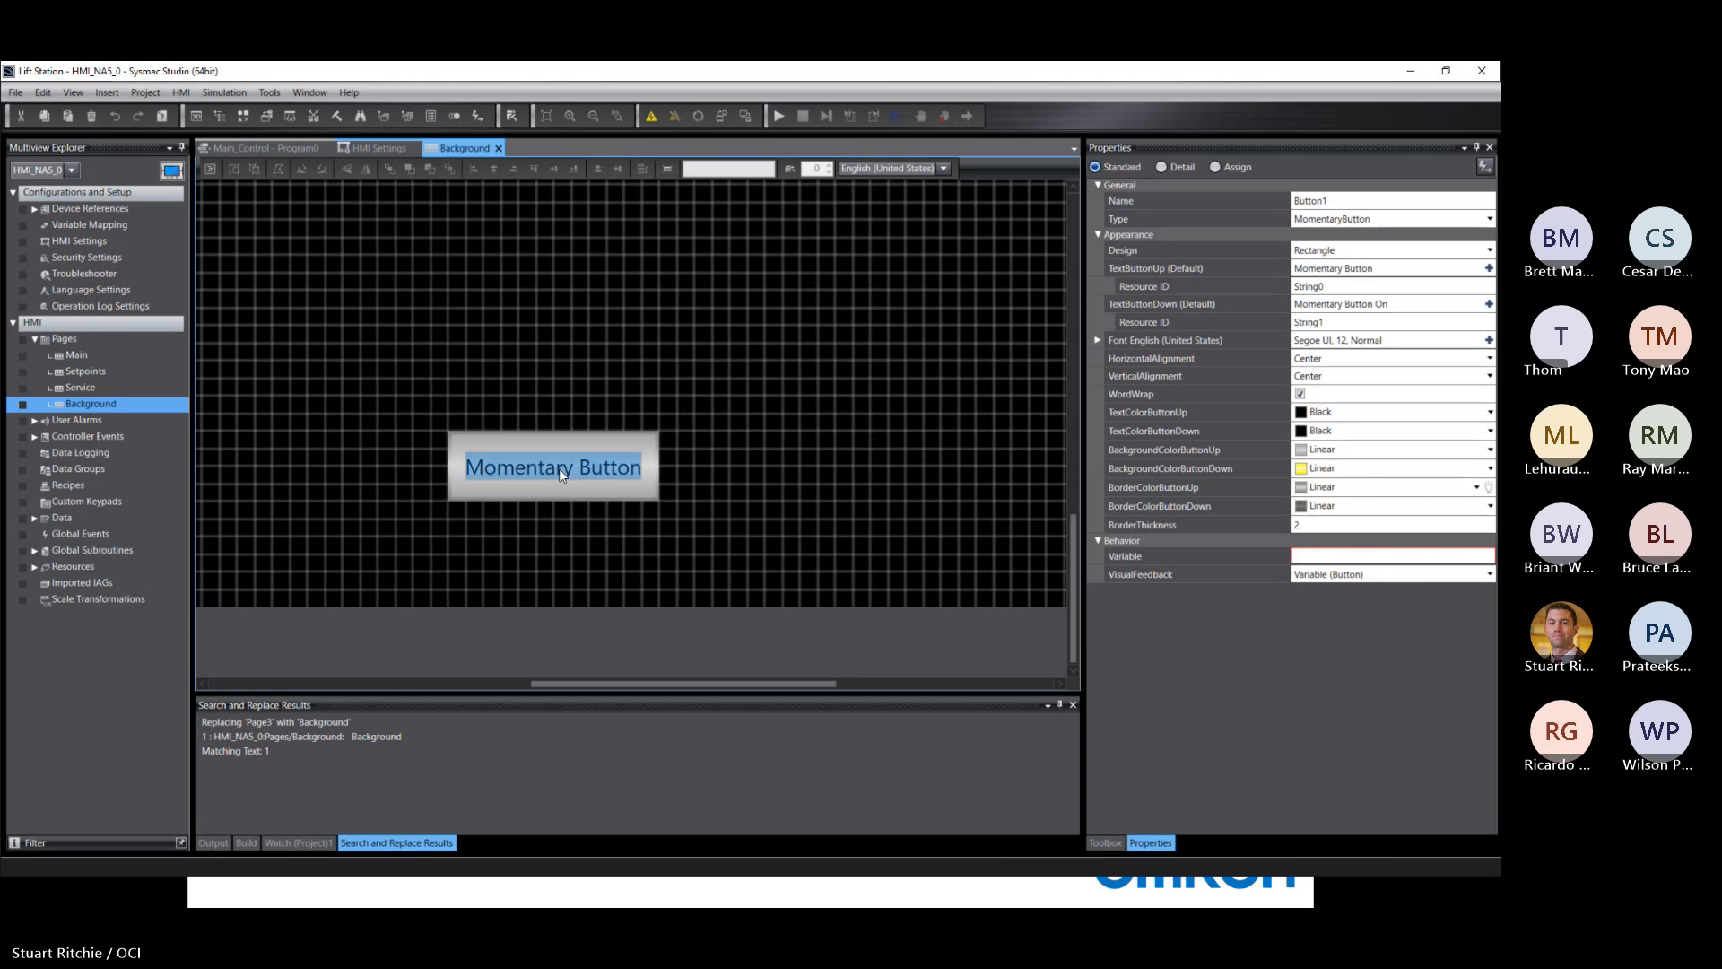
text(Setpoints)
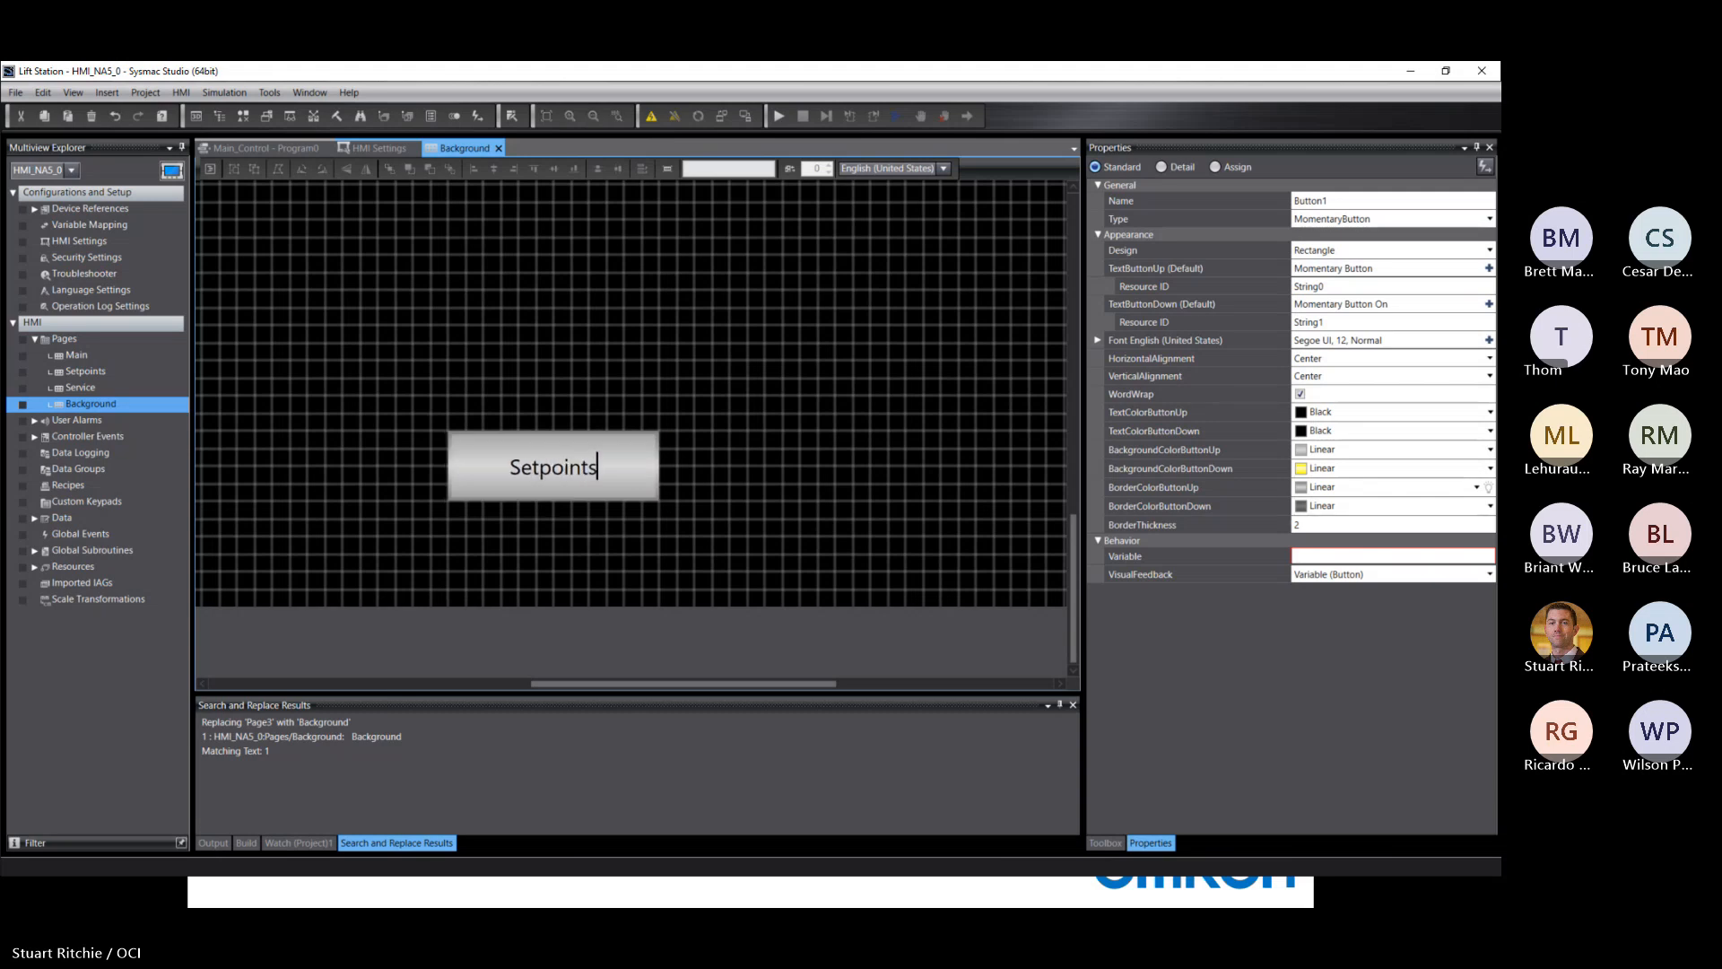
key(Return)
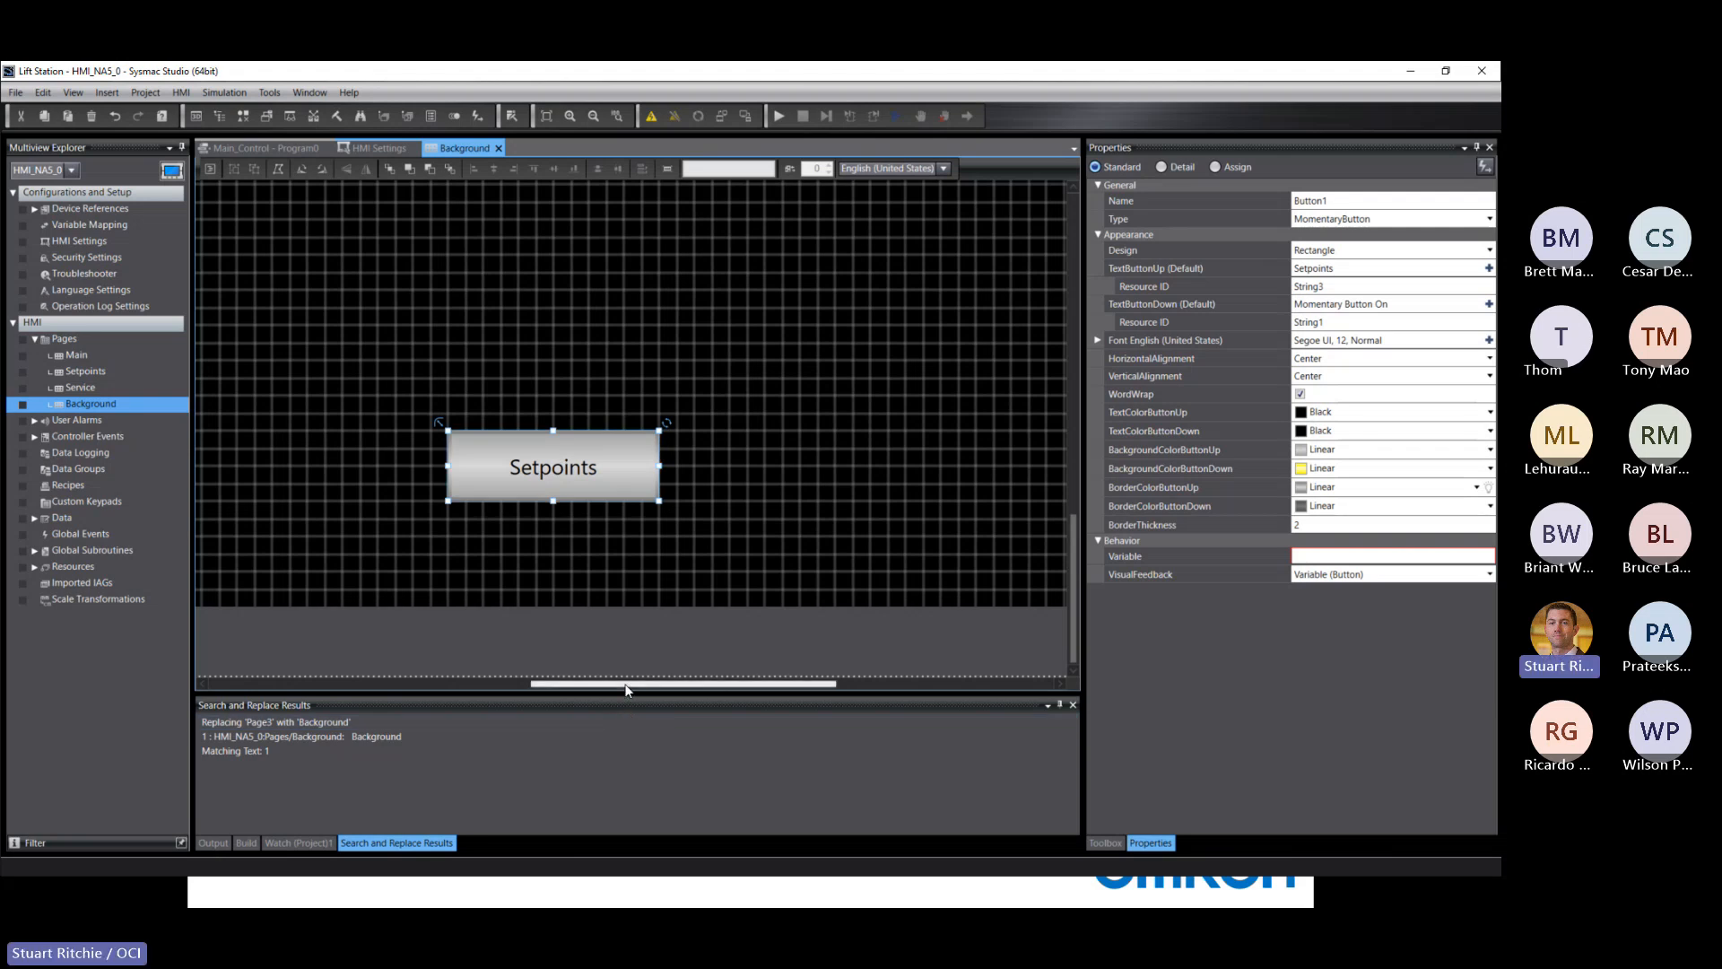
Step: Label the rightmost momentary button on the Background page Service
drag(627, 685, 885, 669)
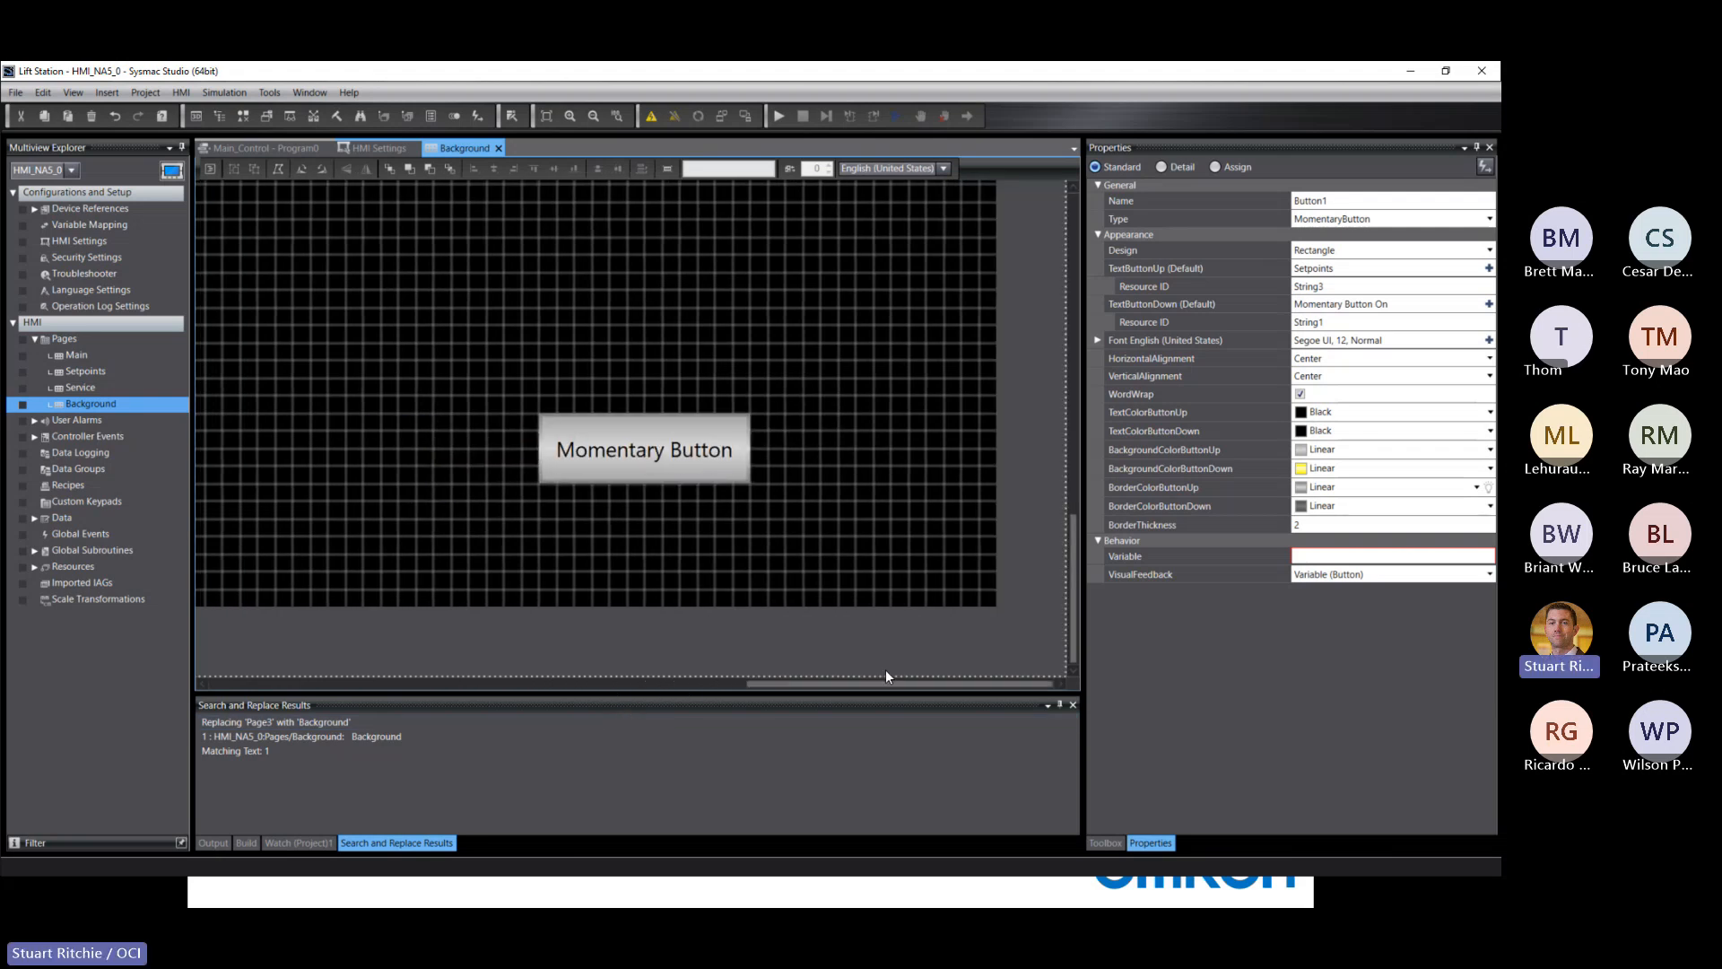
click(630, 450)
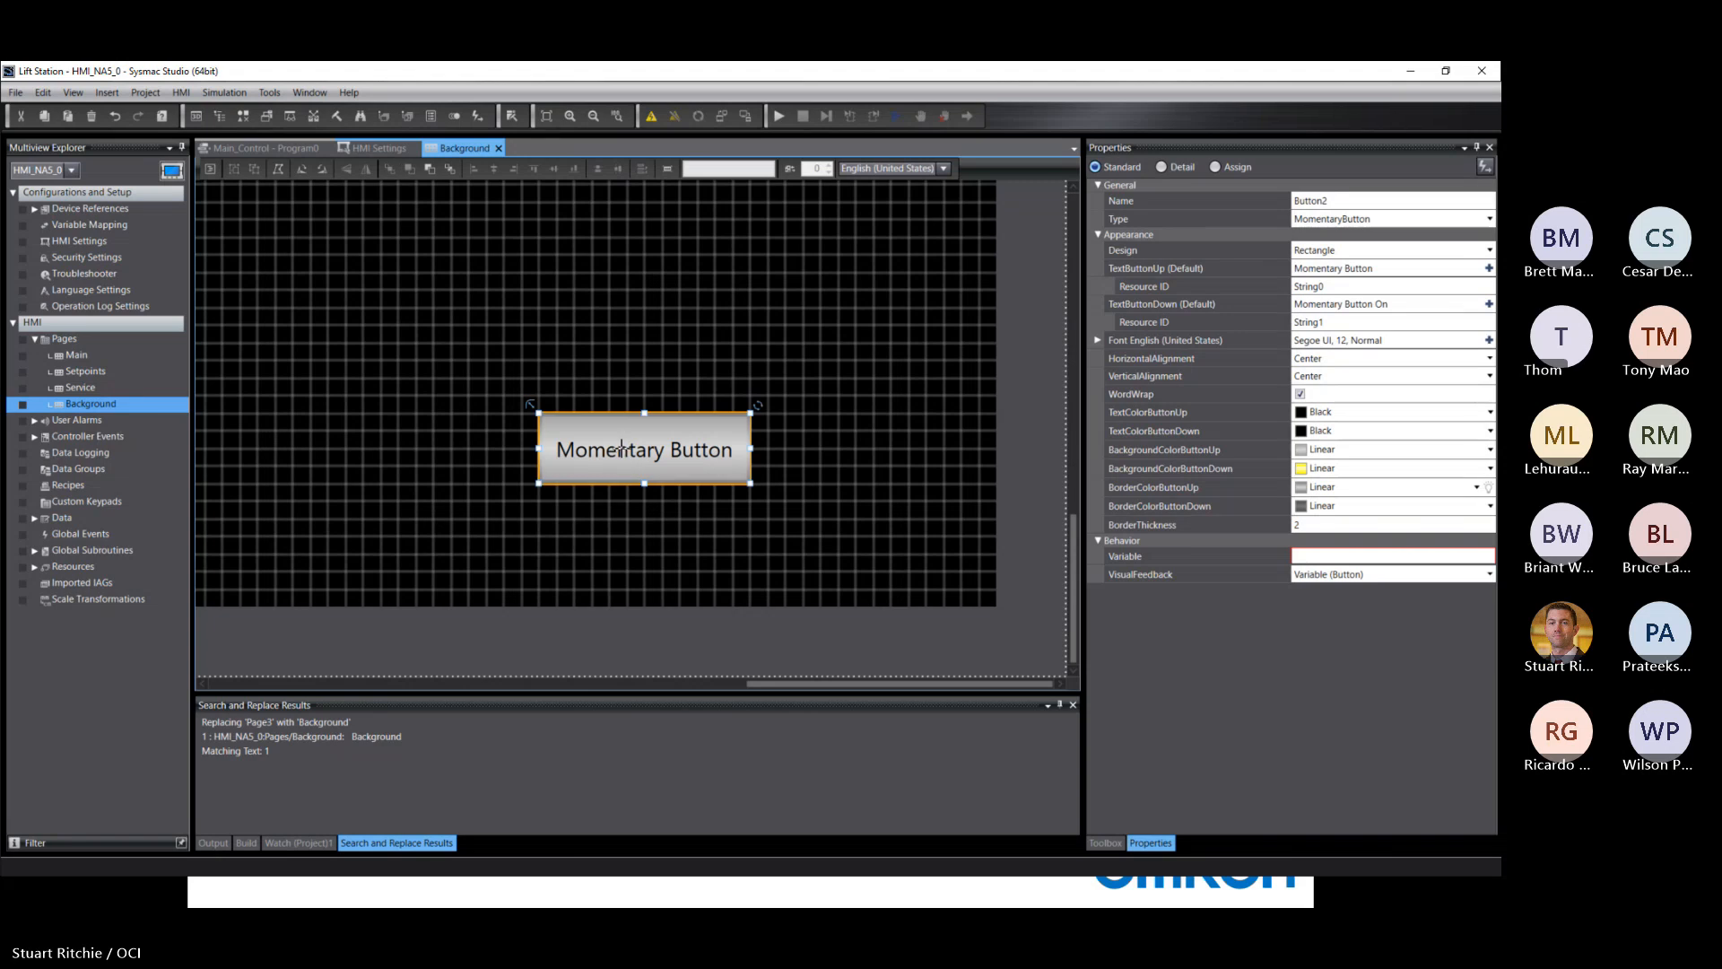
double_click(622, 451)
text(Service)
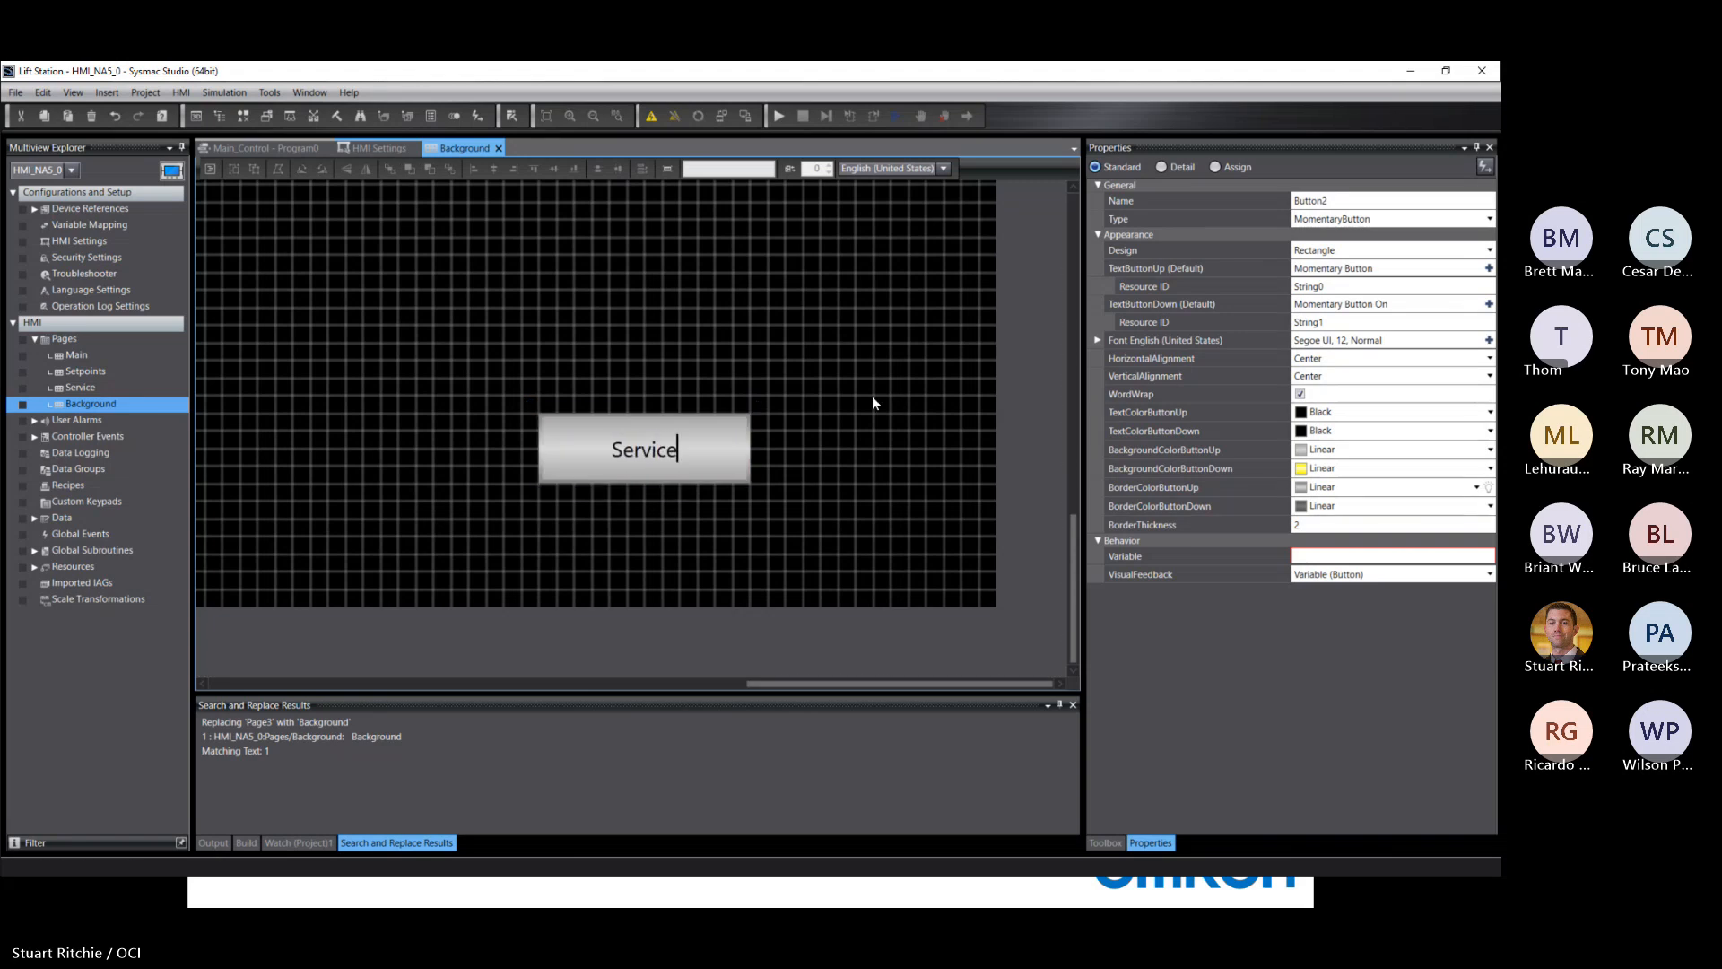
Step: Set the font size of the Main, Setpoints and Service buttons on the Background page to 39
key(Return)
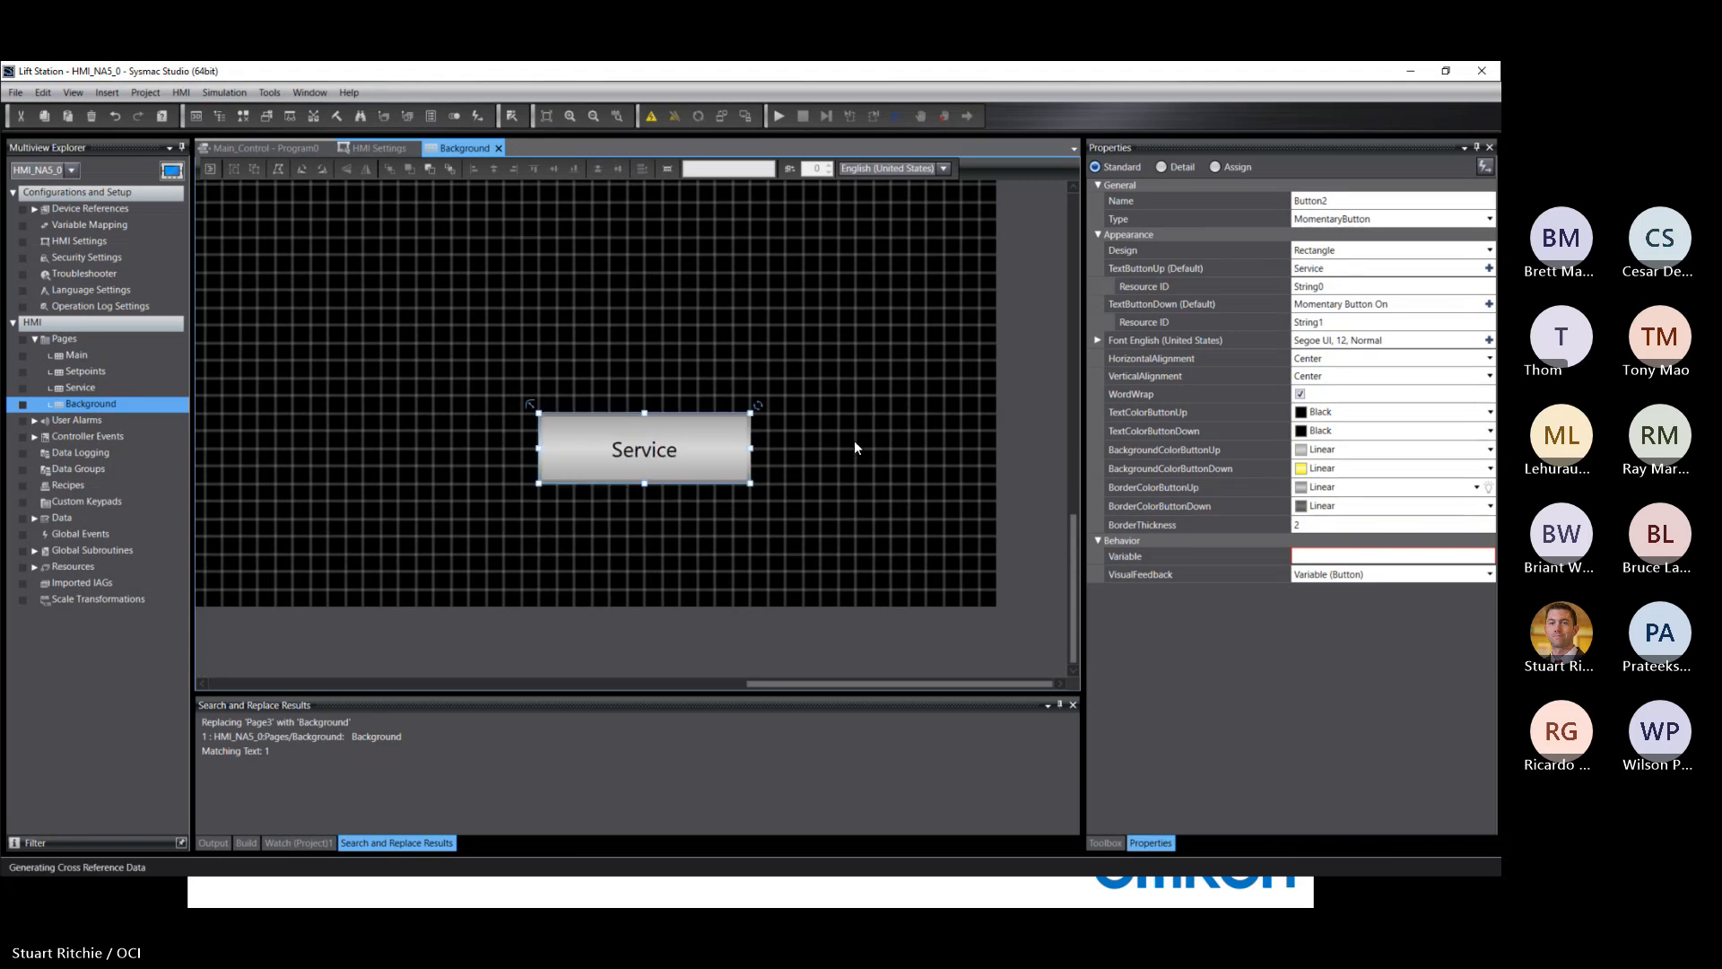
scroll(780, 529, down, 2)
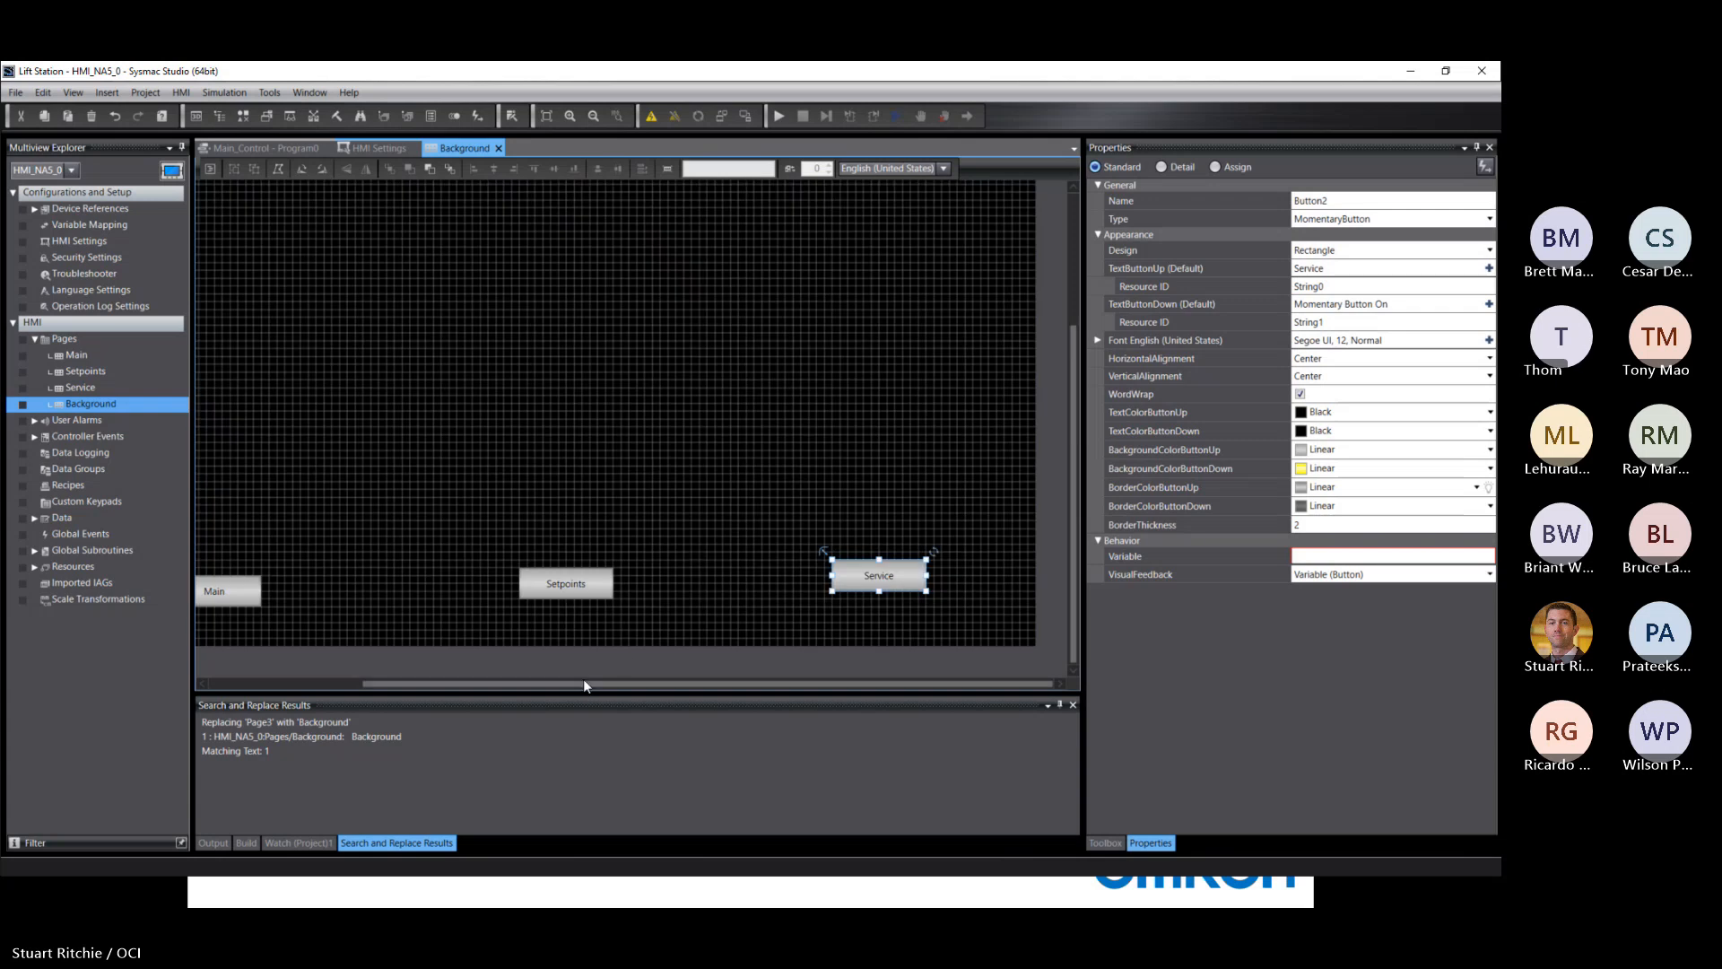
drag(583, 684, 556, 685)
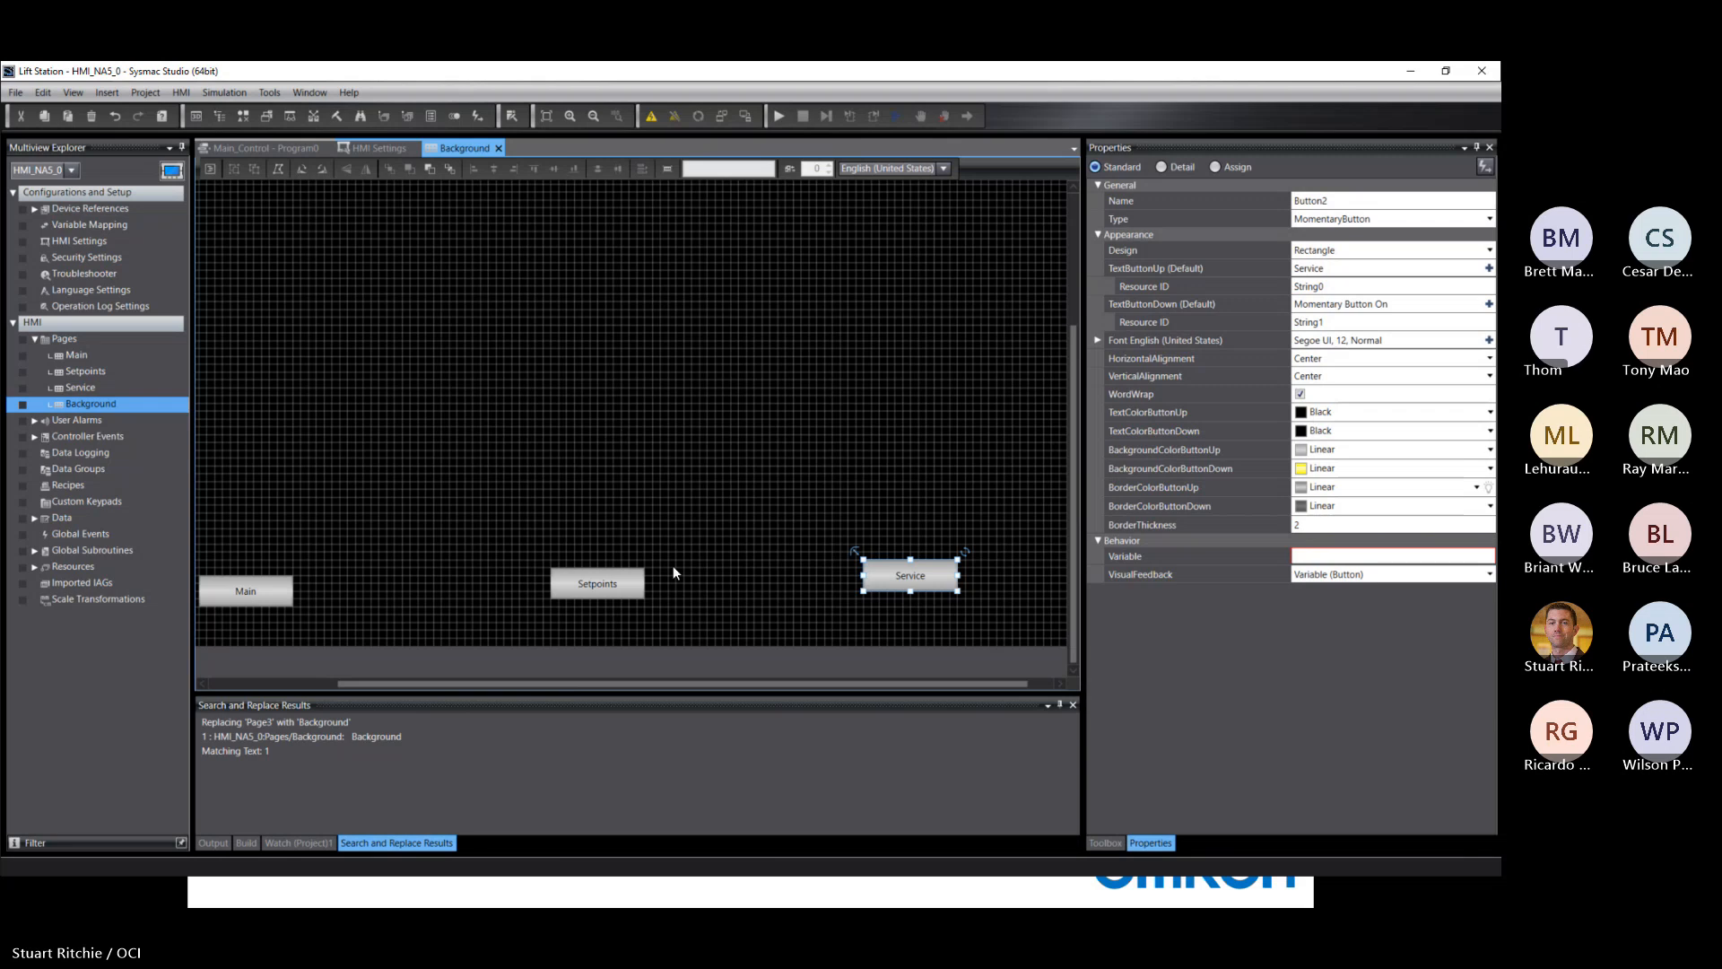
drag(615, 685, 593, 687)
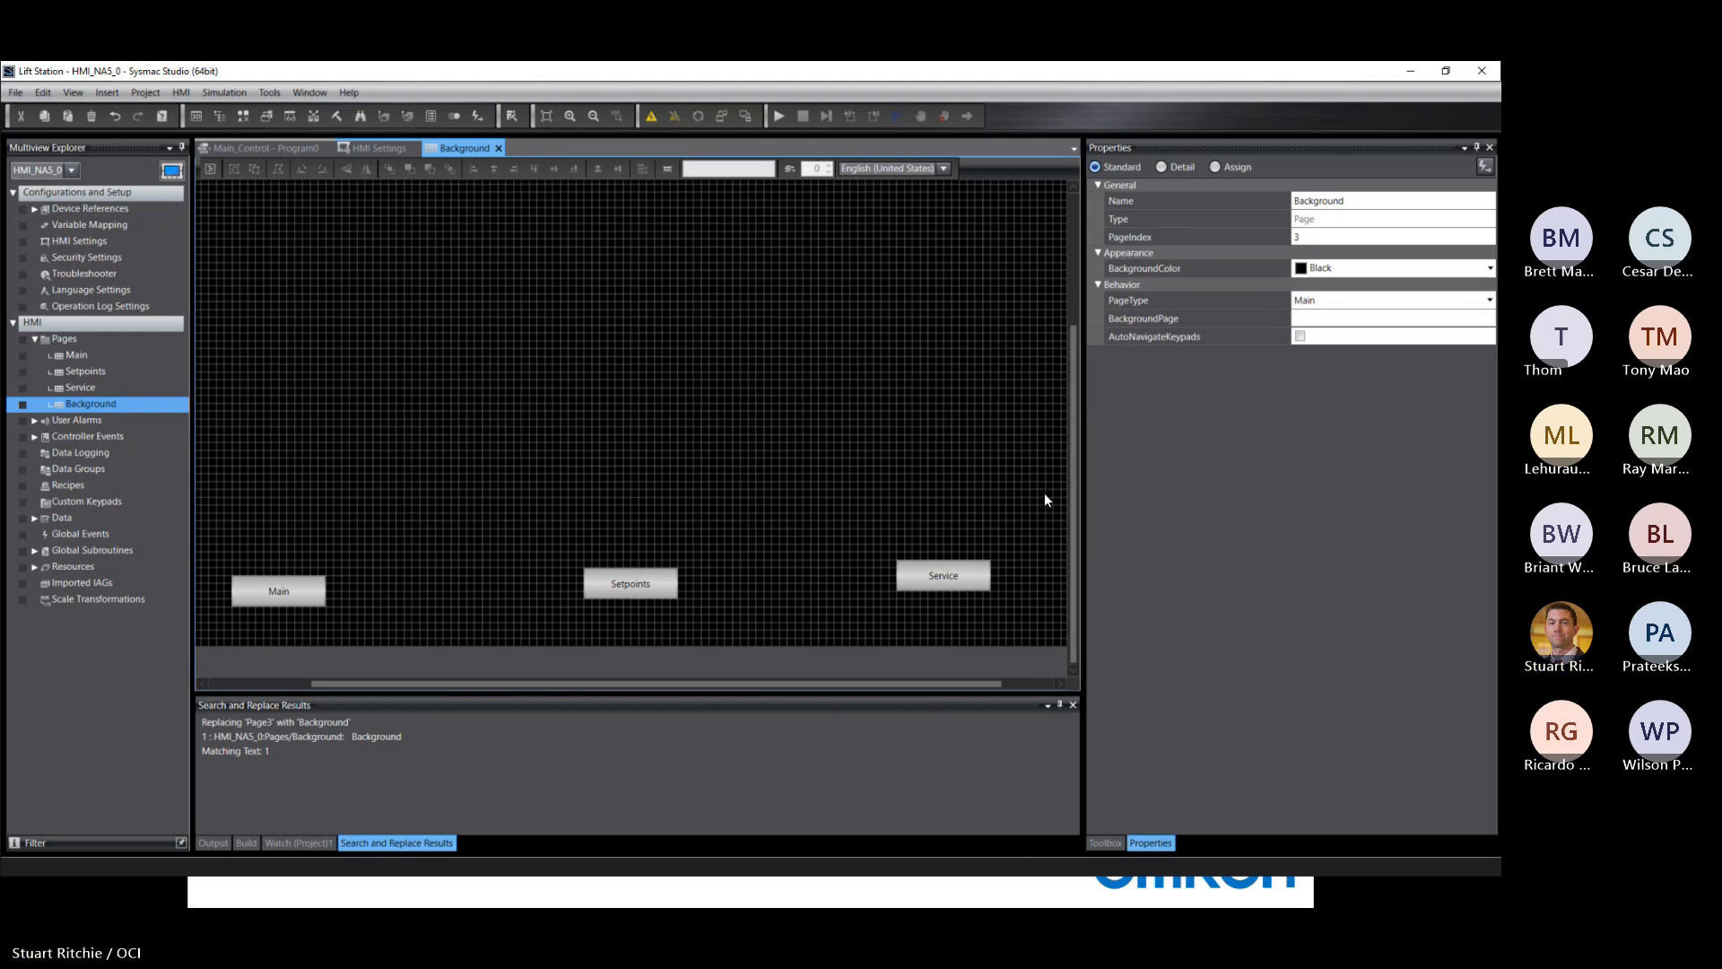
drag(1044, 492, 204, 634)
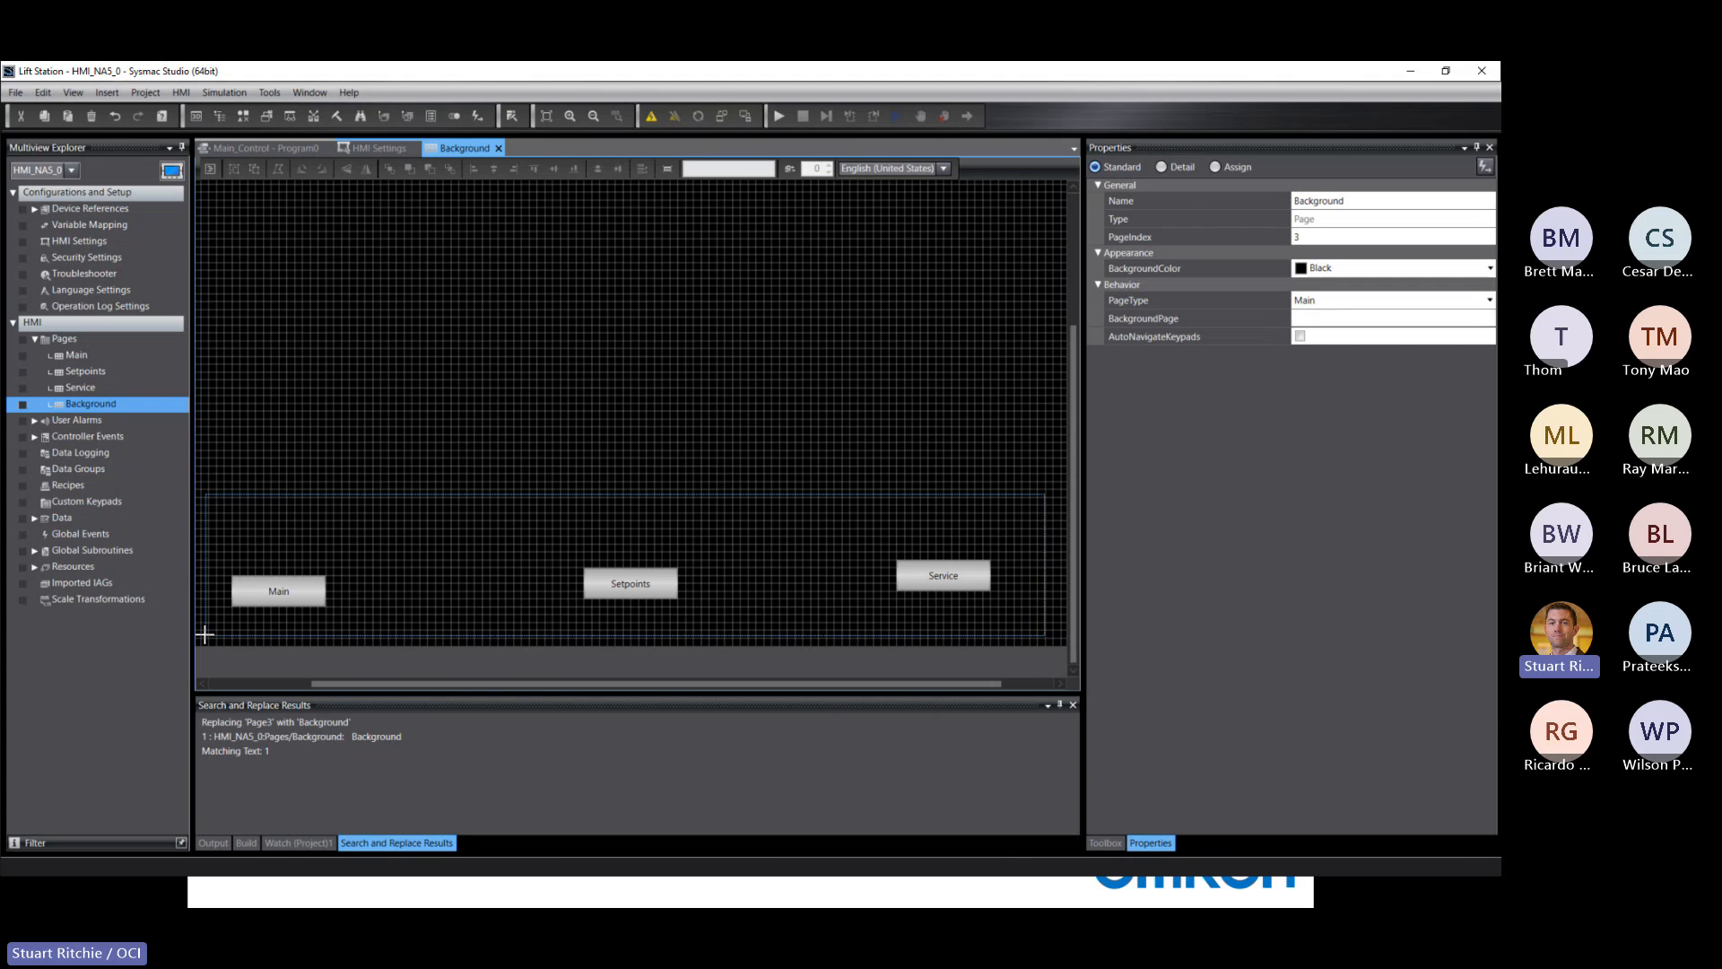
drag(205, 634, 206, 629)
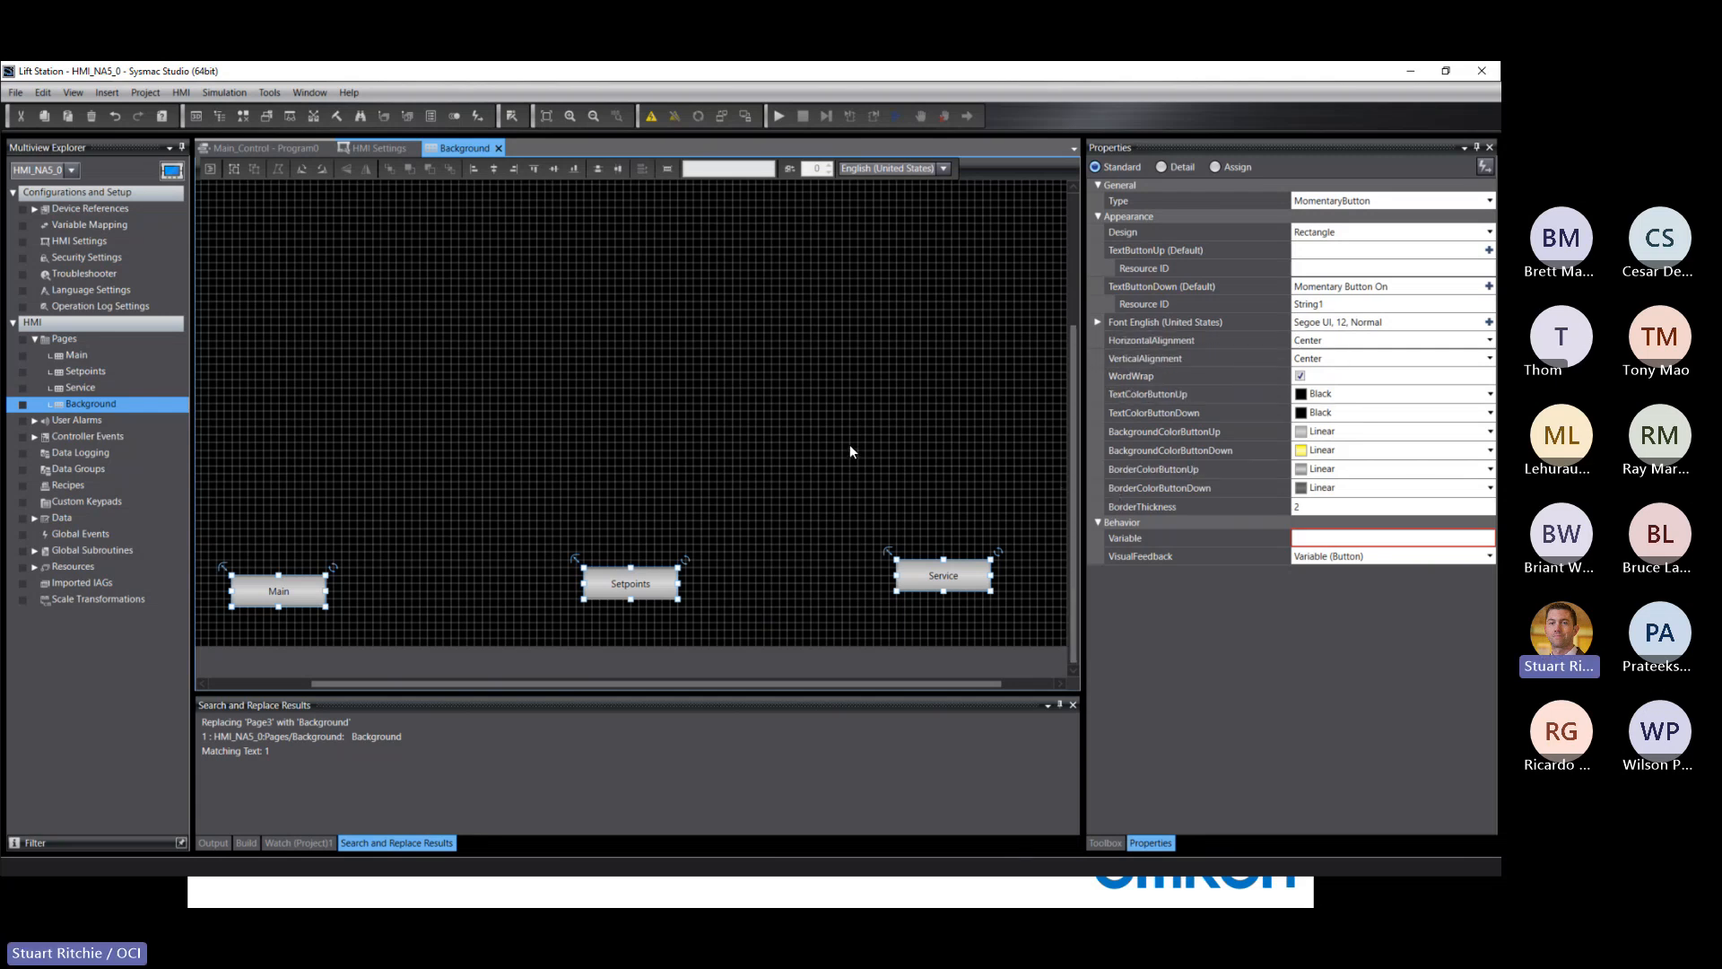
scroll(850, 452, down, 1)
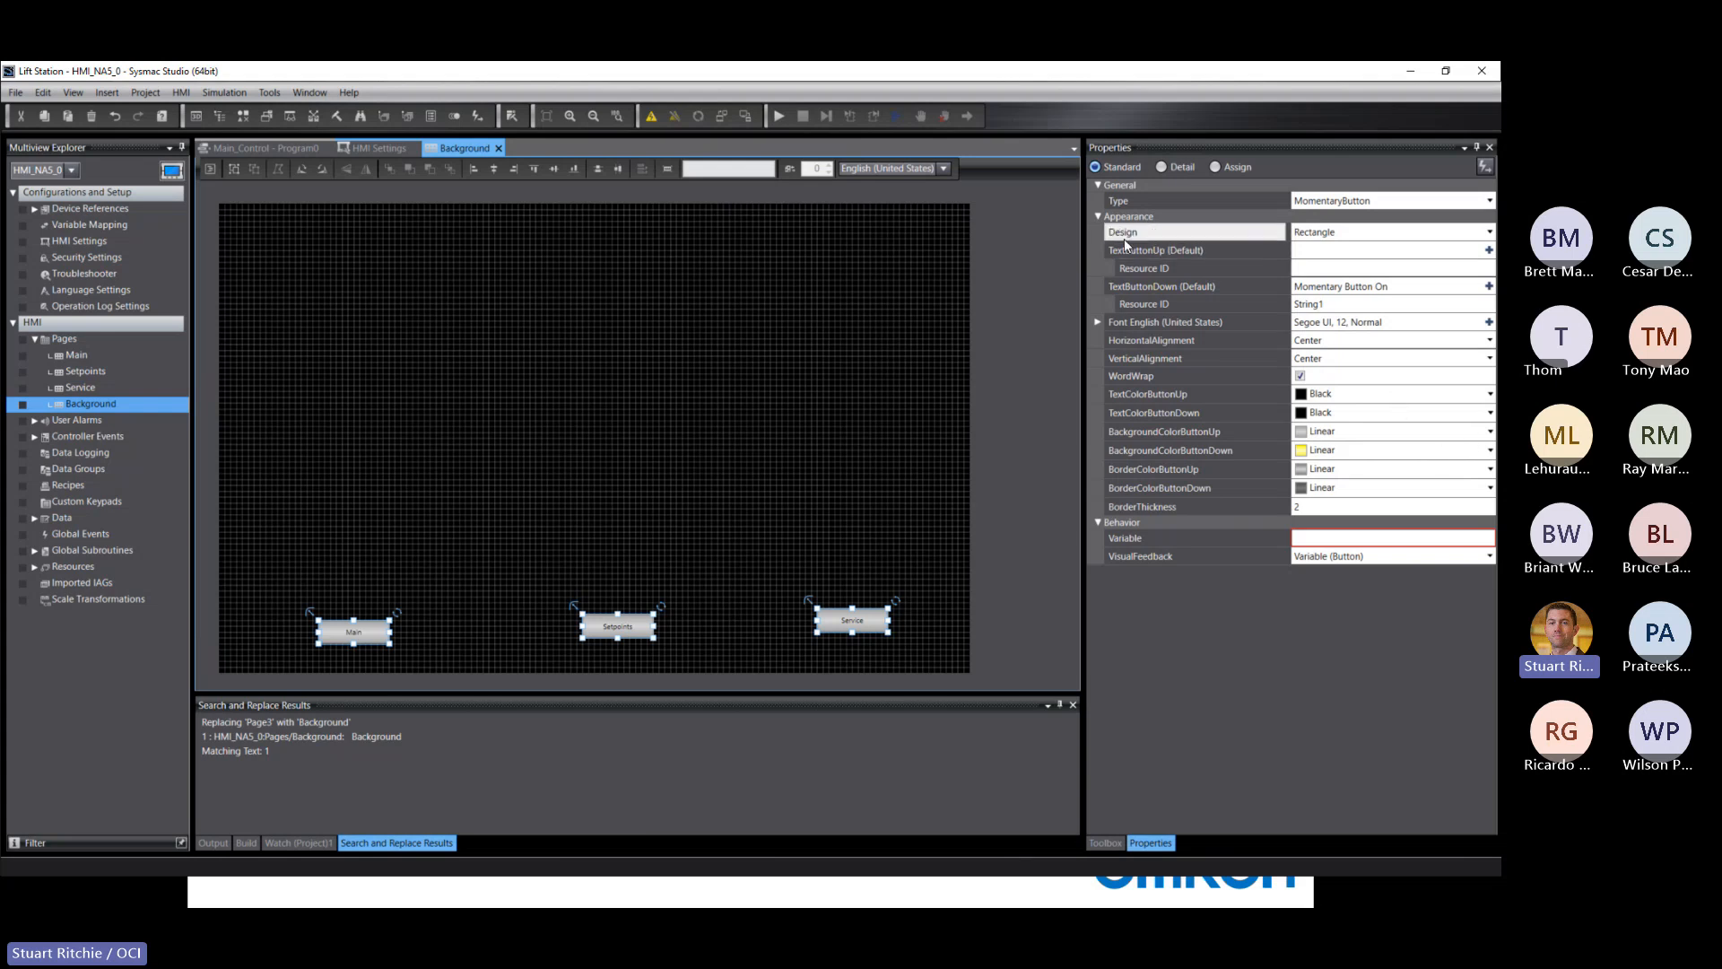
click(1096, 322)
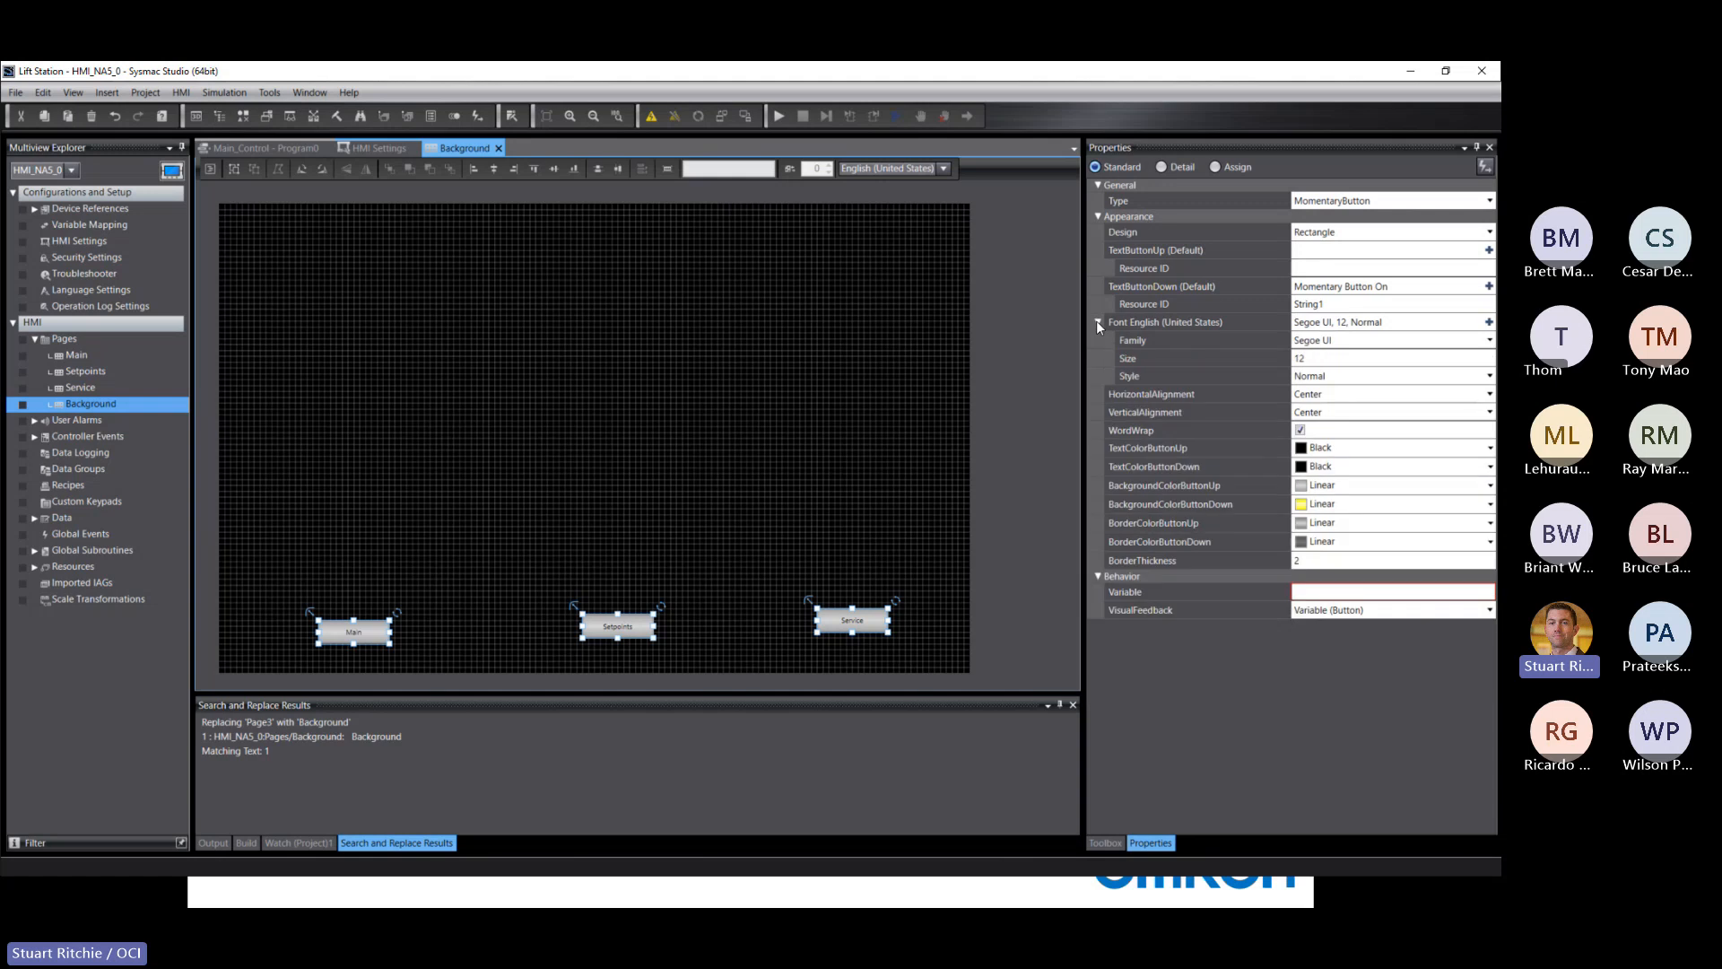
click(1310, 361)
click(1489, 356)
click(1489, 356)
click(1489, 356)
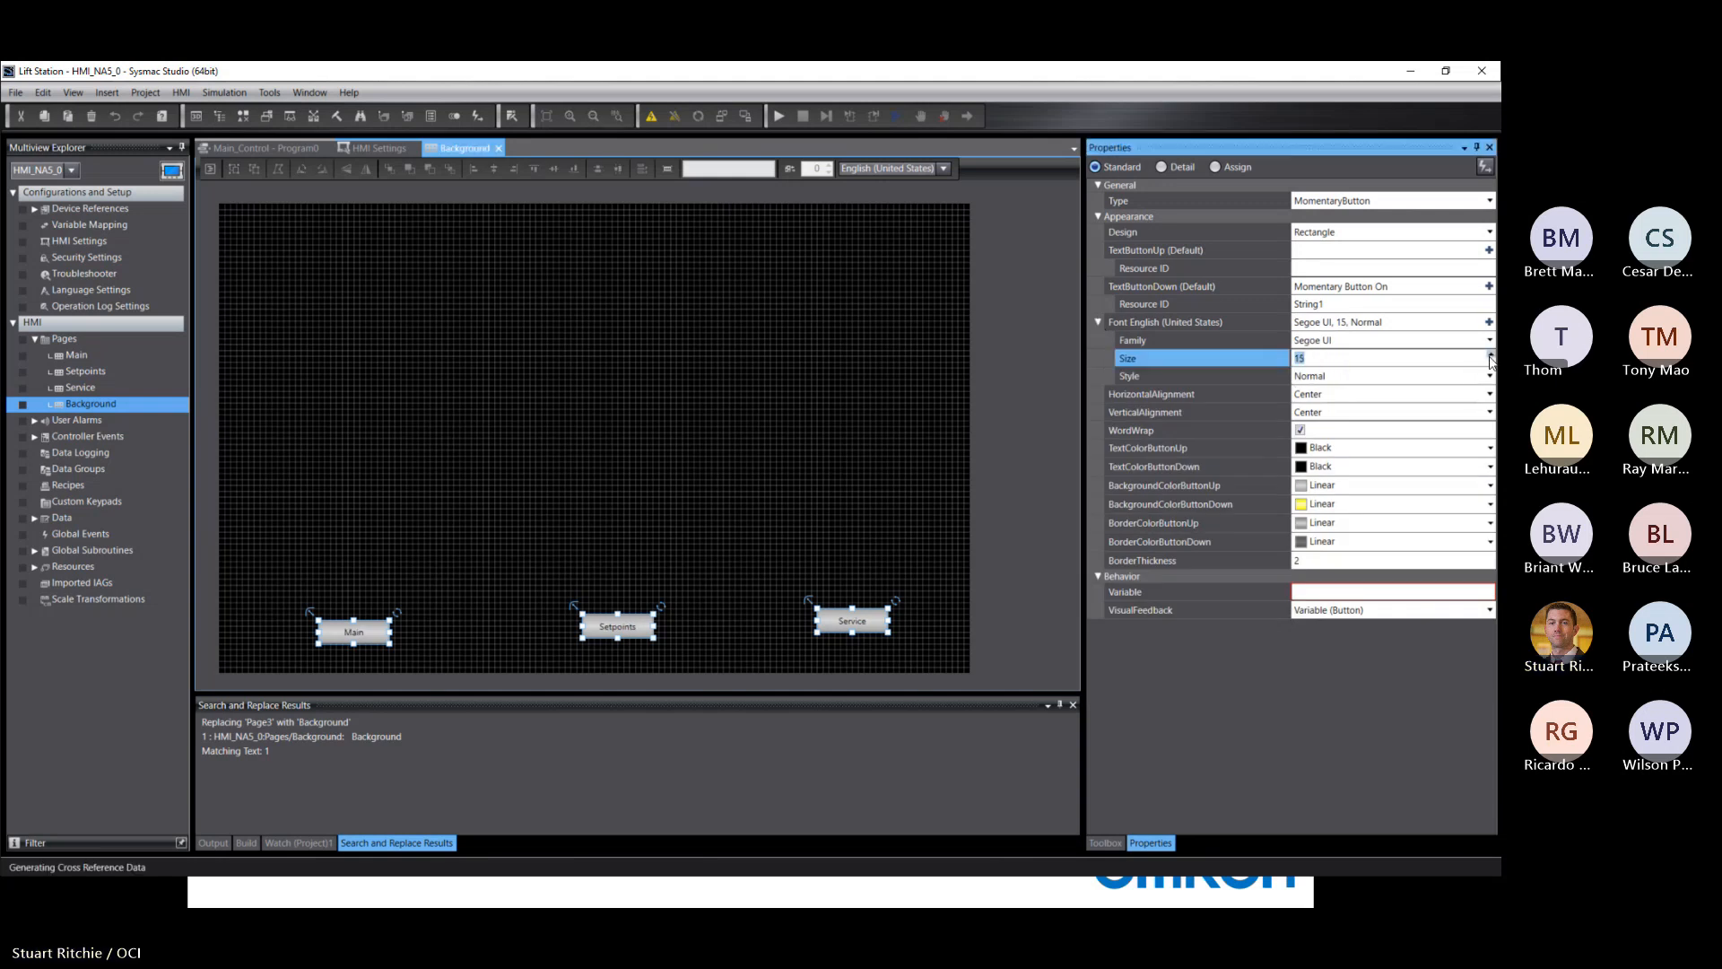
click(1490, 356)
click(1490, 356)
click(1490, 356)
click(1491, 357)
click(1490, 357)
click(1490, 357)
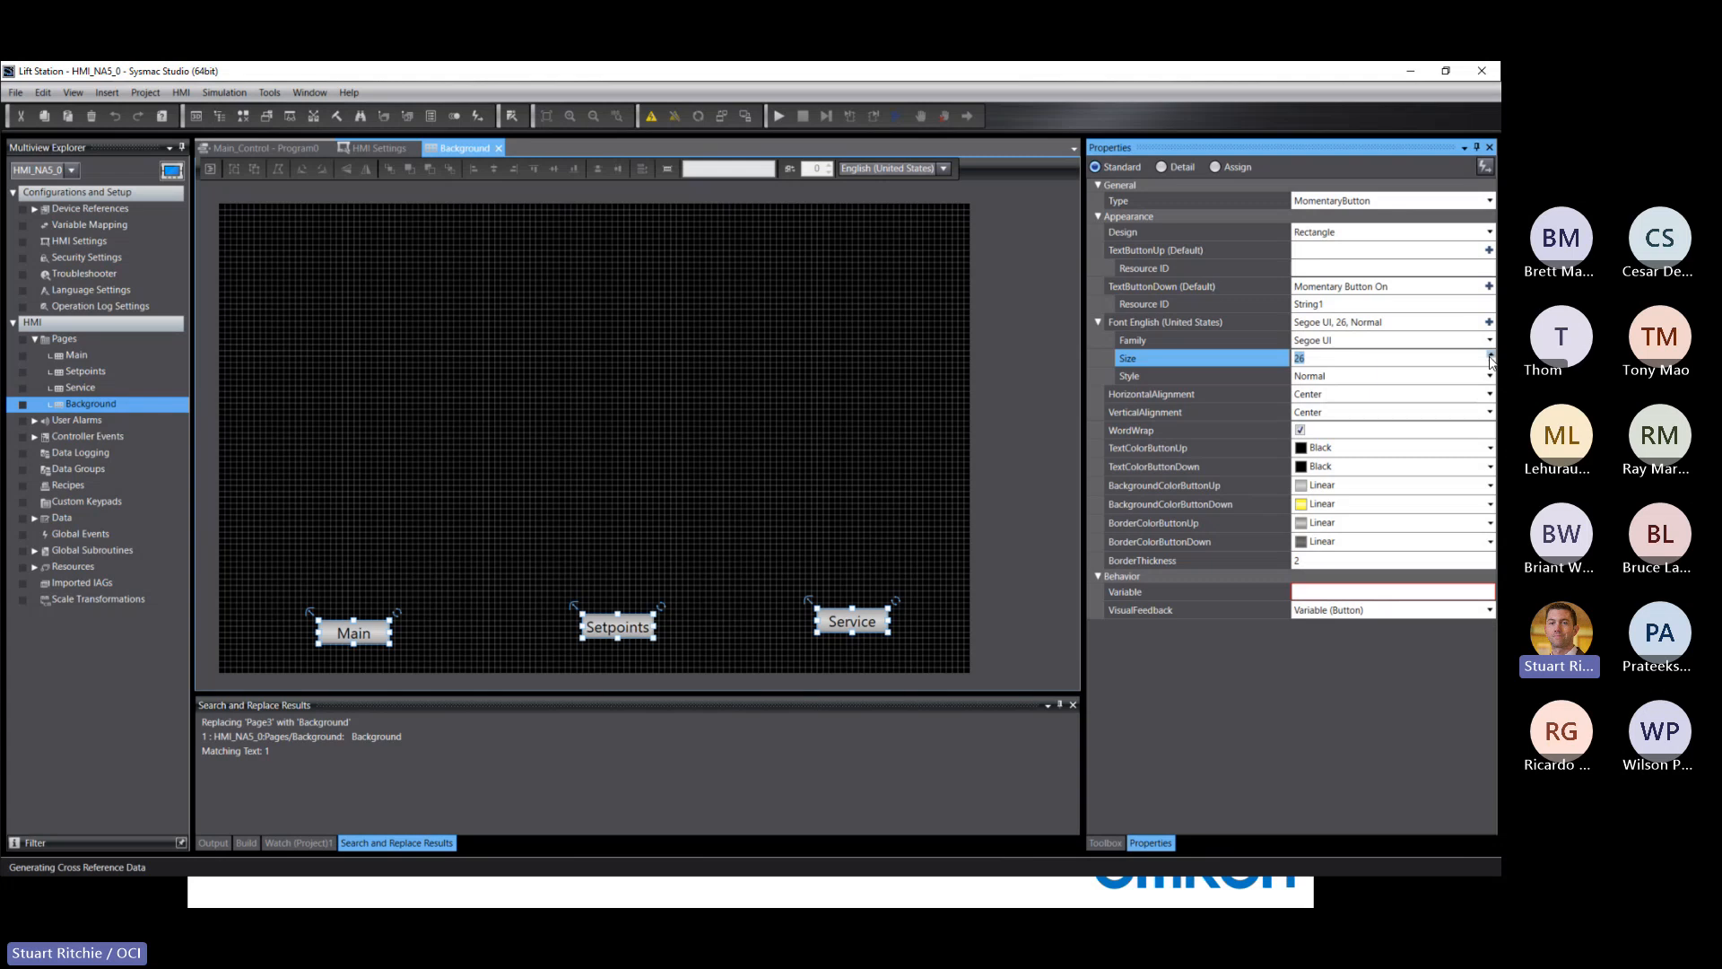
click(1490, 357)
click(1491, 357)
click(1490, 357)
click(1491, 357)
click(1490, 357)
click(1490, 357)
click(1491, 357)
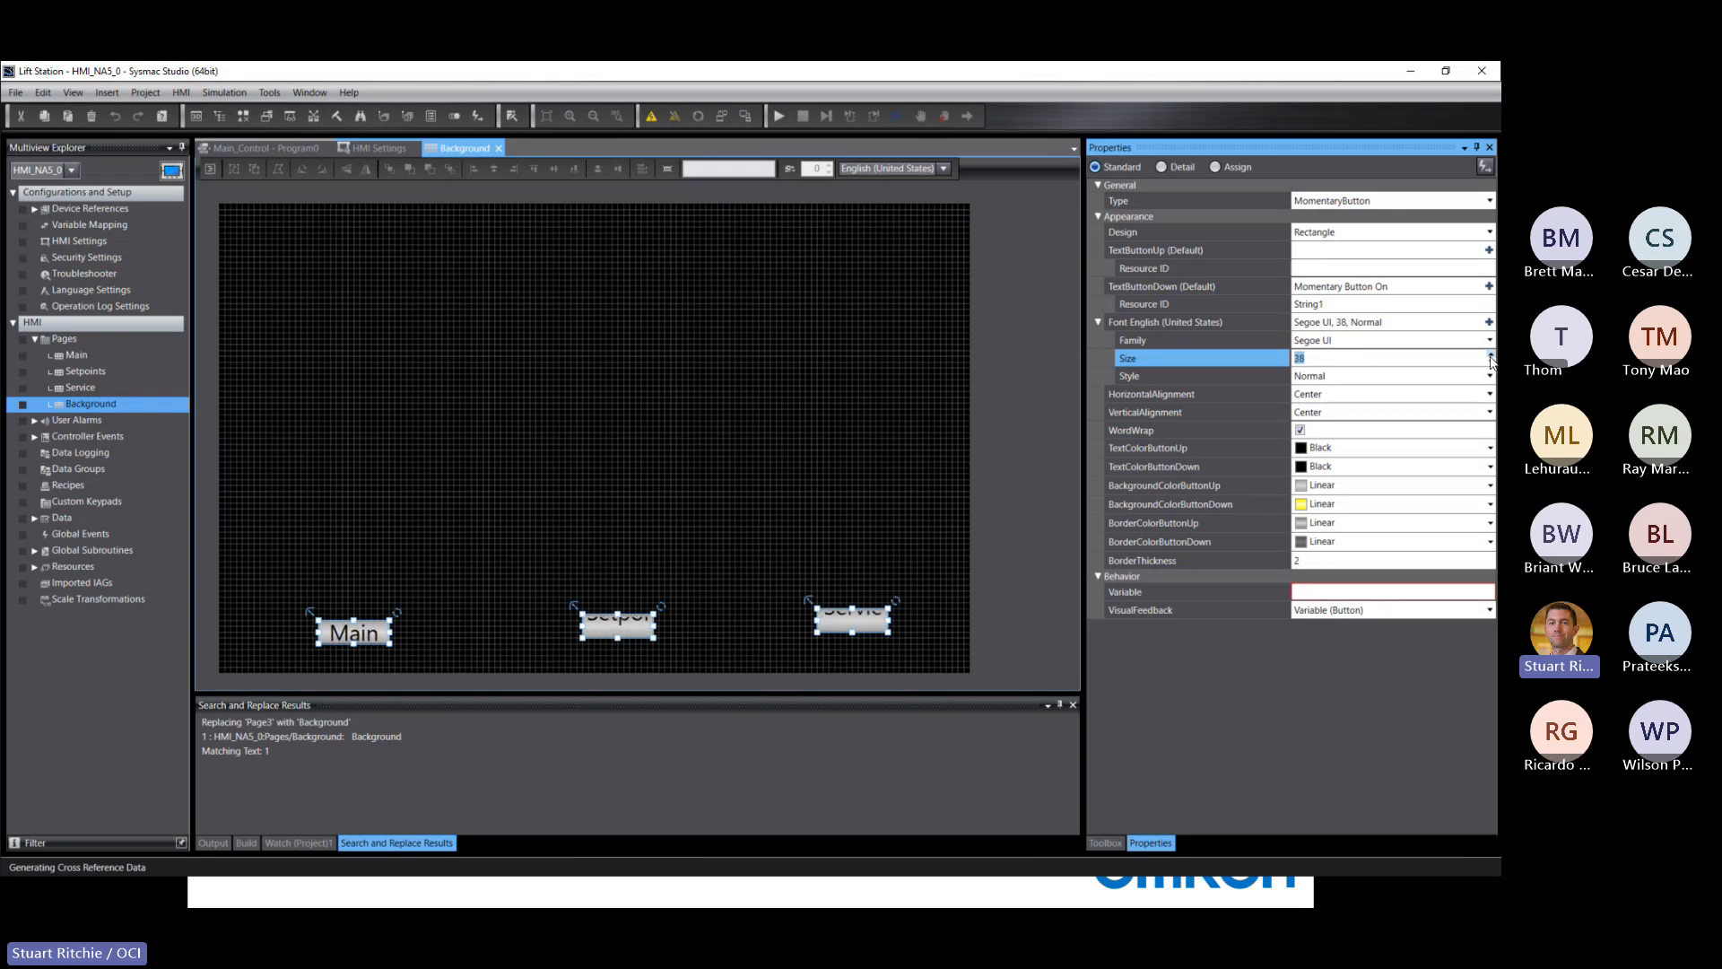
click(1491, 357)
click(1491, 356)
Step: Set the font style of the three selected buttons to Bold
click(1490, 378)
click(1491, 377)
click(1309, 405)
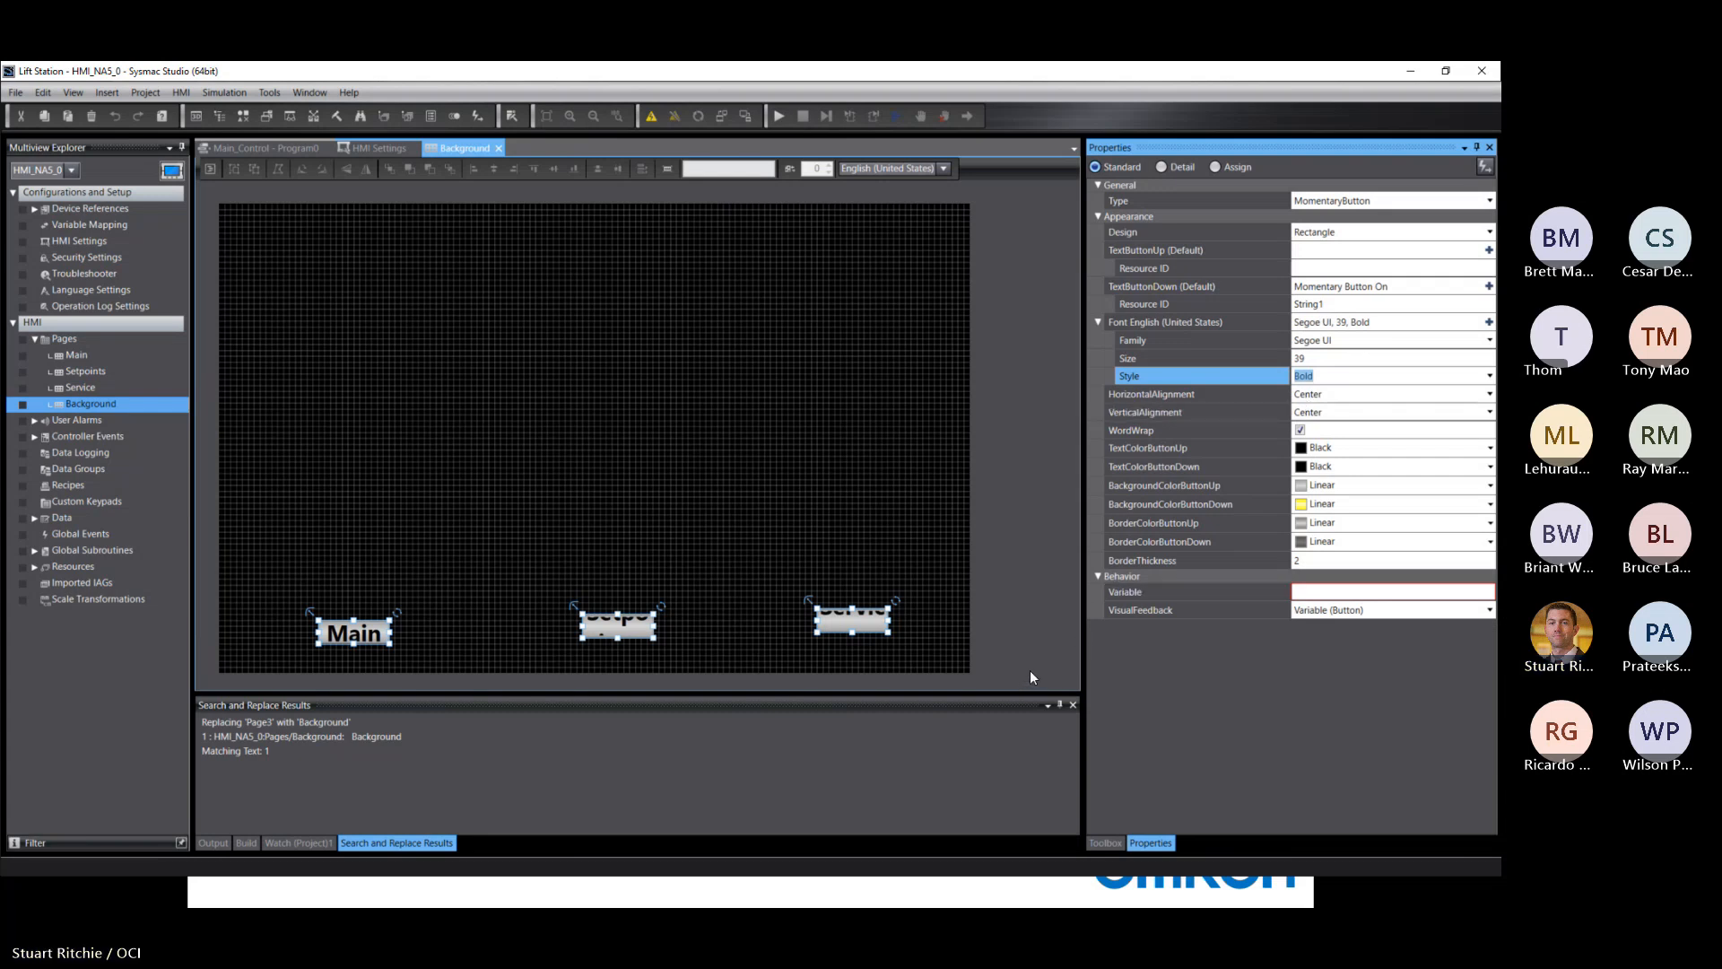
Step: Enlarge the Main, Setpoints and Service buttons together so that their full labels fit inside
click(888, 634)
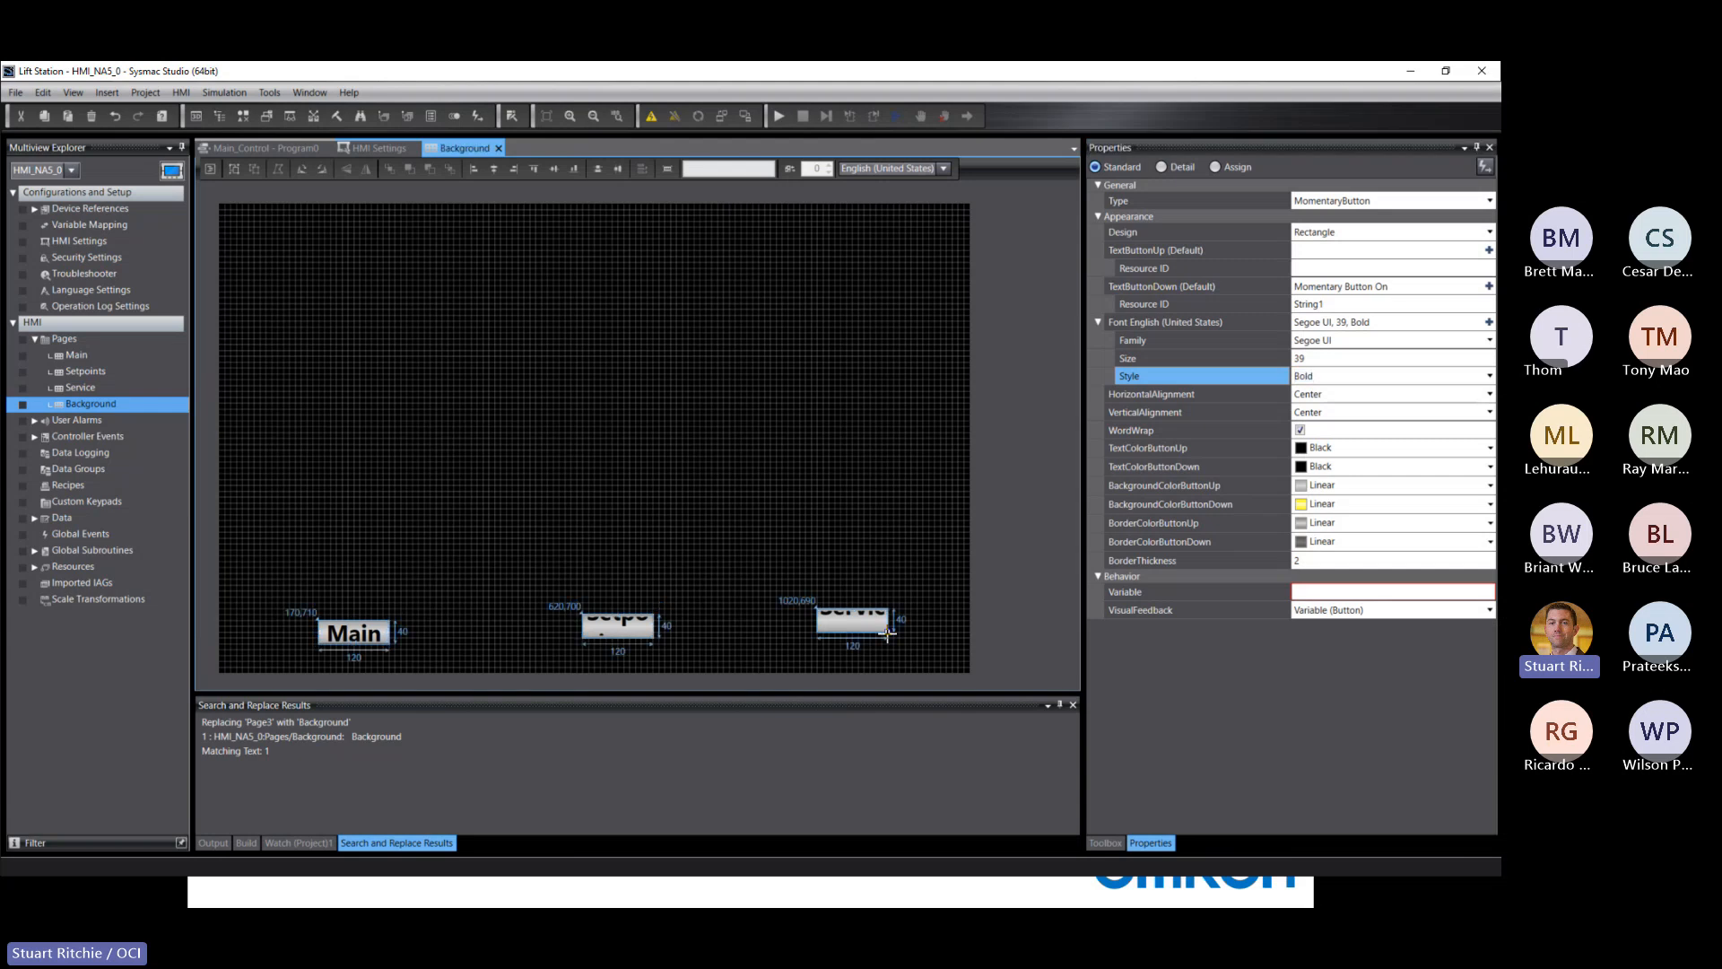
drag(888, 634, 980, 644)
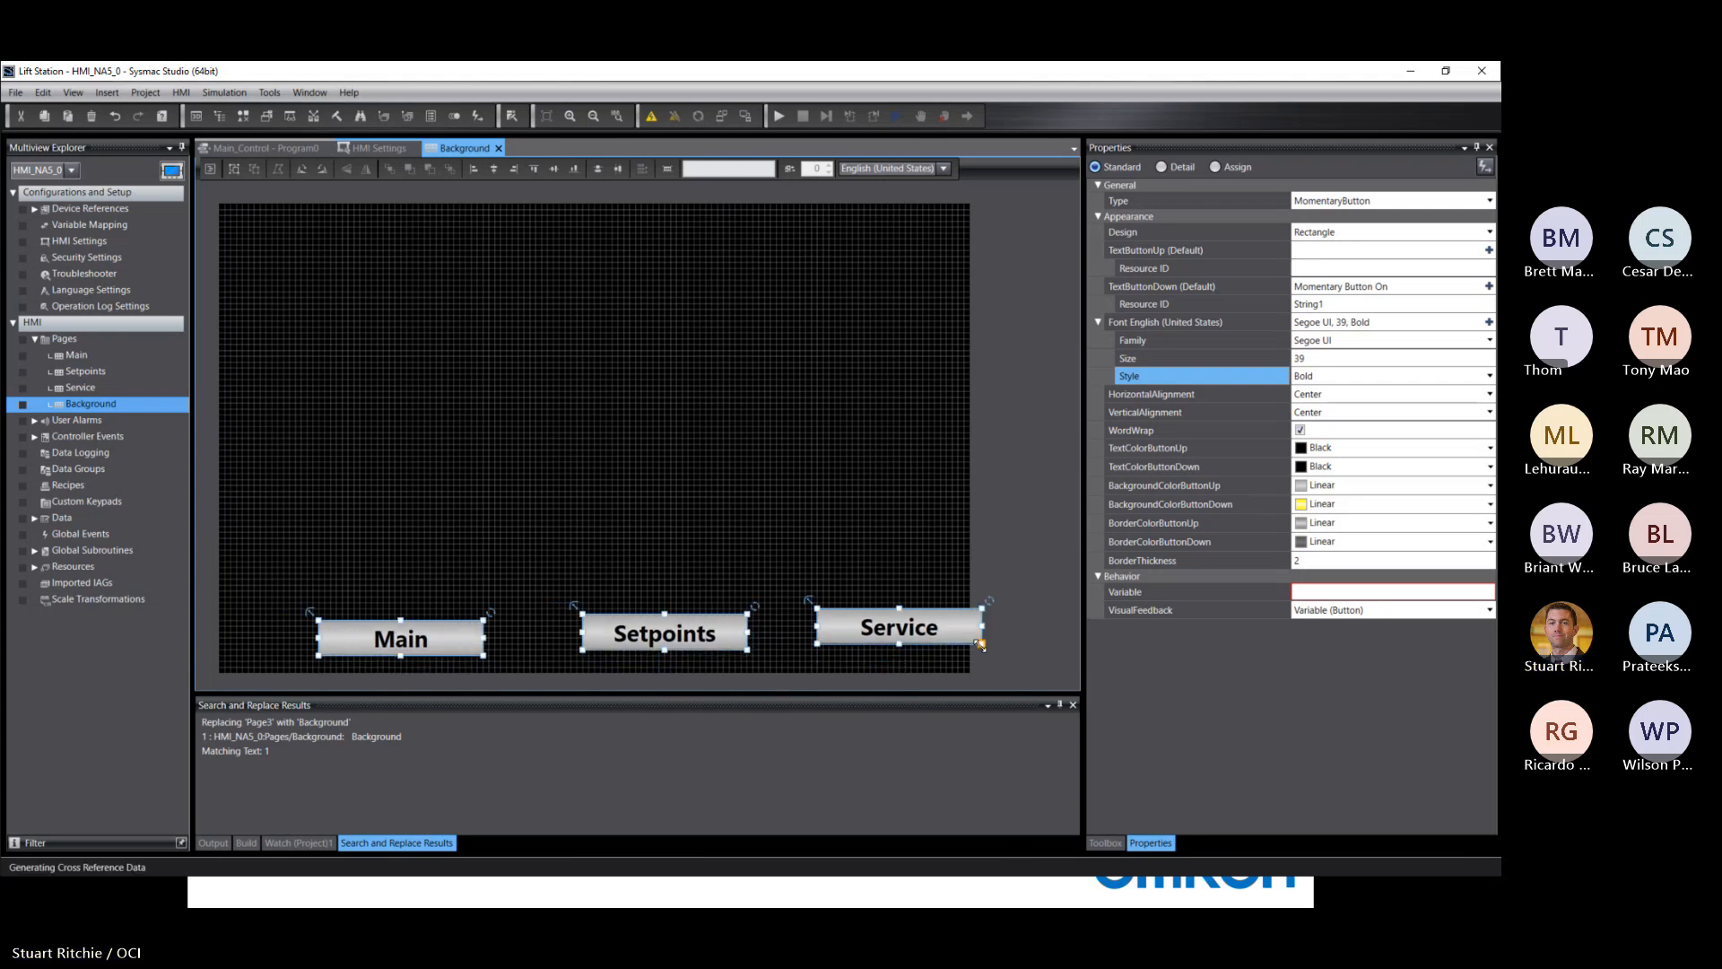
click(1015, 551)
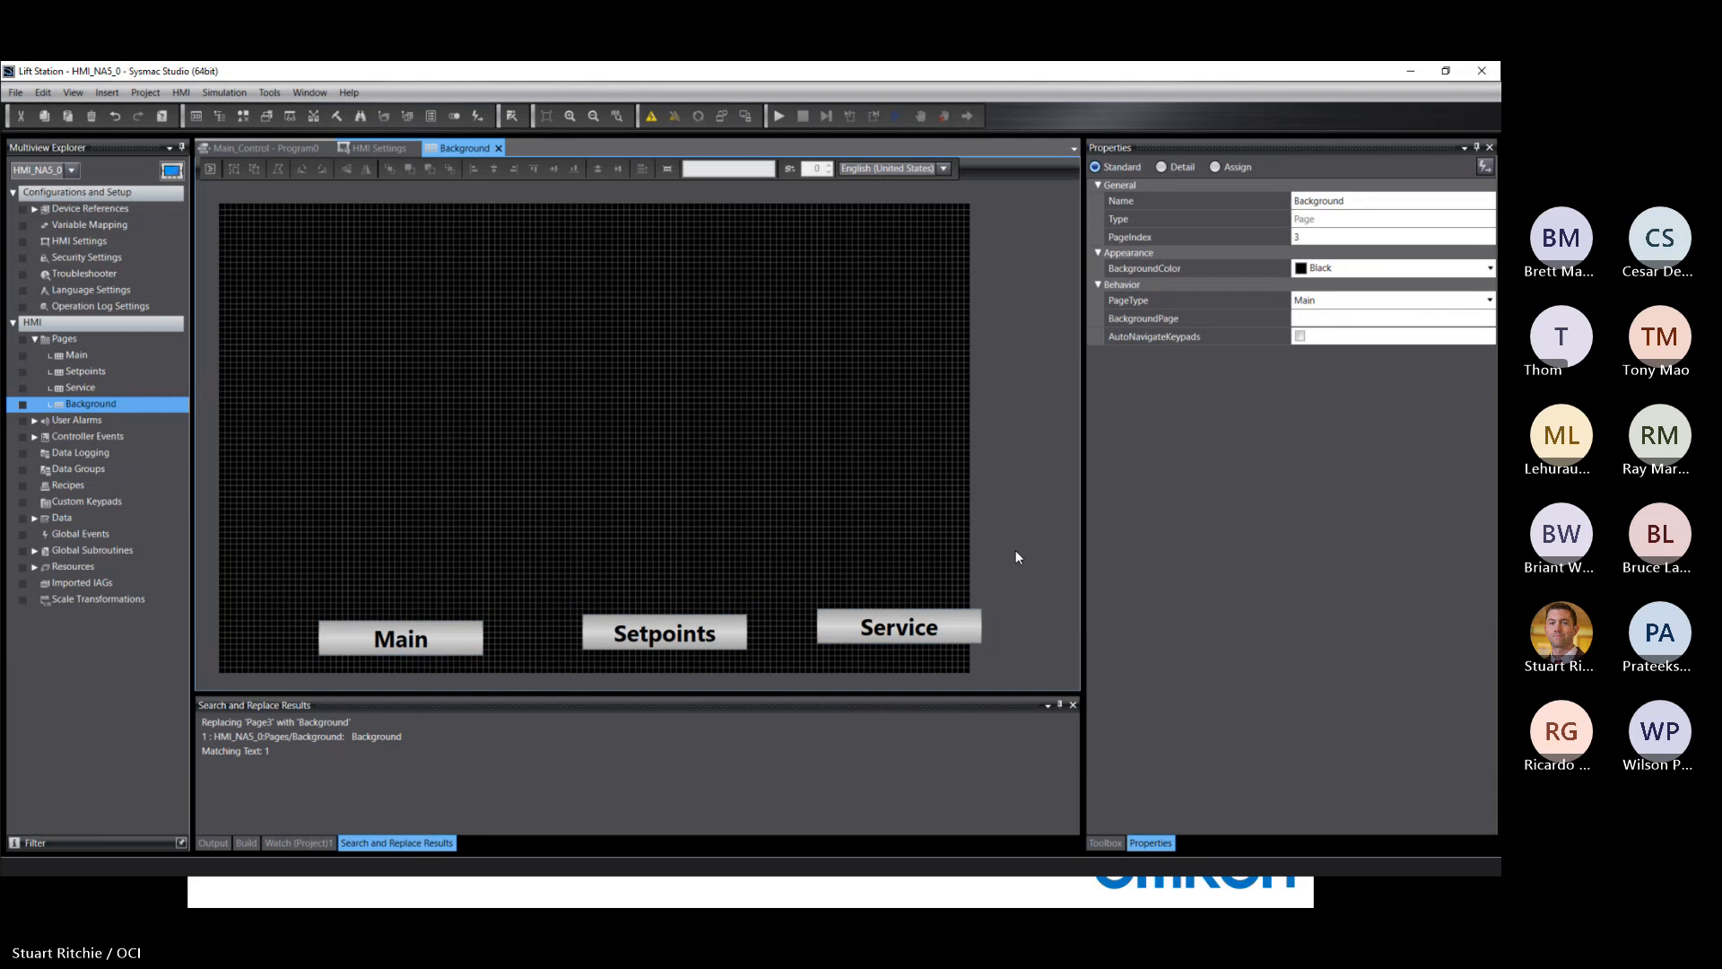
Step: Arrange the buttons in a level row along the page's lower edge, with Main and Service at the ends and Setpoints in the middle
click(381, 639)
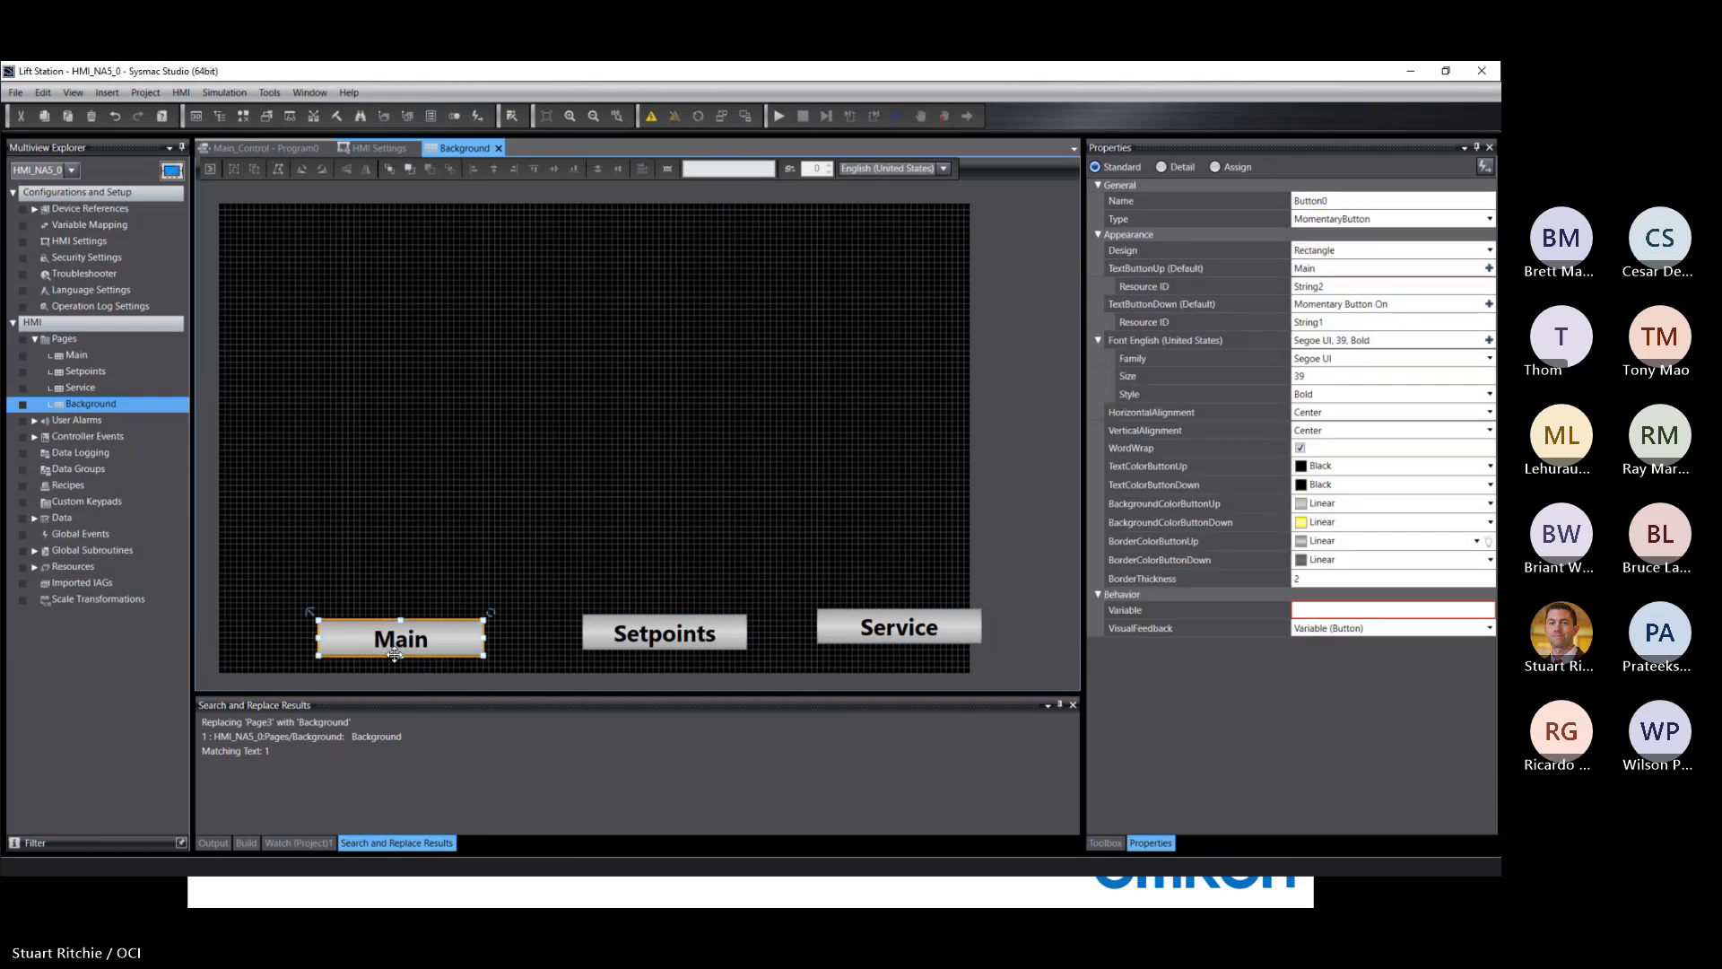
drag(476, 637, 371, 659)
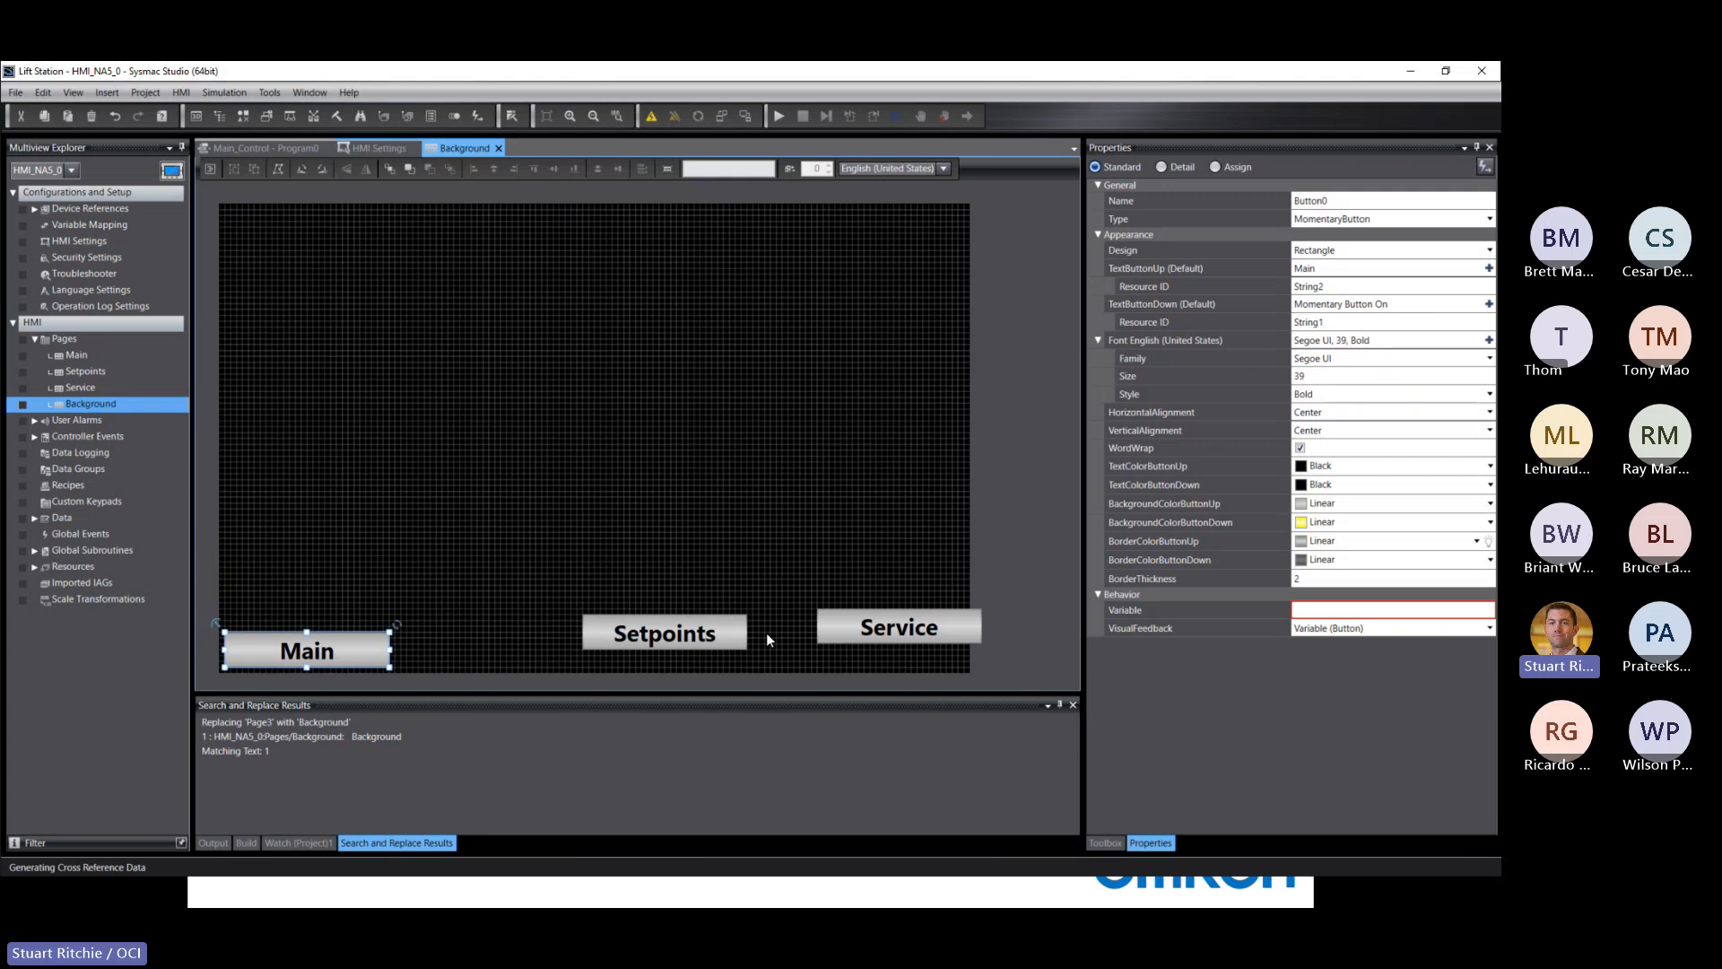
drag(861, 625, 844, 651)
drag(671, 625, 570, 644)
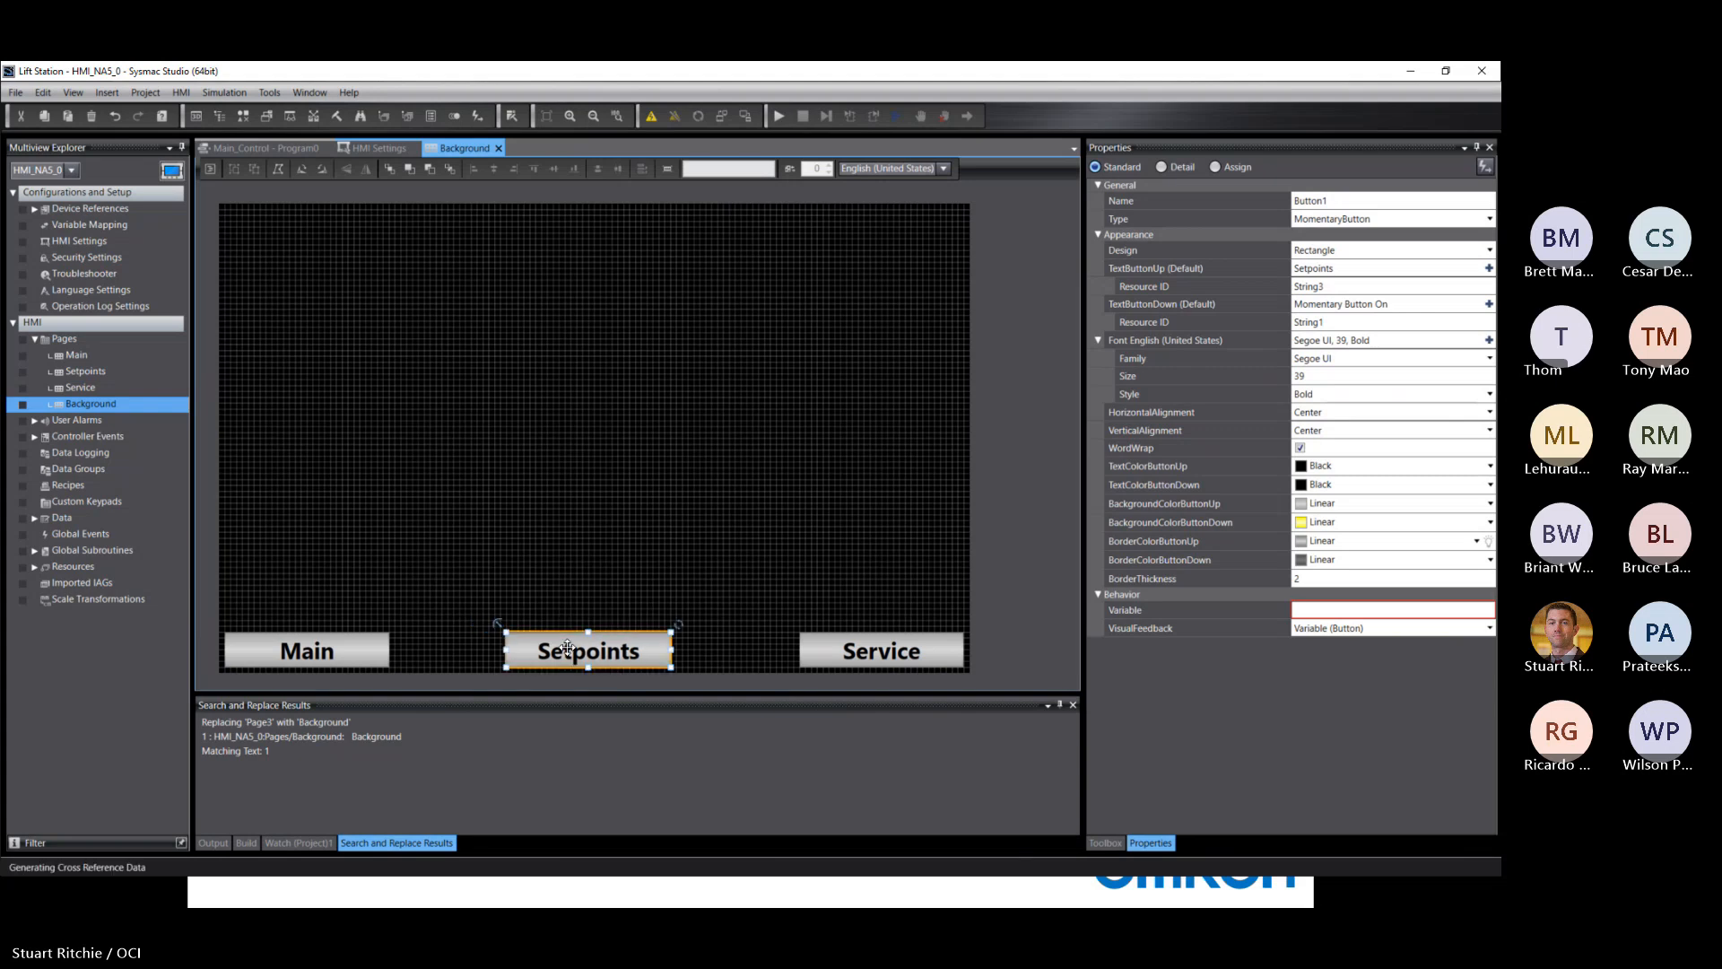
click(832, 493)
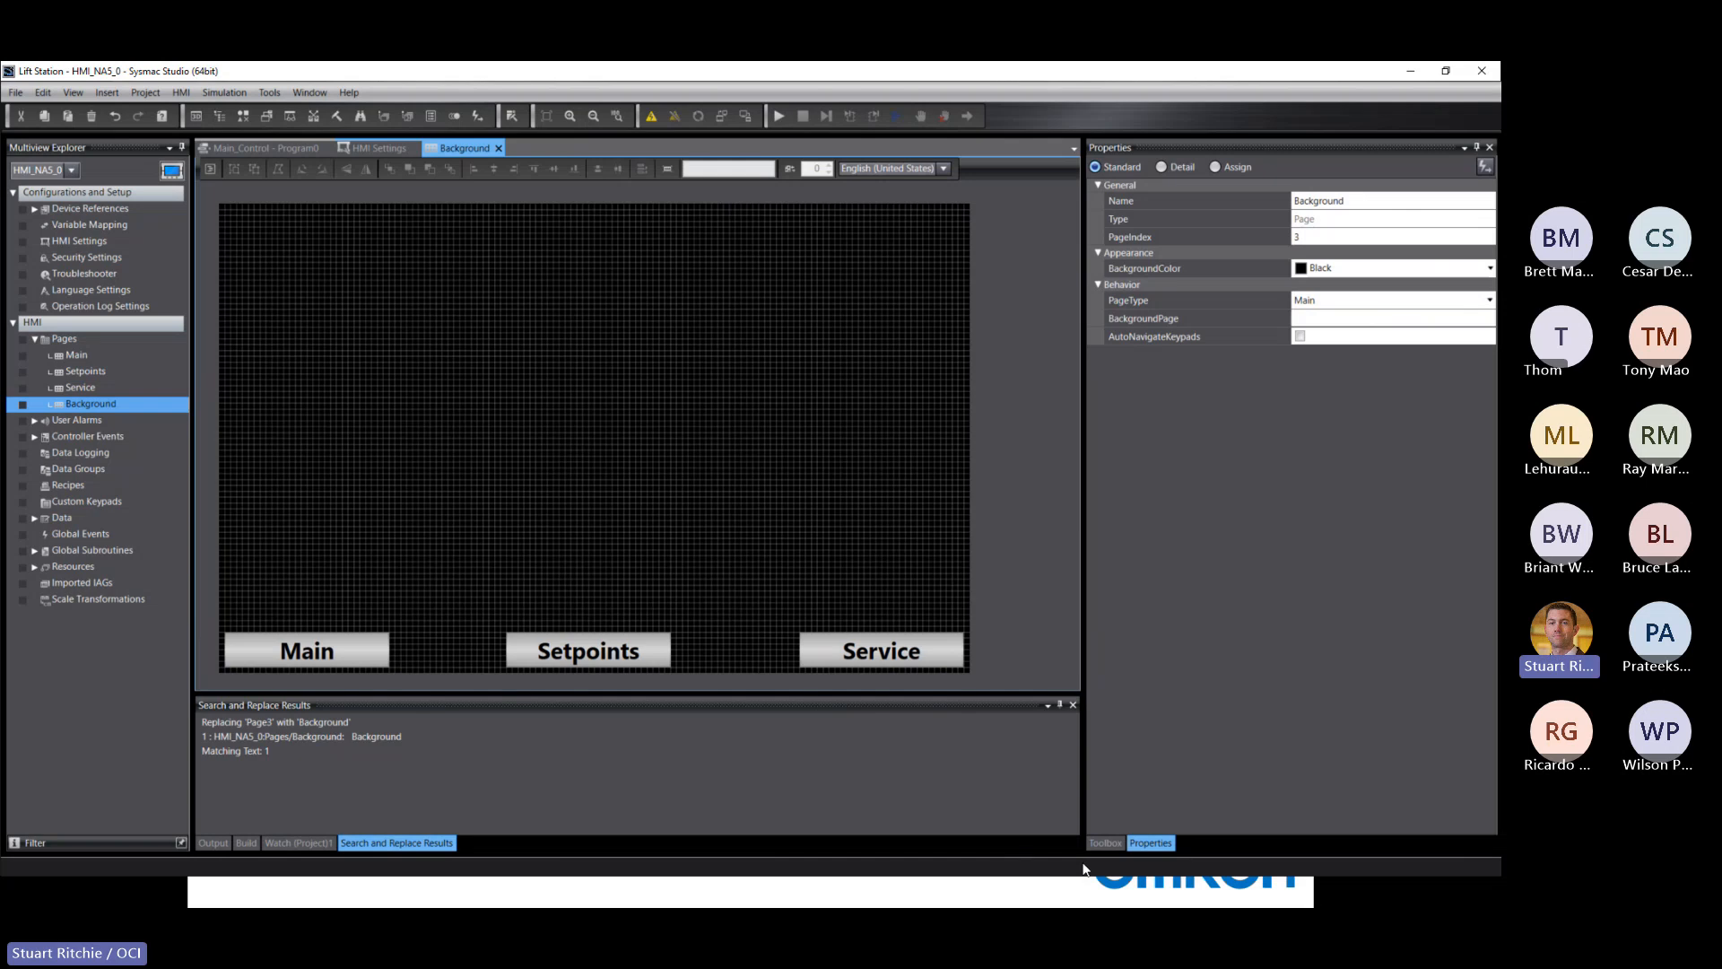
click(1103, 843)
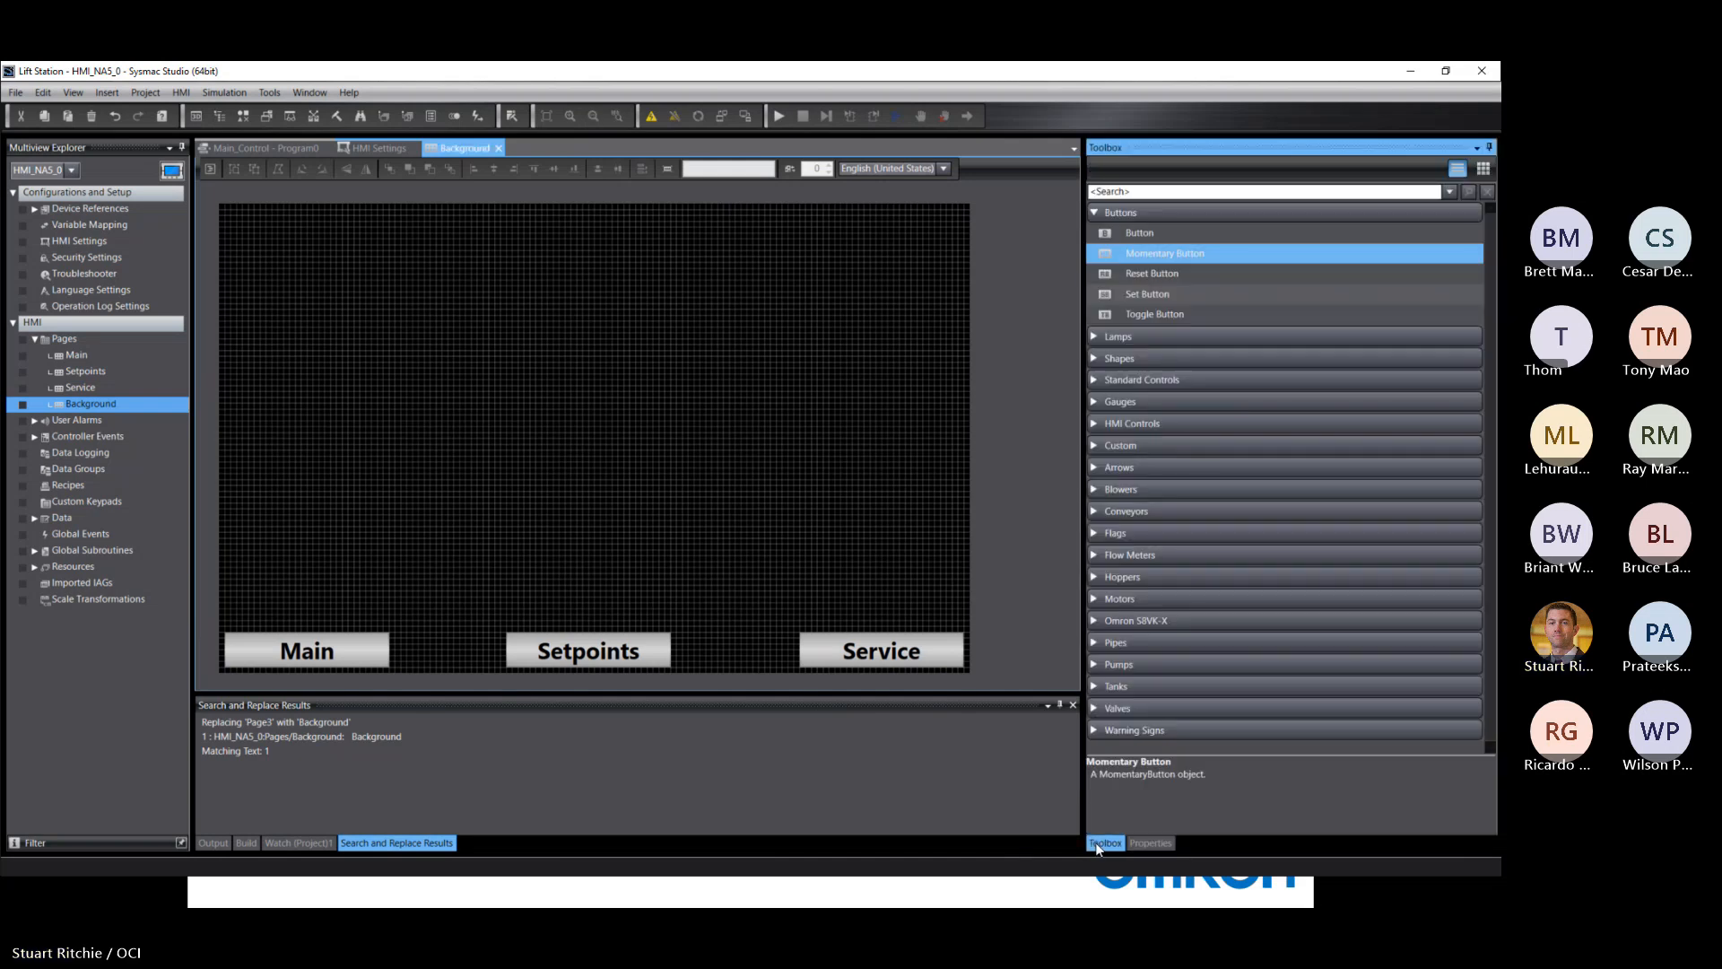
click(590, 511)
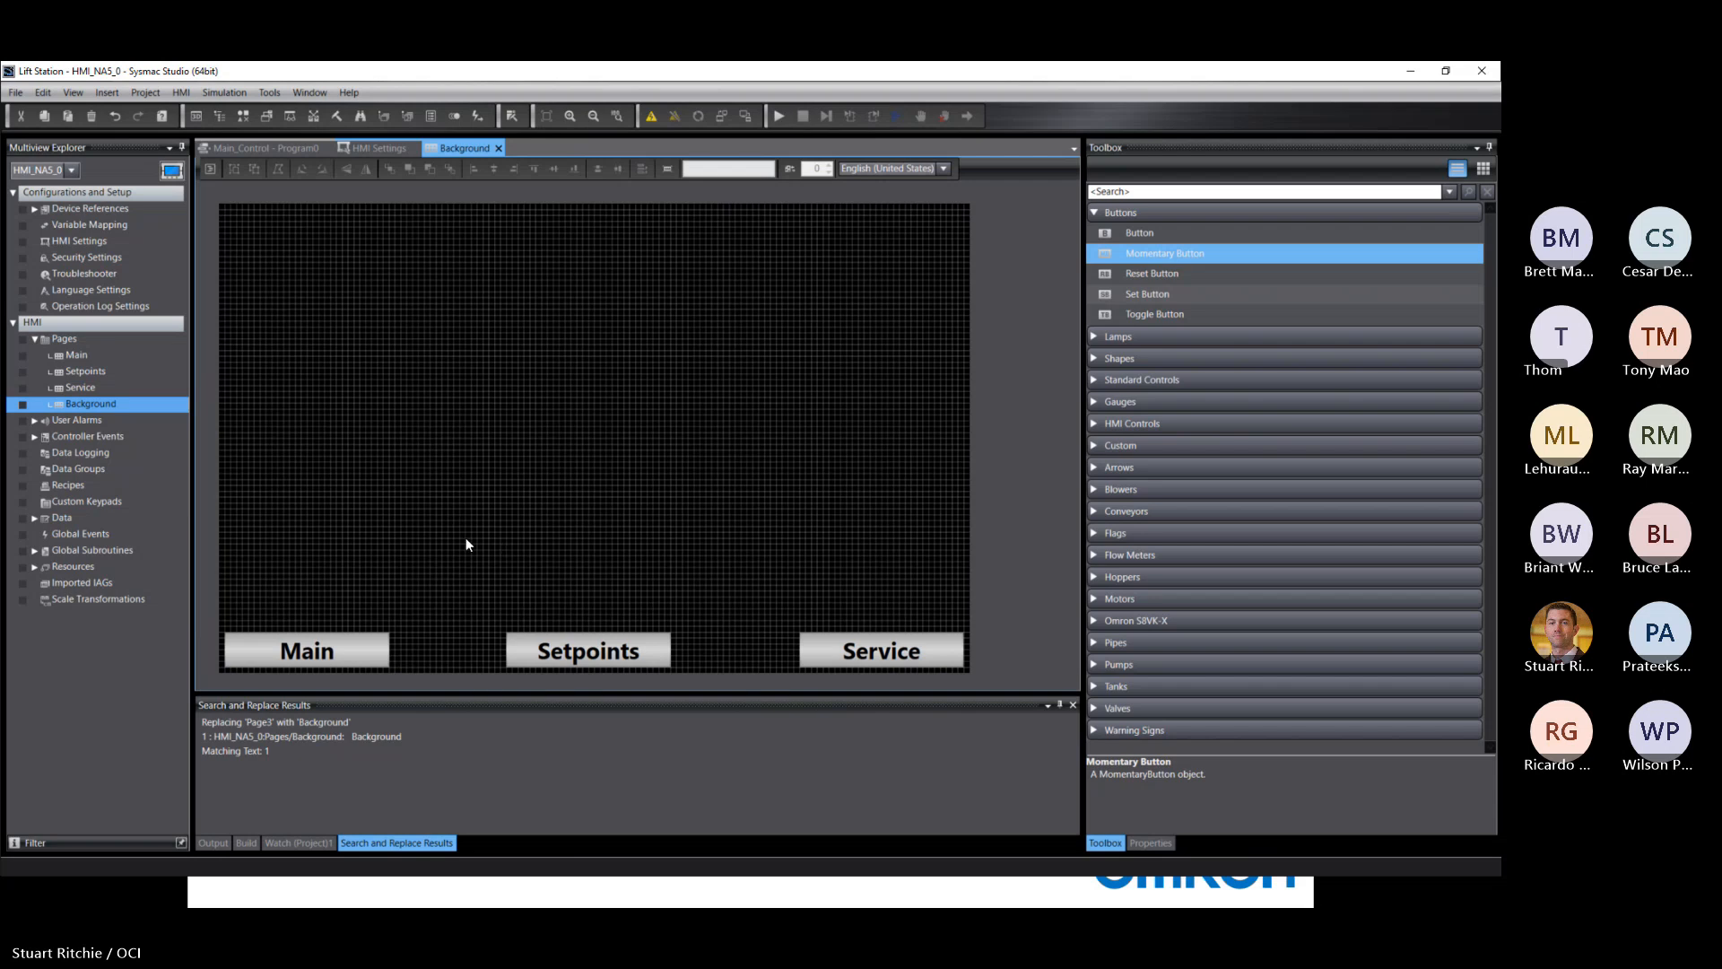
Step: Display the events and actions of the Main button and add a Click event to it
double_click(372, 651)
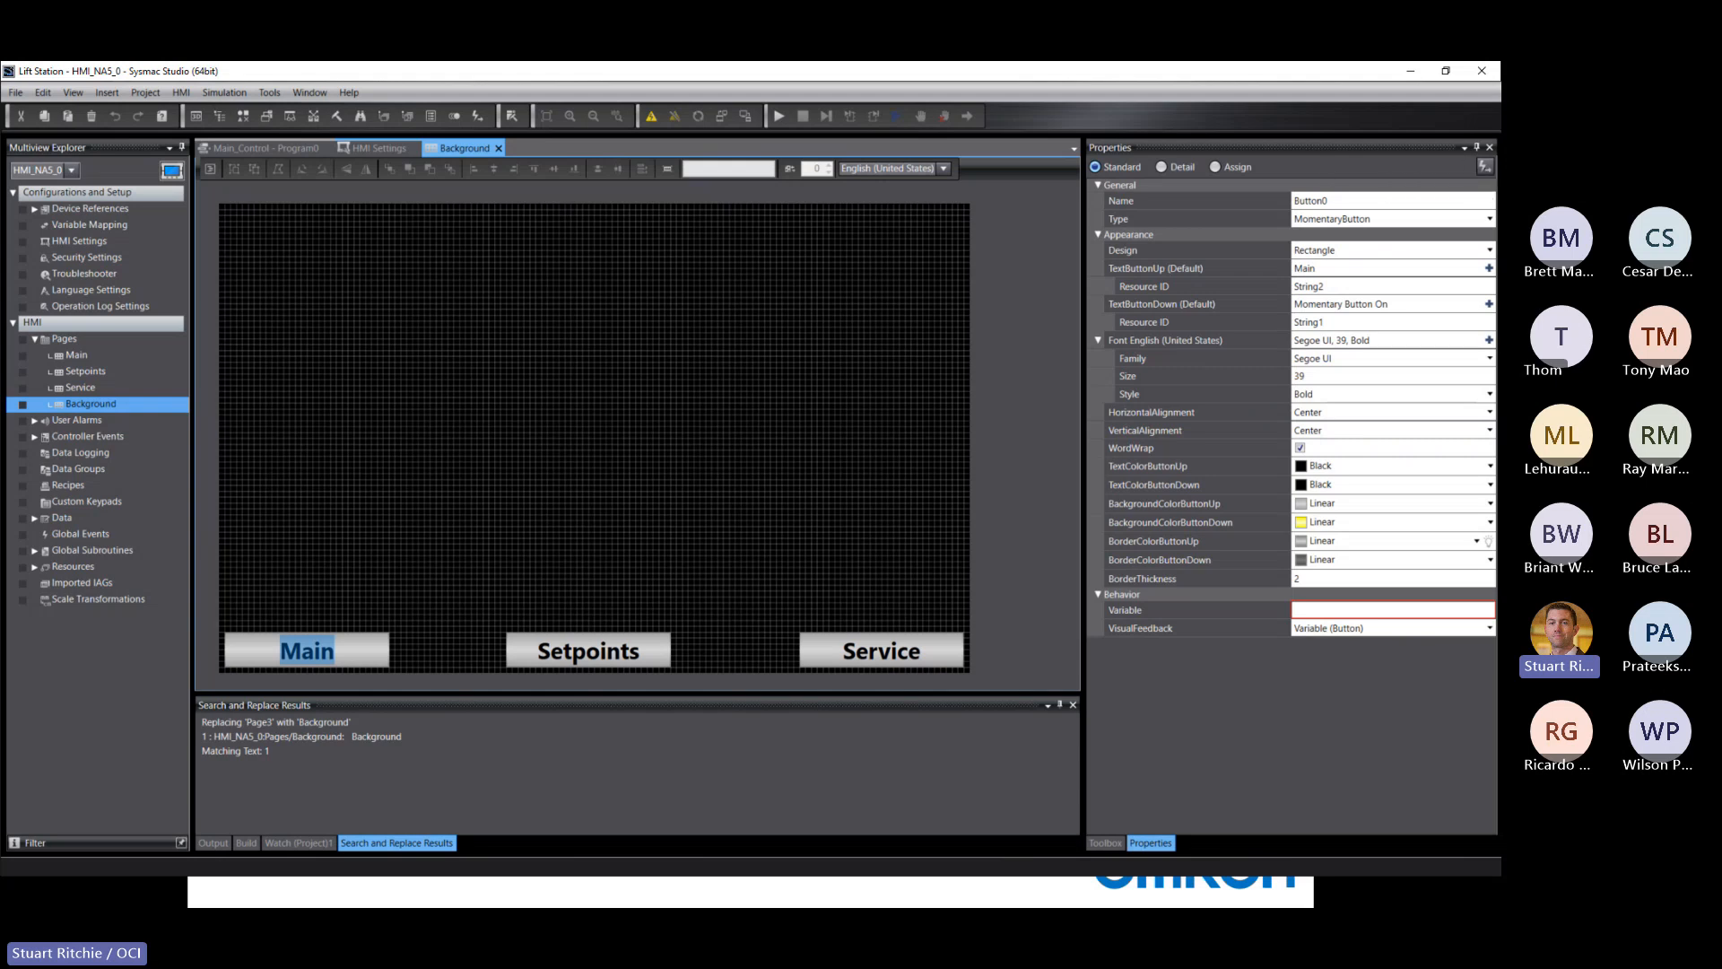
click(1482, 164)
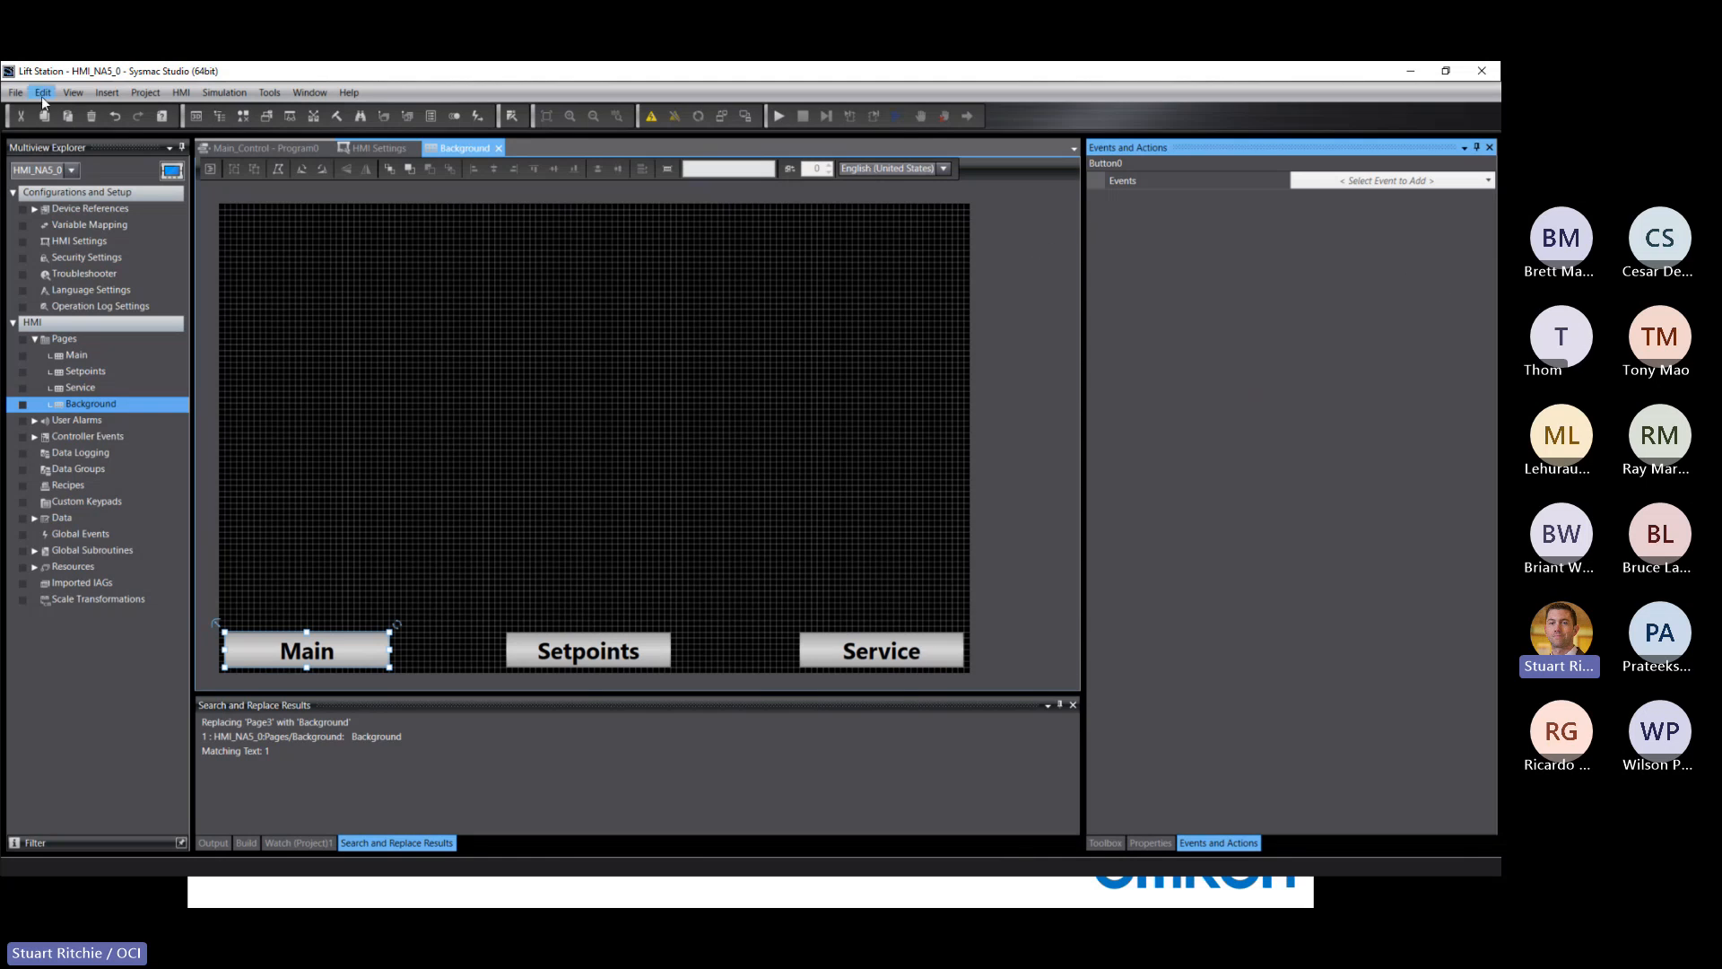
click(74, 93)
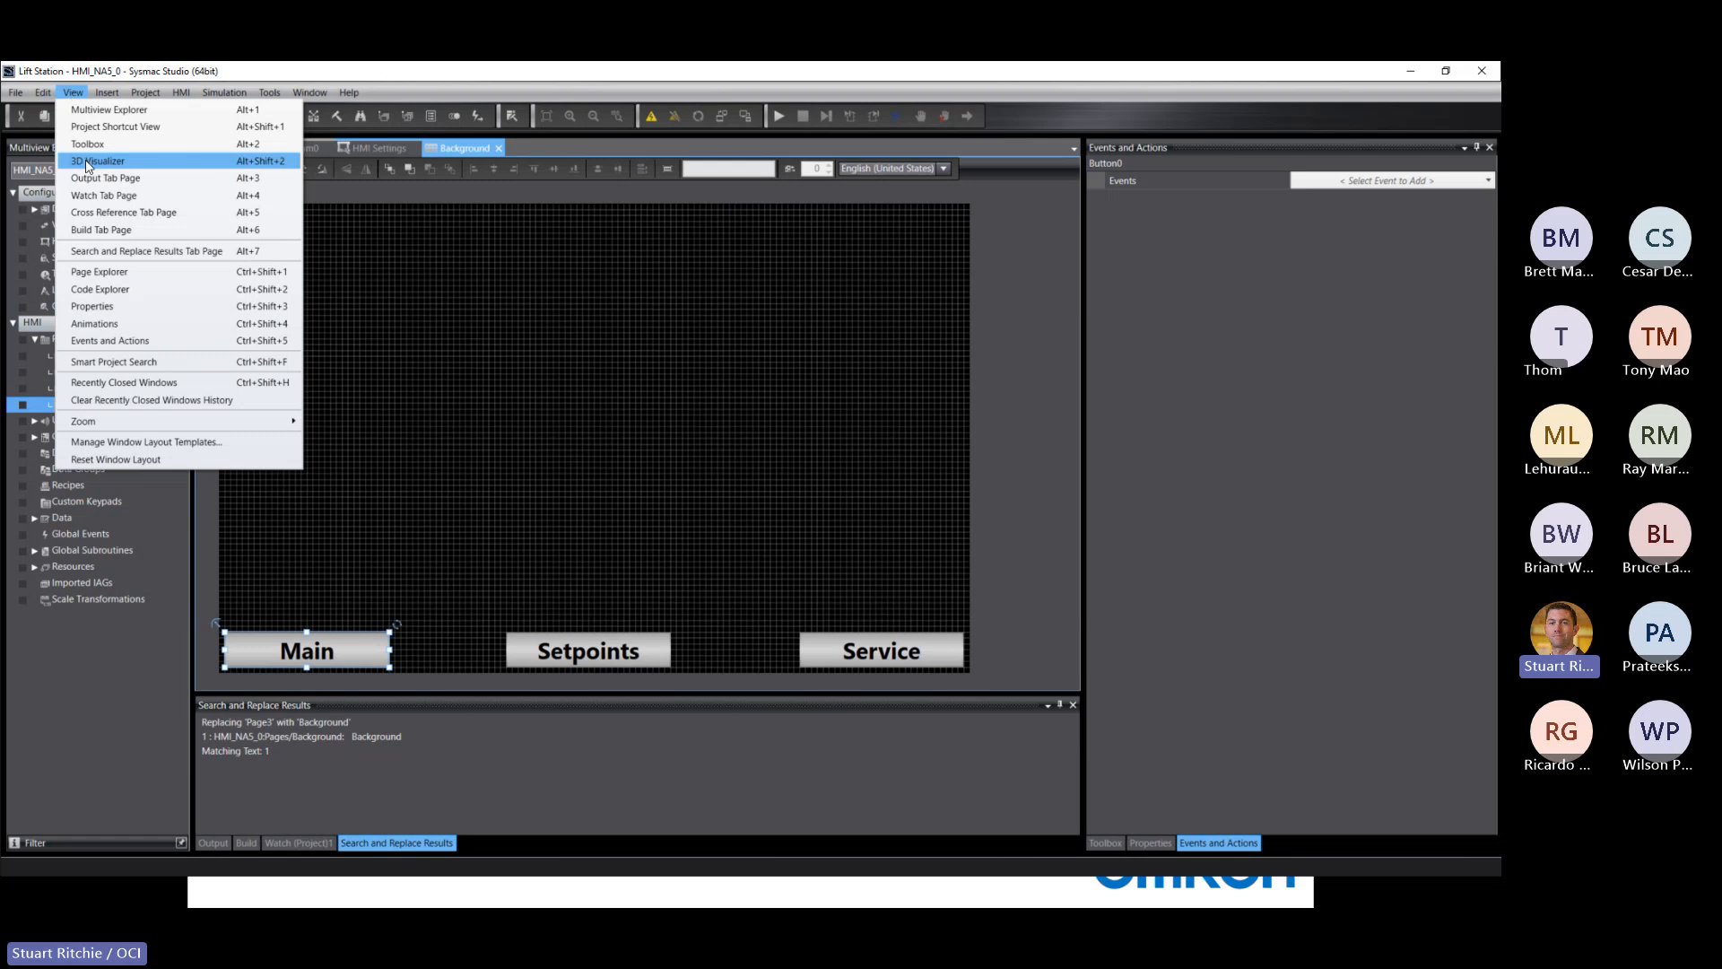
click(1282, 357)
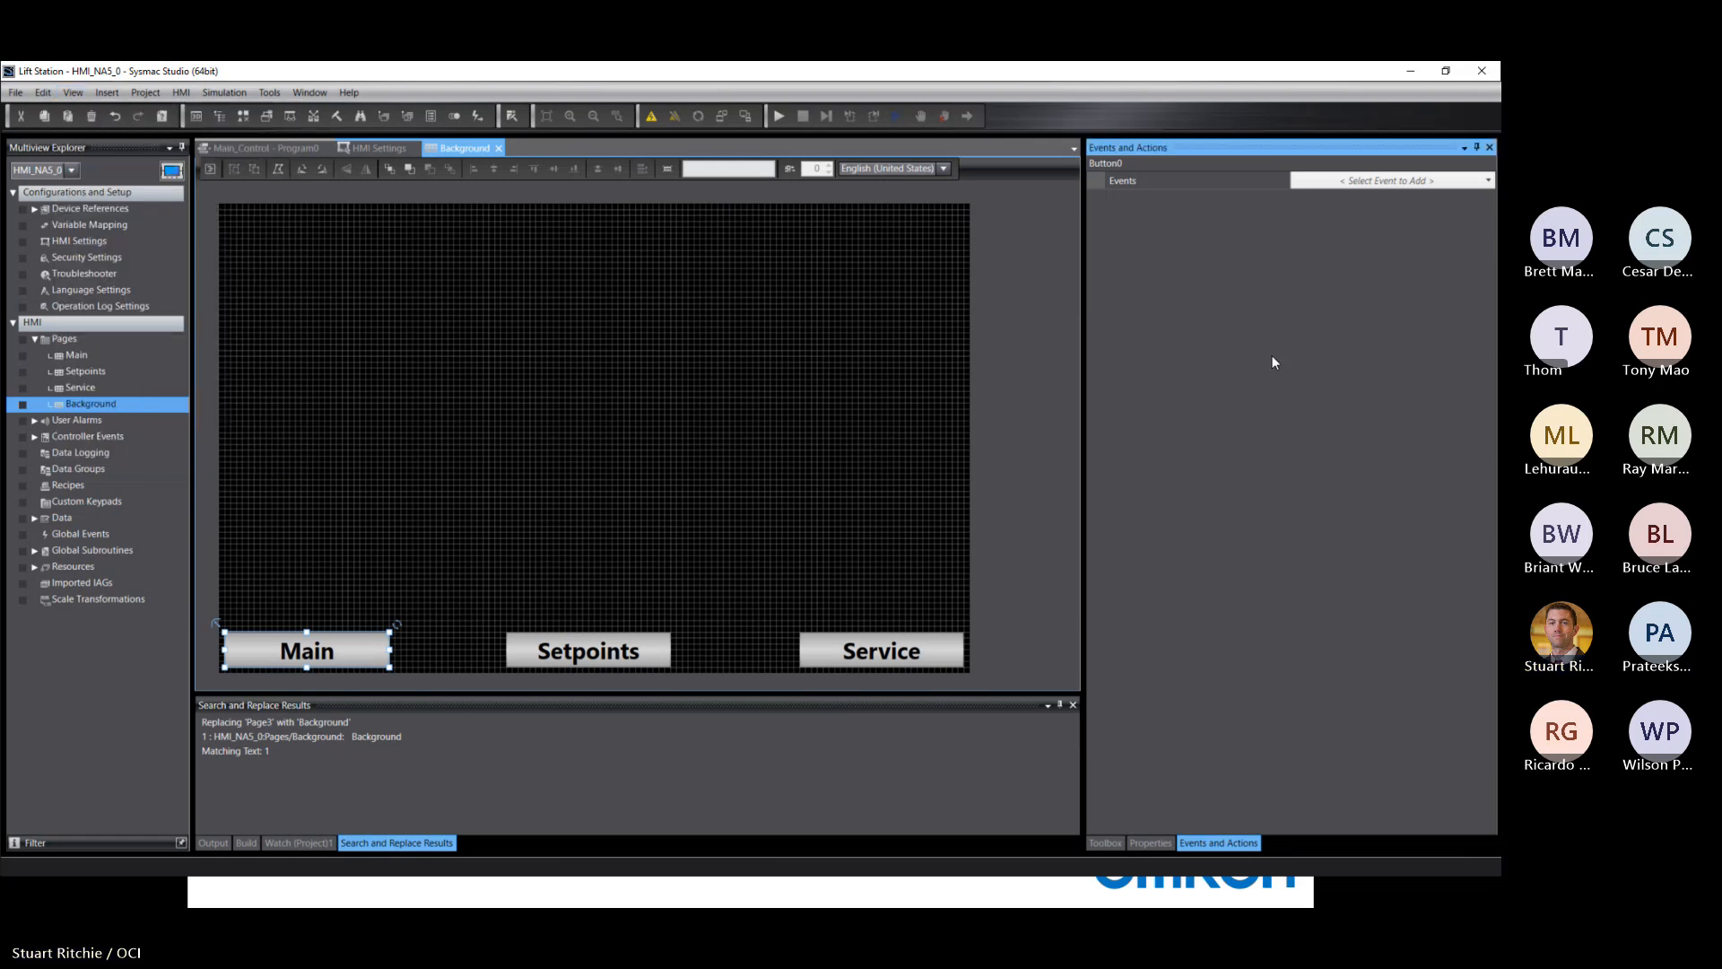
click(1392, 180)
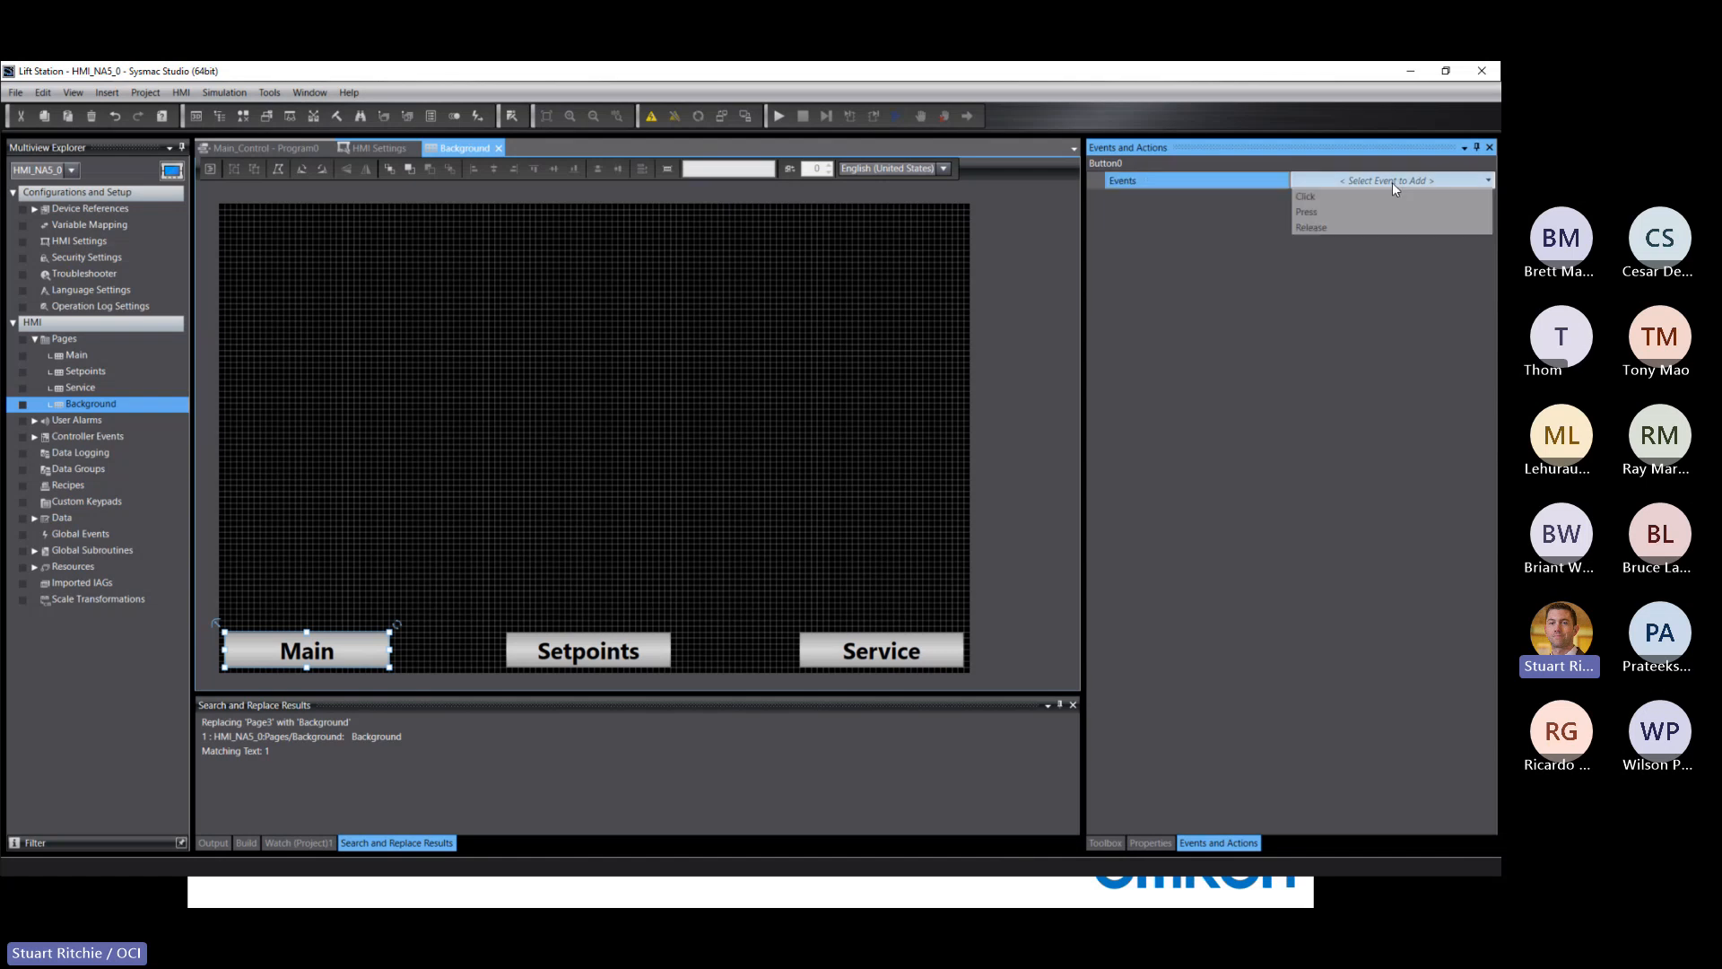
click(1307, 195)
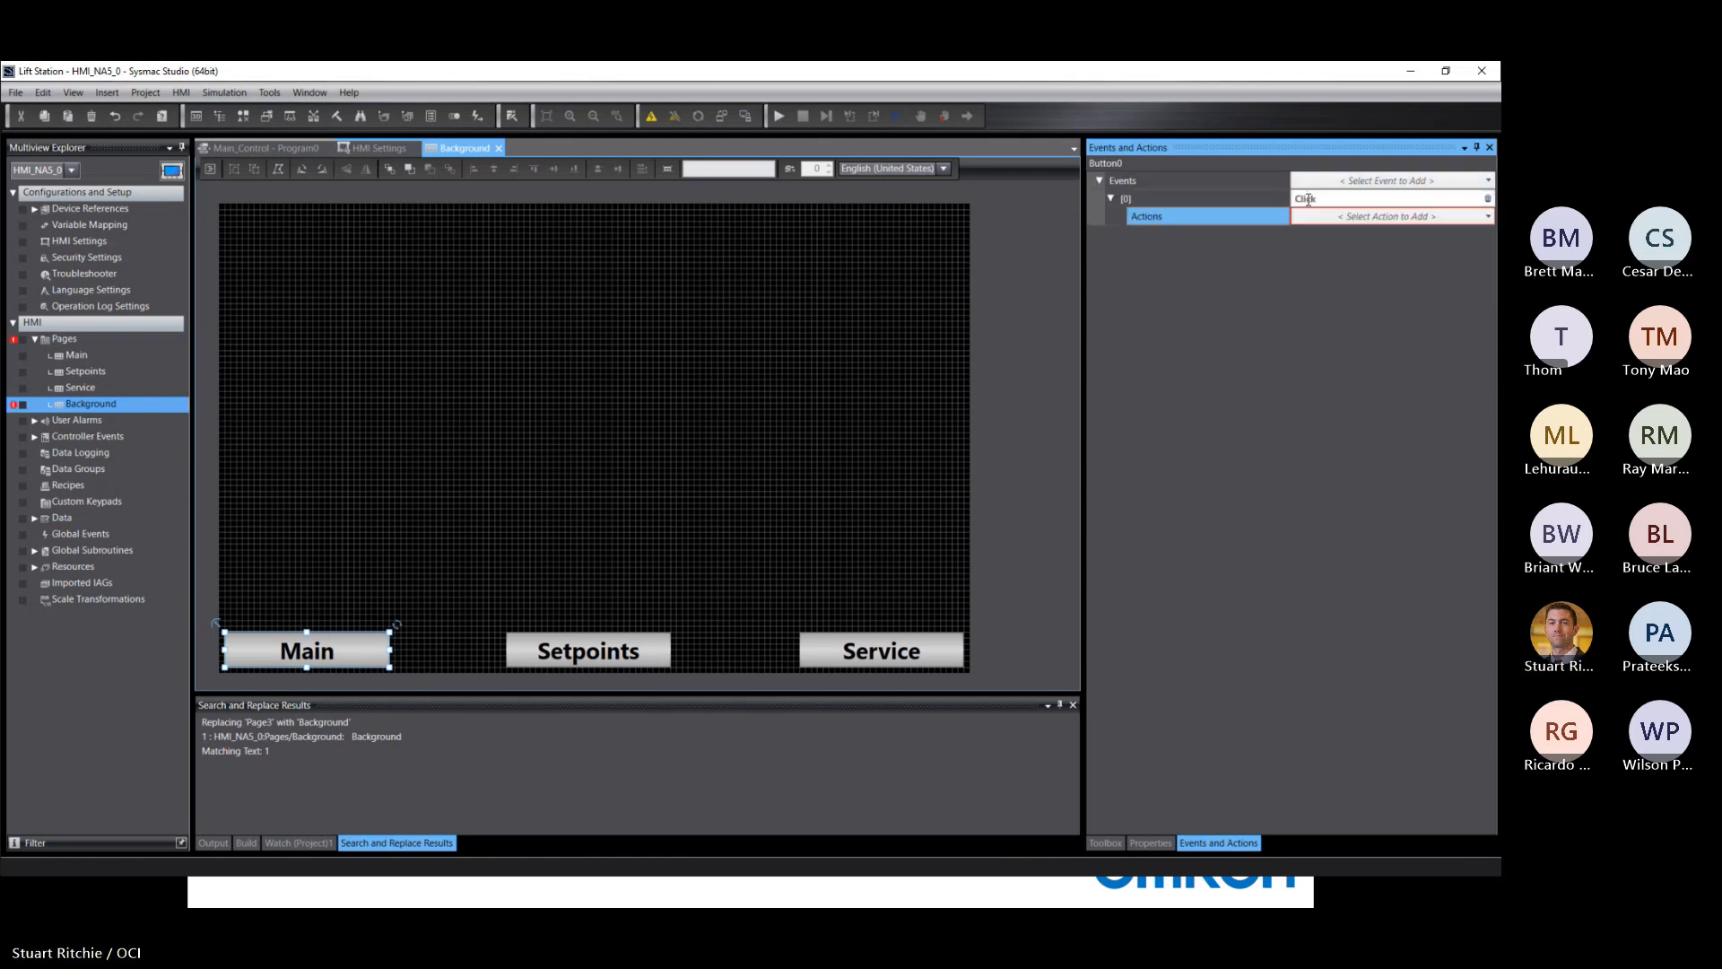
Step: Add a ShowPage action to the Main button's Click event with Main as the PageName
click(1489, 220)
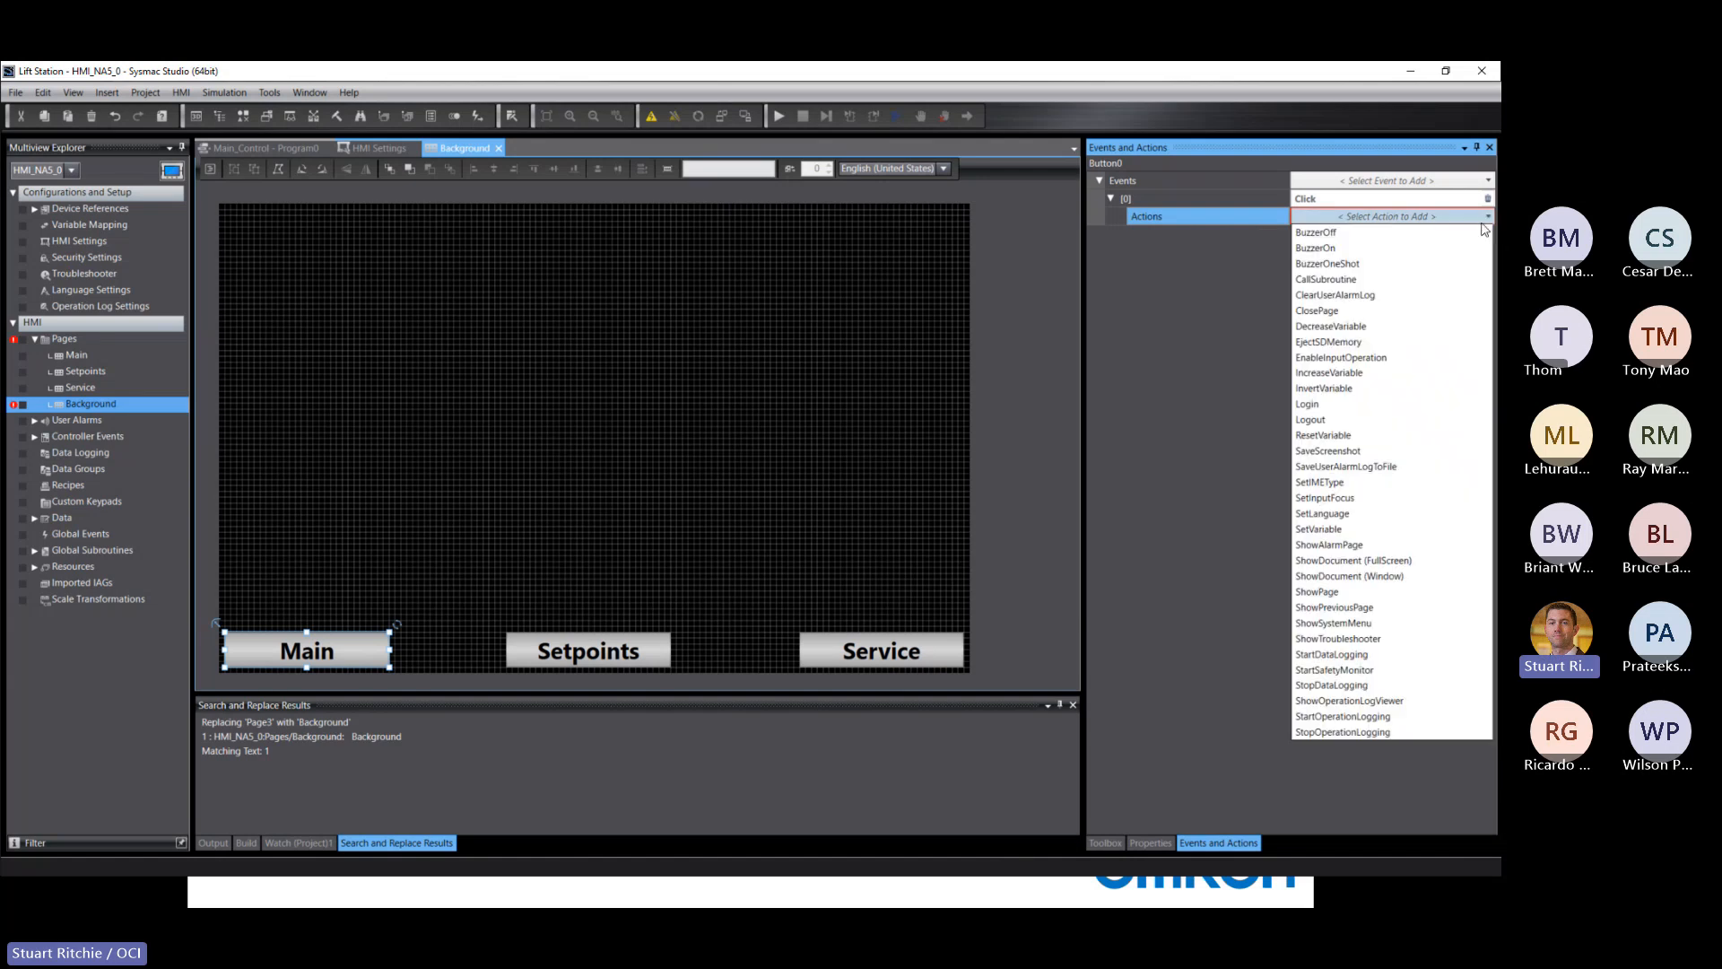
click(1307, 593)
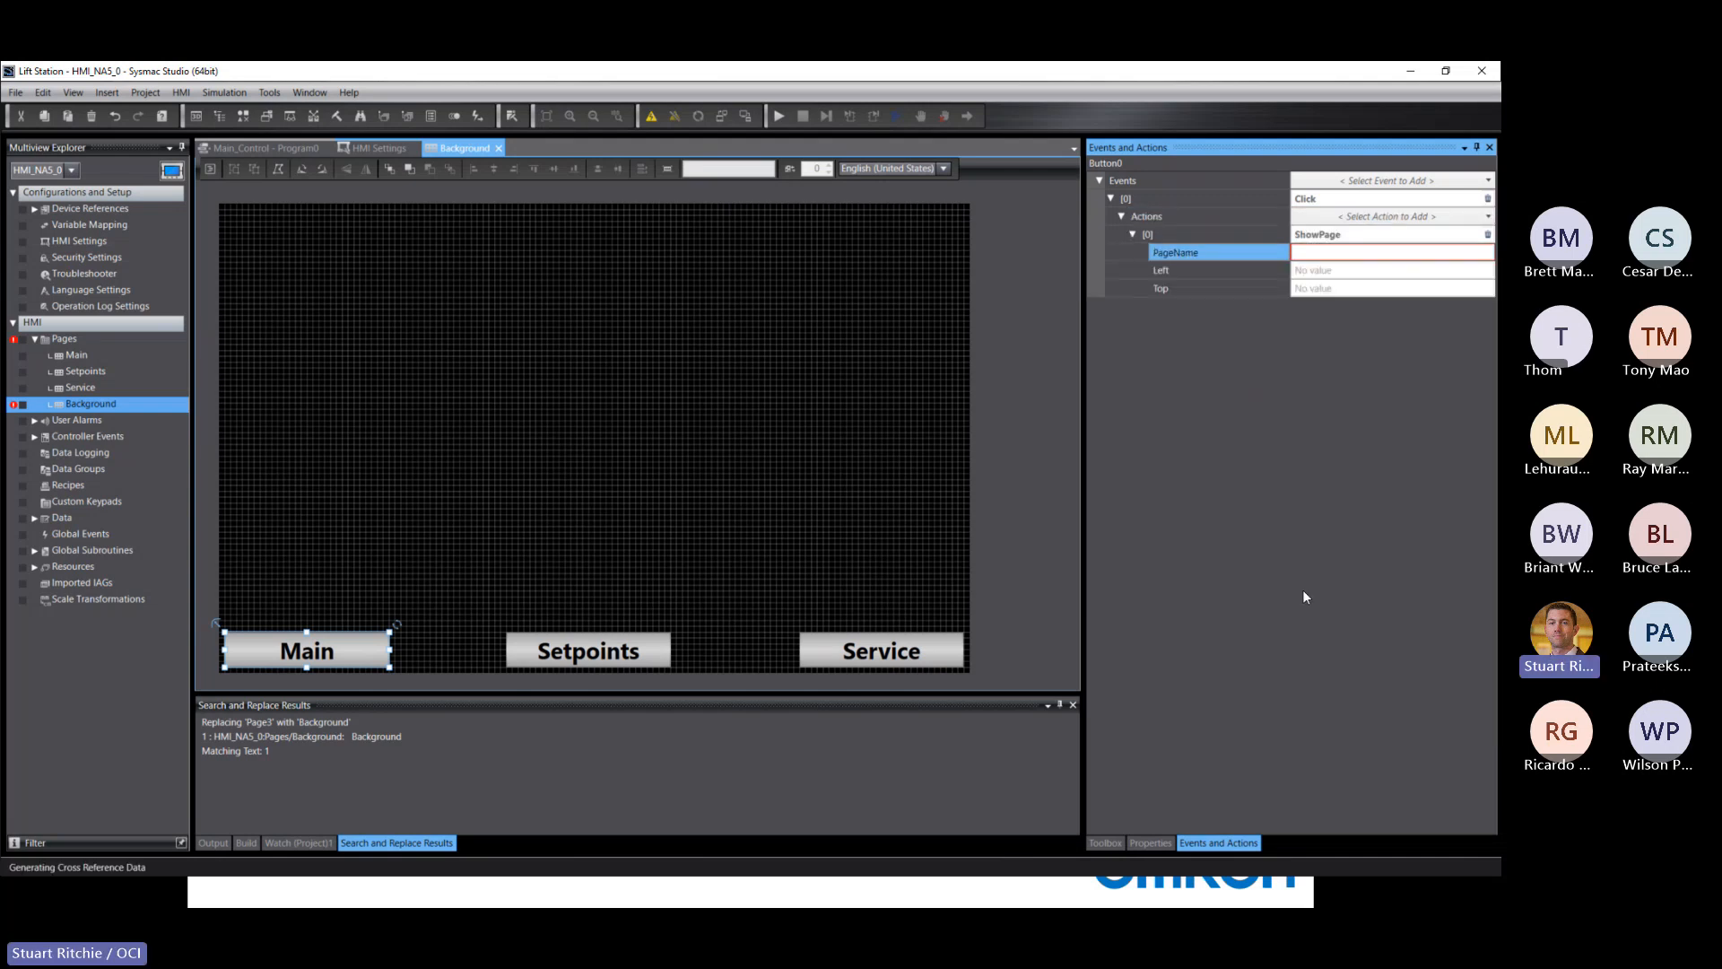
click(1323, 251)
text(Main)
key(Return)
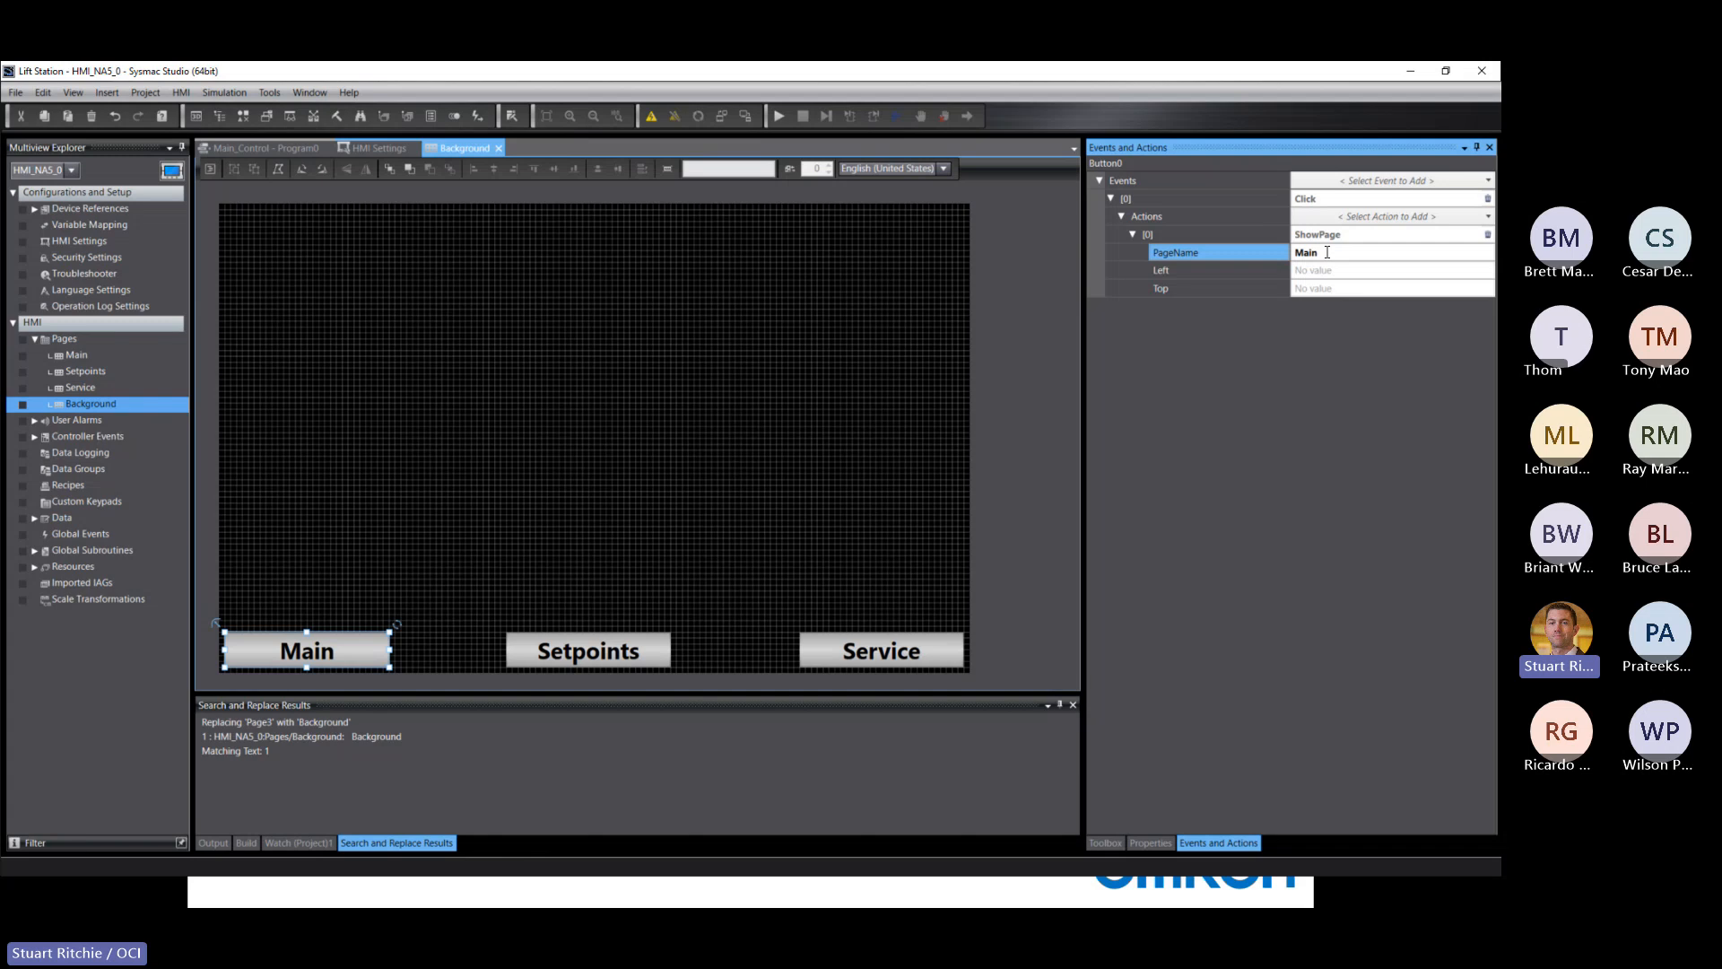
click(610, 563)
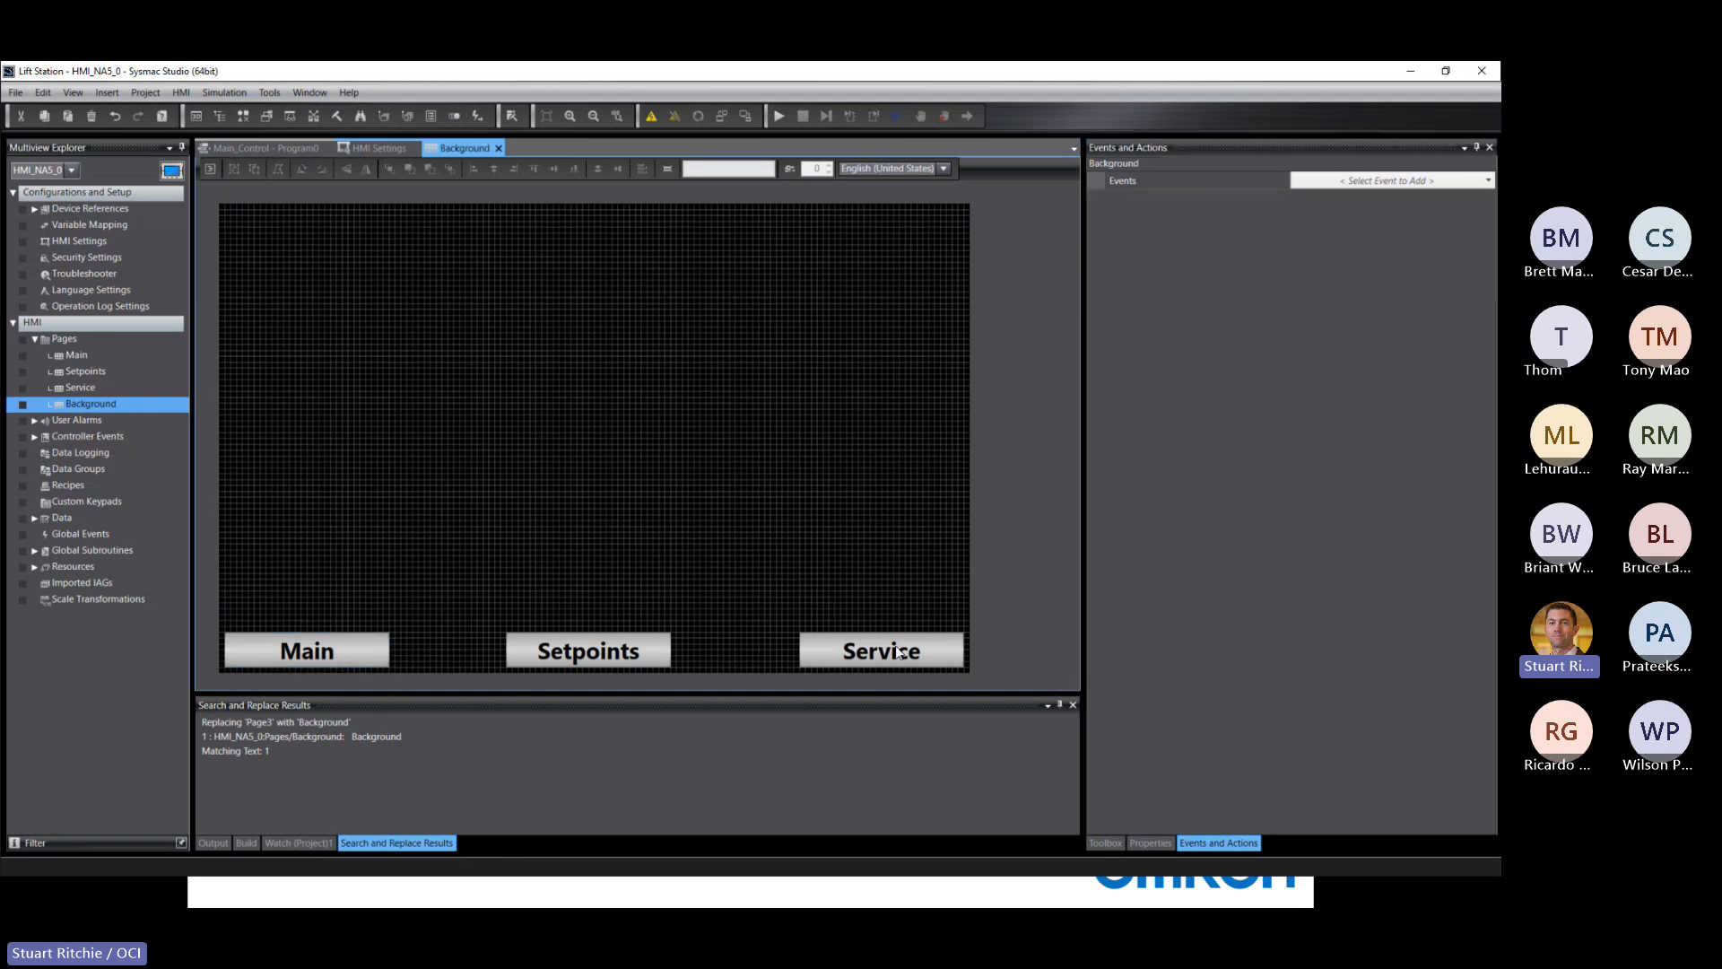
Step: Give the Setpoints button a Click event with a ShowPage action whose PageName is Setpoints
double_click(594, 653)
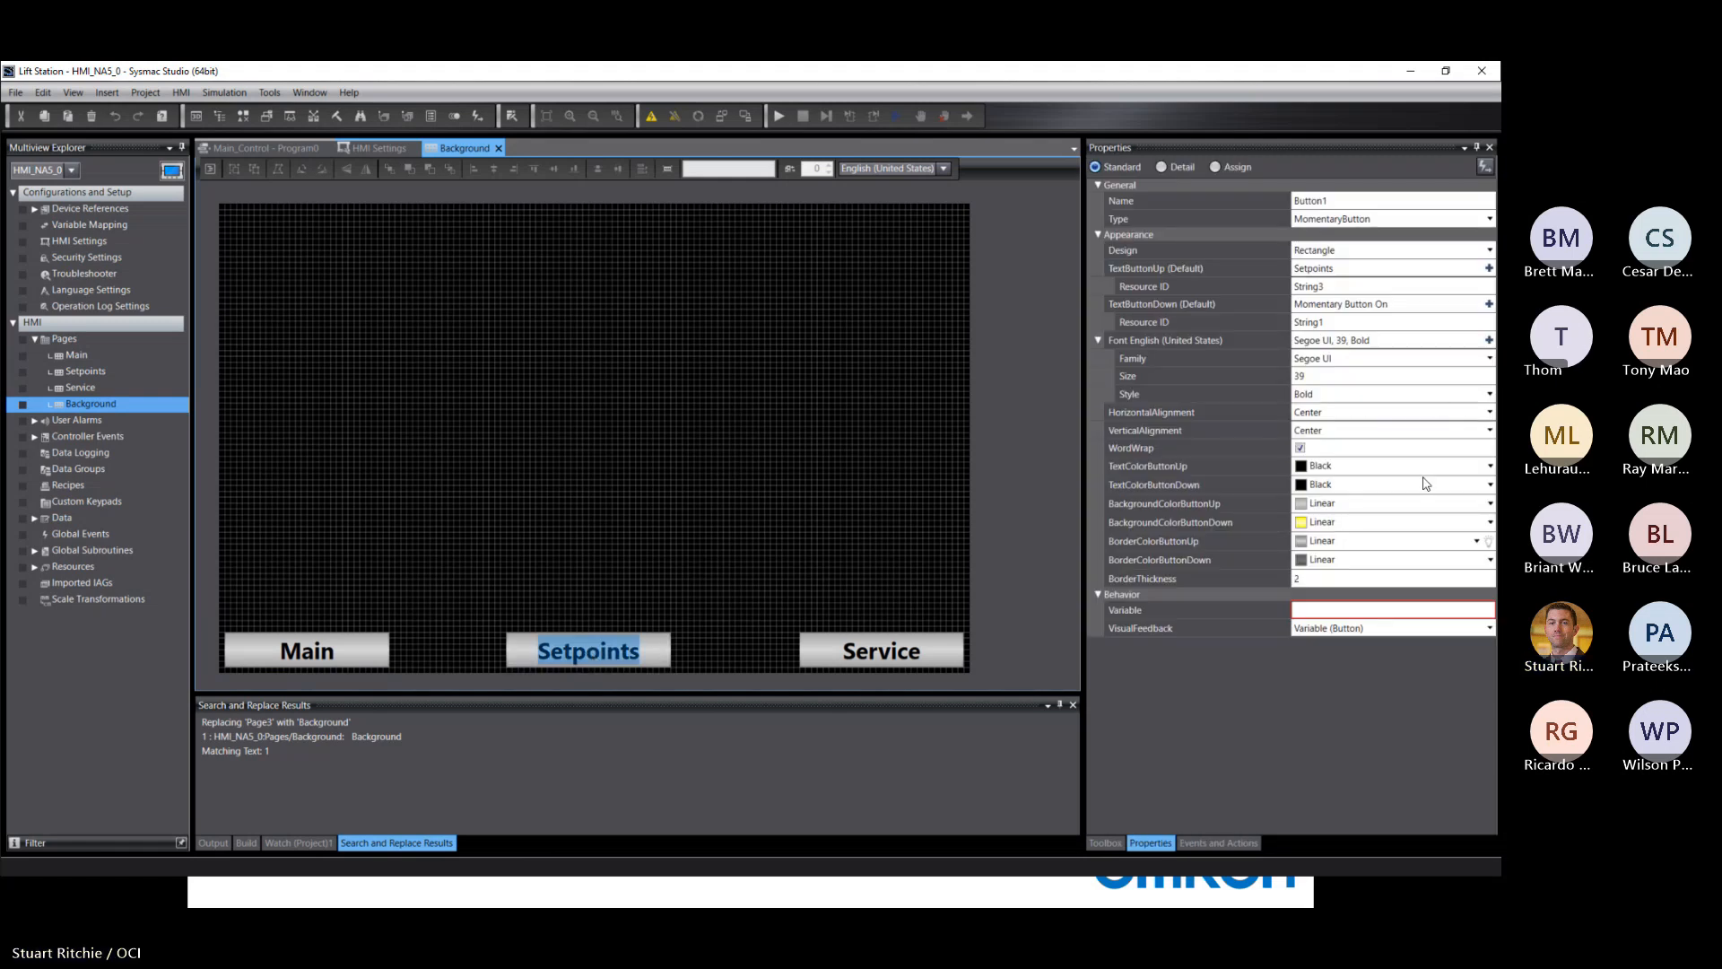
click(1221, 842)
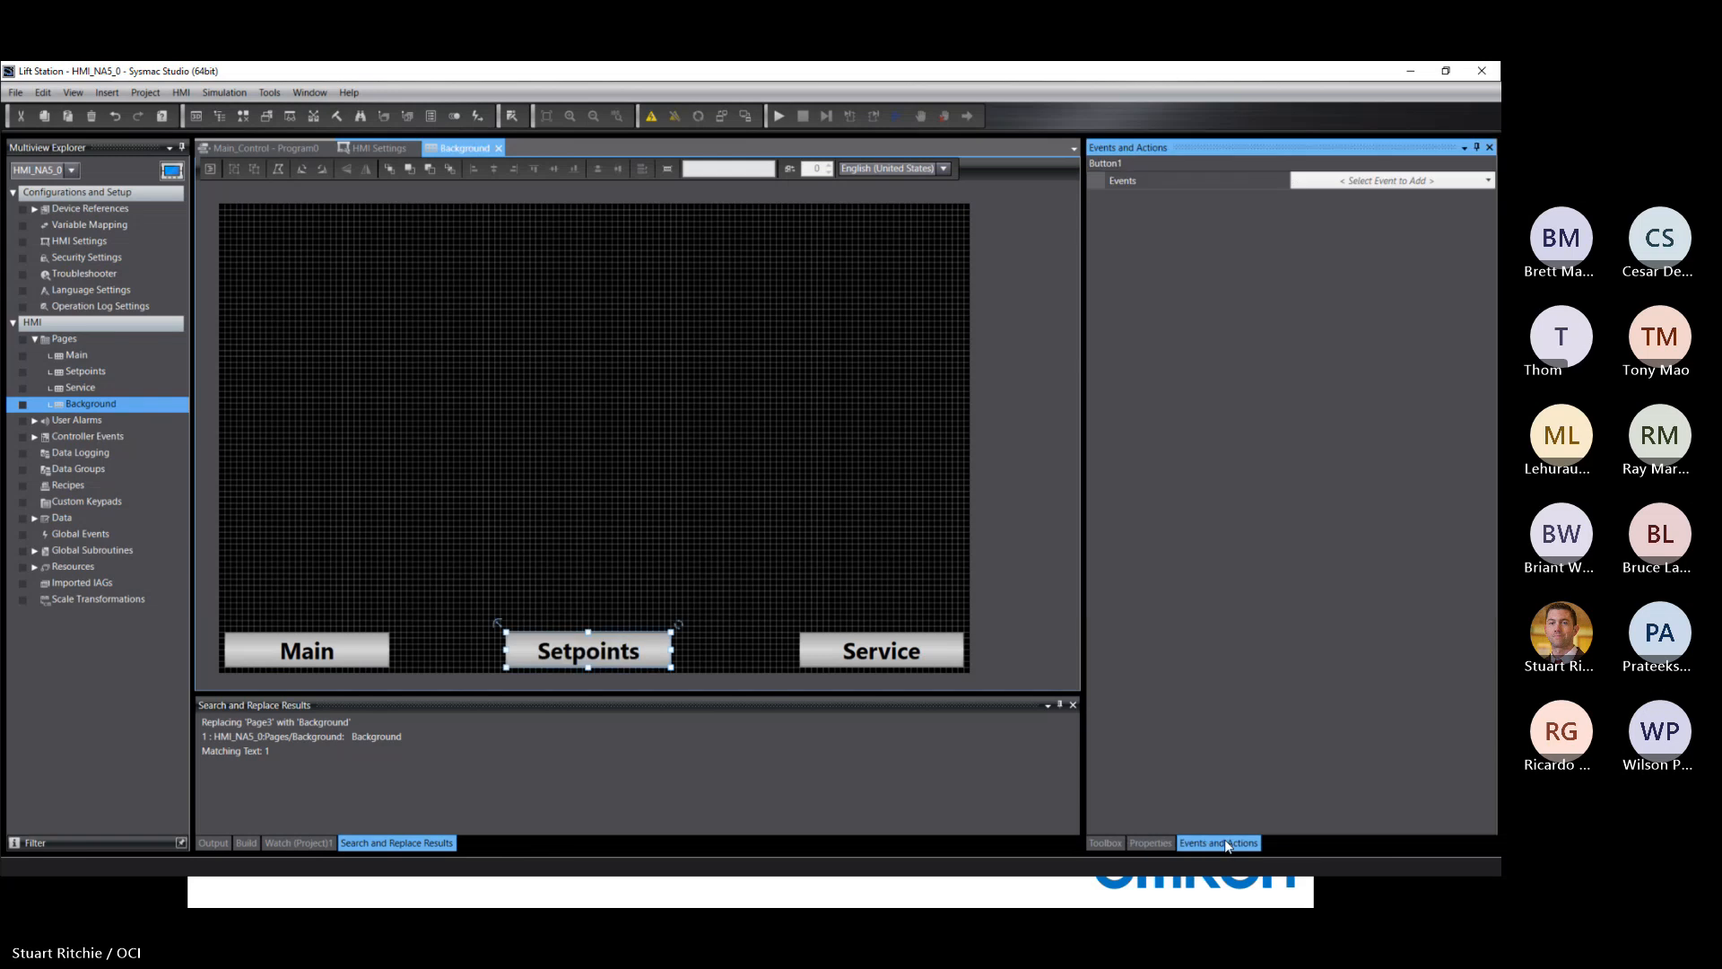
click(1353, 181)
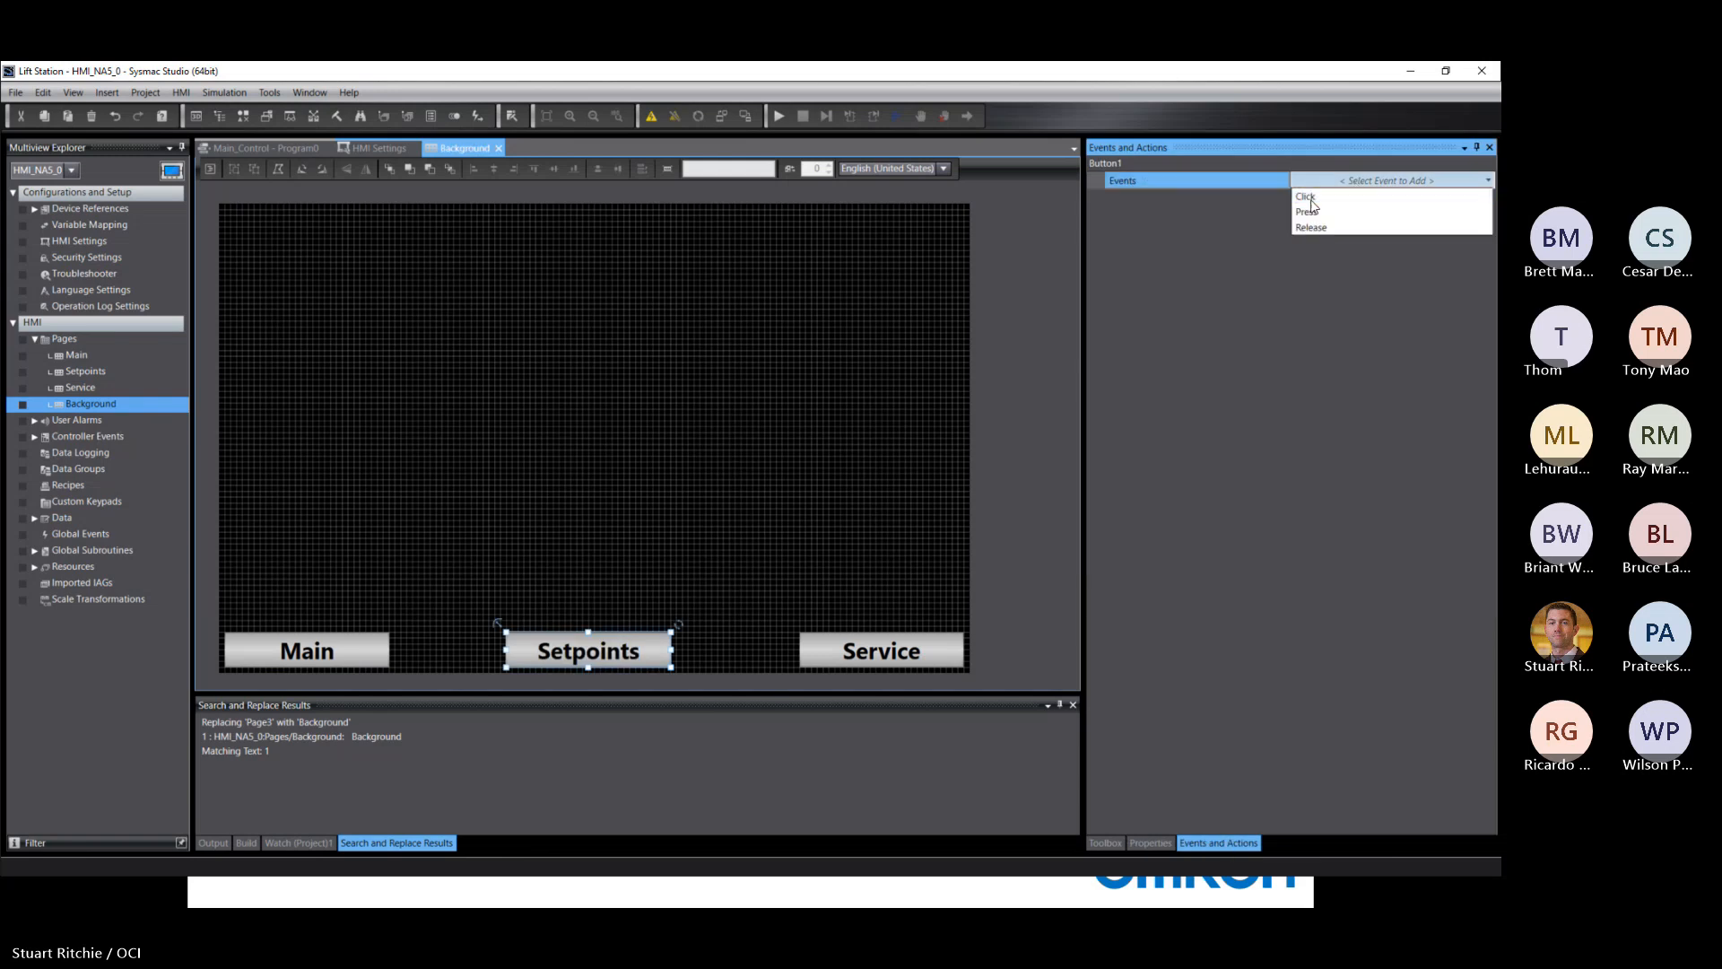
click(1309, 194)
click(1315, 219)
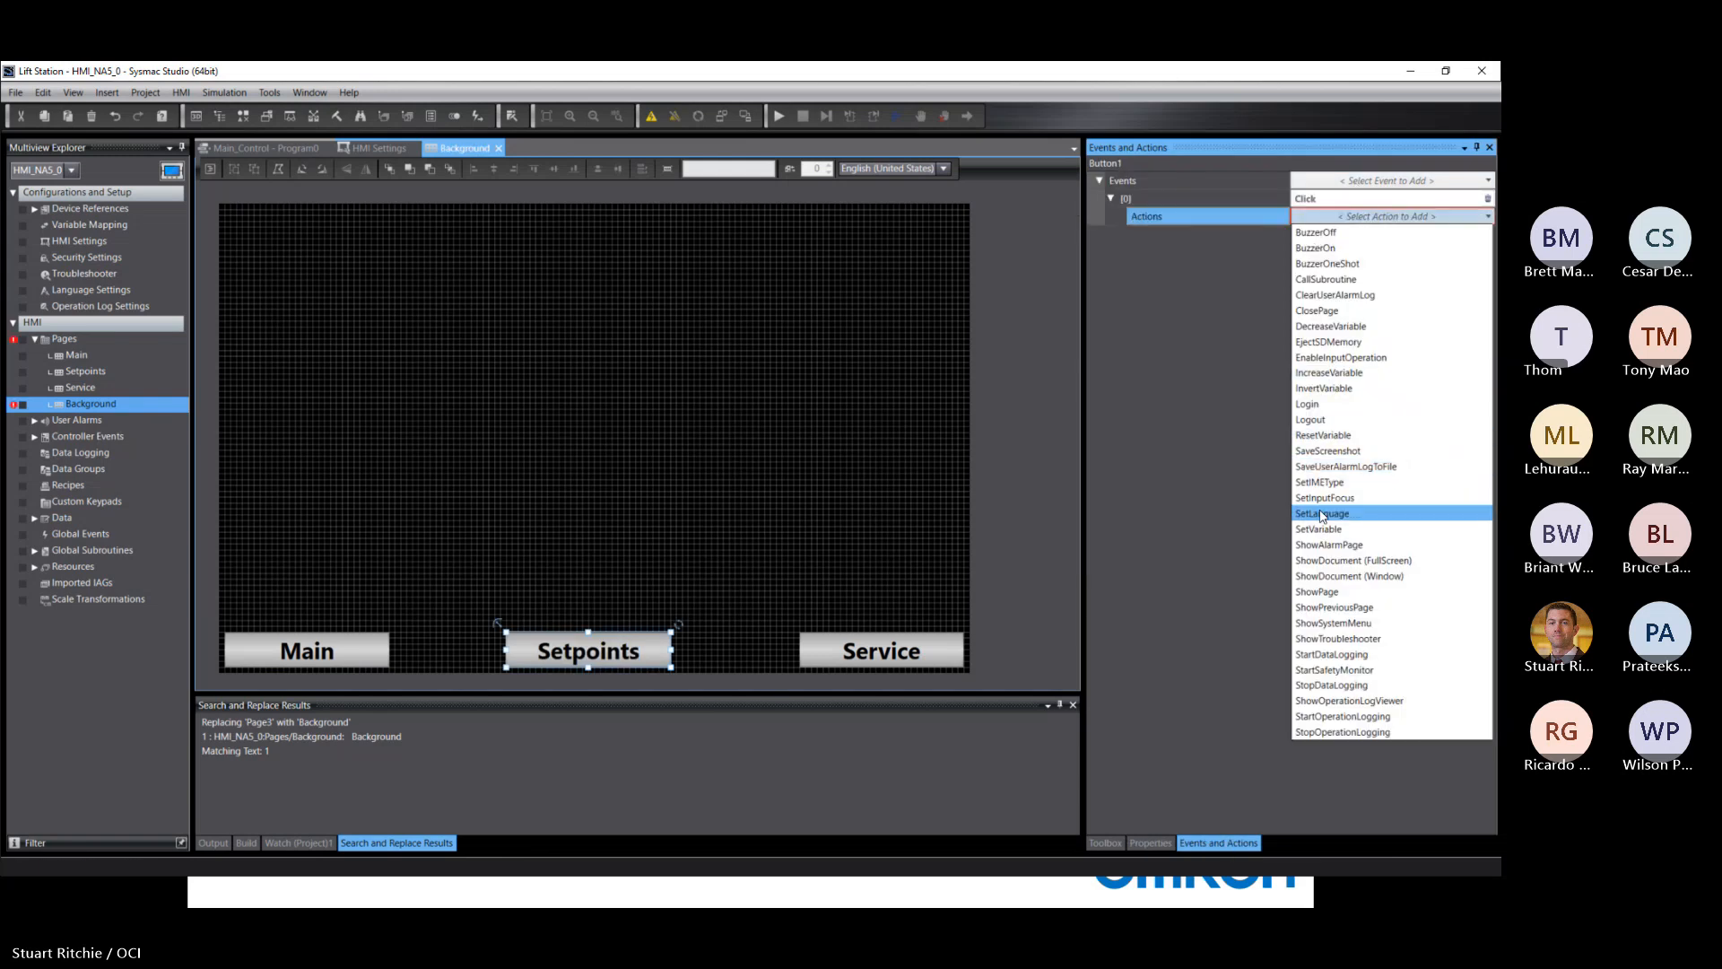
click(1323, 592)
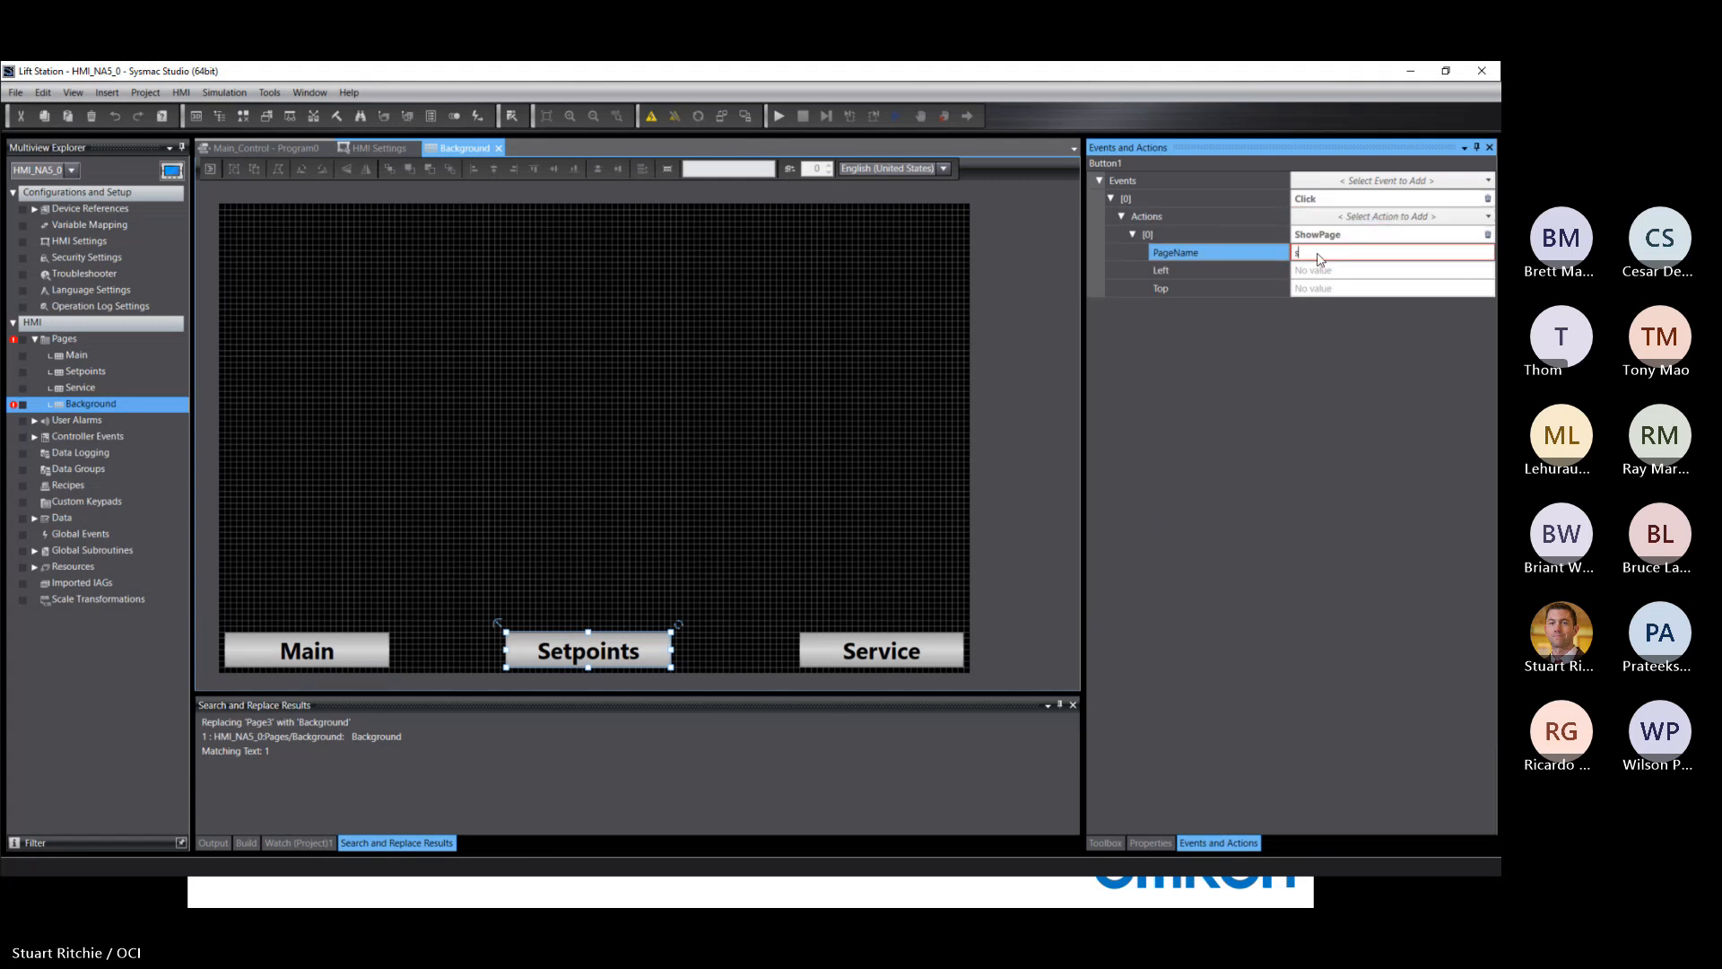
text(se)
click(1317, 284)
Step: Give the Service button a Click event with a ShowPage action whose PageName is Service
click(812, 638)
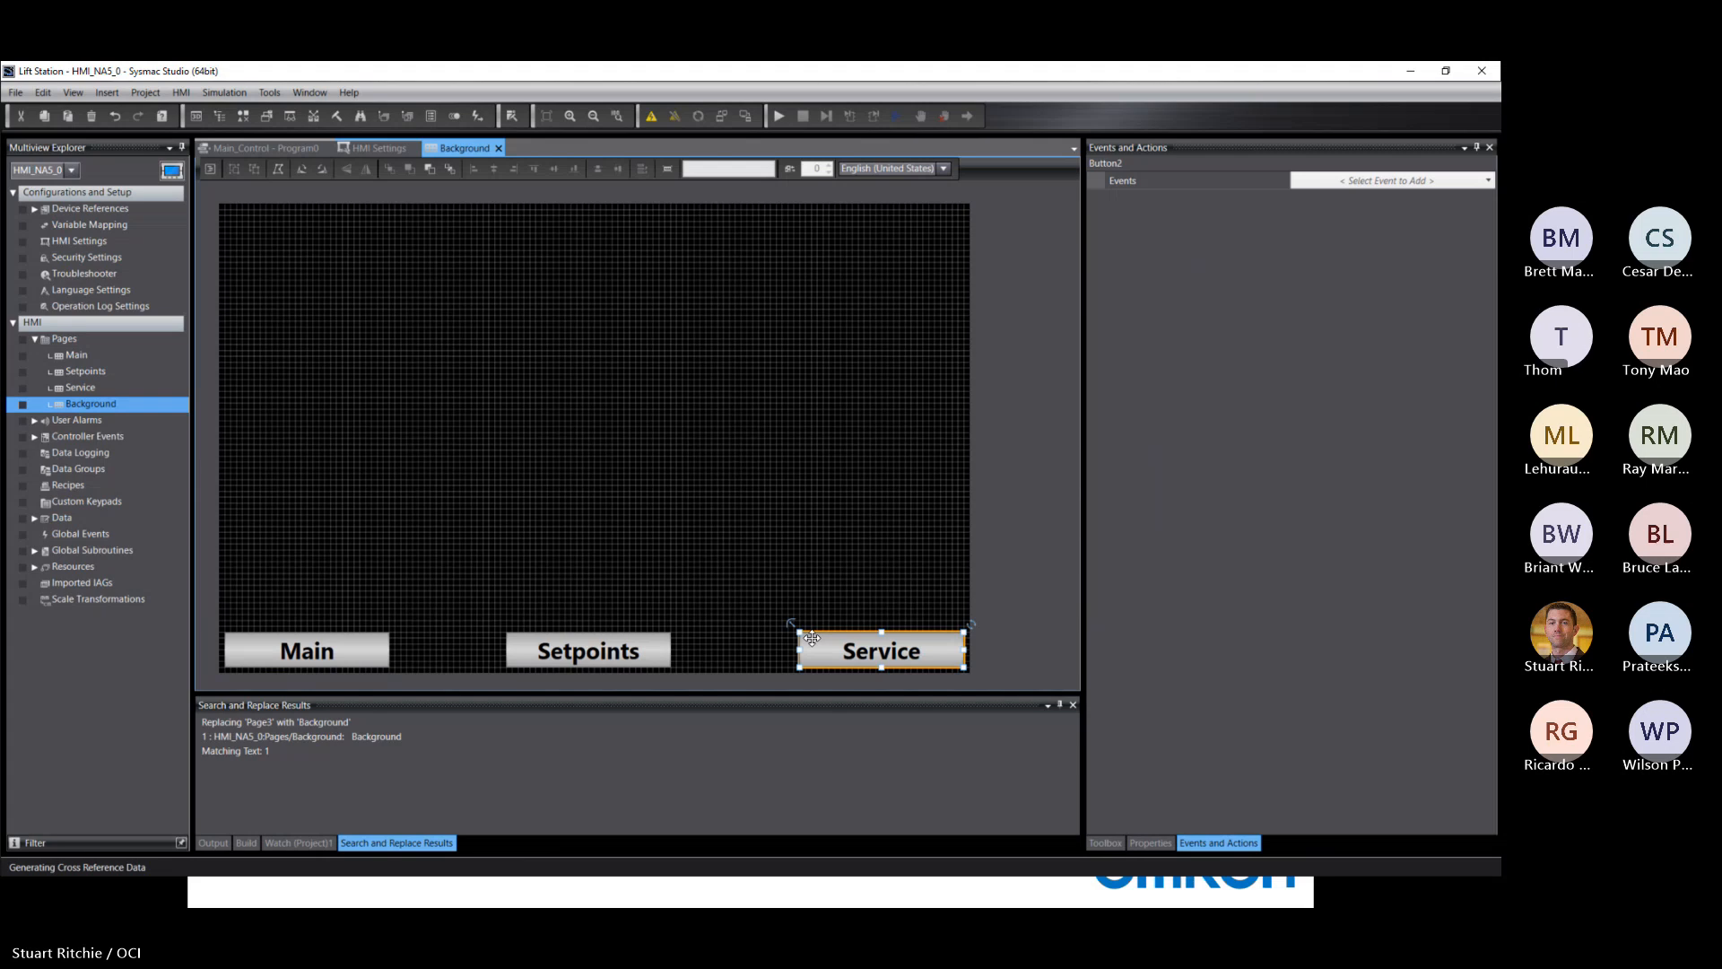
click(1318, 180)
click(1316, 198)
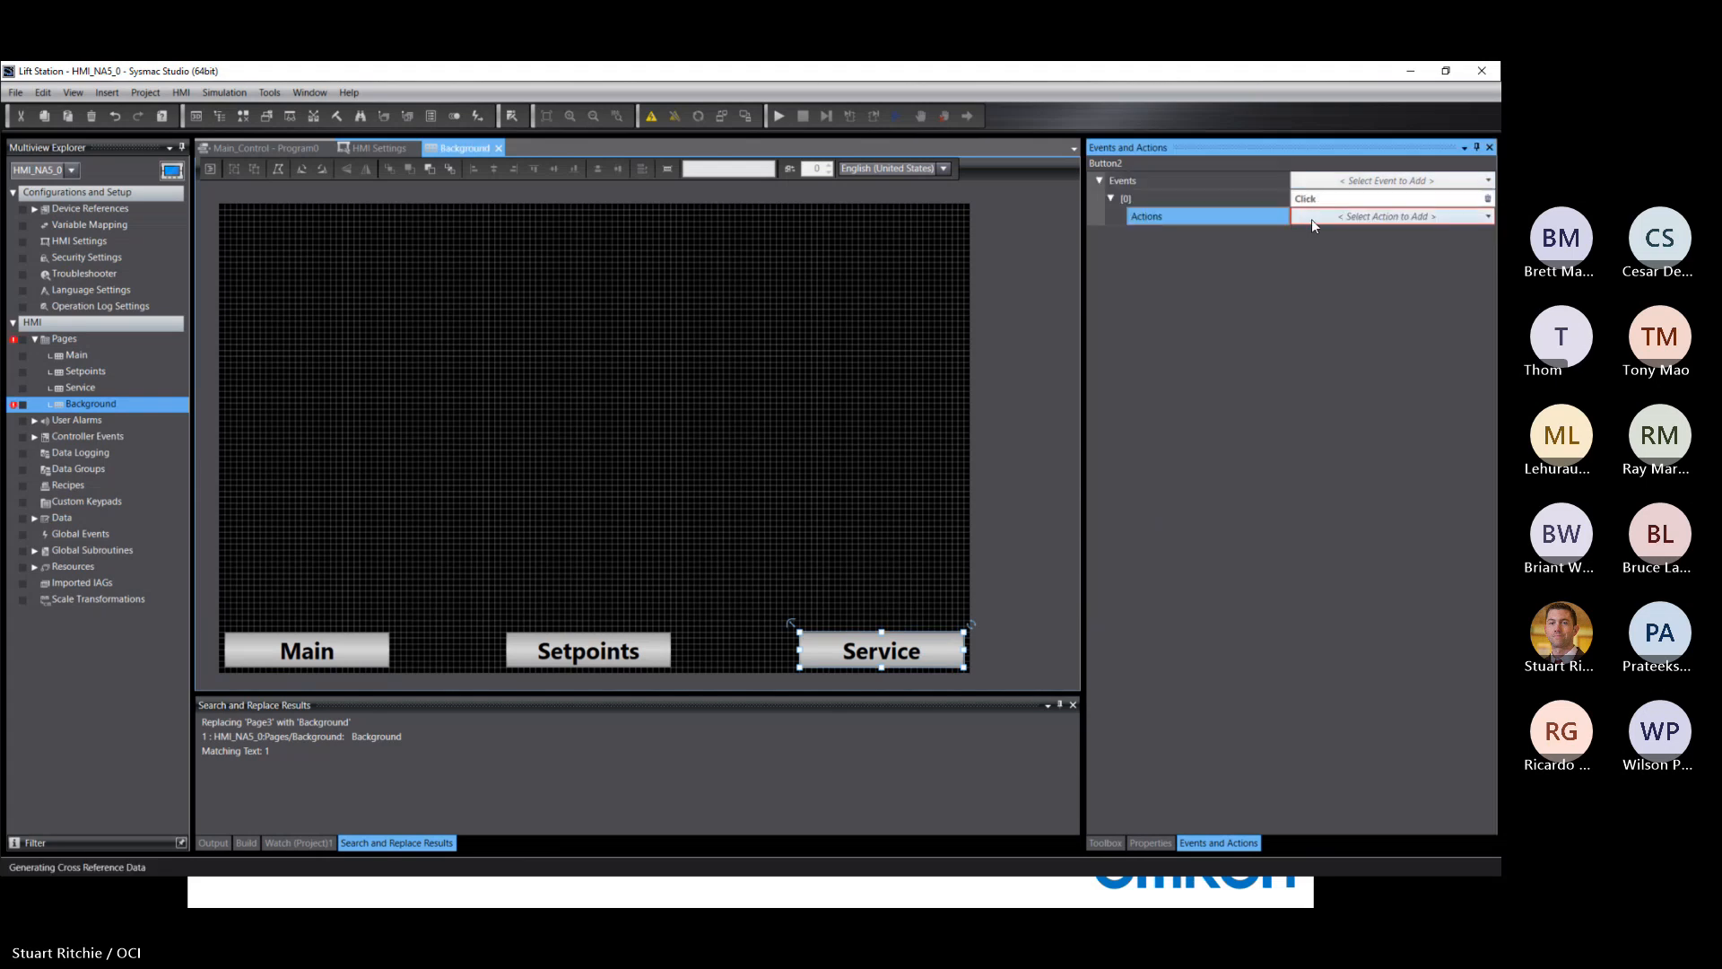
click(1314, 218)
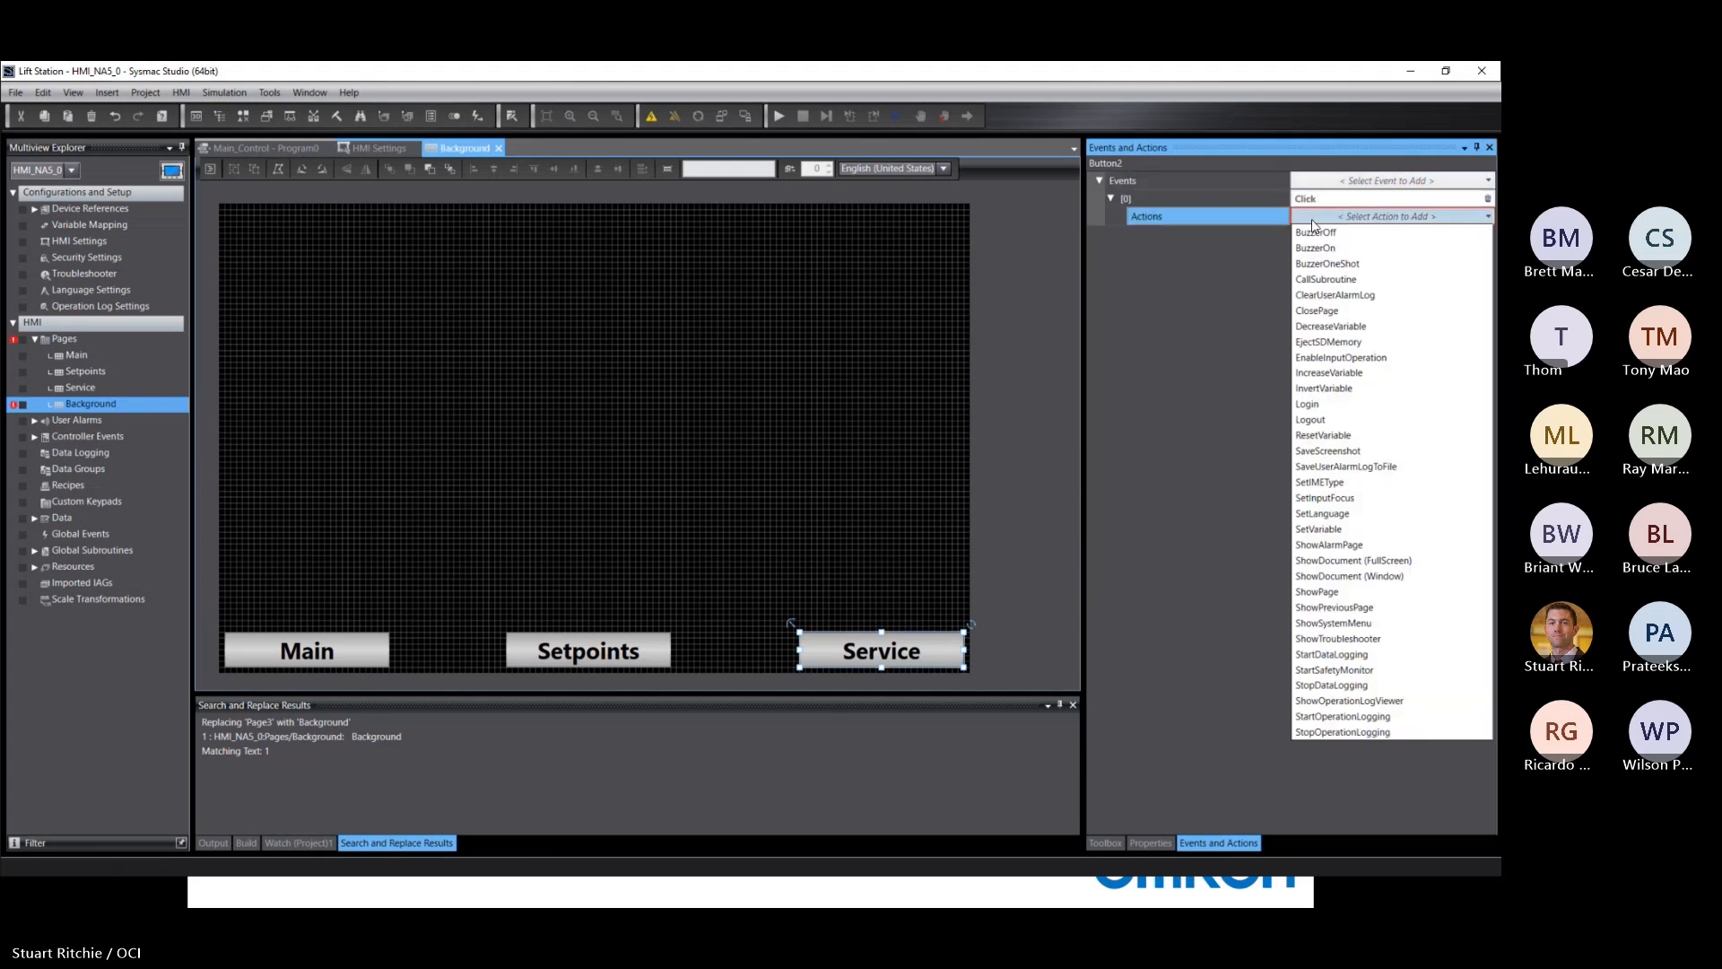
click(1318, 591)
text(ser)
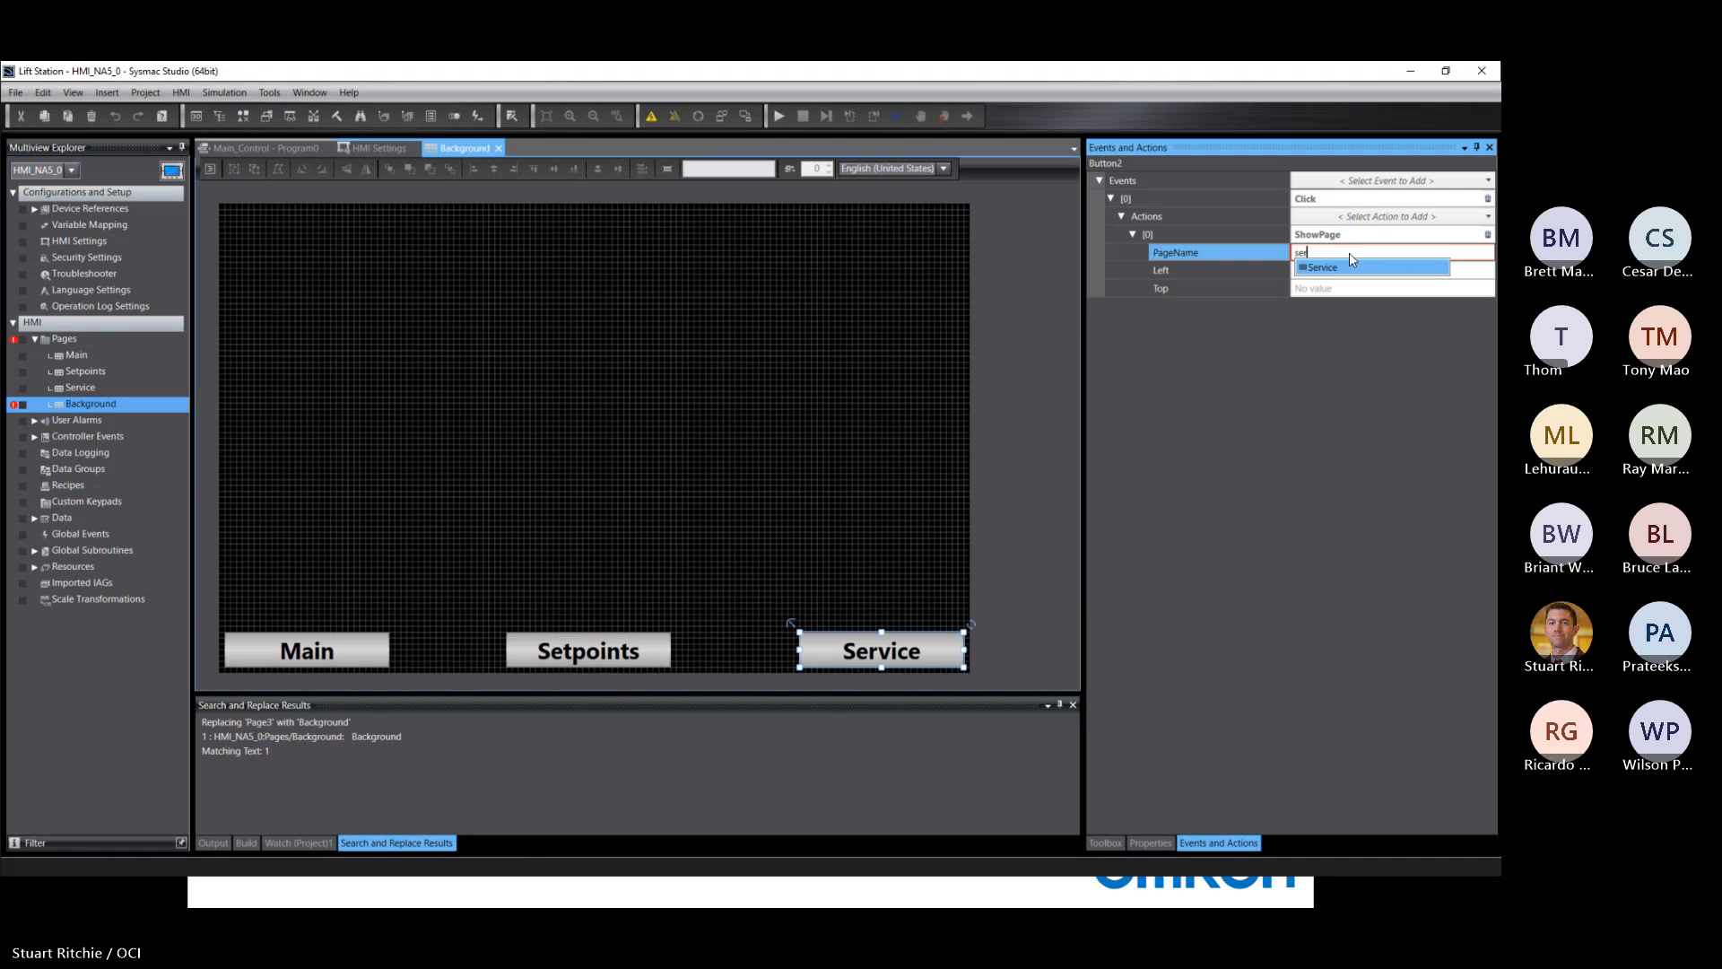
click(1340, 267)
click(944, 294)
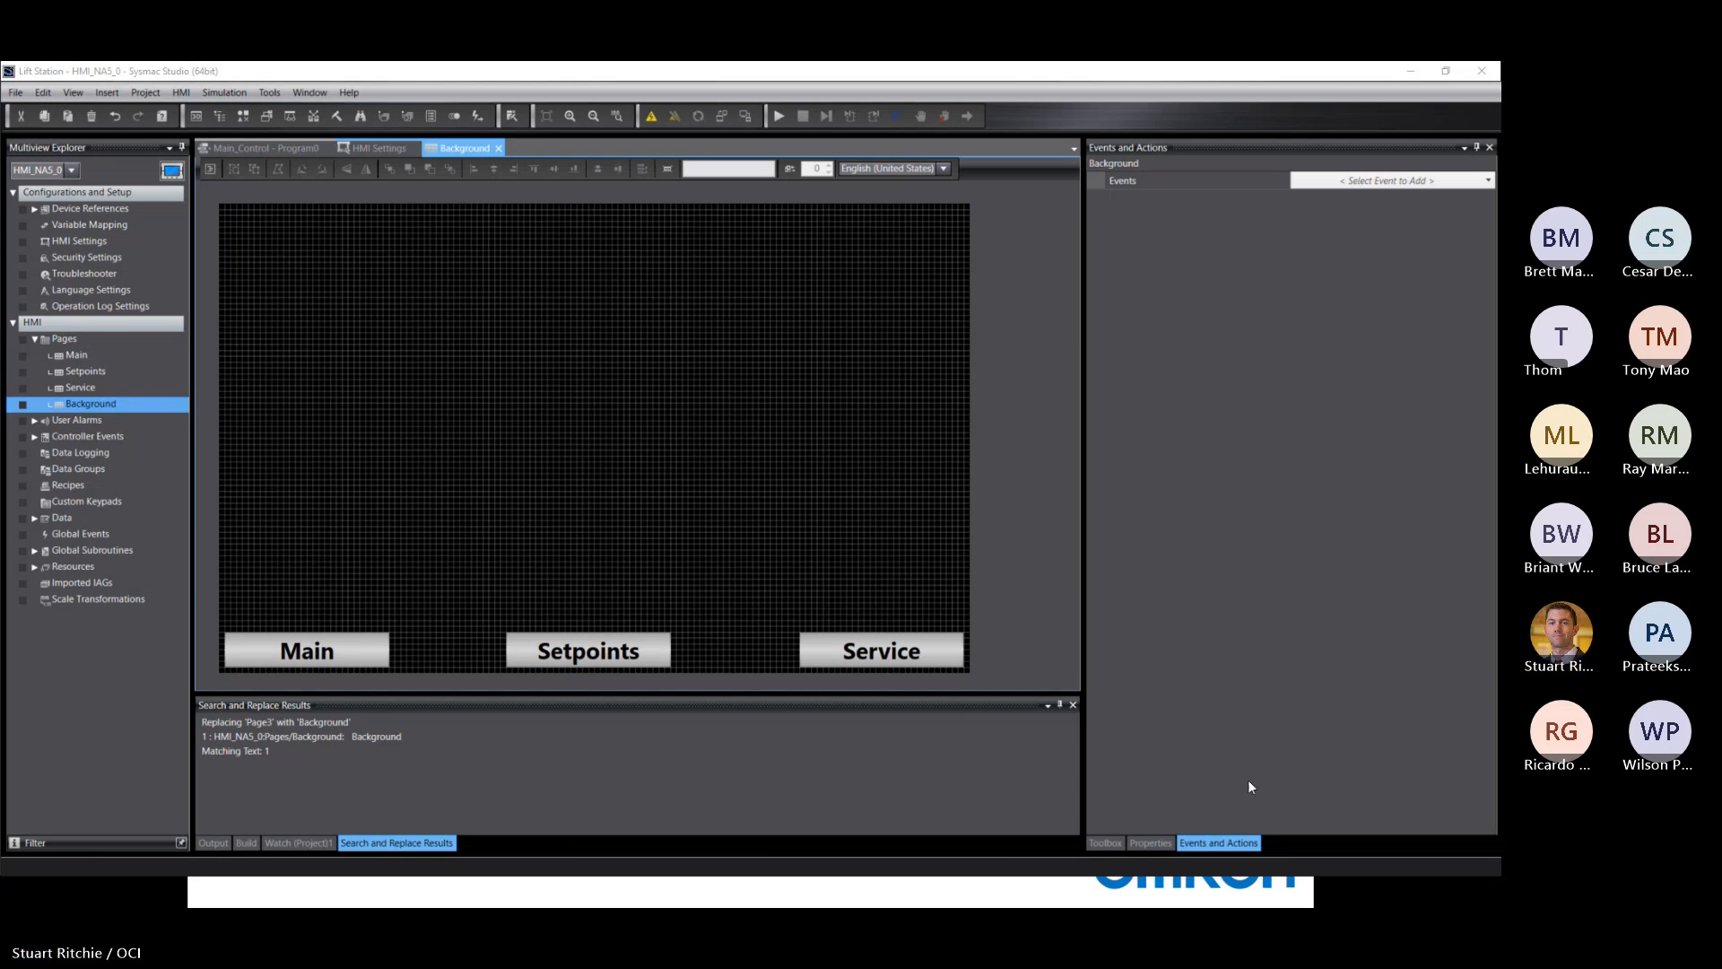
Step: Draw a rectangle over the button row and resize it to a band spanning the full width of the Background page's lower edge
click(1096, 843)
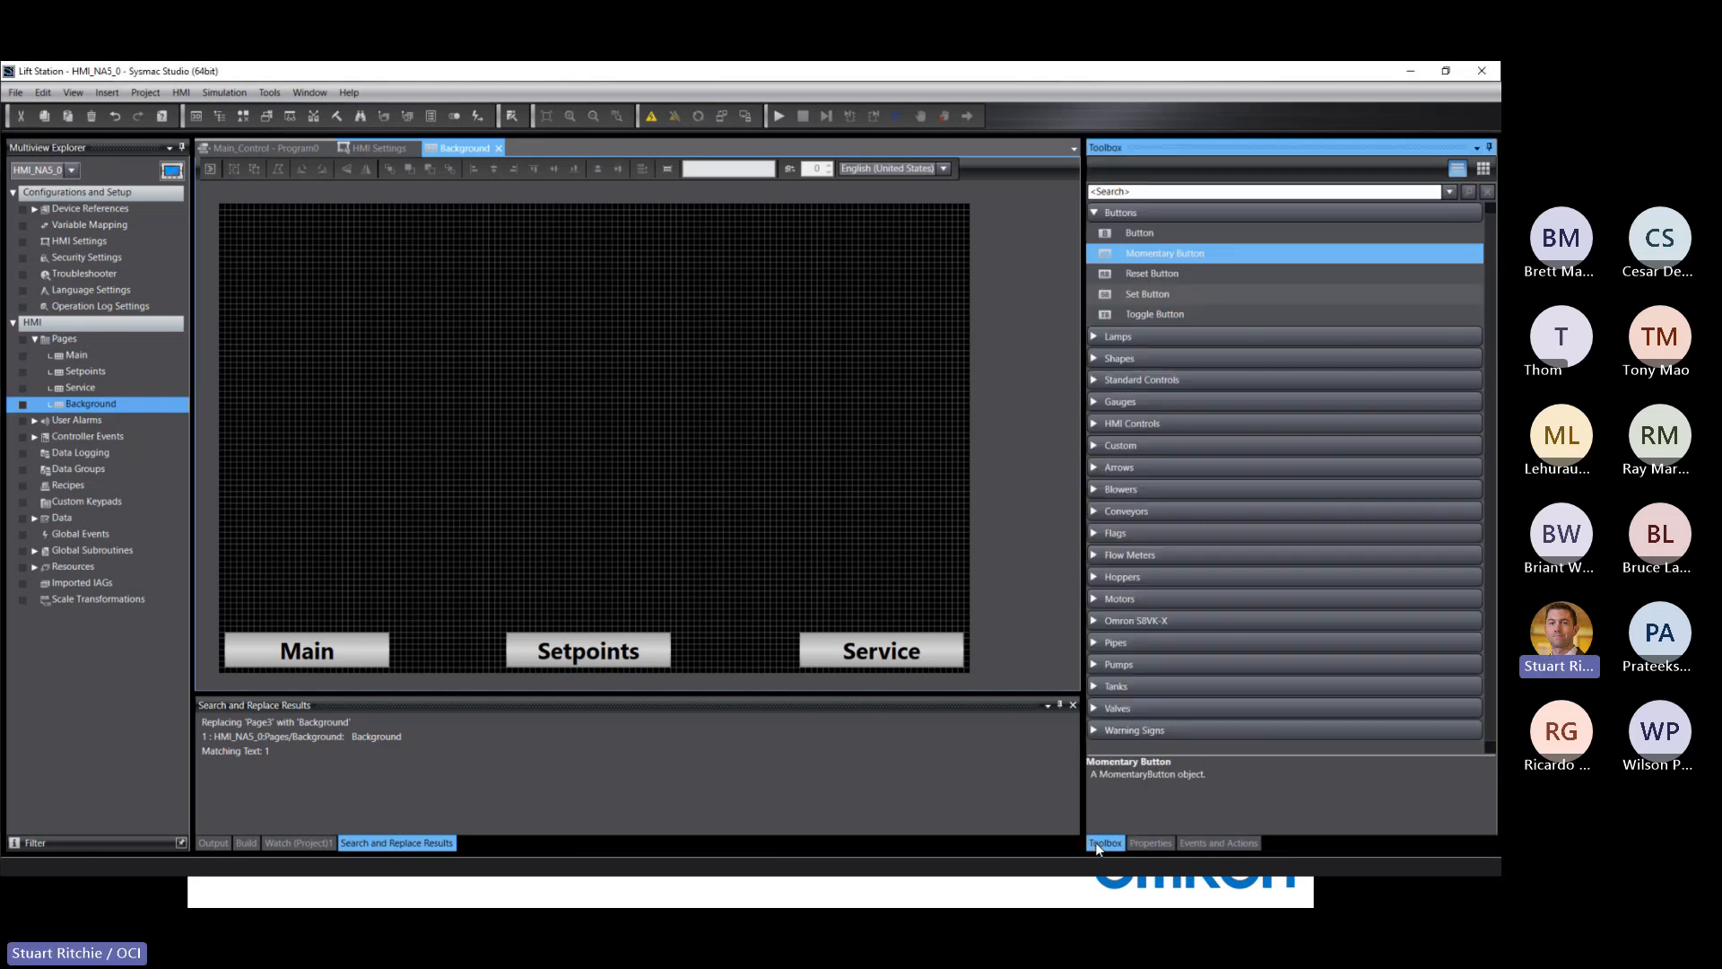
click(1094, 356)
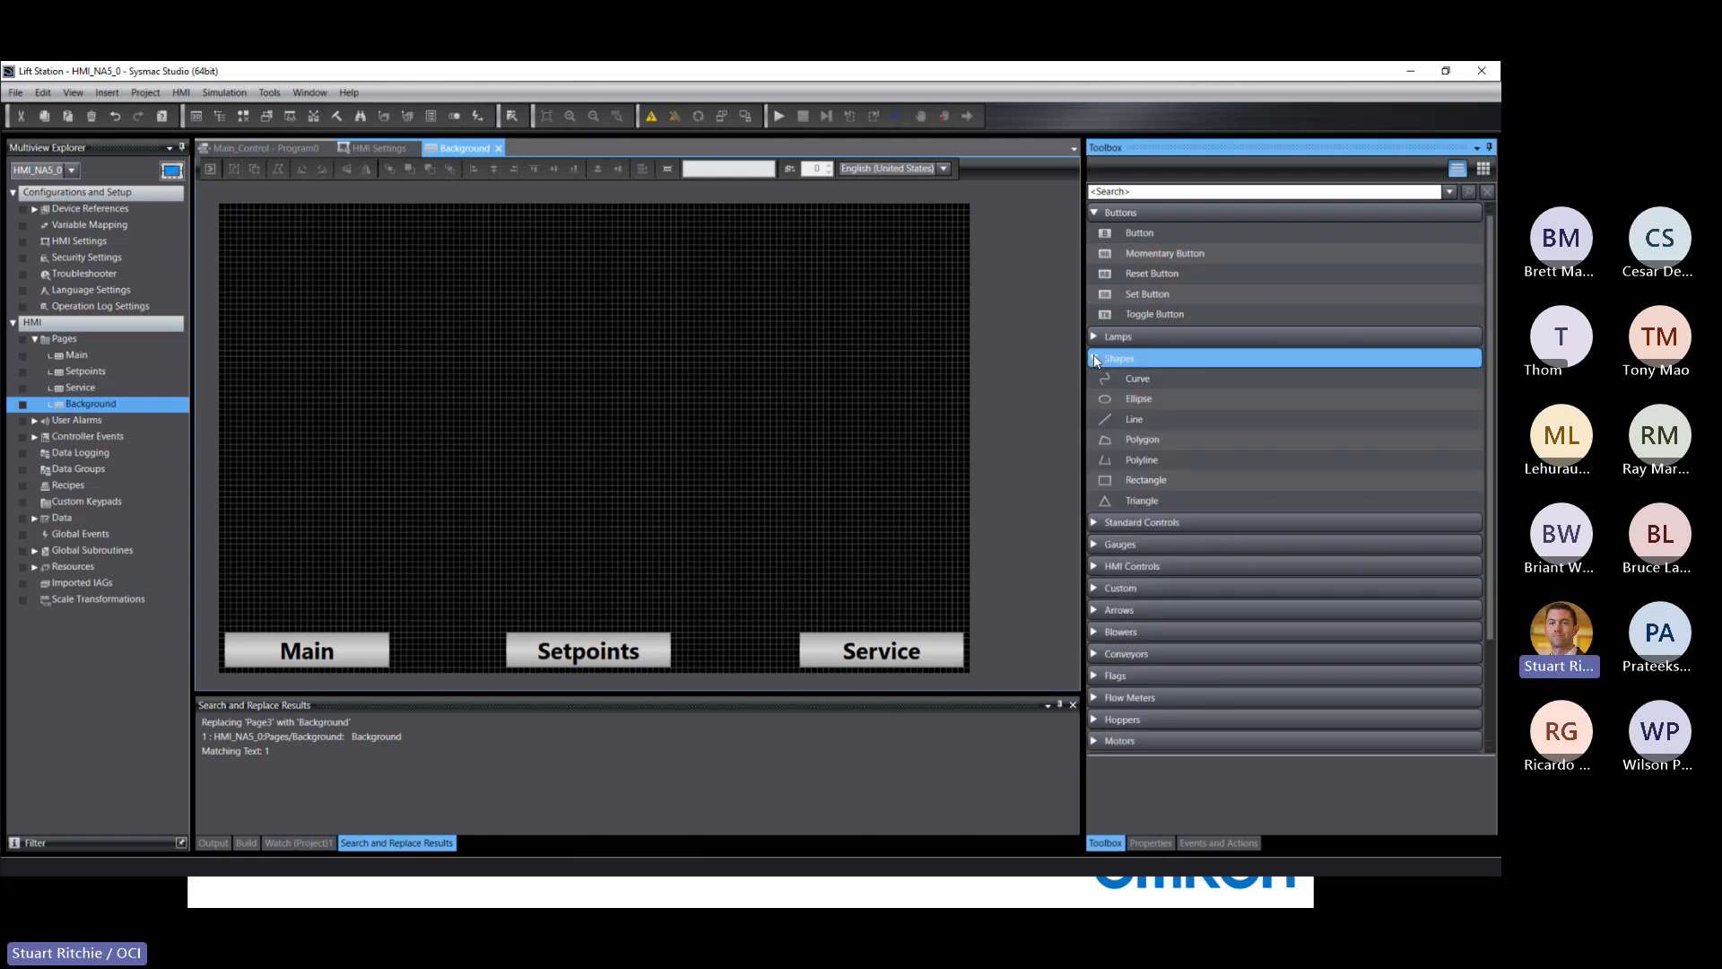
click(1123, 481)
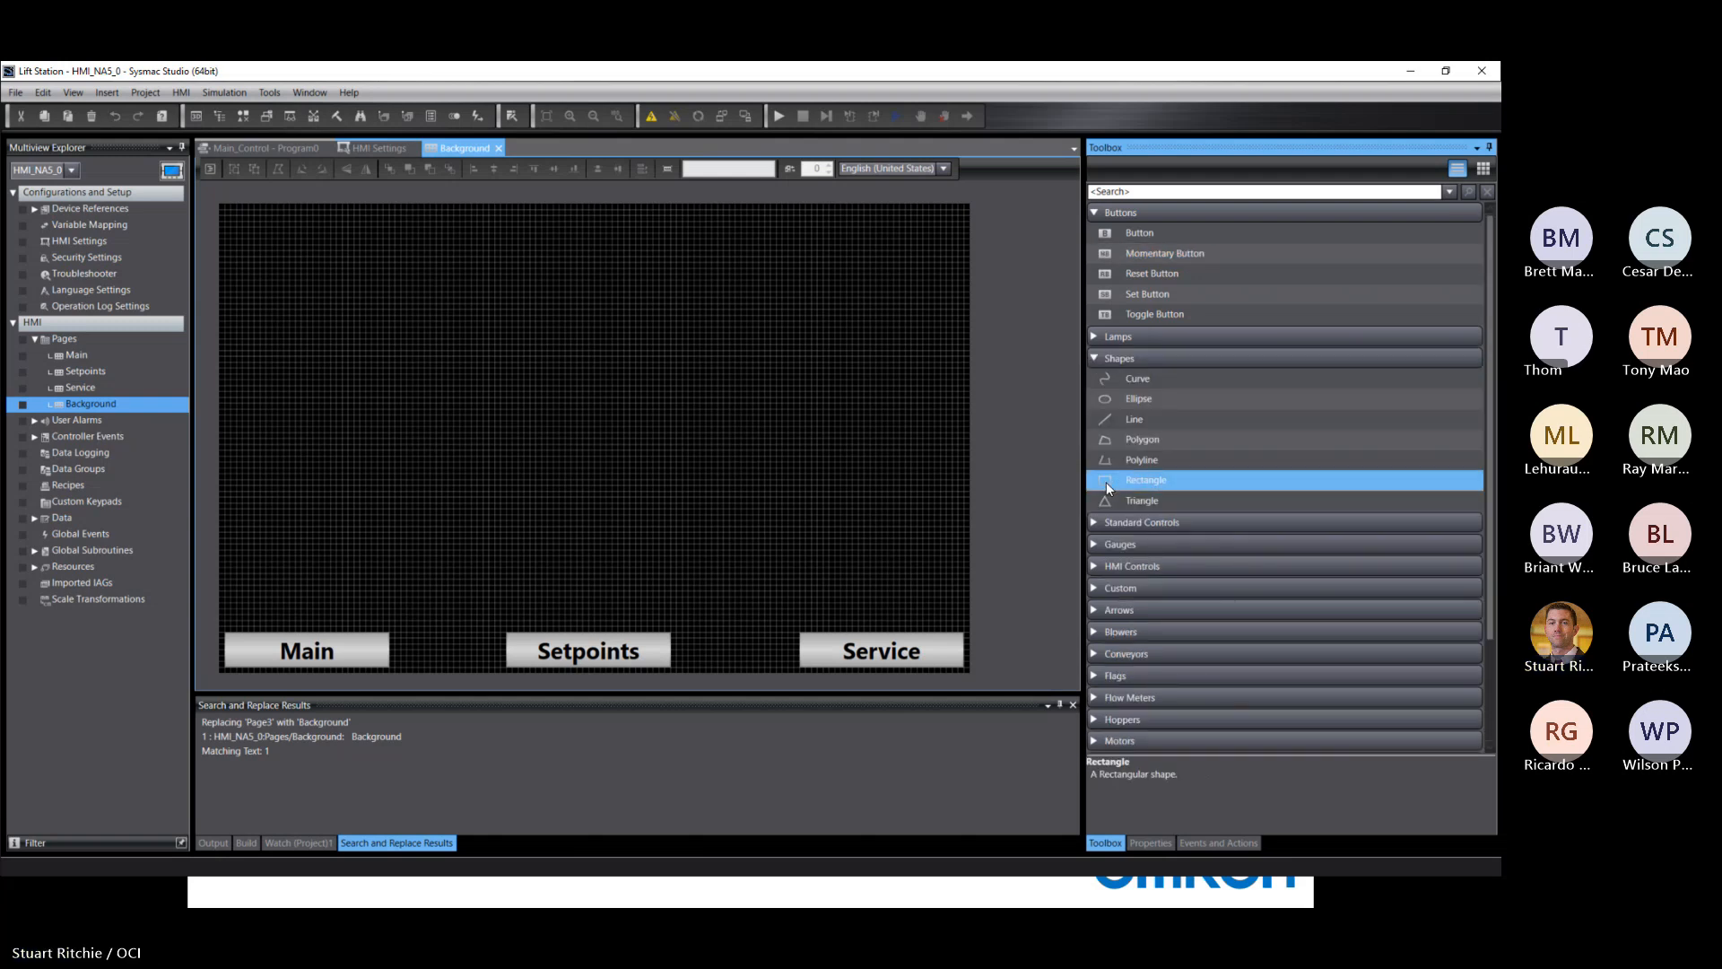
drag(1105, 482, 958, 659)
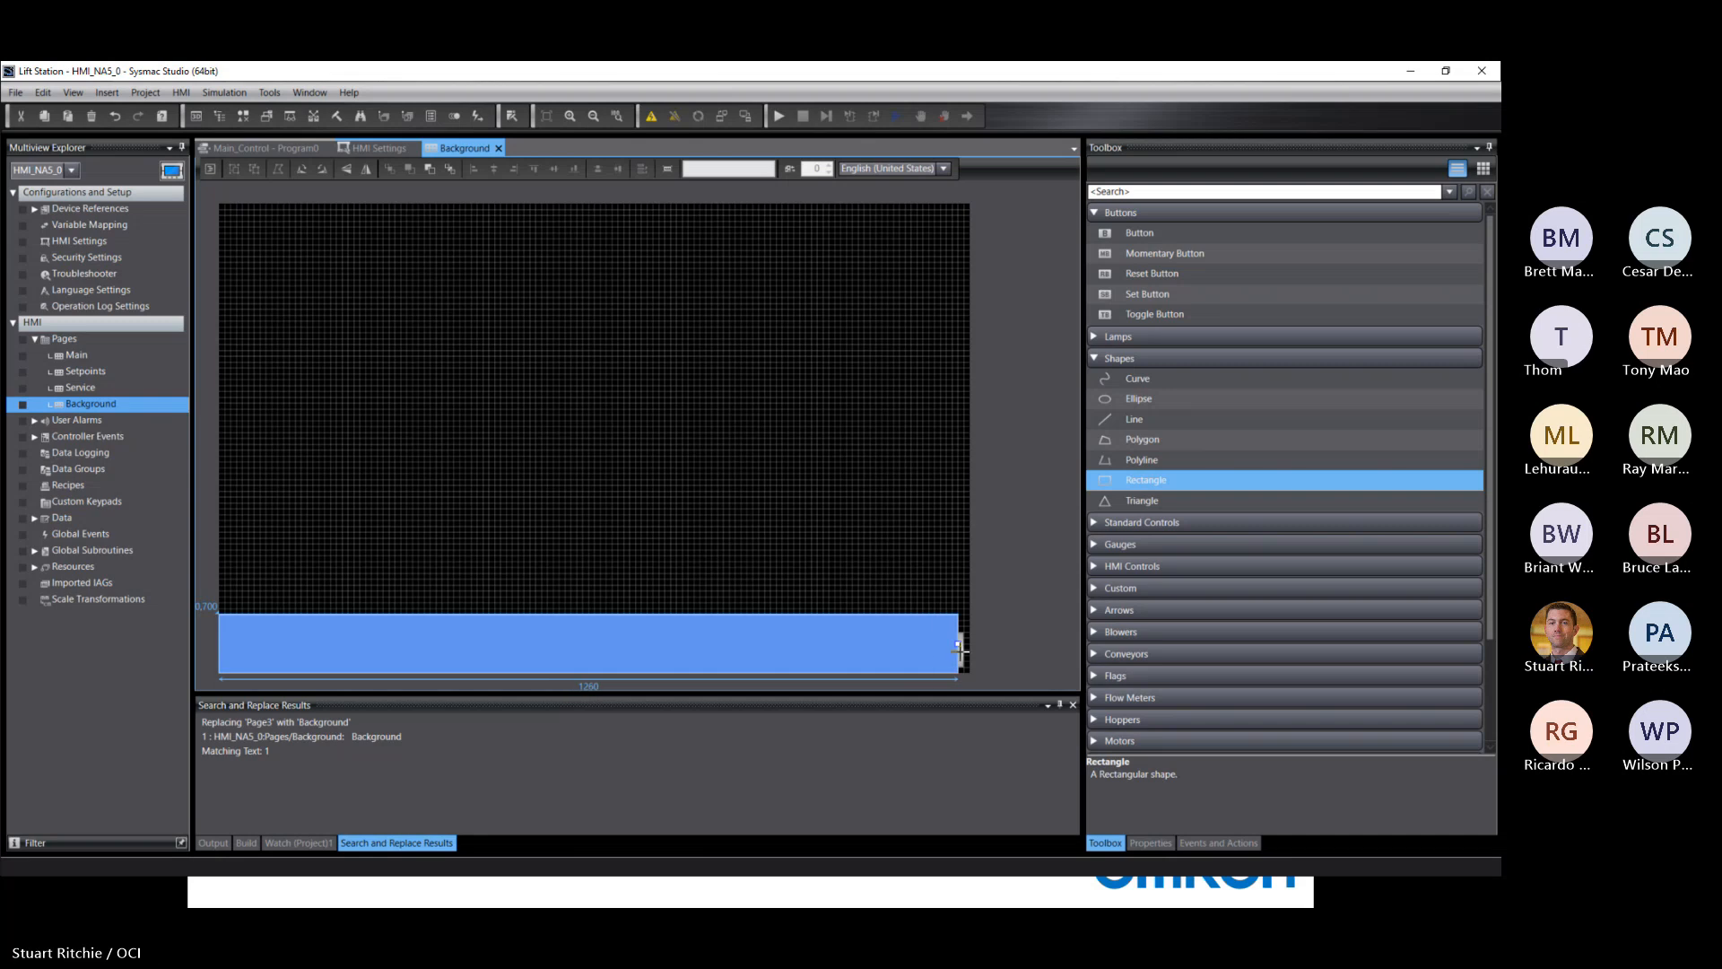
drag(588, 614, 589, 625)
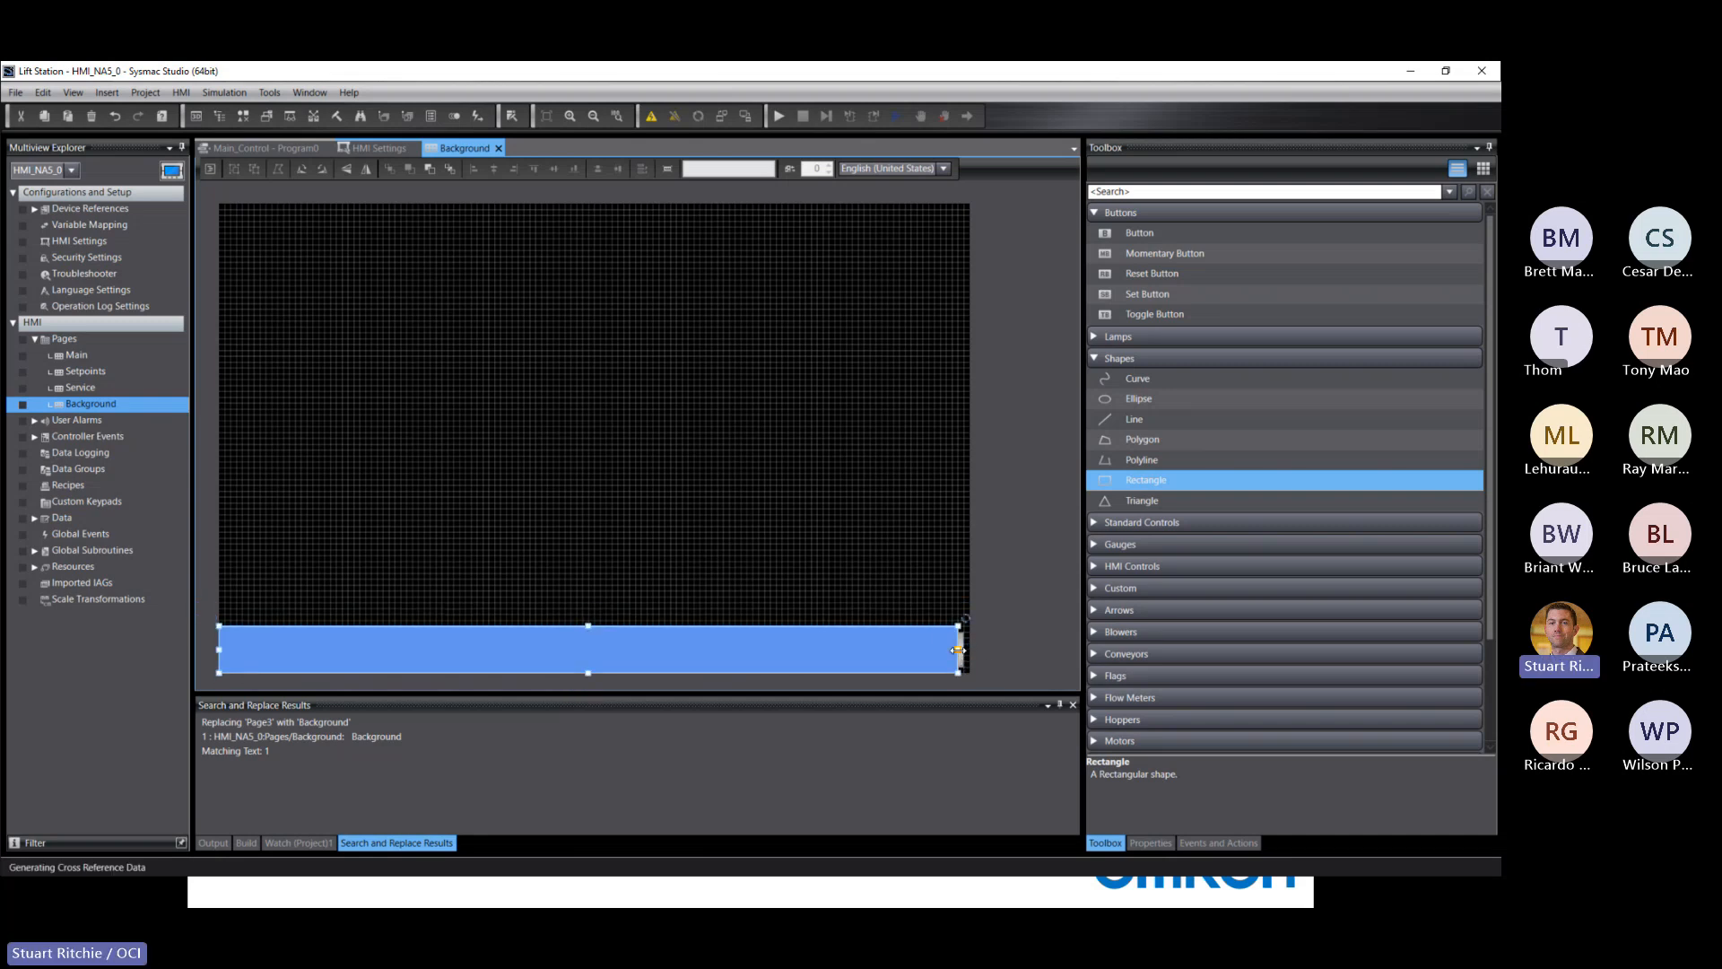
drag(959, 648, 971, 648)
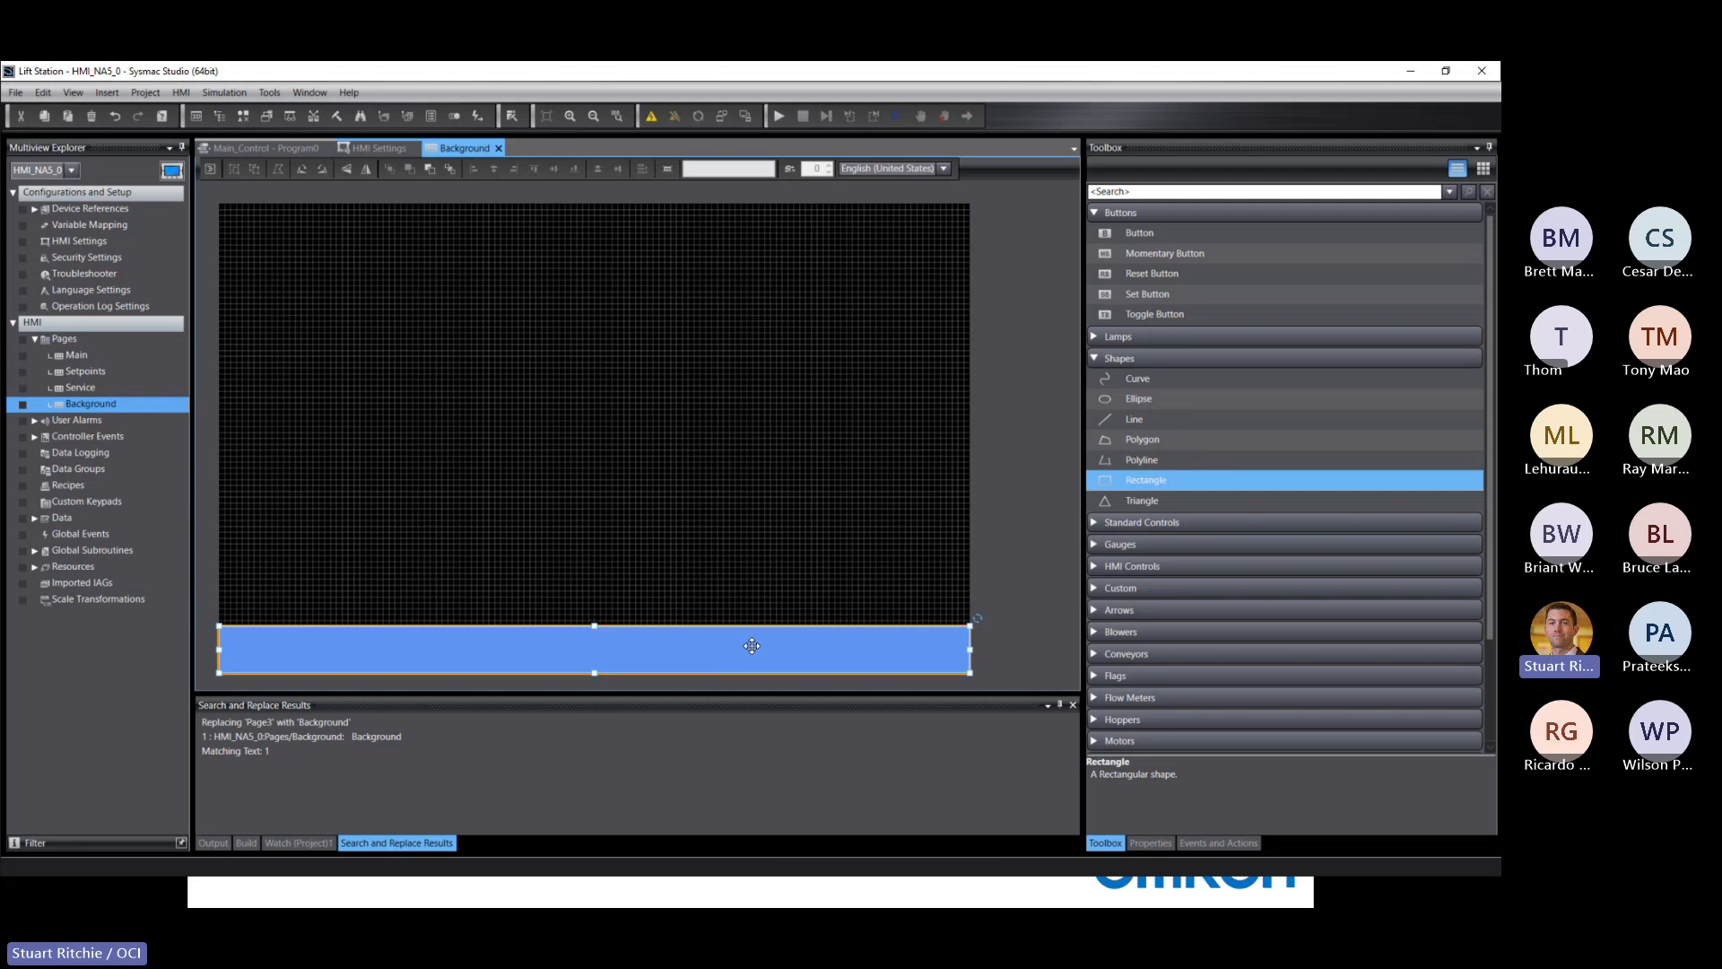
Step: Send the blue rectangle to the back, behind the Main, Setpoints and Service buttons
right_click(752, 647)
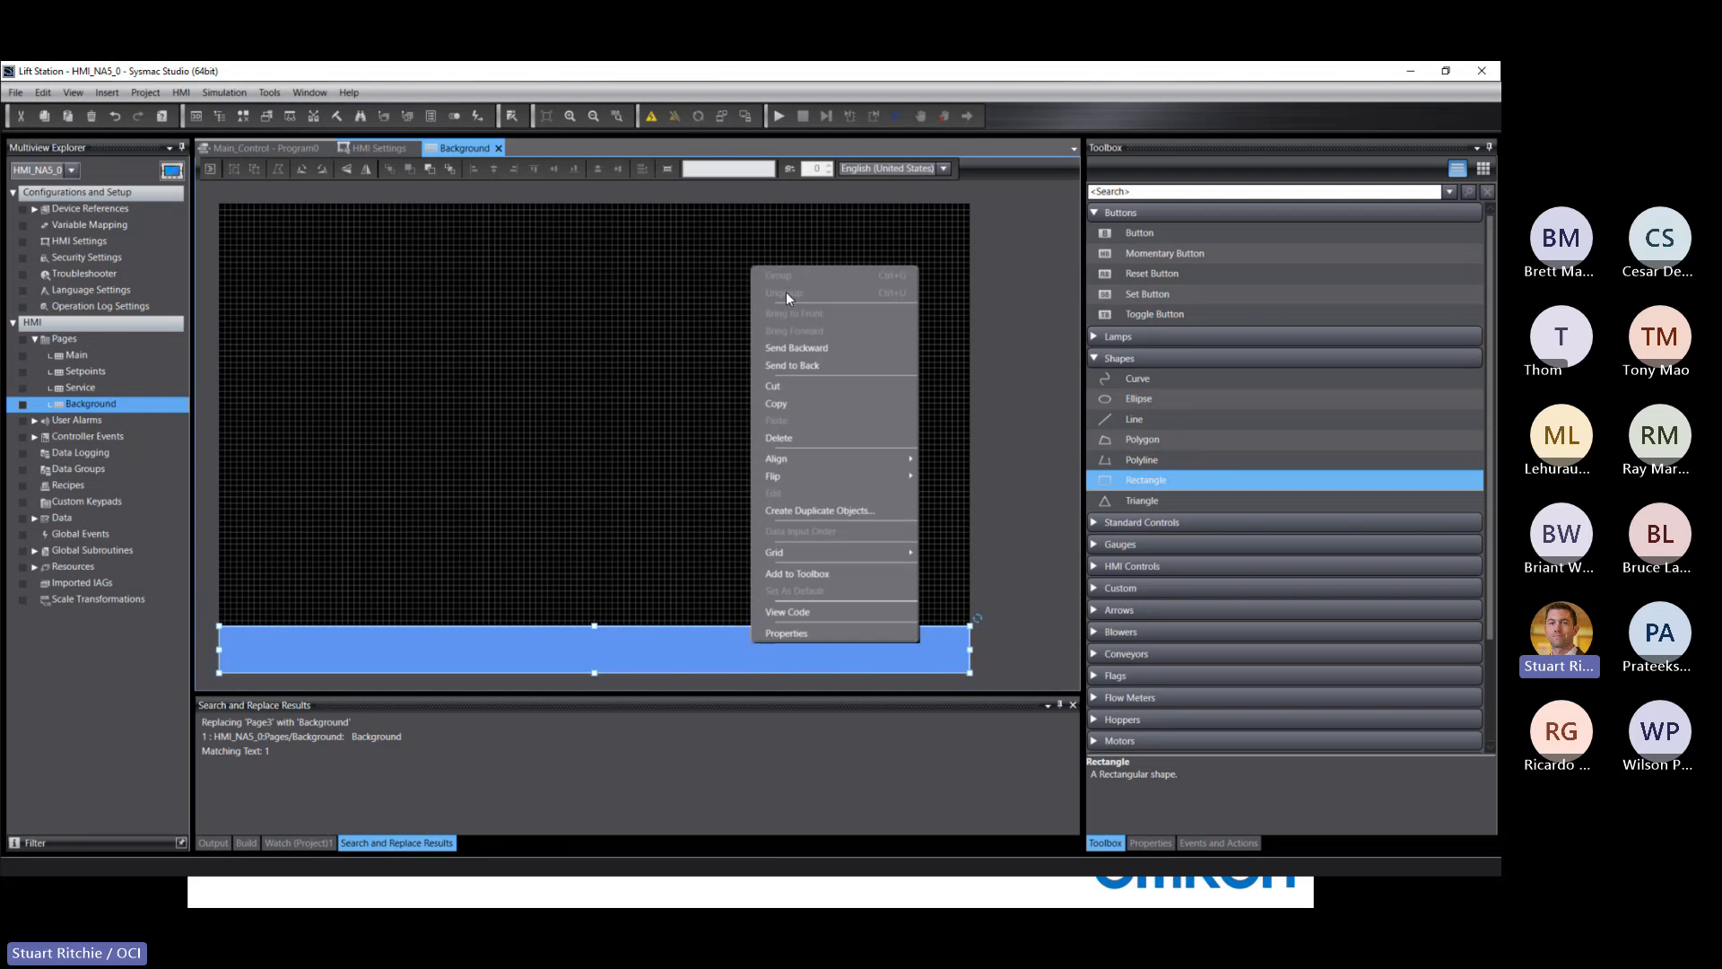
click(794, 364)
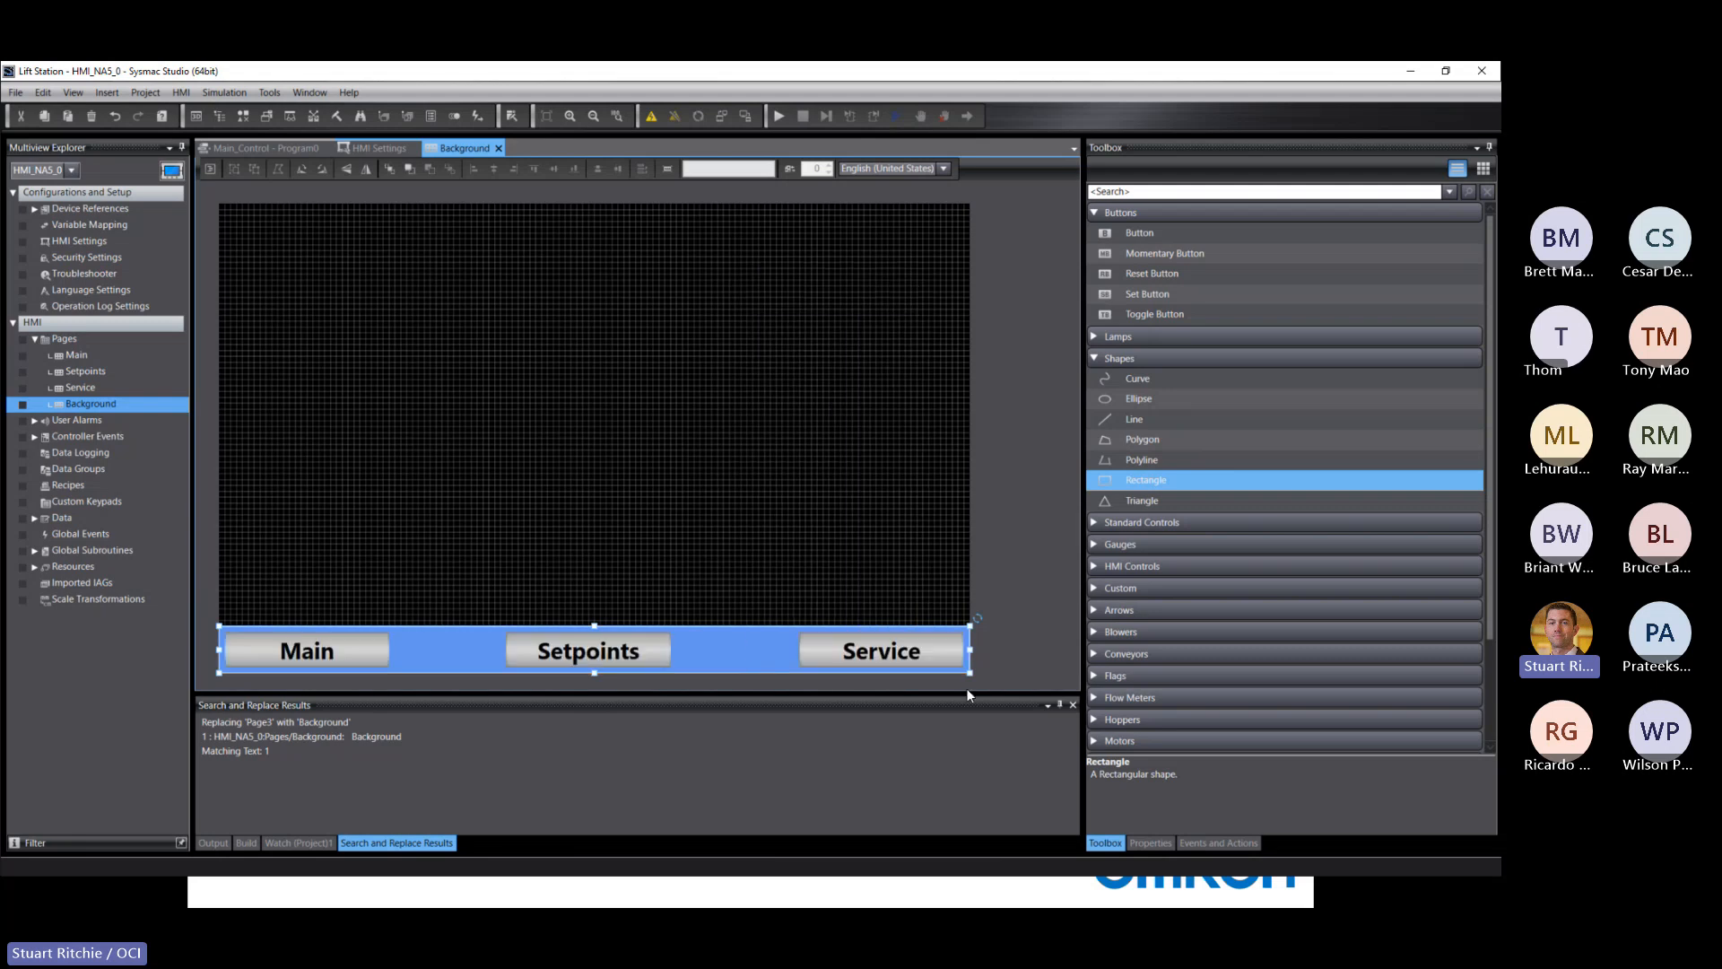
click(639, 486)
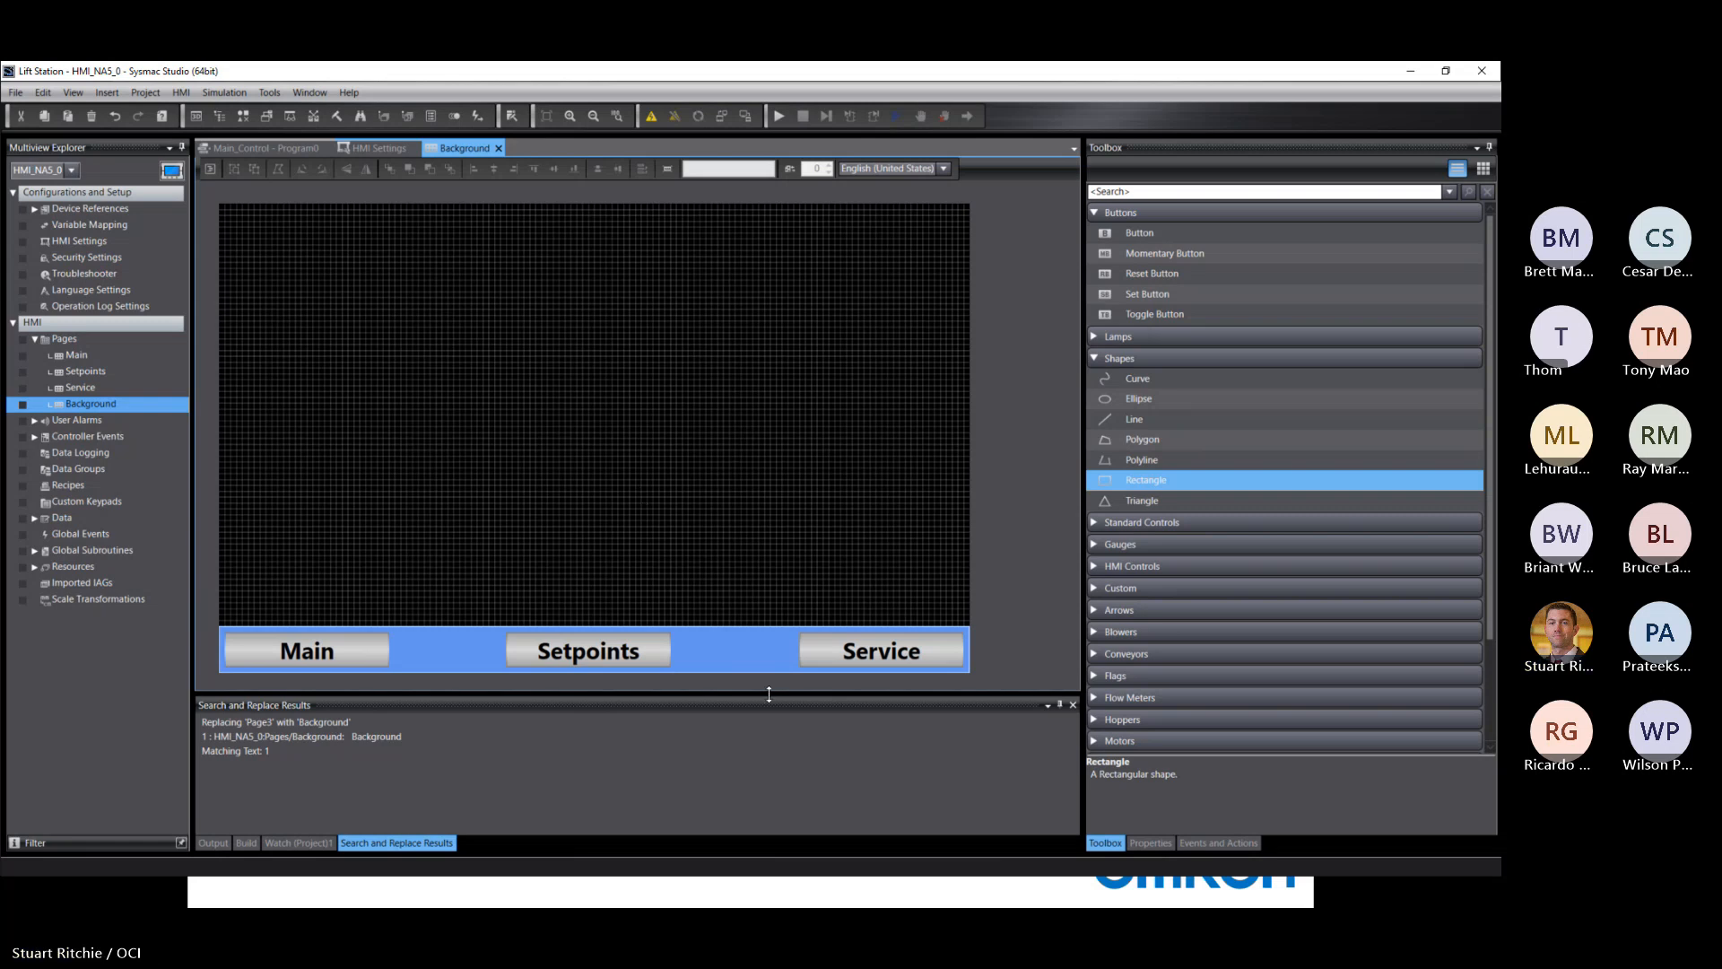
click(739, 642)
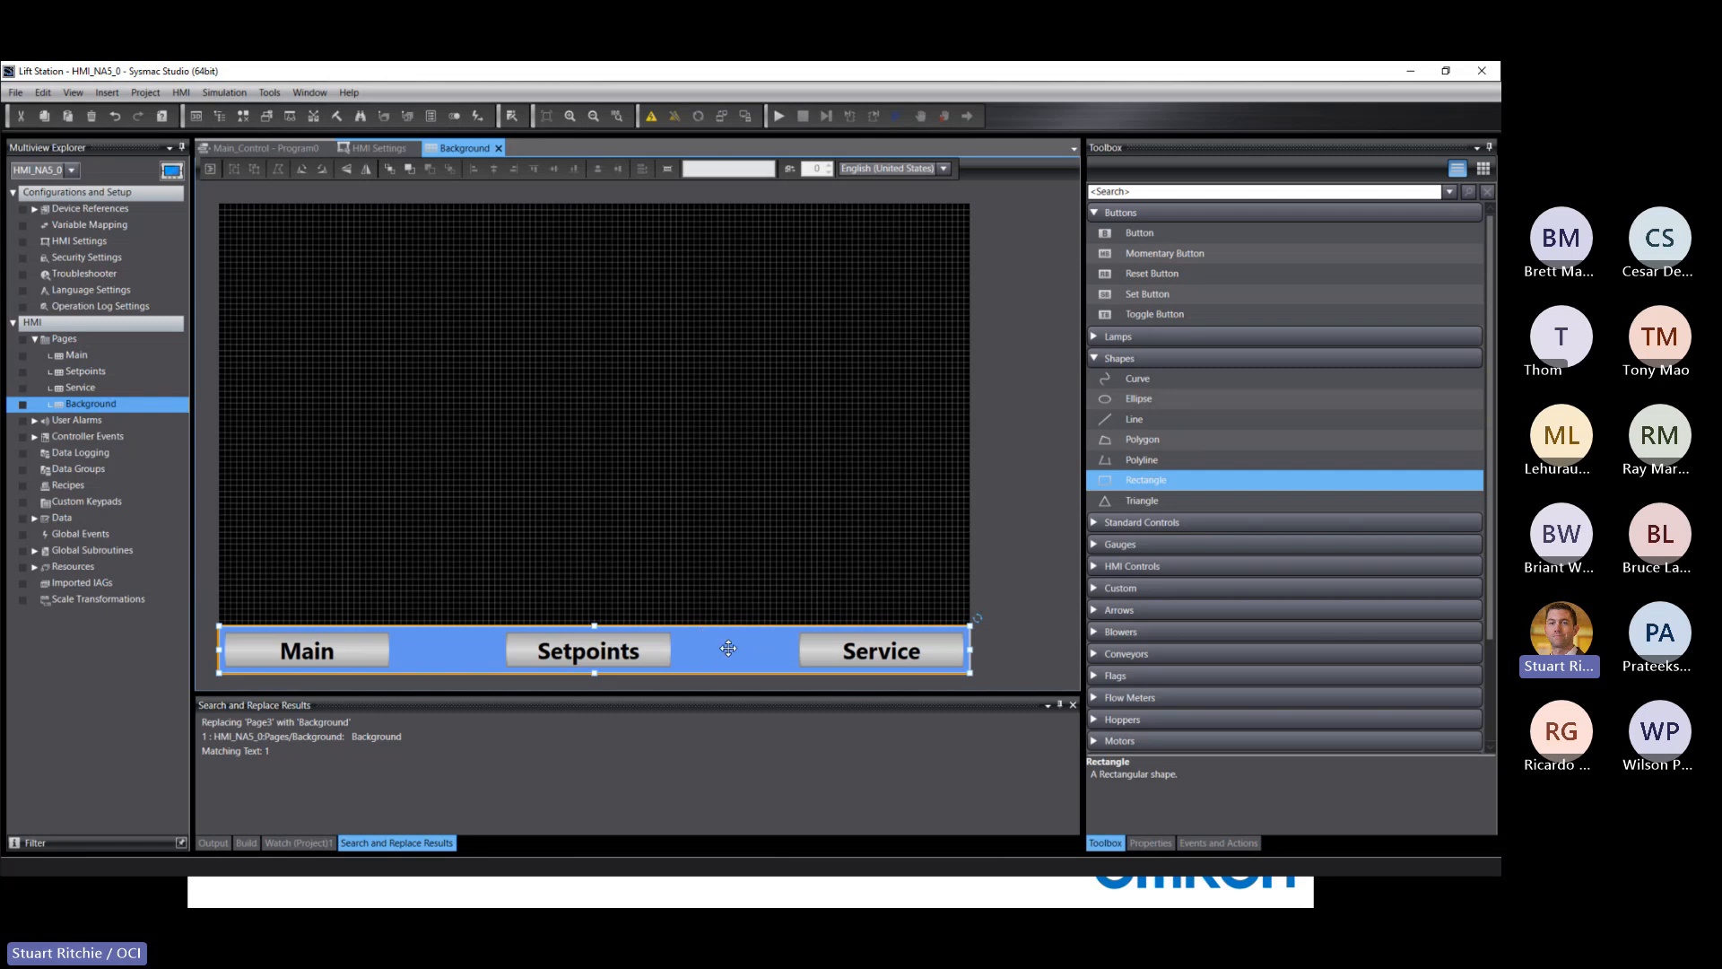
click(728, 474)
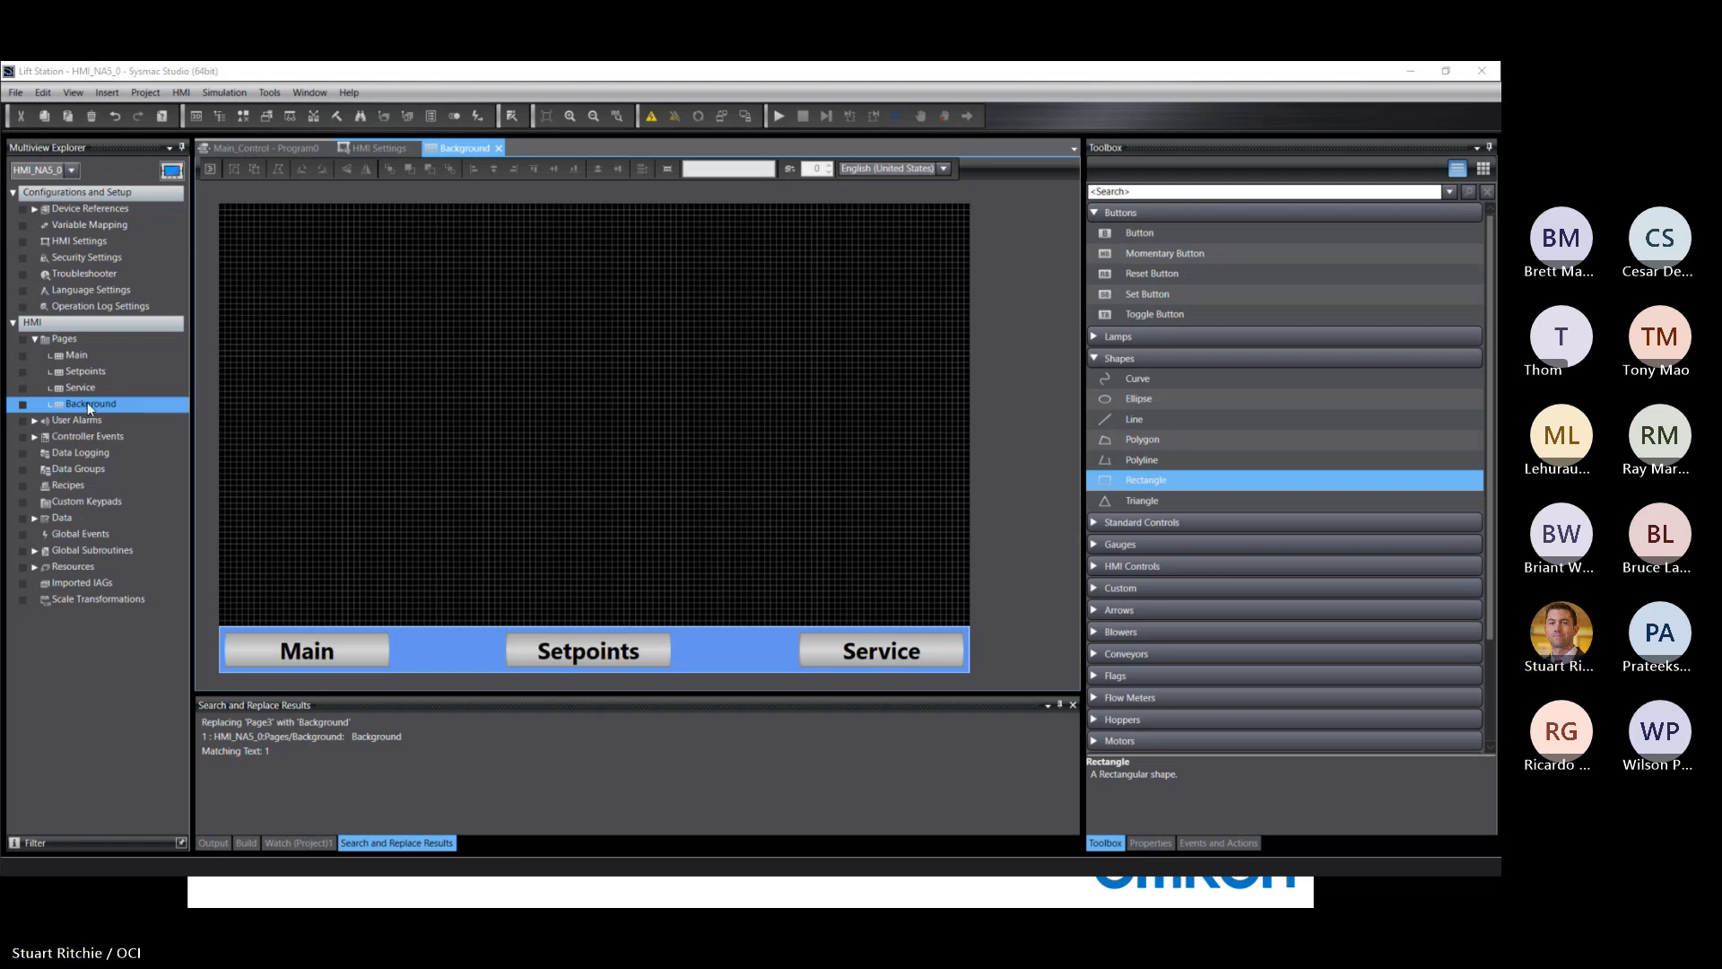
Step: Open the Main page and set its BackgroundPage property to Background
double_click(79, 355)
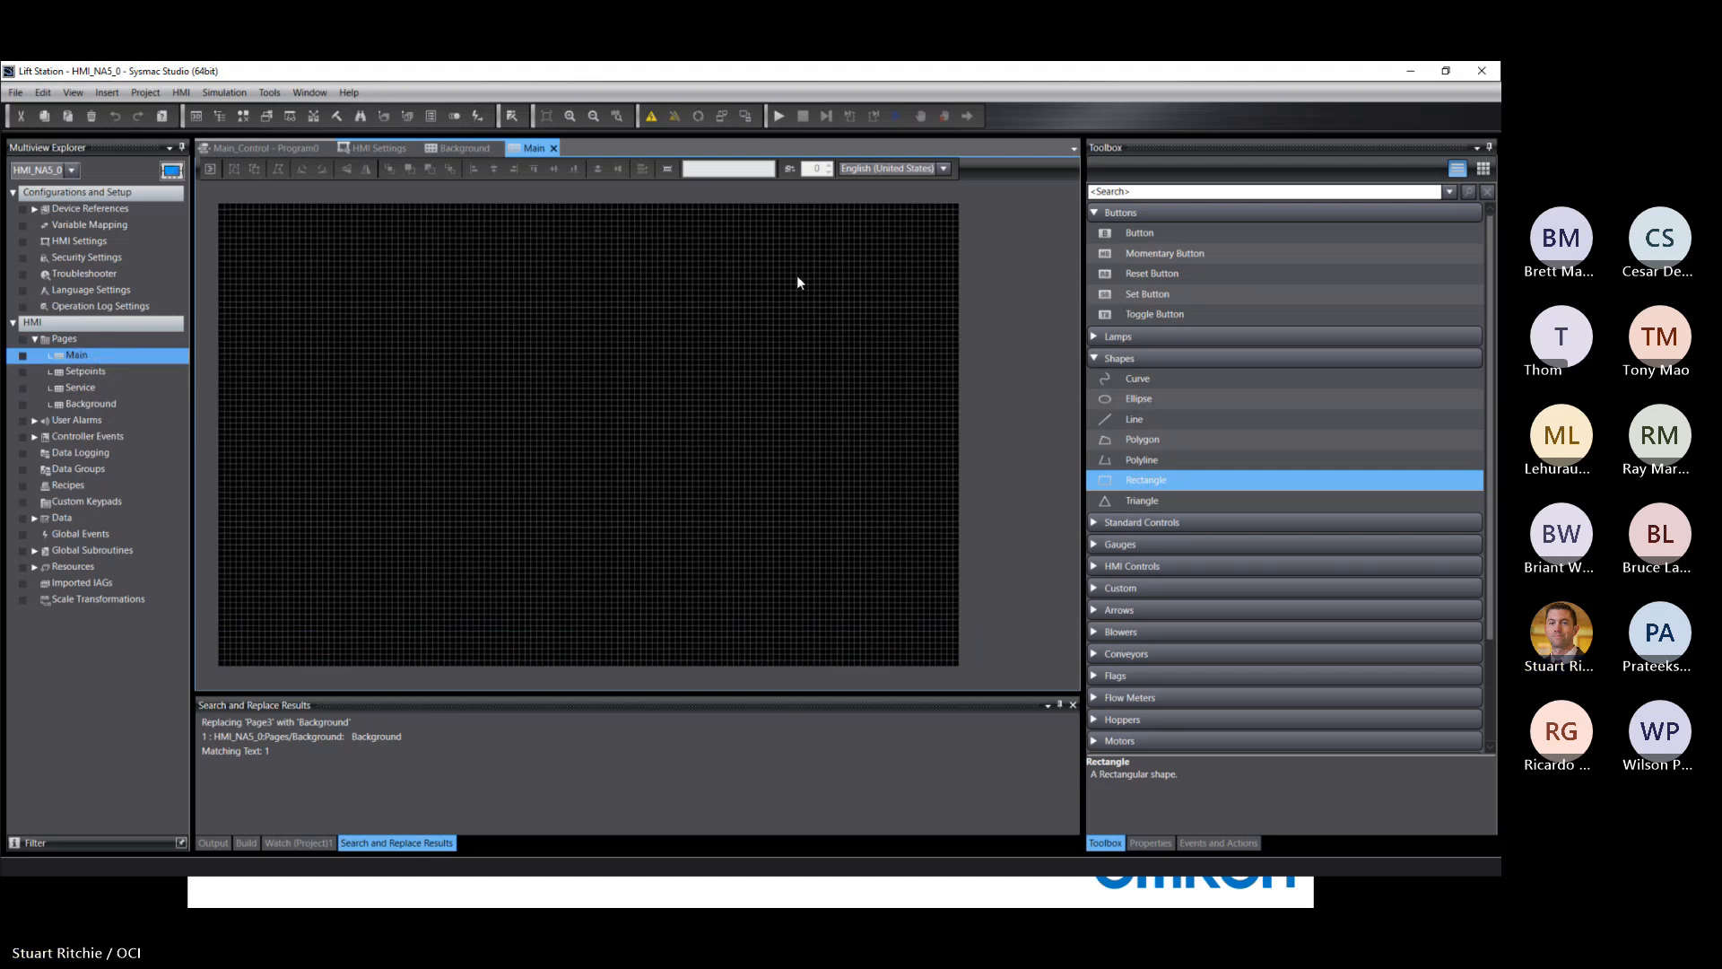
click(642, 274)
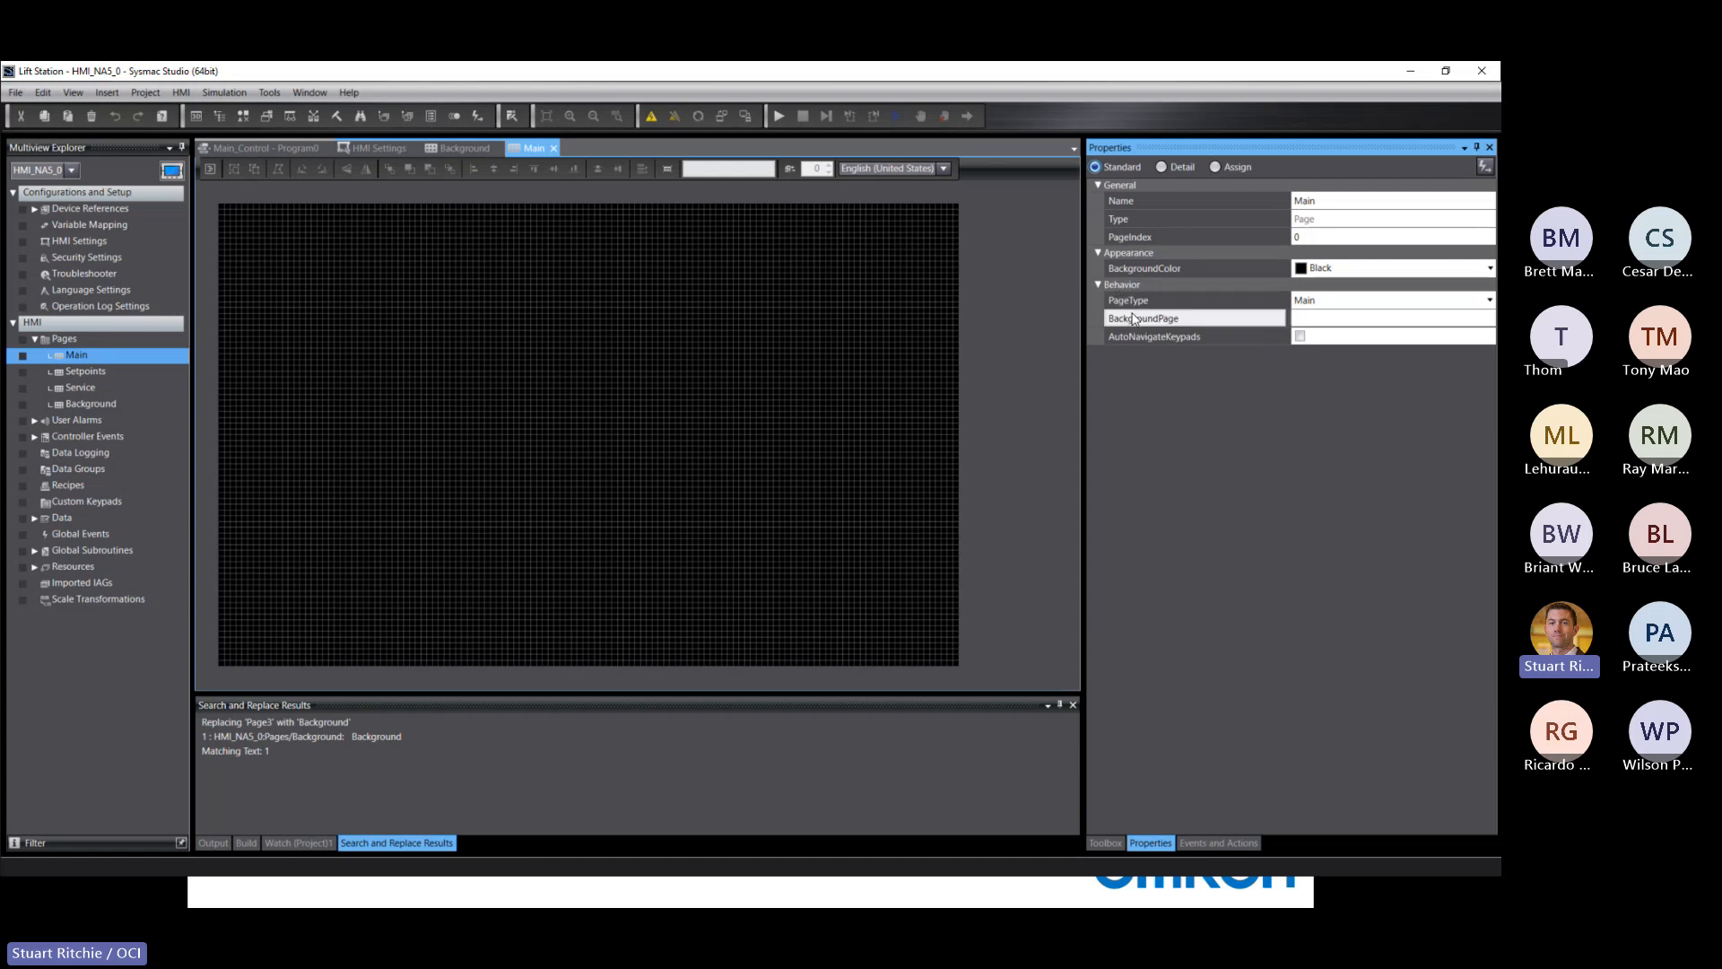
click(1358, 318)
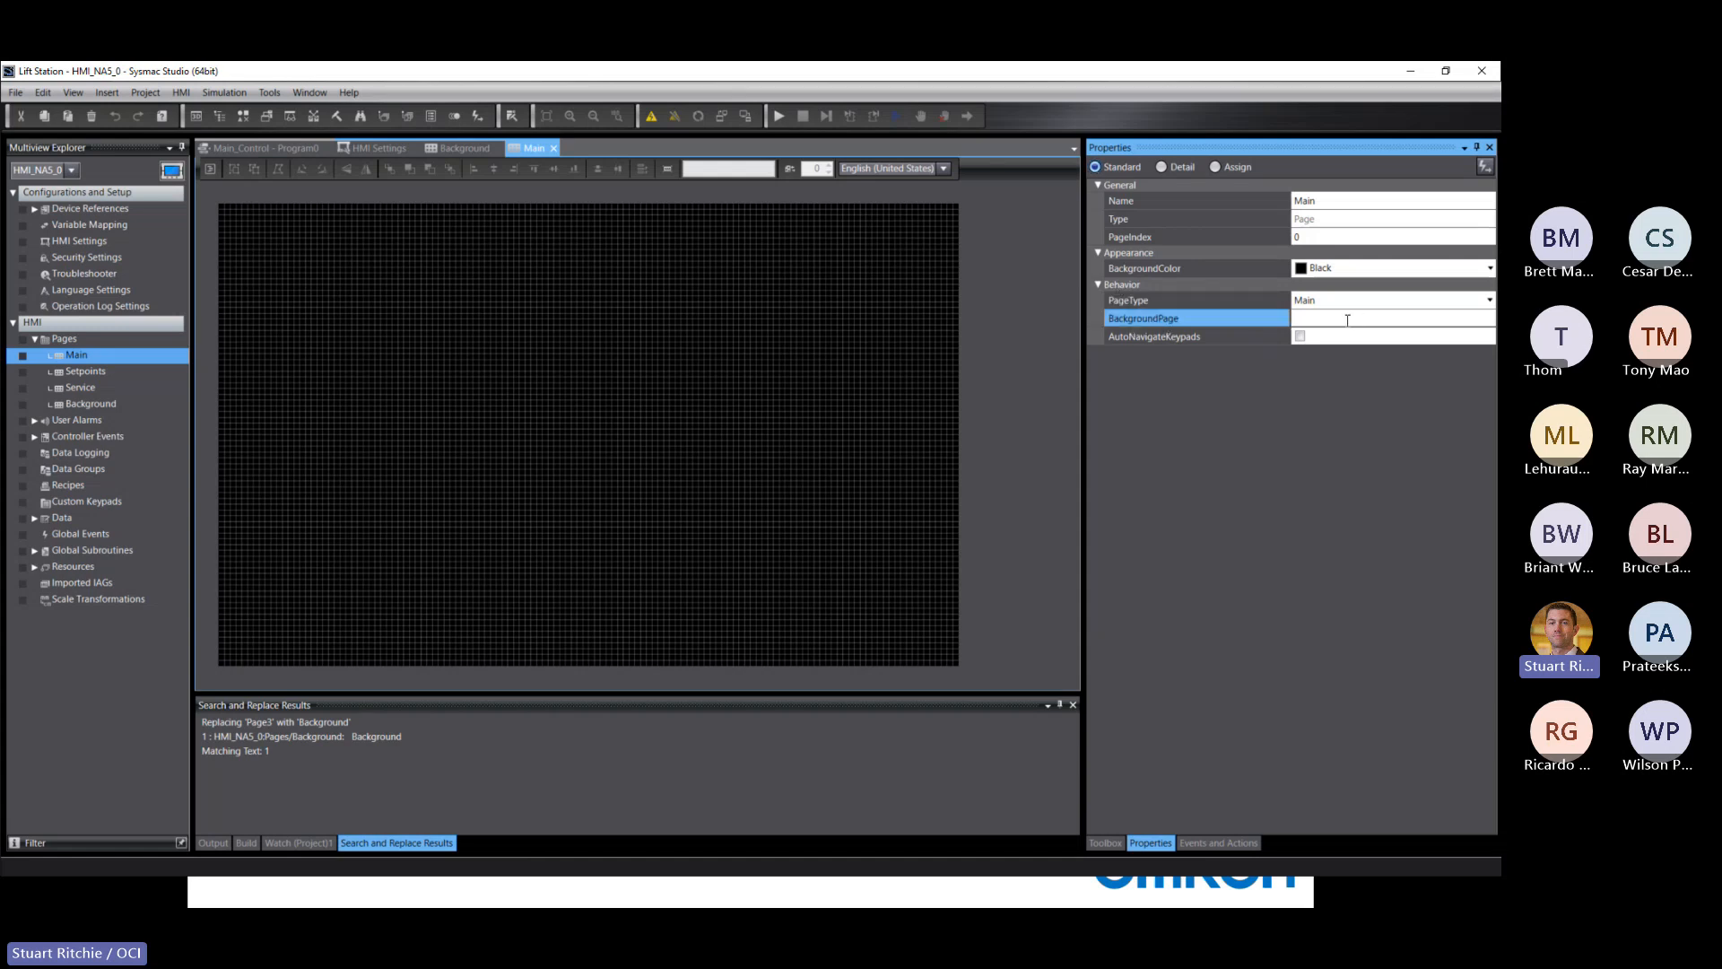
text(b)
click(1333, 333)
click(1043, 264)
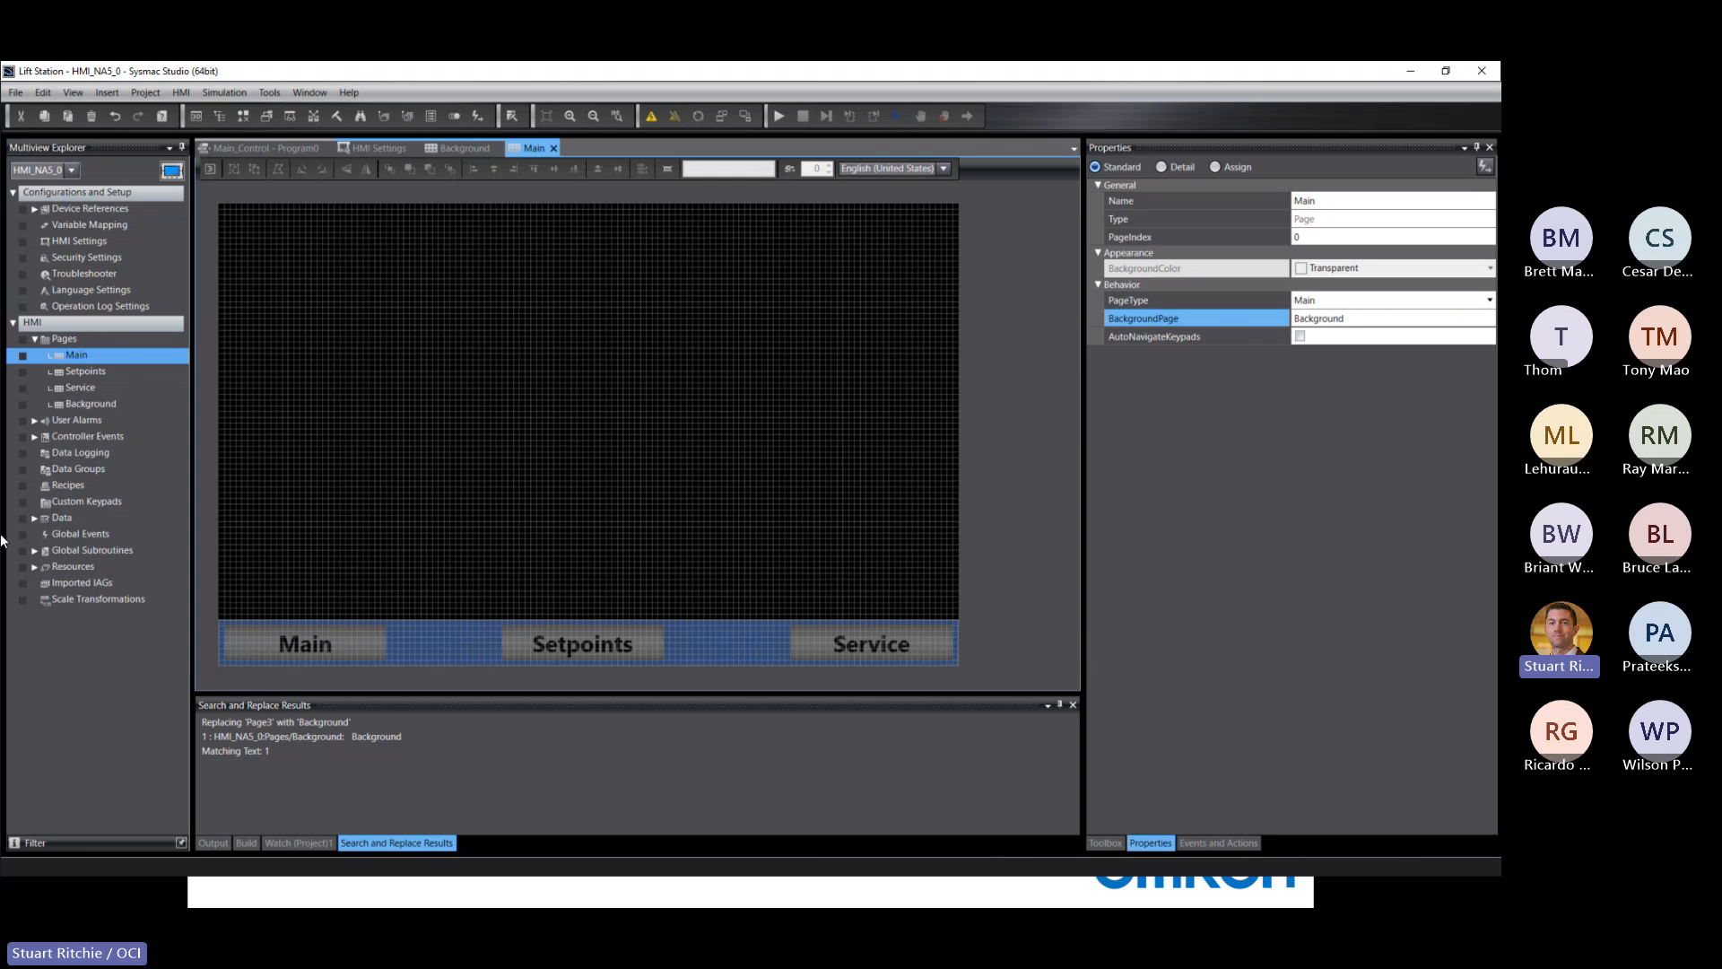
Step: Open the Setpoints page and set its BackgroundPage property to Background
double_click(88, 372)
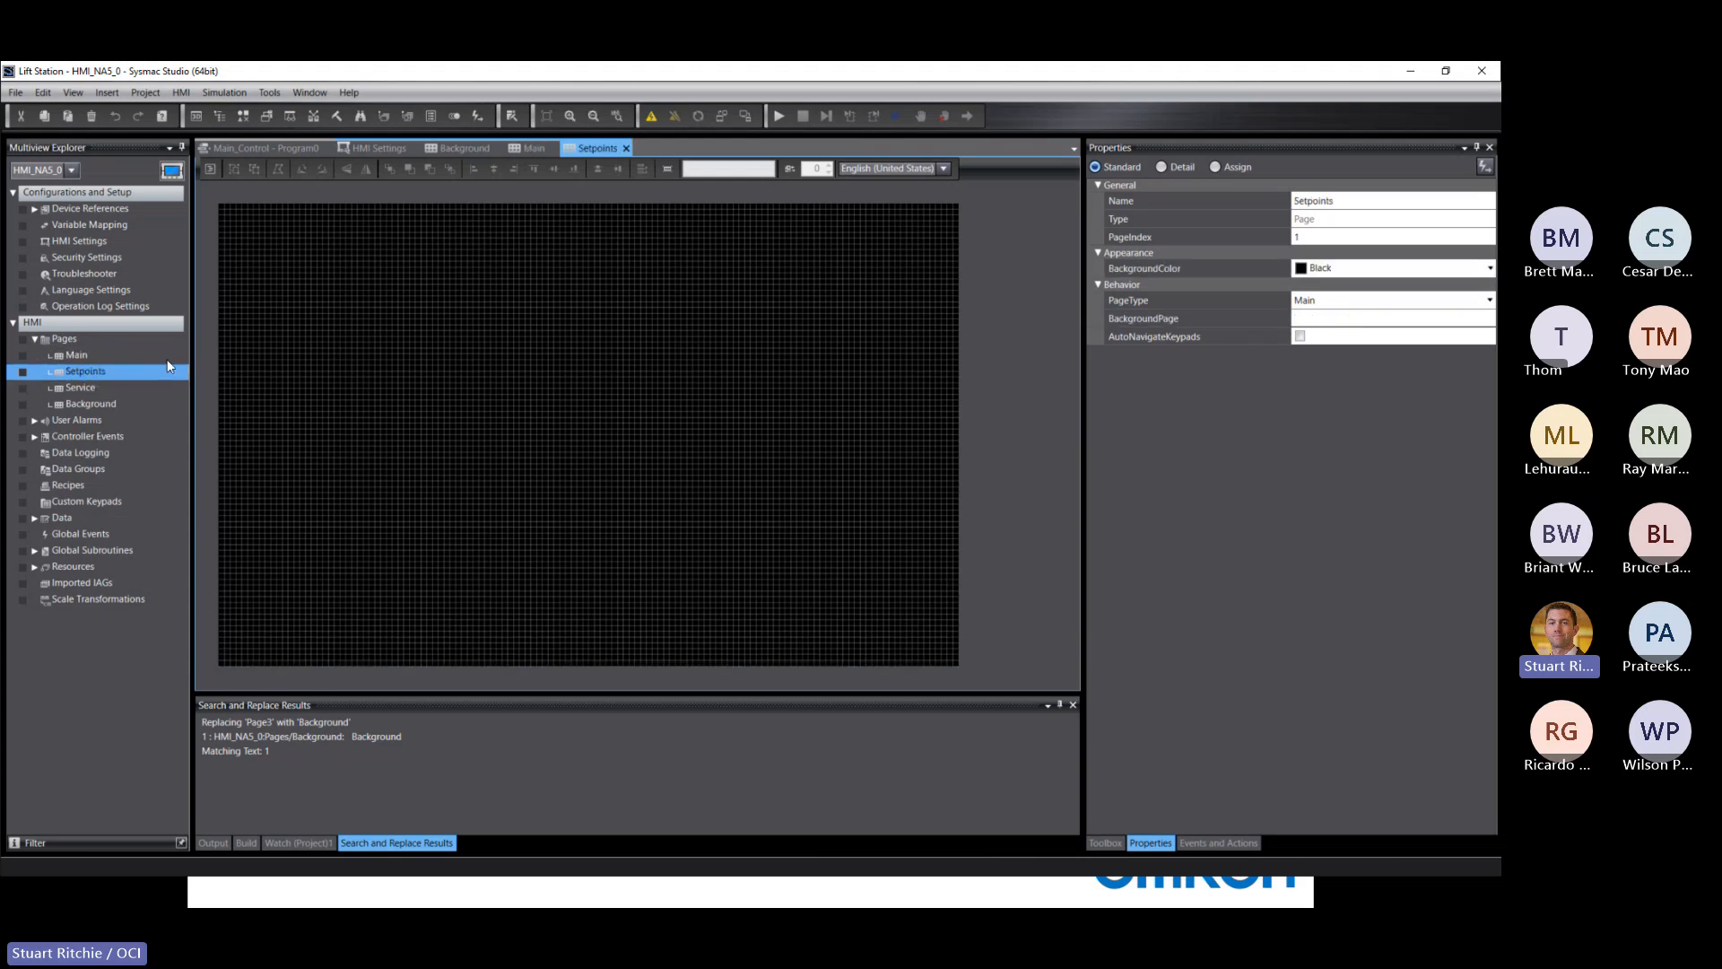
click(1317, 317)
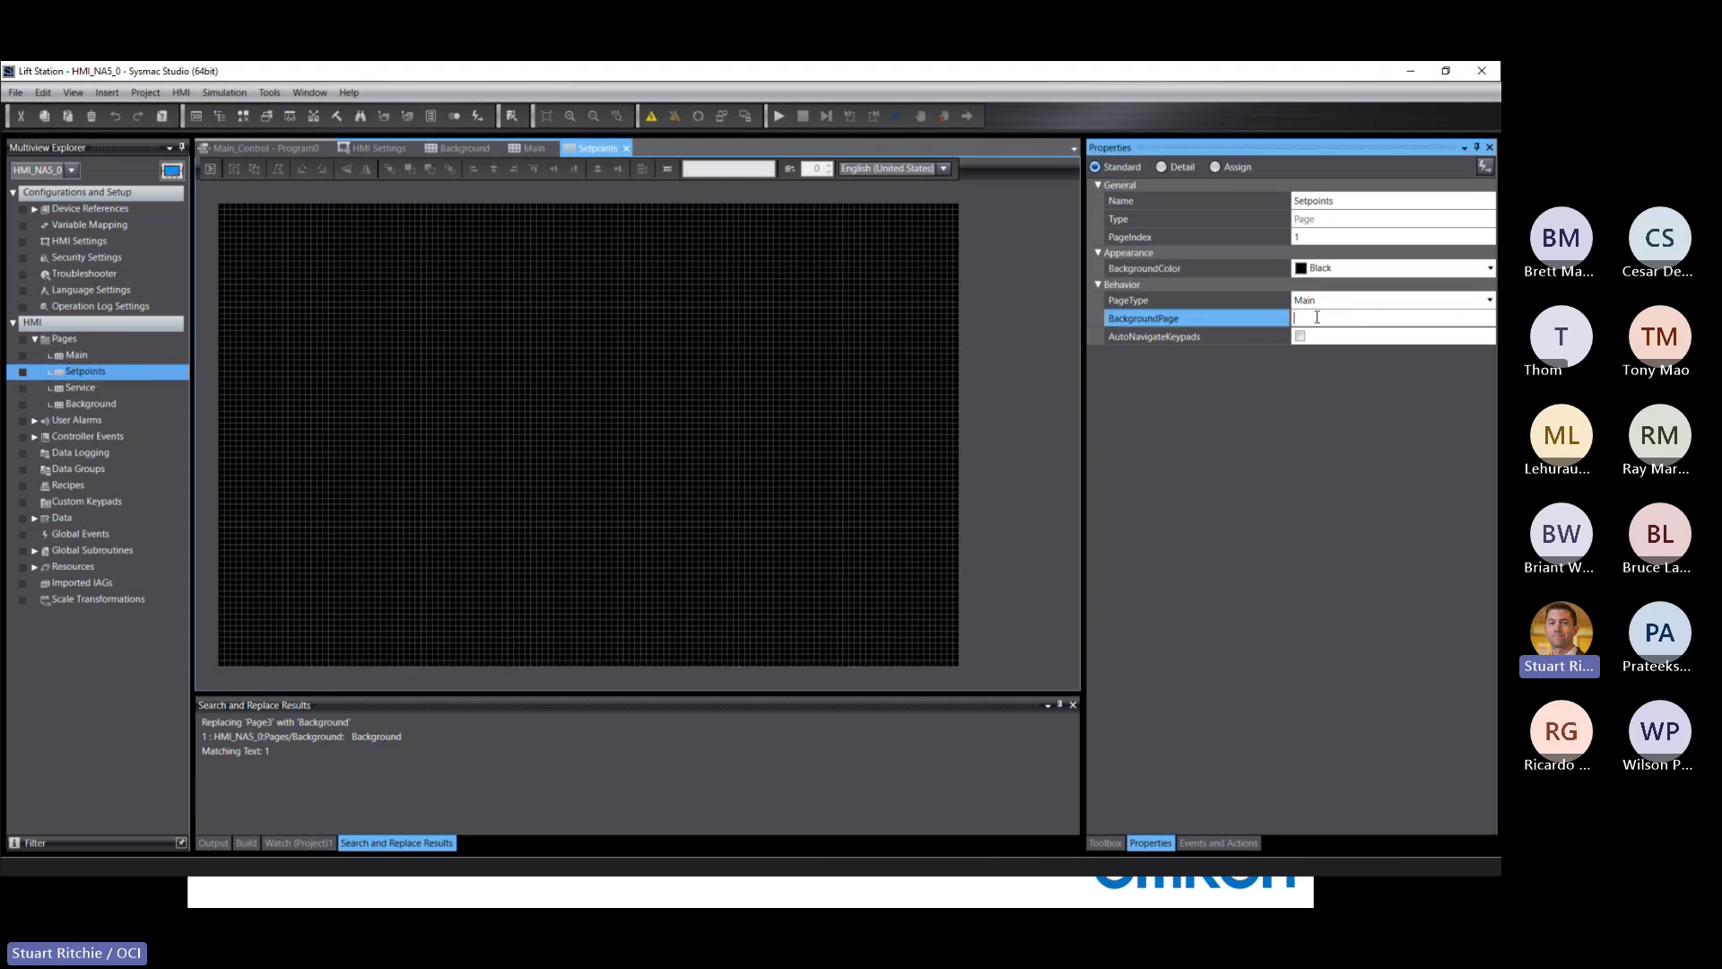
click(1304, 335)
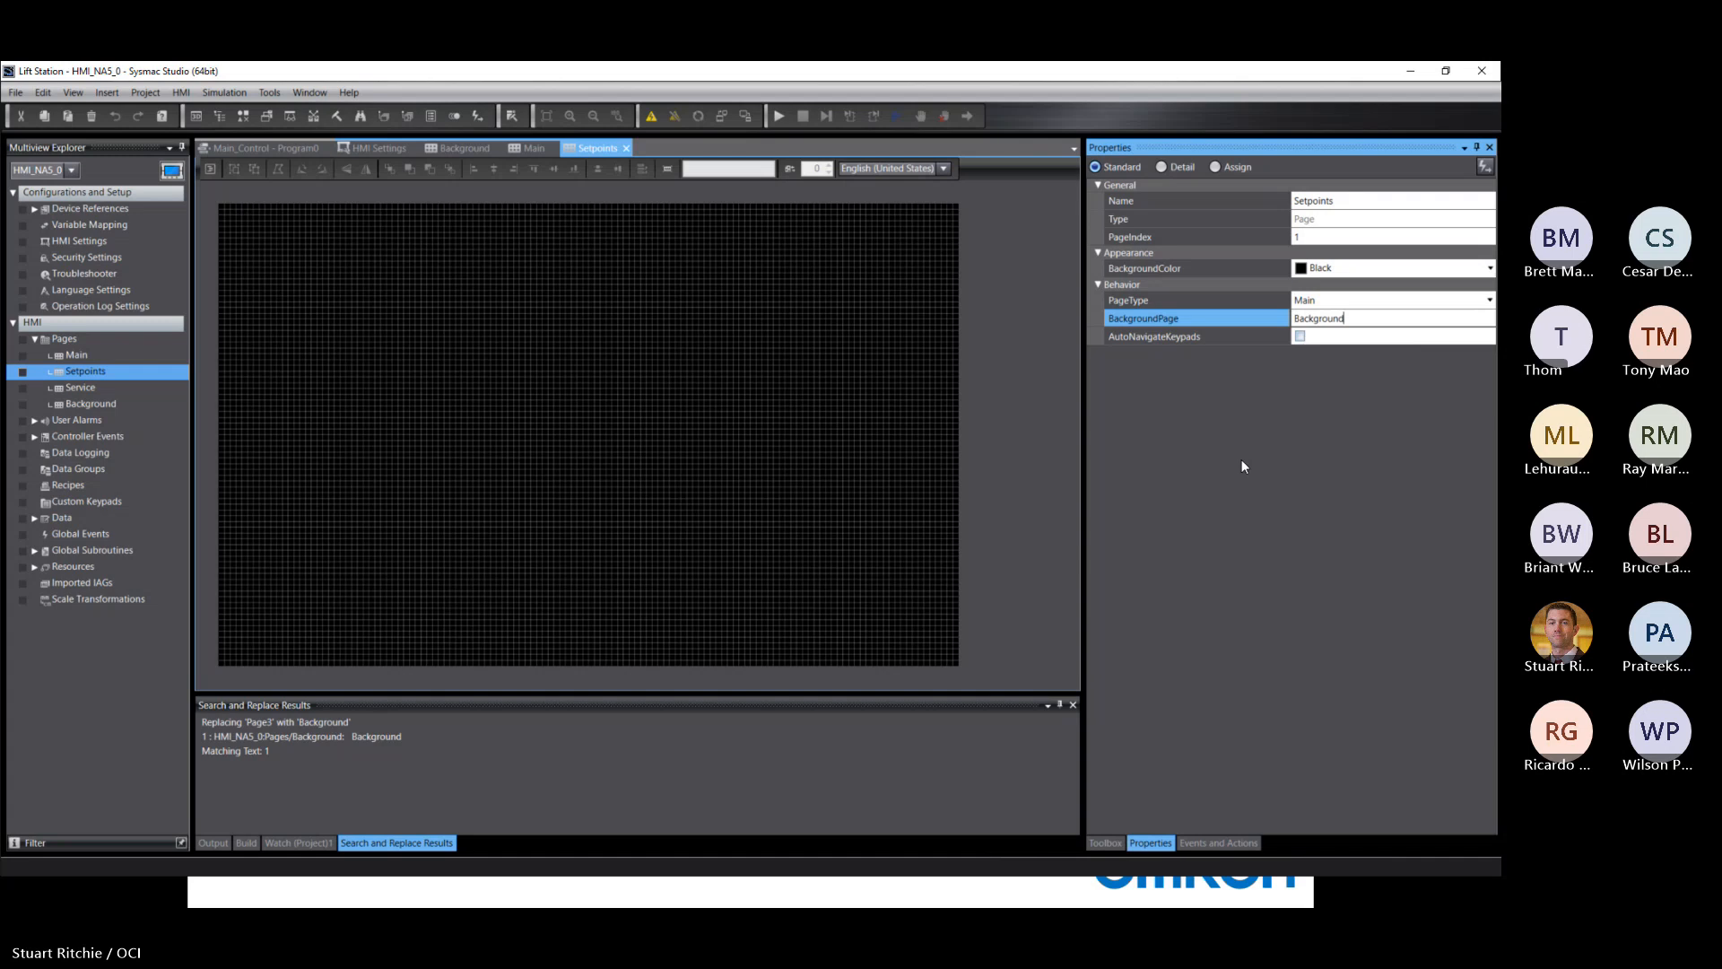
Step: Open the Service page and set its BackgroundPage property to Background
click(76, 389)
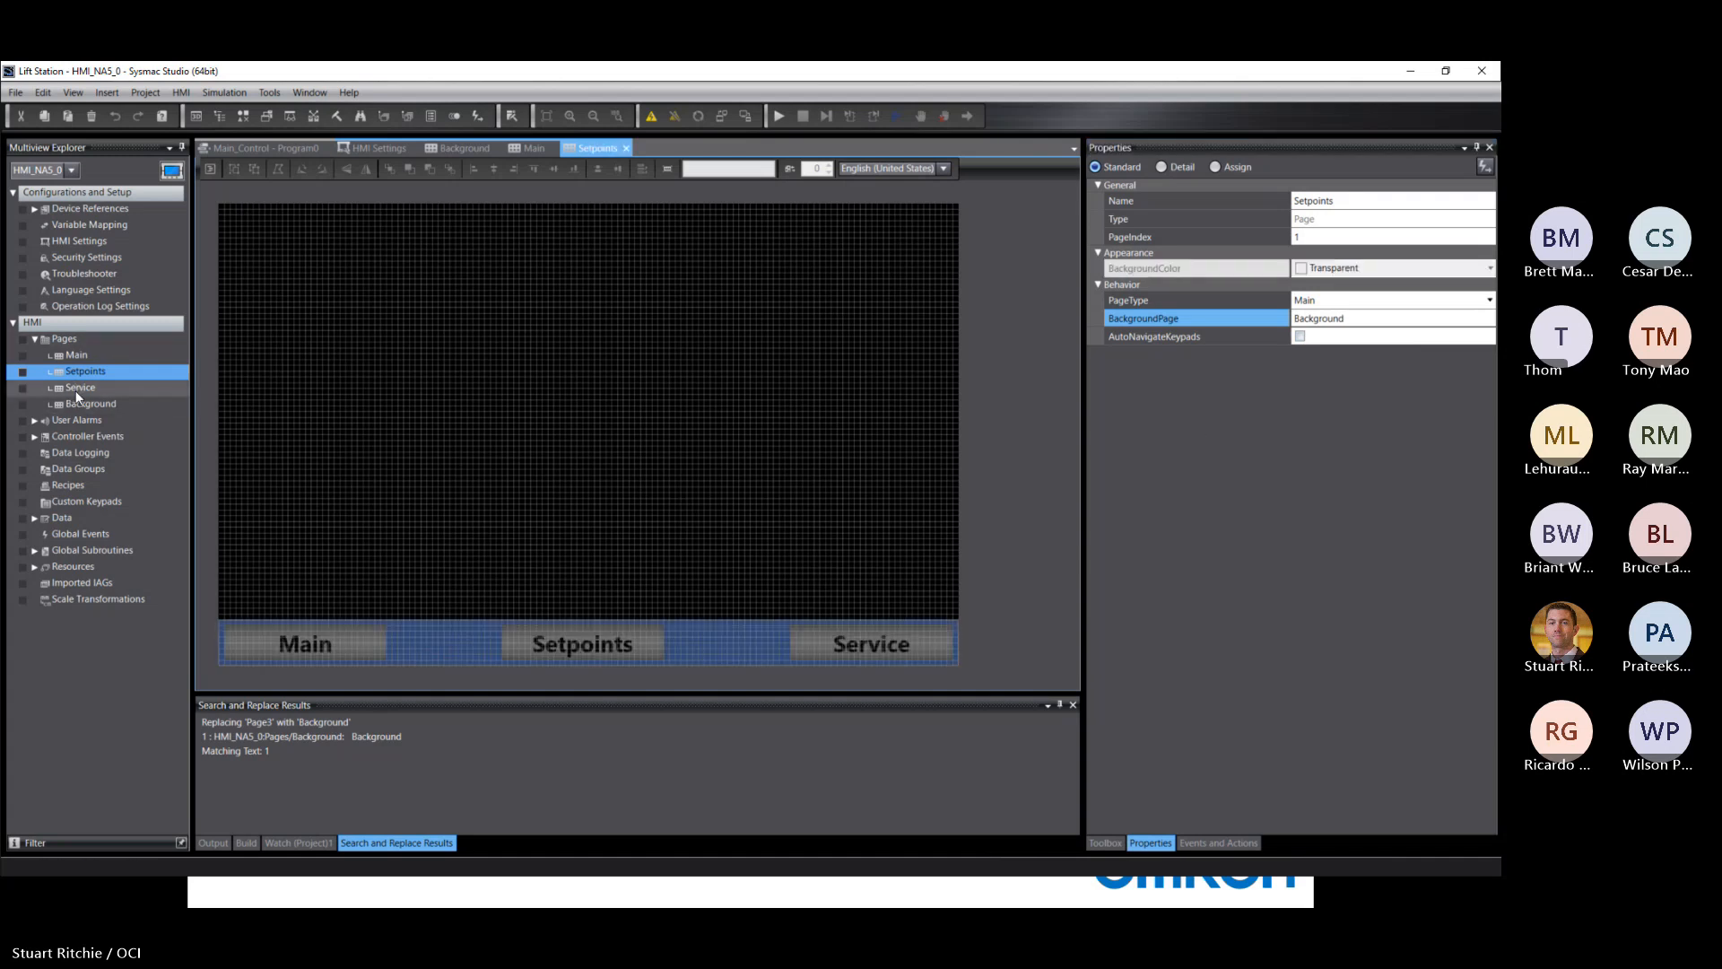
click(1303, 319)
text(b)
click(1311, 338)
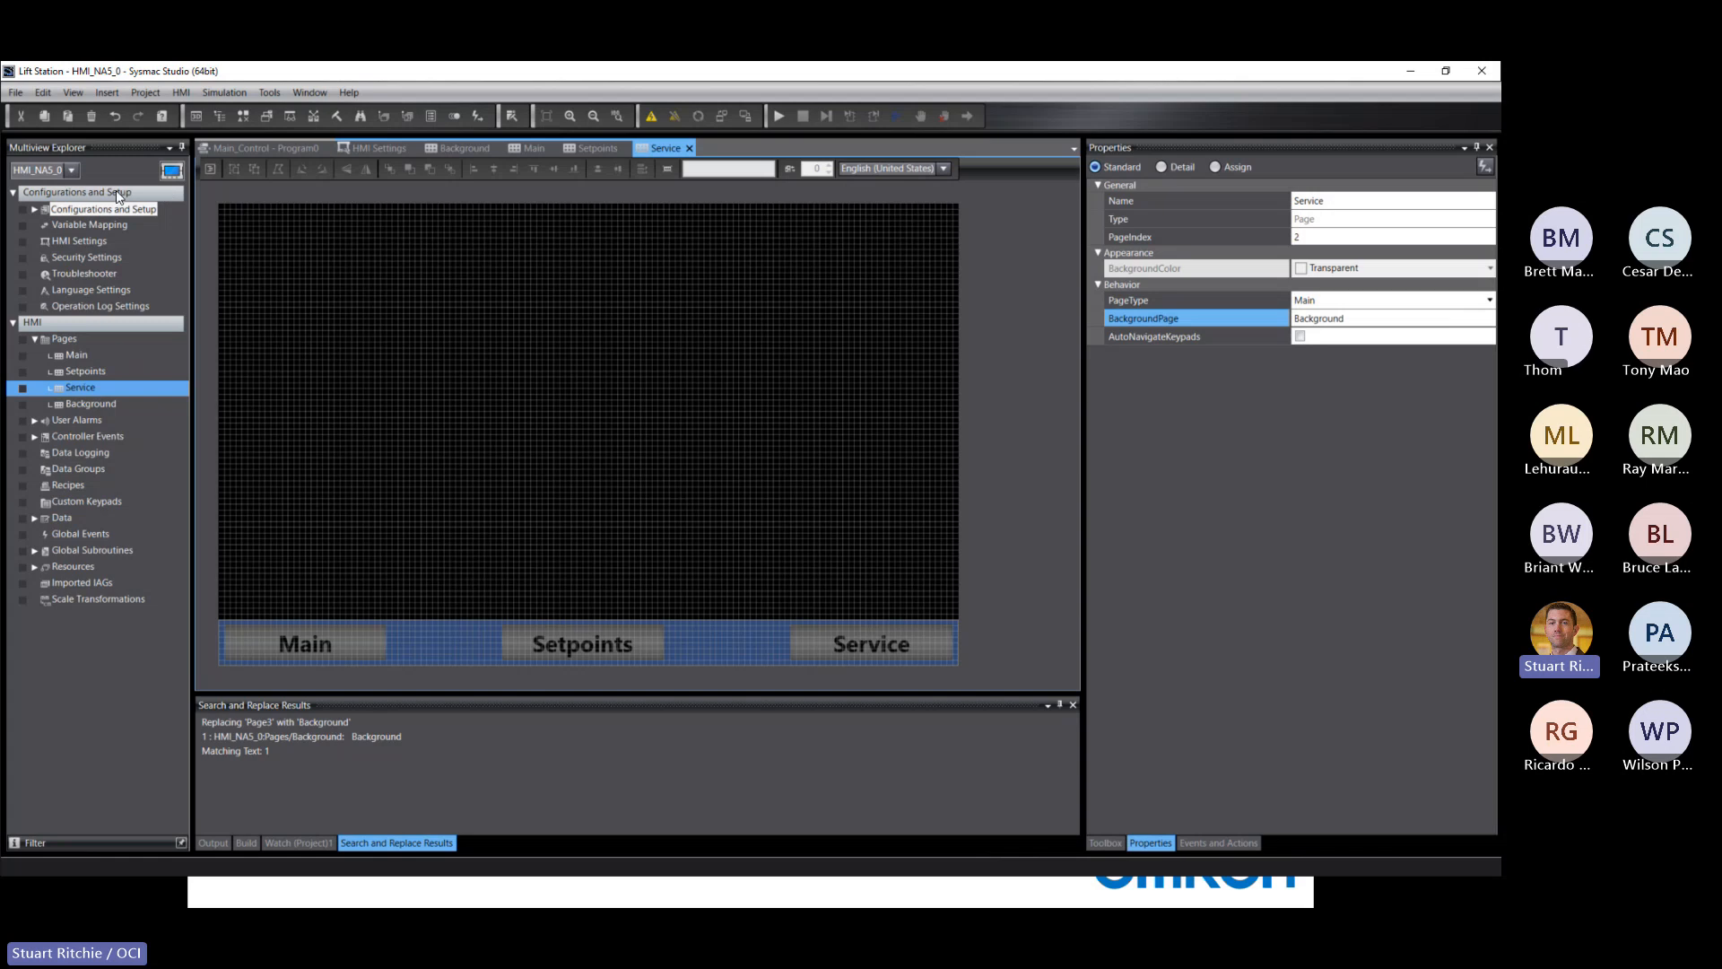
Step: Open the Variable Mapping and create device variables for all user variables of new_Controller_0, with the prefix/suffix option set to None
double_click(73, 225)
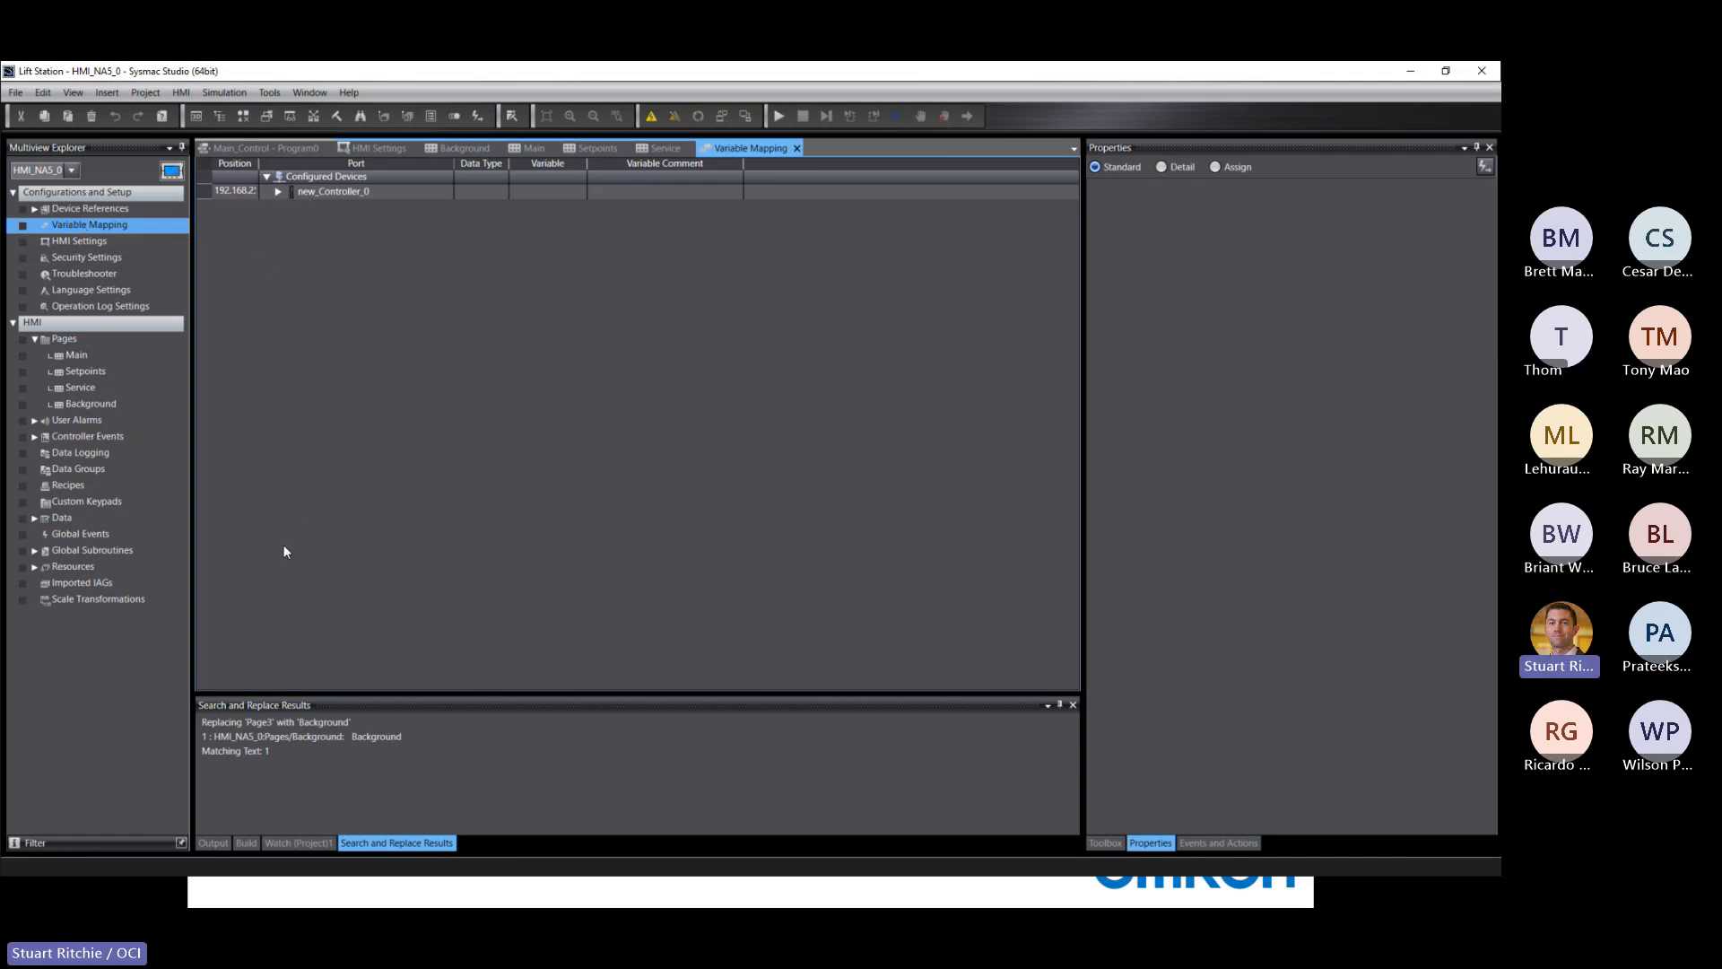
click(278, 193)
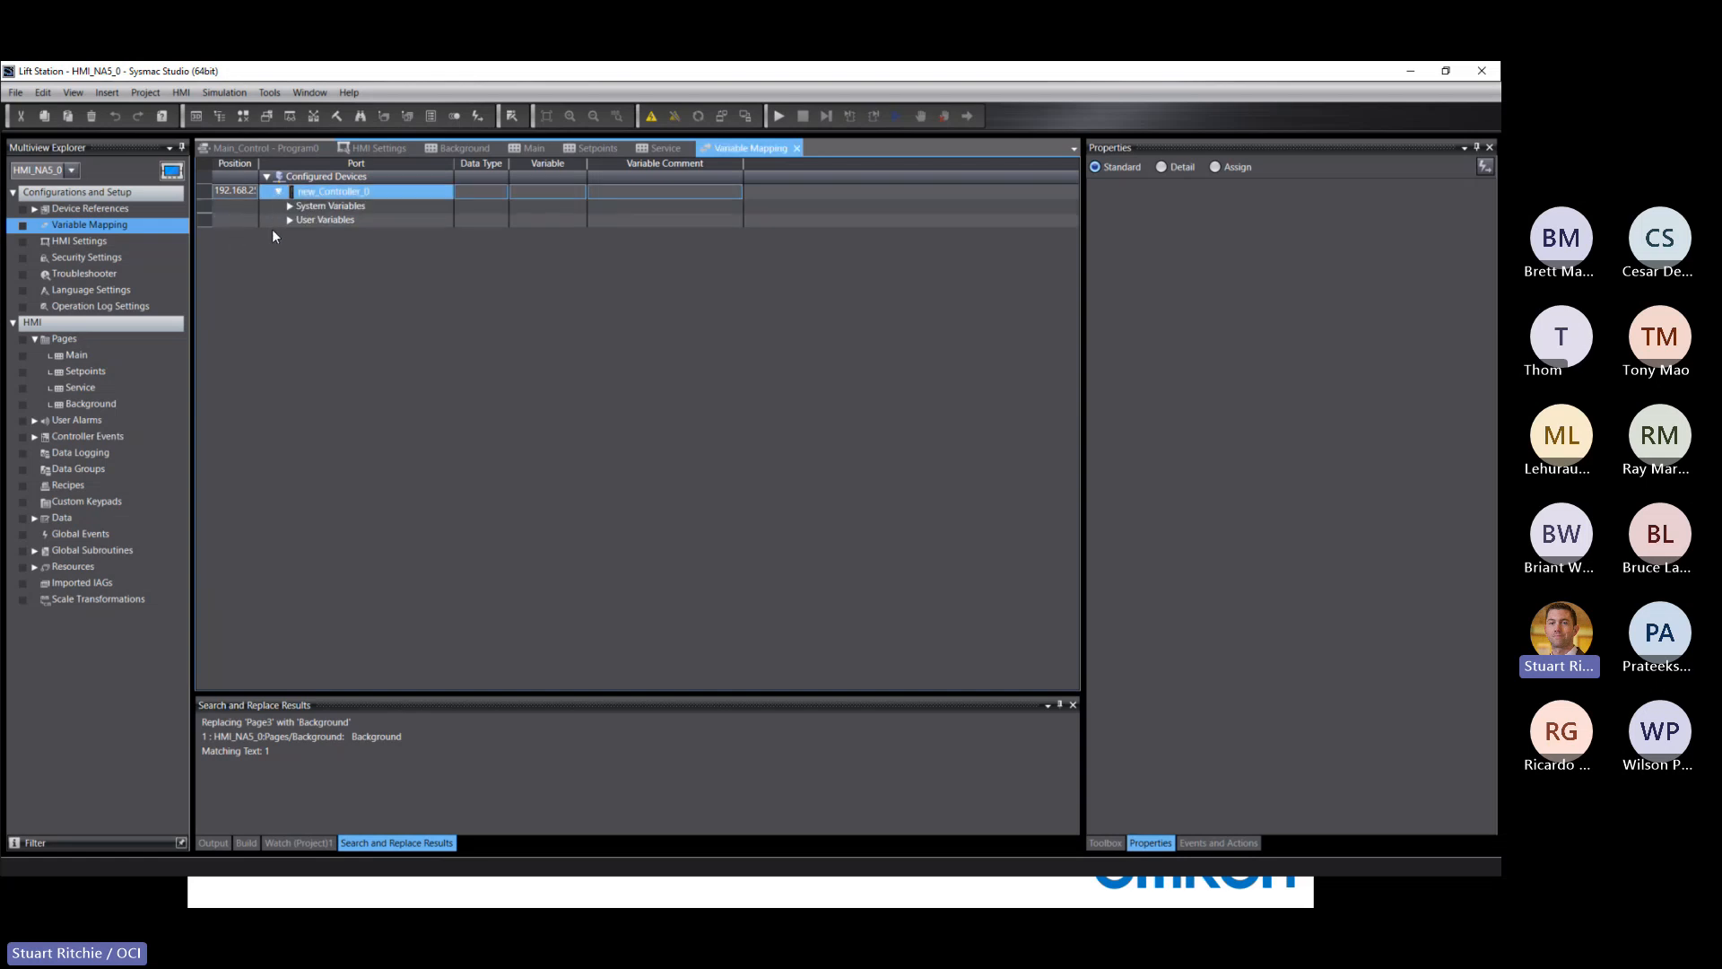
click(289, 219)
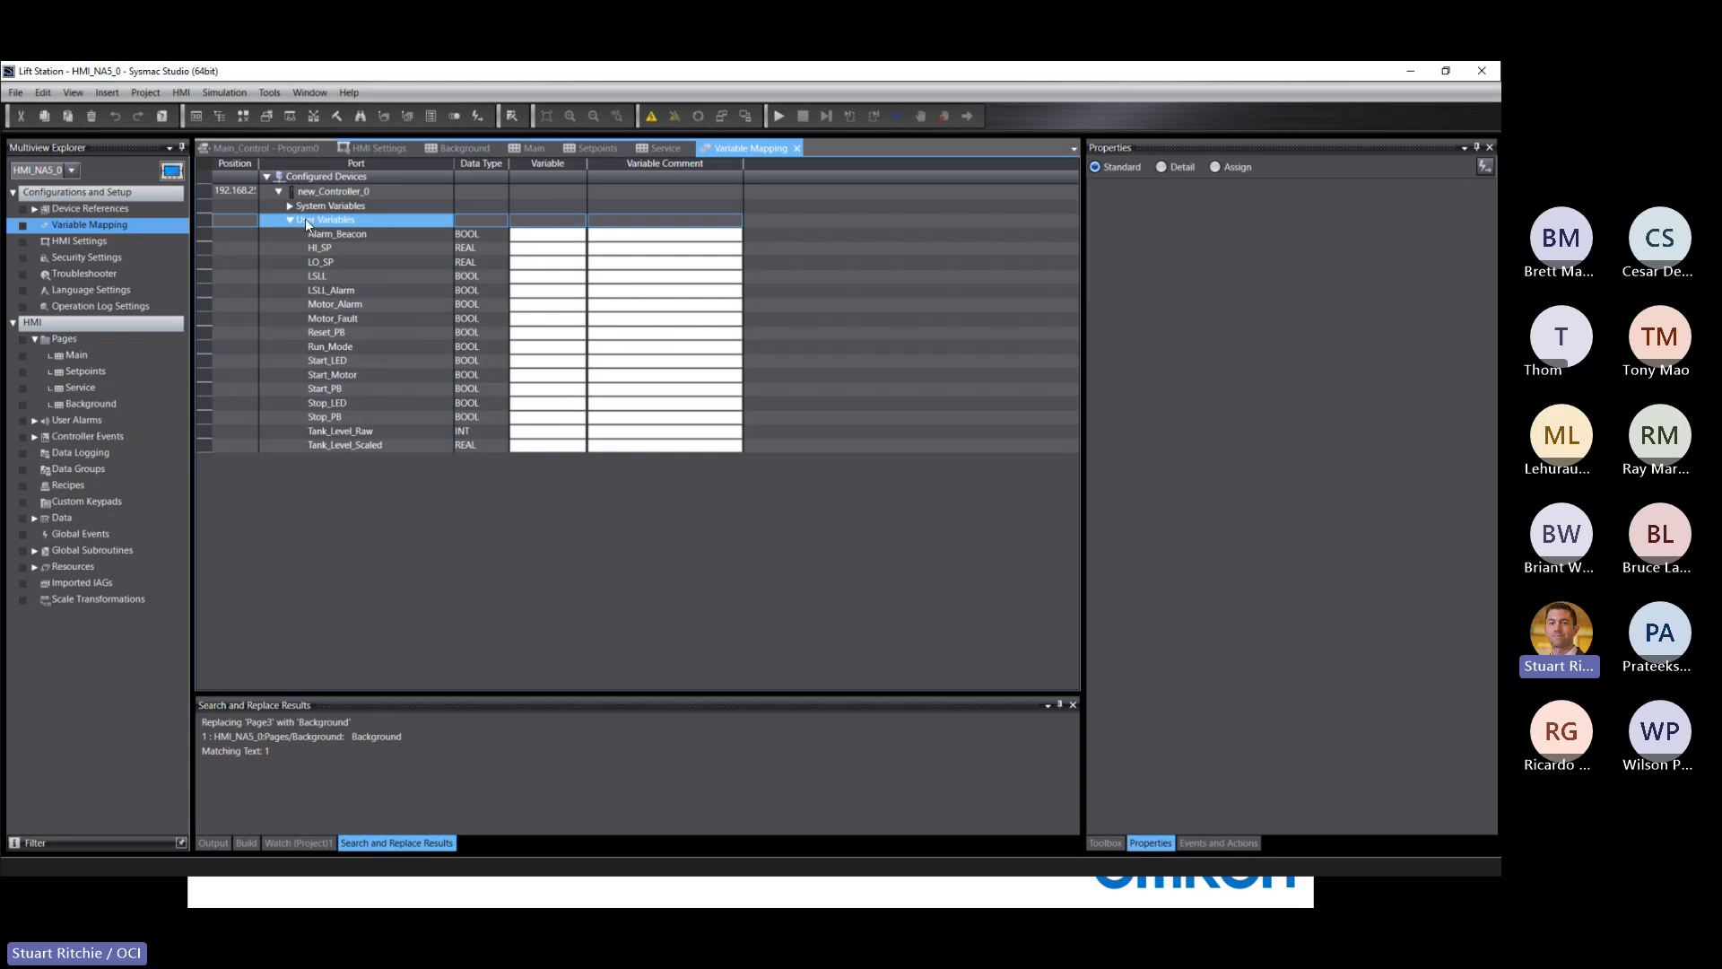
drag(305, 222, 261, 307)
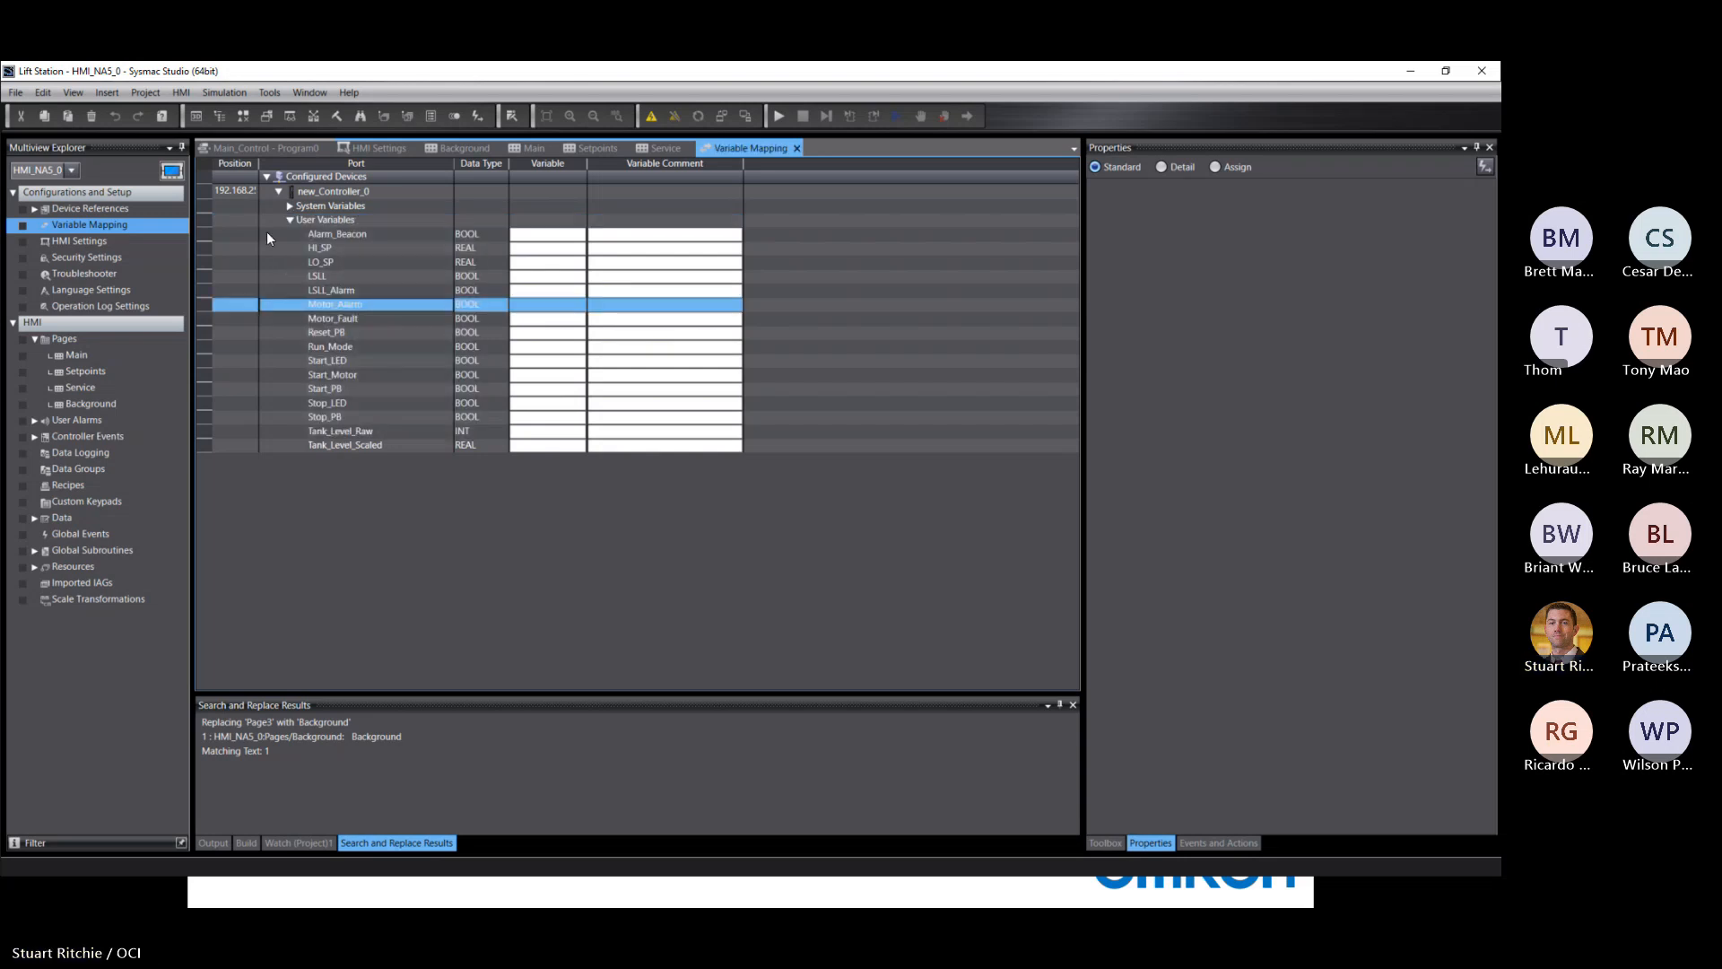
right_click(305, 222)
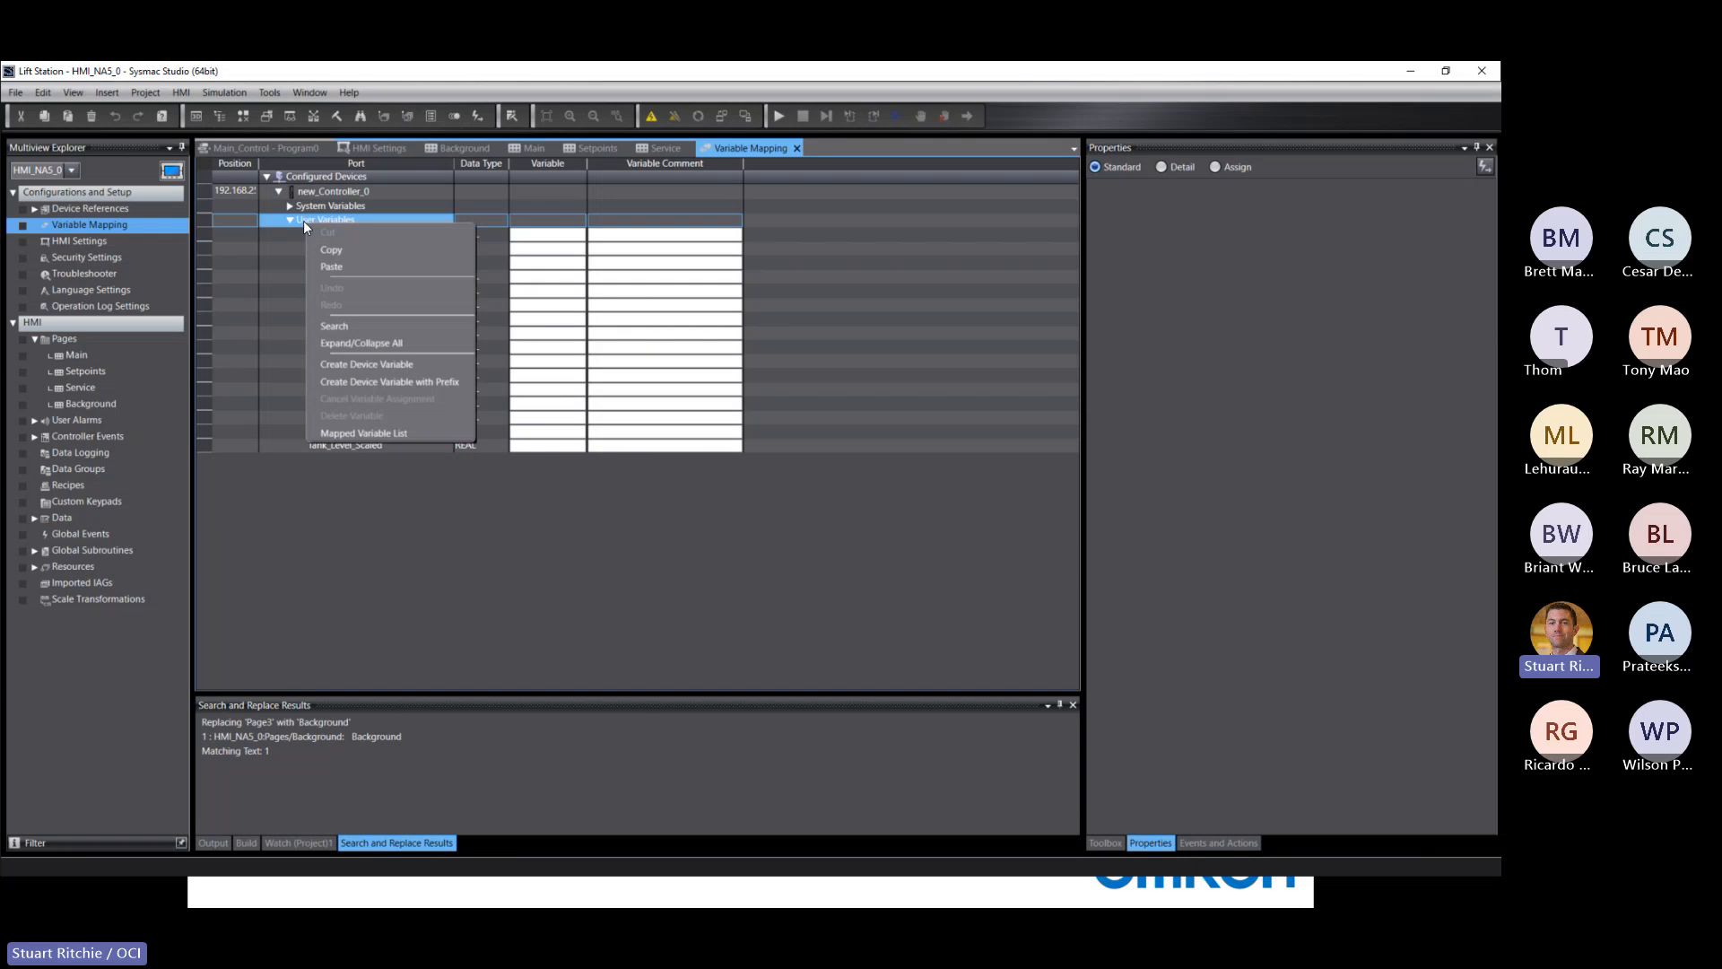
click(416, 382)
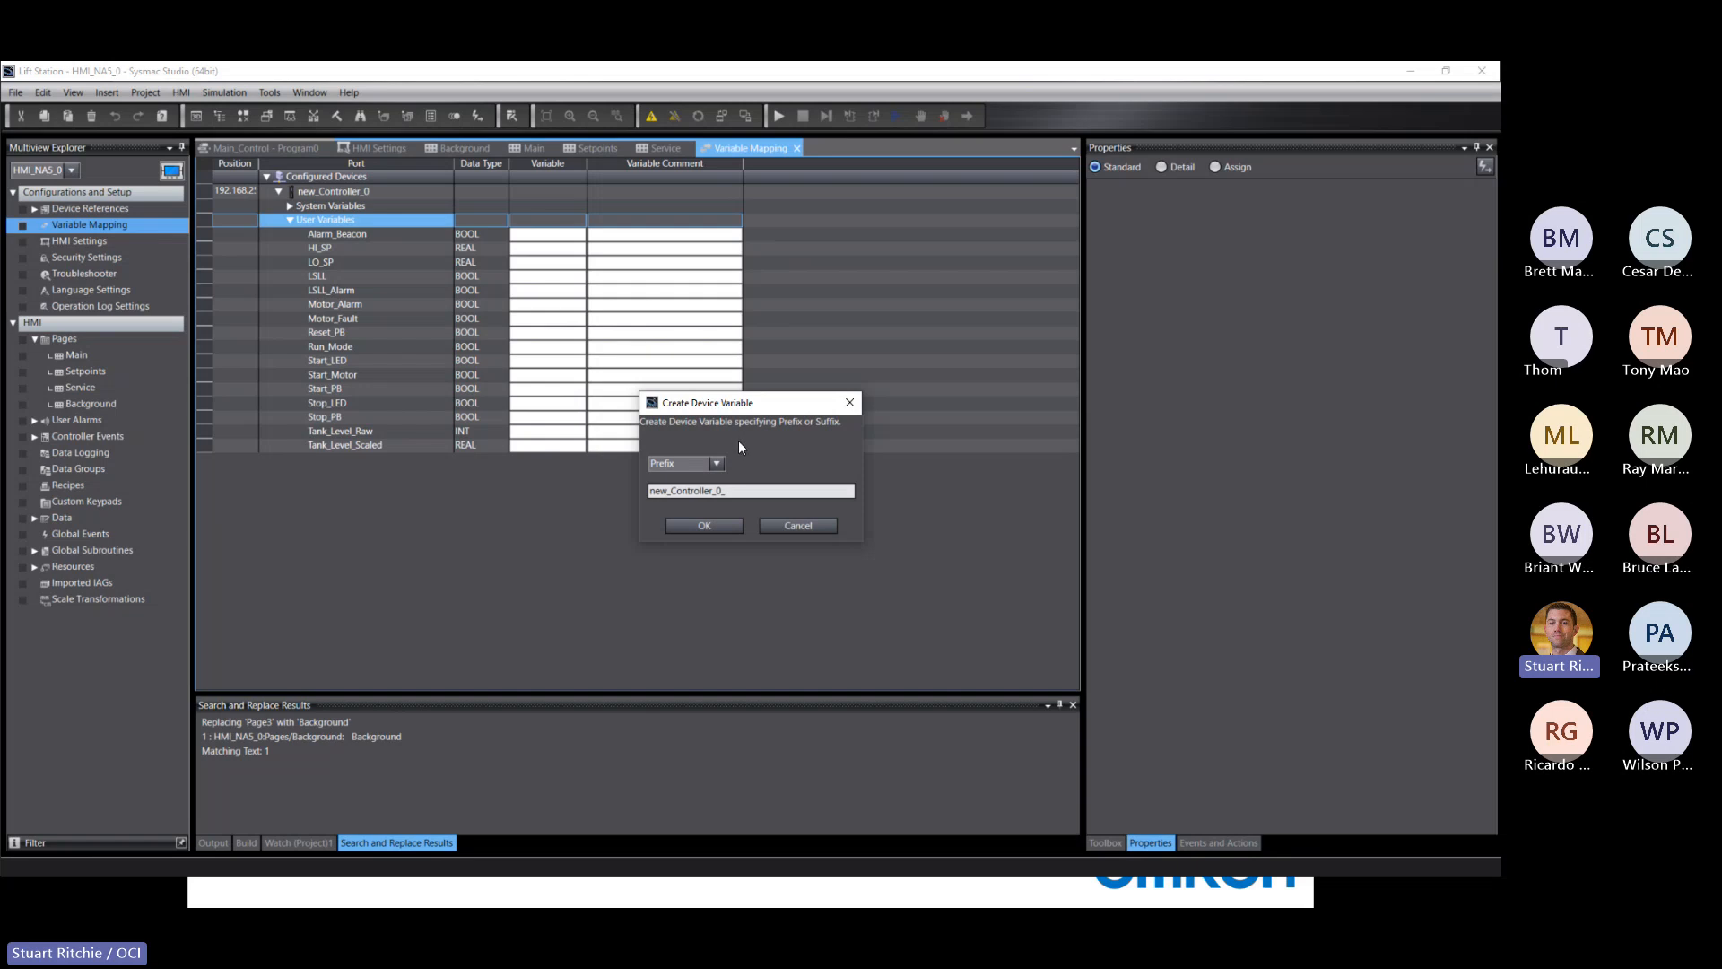
click(718, 464)
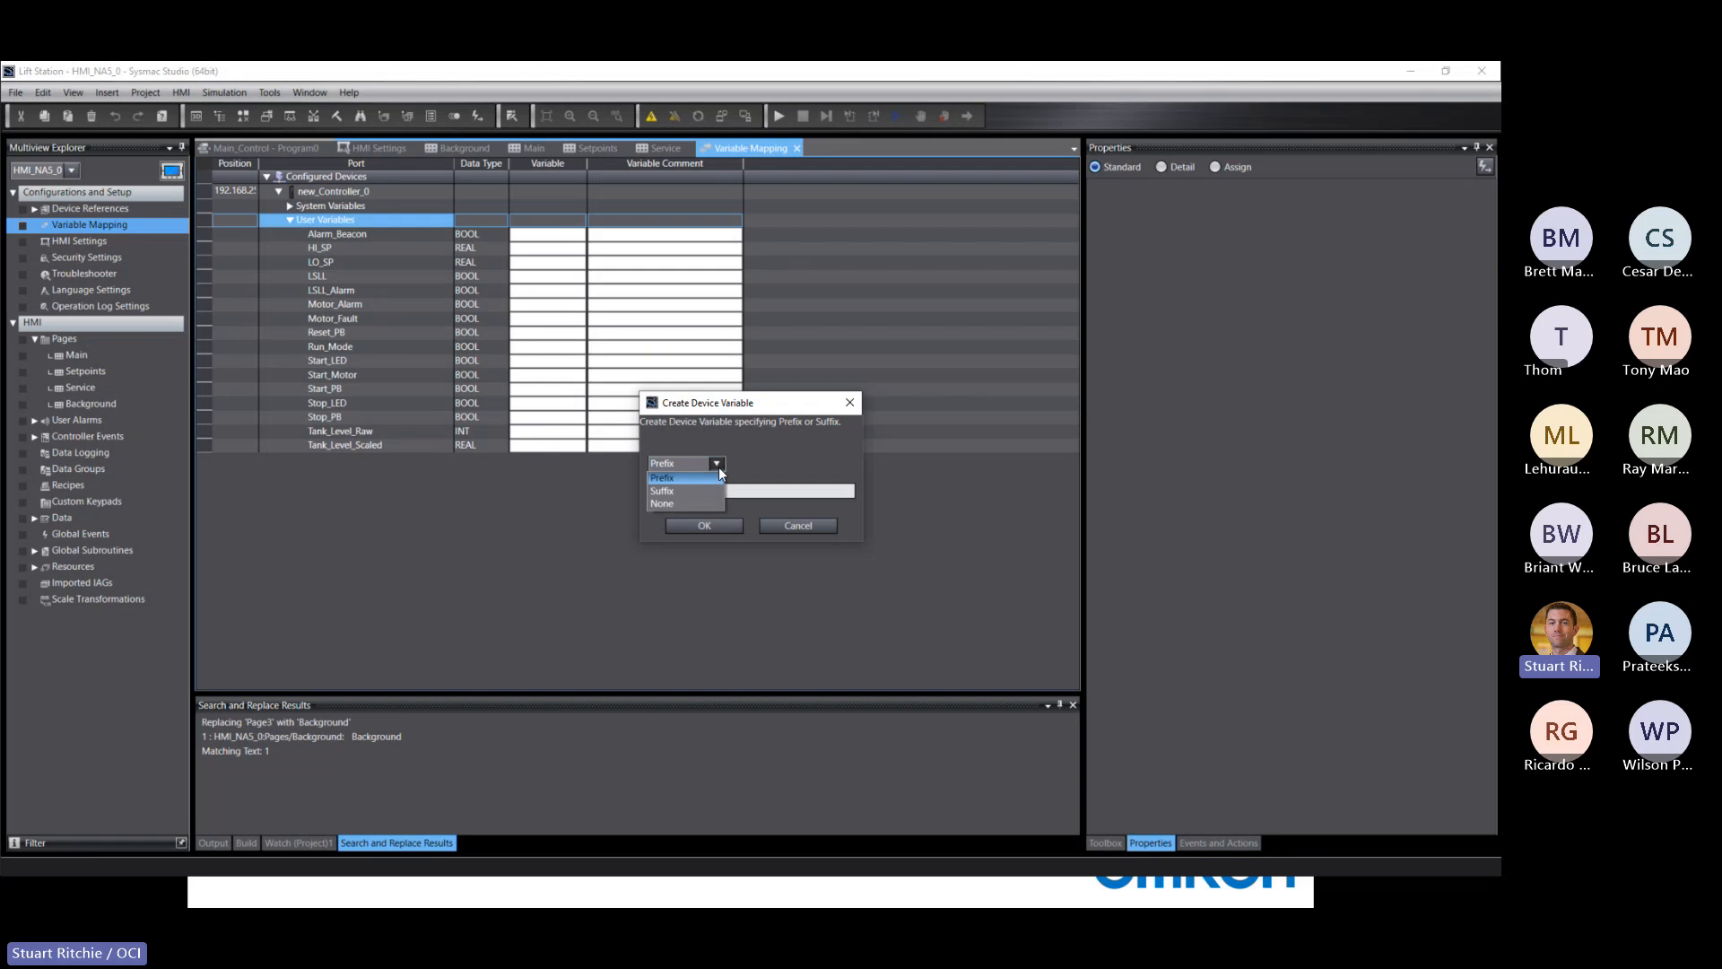
click(660, 504)
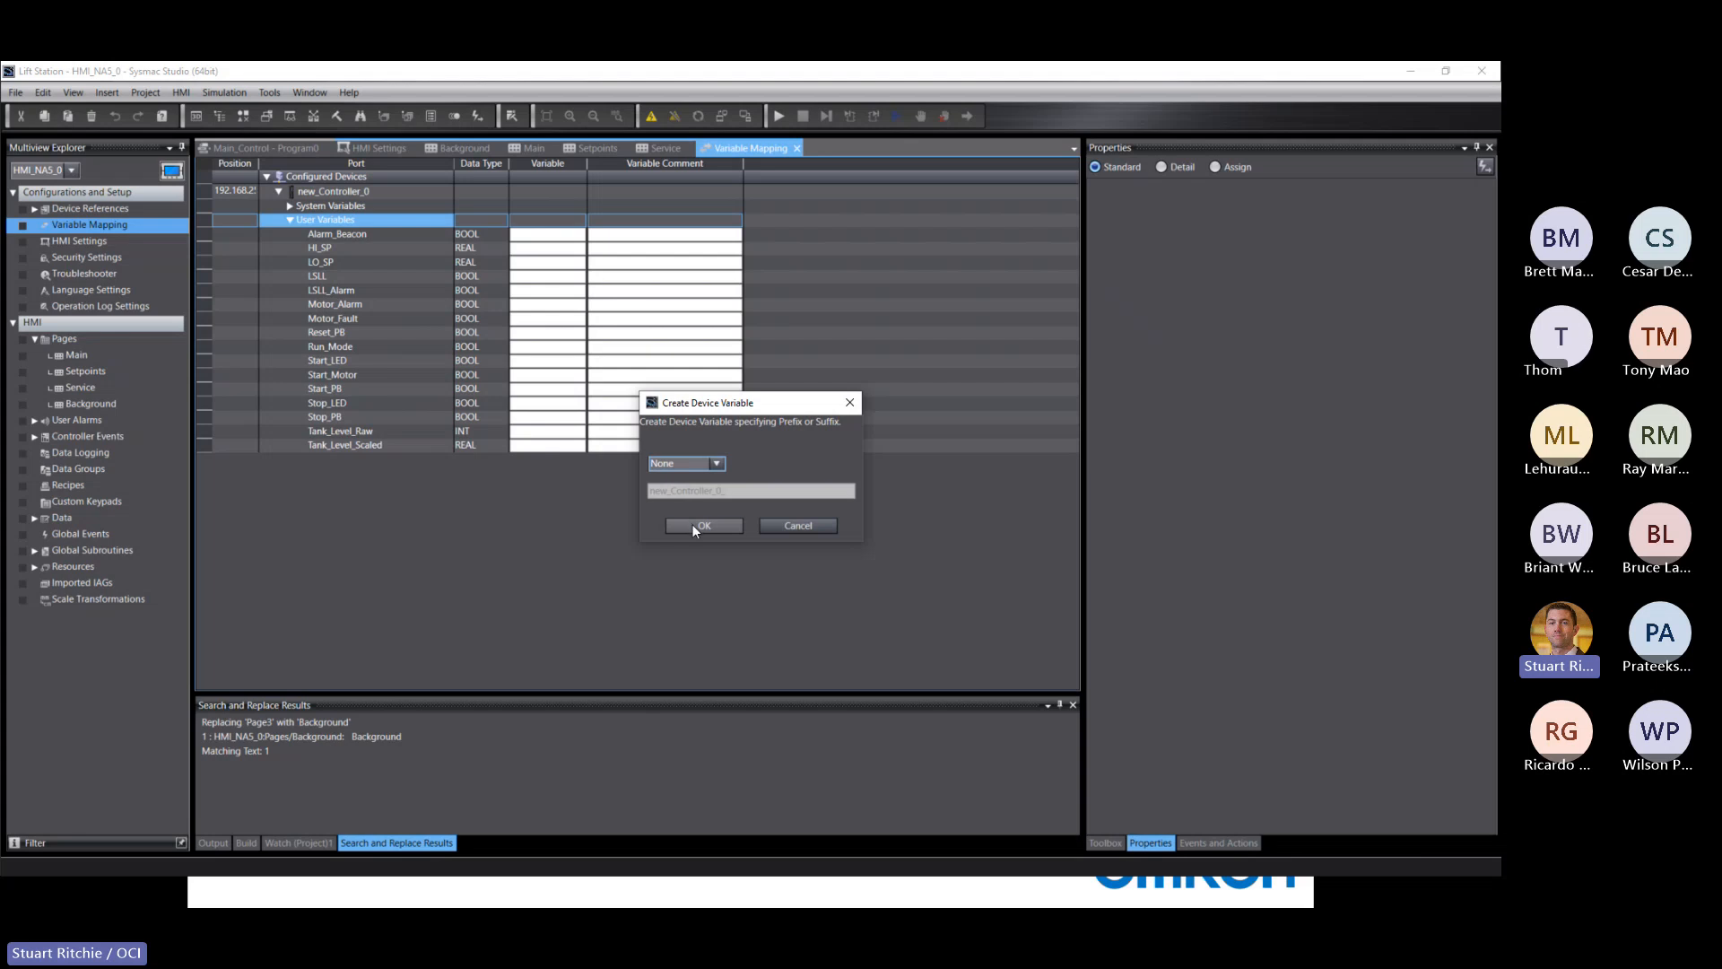
click(693, 527)
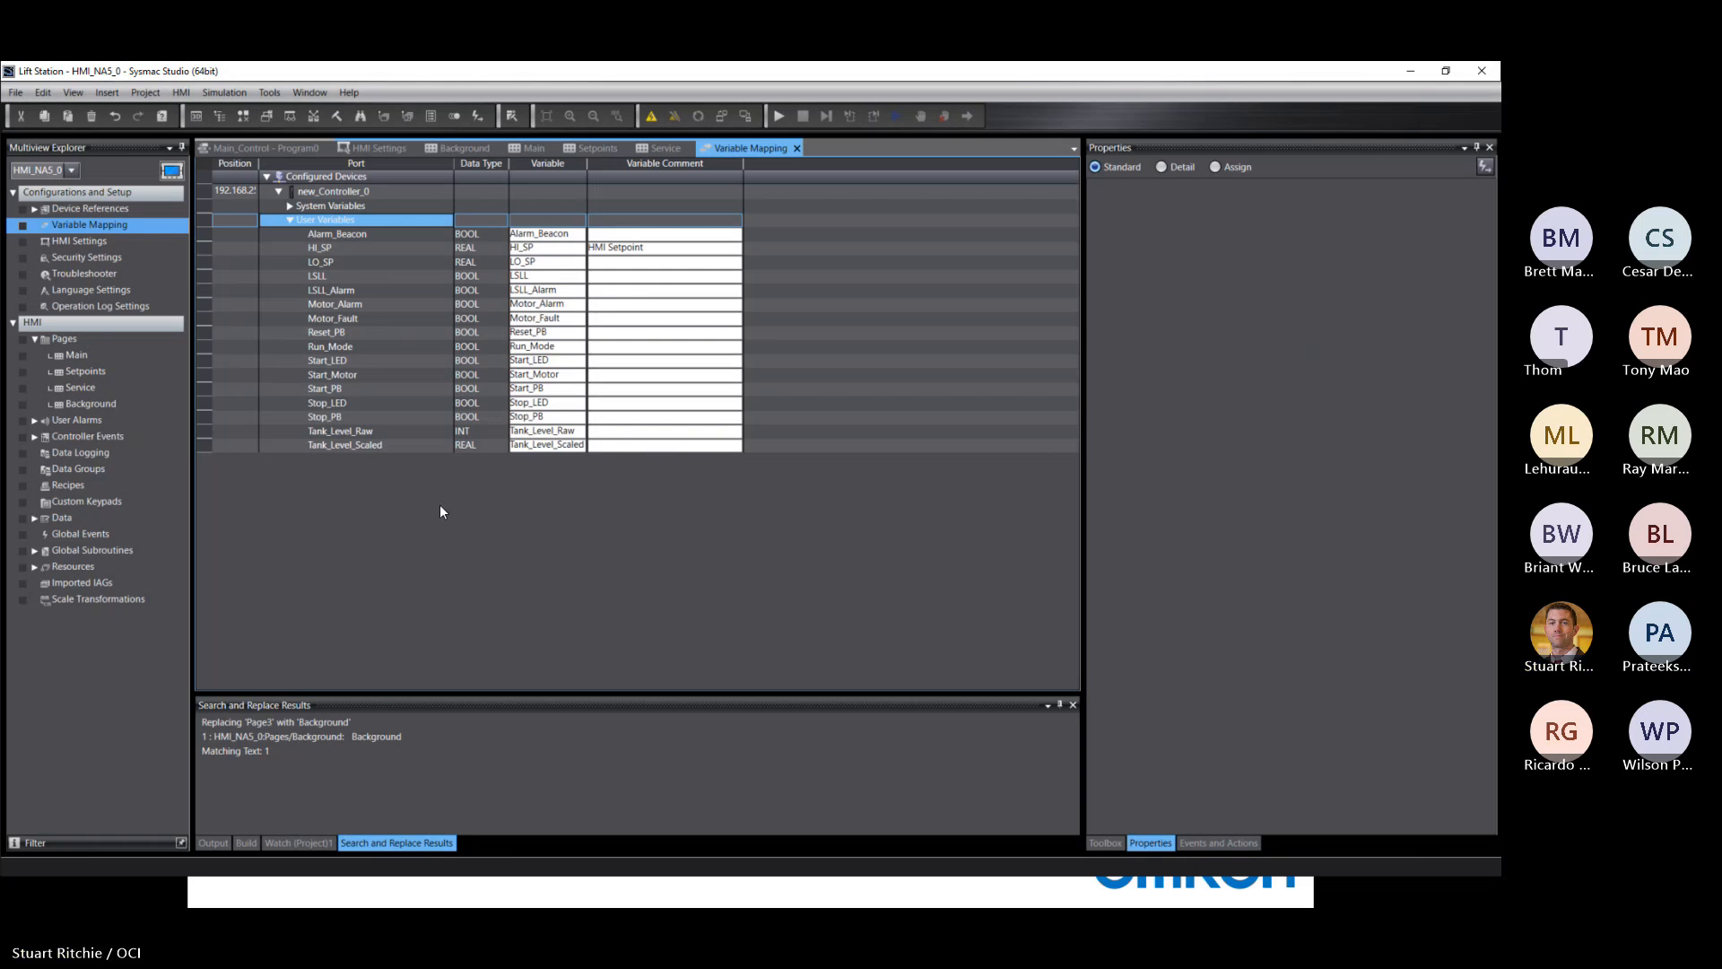
Step: Open the Main page and place an Image object at its left edge, just above the Main button
click(70, 355)
double_click(69, 355)
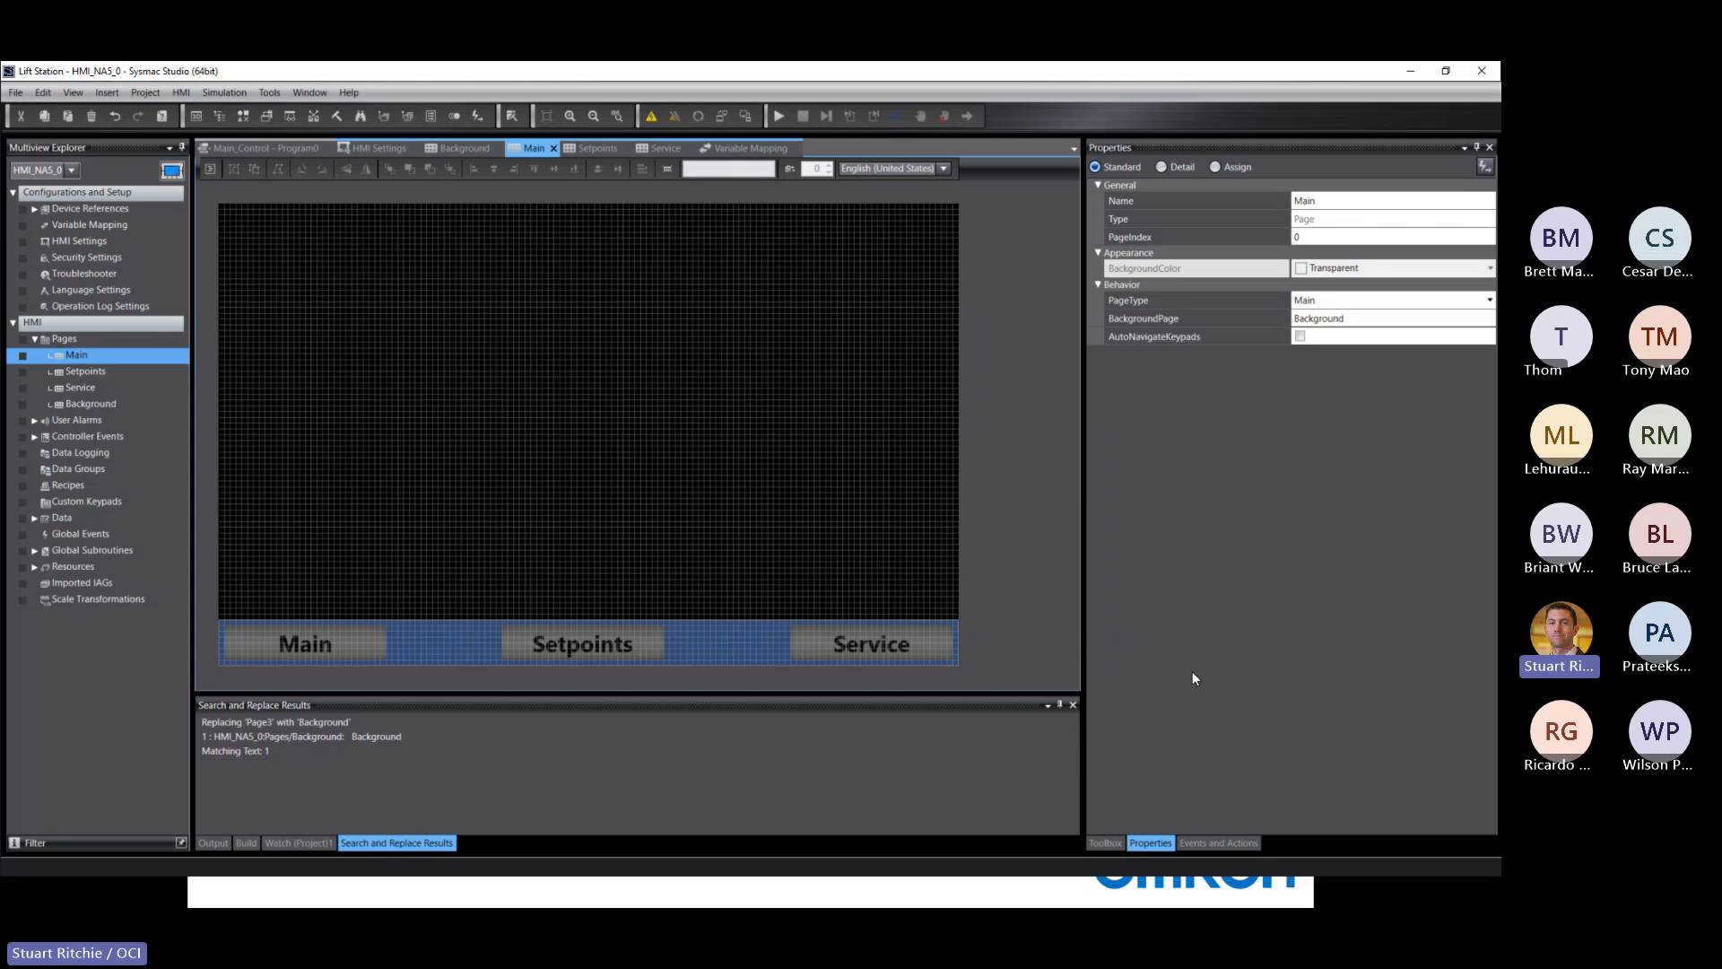
click(1105, 843)
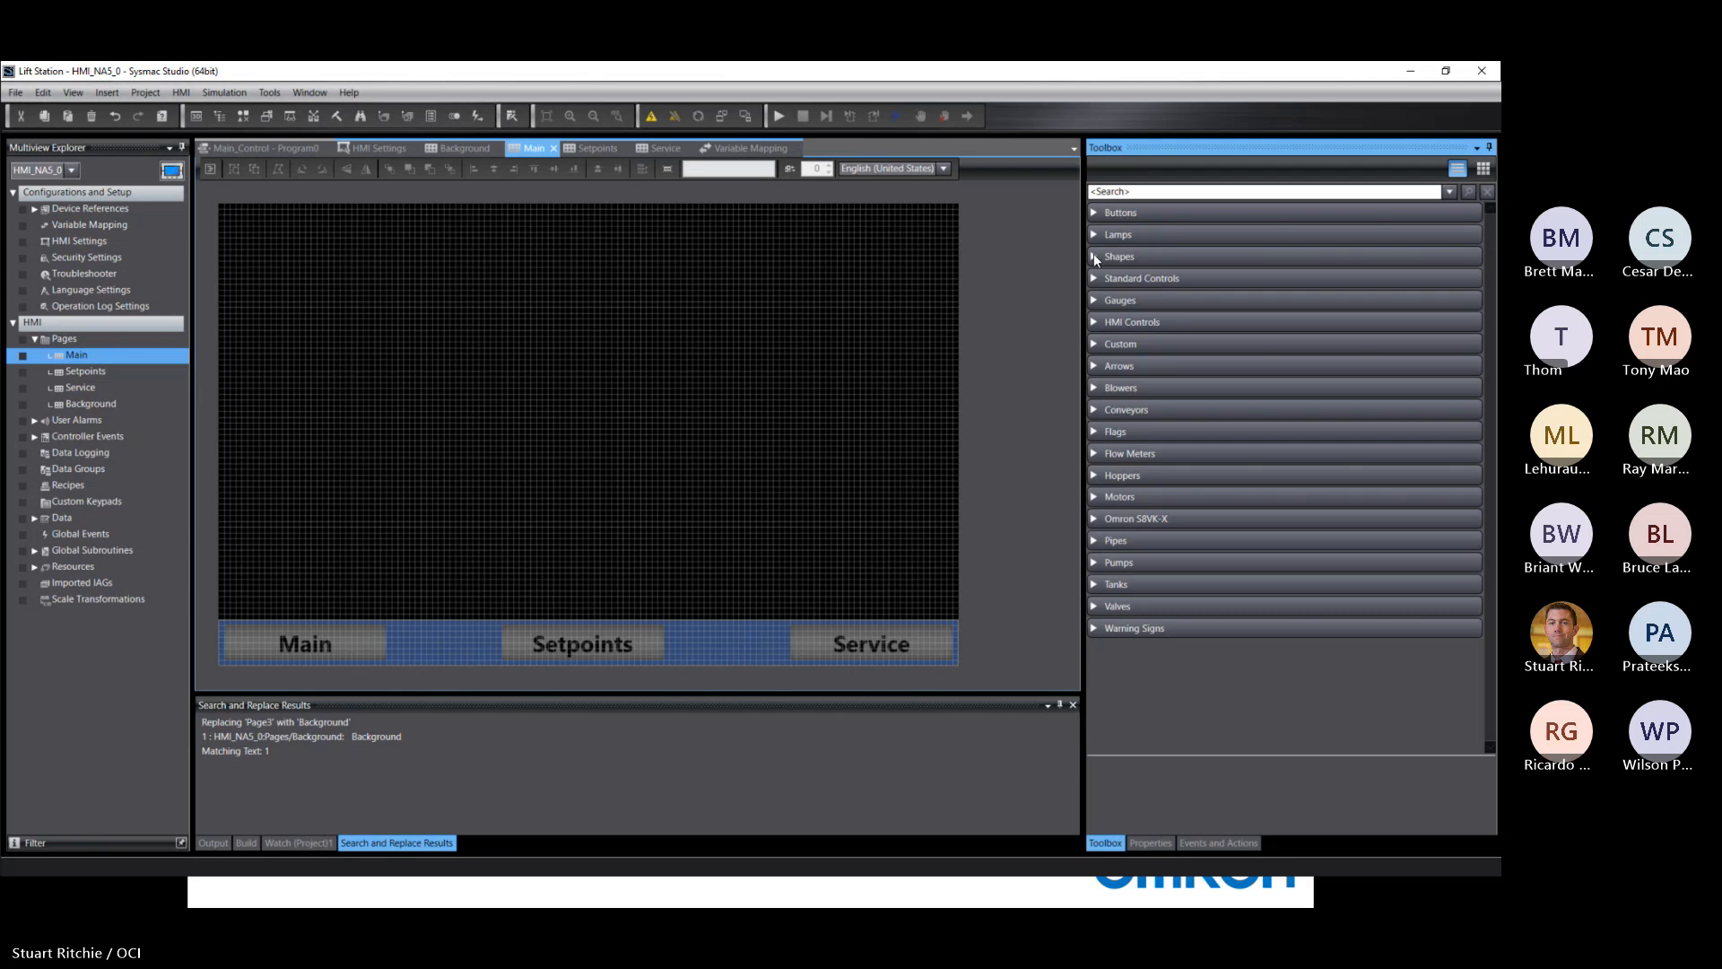
click(1094, 322)
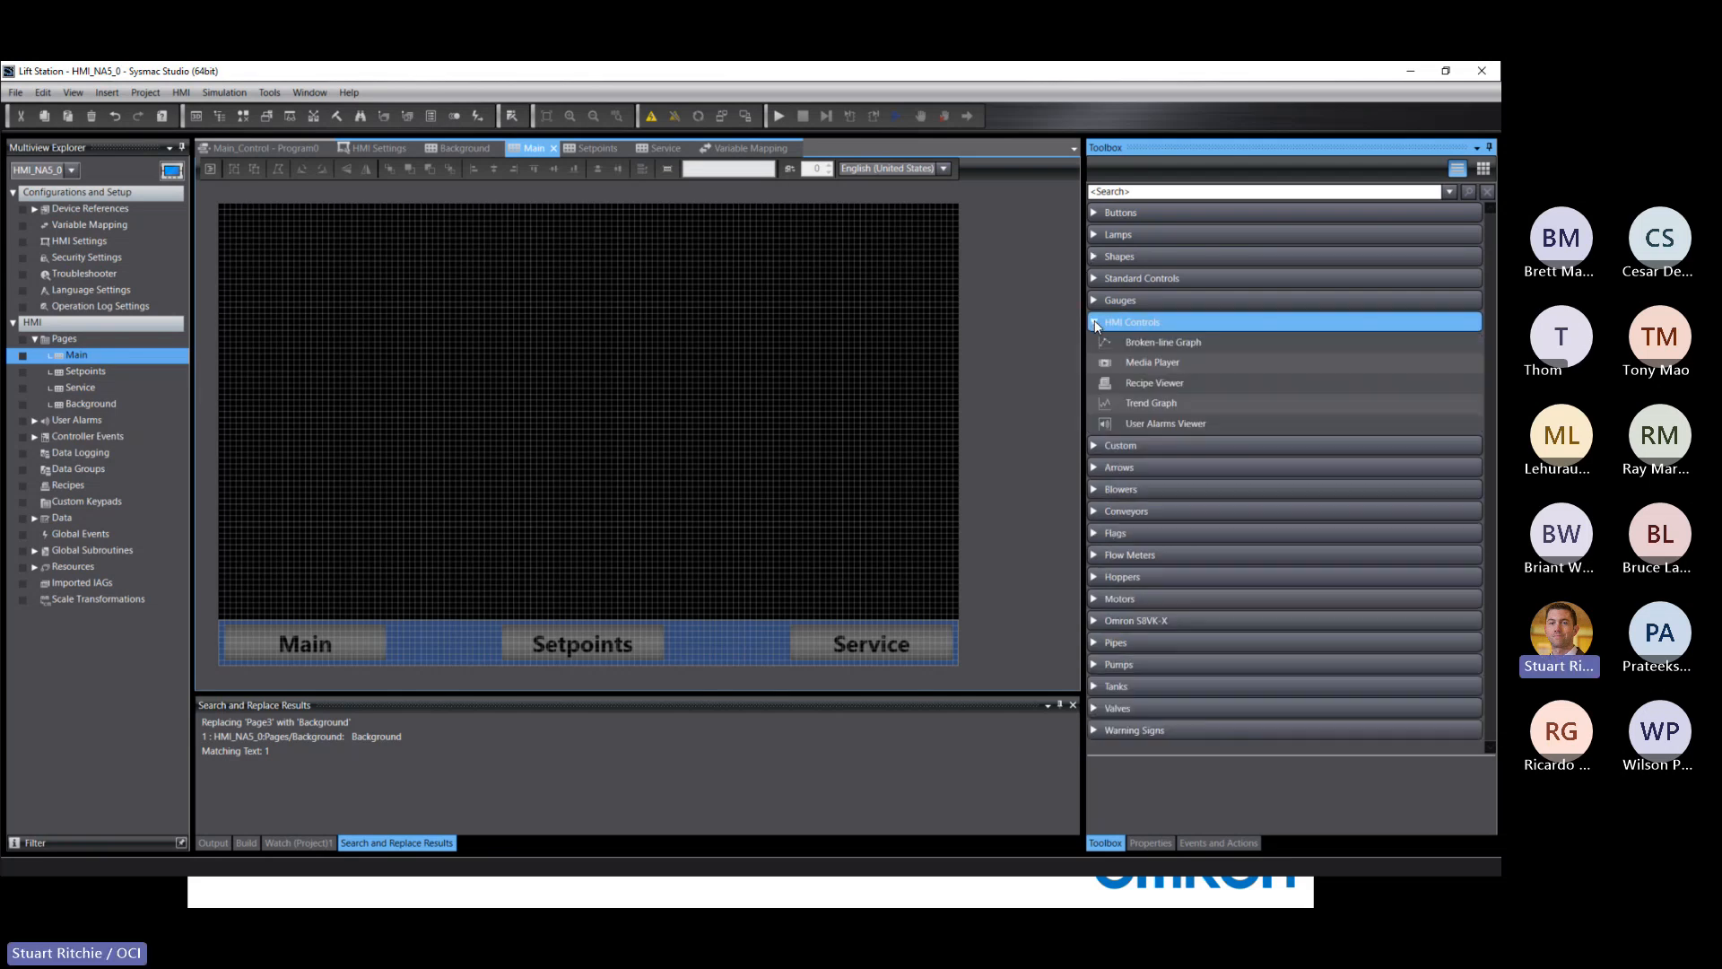
click(1094, 322)
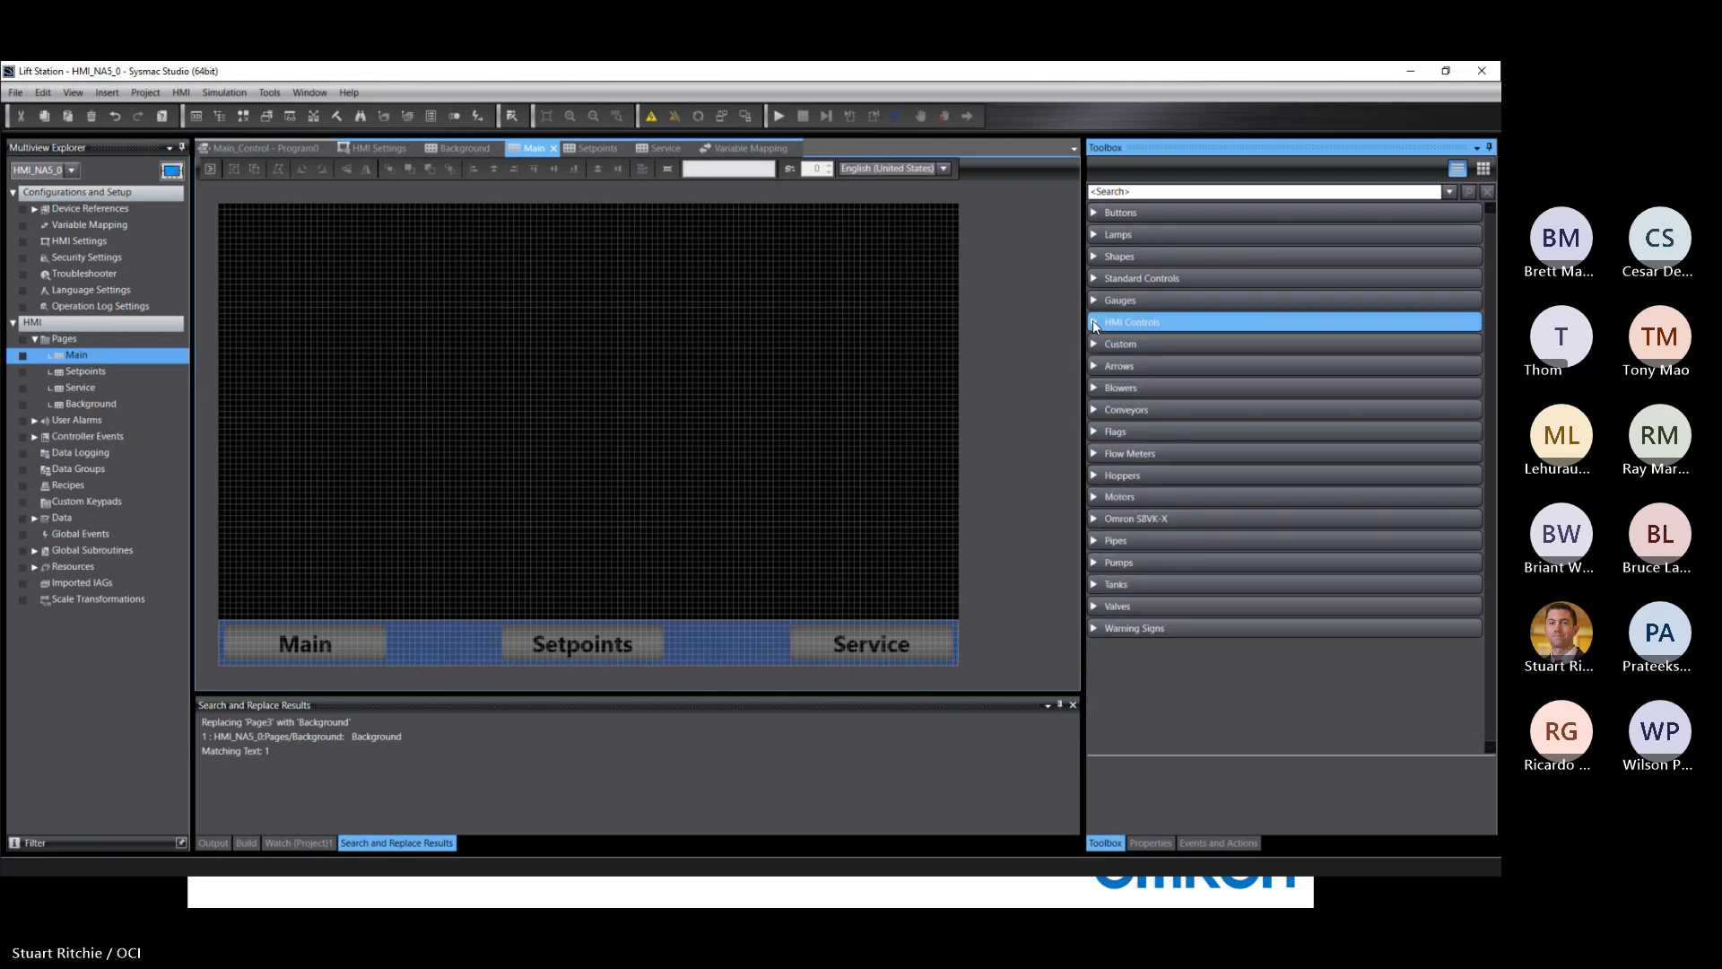
click(1094, 279)
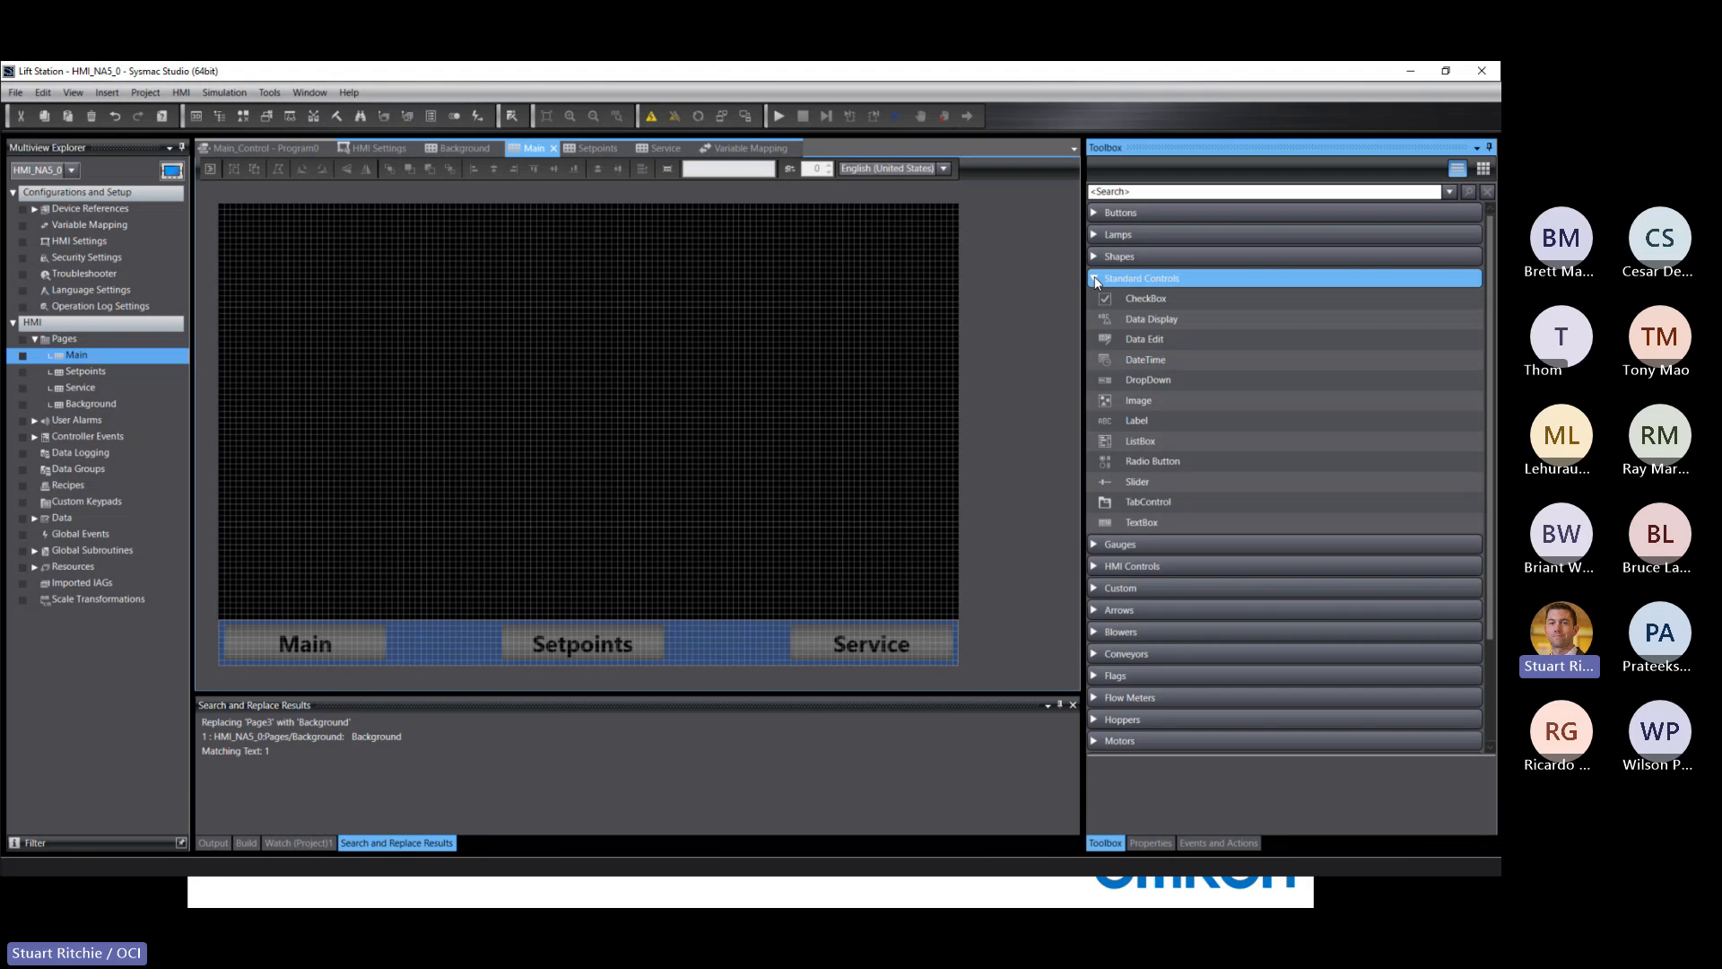
click(1140, 403)
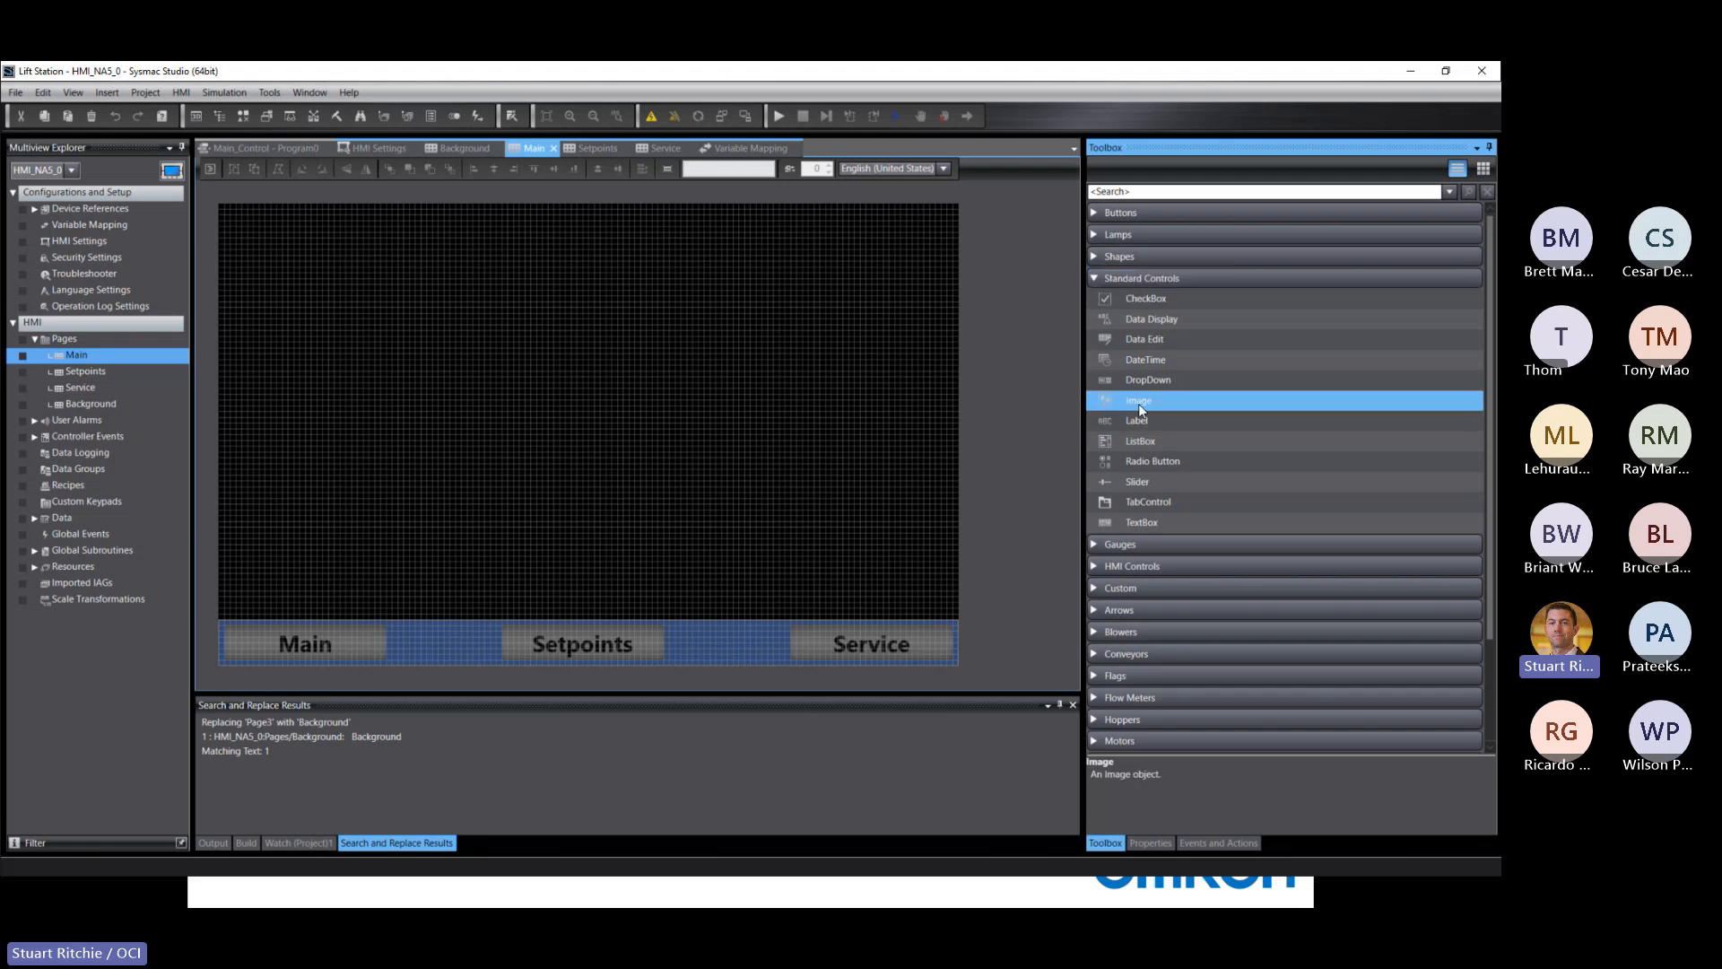
drag(1106, 401, 222, 558)
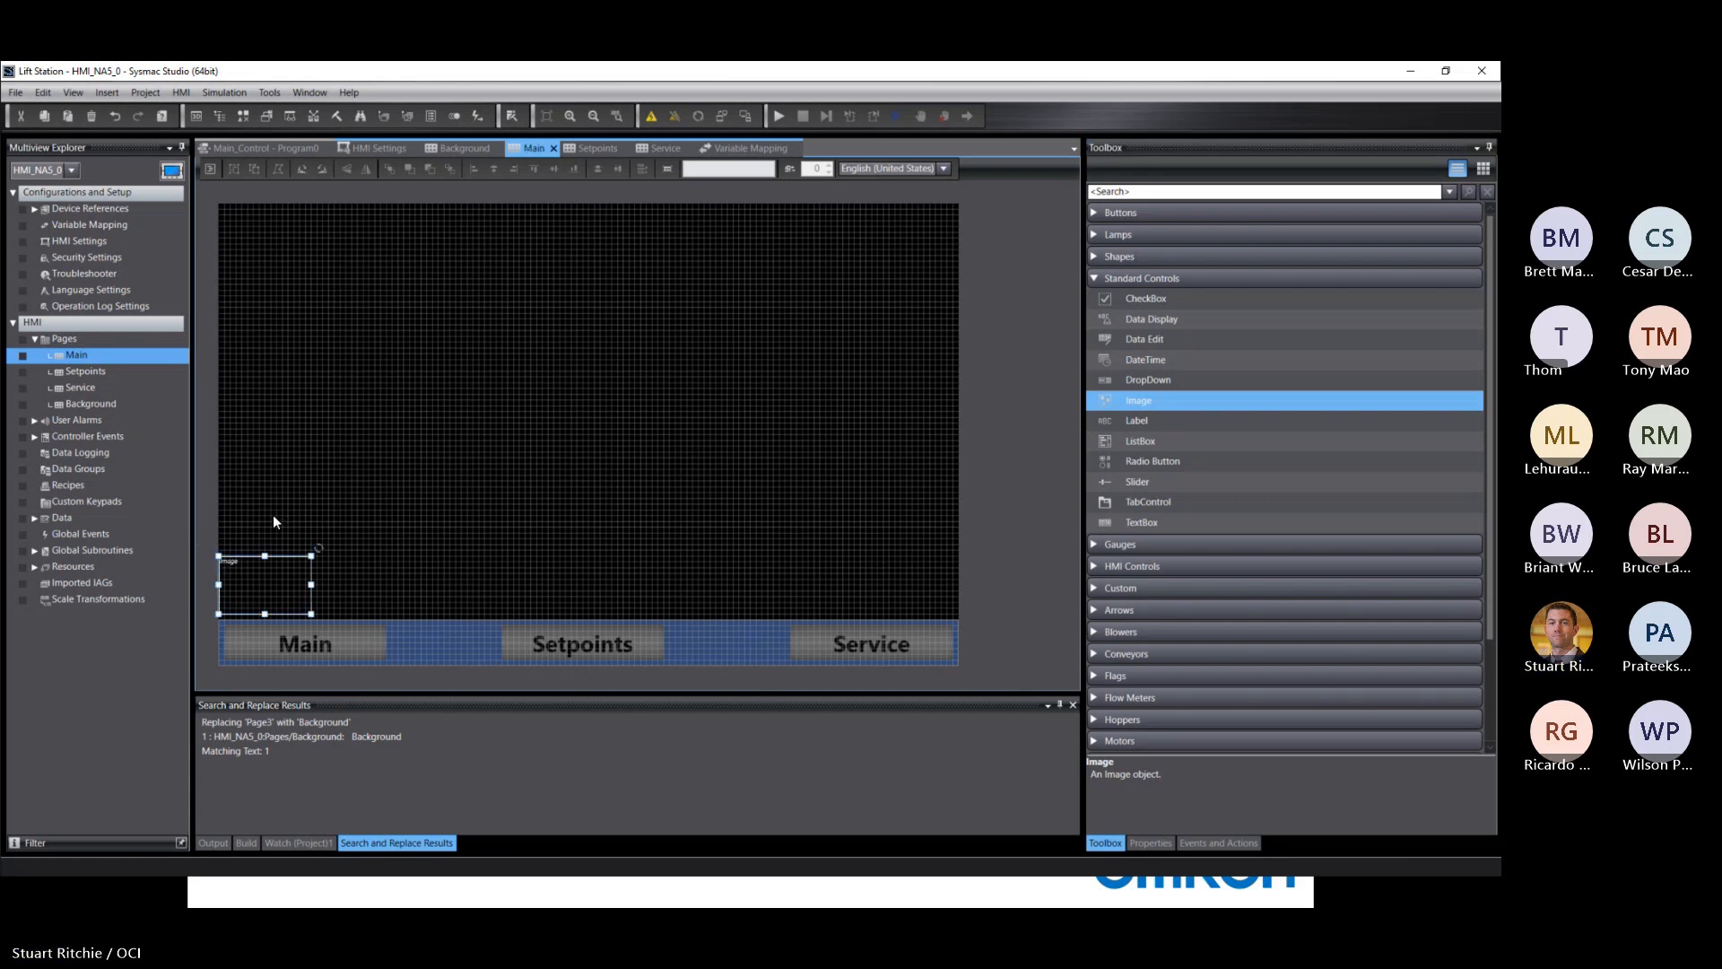
Step: Set the Image object's ImageFile to the 360_F_460446875 JPG from the 2024 > Session 2 > HMI Images folder
click(281, 581)
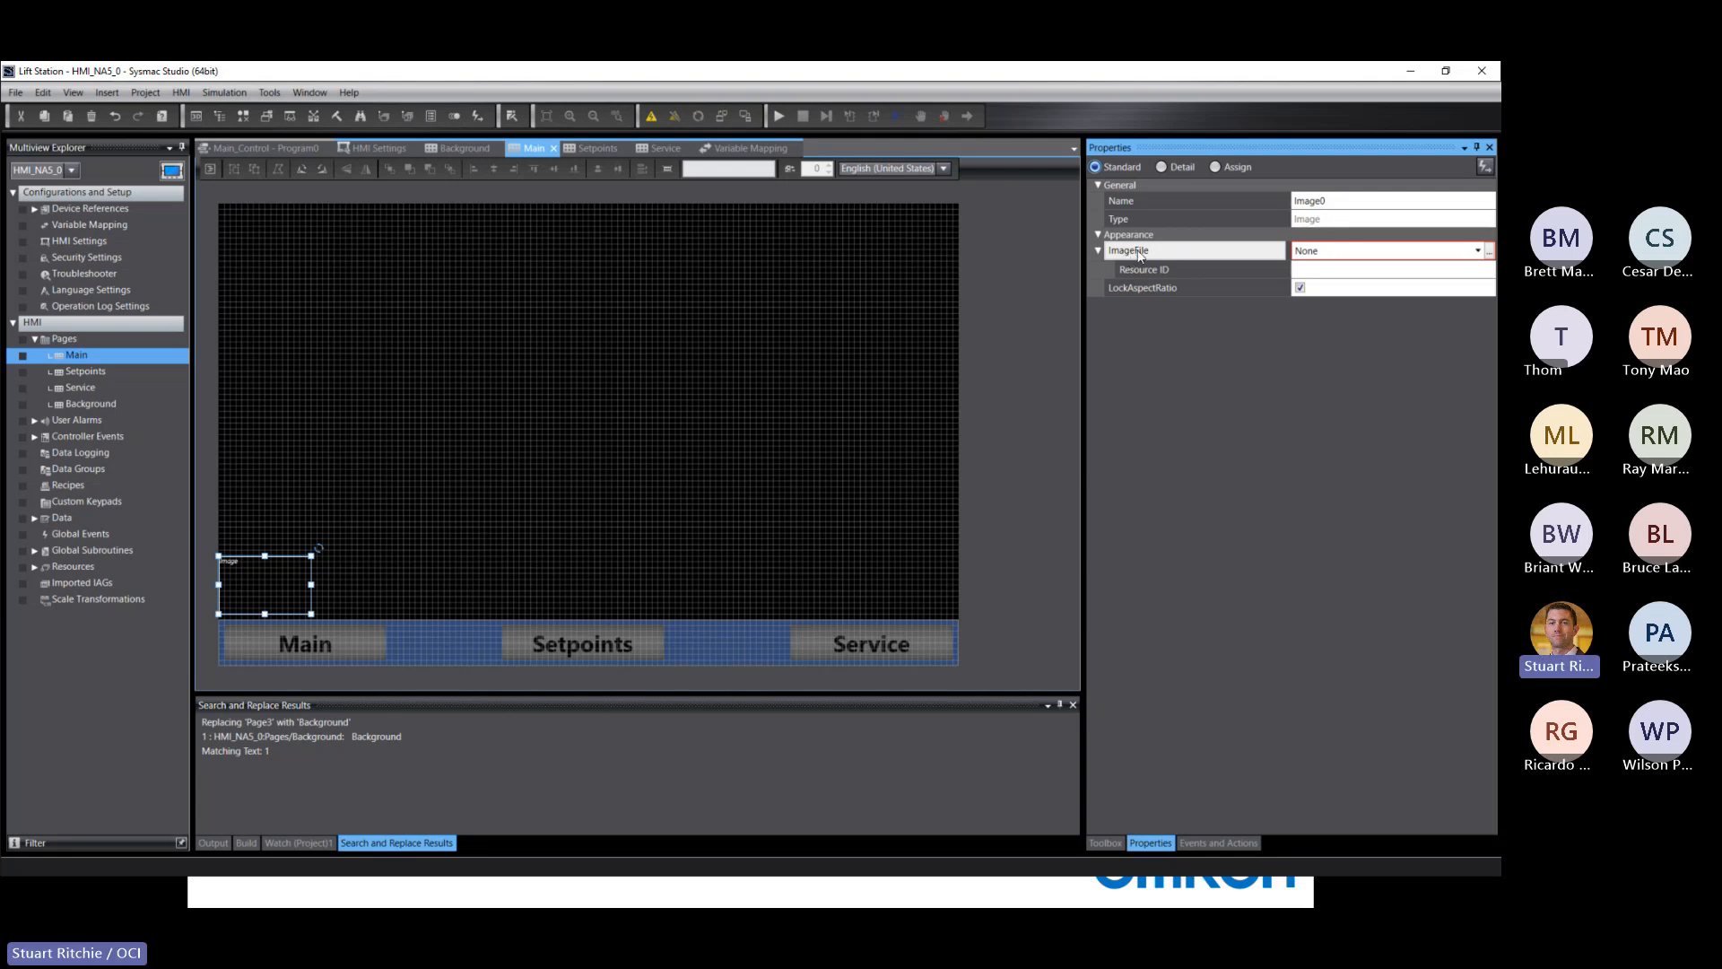
click(1490, 255)
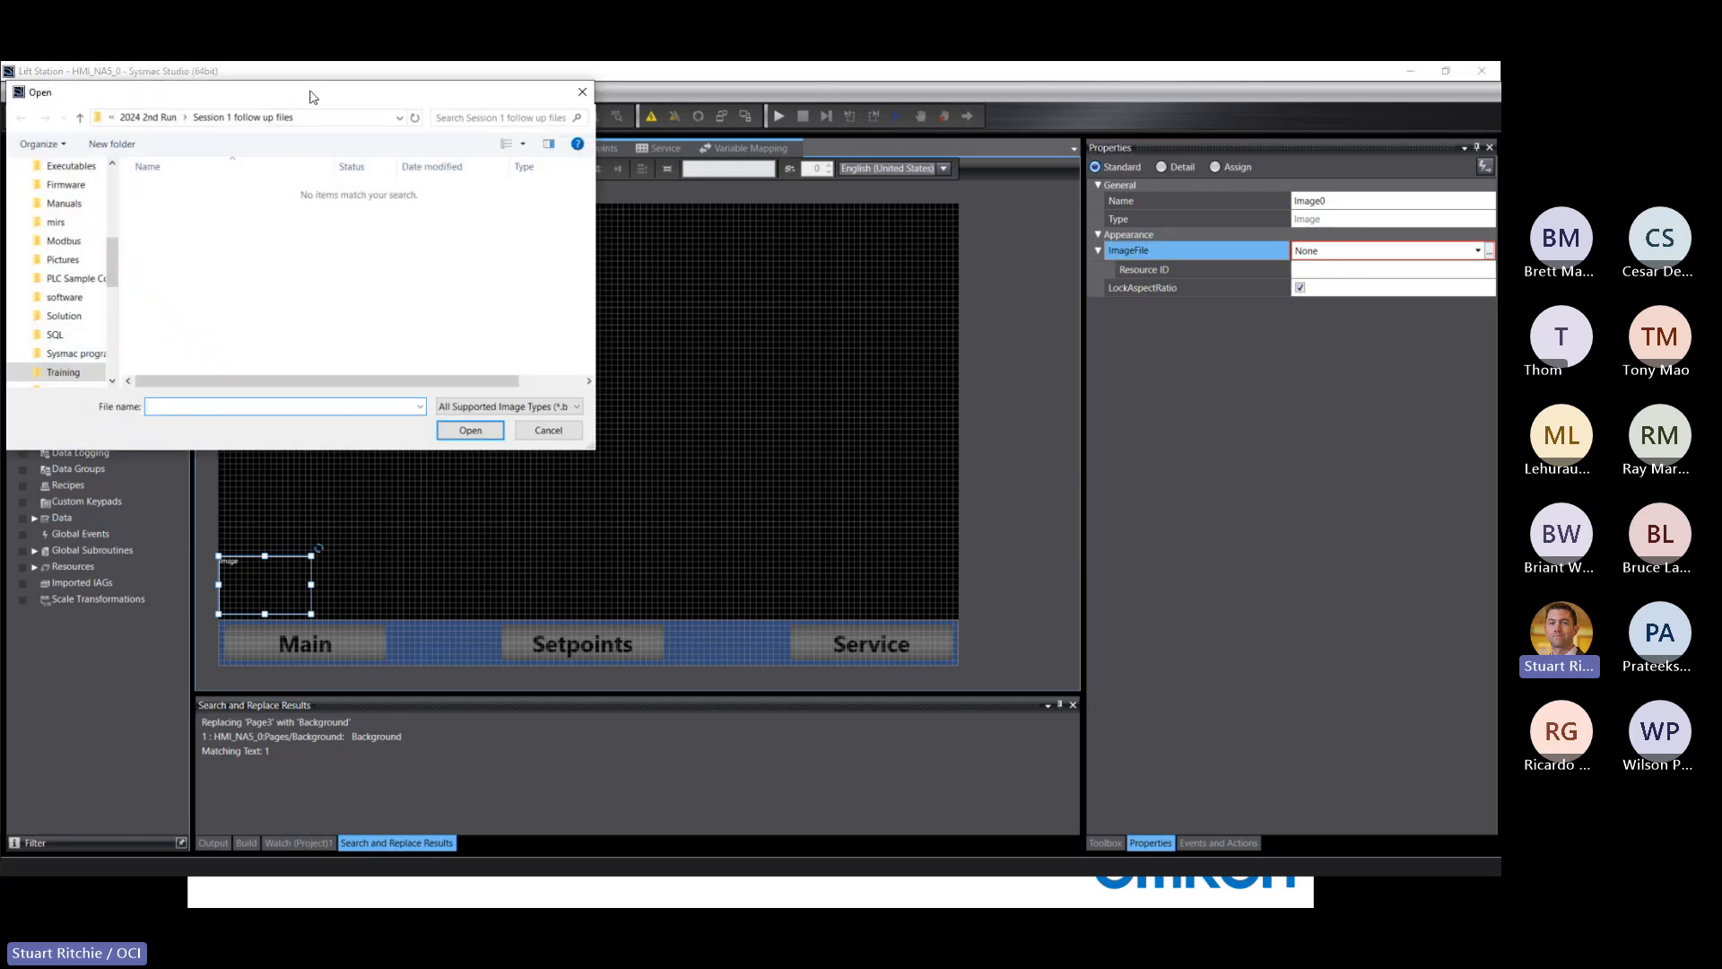
click(157, 119)
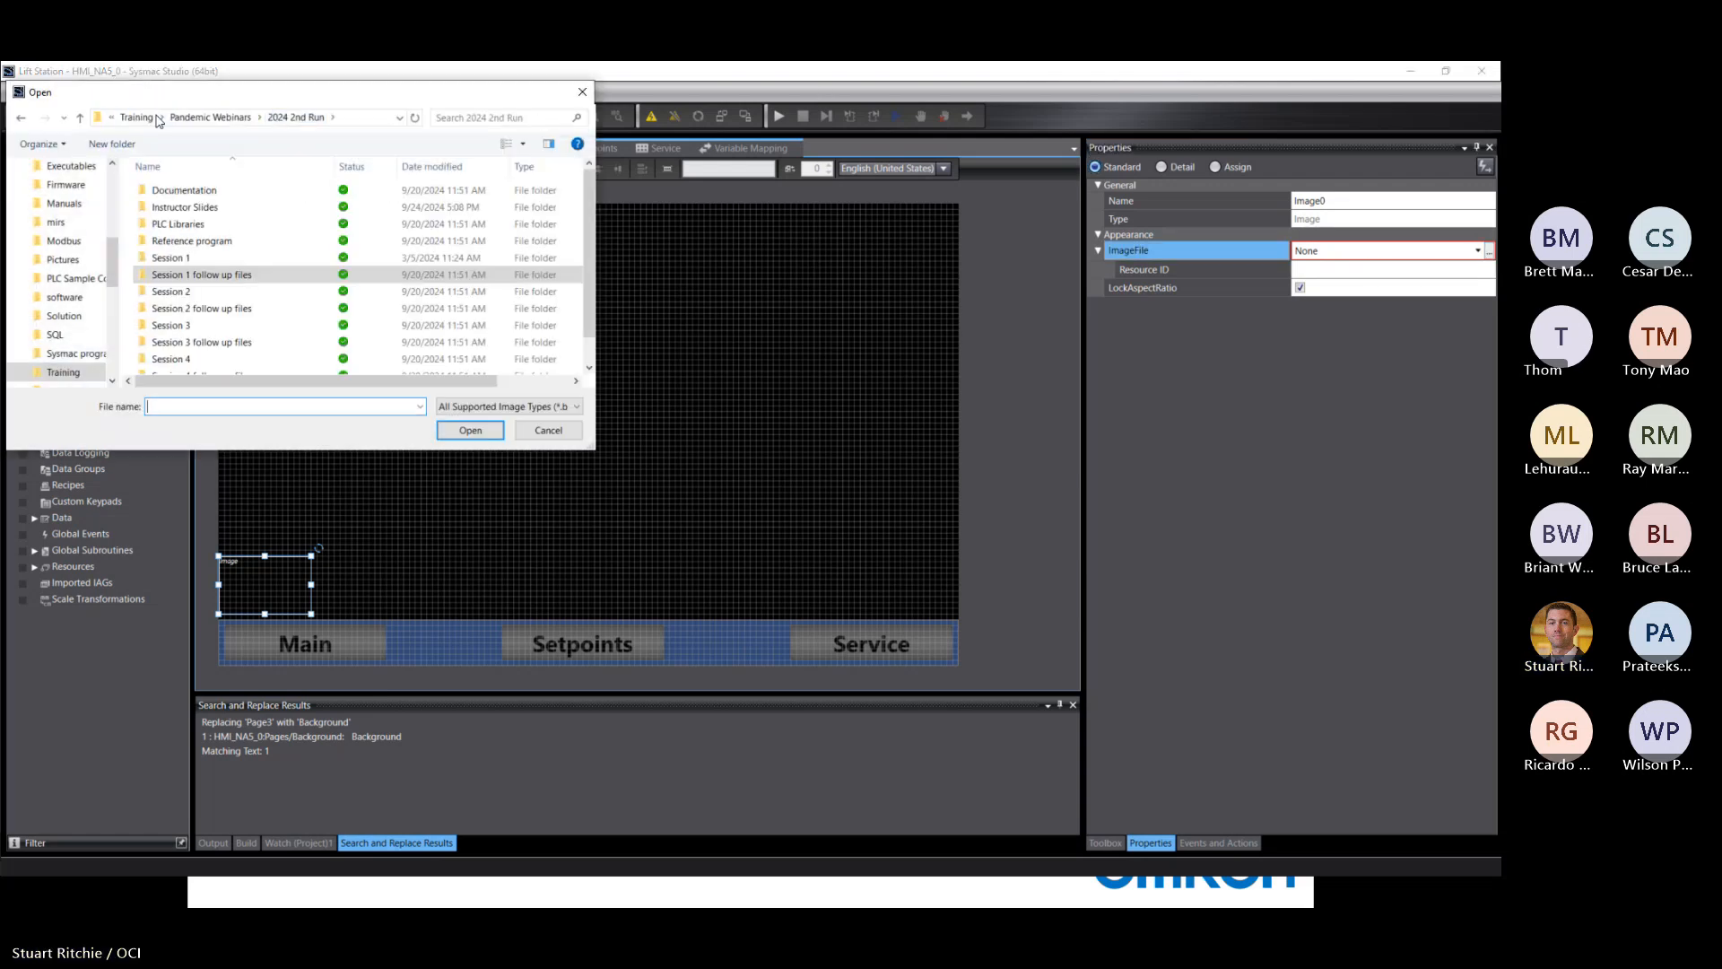
click(222, 125)
double_click(225, 226)
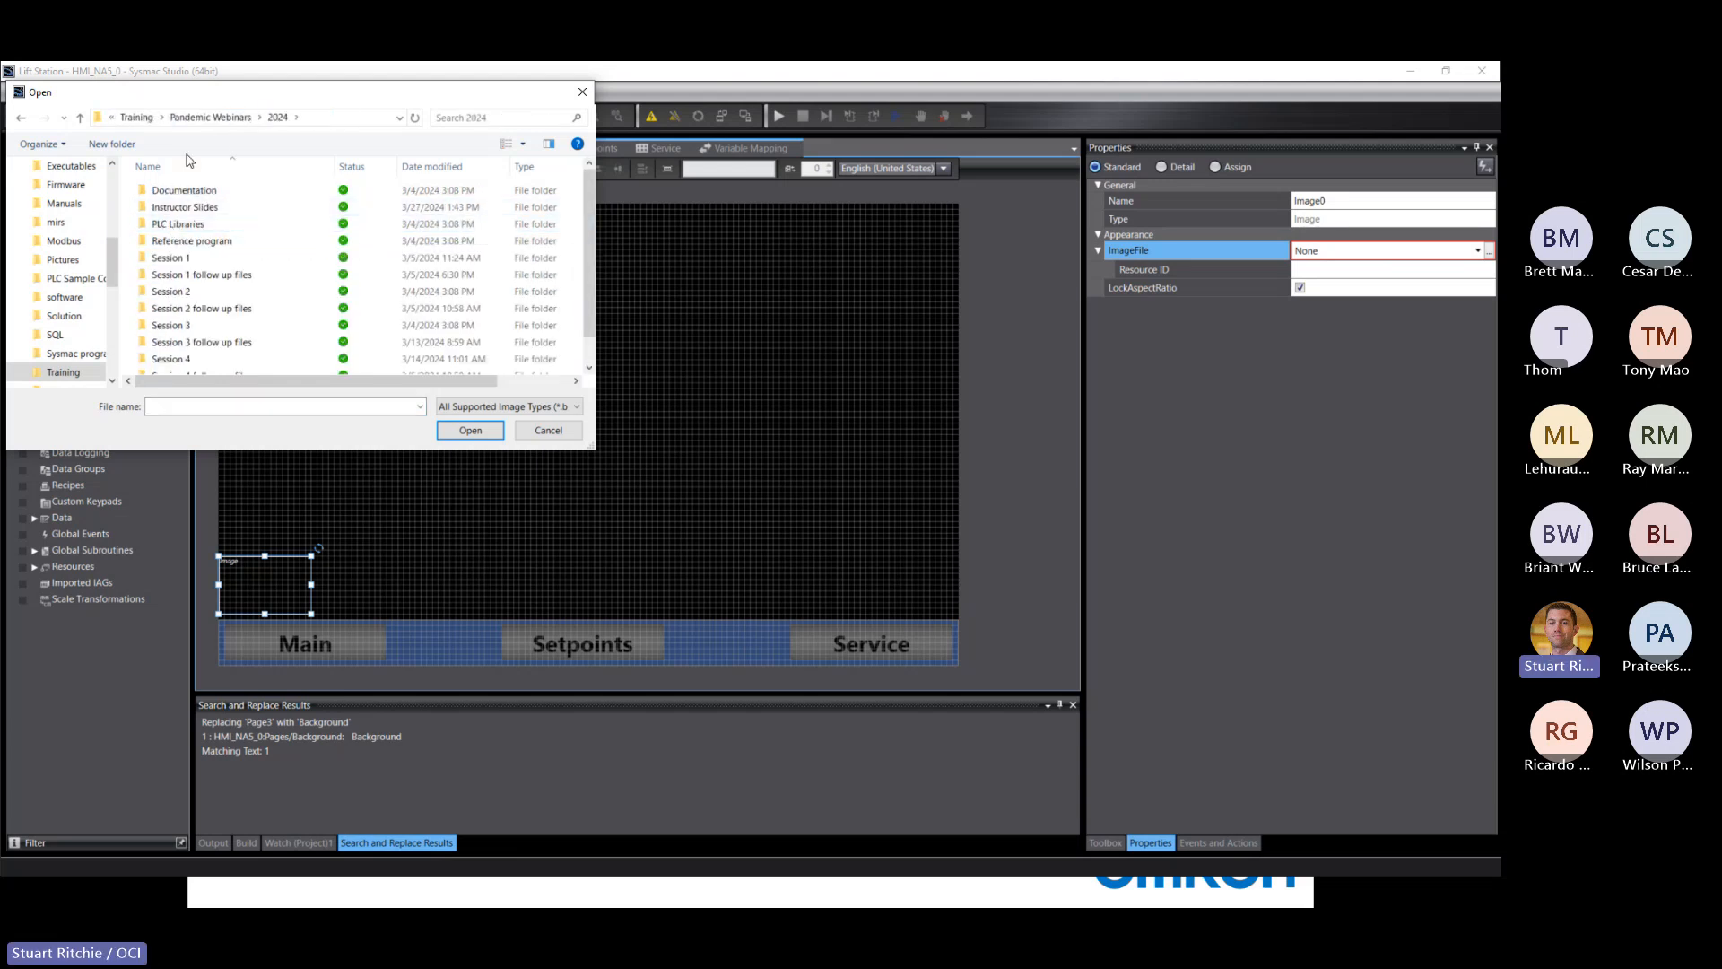
double_click(170, 292)
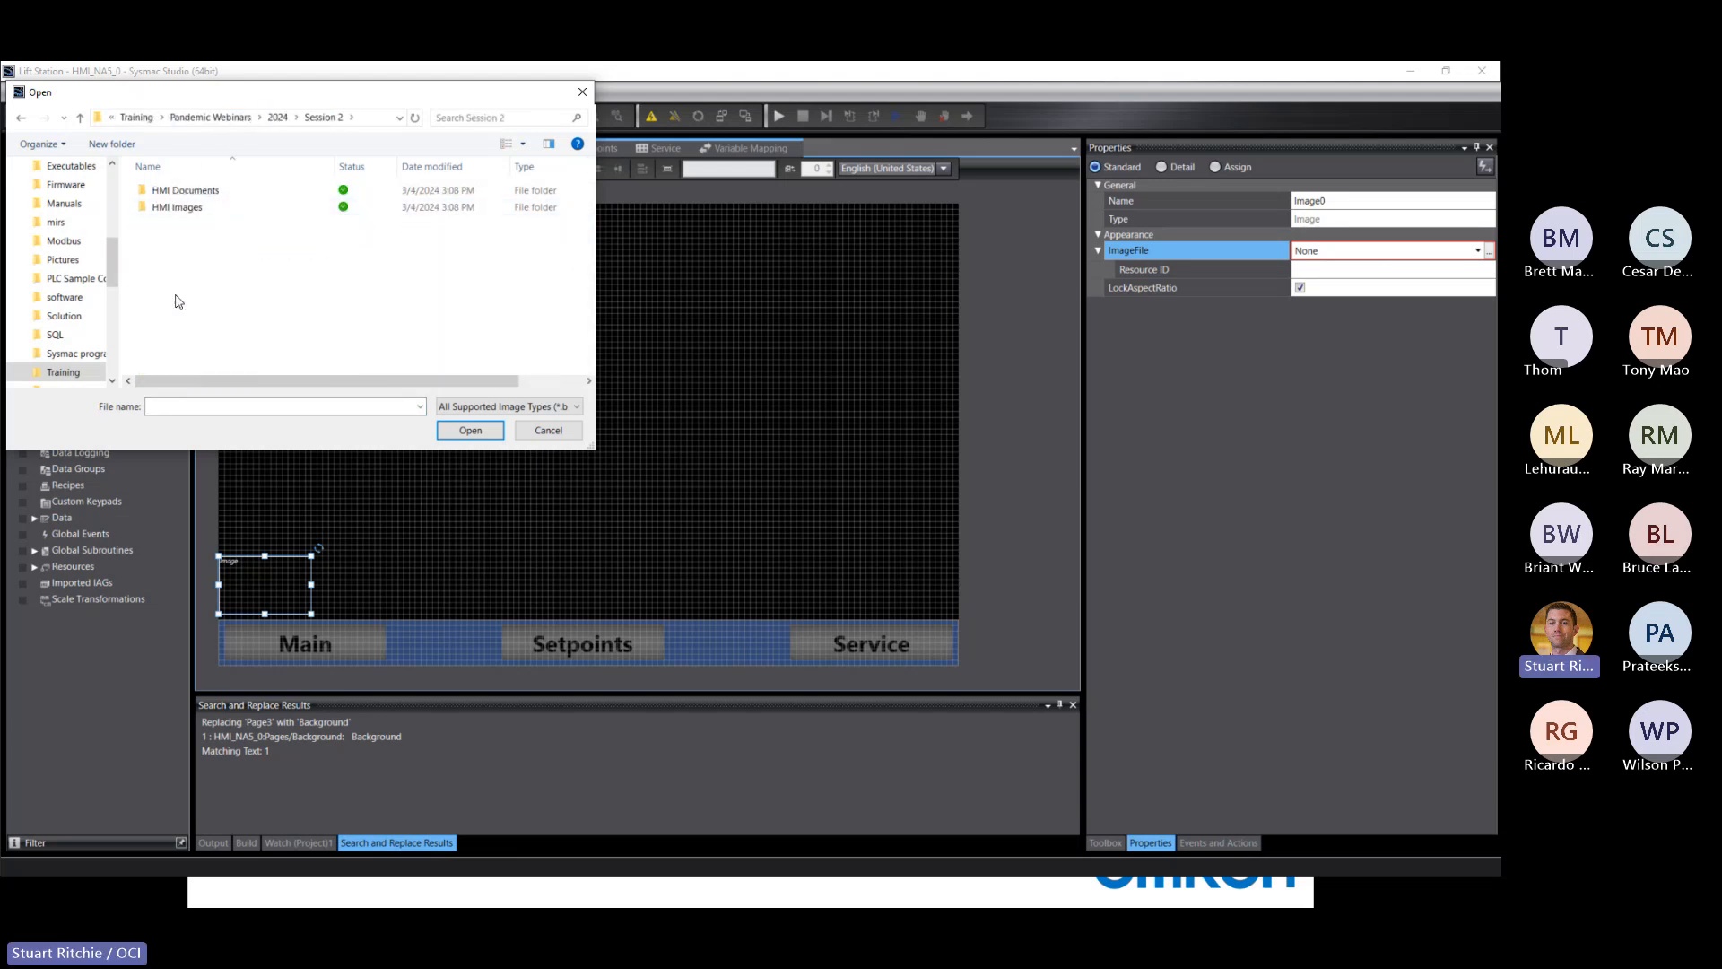
double_click(179, 207)
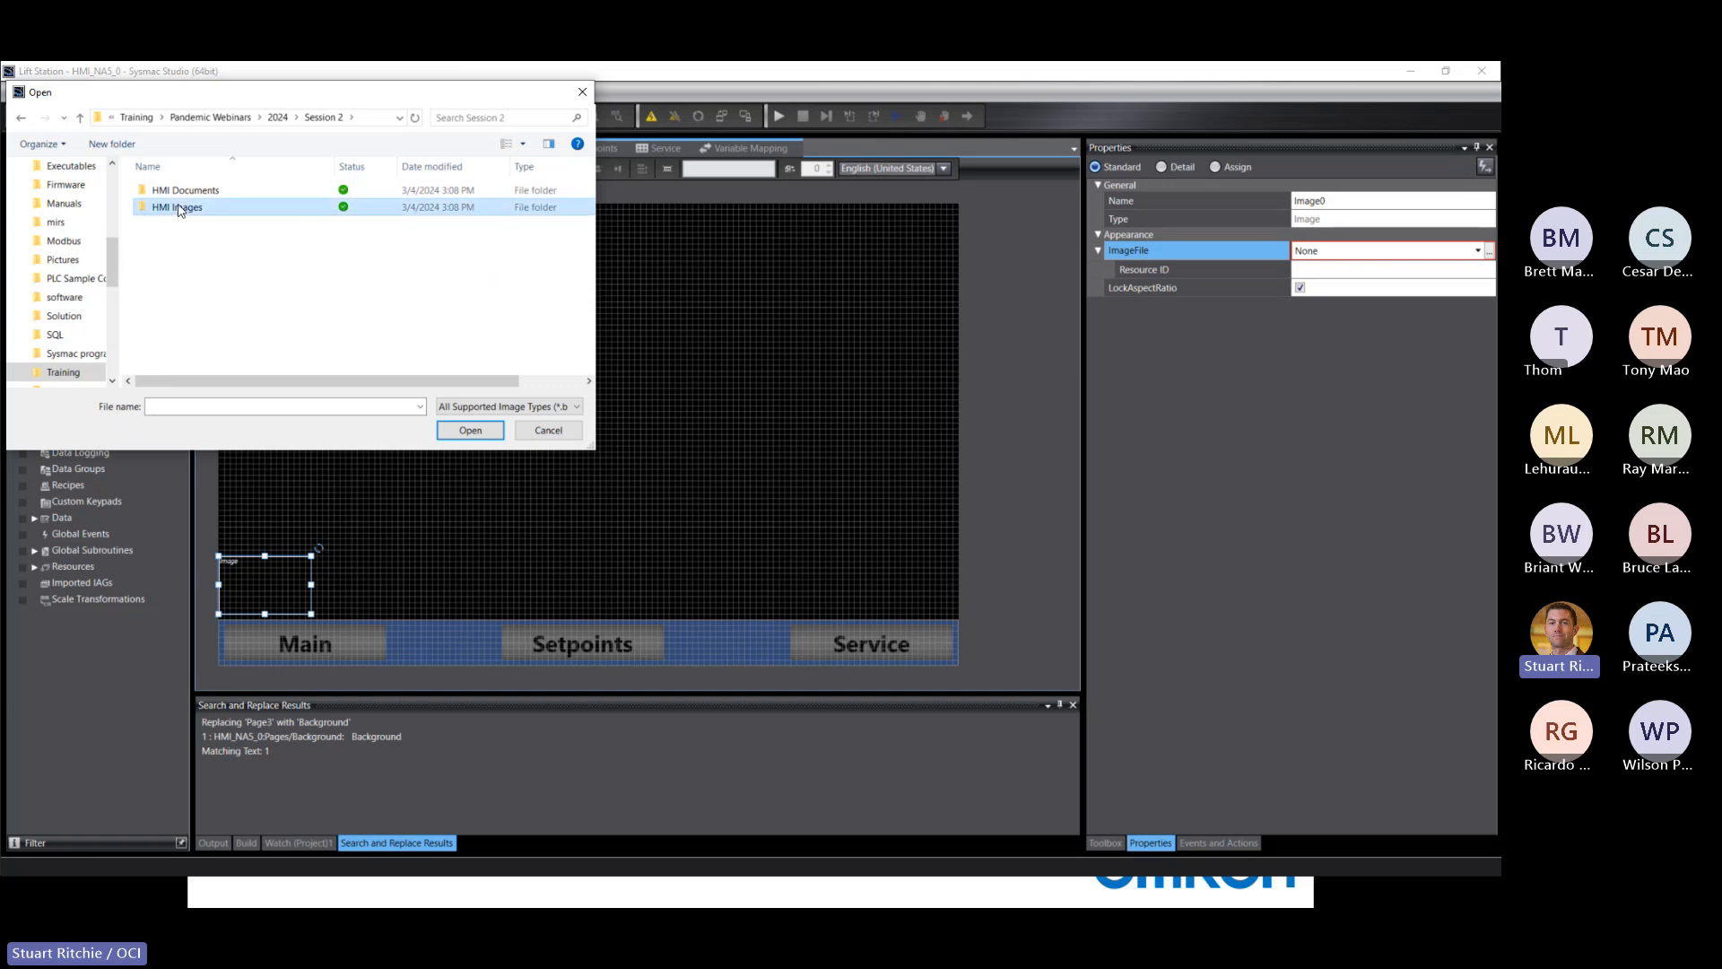
click(179, 211)
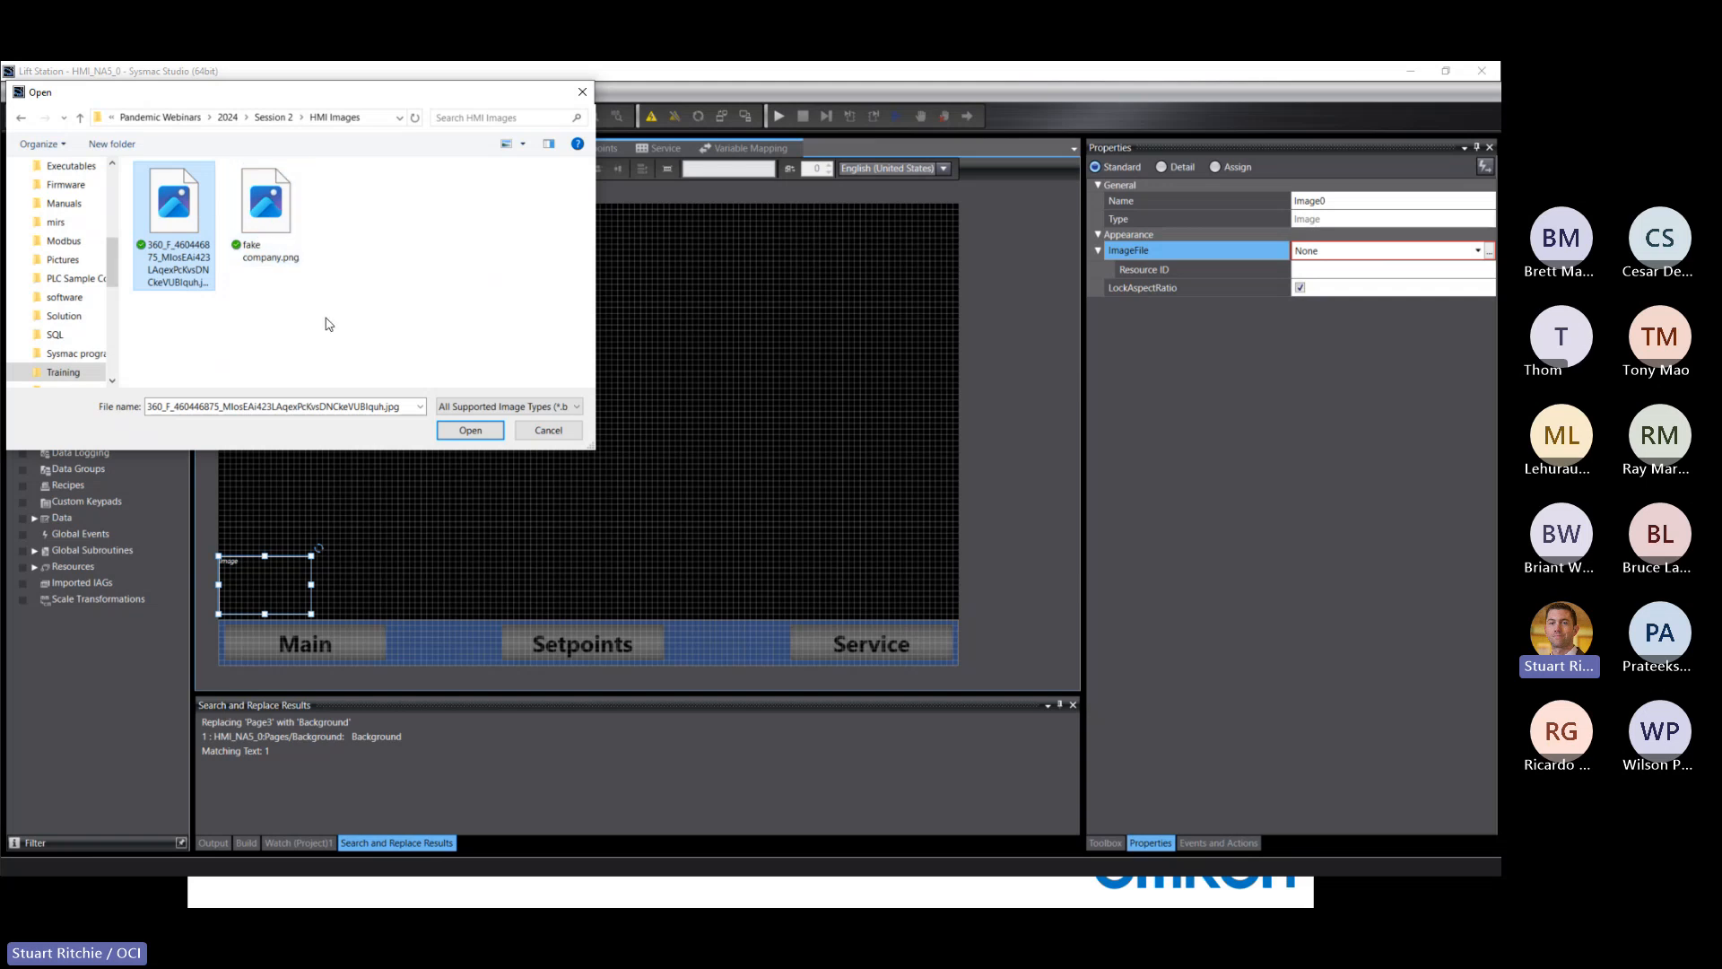
click(471, 431)
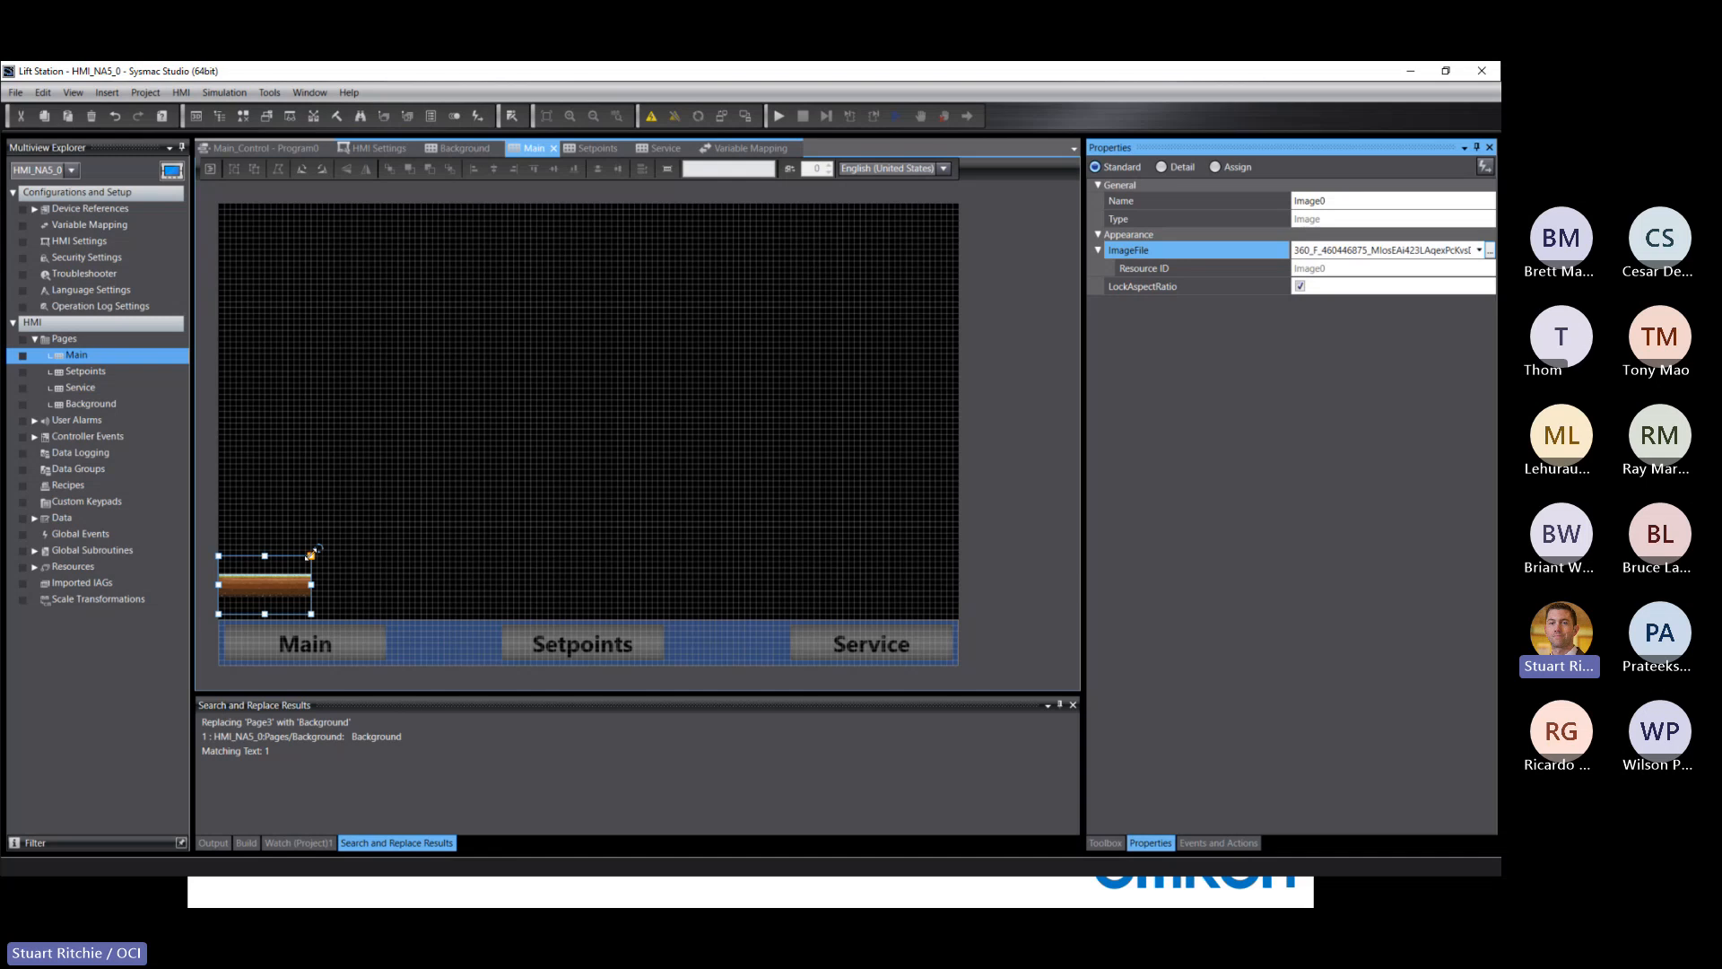
click(534, 387)
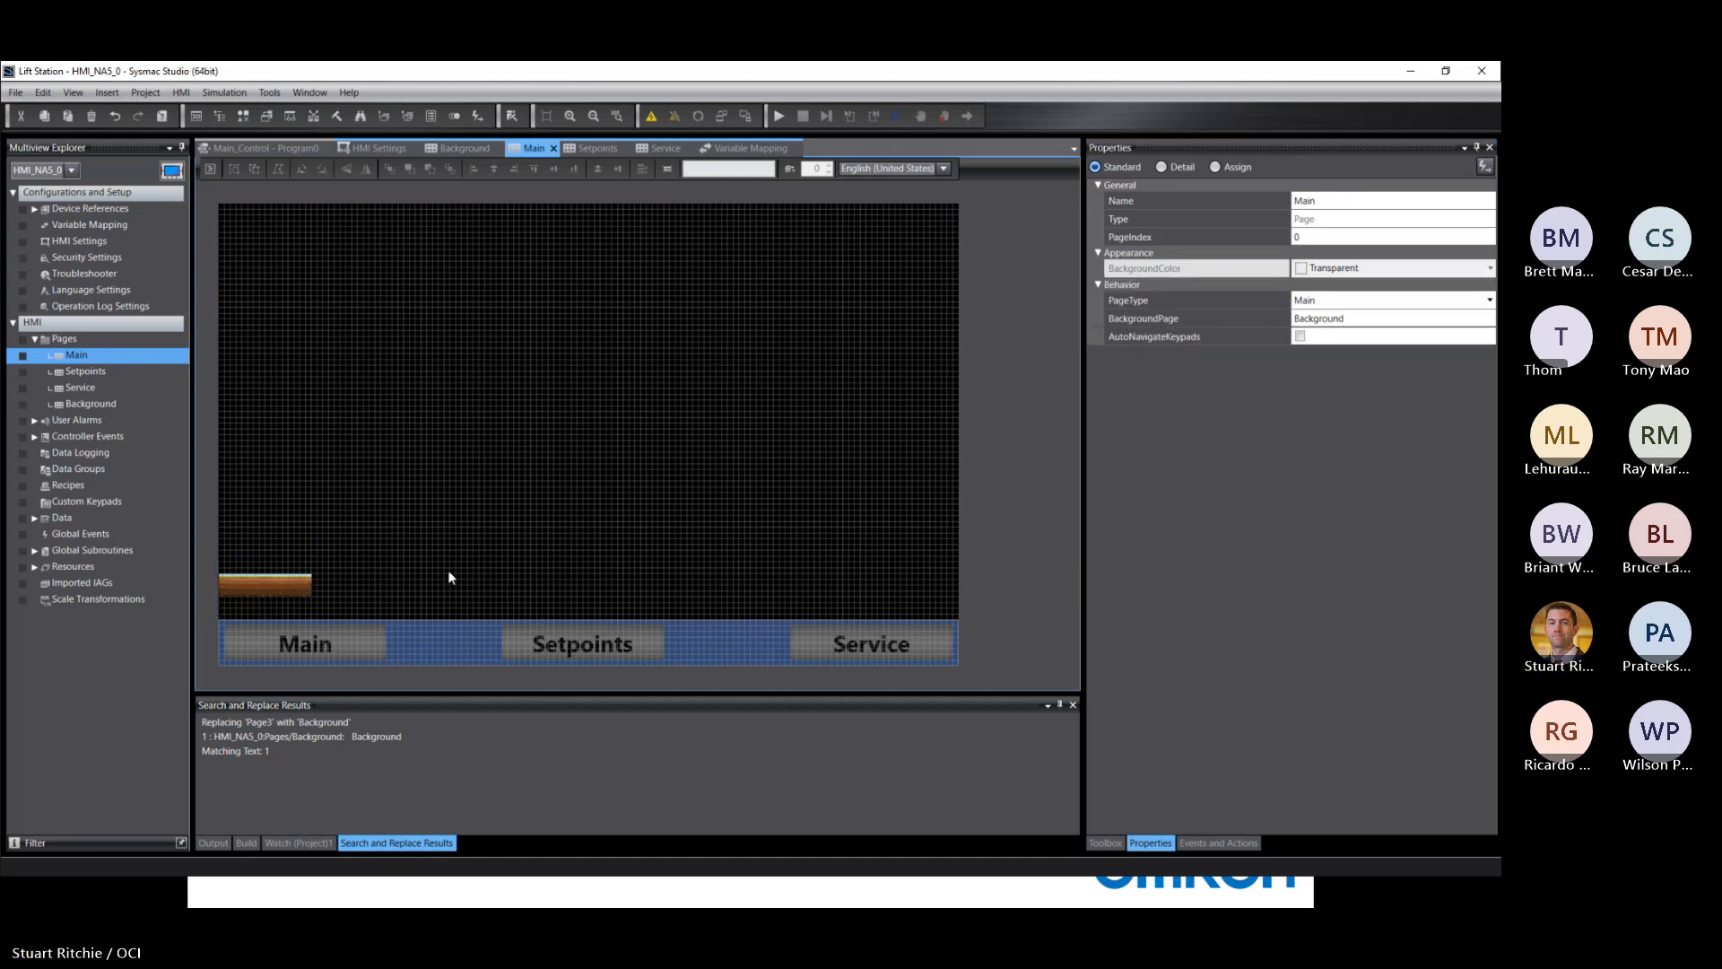
click(247, 584)
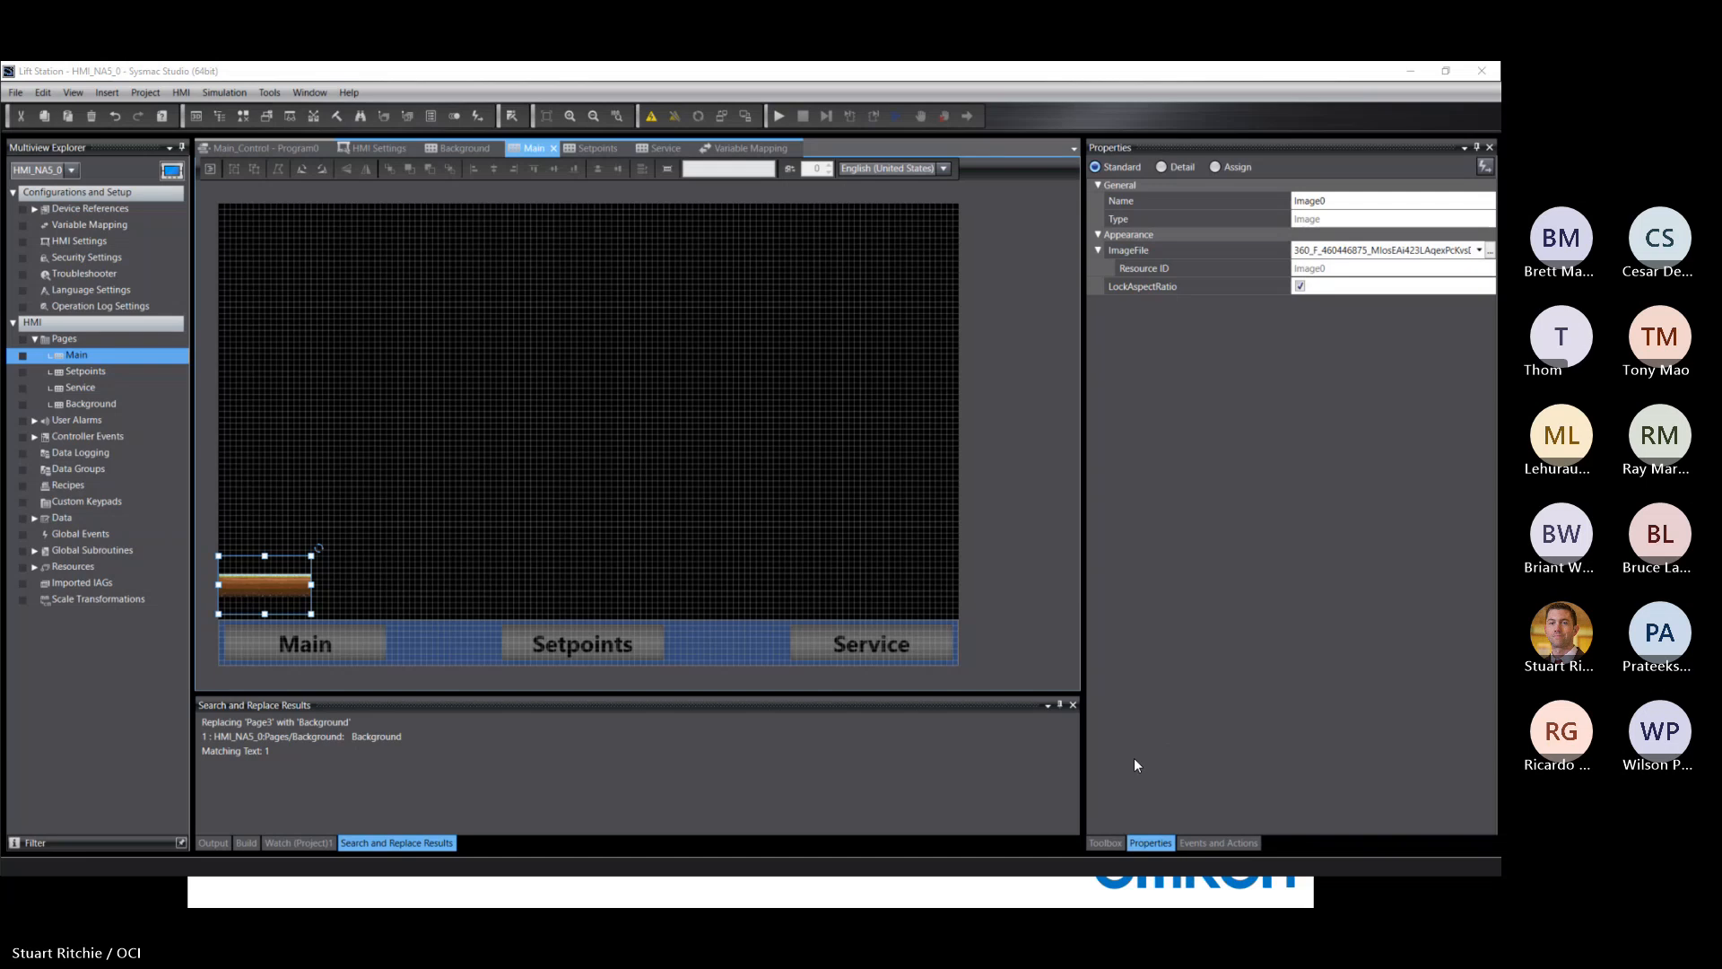
Step: Place a Medium Tank 3 graphic from the Tanks library in the right half of the Main page
click(1102, 843)
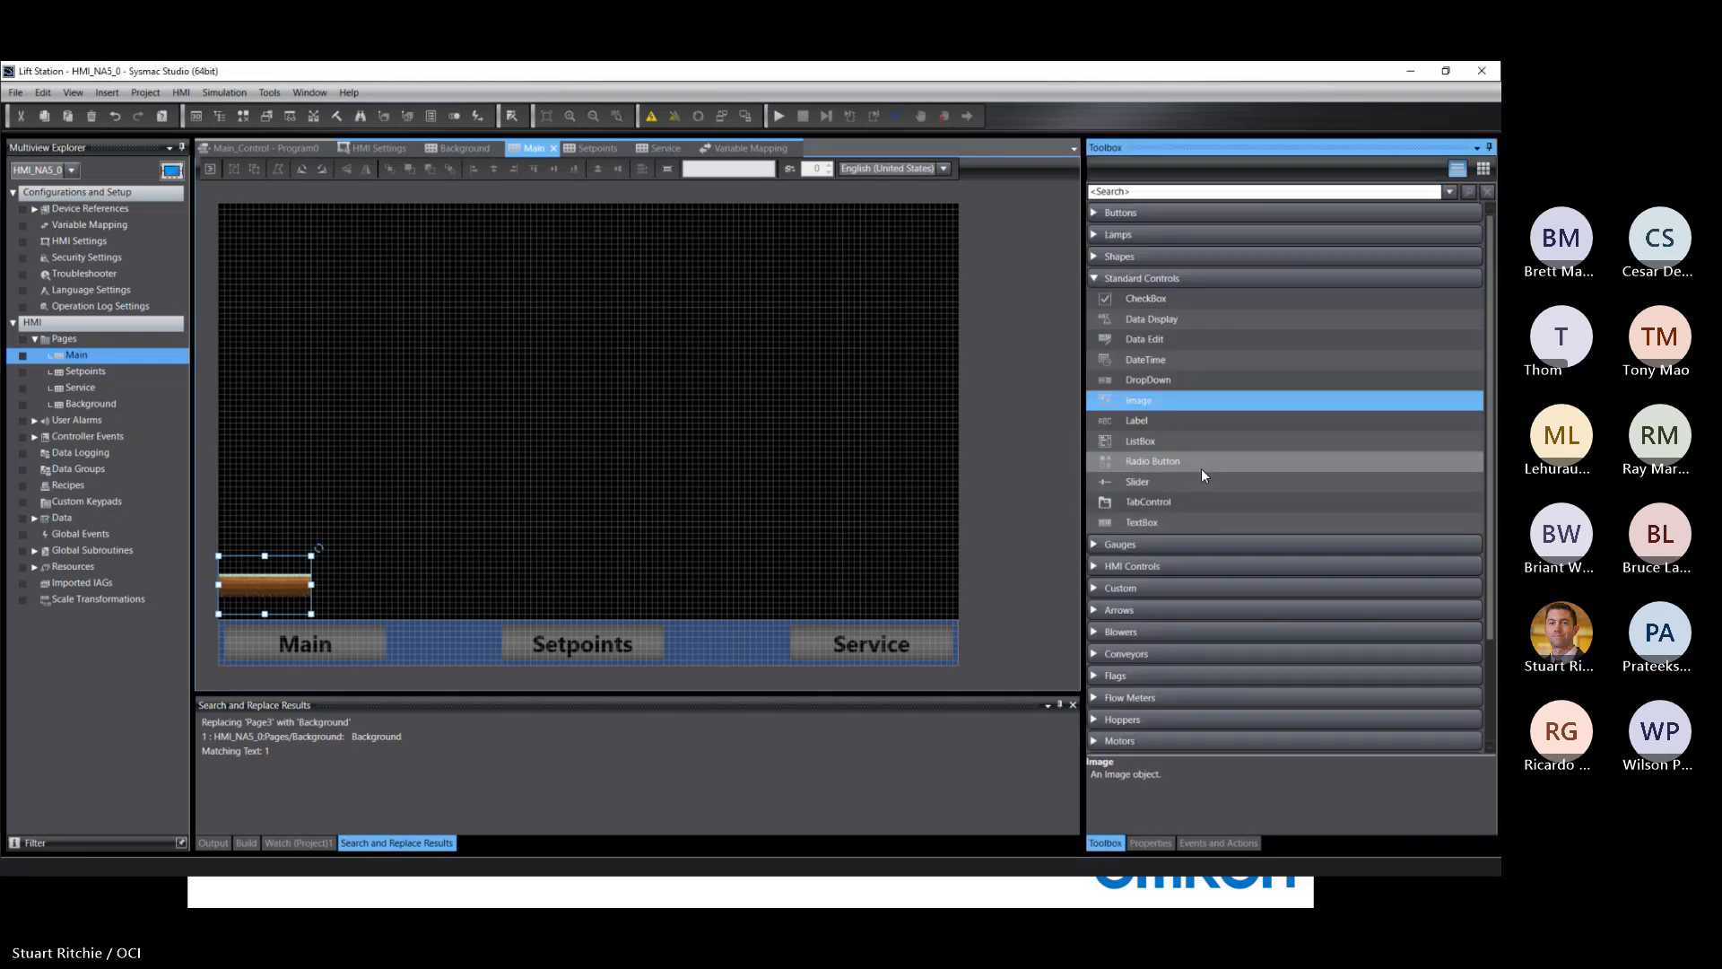
scroll(1235, 408, down, 3)
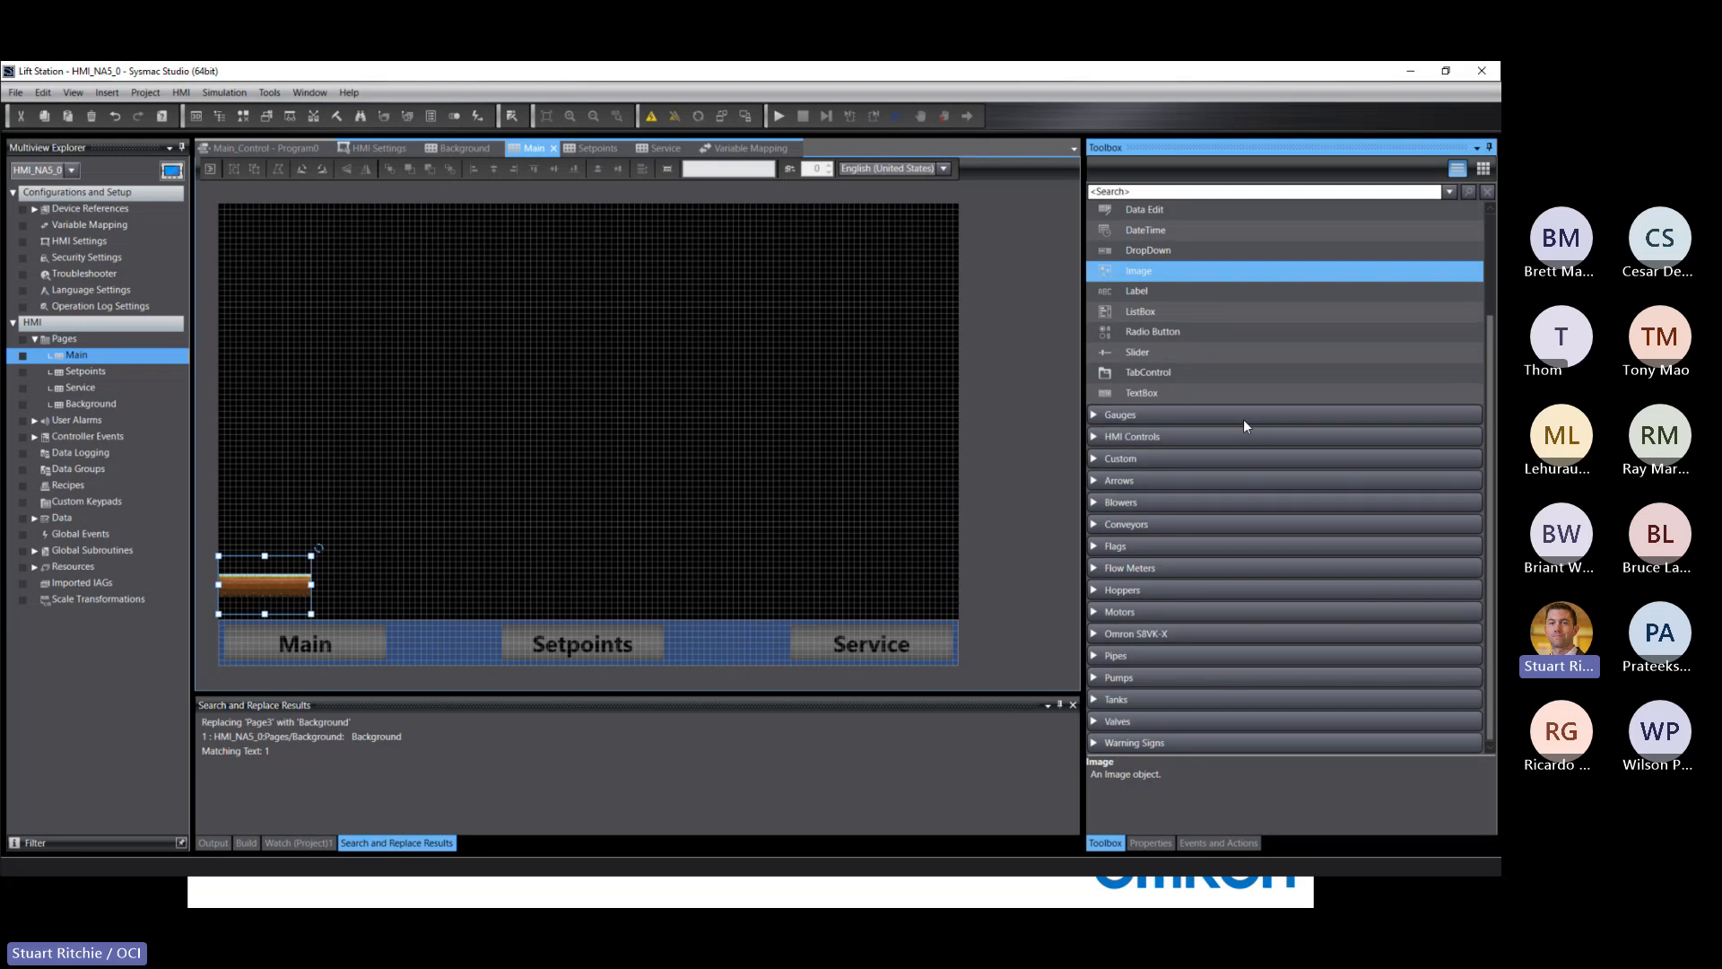
click(1097, 699)
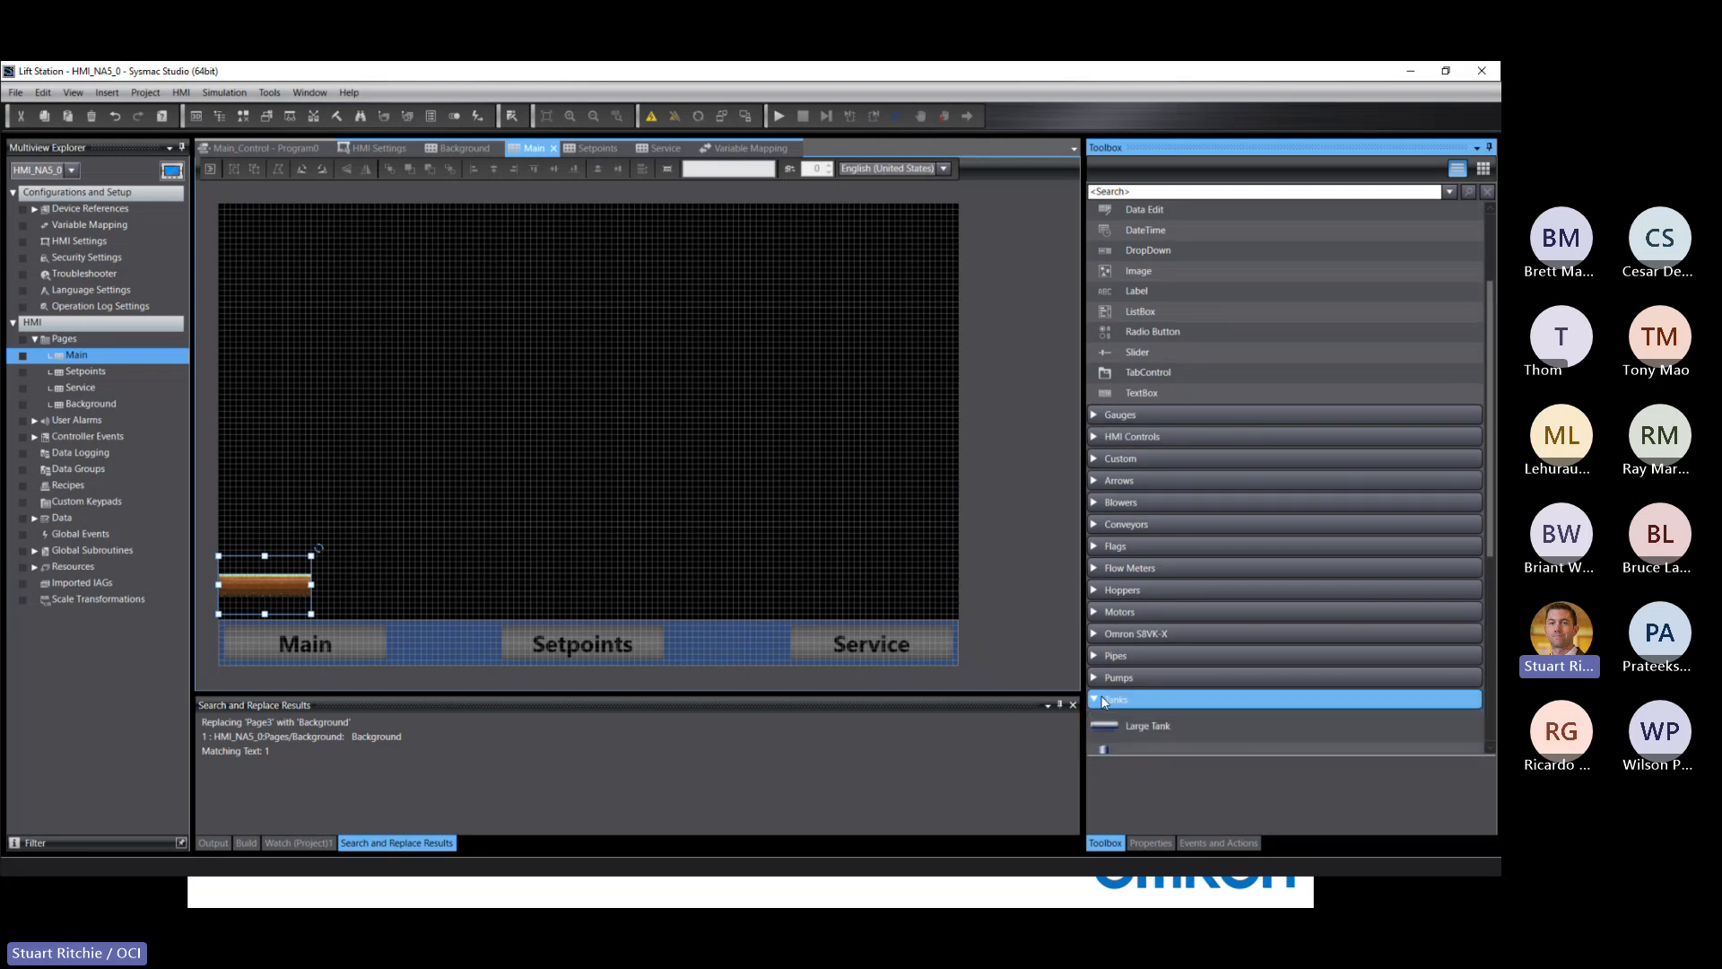
scroll(1160, 617, down, 6)
click(1144, 557)
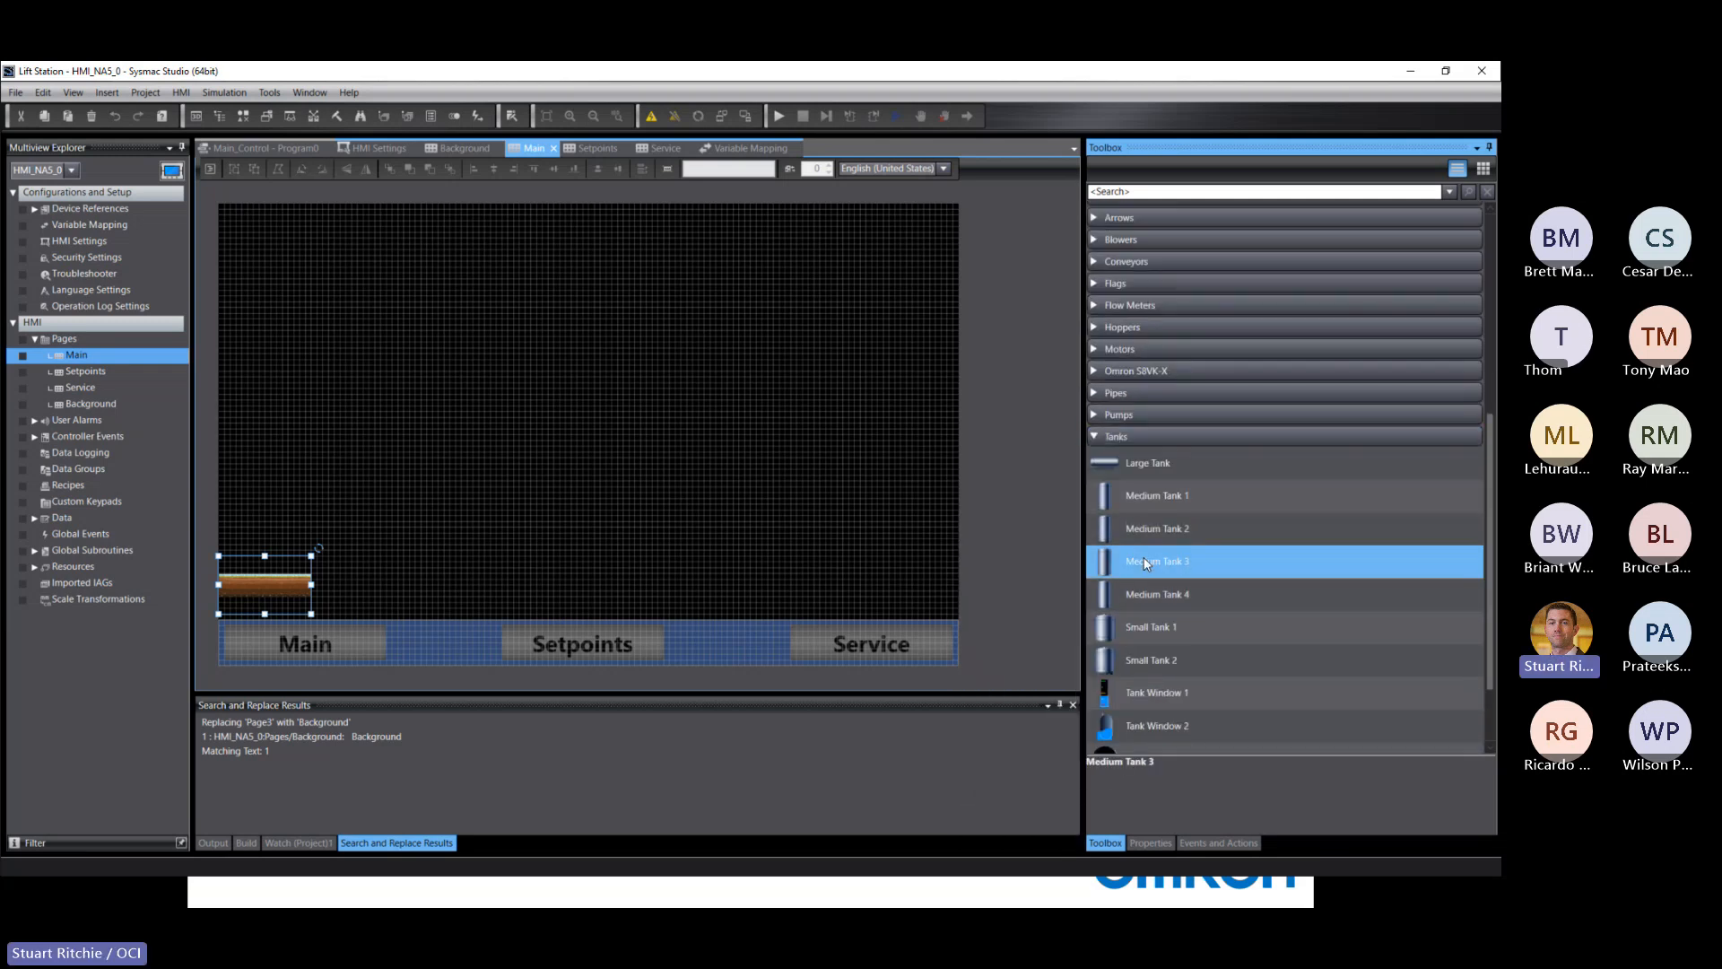
mouse_move(1105, 558)
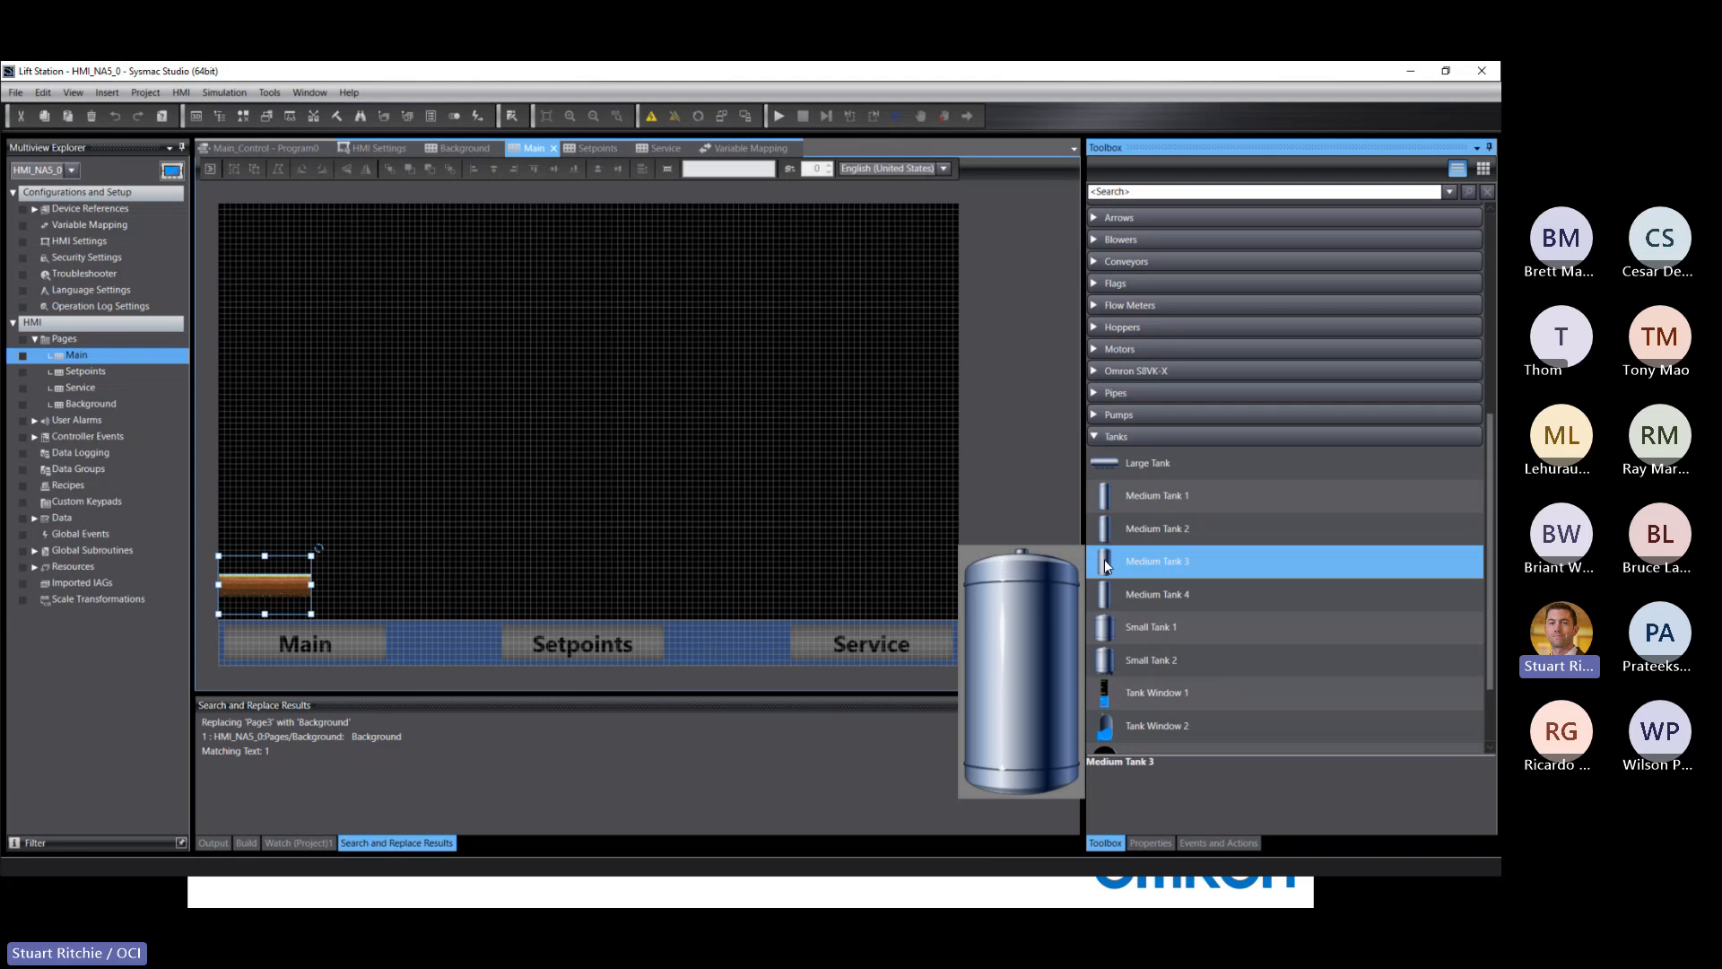
drag(1105, 560, 645, 321)
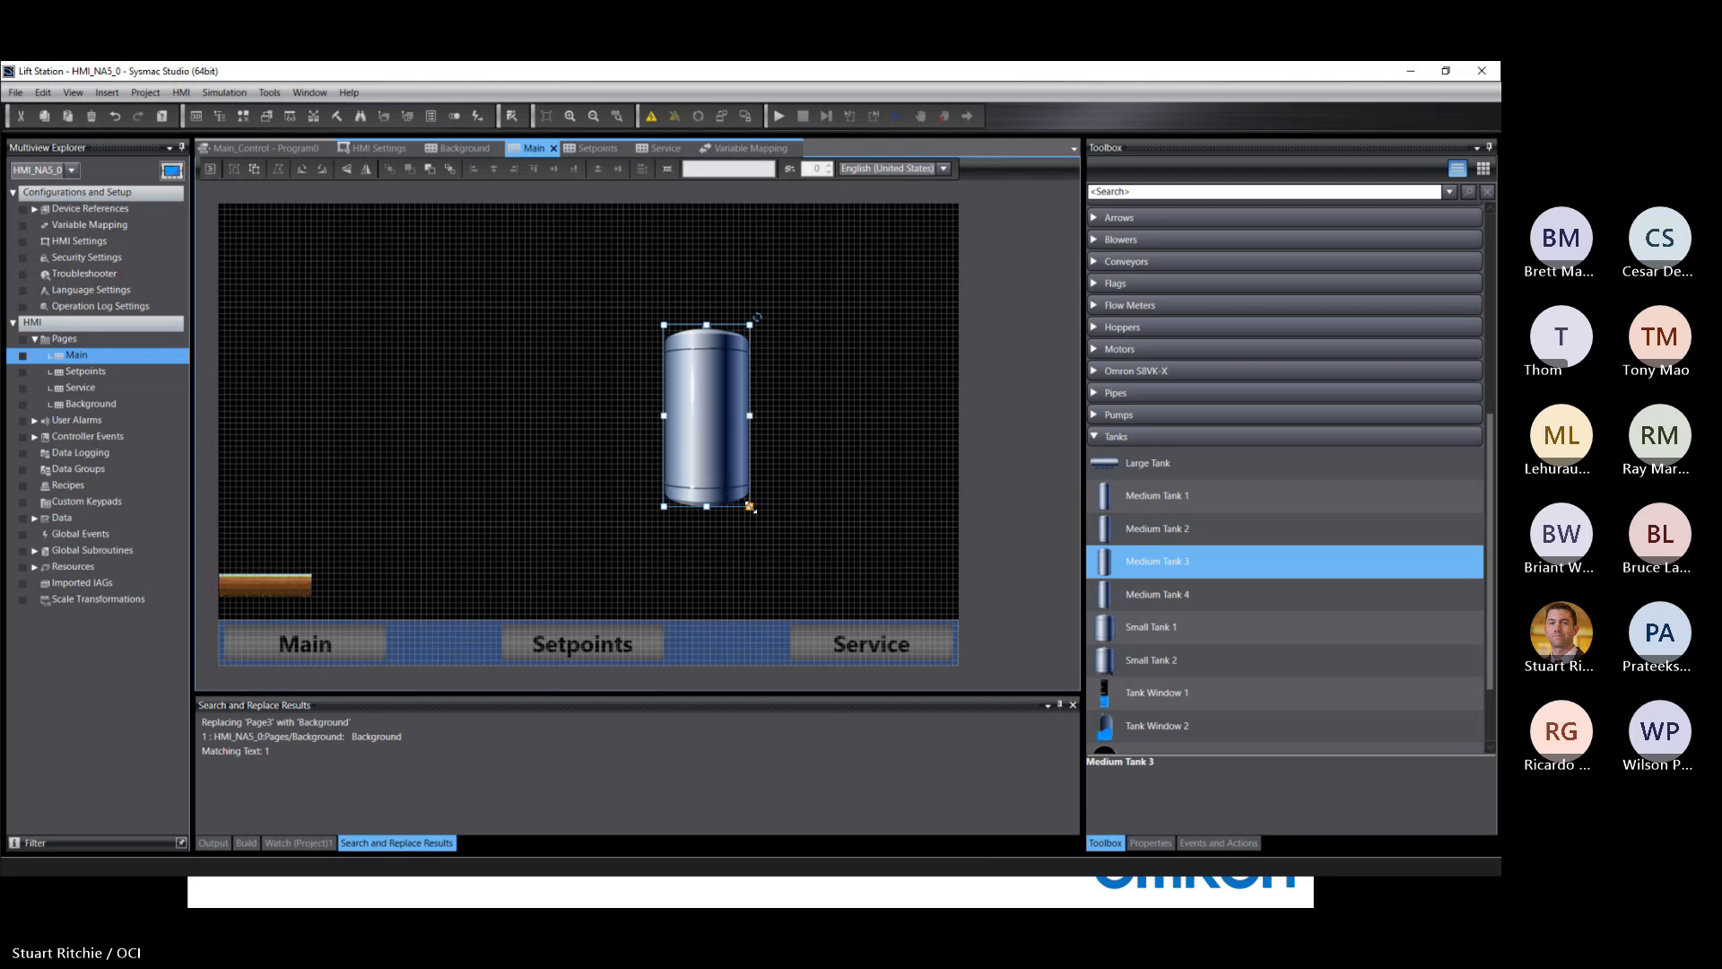
Step: Enlarge the tank down and to the right so it is much wider and ends a little above the navigation bar
drag(750, 507, 870, 568)
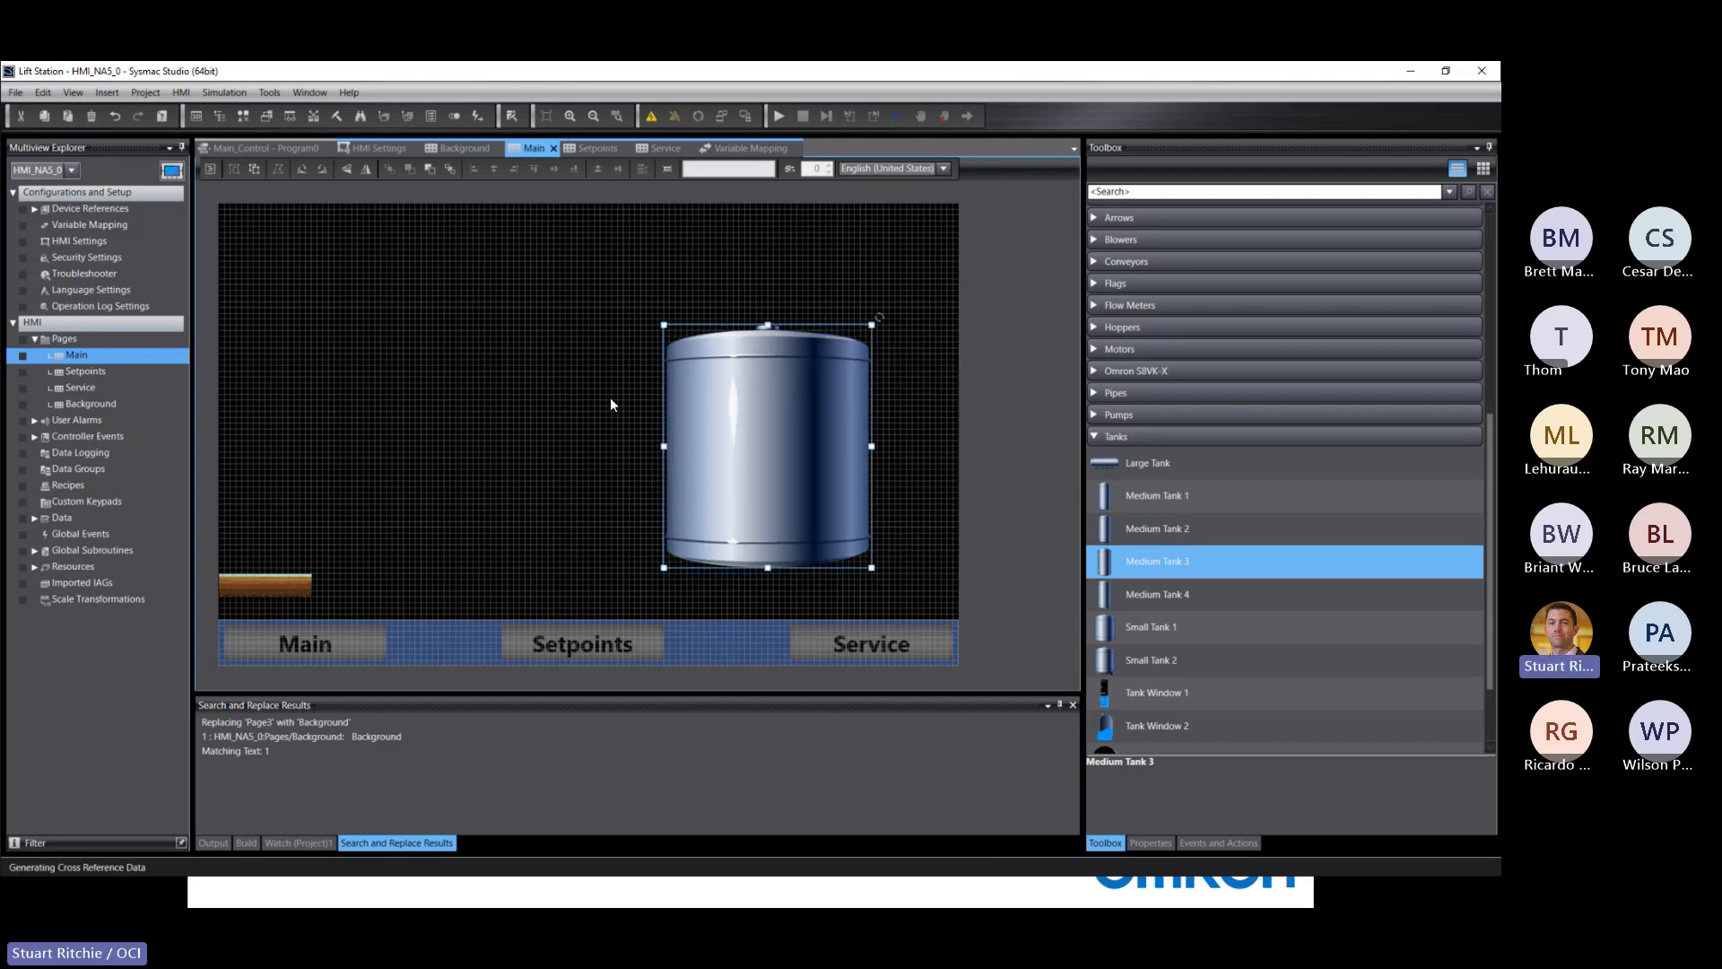
click(563, 325)
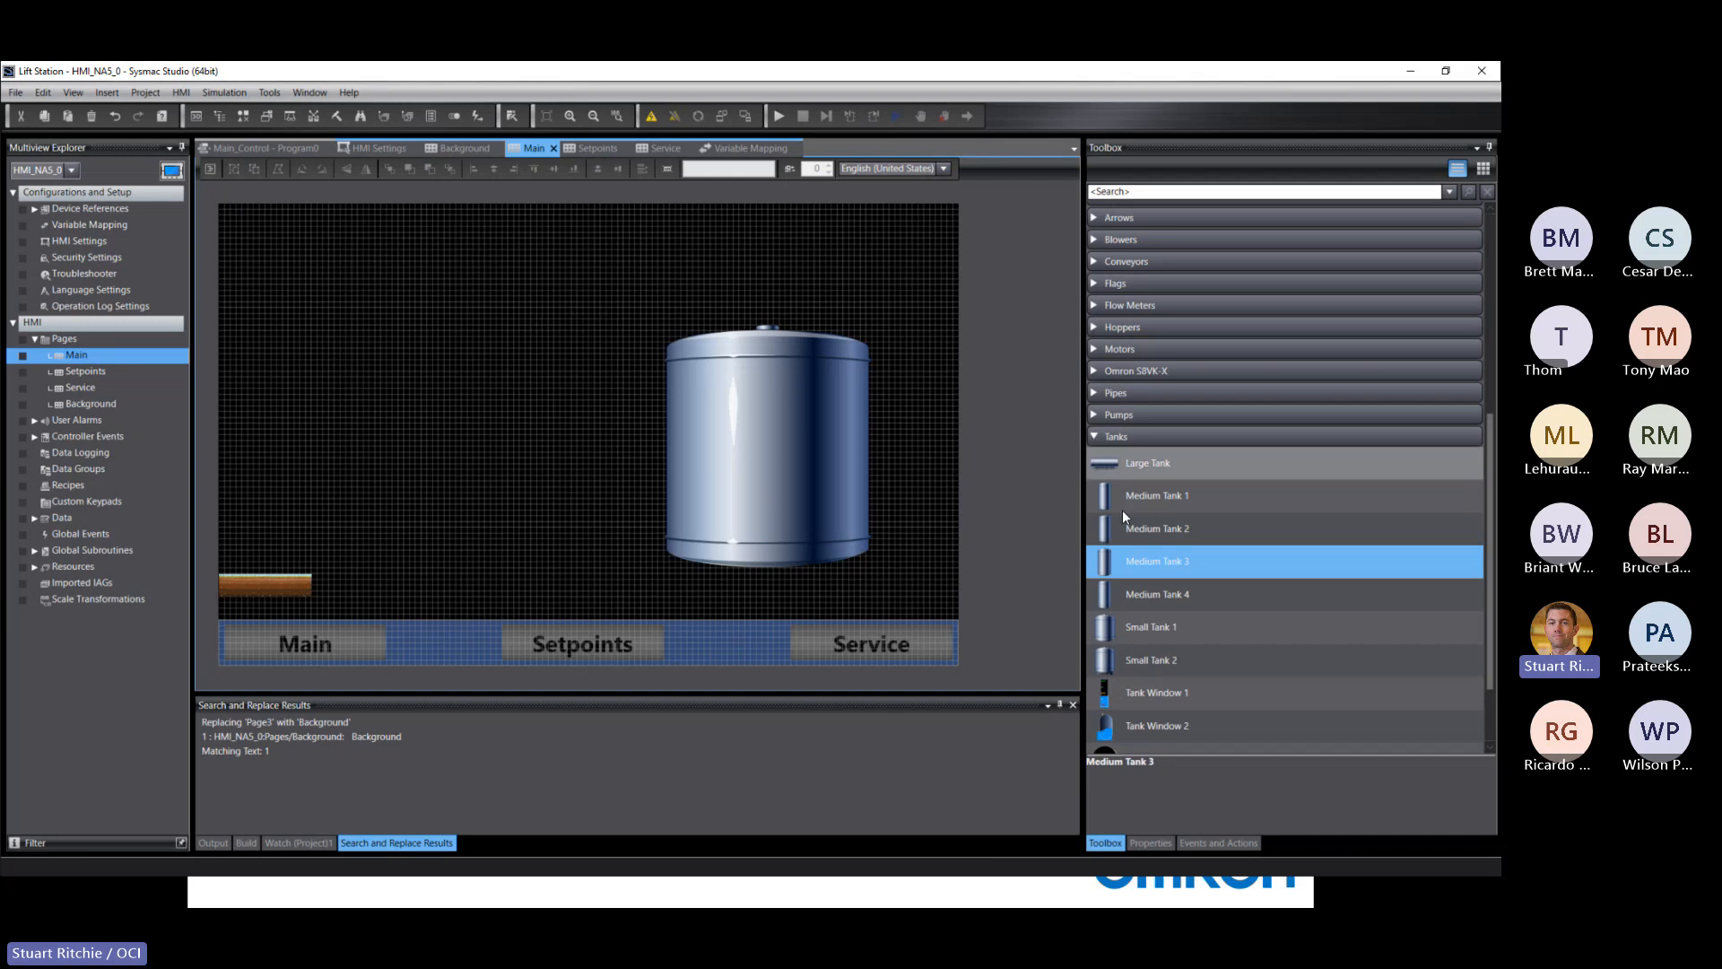
click(1096, 437)
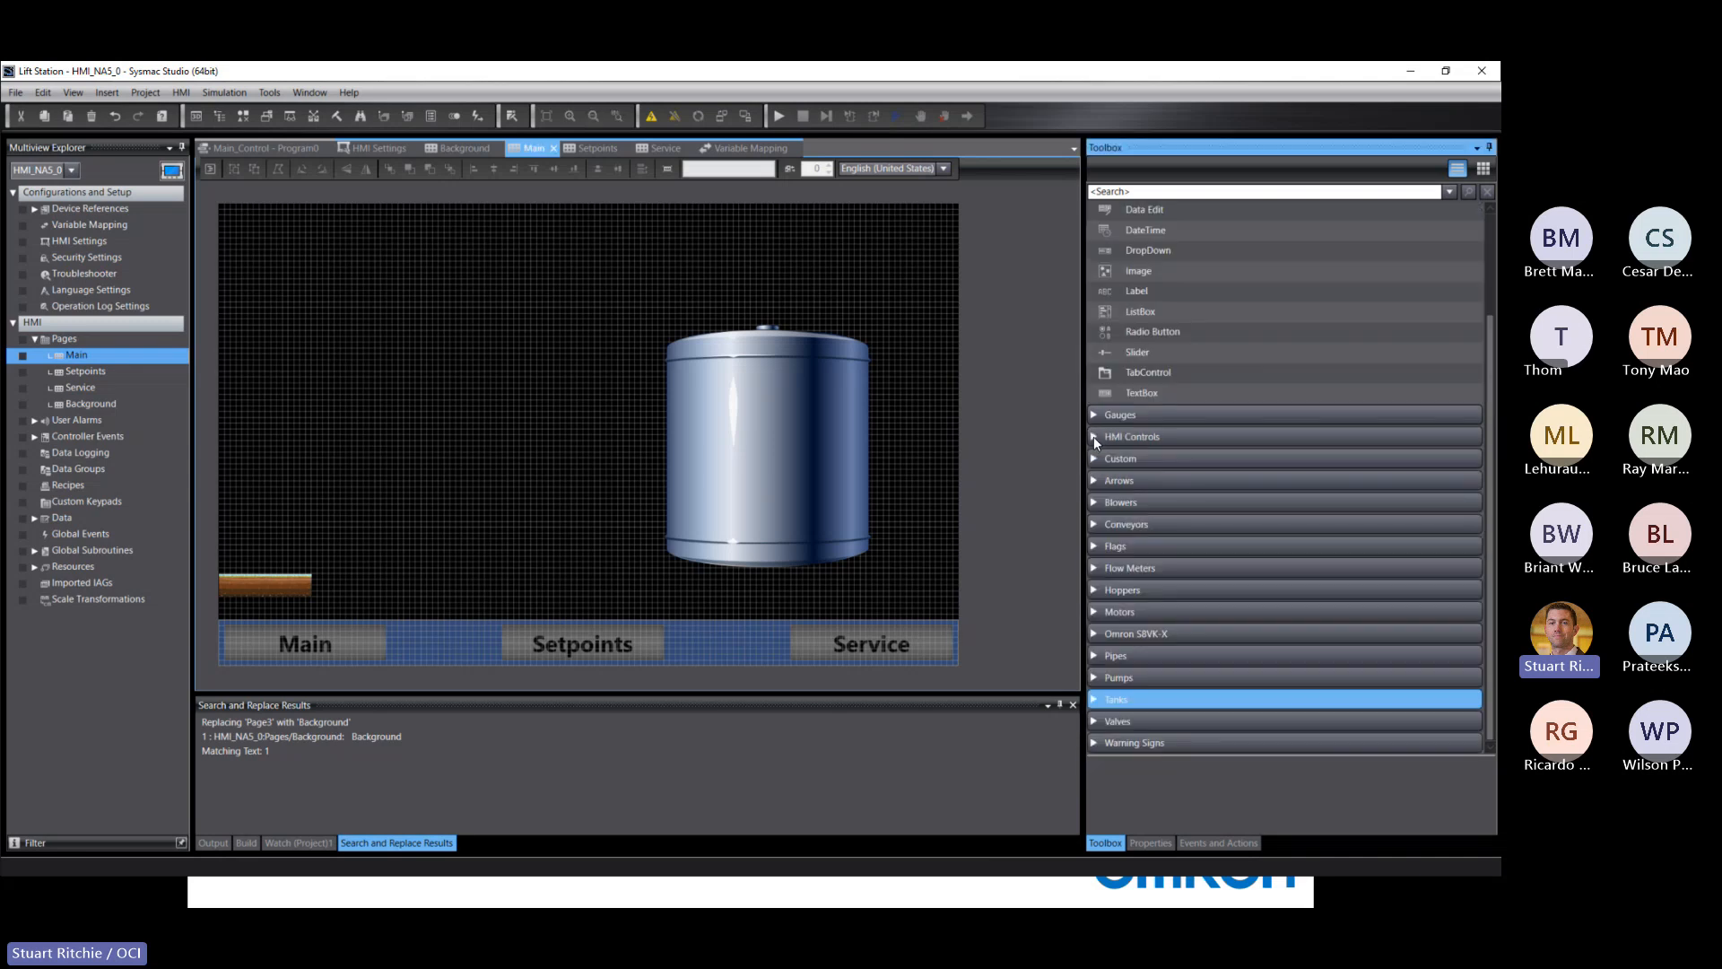
Step: Place a Pipe Straight Vertical graphic from the Pipes library on the upper part of the tank
click(1093, 655)
scroll(1255, 583, down, 5)
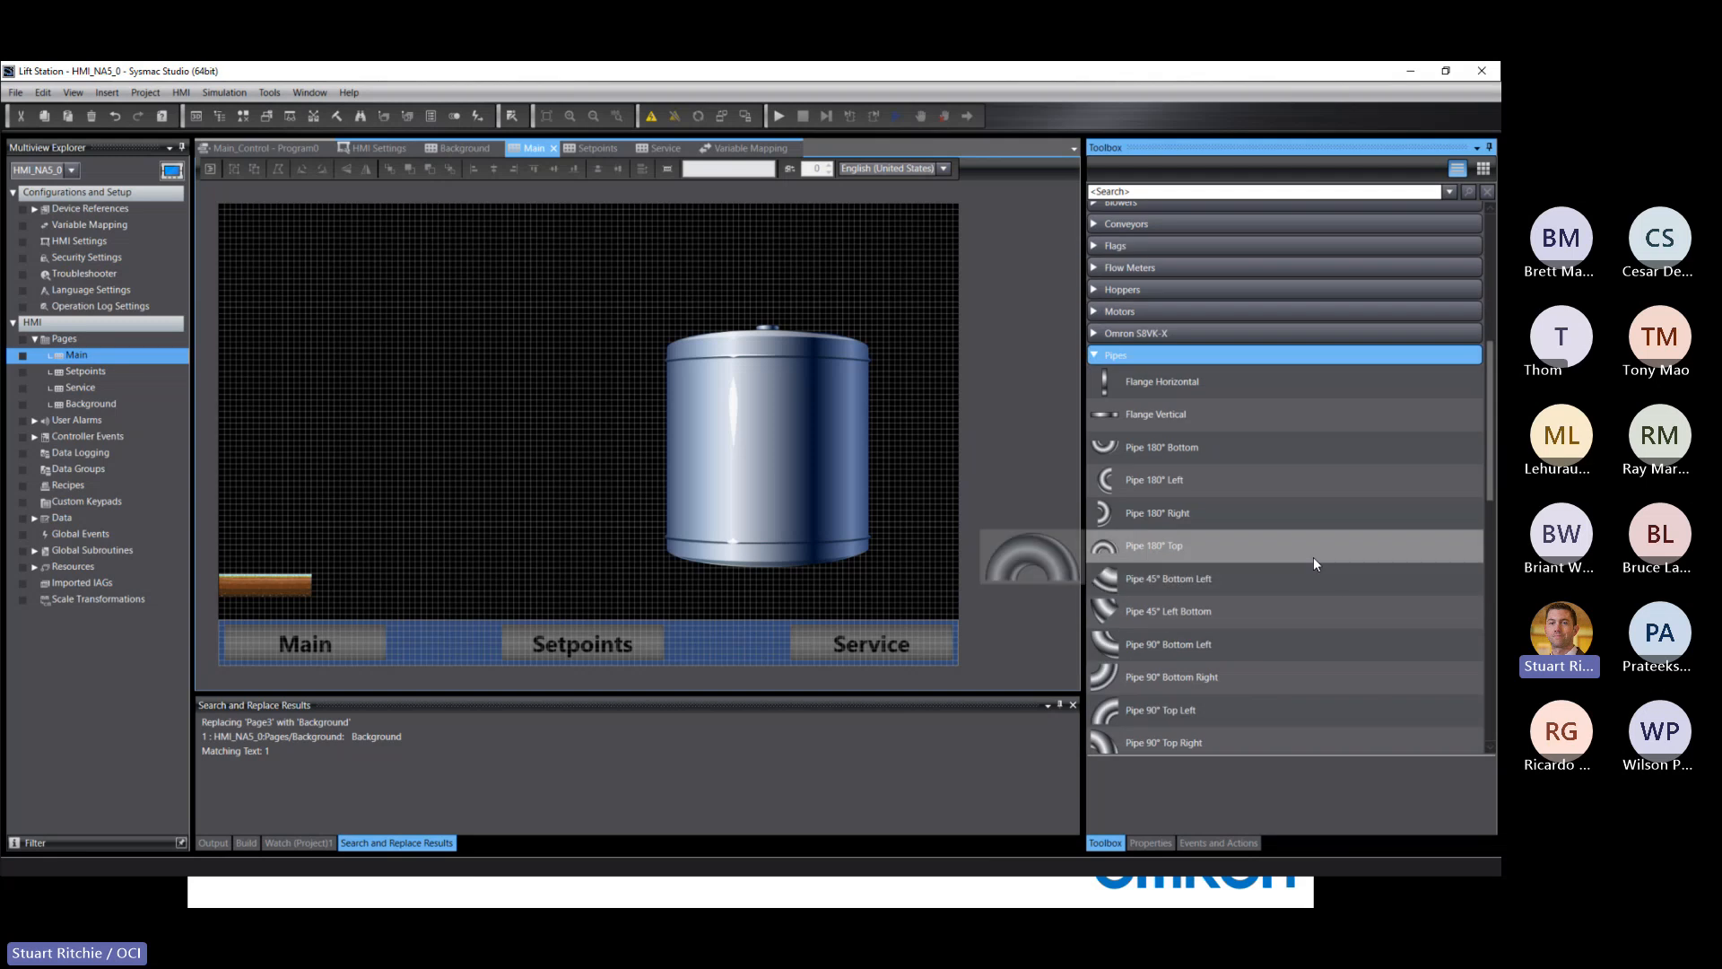
scroll(1312, 559, down, 5)
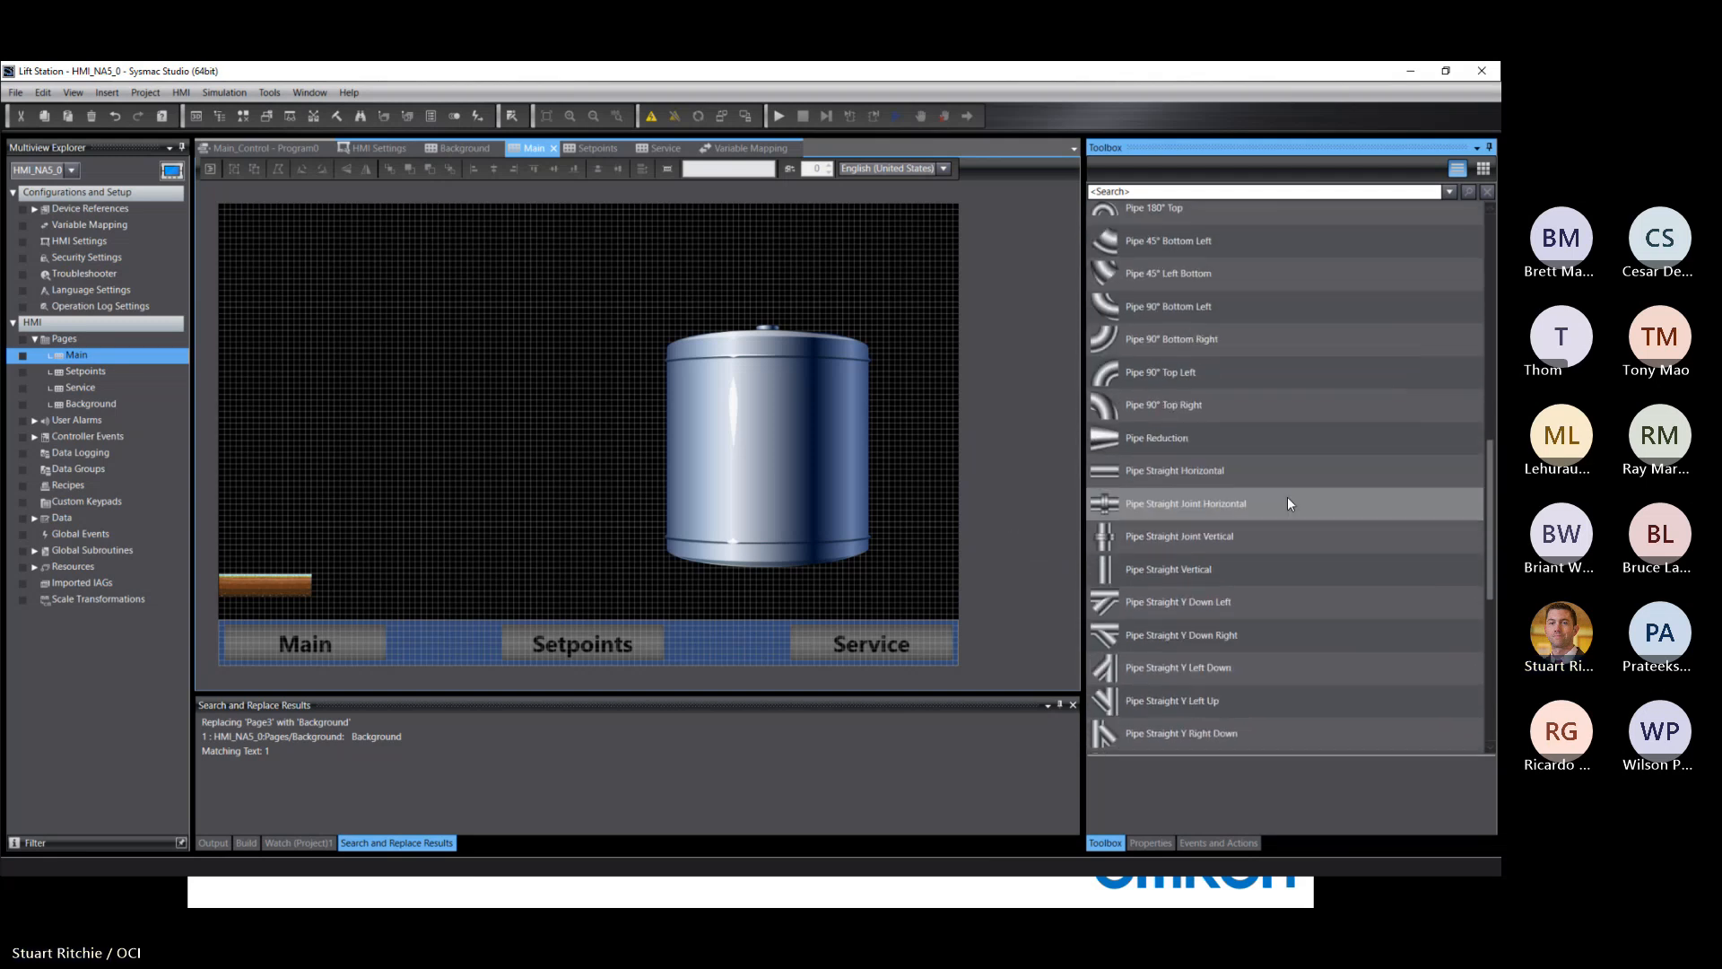
scroll(1288, 501, down, 1)
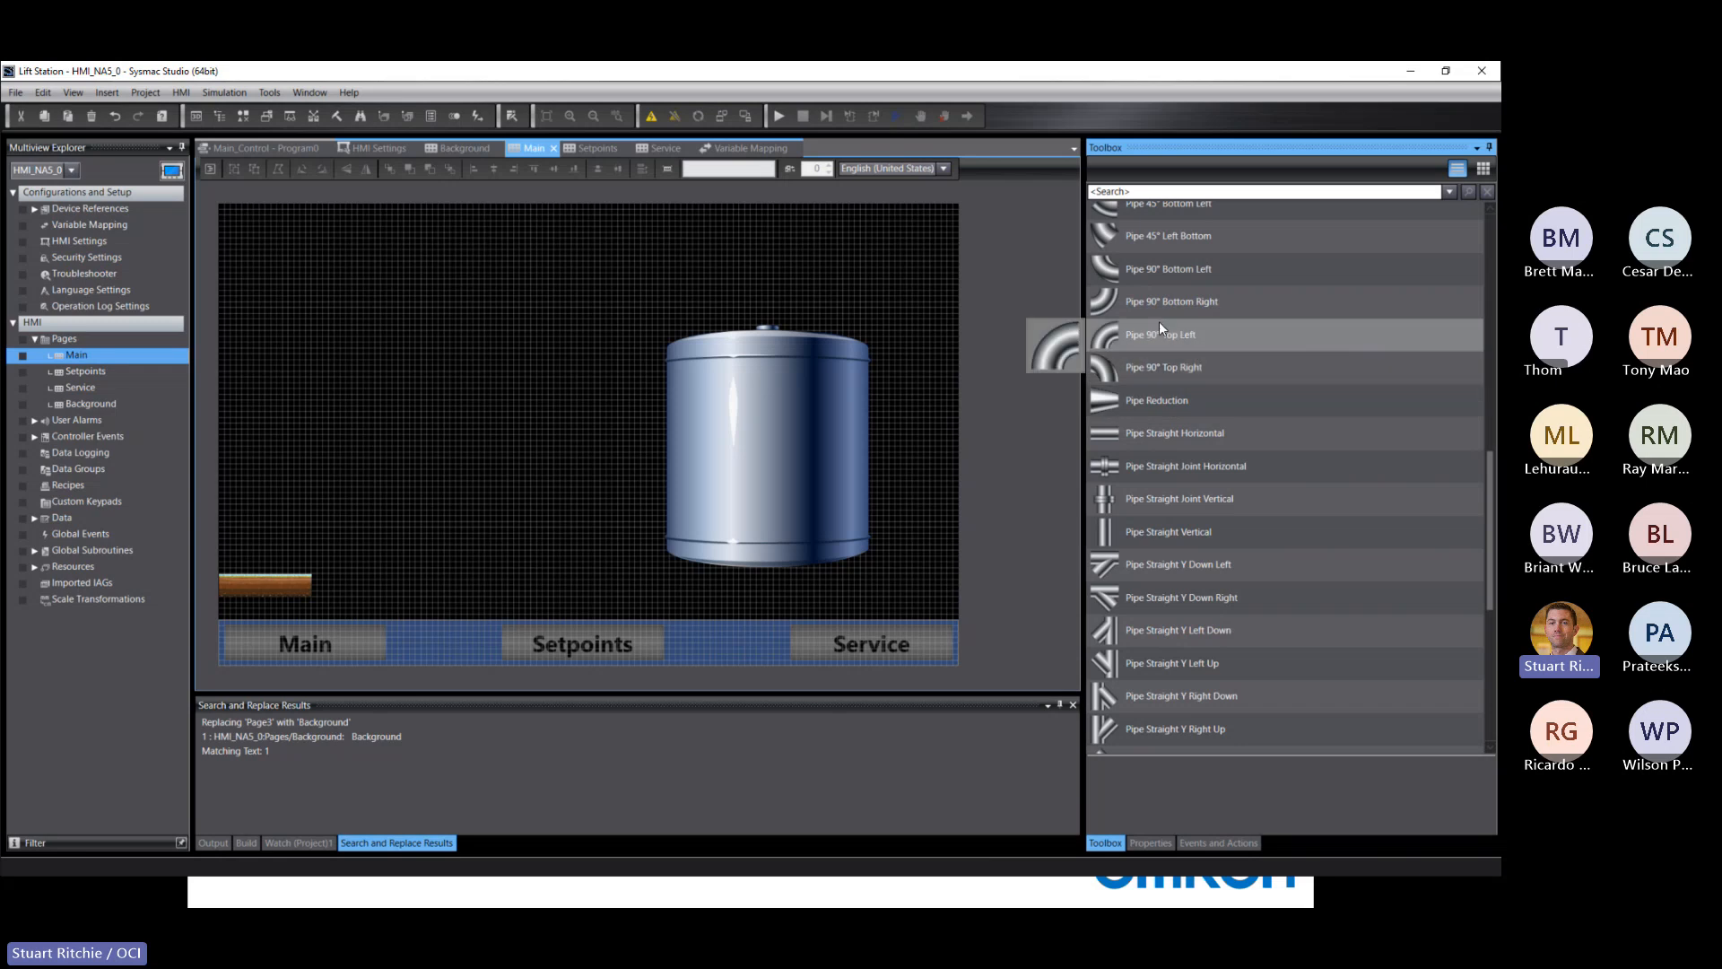
scroll(1203, 433, up, 1)
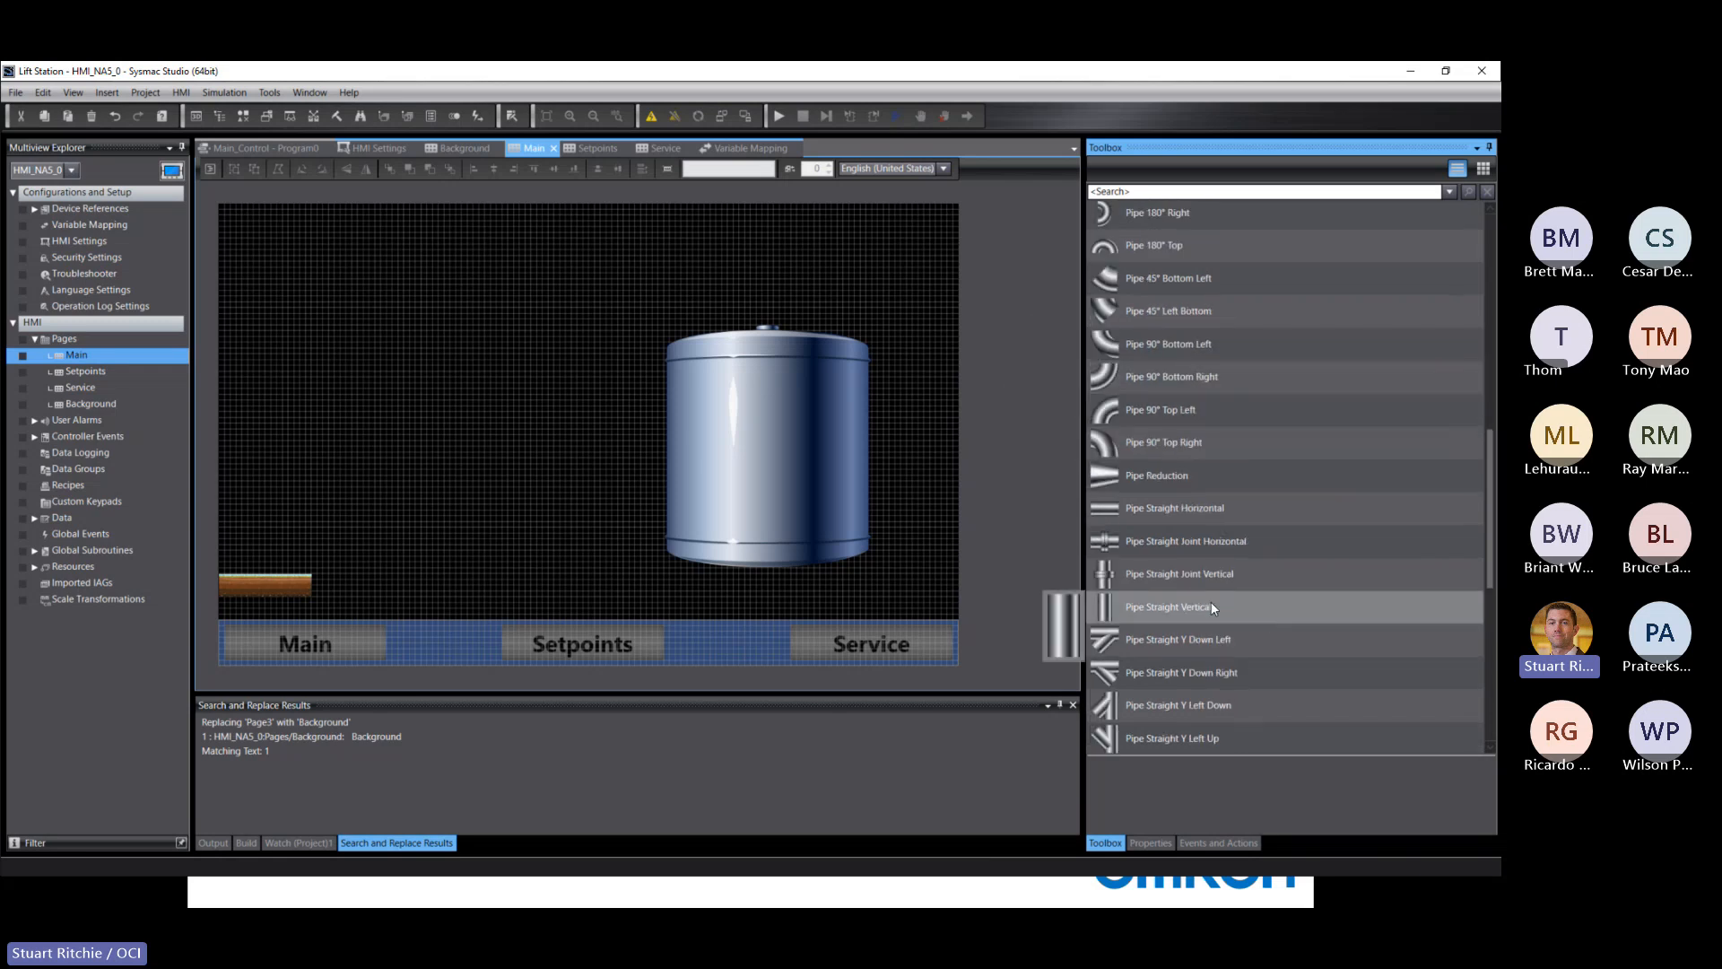
click(1115, 618)
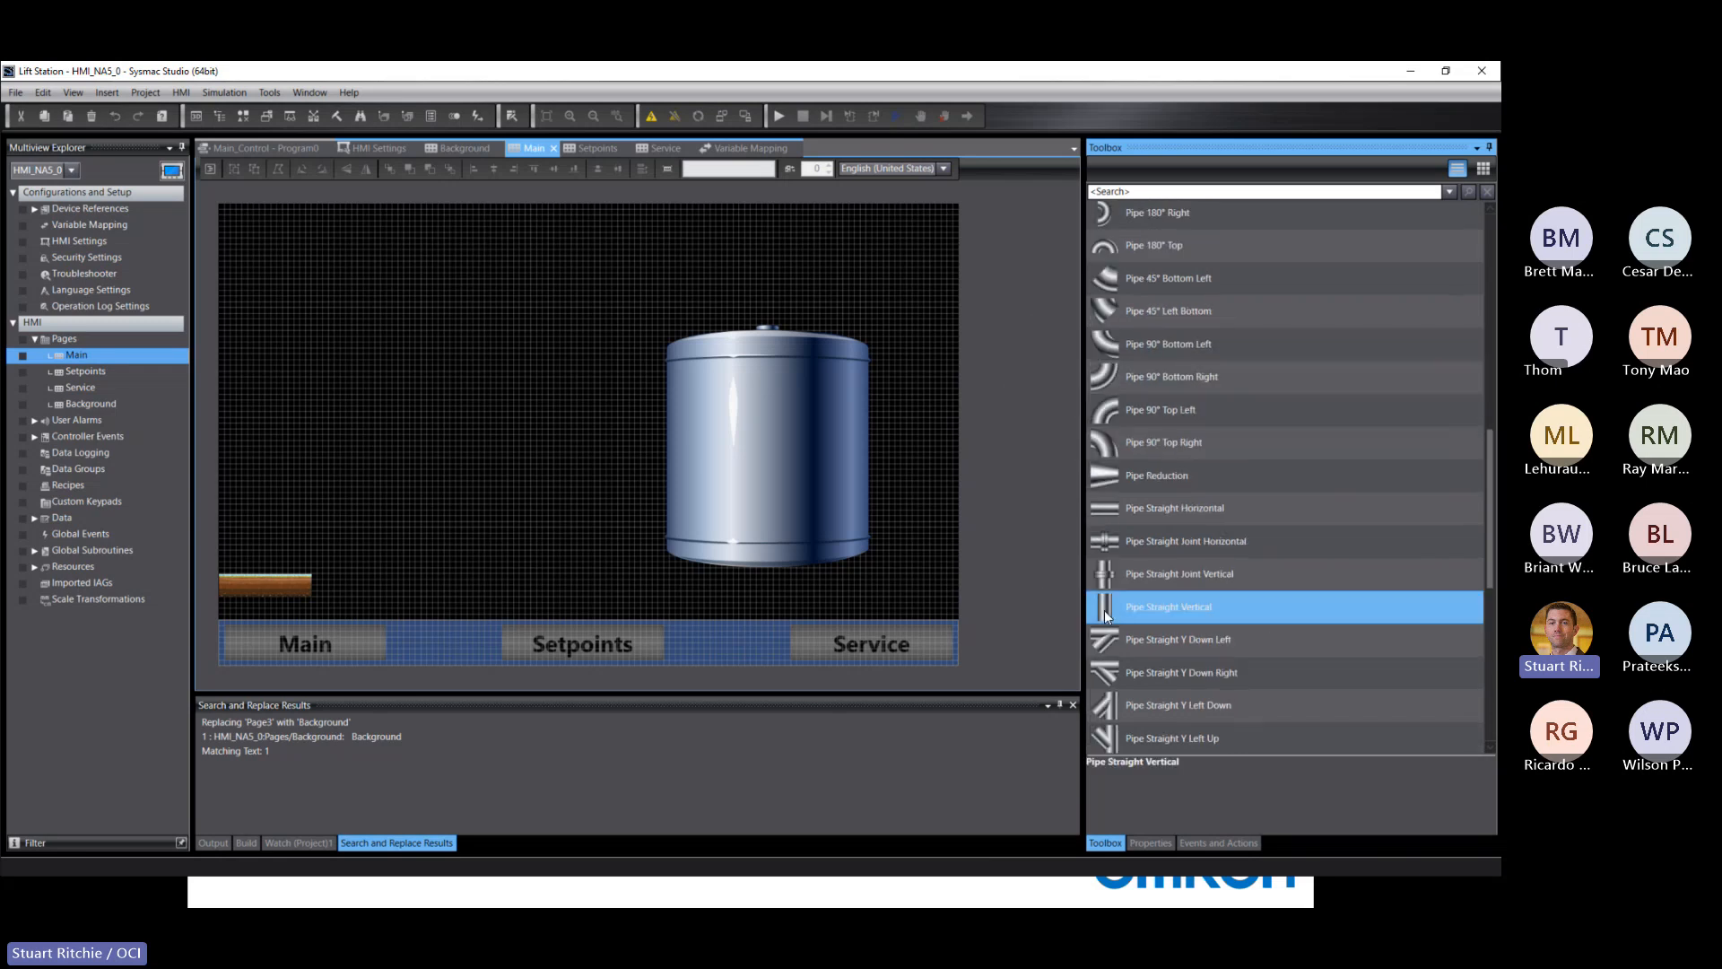
drag(1105, 610, 737, 353)
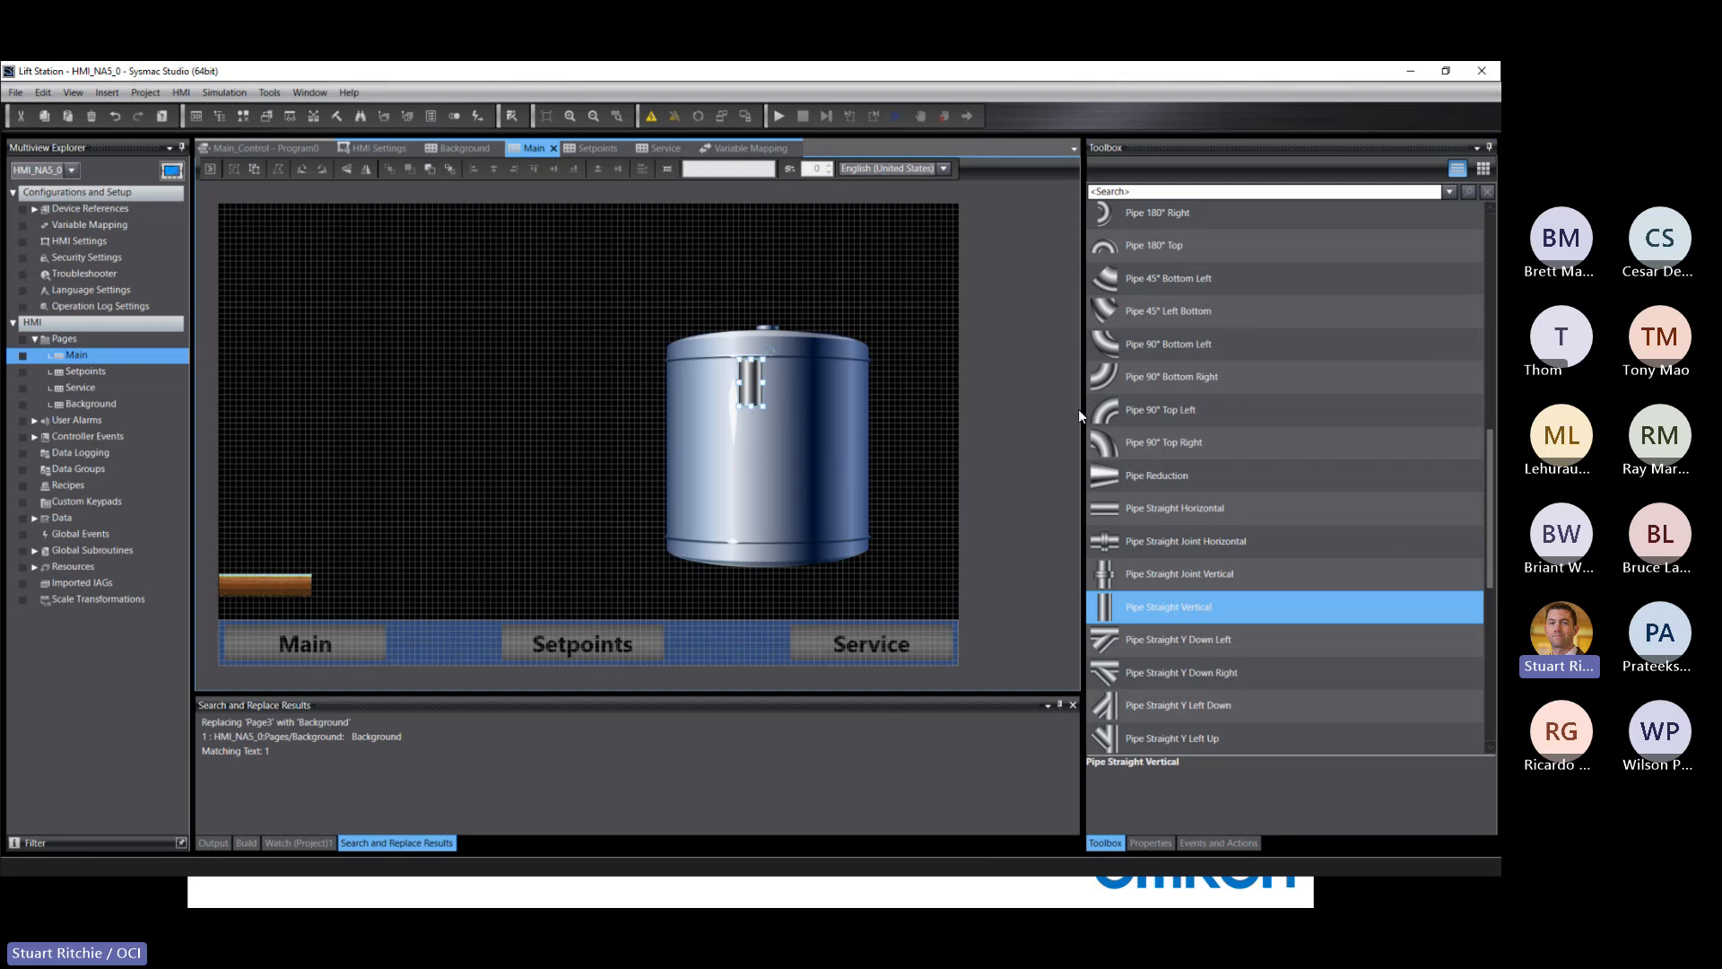
Step: Add a Pipe Straight Horizontal above the tank's right side and a Pipe 90° Top Left elbow above the tank's middle
click(1190, 508)
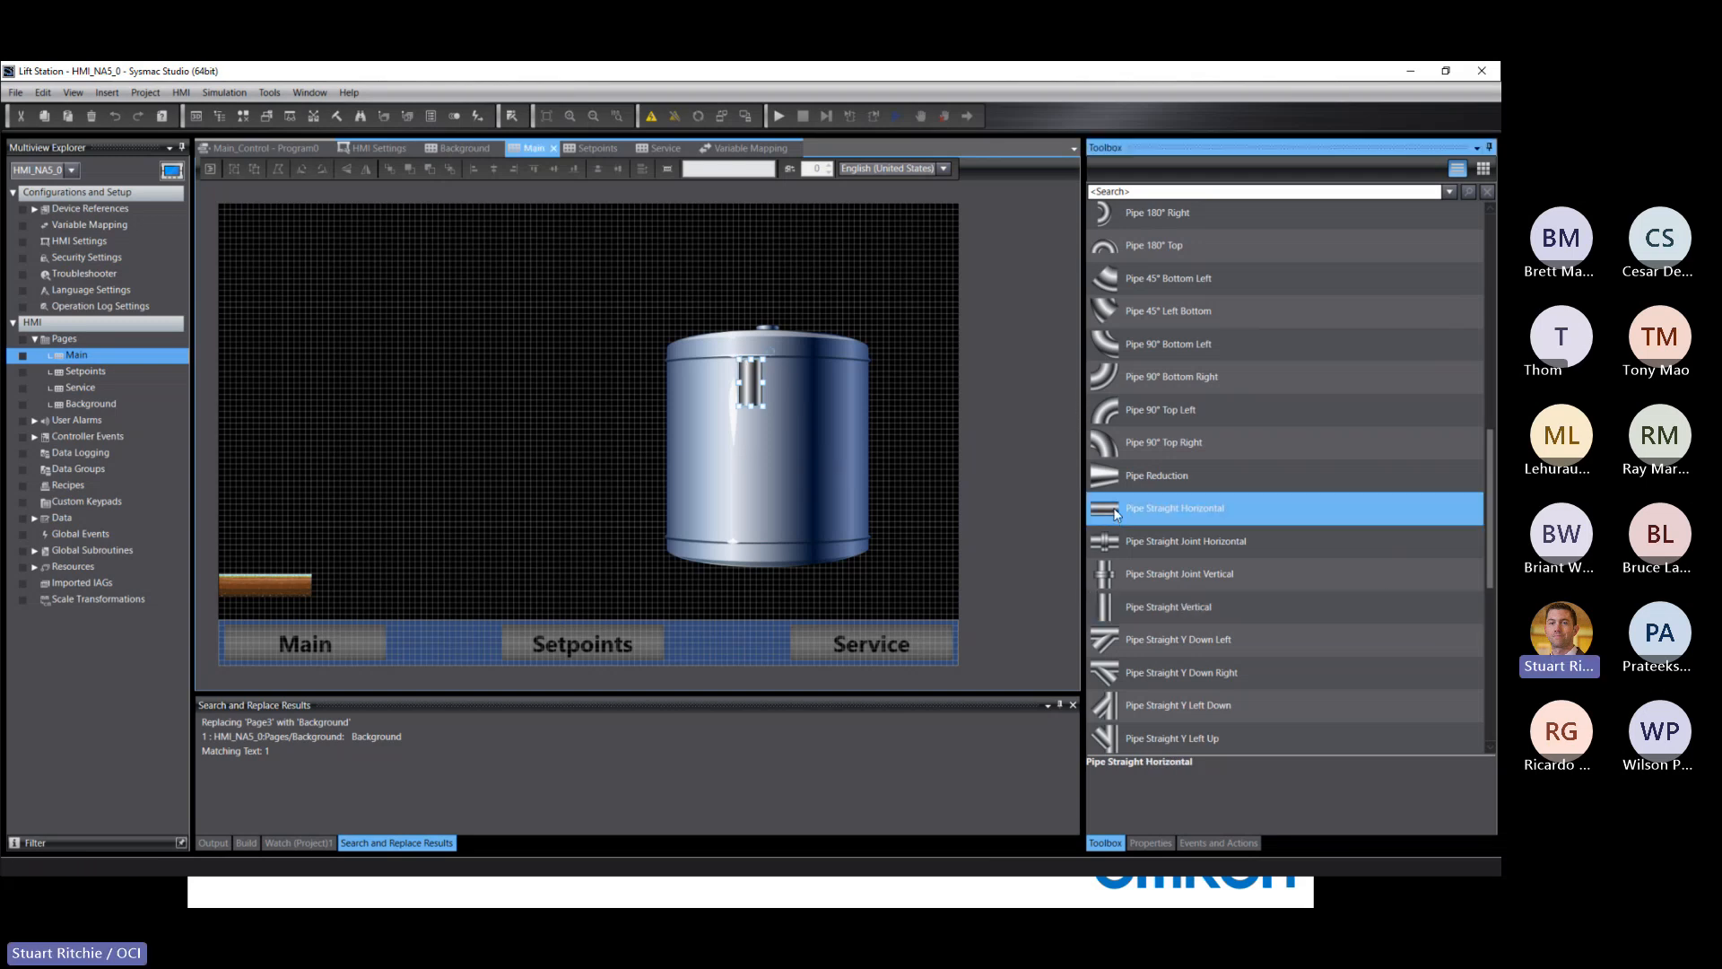
drag(1117, 513, 835, 280)
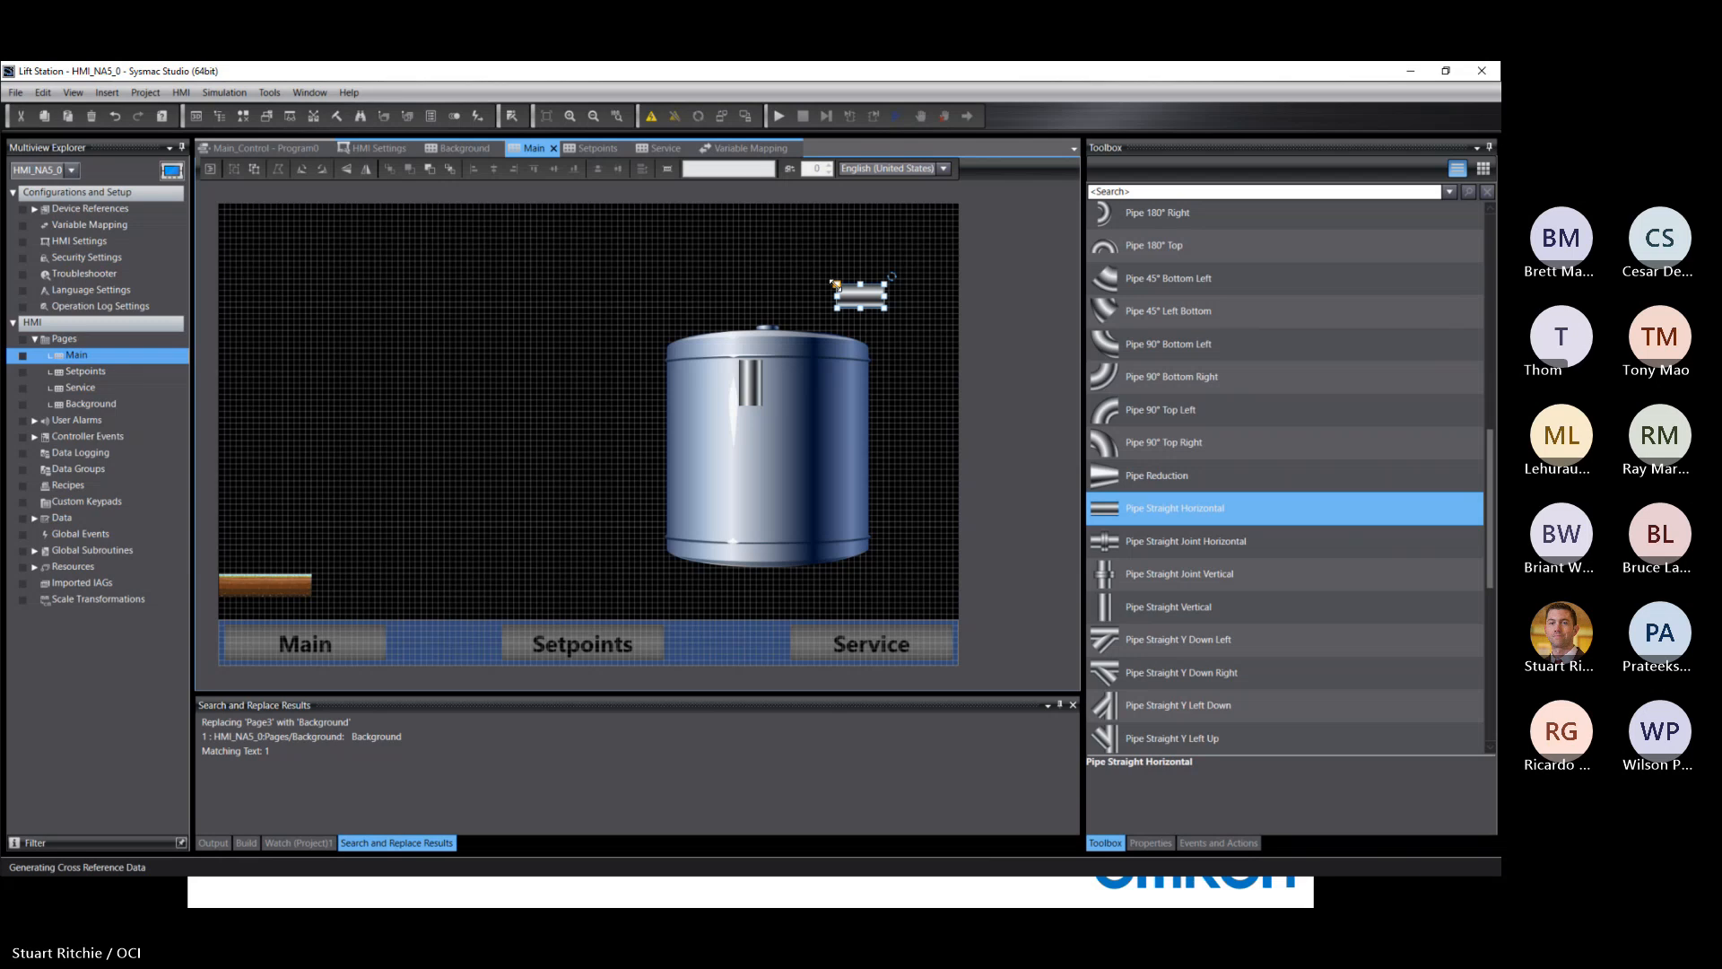
click(1137, 413)
drag(1138, 412, 726, 287)
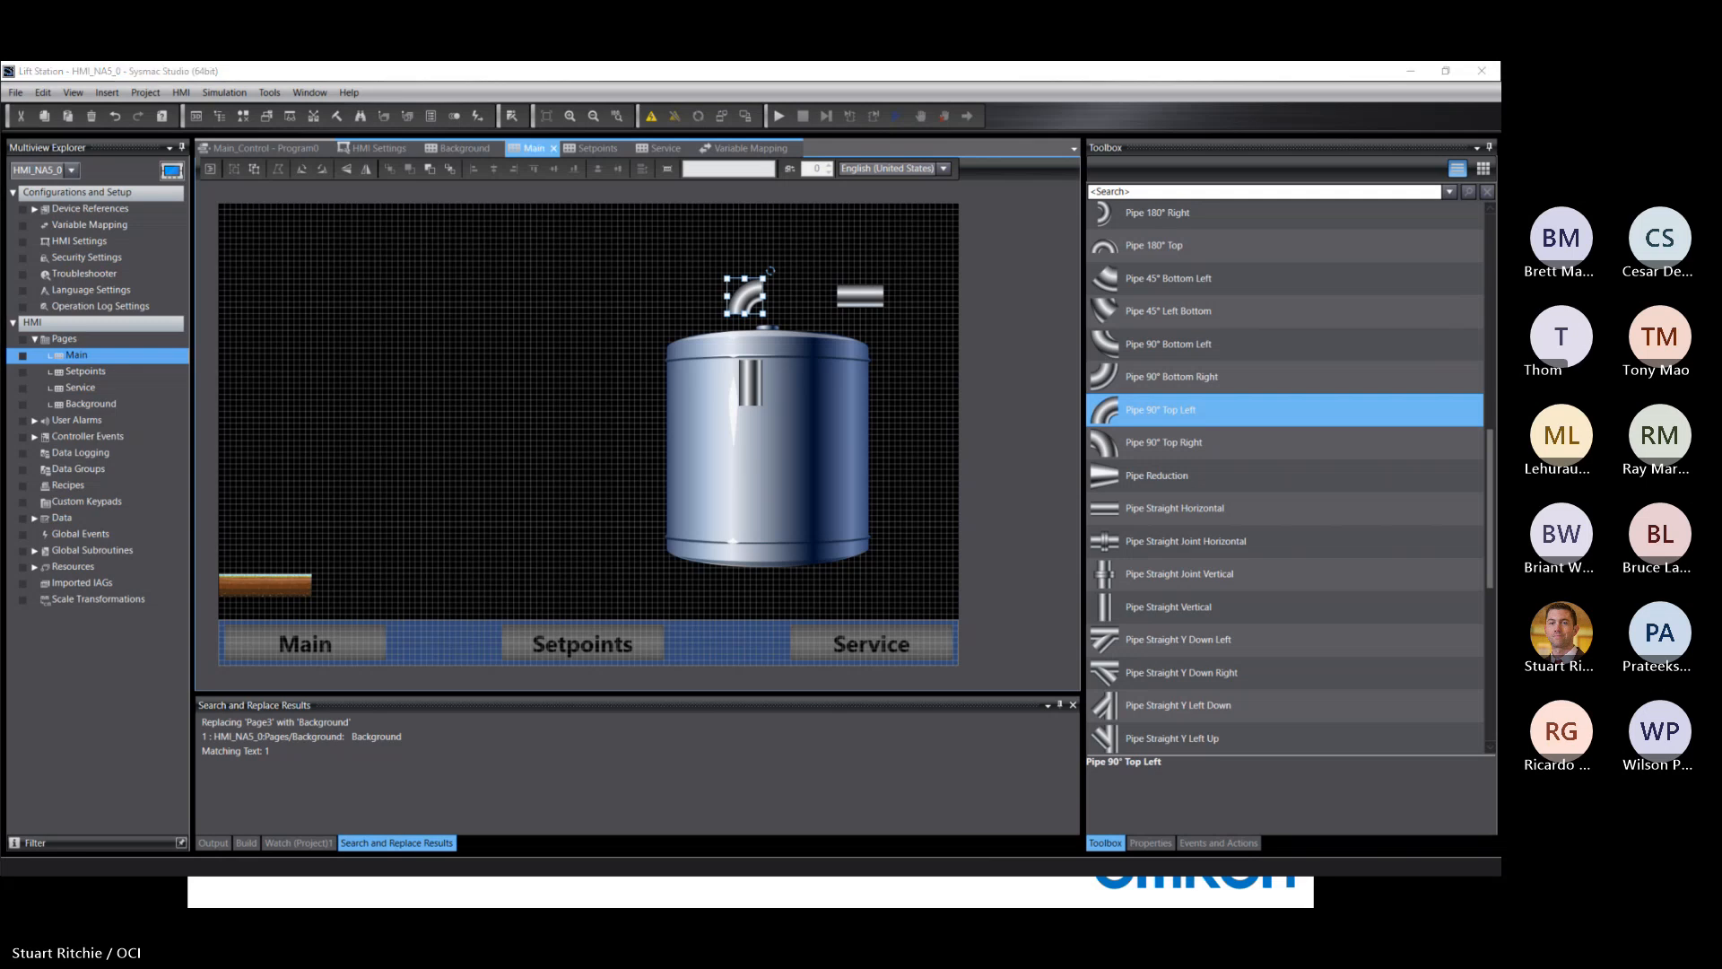
Step: Shift the elbow toward the horizontal pipe and join the vertical pipe beneath it, lengthened down to the tank's lower part
mouse_move(1166, 407)
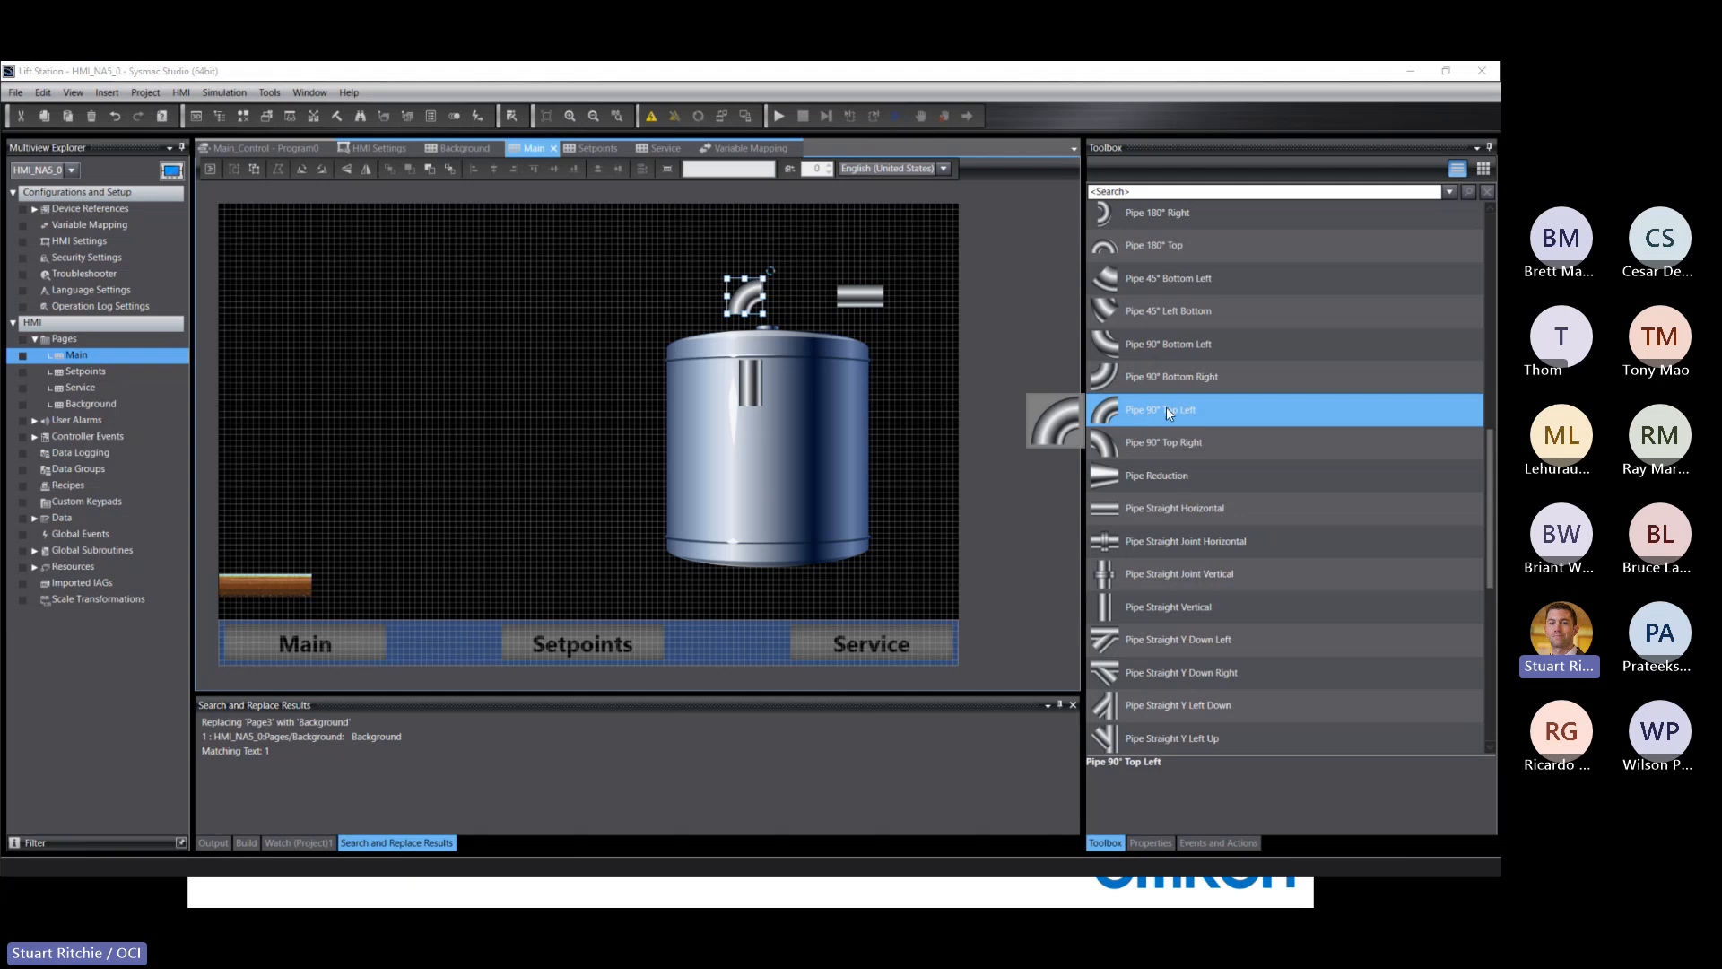
mouse_move(1157, 515)
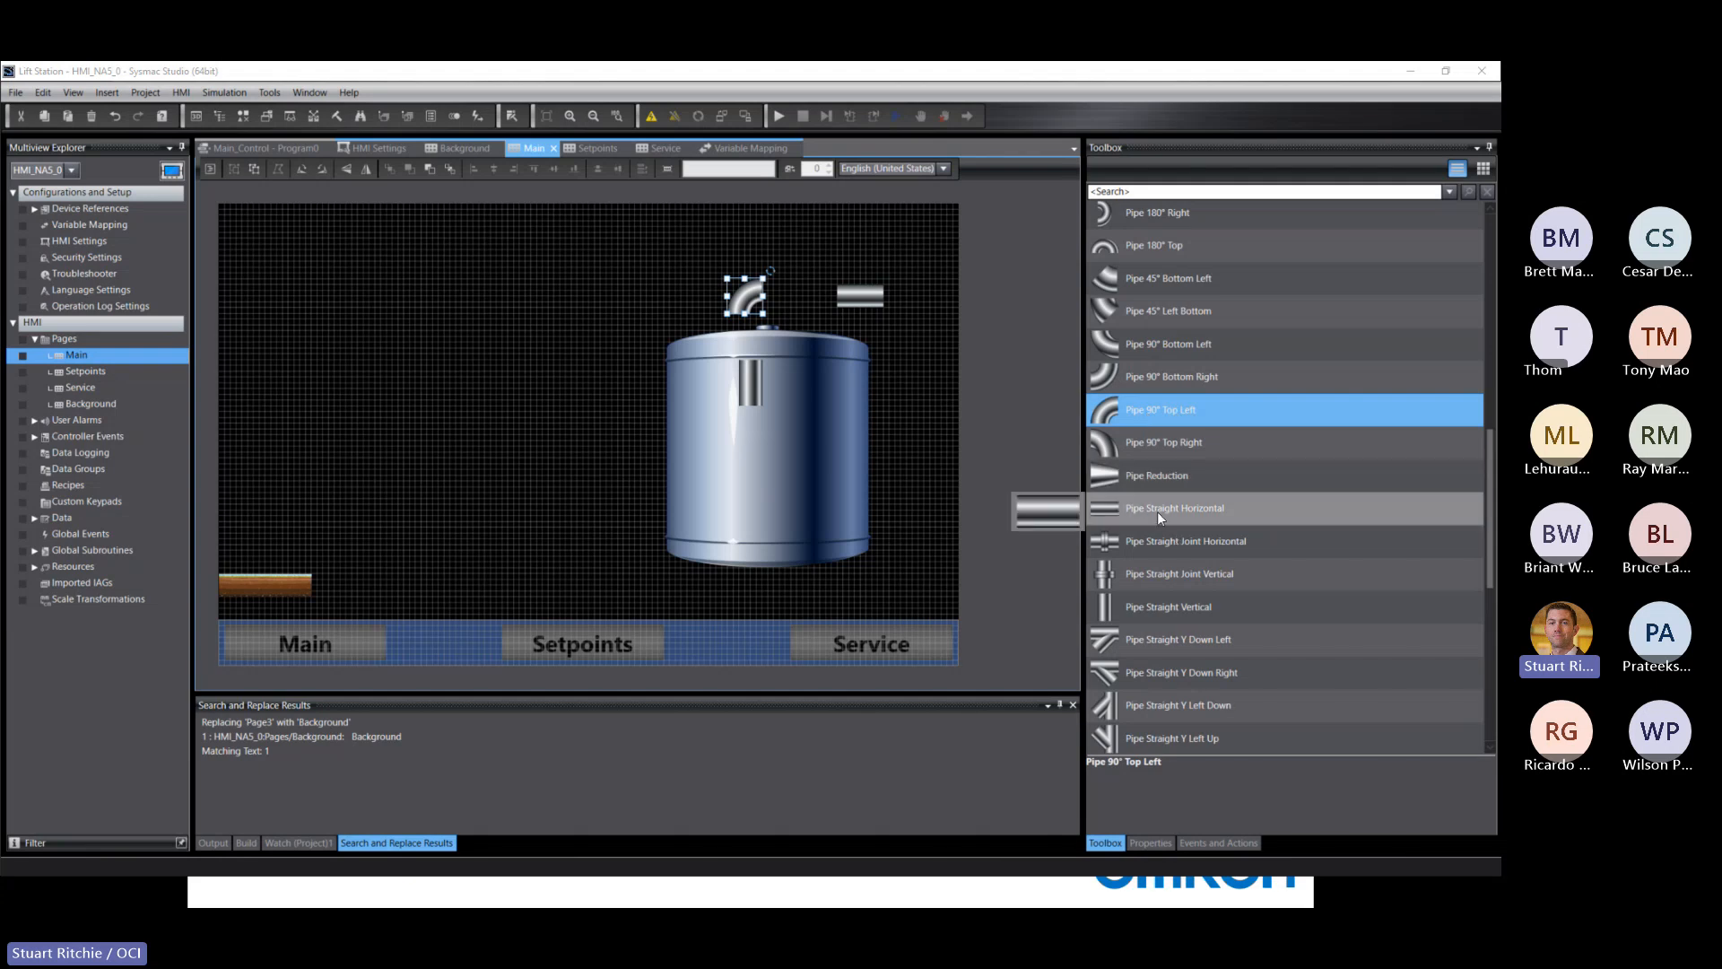
mouse_move(1149, 615)
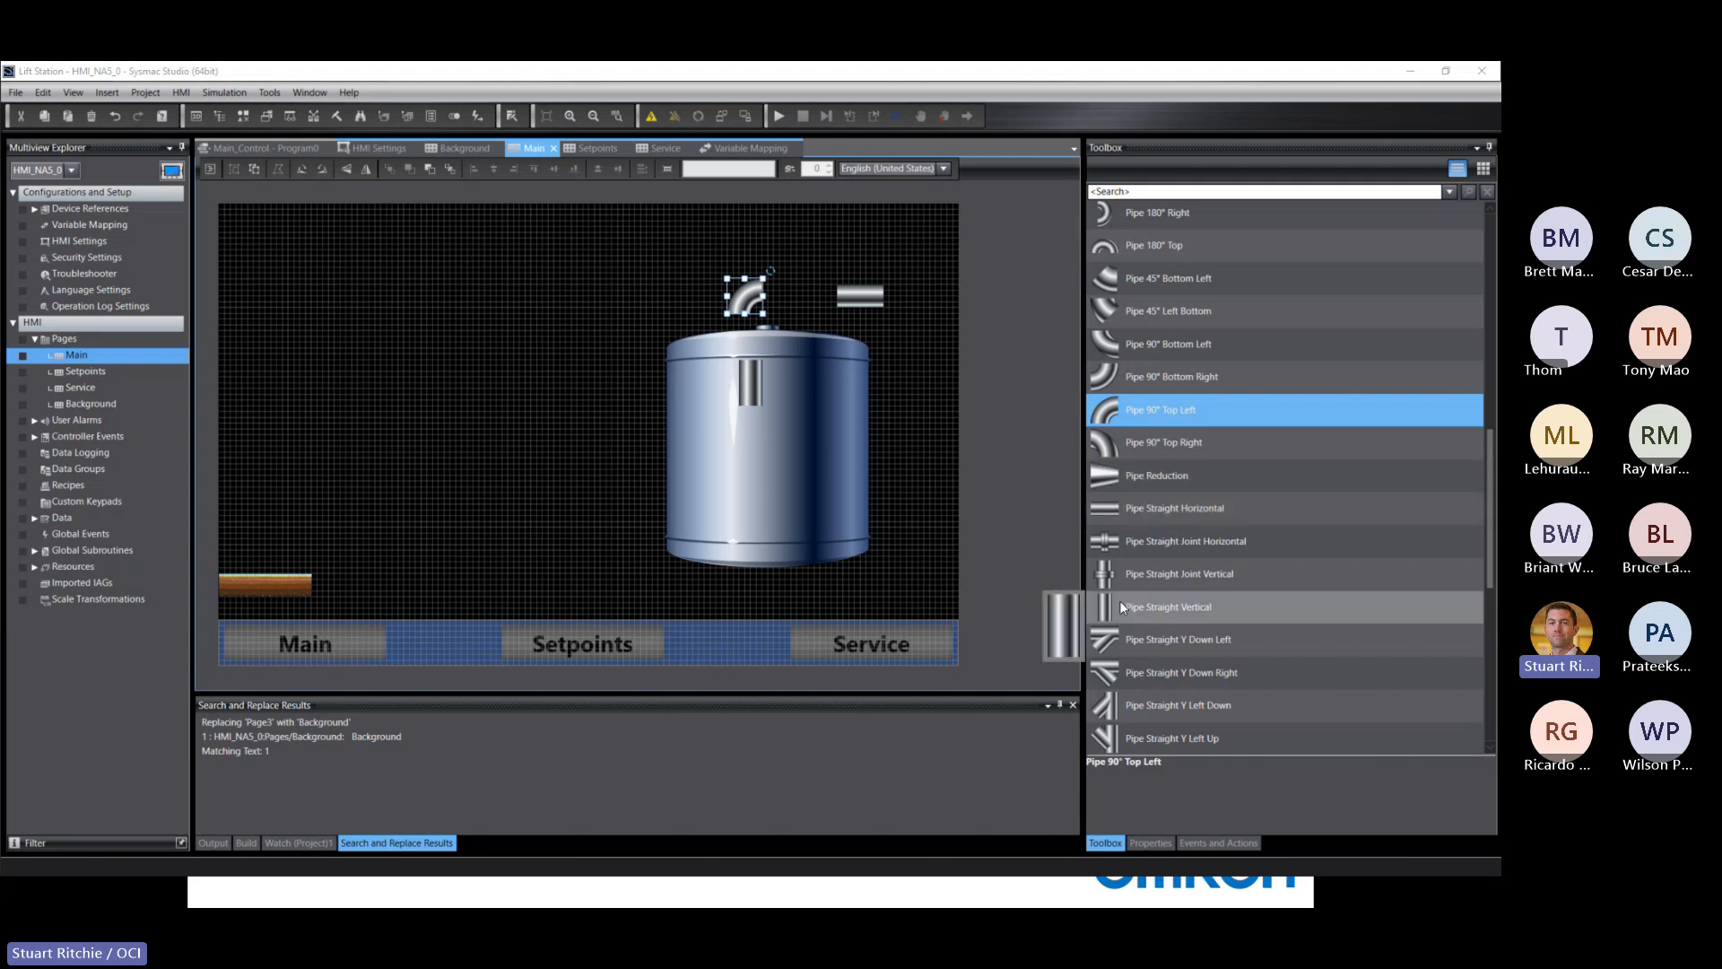
mouse_move(1091, 574)
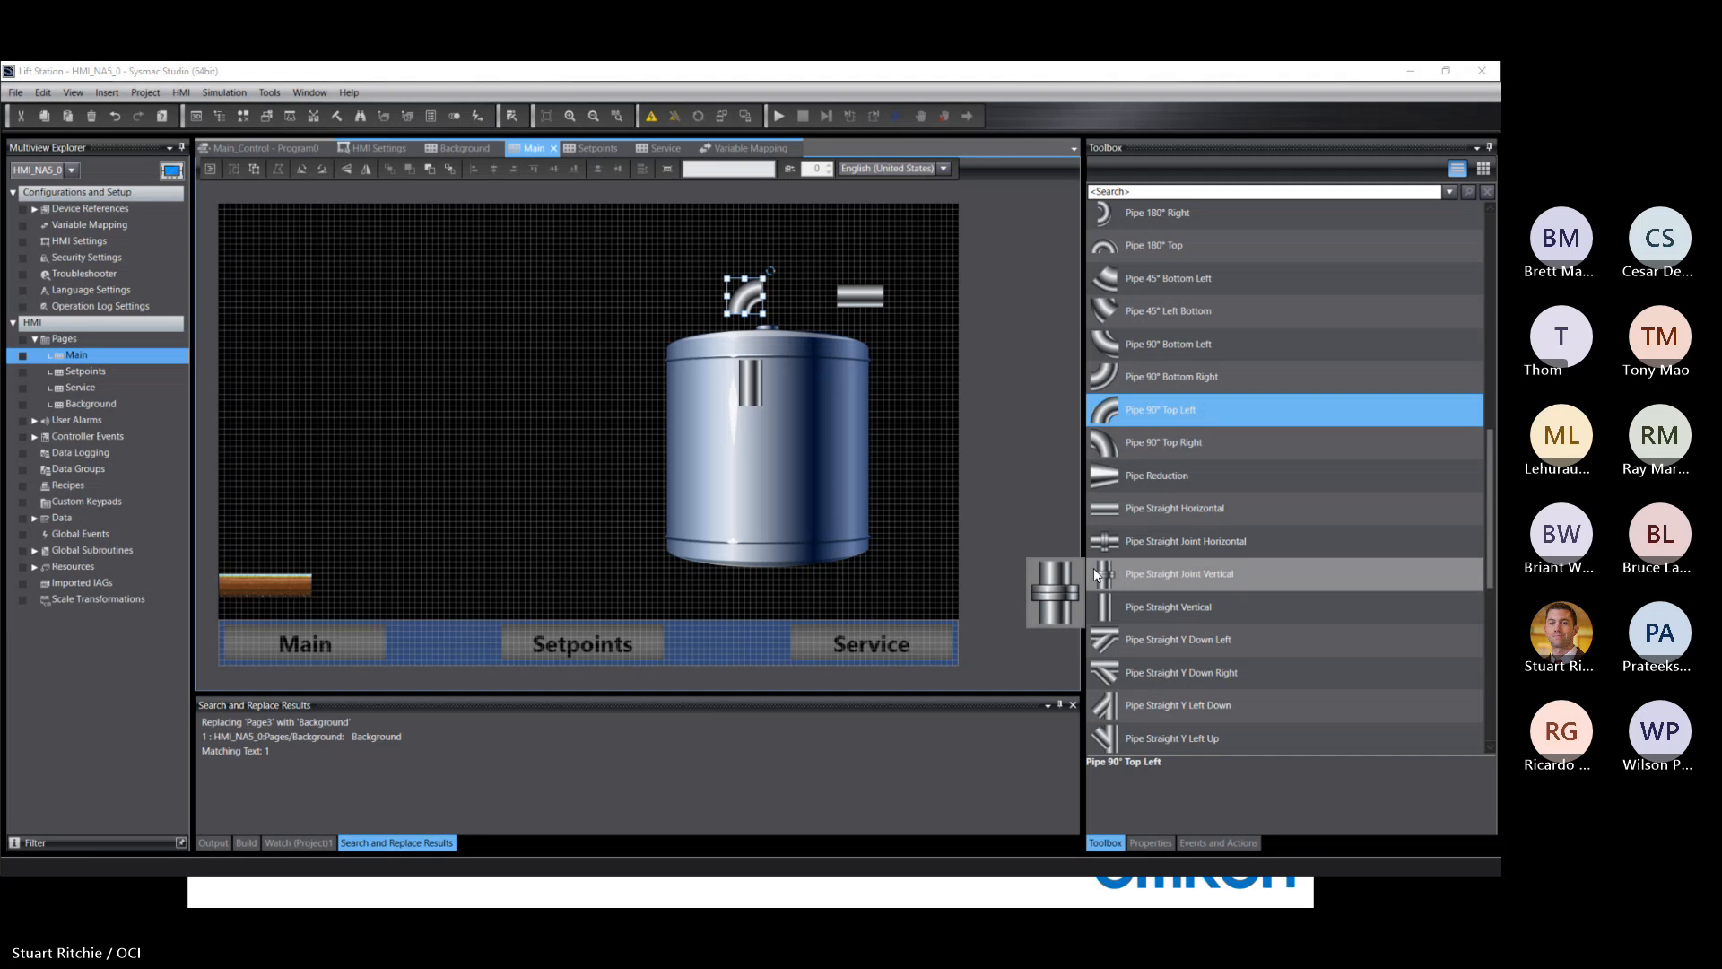
click(751, 377)
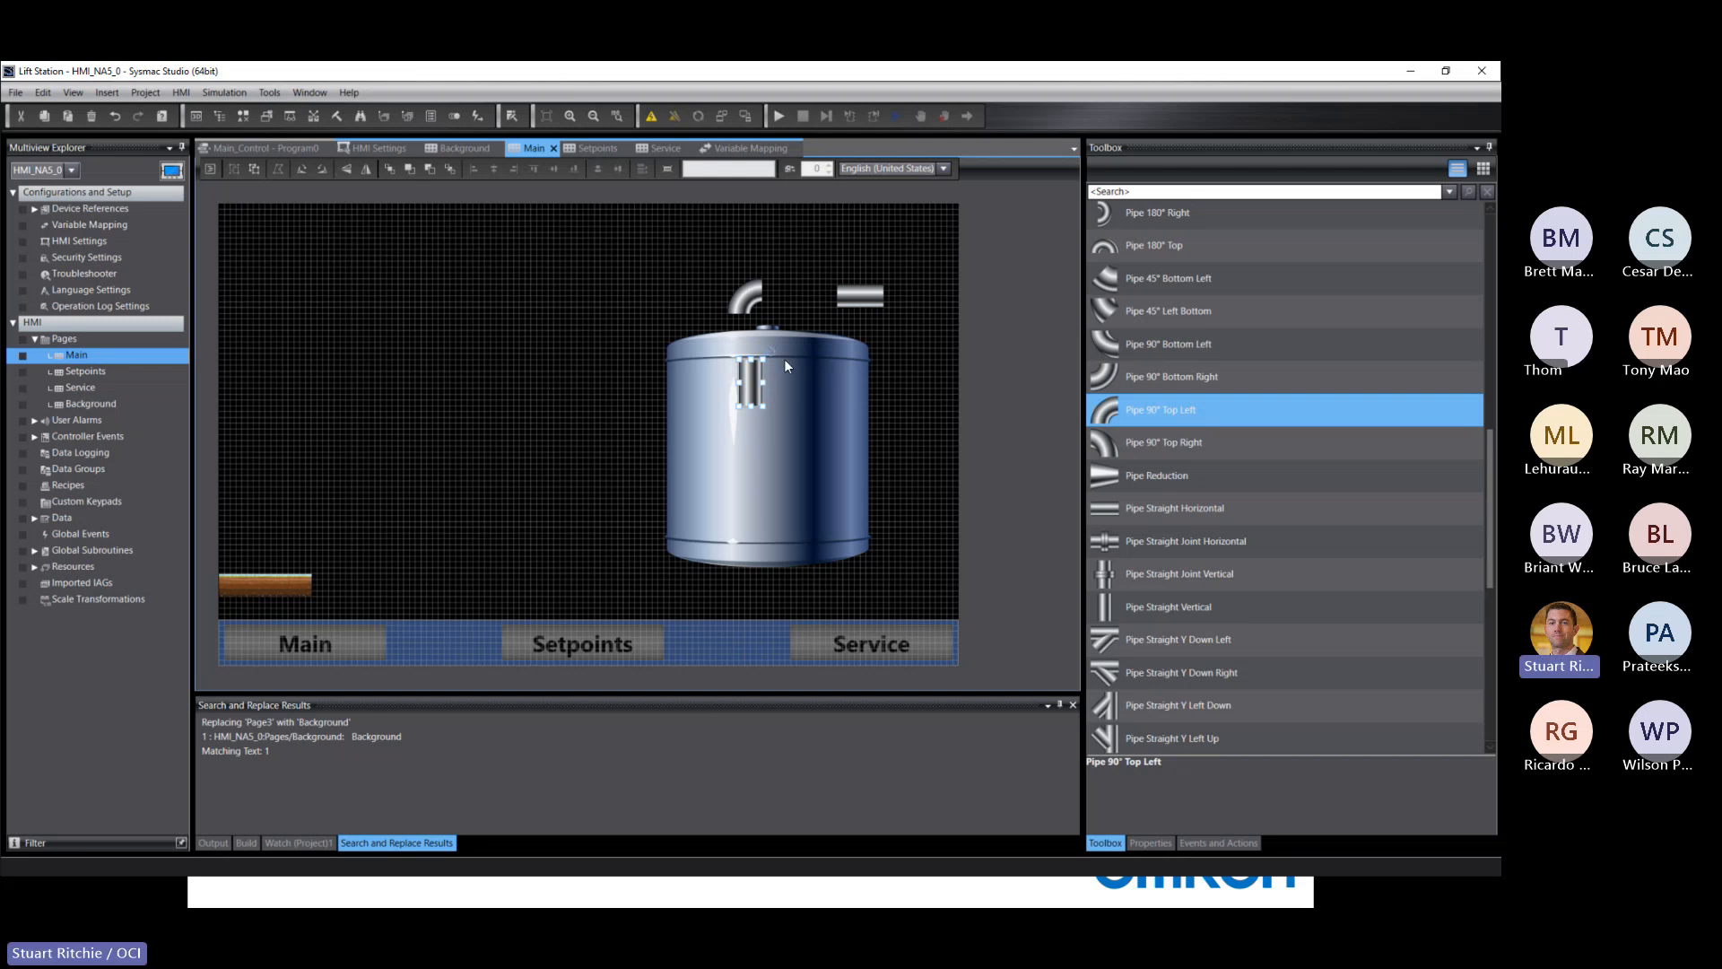
click(745, 300)
drag(742, 305, 792, 304)
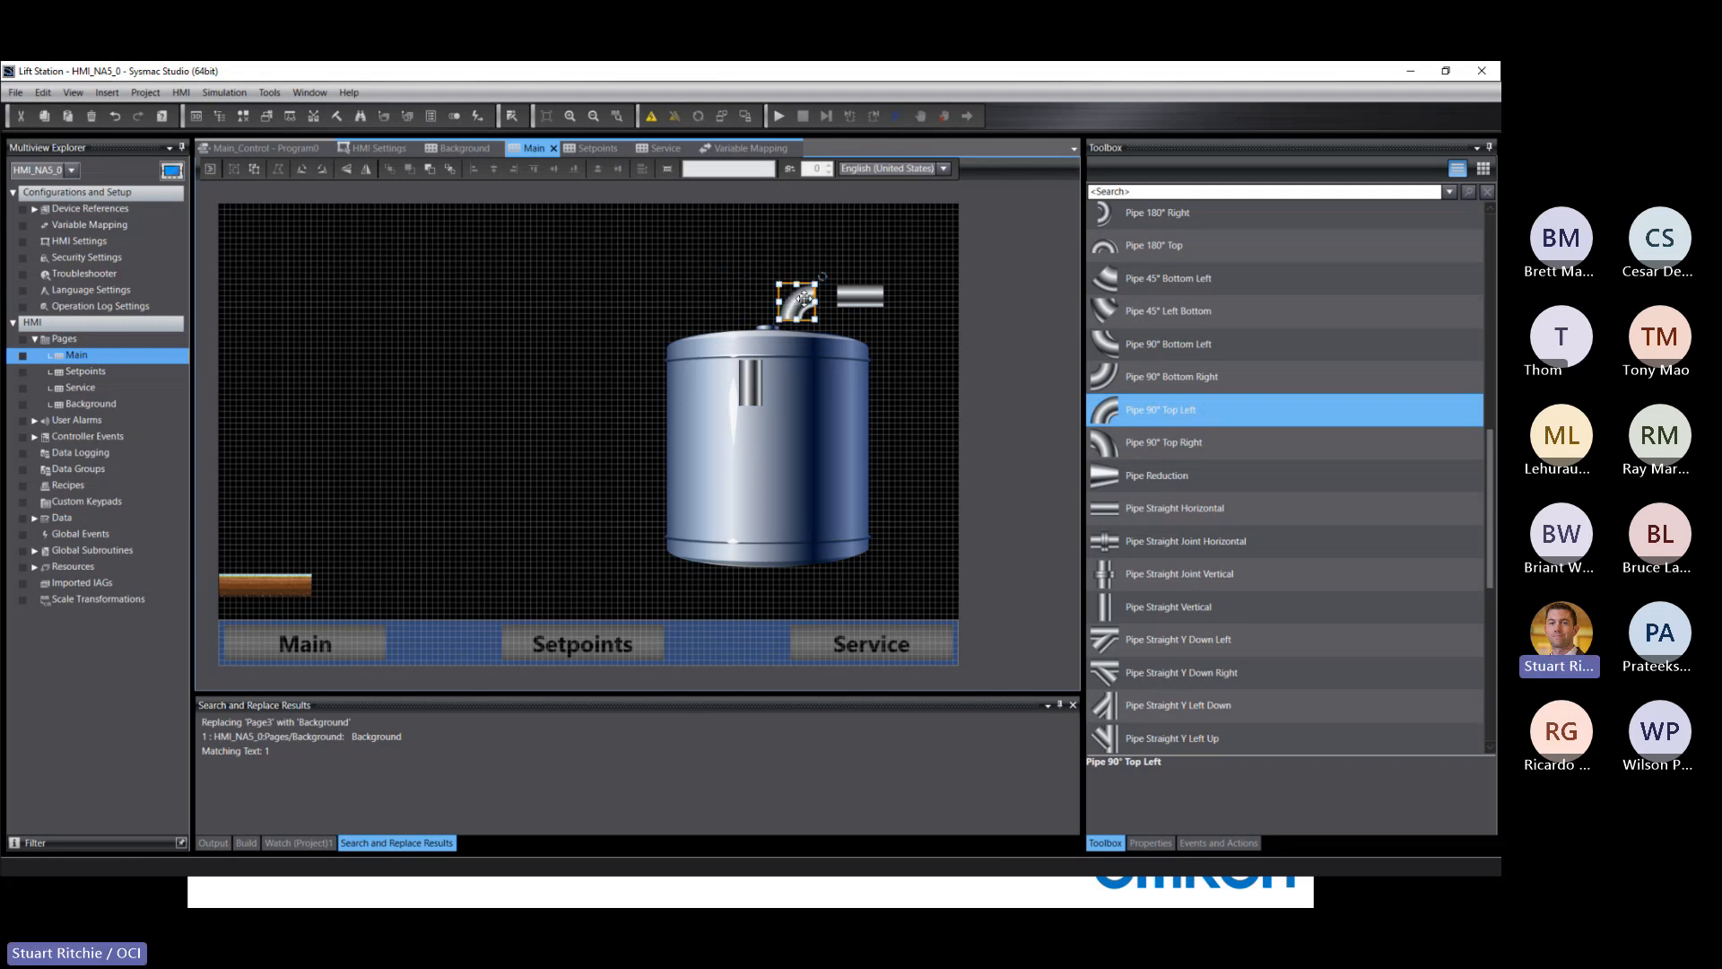
drag(753, 362, 794, 497)
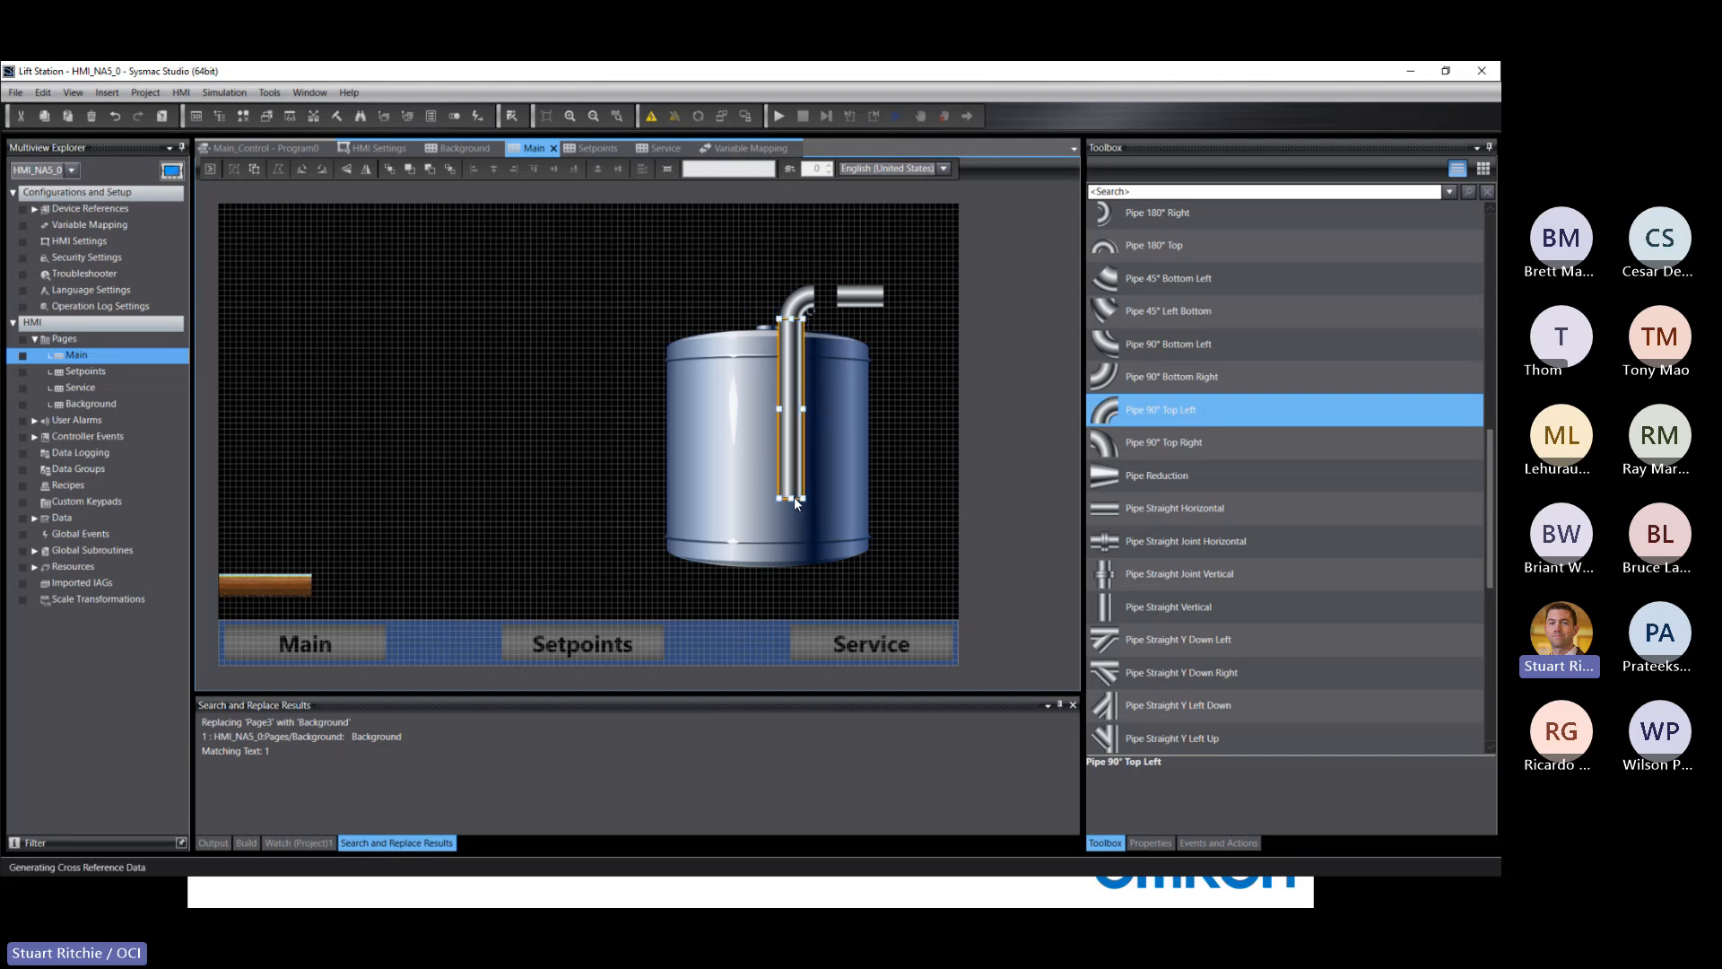
Step: Join the horizontal pipe to the elbow's open end and stretch it to the page's right edge
click(861, 299)
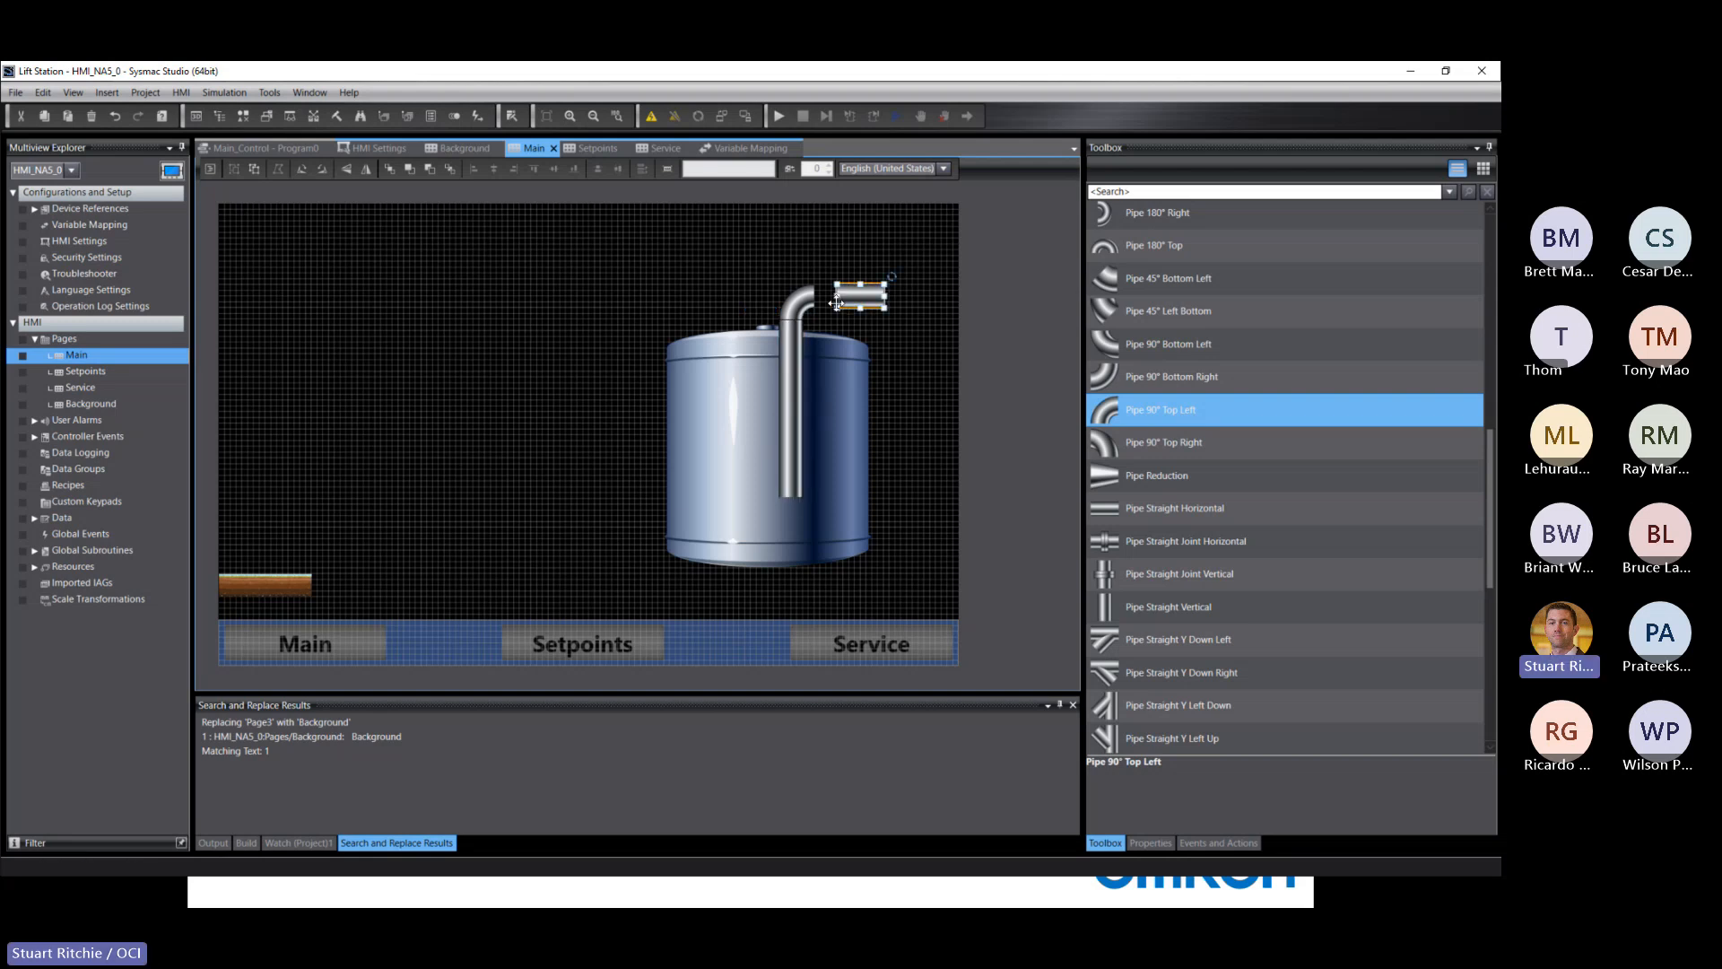
drag(836, 302, 958, 303)
click(970, 386)
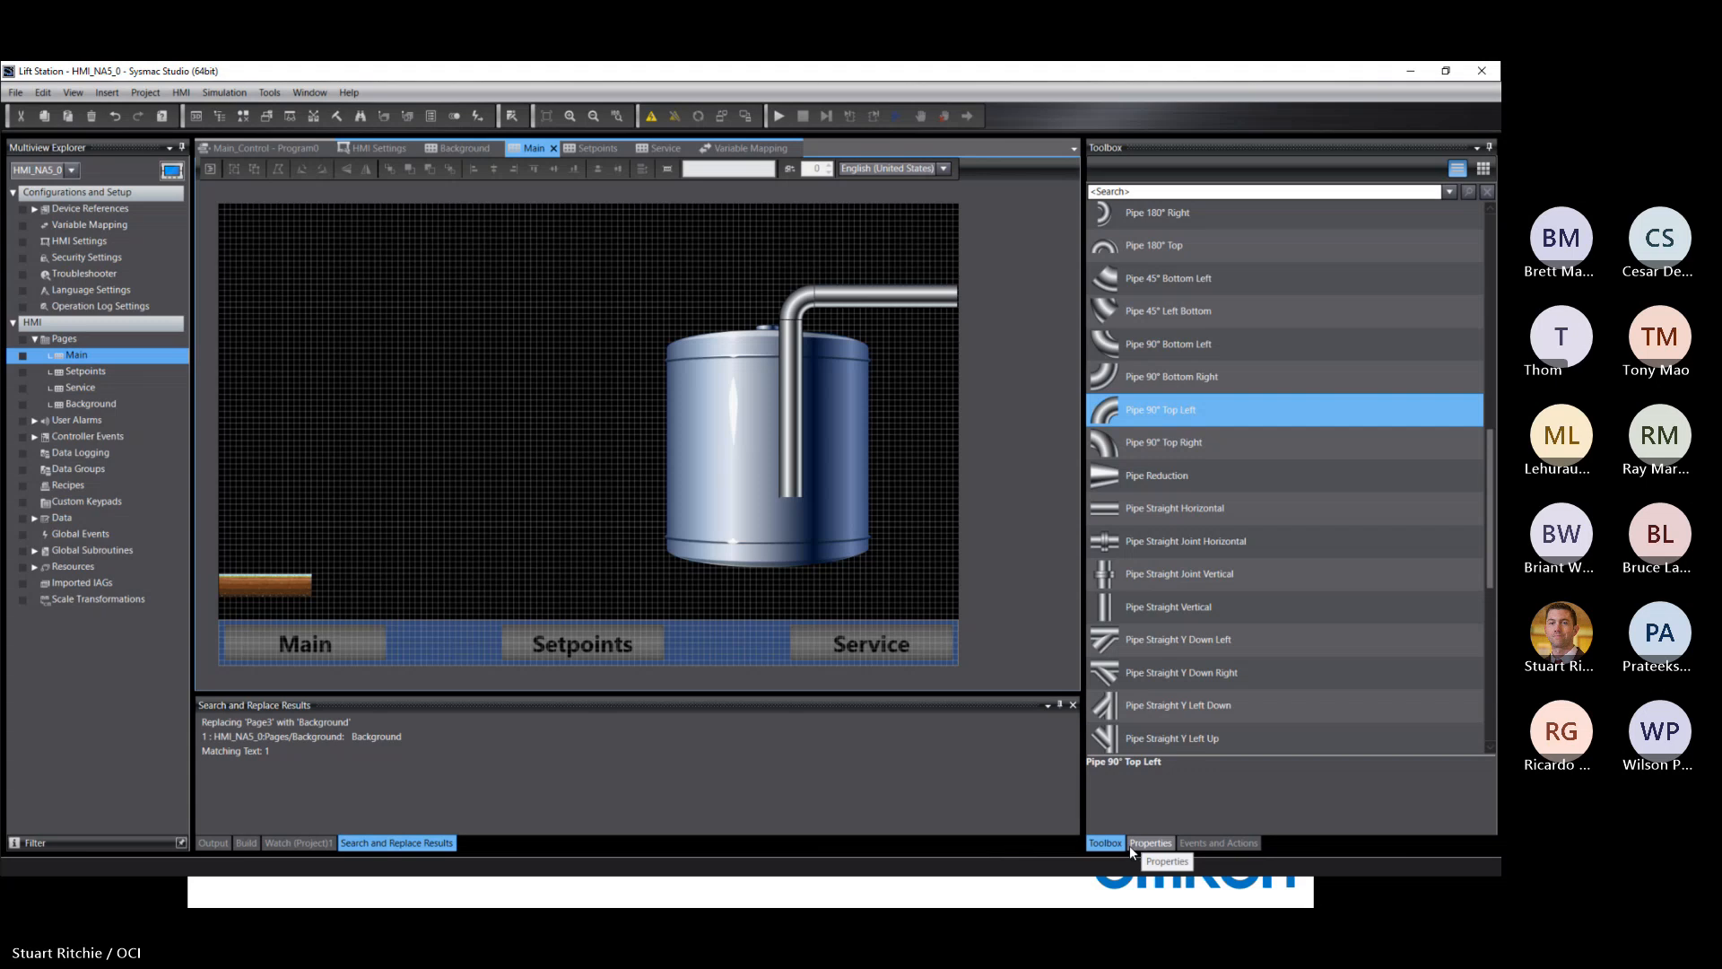
Step: Place a Rectangle shape at the vertical pipe's lower end and enlarge it so the pipe meets the middle of its top edge
click(1101, 842)
scroll(1307, 330, up, 2)
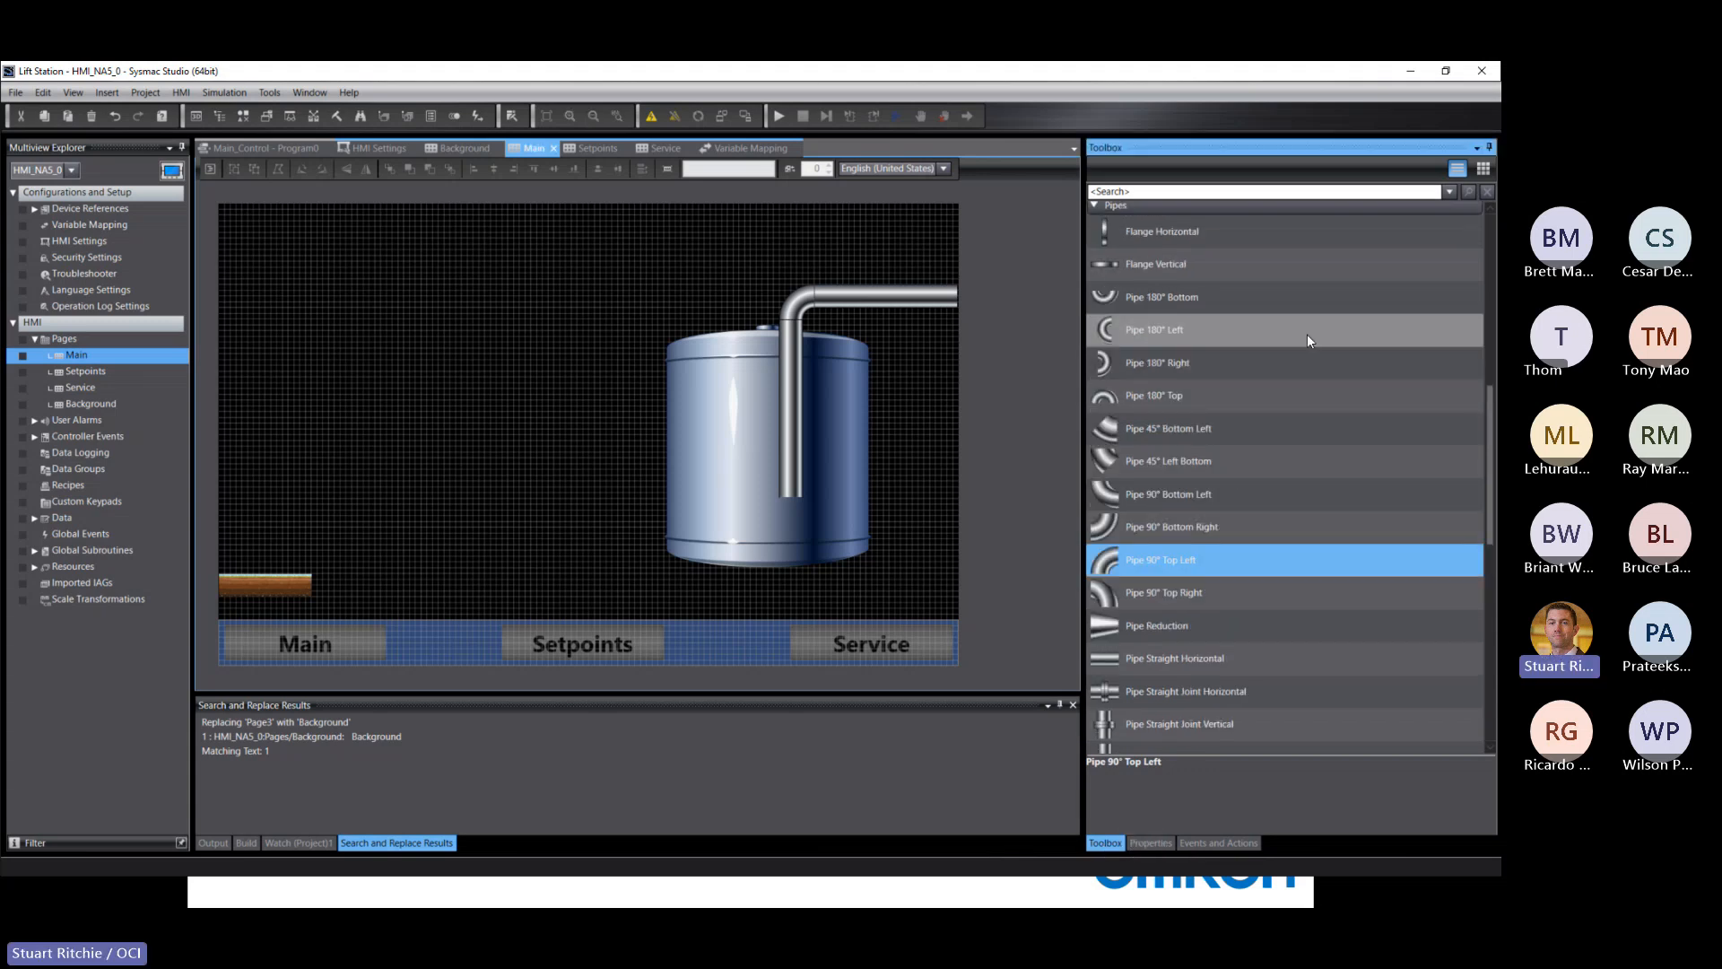
scroll(1306, 336, up, 3)
scroll(1157, 377, up, 5)
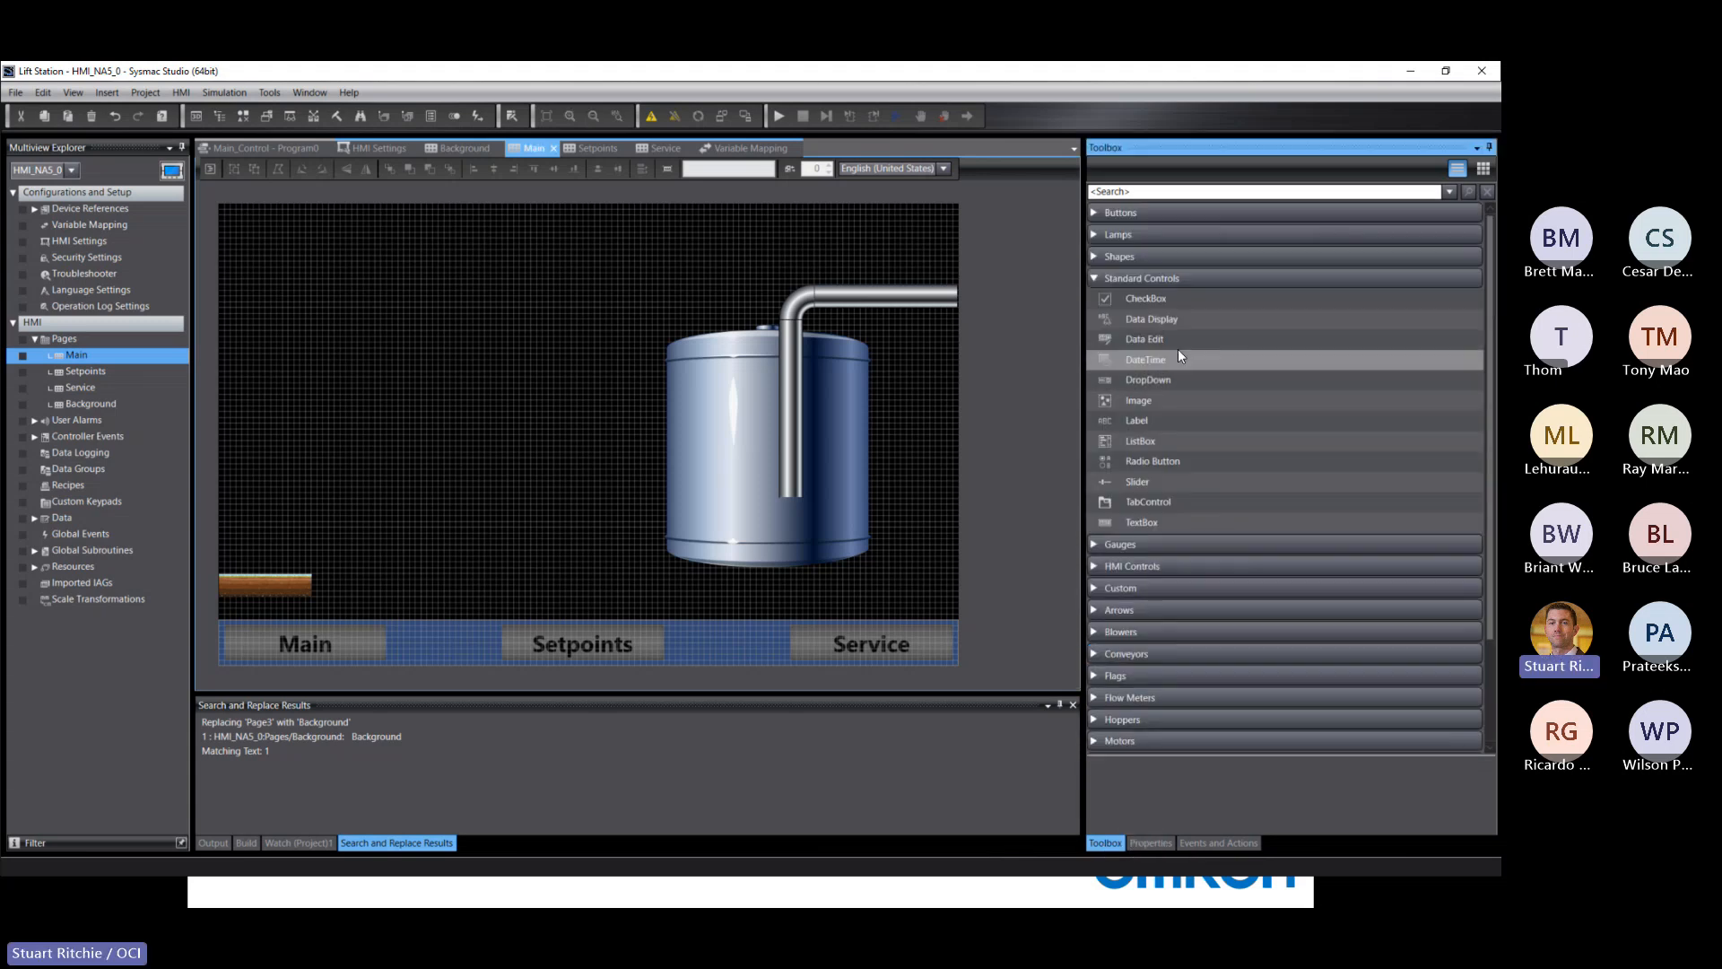
click(1094, 276)
click(1094, 258)
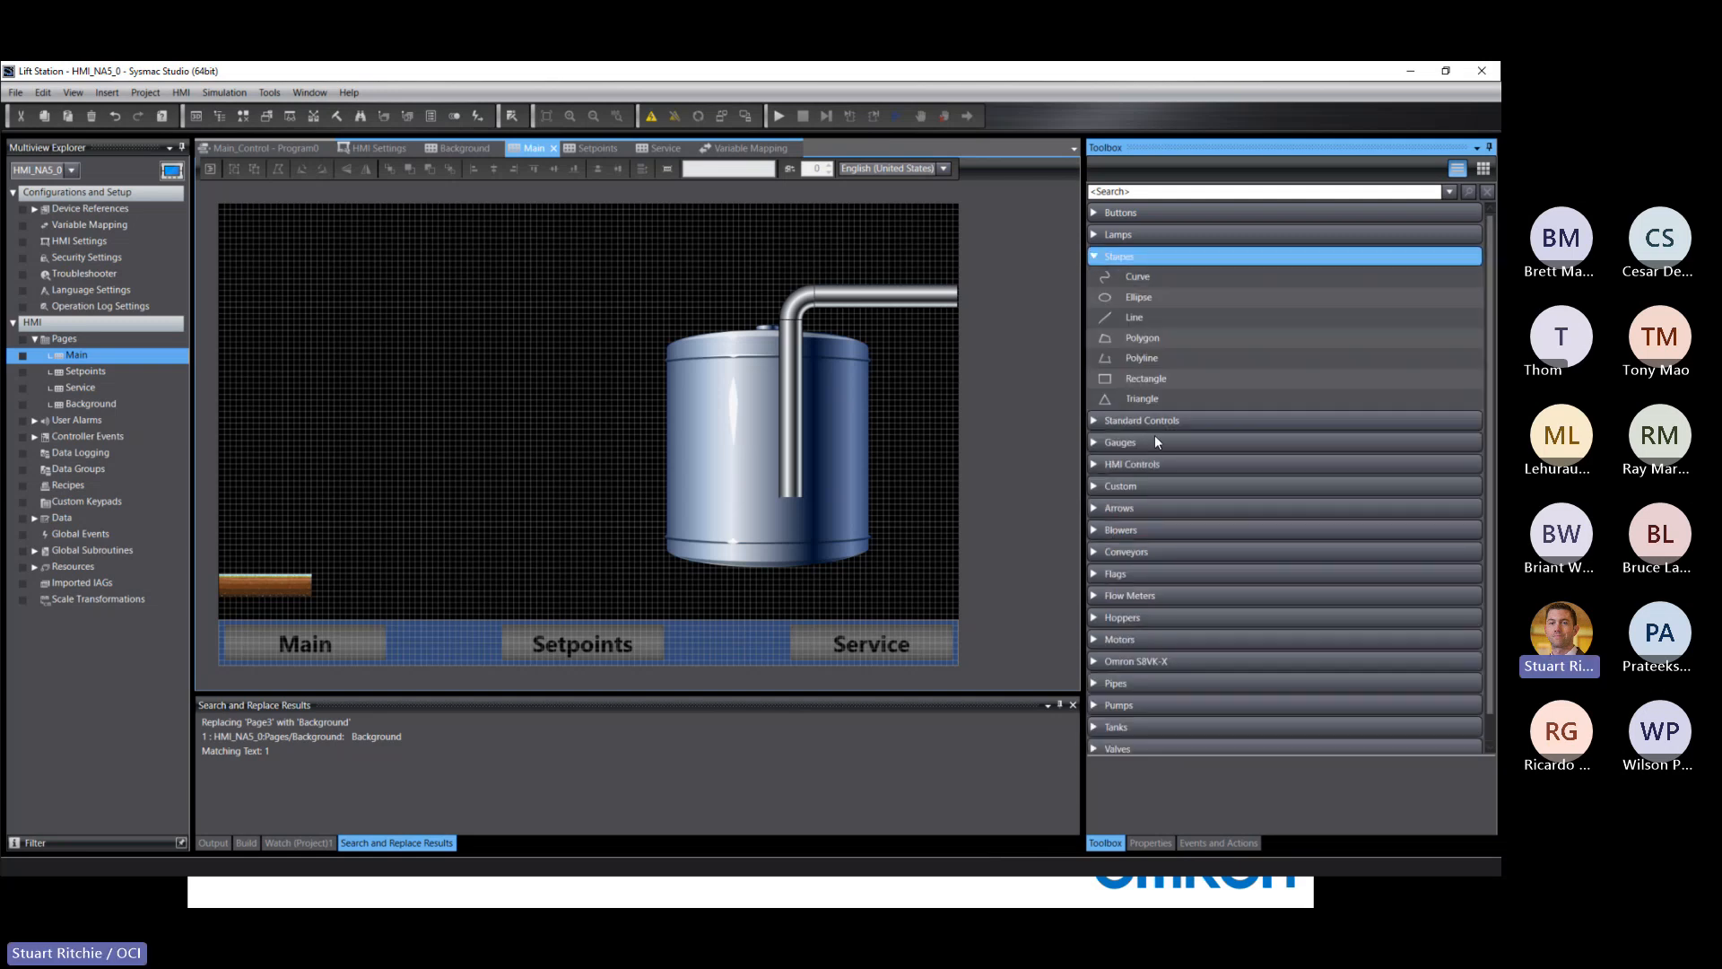
click(1145, 384)
drag(1108, 384, 761, 495)
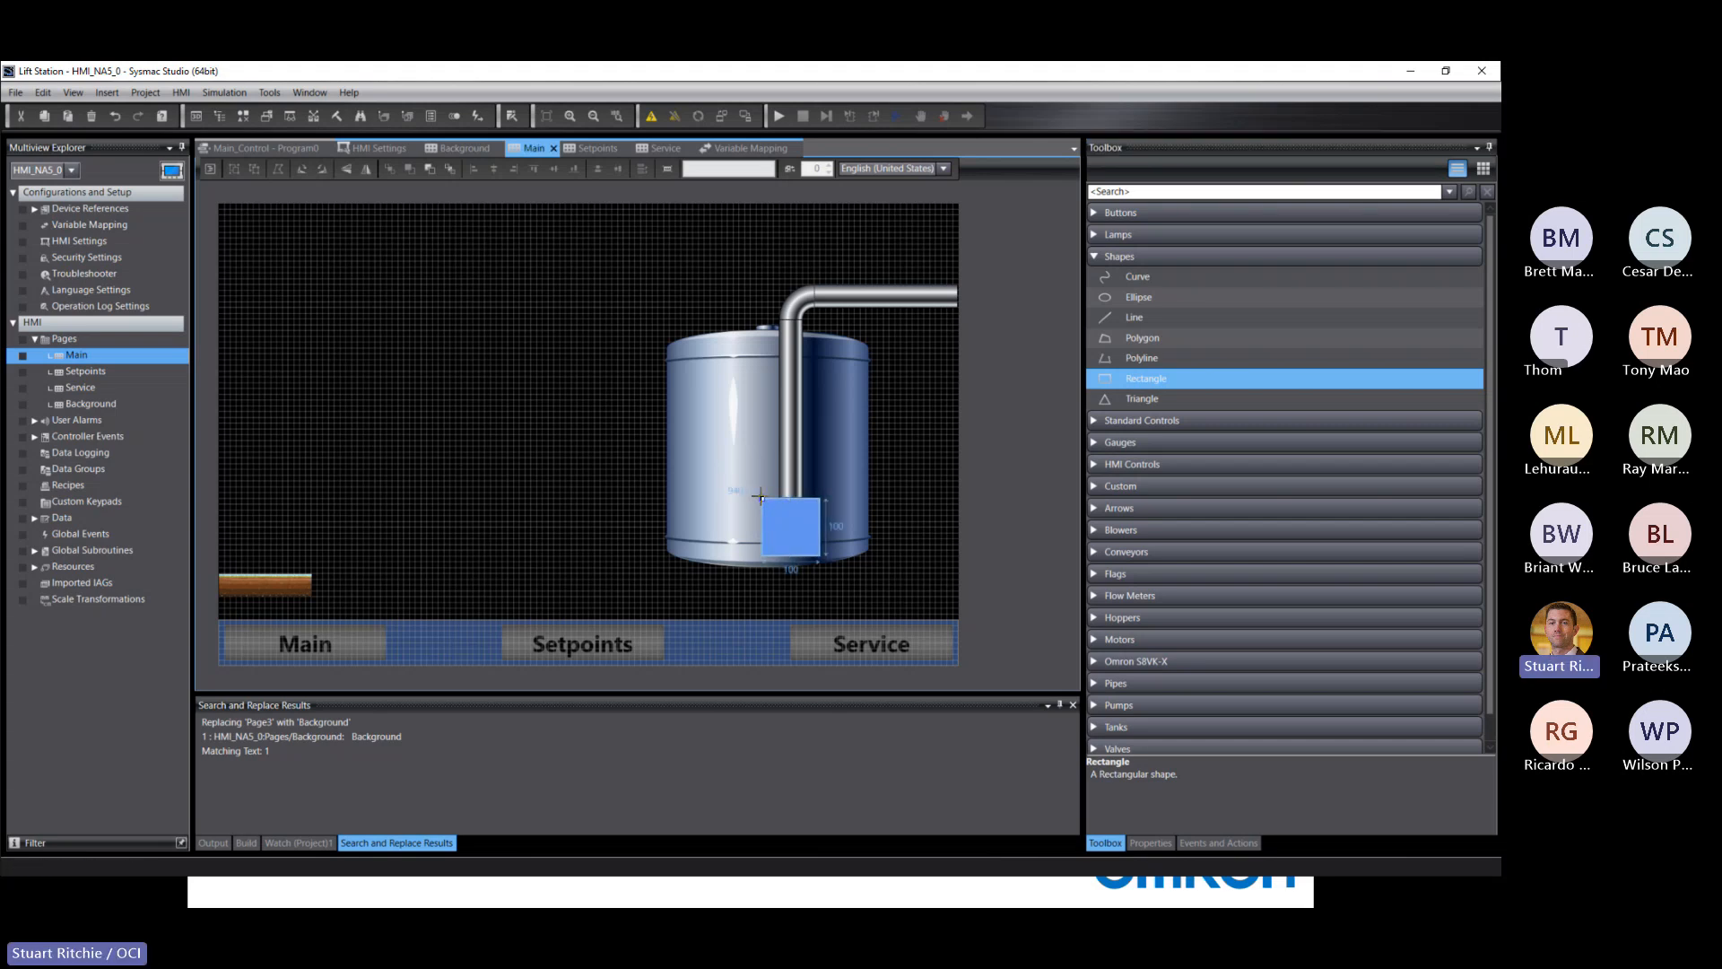
drag(759, 495, 754, 496)
drag(819, 554, 832, 575)
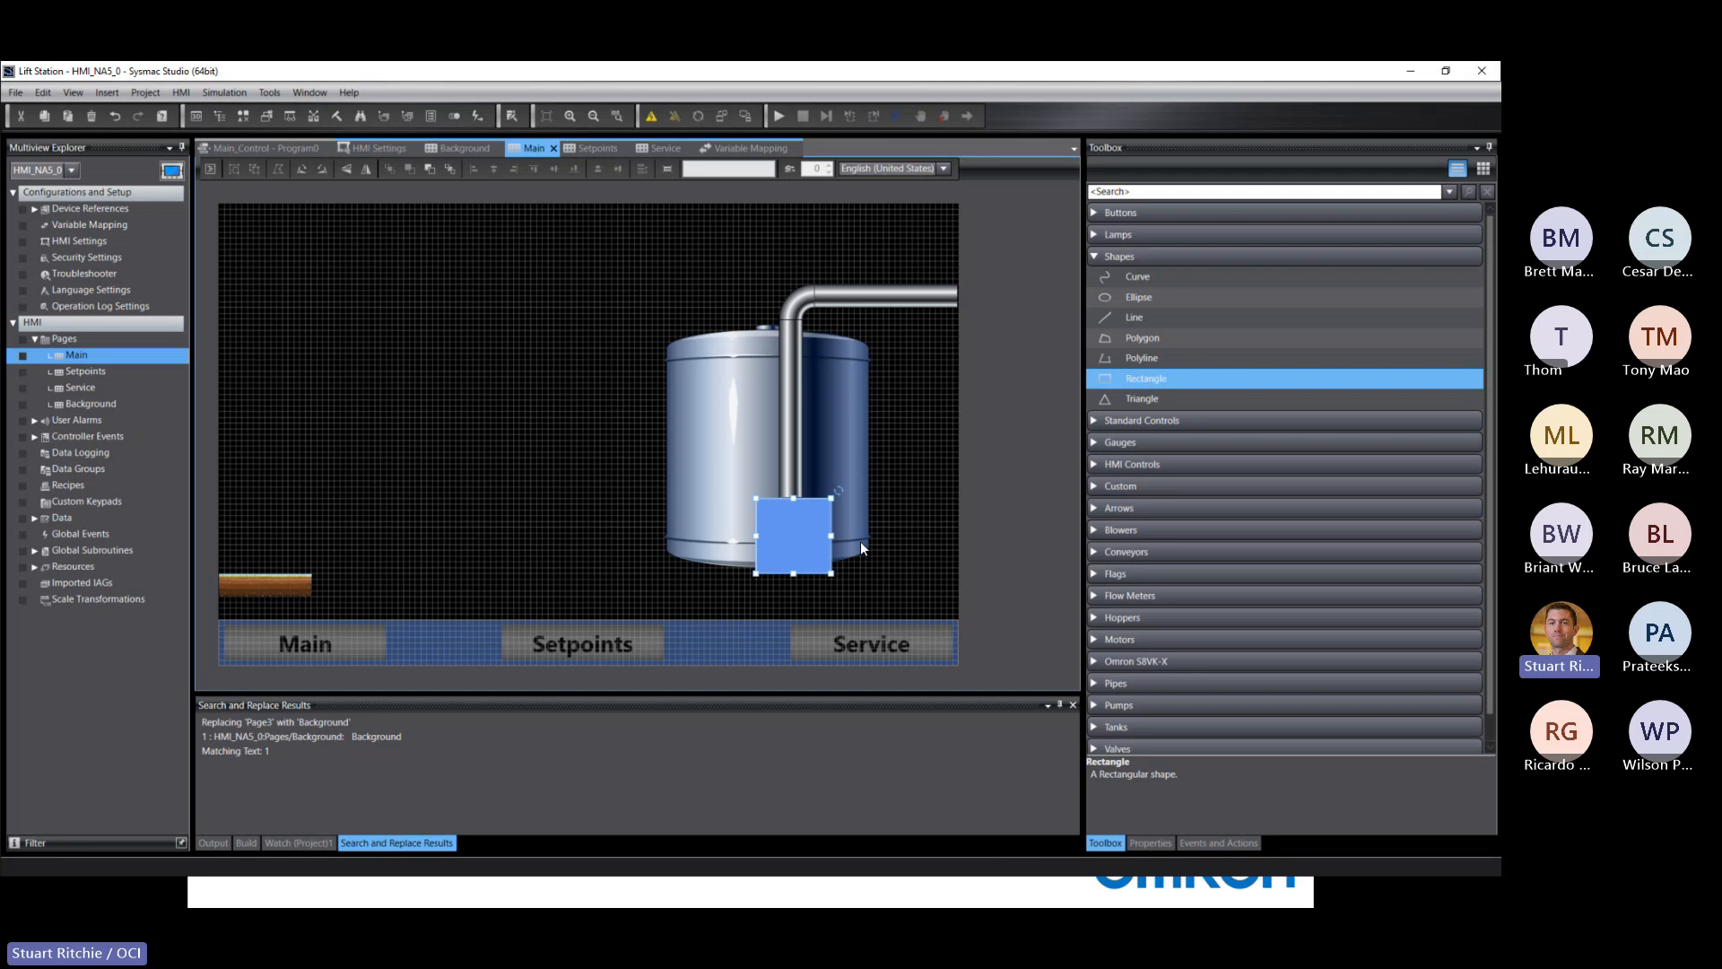
Step: Enlarge the tank down and to the right to about 450 wide and 460 high
click(858, 541)
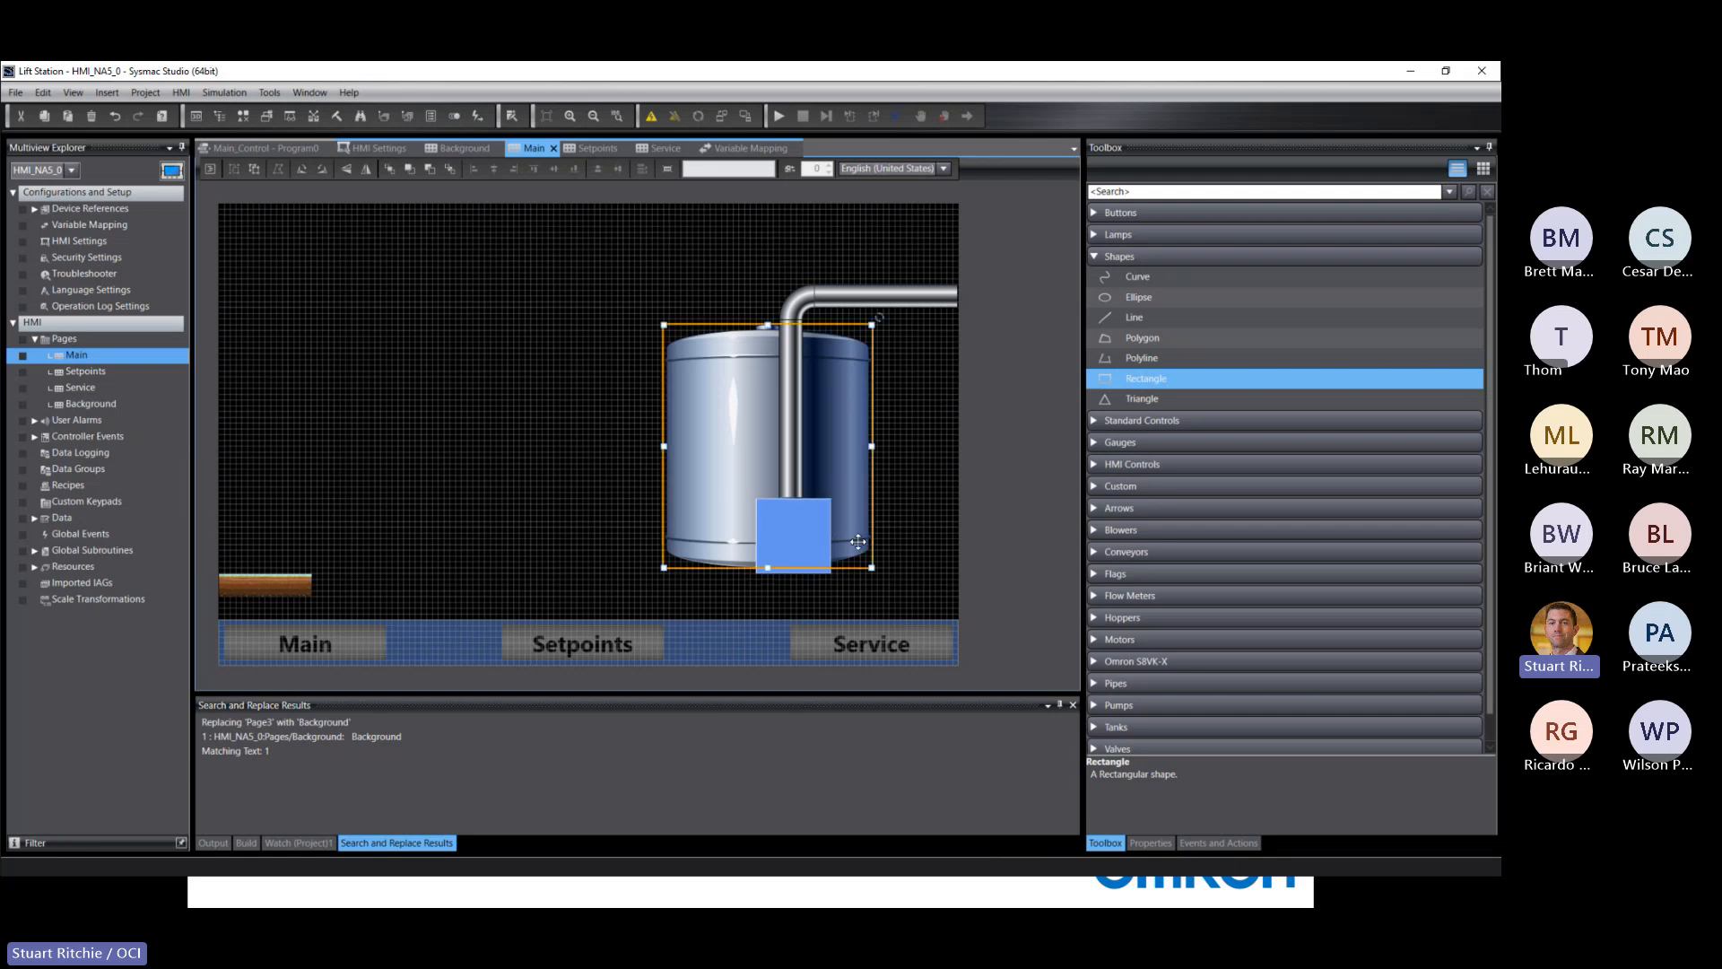
drag(874, 570, 915, 597)
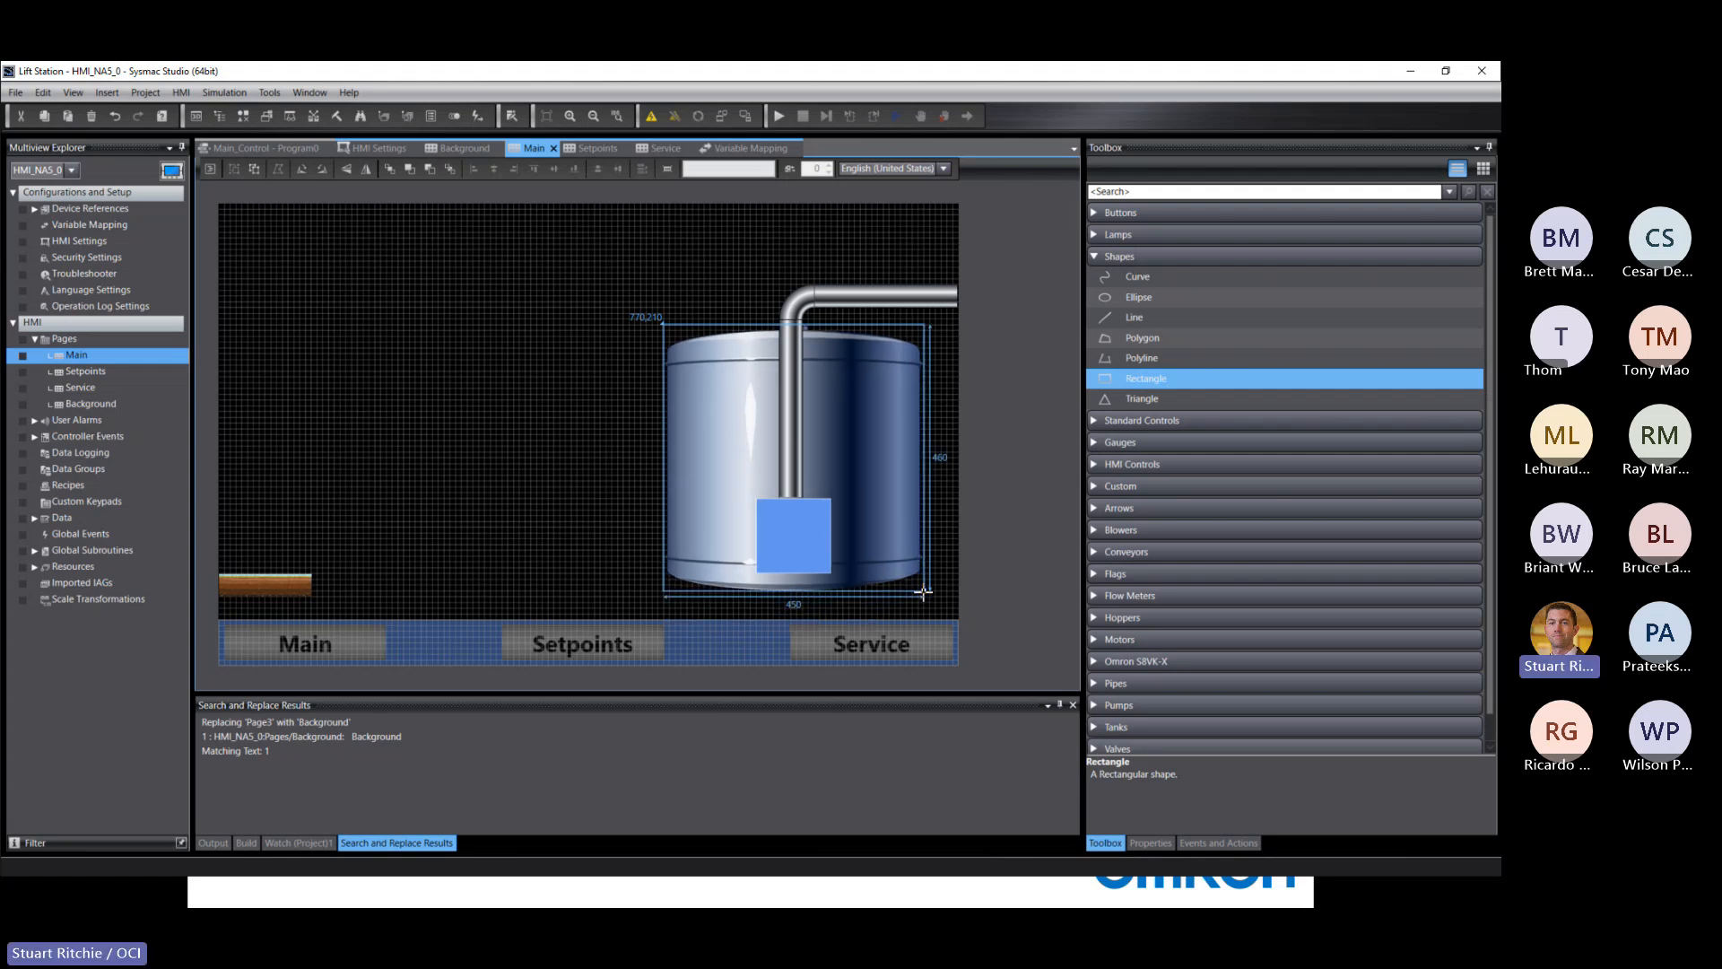
click(540, 412)
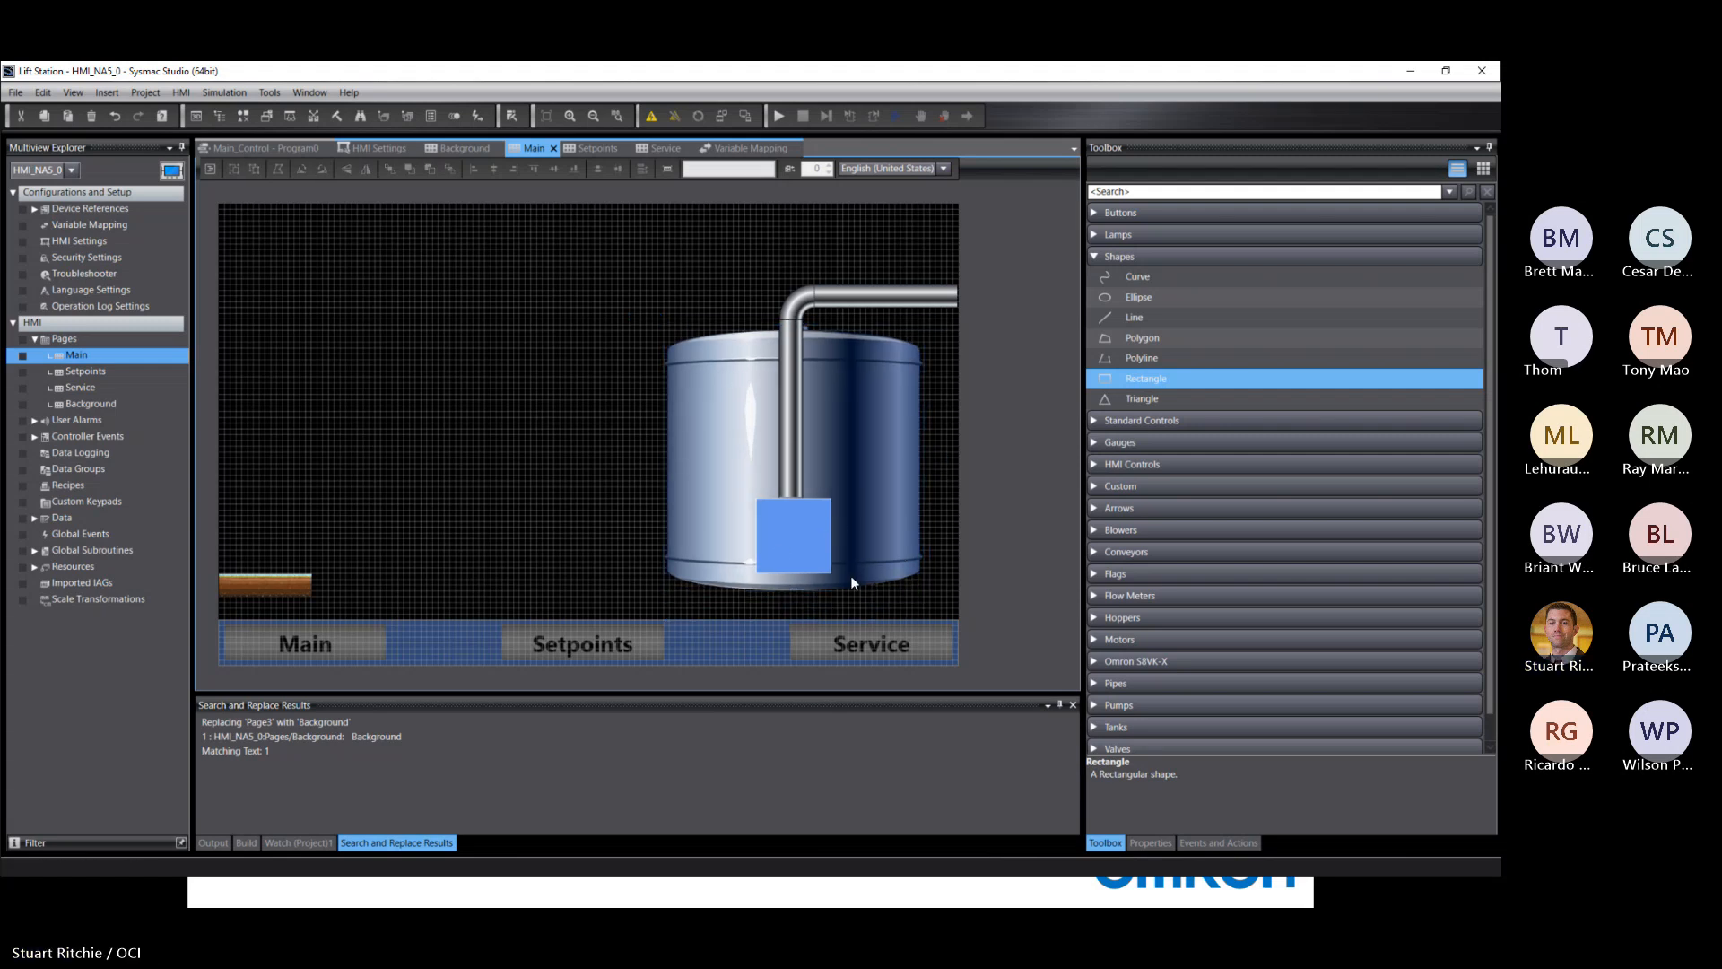
Step: Add a ColorChange (Boolean) animation to the blue rectangle below the pipe
click(782, 534)
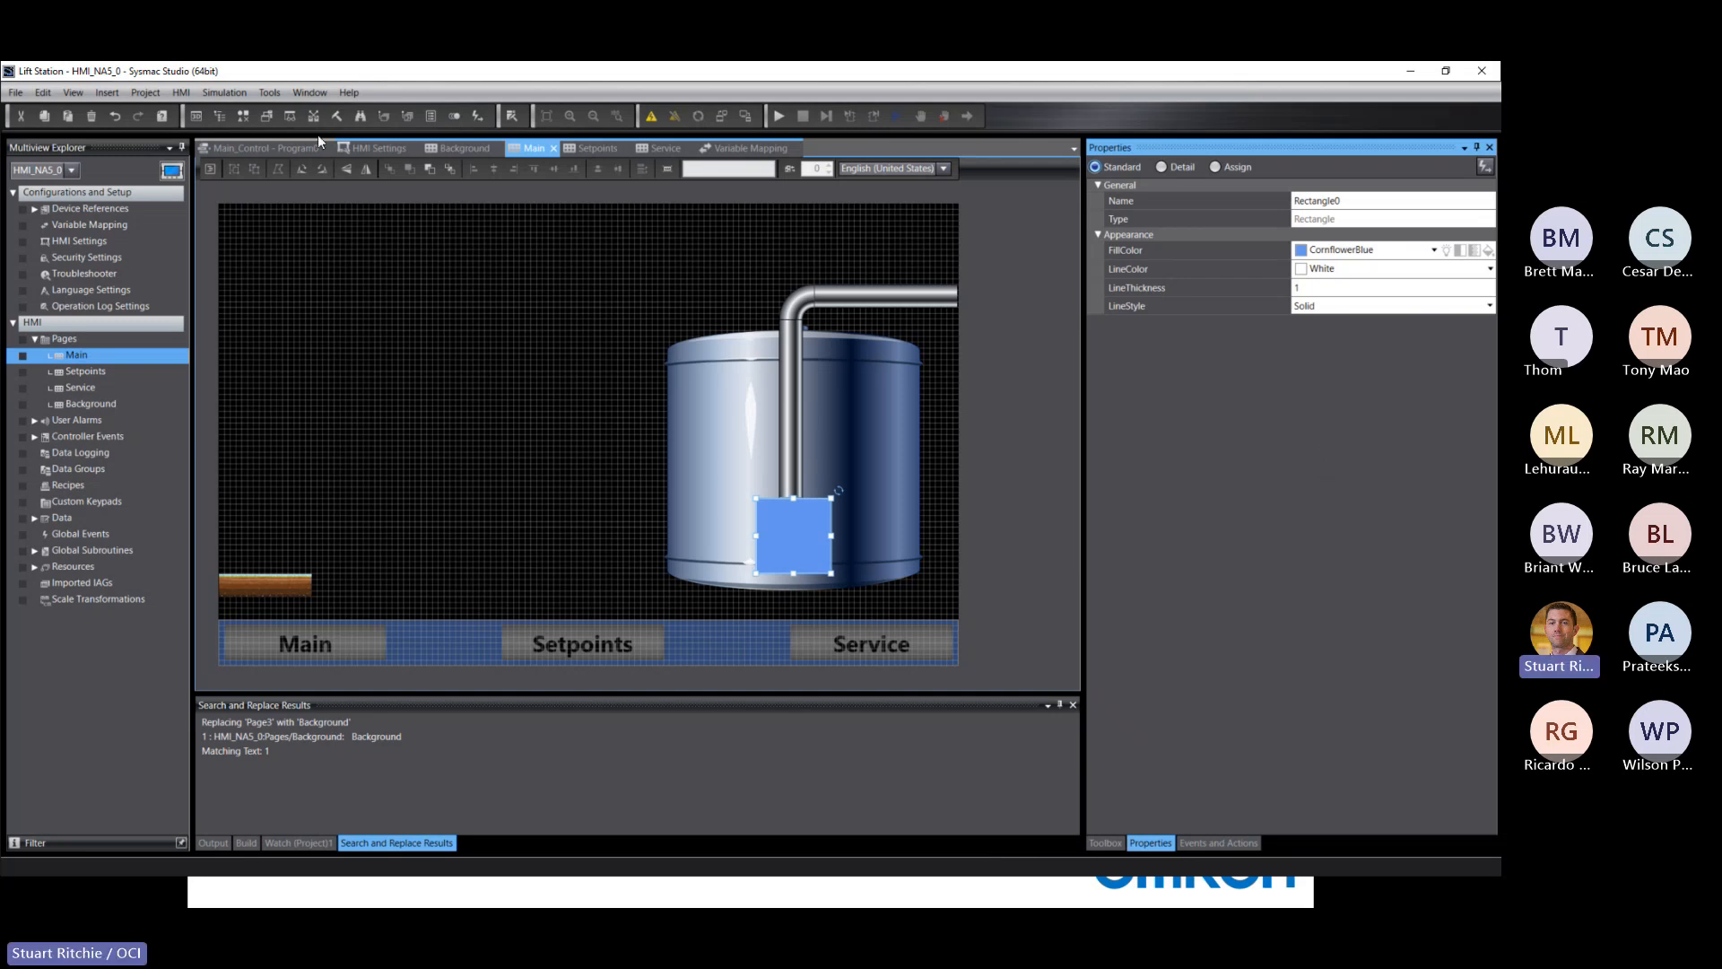
click(73, 95)
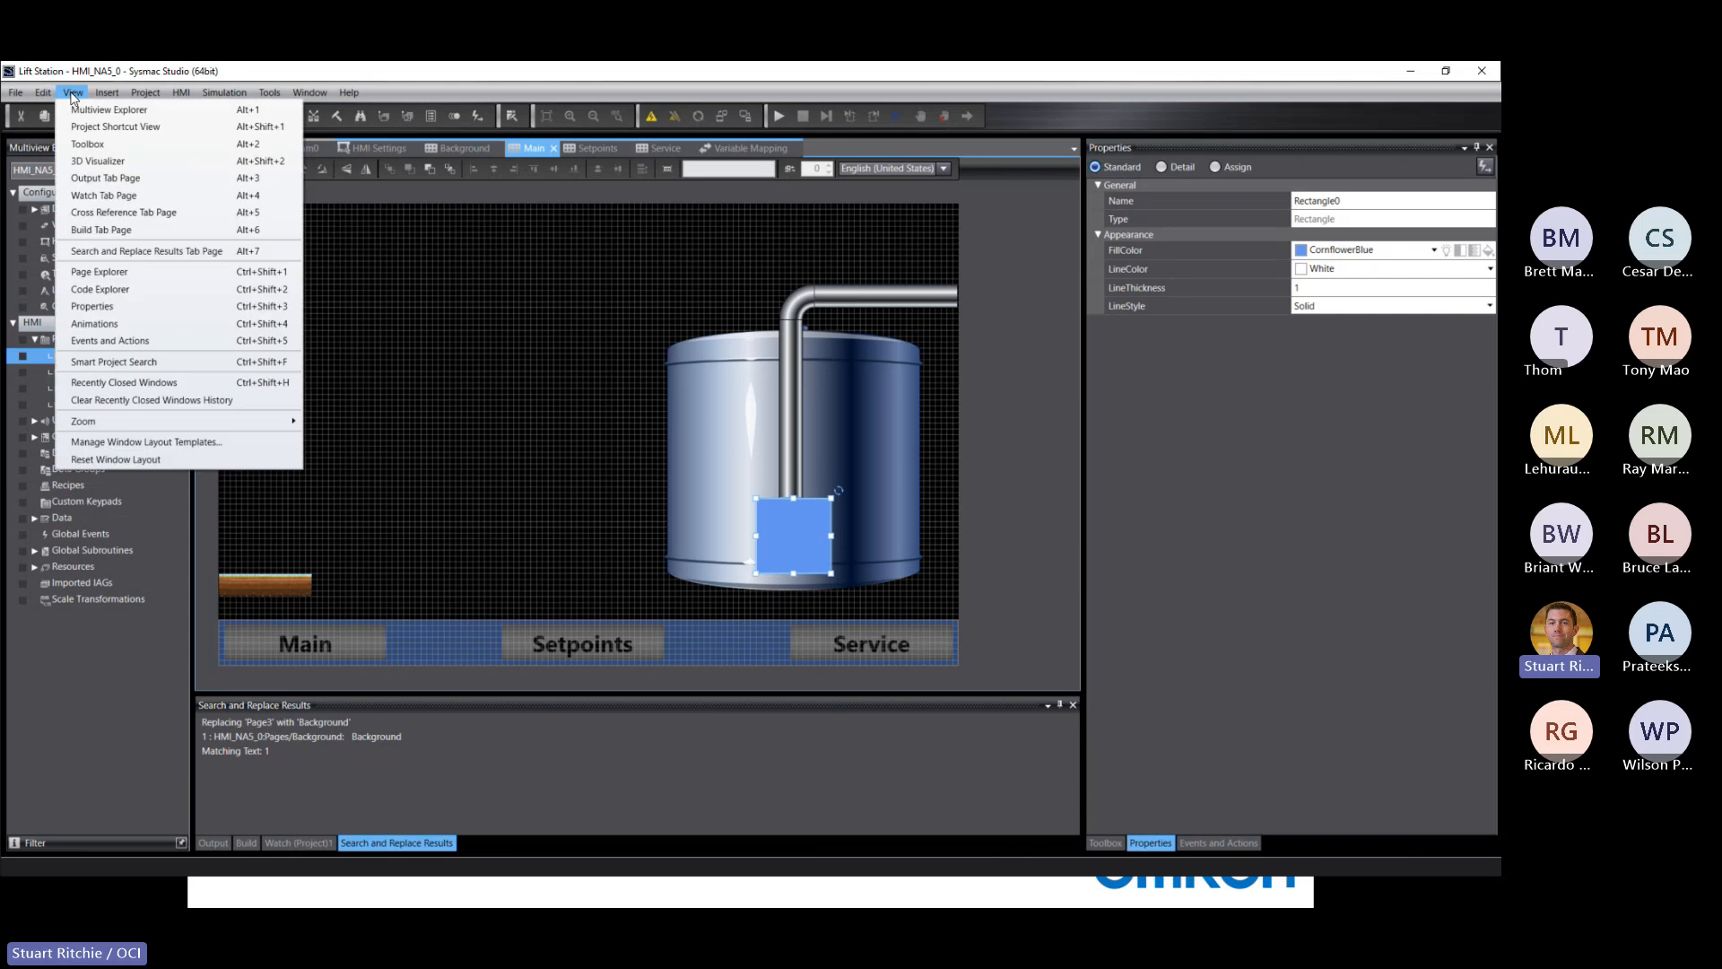
click(88, 325)
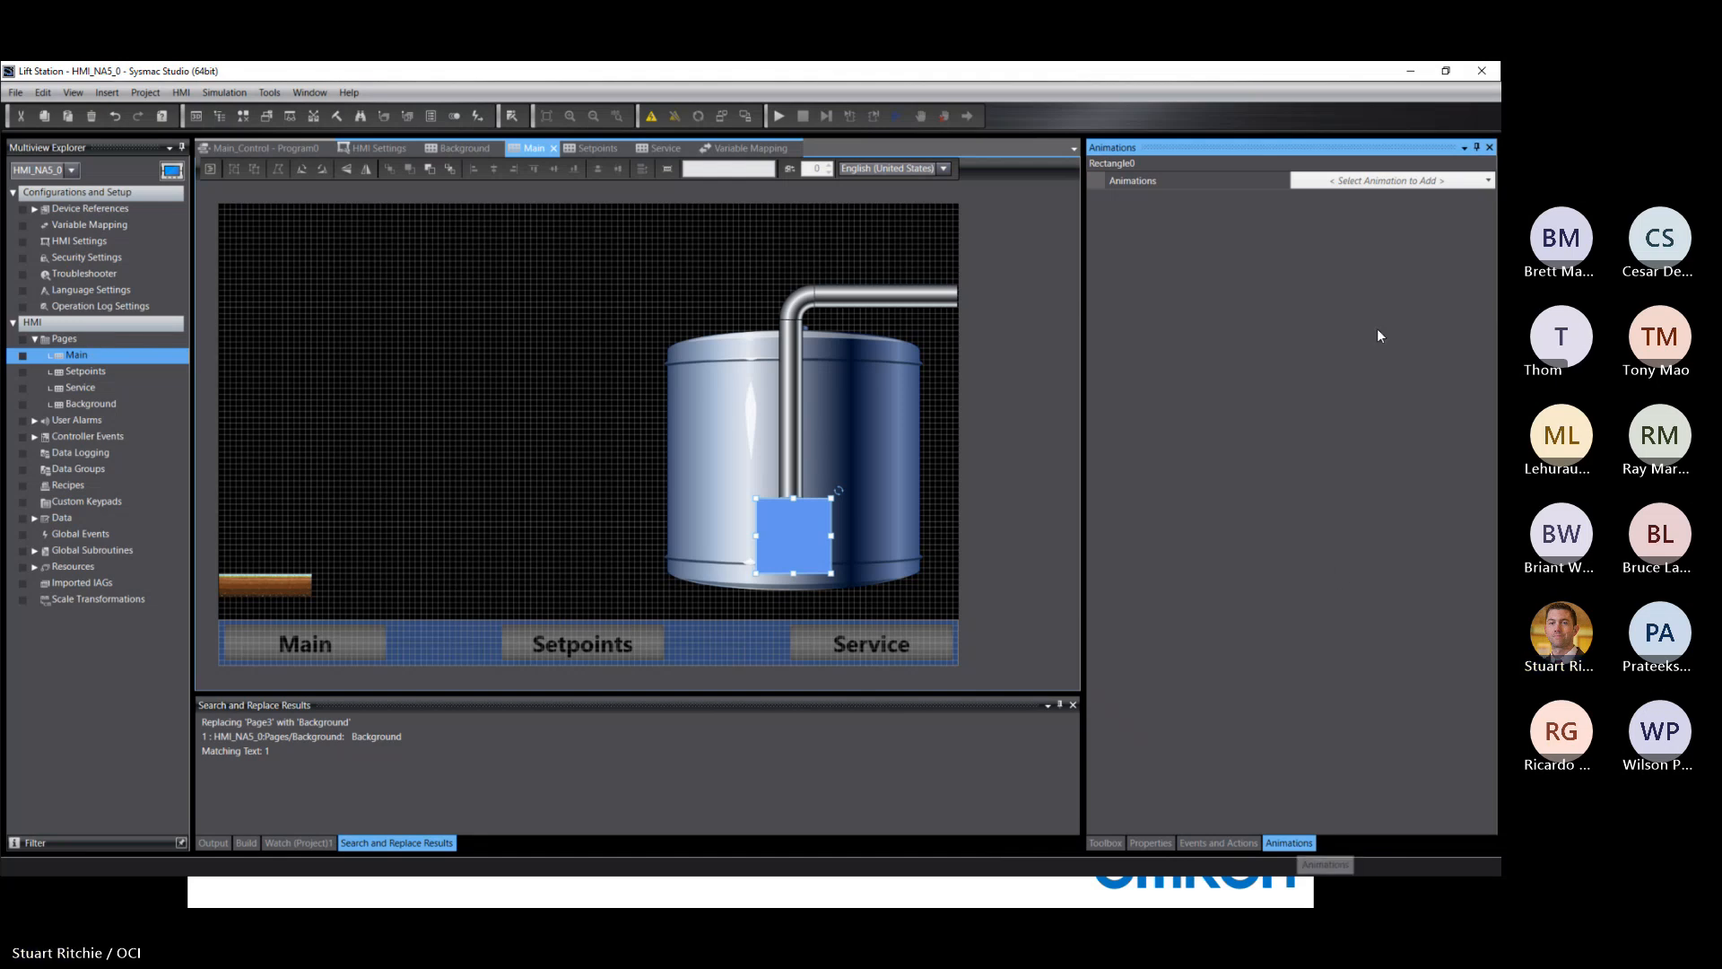
click(1487, 183)
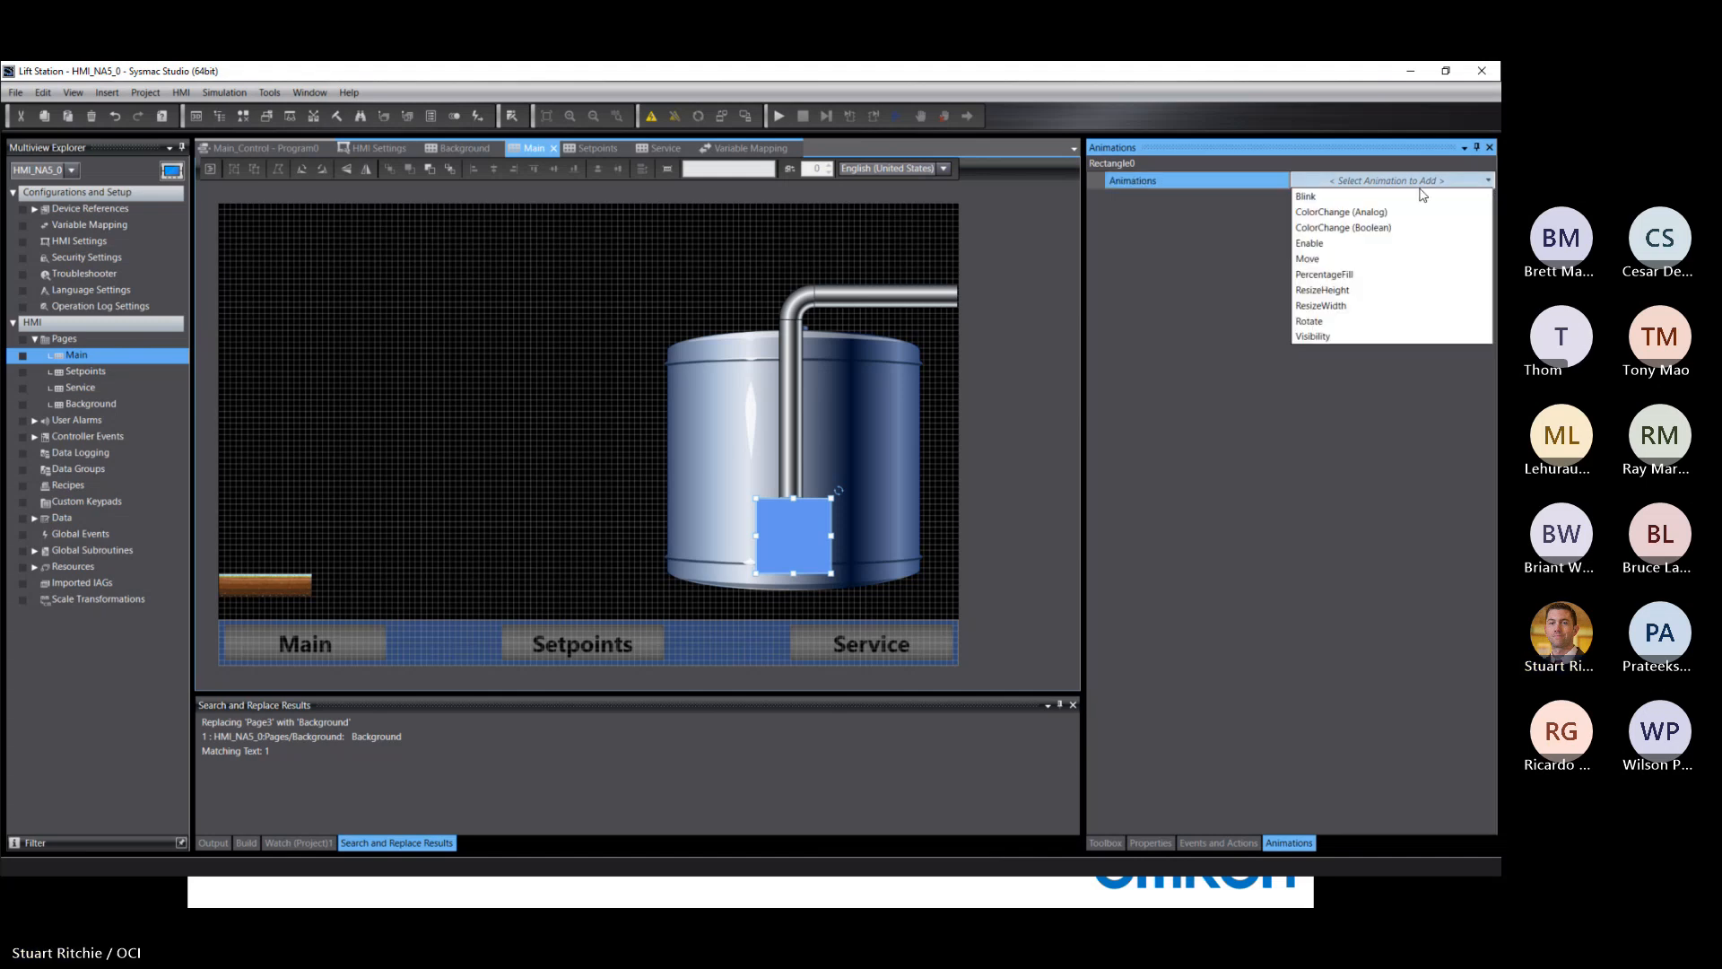
click(1325, 228)
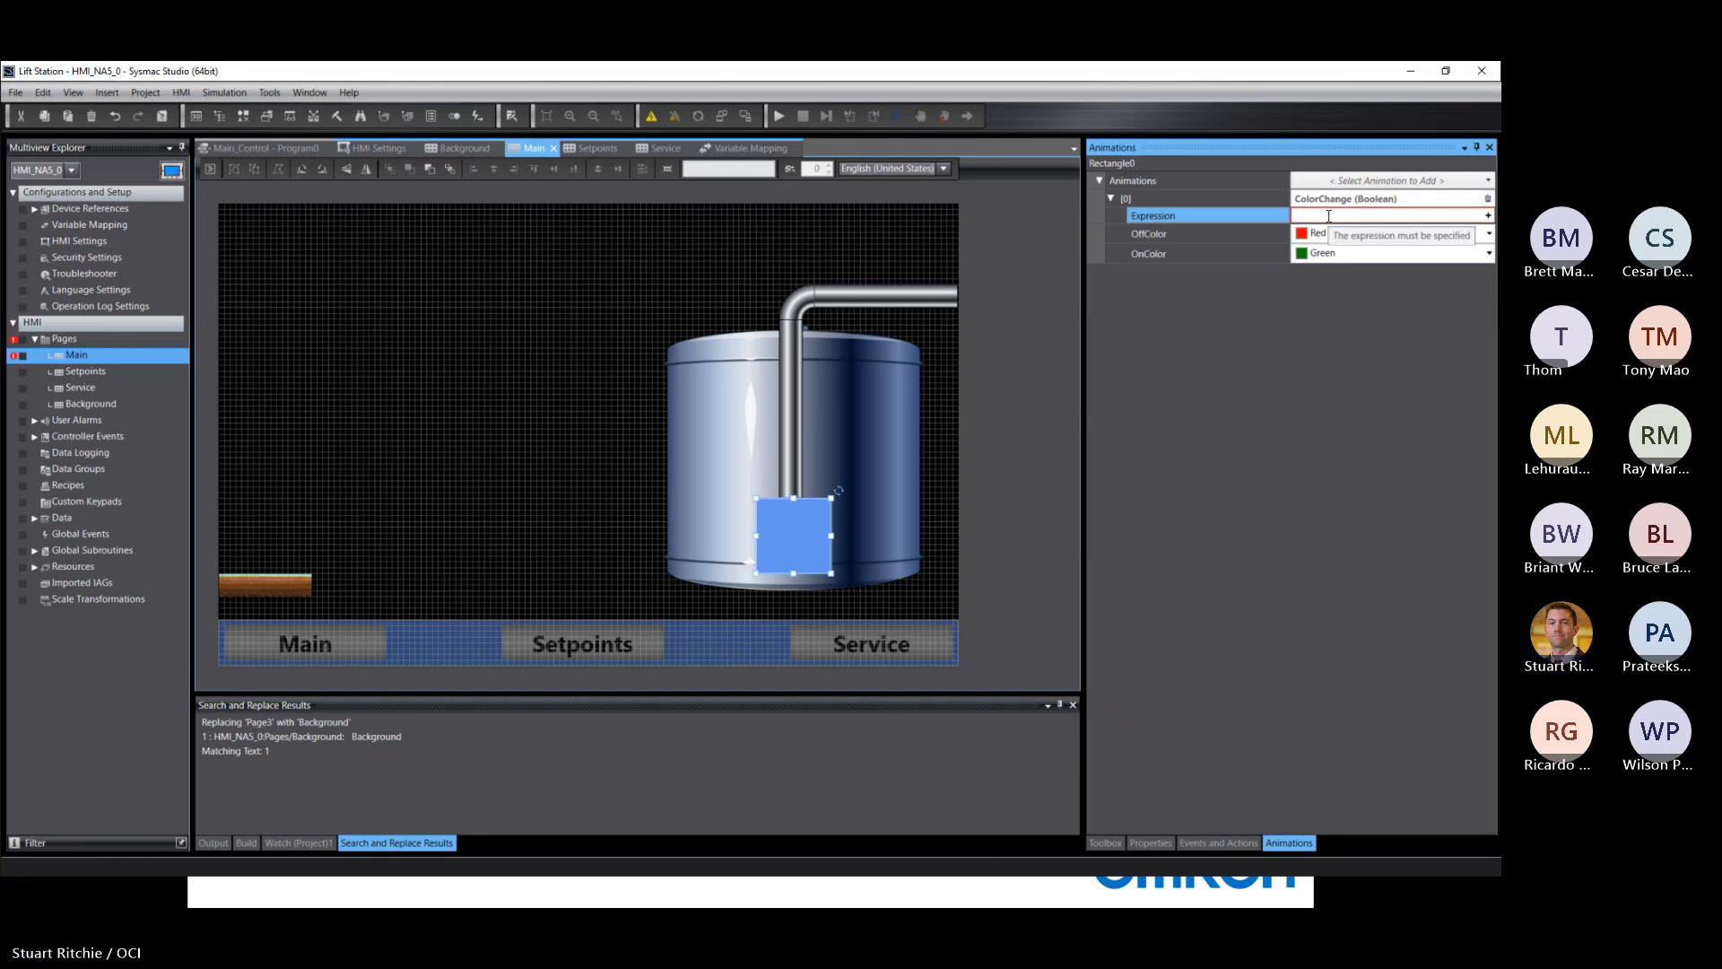
Step: Set the expression of the blue rectangle's ColorChange animation to the variable Start_Motor
click(1328, 216)
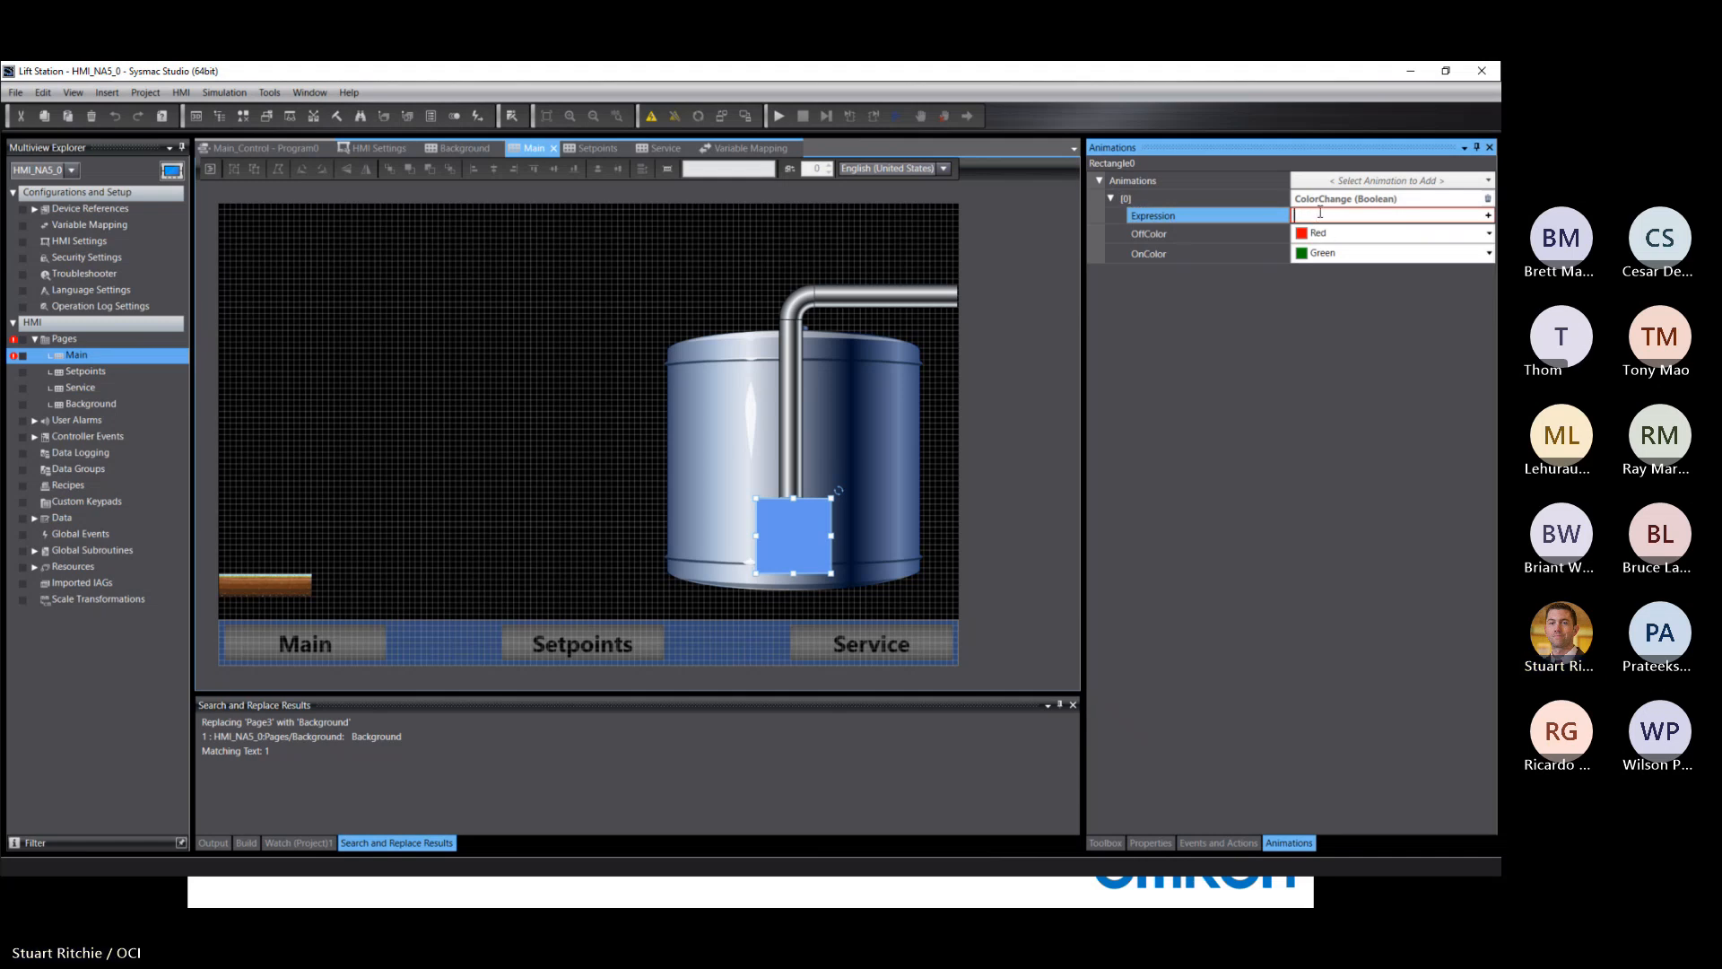
text(Moto)
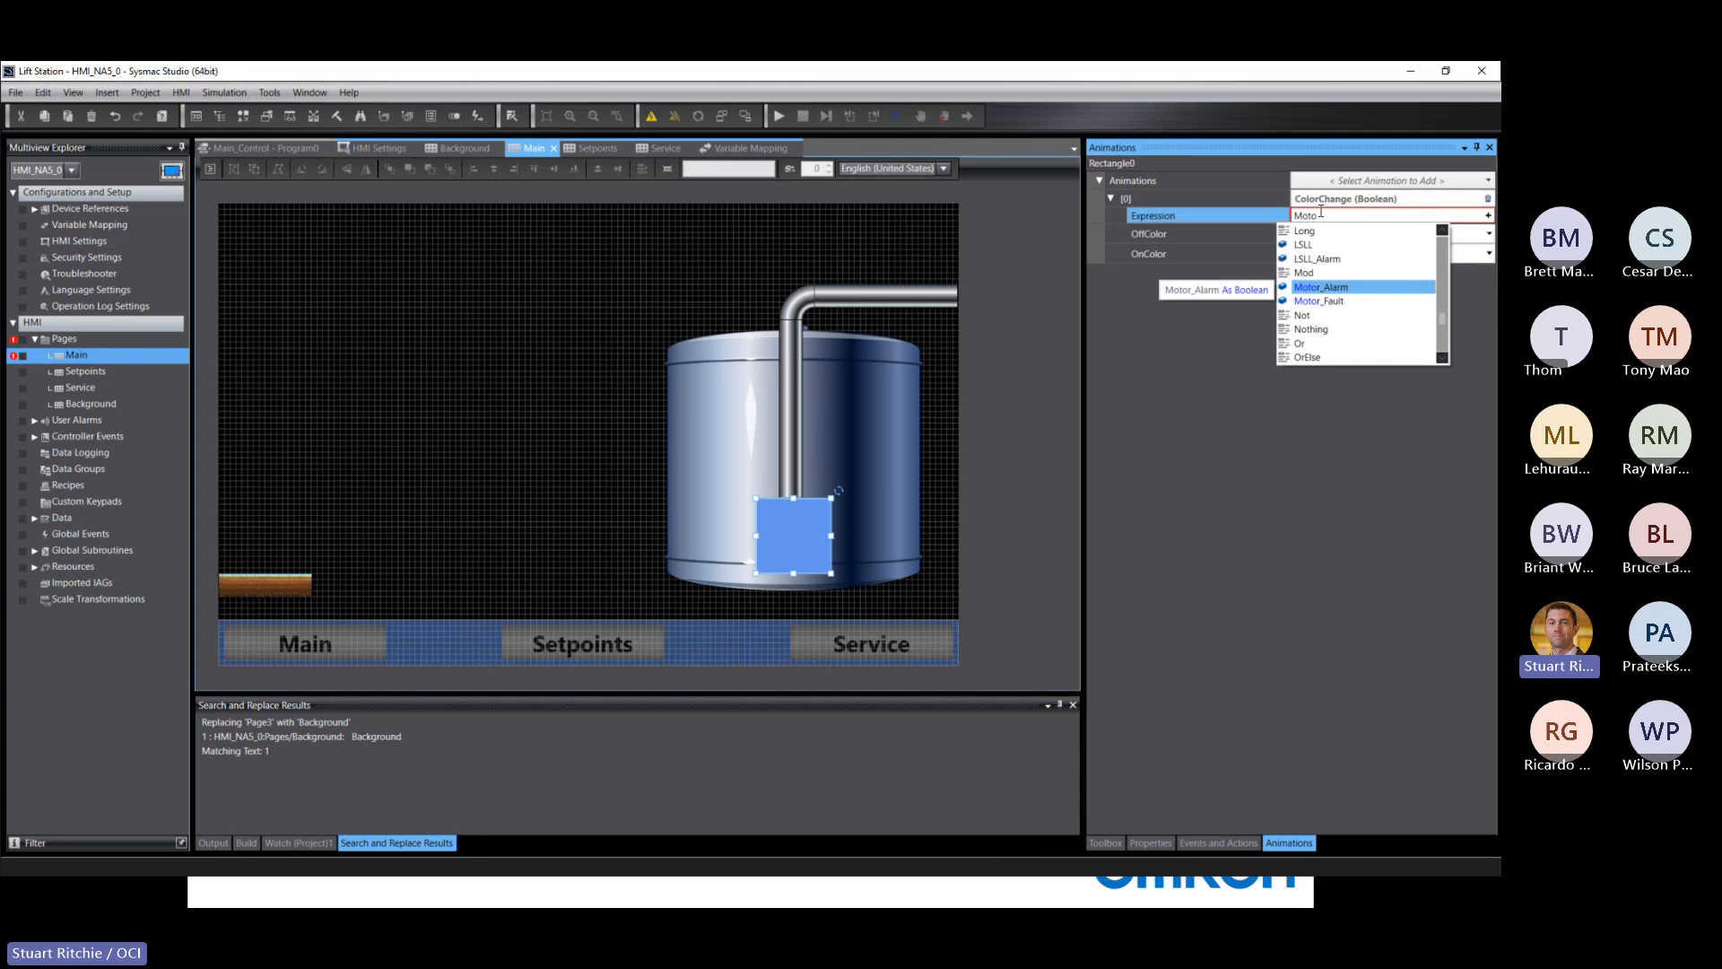
key(BackSpace)
key(BackSpace)
key(BackSpace)
key(BackSpace)
text(S)
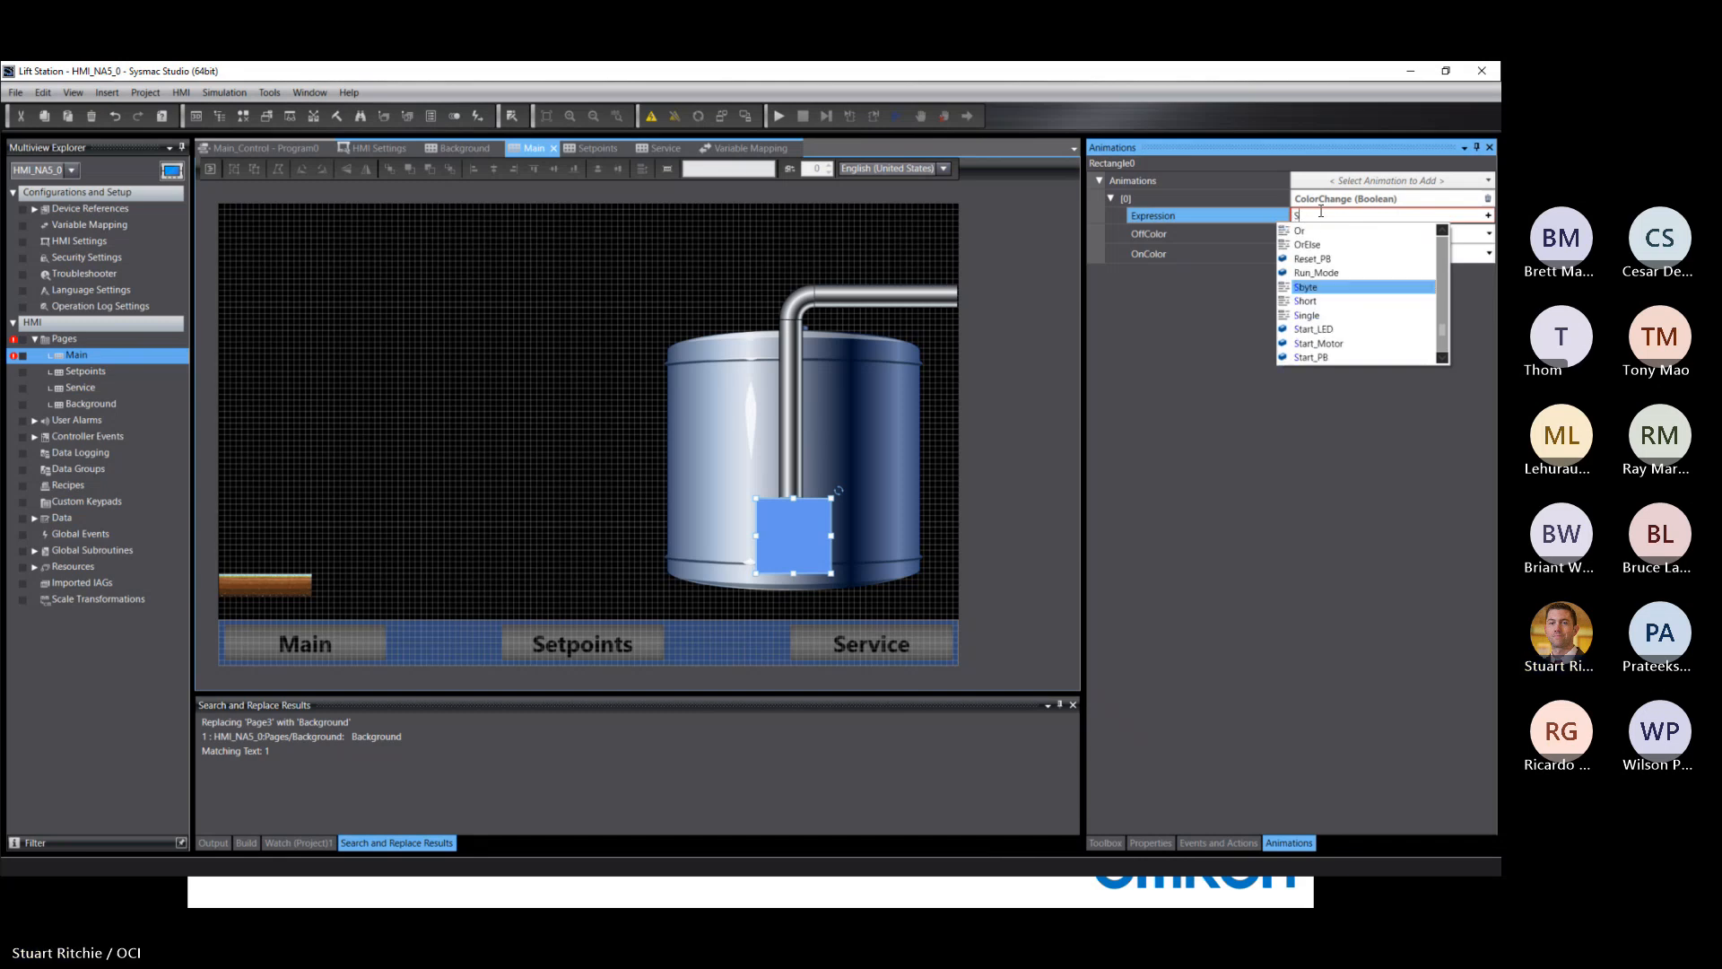
text(ta)
key(Down)
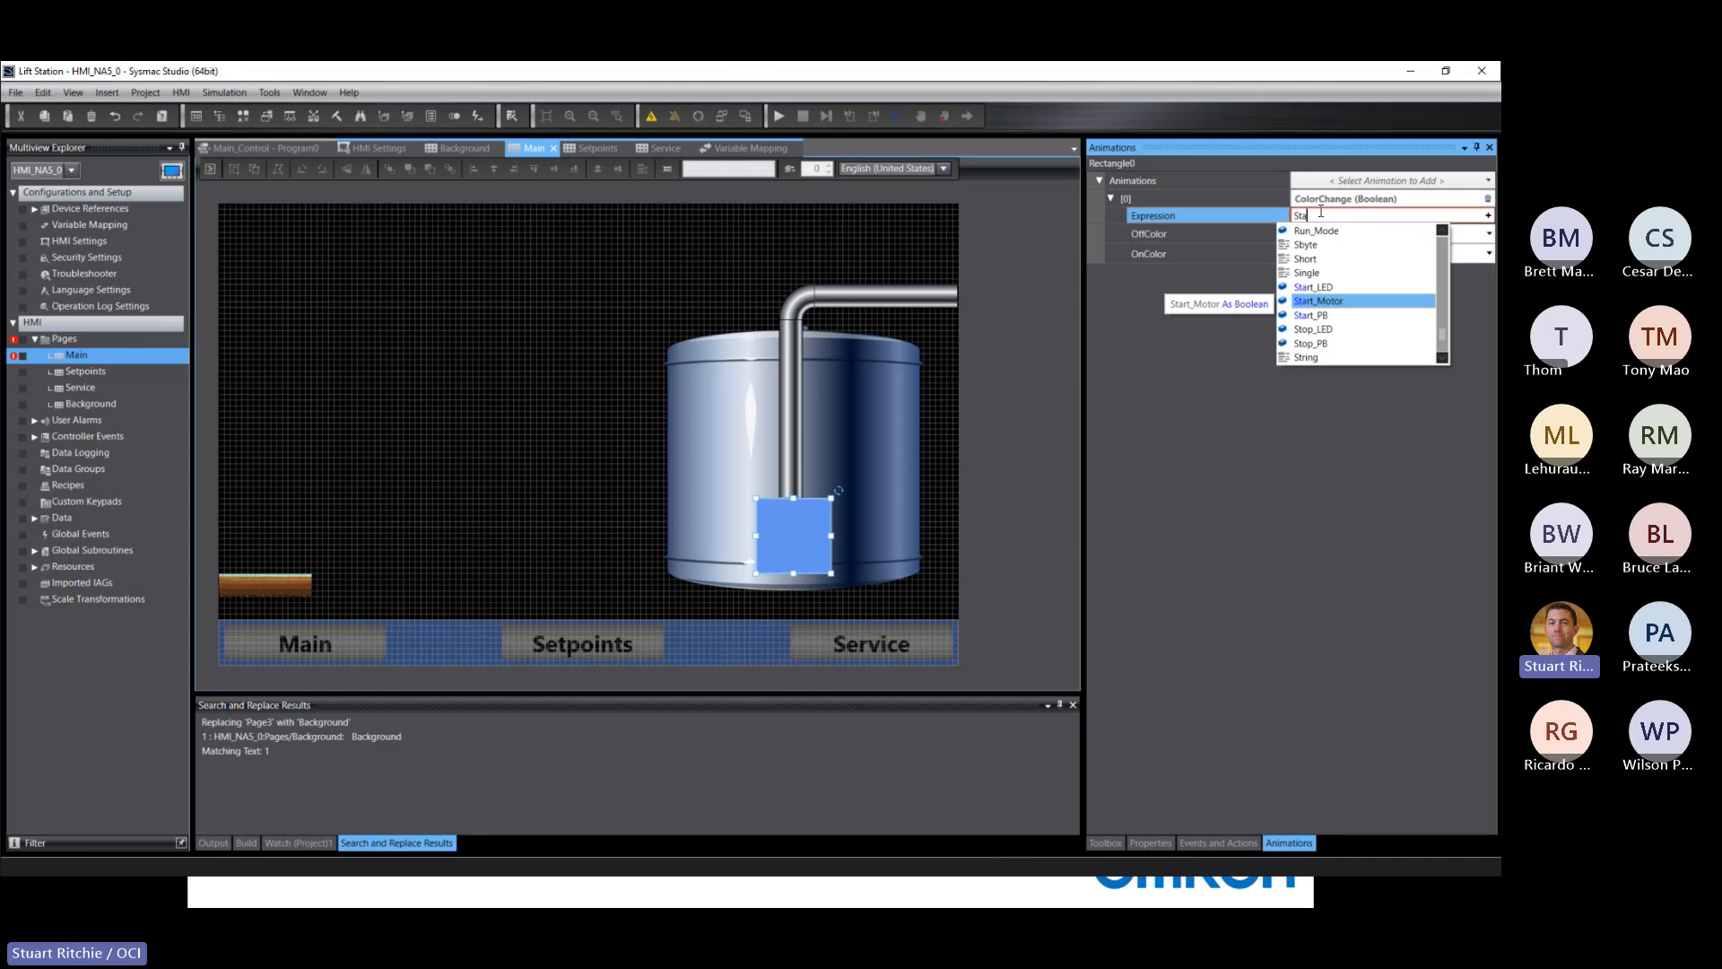
key(Return)
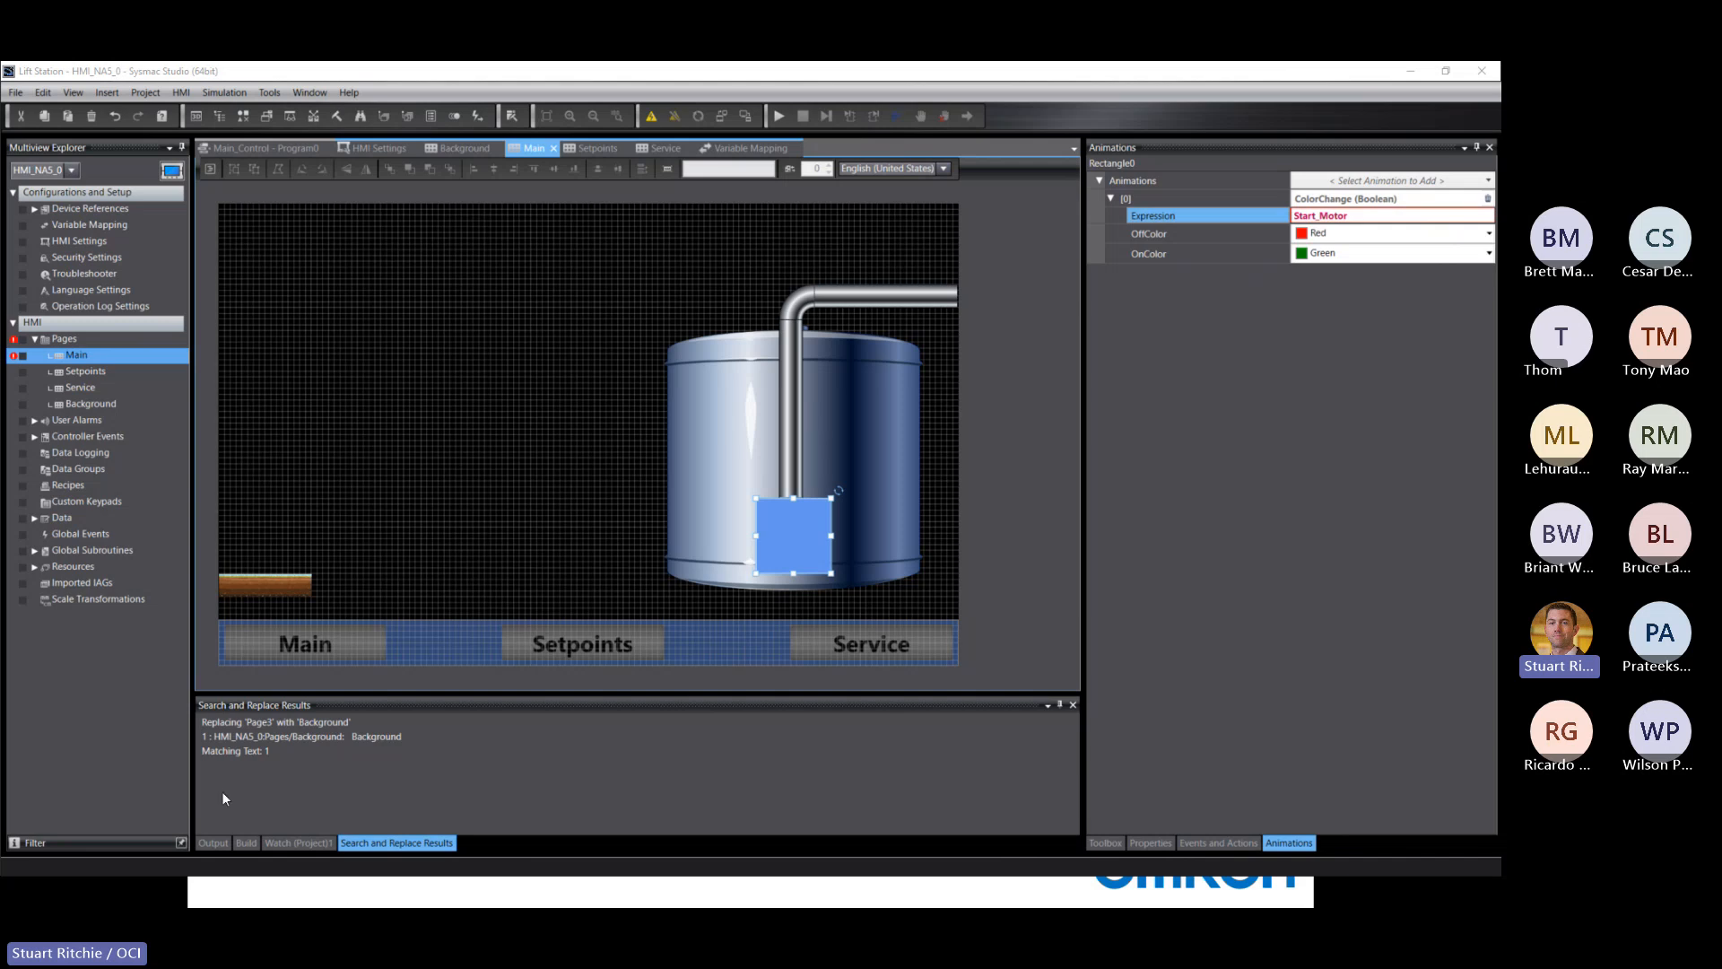
click(1025, 313)
click(822, 543)
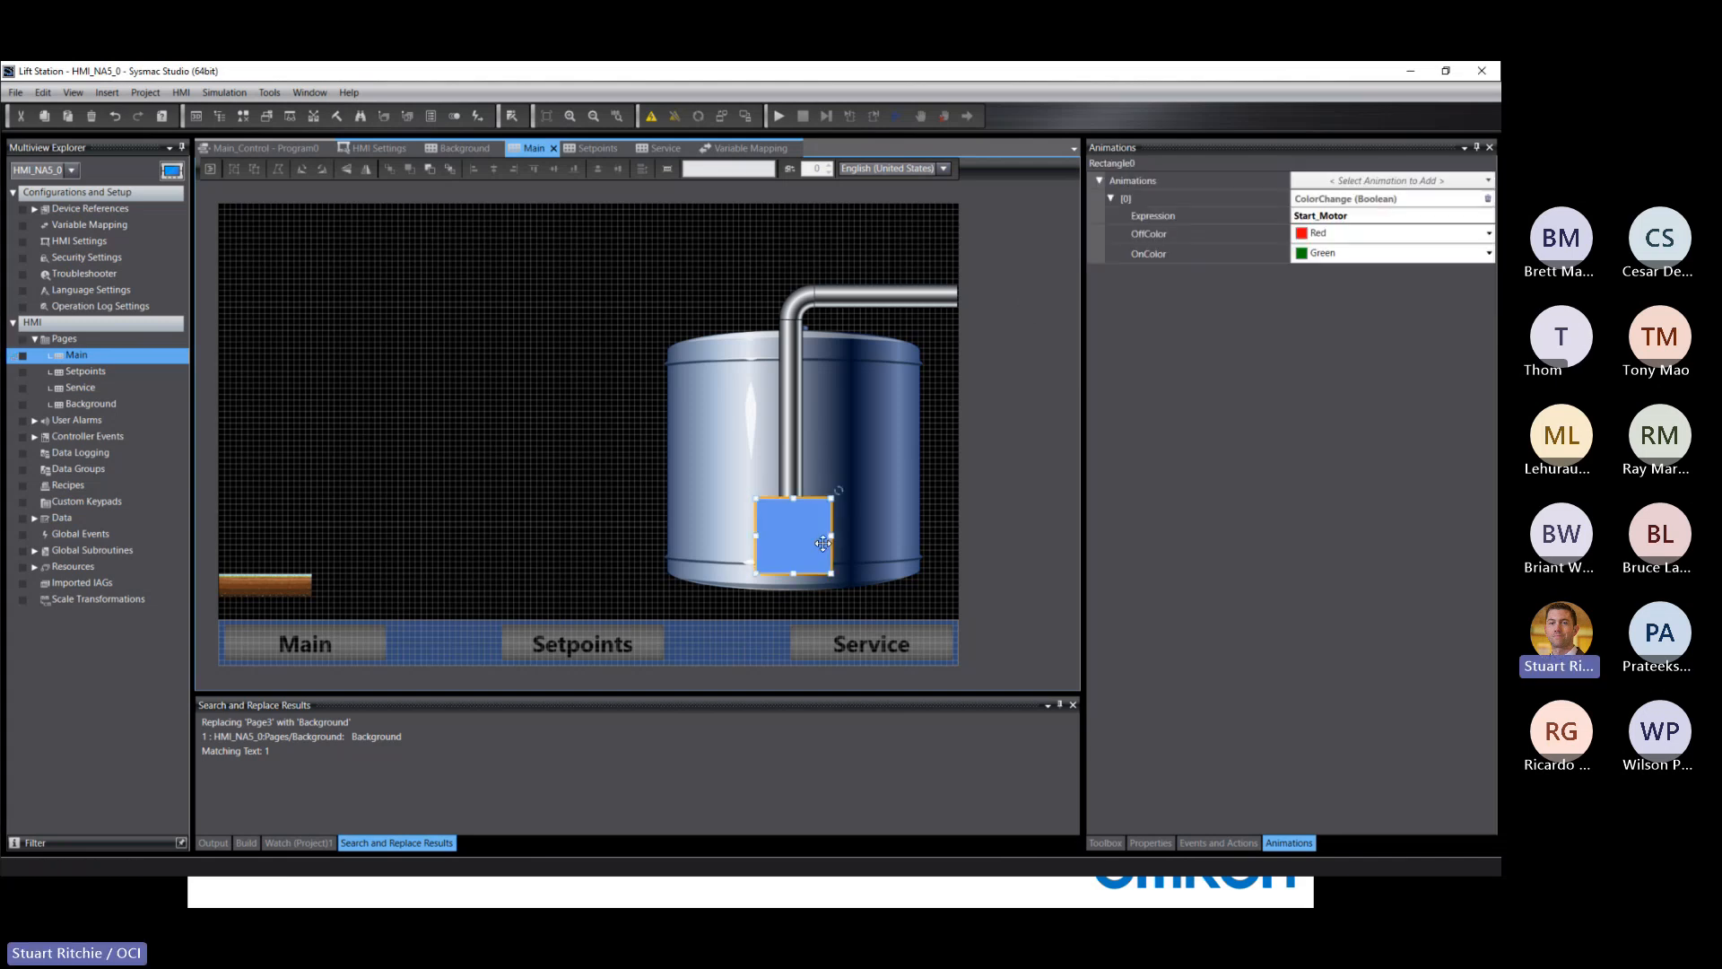
Step: Set the rectangle animation's OffColor to grey with R, G and B at 127 and alpha 255
click(1325, 233)
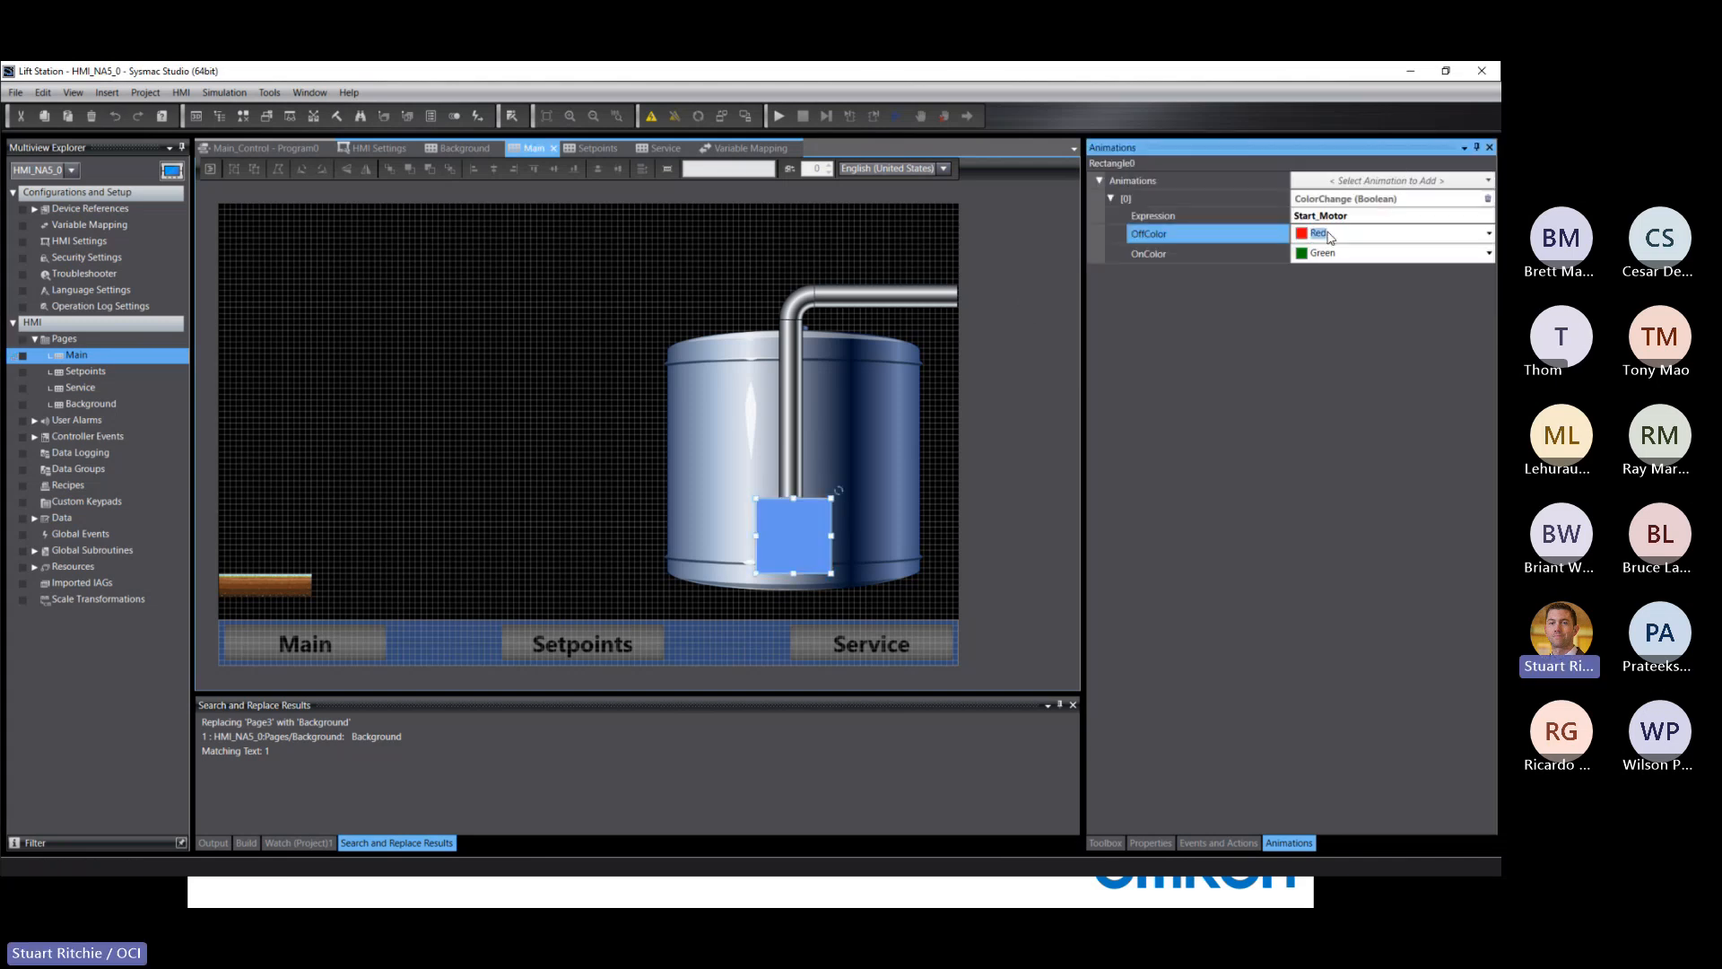
click(1490, 234)
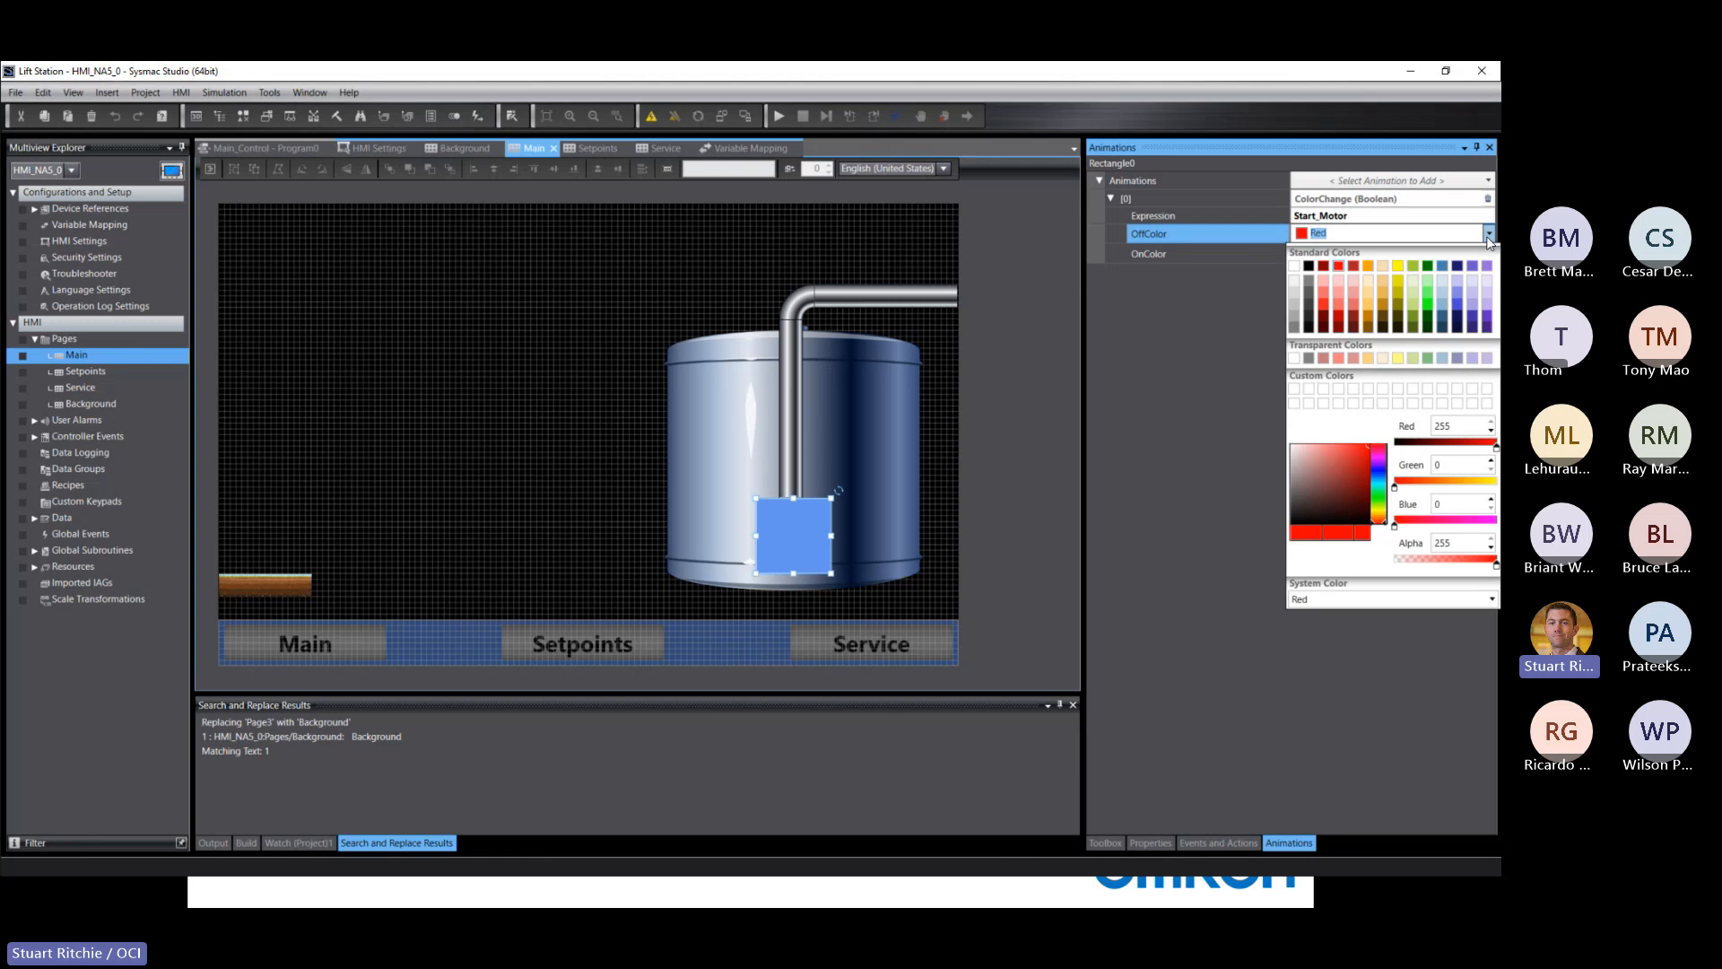
click(1309, 278)
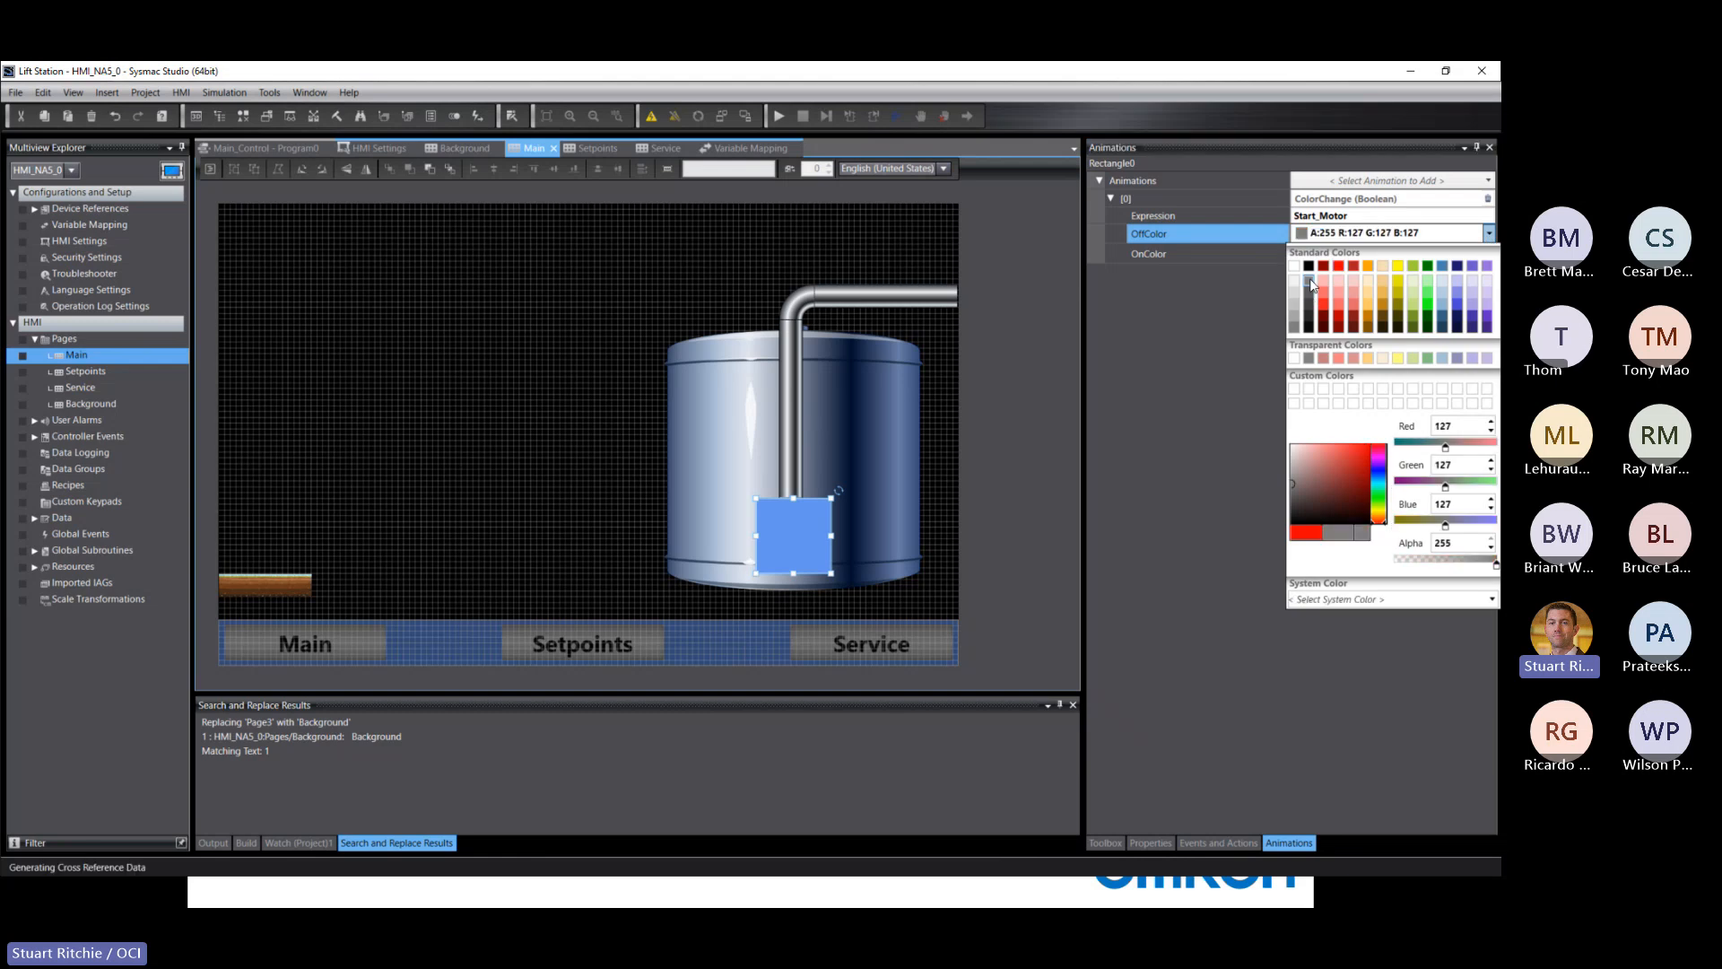
click(1234, 308)
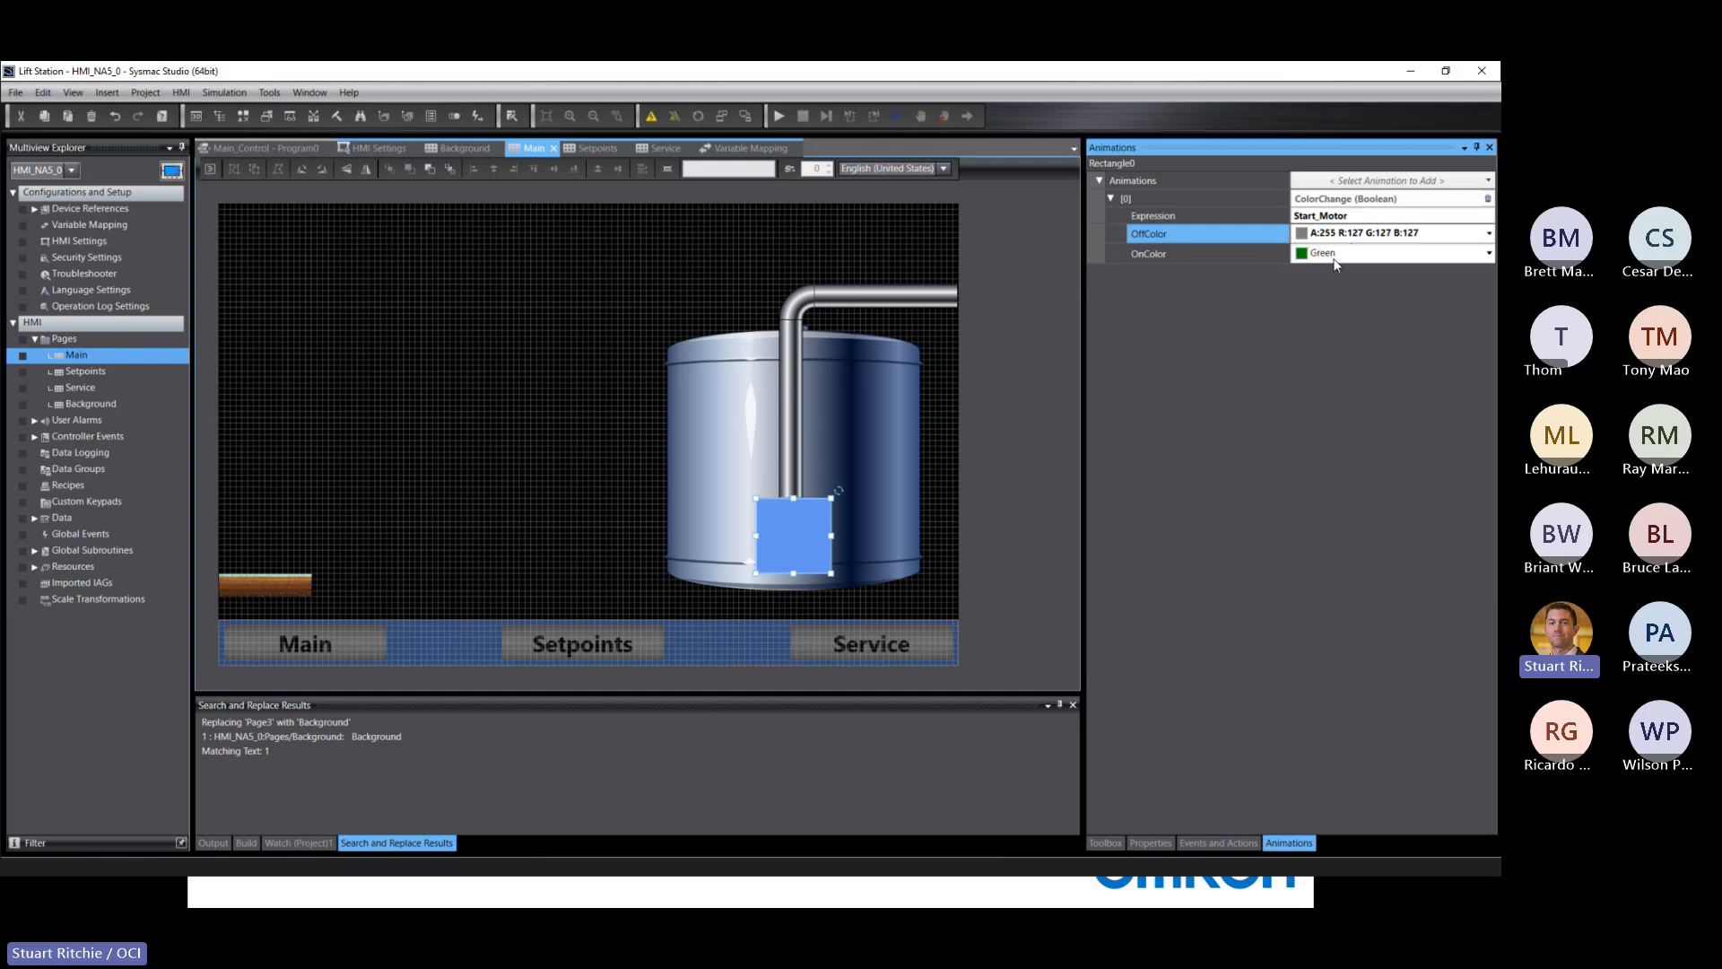
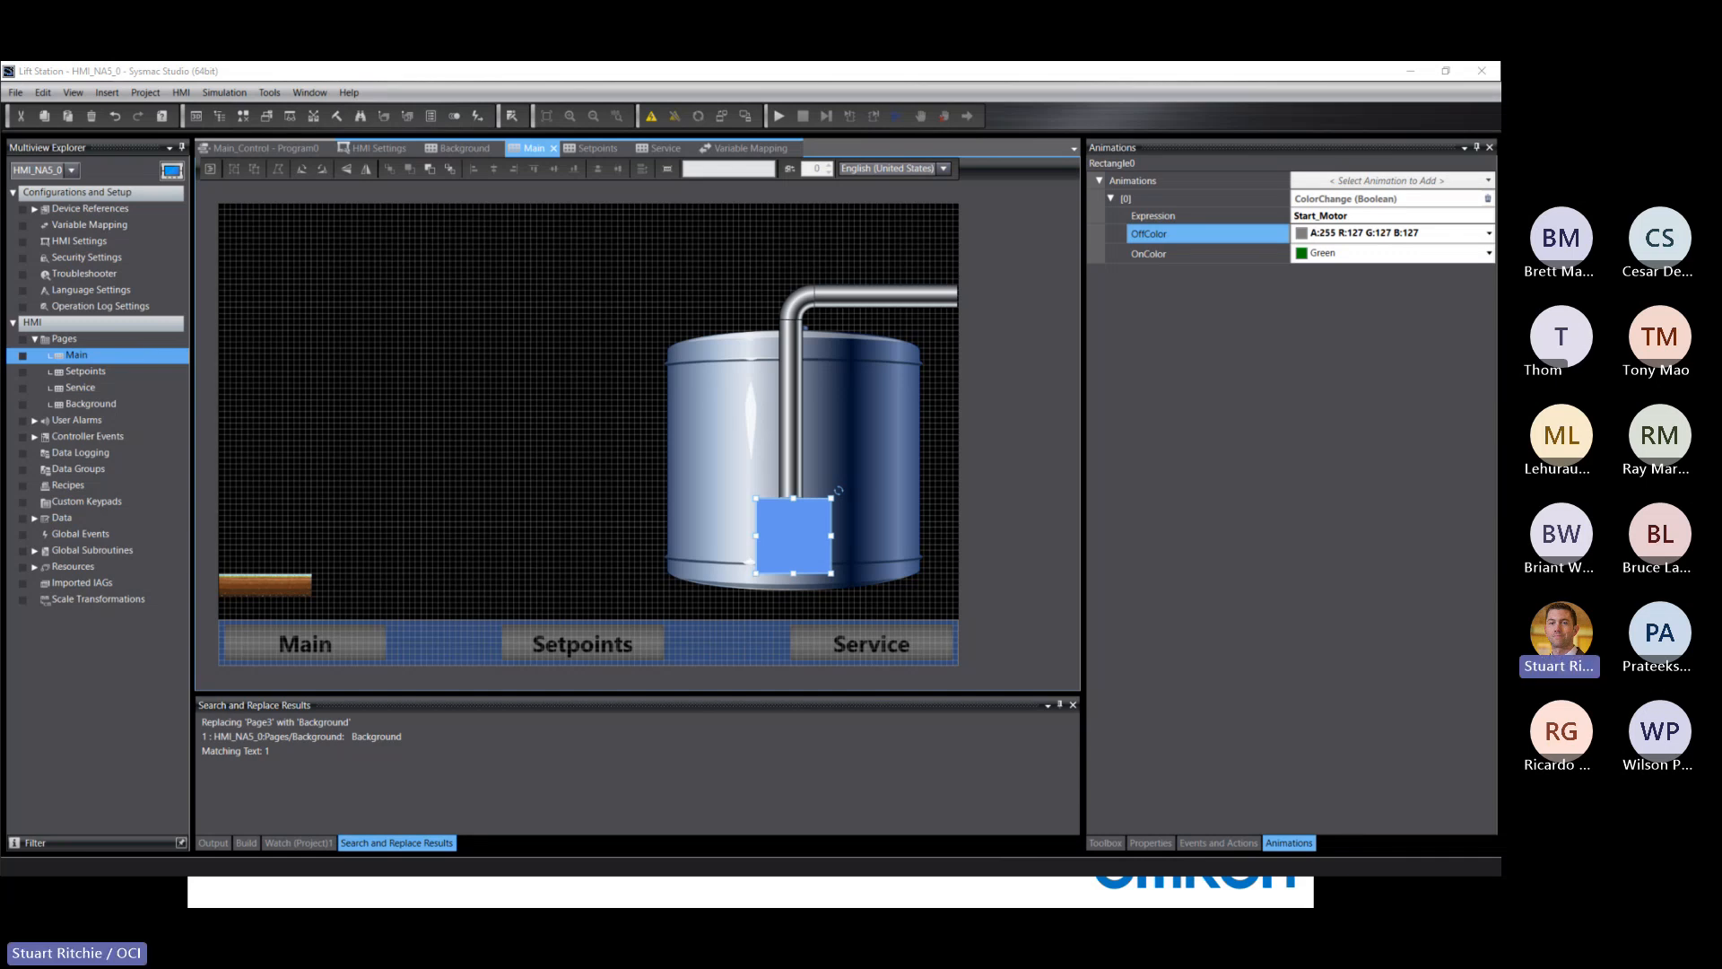
Step: Place Pump 3 over the blue rectangle at the vertical pipe's lower end and enlarge the rectangle to surround the pump
click(1096, 839)
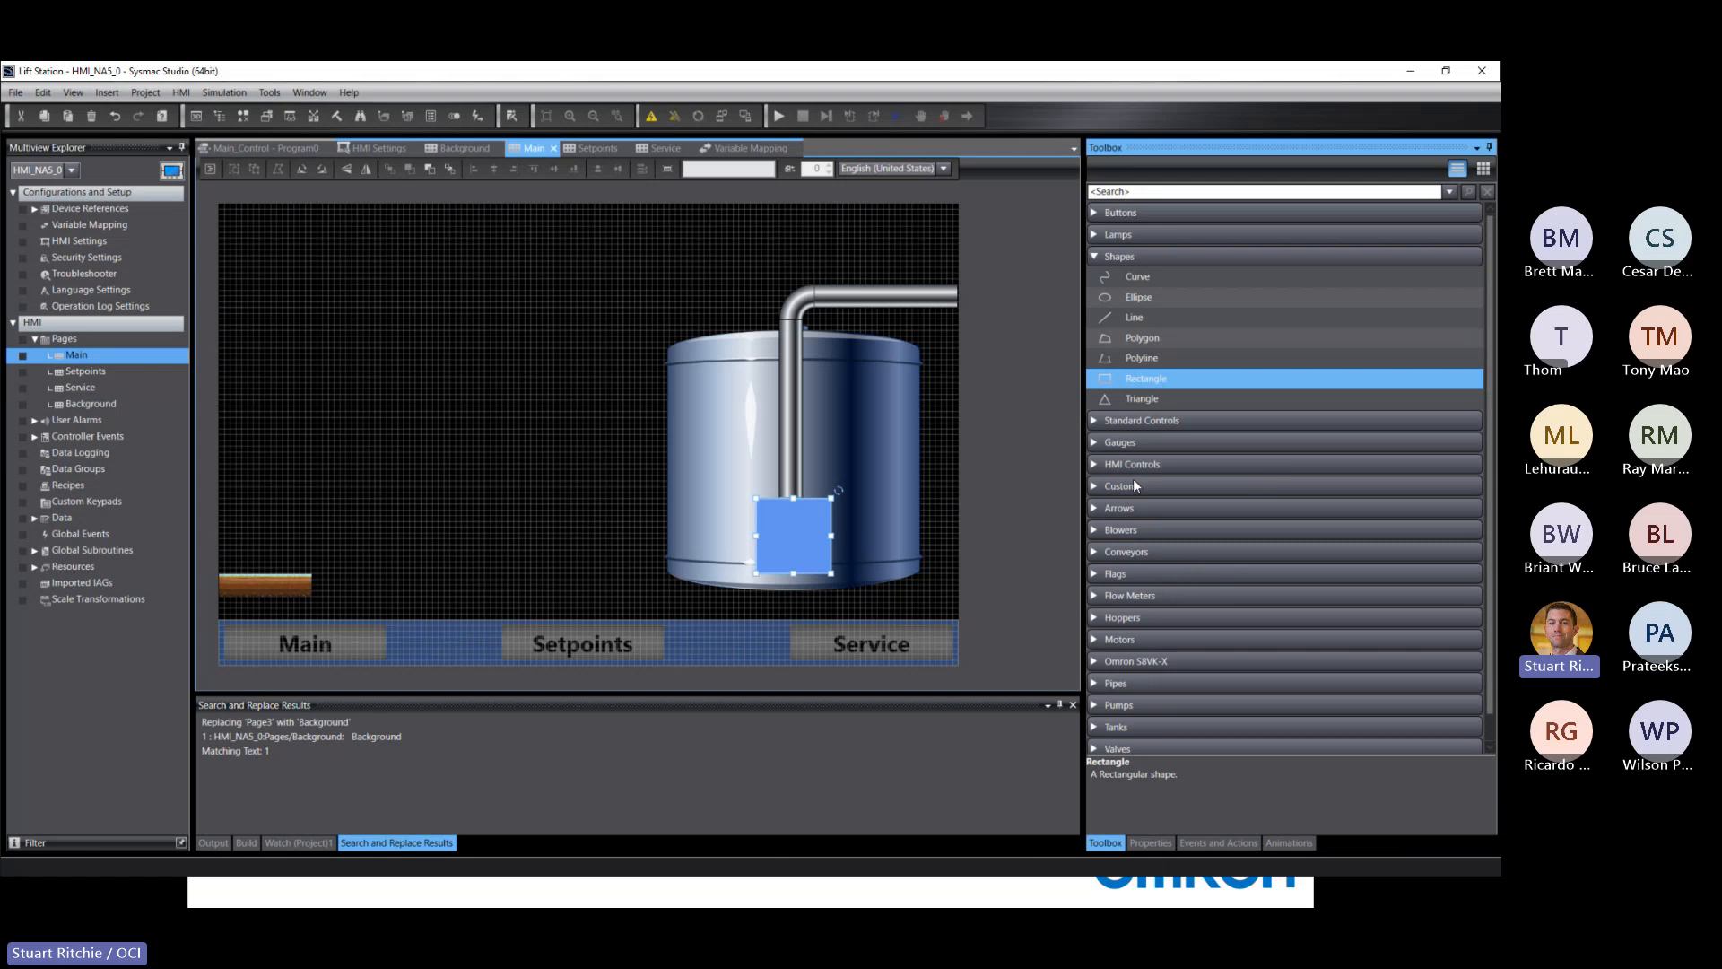
scroll(1148, 520, down, 1)
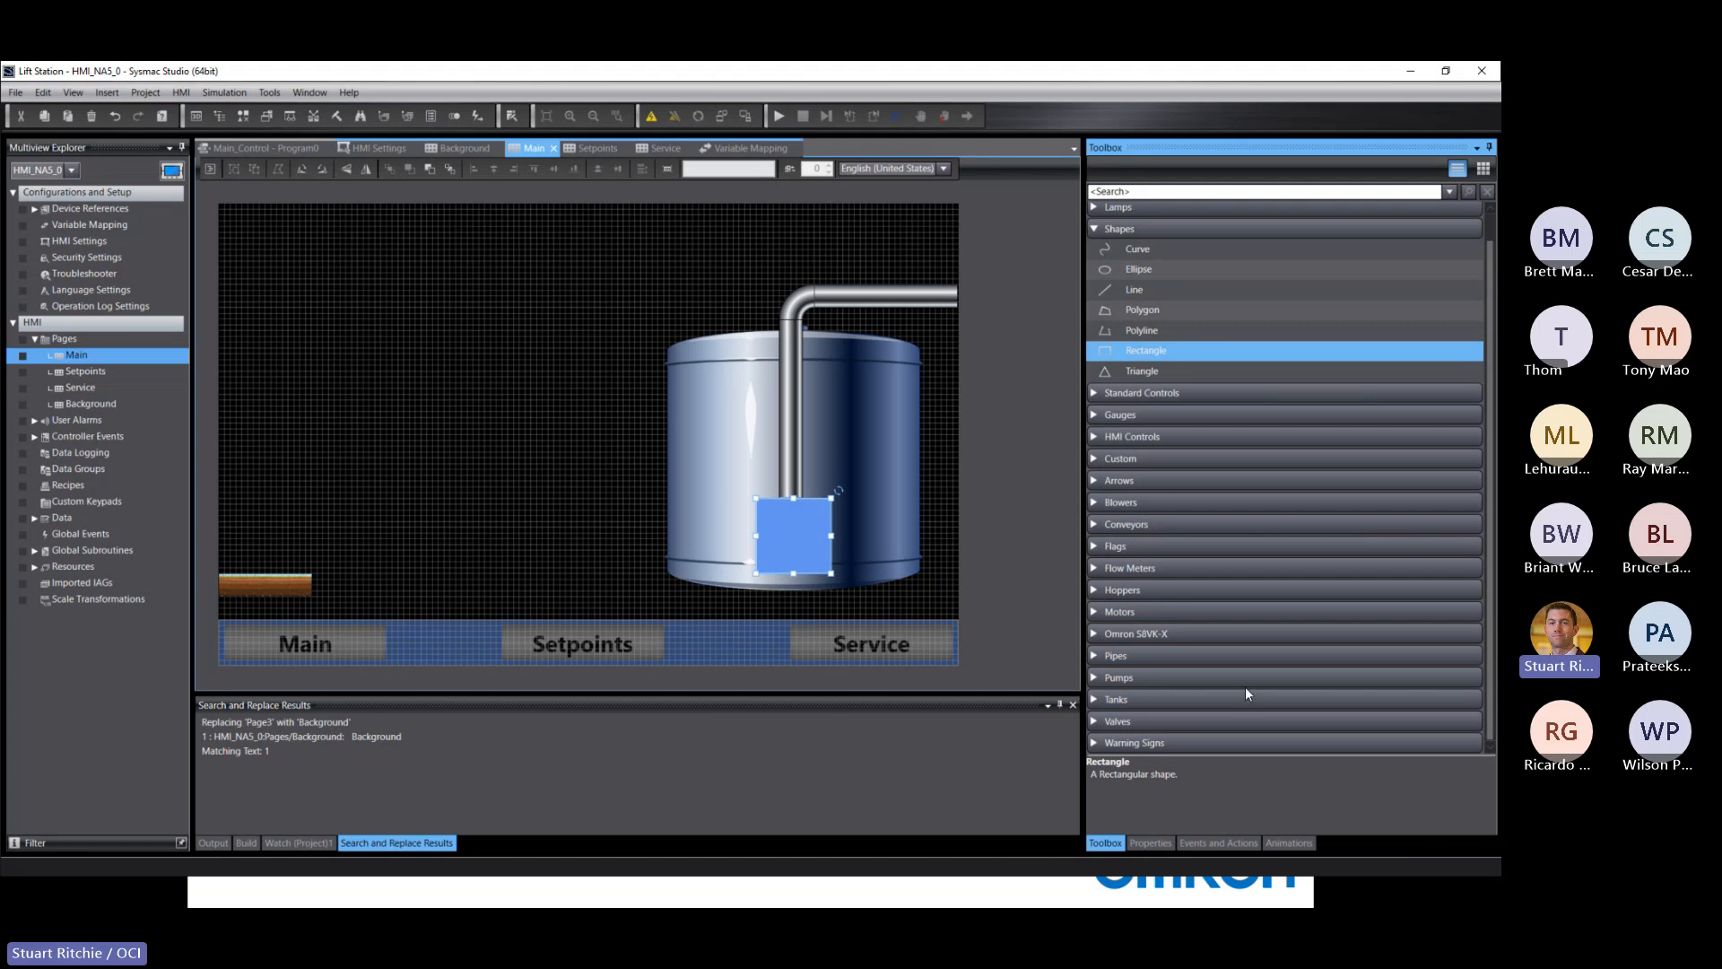
click(1096, 678)
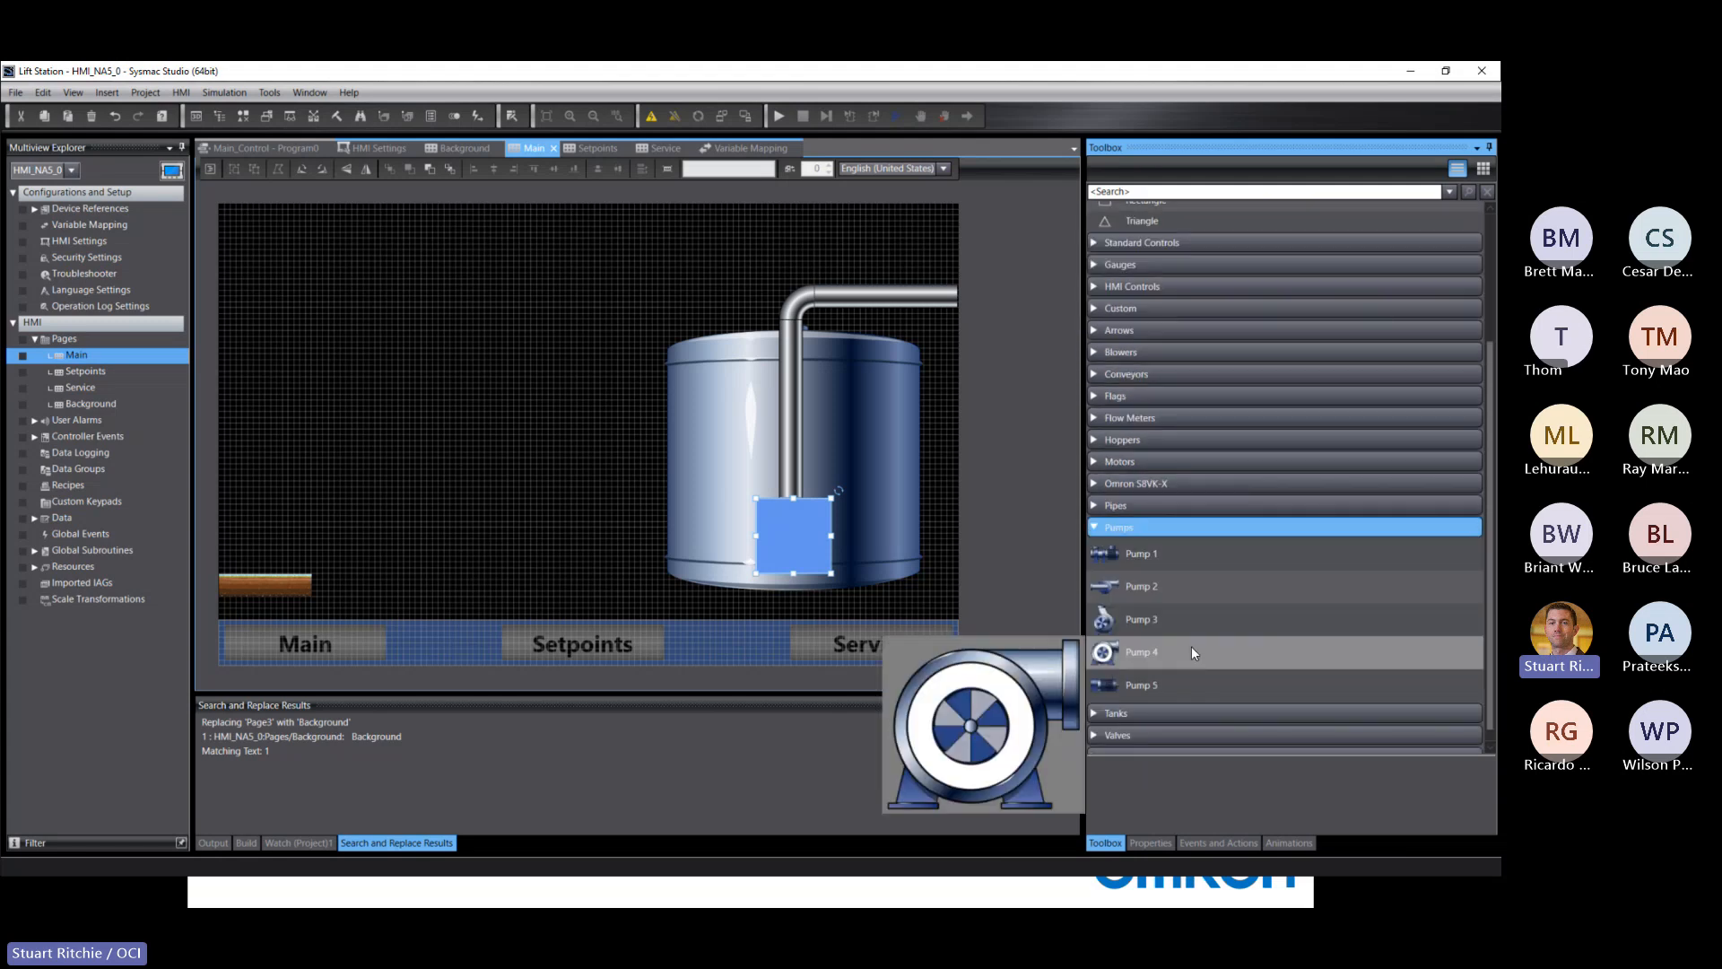
click(1166, 623)
drag(1165, 621, 799, 539)
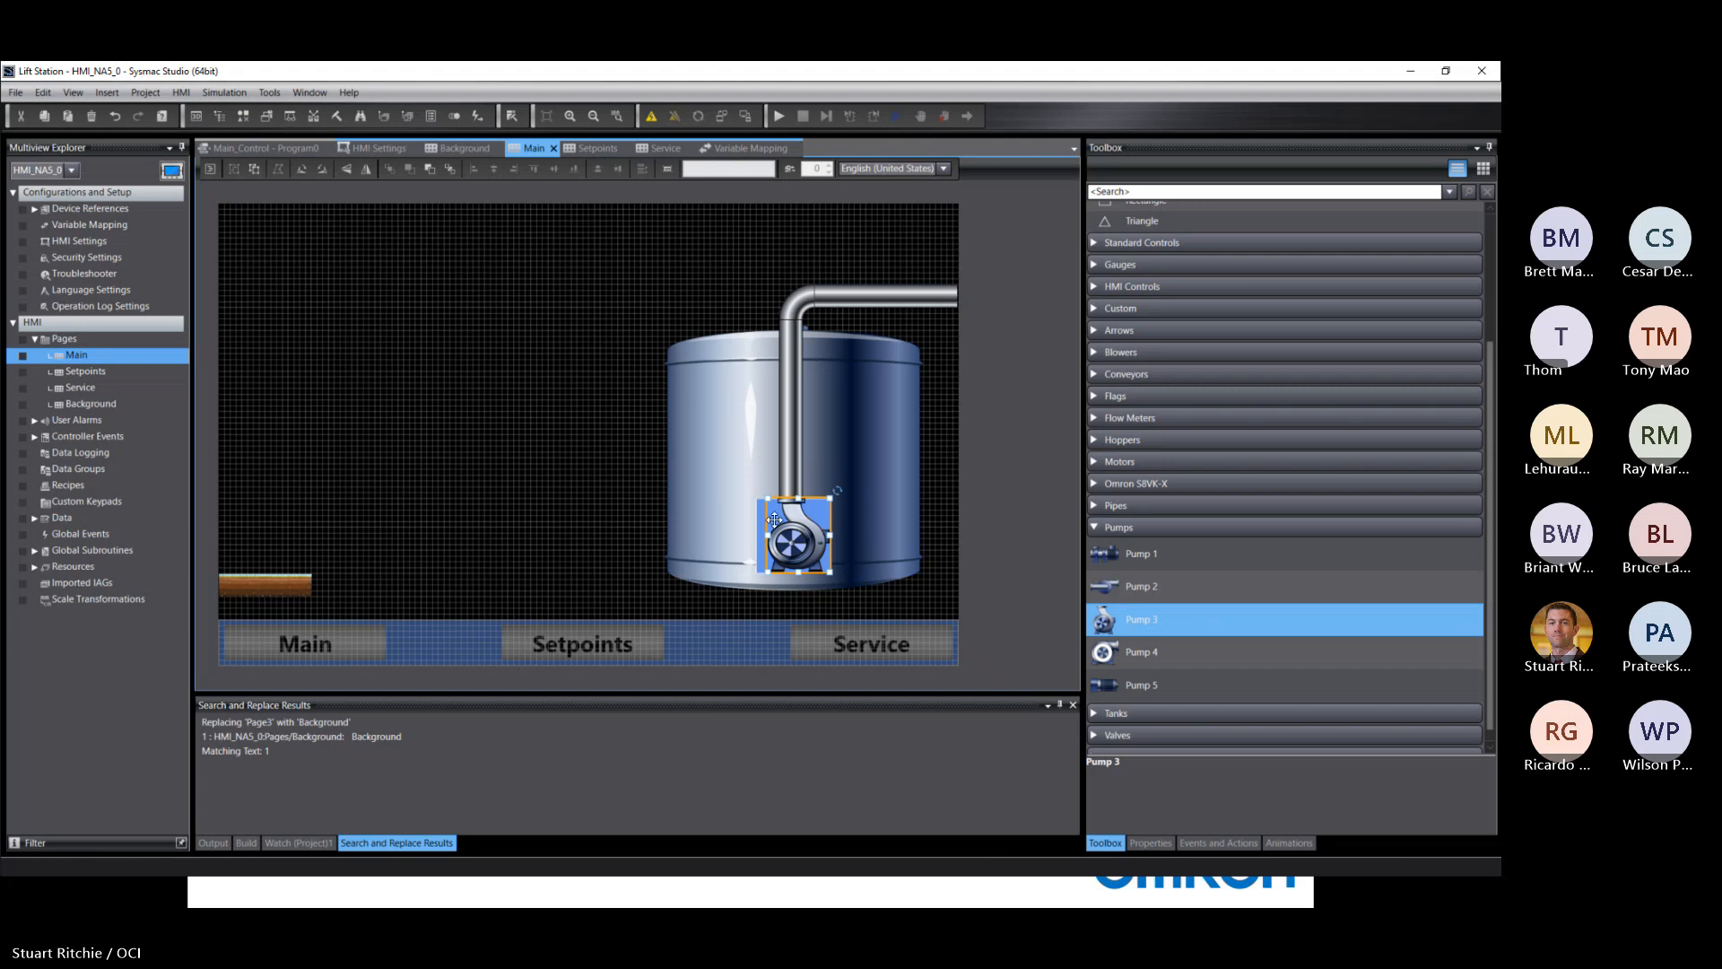
drag(829, 535, 799, 585)
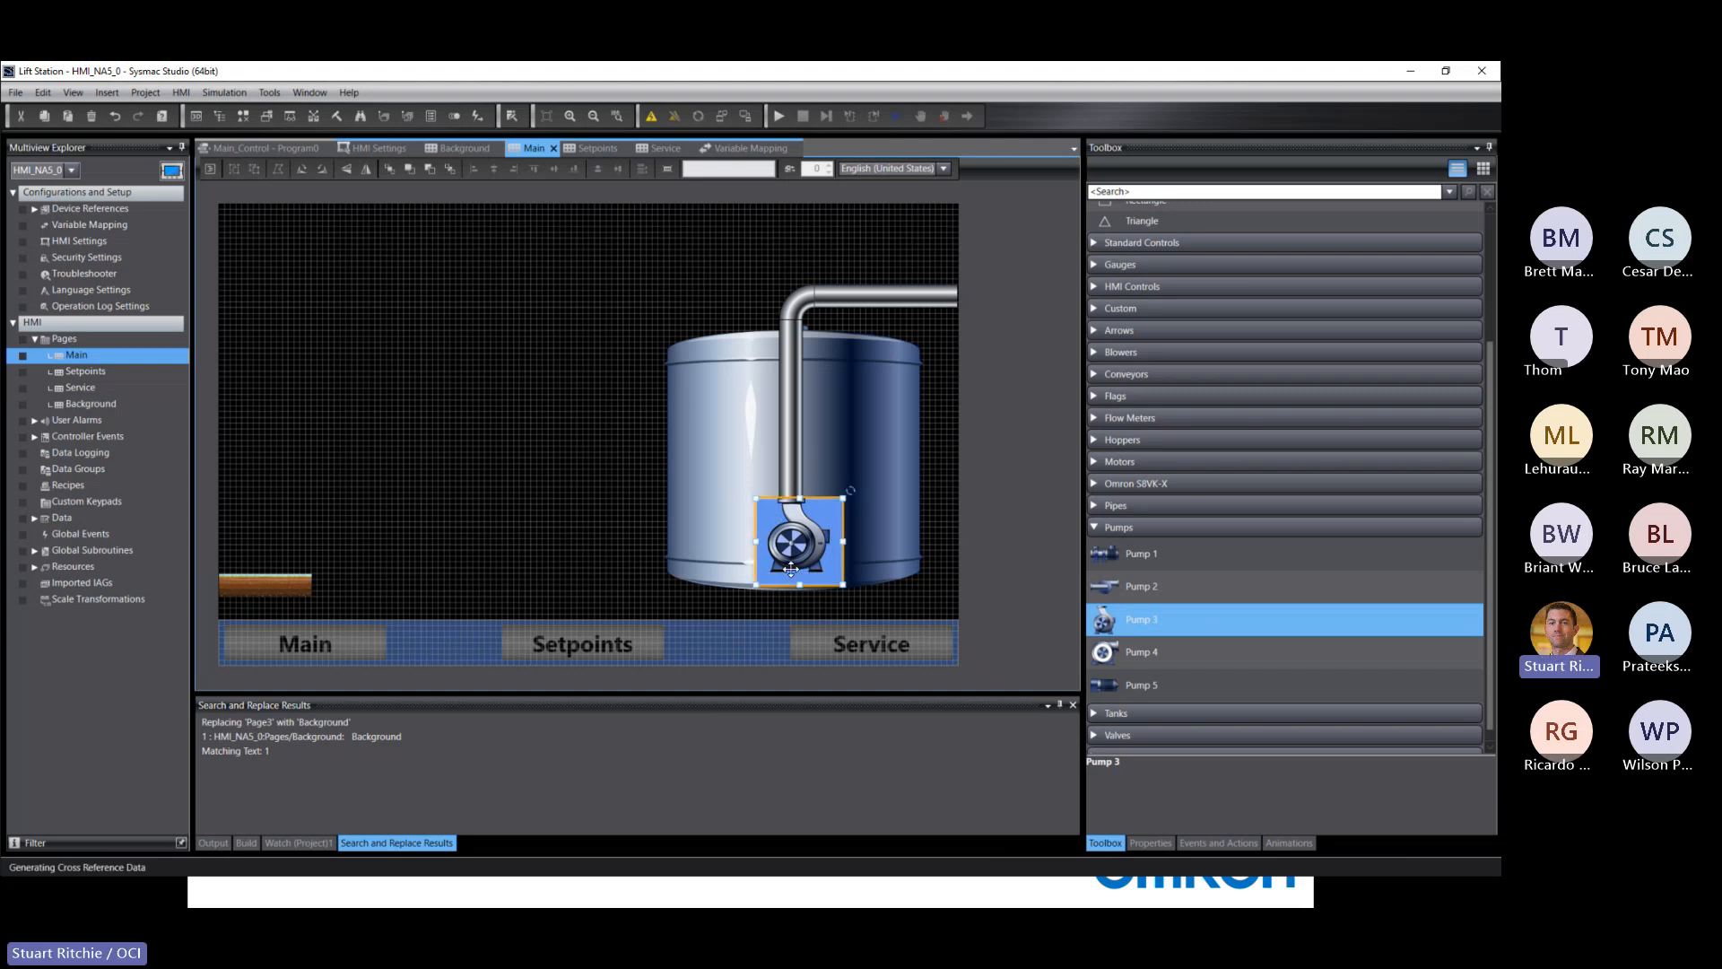
click(946, 474)
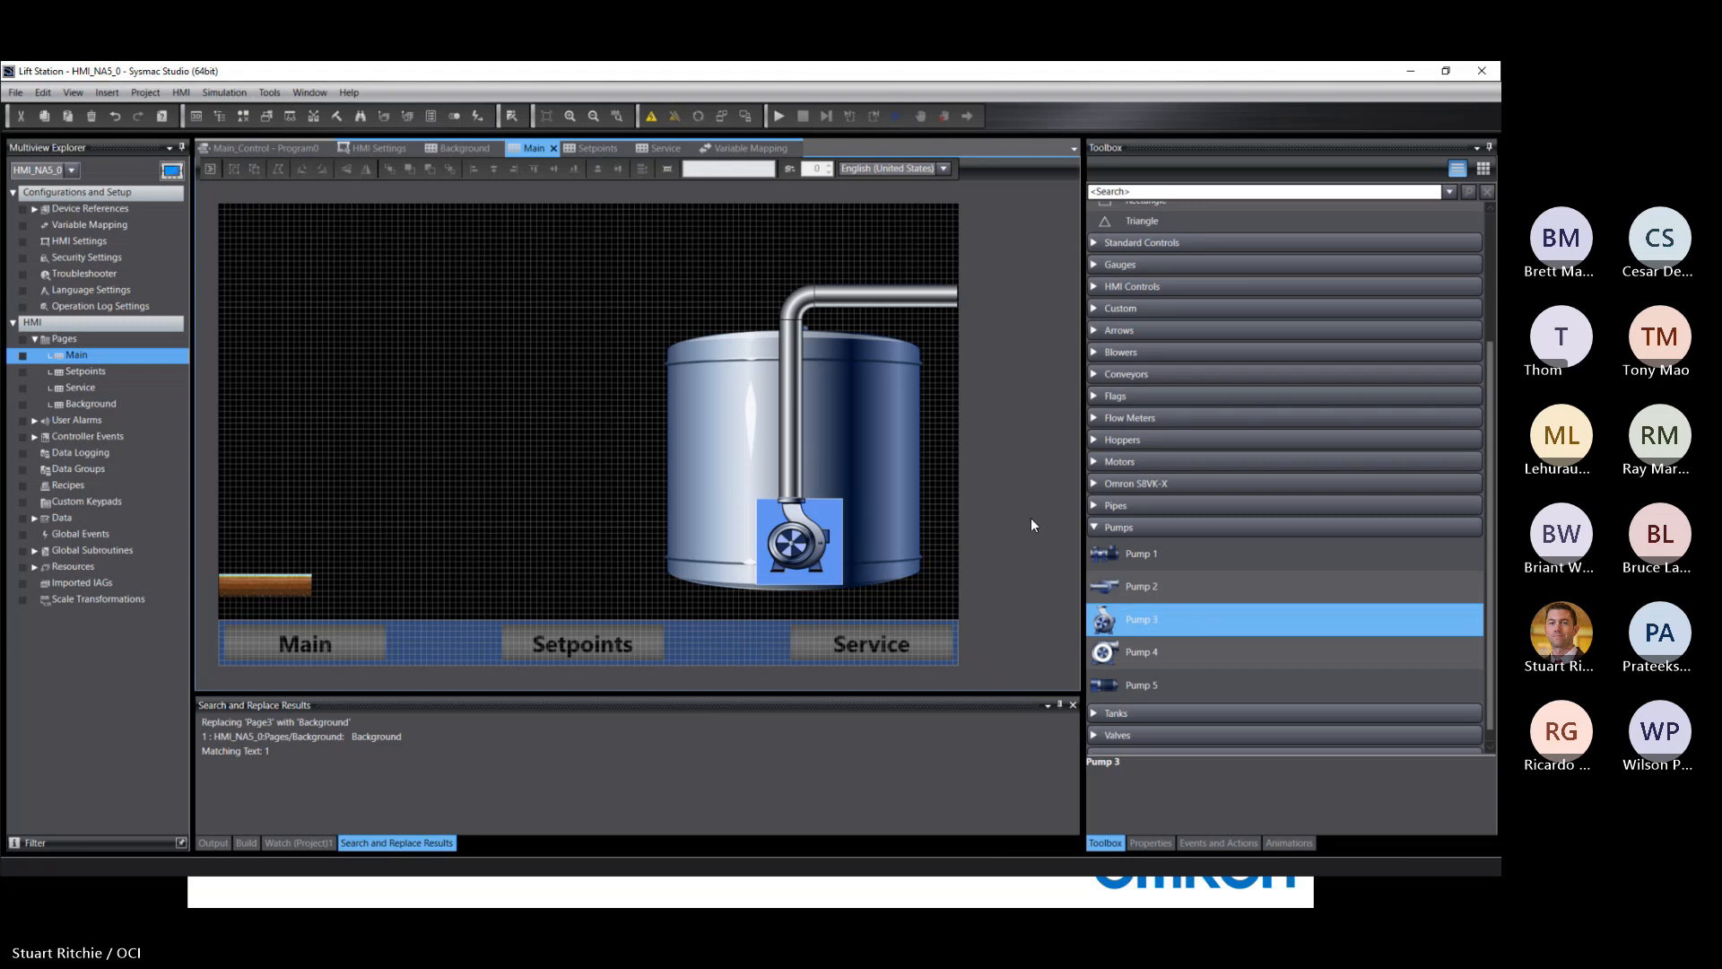
Step: Place a Blue Horizontal Gauge in the empty area beside the tank and set its orientation to Vertical
click(1094, 527)
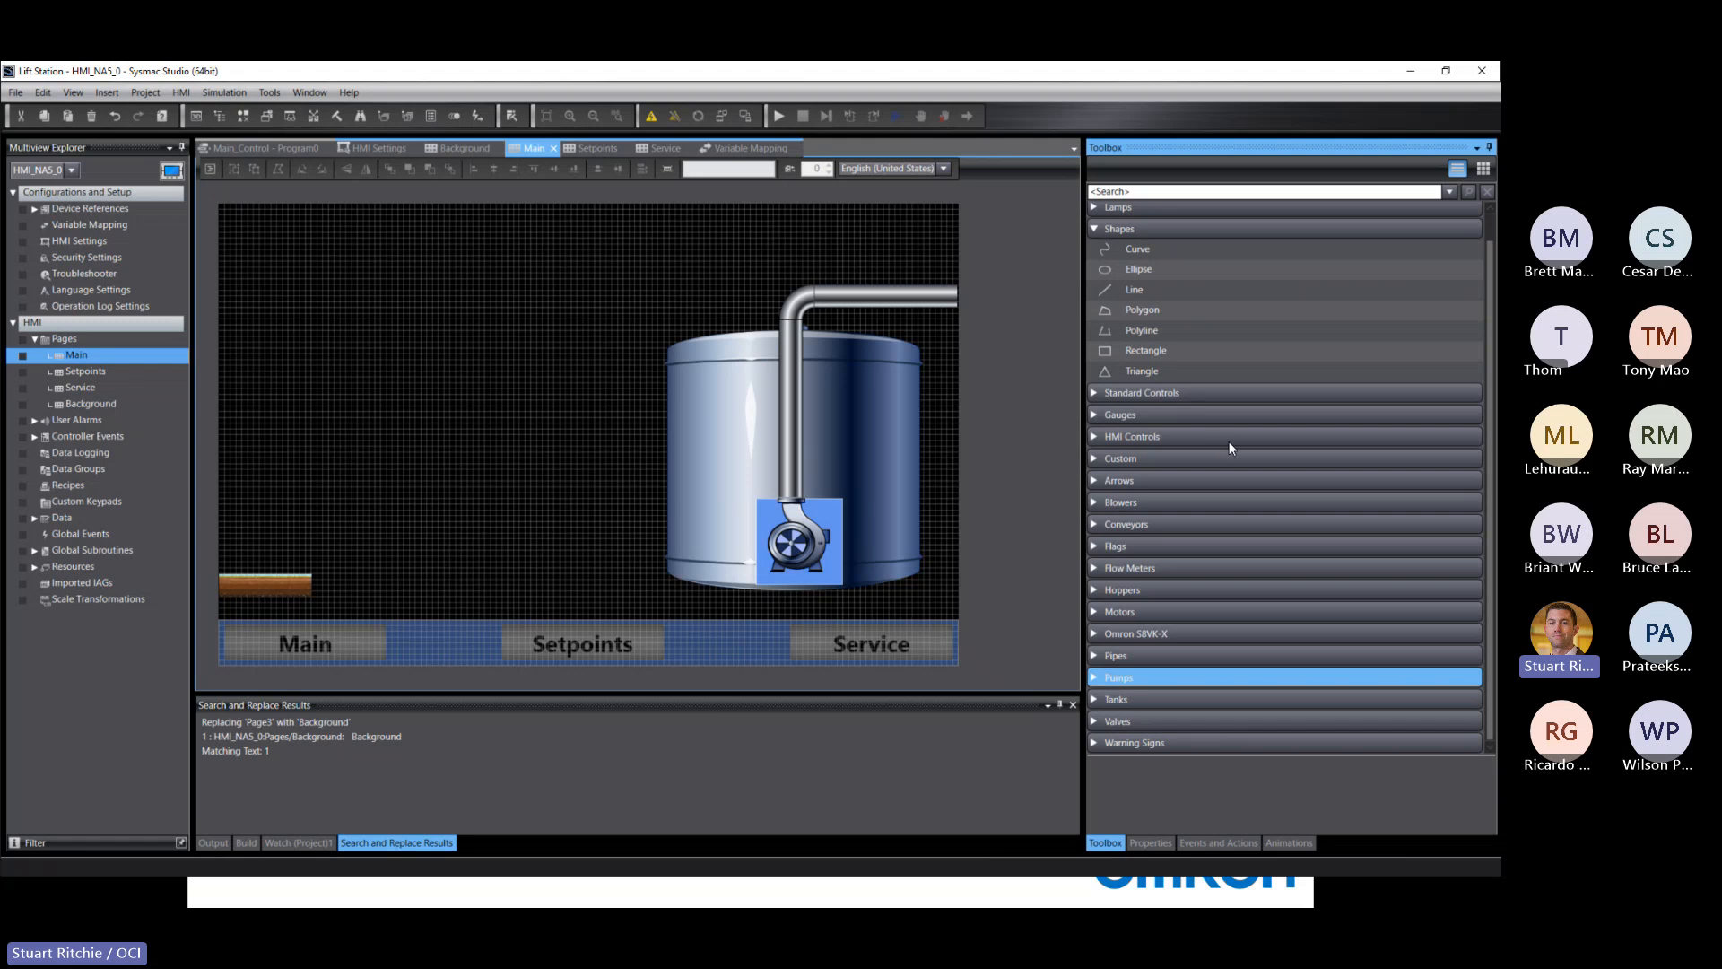
click(1094, 415)
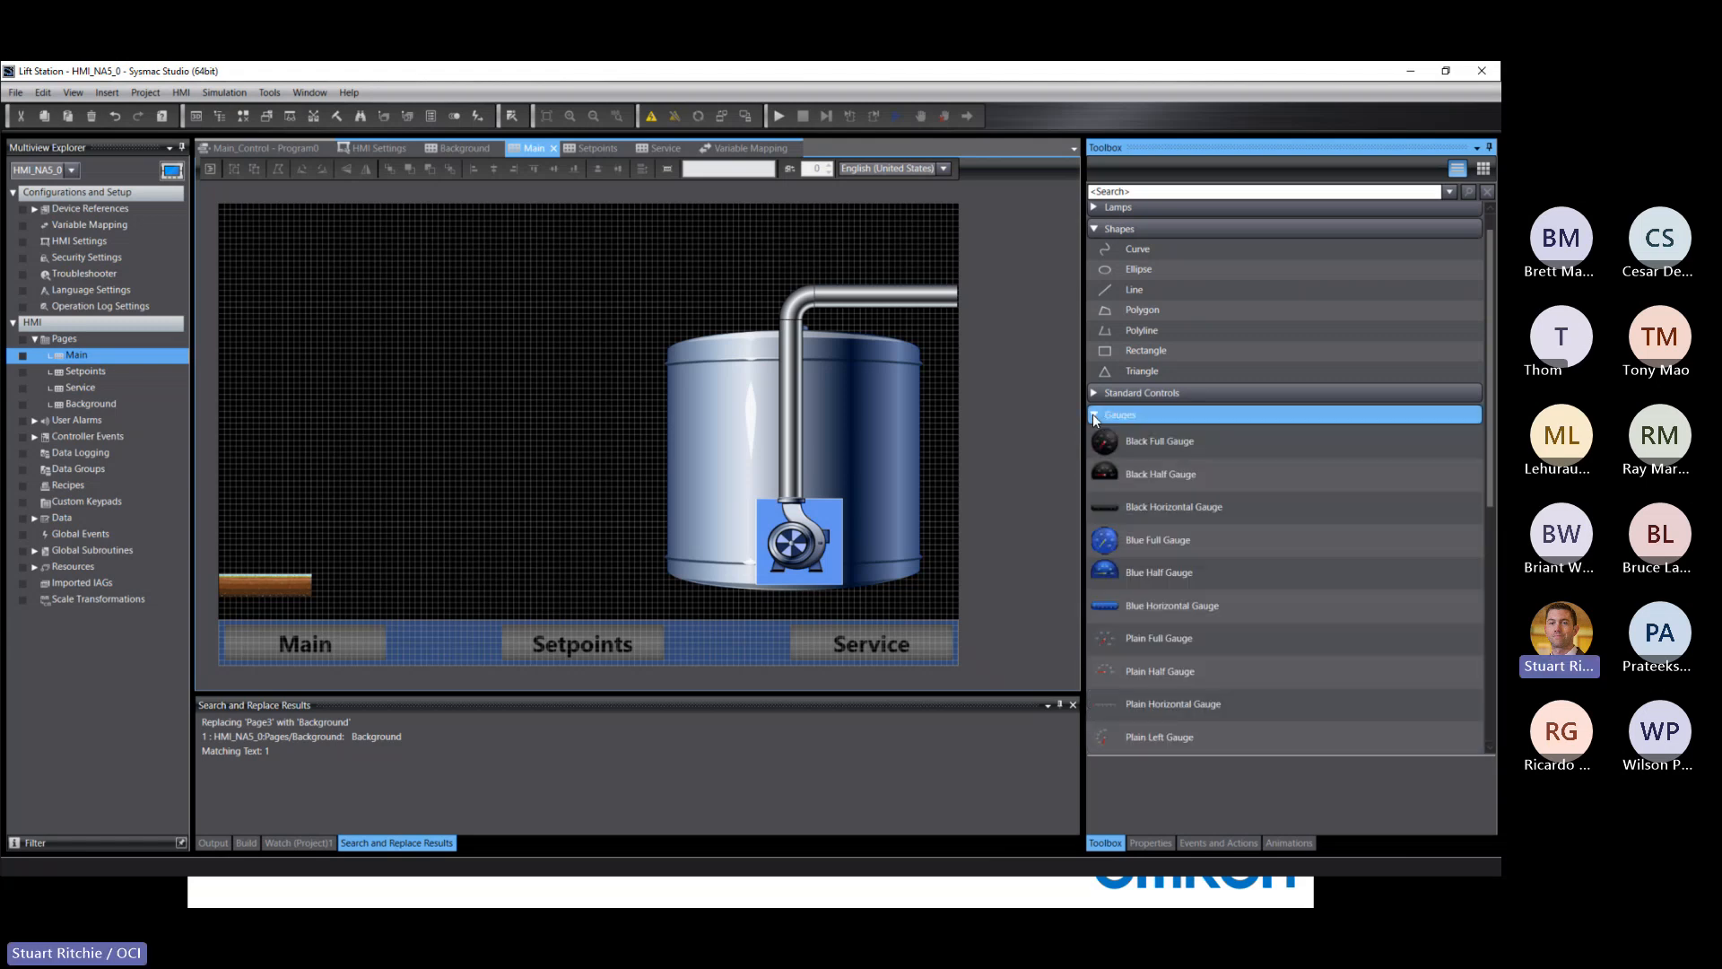
click(1127, 607)
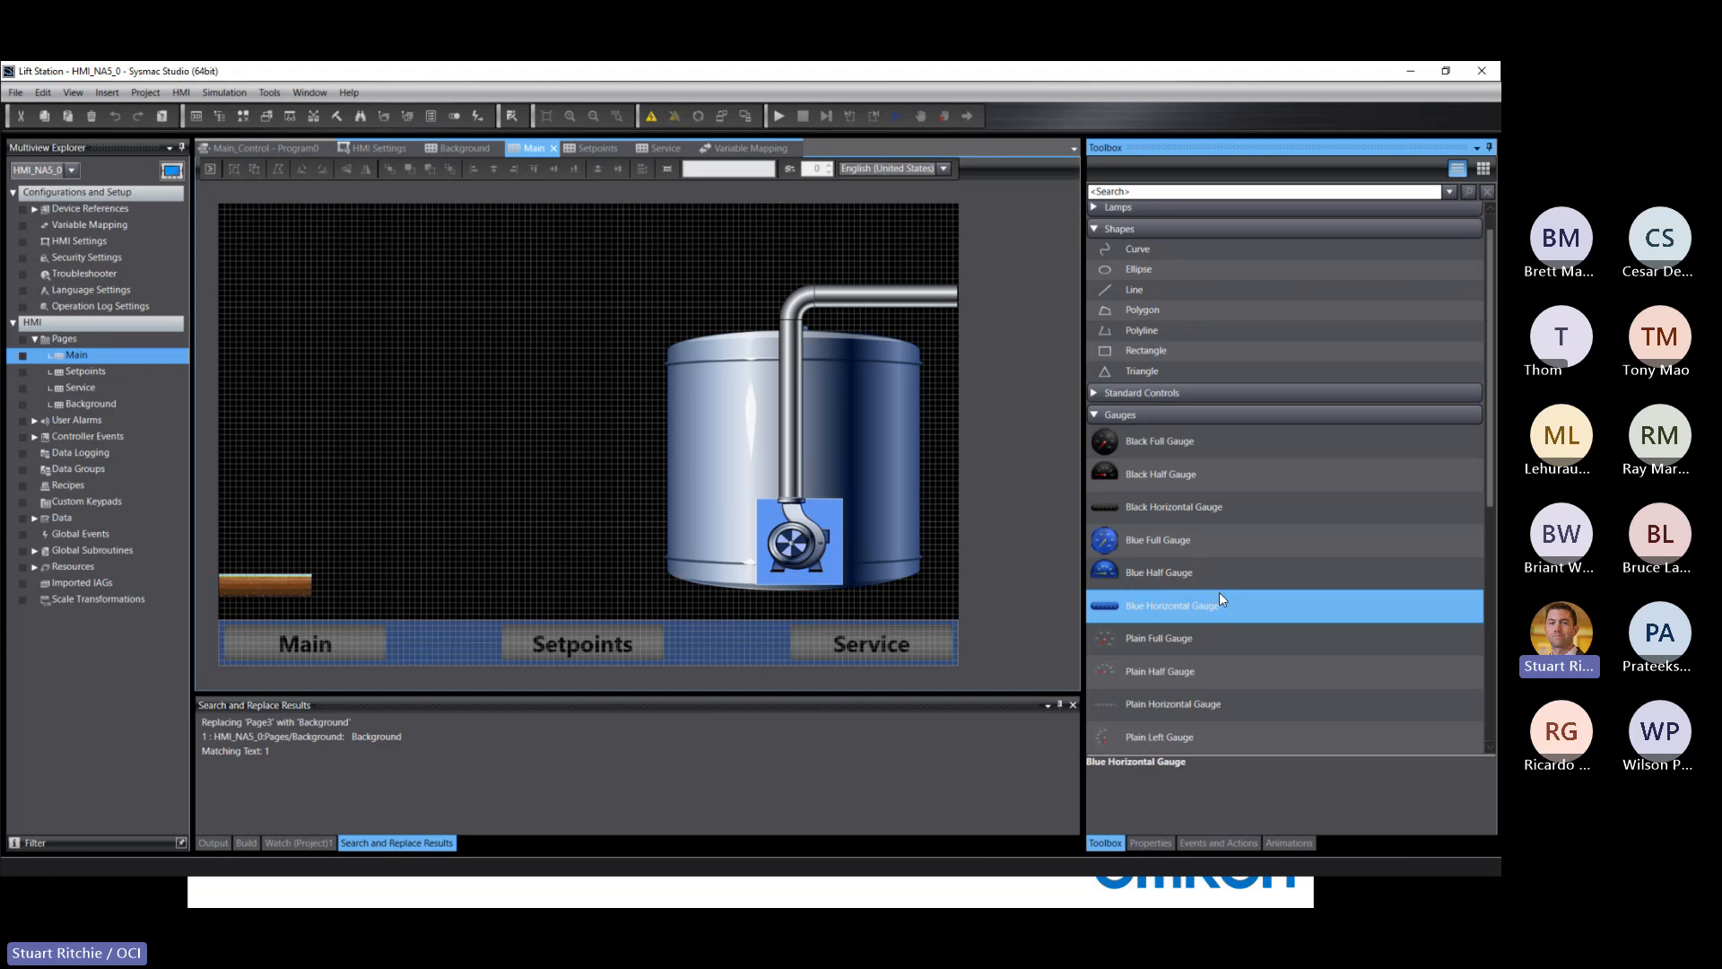
mouse_move(1116, 613)
drag(1110, 604, 374, 293)
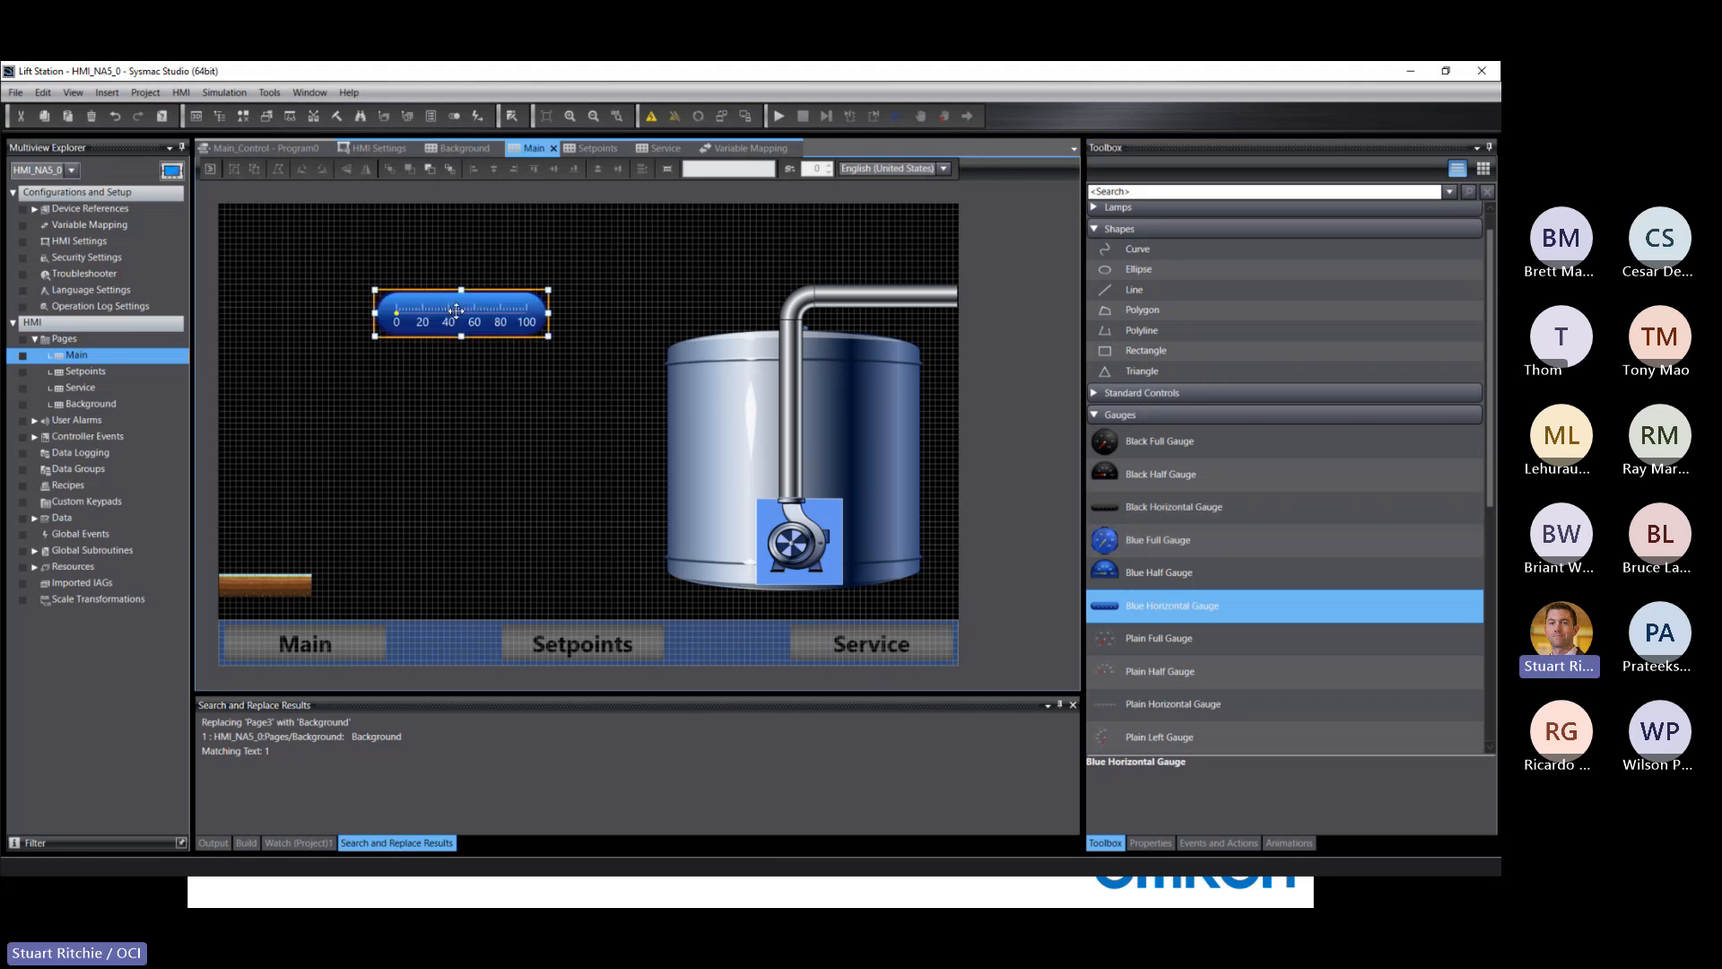
drag(459, 316, 458, 317)
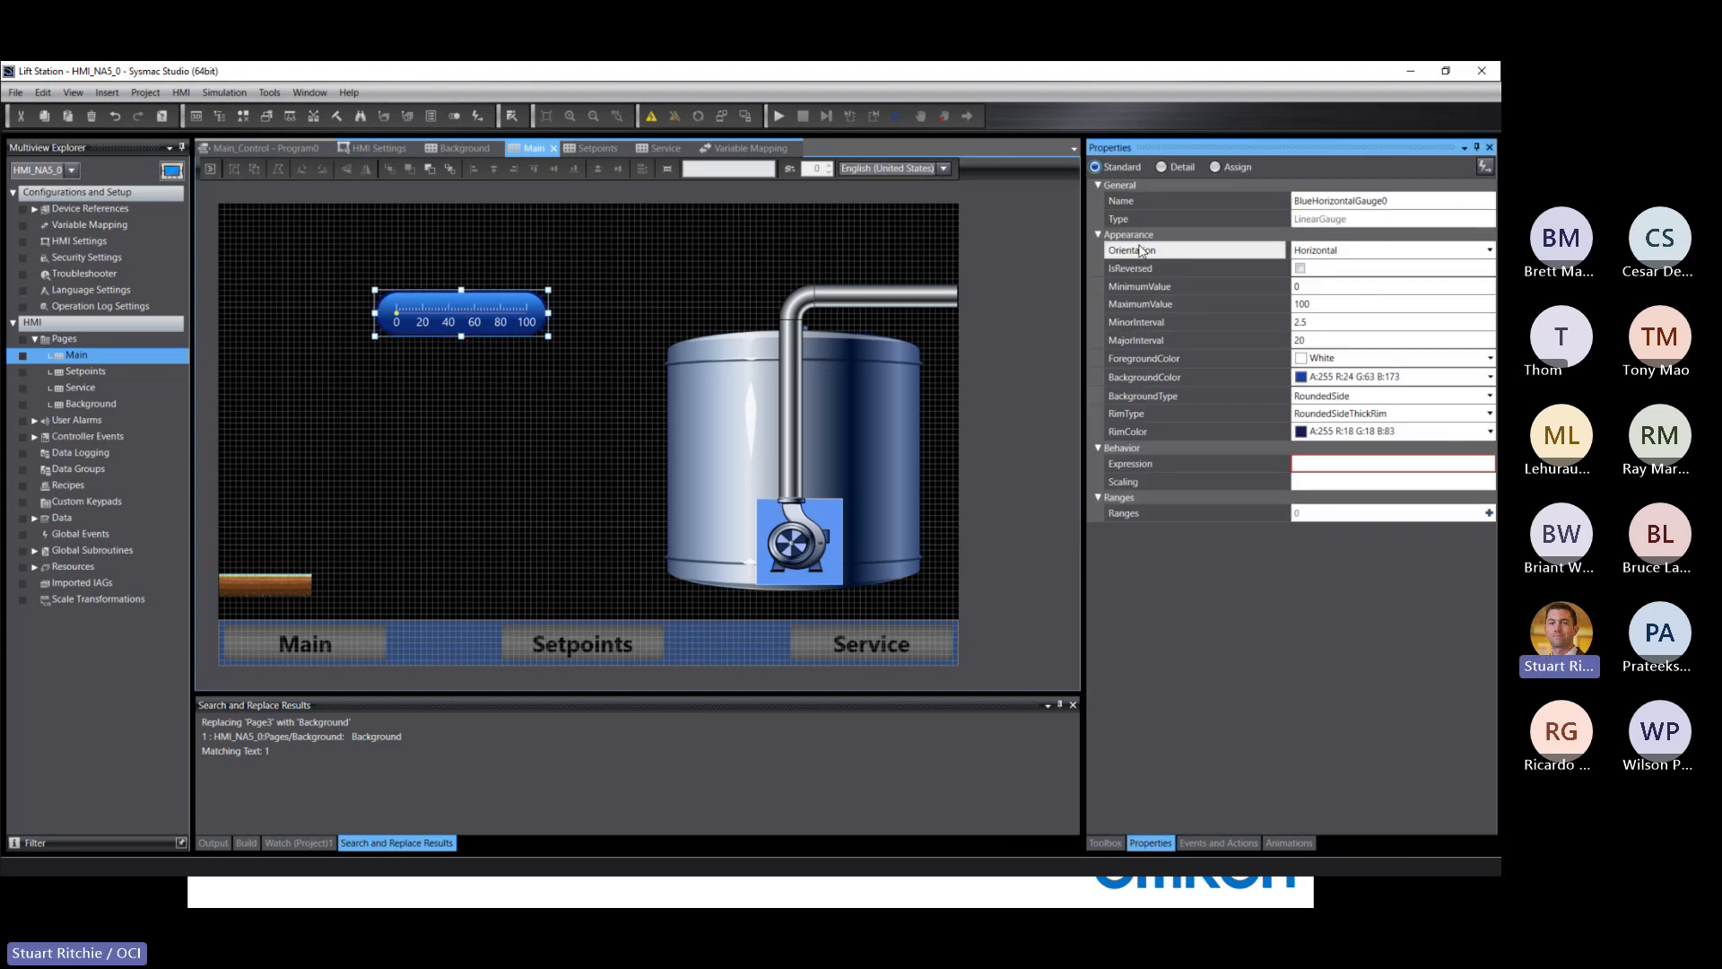
click(1415, 251)
click(1489, 250)
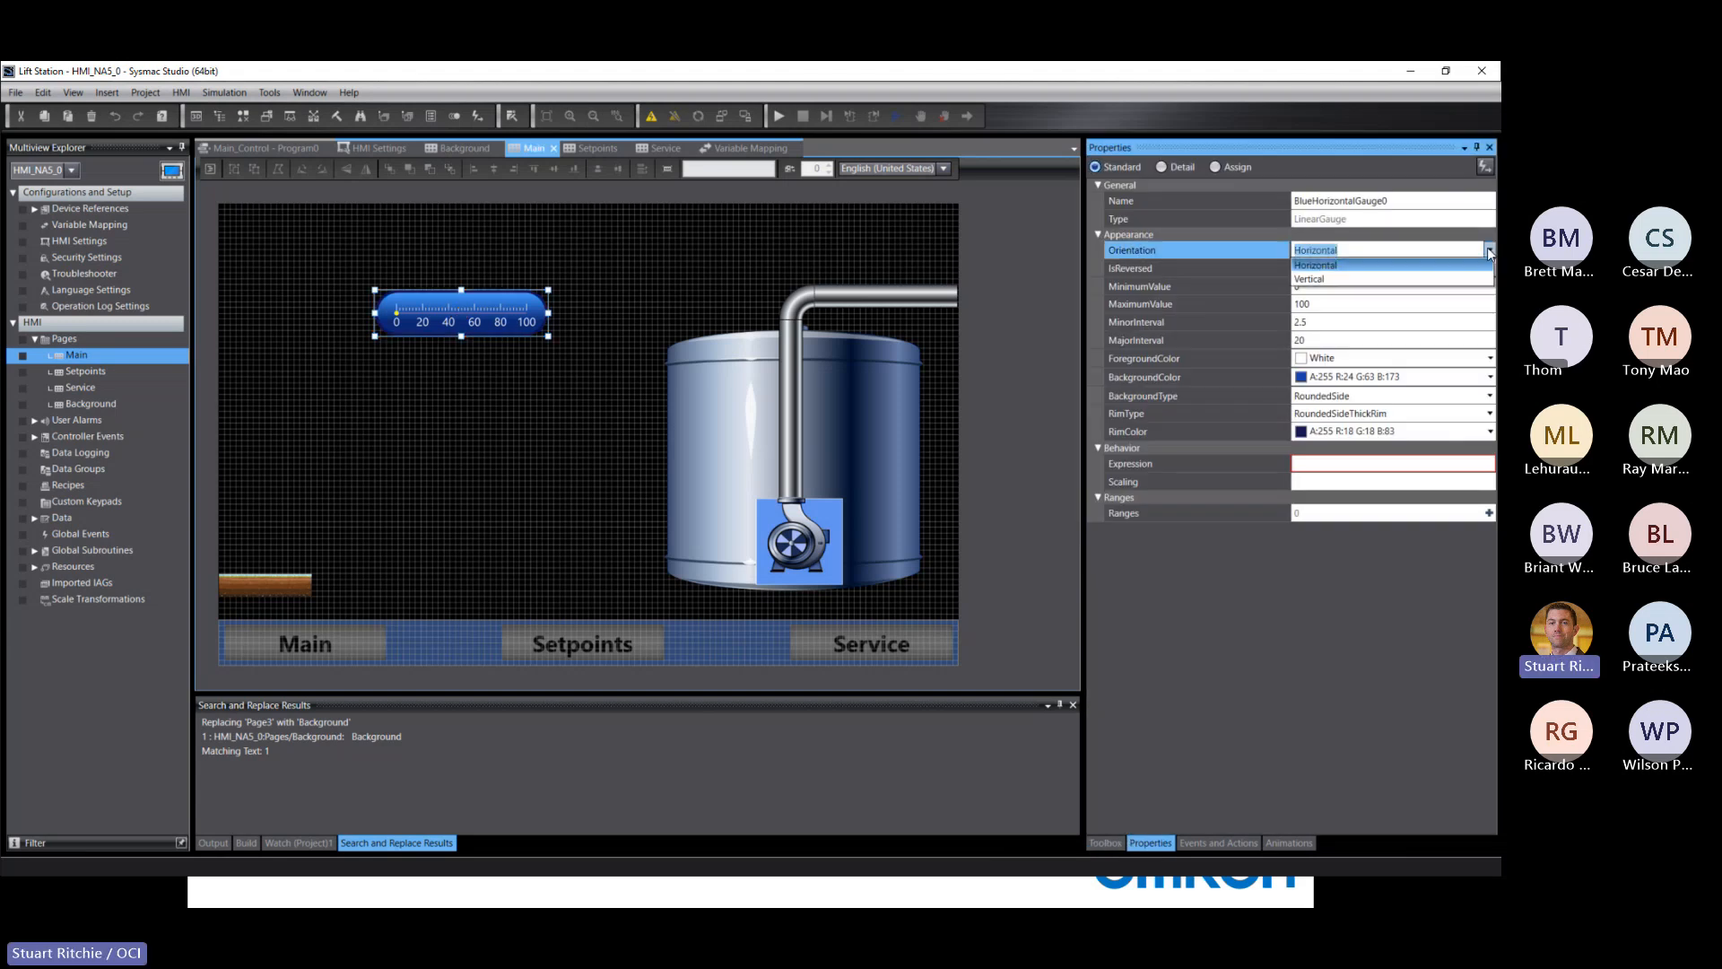
click(1322, 279)
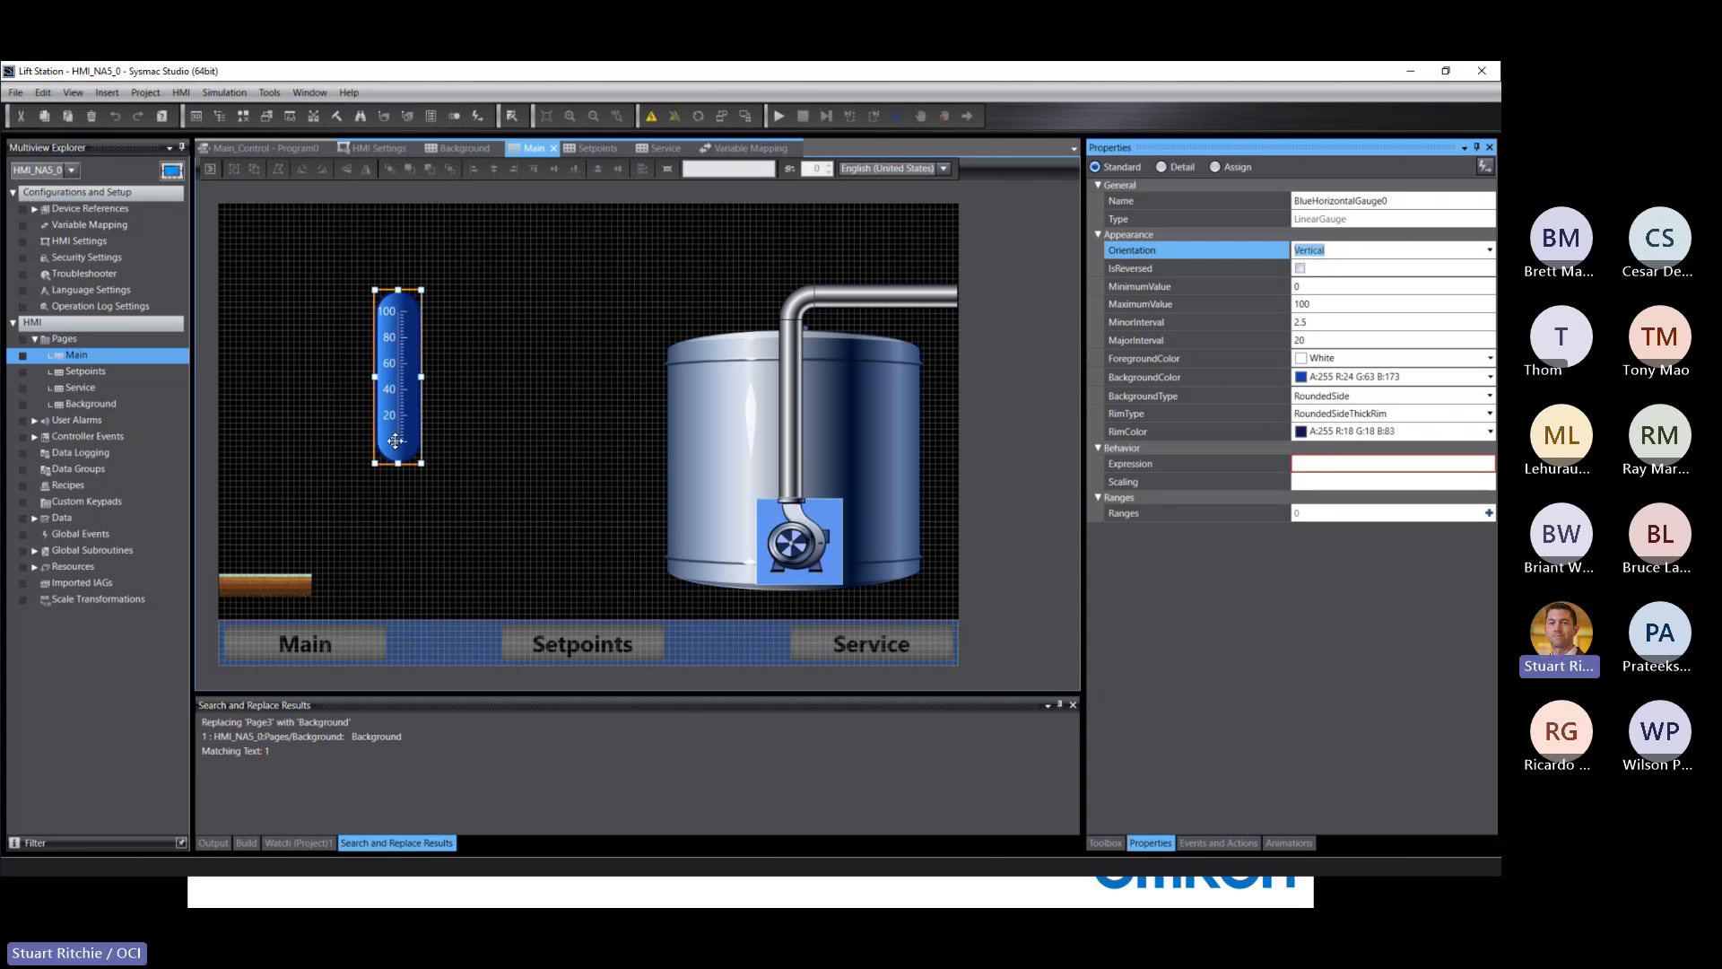
Step: Set the gauge's expression to the variable Tank_Level_Scaled
click(1315, 463)
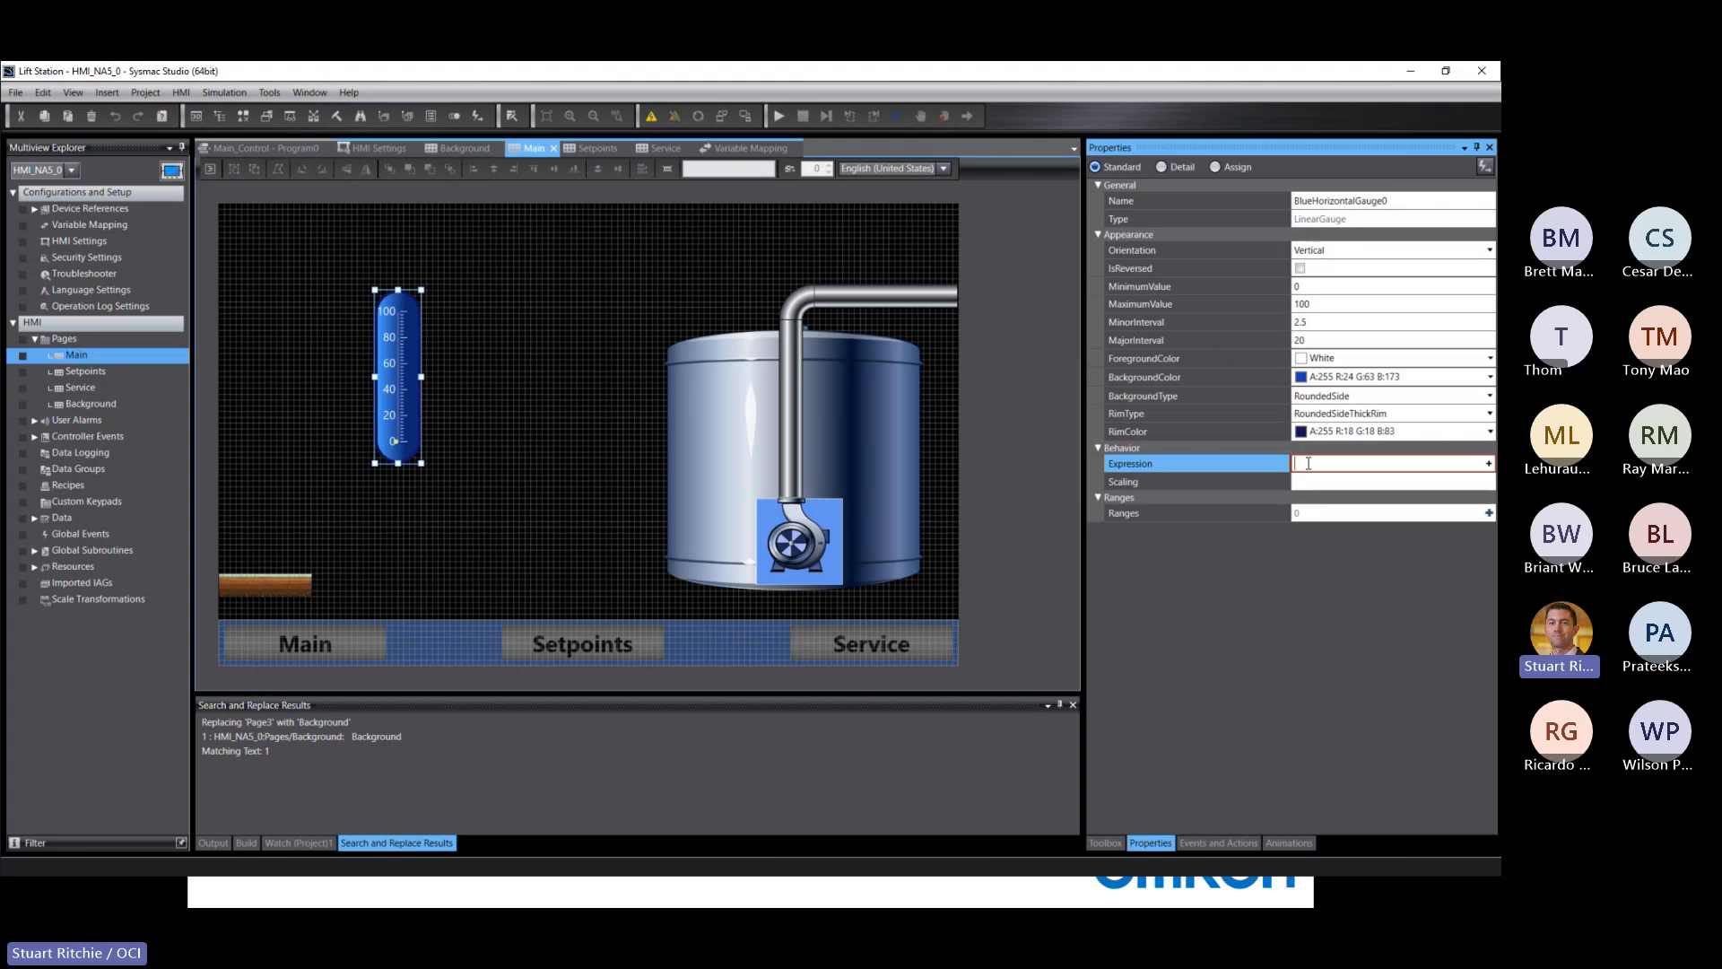
text(Tank)
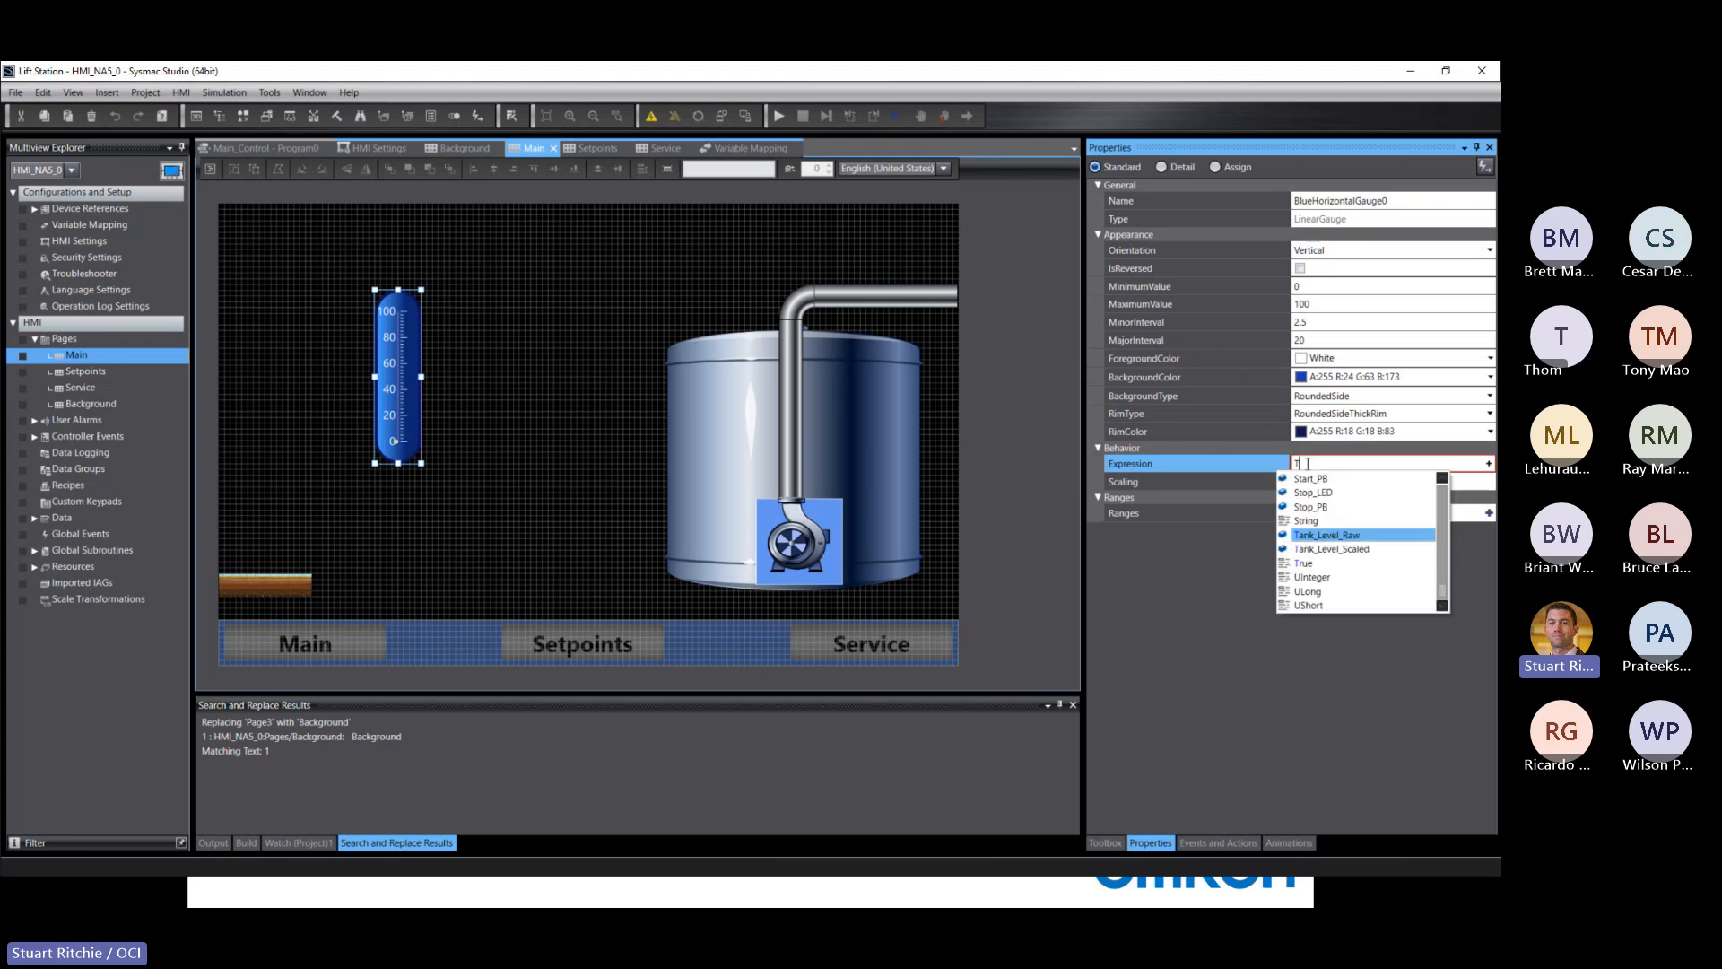
click(1338, 549)
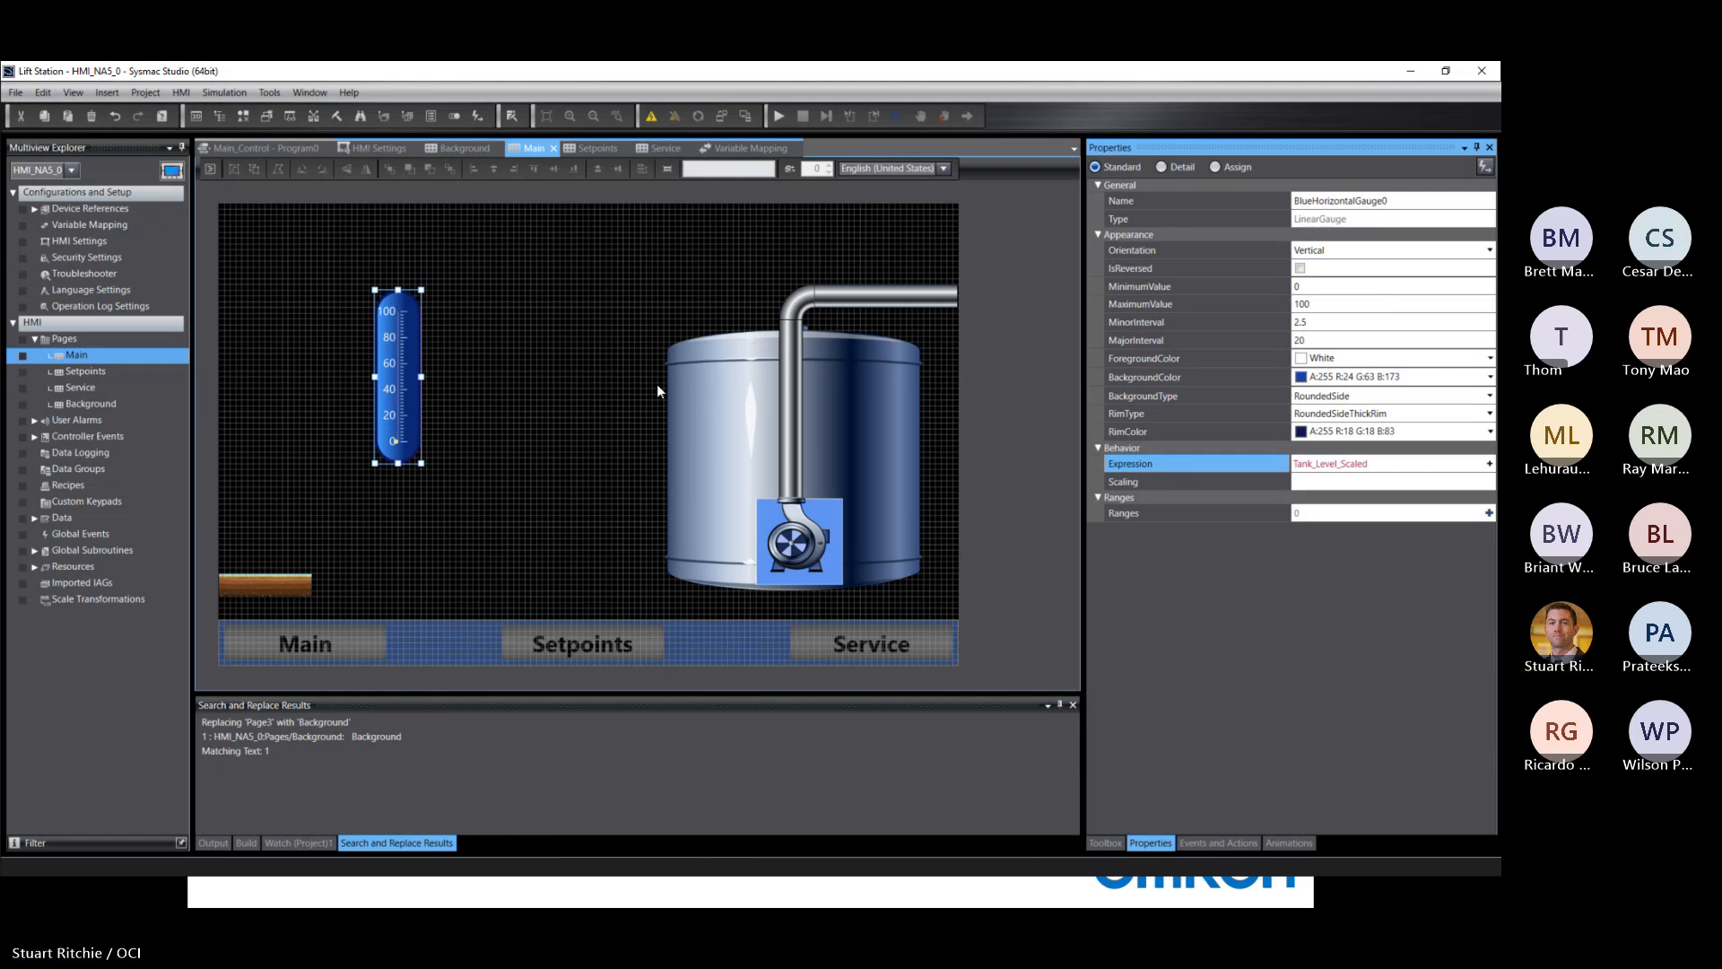
Step: Move the gauge onto the tank's left side and stretch it to nearly the tank's full height
drag(405, 399, 702, 457)
drag(698, 521, 701, 569)
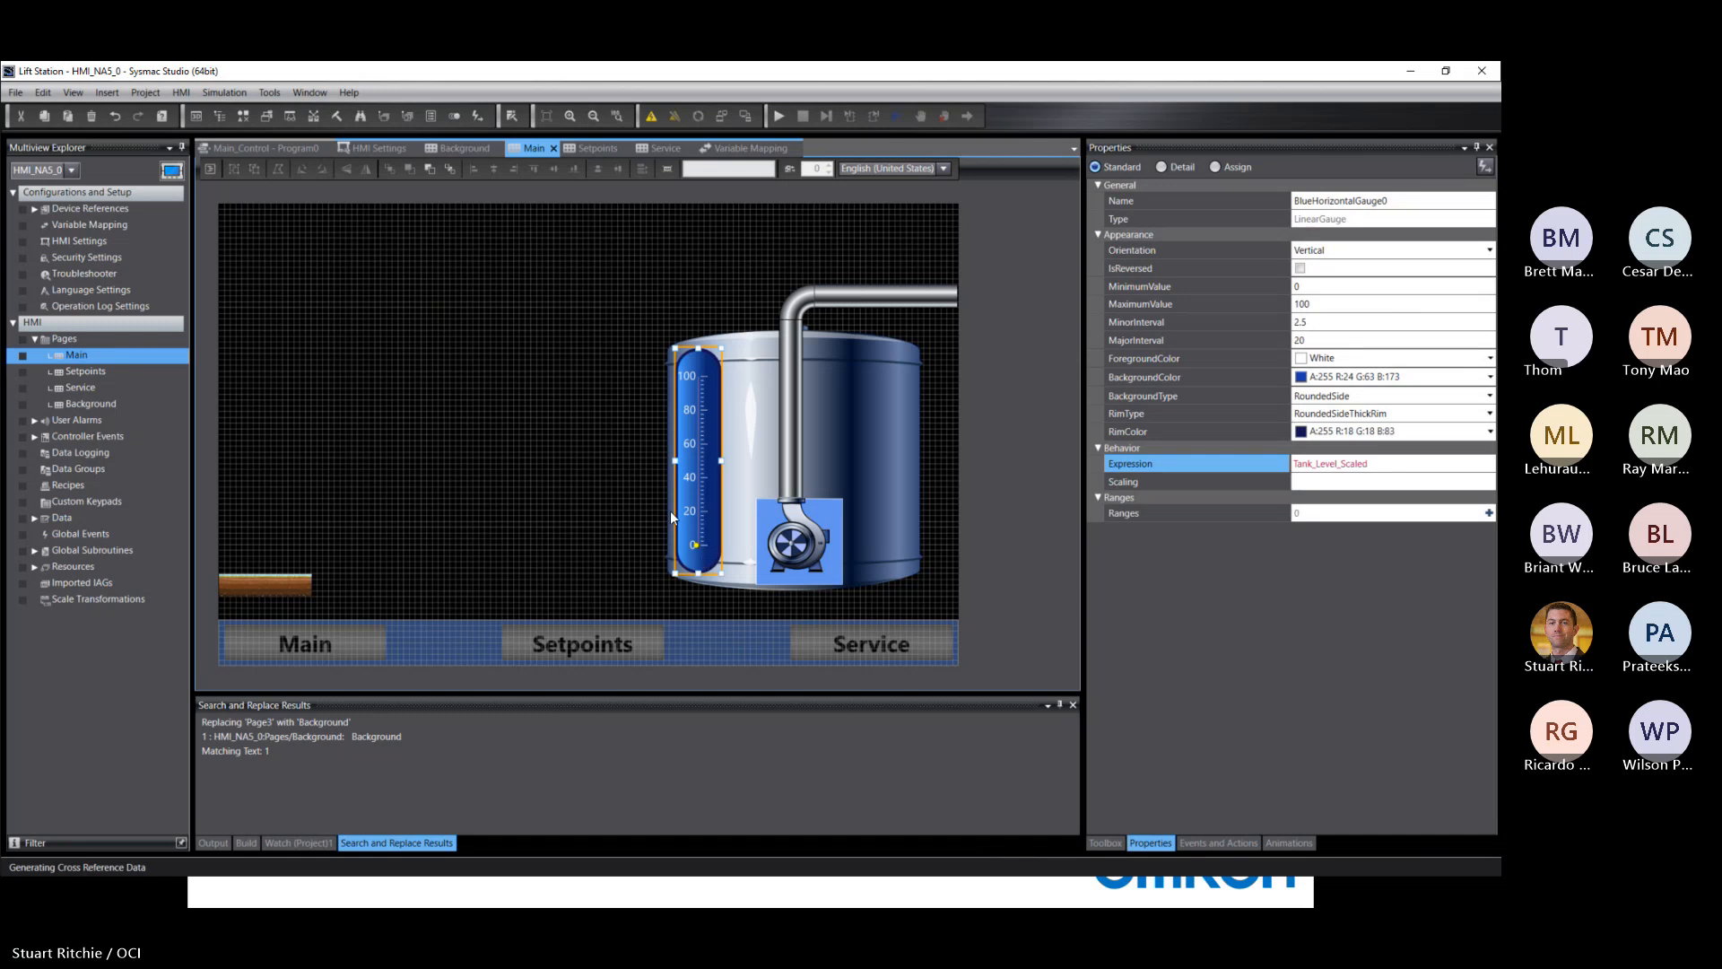
click(577, 331)
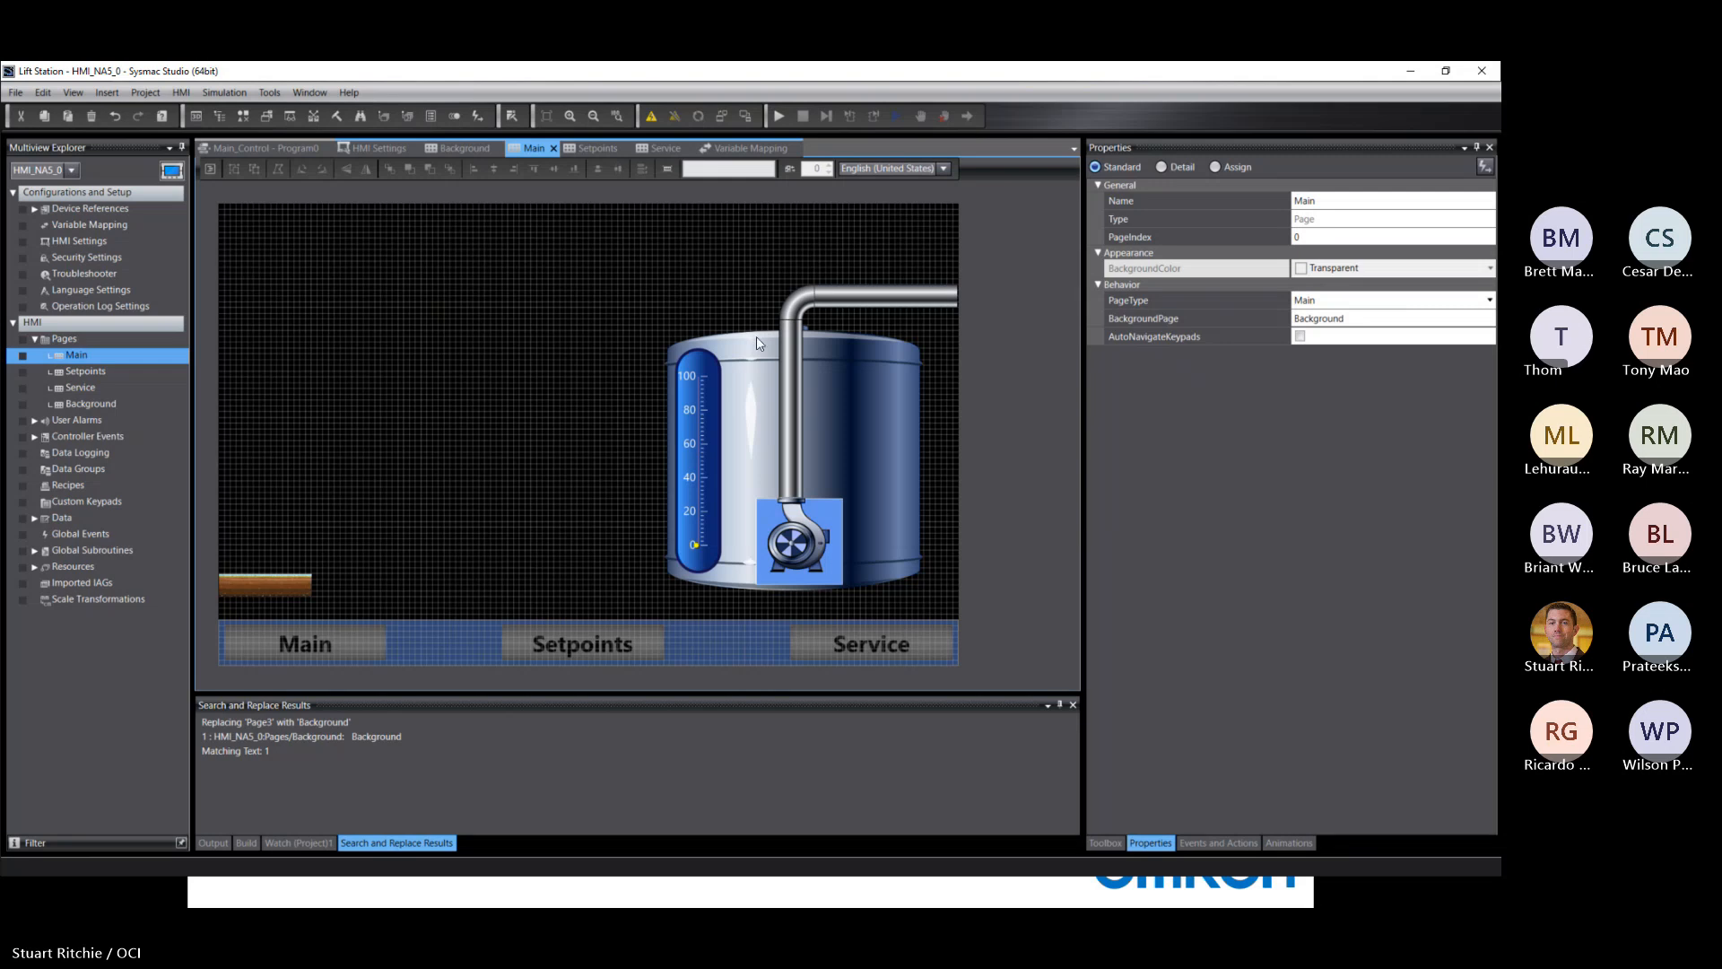
Step: Place a Label in the empty area beside the tank on the Main page and set its text to LSLL
scroll(911, 416, up, 2)
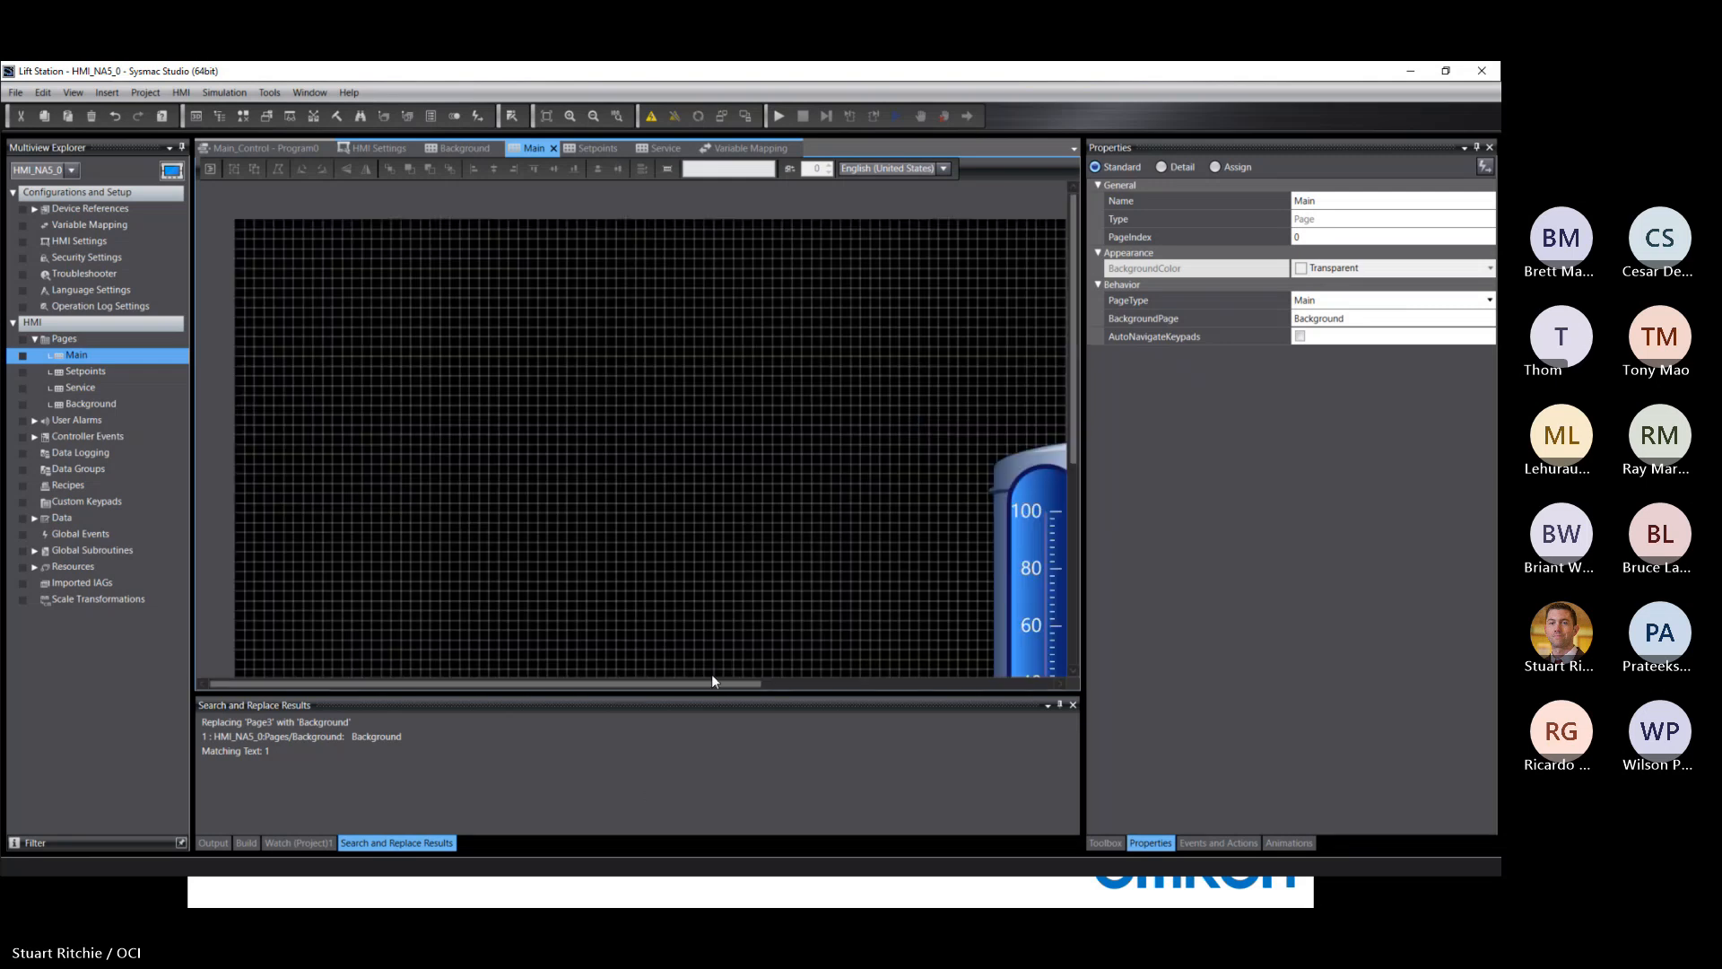
drag(712, 684, 1021, 684)
scroll(1061, 405, down, 3)
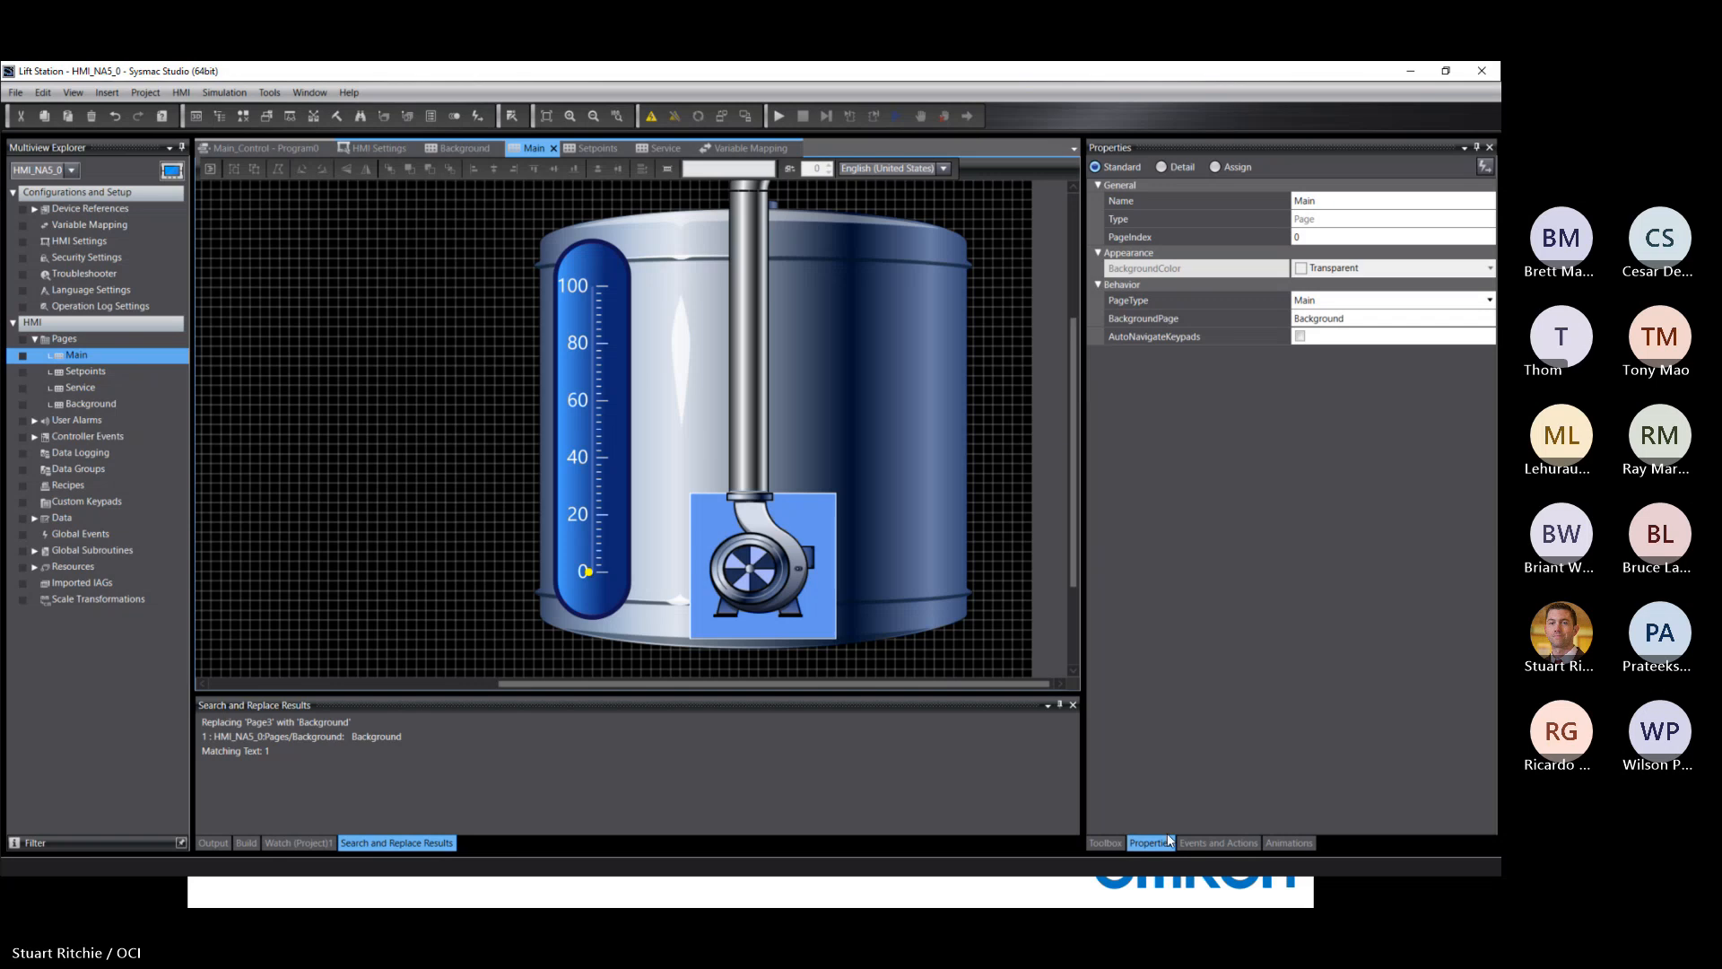
click(1105, 844)
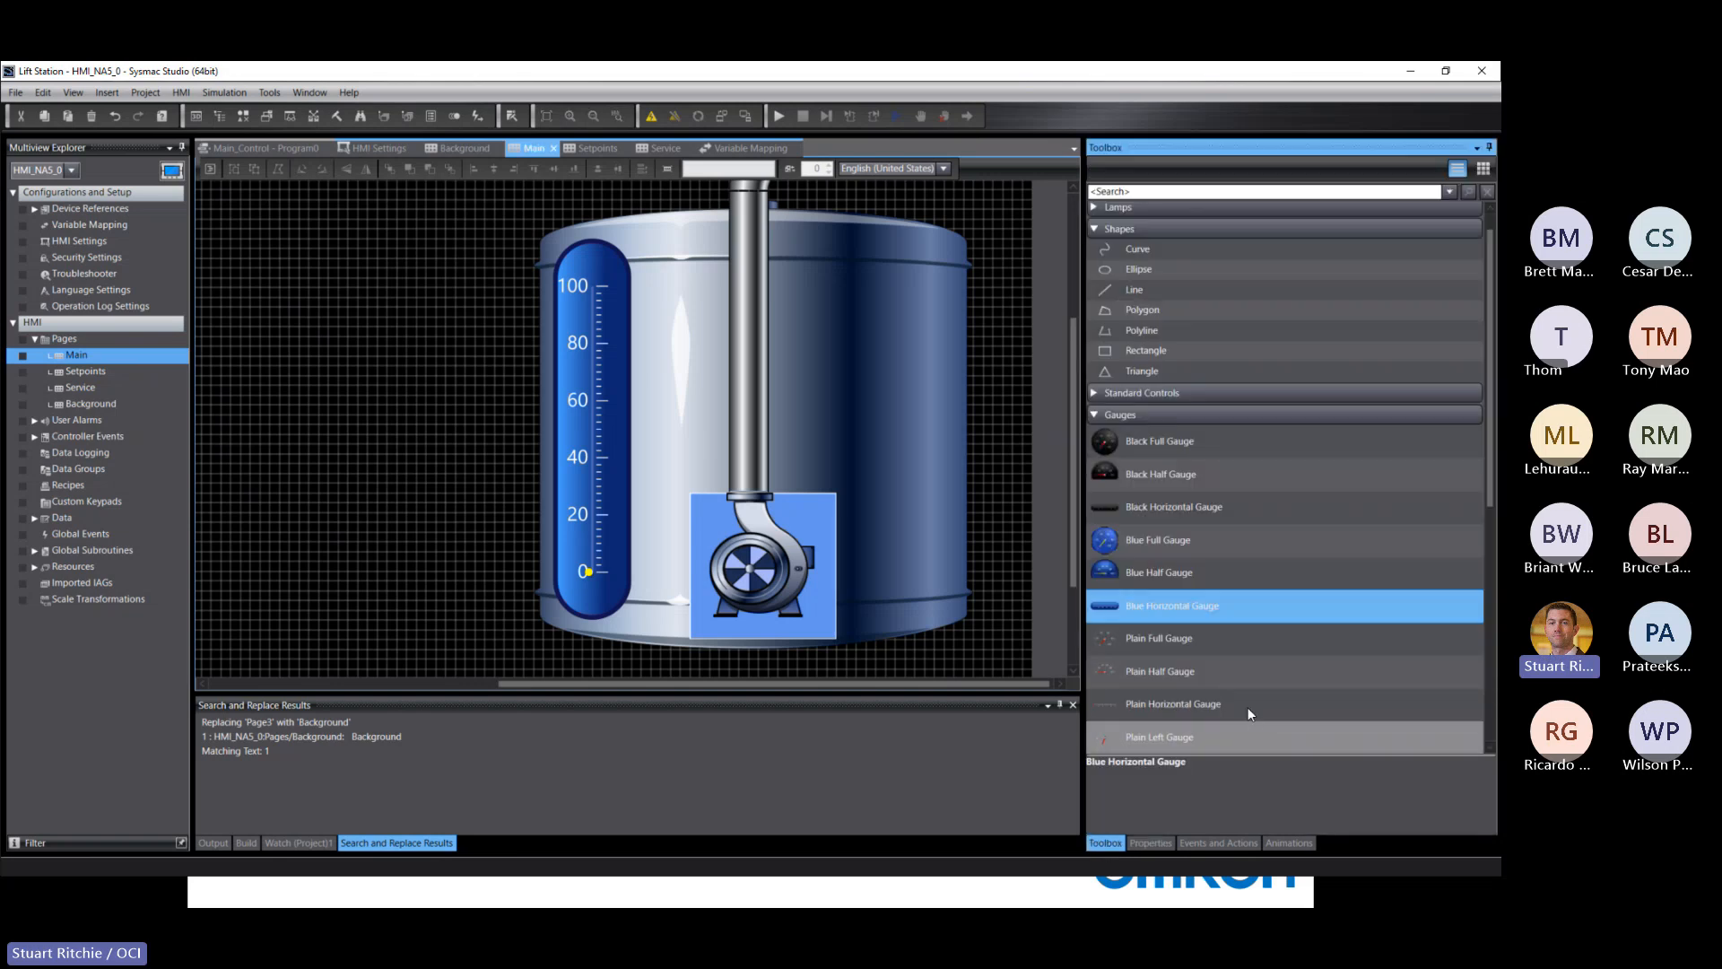
mouse_move(1174, 553)
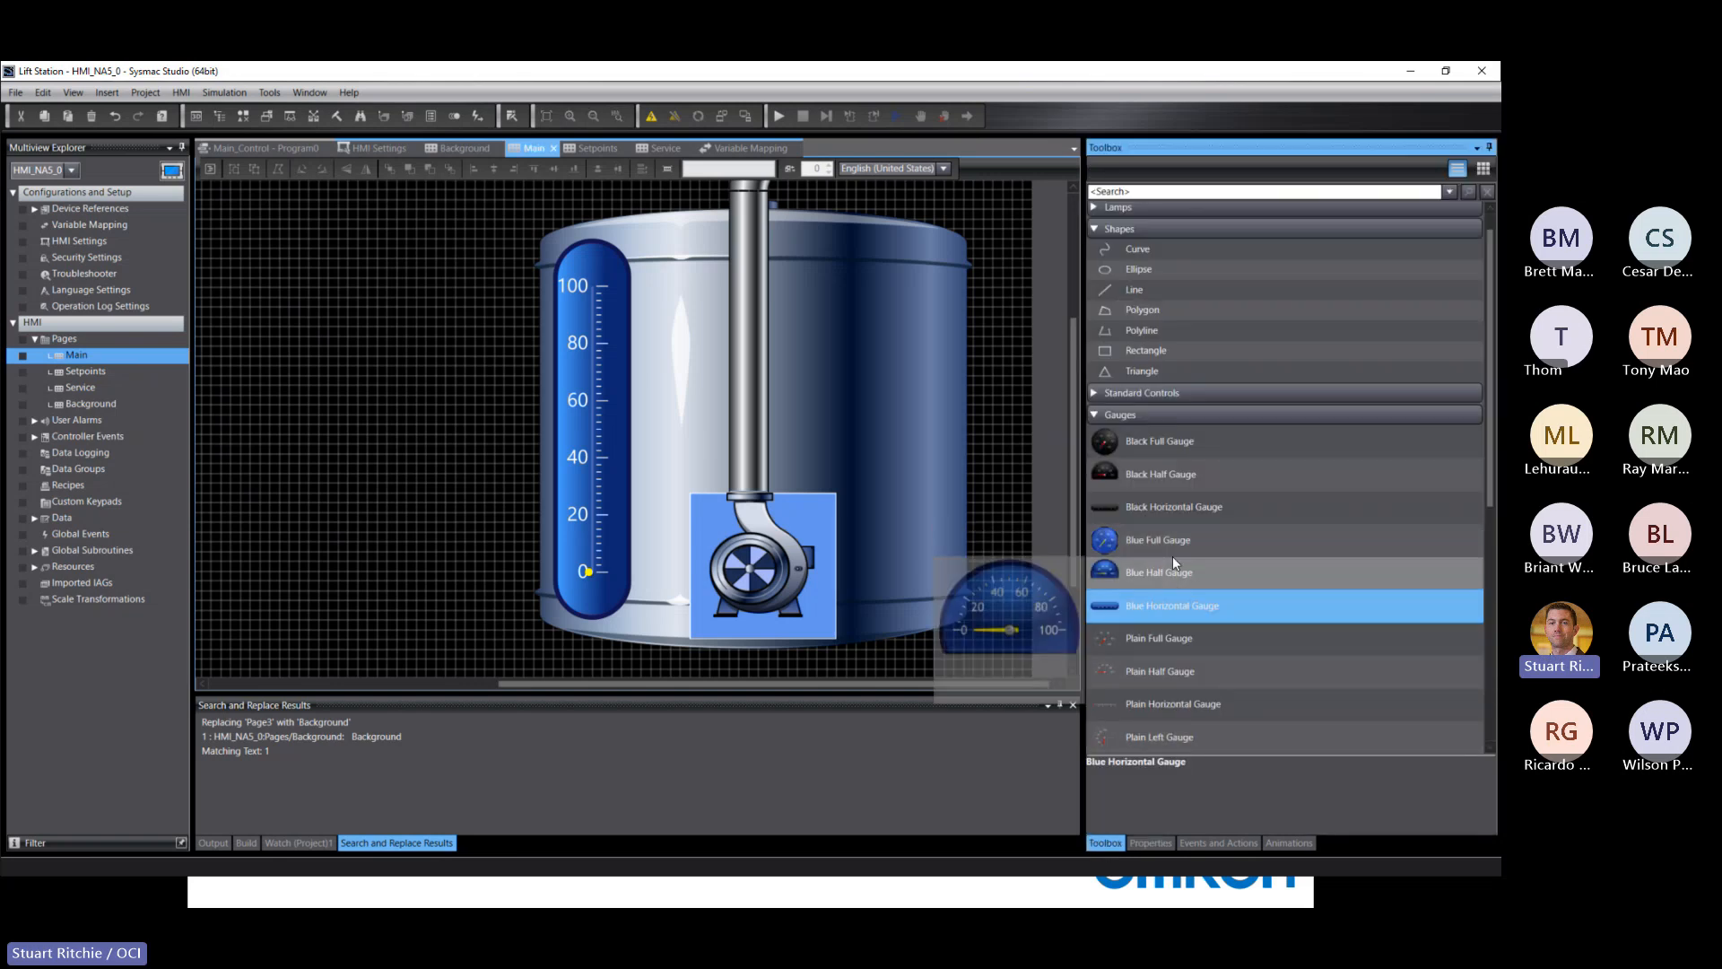
click(1095, 414)
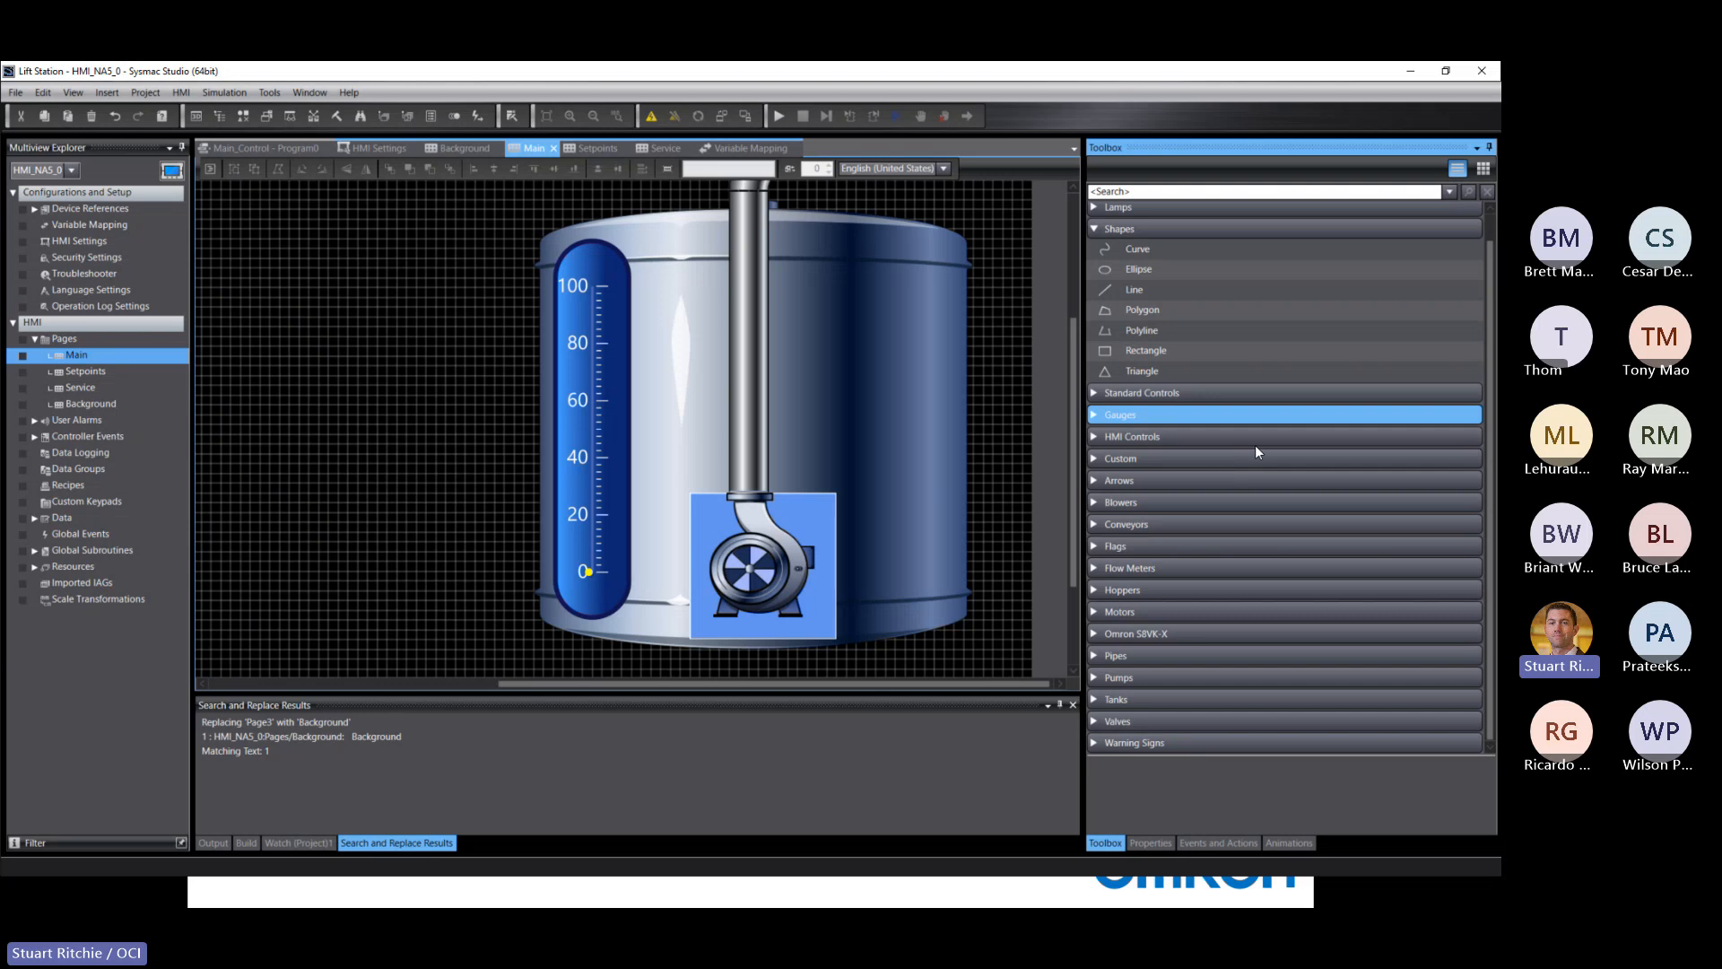
click(1095, 392)
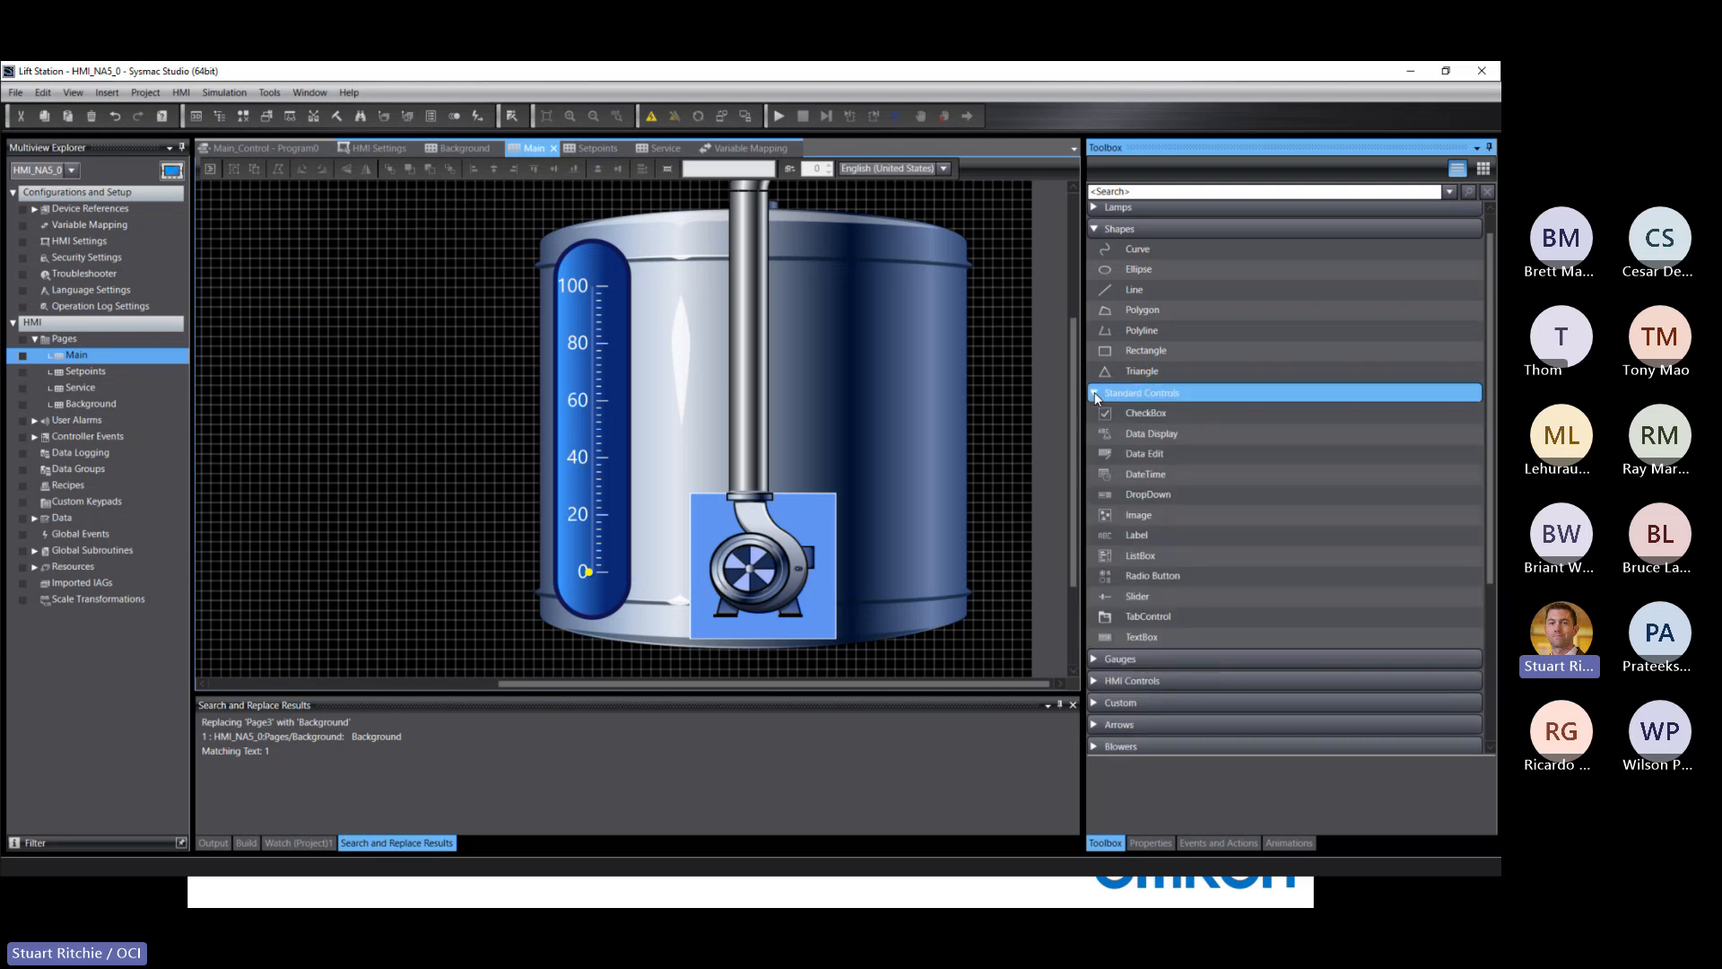
click(1134, 535)
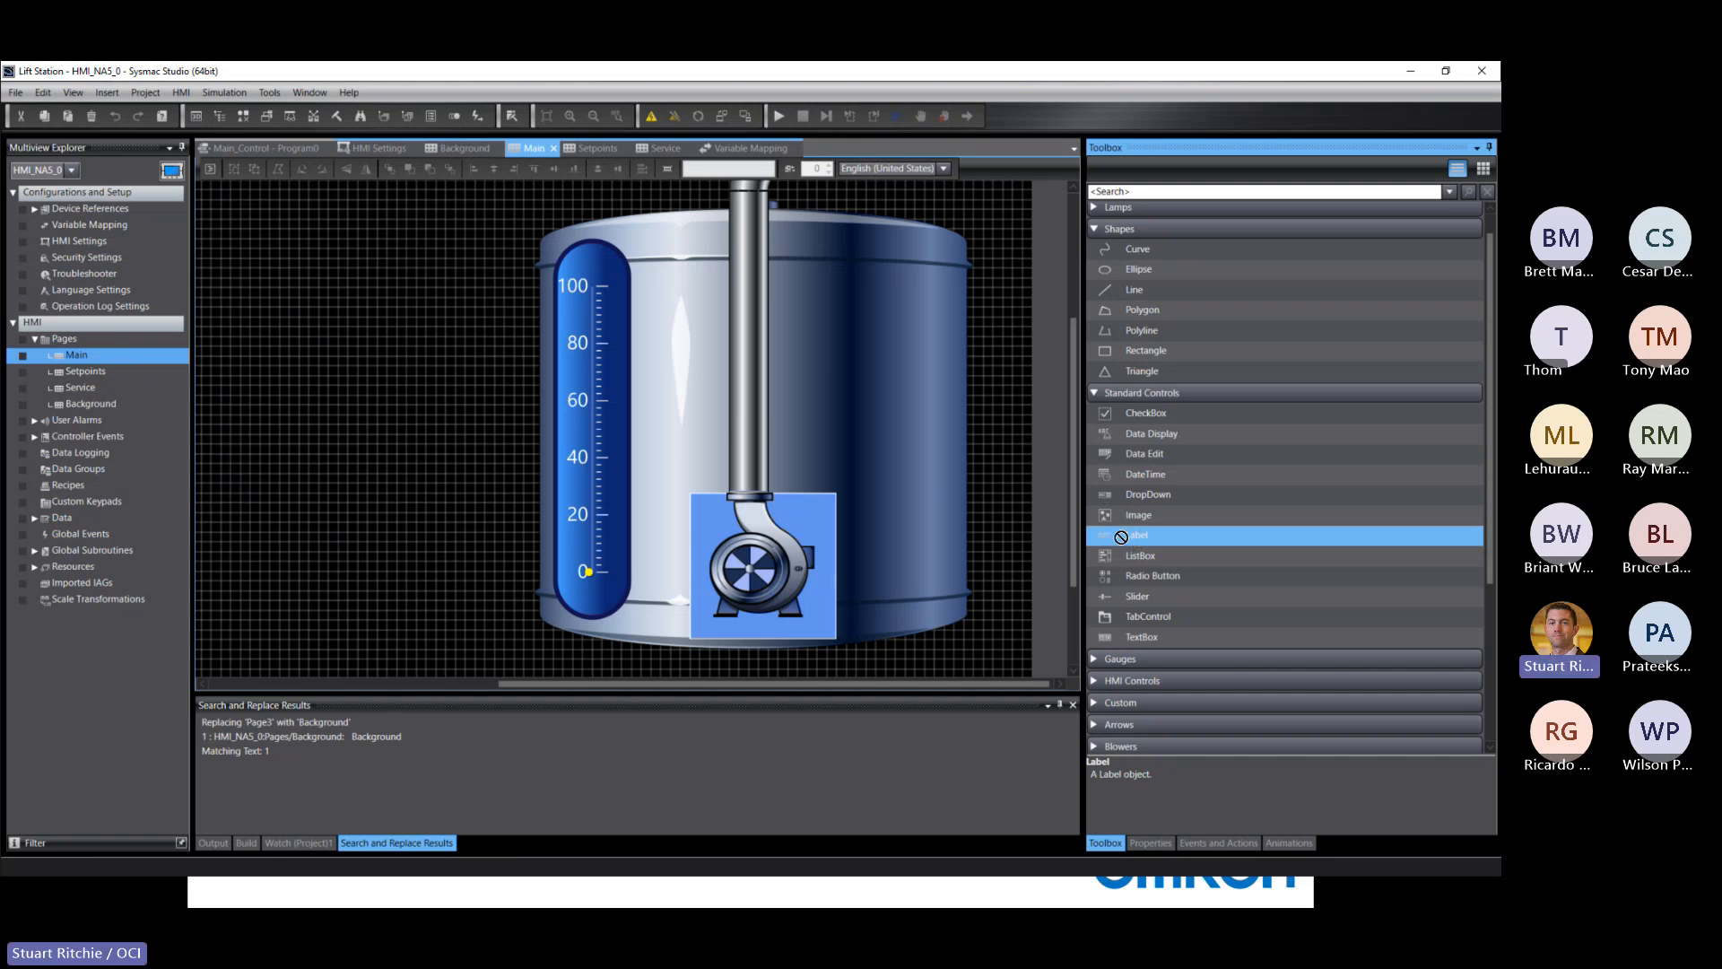
drag(1121, 536, 399, 328)
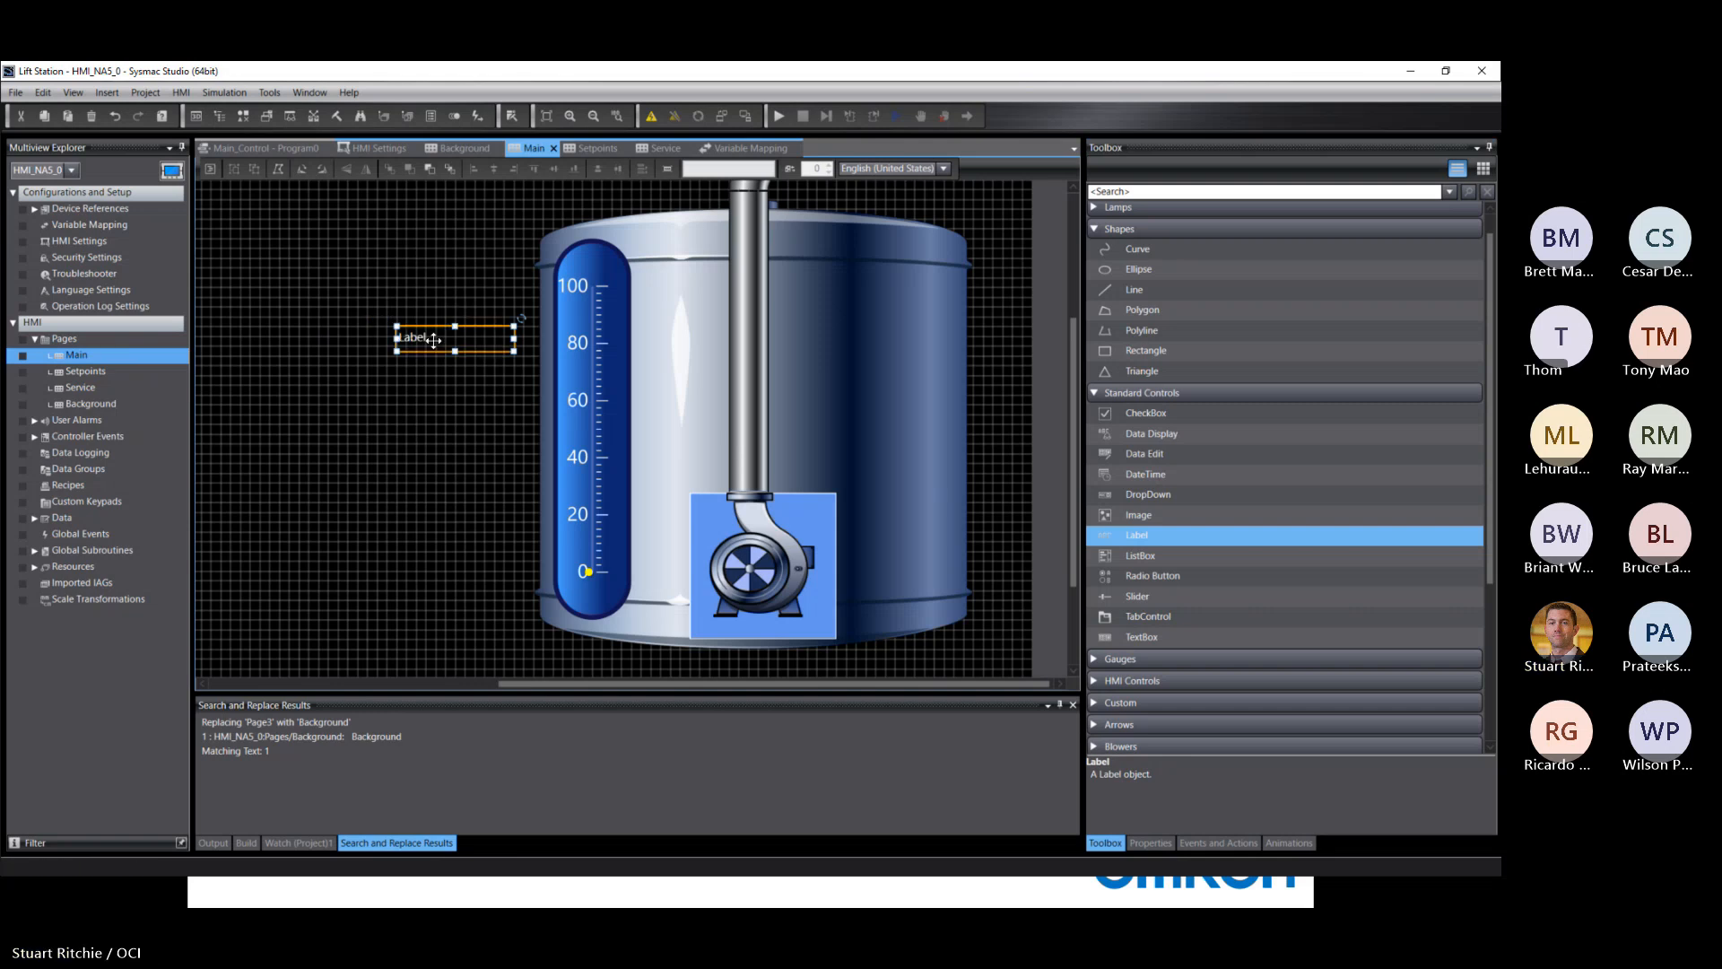
double_click(434, 340)
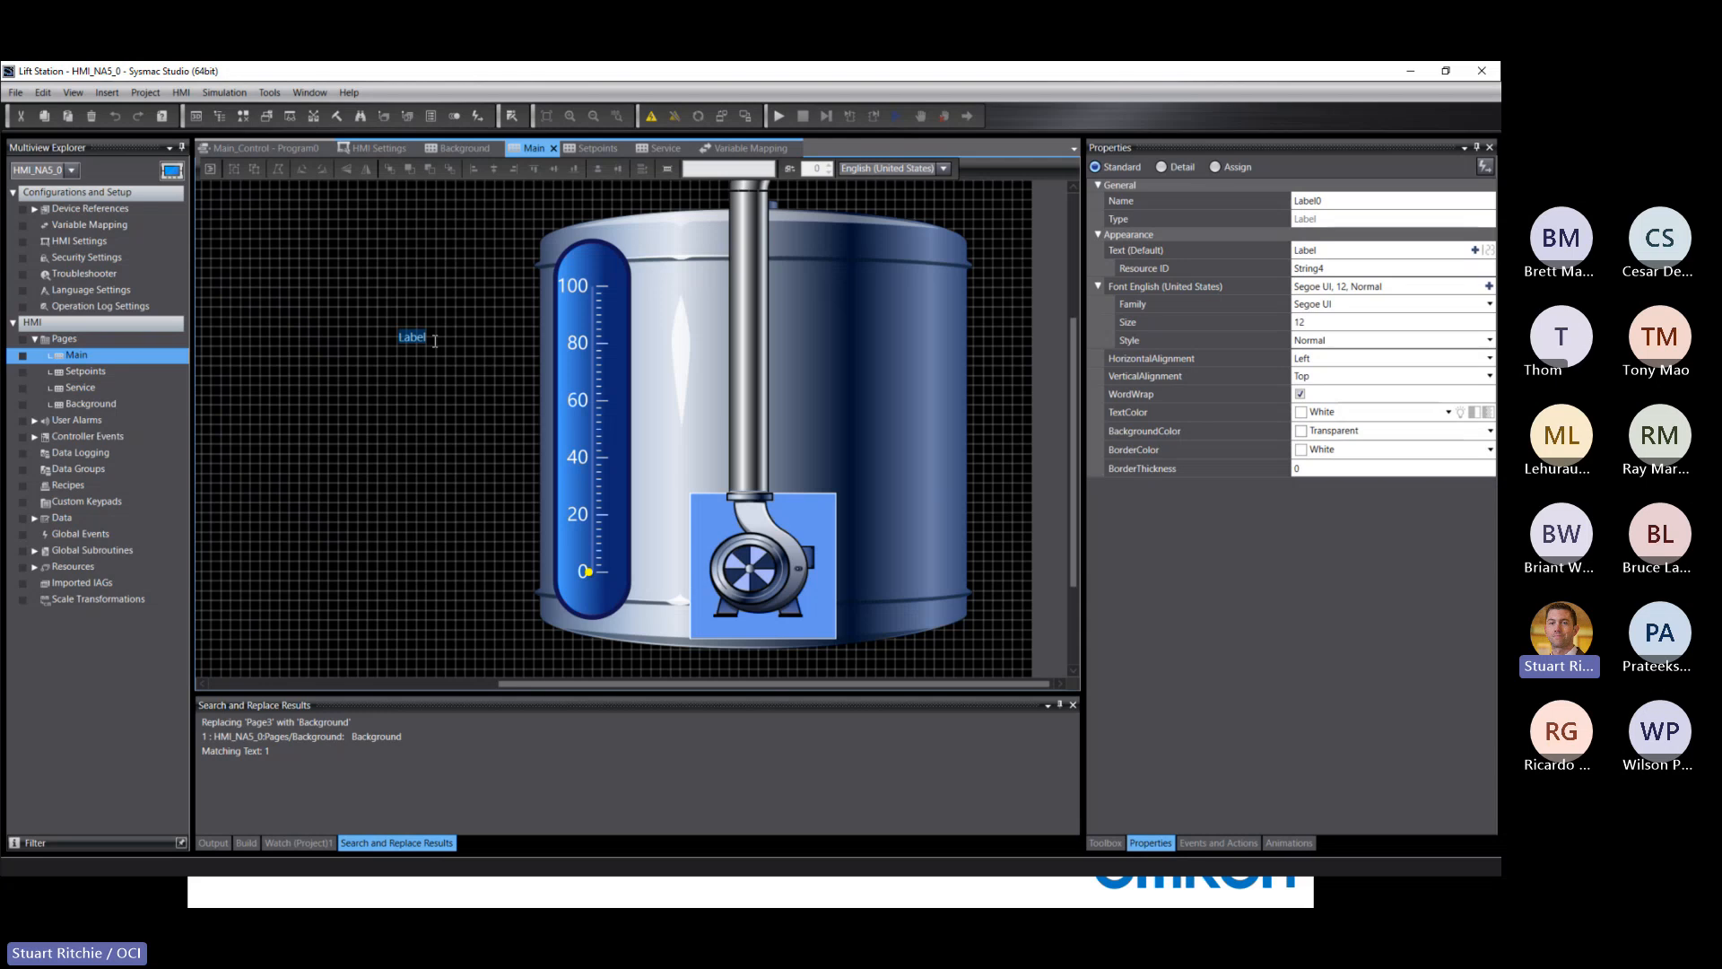
text(LSLL)
click(475, 325)
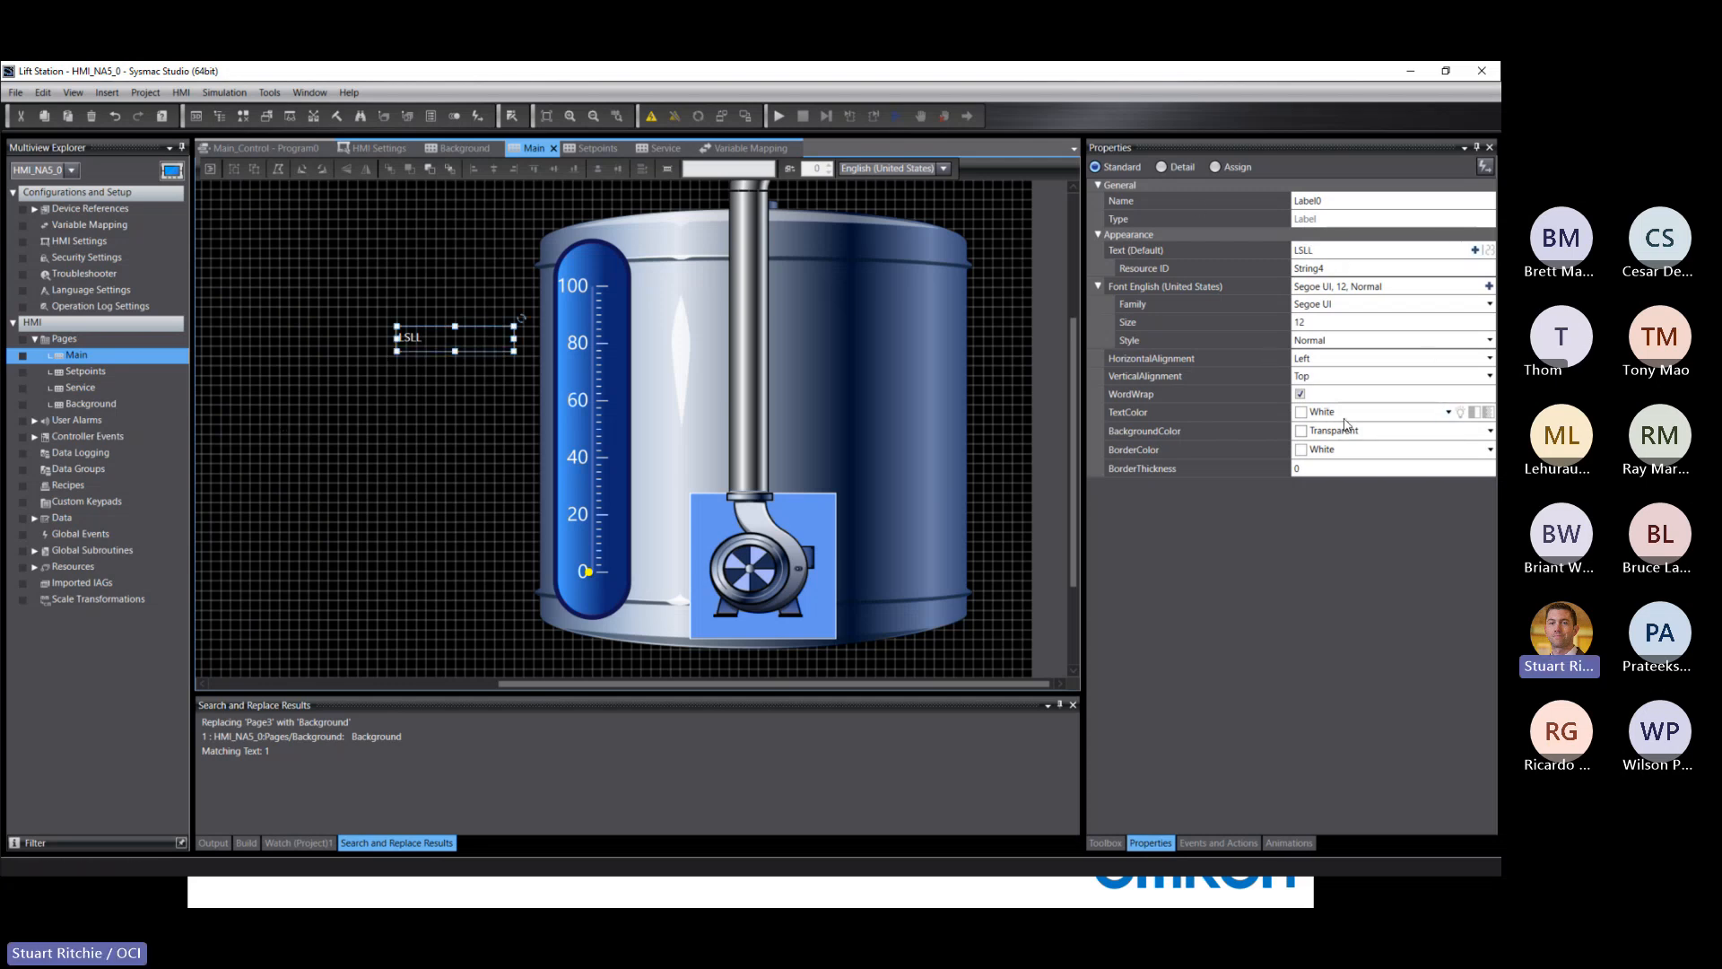
Step: Set the LSLL label's text color to Black and its background color to Red
click(1448, 412)
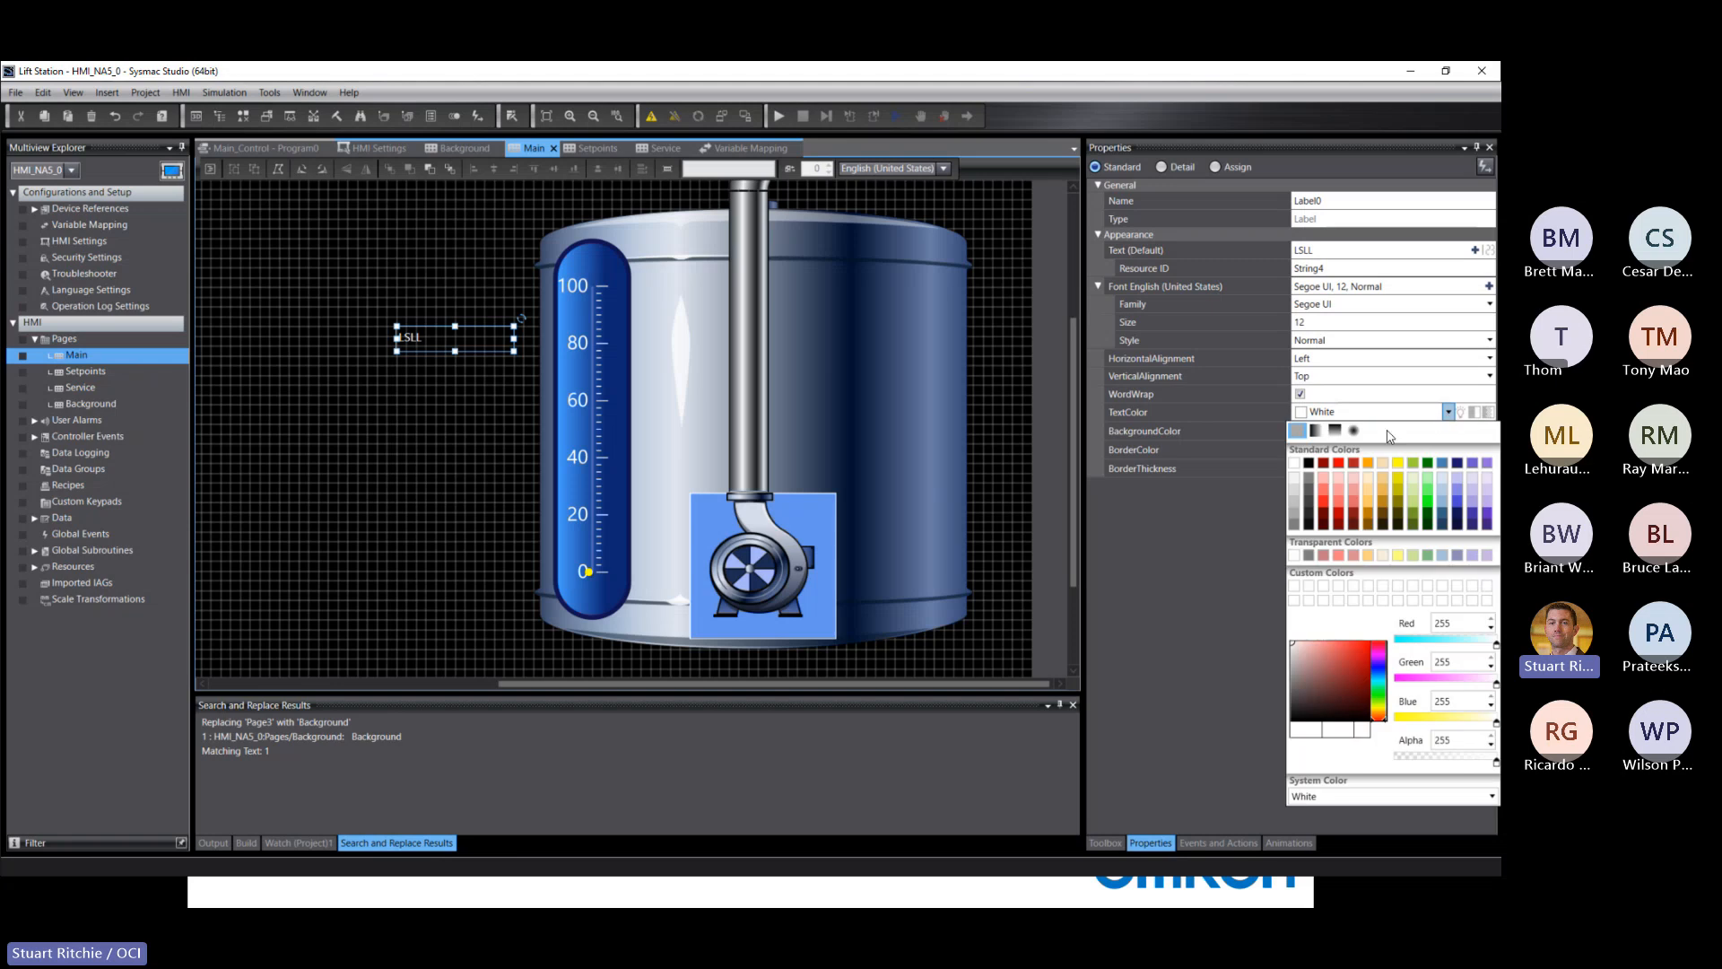
click(1308, 463)
click(1202, 434)
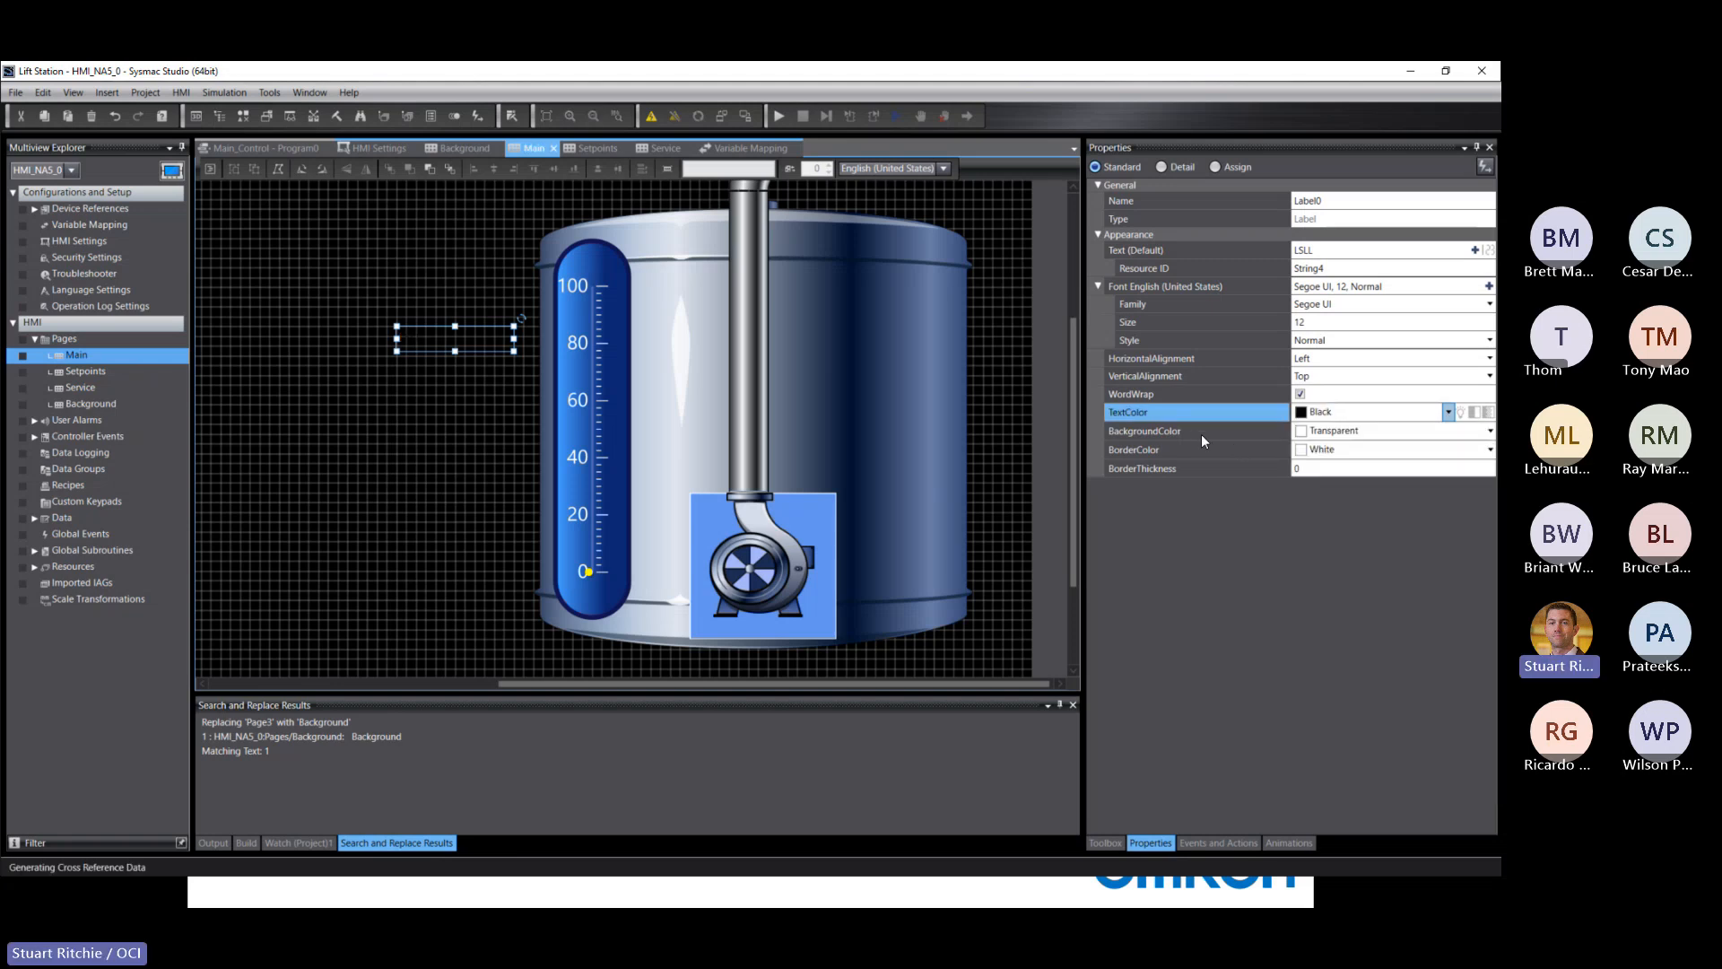
click(1202, 434)
click(1491, 431)
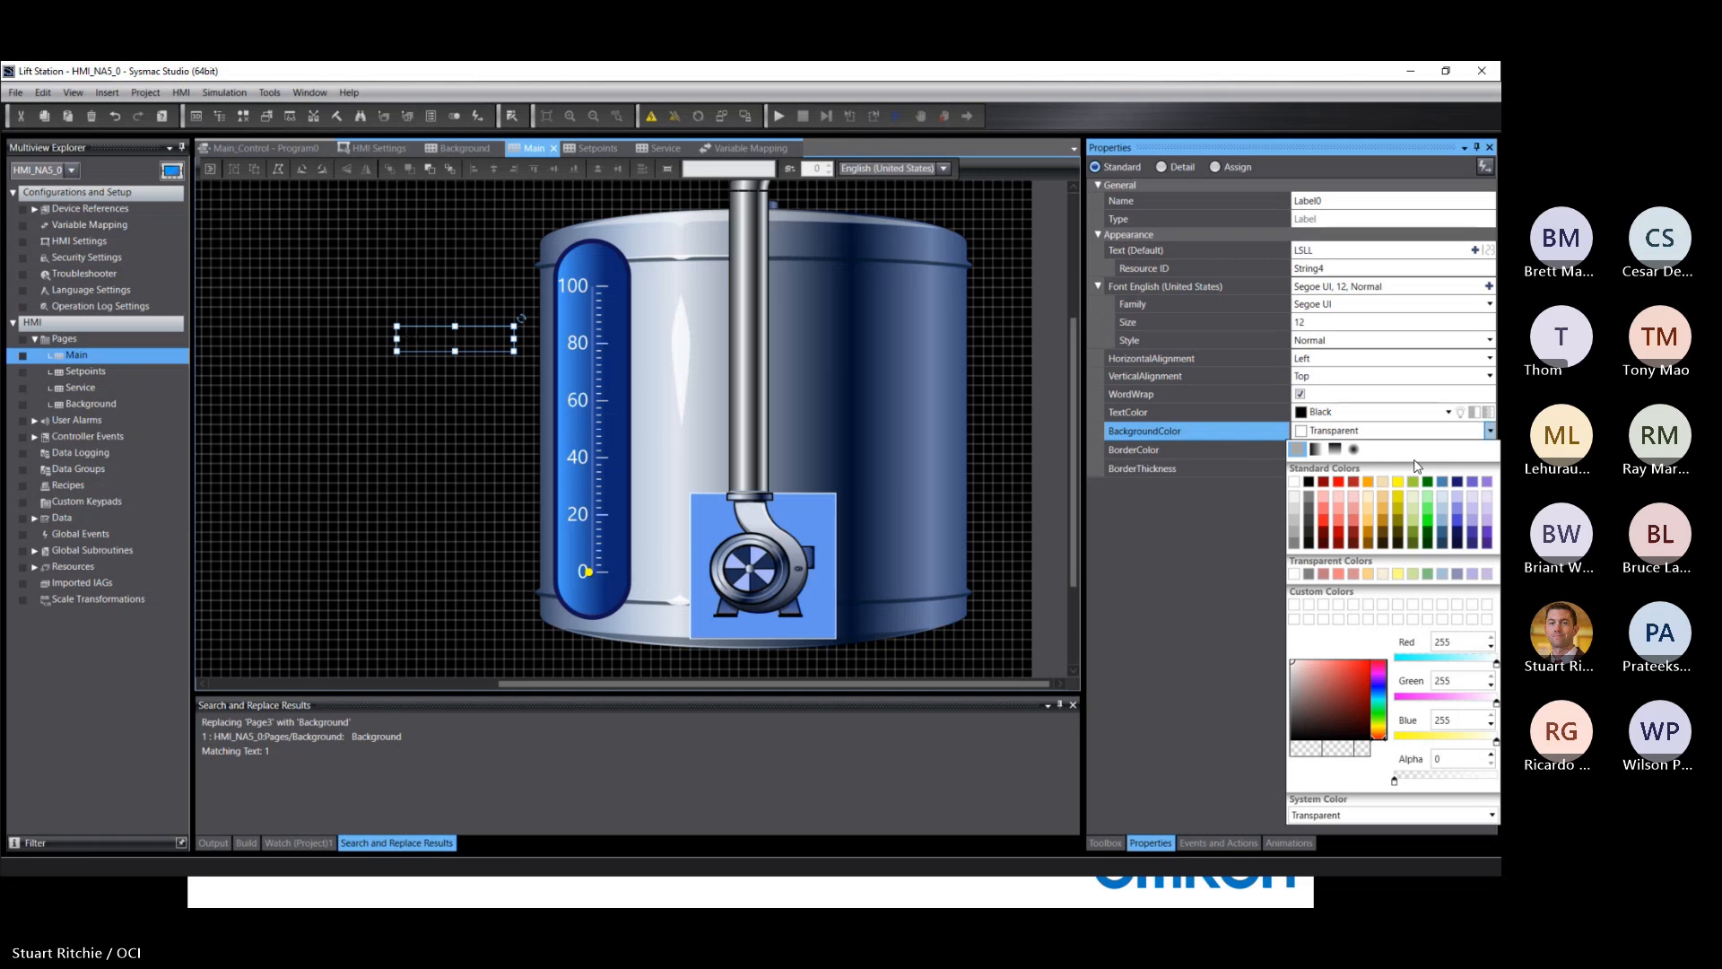
click(1339, 483)
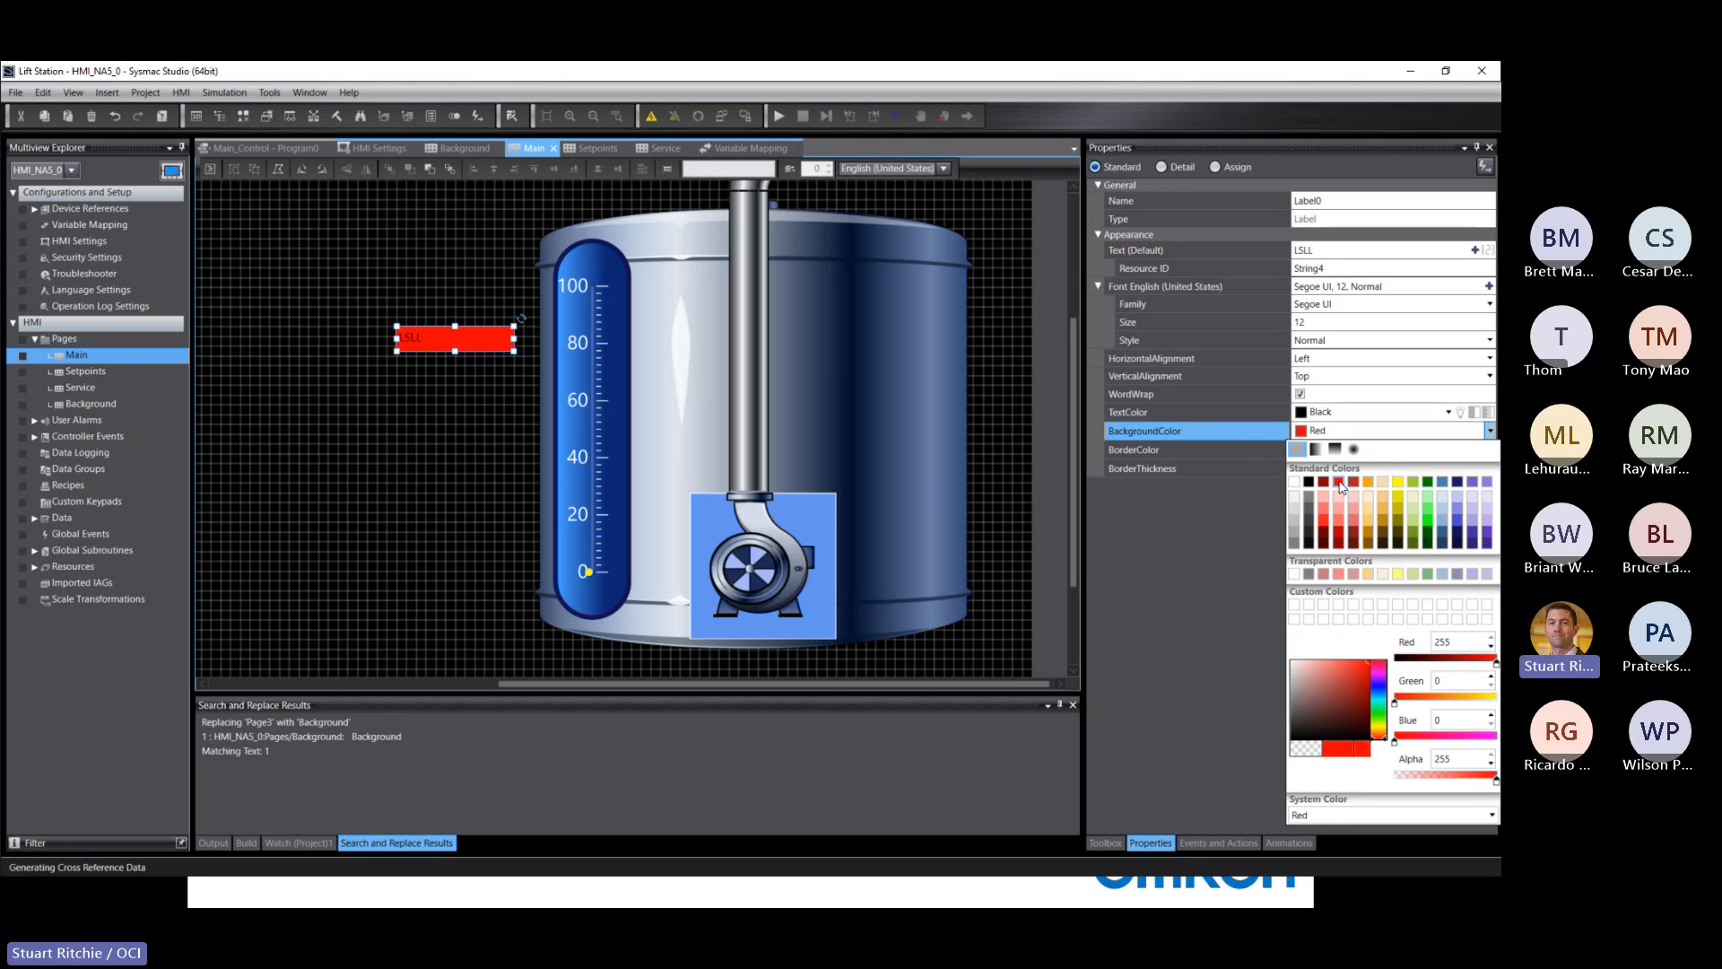
click(1196, 503)
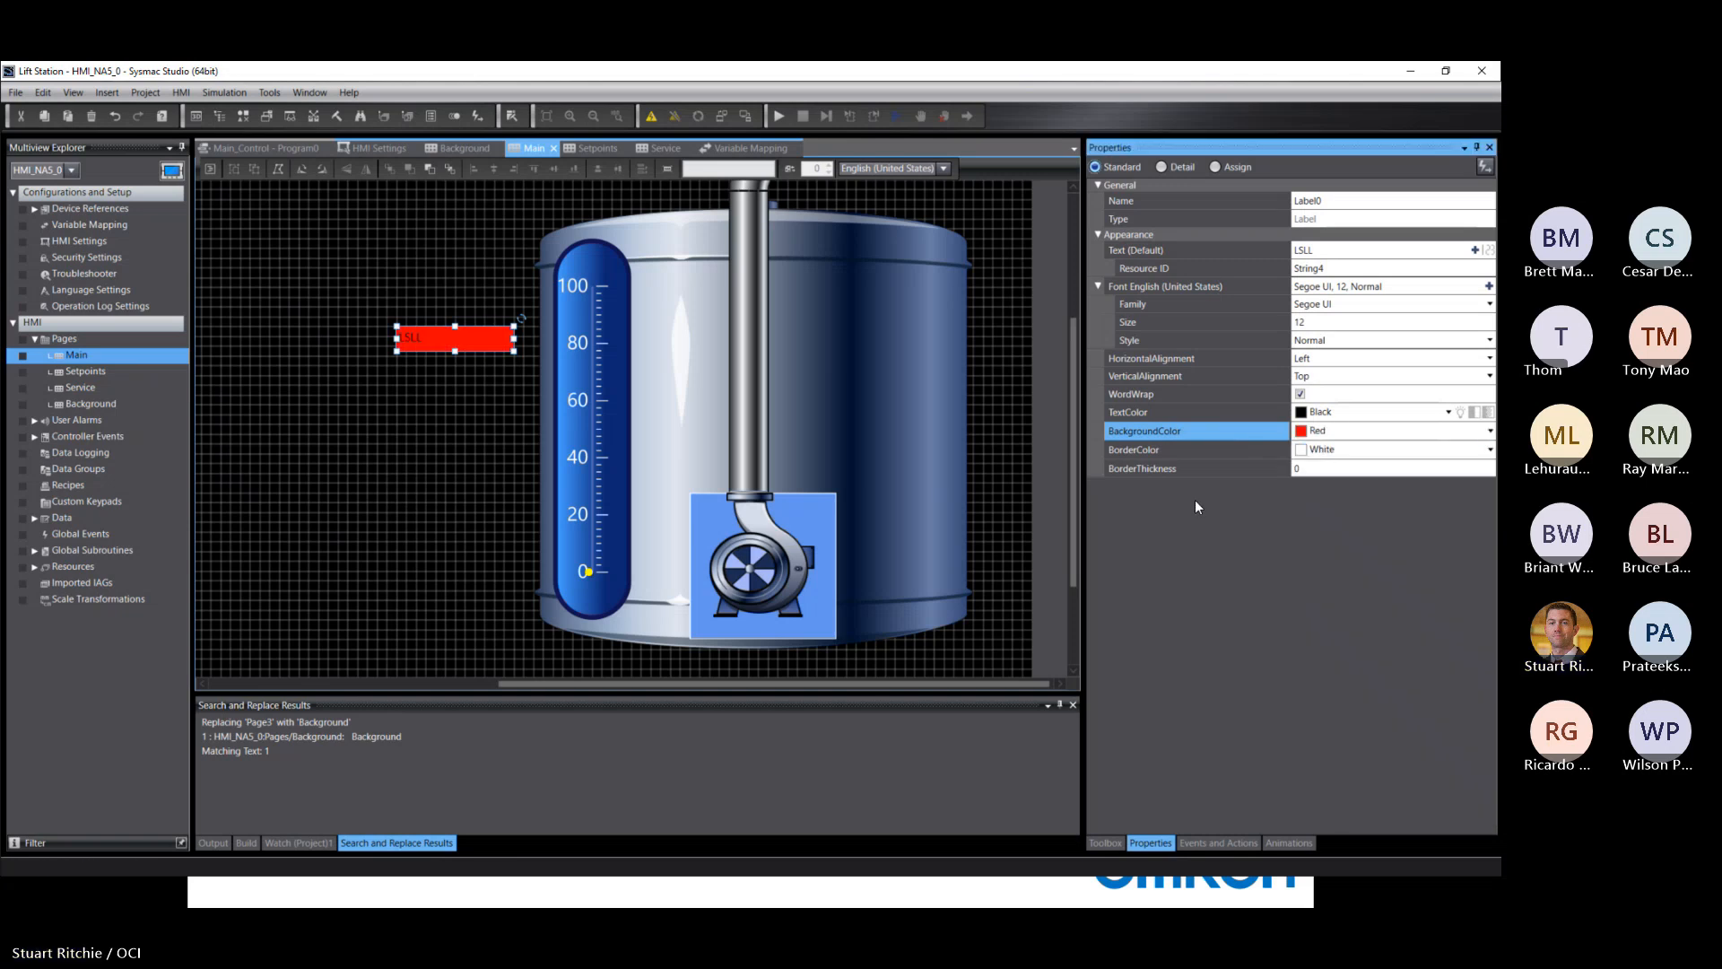
Step: Format the LSLL label's text as size 16, Bold and horizontally centered, and narrow the label to fit the text
click(1310, 322)
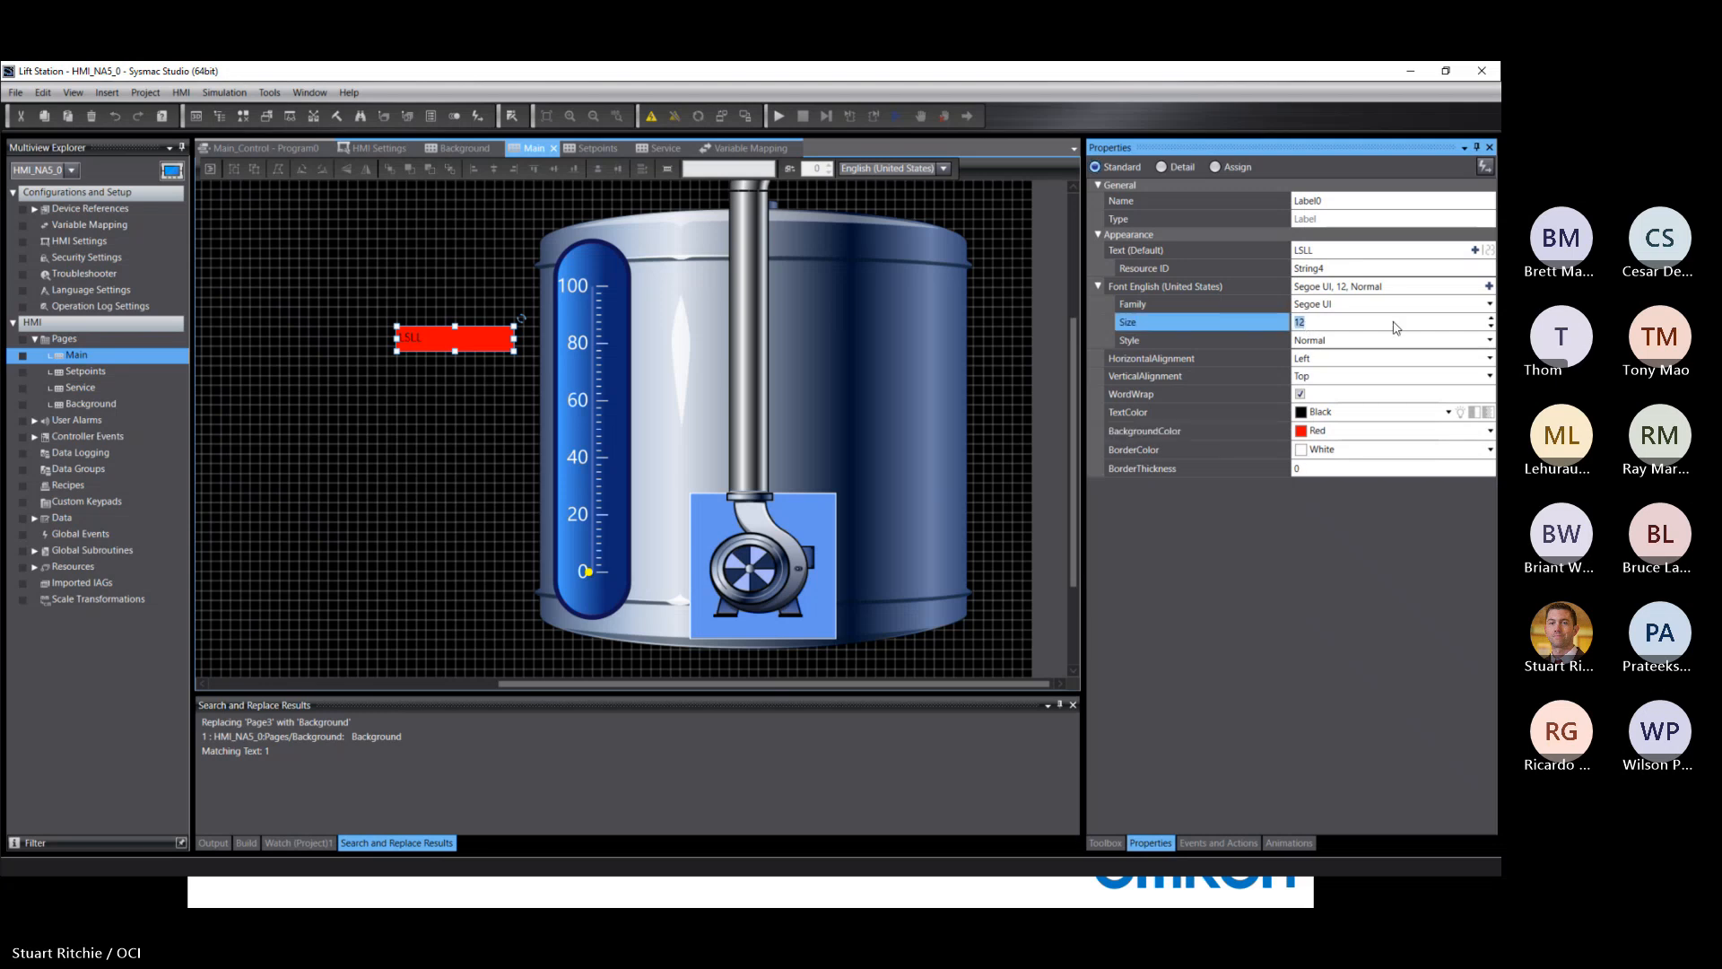
click(1490, 318)
click(1490, 318)
click(1491, 318)
click(1490, 318)
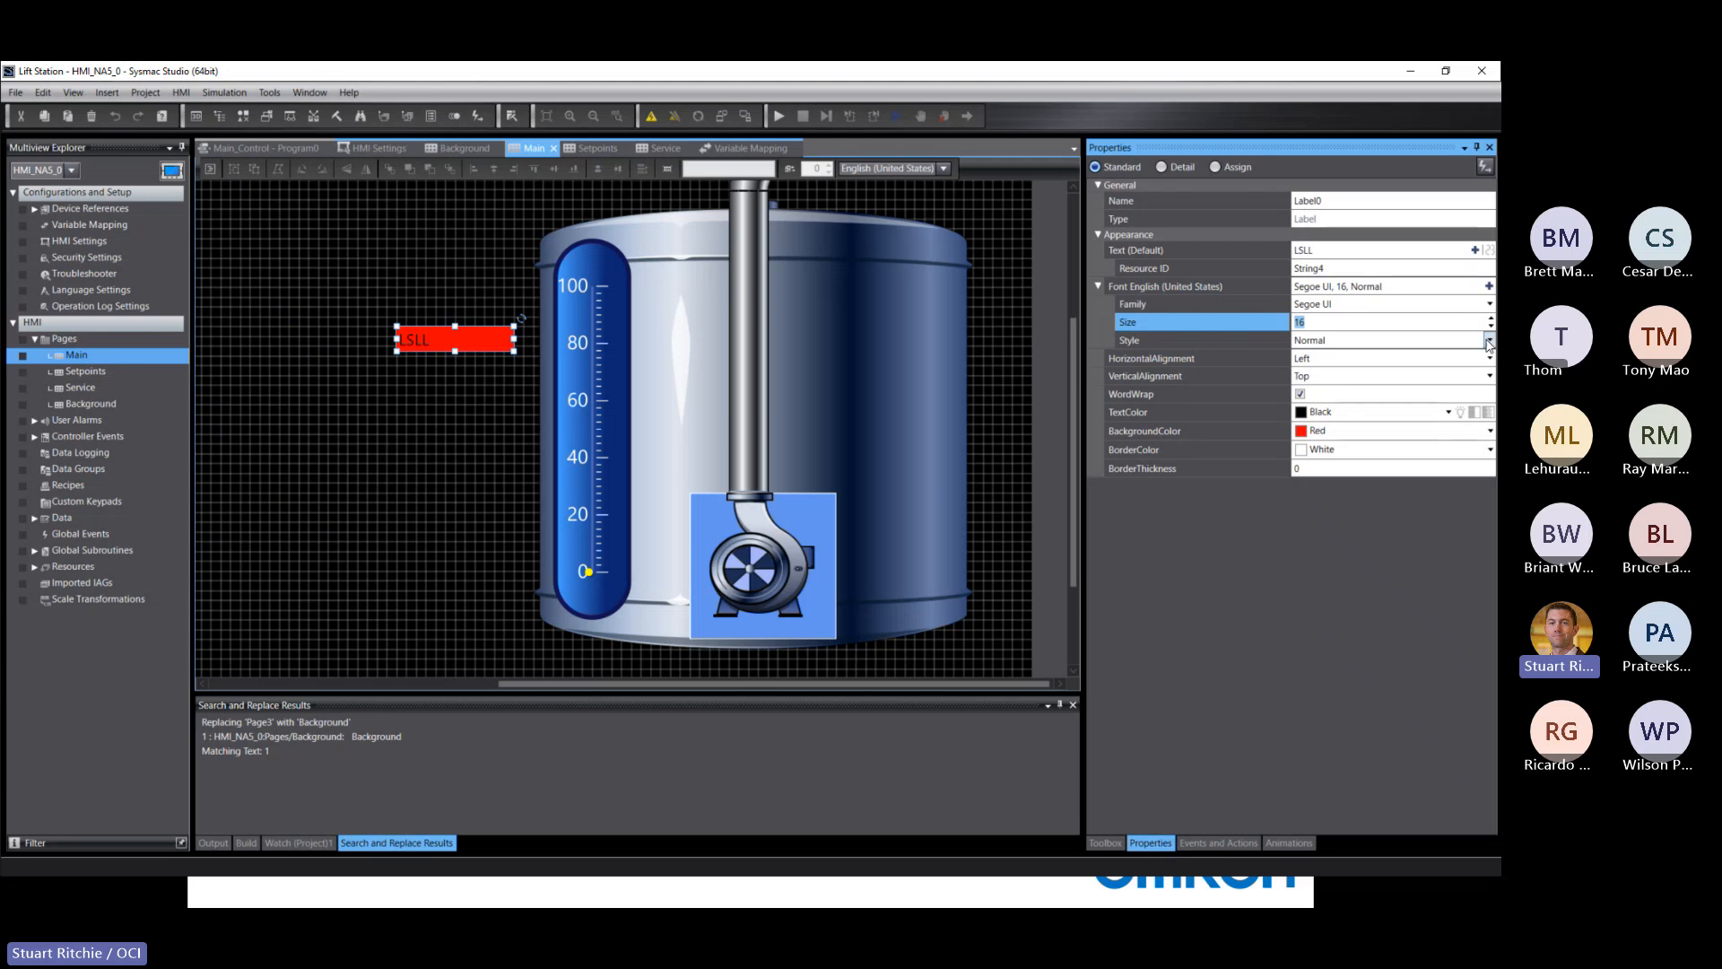
click(1489, 340)
click(1305, 369)
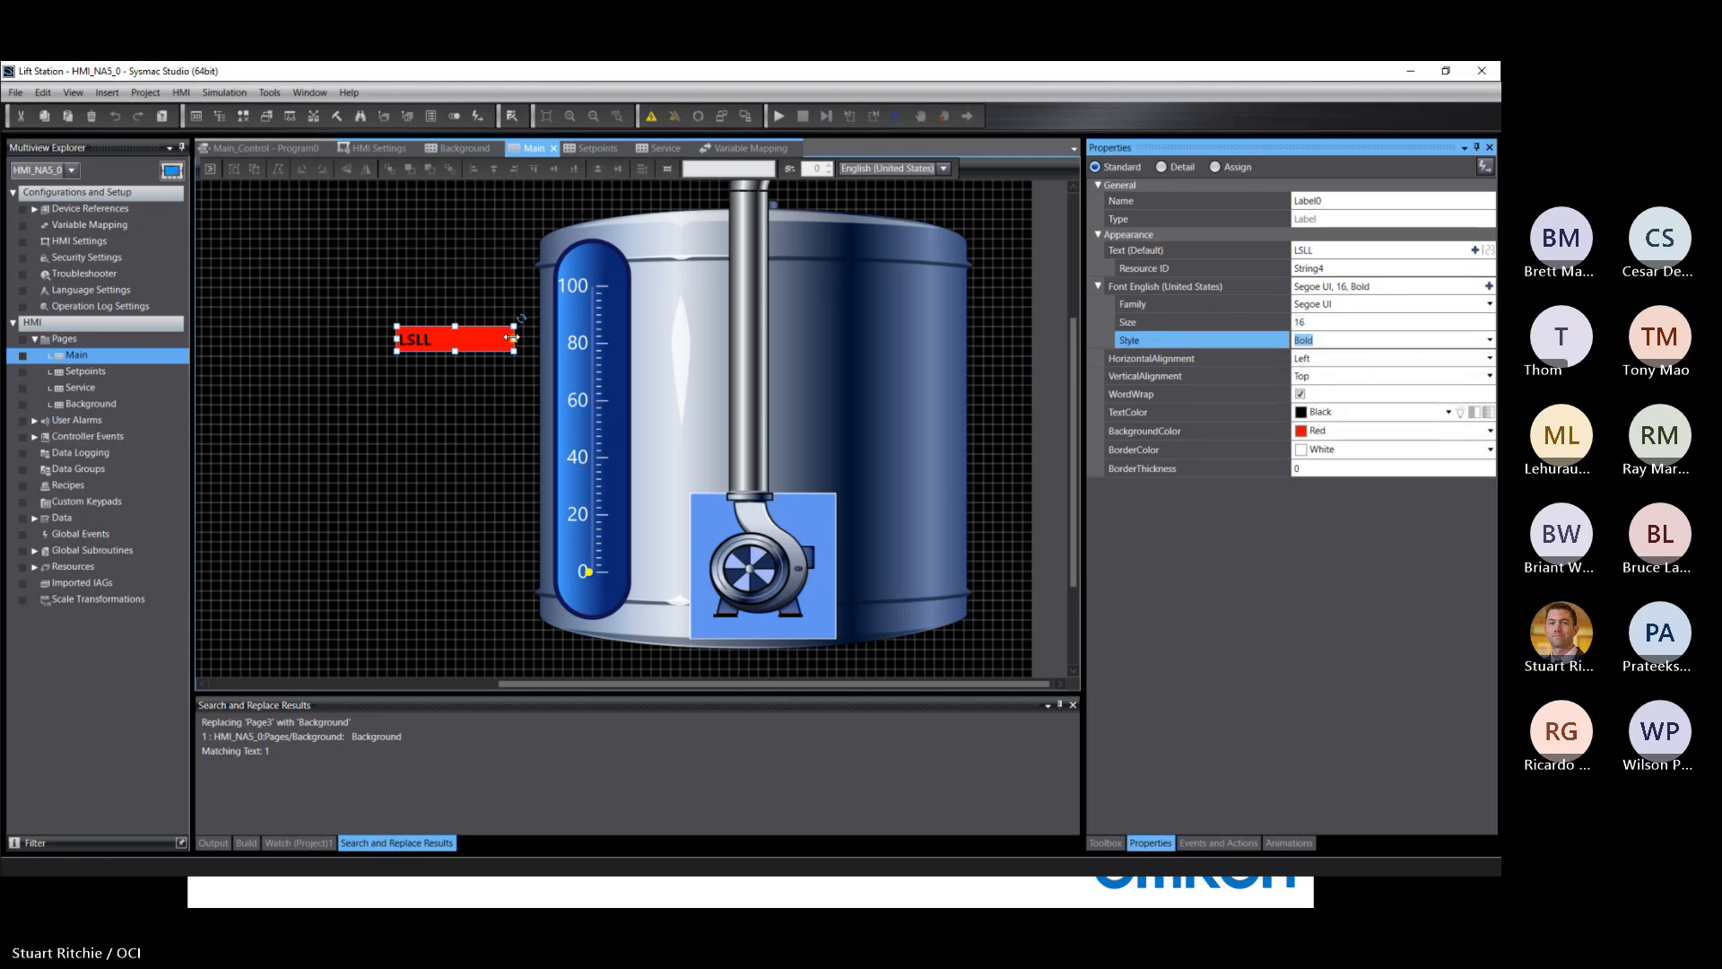
drag(514, 339, 445, 342)
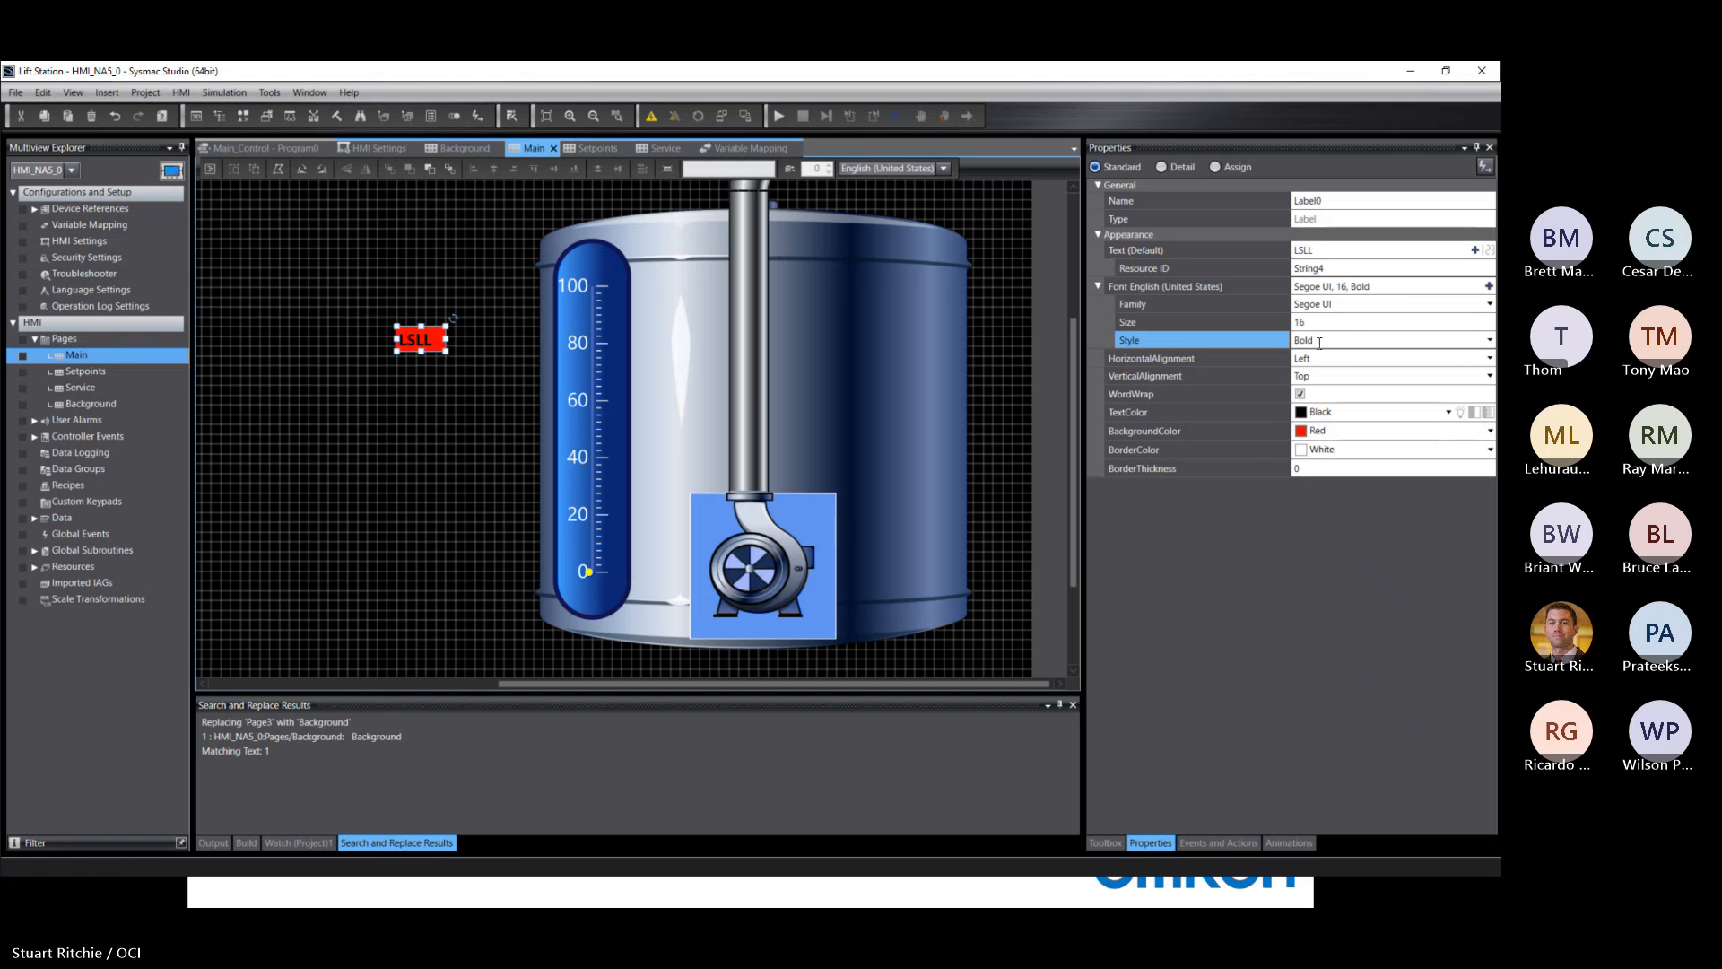
click(1487, 358)
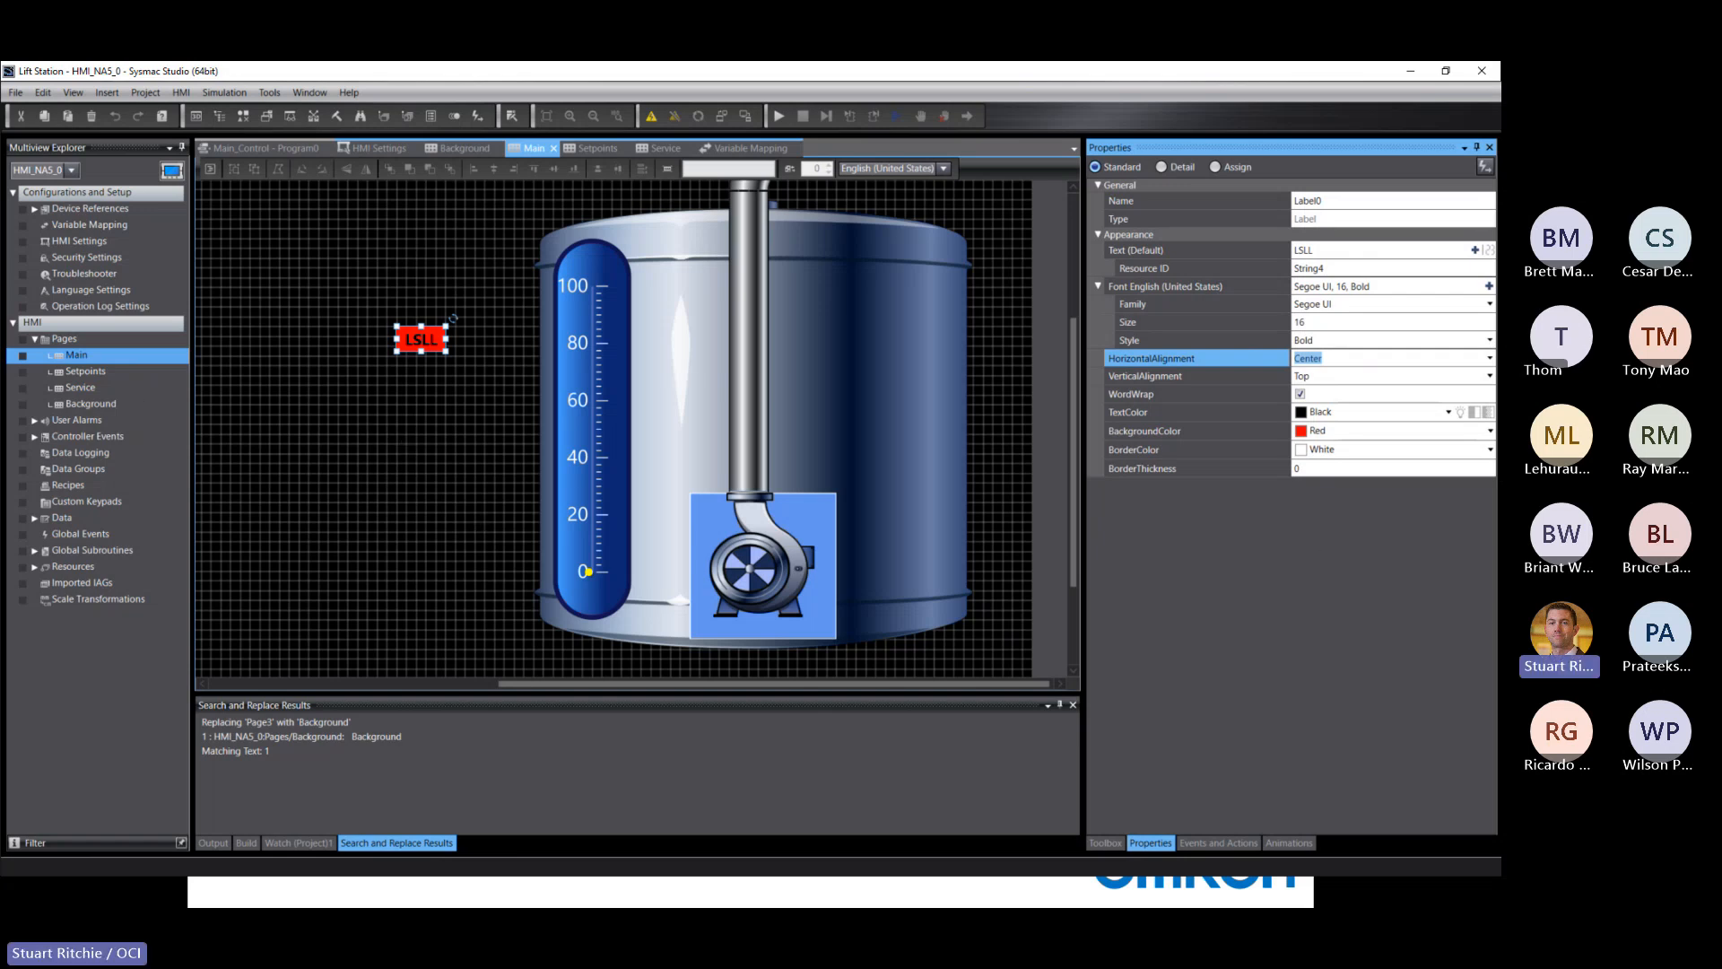
Step: Add a Visibility animation to the LSLL label with the variable LSLL_Alarm as its expression
click(1288, 841)
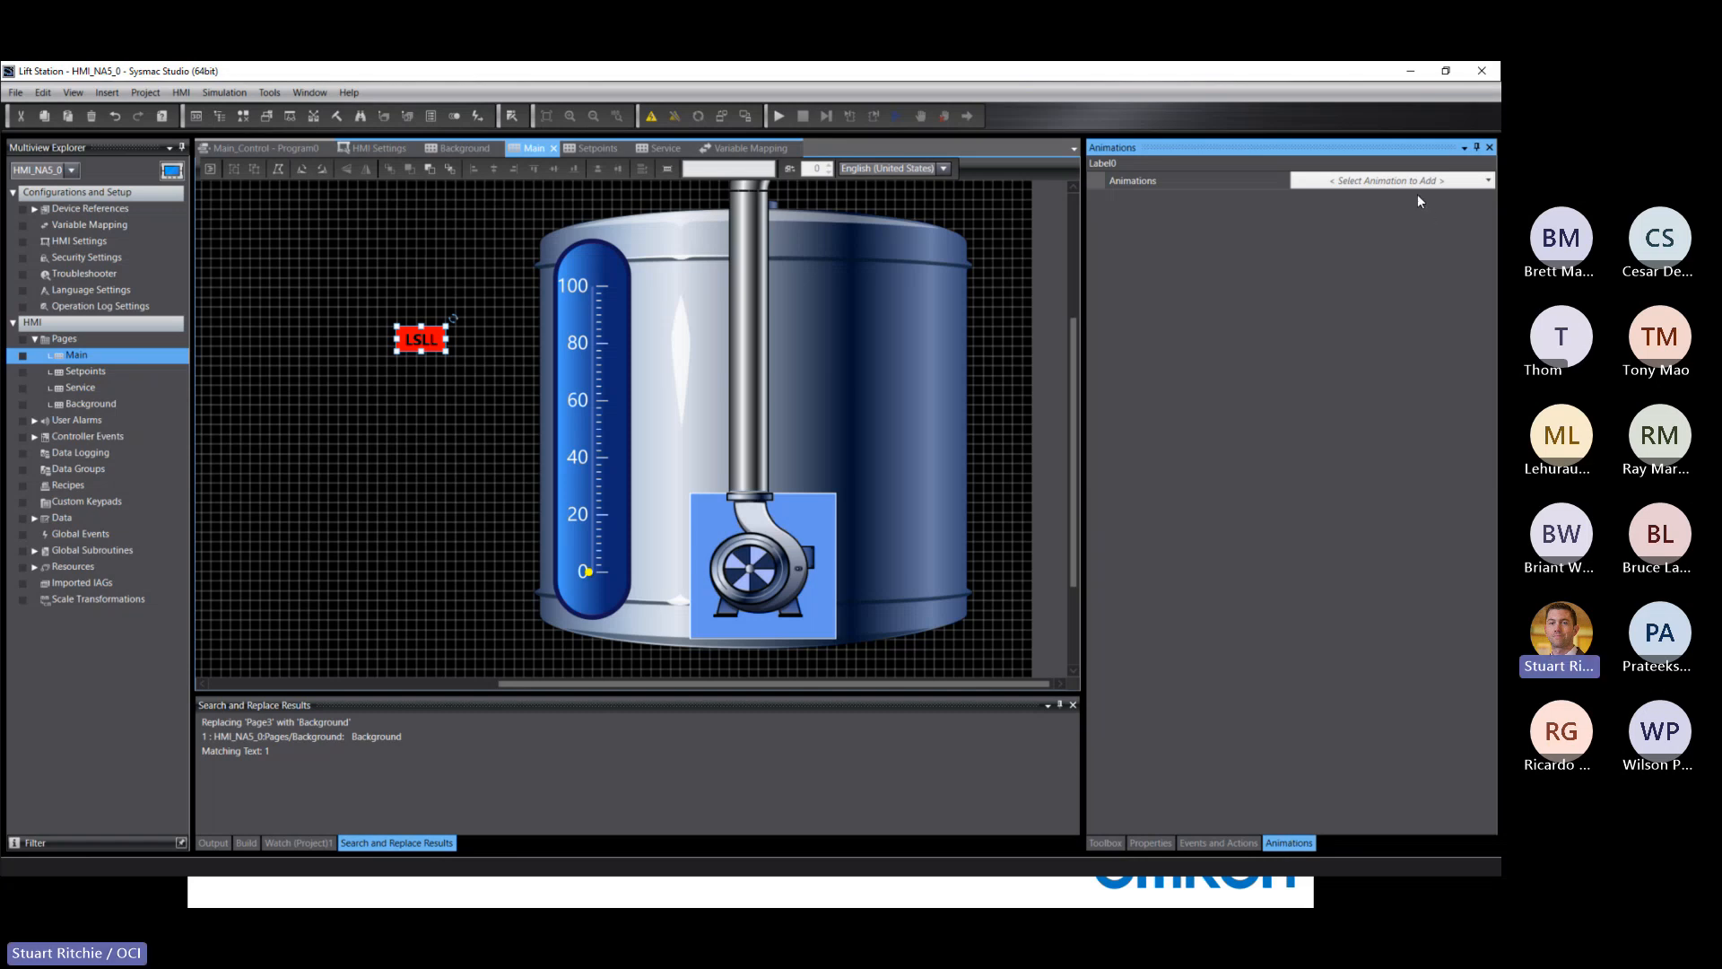
click(1489, 182)
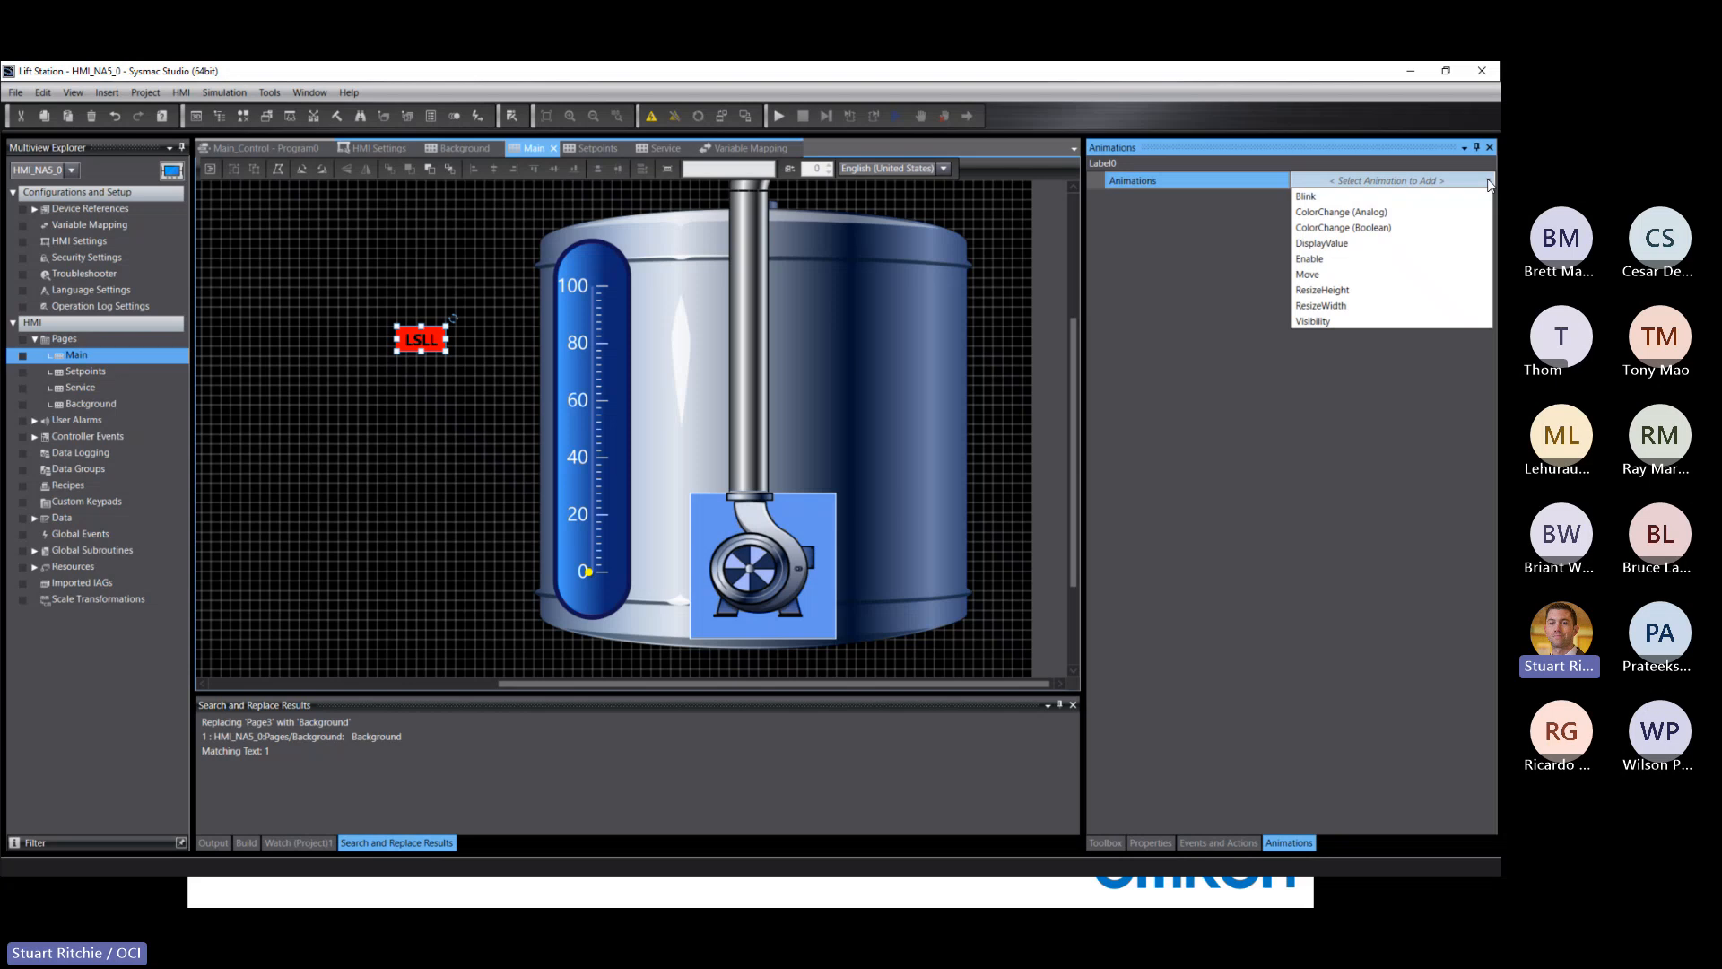
click(1304, 321)
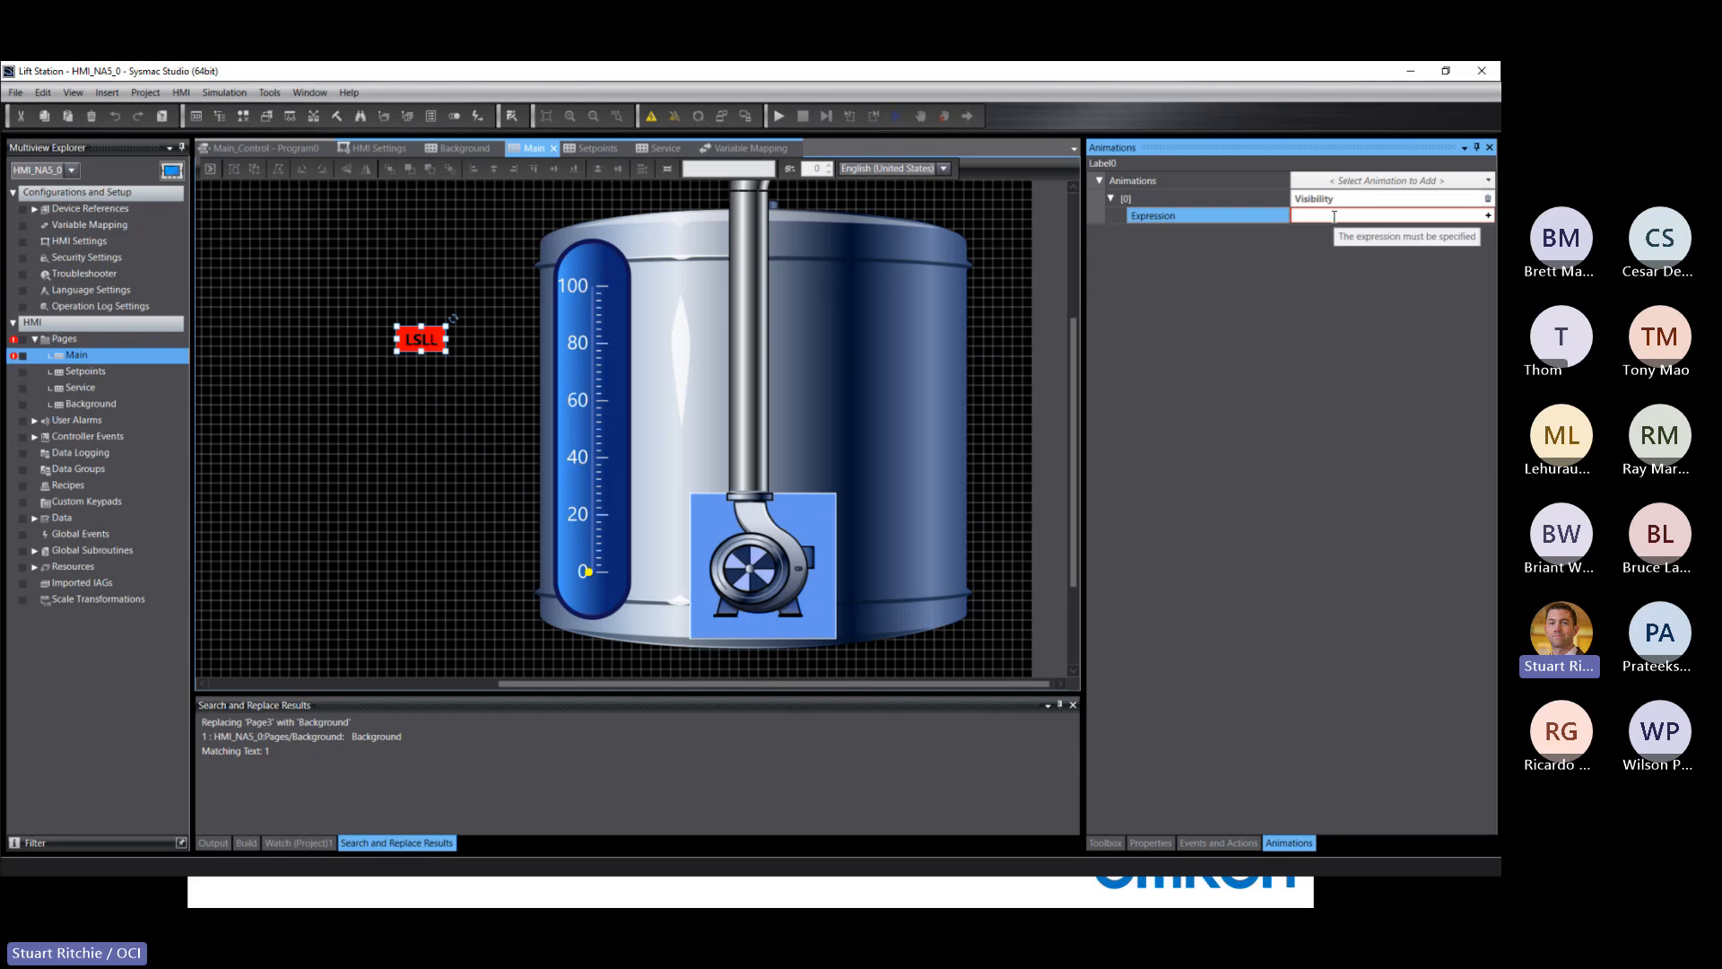
text(LSL)
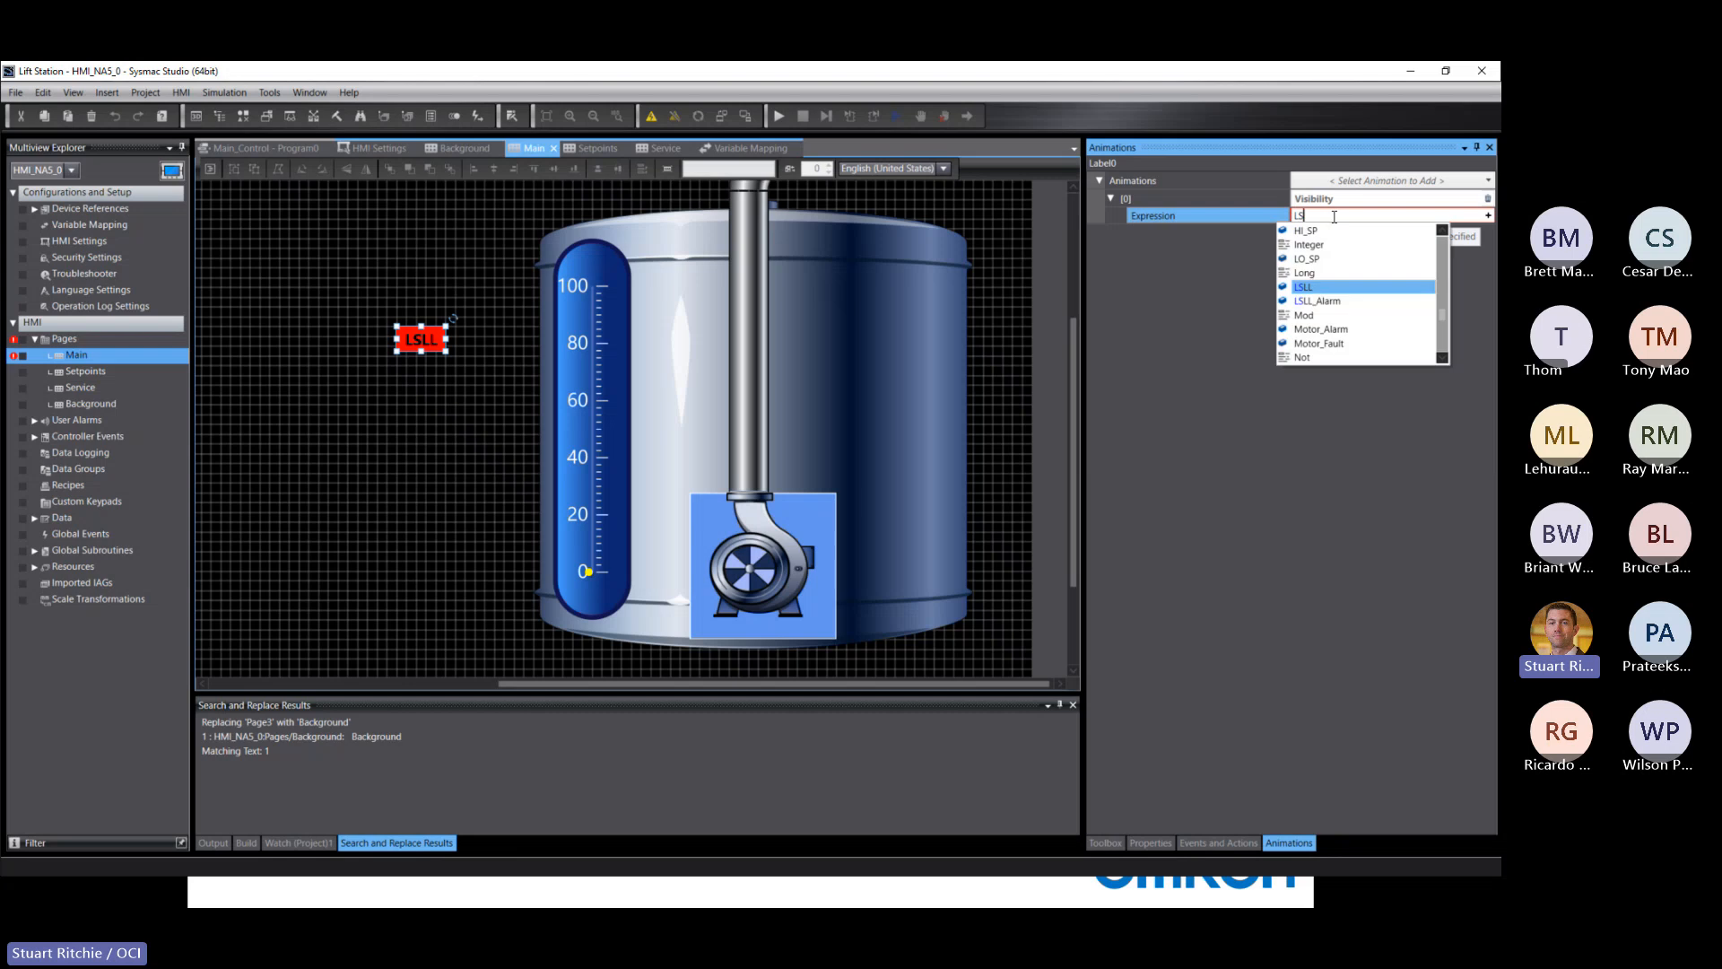
click(1311, 303)
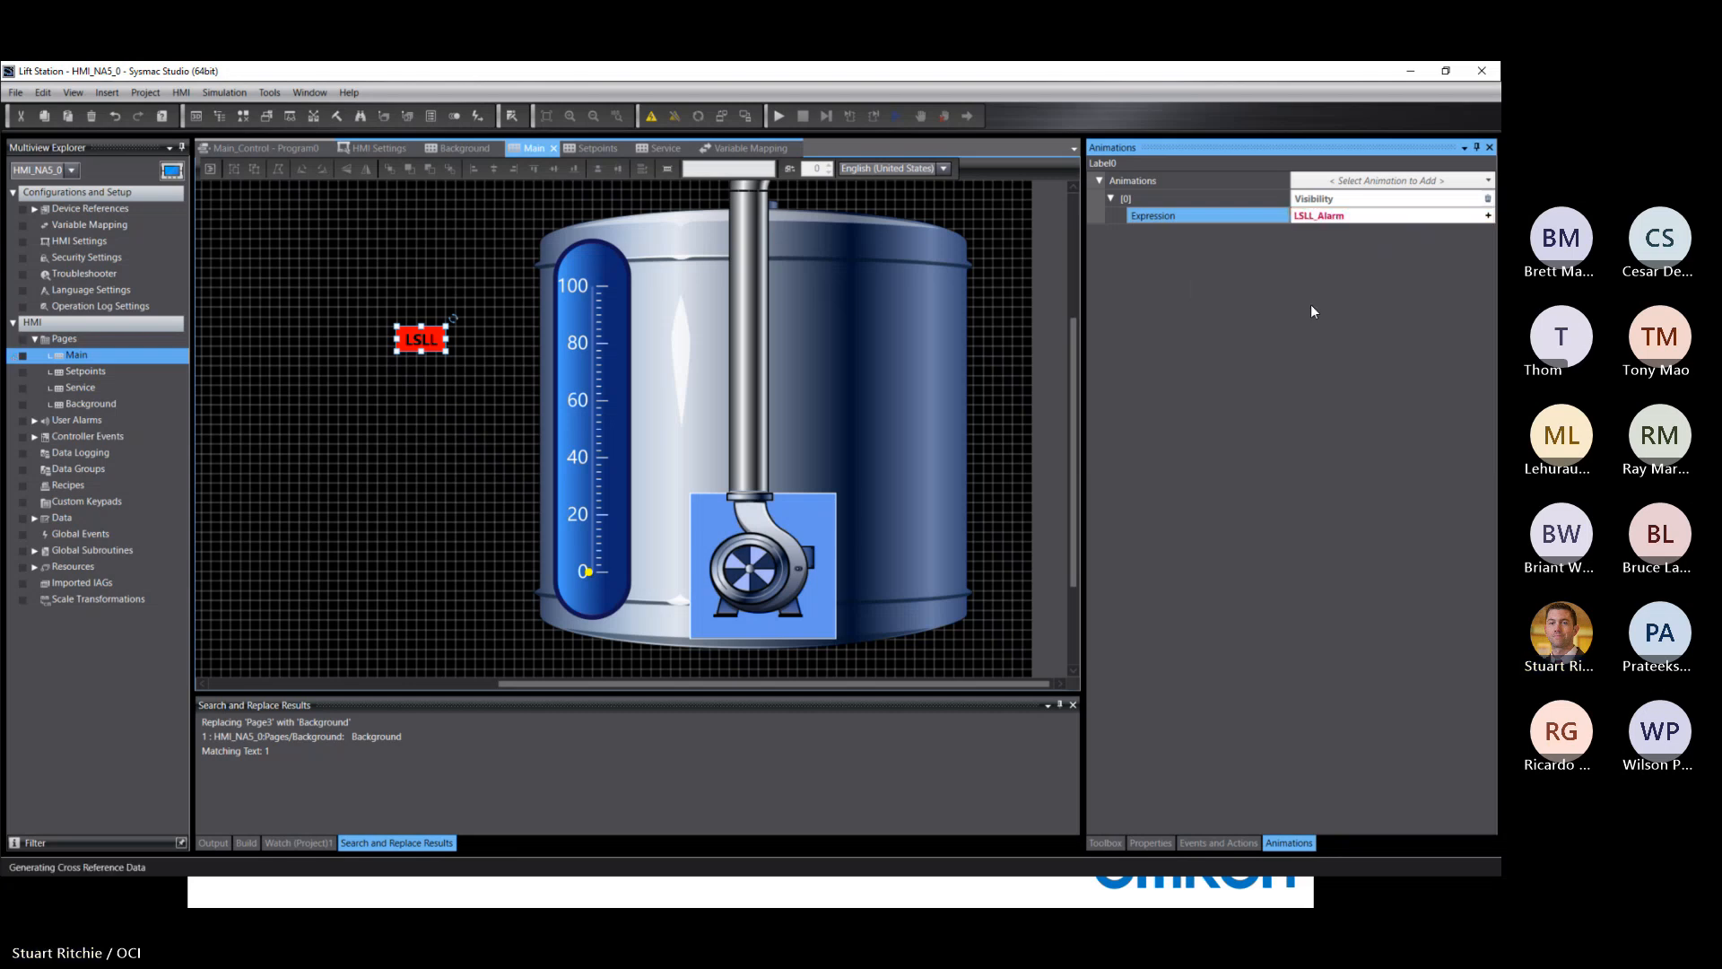
Step: Move the LSLL label to the tank's lower-right area and place a copy of it over the pump's left edge
click(430, 340)
drag(430, 340, 924, 584)
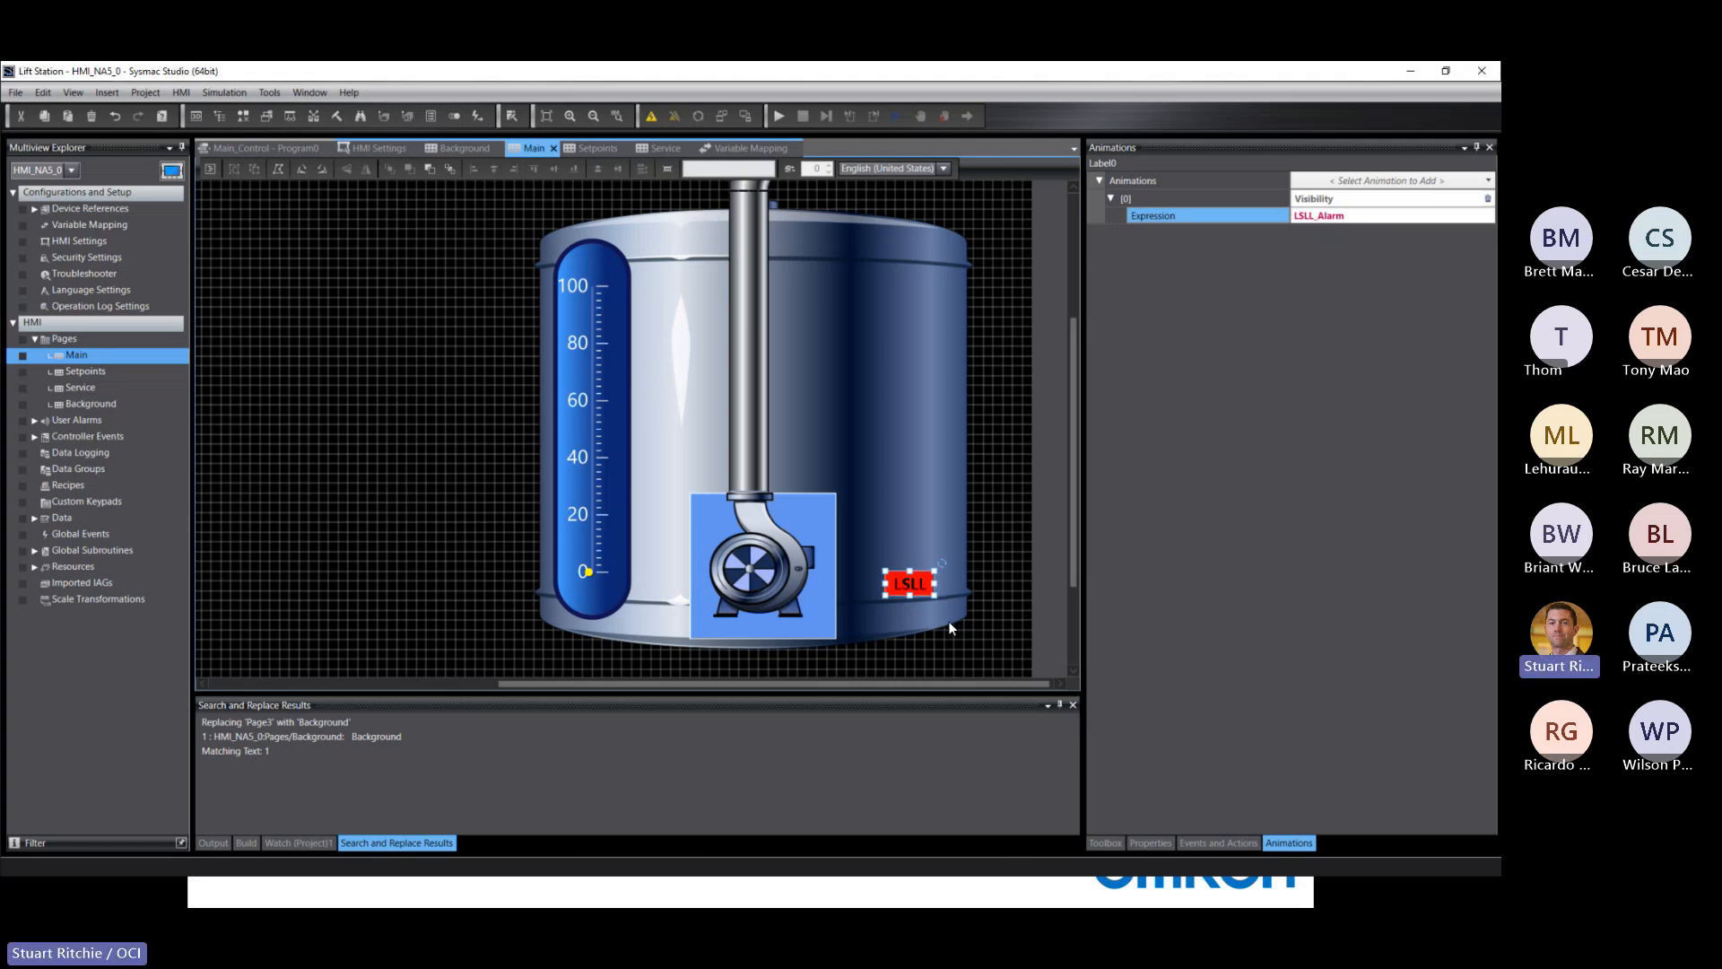
key(ctrl+v)
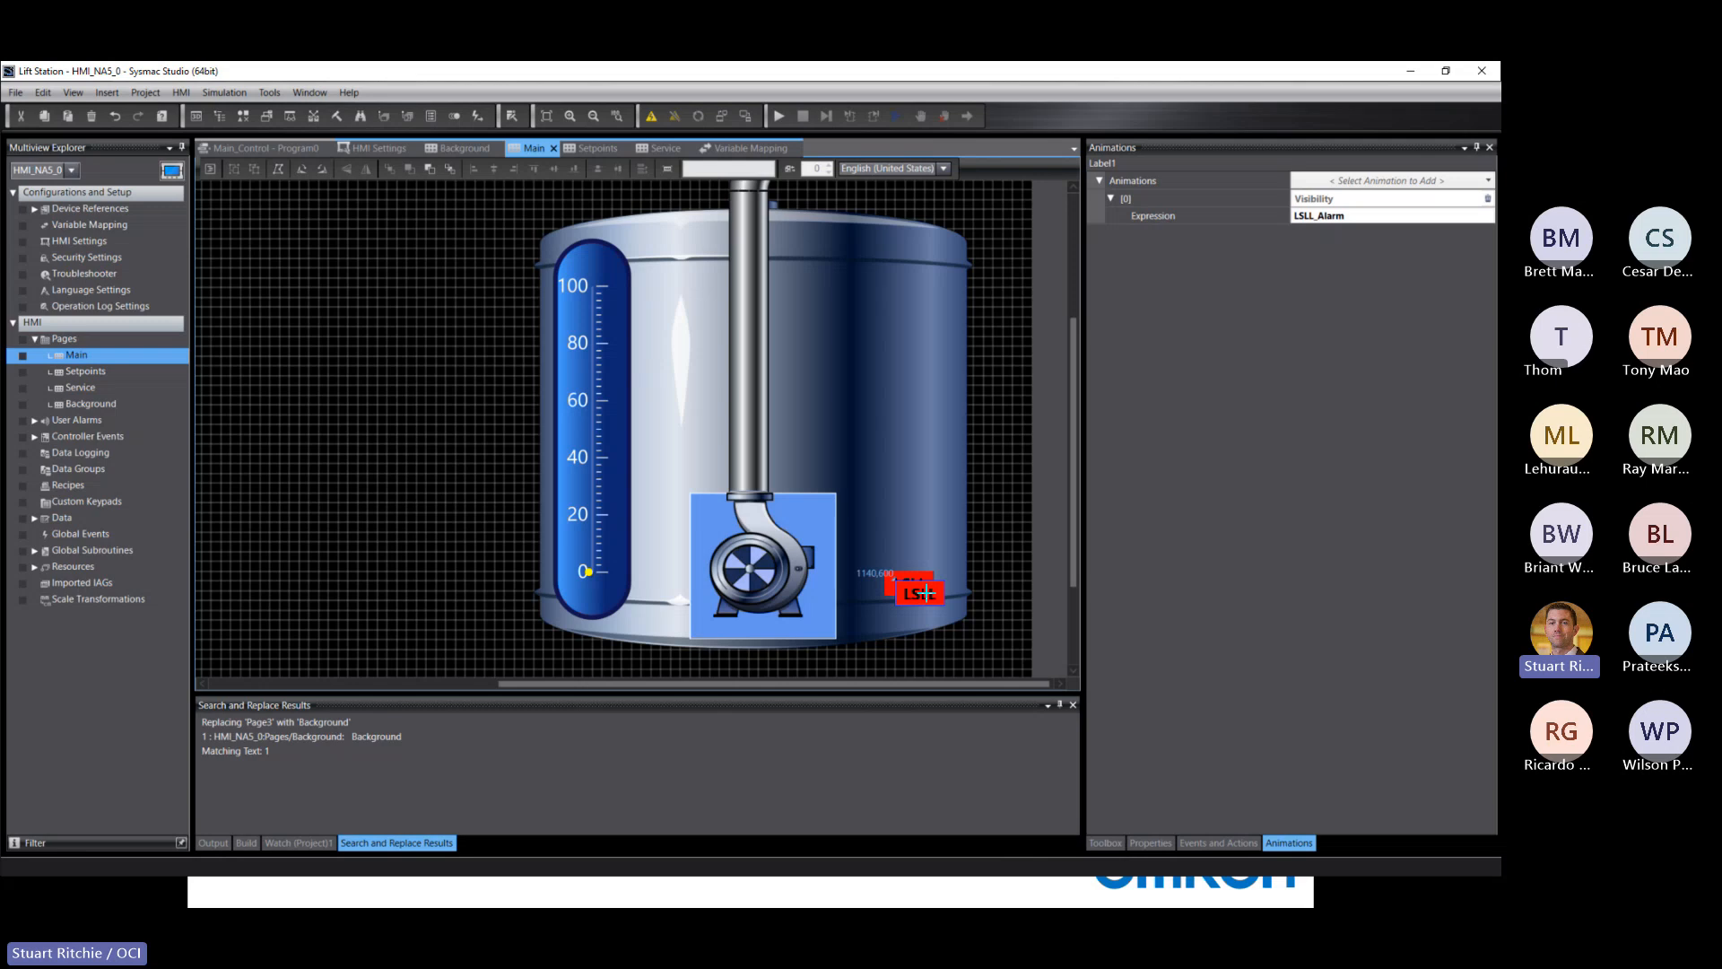
drag(924, 594, 708, 575)
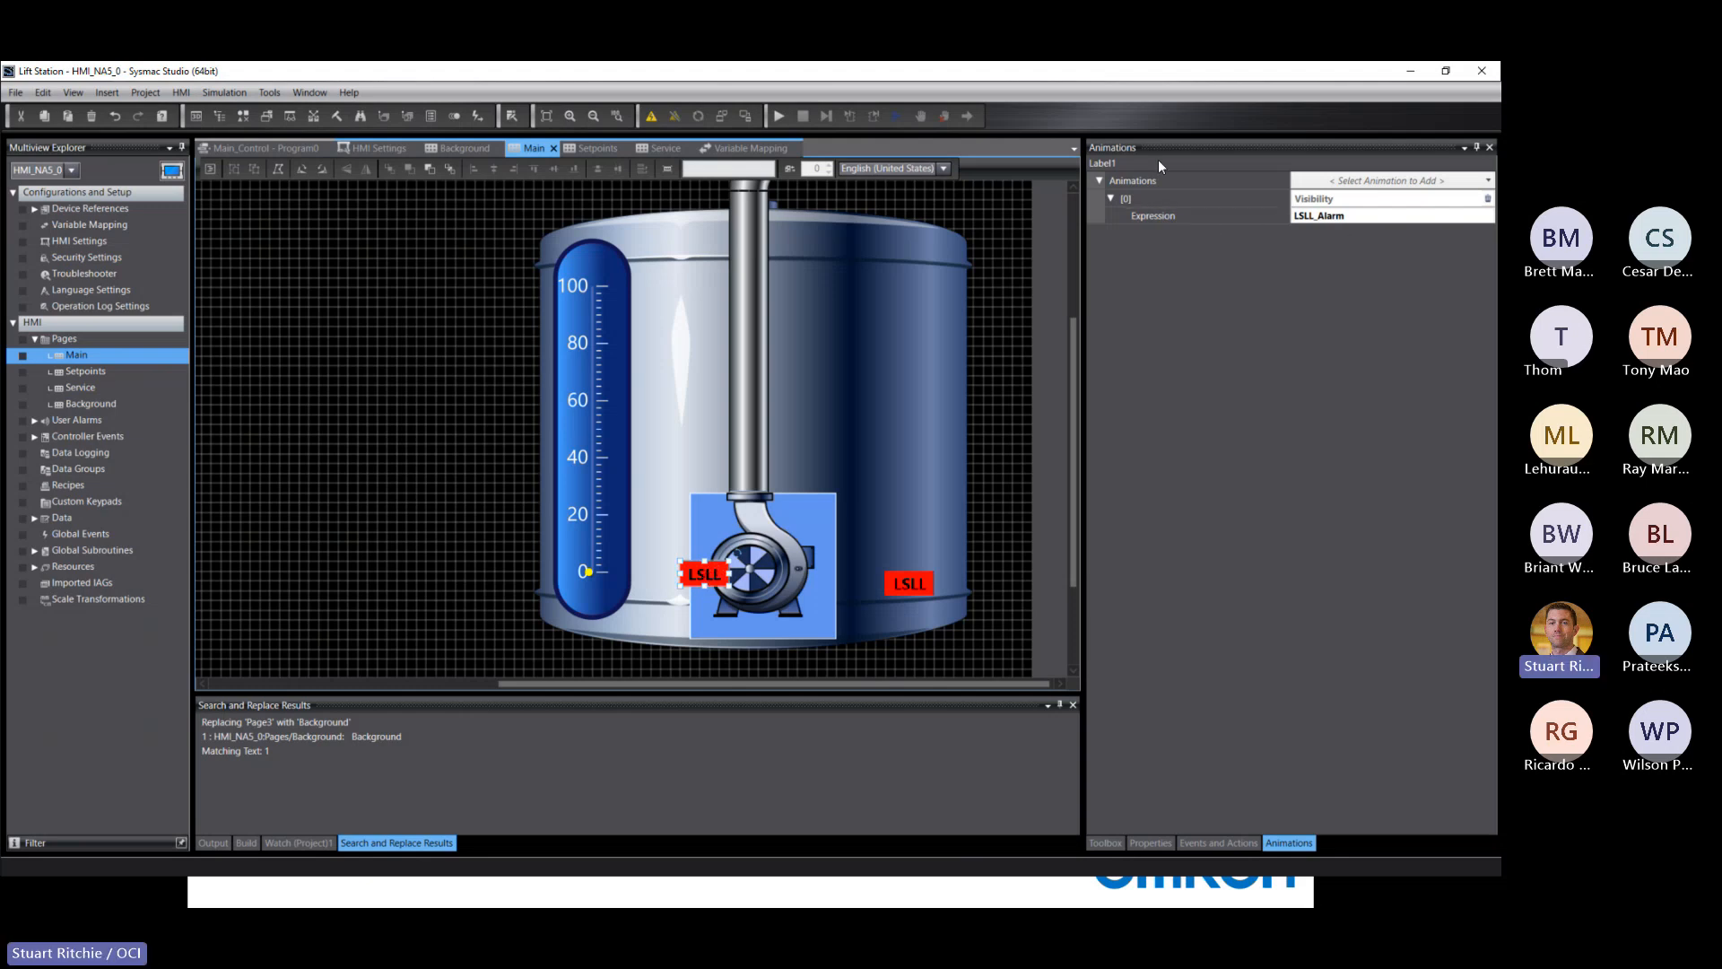
Step: Change the text of the copied label on the pump to FAULT
click(1150, 843)
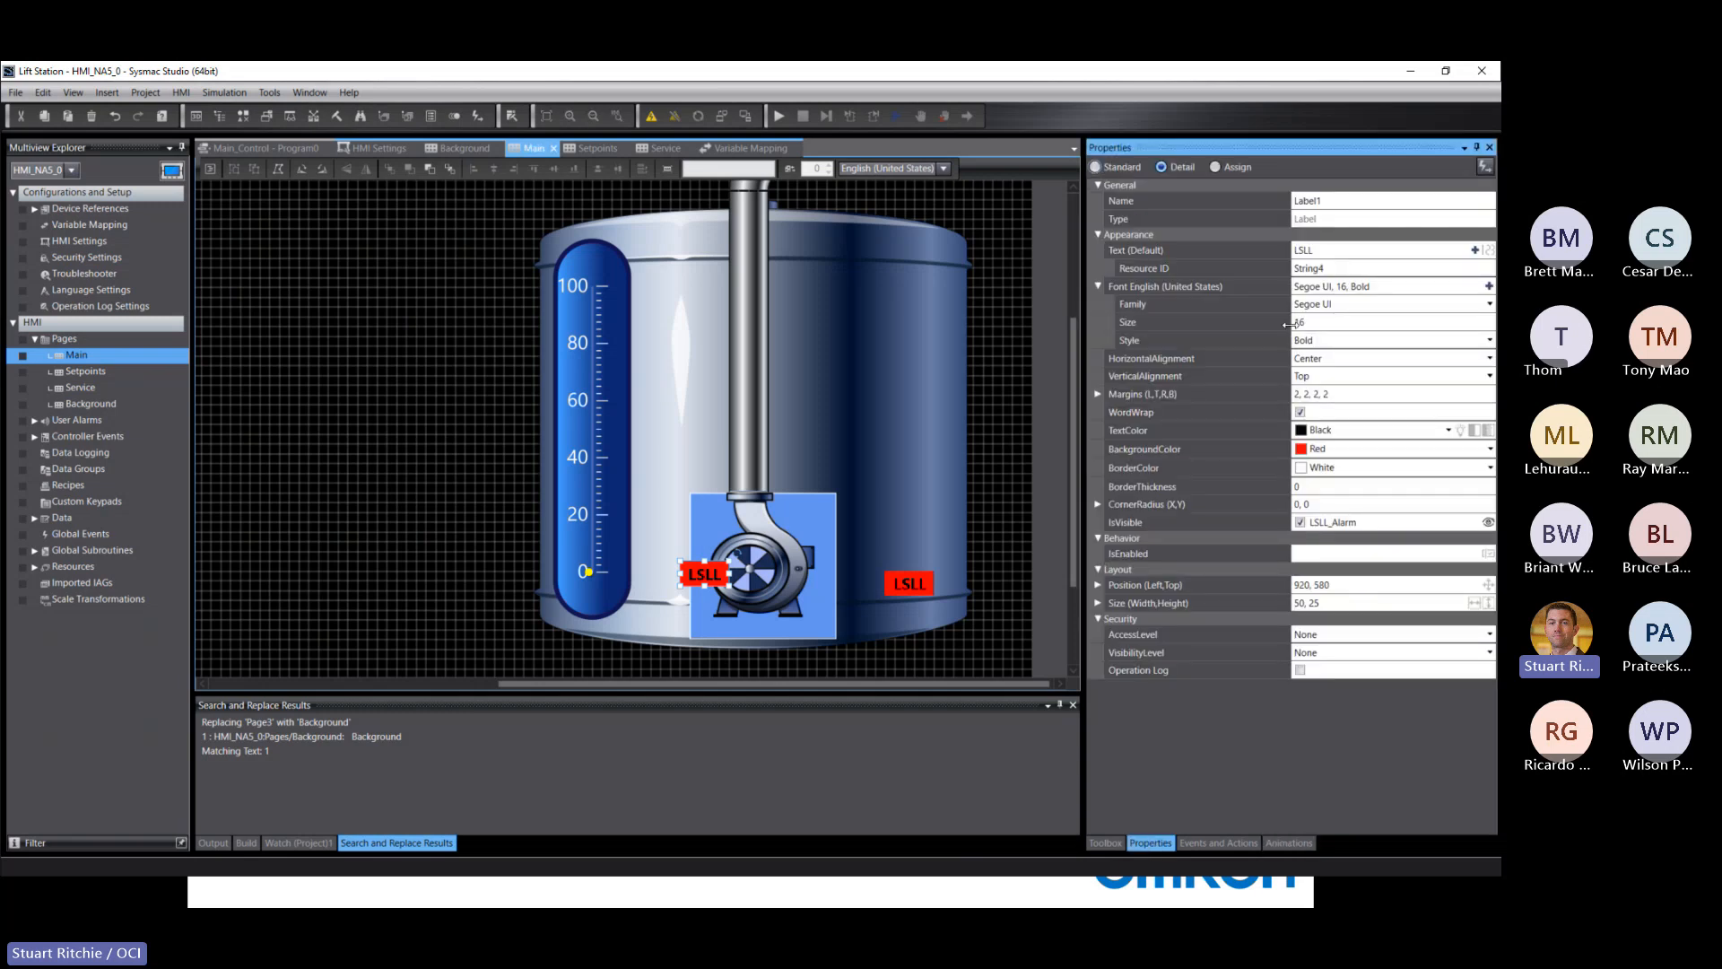
click(1324, 252)
text(Fa)
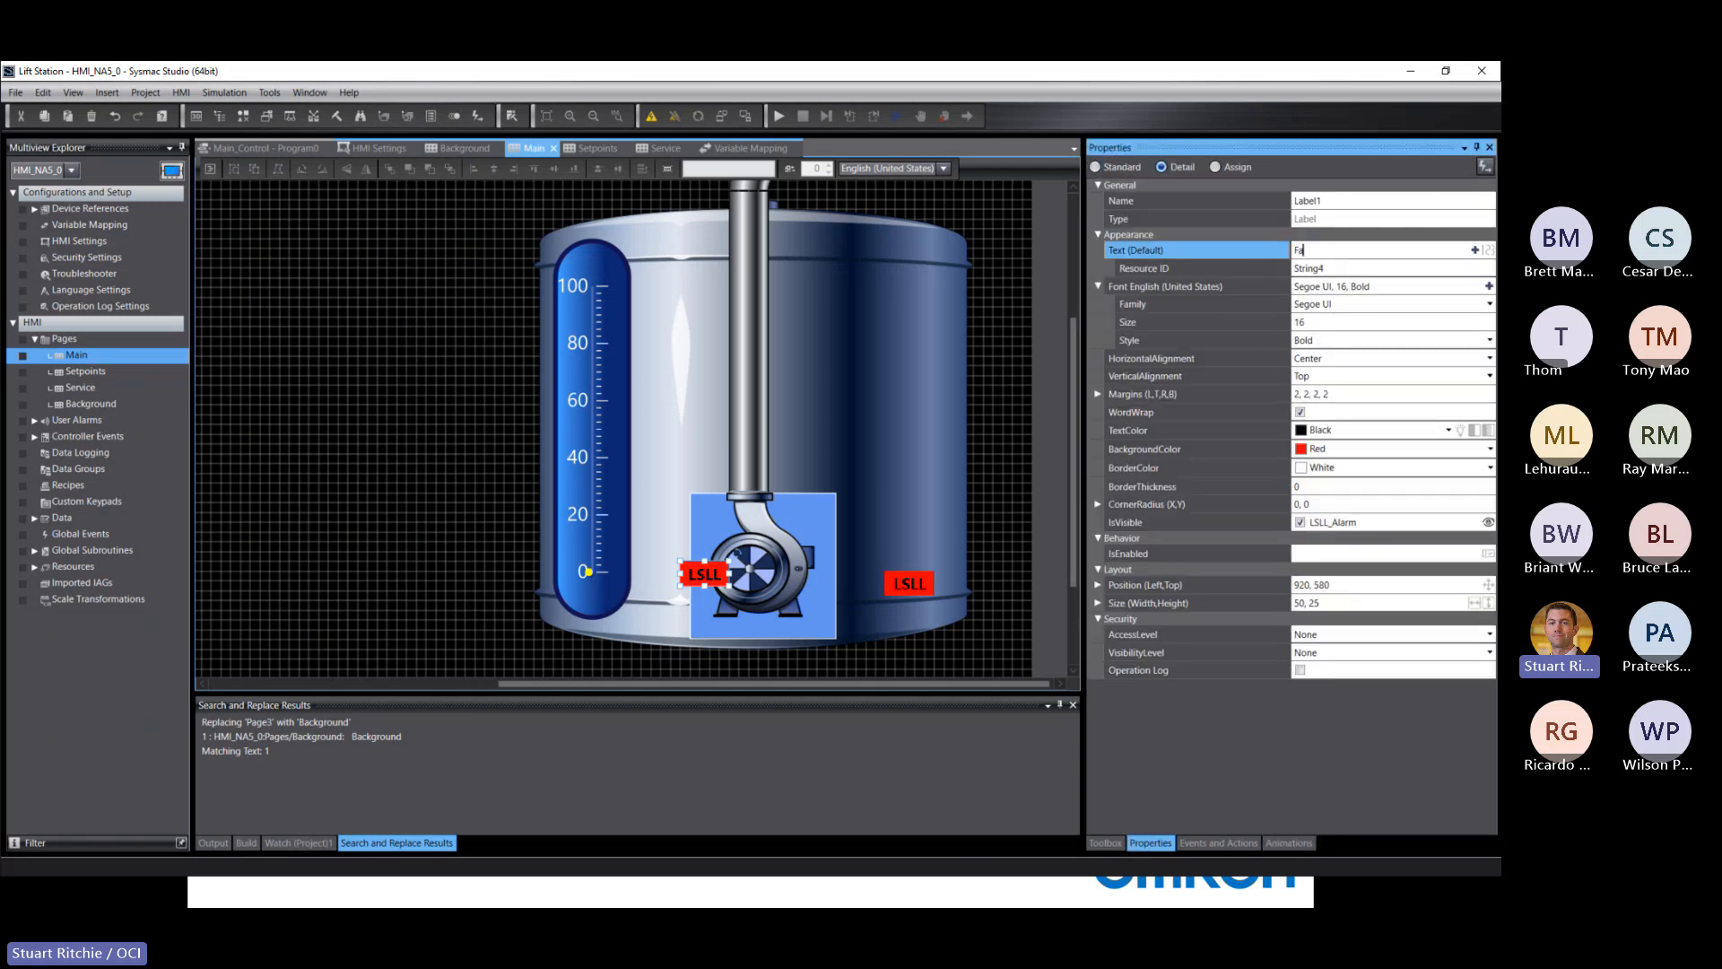
text(ult)
key(BackSpace)
key(BackSpace)
key(BackSpace)
key(BackSpace)
key(BackSpace)
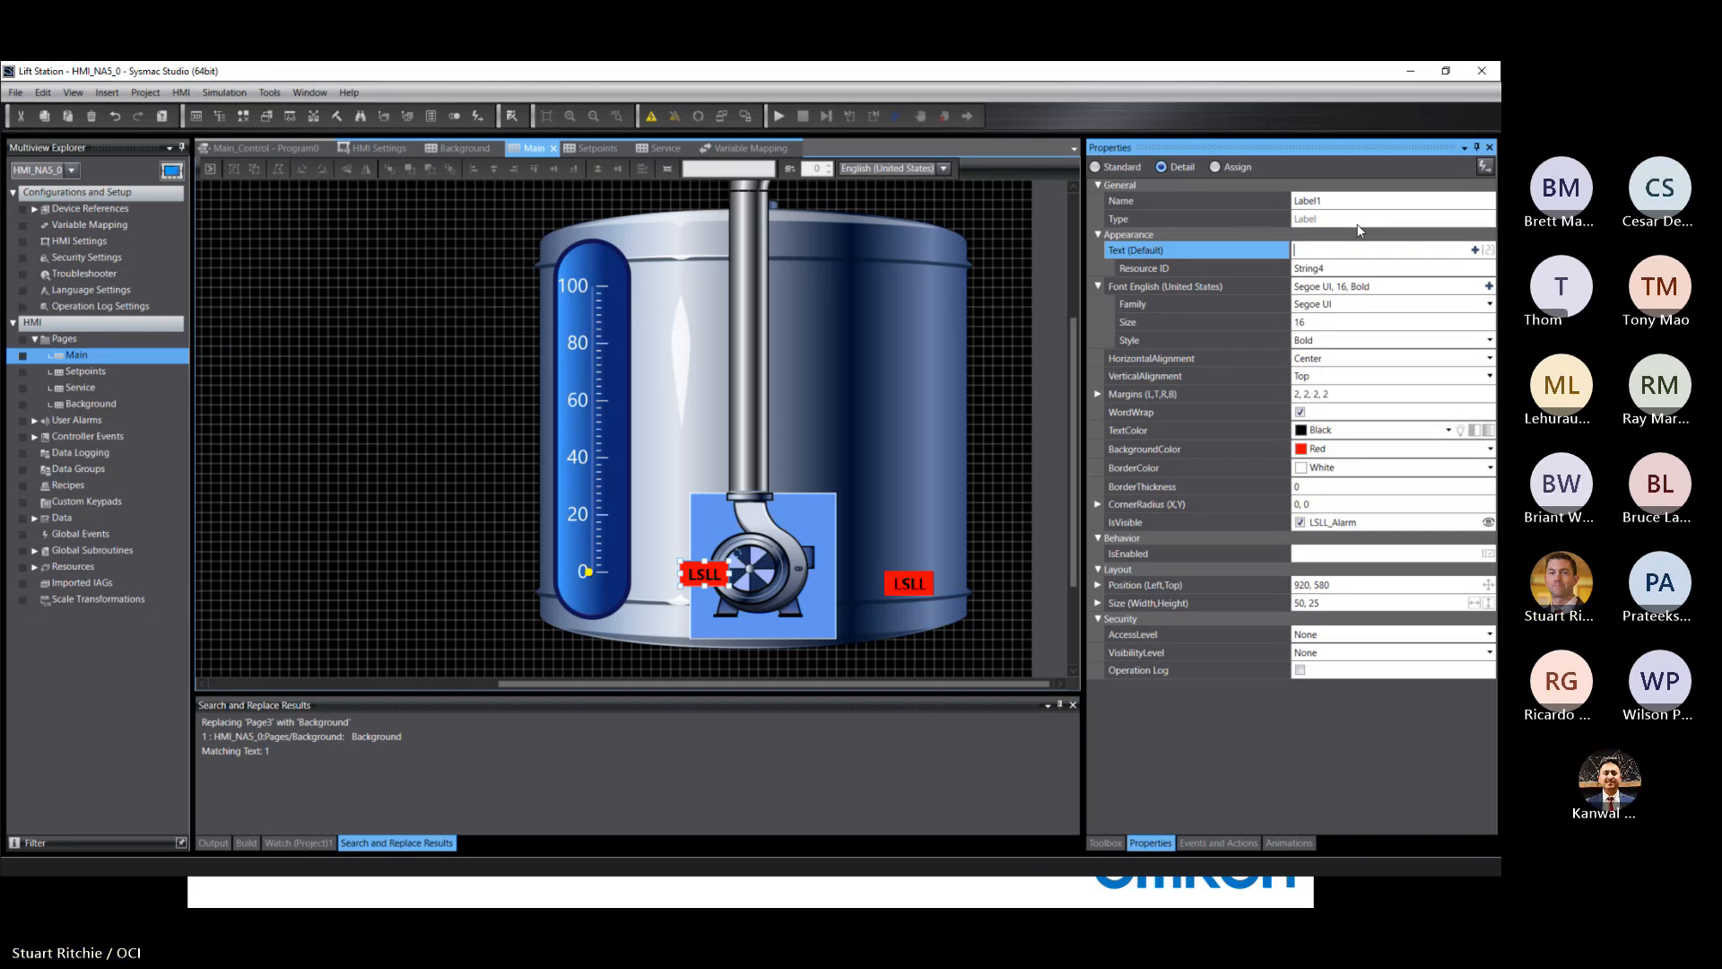
text(FAUT)
text(T)
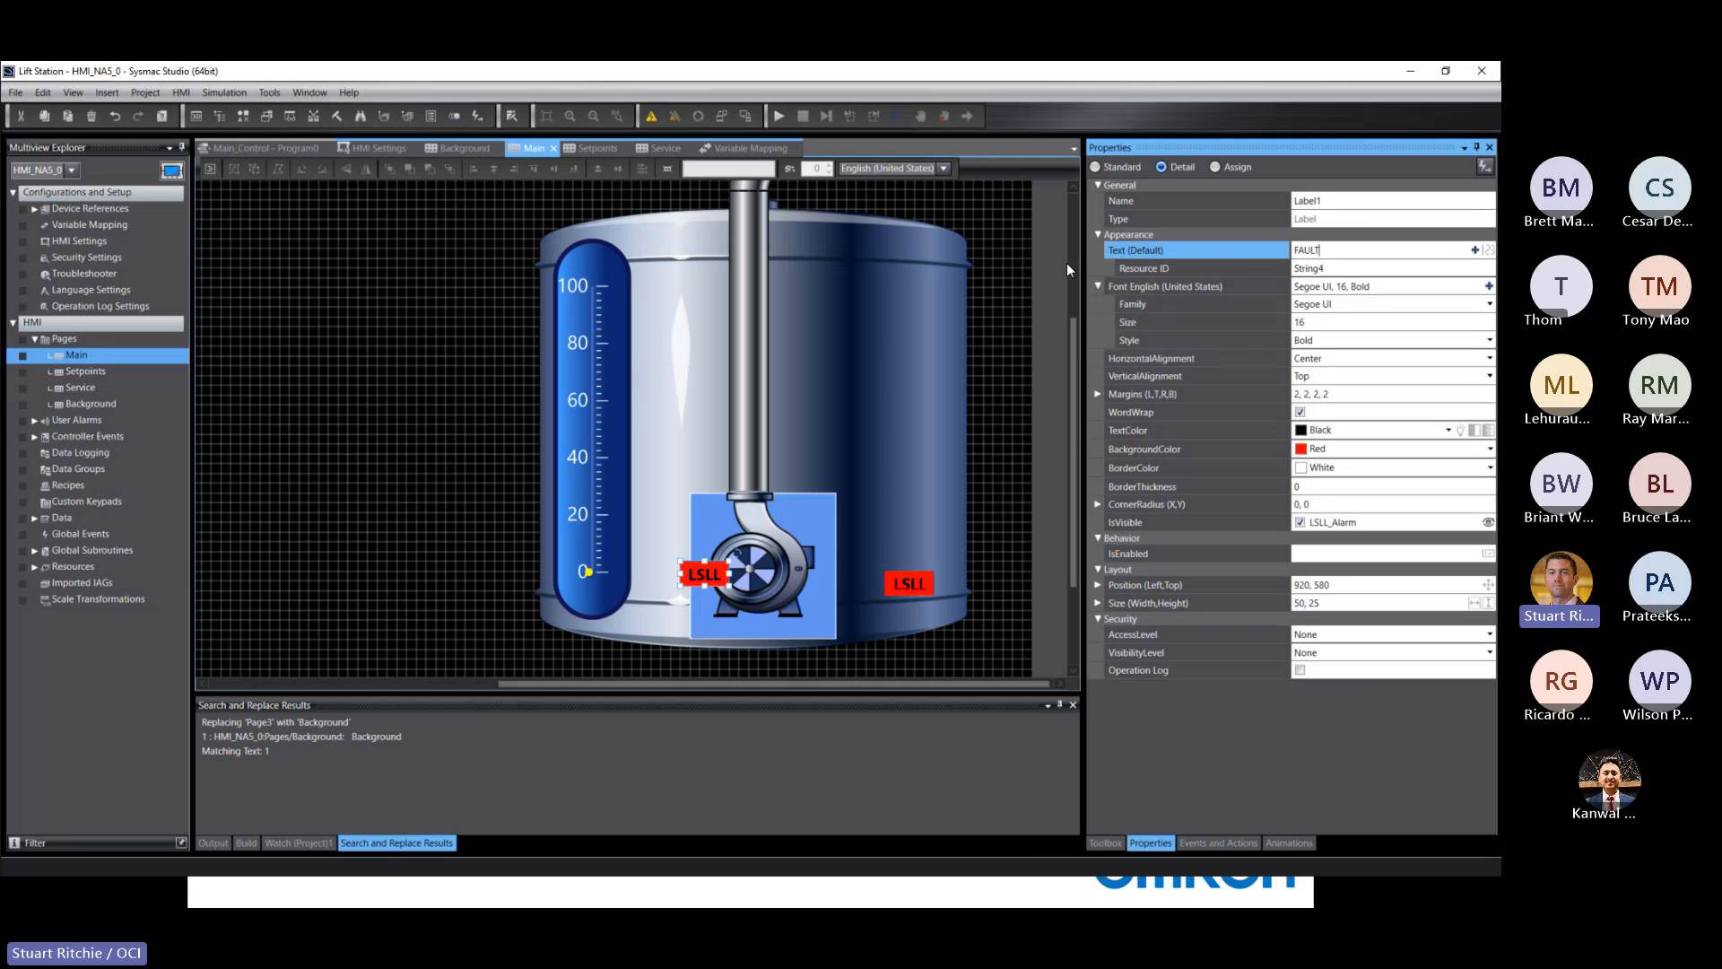
Step: Duplicate the color-animated rectangle behind the pump and place the copy in the empty area beside the tank
click(830, 516)
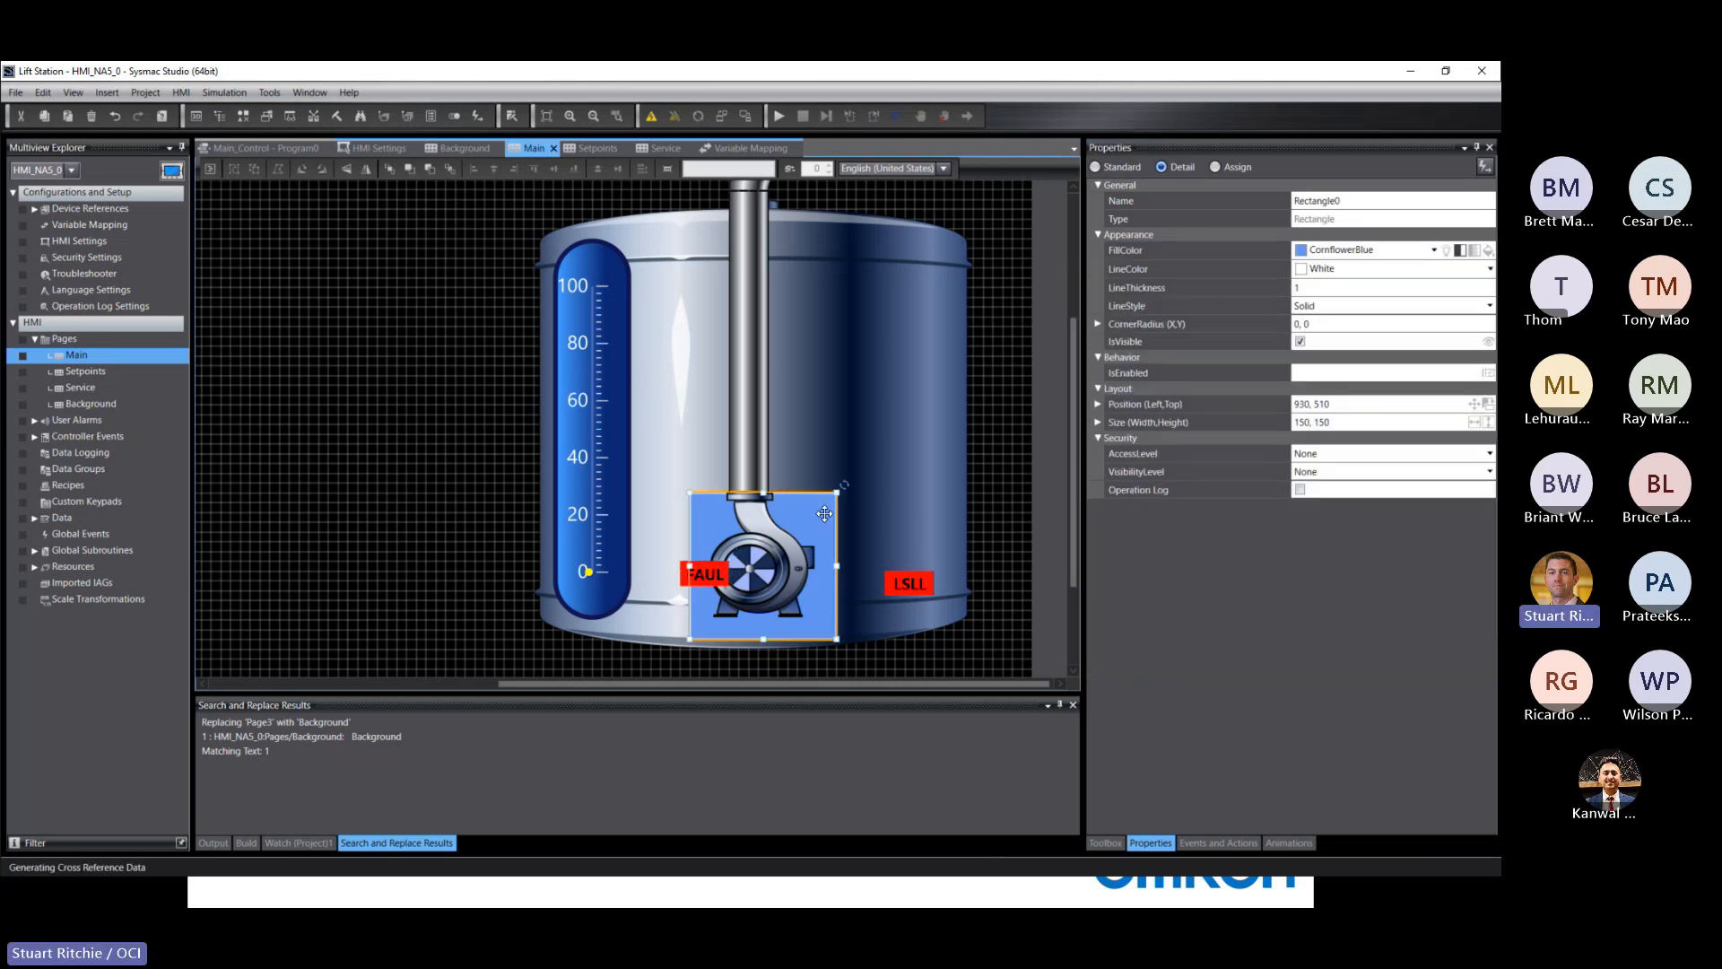
click(1309, 847)
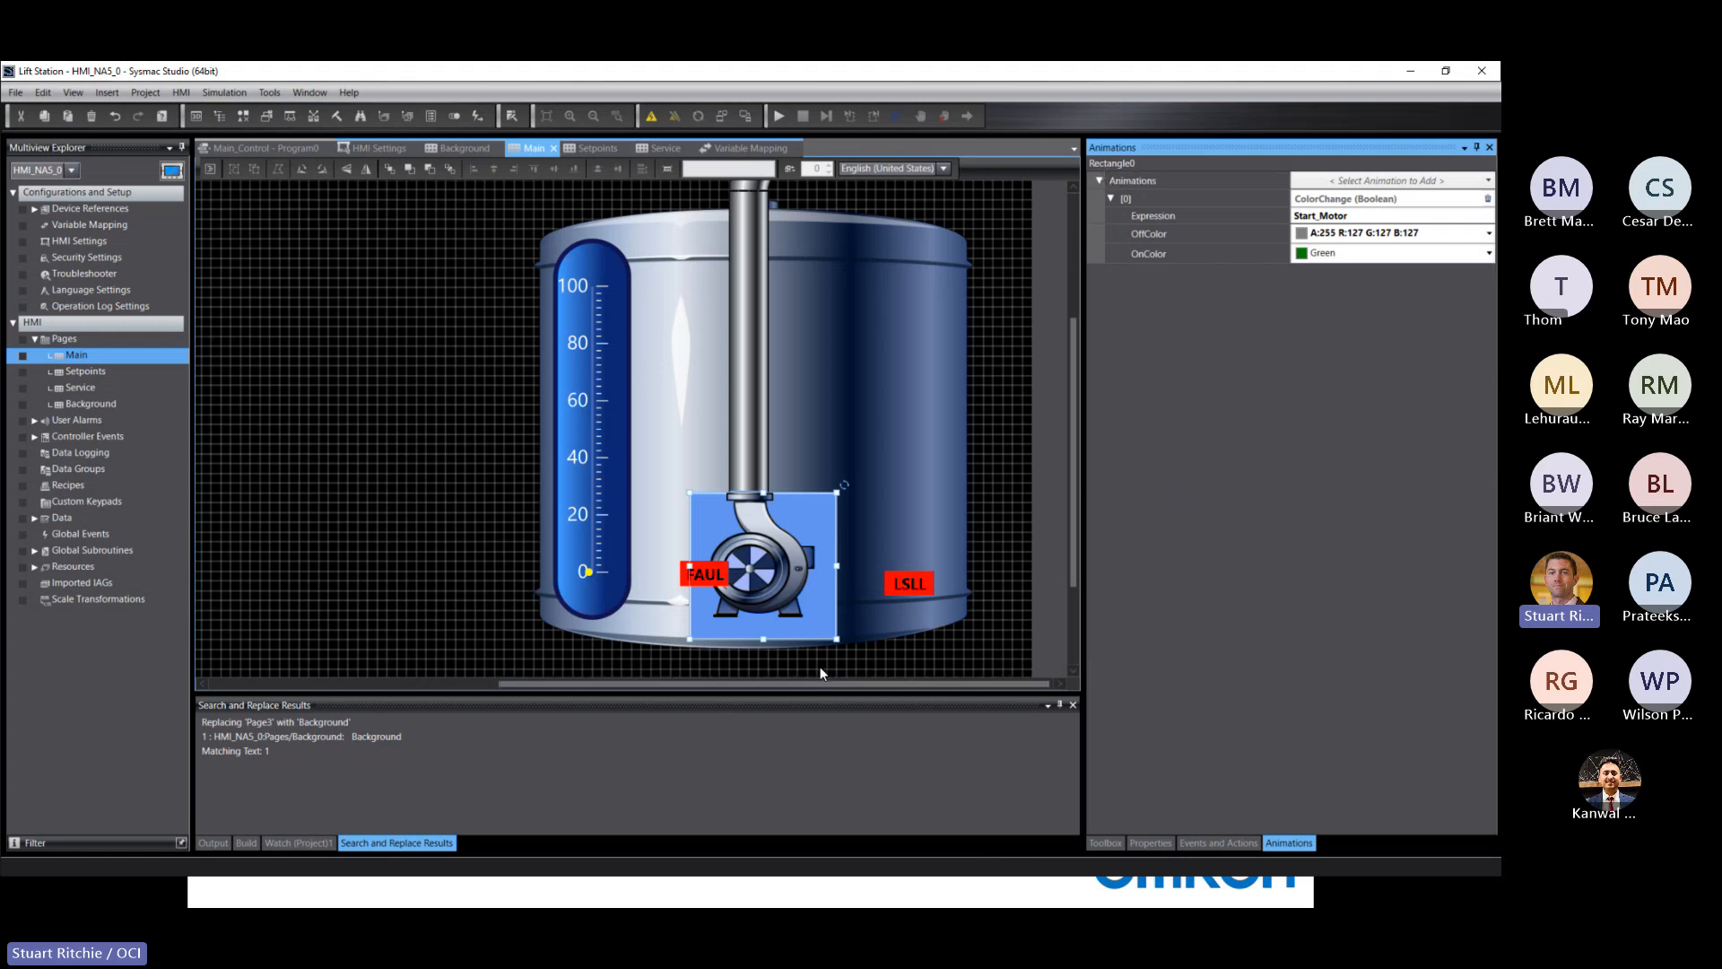
key(ctrl+c)
key(ctrl+v)
drag(836, 574, 482, 427)
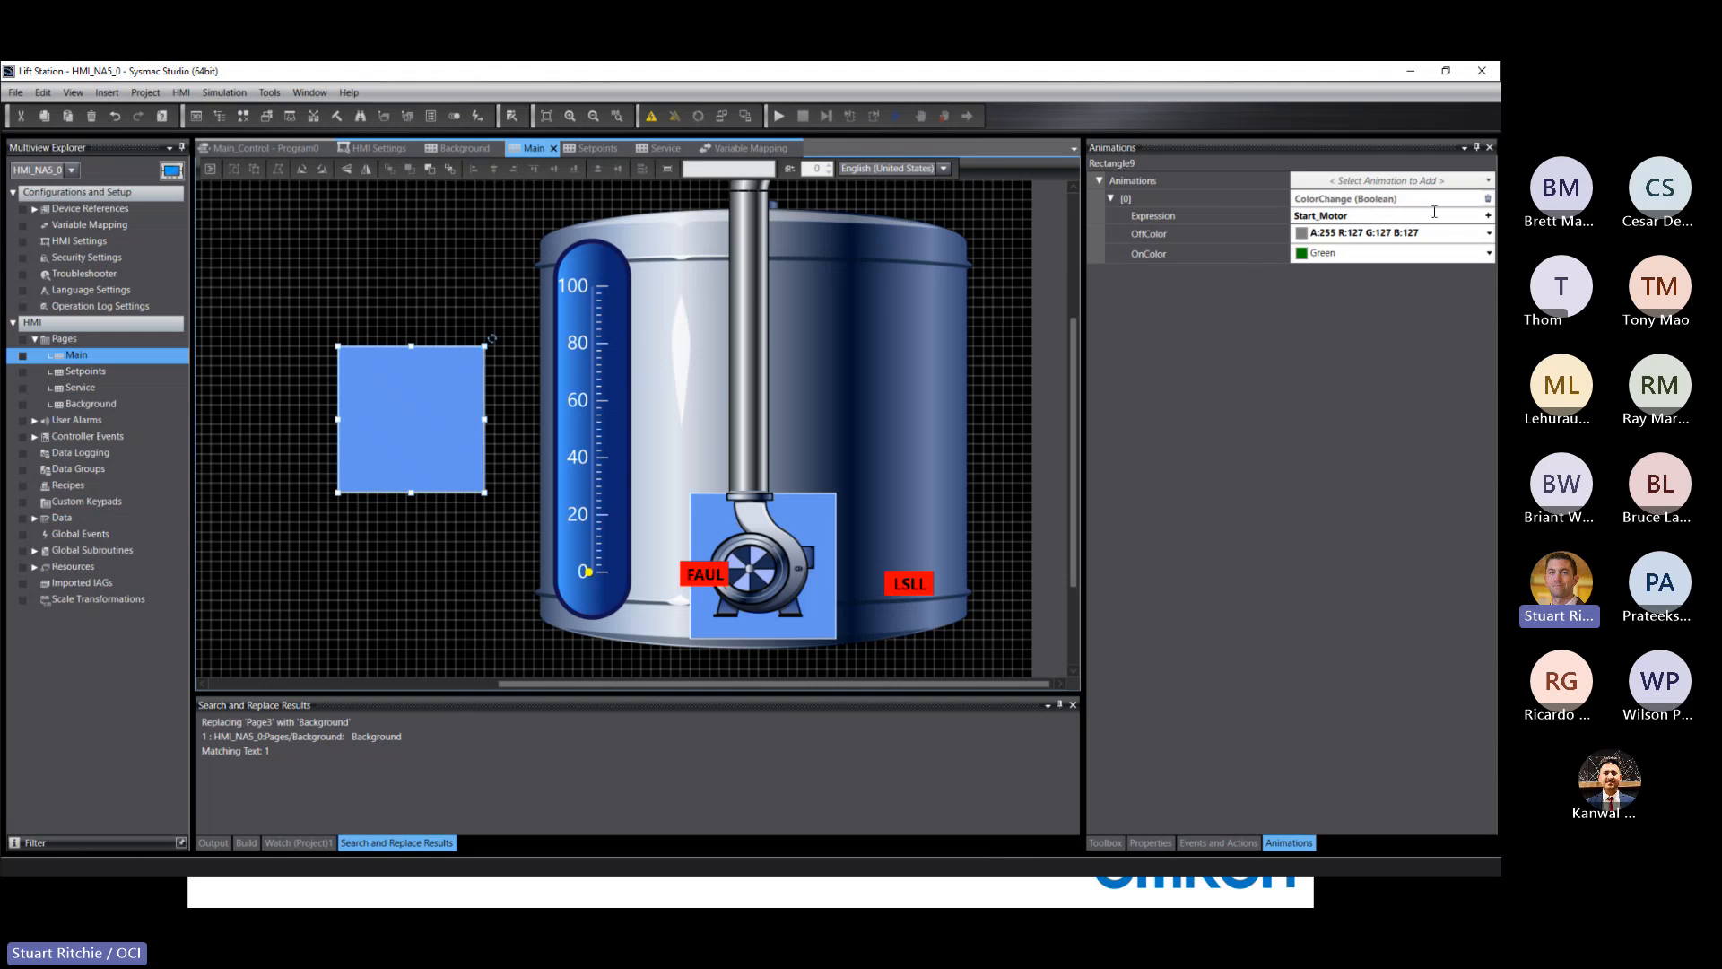
Step: Remove the ColorChange animation from the duplicated rectangle beside the tank and delete that rectangle
click(1488, 198)
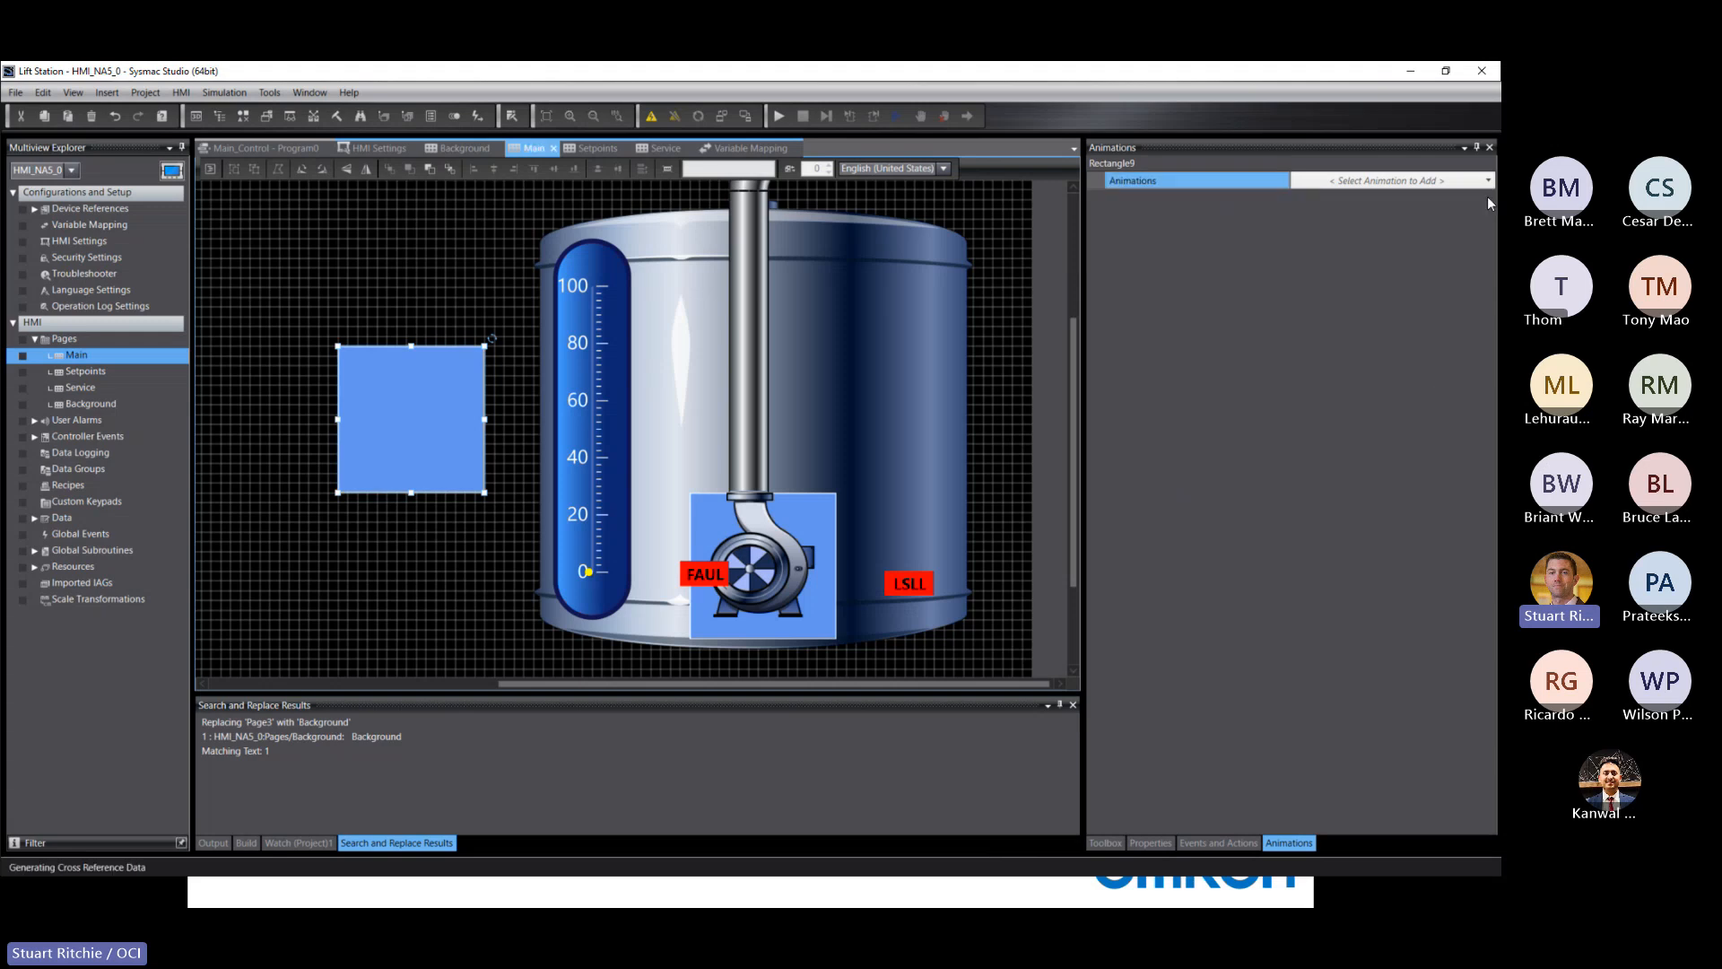
click(1470, 180)
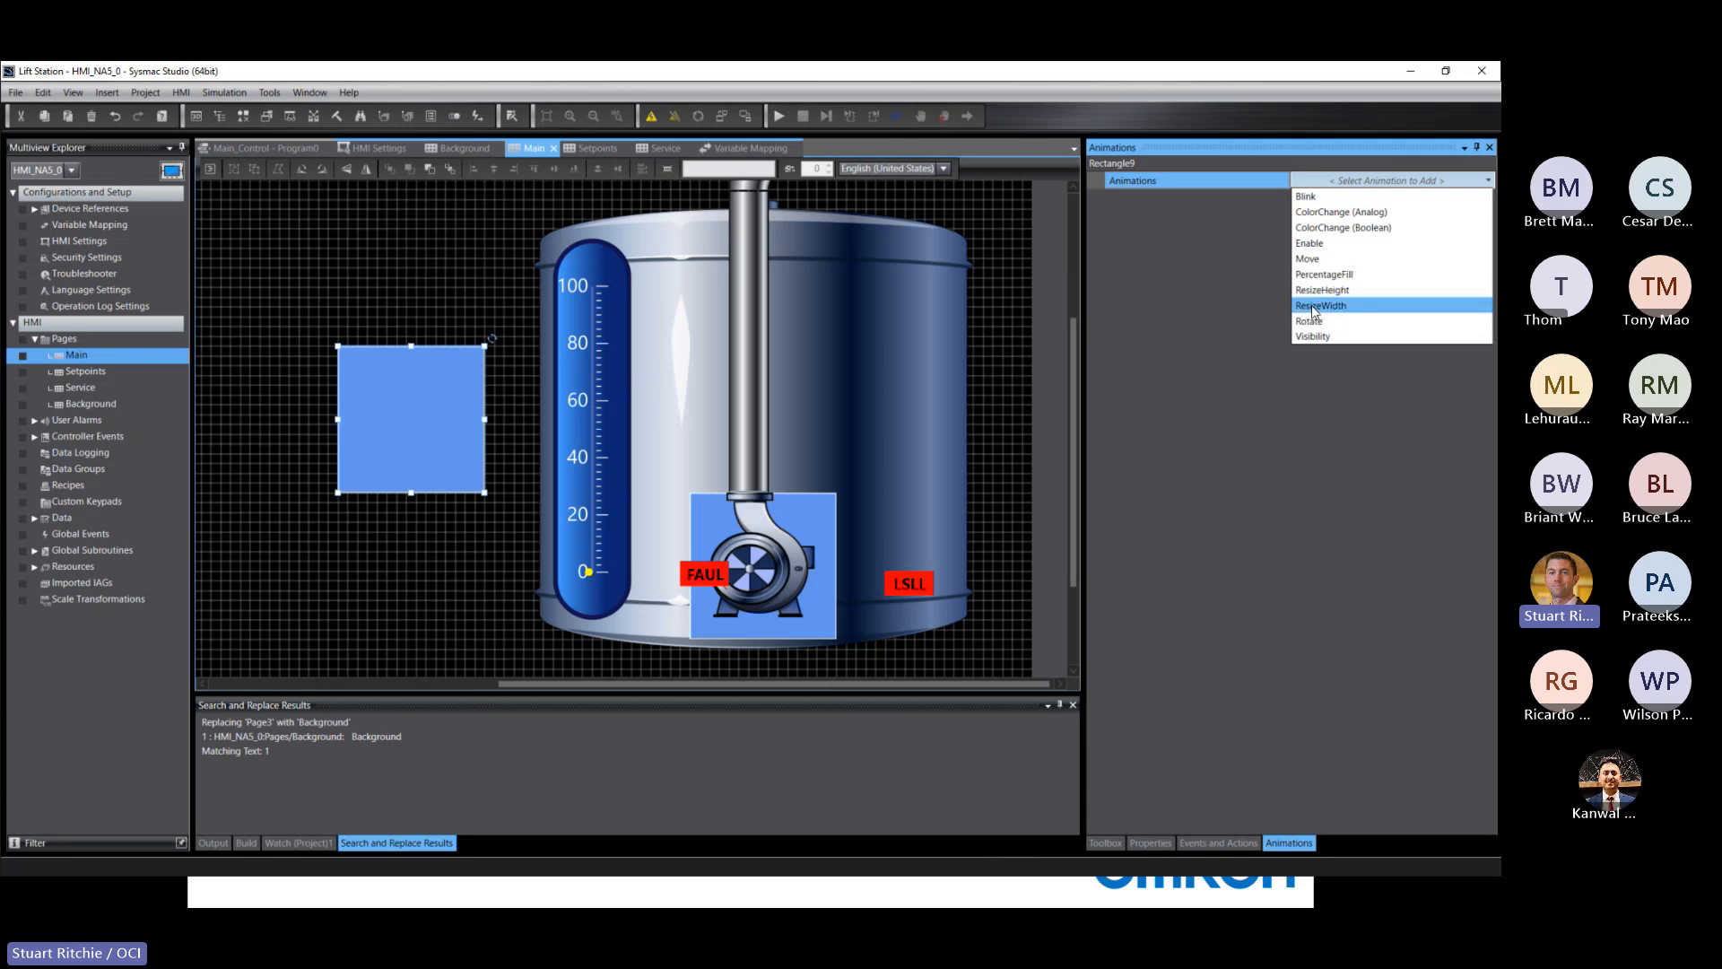
click(1345, 482)
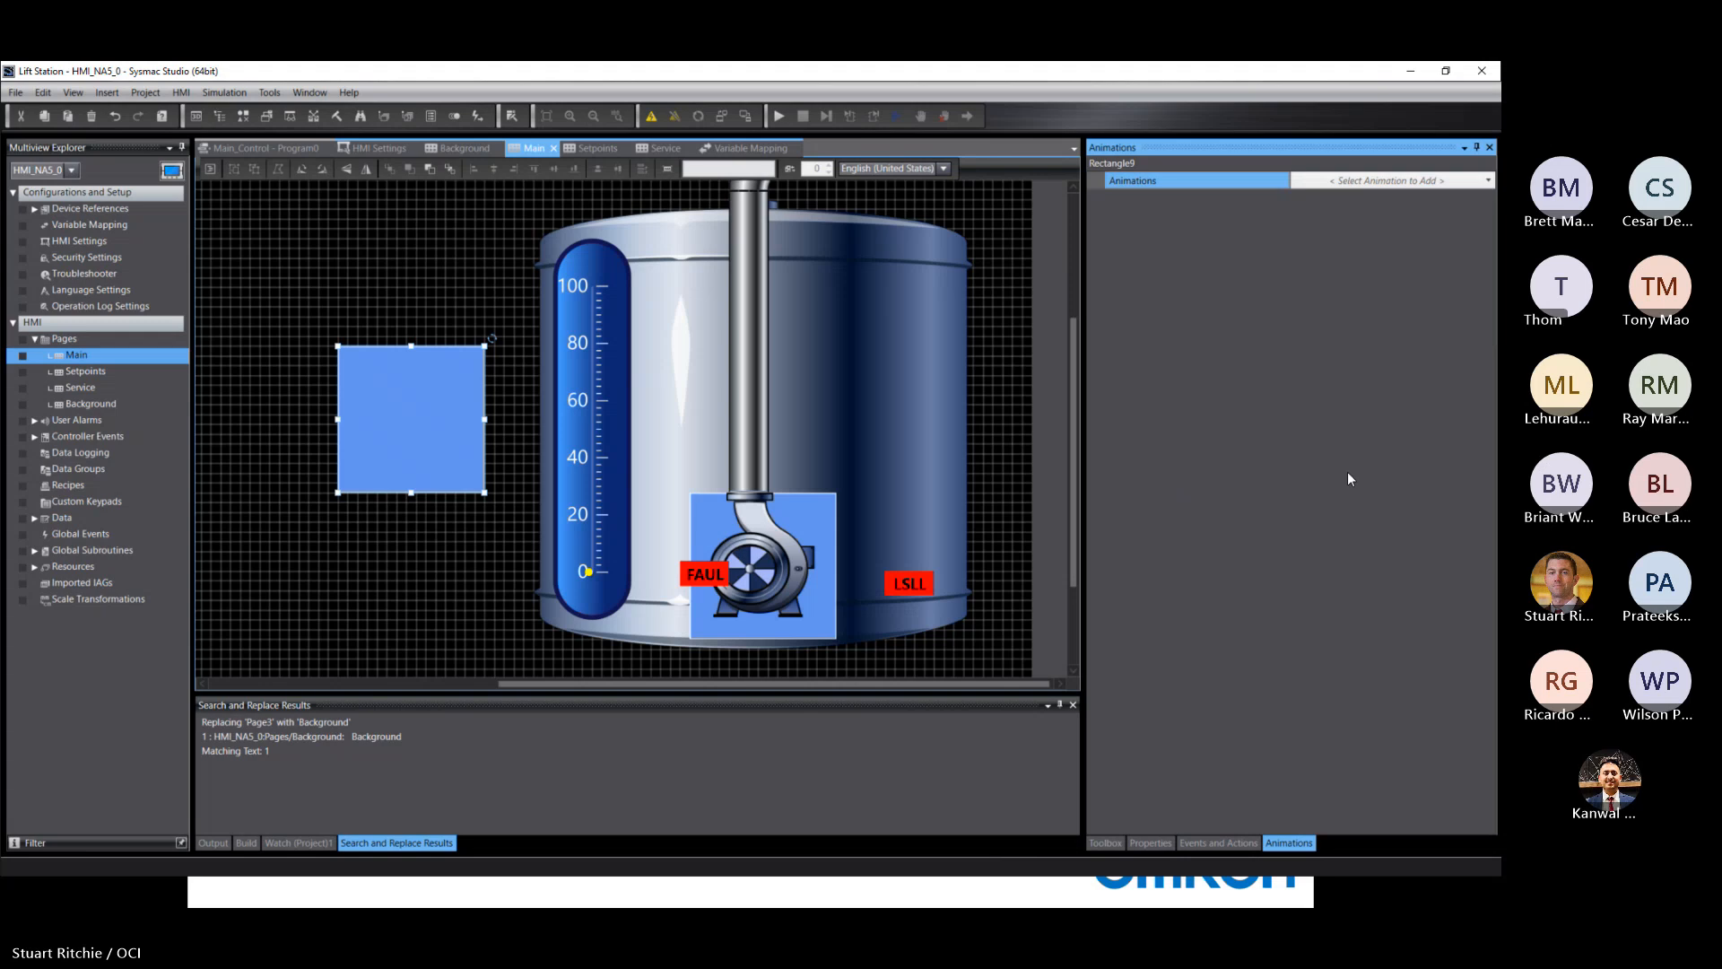
click(290, 371)
click(422, 409)
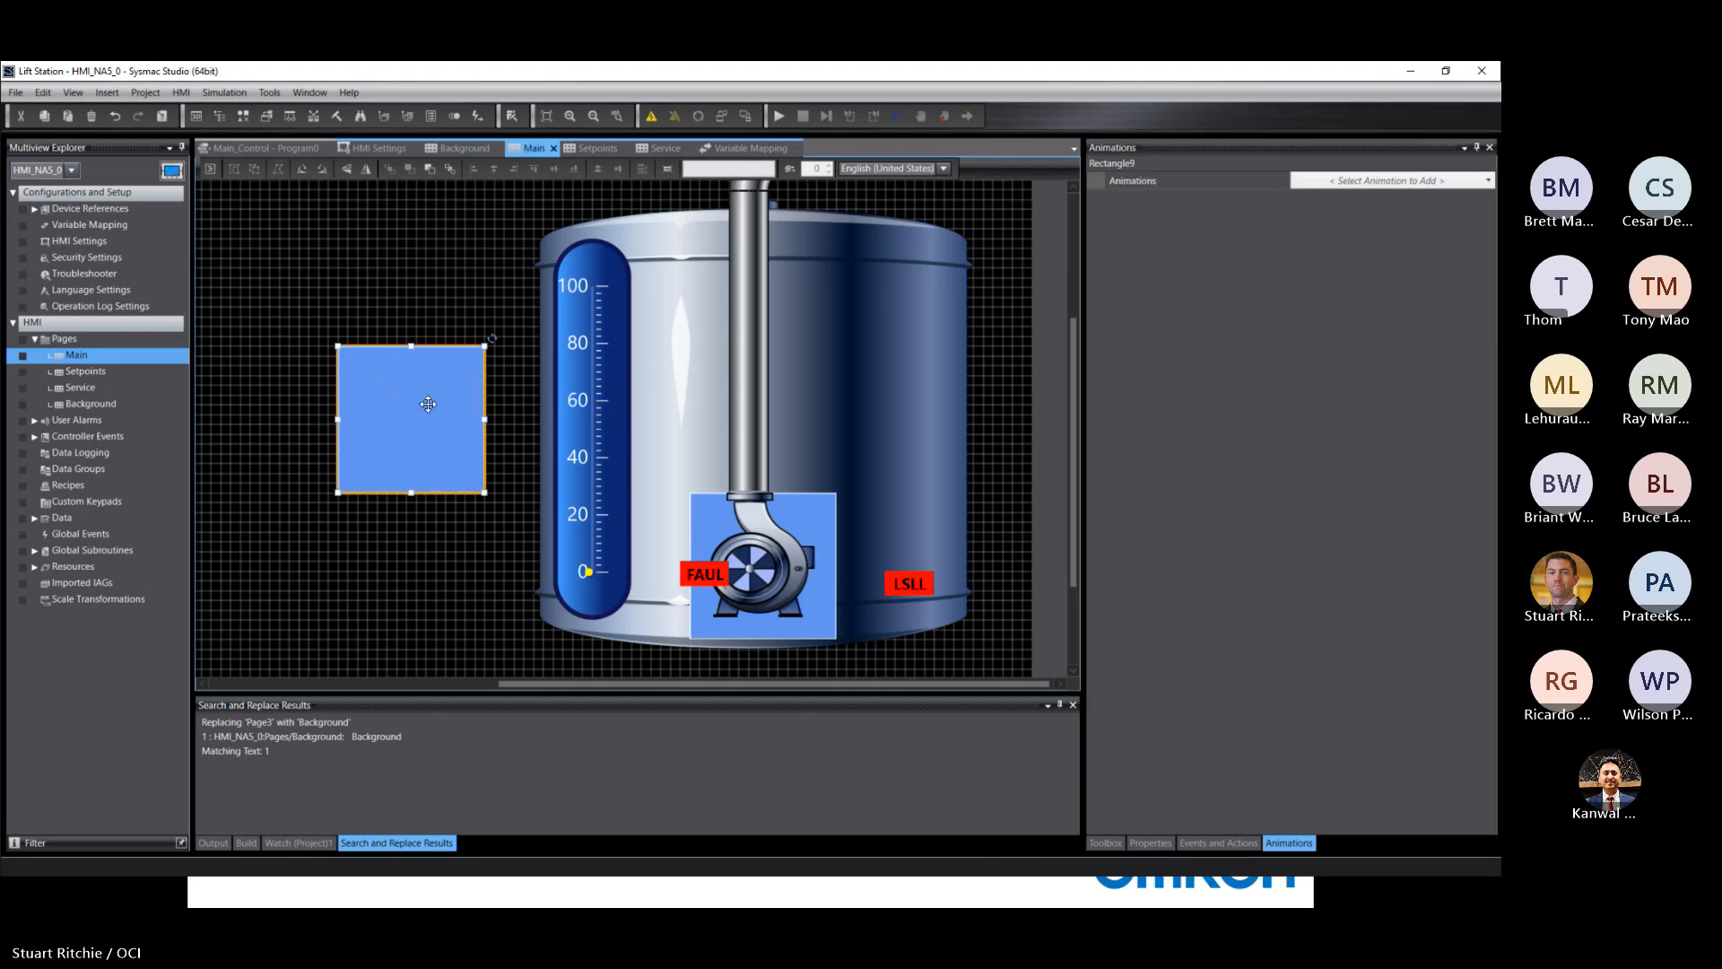
key(Delete)
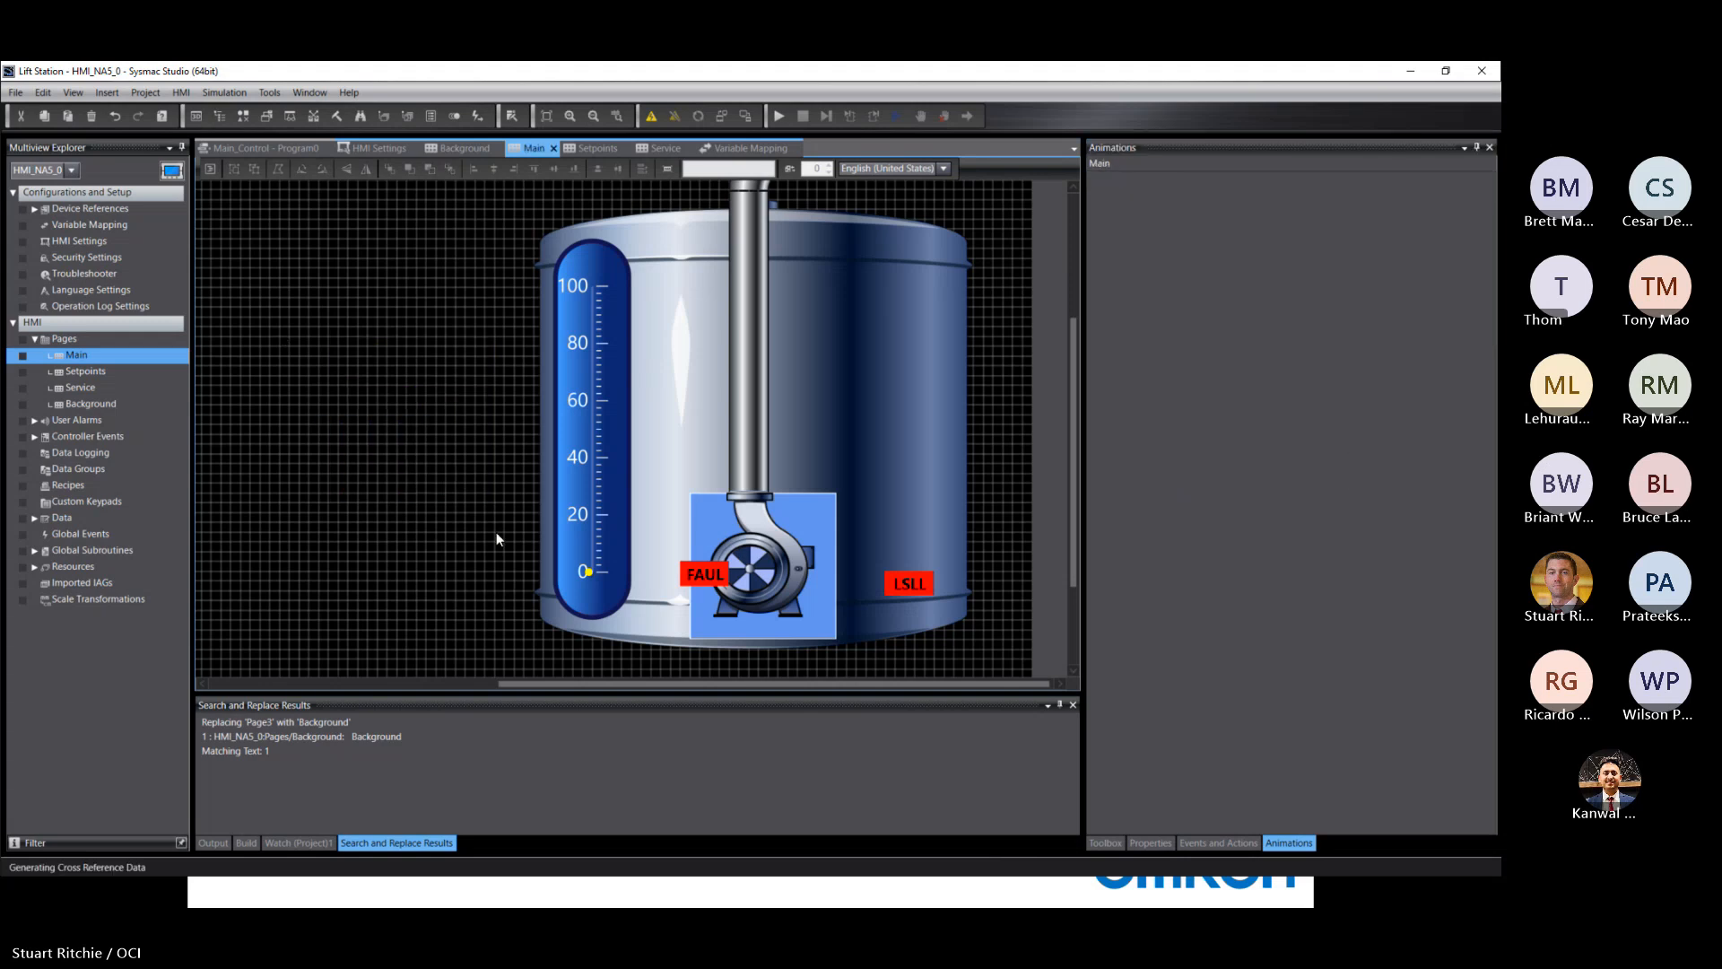
Step: Widen the FAULT label on the pump to 60 and set its Visibility expression to Motor_Alarm
click(704, 576)
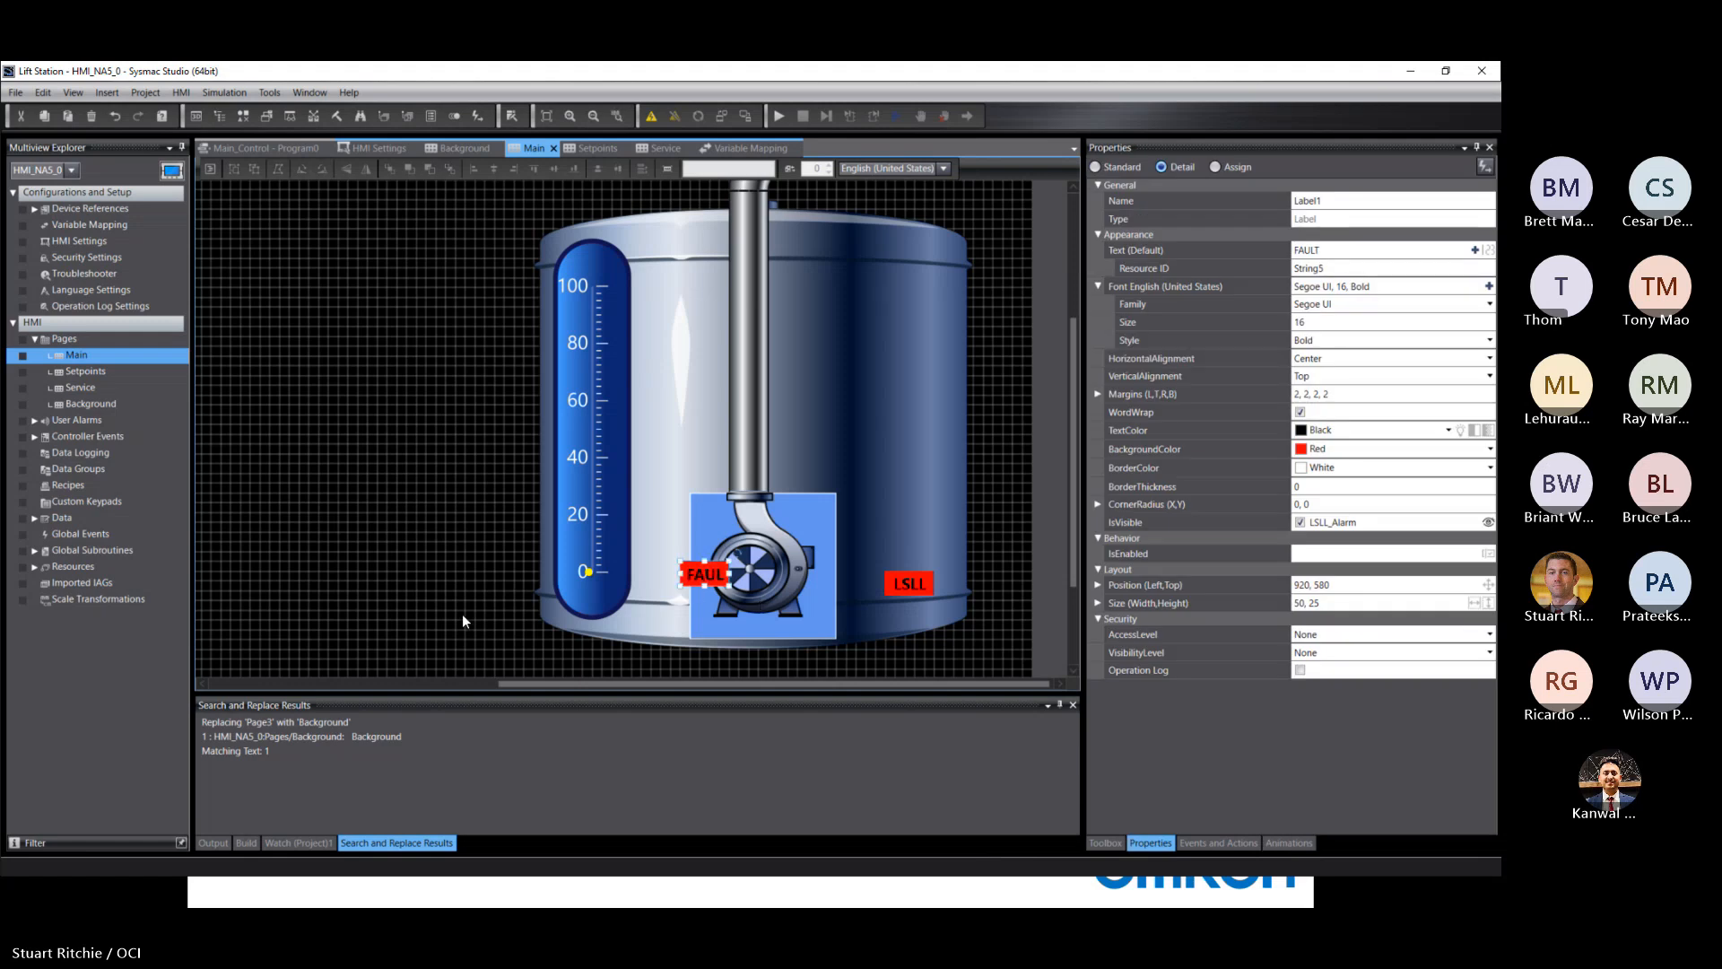
drag(727, 574, 737, 574)
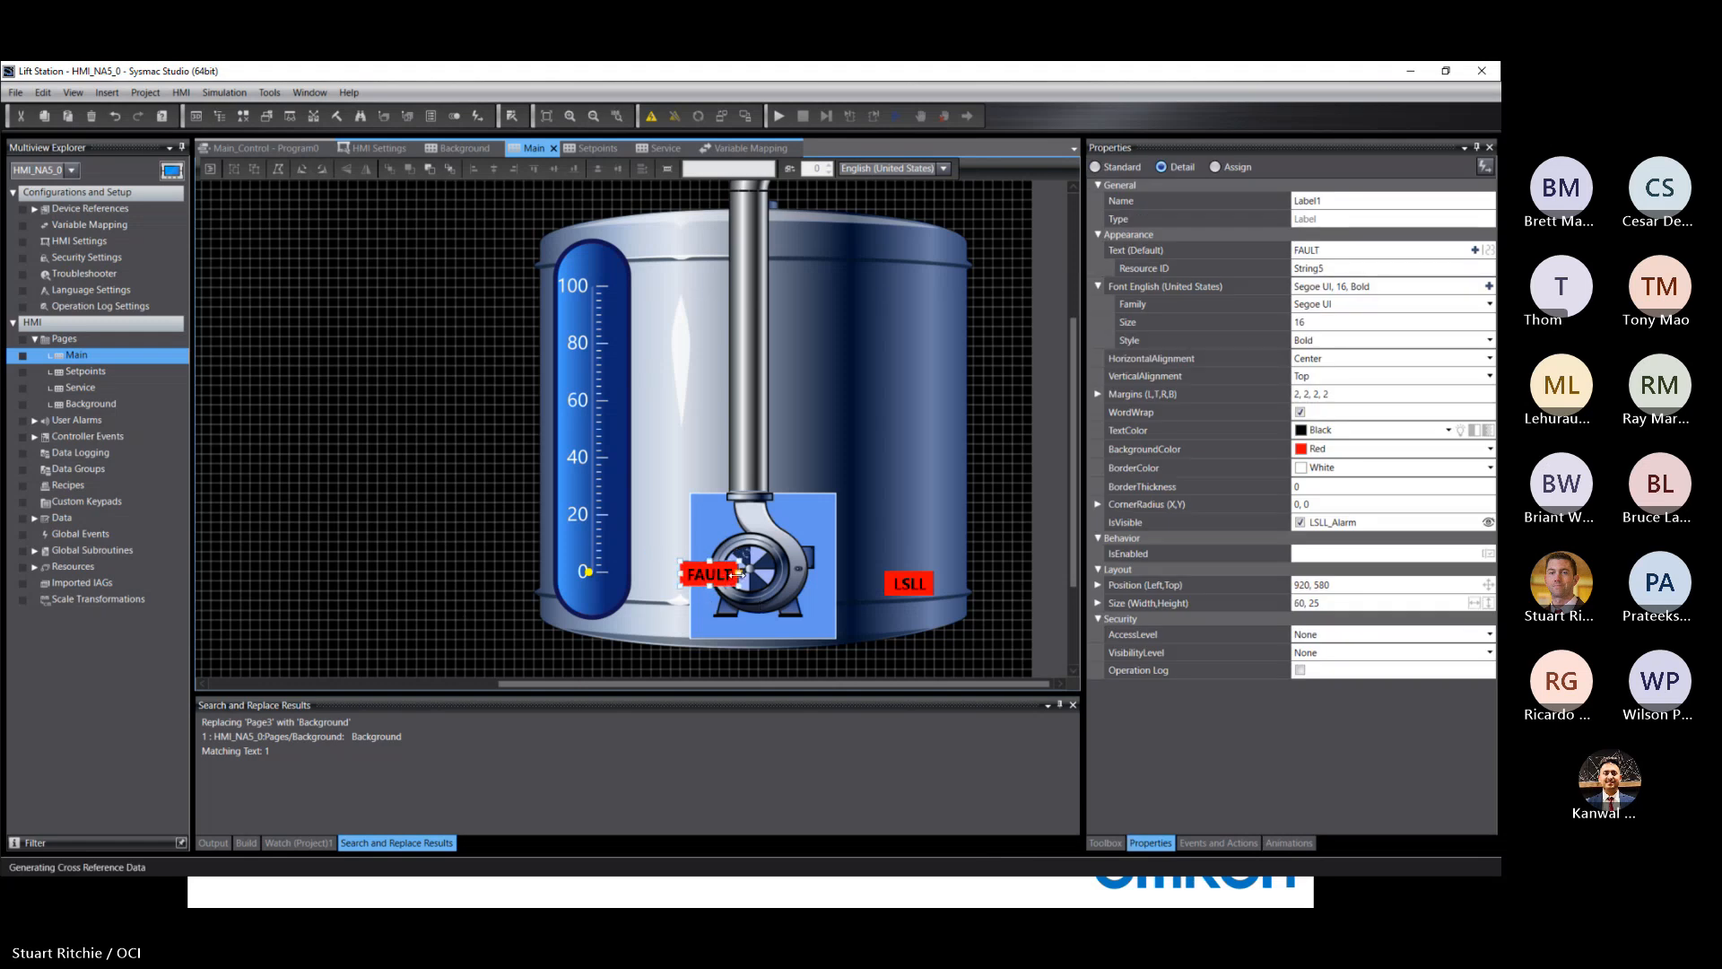
click(1293, 842)
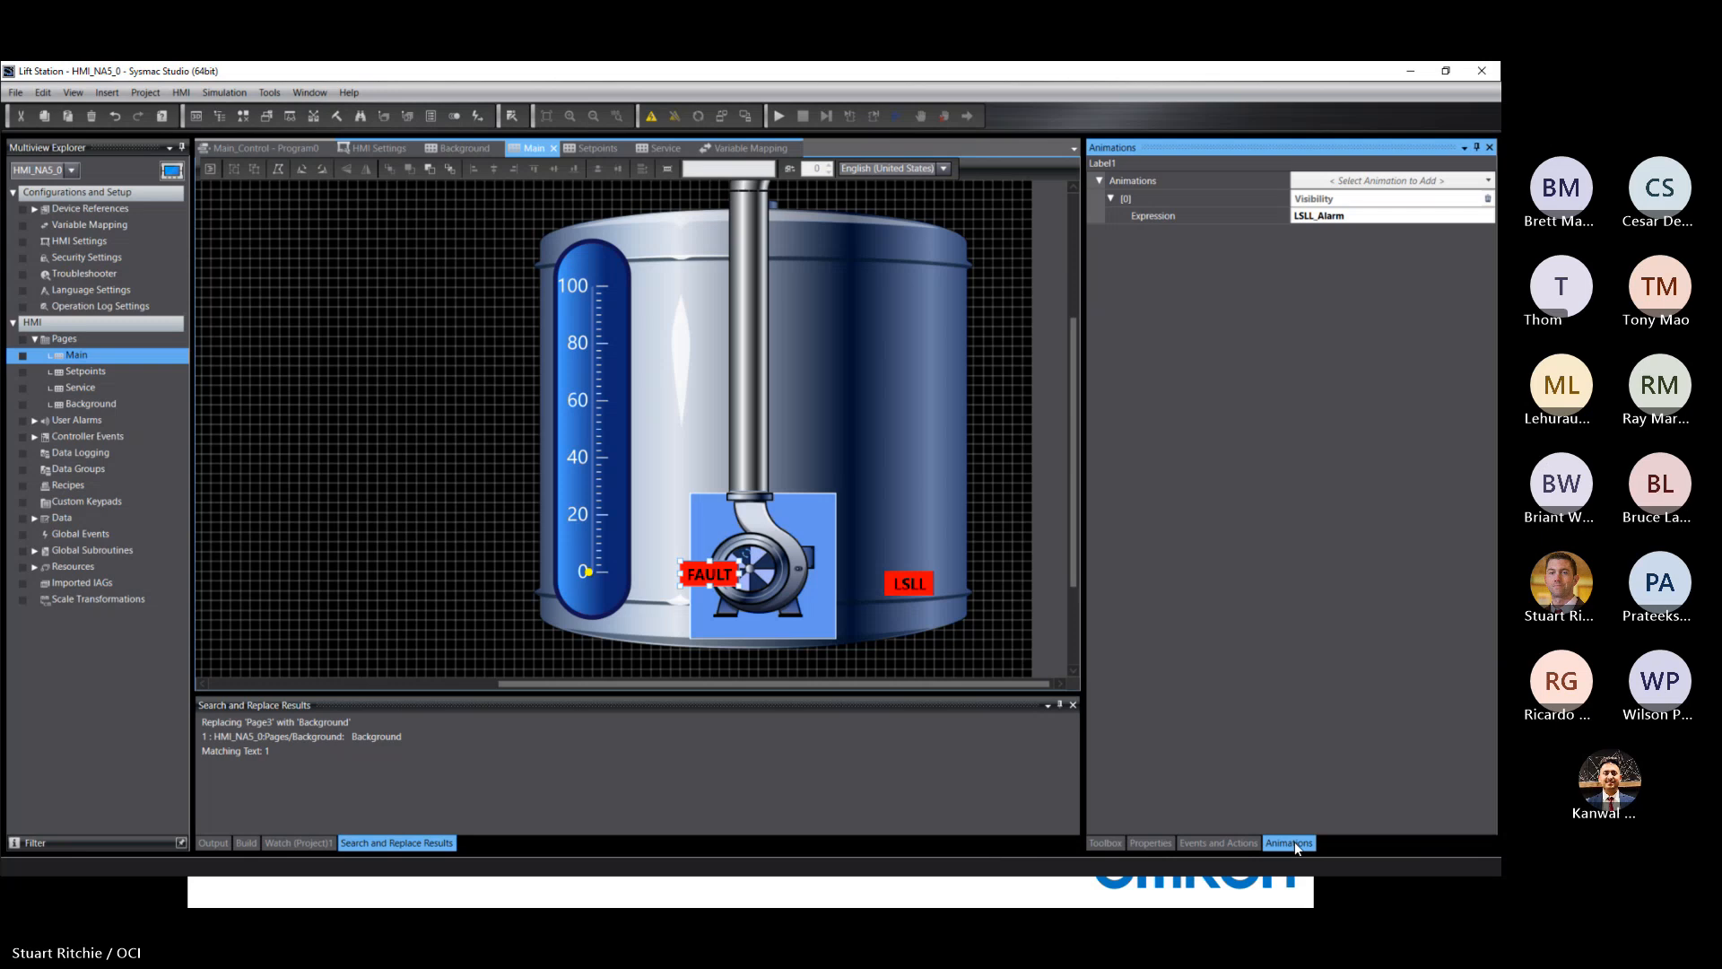
click(1360, 212)
text(Moto)
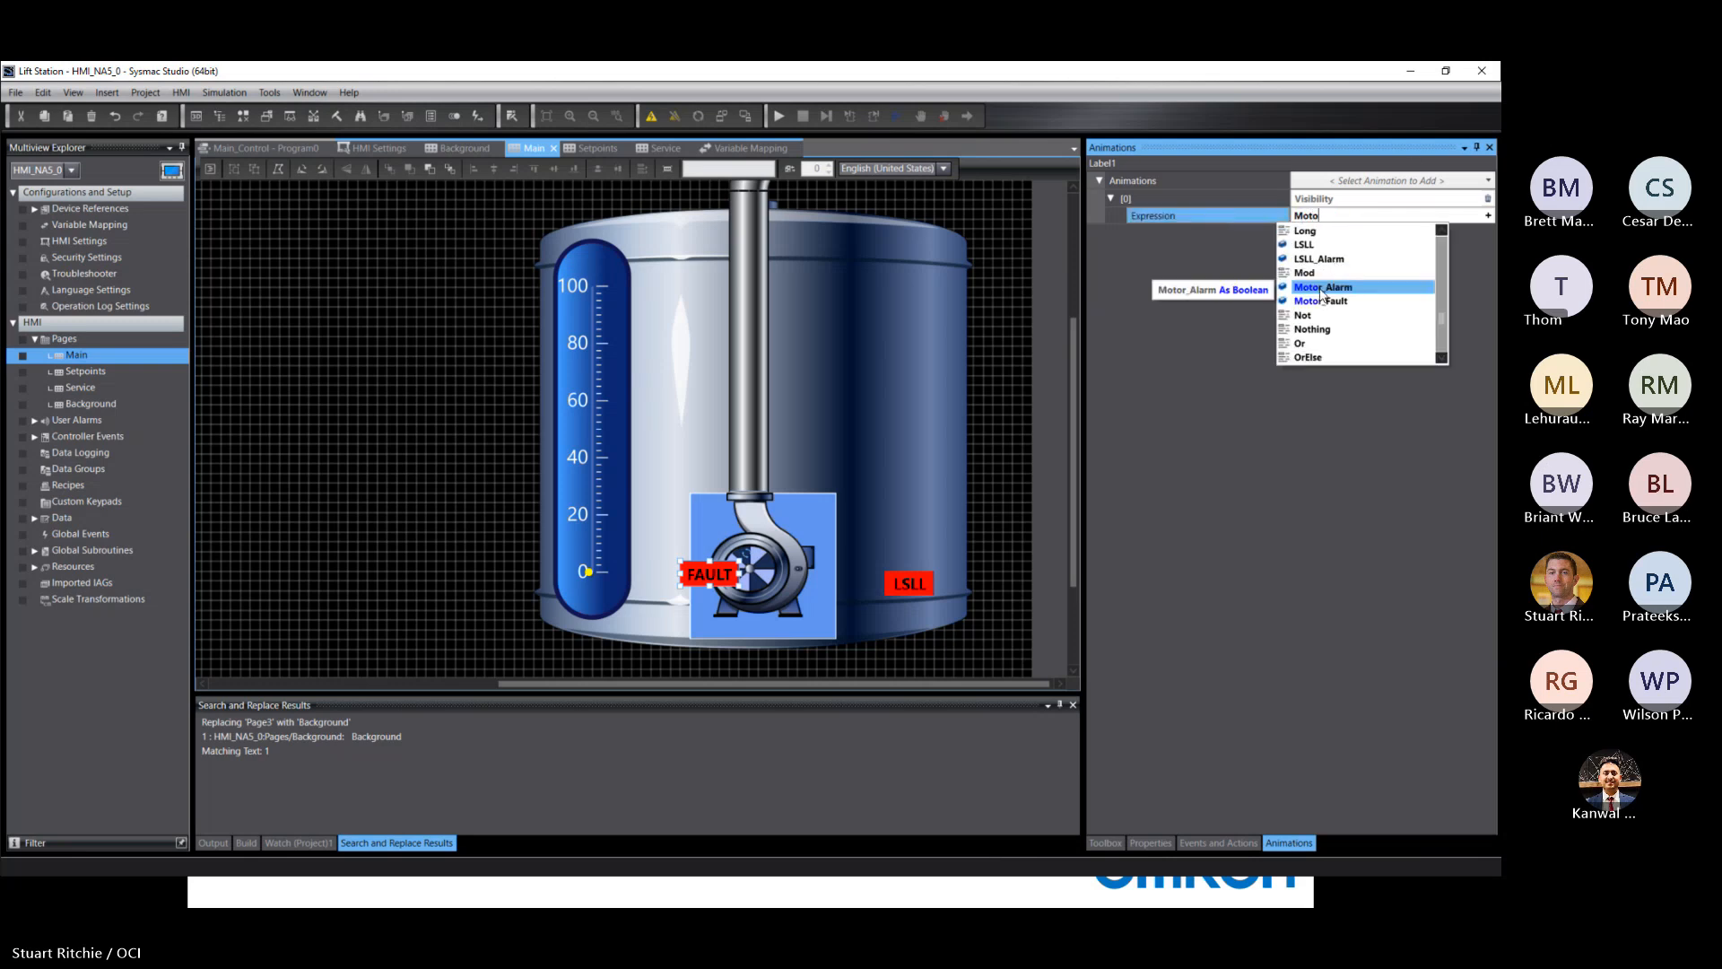
click(1320, 287)
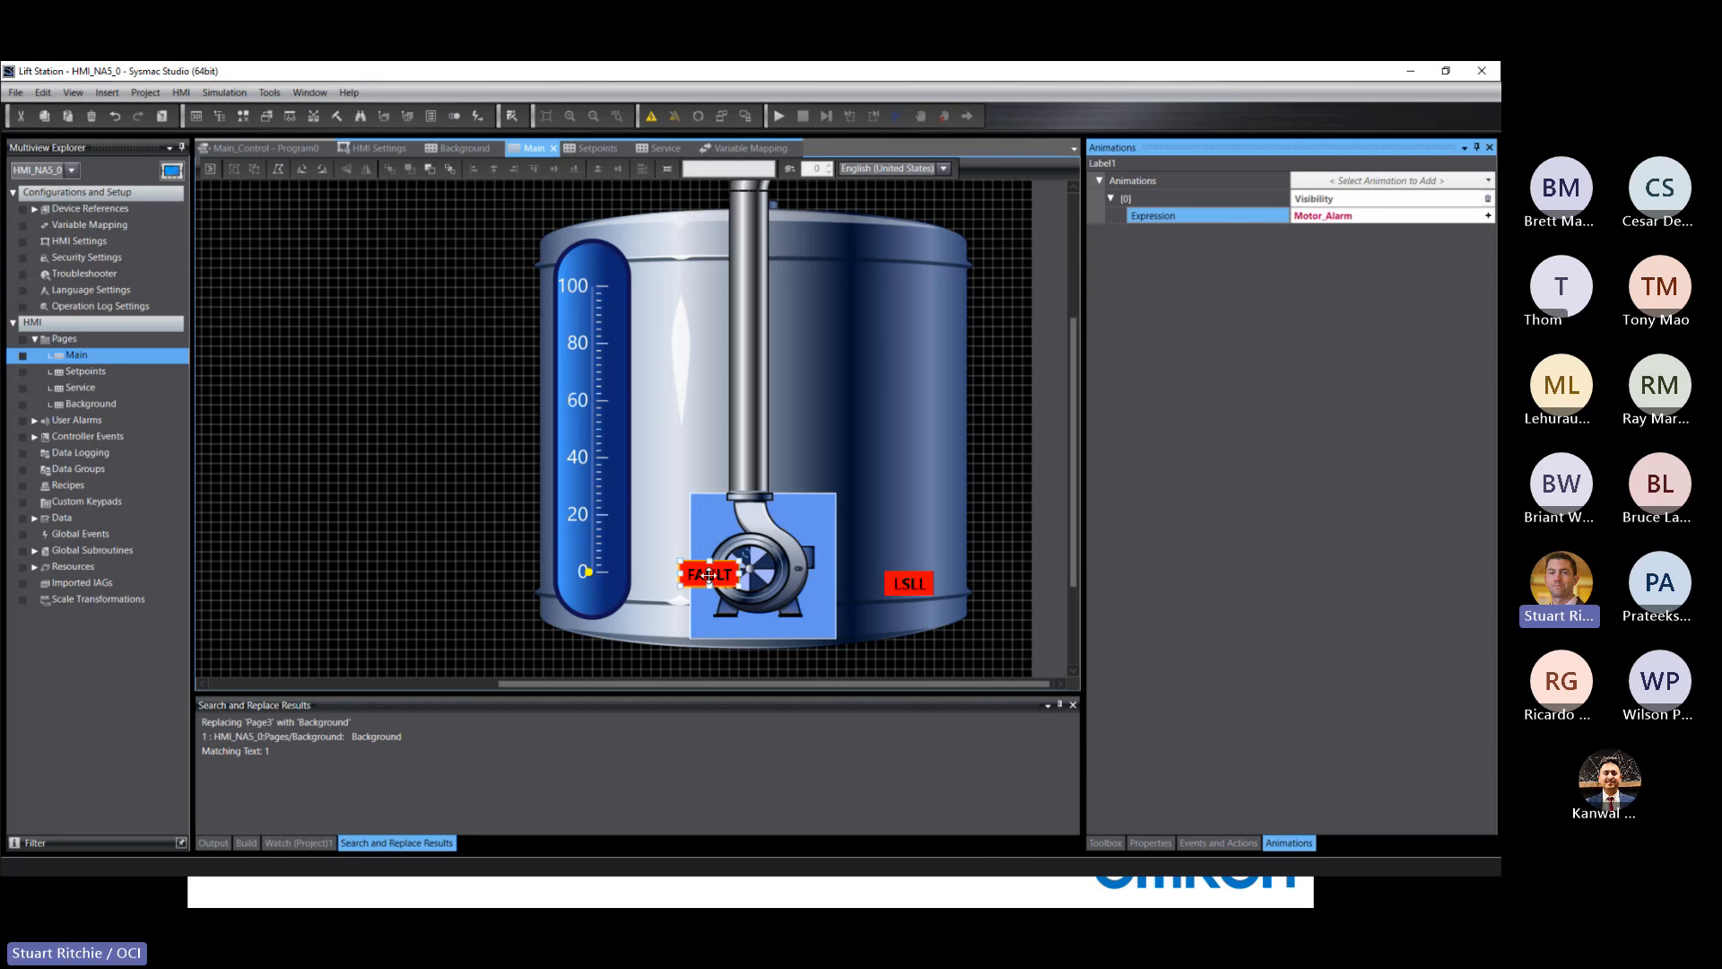
click(346, 410)
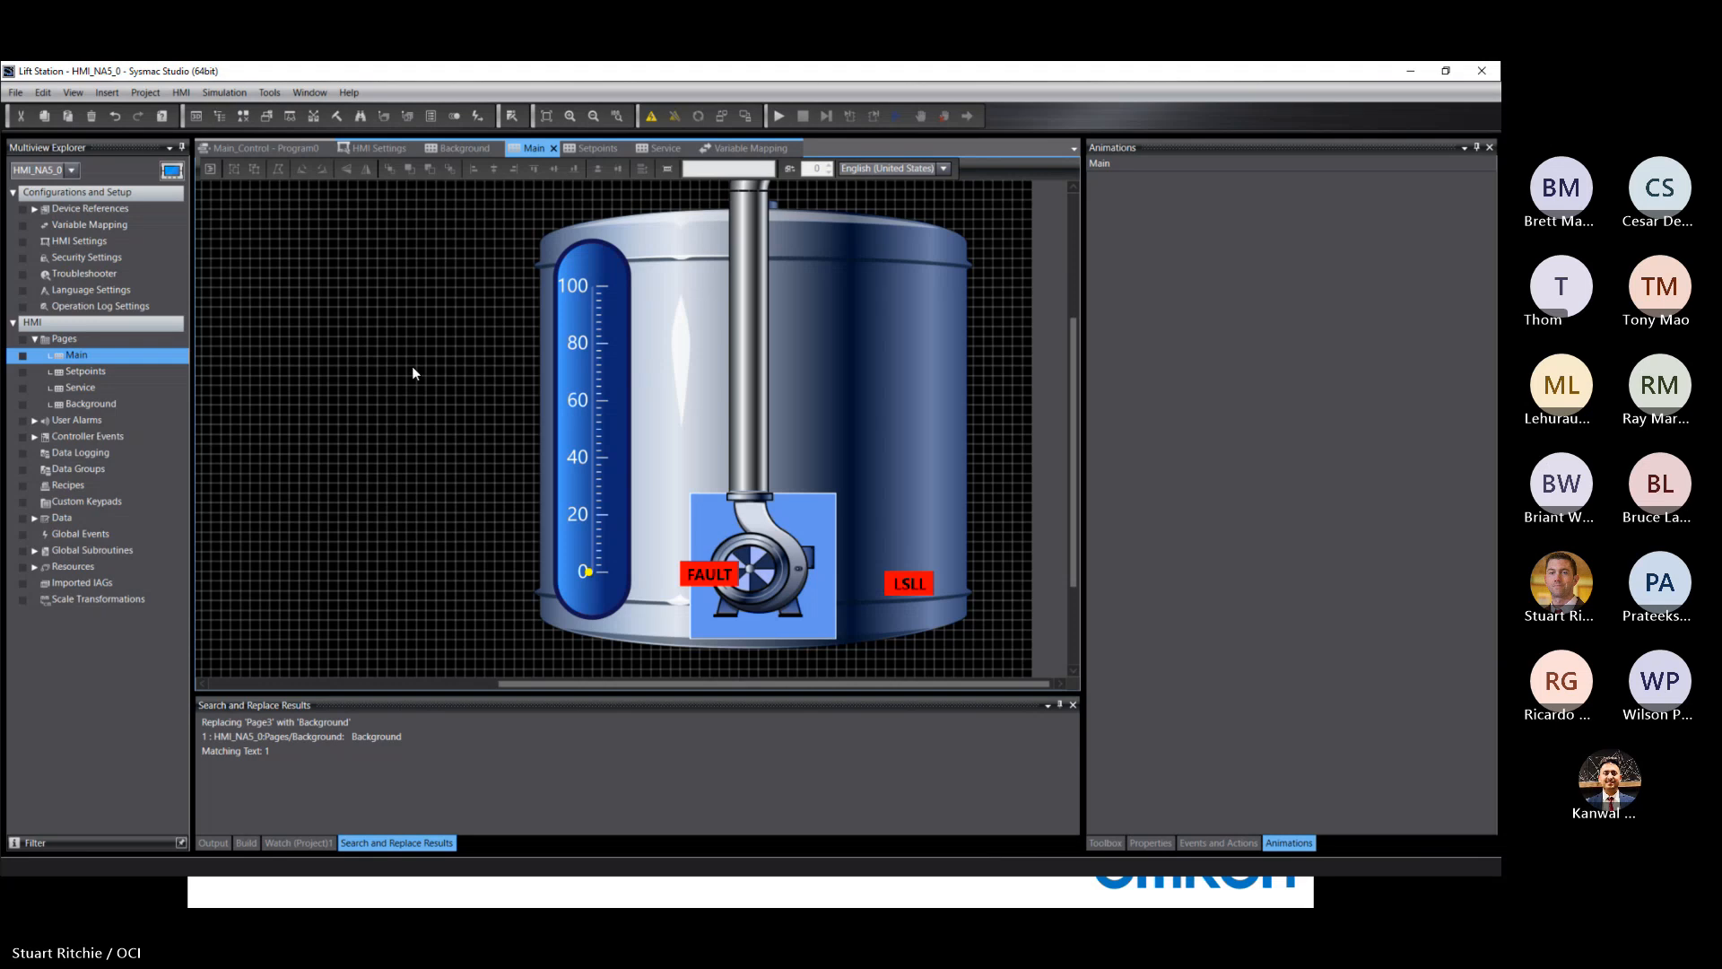
Step: Go to the controller's Main_Control ladder program and examine the Start_PB and Stop_PB rungs
scroll(432, 399, down, 2)
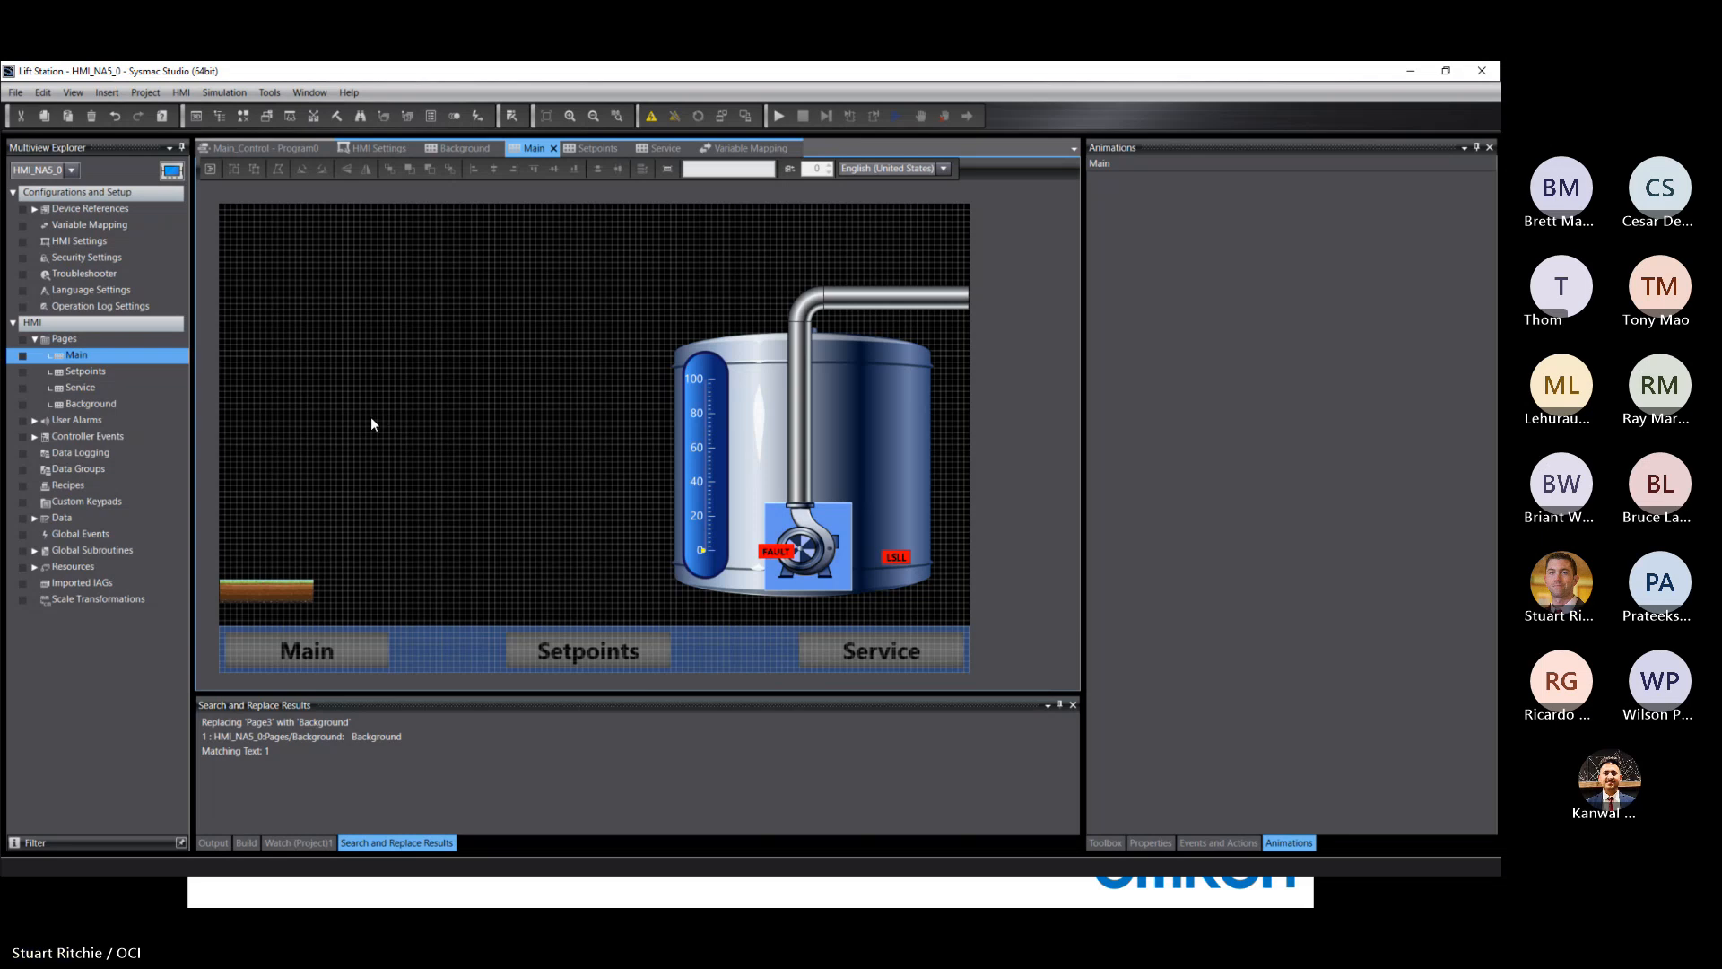
click(260, 147)
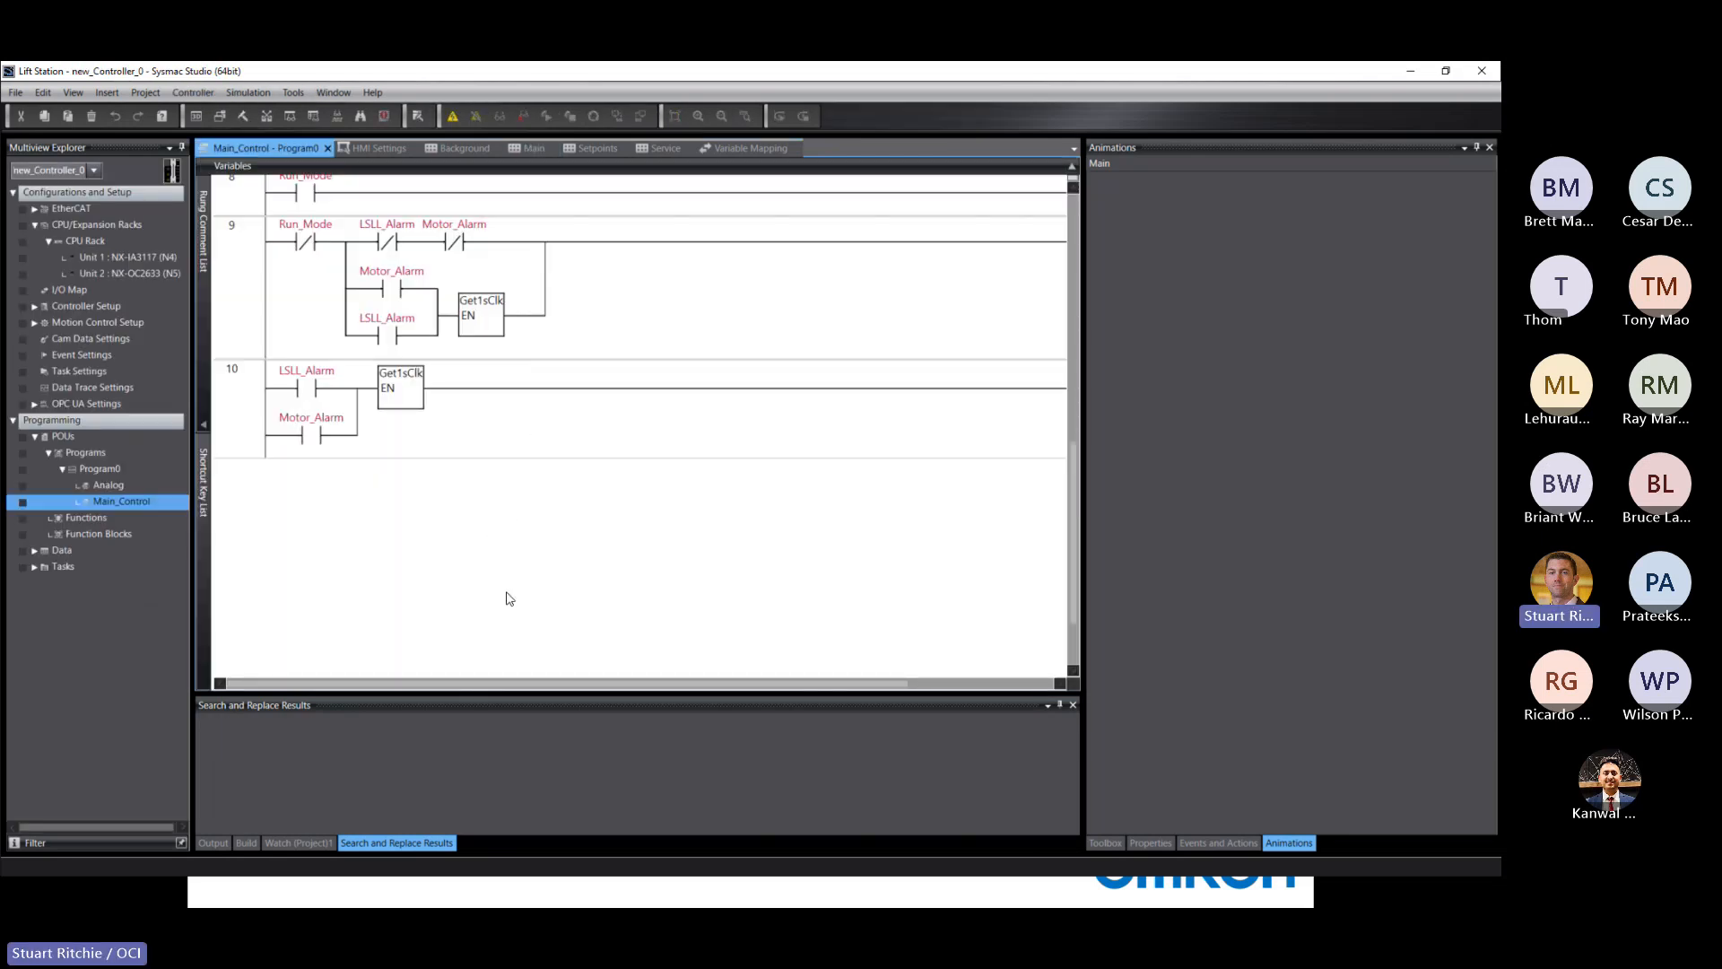
scroll(503, 597, up, 10)
scroll(503, 596, up, 3)
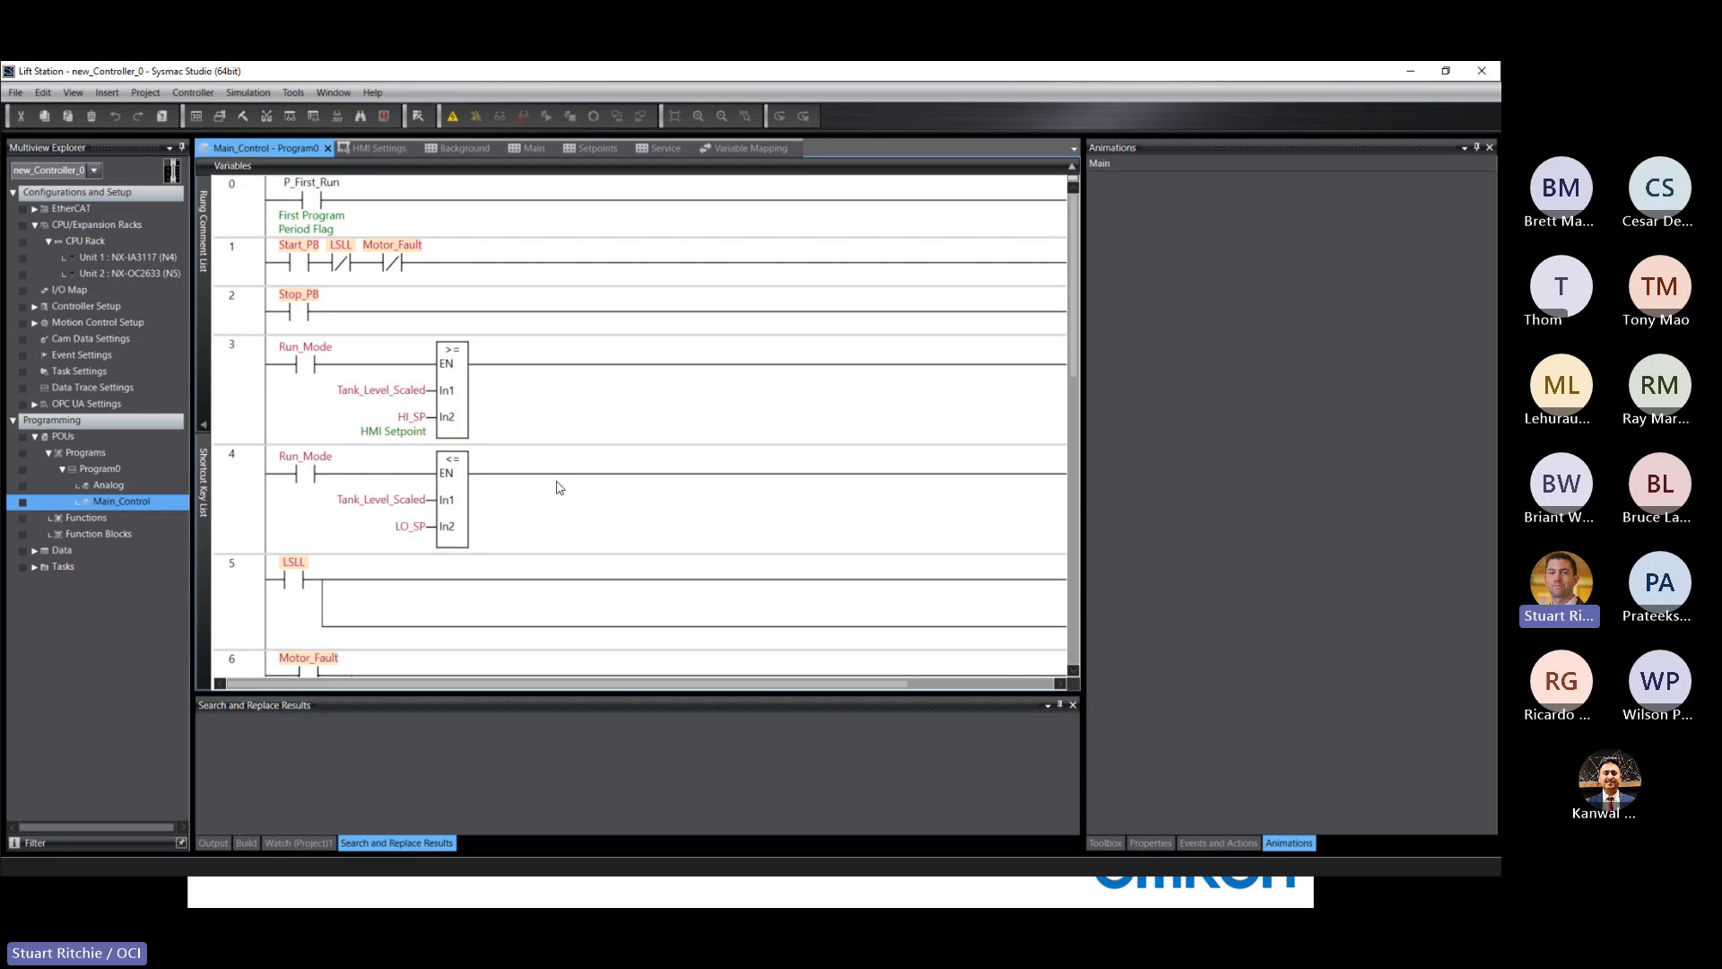
click(306, 263)
key(t)
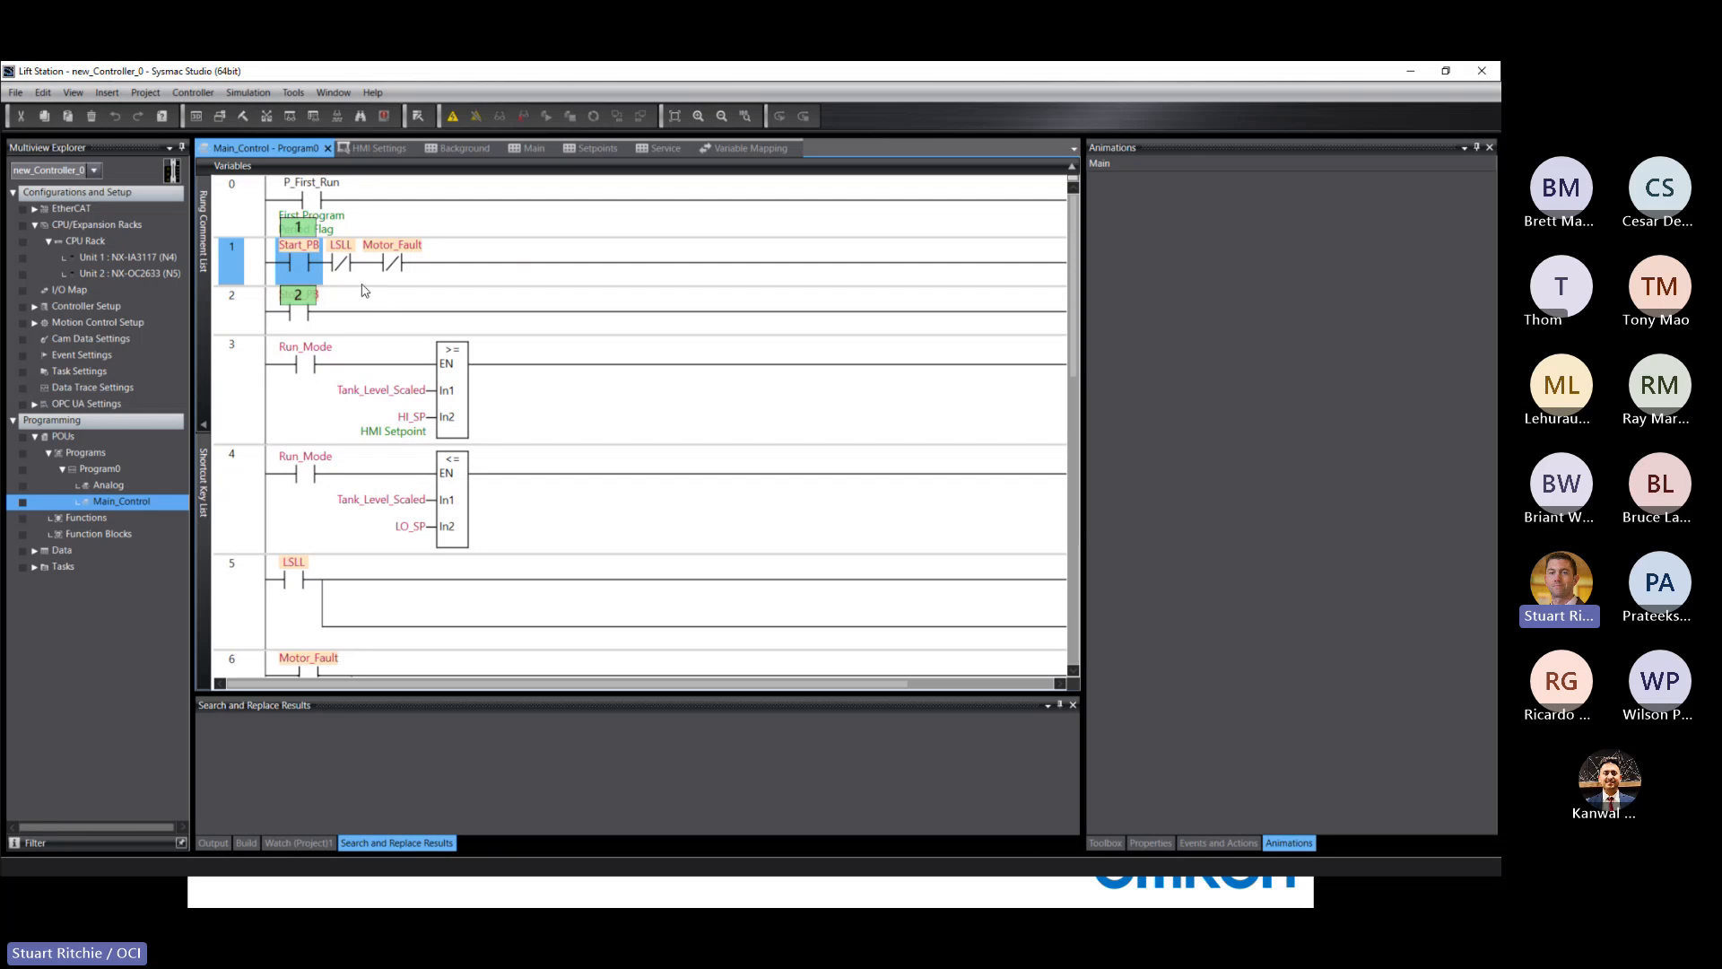
click(95, 171)
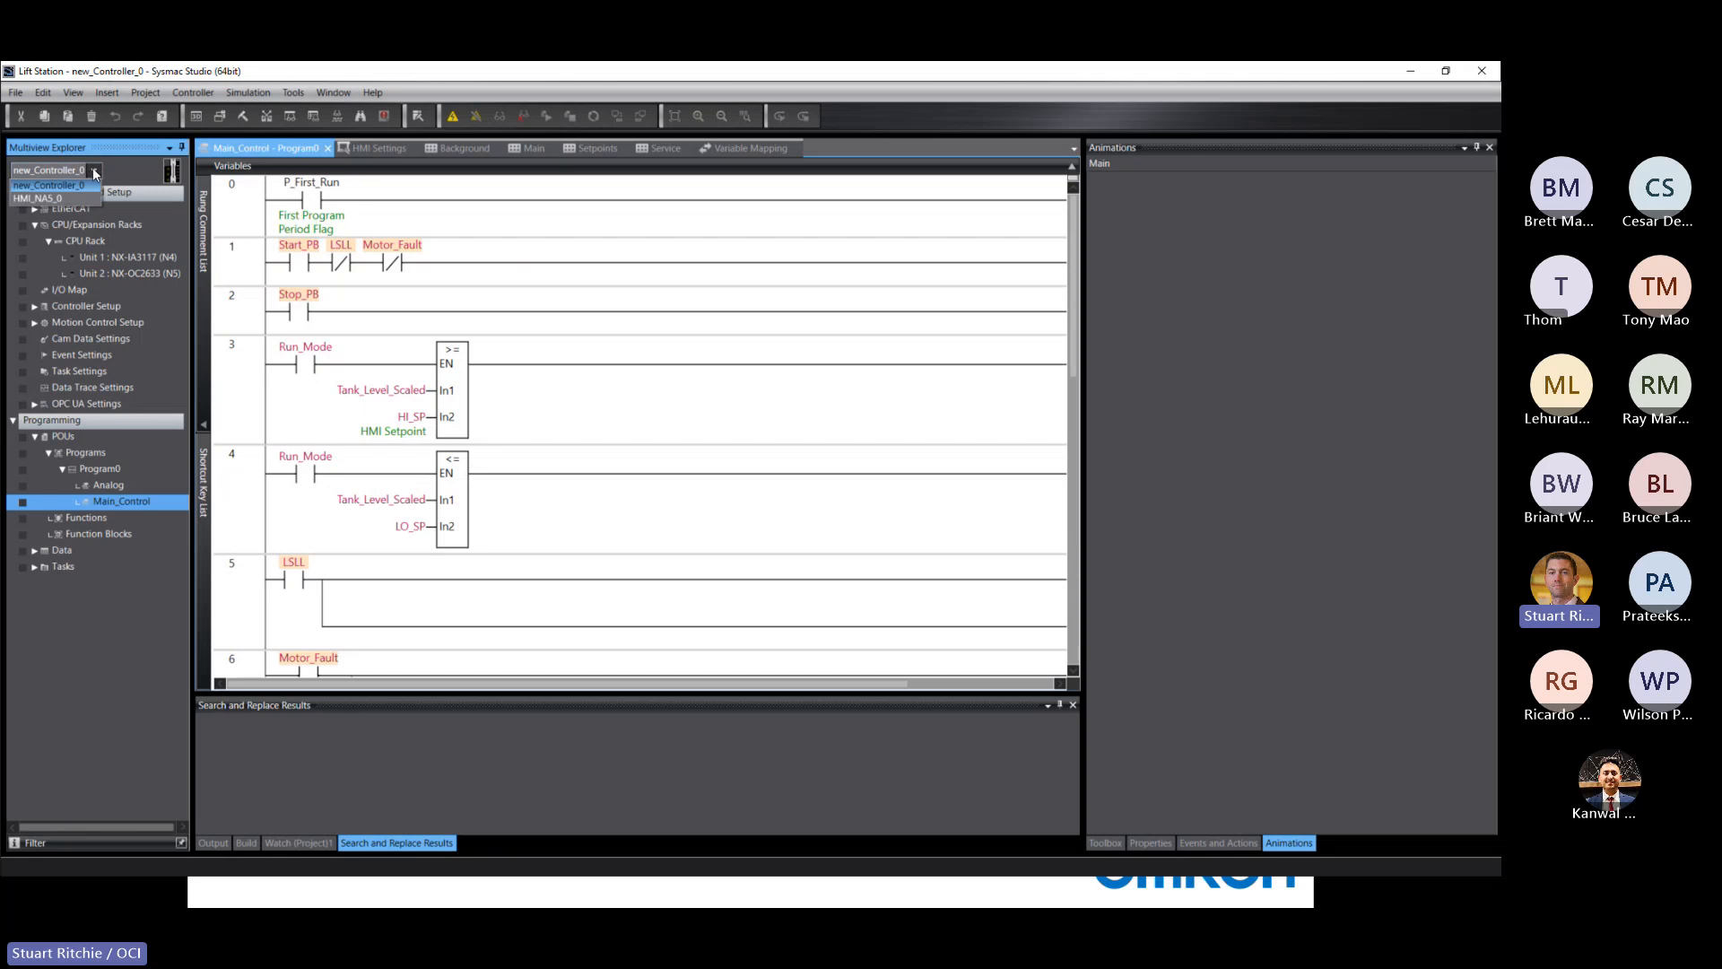
click(64, 185)
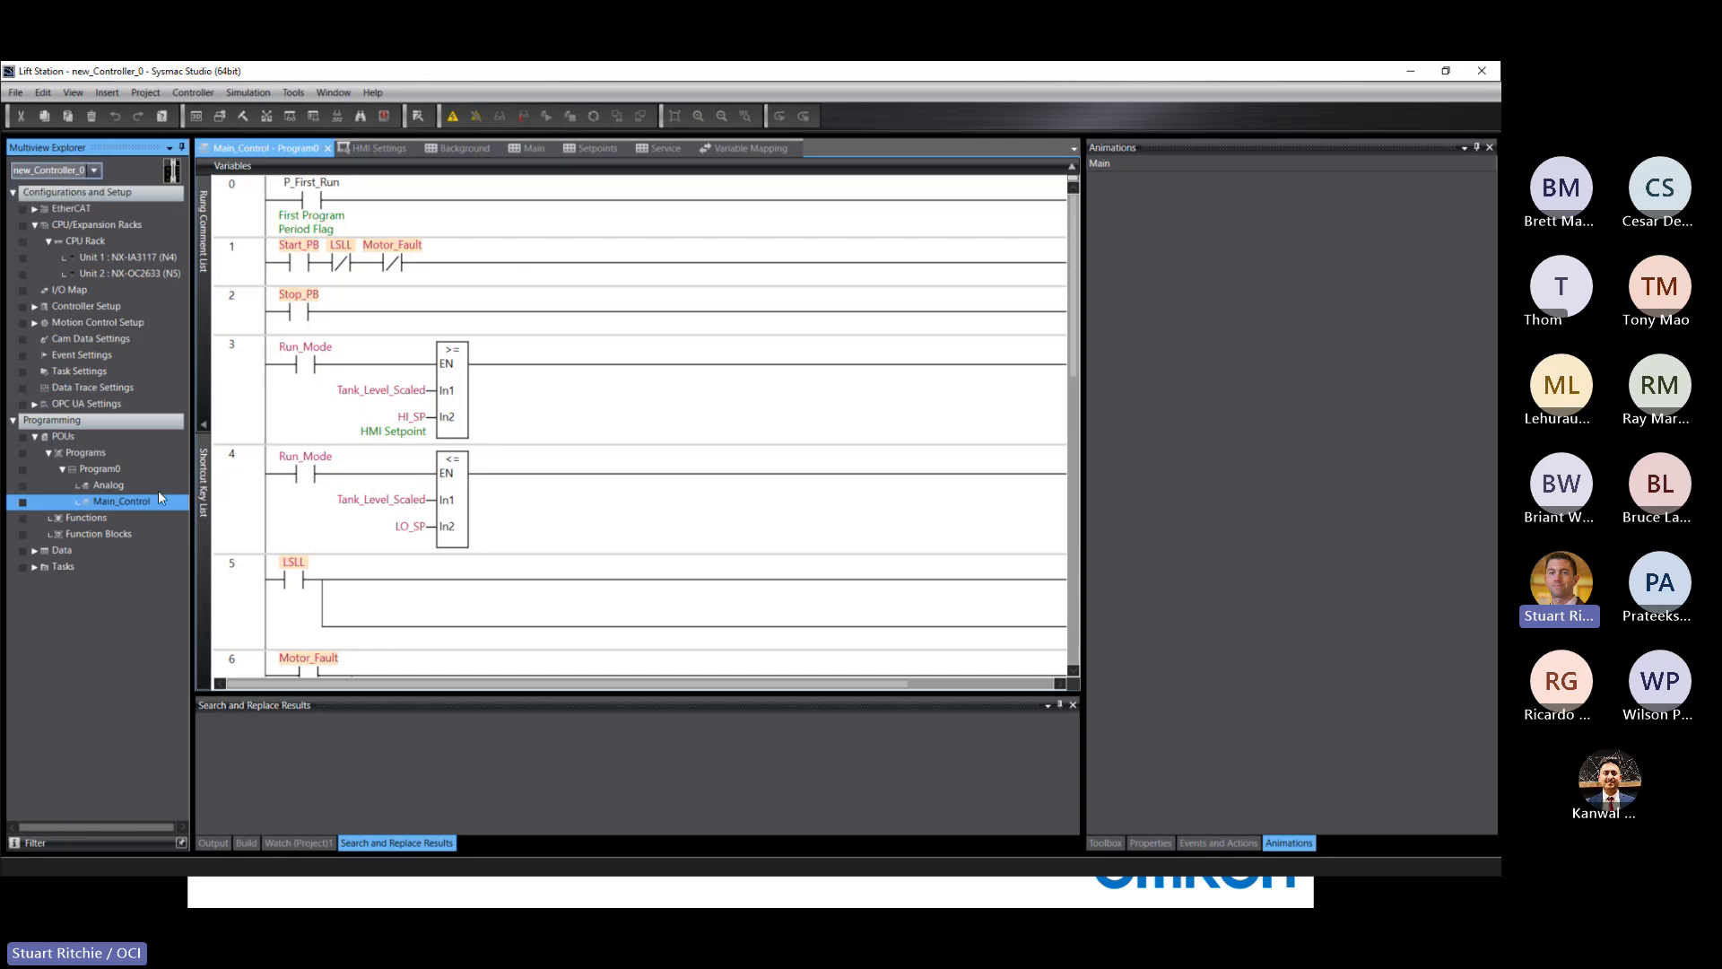
double_click(121, 500)
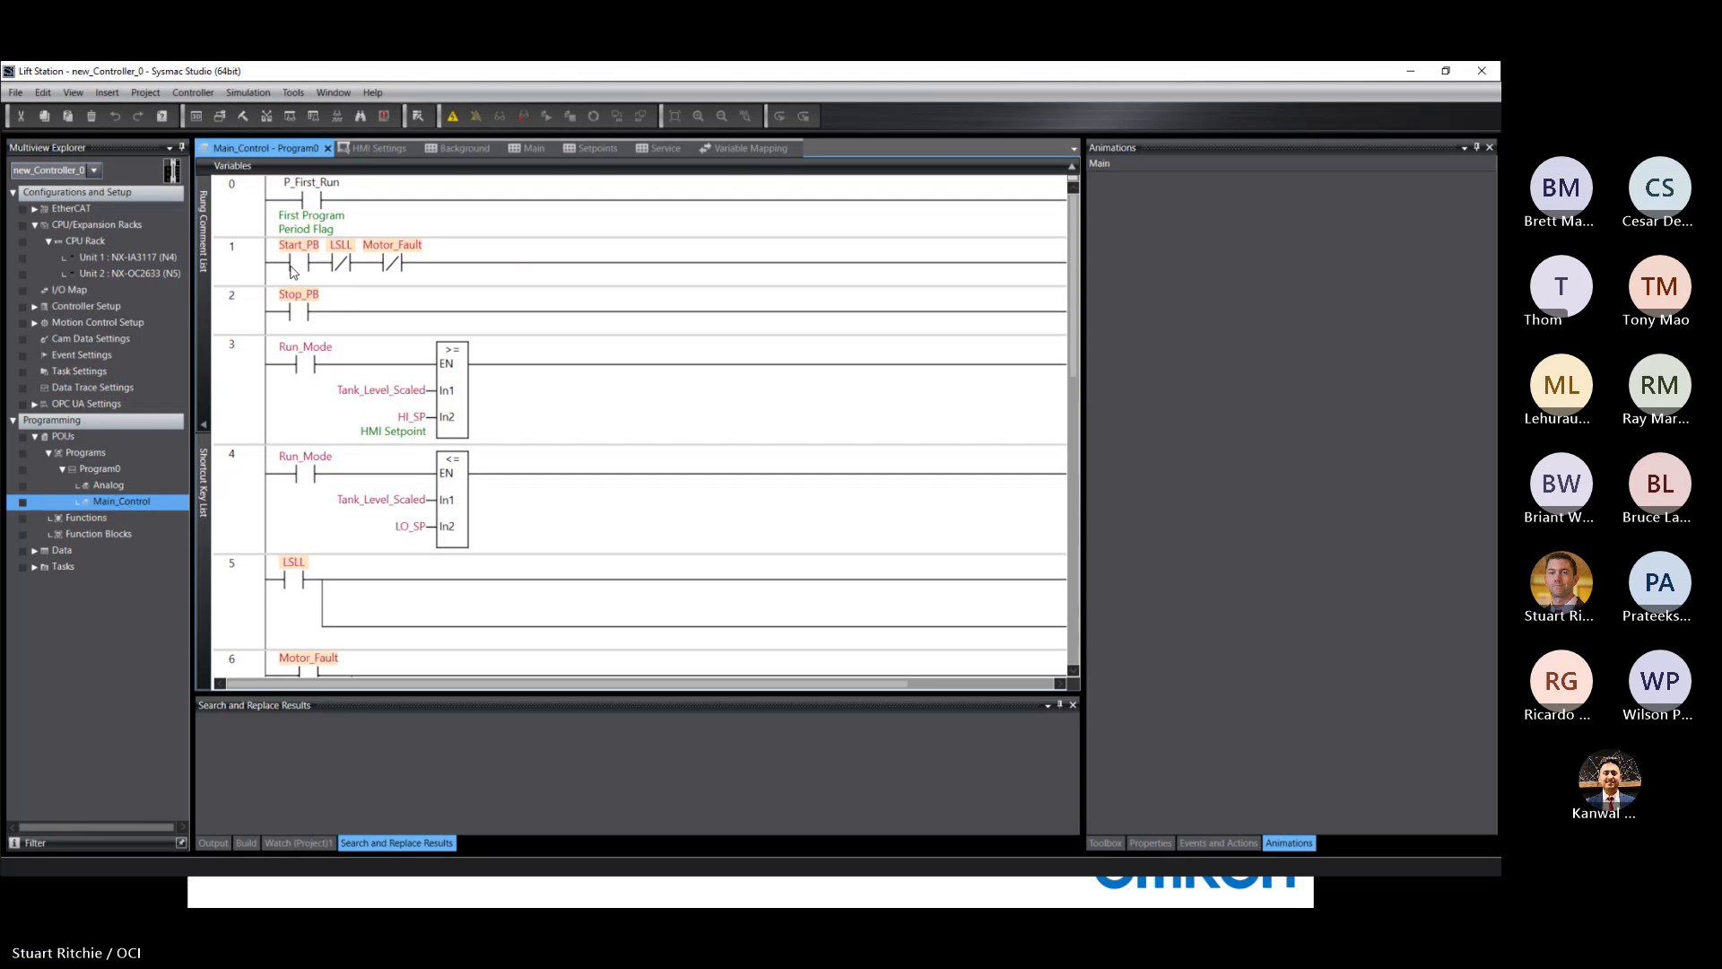
click(245, 269)
click(242, 310)
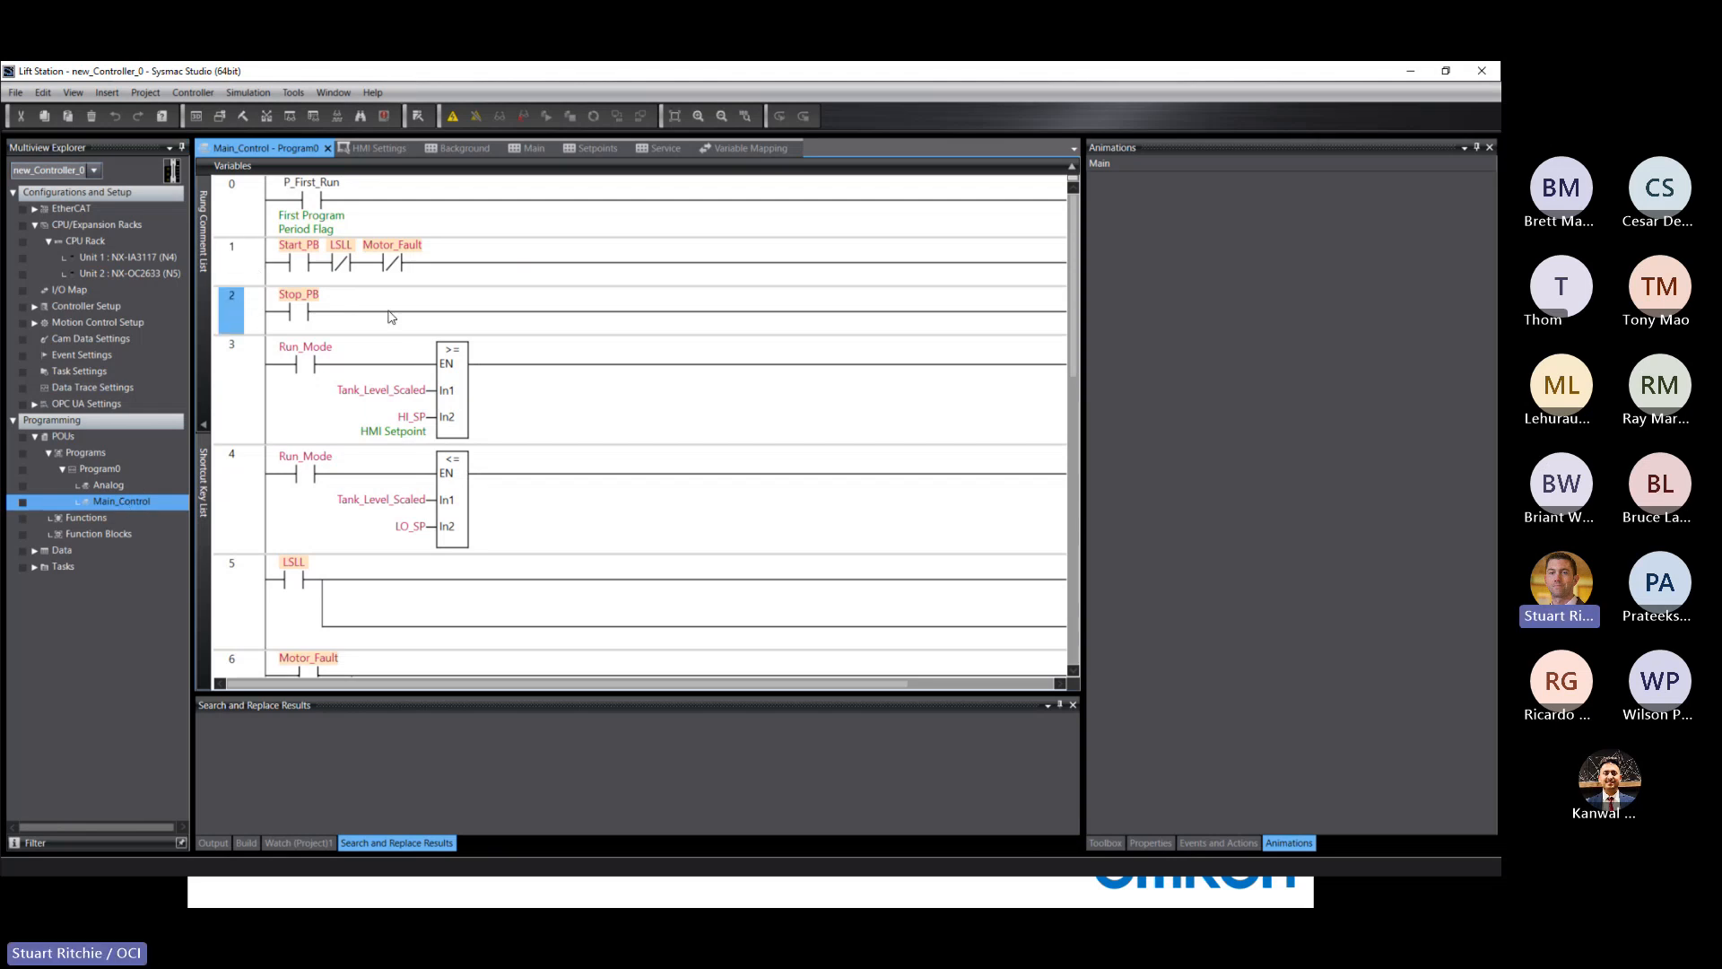
click(297, 265)
click(298, 315)
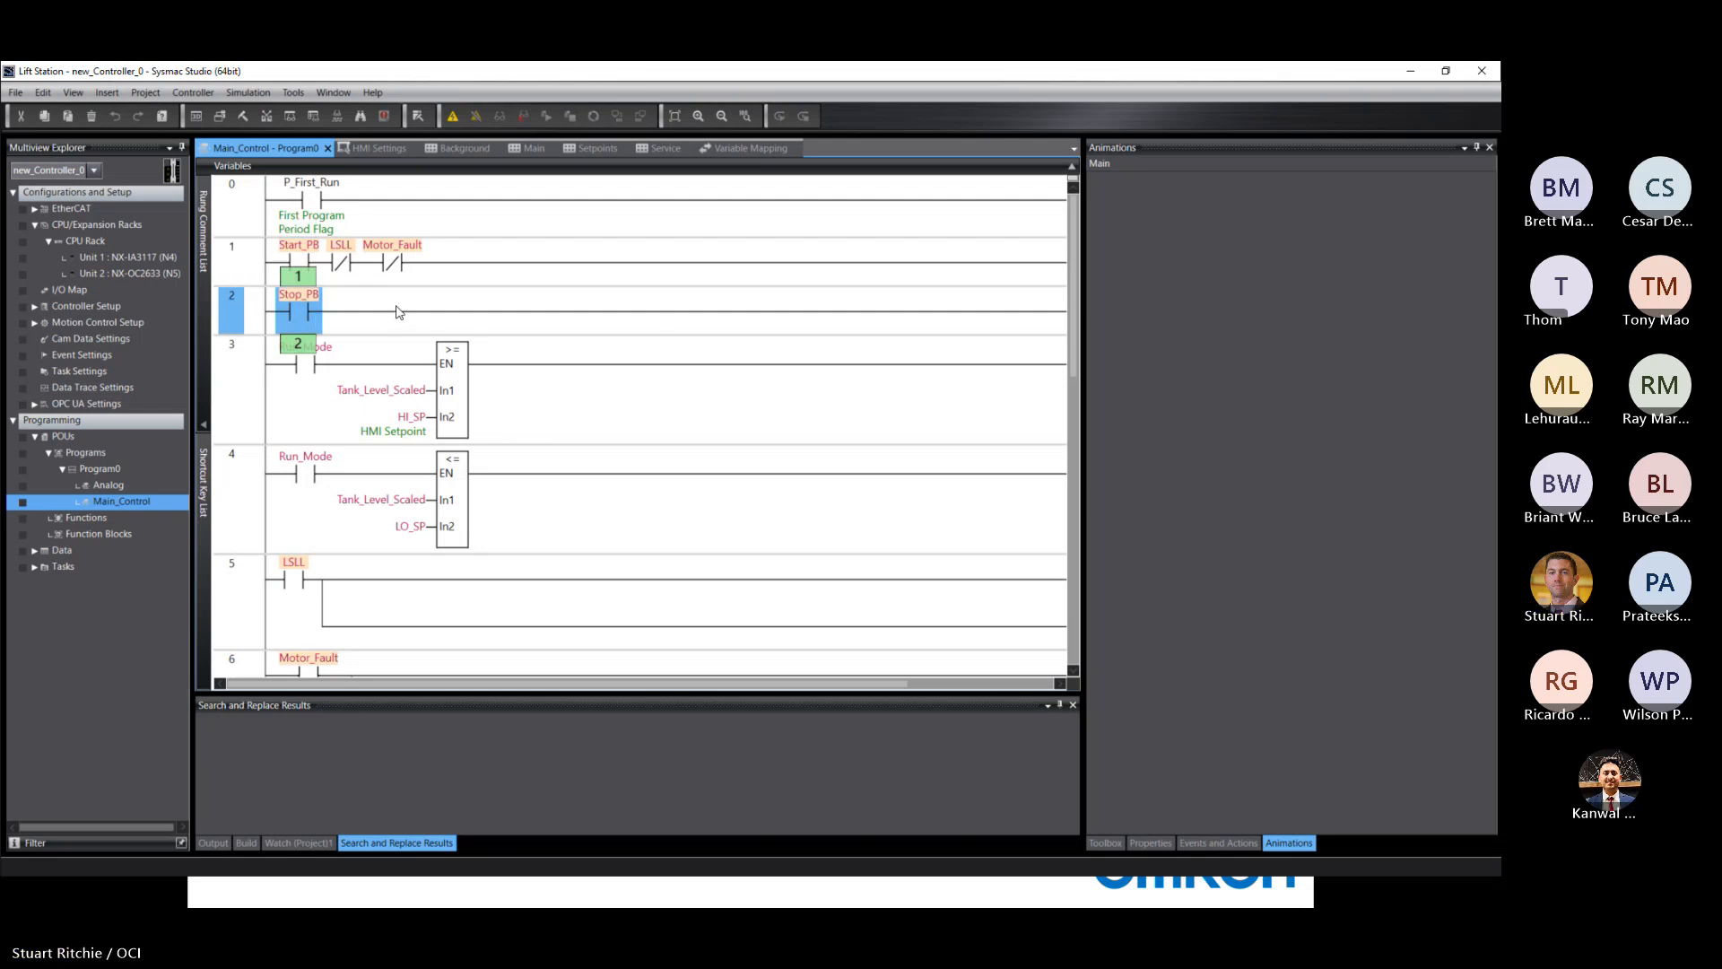
Step: Add a normally open input contact in parallel with Start_PB in rung 1 and another with Stop_PB in rung 2
click(1097, 843)
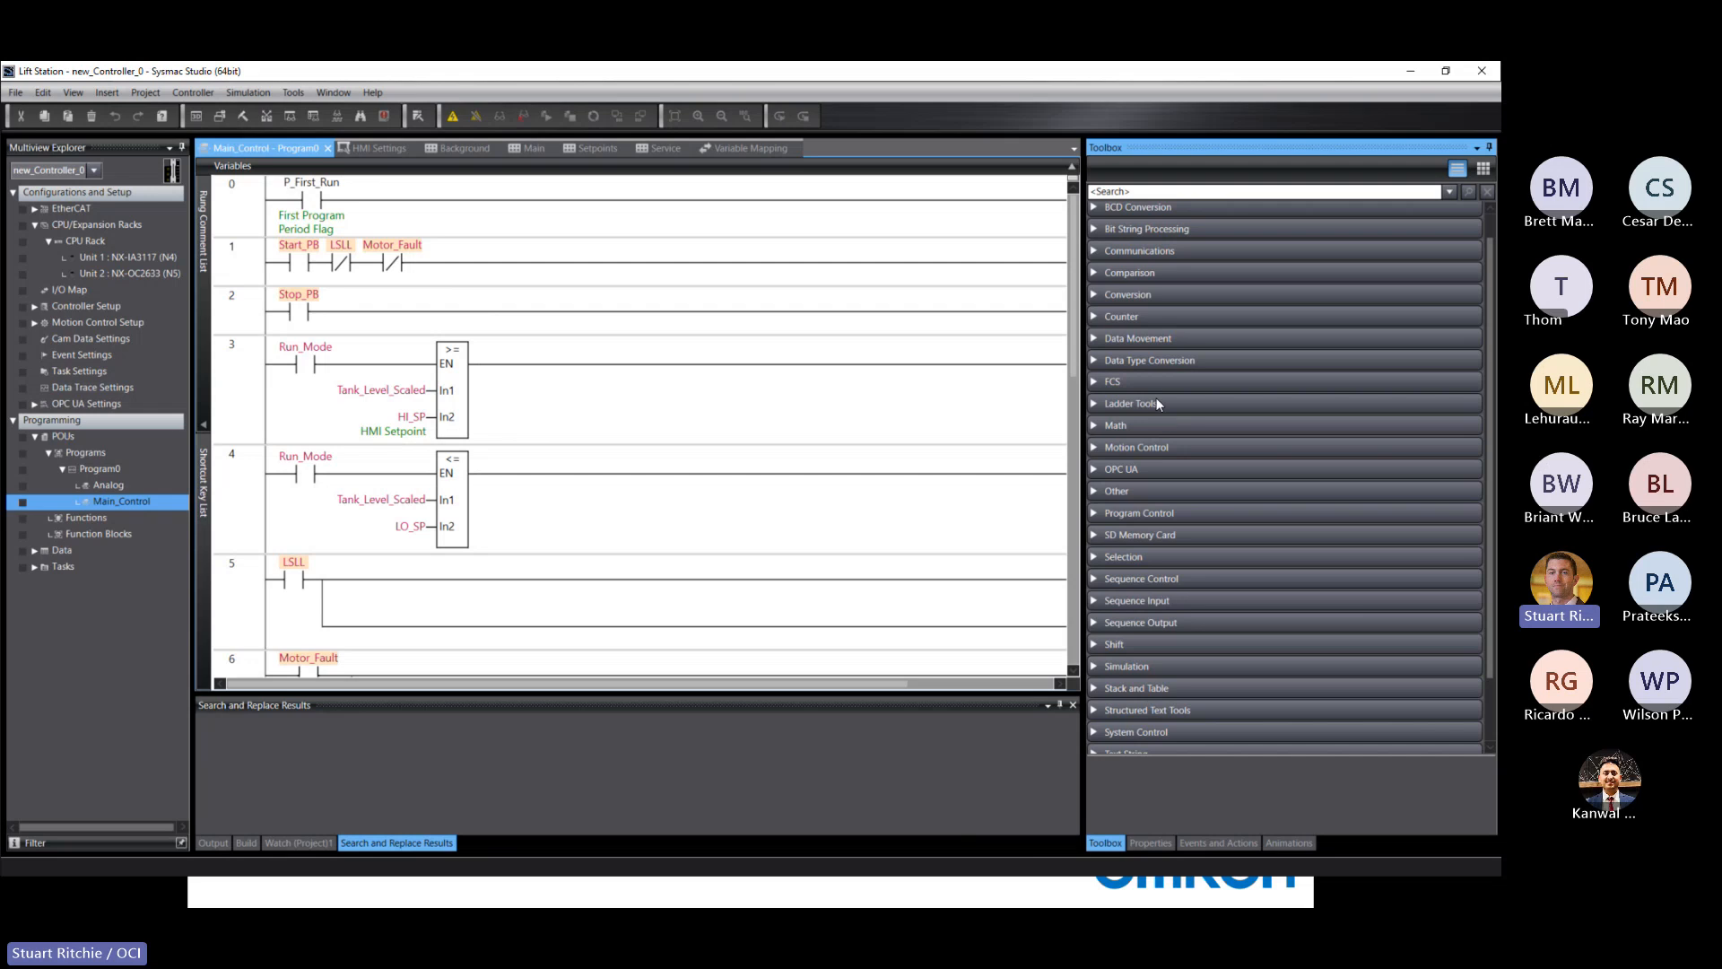
click(1094, 402)
click(1108, 487)
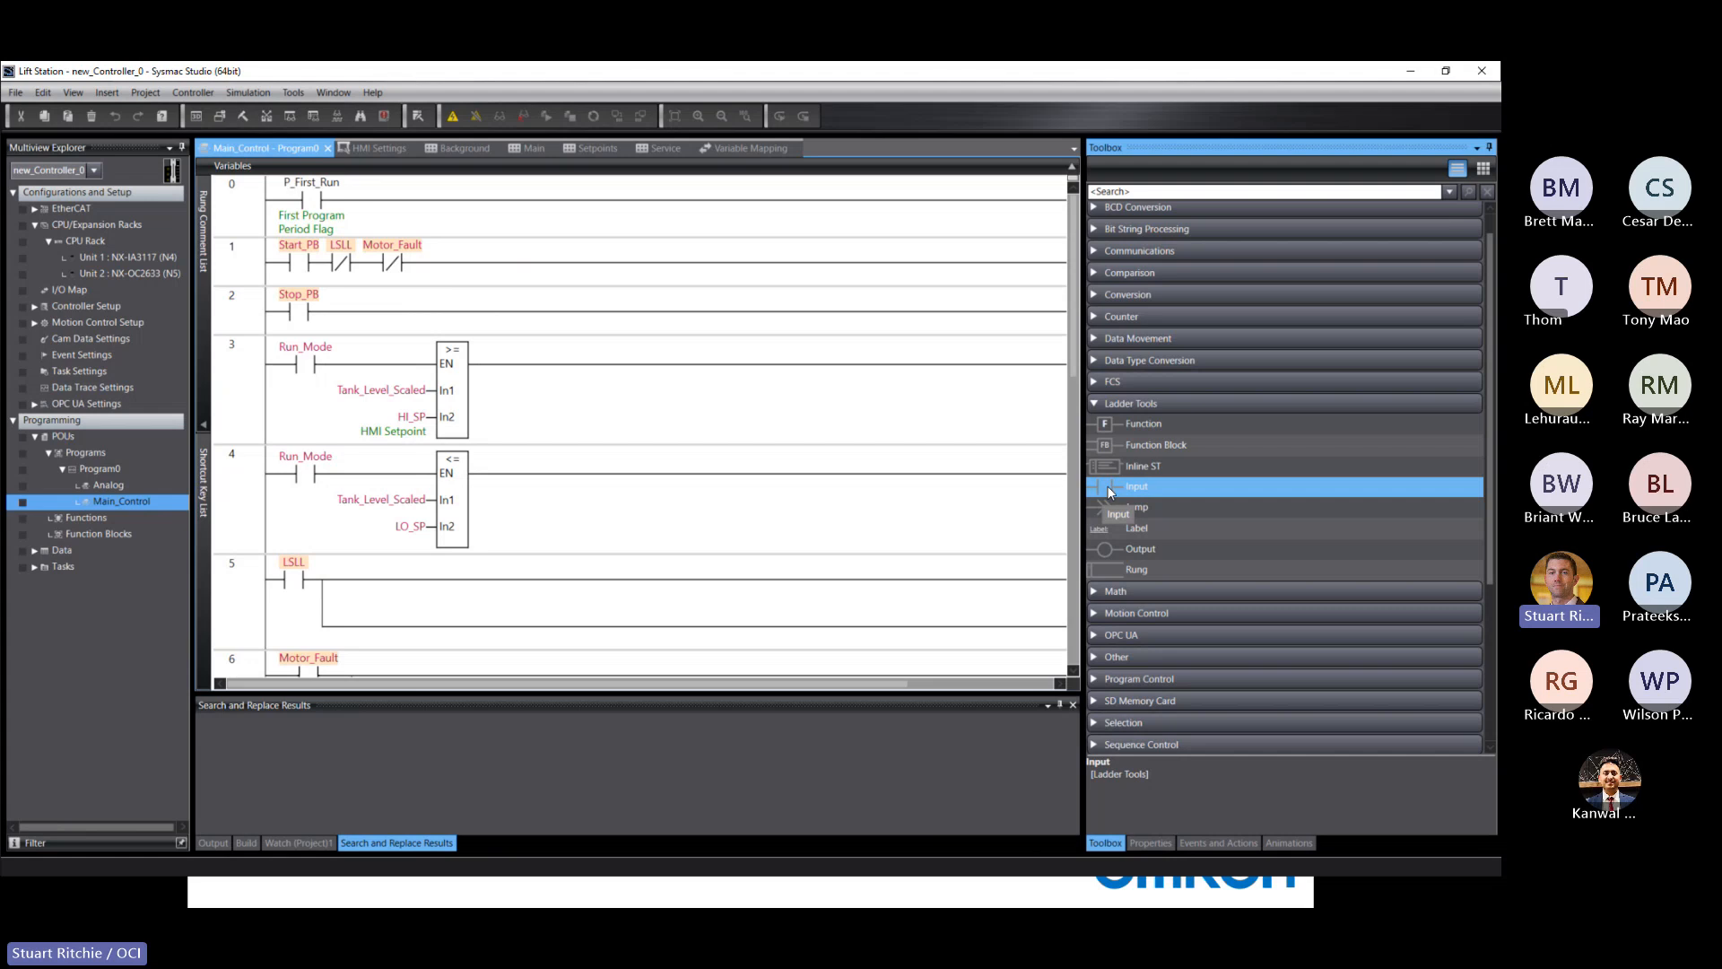
drag(1106, 486, 276, 273)
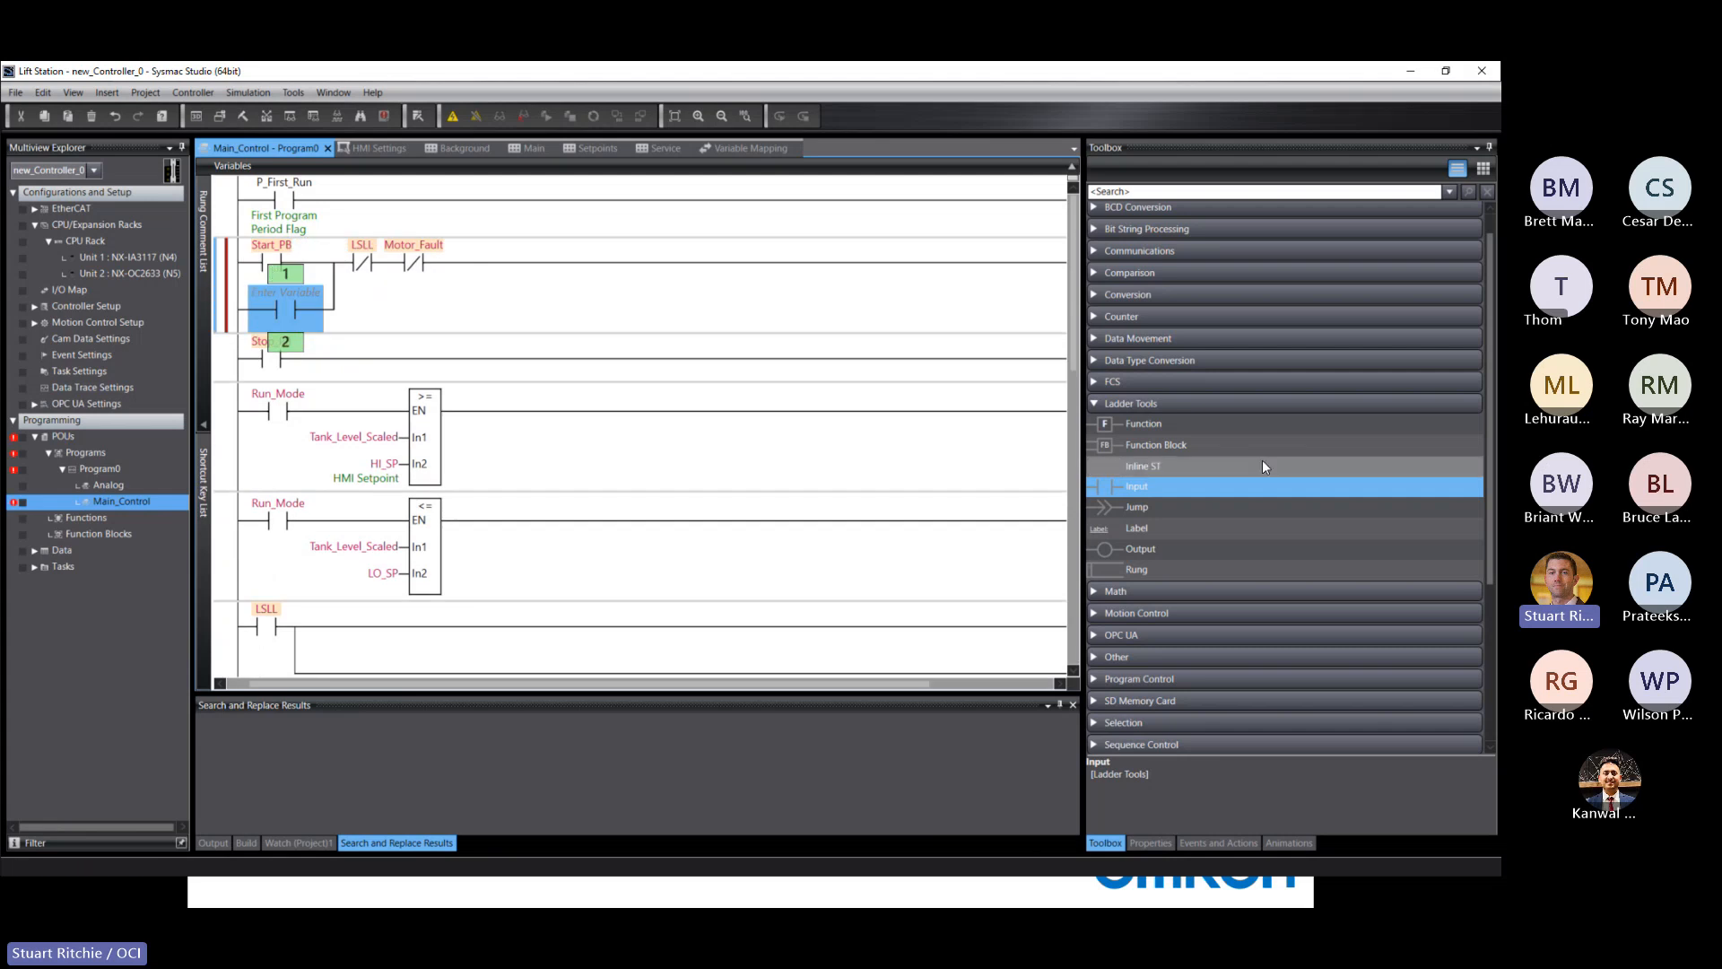
click(1108, 490)
drag(1108, 492, 272, 363)
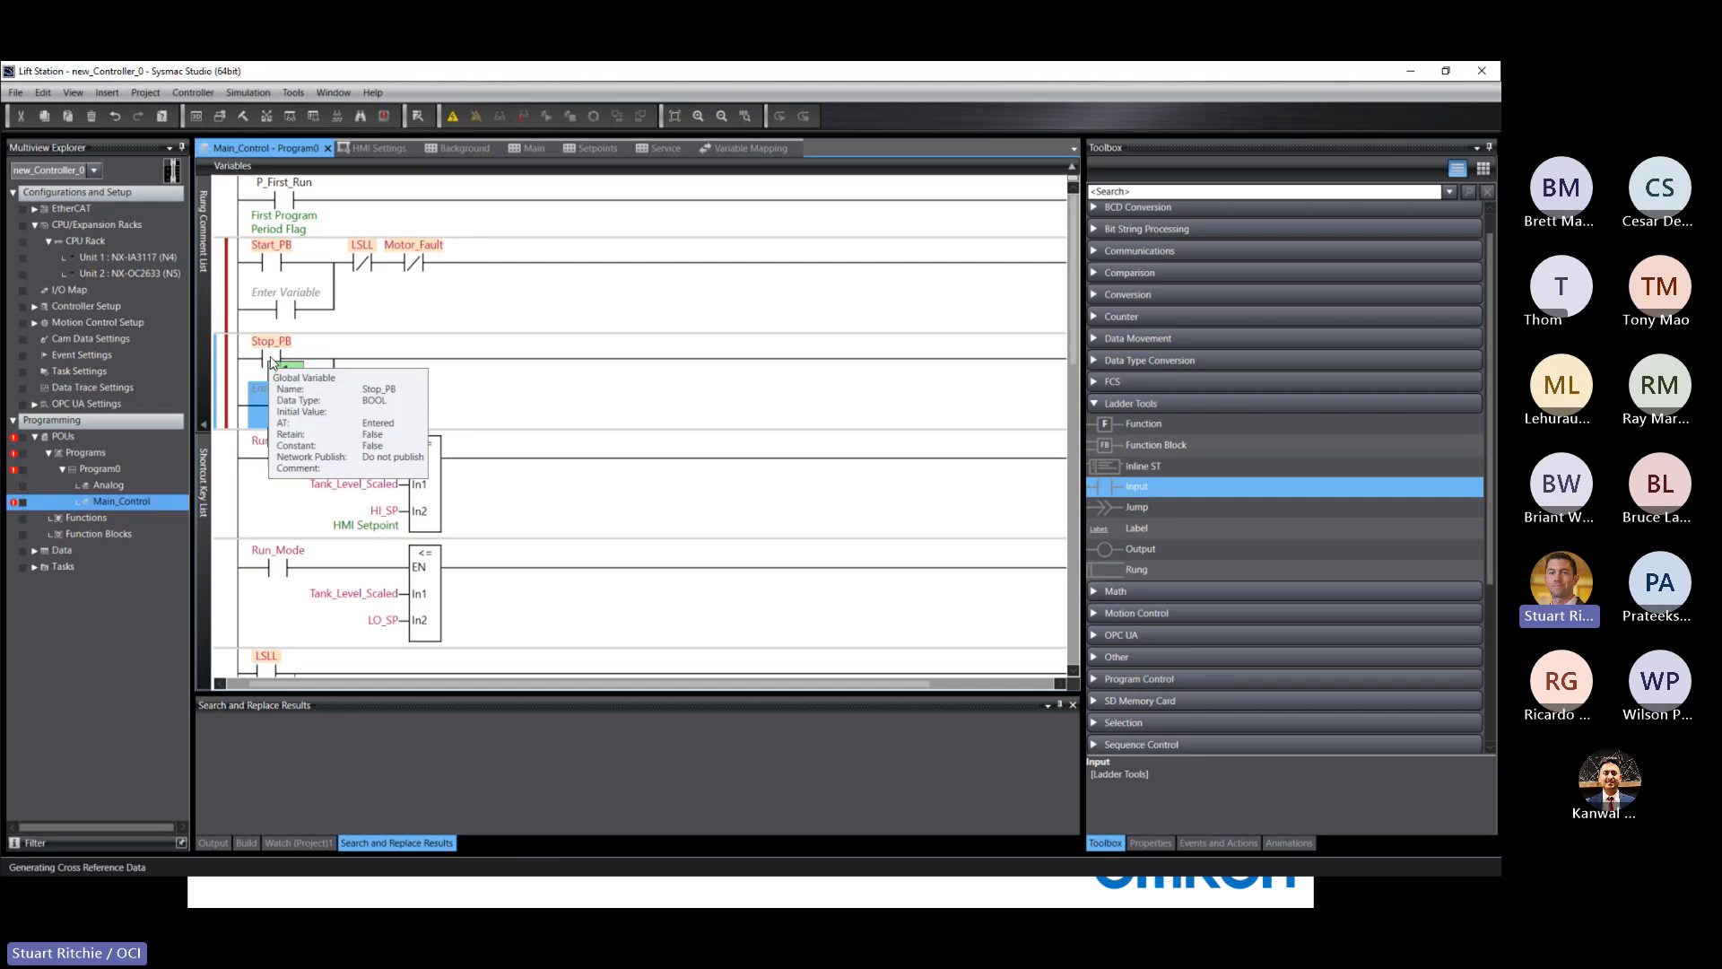
Step: Assign the new variable Start_PB_HMI to the empty contact parallel to Start_PB
double_click(275, 296)
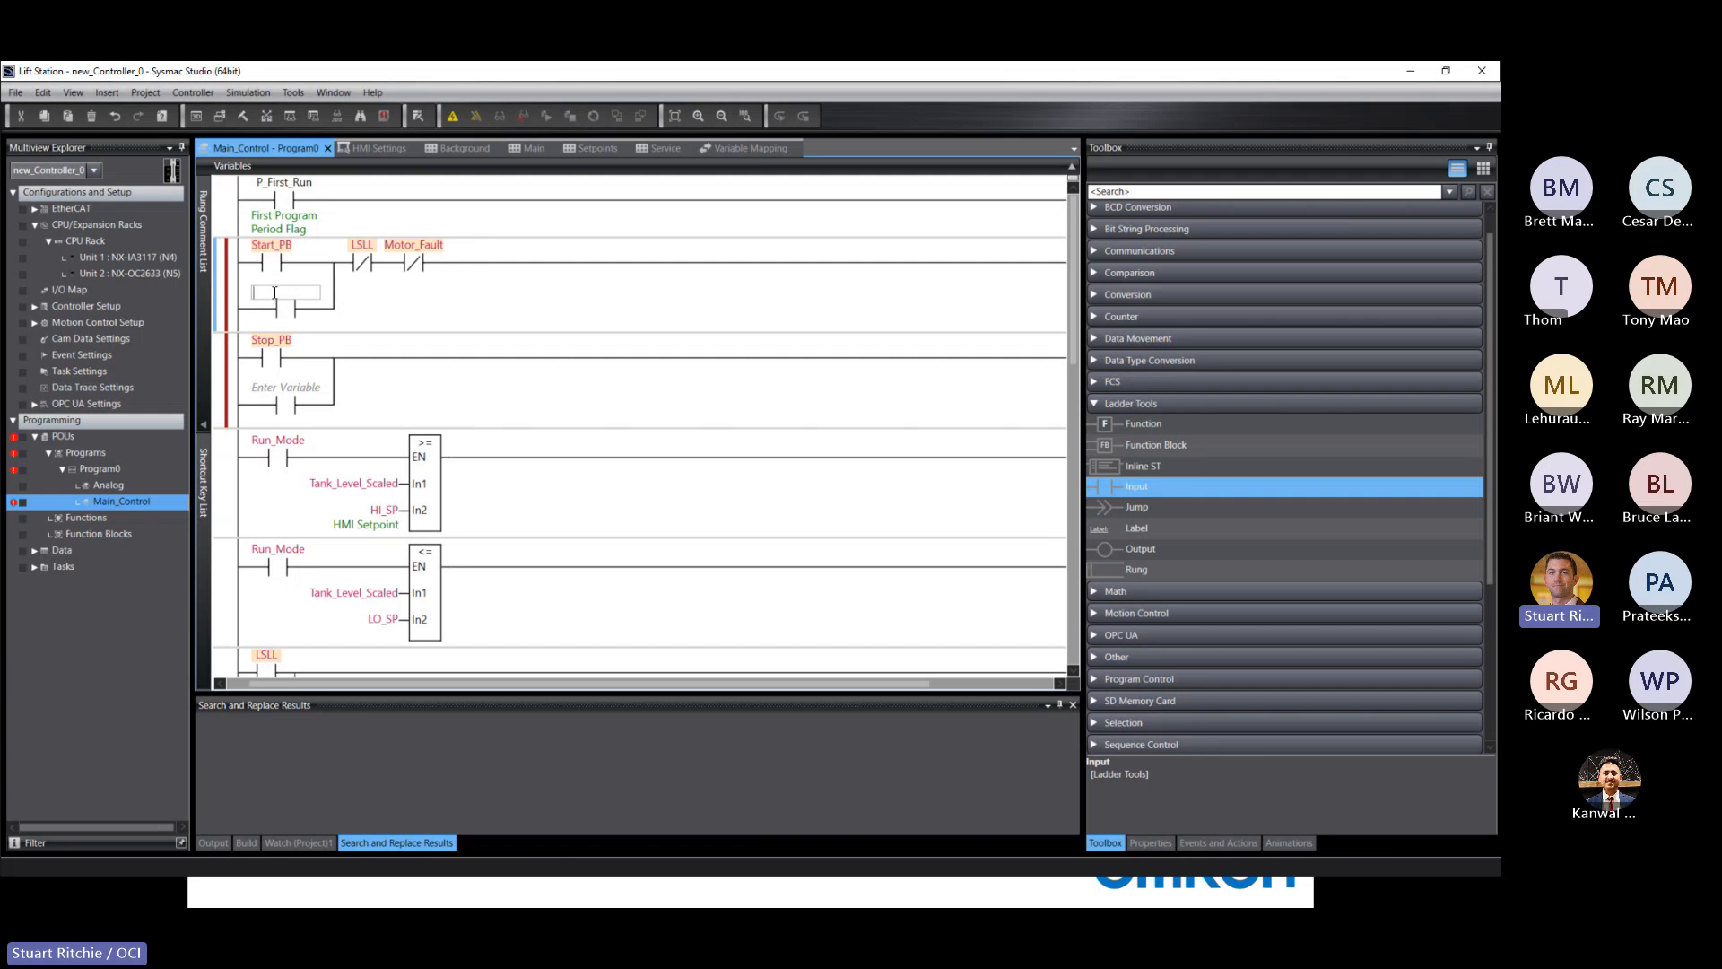
text(S)
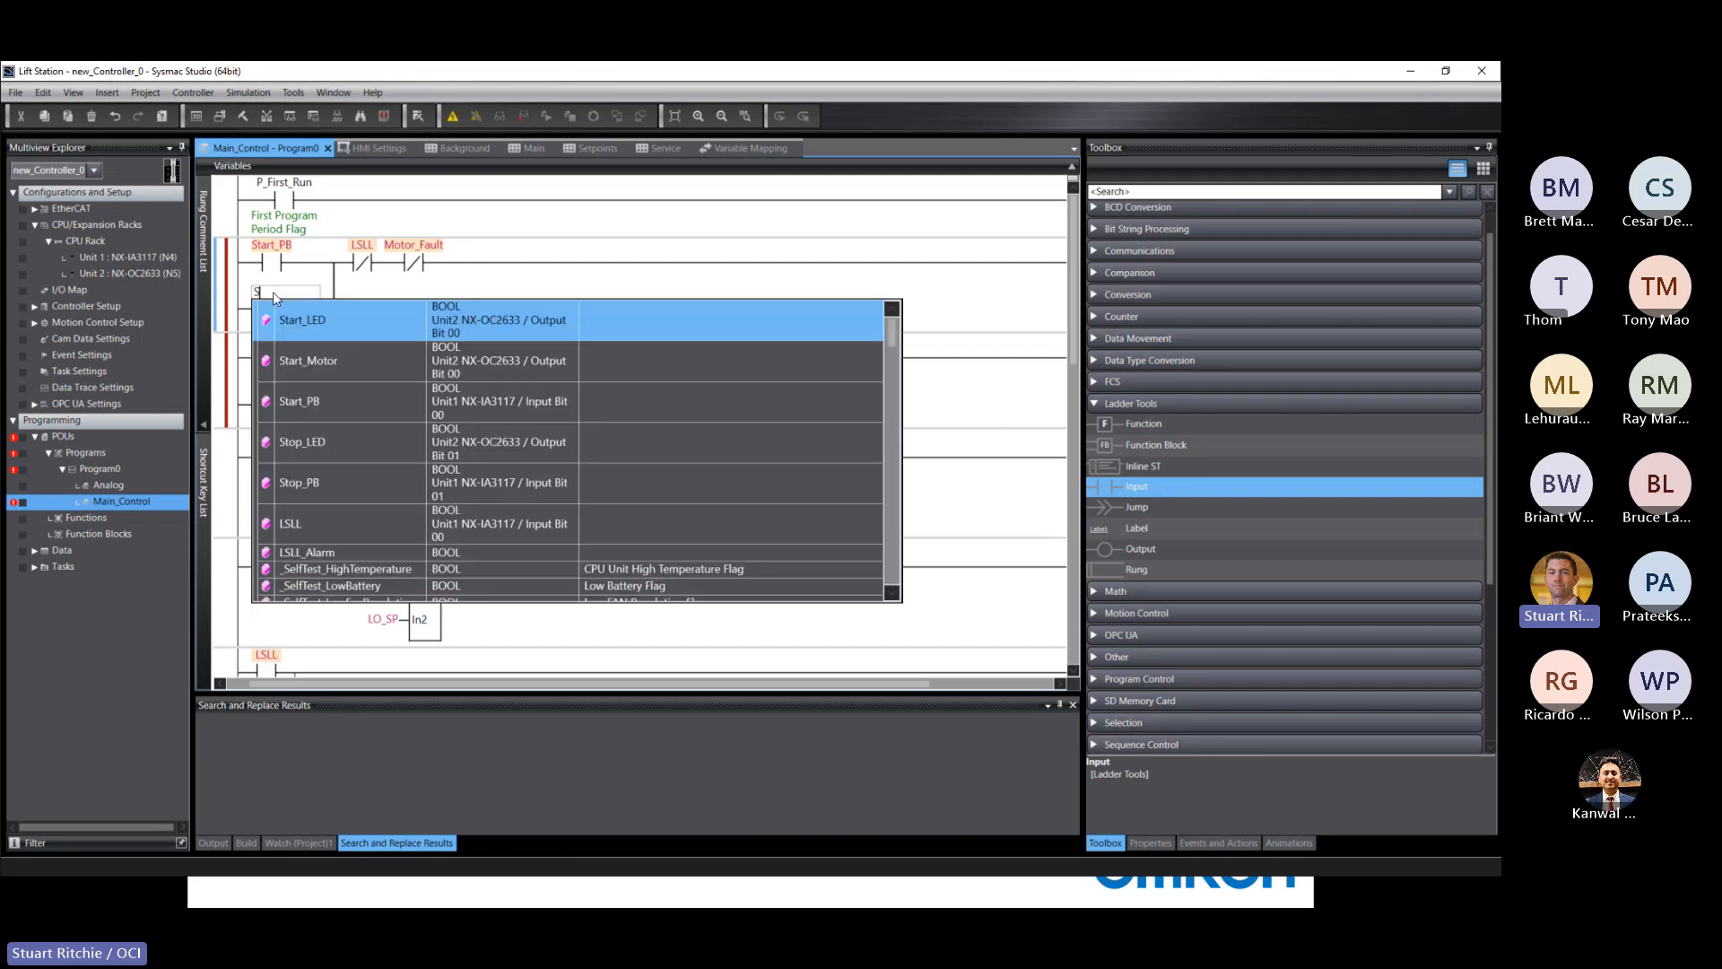
text(tart_P)
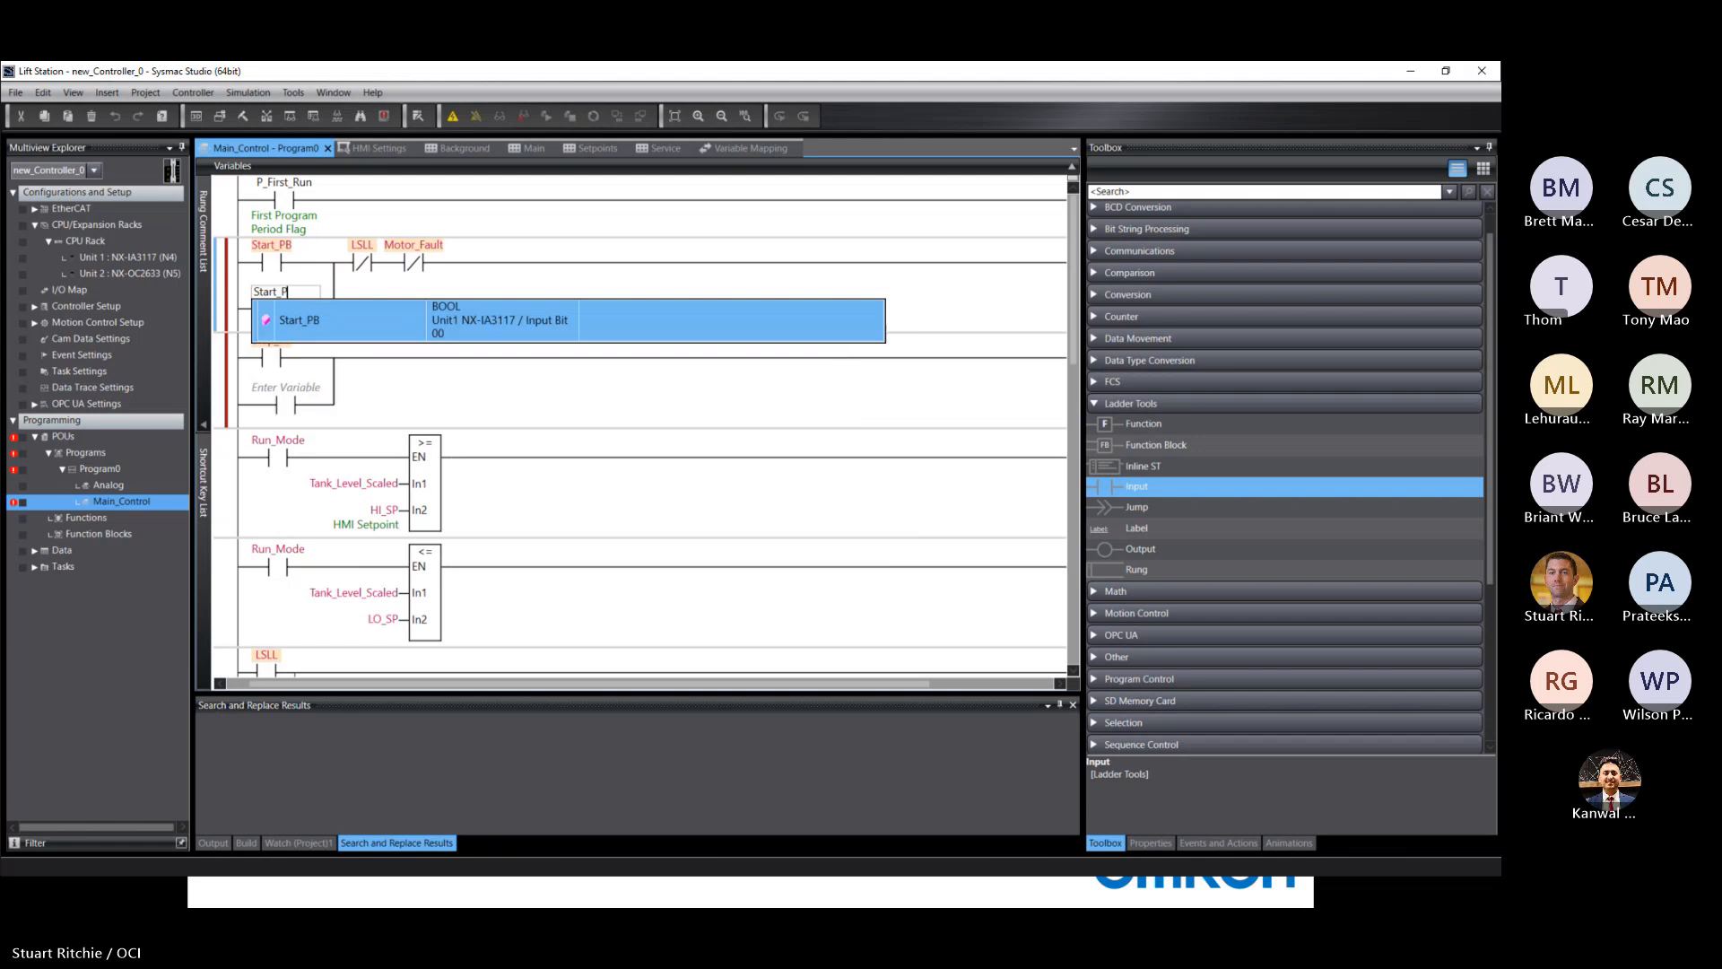
text(B_HMI)
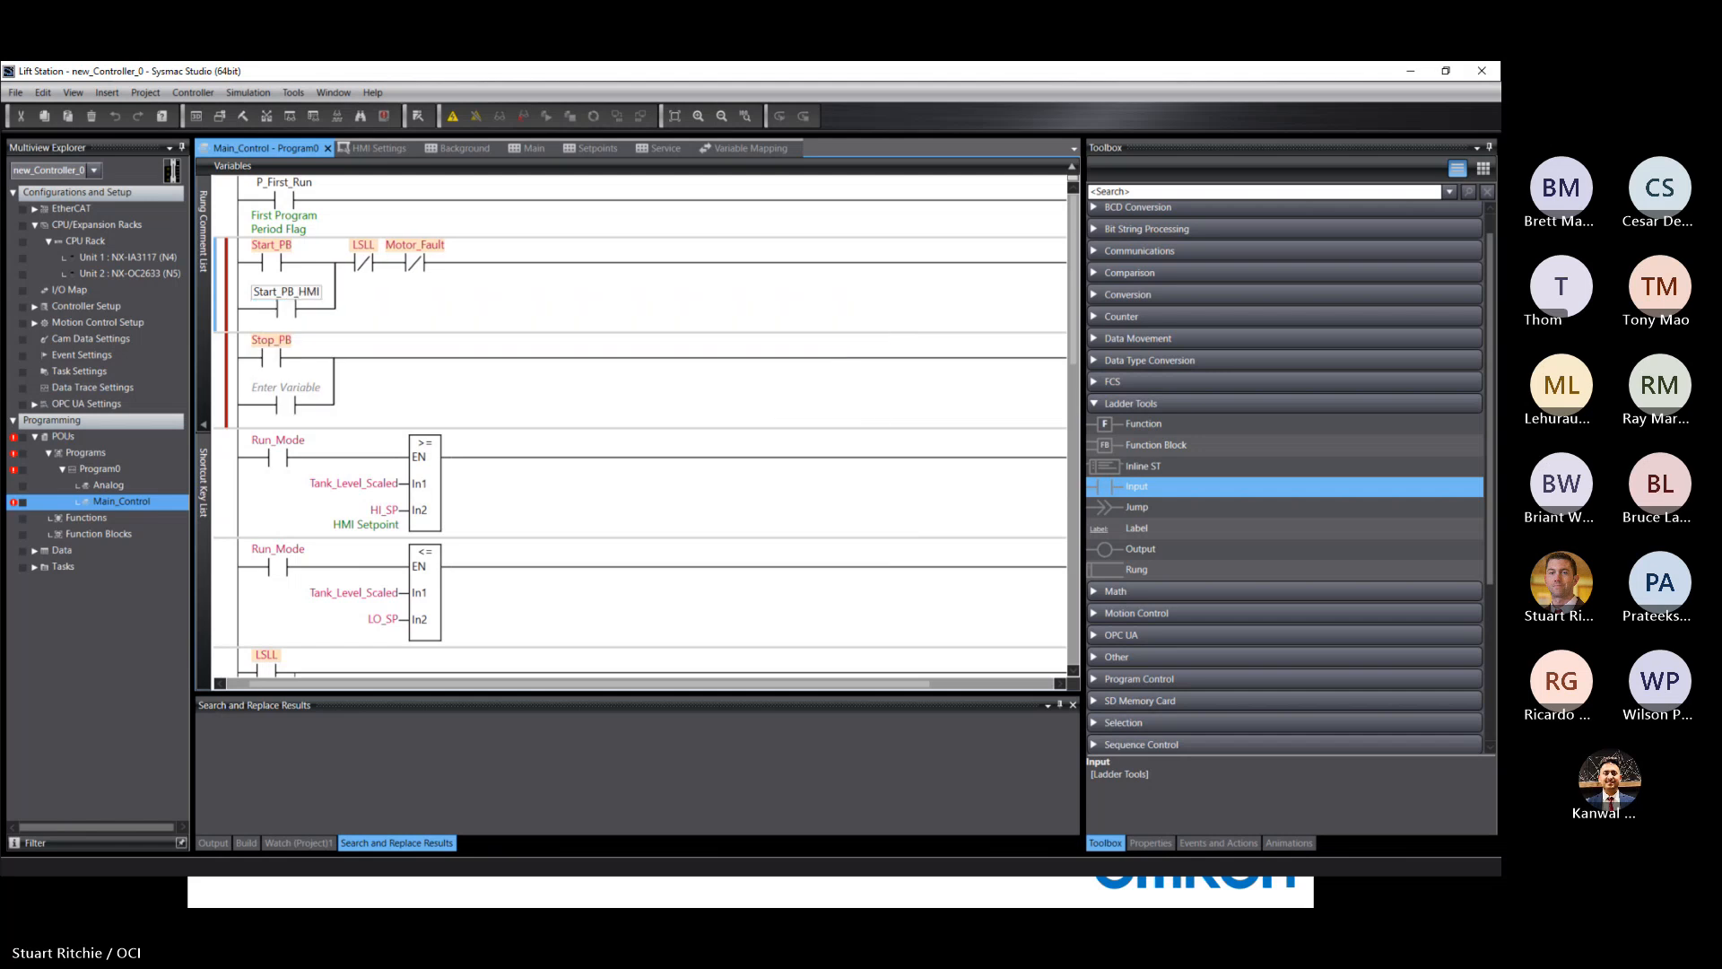
key(Return)
click(422, 376)
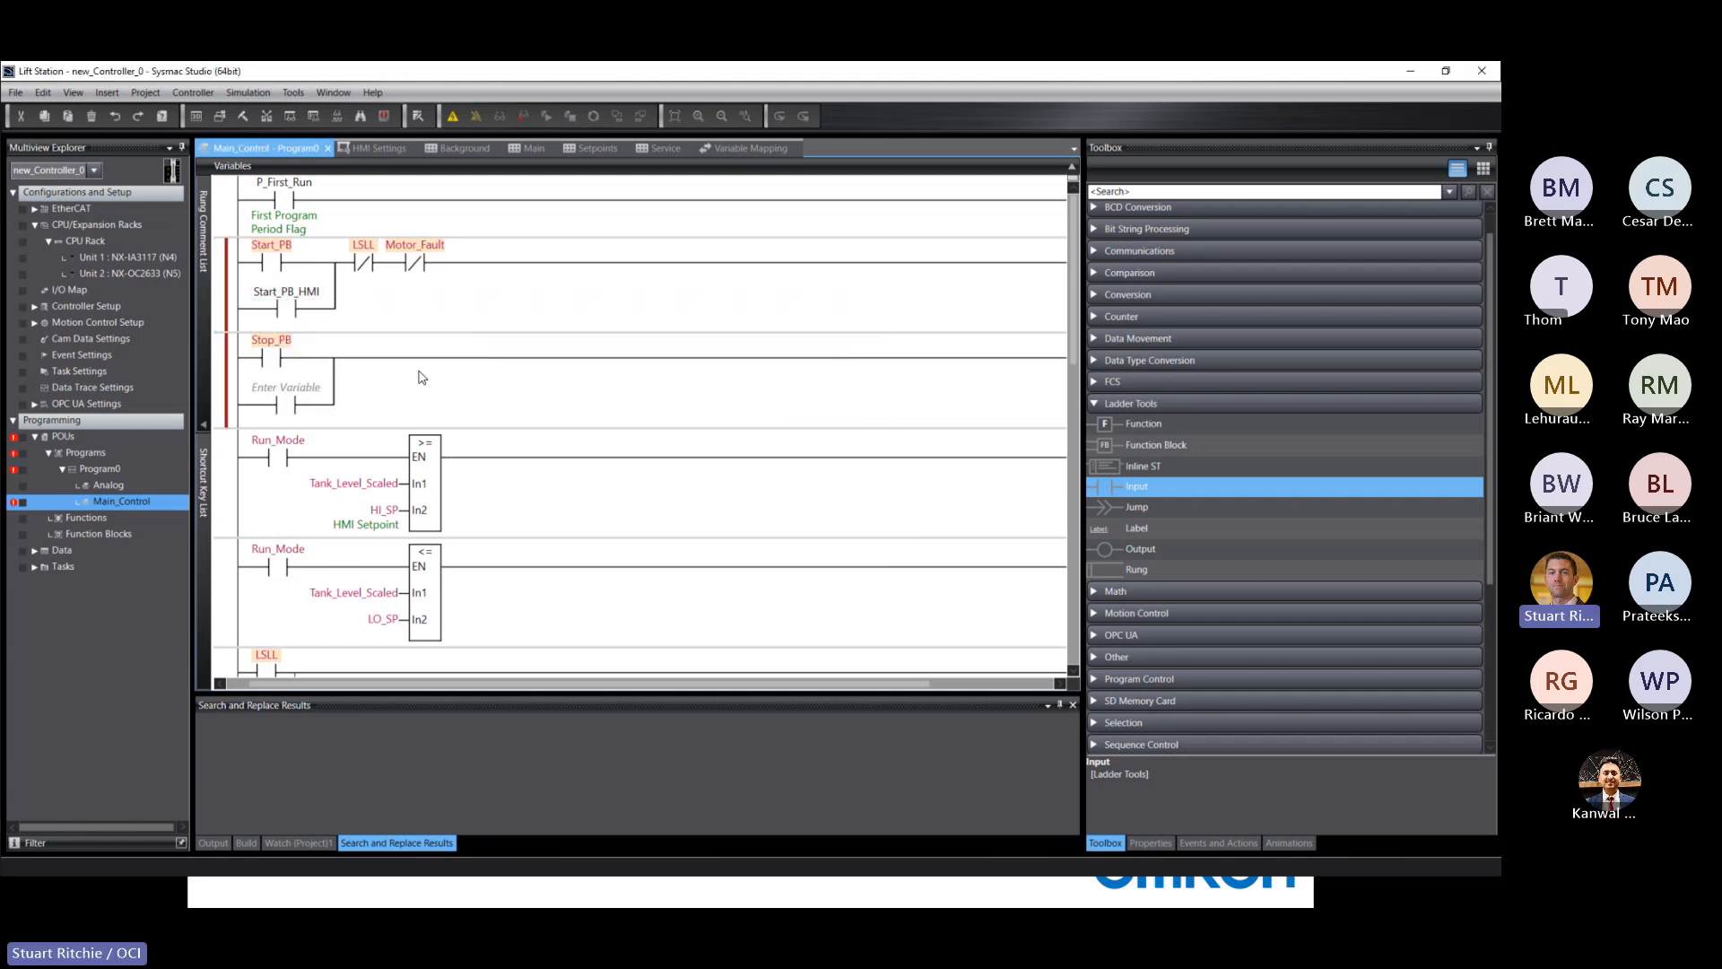
Step: Assign the new variable Stop_PB_HMI to the empty contact parallel to Stop_PB, without a variable comment
click(285, 388)
text(S)
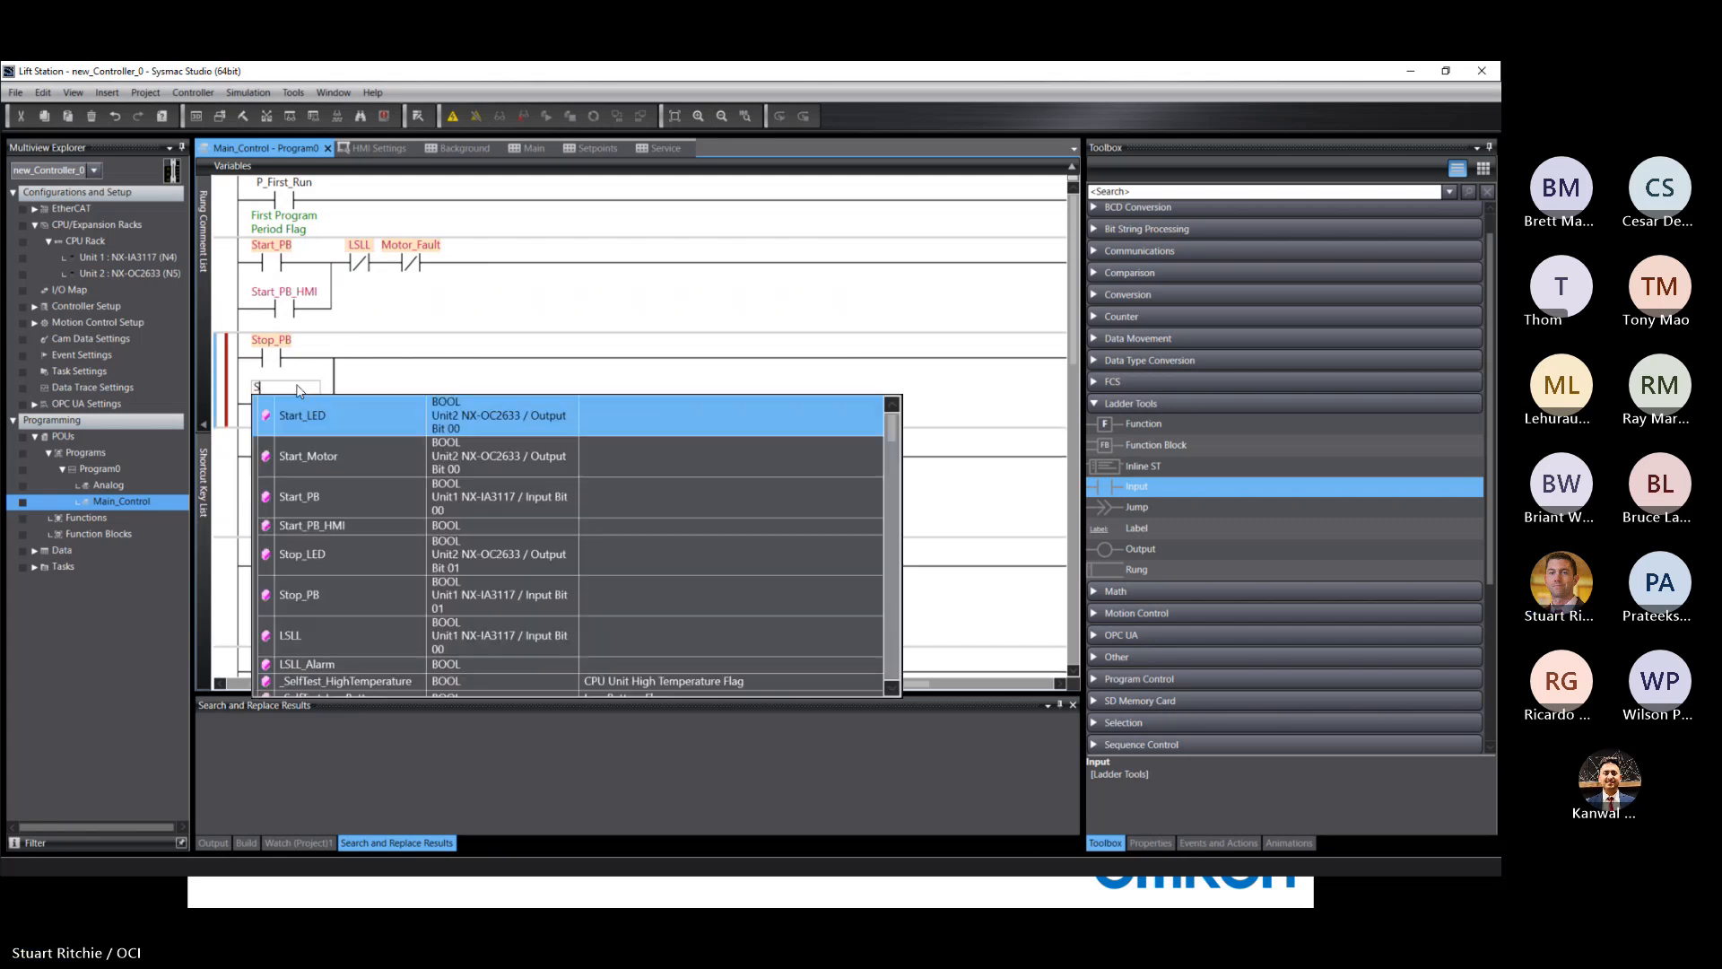
text(top_PB)
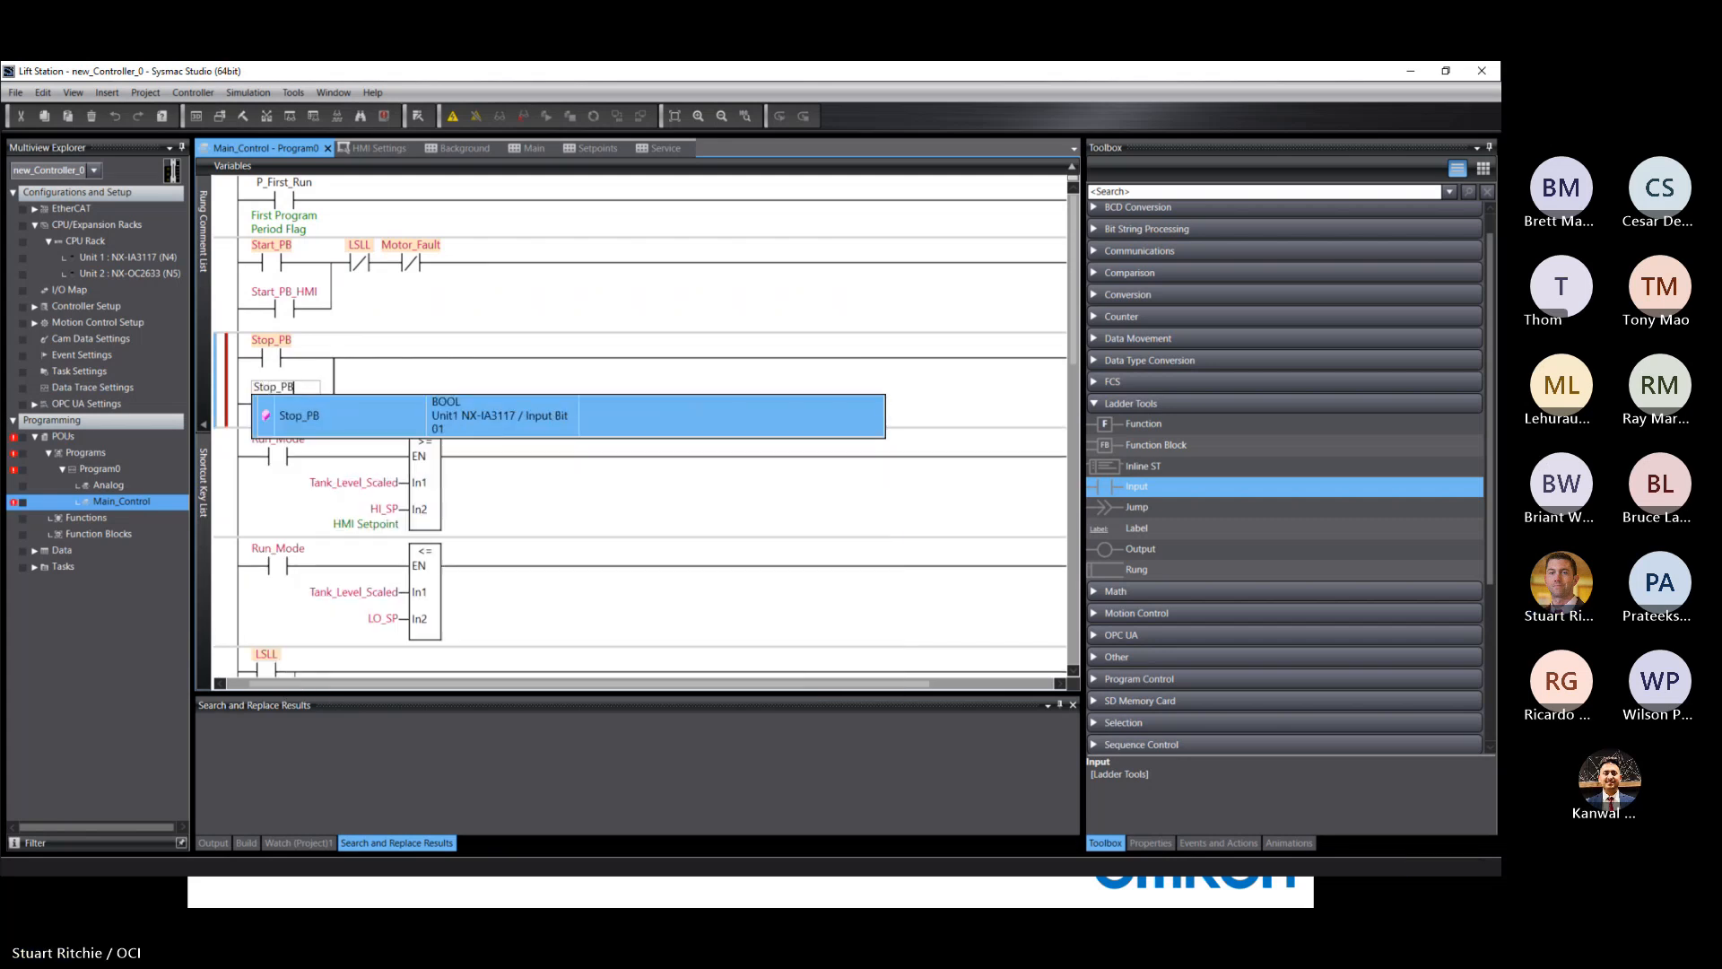
text(_HMI)
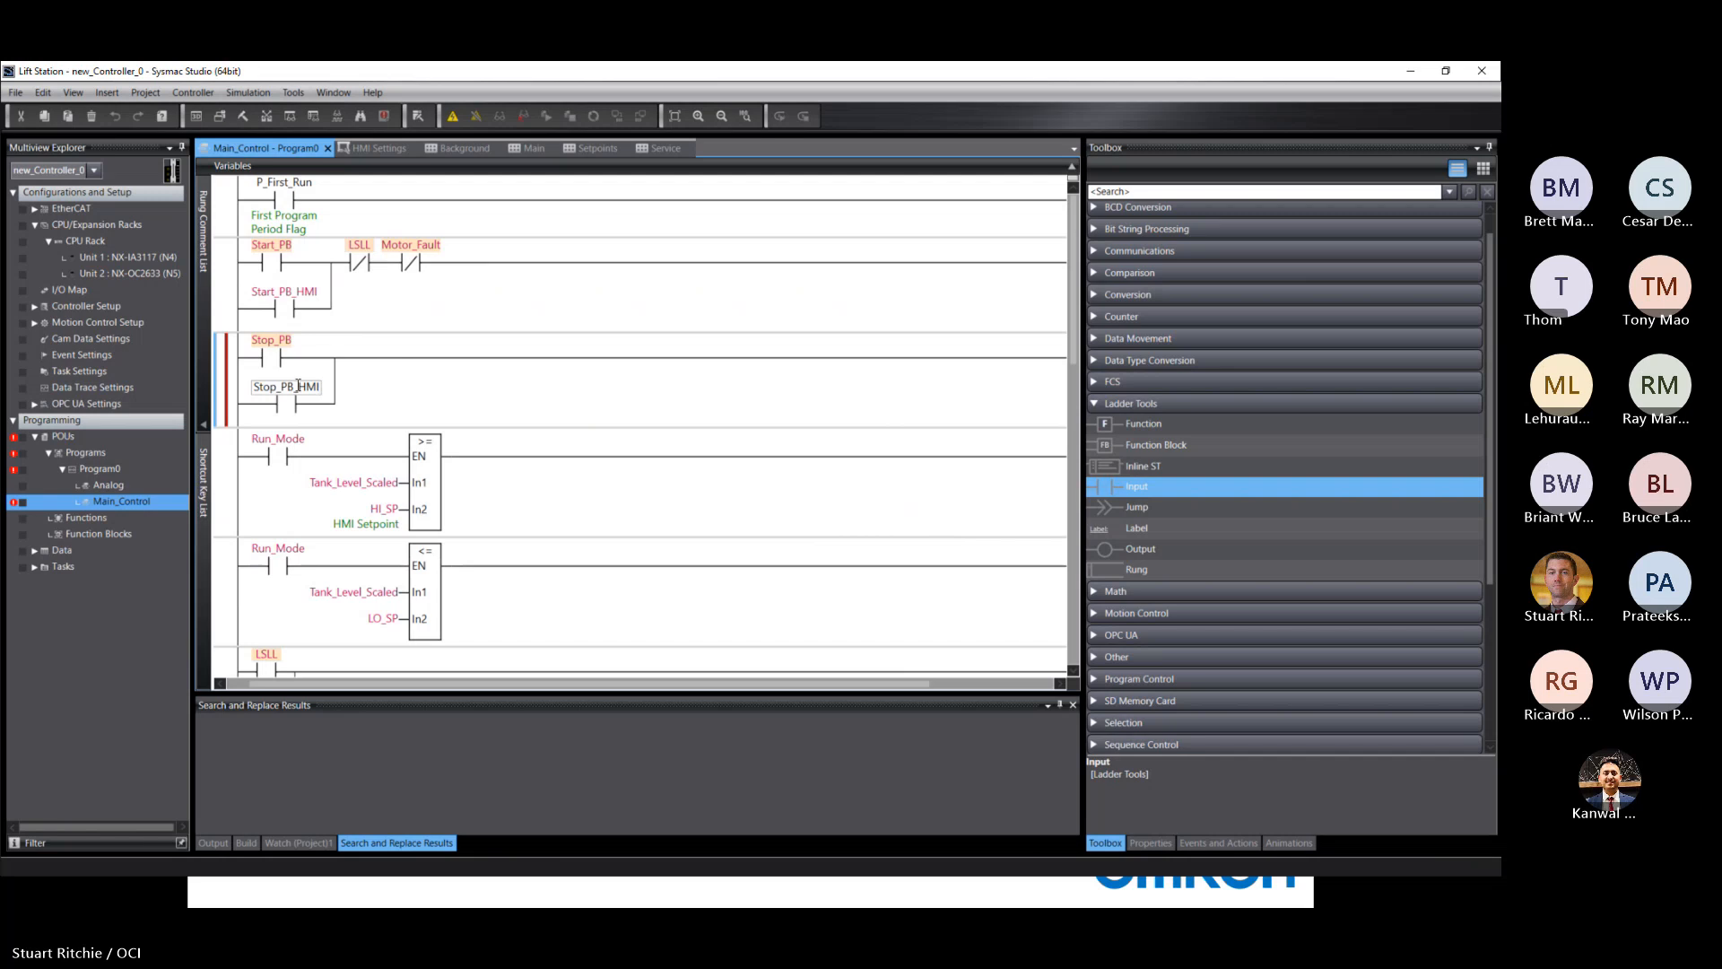
key(Return)
click(432, 473)
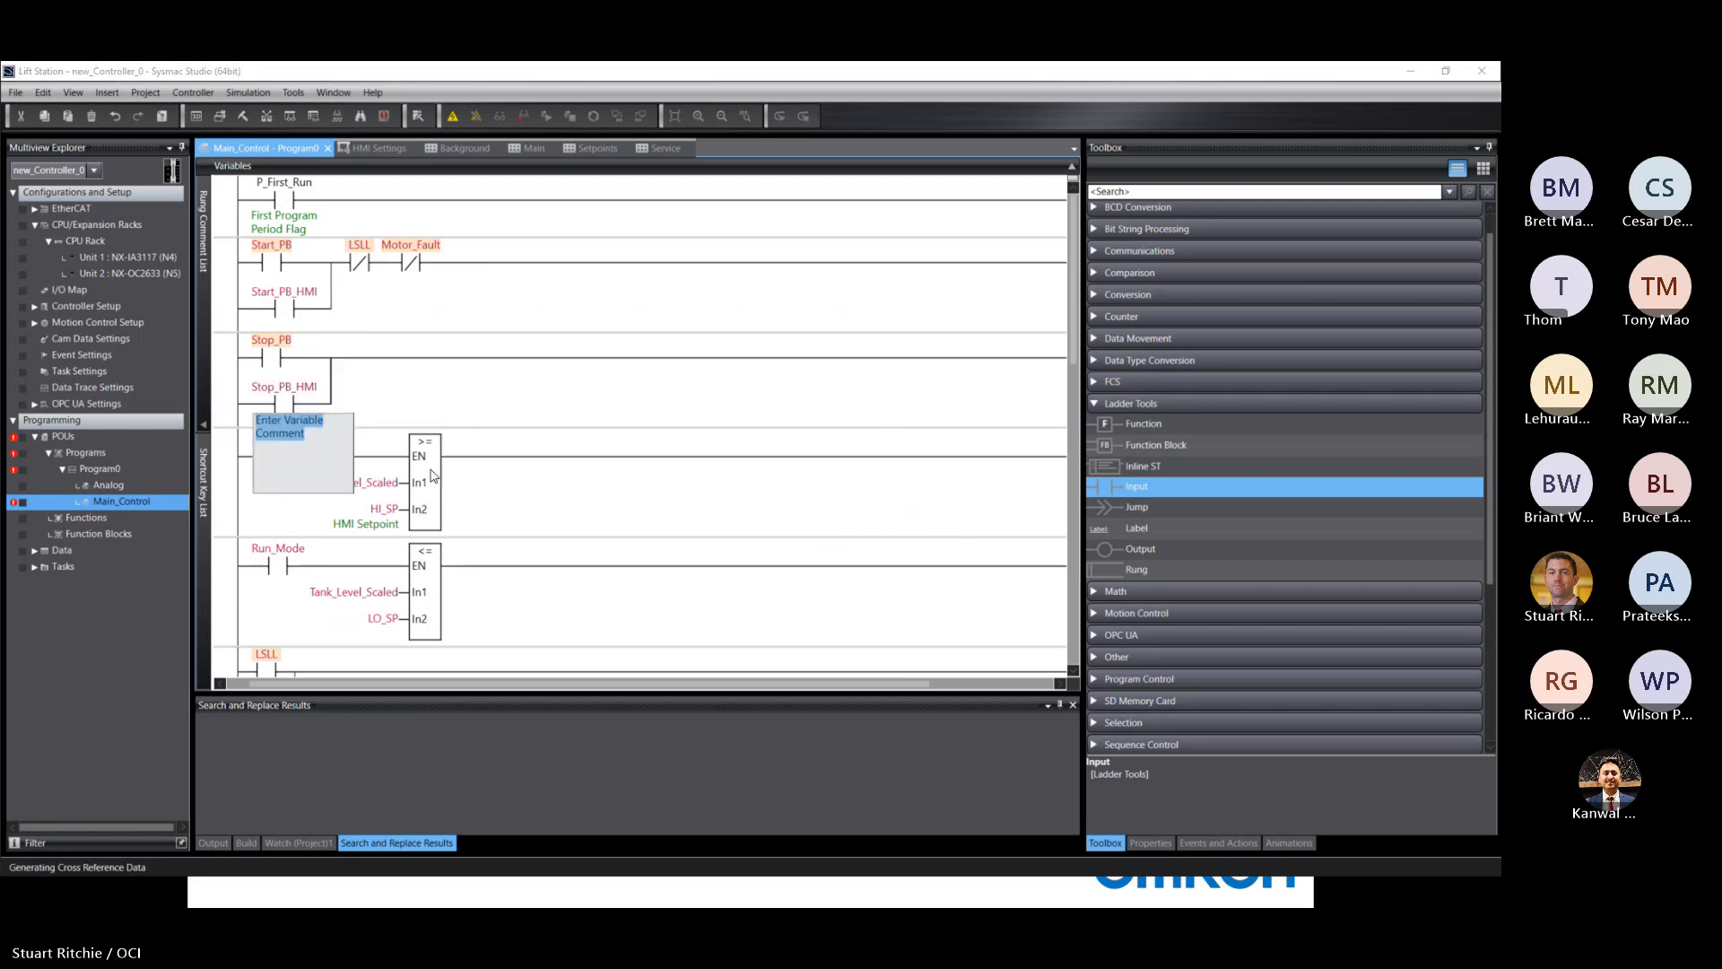
click(465, 301)
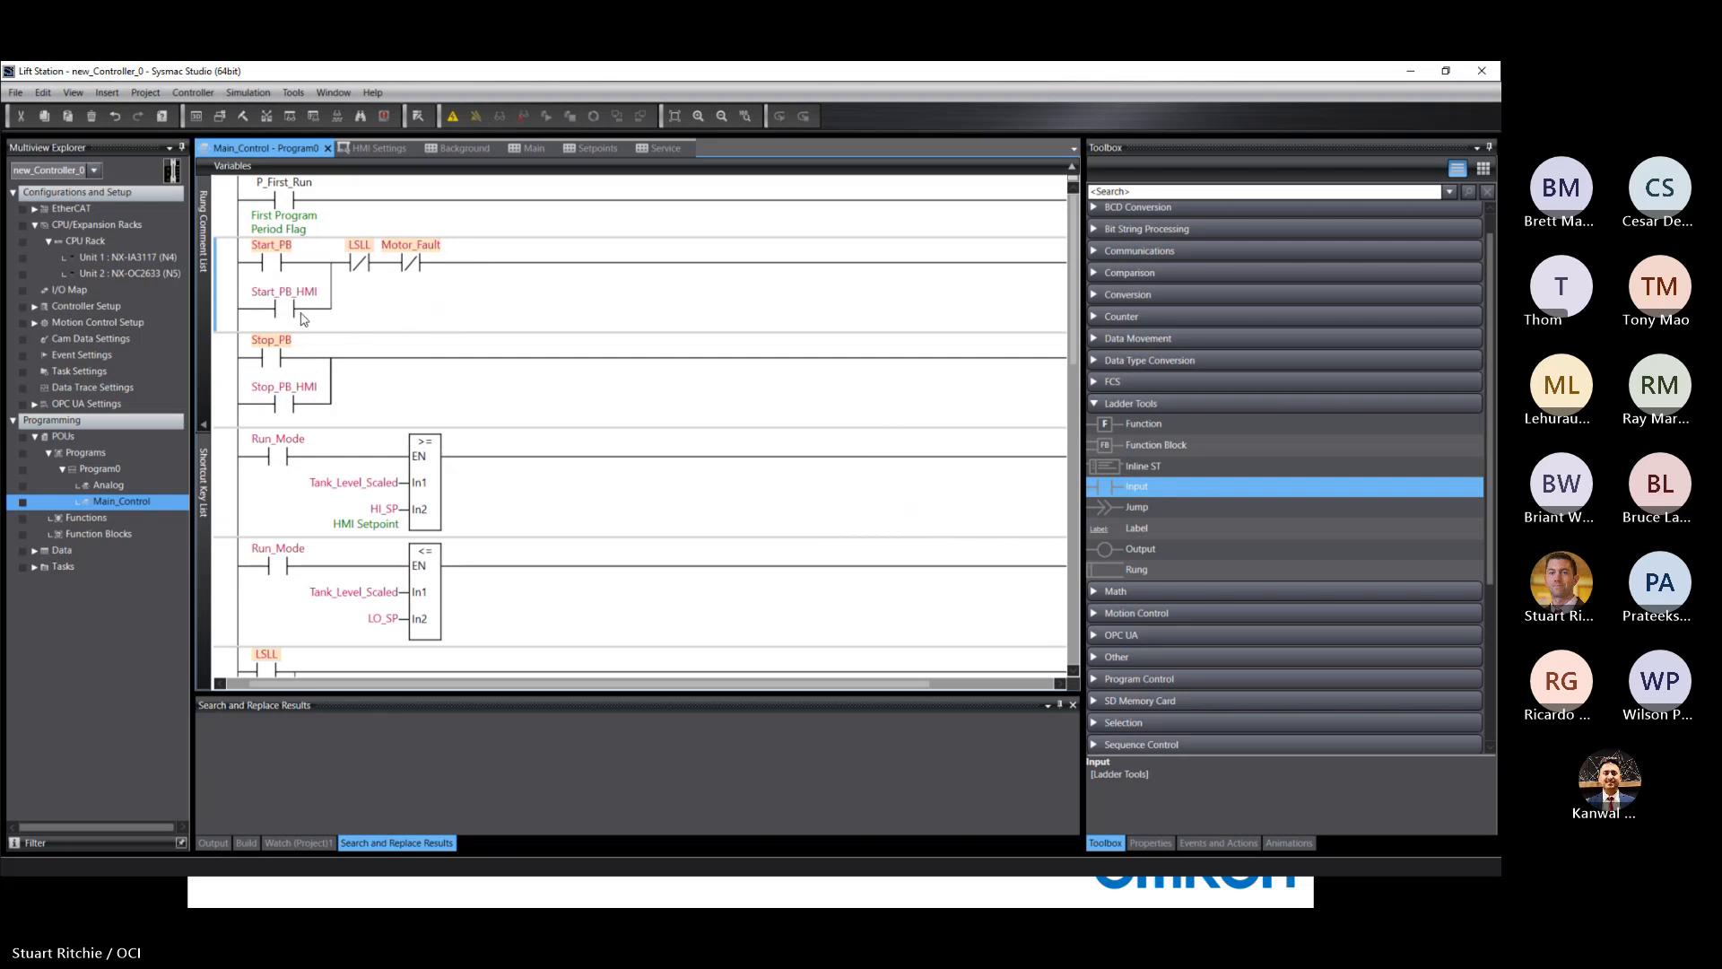
mouse_move(287, 312)
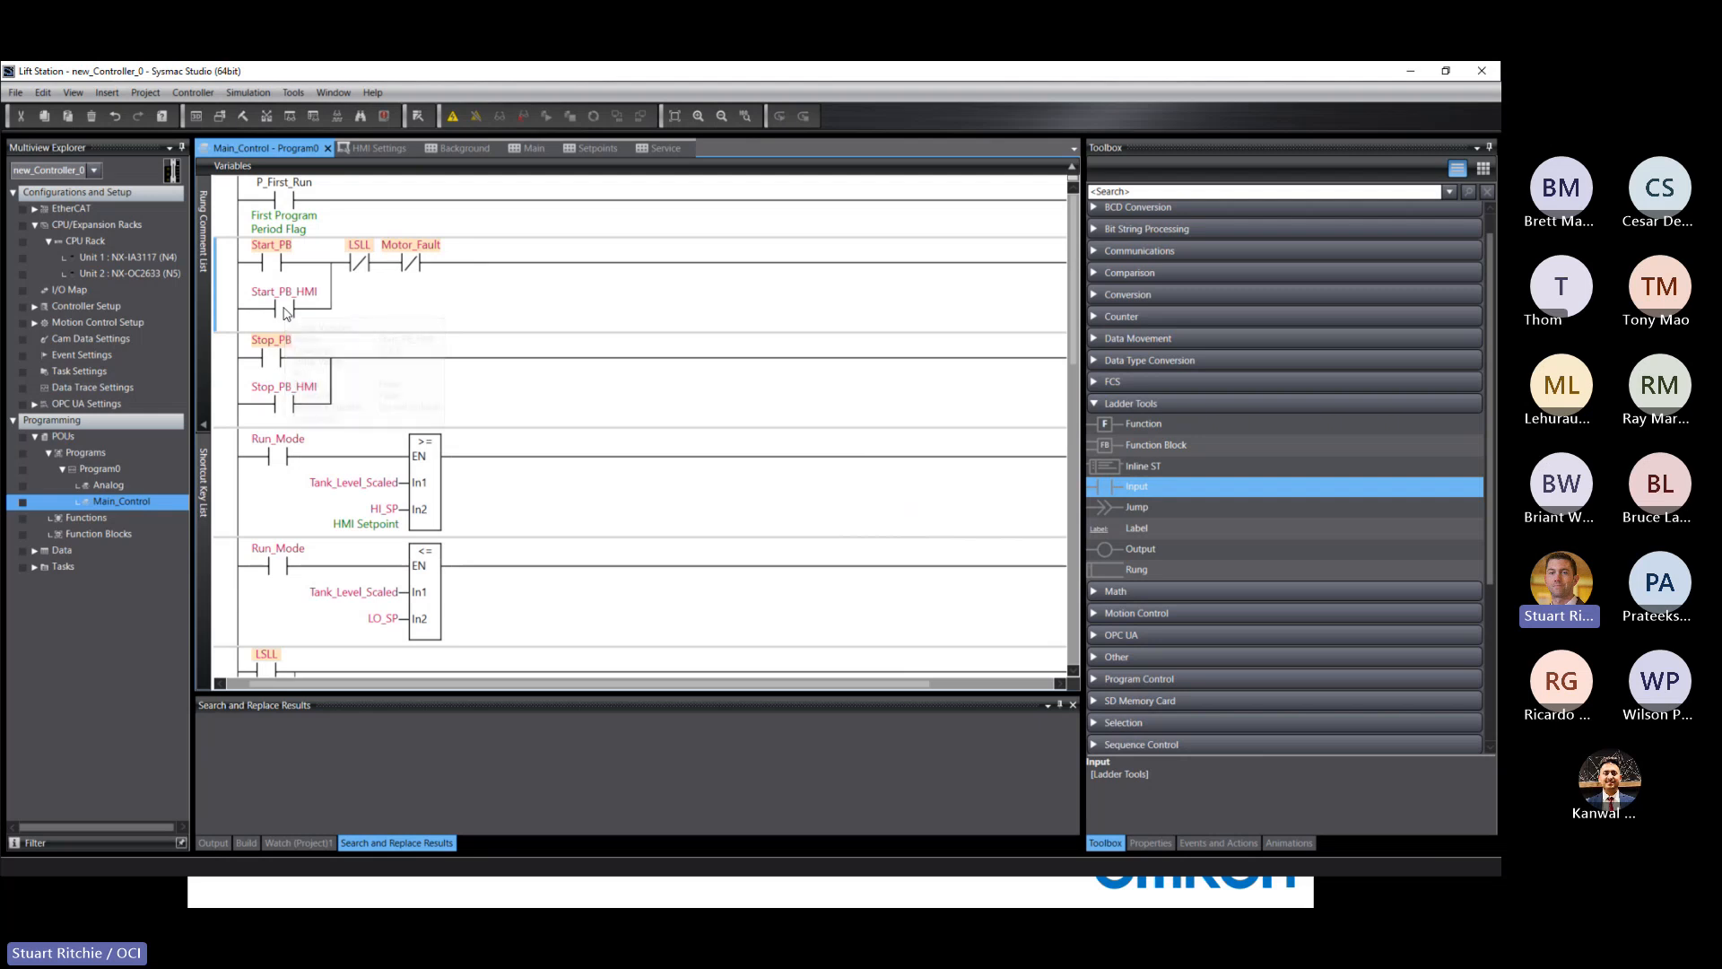
Step: Change the Start_PB_HMI and Stop_PB_HMI contacts to rising-edge (Diff Up) inputs
right_click(285, 311)
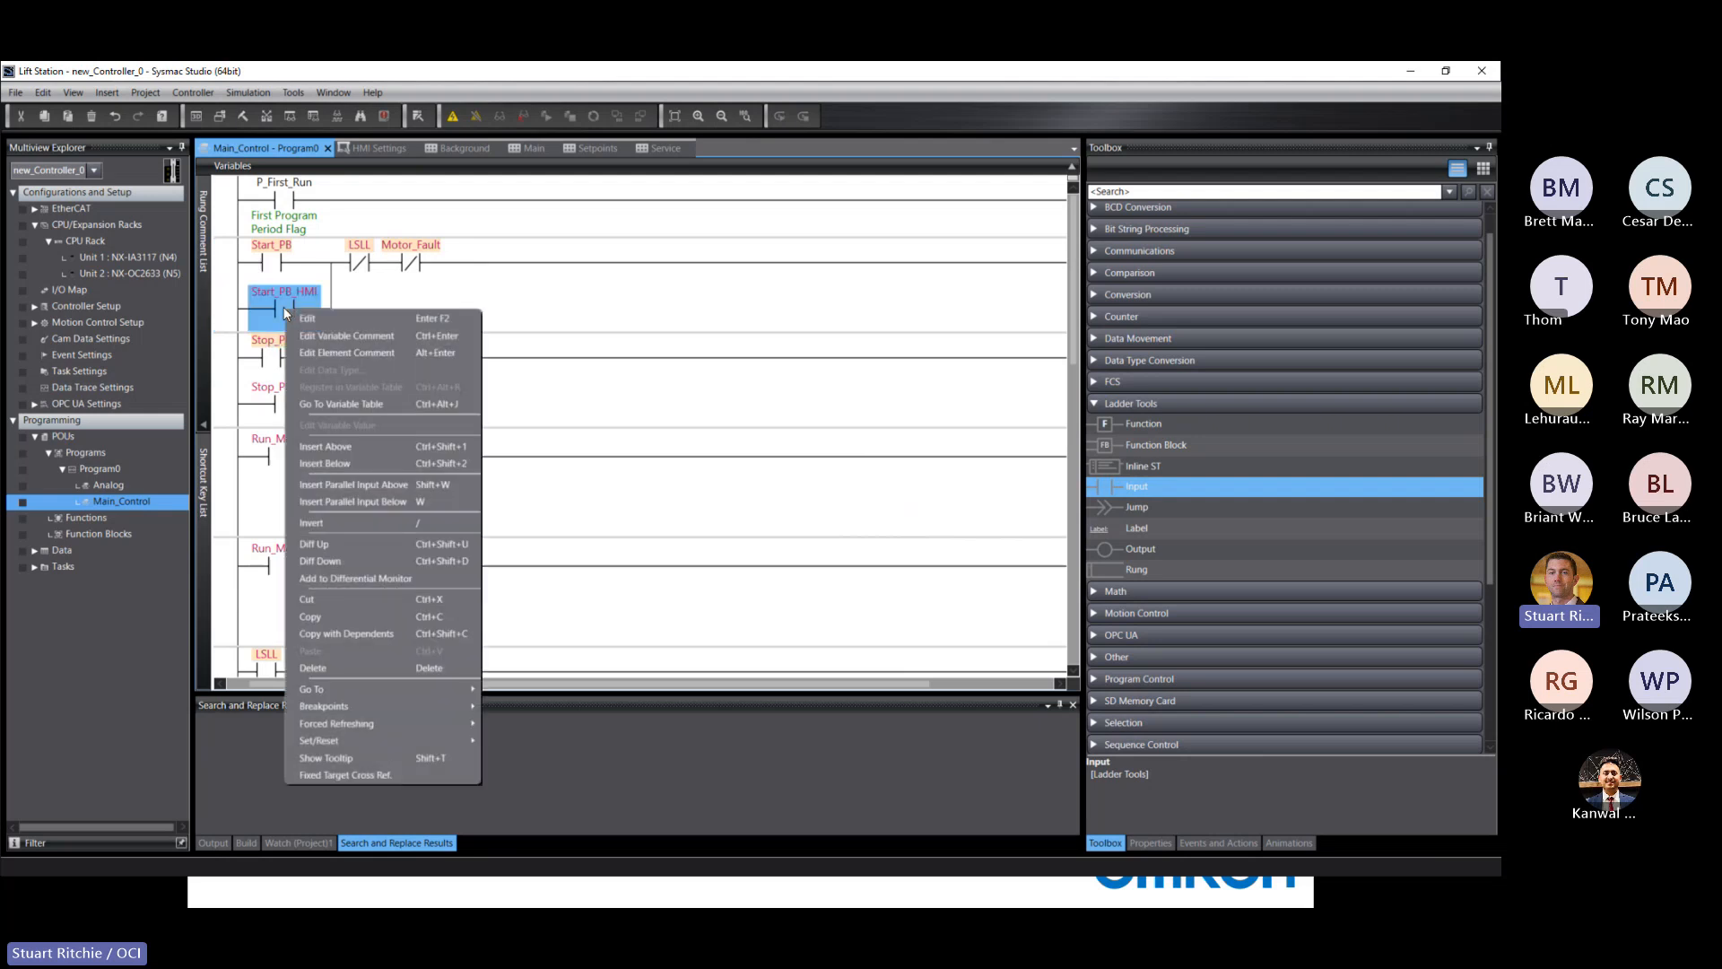
click(316, 544)
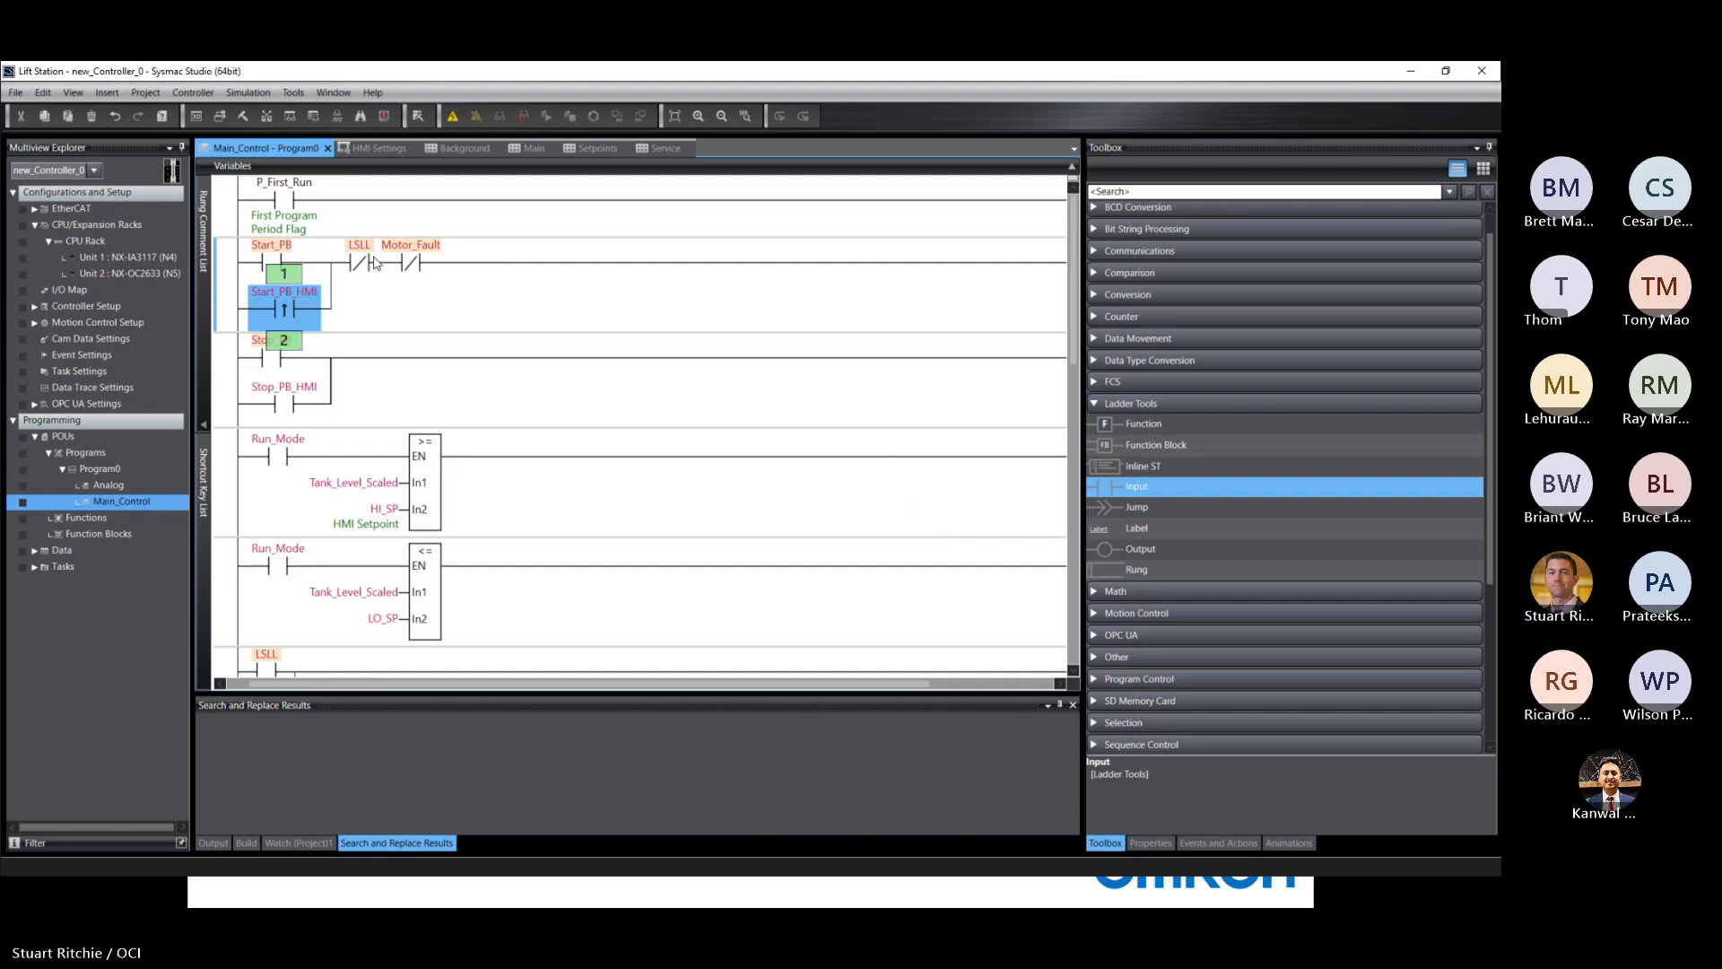
click(430, 306)
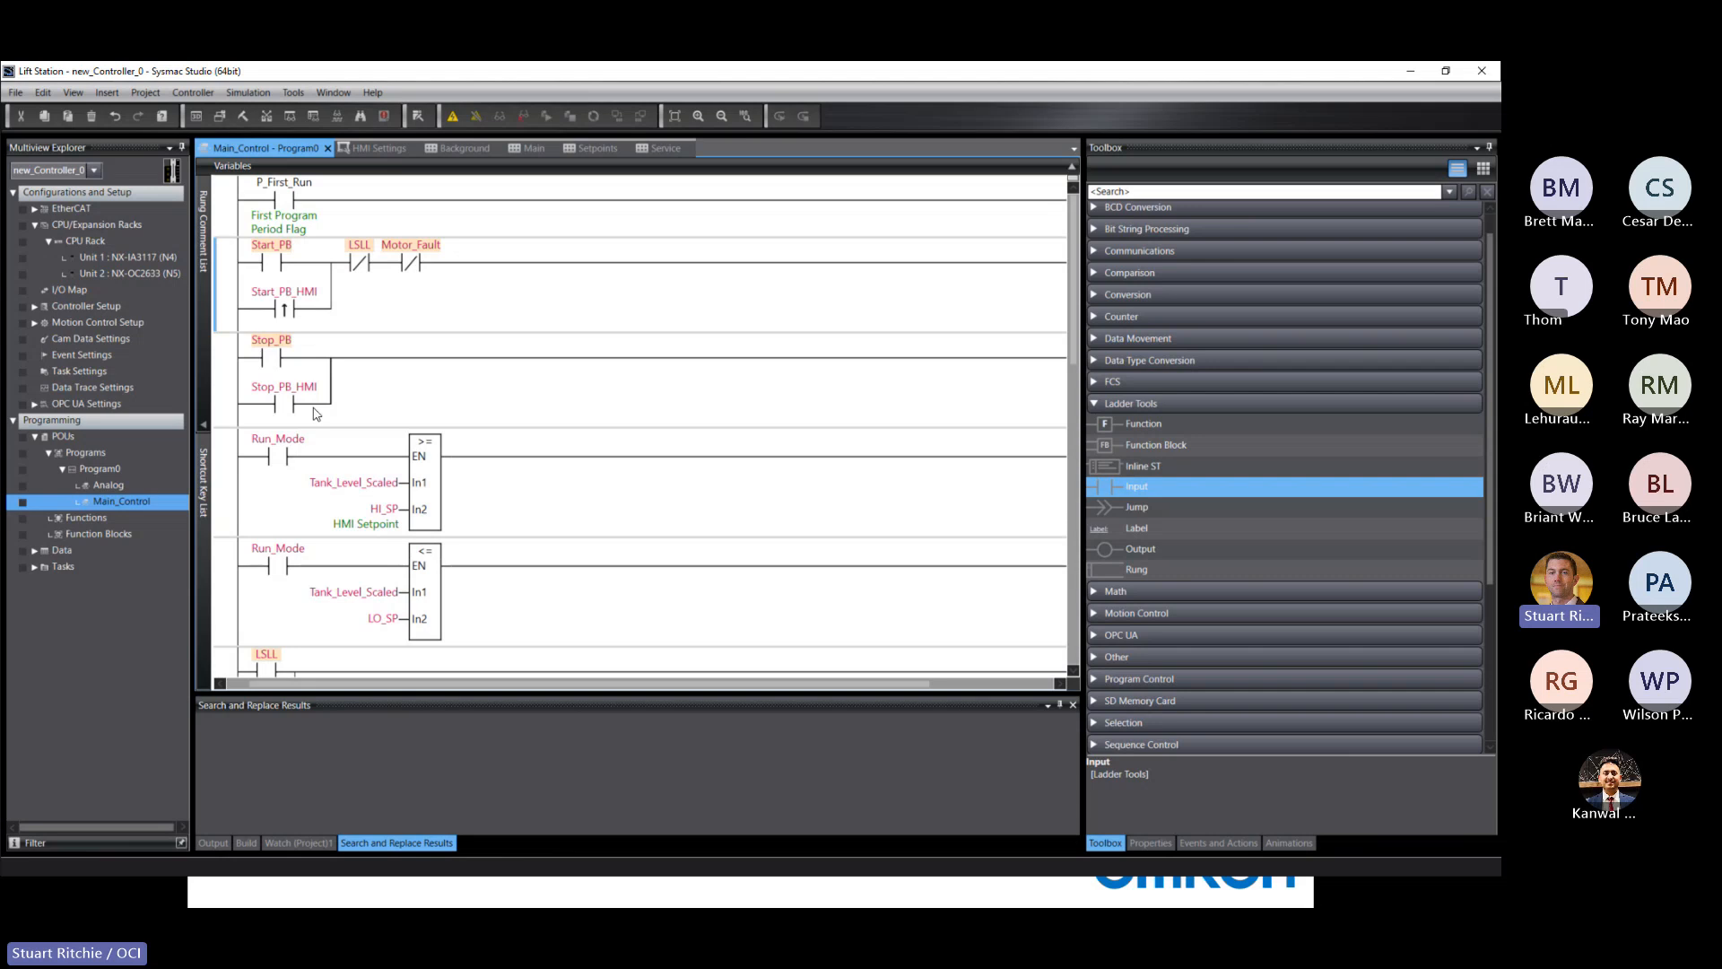
right_click(281, 401)
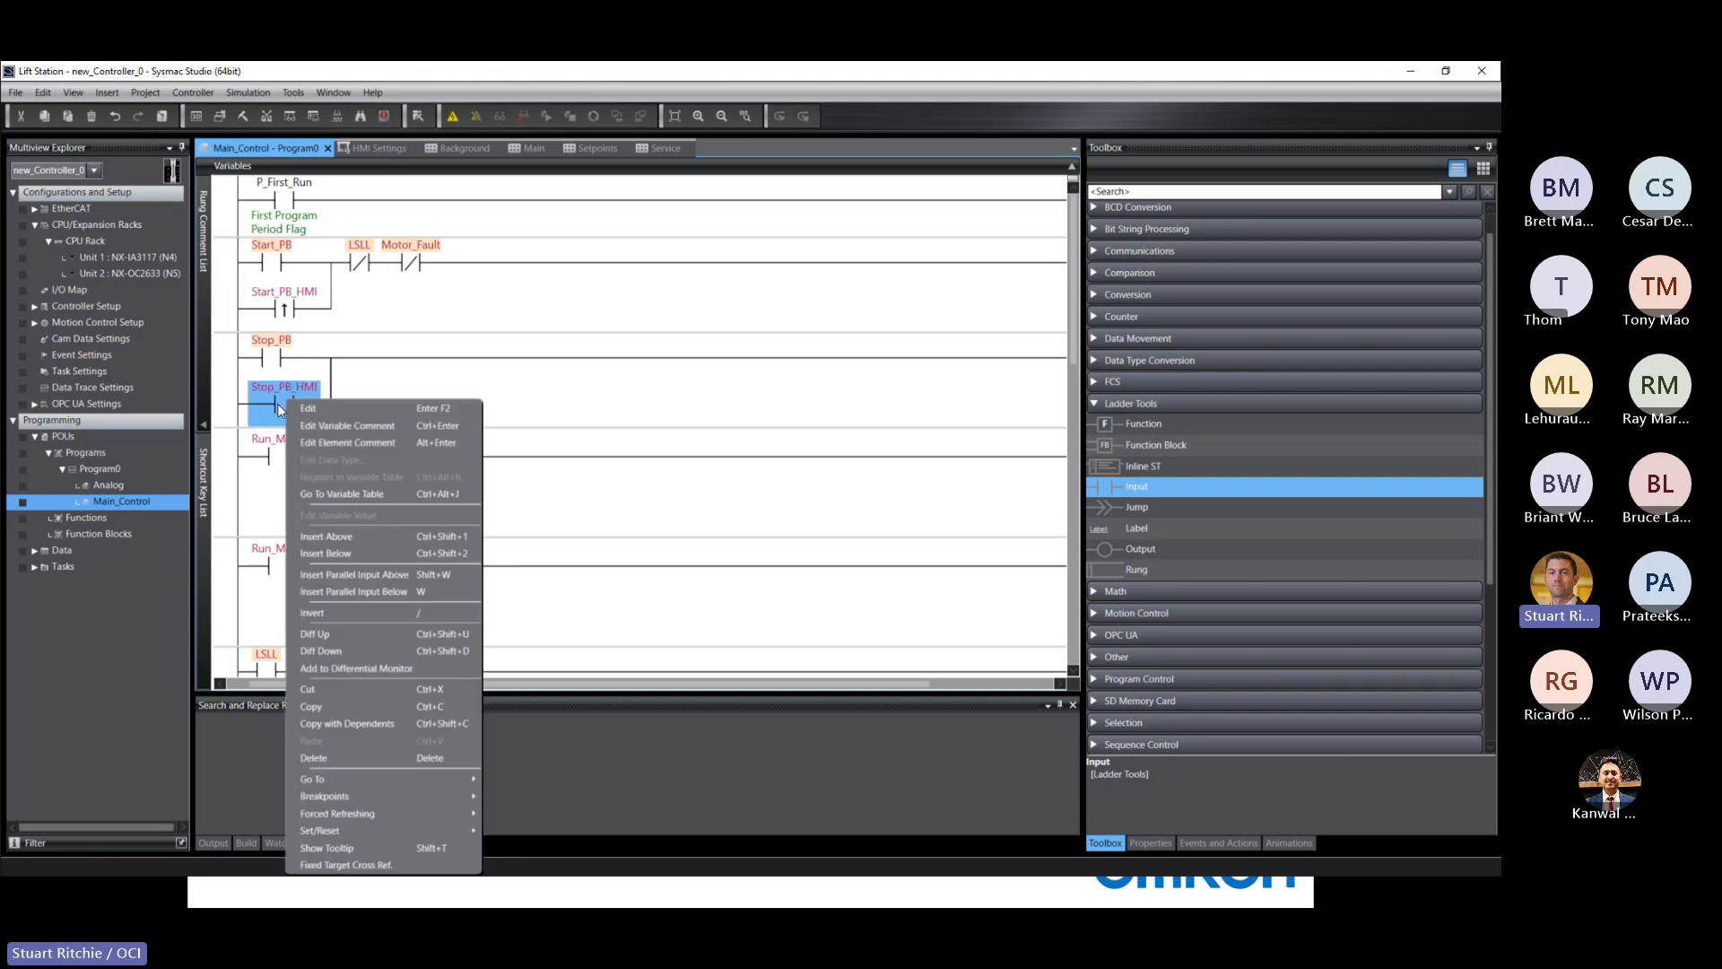
click(320, 633)
click(408, 385)
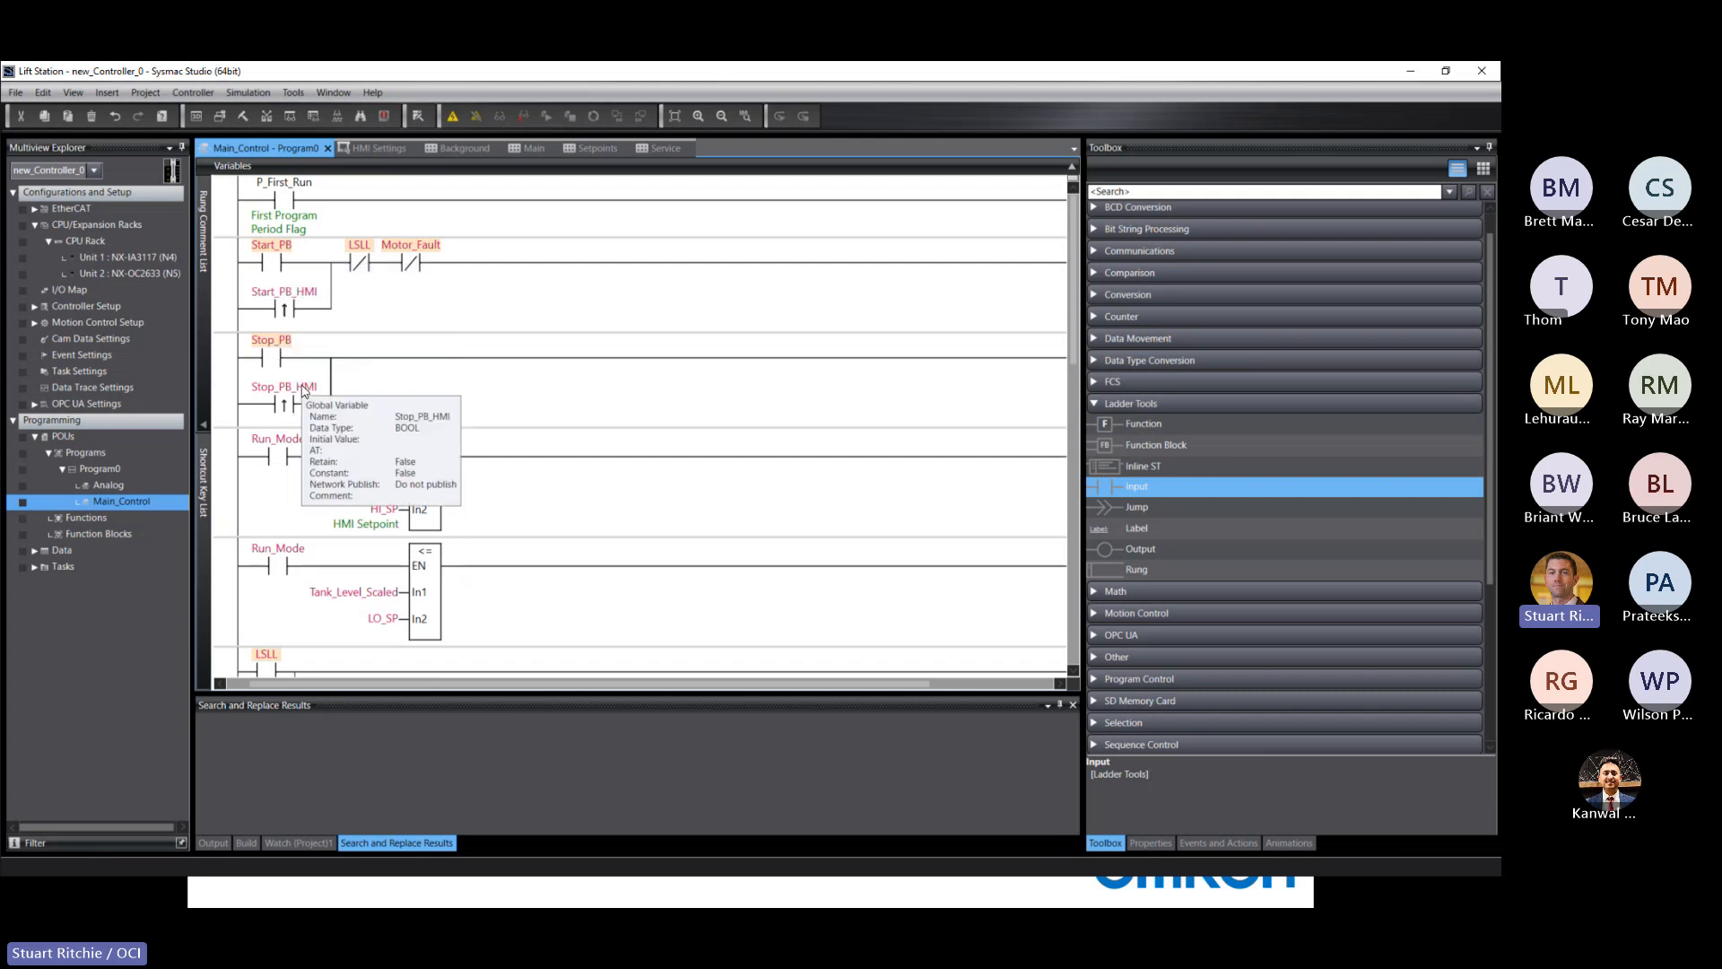
Step: Add a normally open input contact in parallel below Reset_PB in rung 7
scroll(302, 391, down, 3)
scroll(302, 391, down, 4)
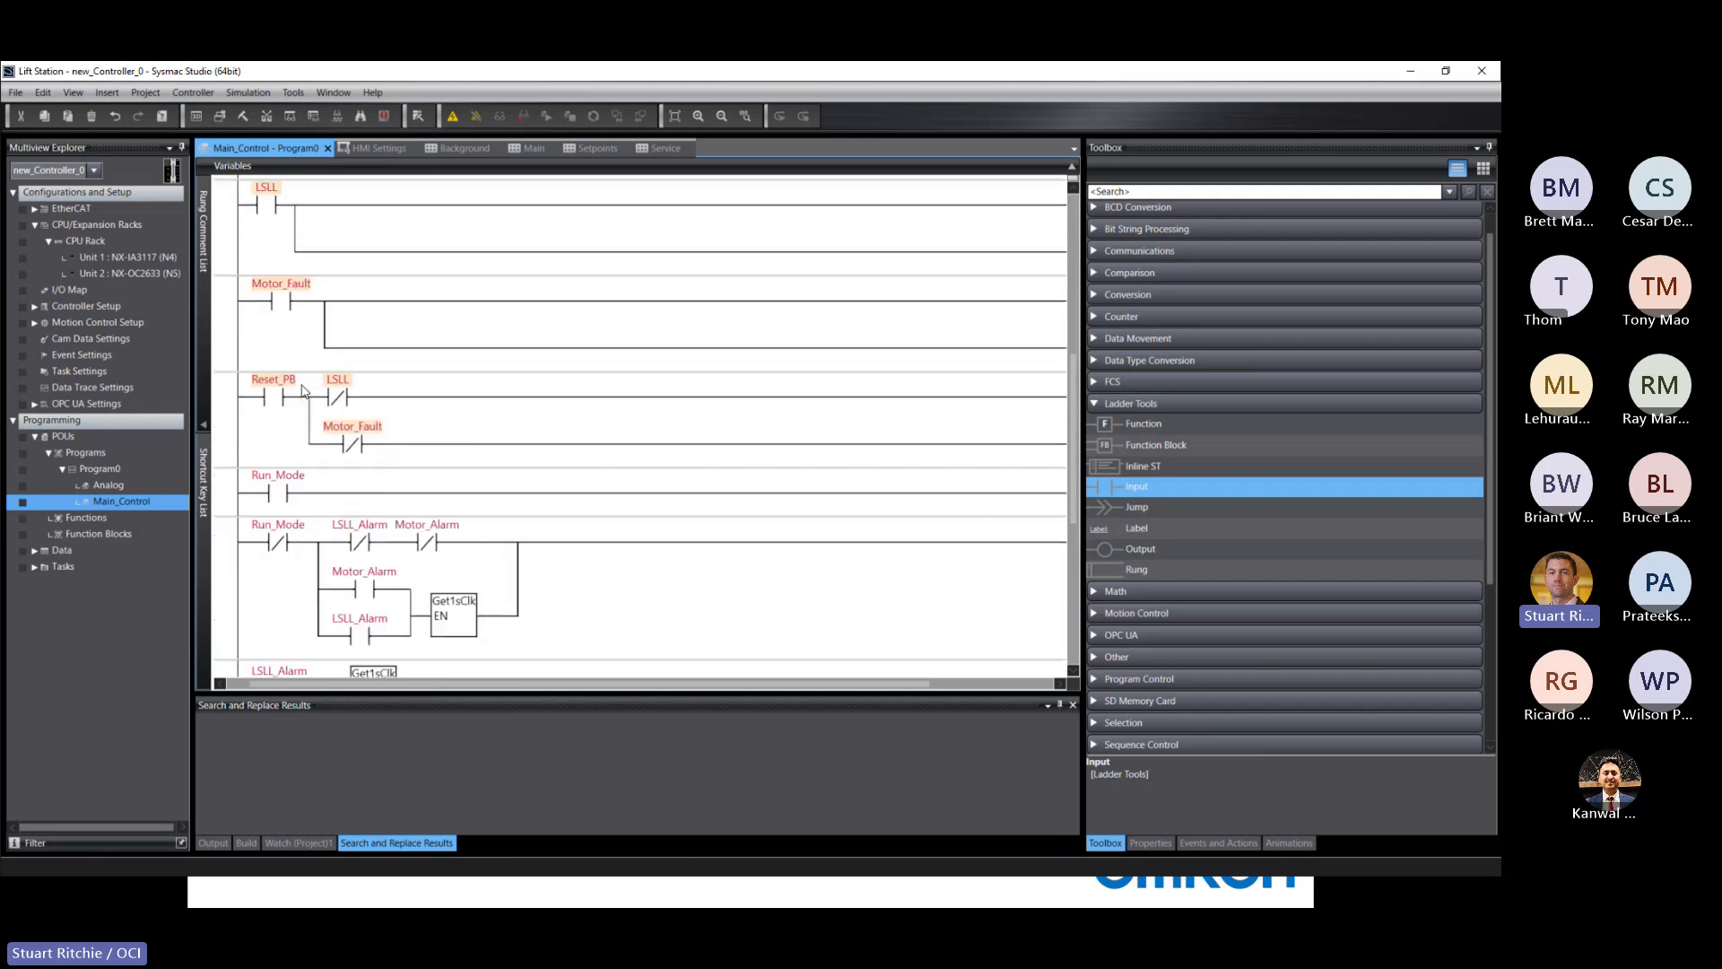
click(280, 404)
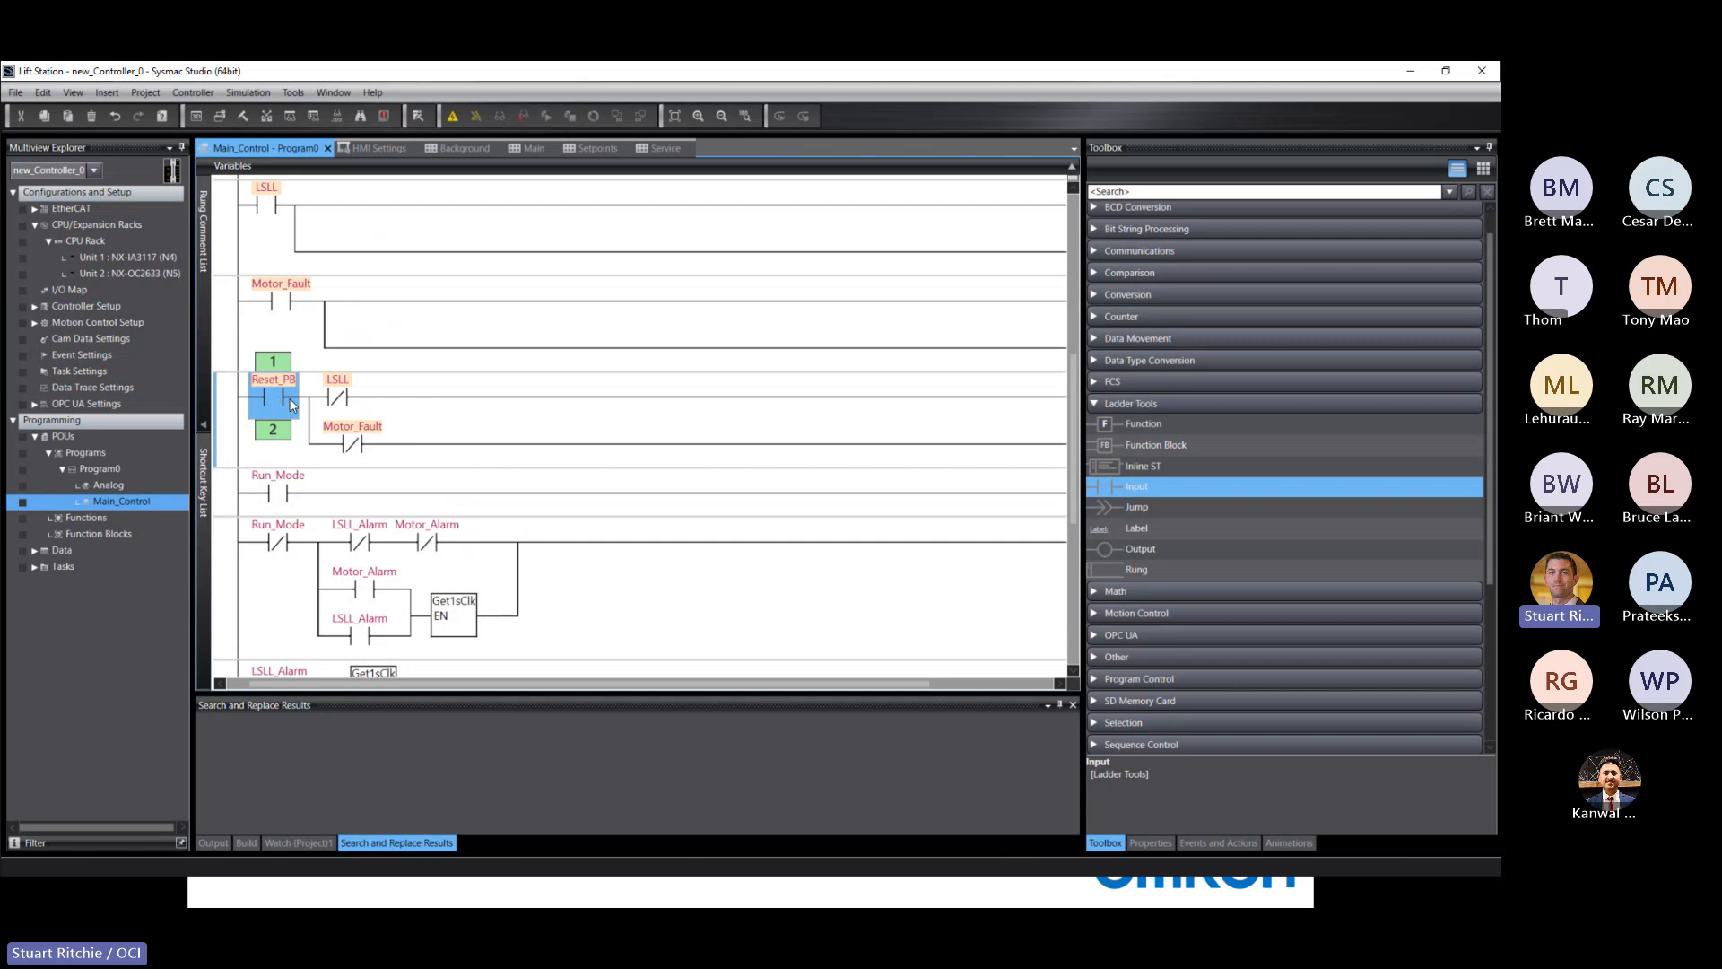
drag(330, 681, 308, 682)
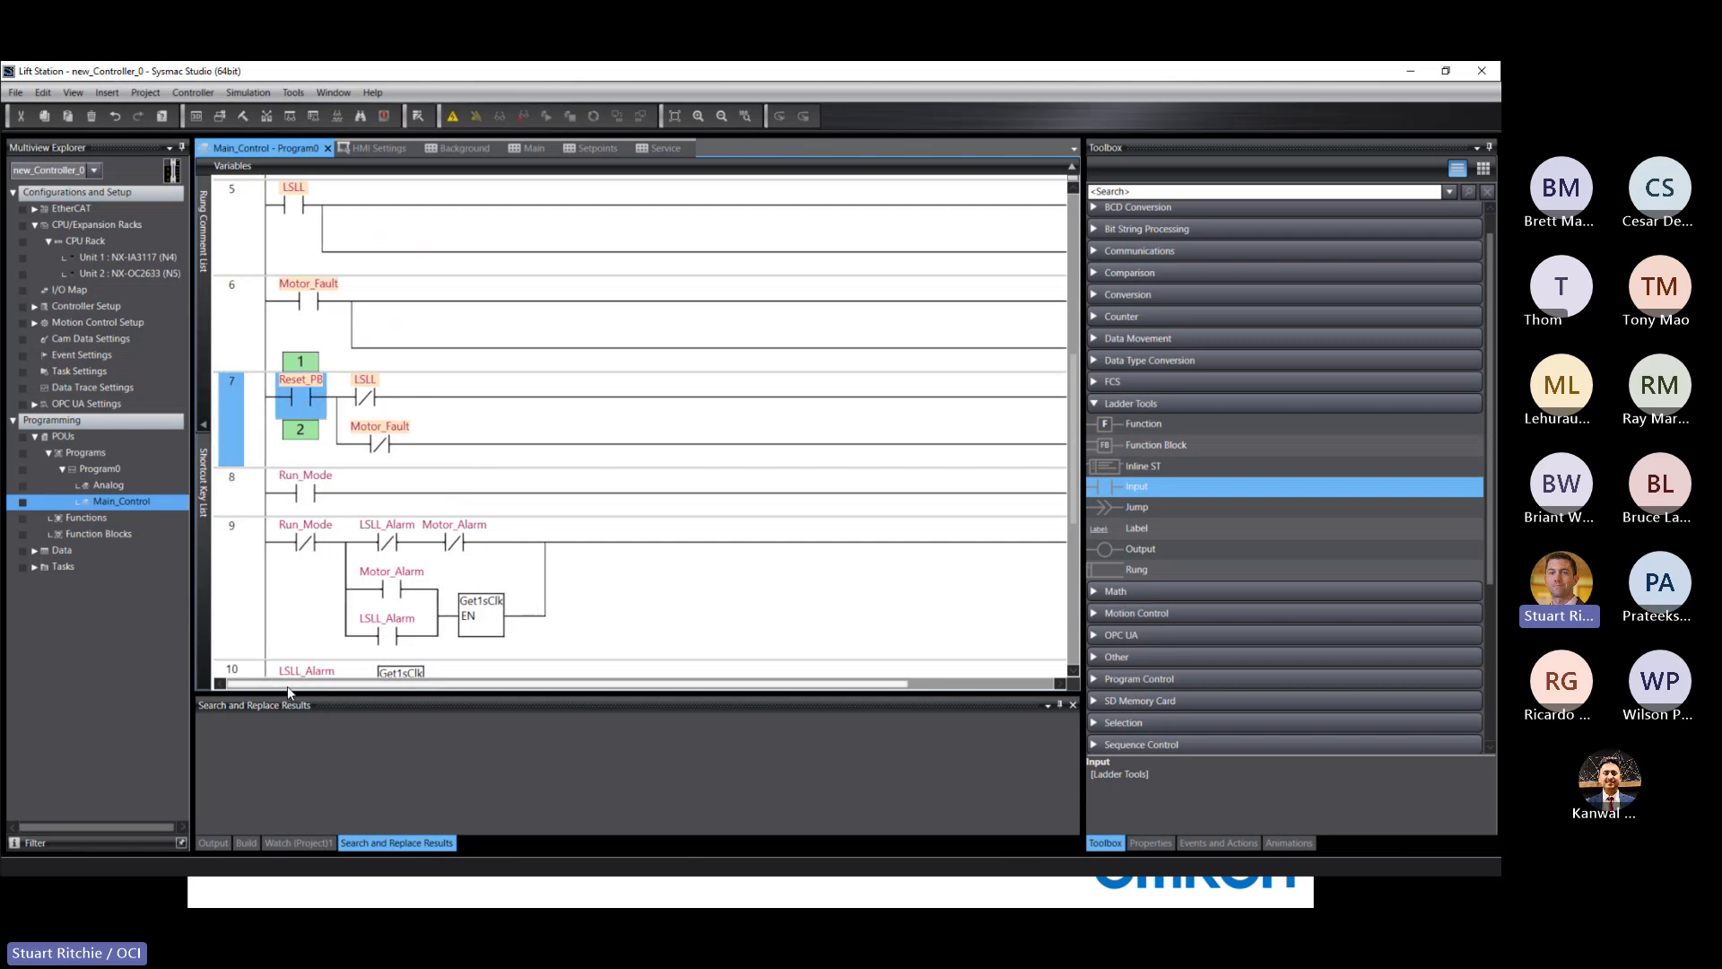
drag(1103, 498, 302, 408)
Step: Assign the new global variable Reset_PB_HMI to the empty contact parallel to Reset_PB, without a variable comment
double_click(314, 425)
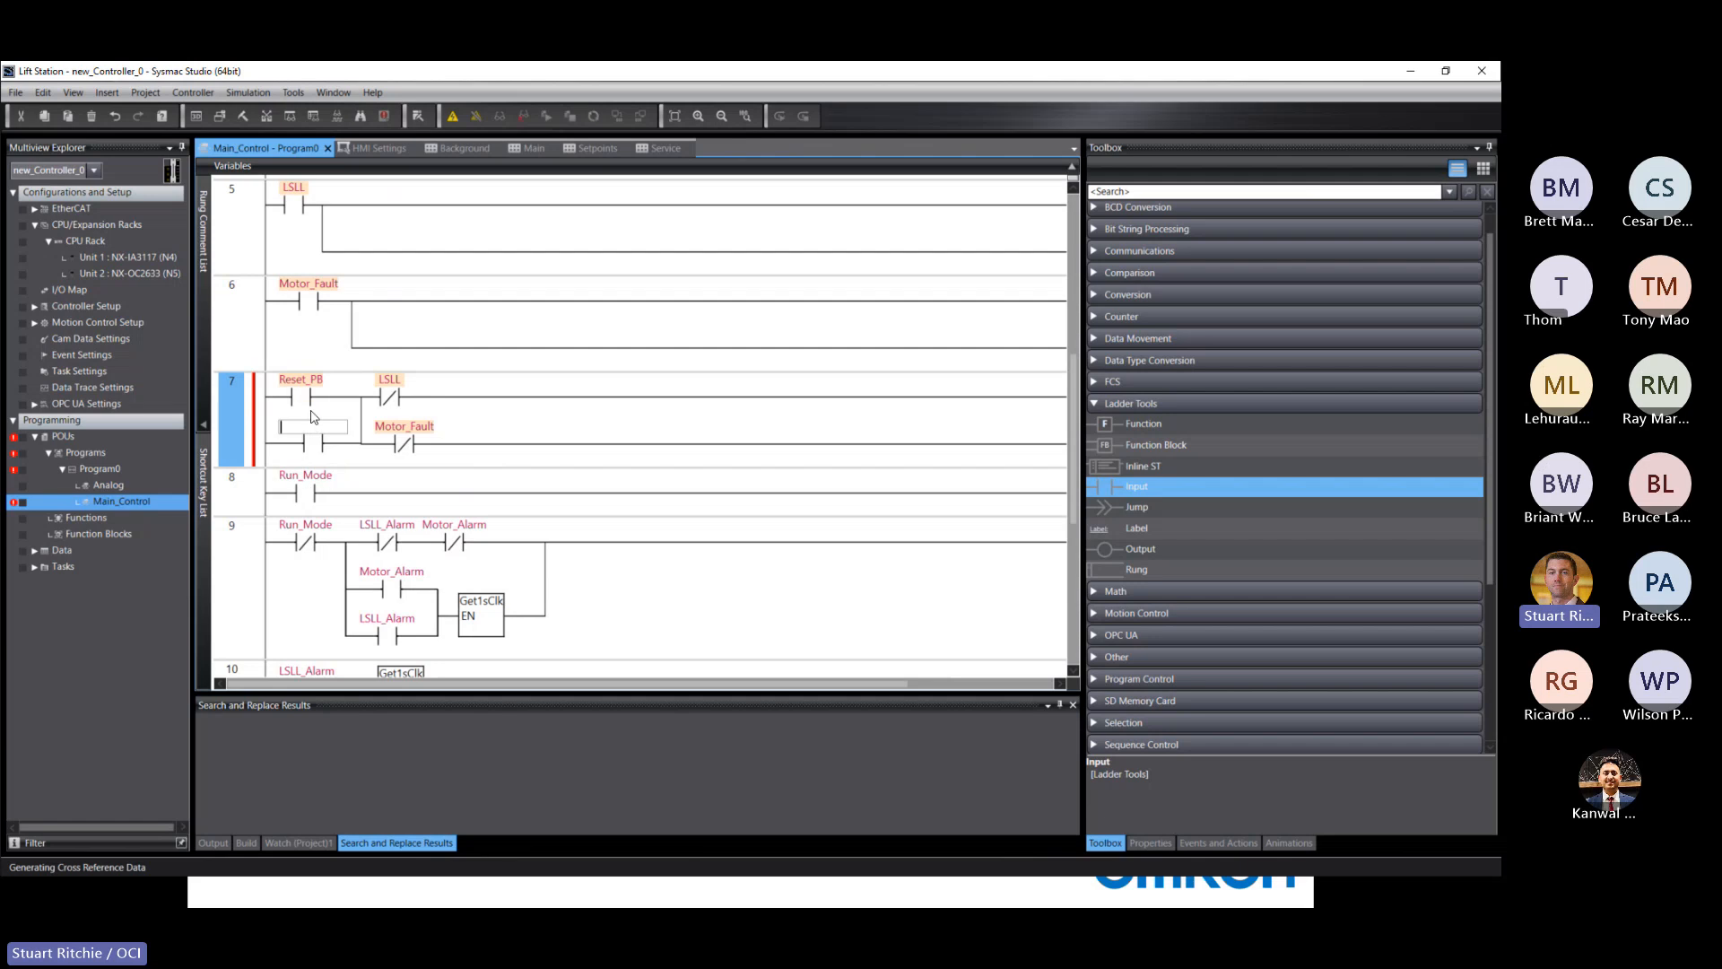
text(Reset)
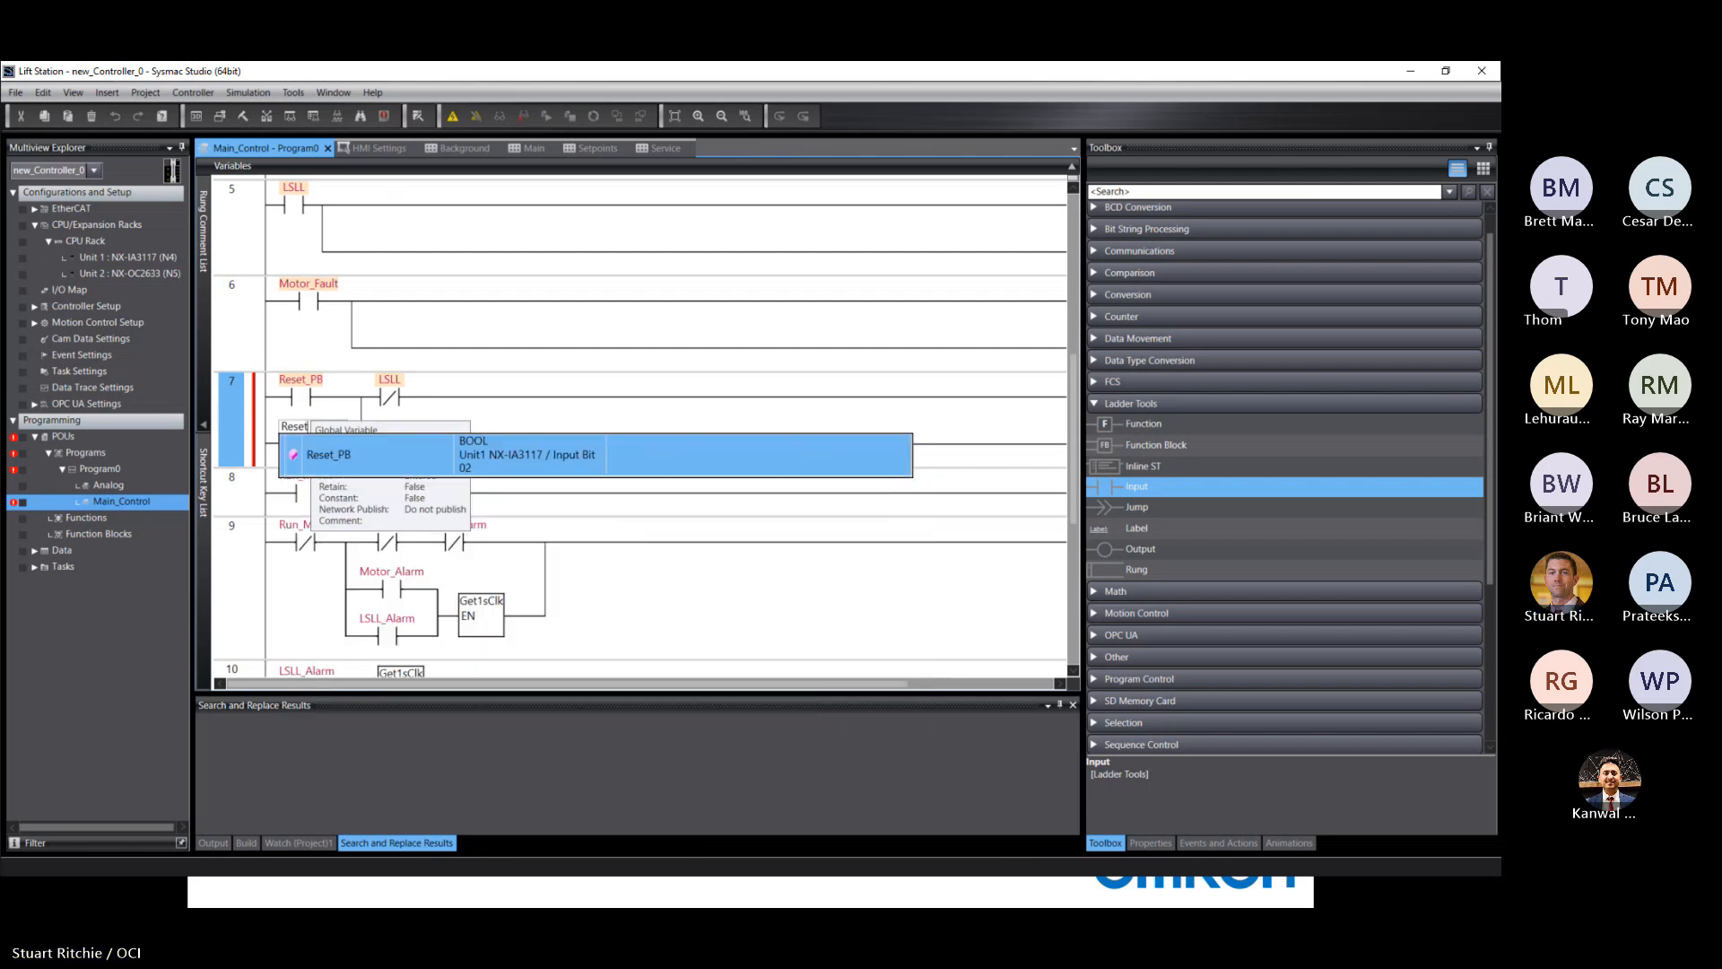
text(_HMI)
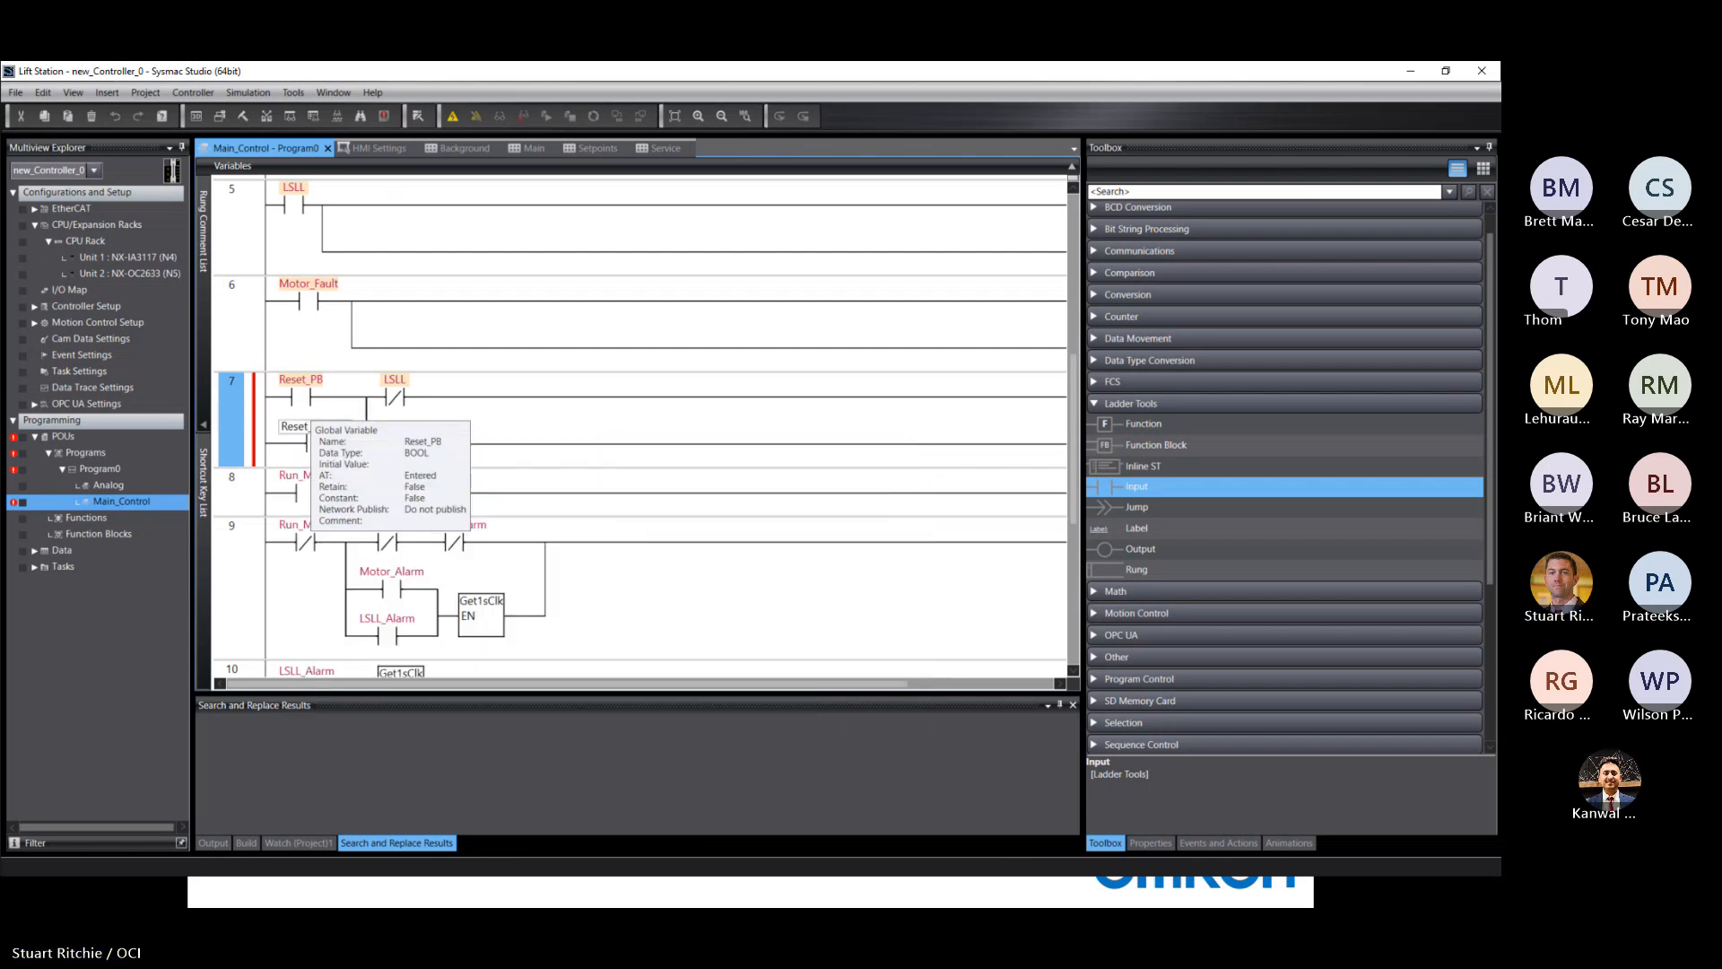
key(Return)
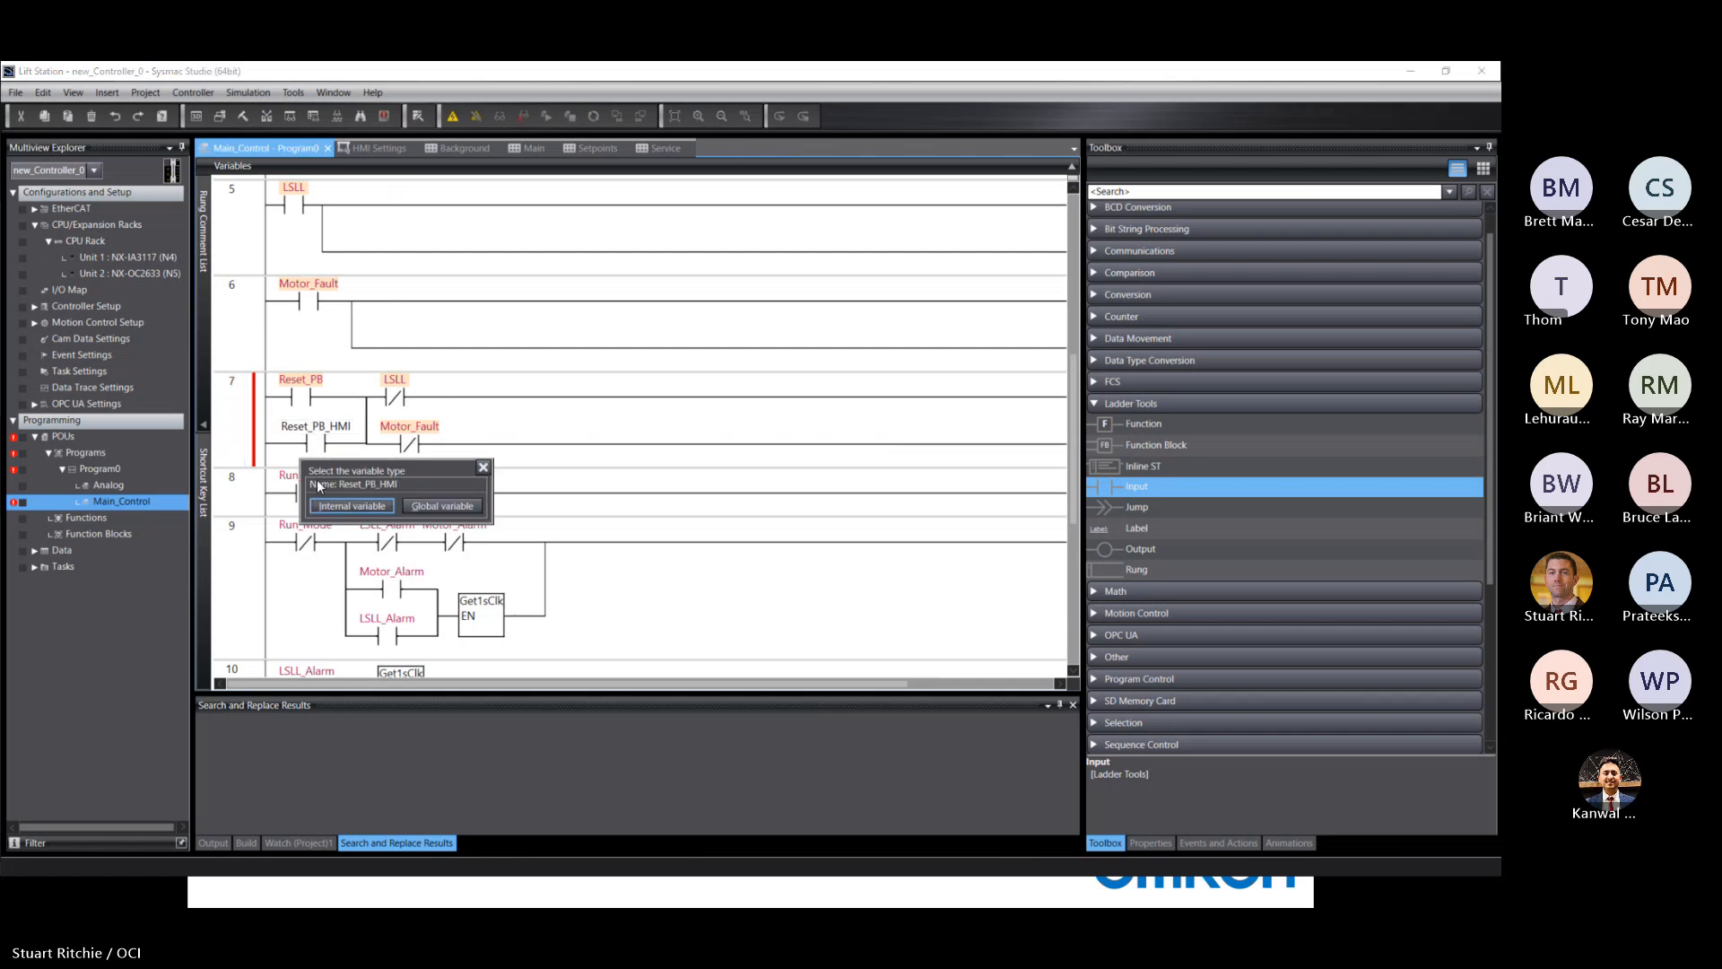
key(Return)
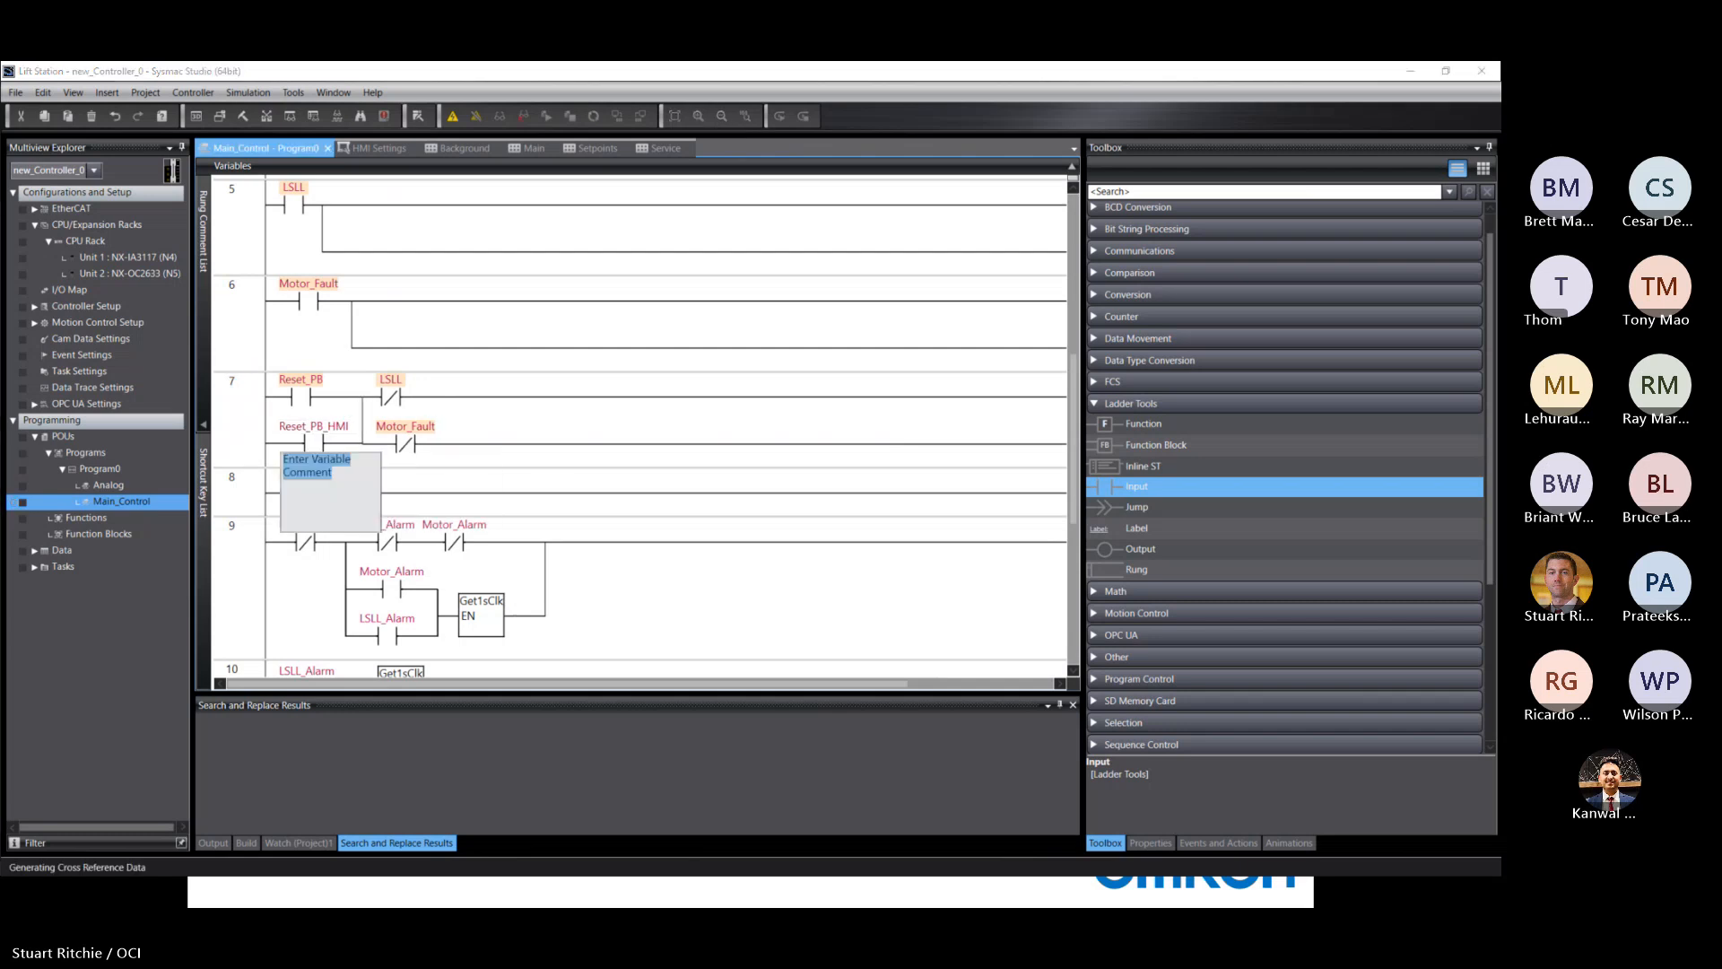
key(Return)
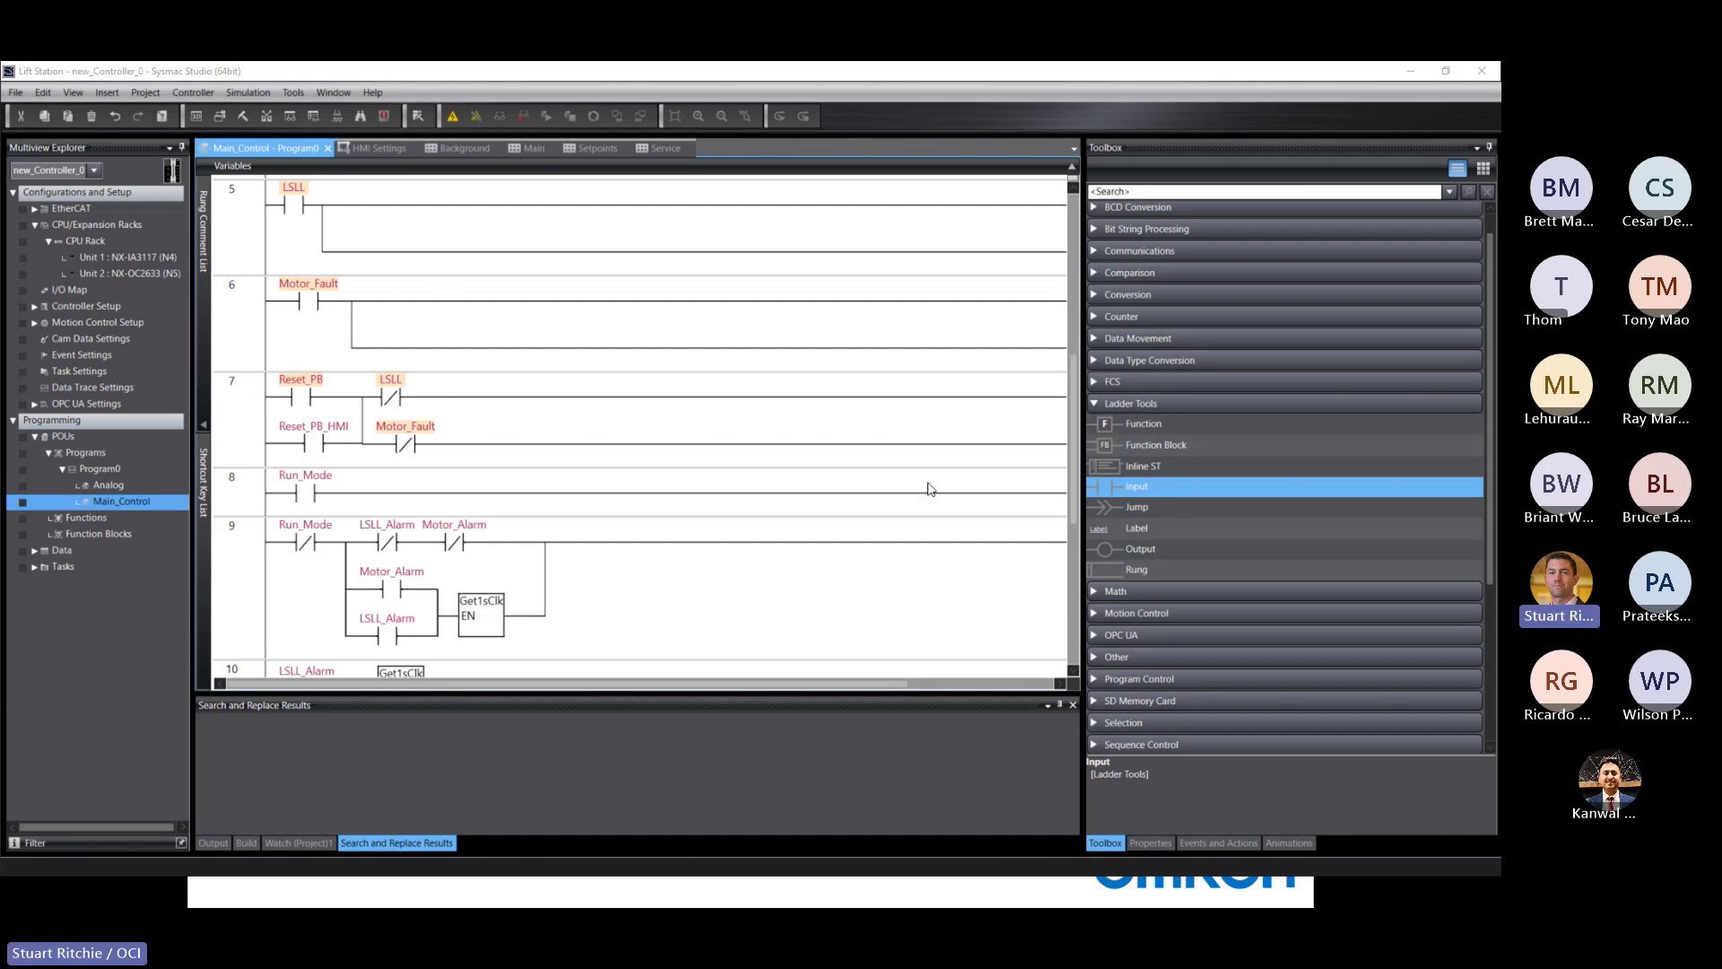
Step: Change the Reset_PB_HMI contact in rung 7 to a rising-edge (Diff Up) input
right_click(309, 439)
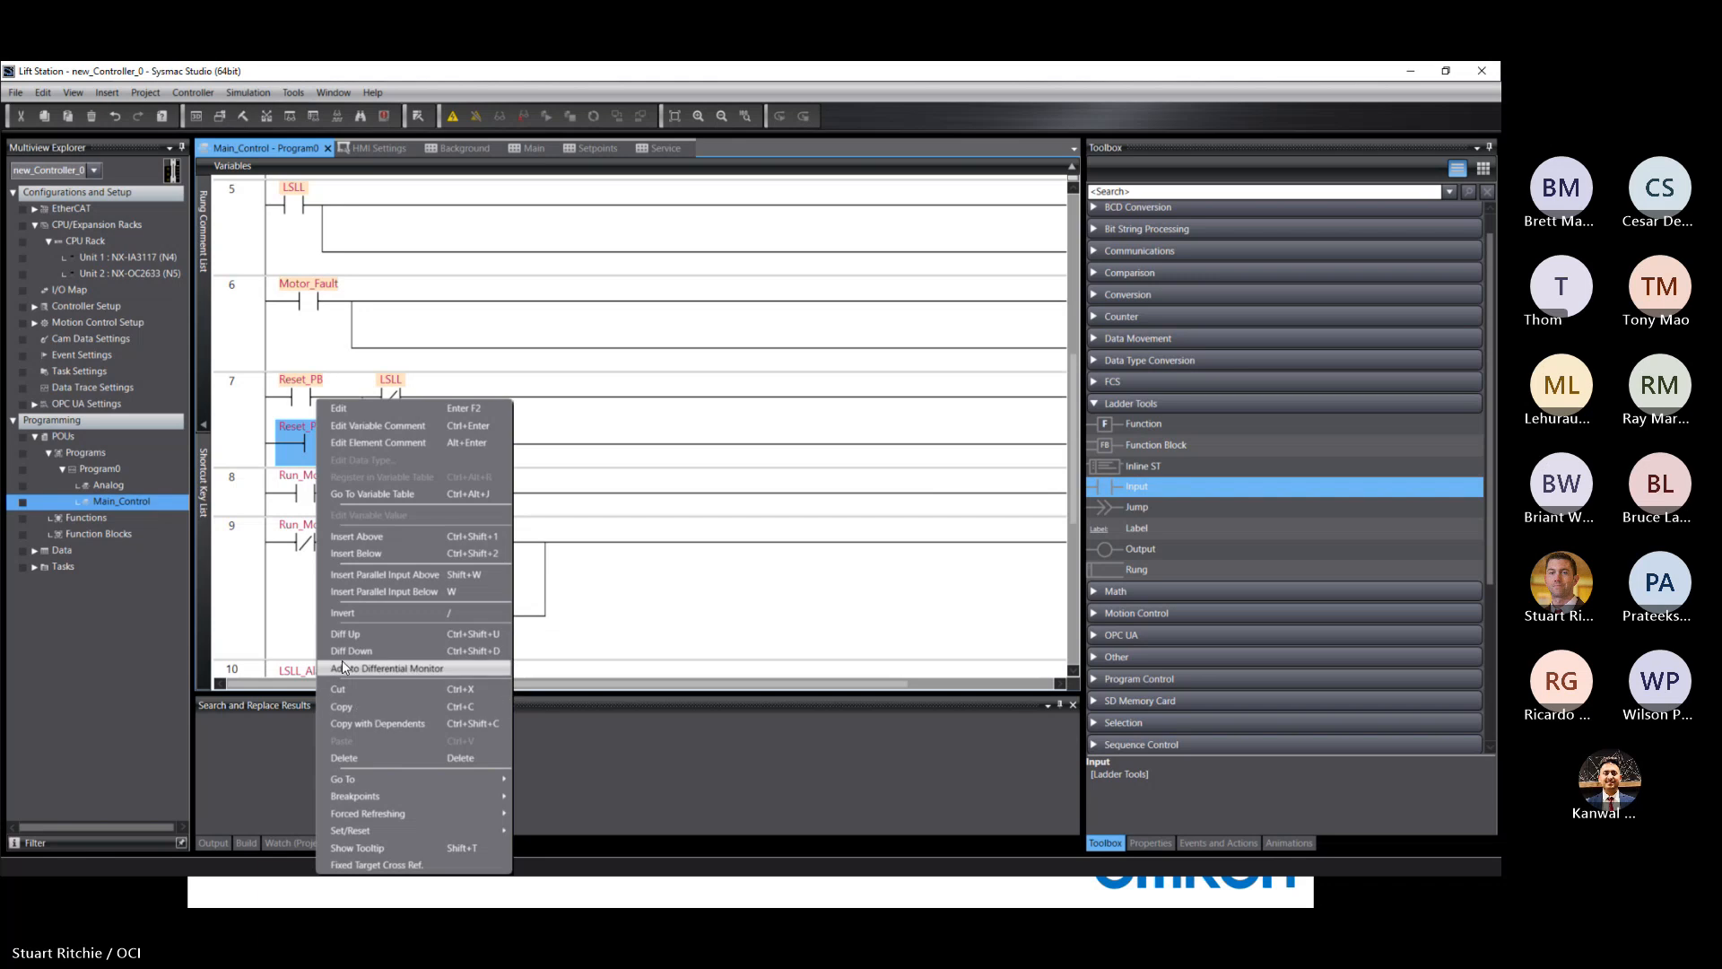
click(347, 636)
click(512, 450)
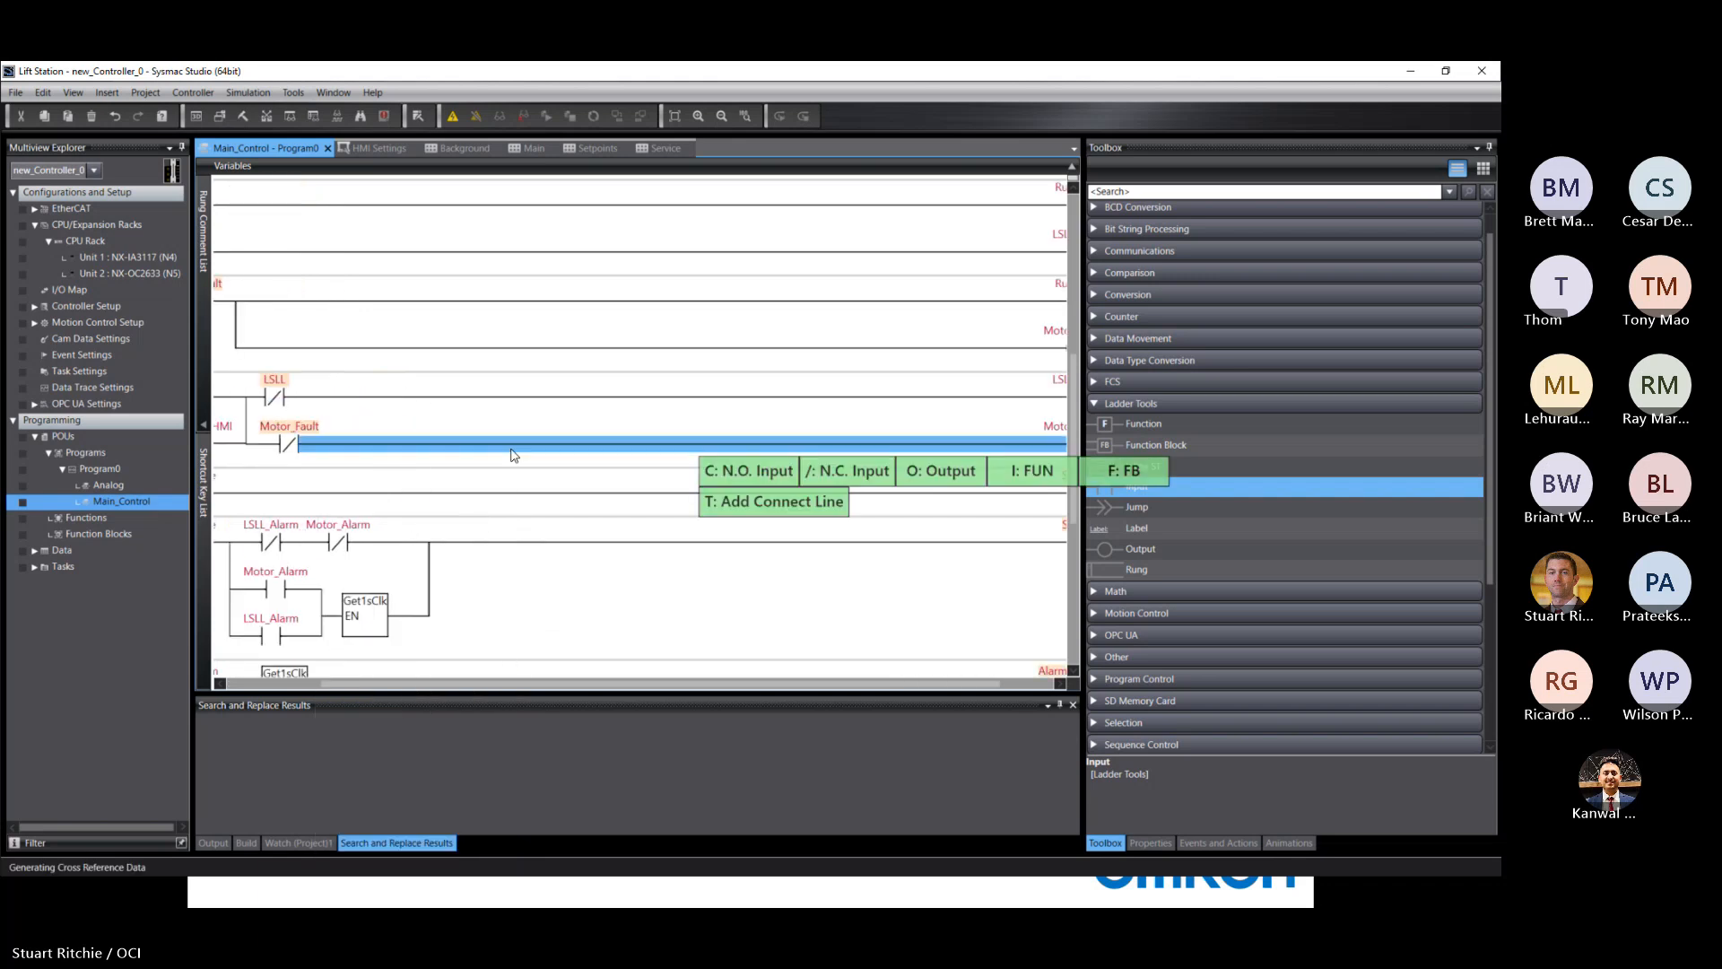
click(430, 486)
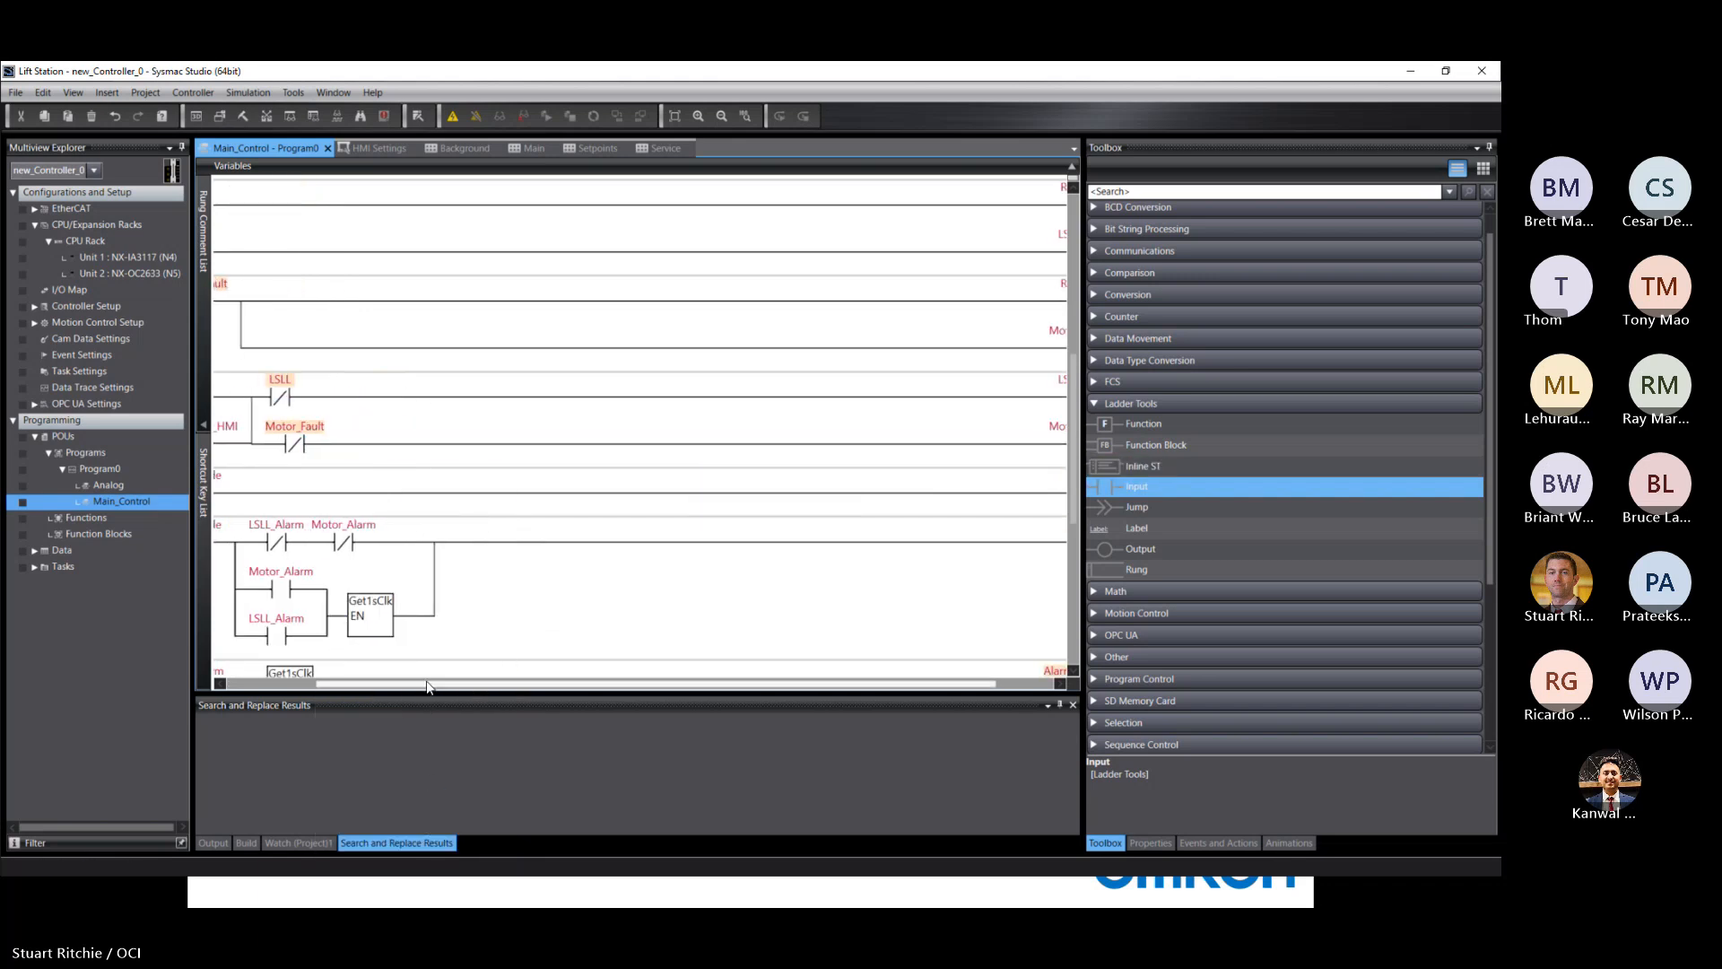
drag(440, 685, 338, 685)
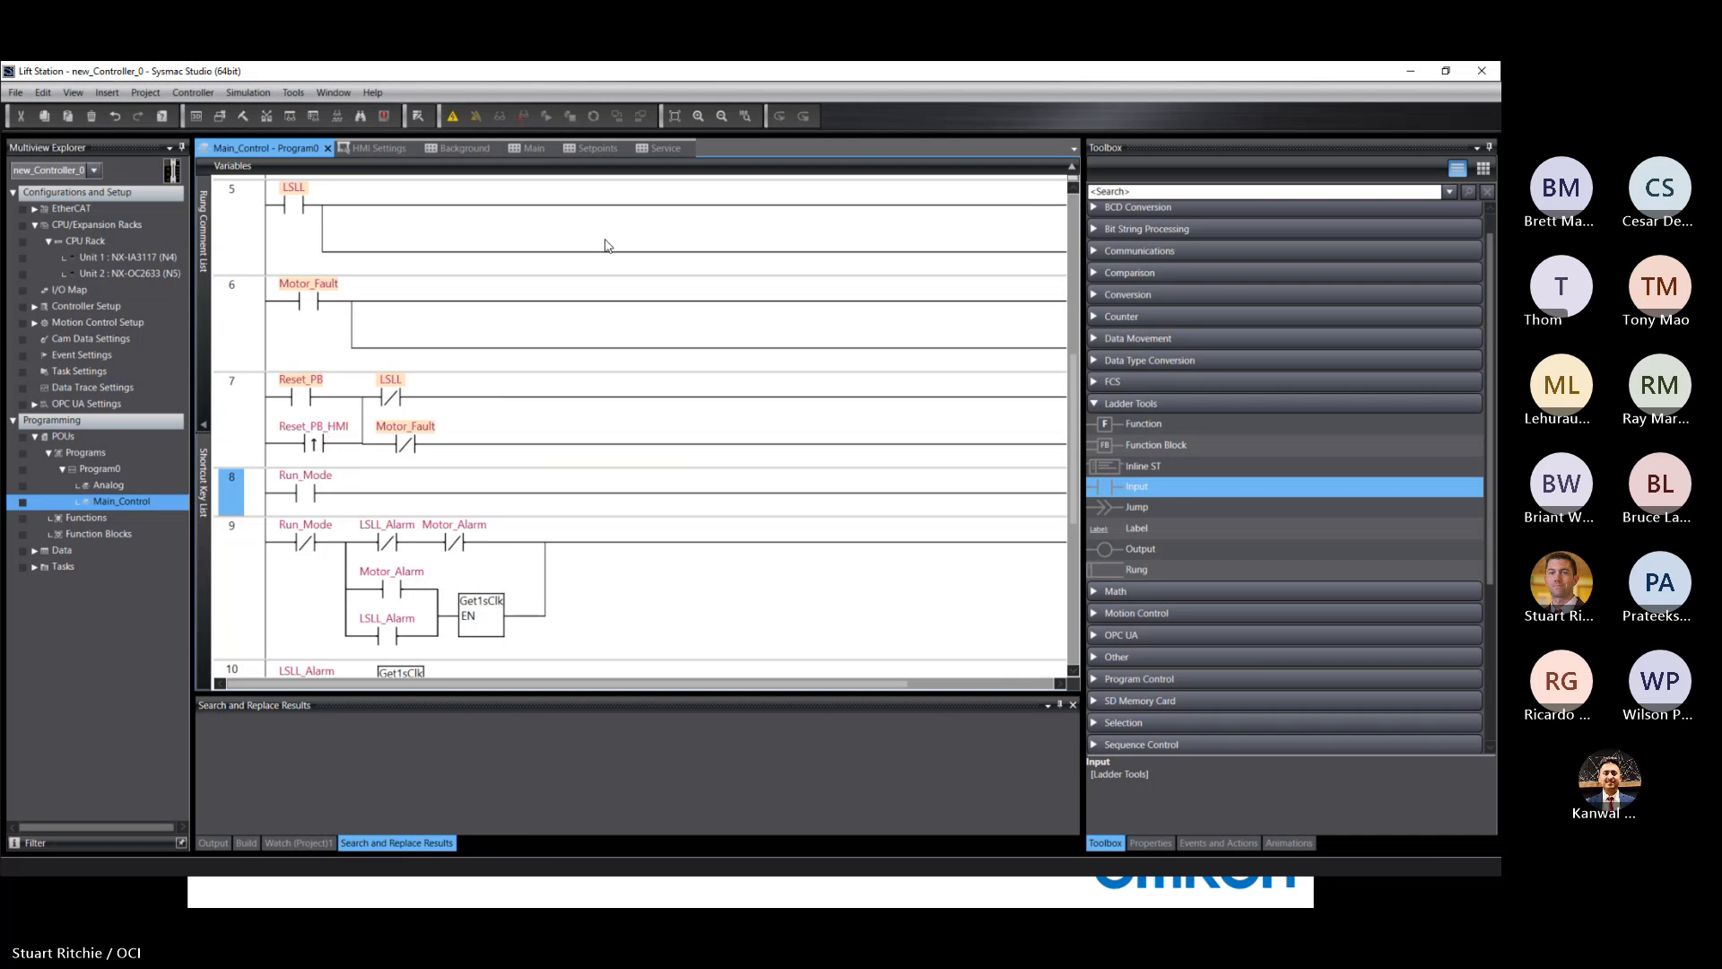
Step: Open the Variable Mapping of HMI_NA5_0 and check the Reset_PB_HMI, Start_PB_HMI and Stop_PB_HMI entries among new_Controller_0's user variables
click(93, 169)
click(27, 199)
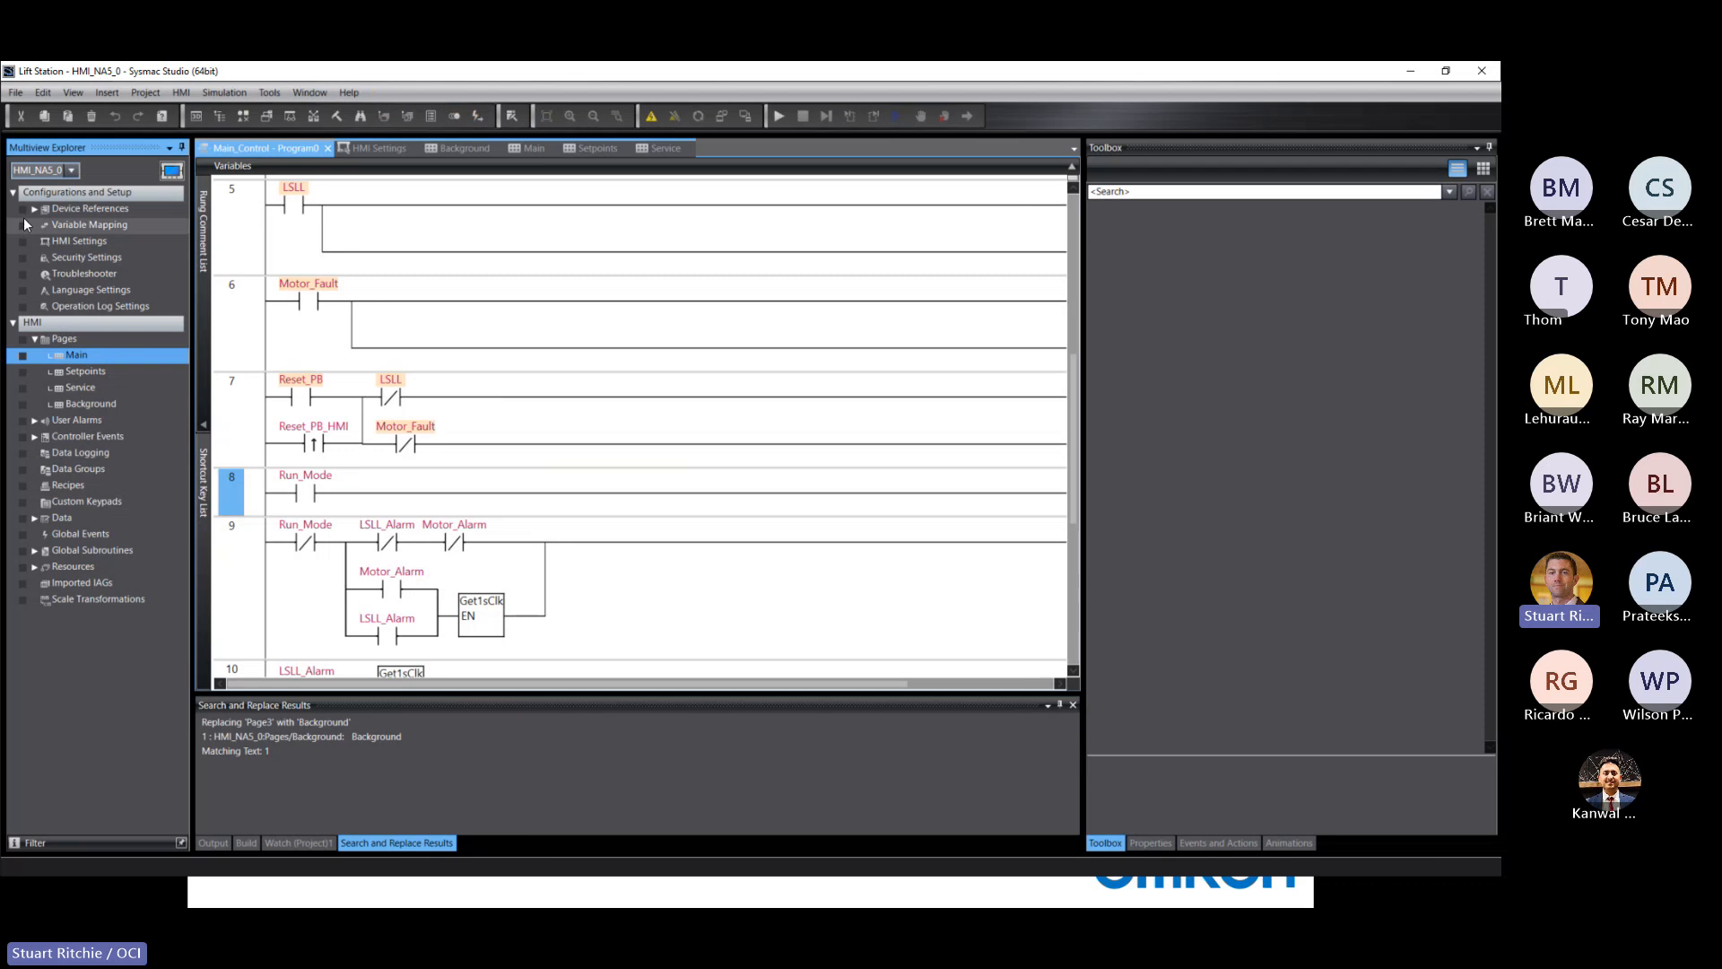
double_click(71, 226)
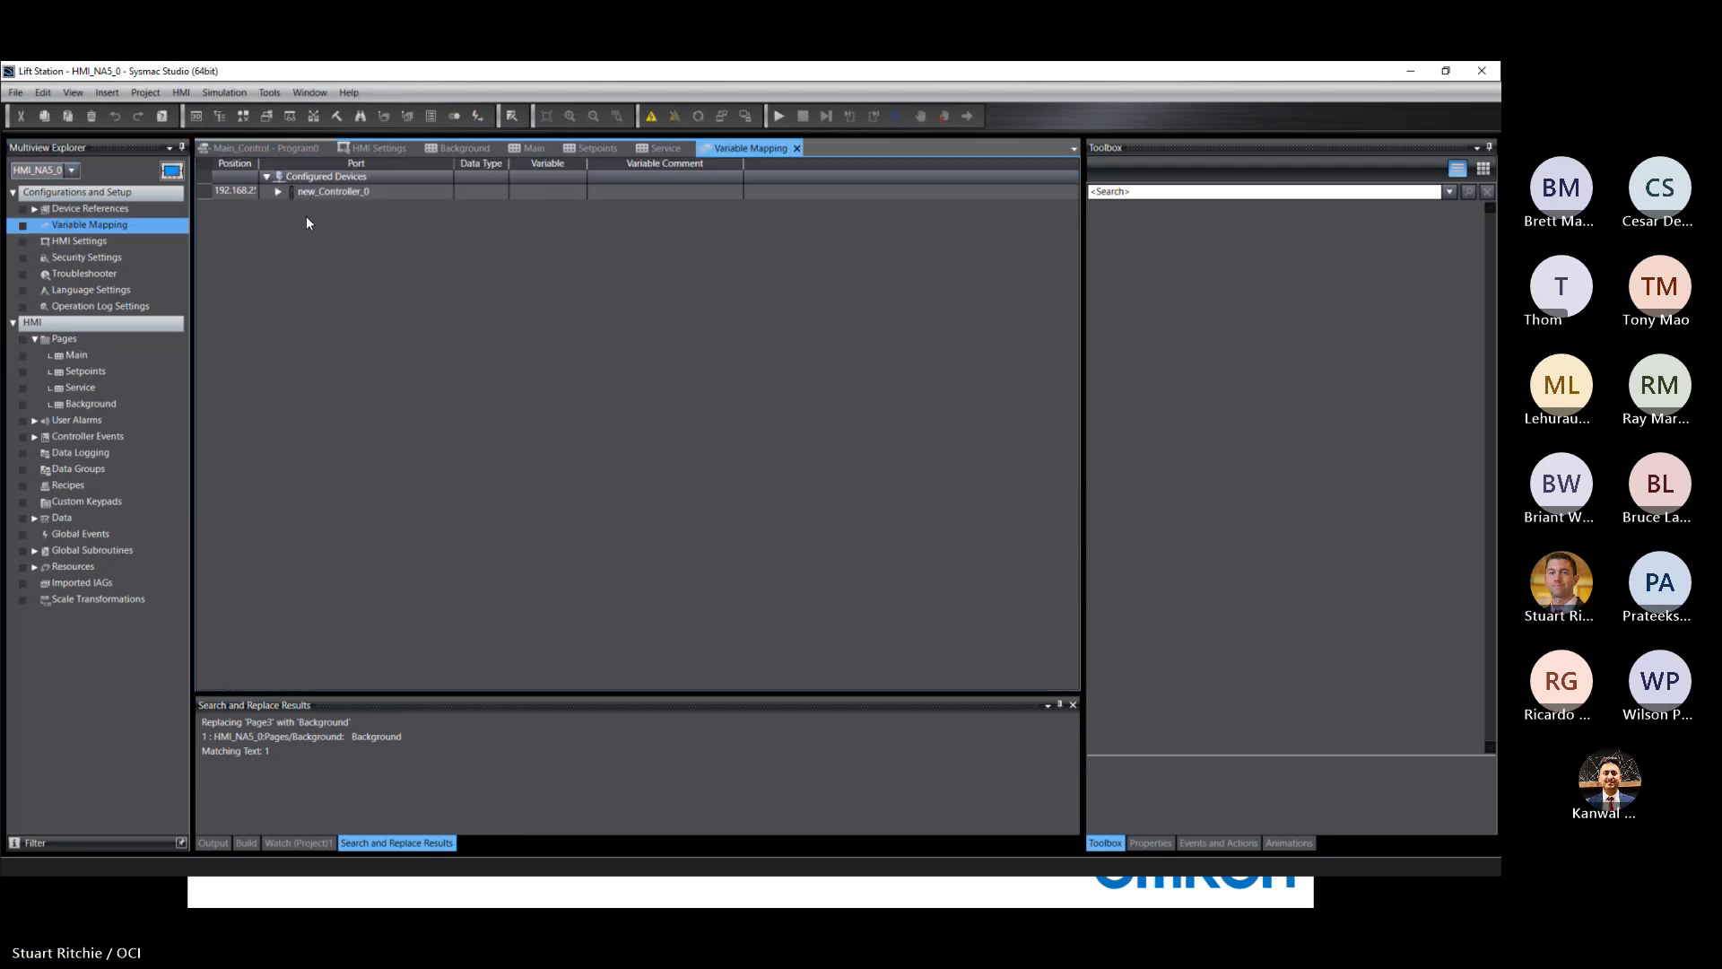
click(276, 197)
click(276, 194)
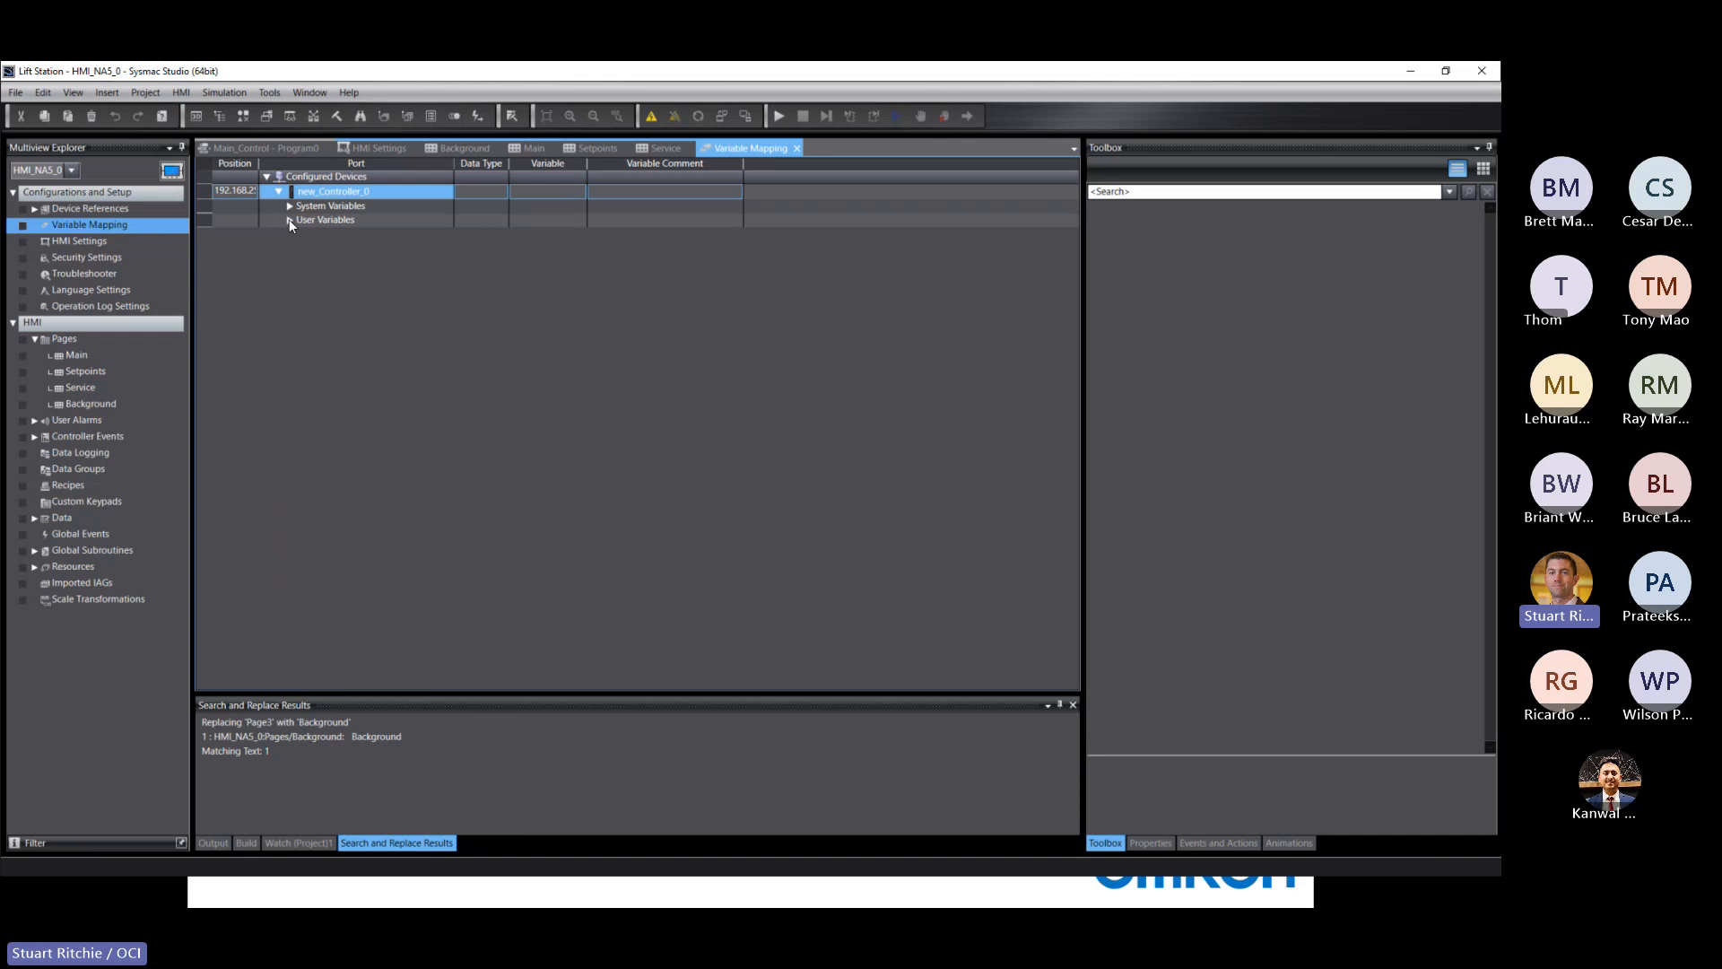
click(289, 219)
click(346, 348)
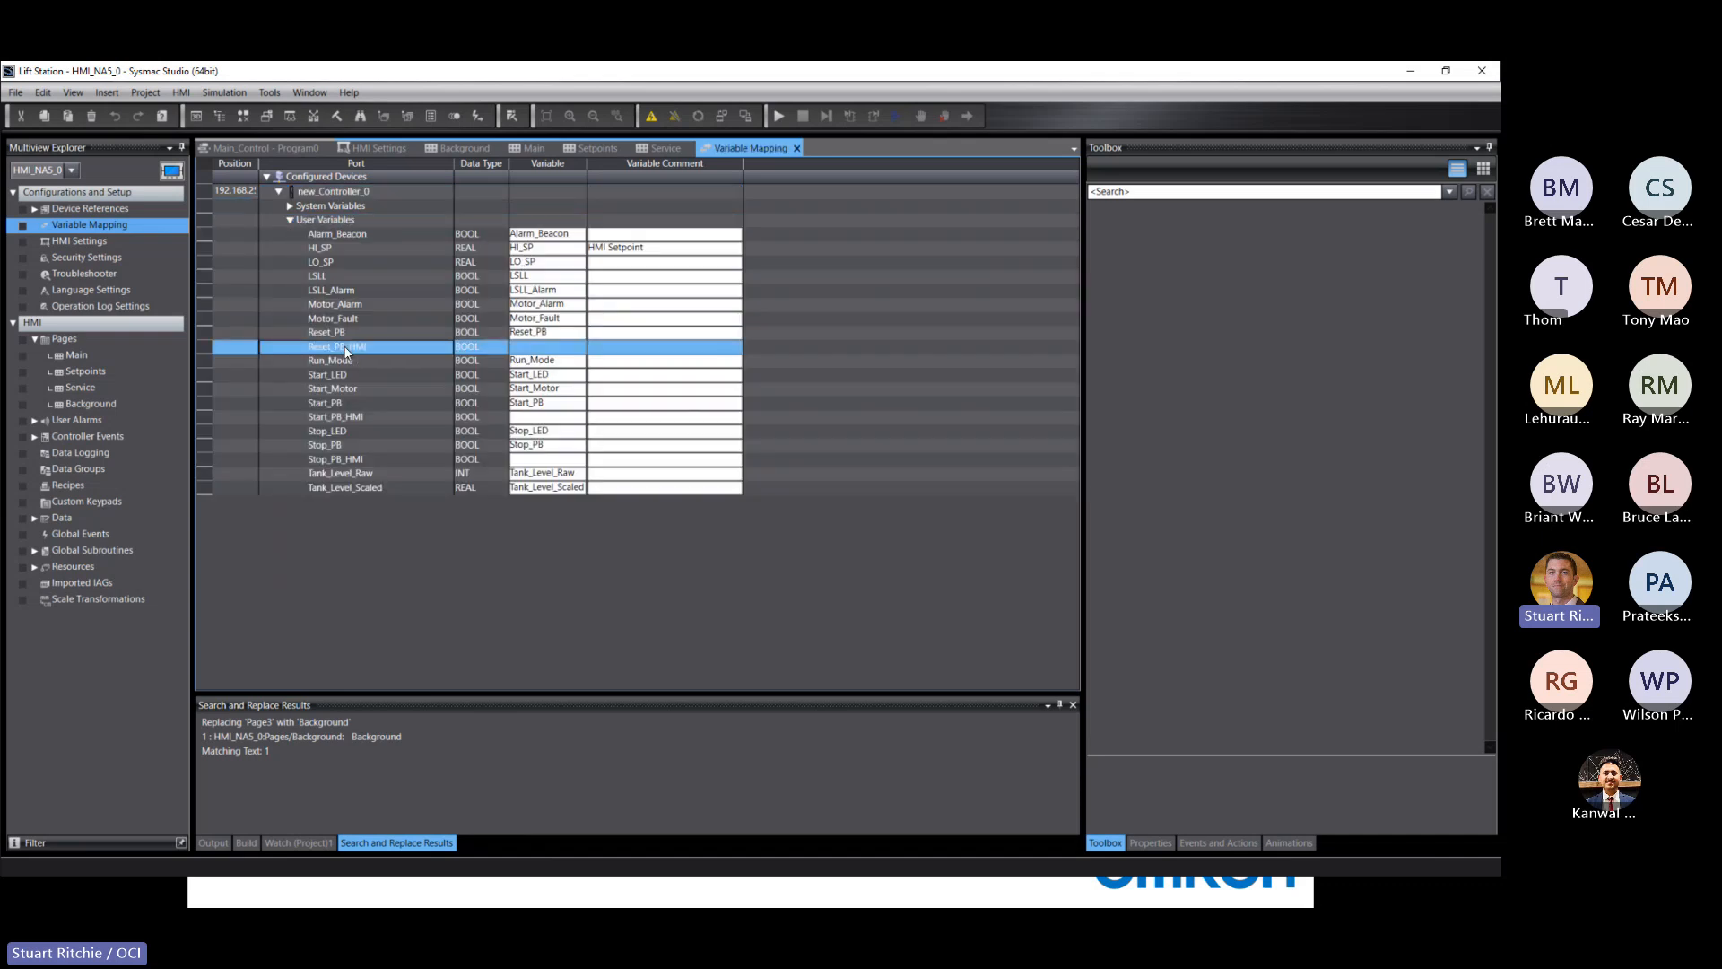
click(335, 416)
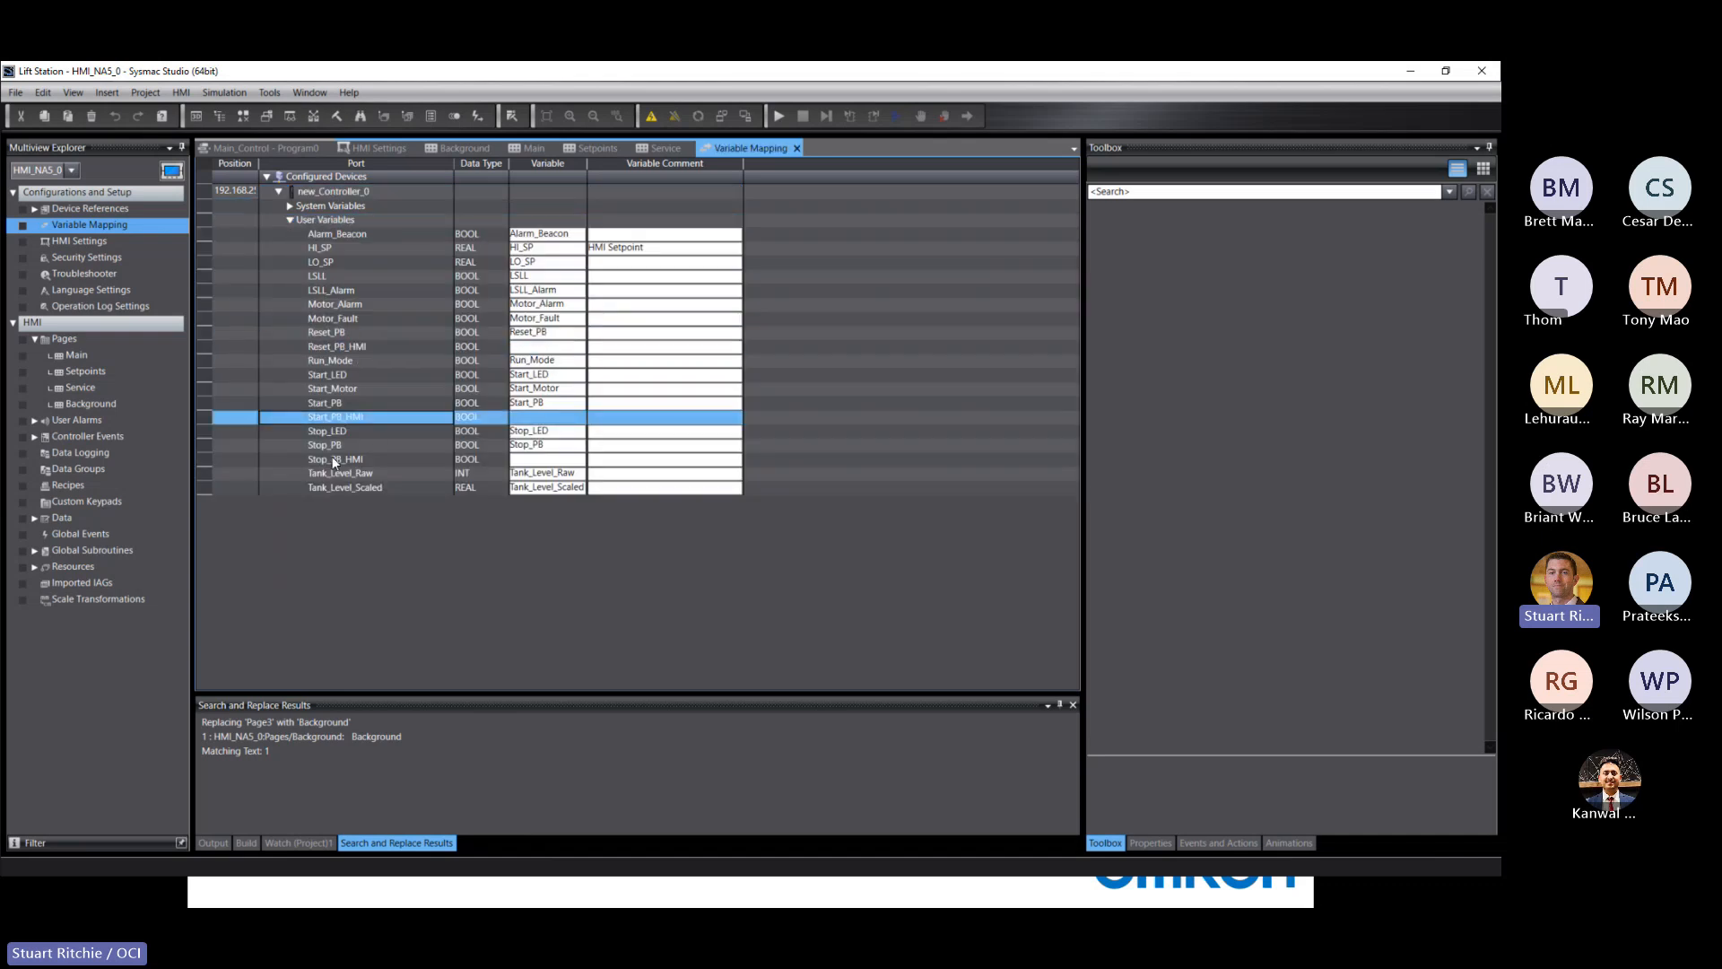
click(541, 461)
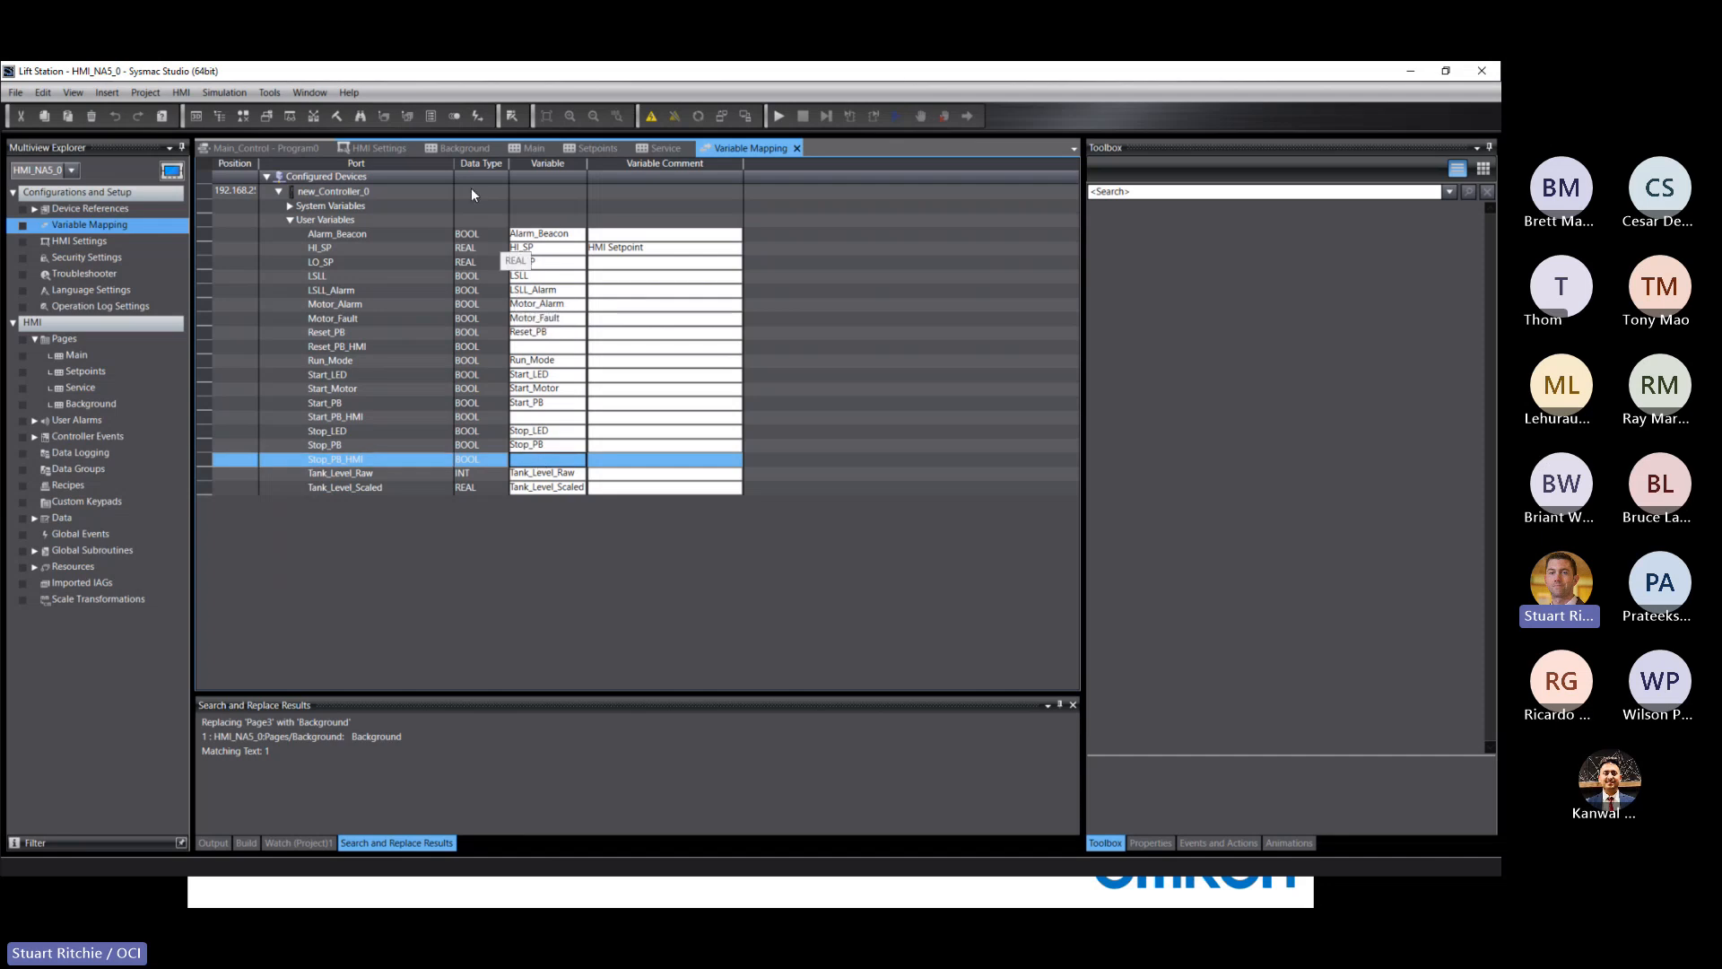
Step: Create device variables for all of the controller's user variables with the prefix option set to None
right_click(327, 220)
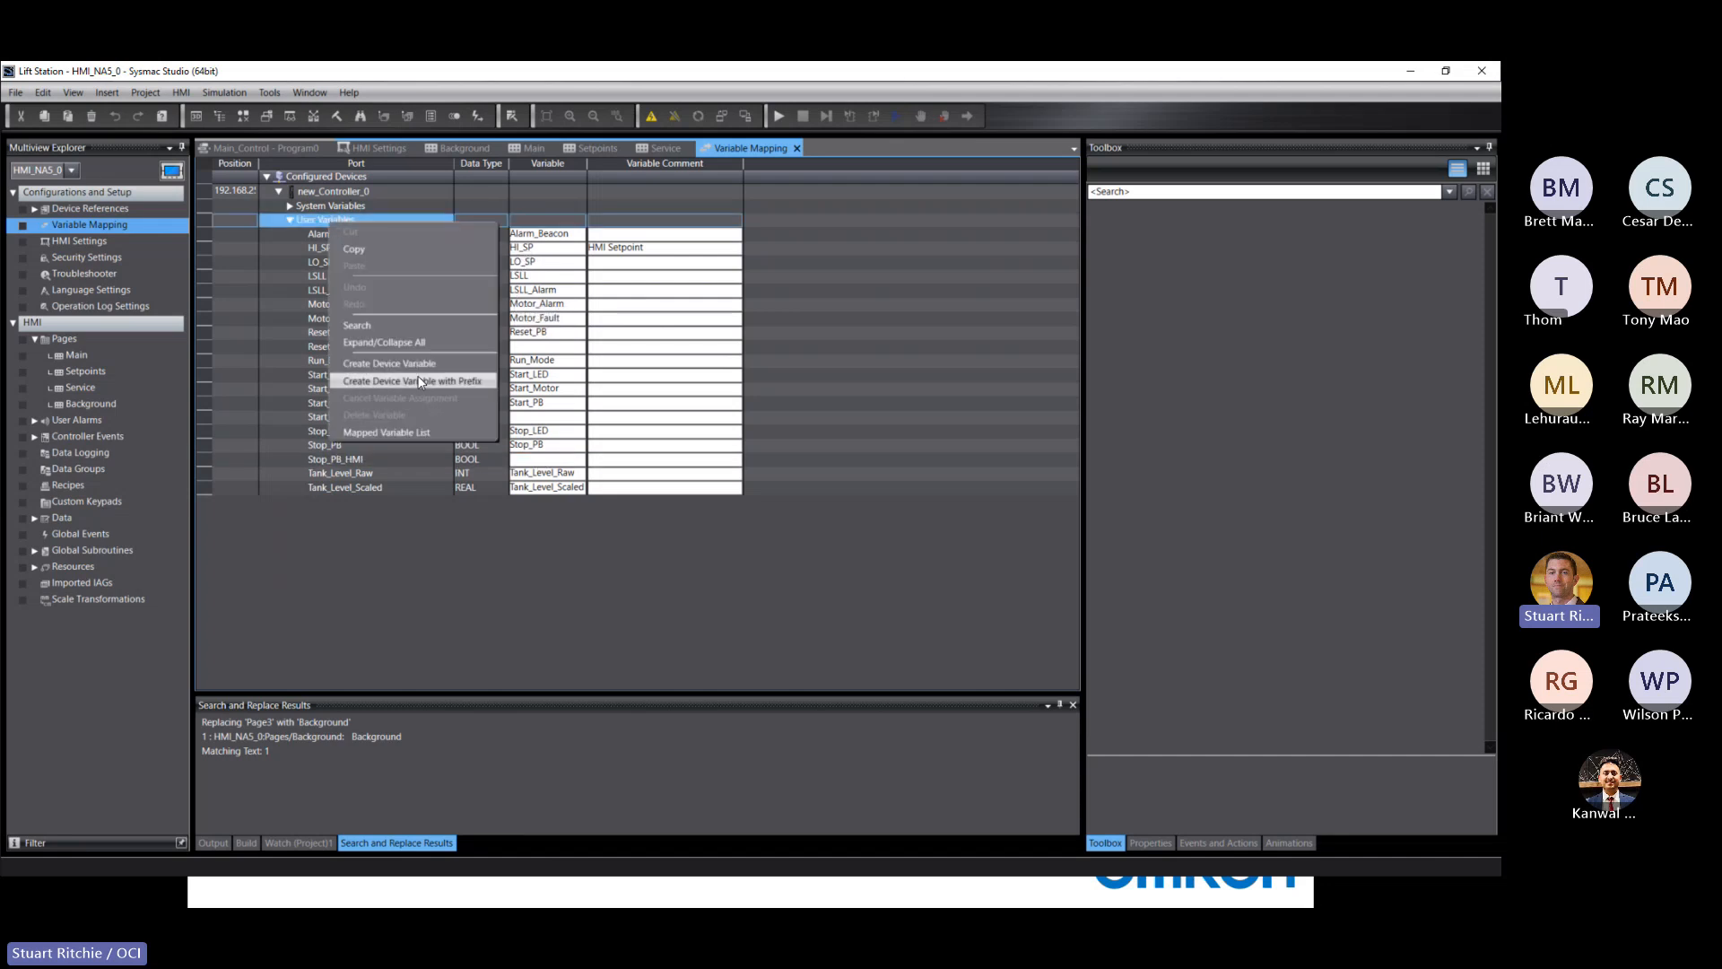
click(405, 382)
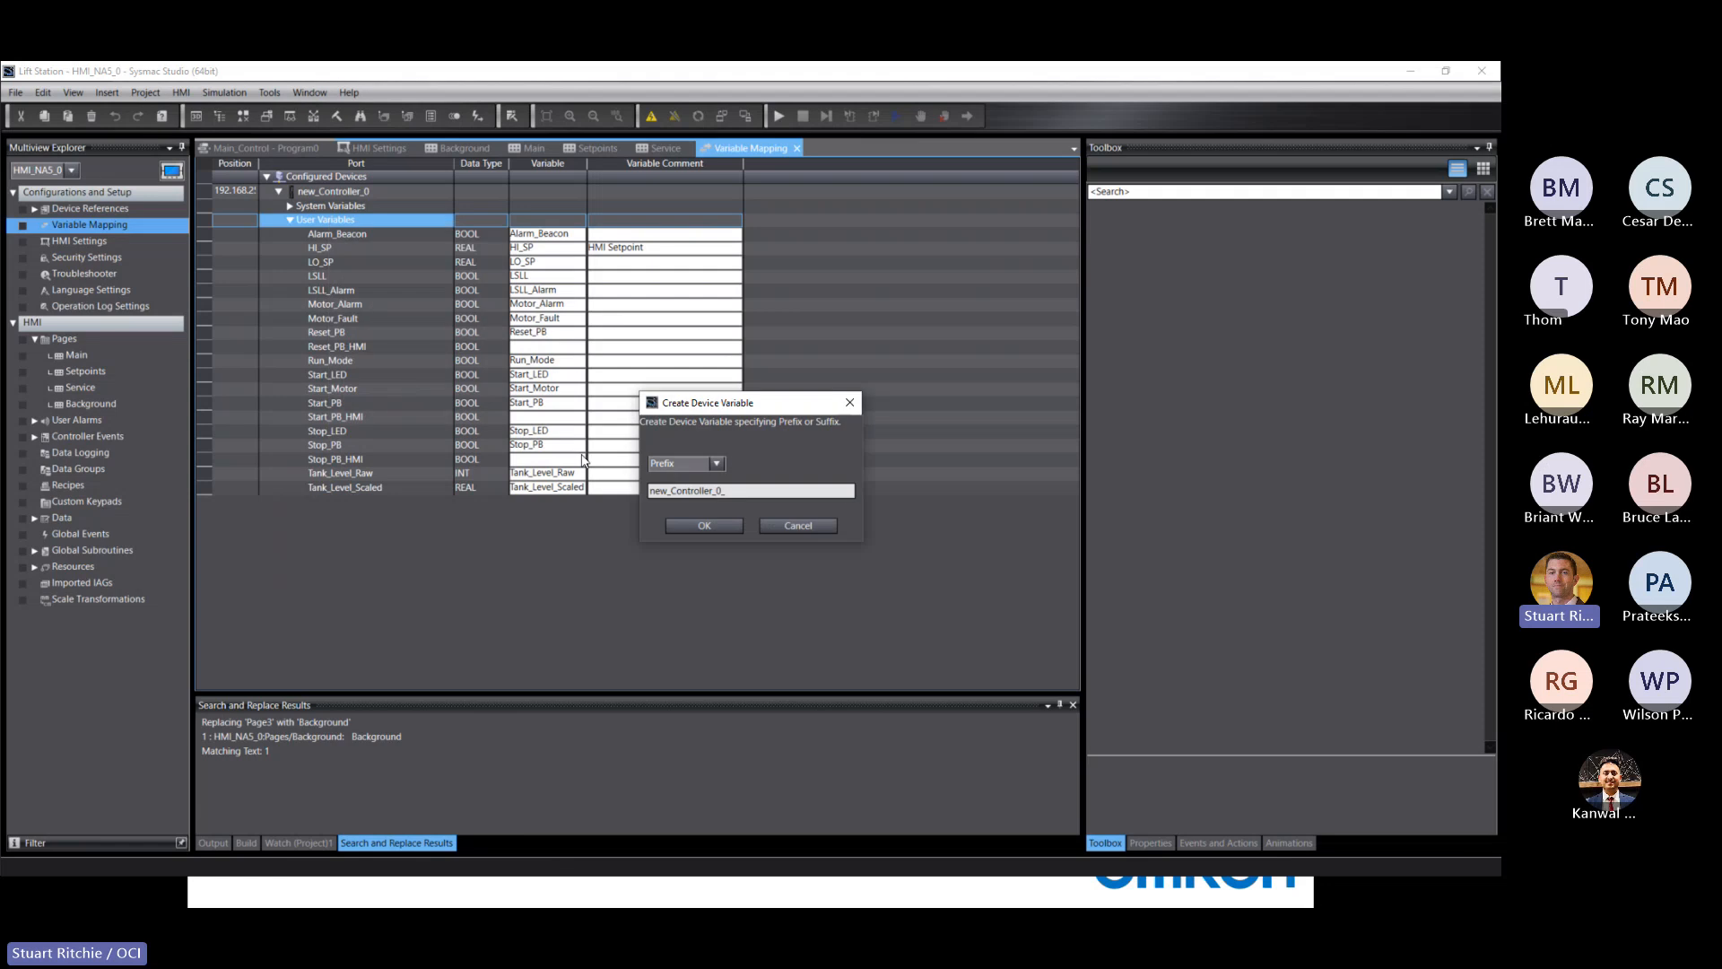
click(708, 459)
click(660, 503)
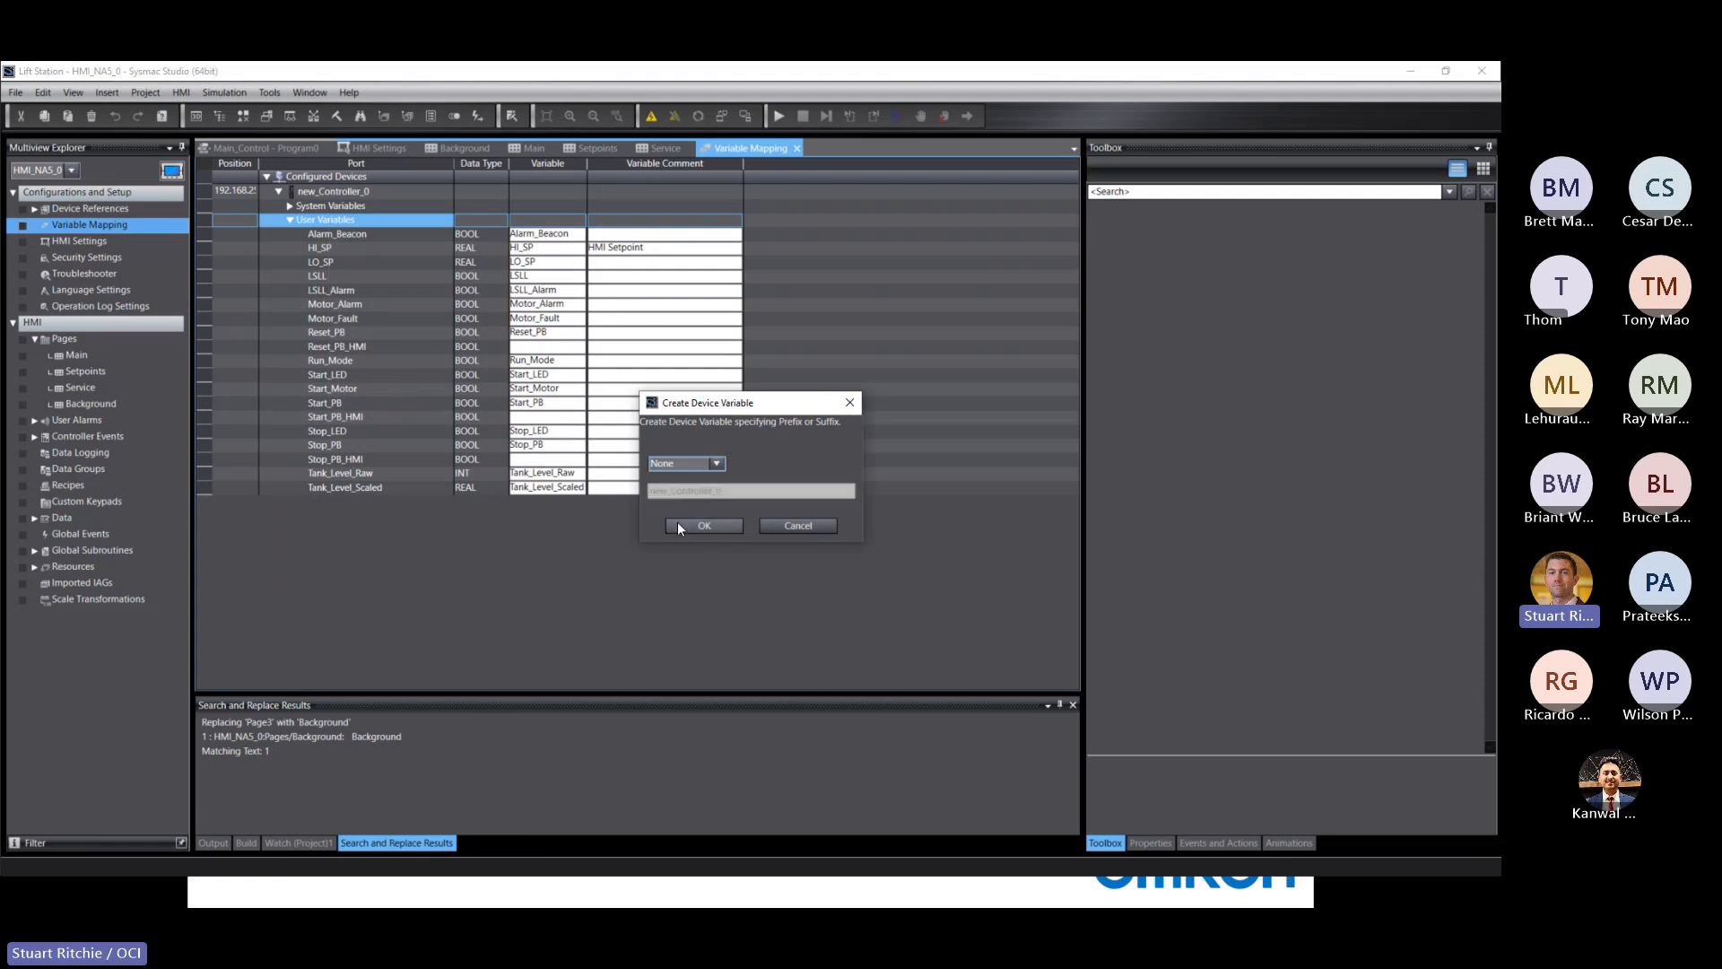
click(676, 521)
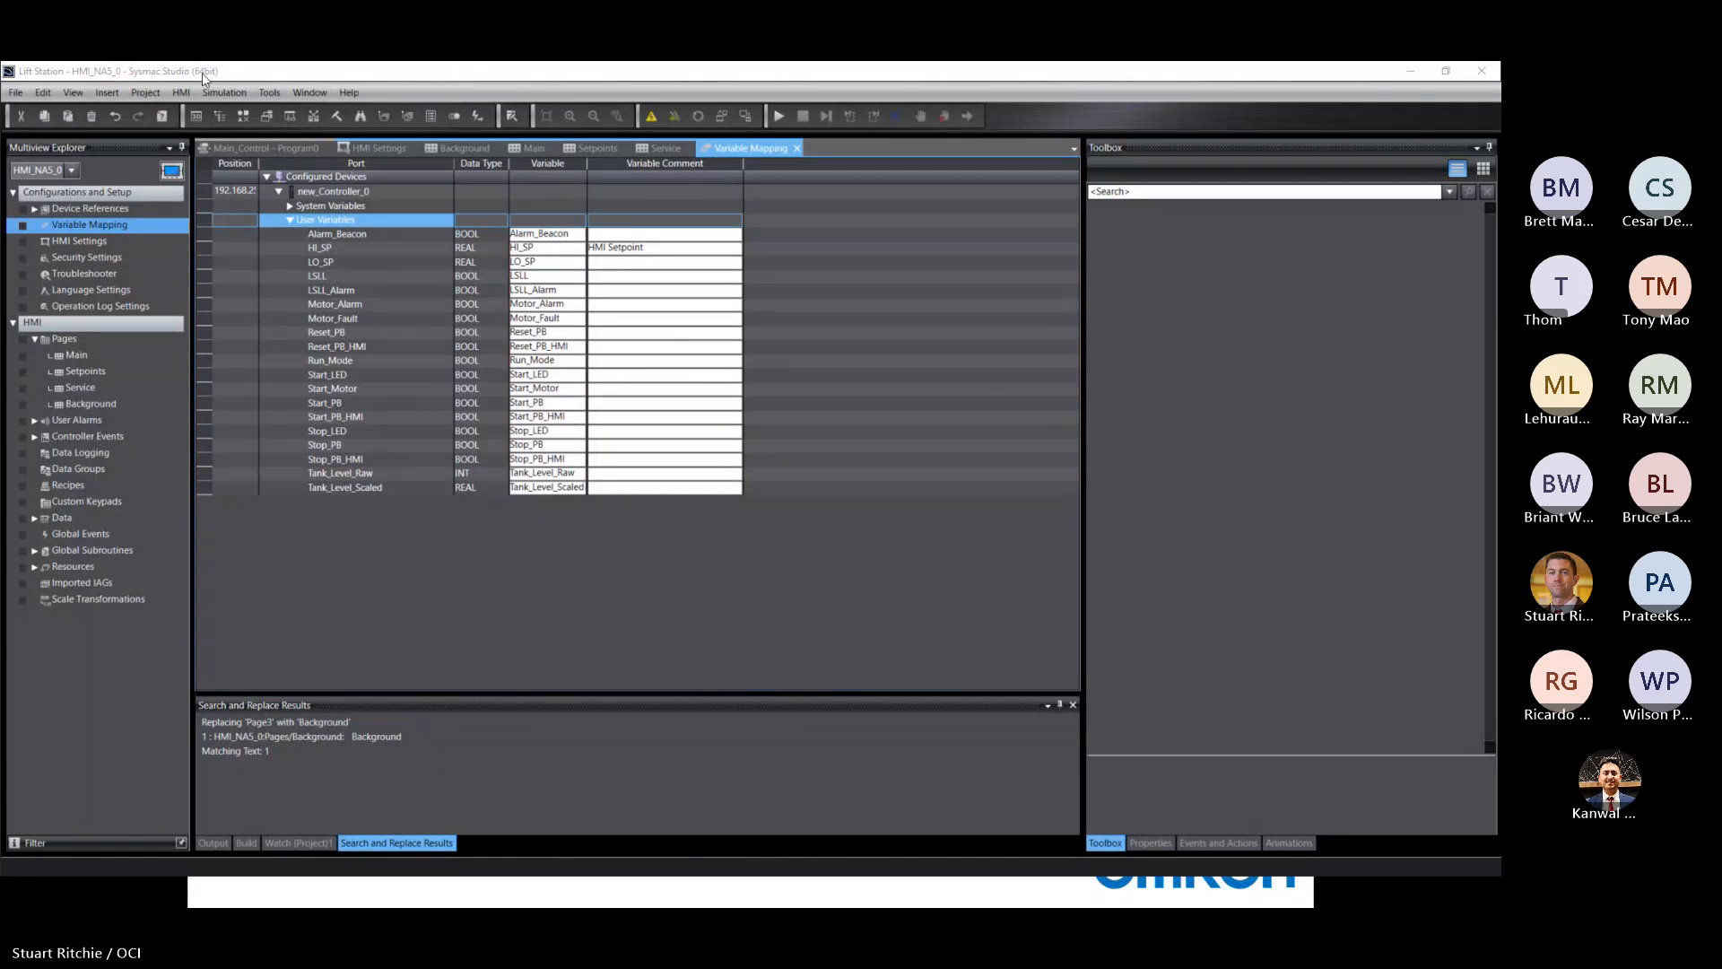
Step: Place three momentary buttons in a vertical column on the HMI's Main page, the topmost at about position 120, 150
click(233, 147)
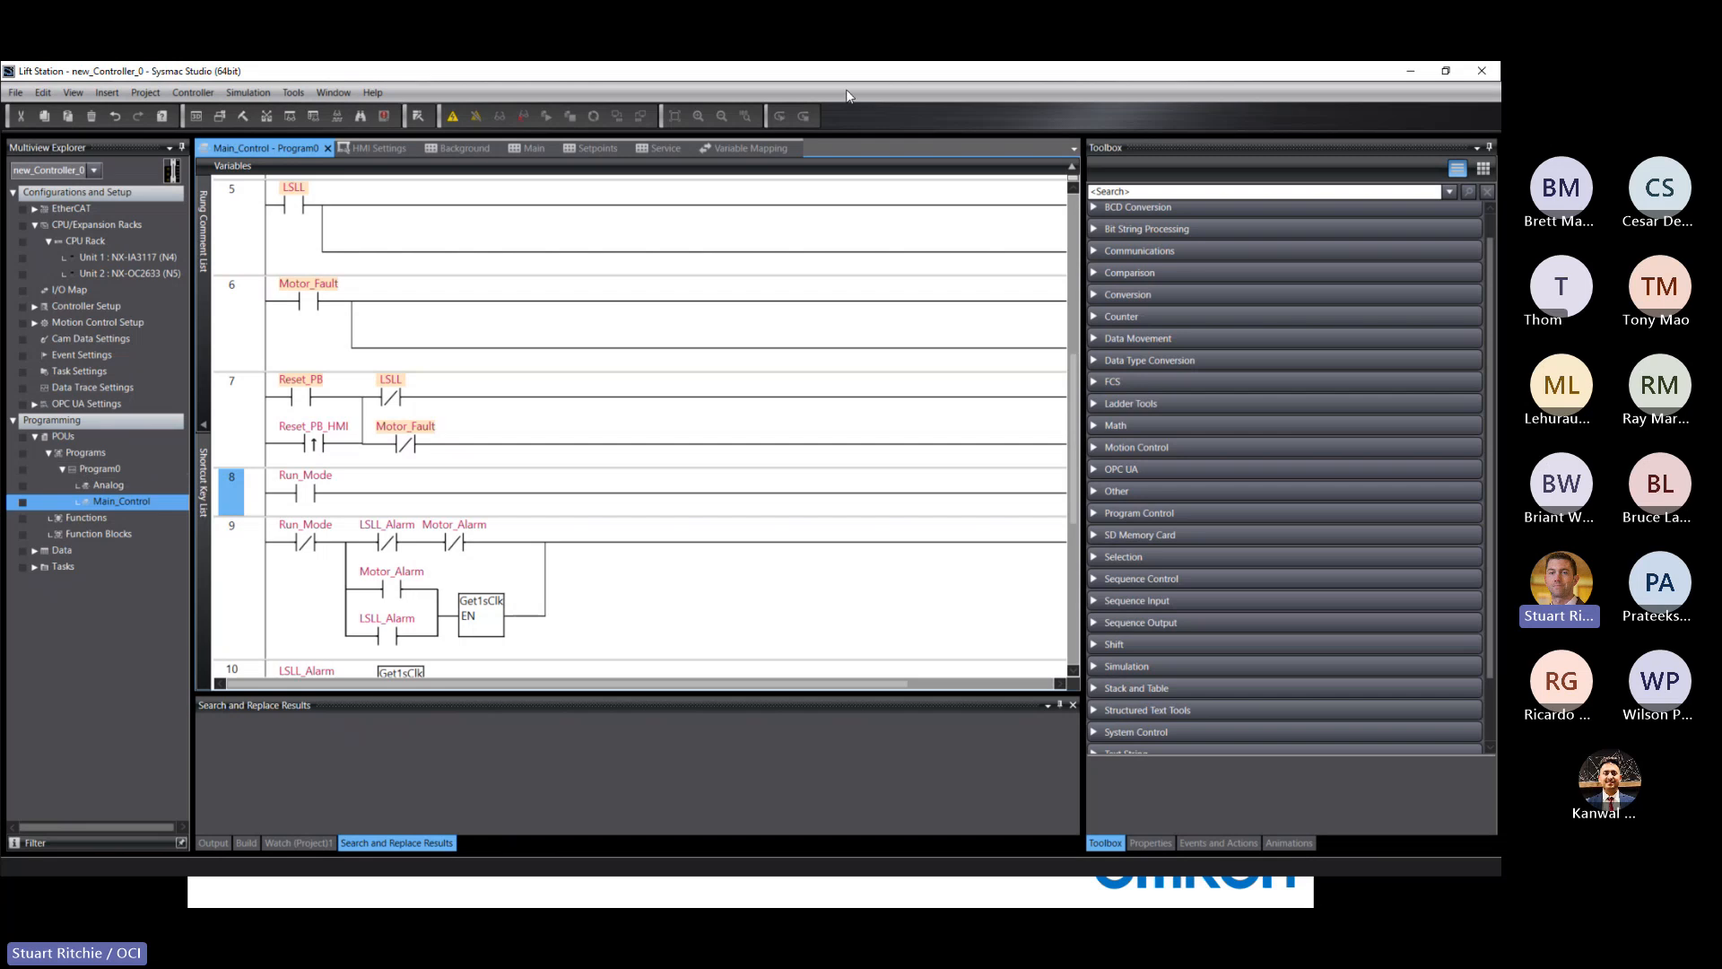
click(533, 149)
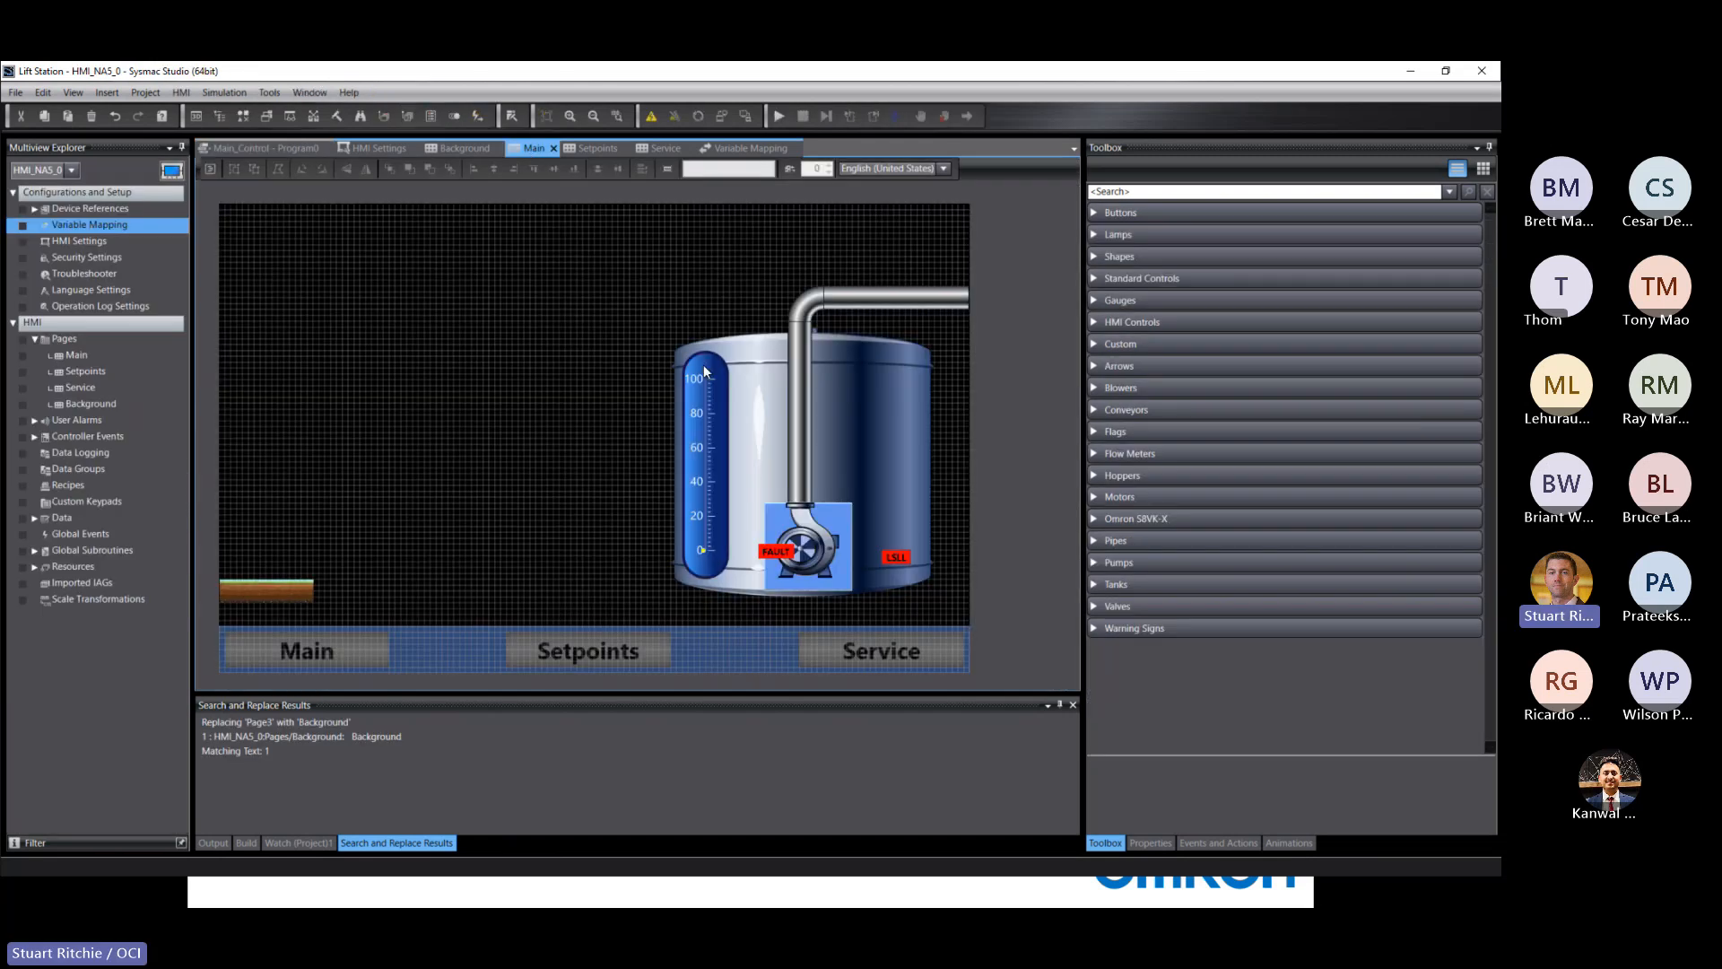
click(1092, 213)
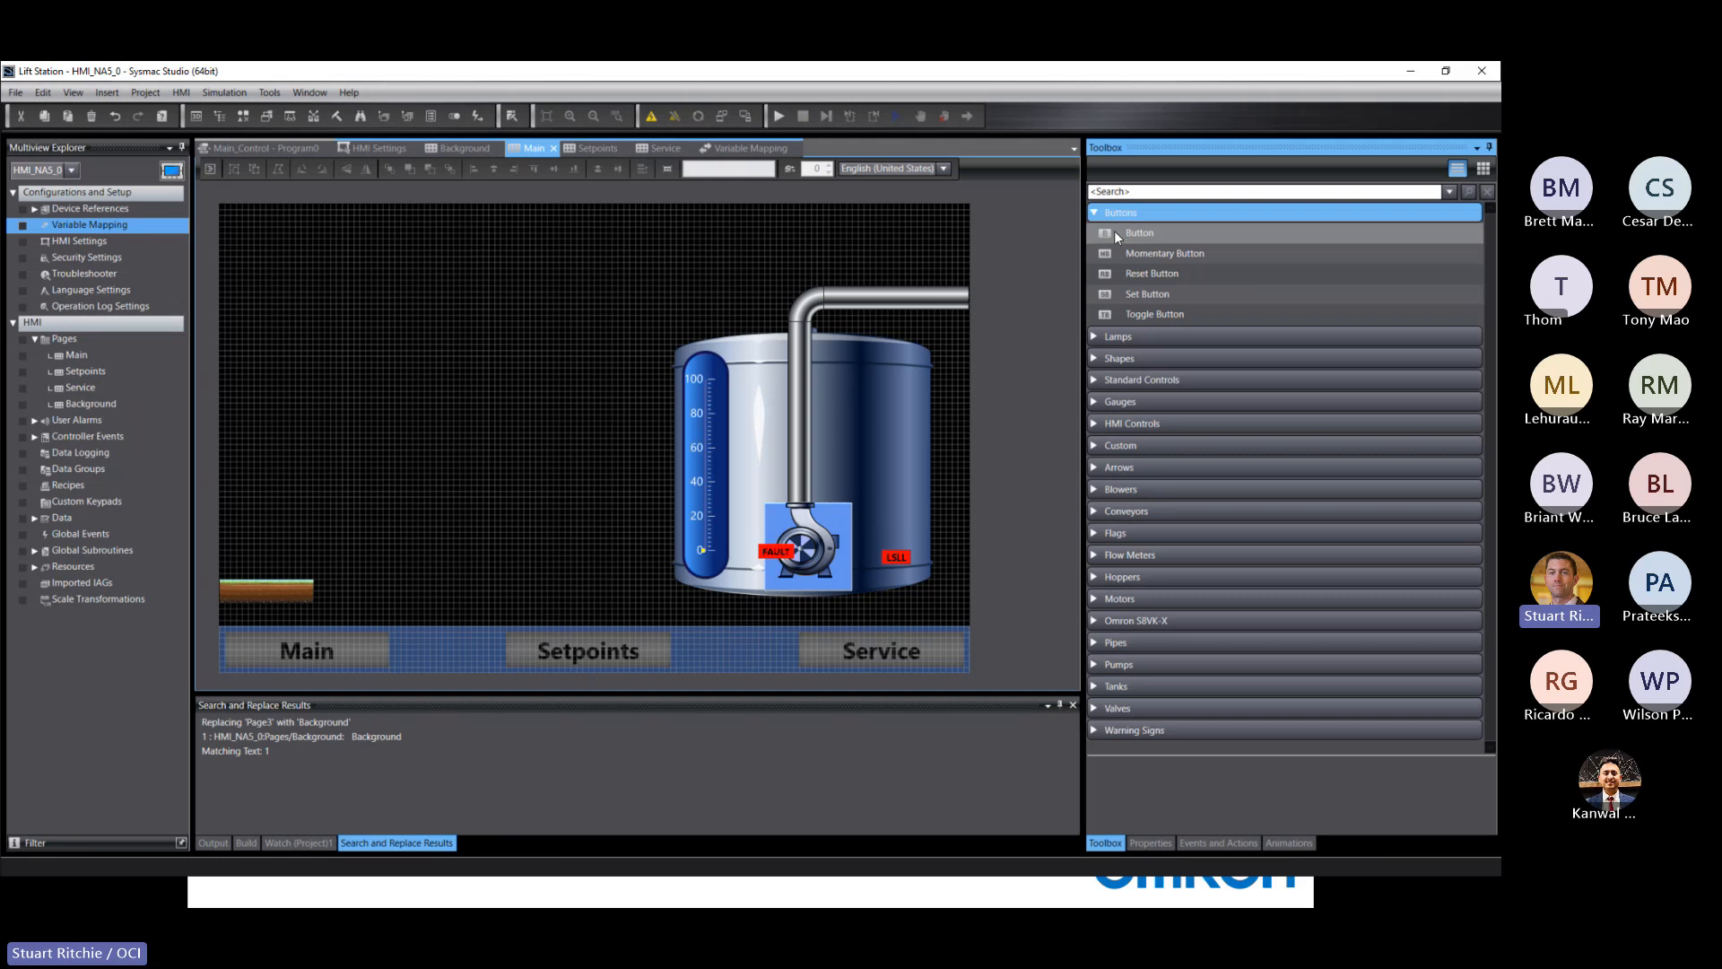
click(1154, 252)
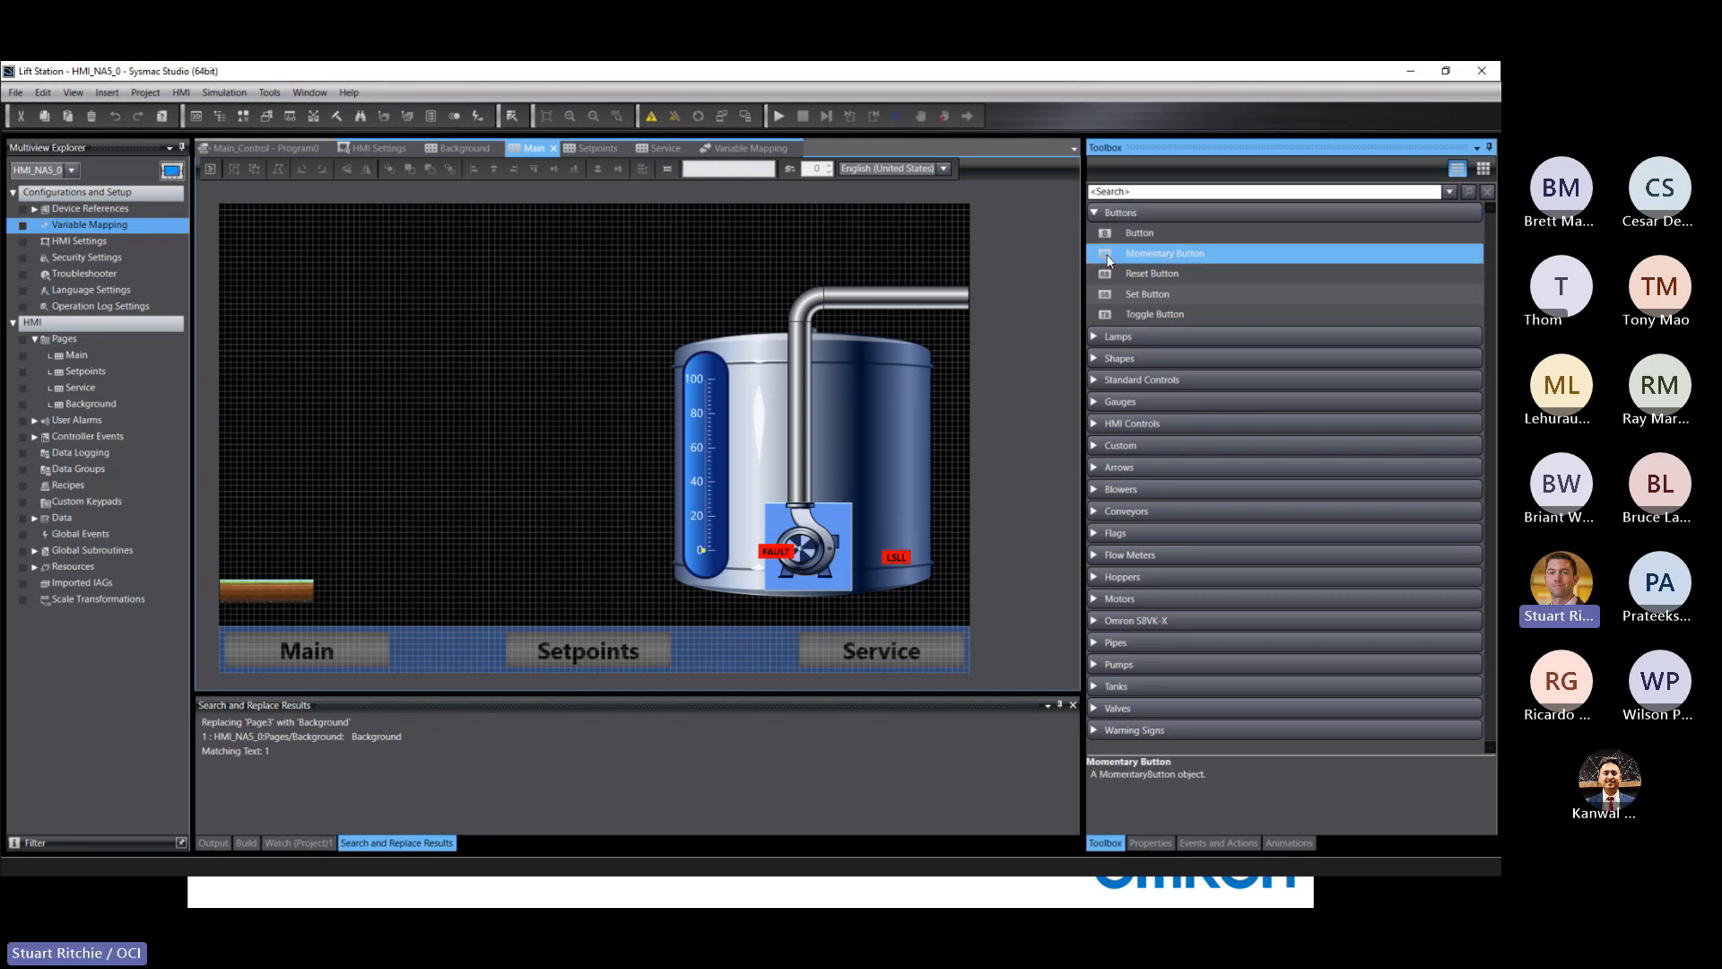
drag(1103, 253, 291, 300)
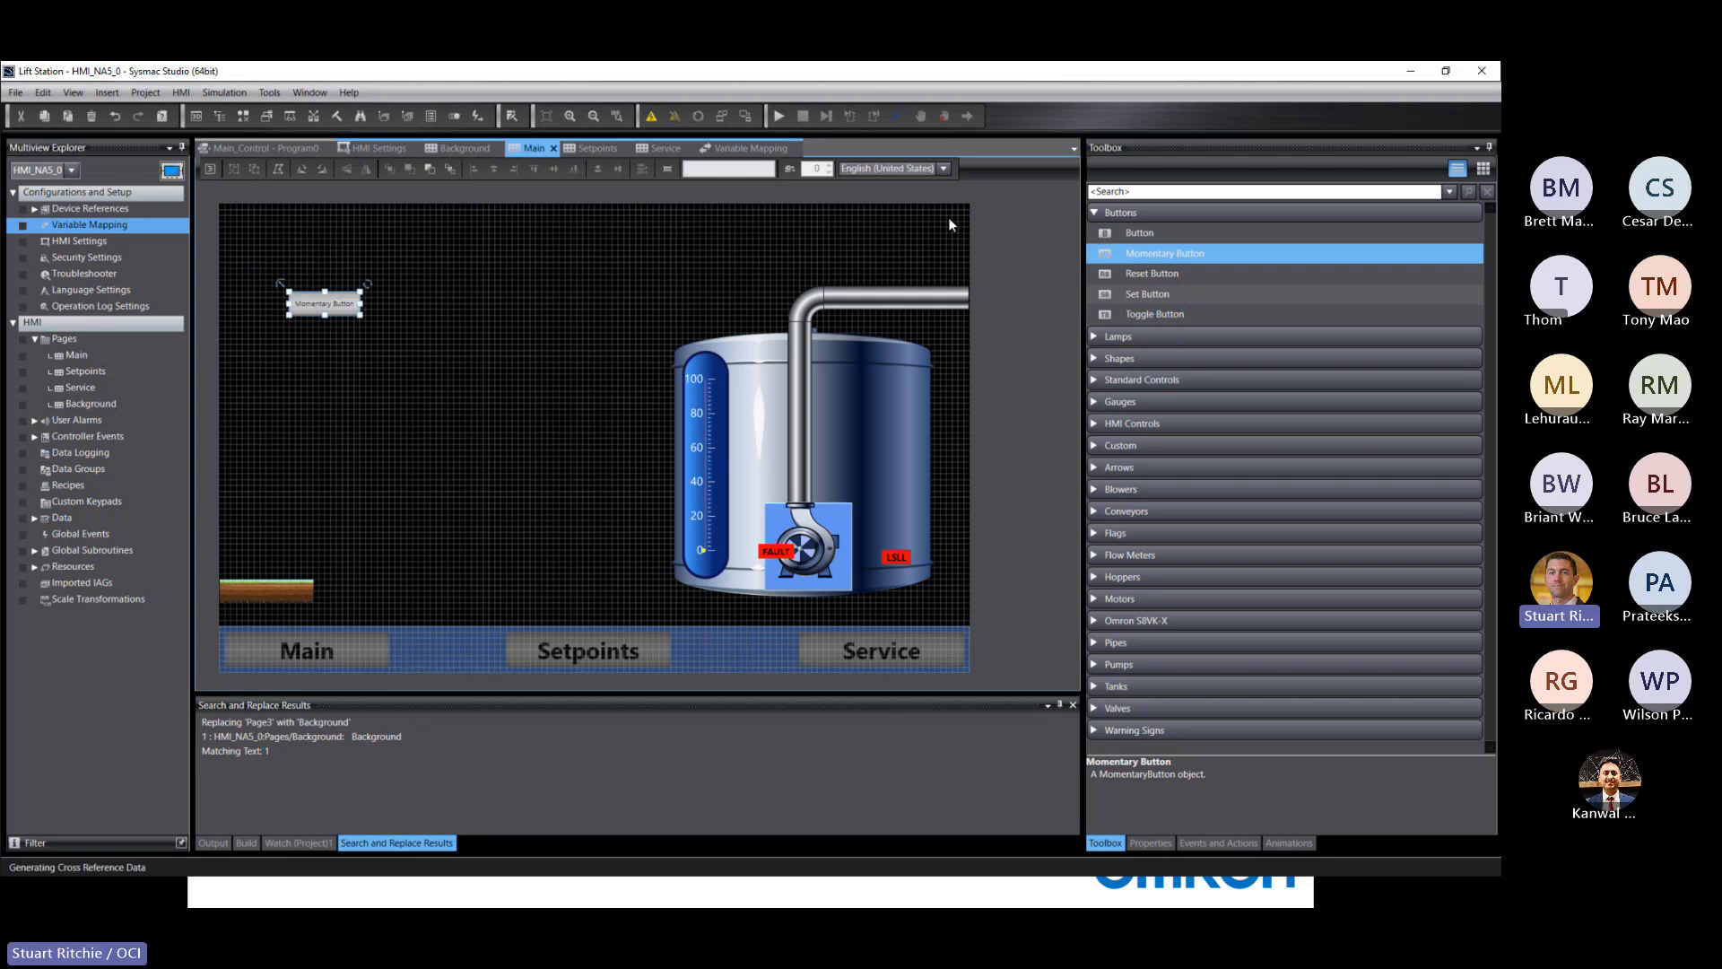
drag(1172, 256, 289, 340)
drag(1148, 253, 291, 380)
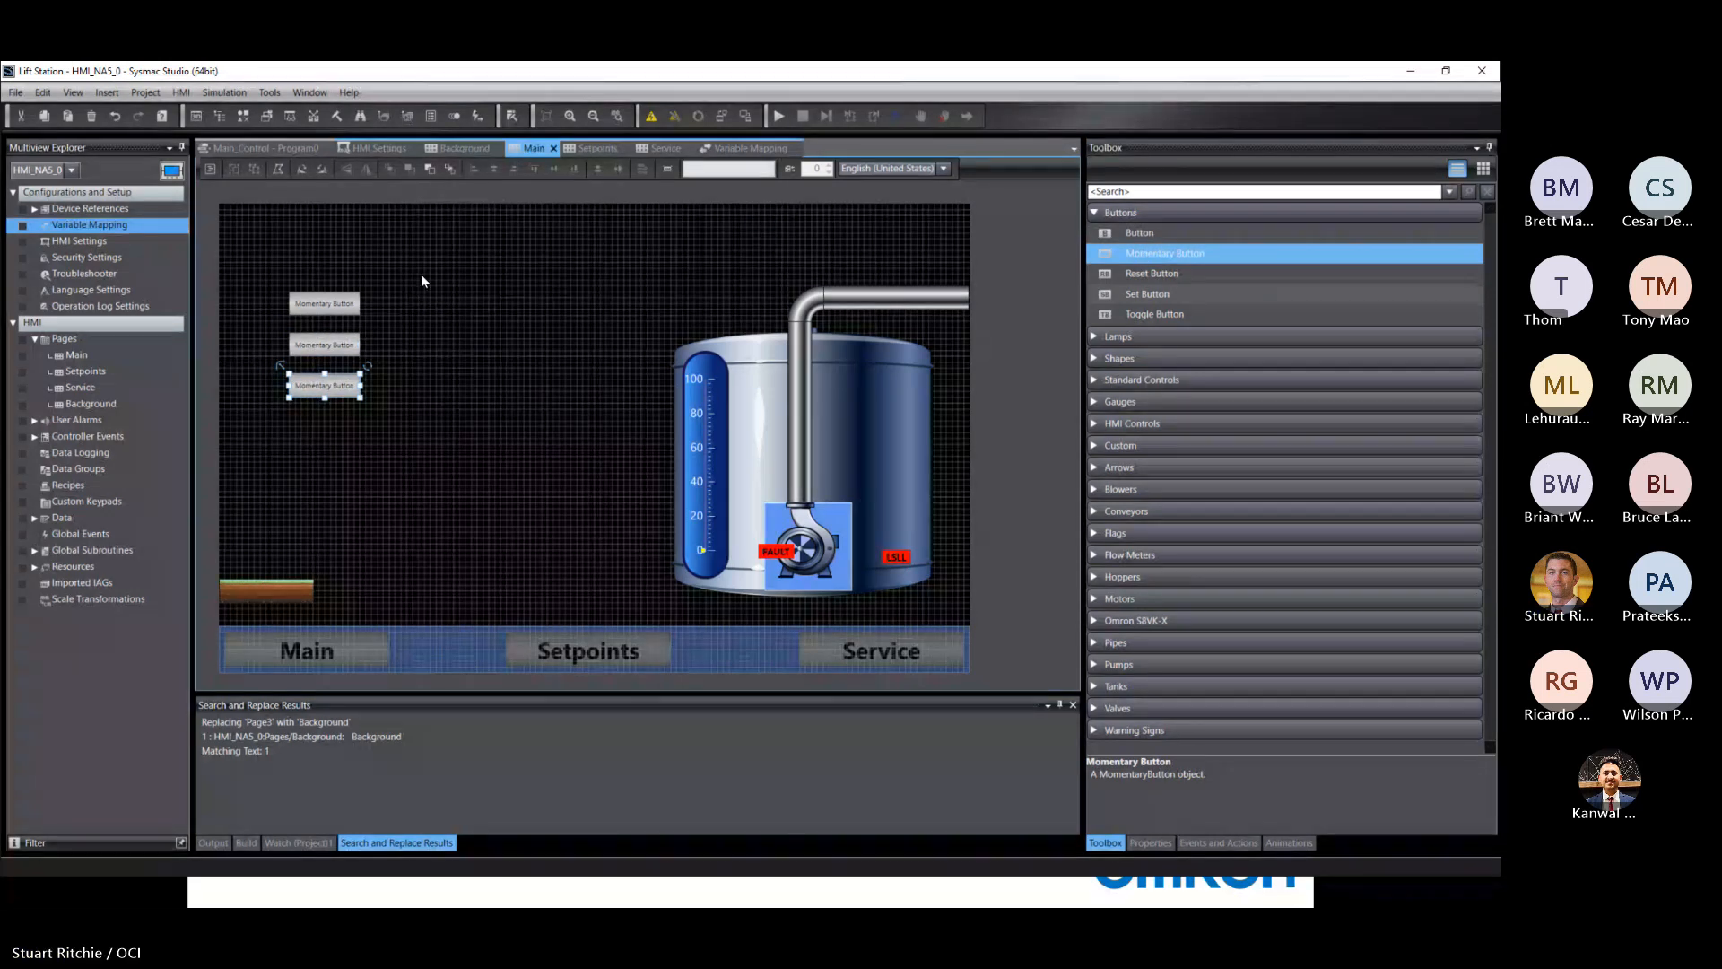
Step: Link the topmost momentary button on the Main page to the variable Start_PB_HMI
click(314, 305)
click(313, 306)
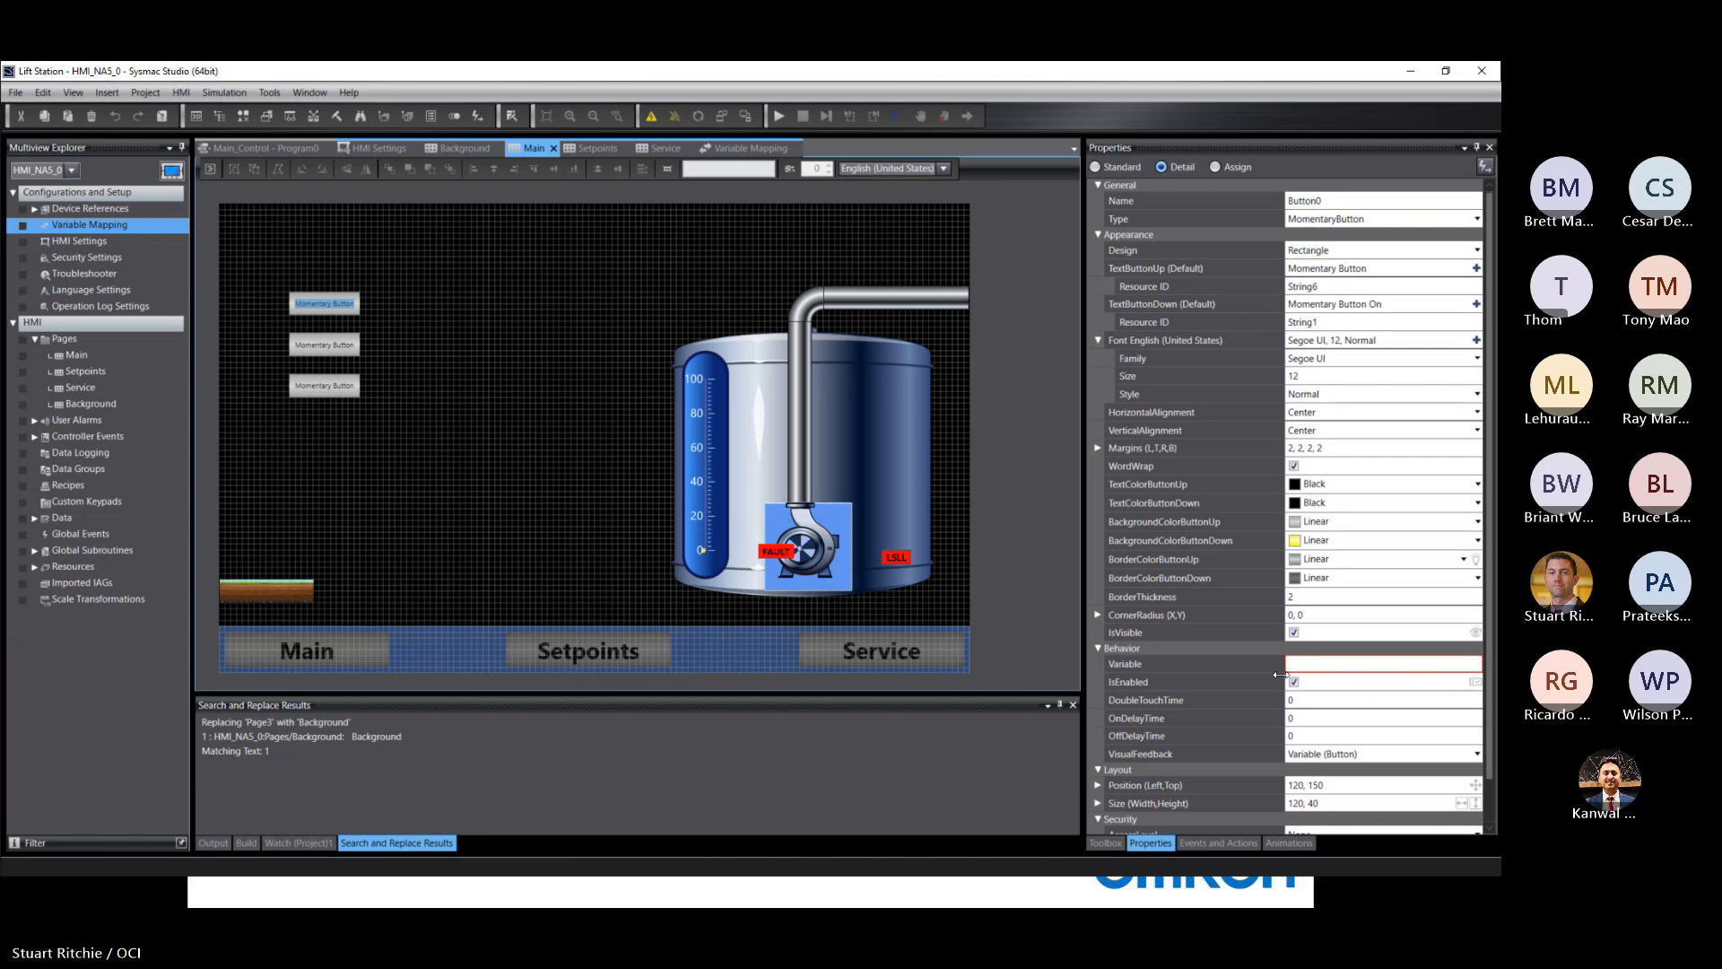
click(1311, 665)
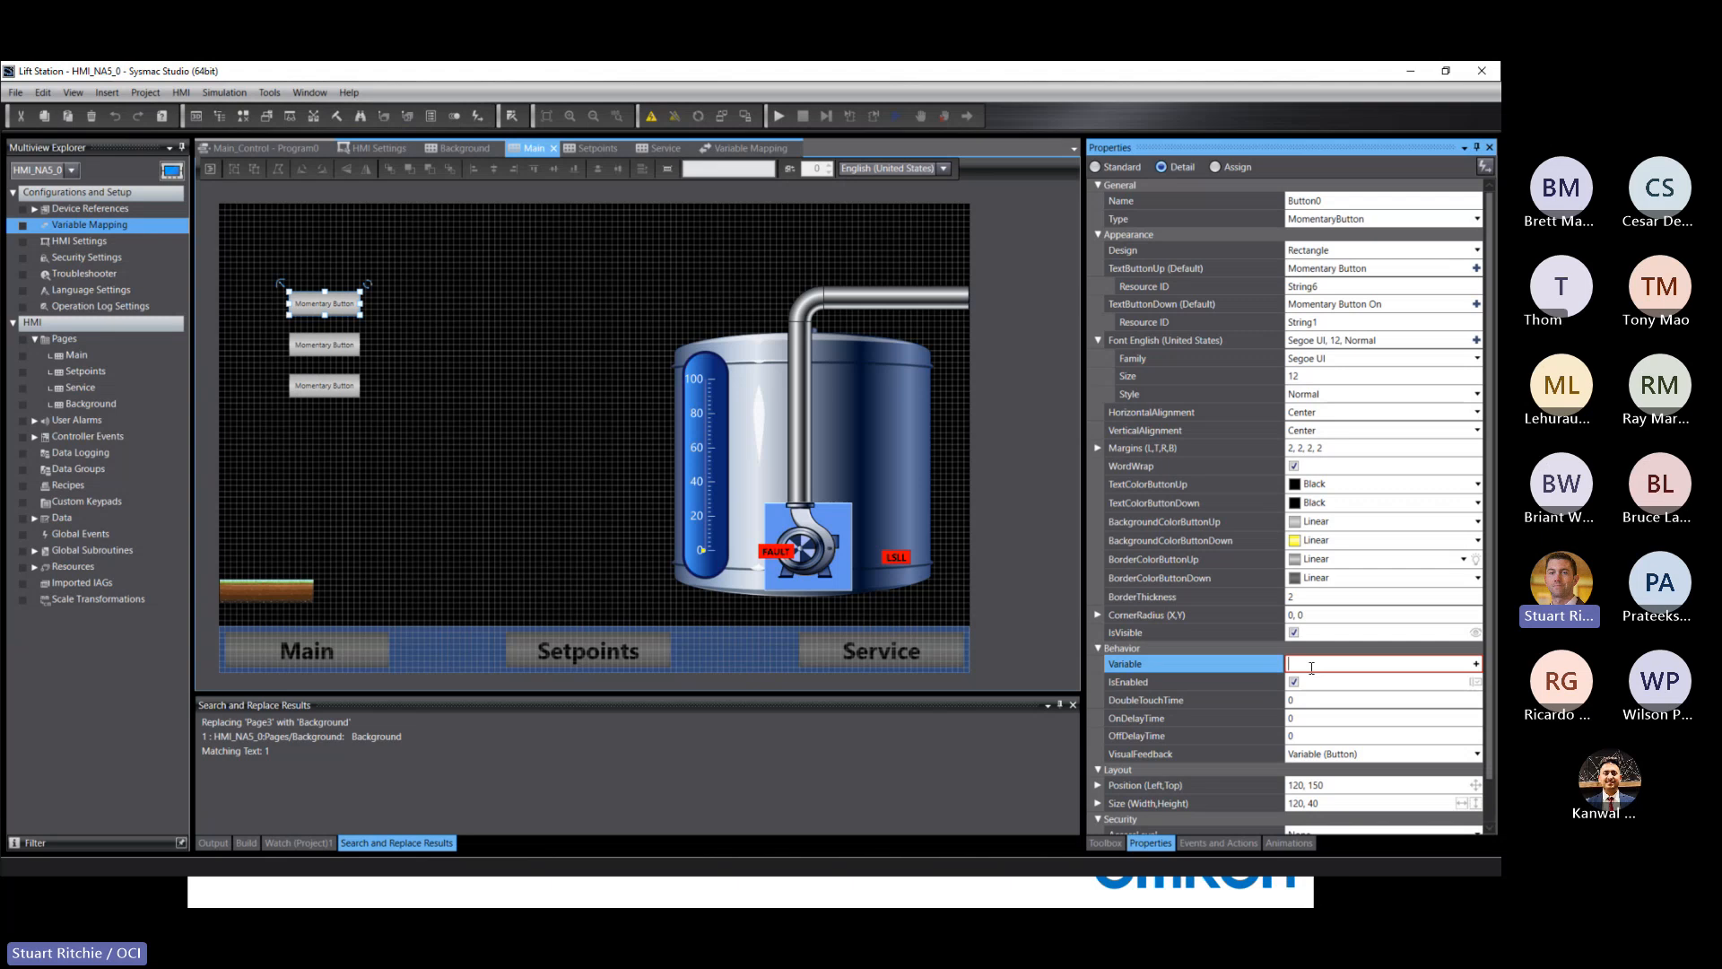
text(Sta)
key(Down)
key(Down)
key(Down)
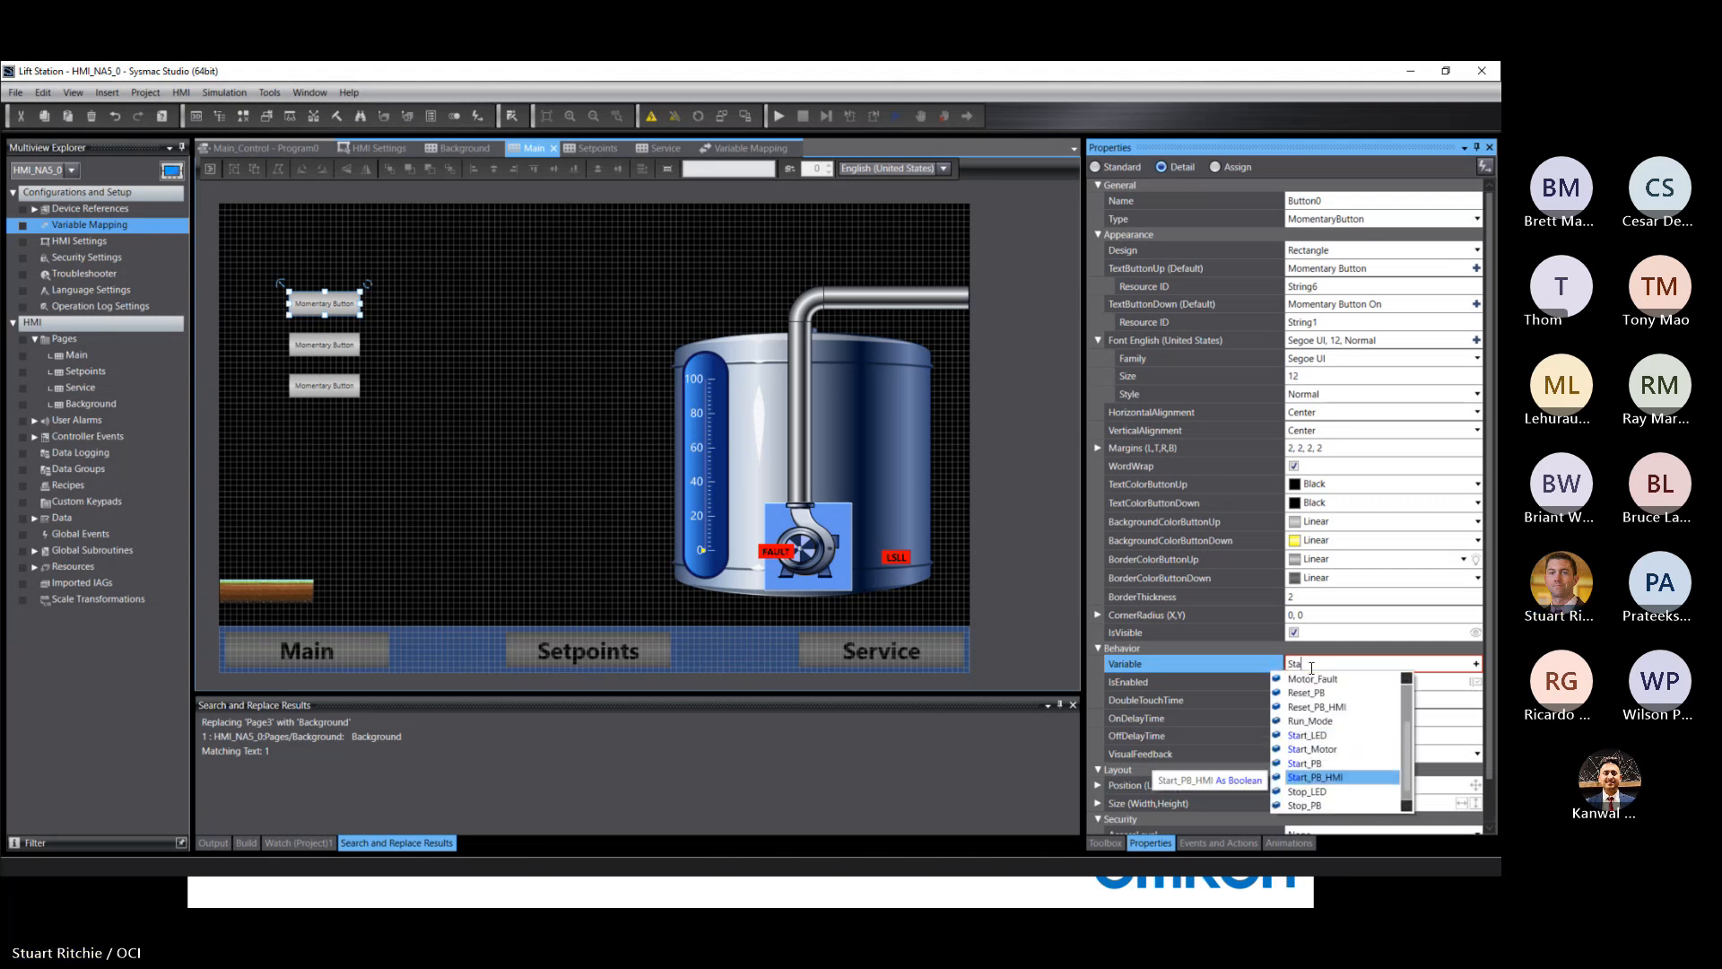
key(Return)
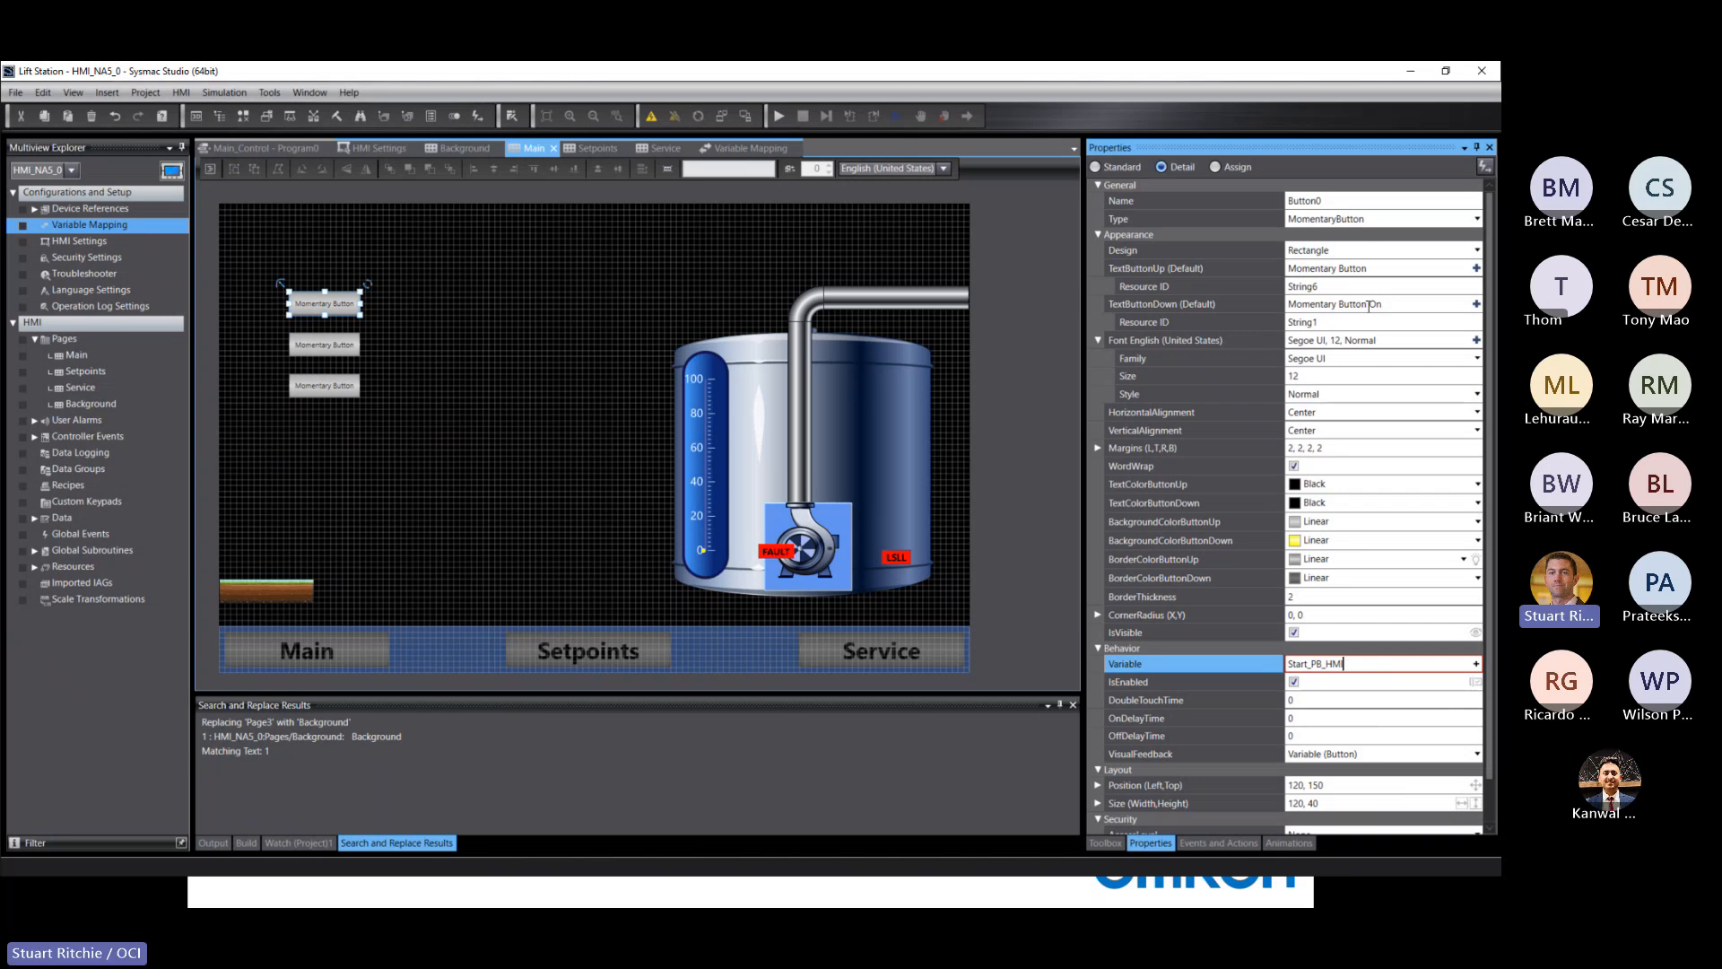
Step: Set the topmost button's unpressed text to START and clear its pressed-state text
click(1161, 264)
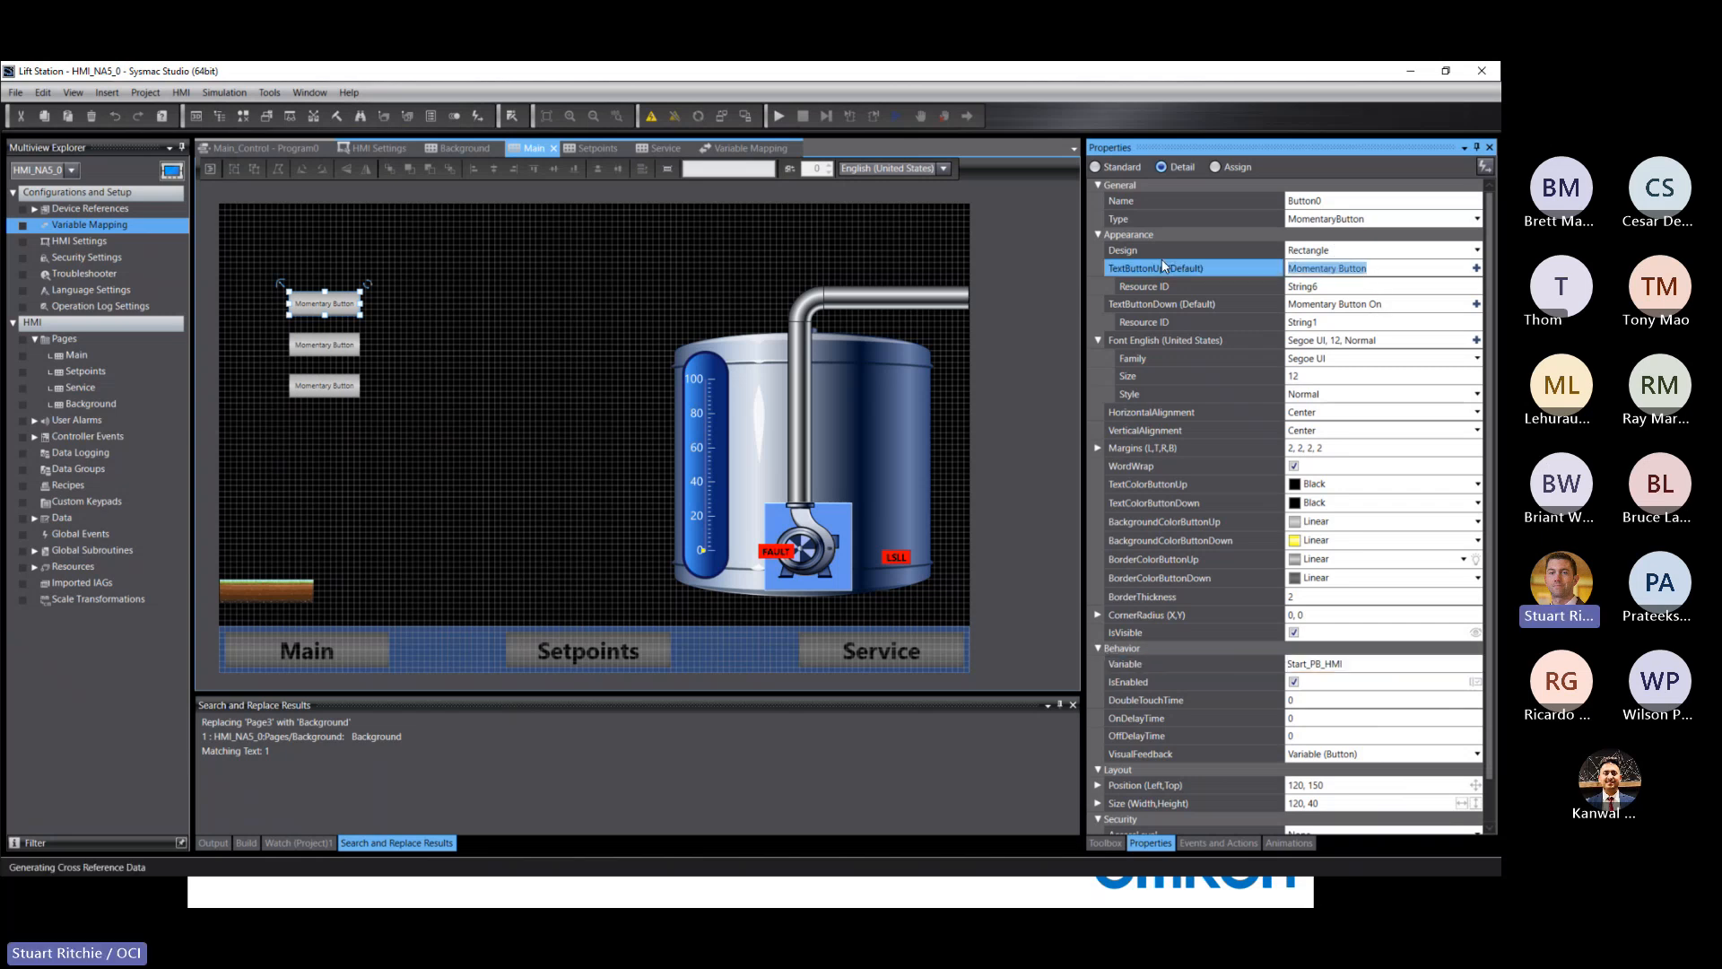
text(START)
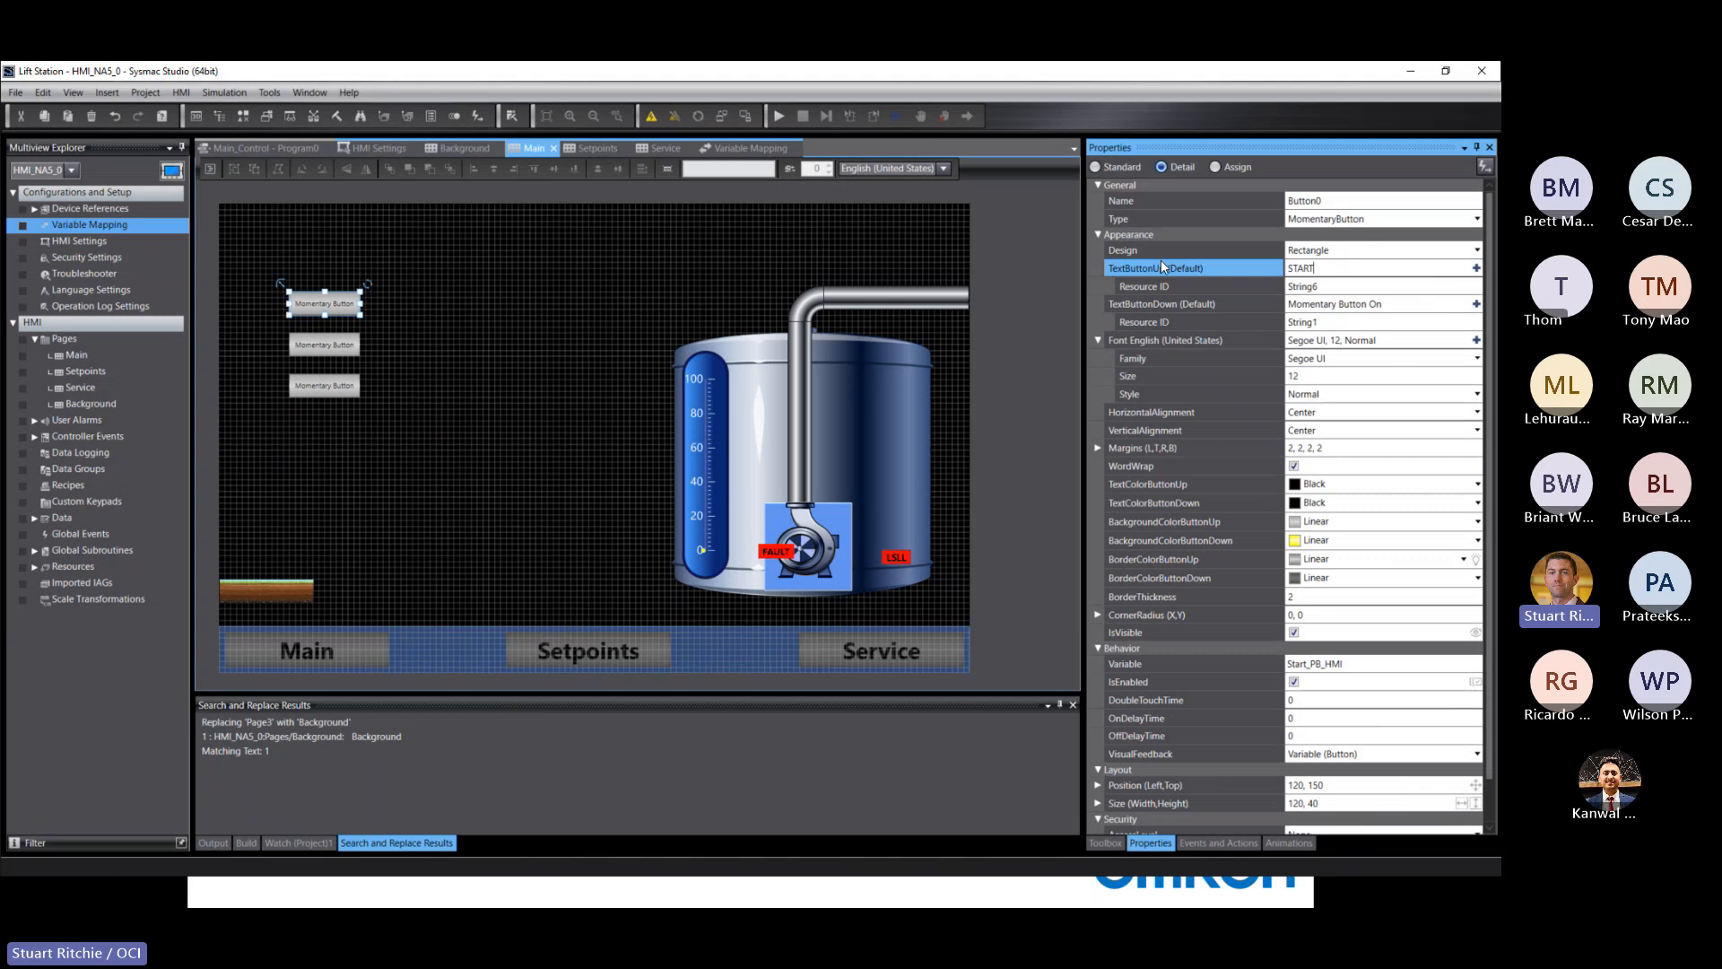
click(1230, 305)
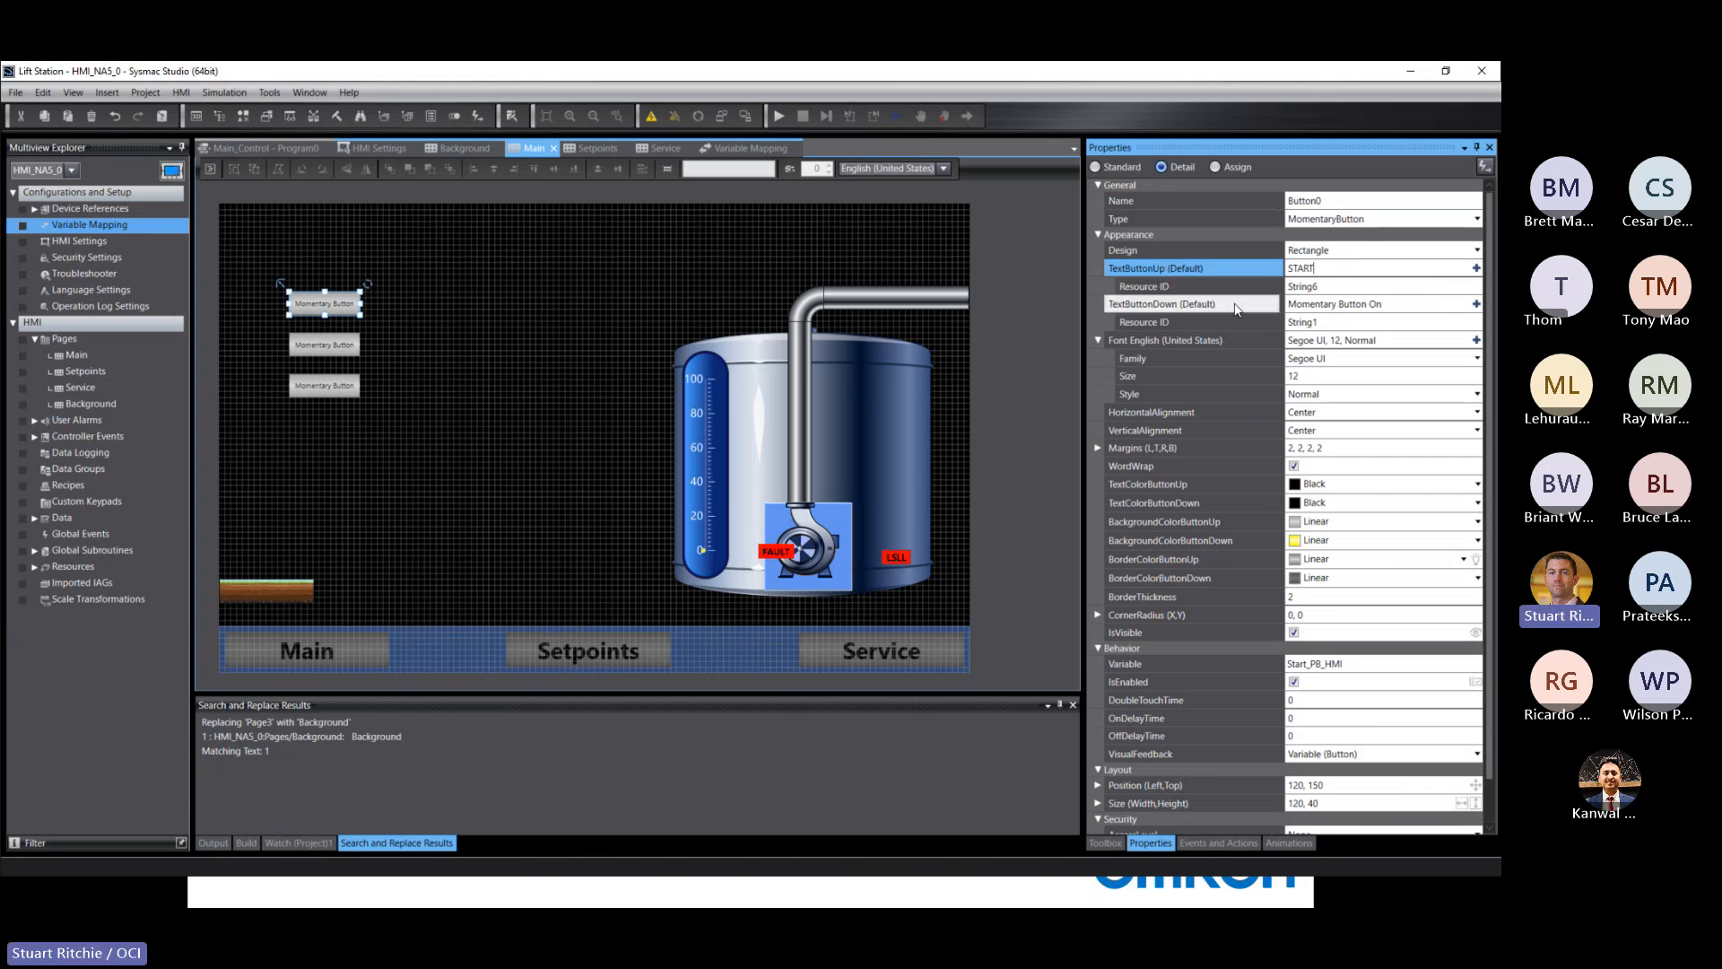
click(1110, 303)
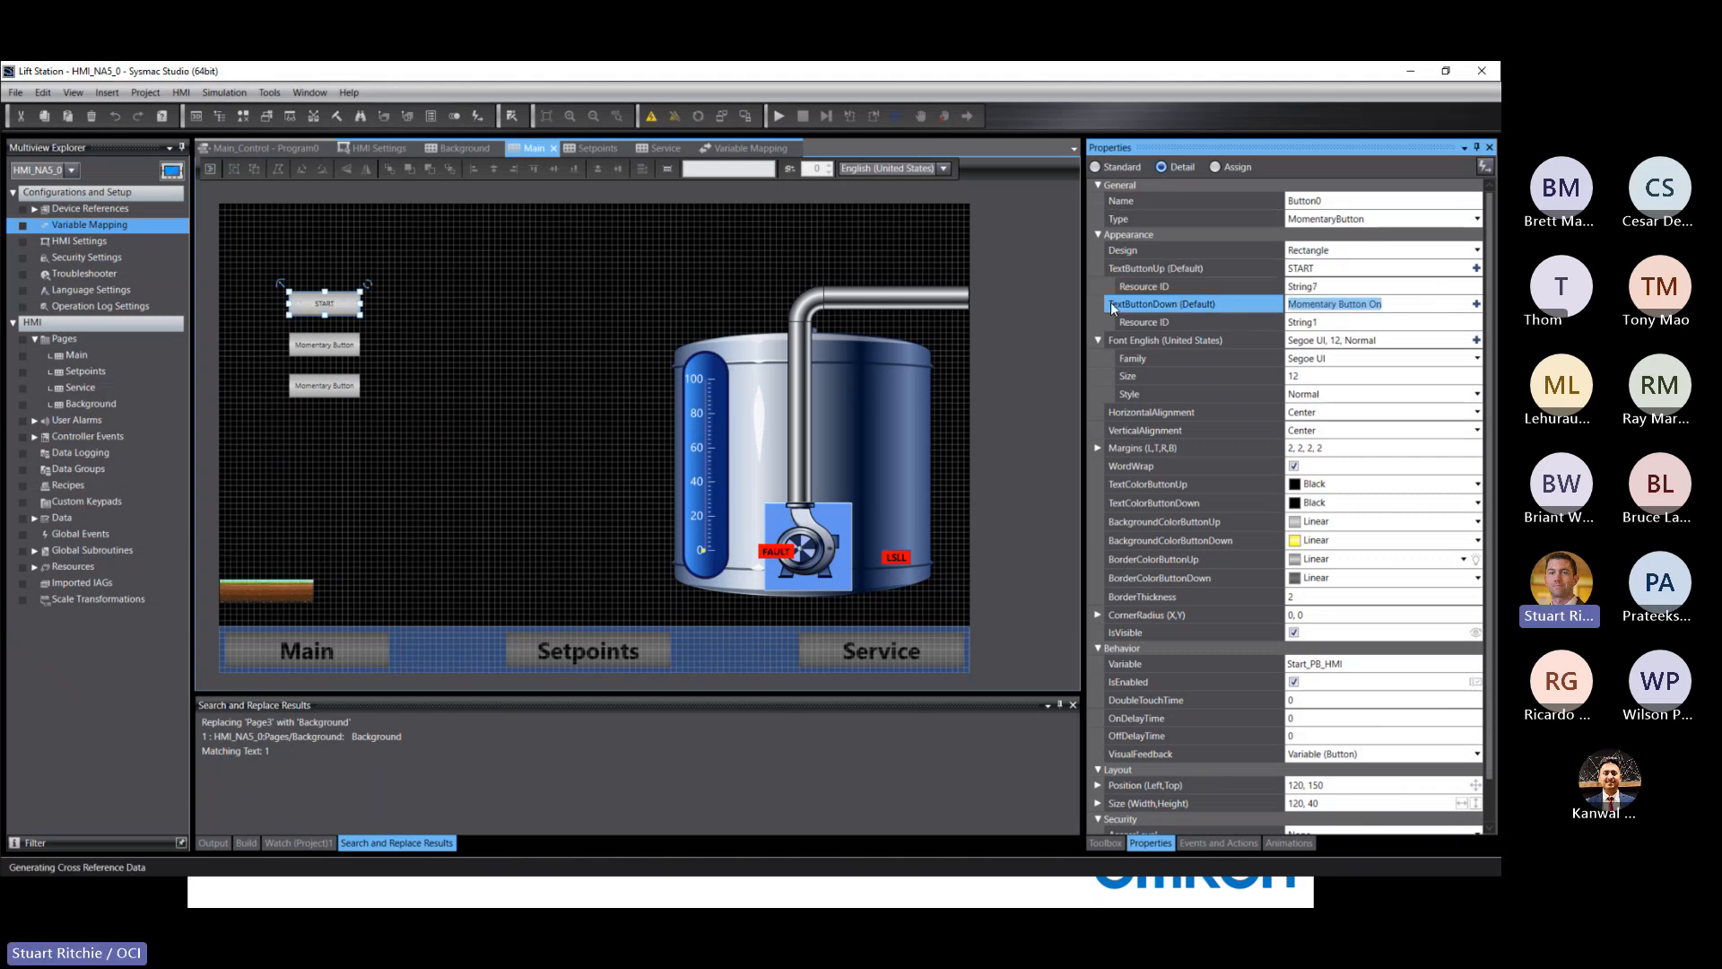
key(BackSpace)
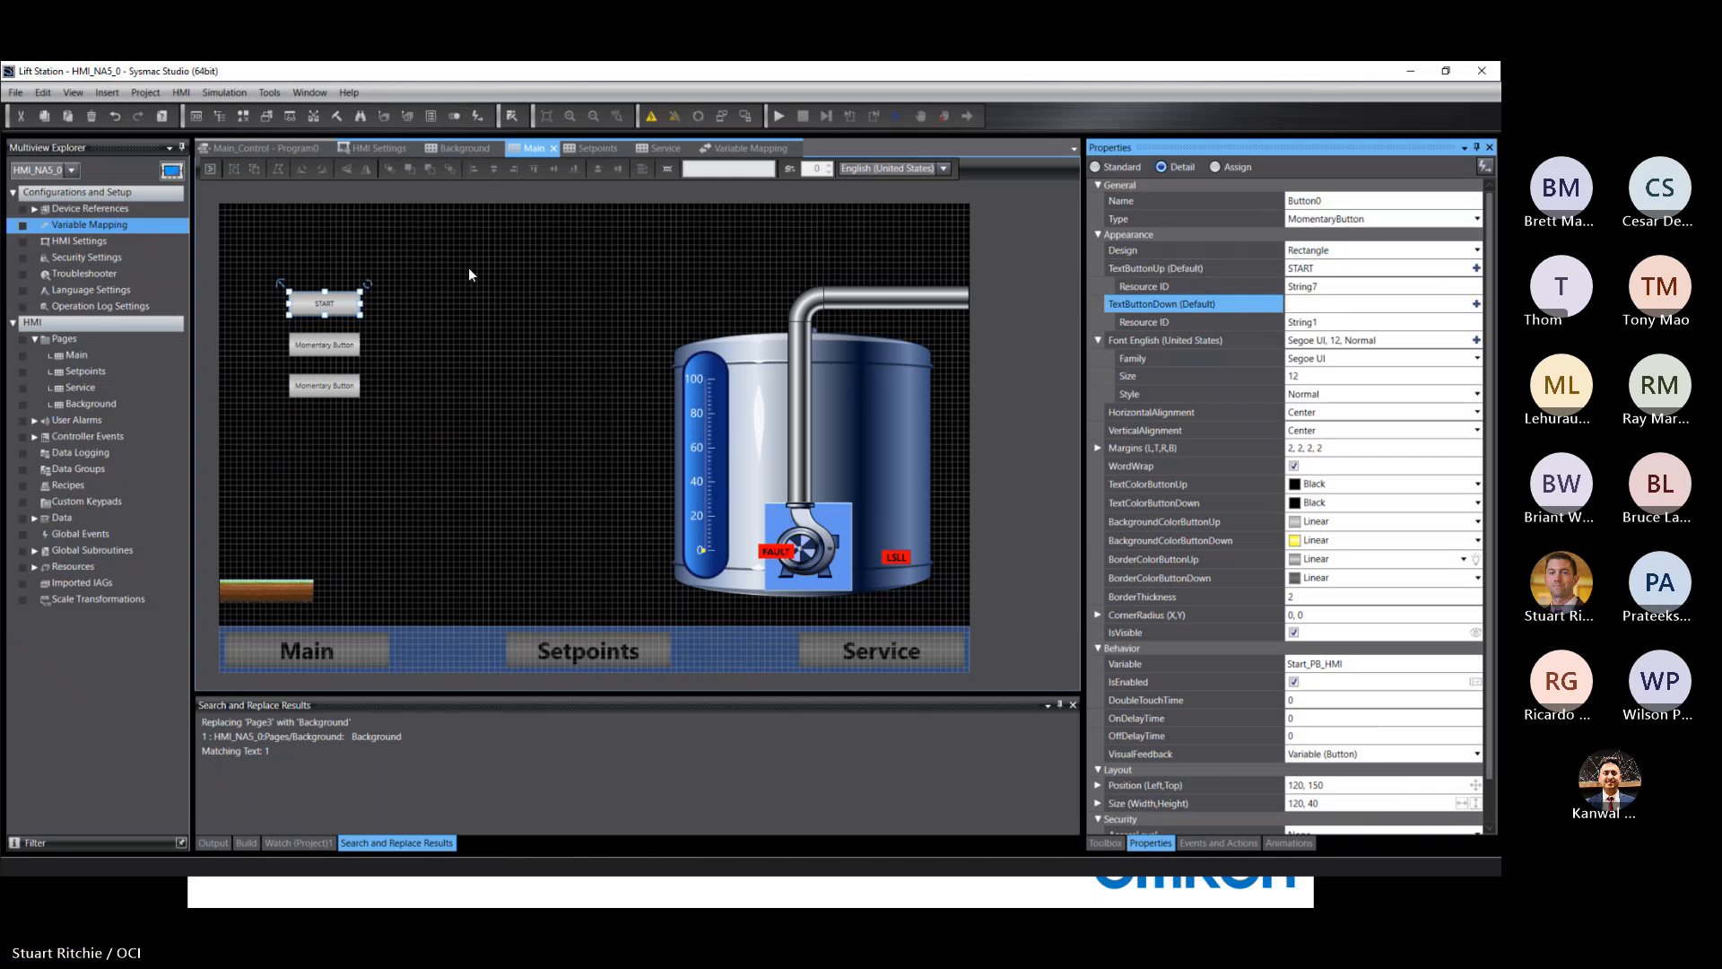
Step: Label the middle momentary button STOP and clear its pressed-state text
double_click(304, 344)
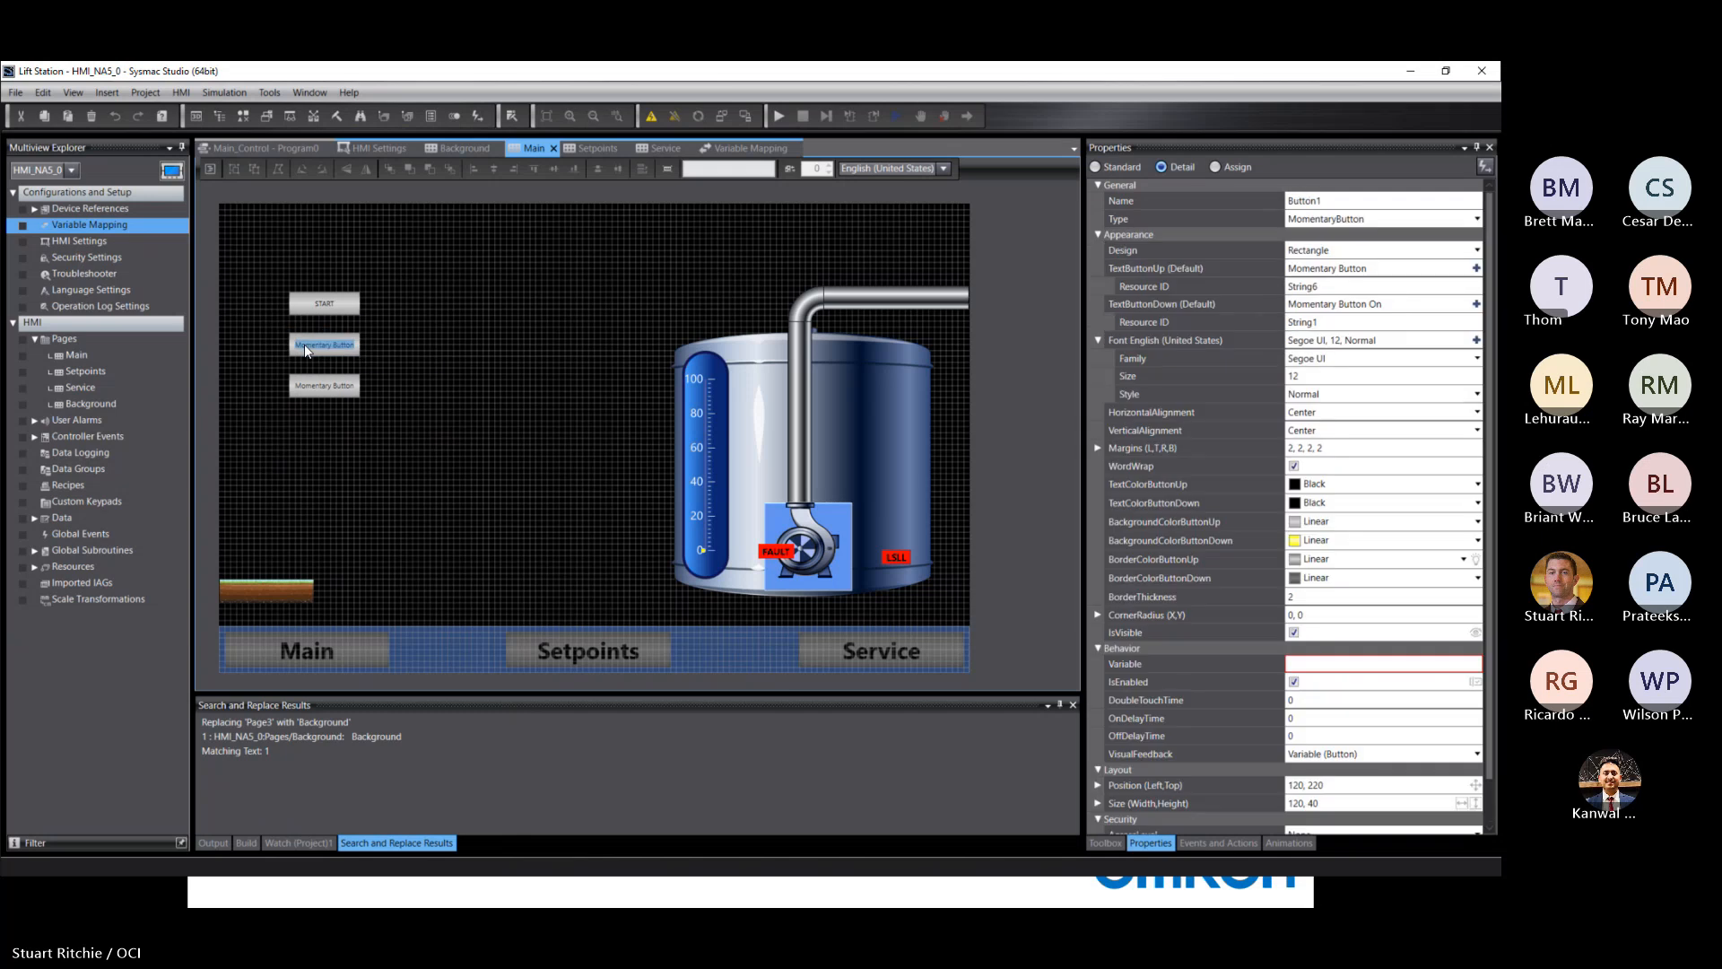
text(STOP)
drag(1395, 306, 1234, 292)
key(BackSpace)
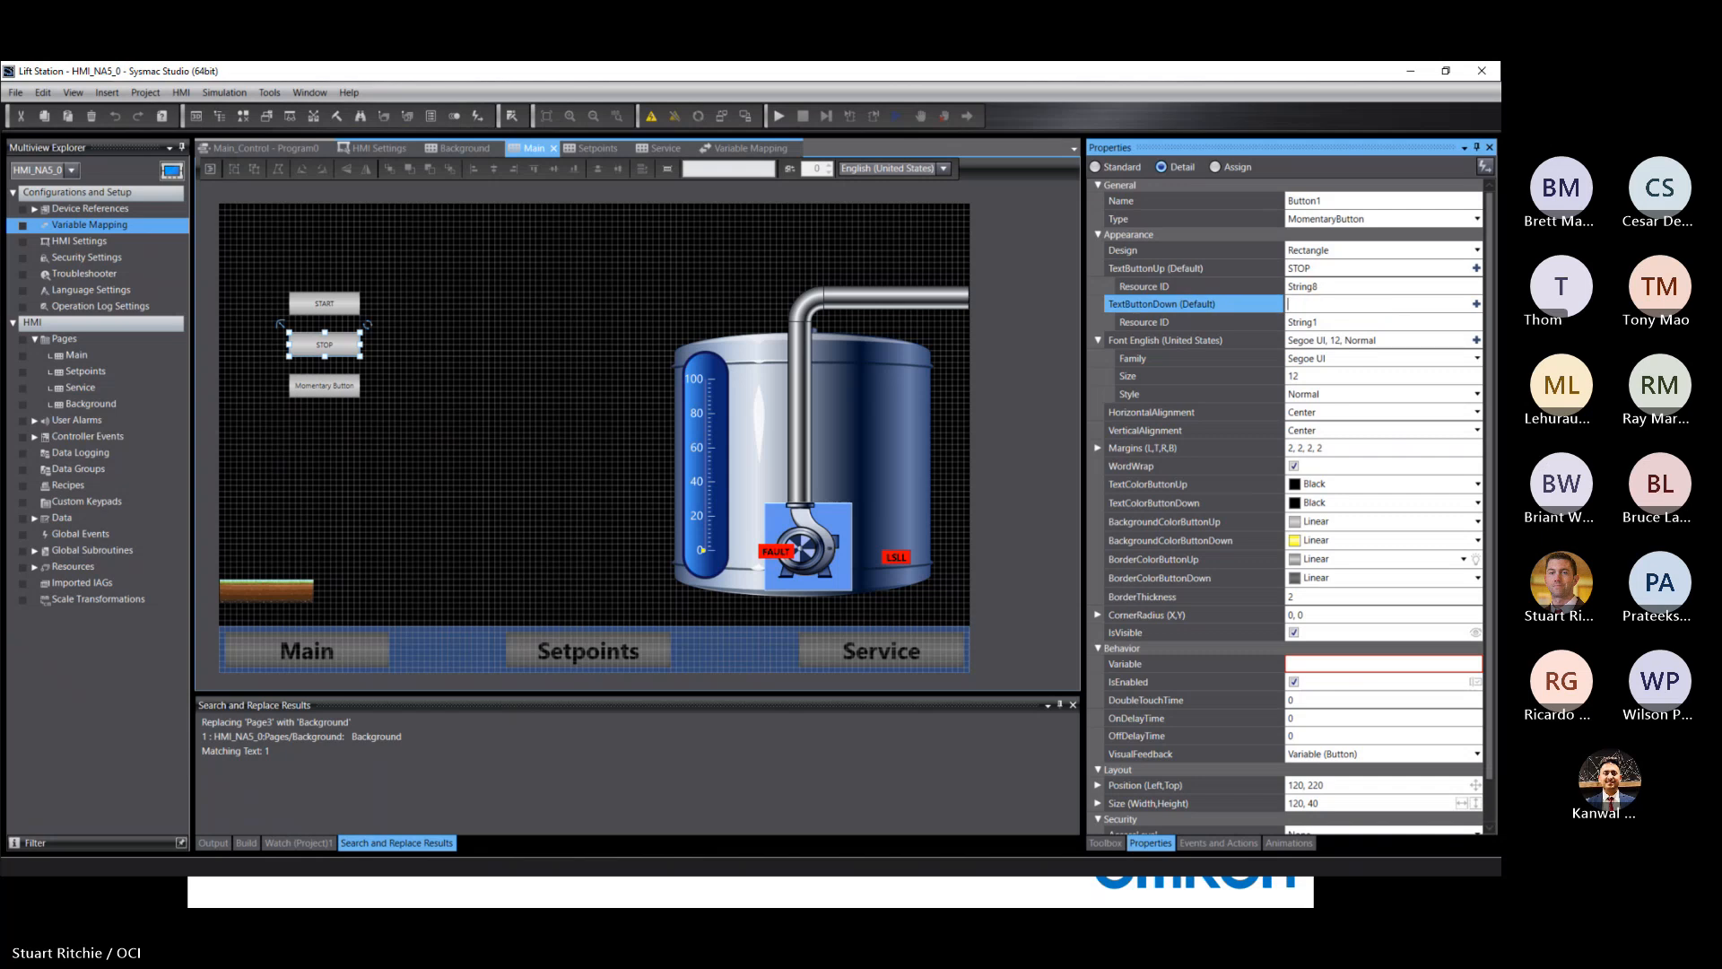
Step: Link the STOP button to the variable Stop_PB_HMI
click(1321, 663)
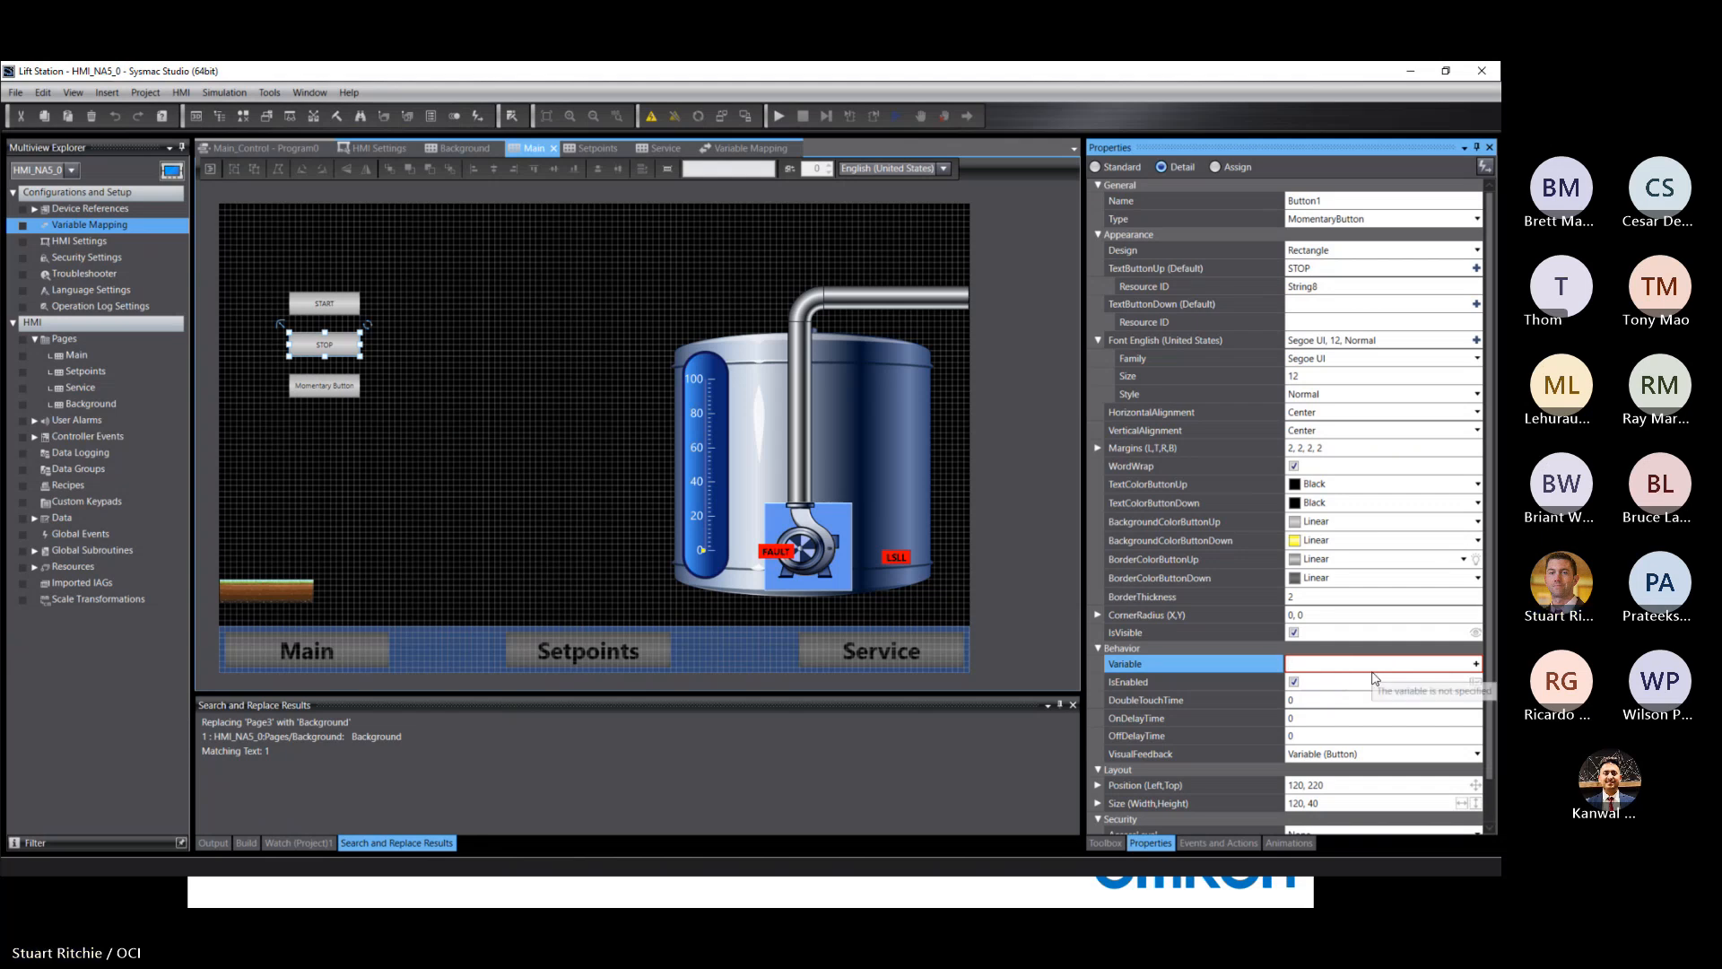
text(Stop)
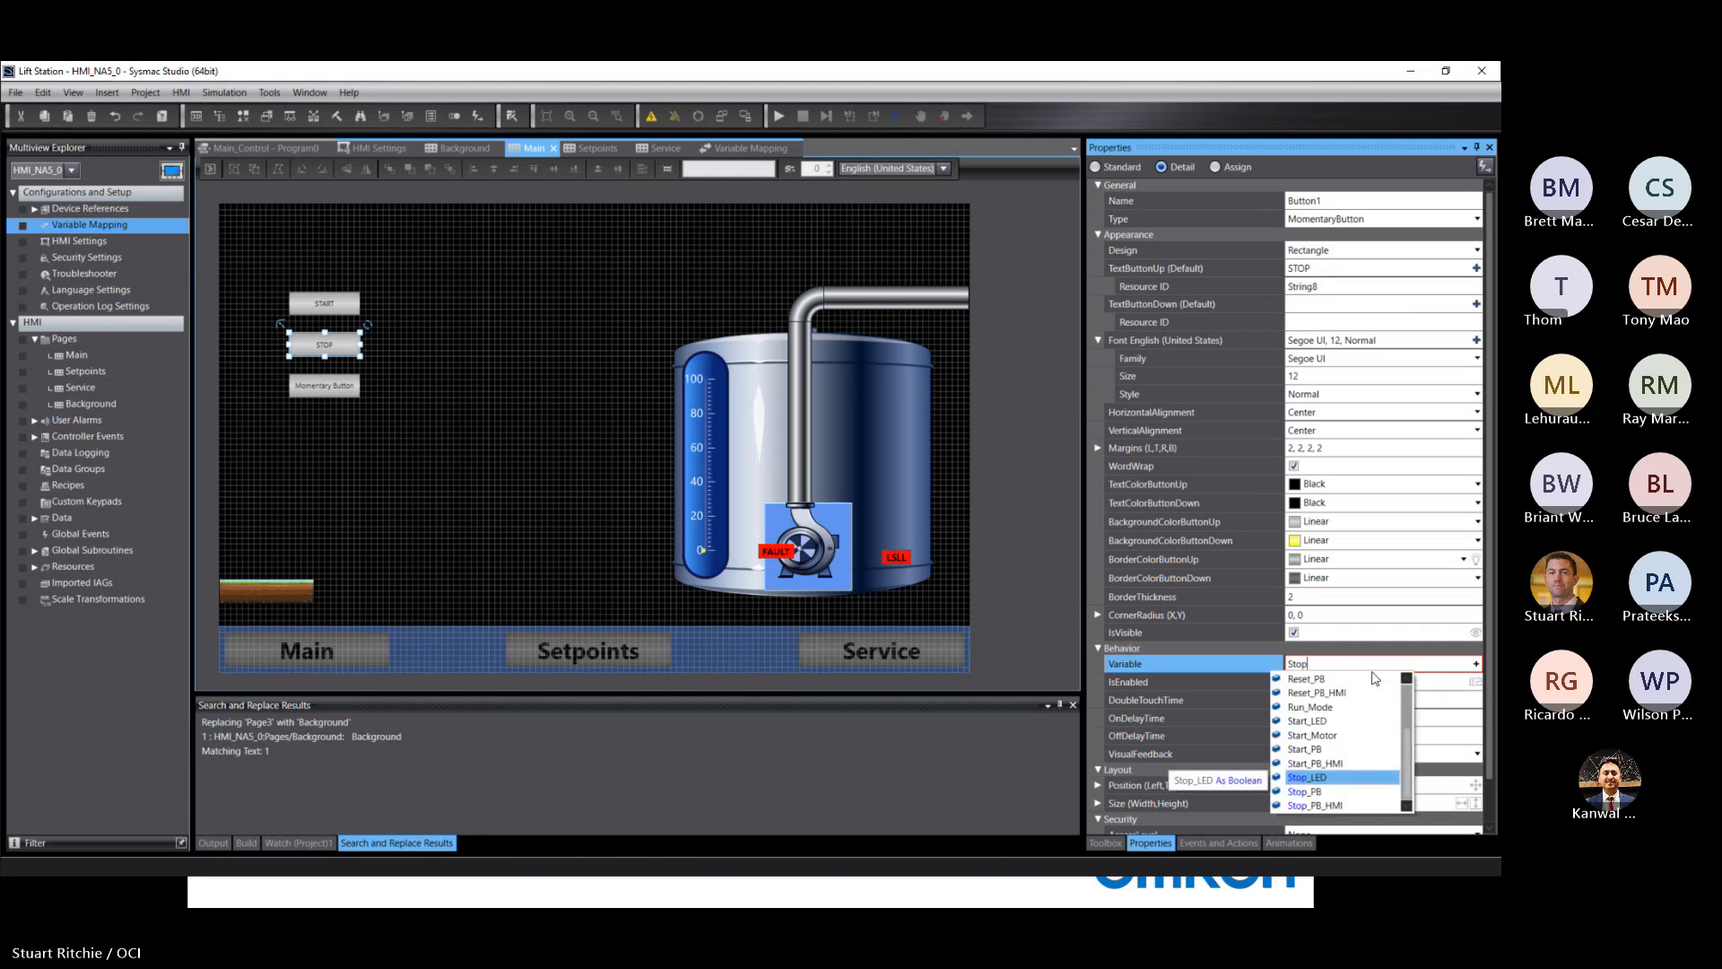
key(Down)
key(Down)
key(Return)
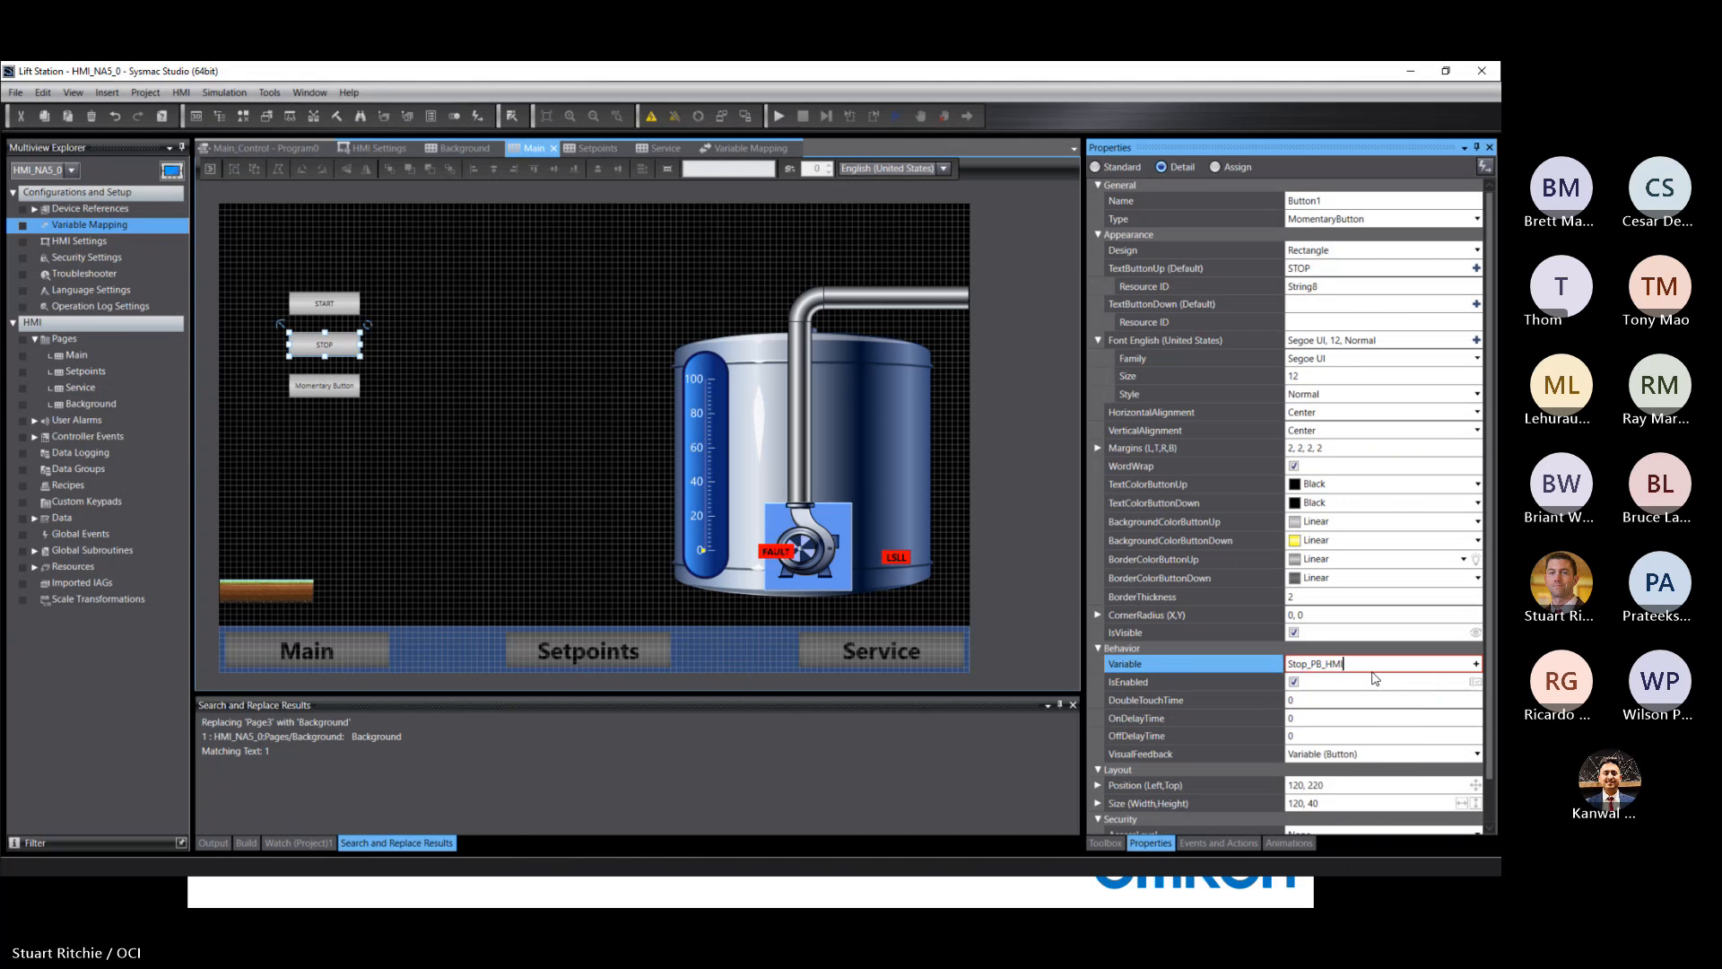
Step: Label the lowest momentary button RESET and link it to the variable Reset_PB_HMI
click(322, 395)
double_click(322, 395)
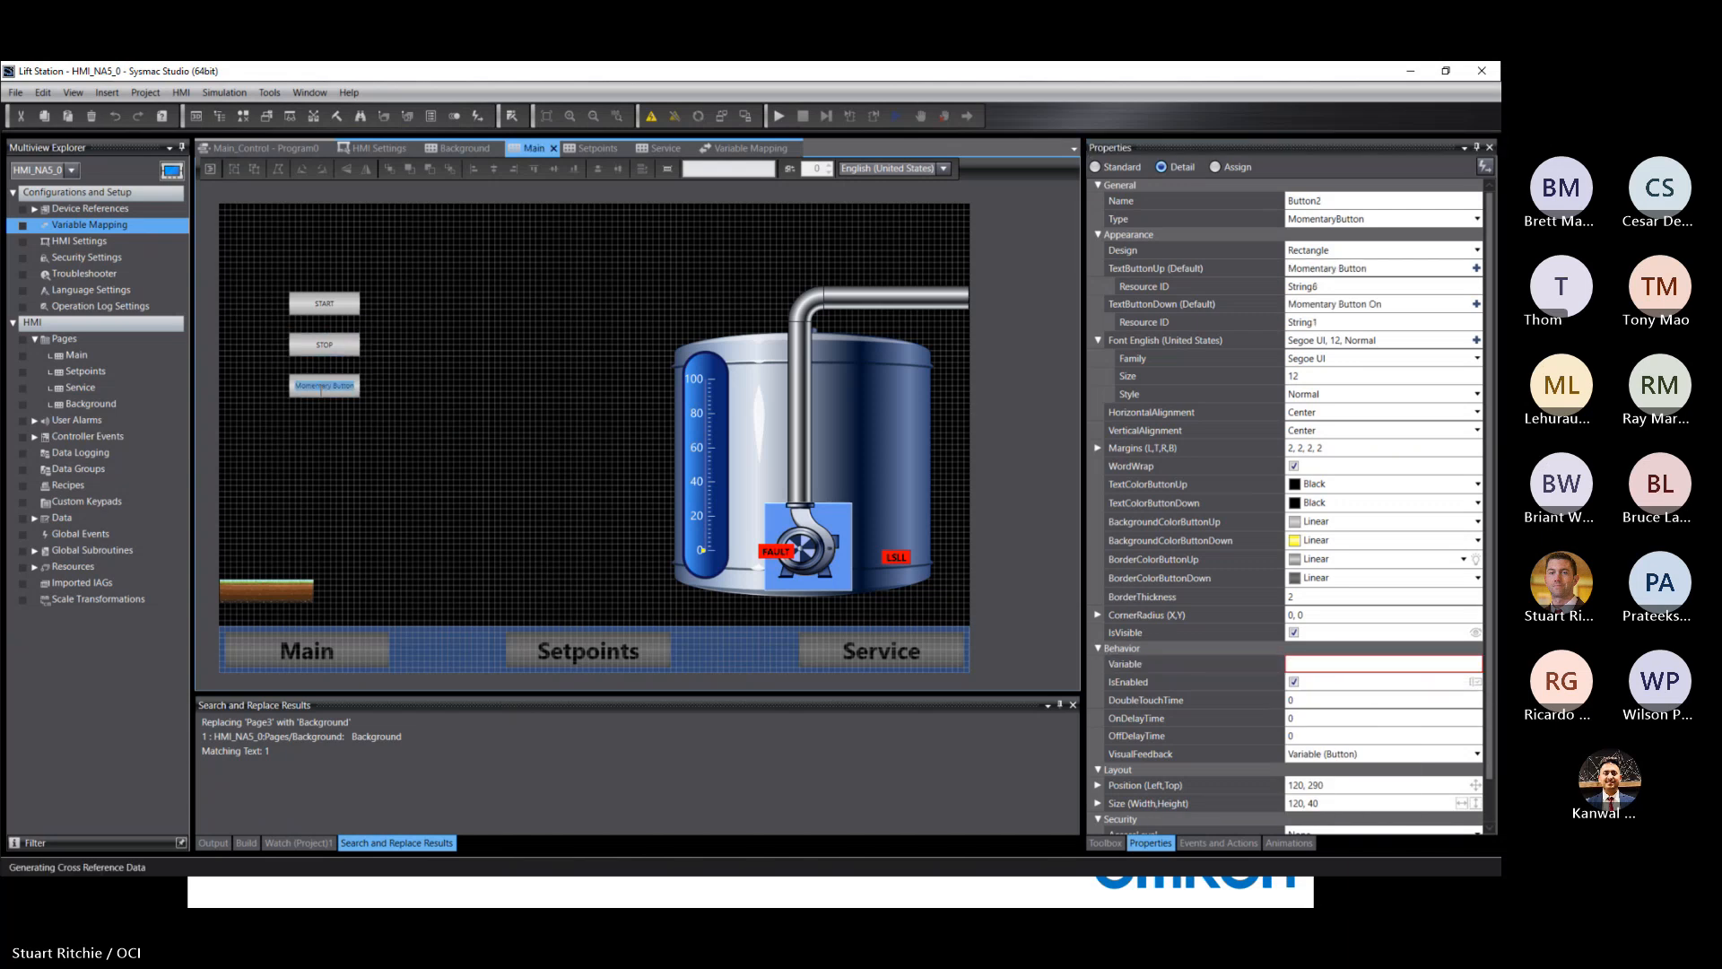
text(RESET)
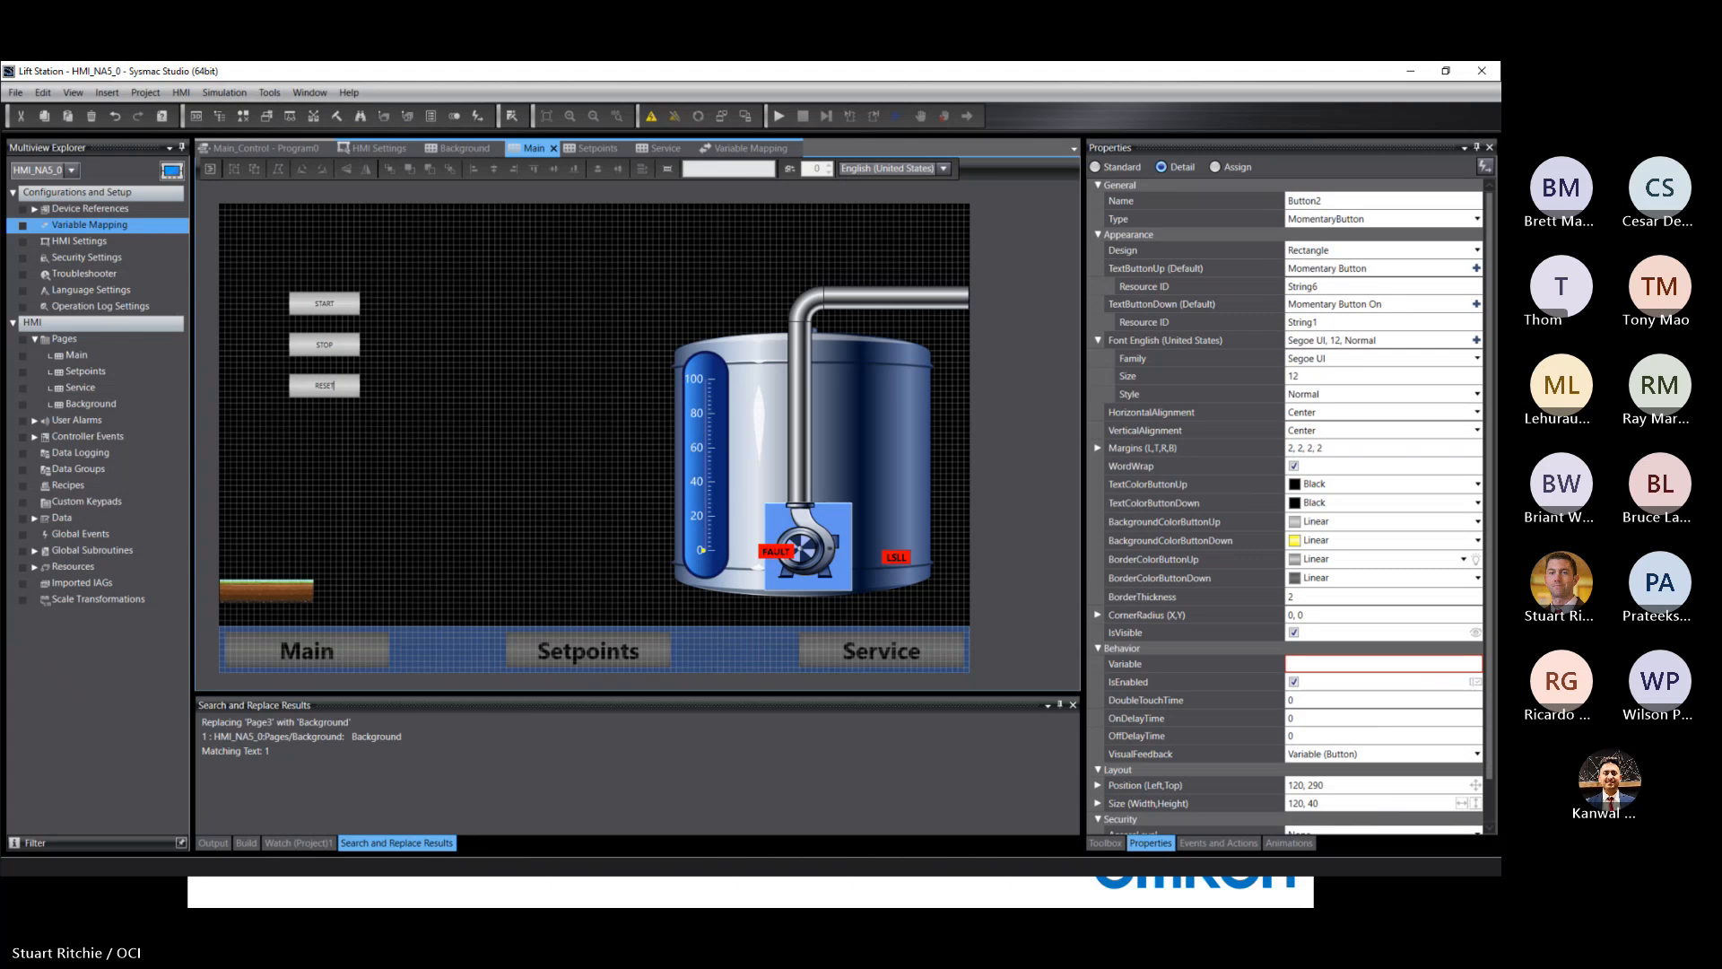
key(Return)
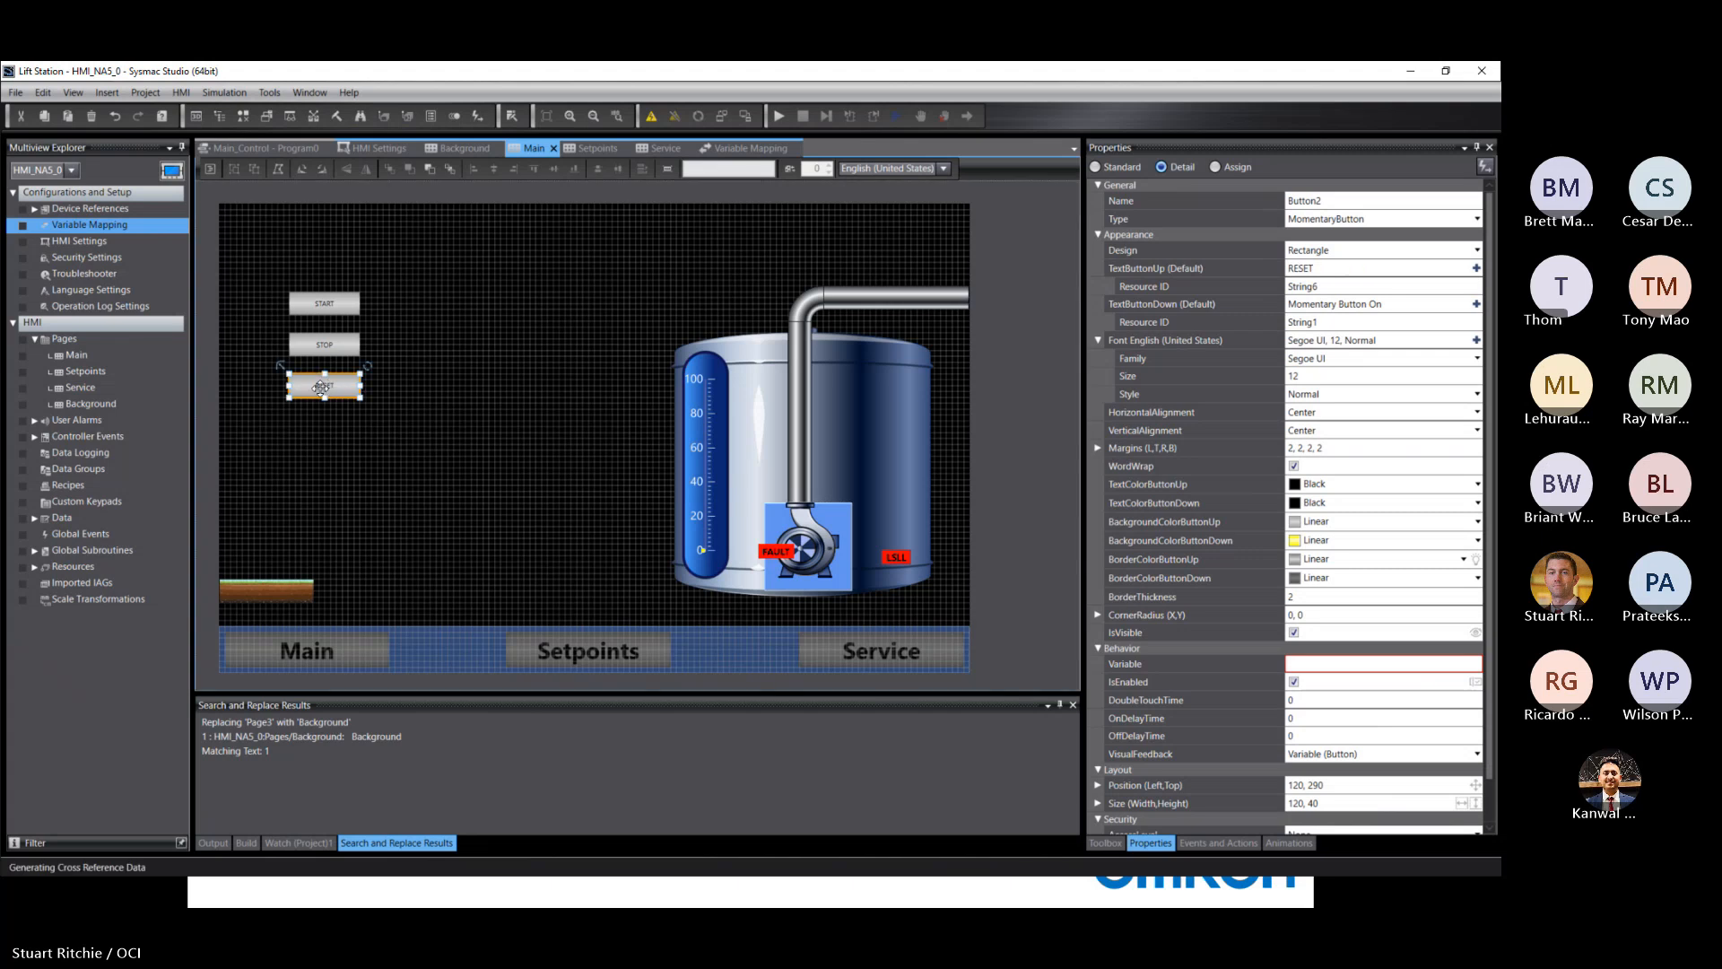
click(1323, 663)
text(Reset_PB_HMI)
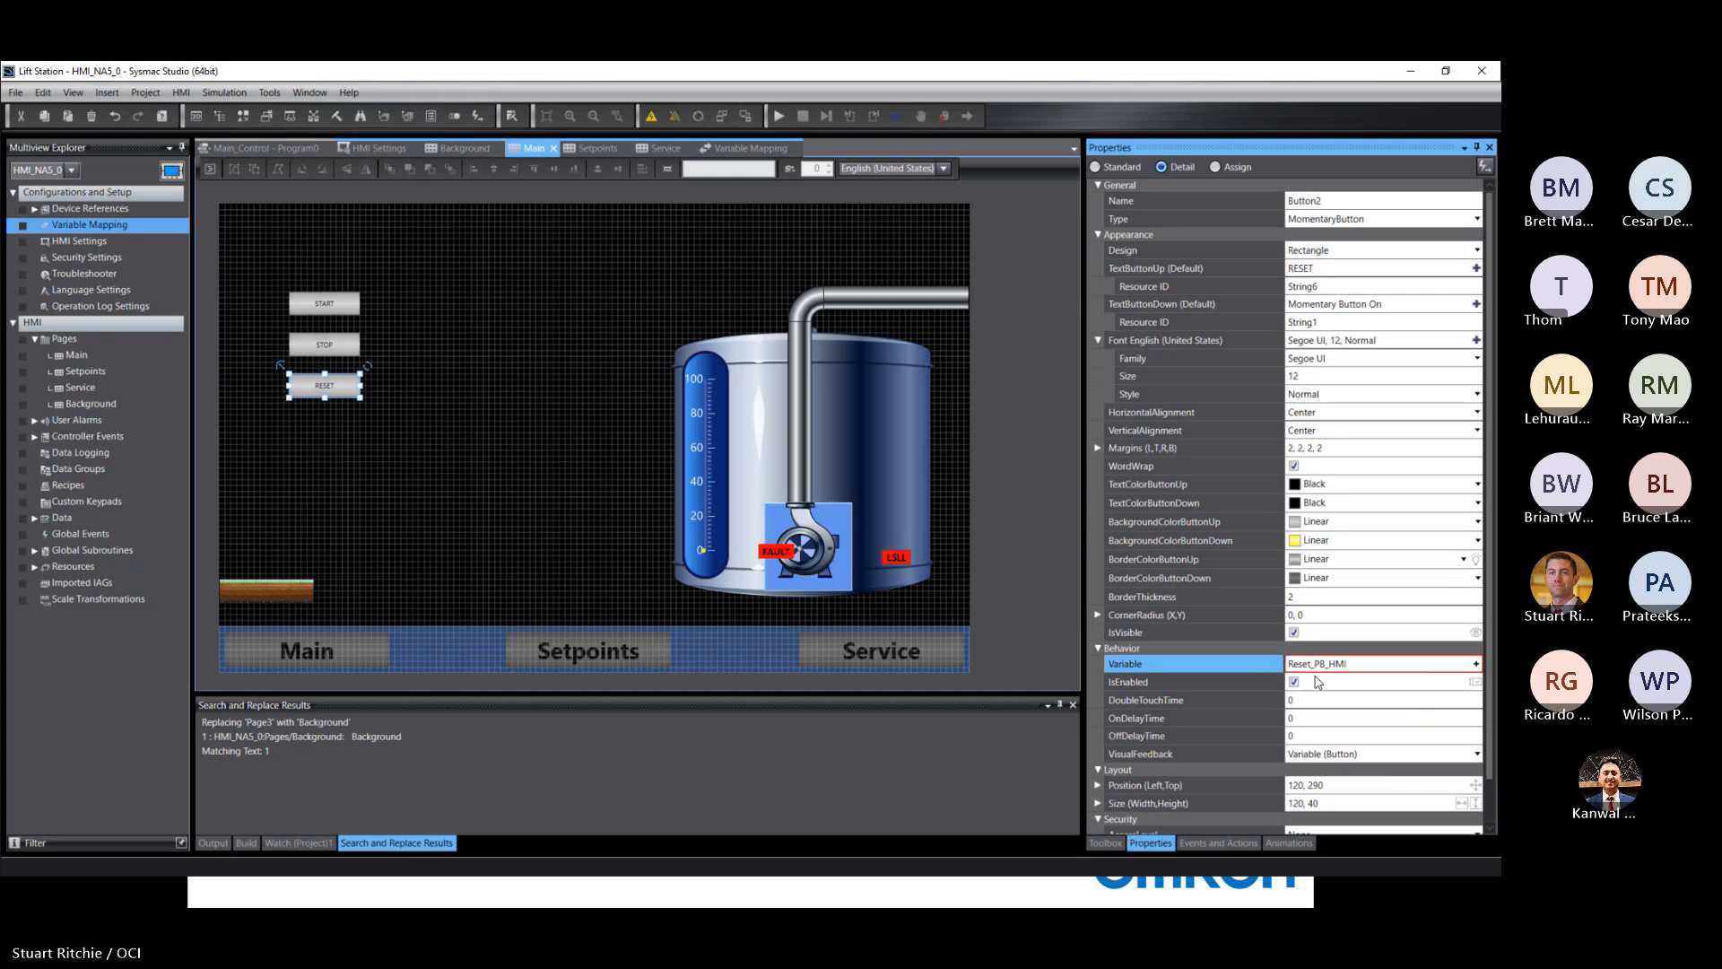
click(482, 338)
click(484, 331)
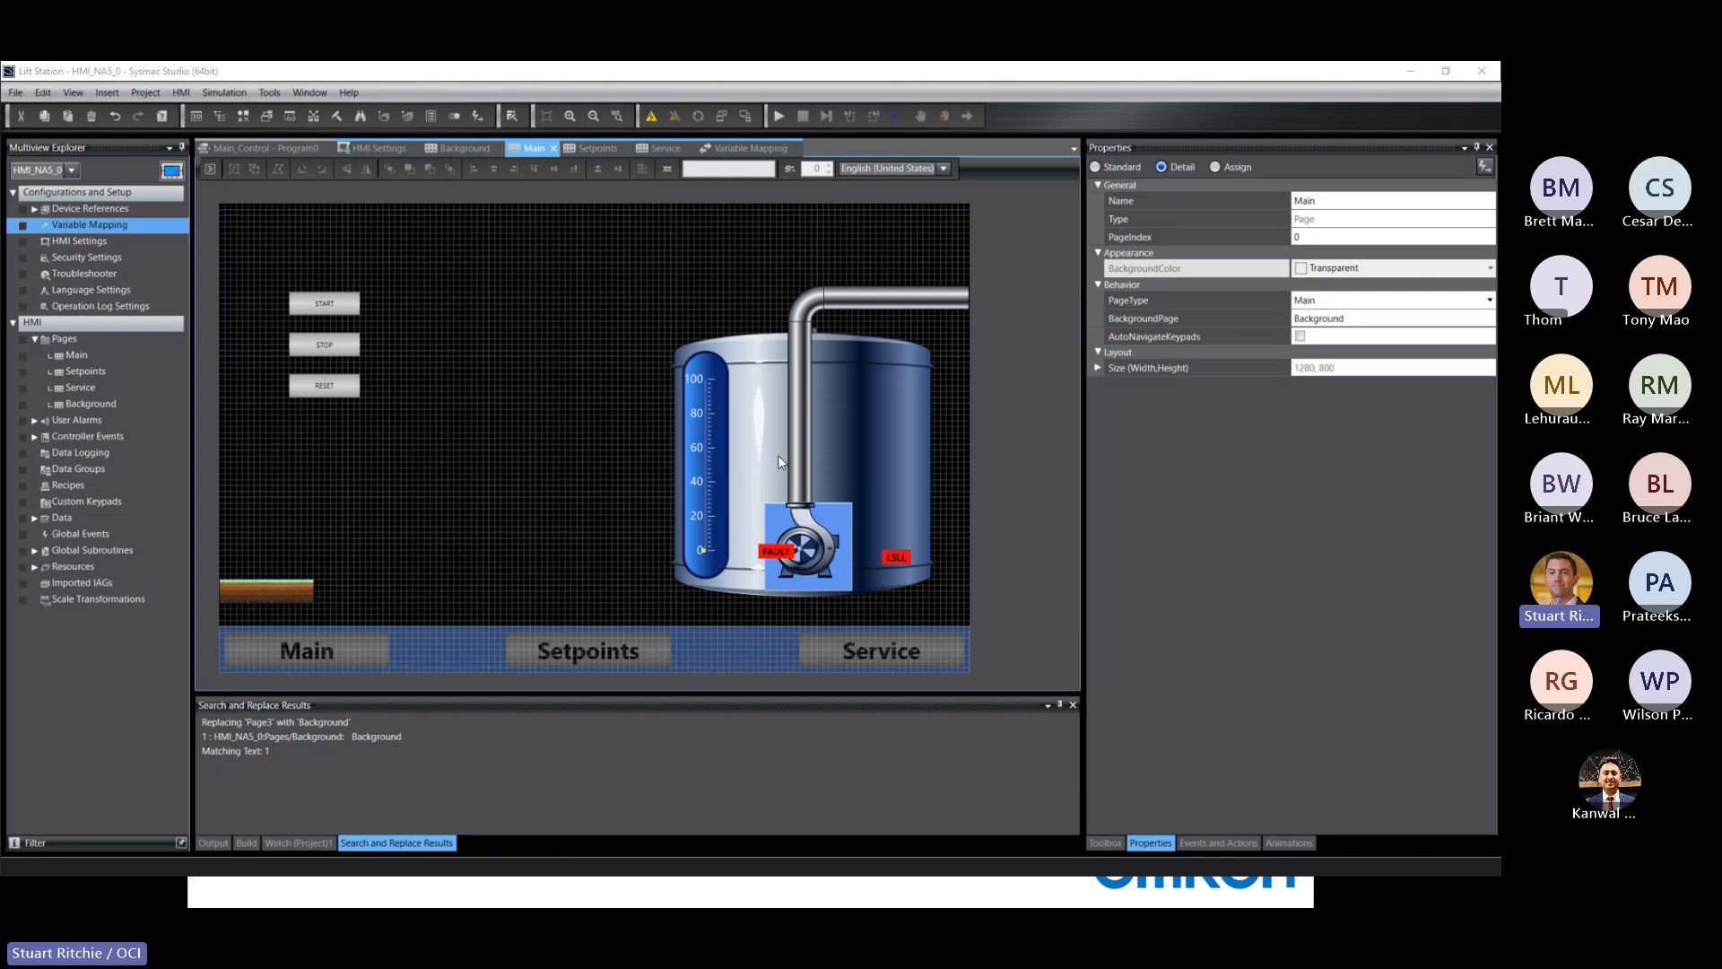
Step: Select the START button on the Main page to bring up its properties
click(350, 300)
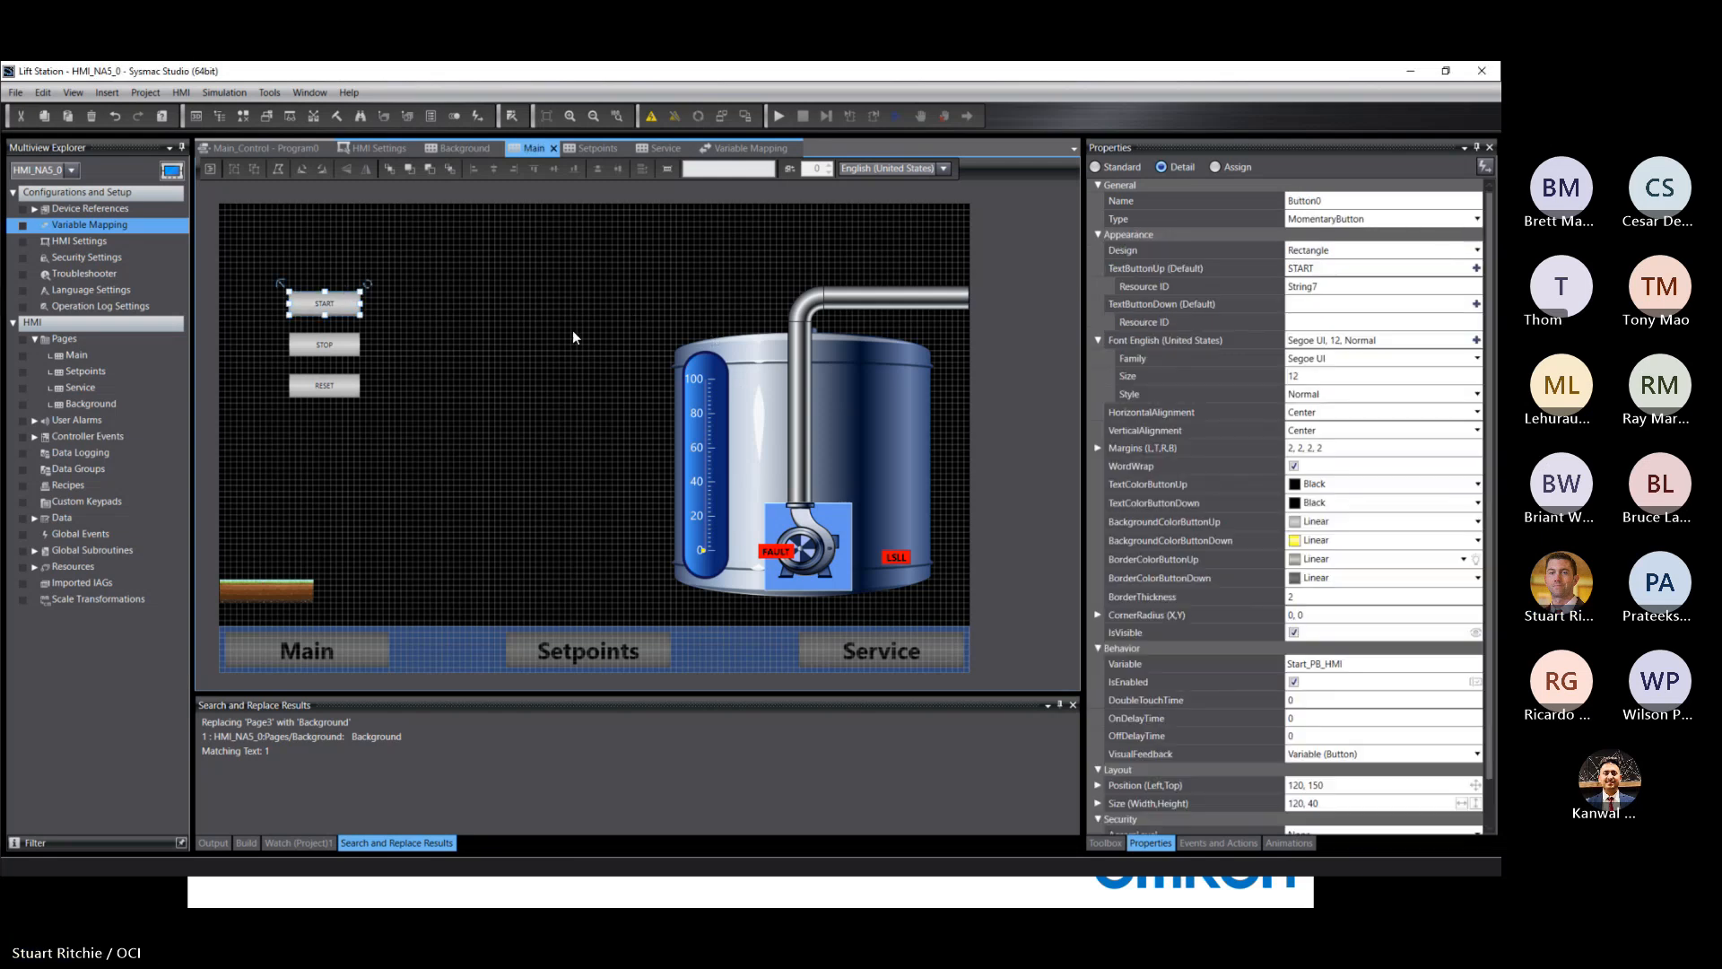
Step: Set the font of the START, STOP and RESET buttons to size 22 with Bold style
click(491, 297)
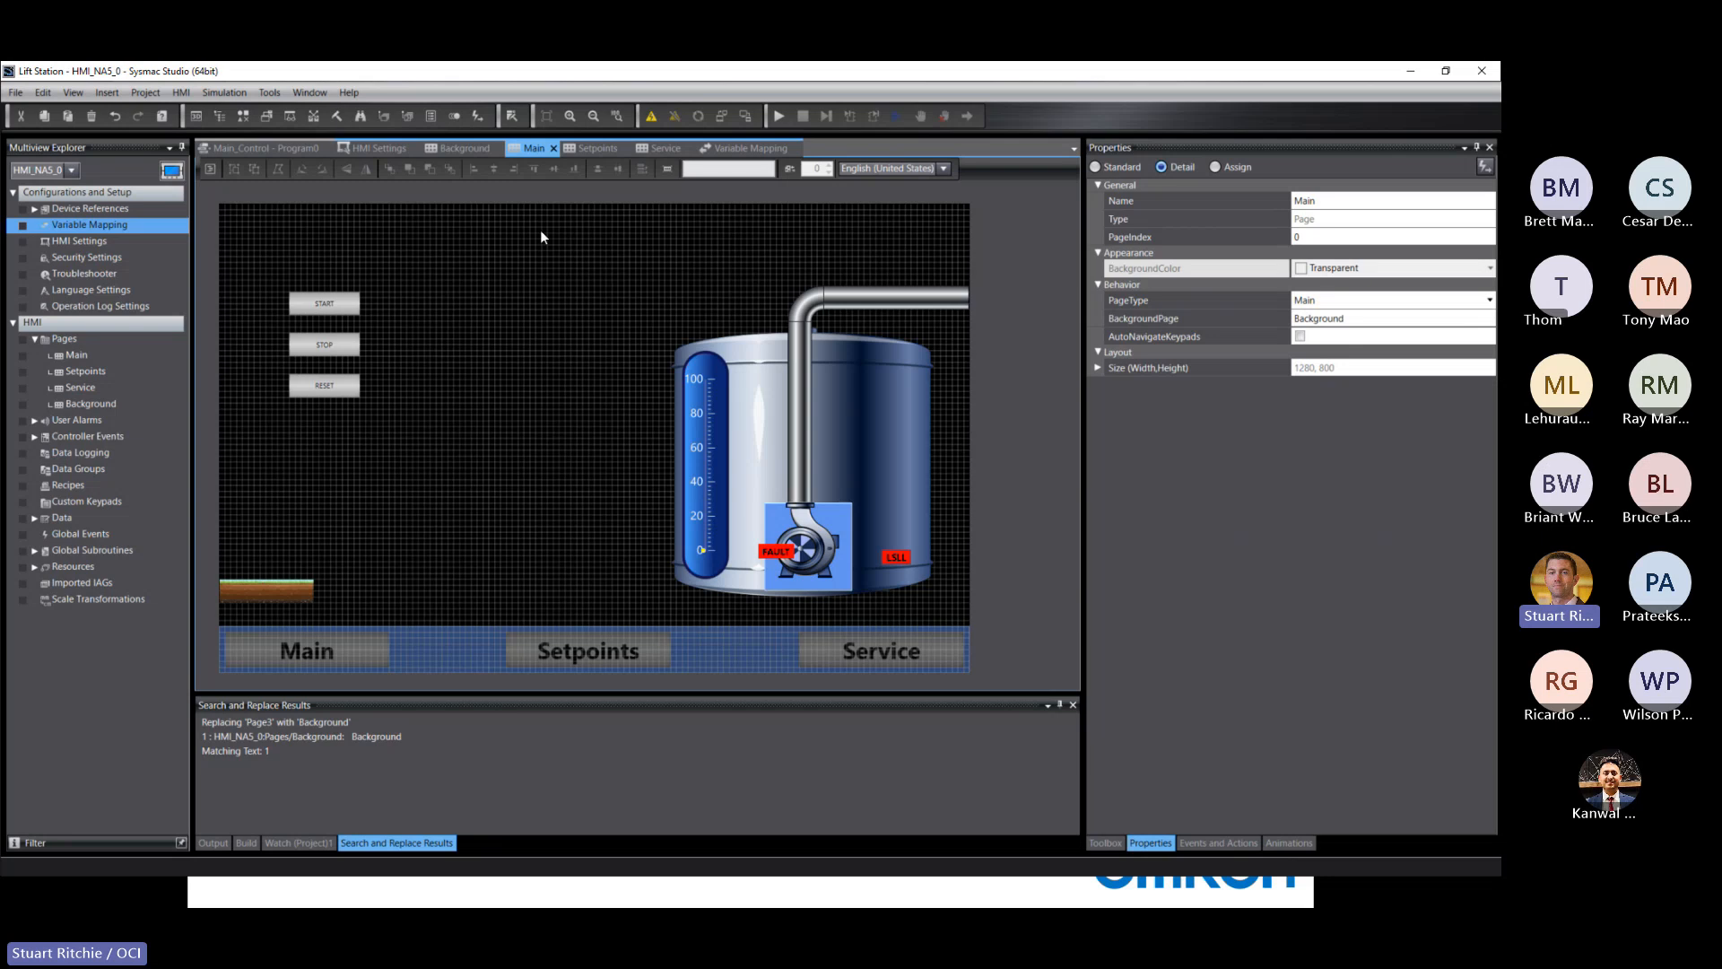
drag(500, 254, 284, 441)
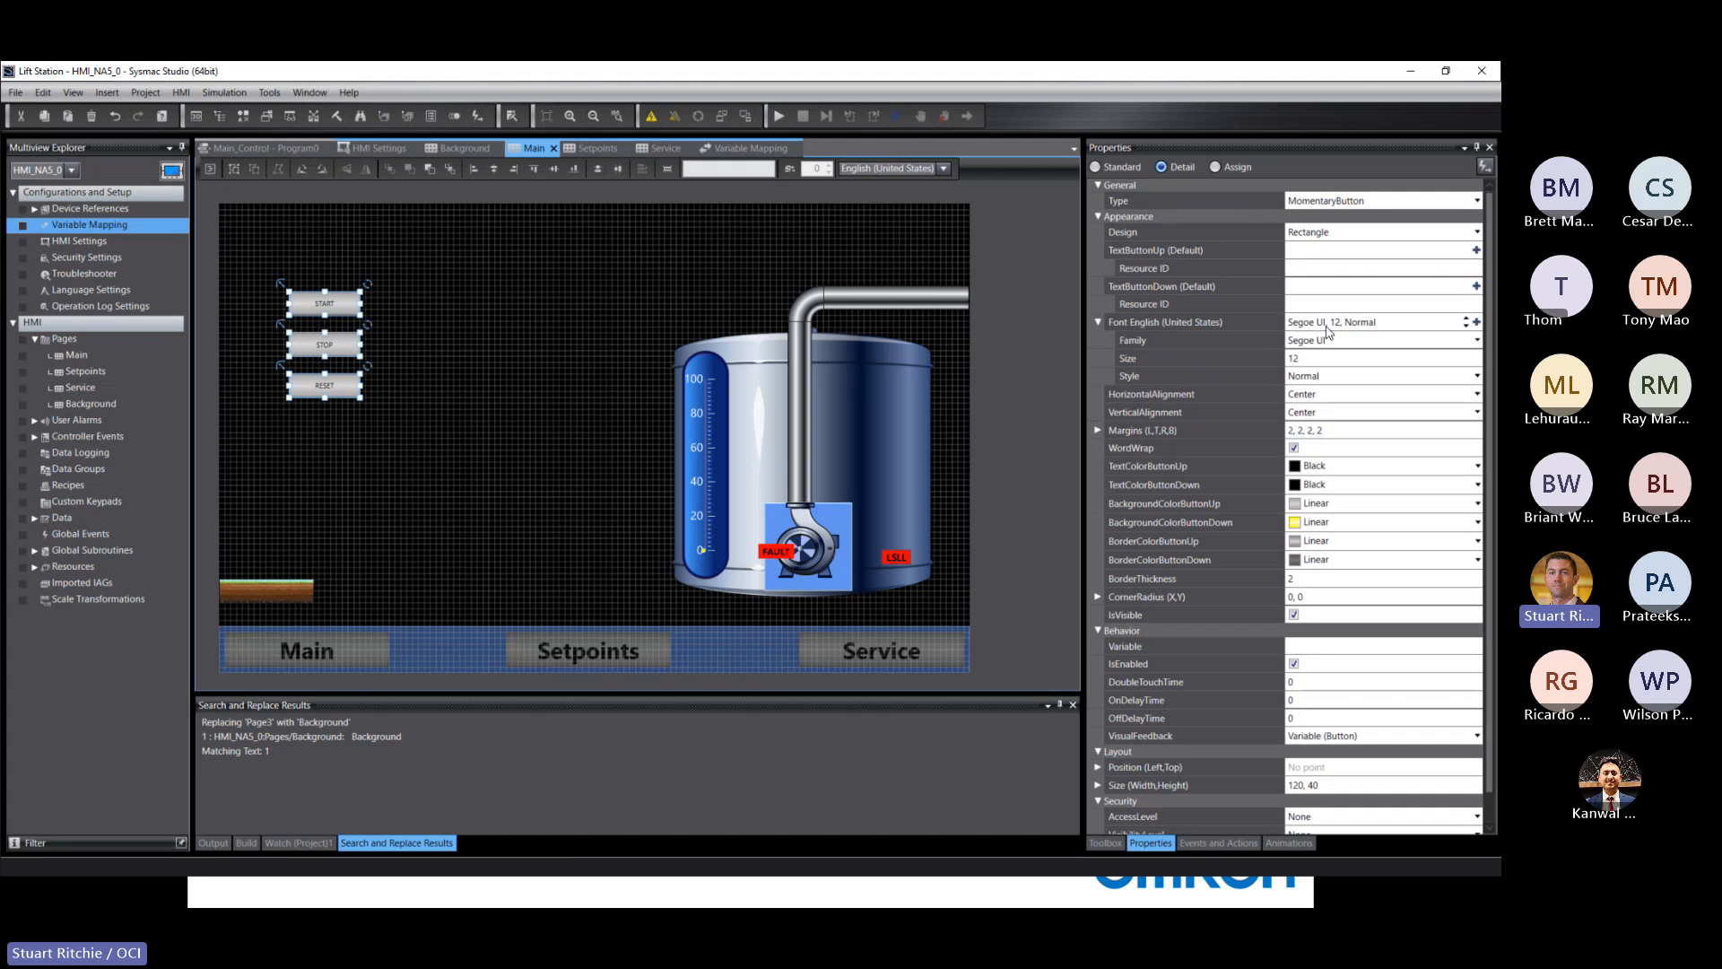
click(1478, 356)
click(1478, 356)
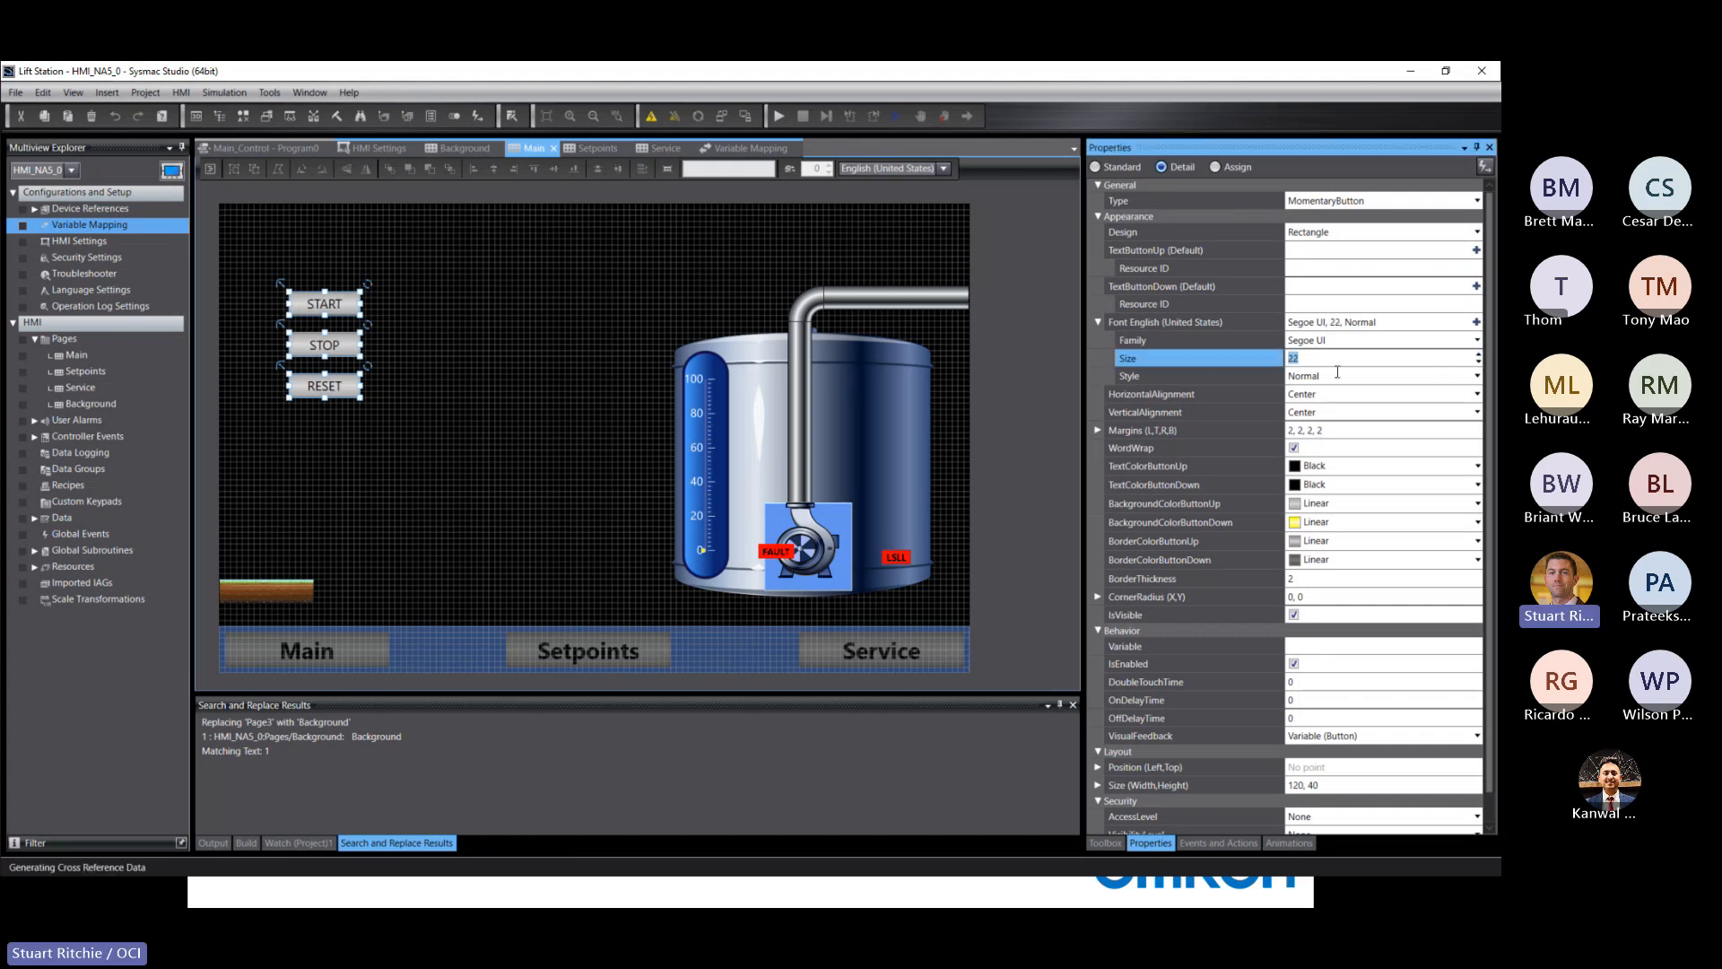
click(1477, 376)
click(1306, 411)
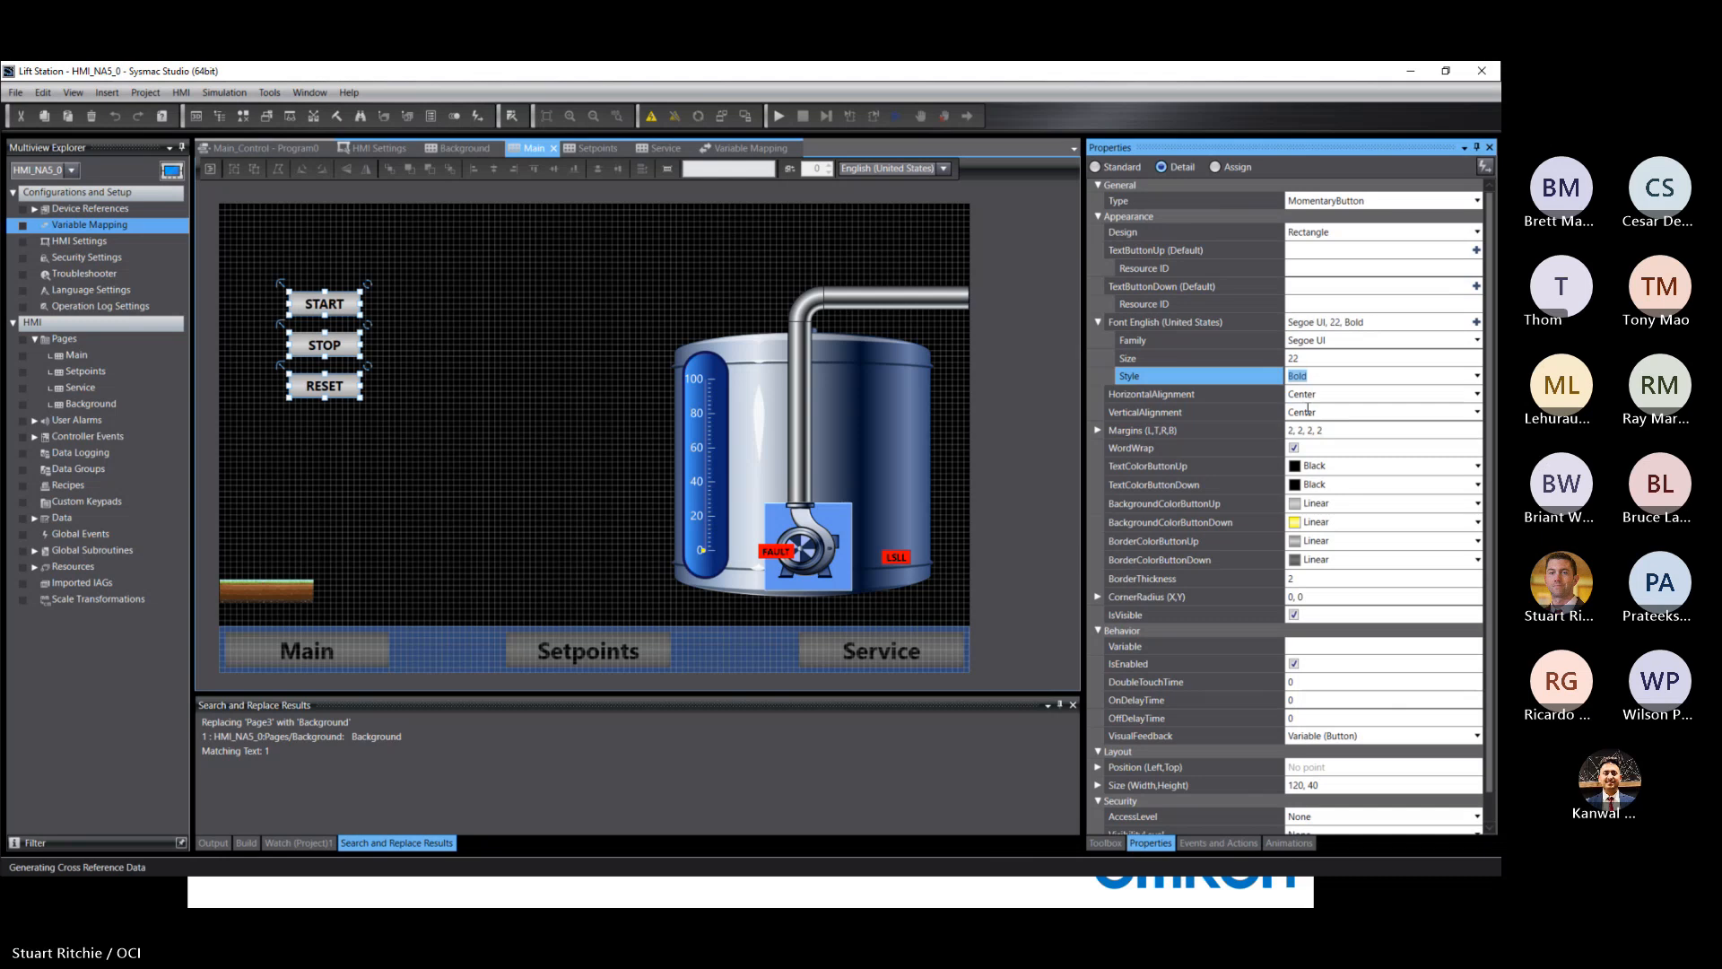
Step: Change the three selected buttons to the Ellipse design and enlarge them to about 160 by 100
click(1452, 232)
click(1300, 261)
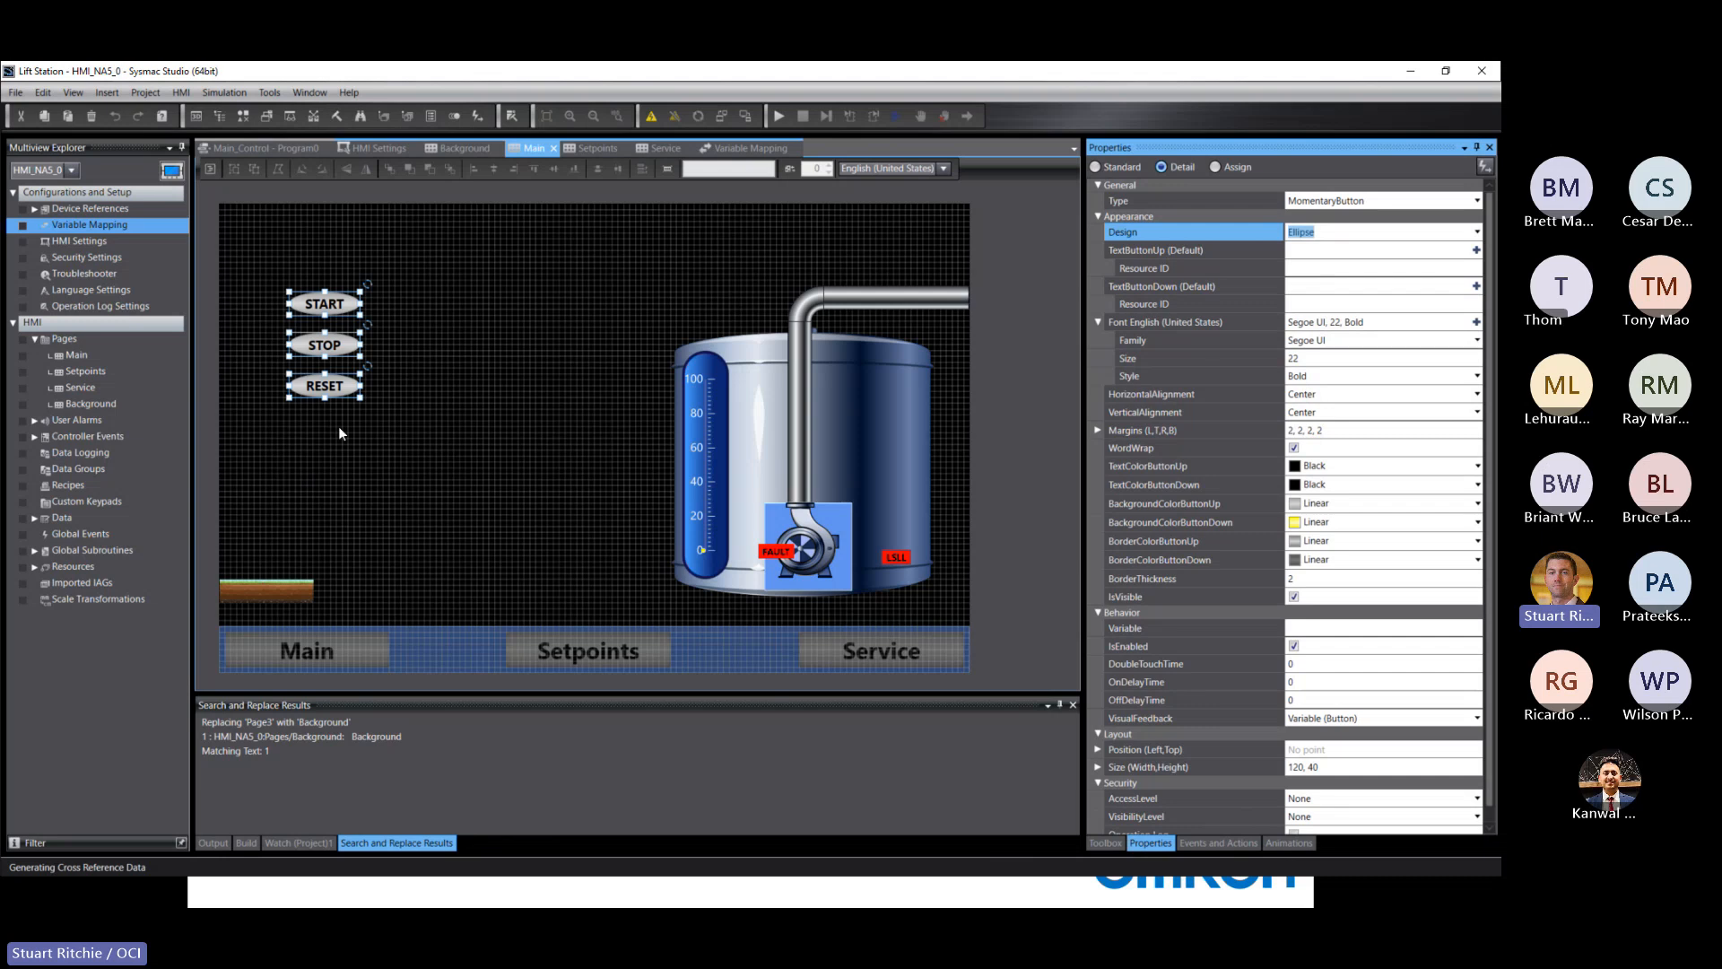
drag(362, 399, 383, 432)
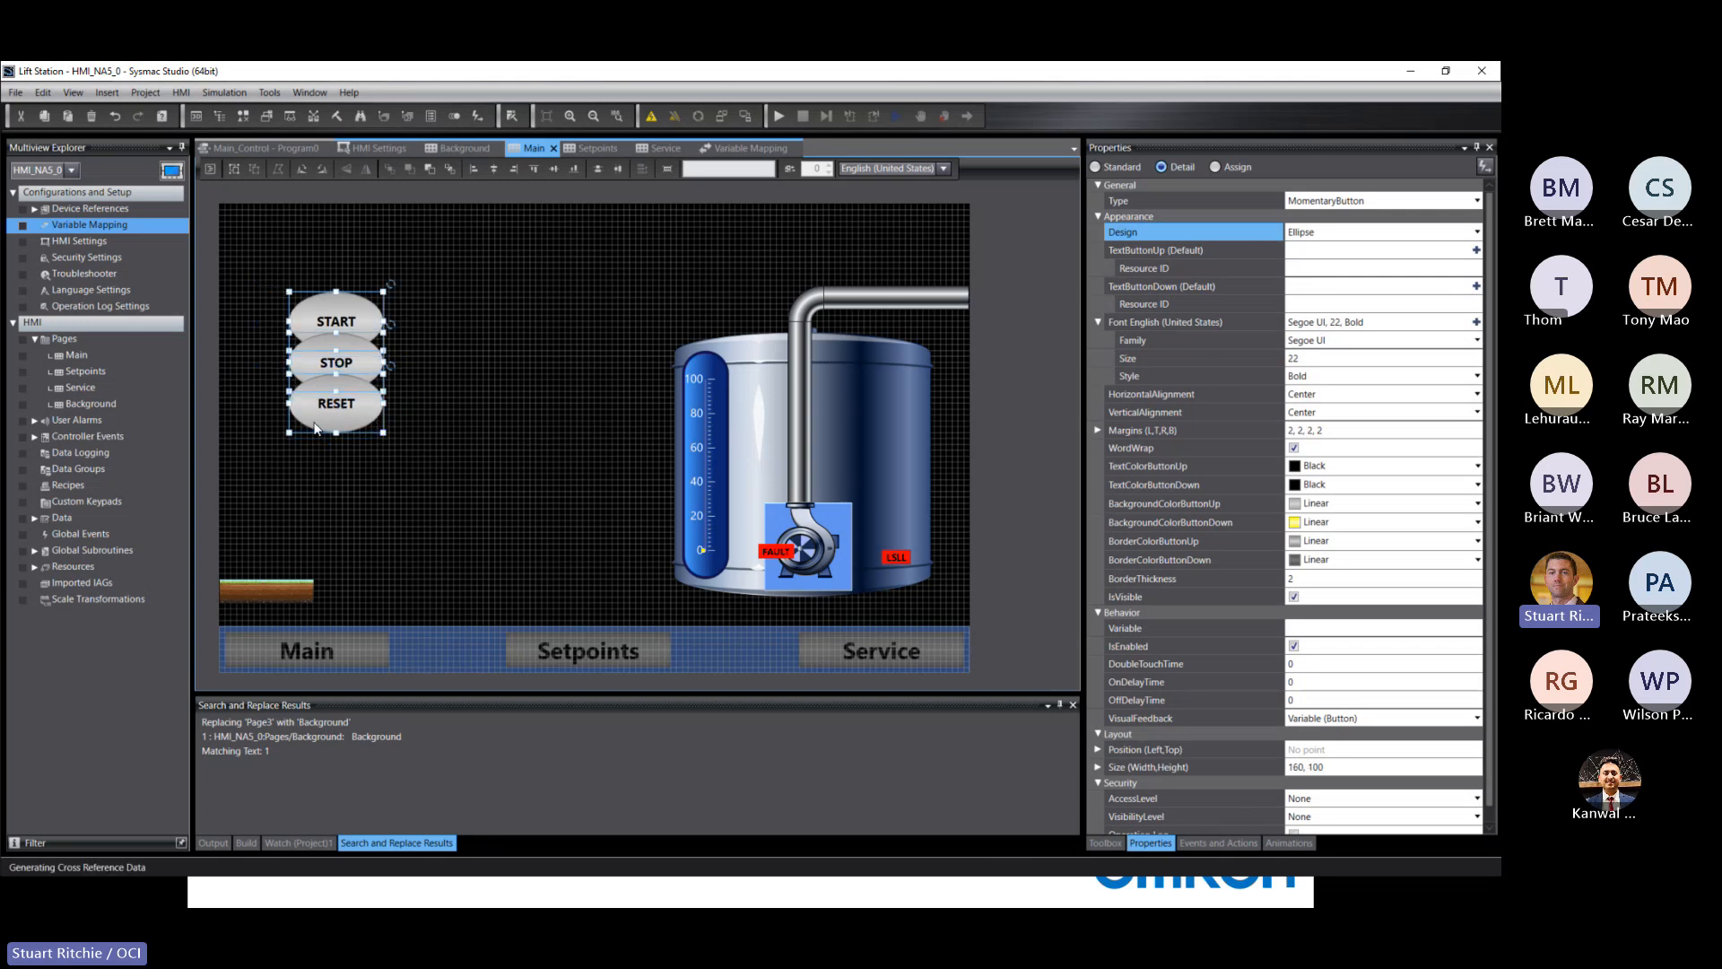
Step: Space out the STOP and RESET buttons below START without overlap, placing RESET at about 120, 370
click(344, 430)
click(349, 373)
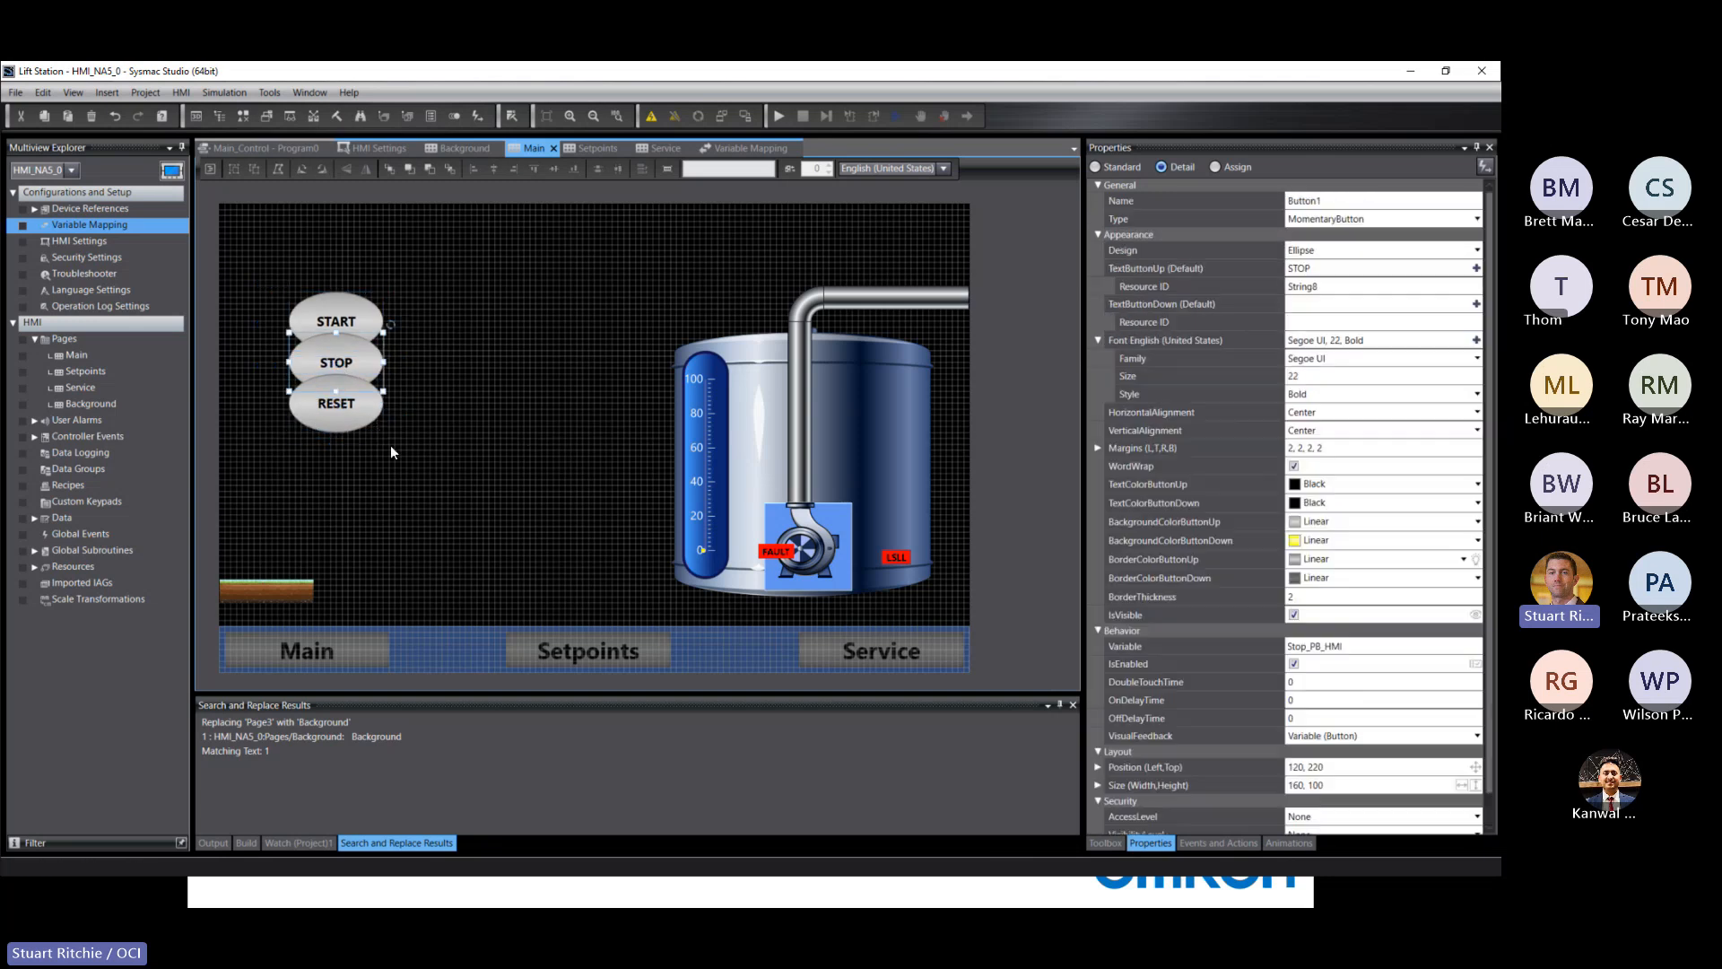
drag(323, 363, 336, 469)
click(336, 421)
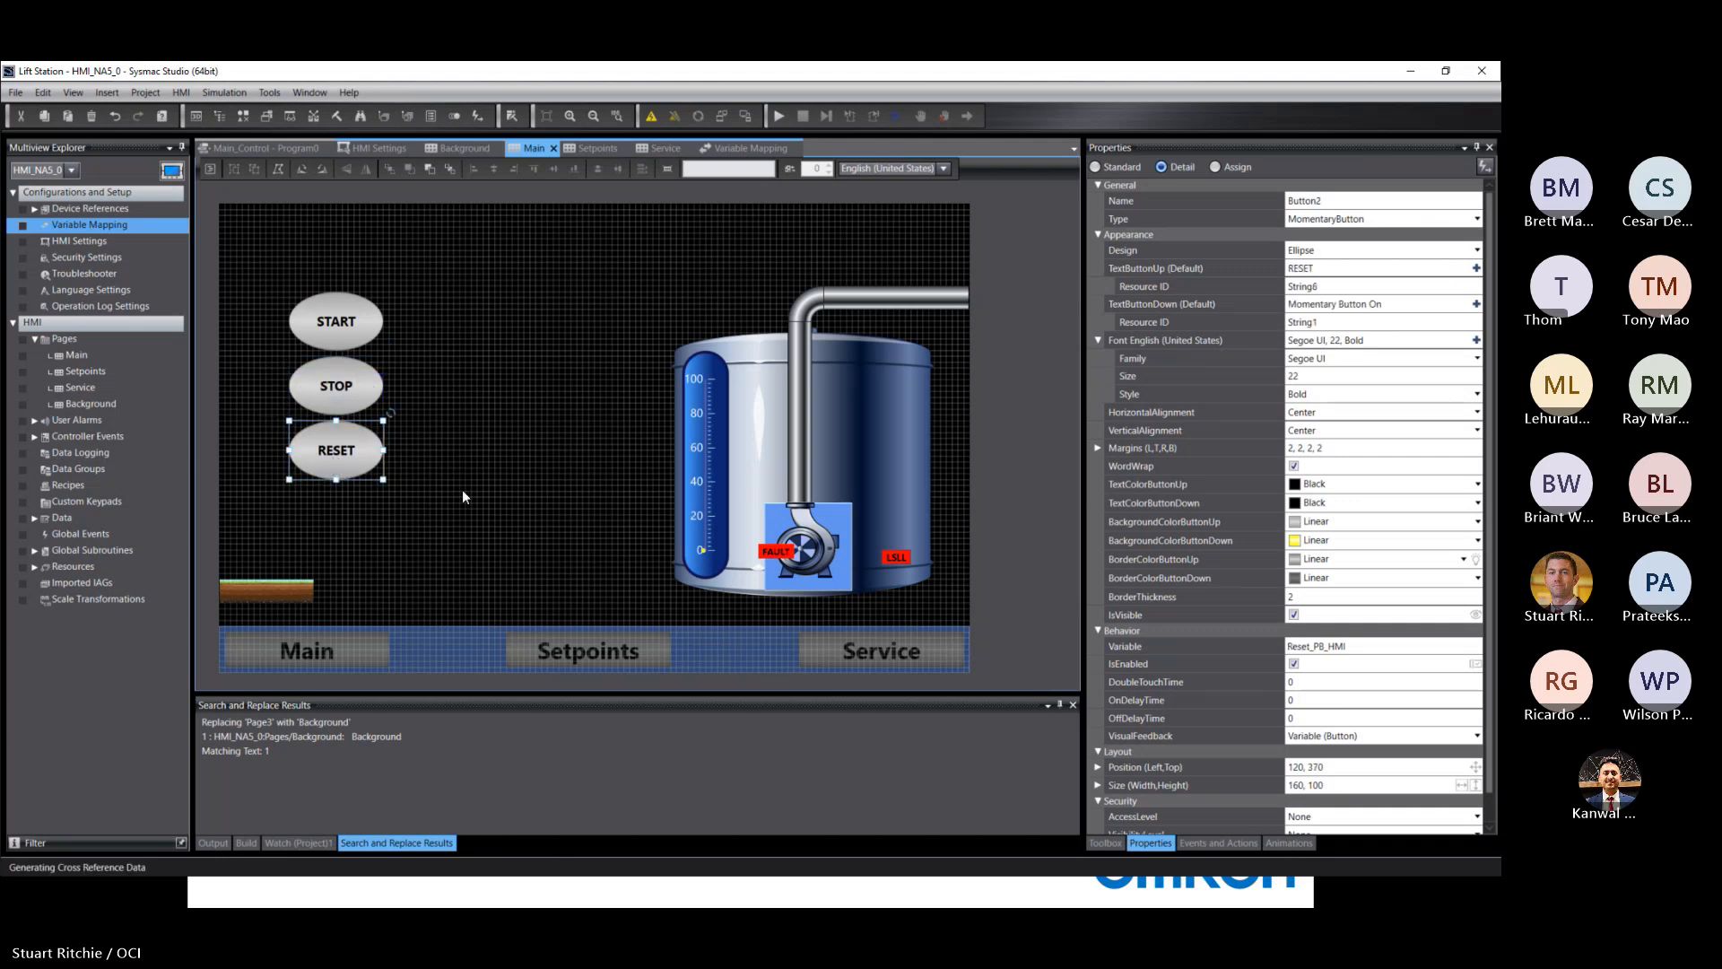
click(515, 472)
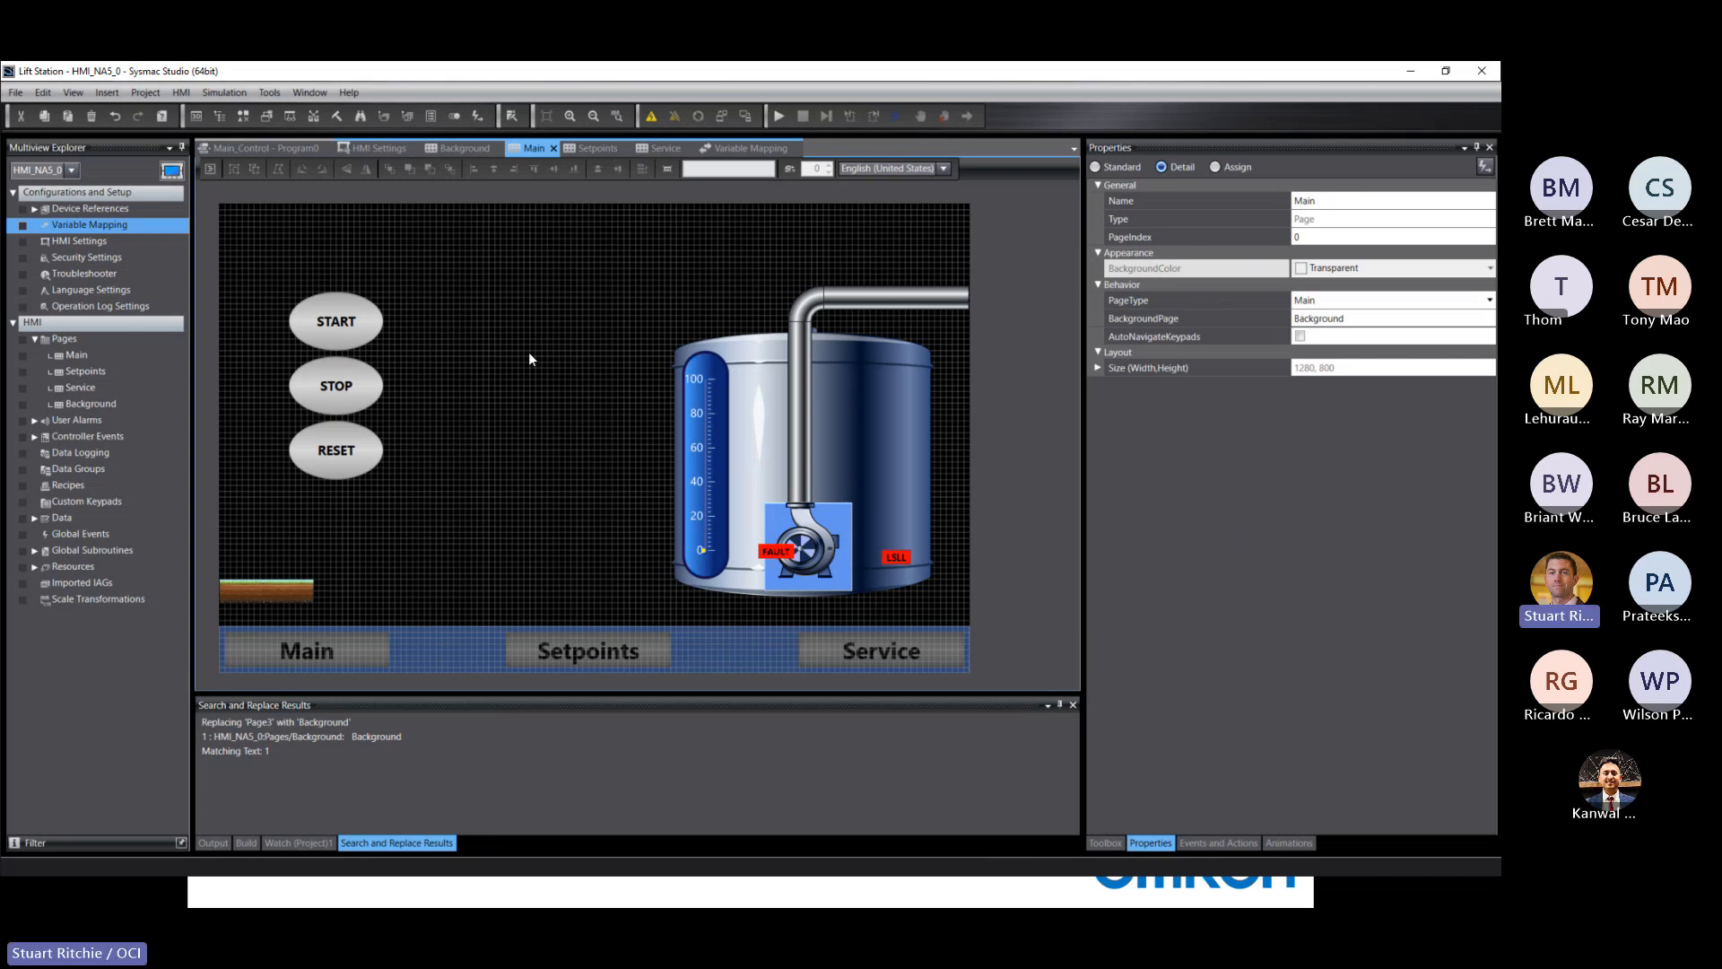
Step: Turn off the soil image's aspect ratio lock and stretch it to 1280 by 720 from position 0, 0 behind the Main page objects
click(297, 597)
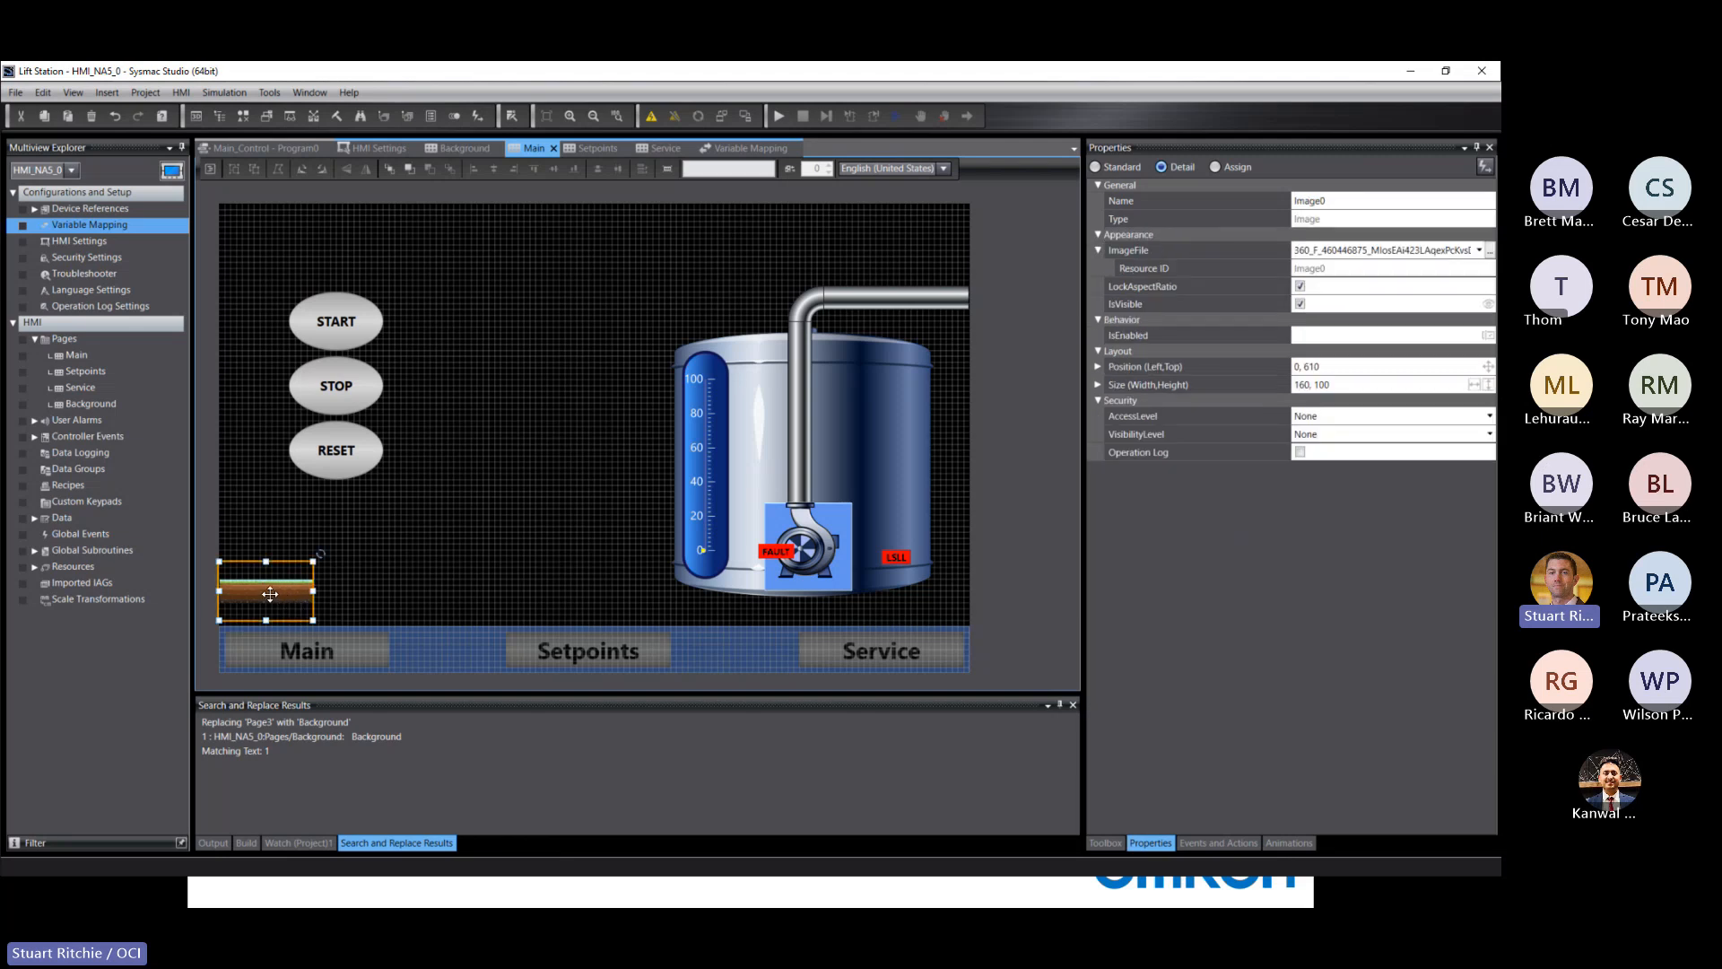
drag(270, 593, 538, 409)
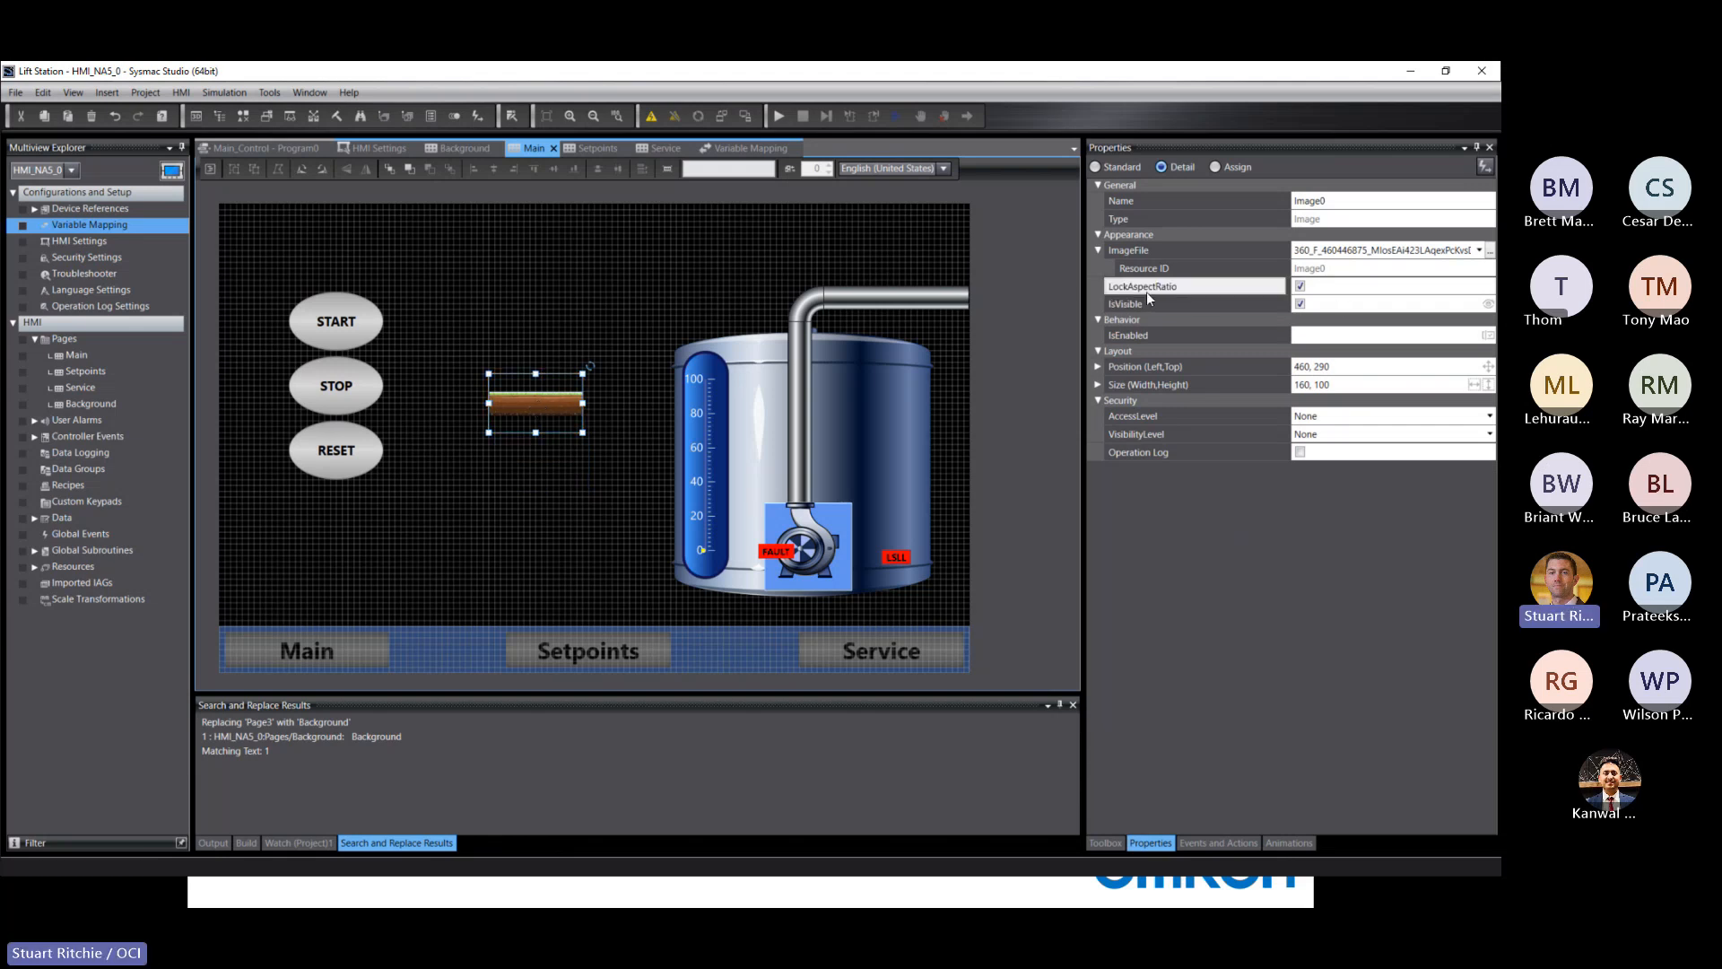
click(1300, 286)
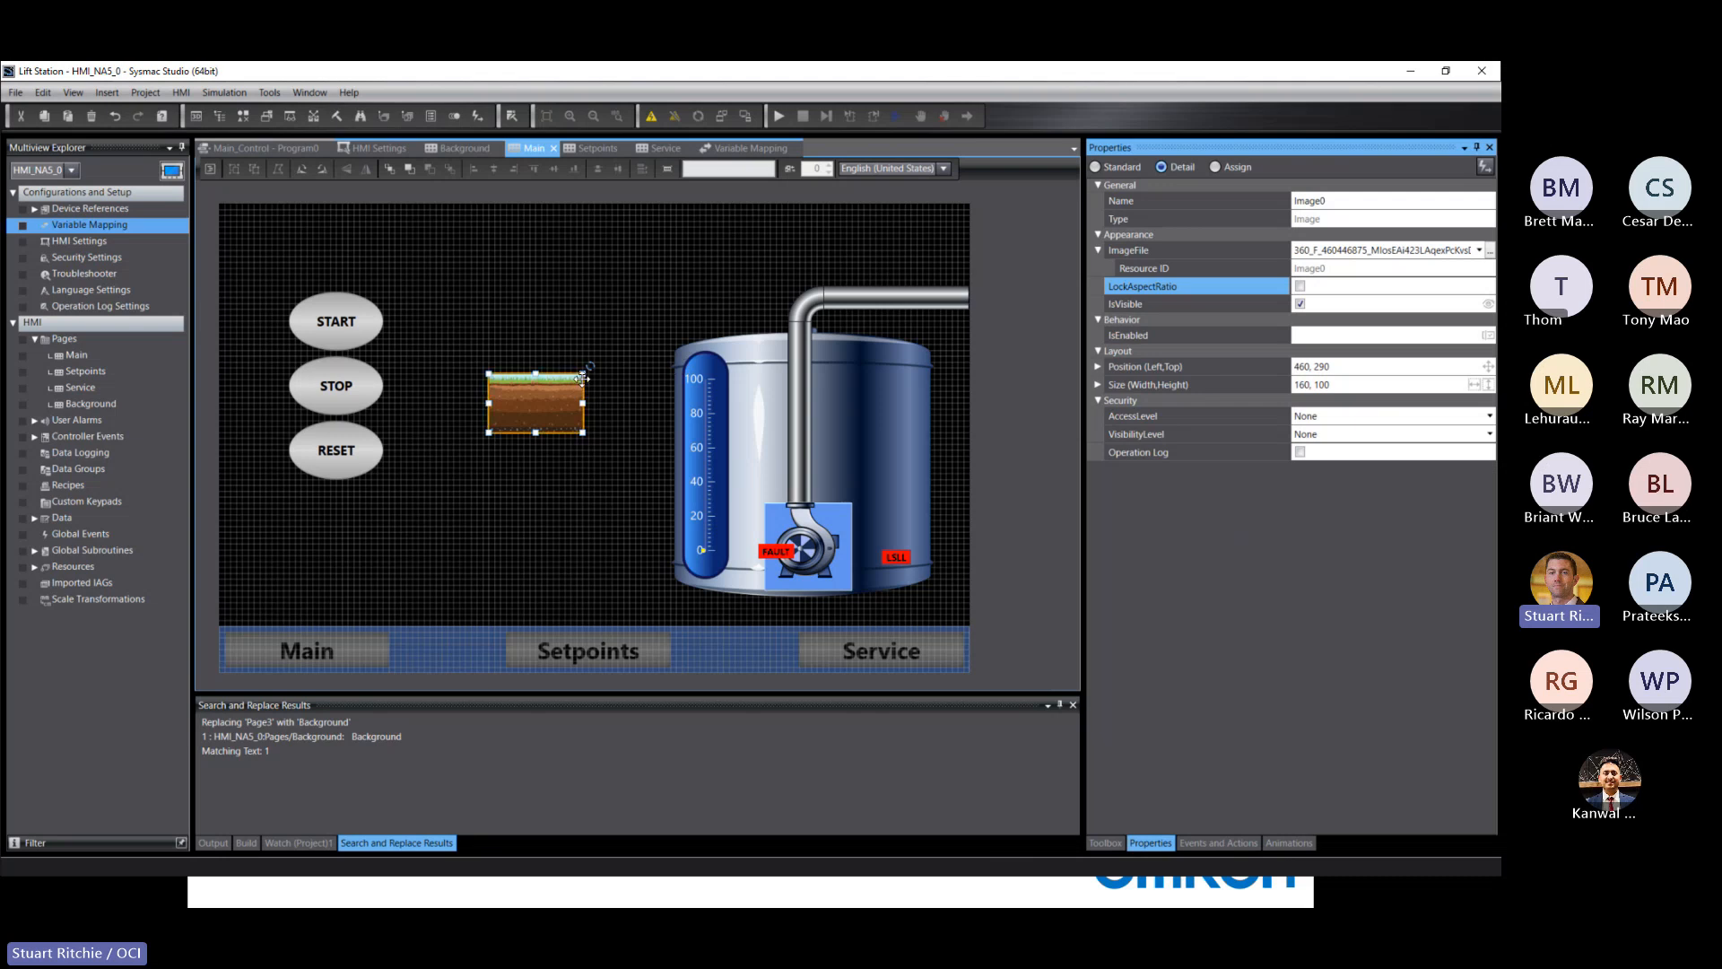
drag(582, 371, 970, 199)
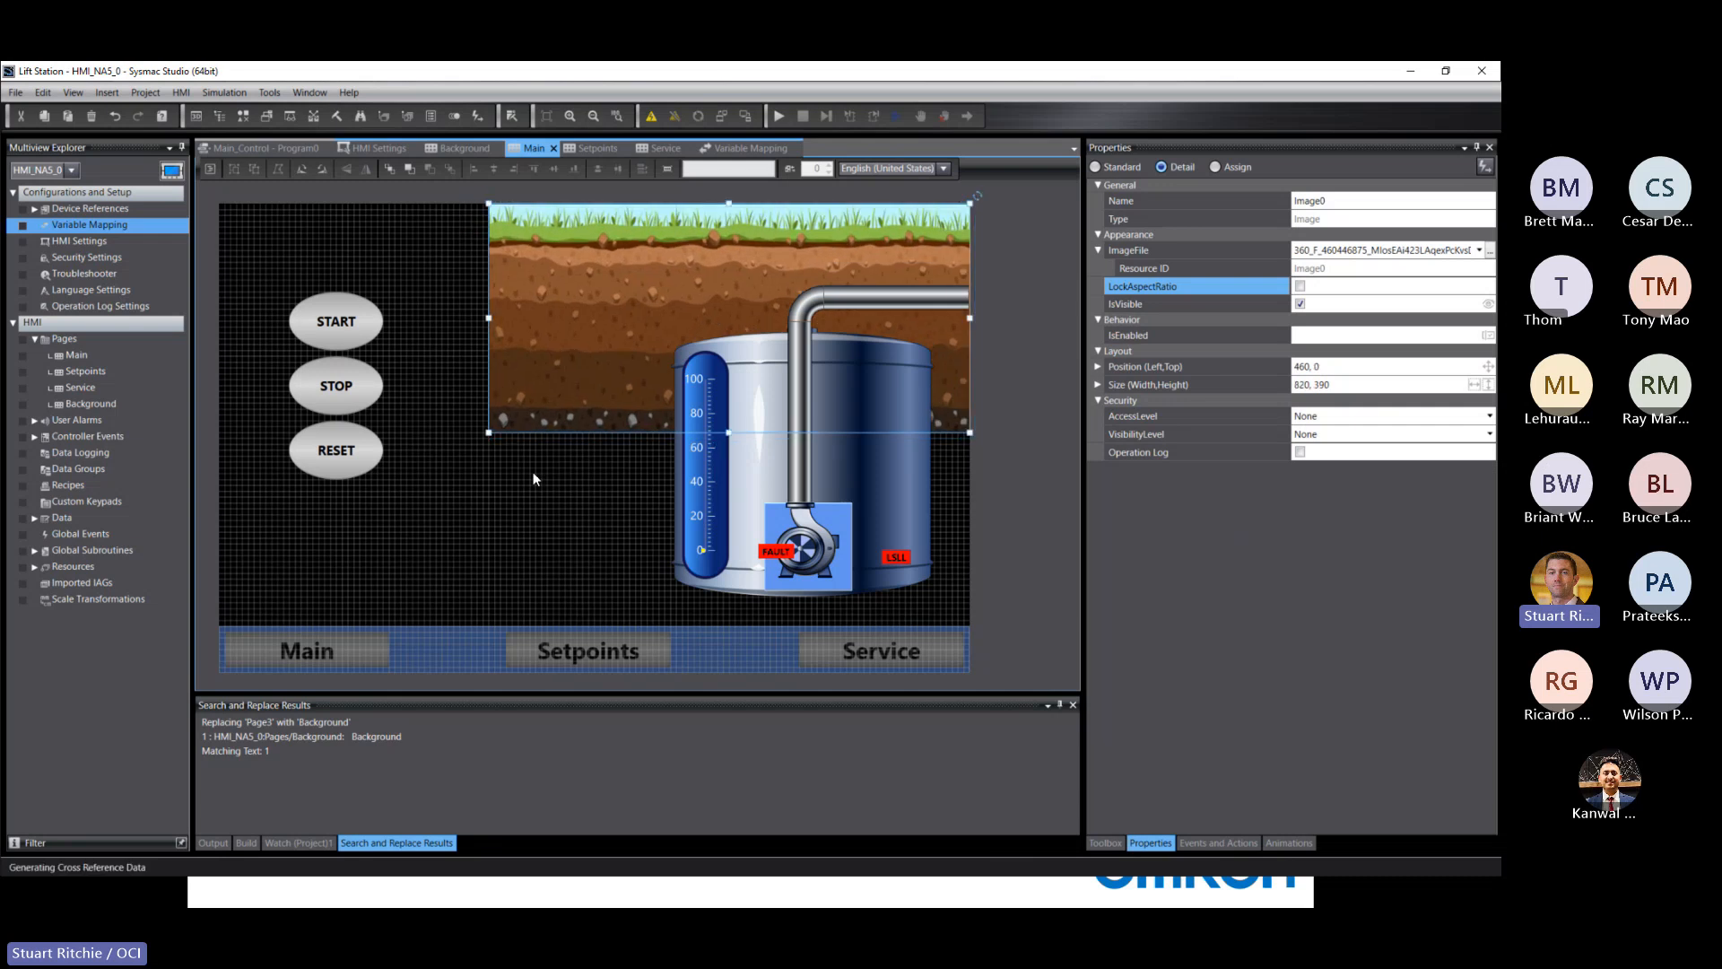
drag(454, 461, 218, 624)
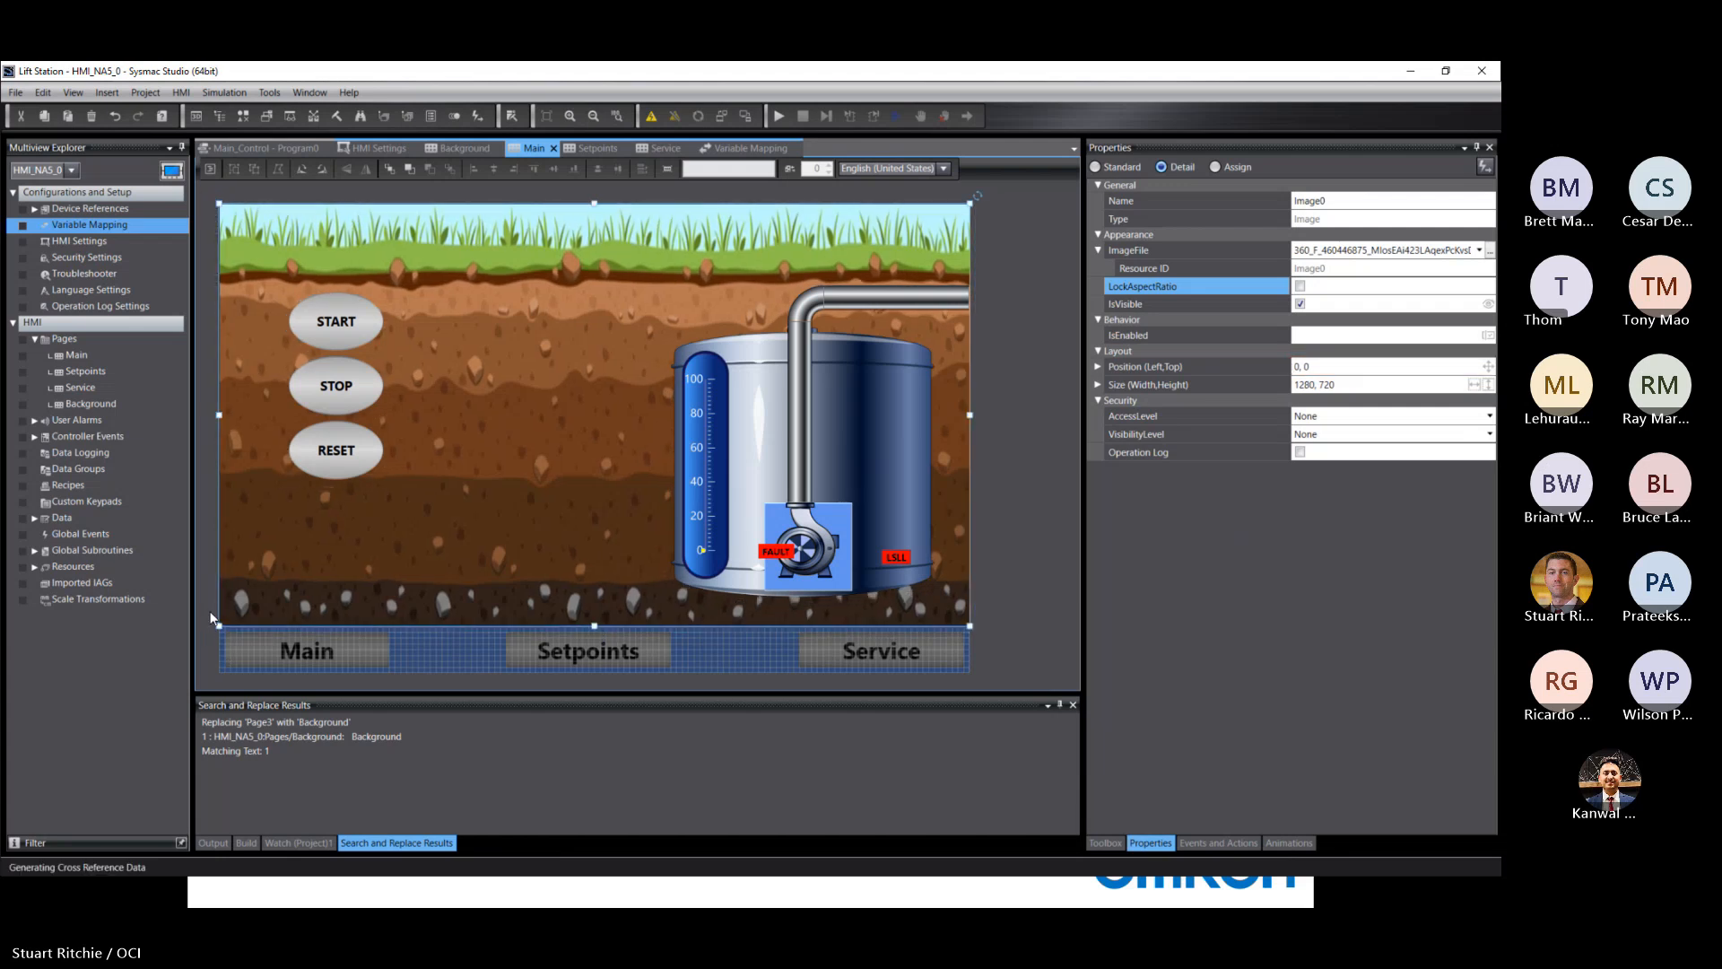
click(219, 599)
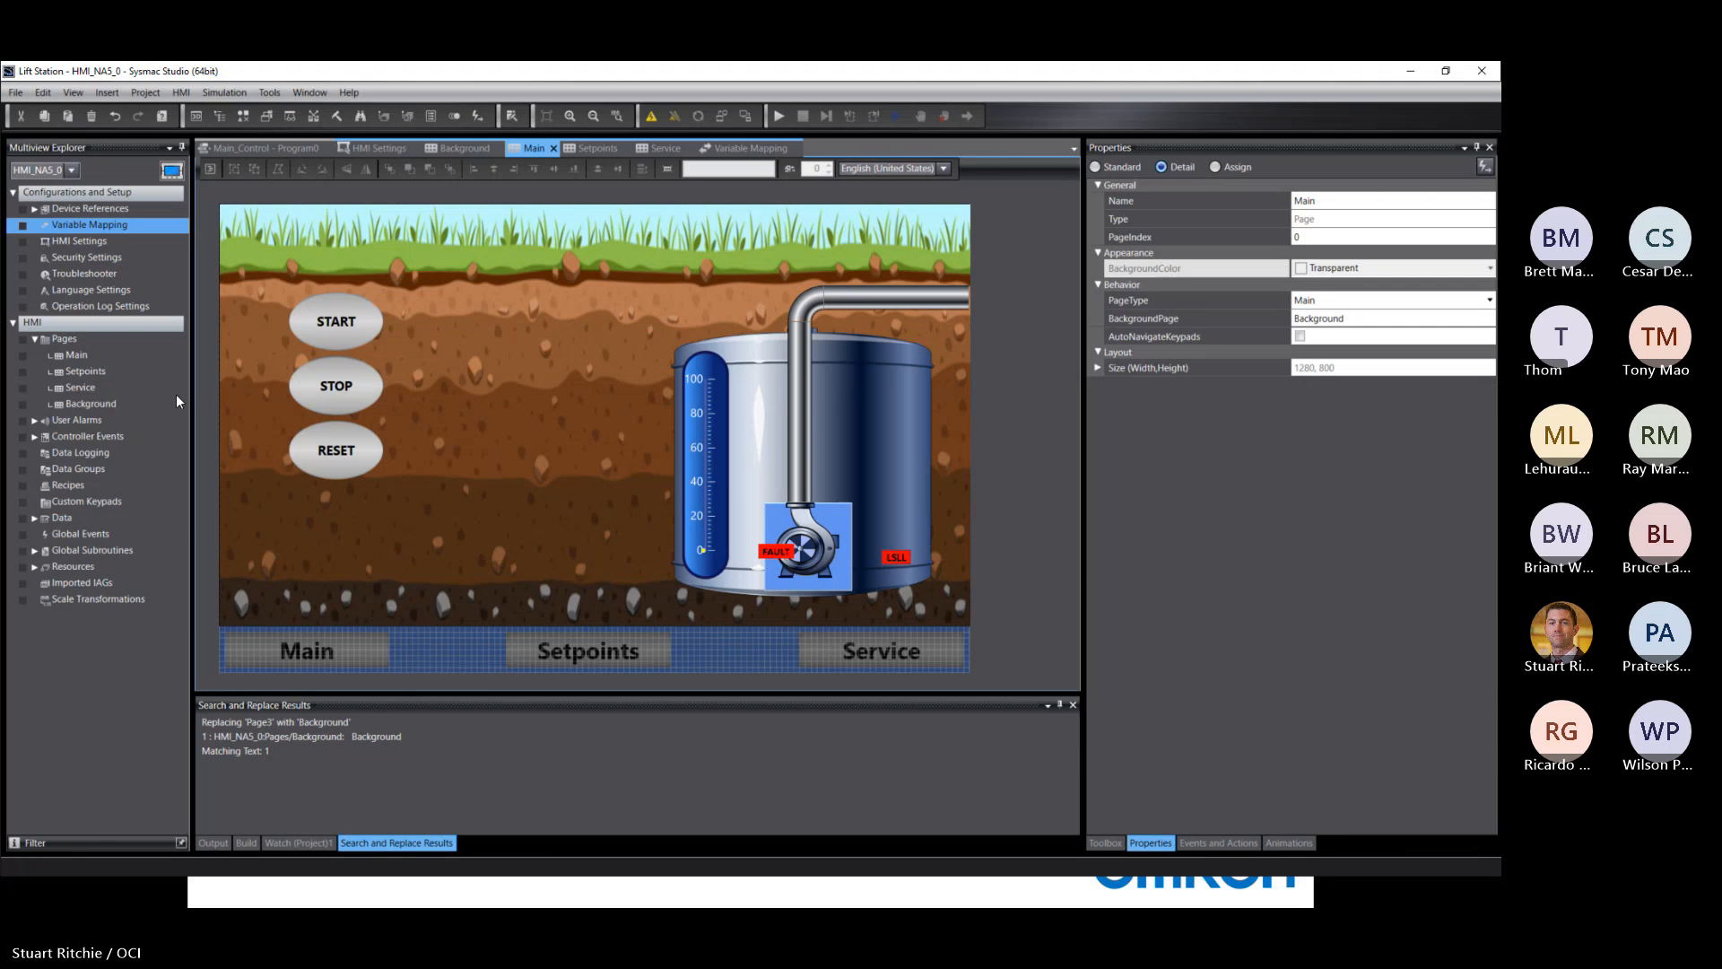
Step: Place a Data Edit object on the Setpoints page at about 400, 200, sized about 150 by 60
double_click(79, 370)
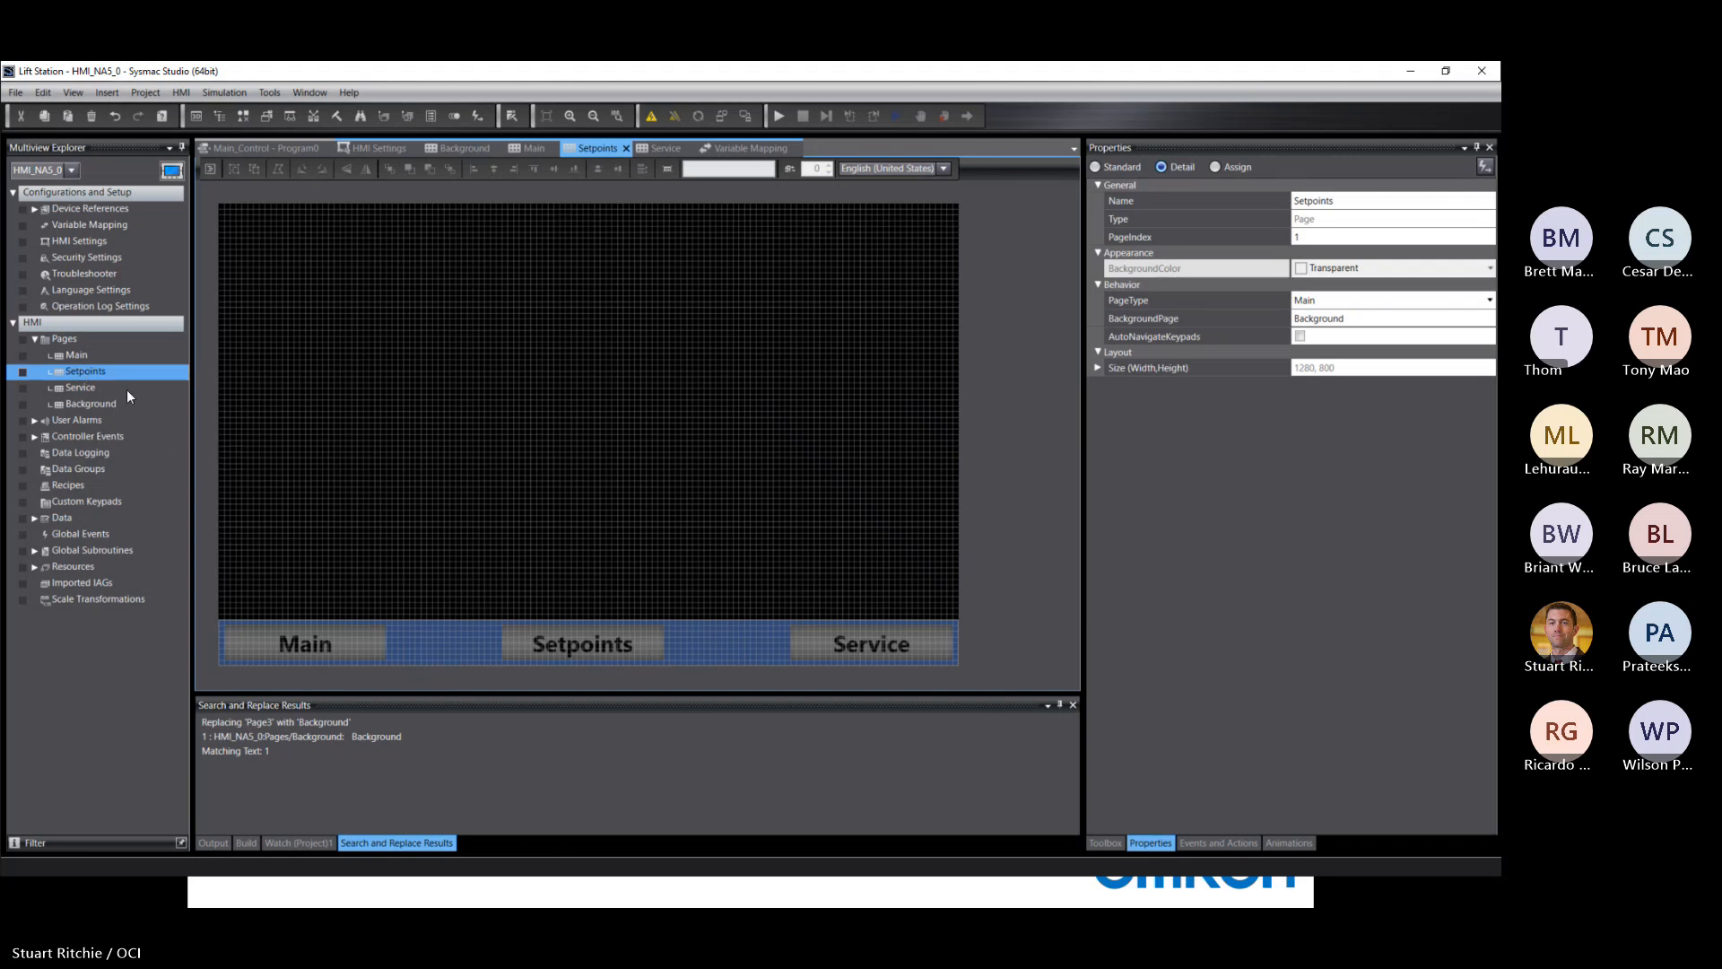
click(1105, 843)
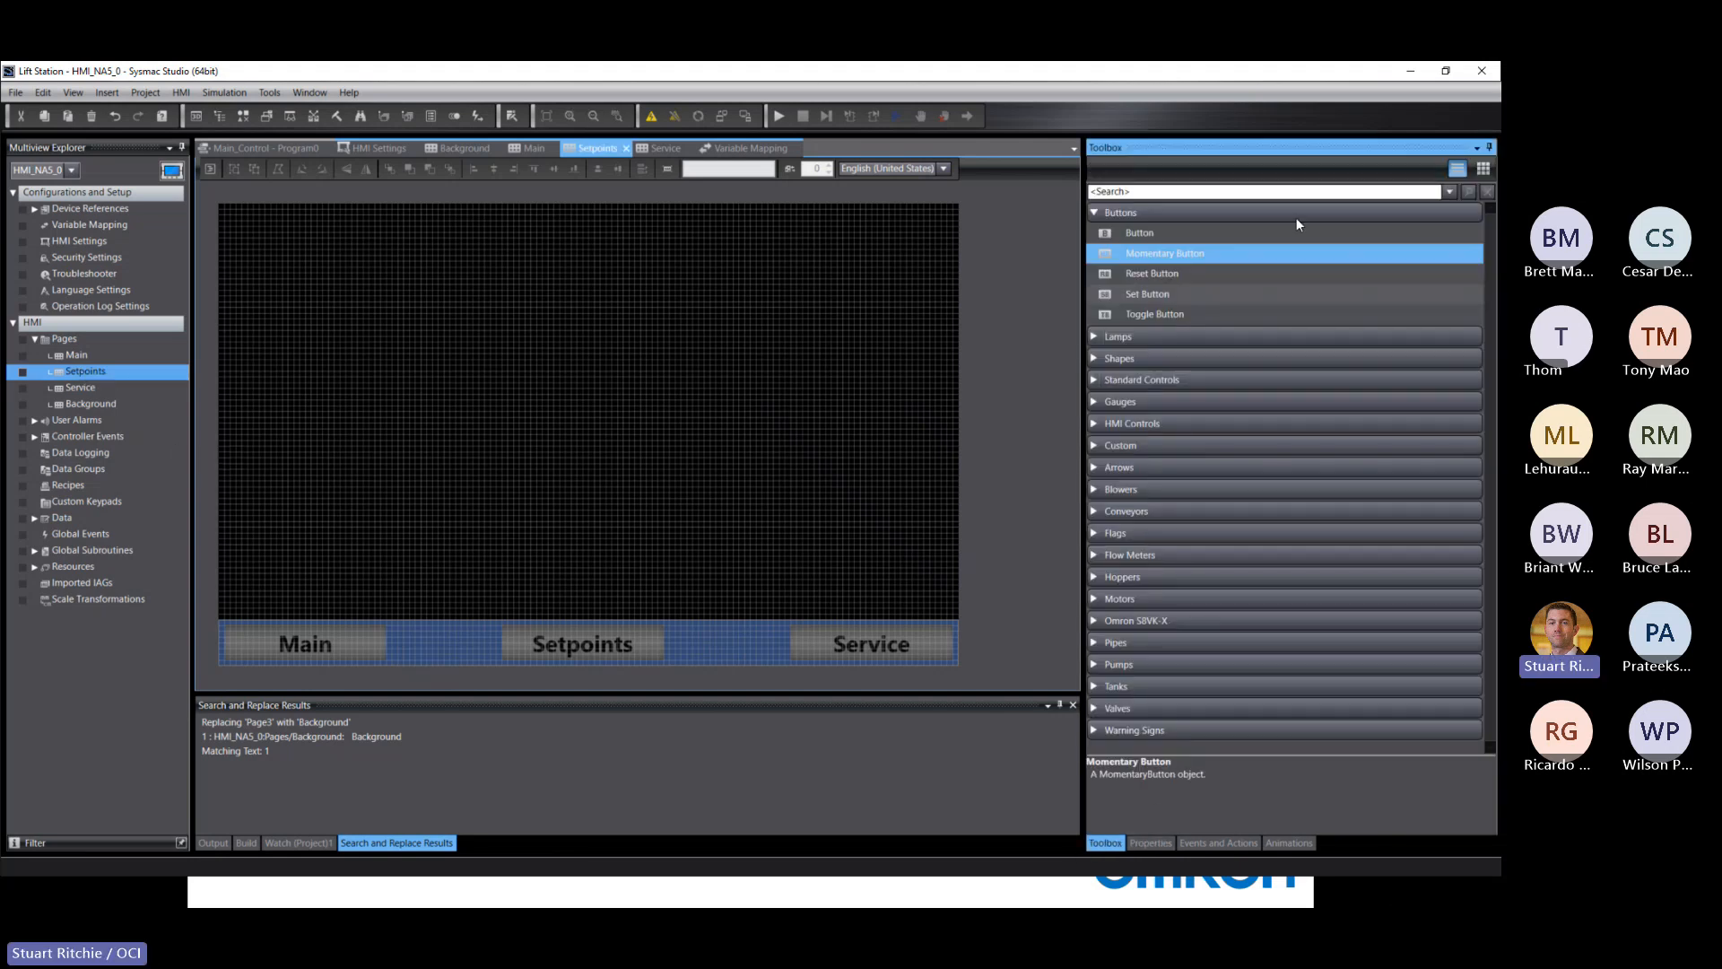
click(1096, 214)
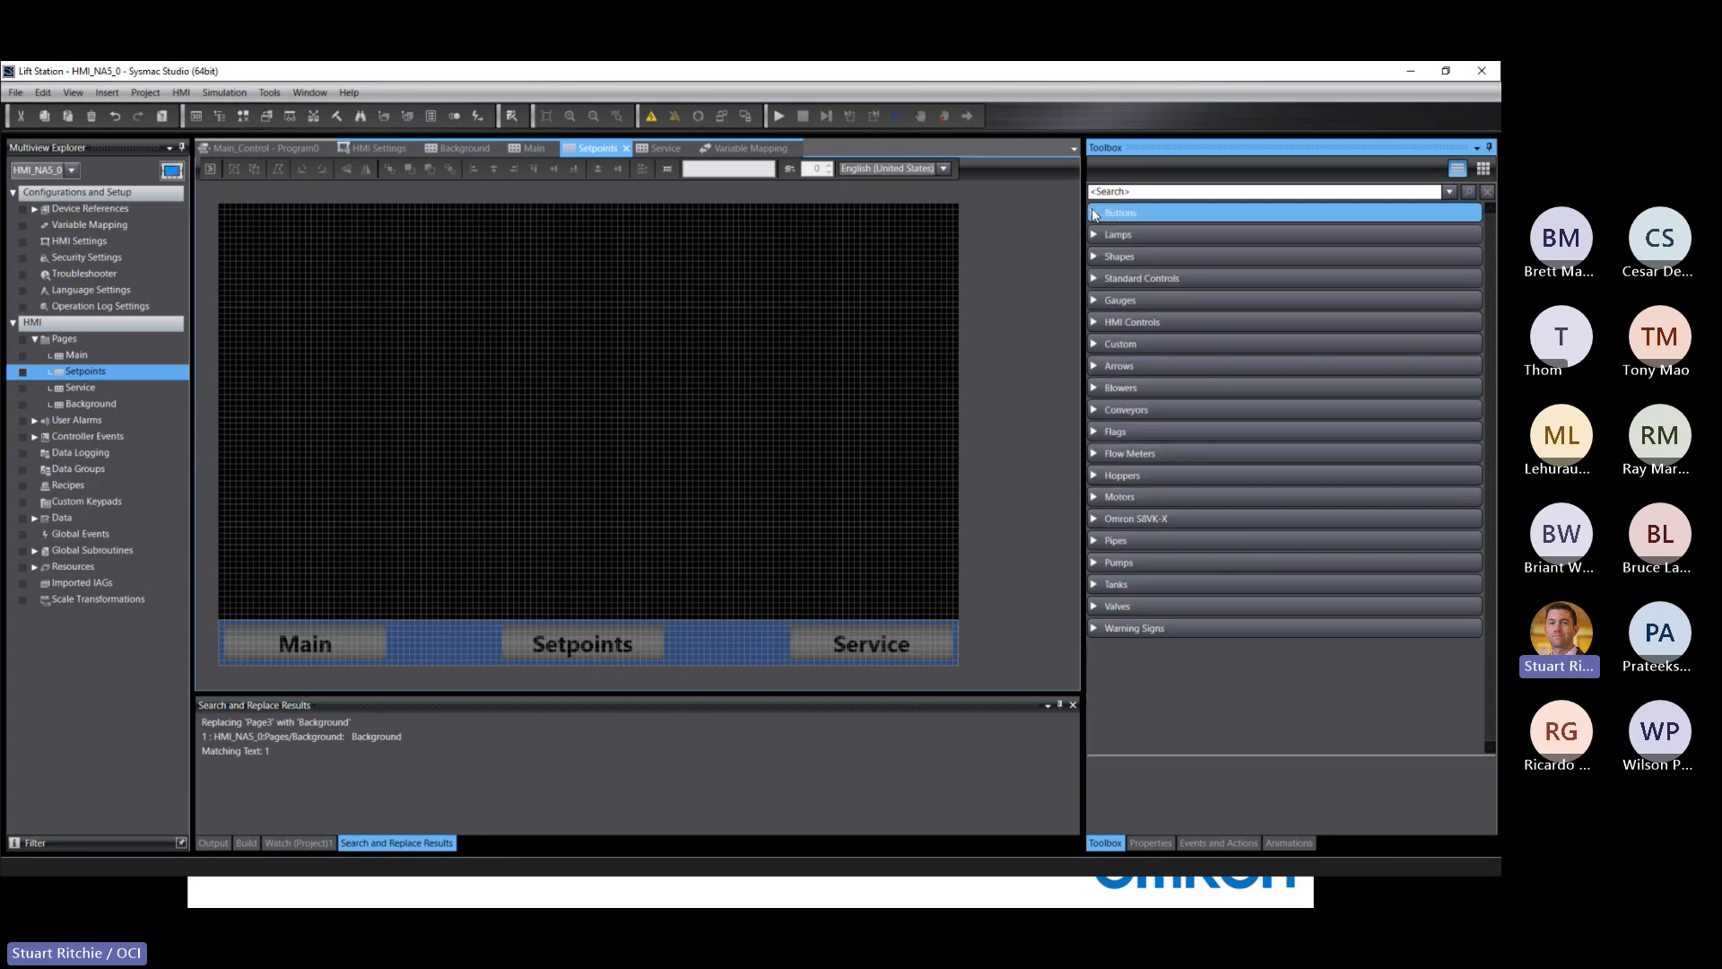
click(1094, 278)
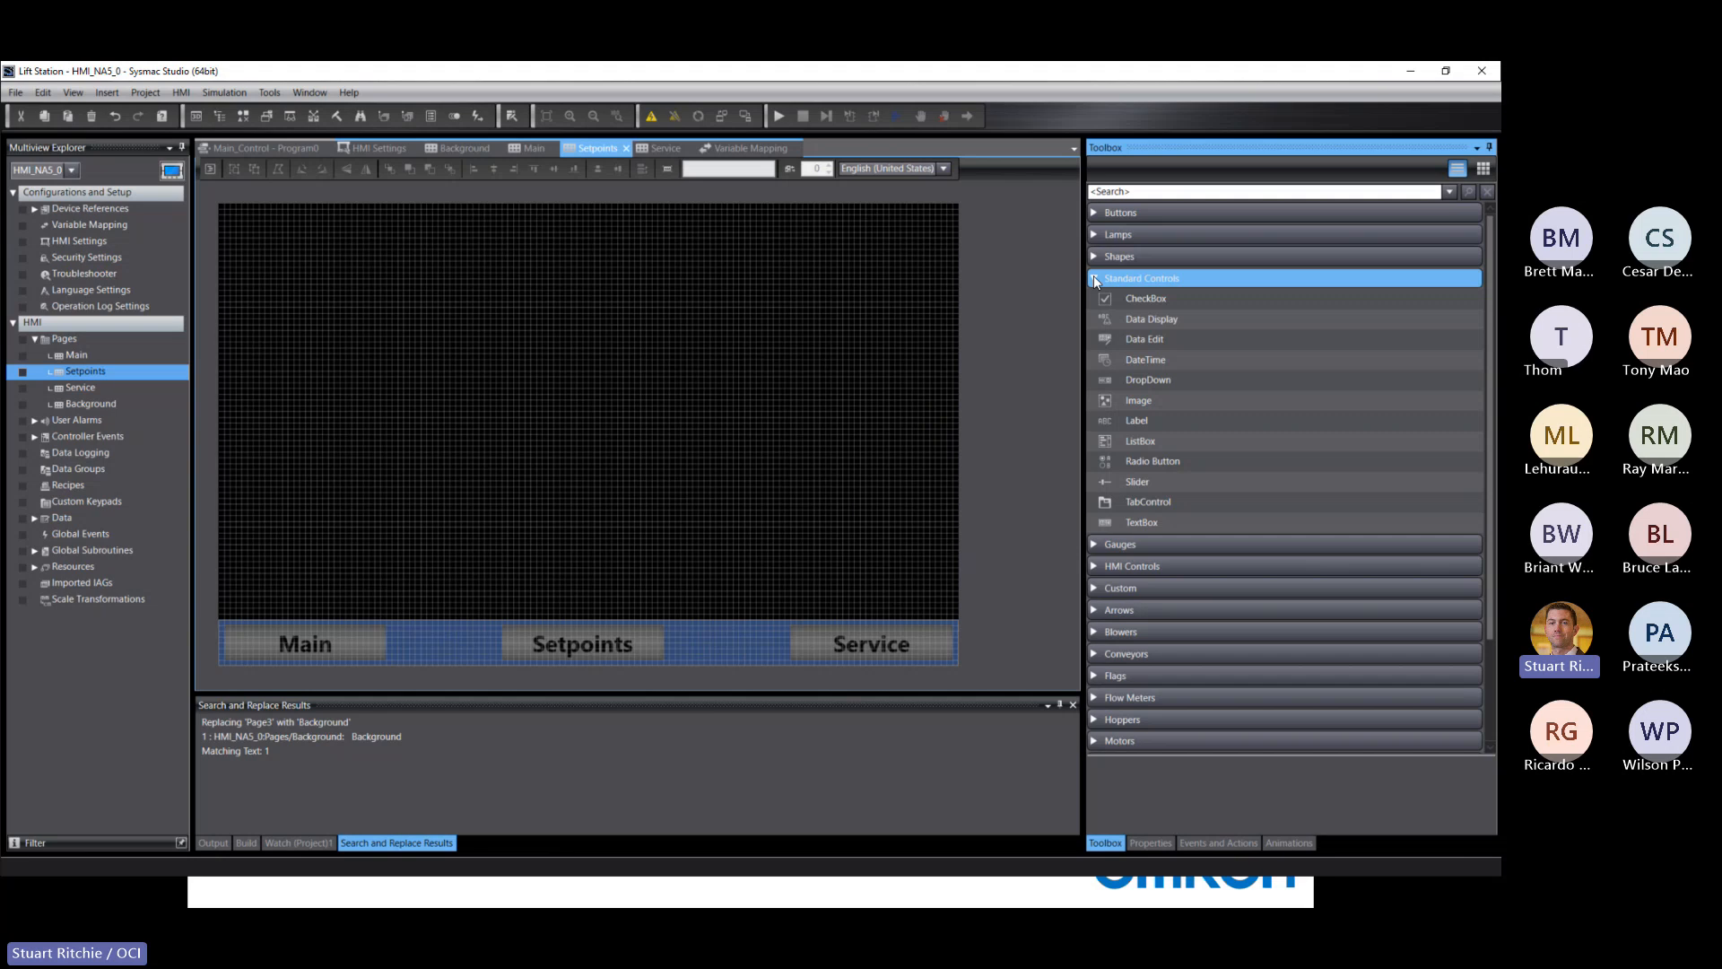
click(1143, 342)
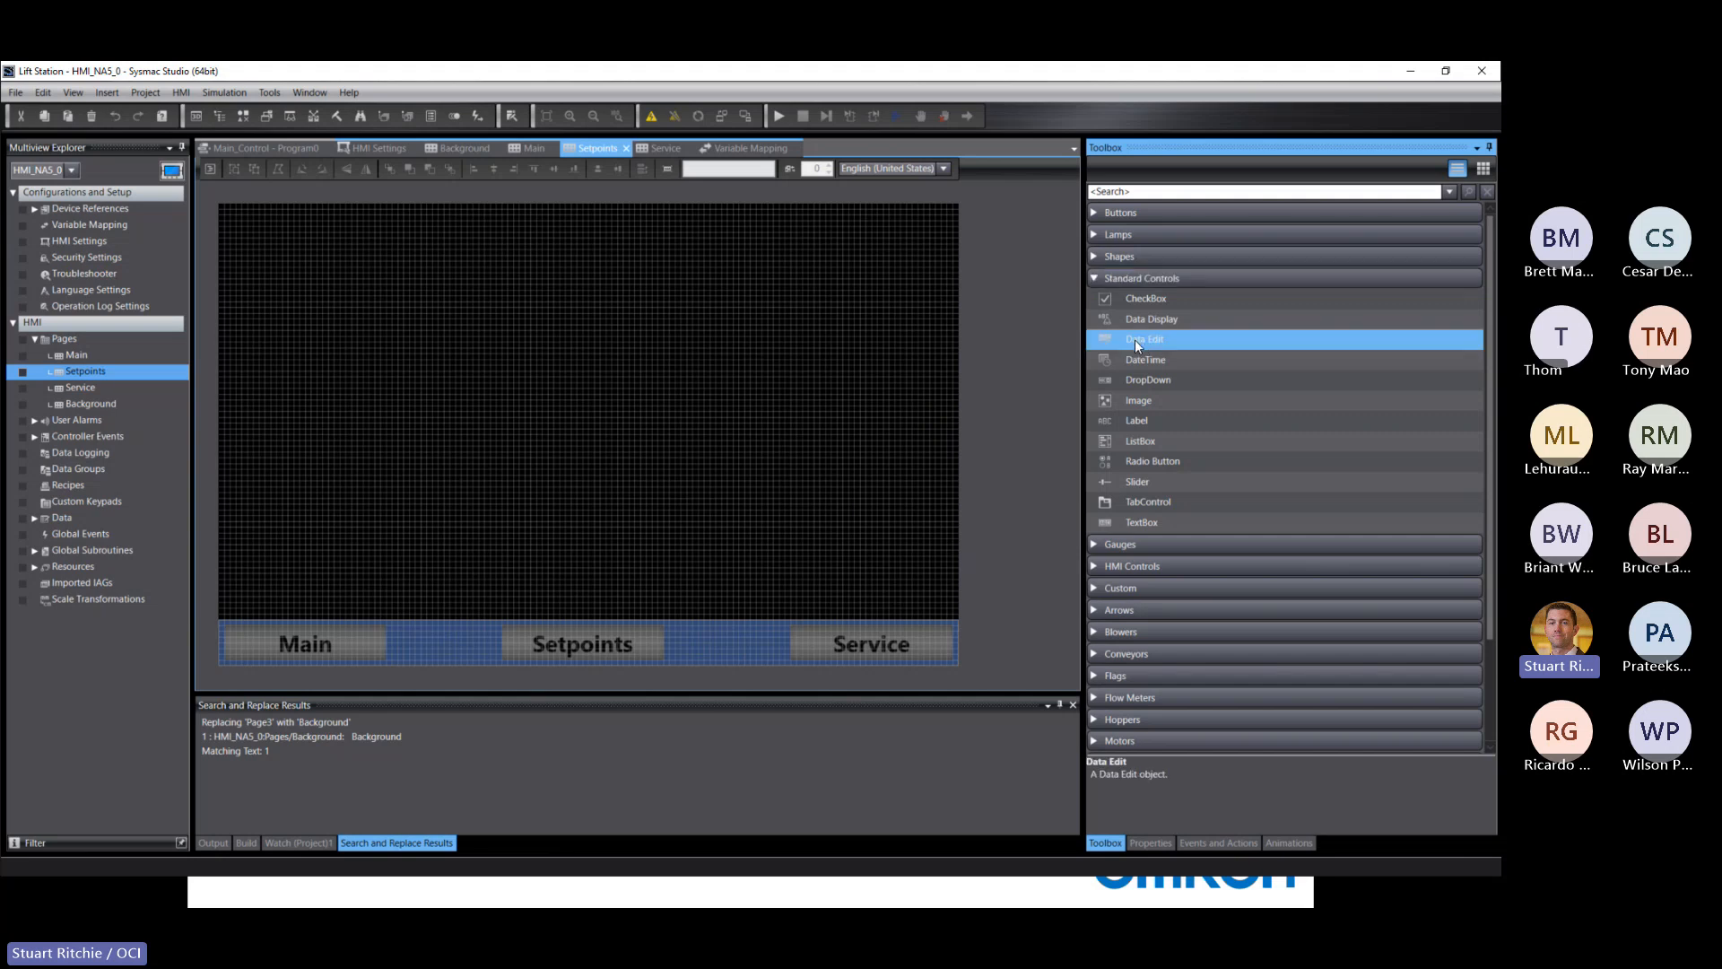
drag(1134, 339, 377, 329)
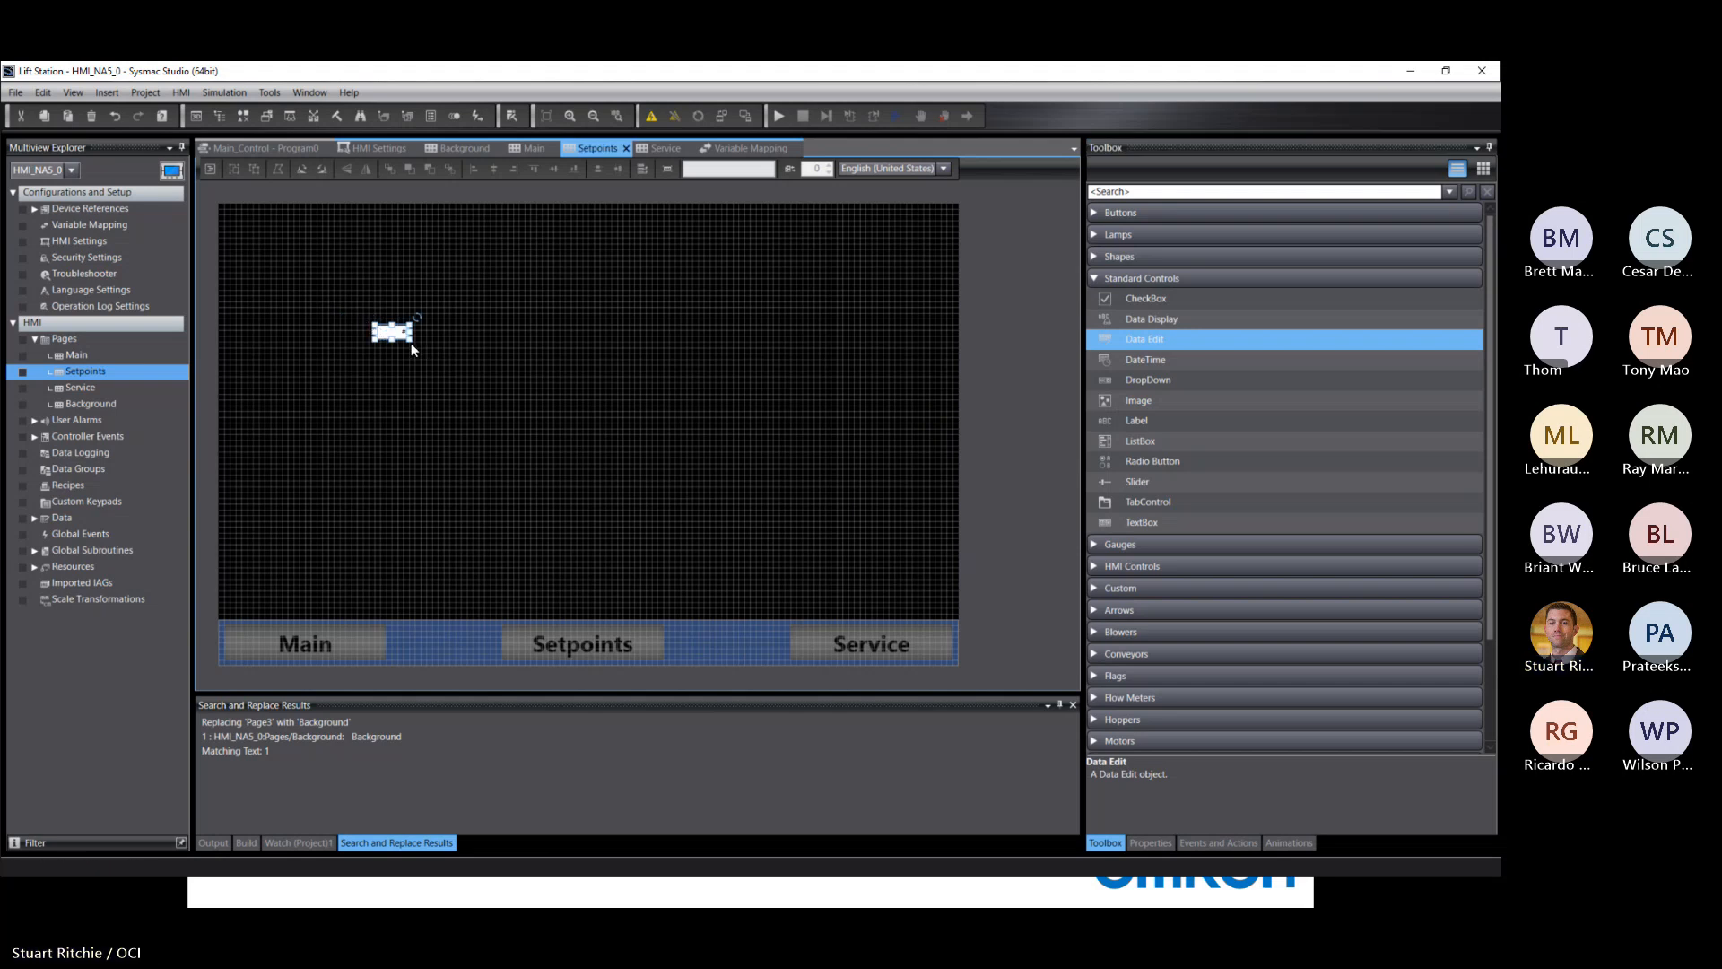
drag(411, 341, 492, 335)
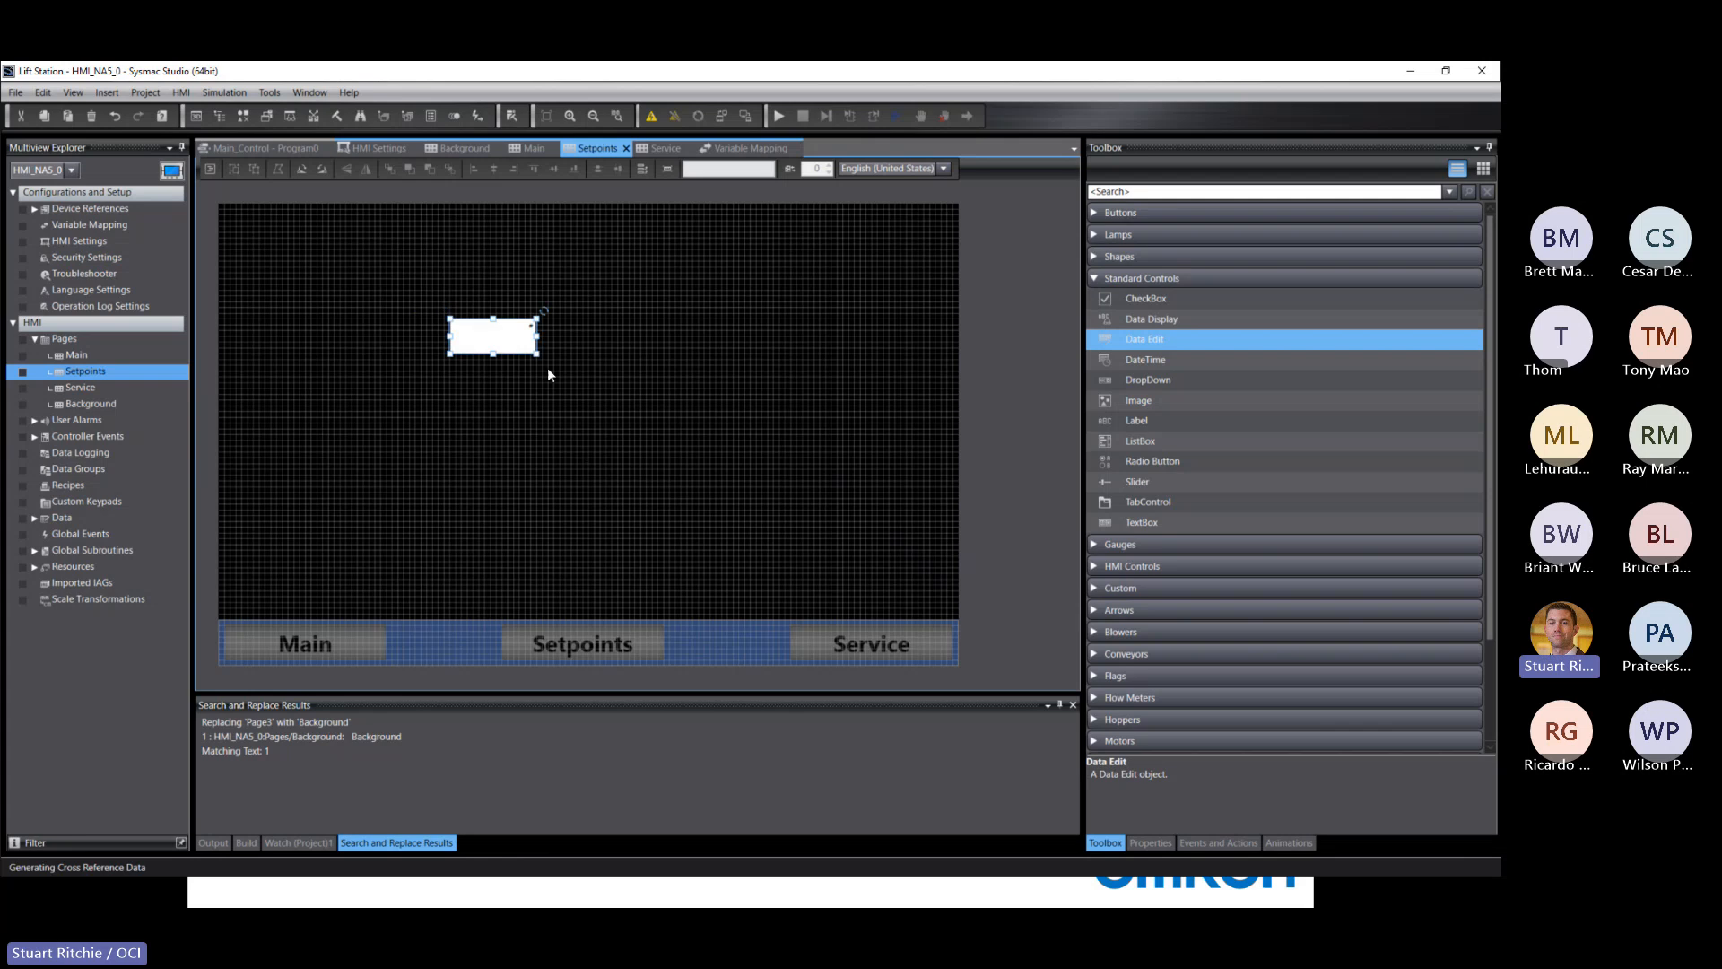
click(631, 340)
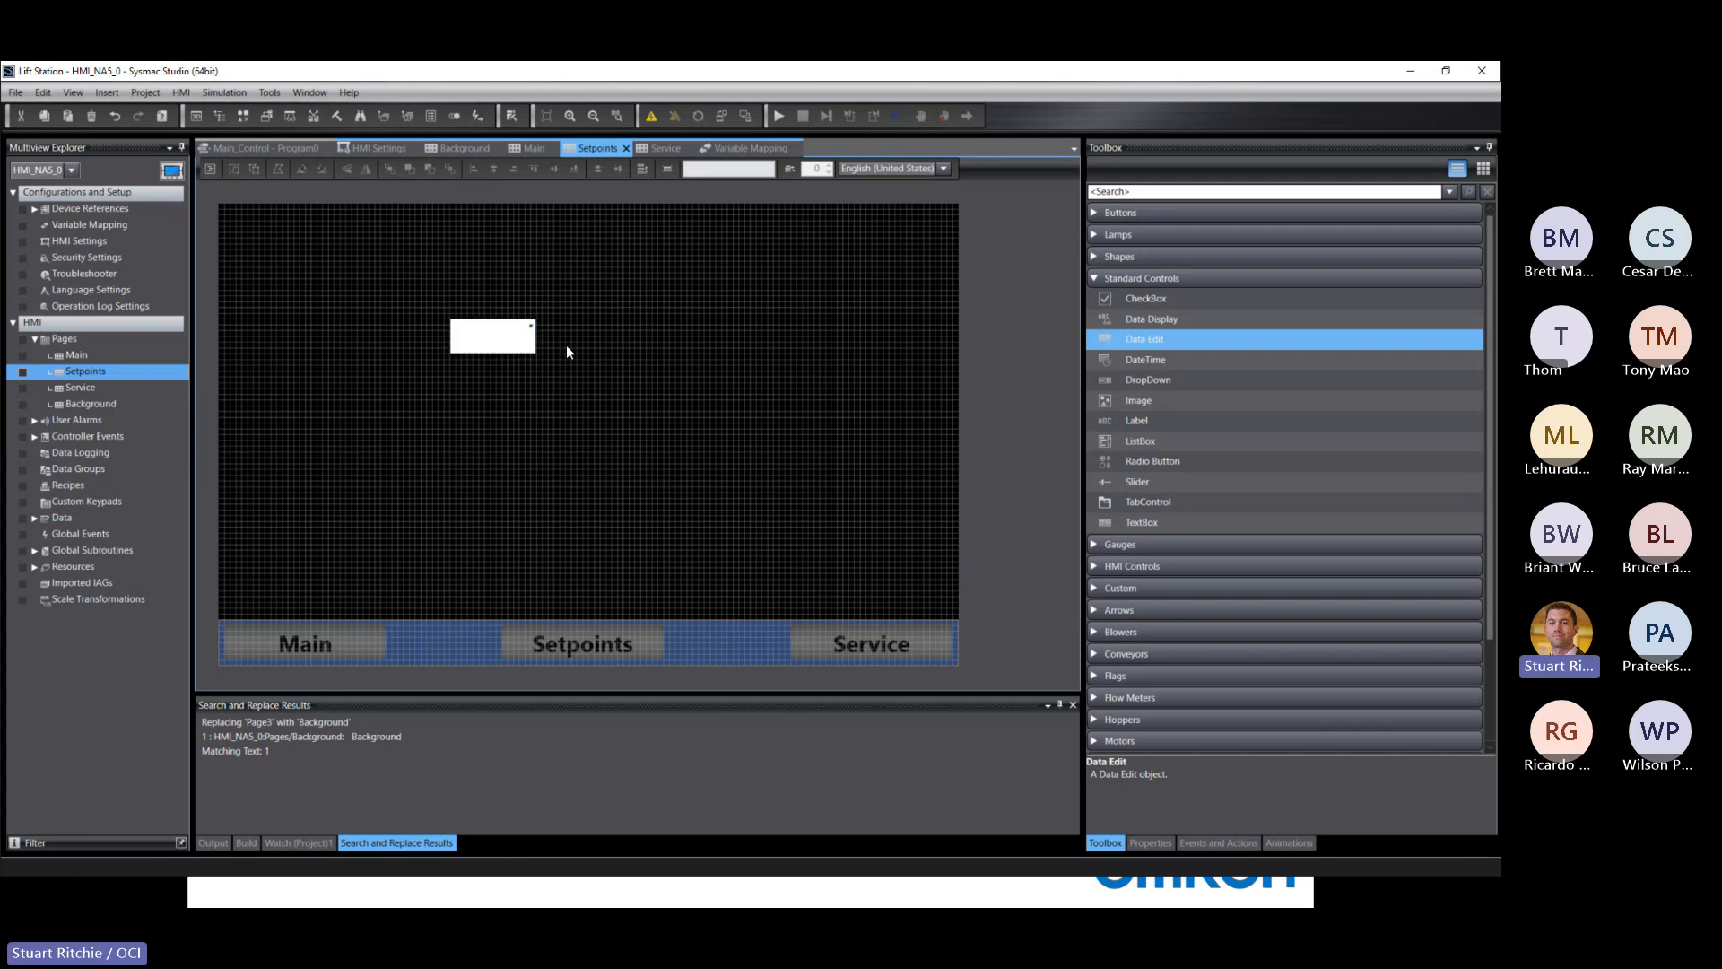
Step: Assign the variable HI_SP to the Data Edit object
click(473, 342)
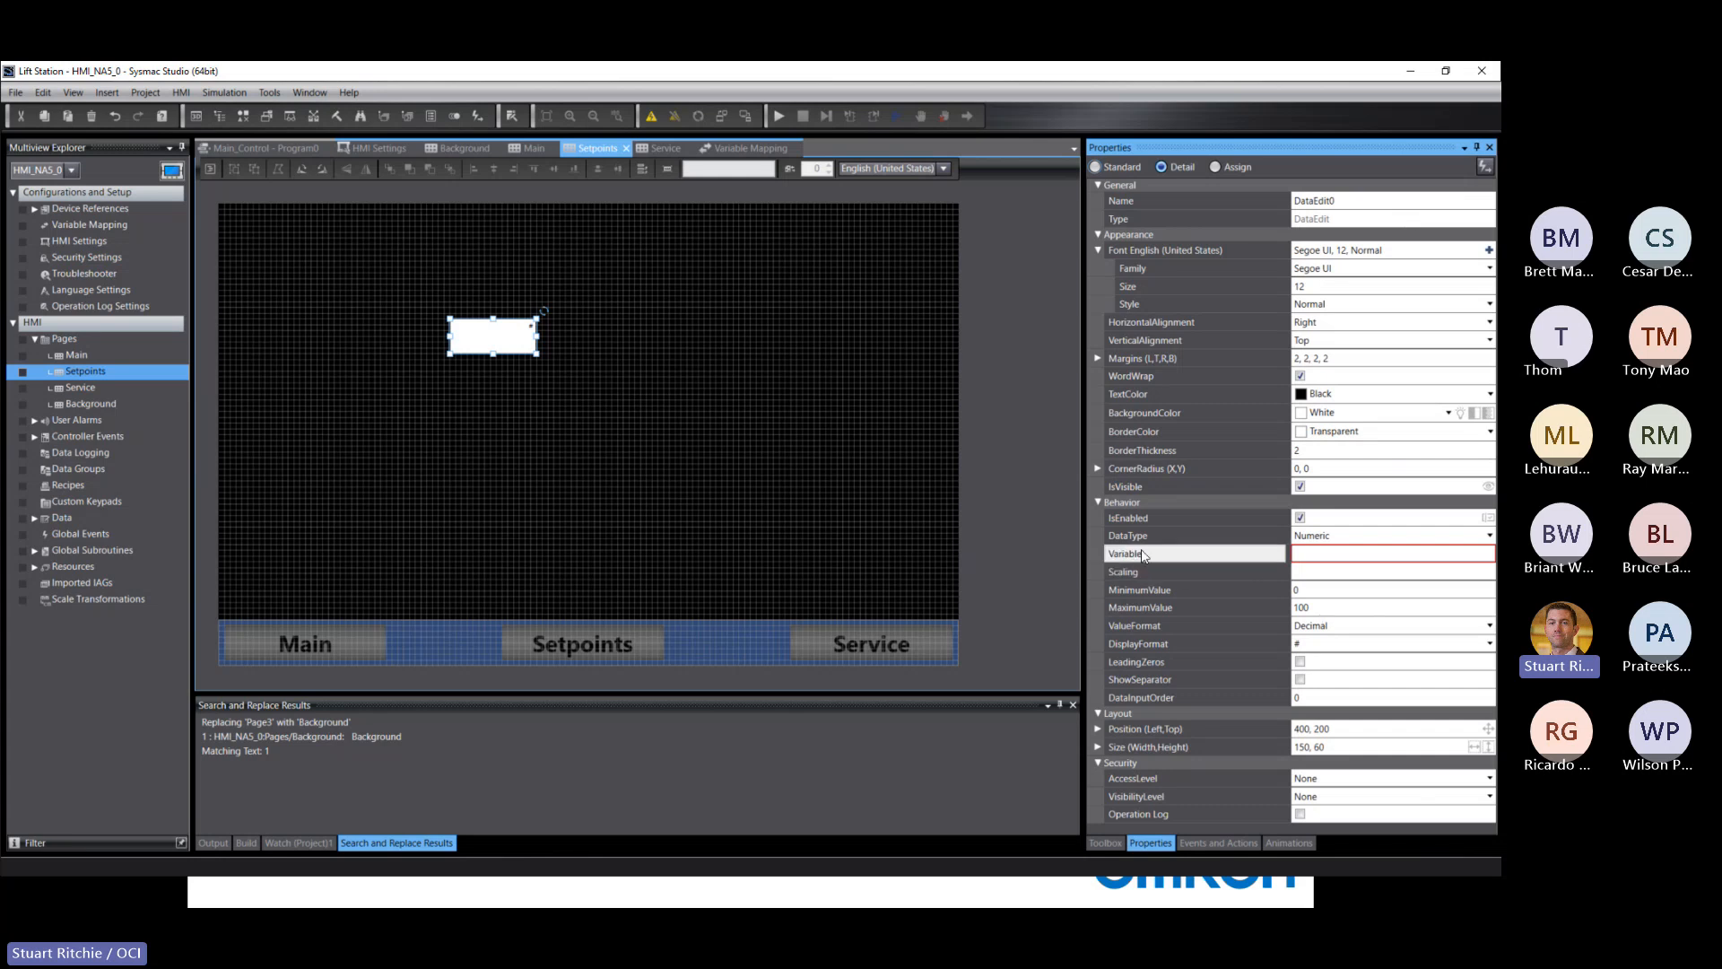
click(1336, 554)
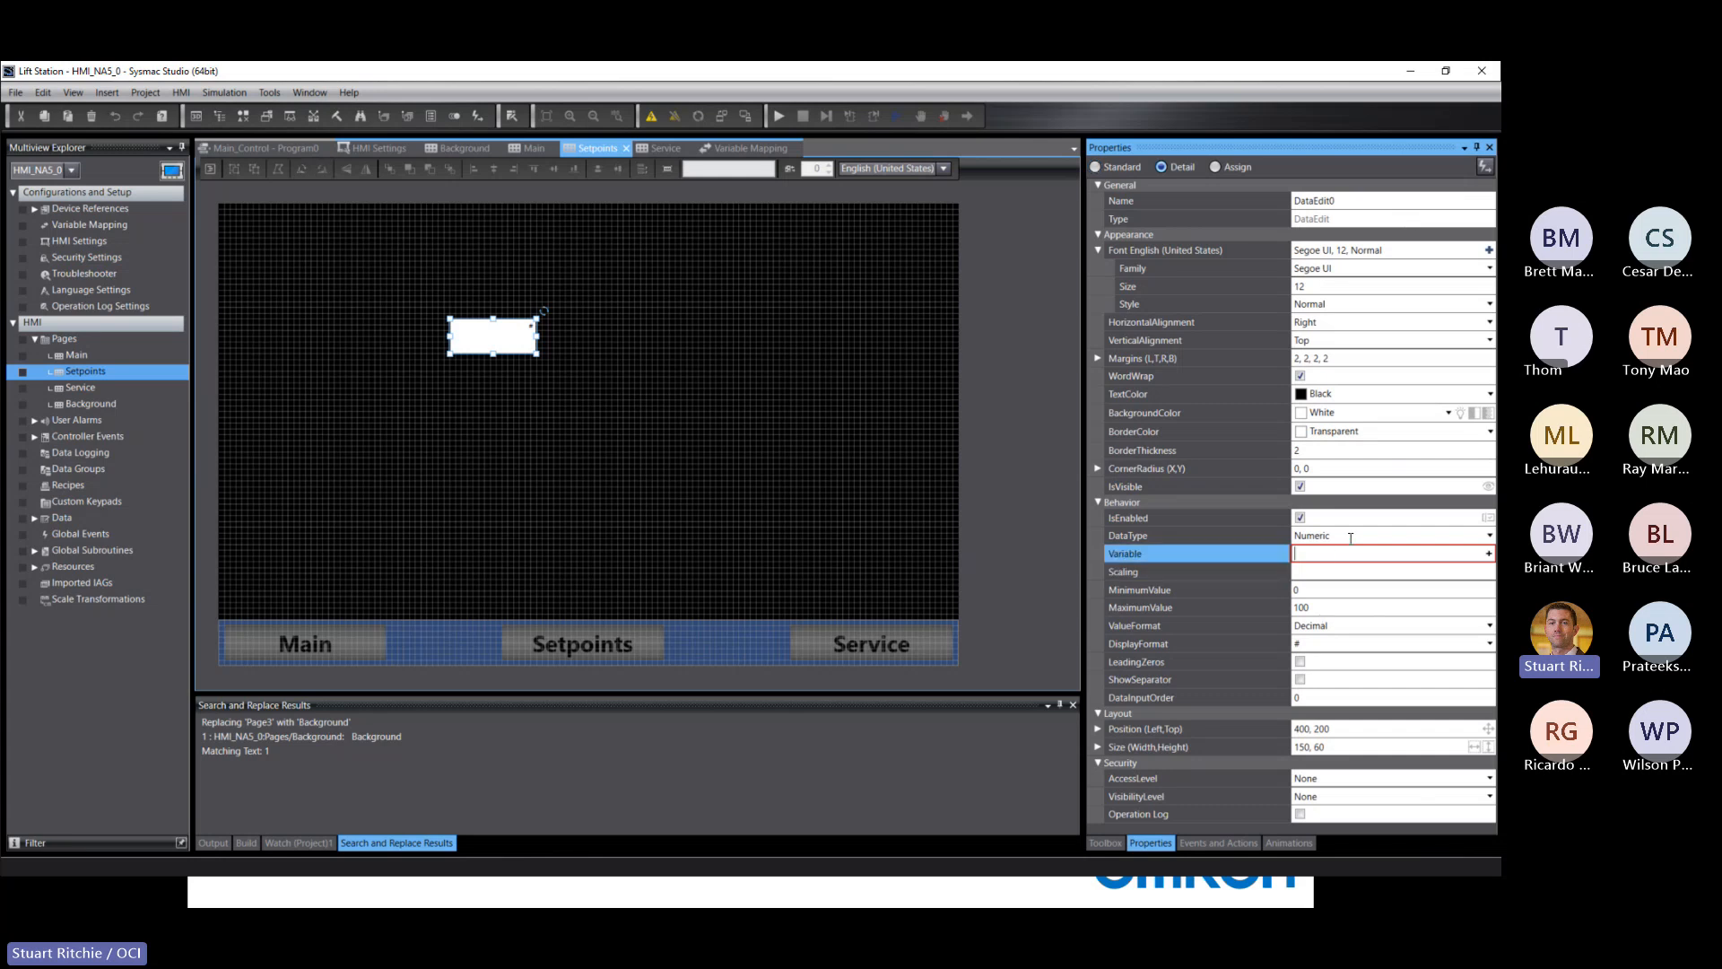
text(HI)
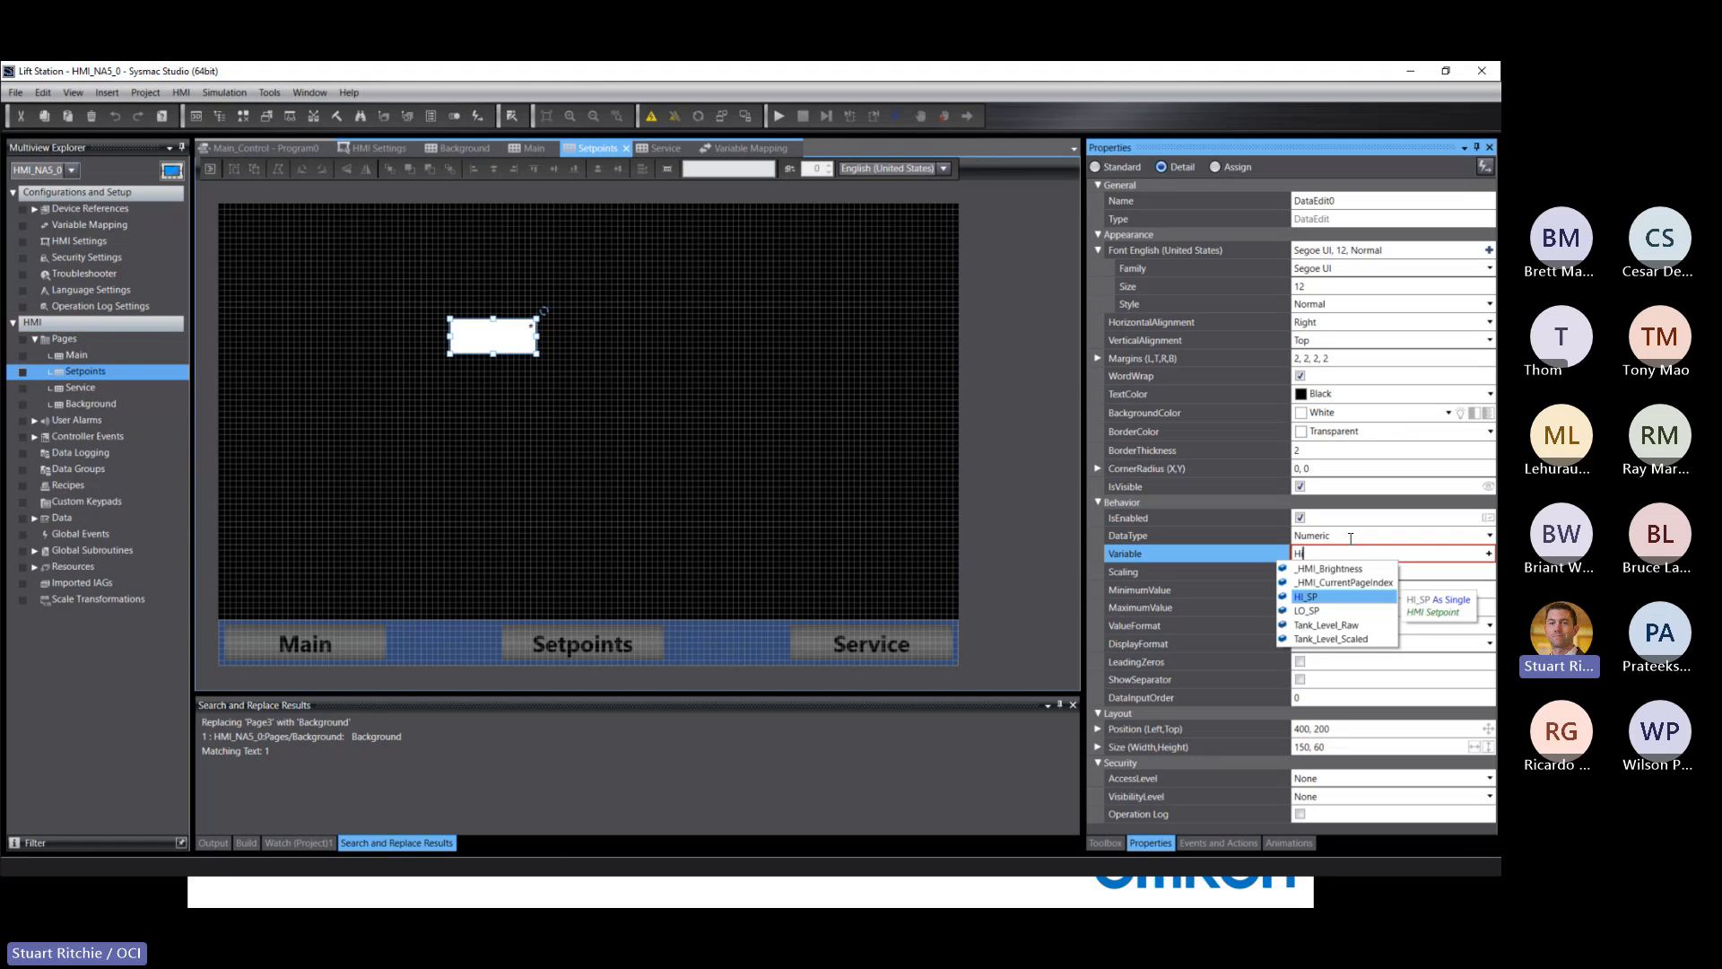
key(Return)
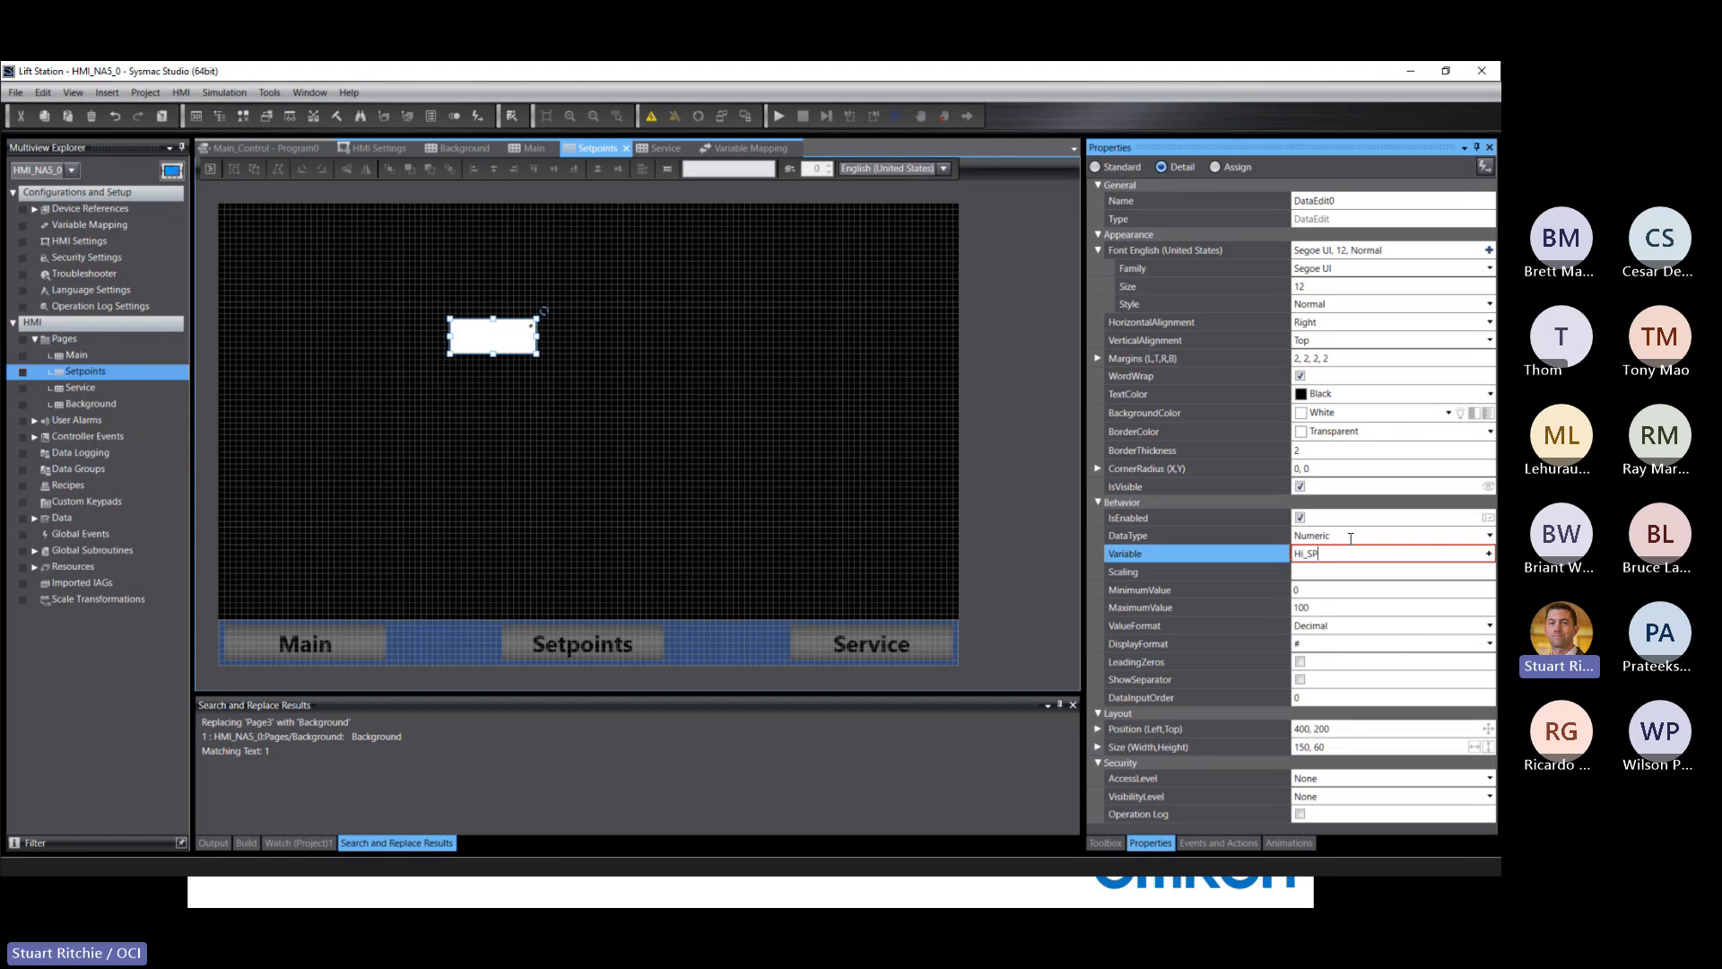
Step: Set the Data Edit object's minimum value to 50 and its display format to ###
click(1313, 590)
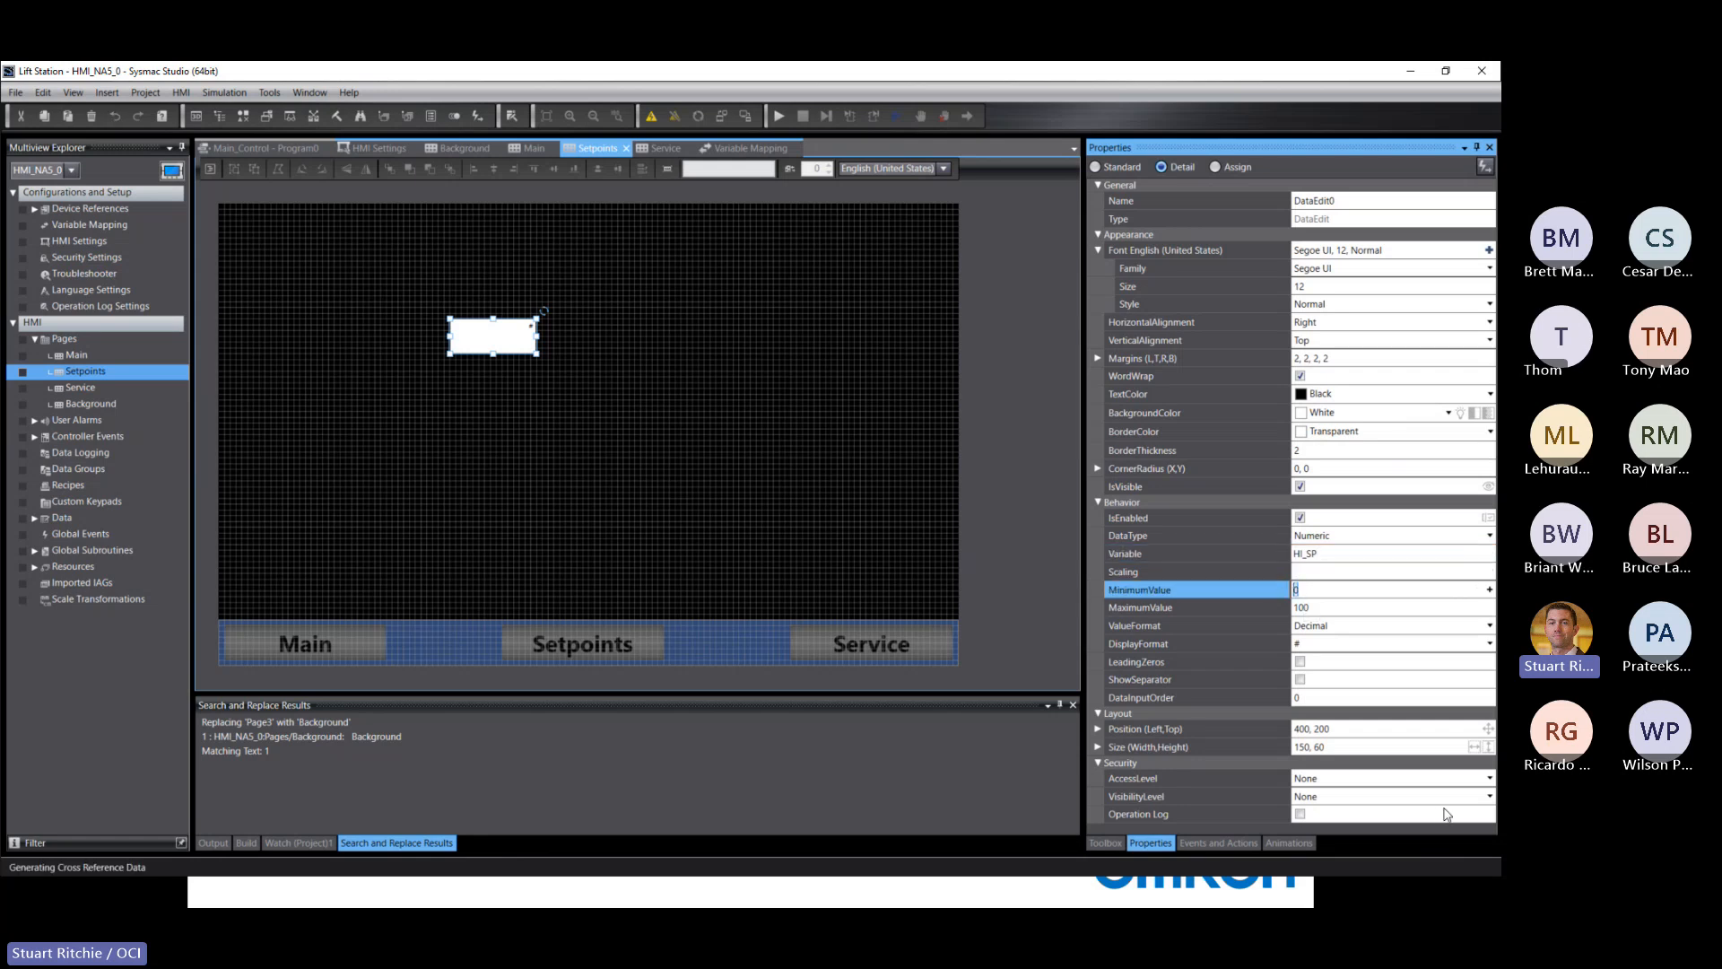
text(5)
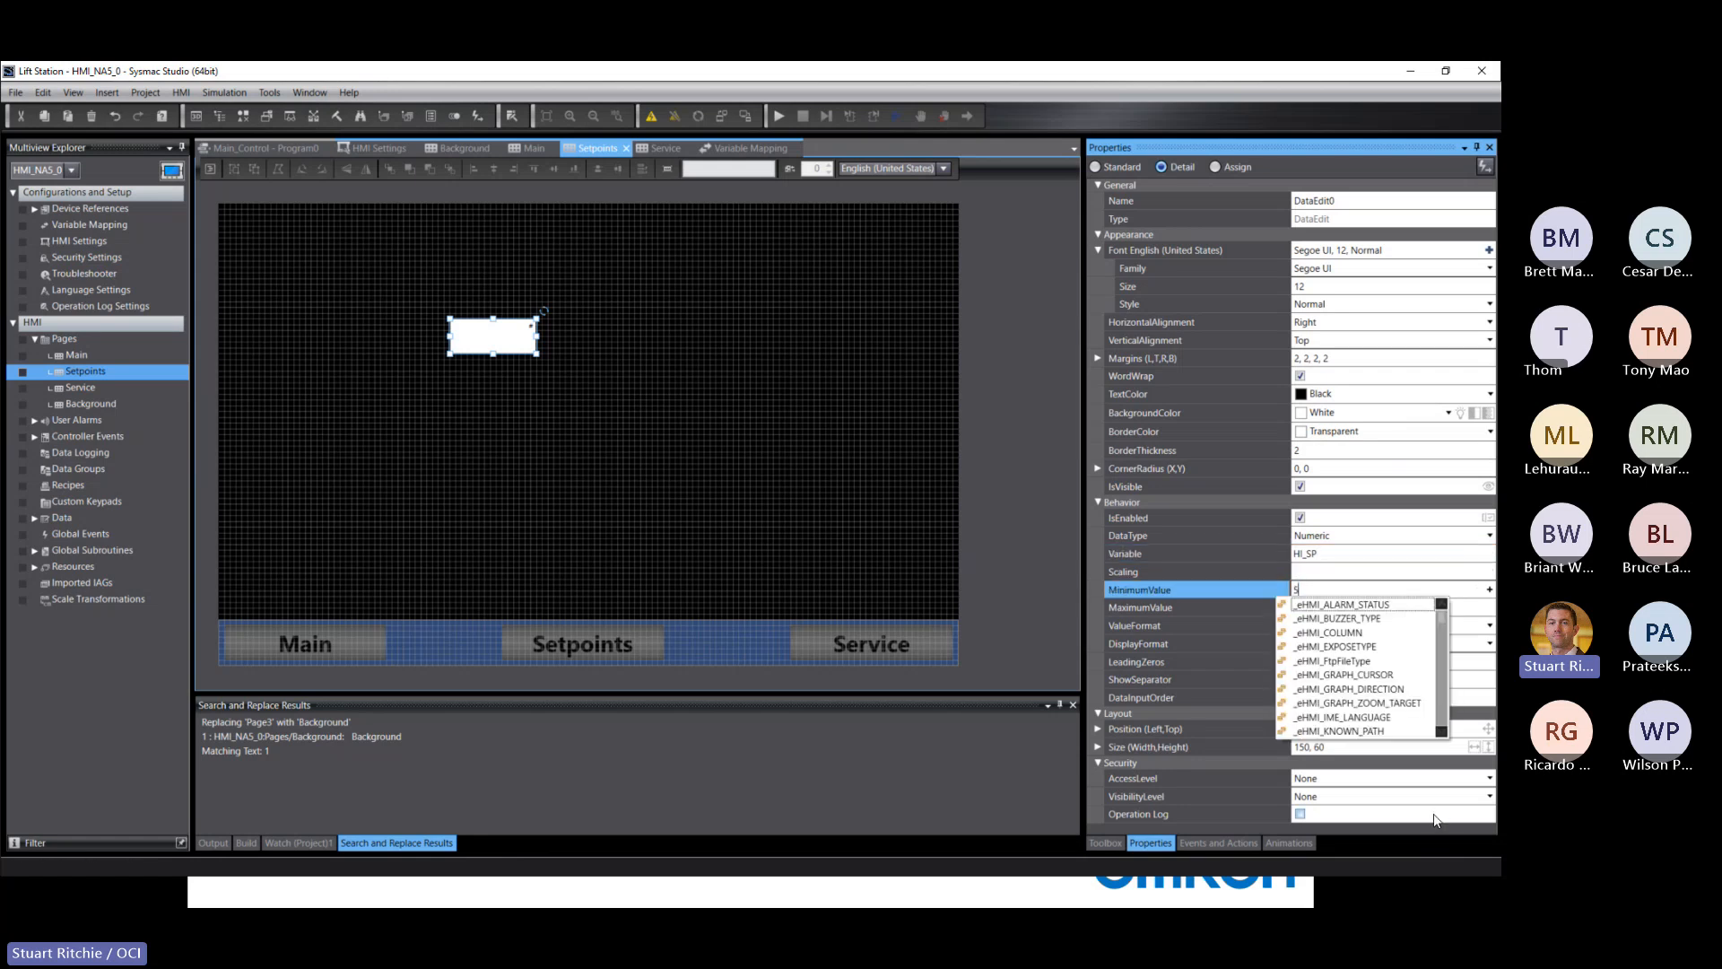
text(0)
click(1292, 572)
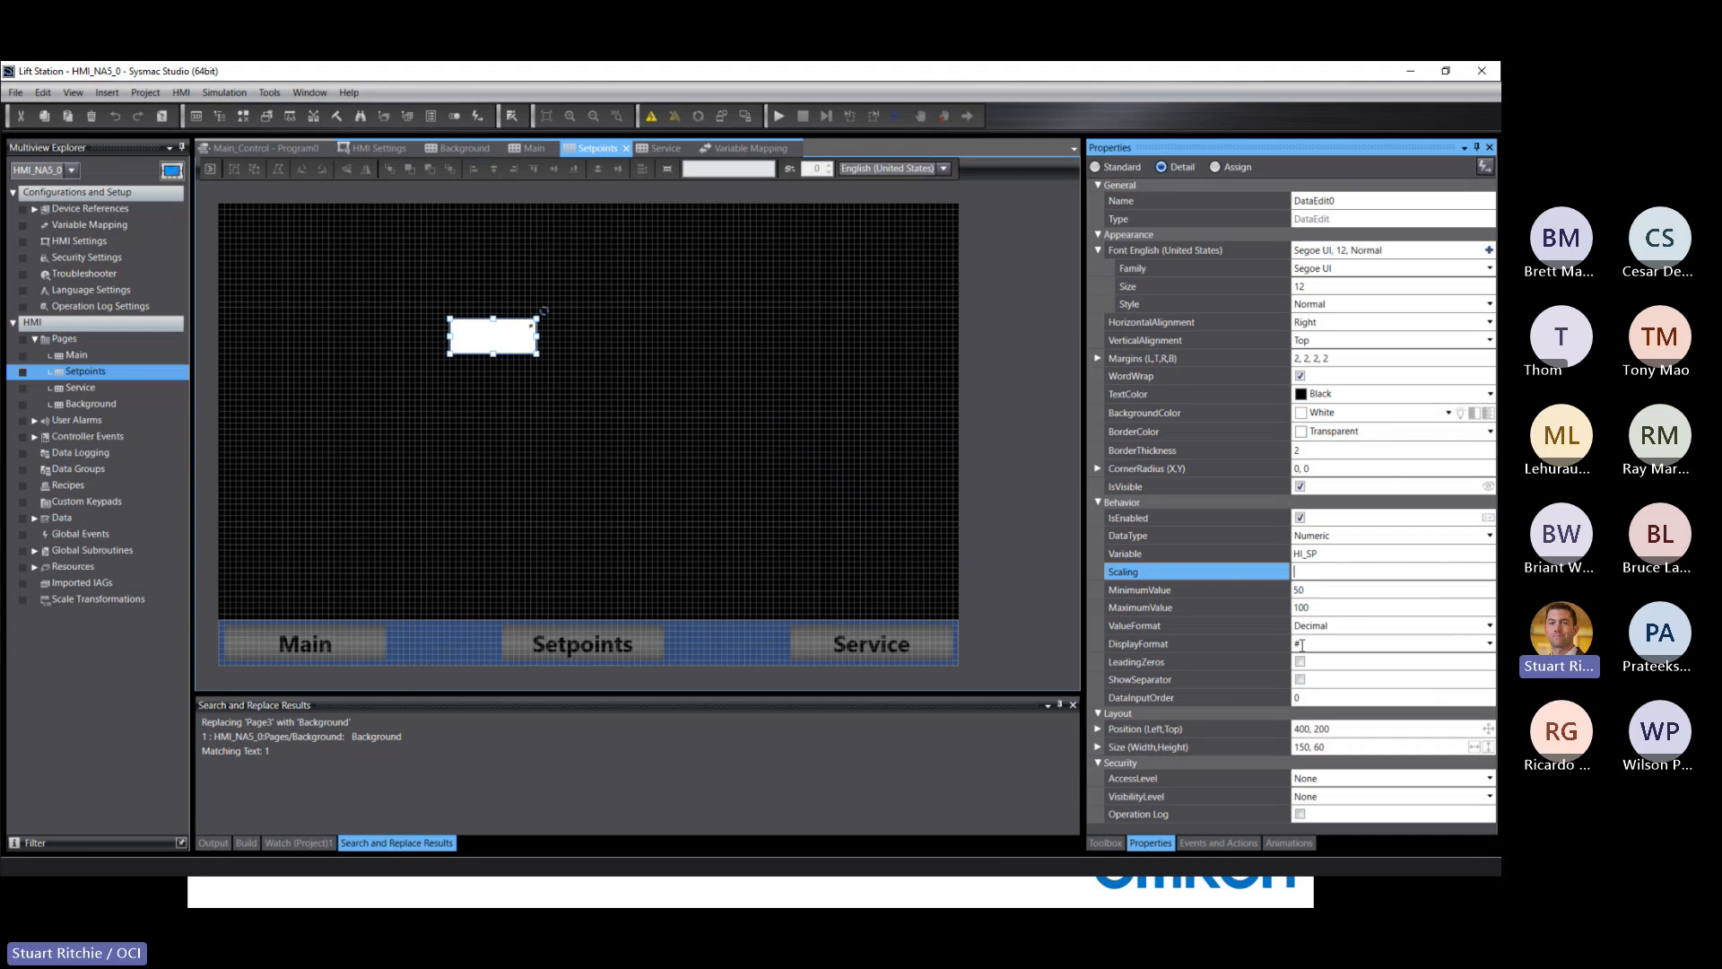
click(1489, 643)
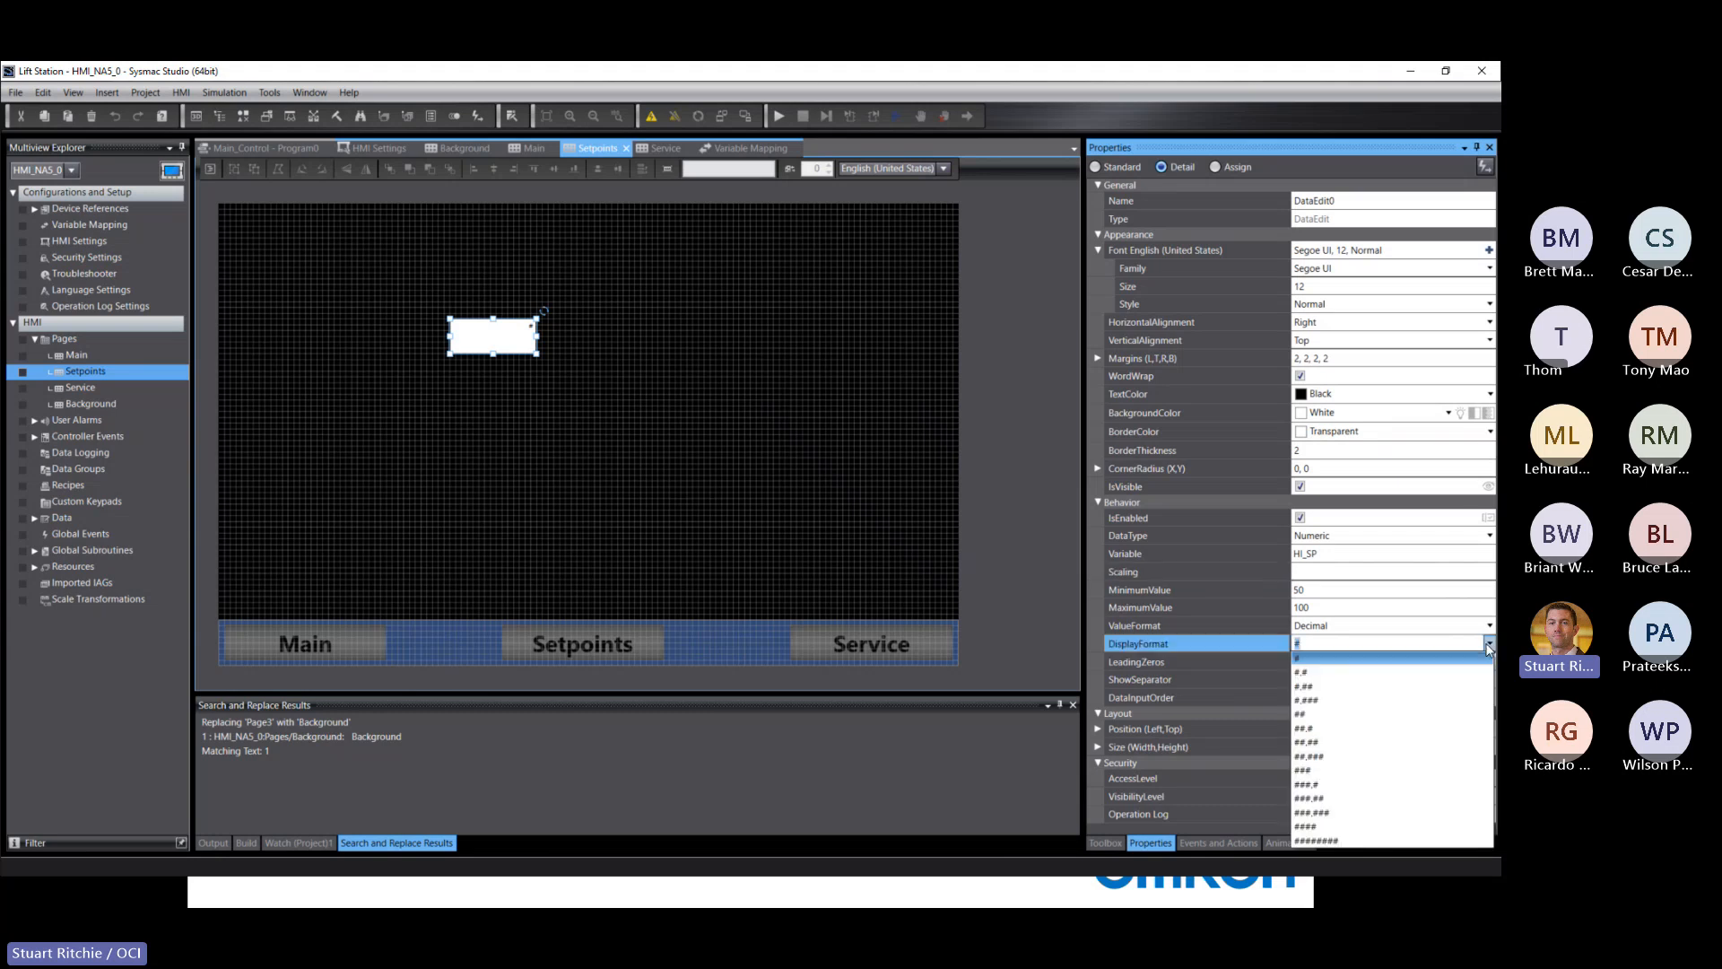
click(1308, 771)
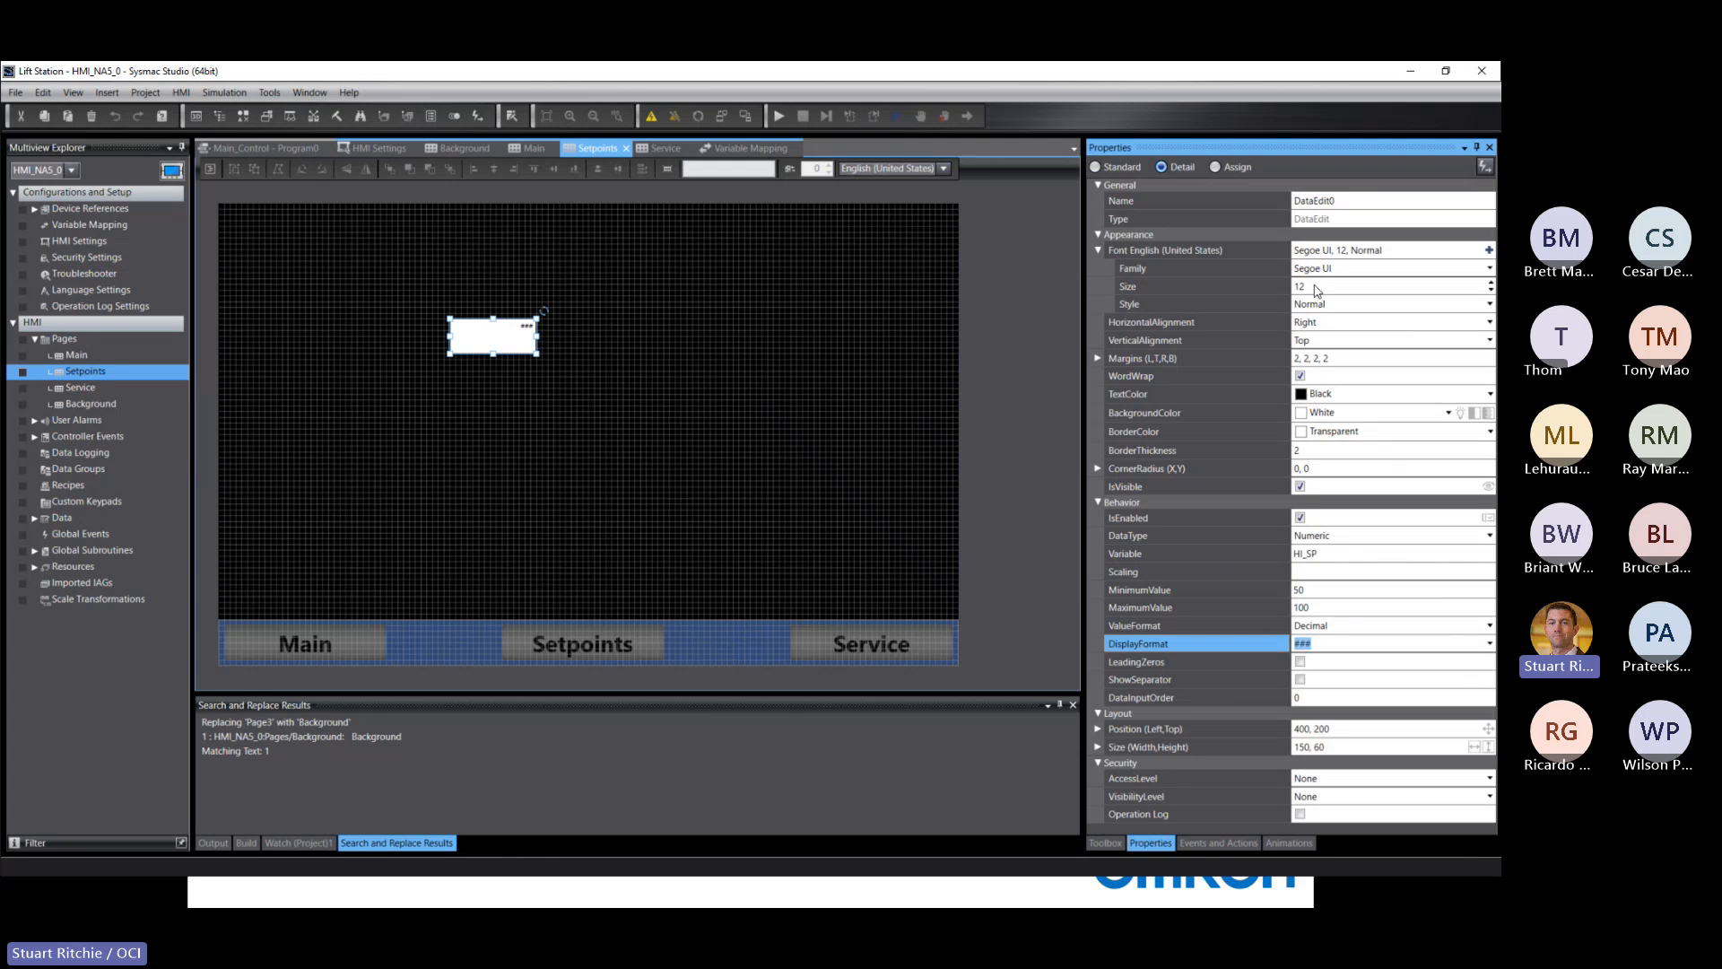
Step: Increase the Data Edit object's font size to 42
click(1491, 283)
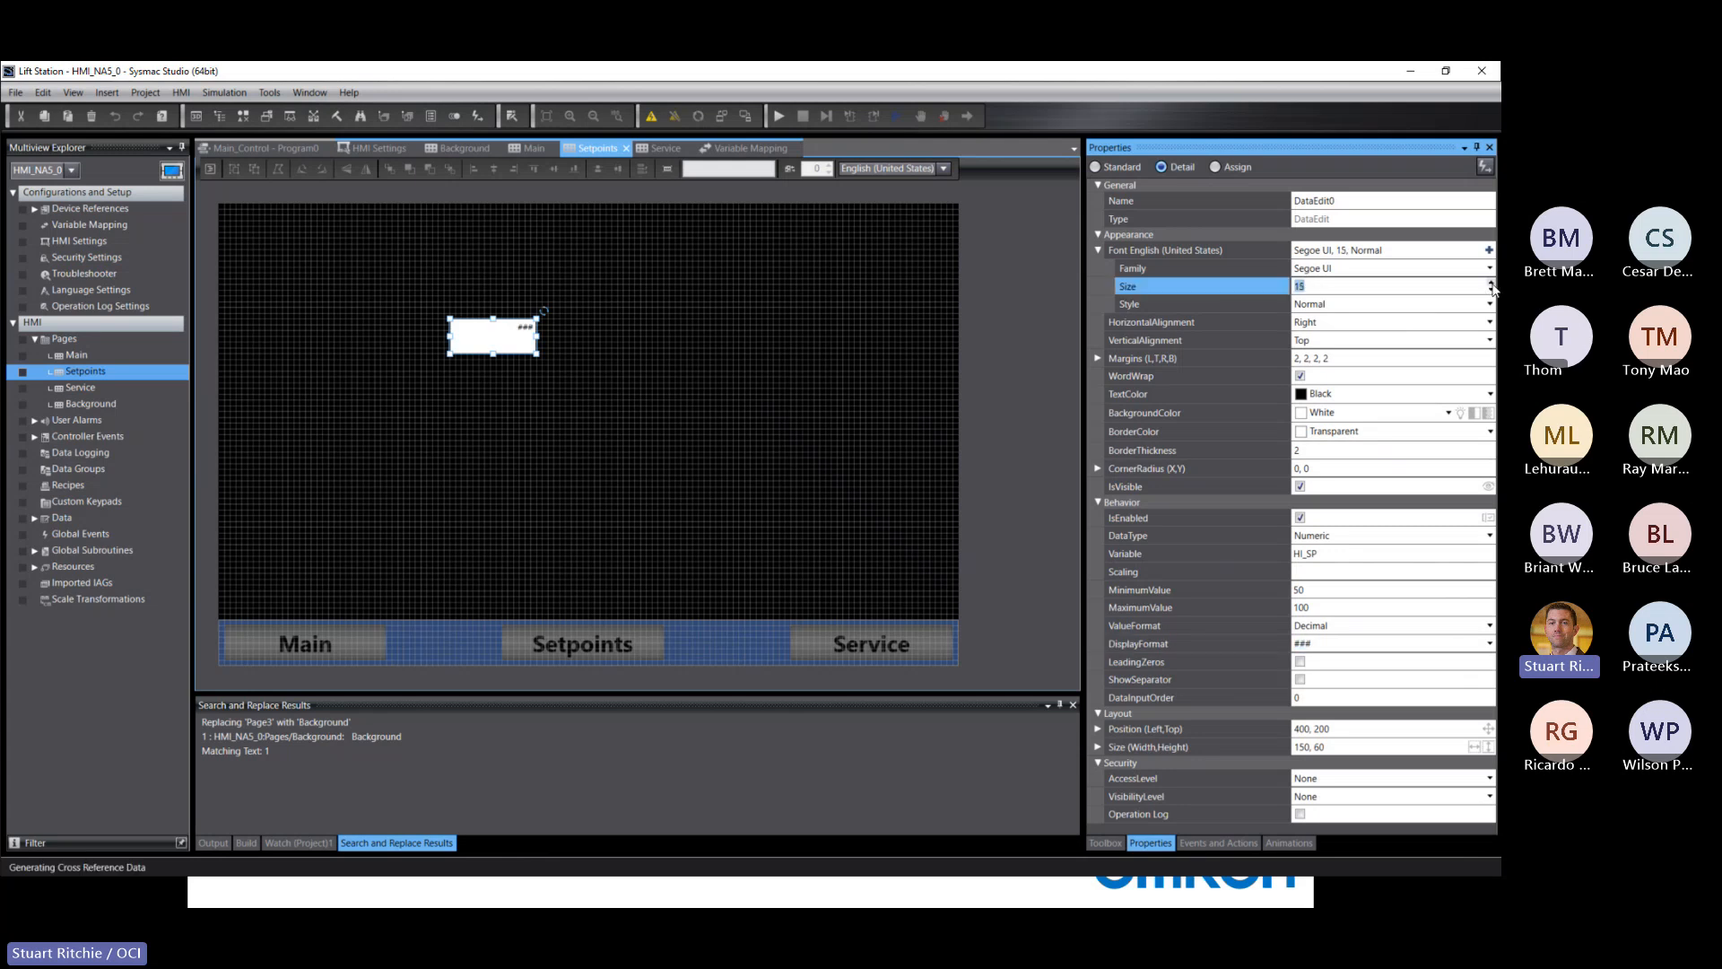
click(1491, 284)
click(1491, 283)
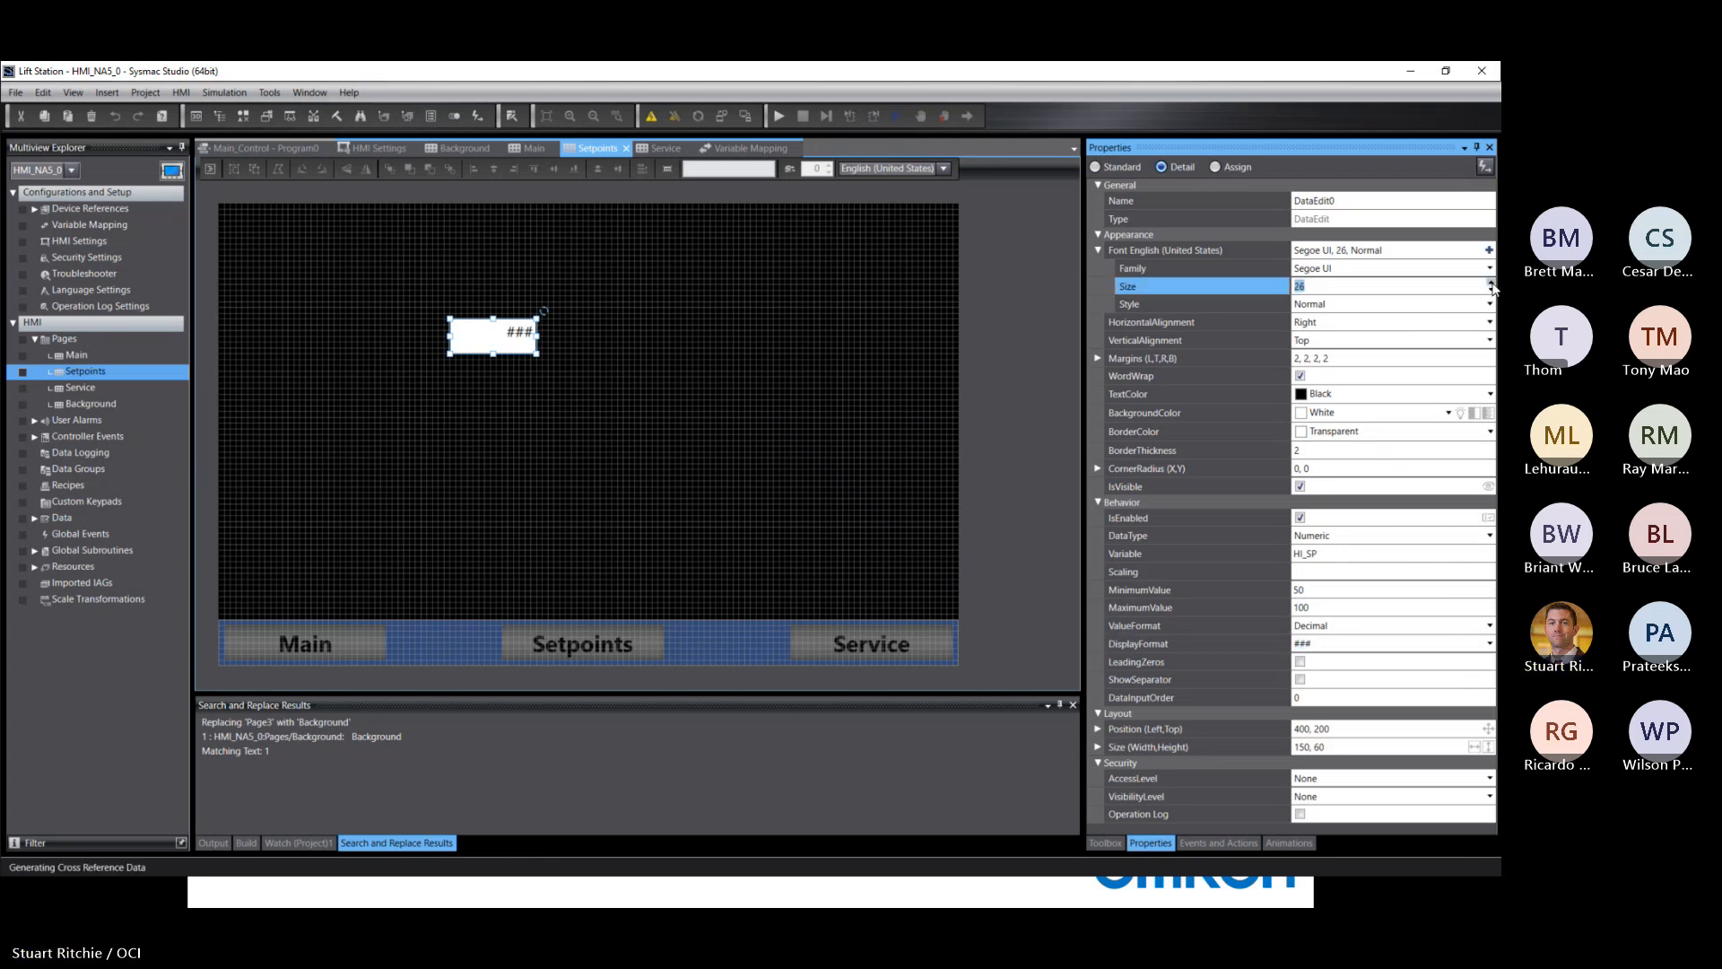
click(1492, 284)
click(1491, 284)
click(1491, 283)
click(1492, 283)
click(1492, 283)
click(1491, 283)
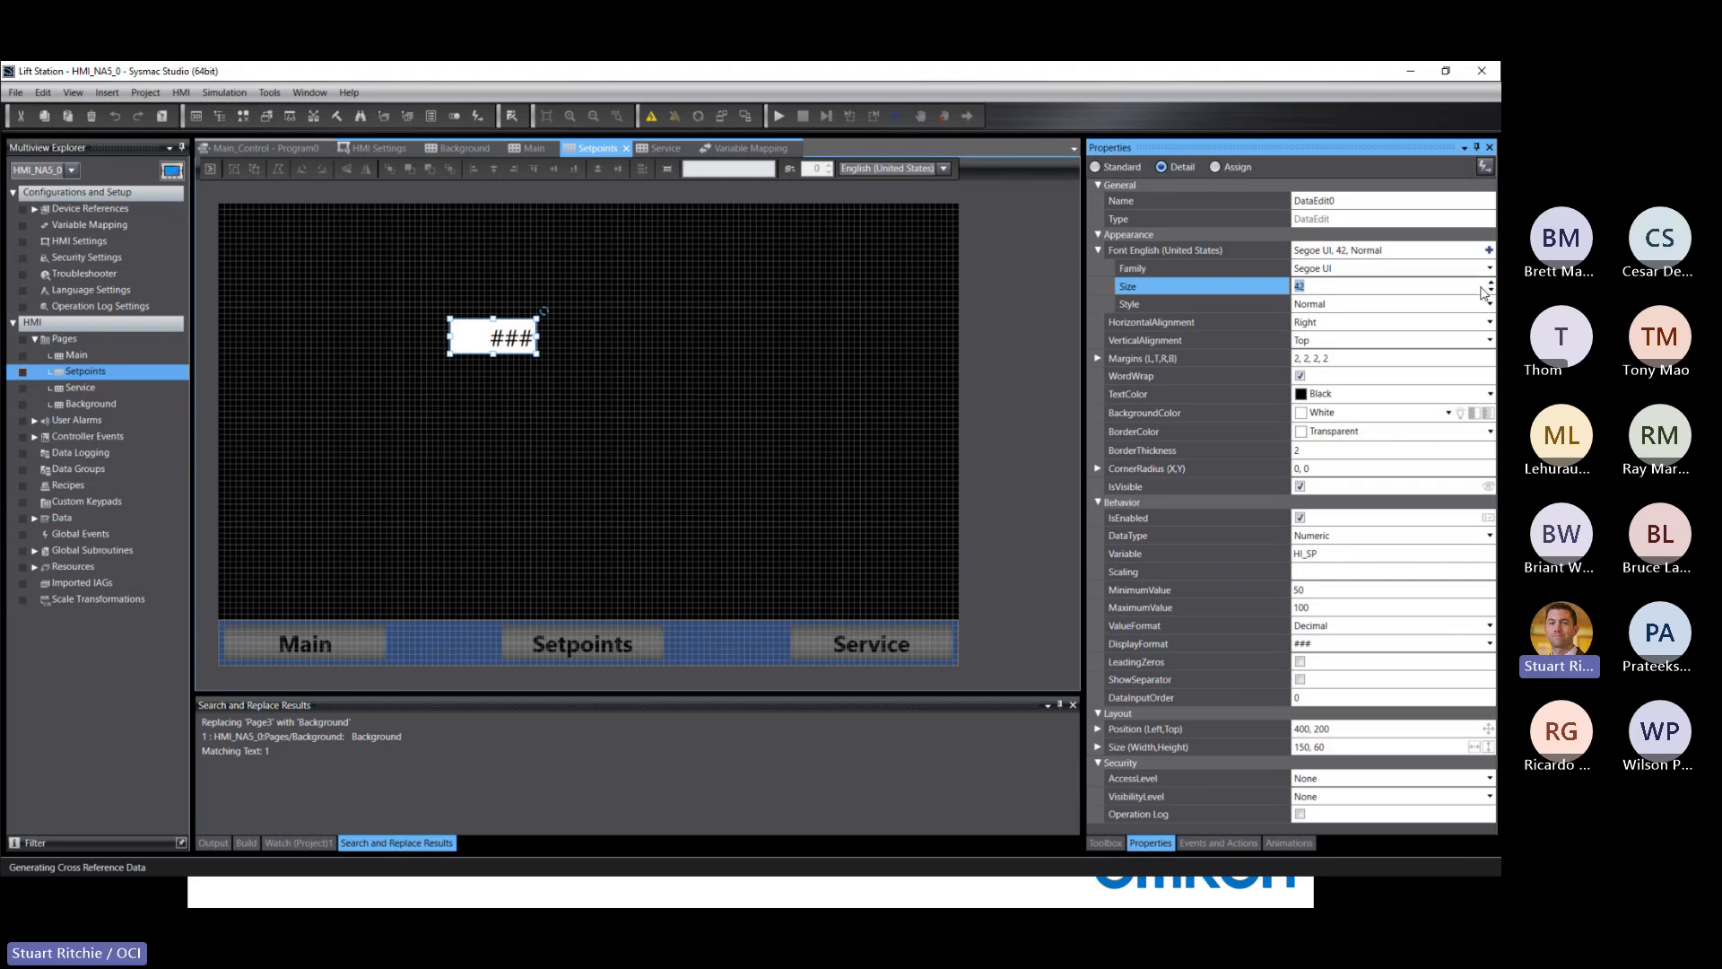
Step: Center the Data Edit object's text horizontally and set its font style to Bold
click(1489, 321)
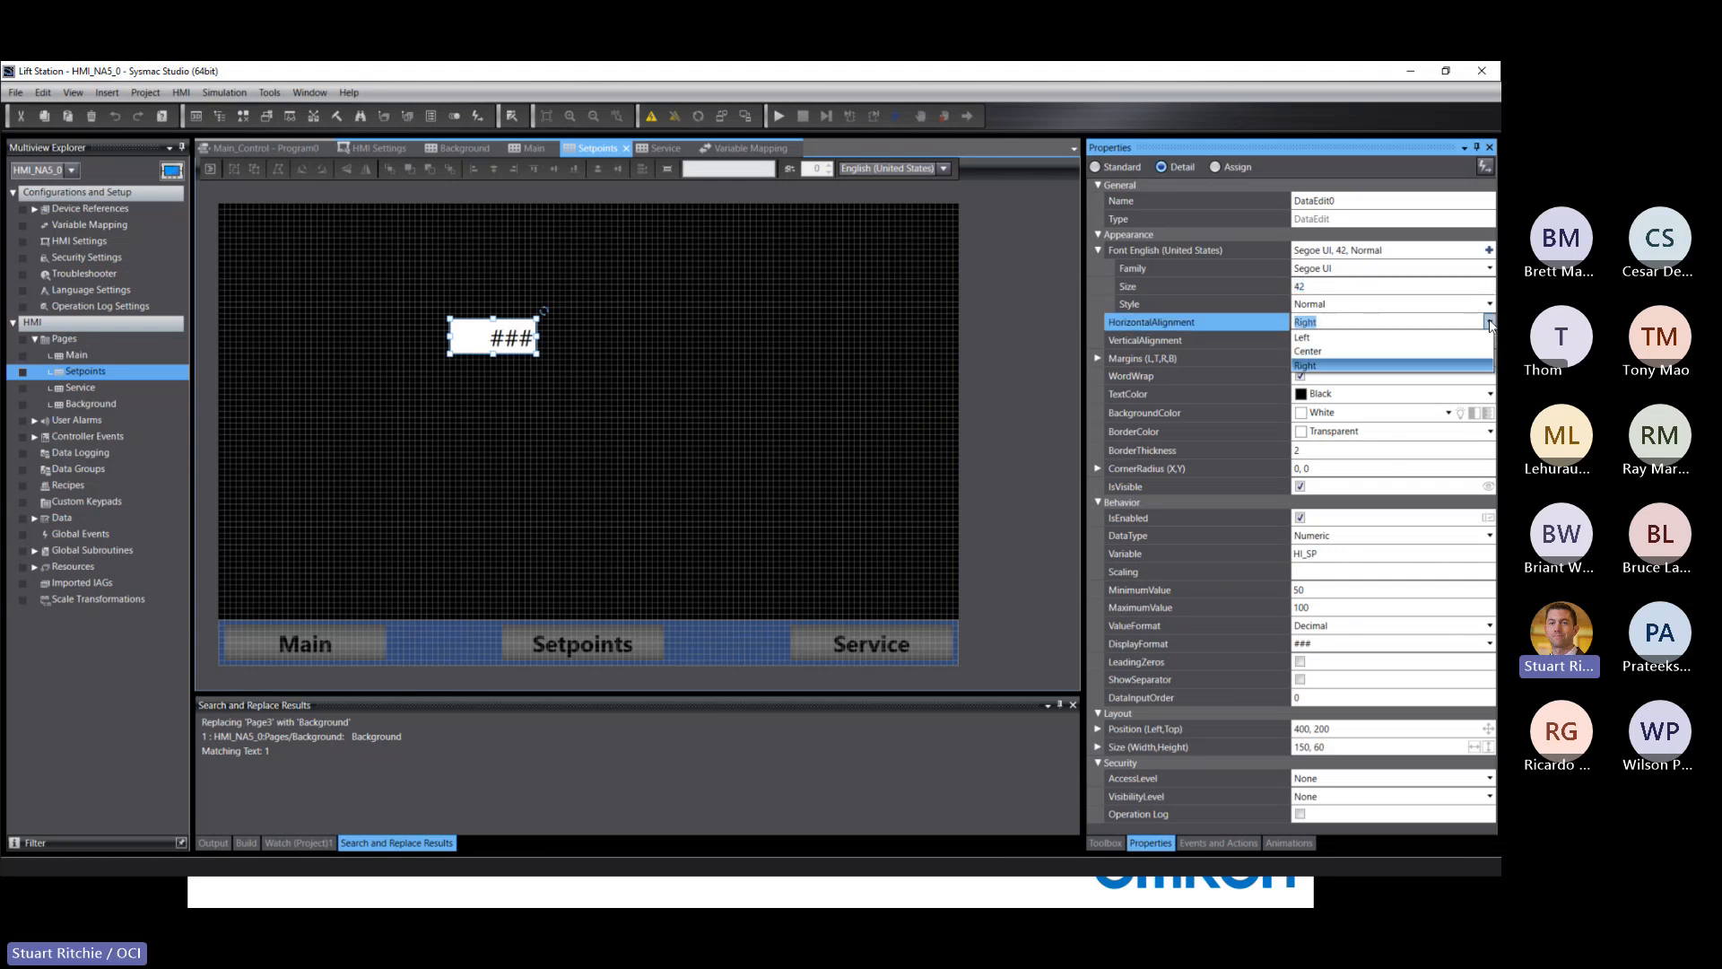
click(1323, 353)
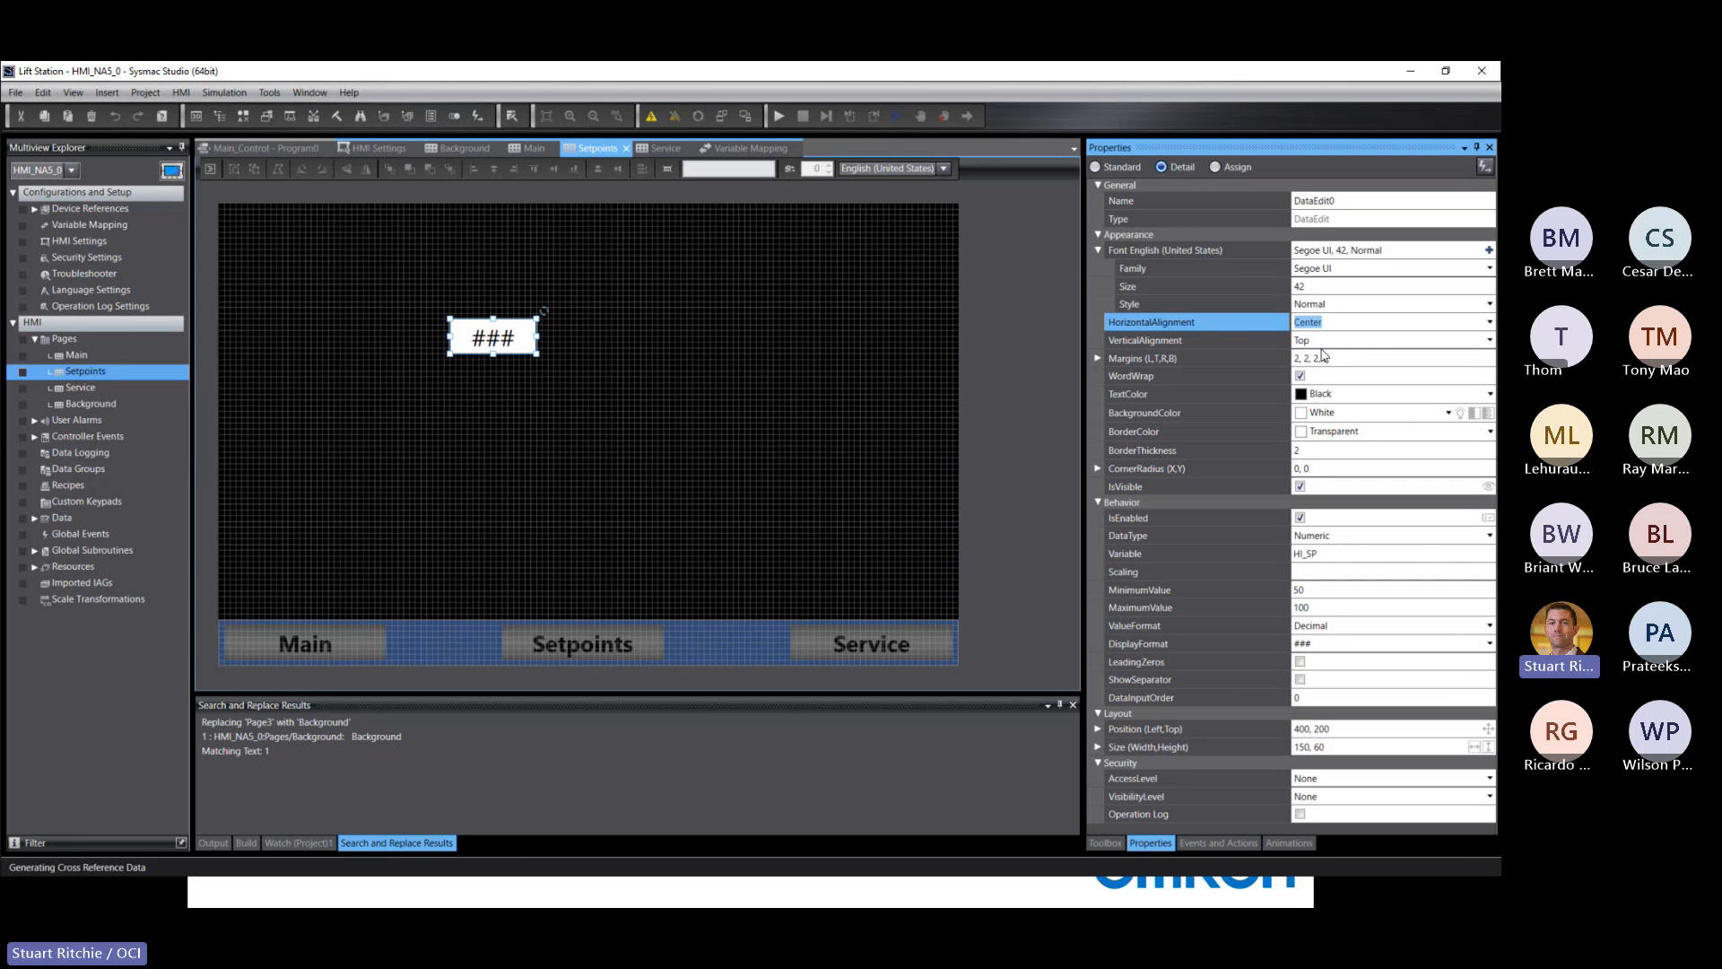
click(1331, 303)
click(1330, 304)
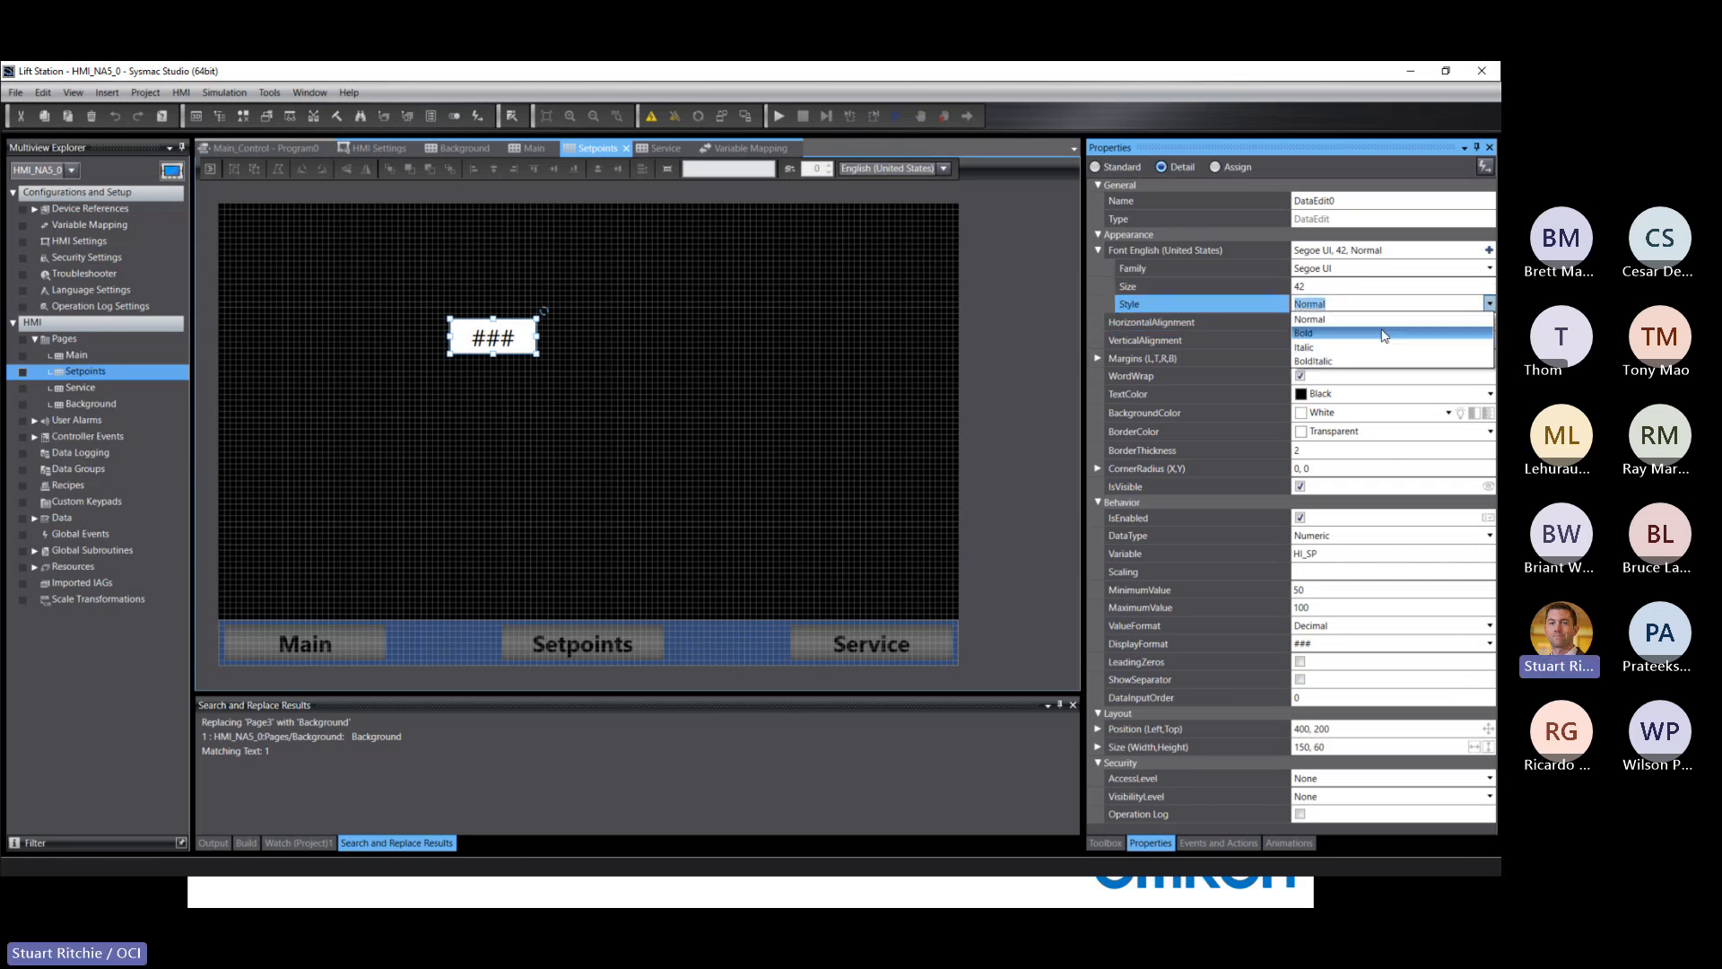
click(1333, 336)
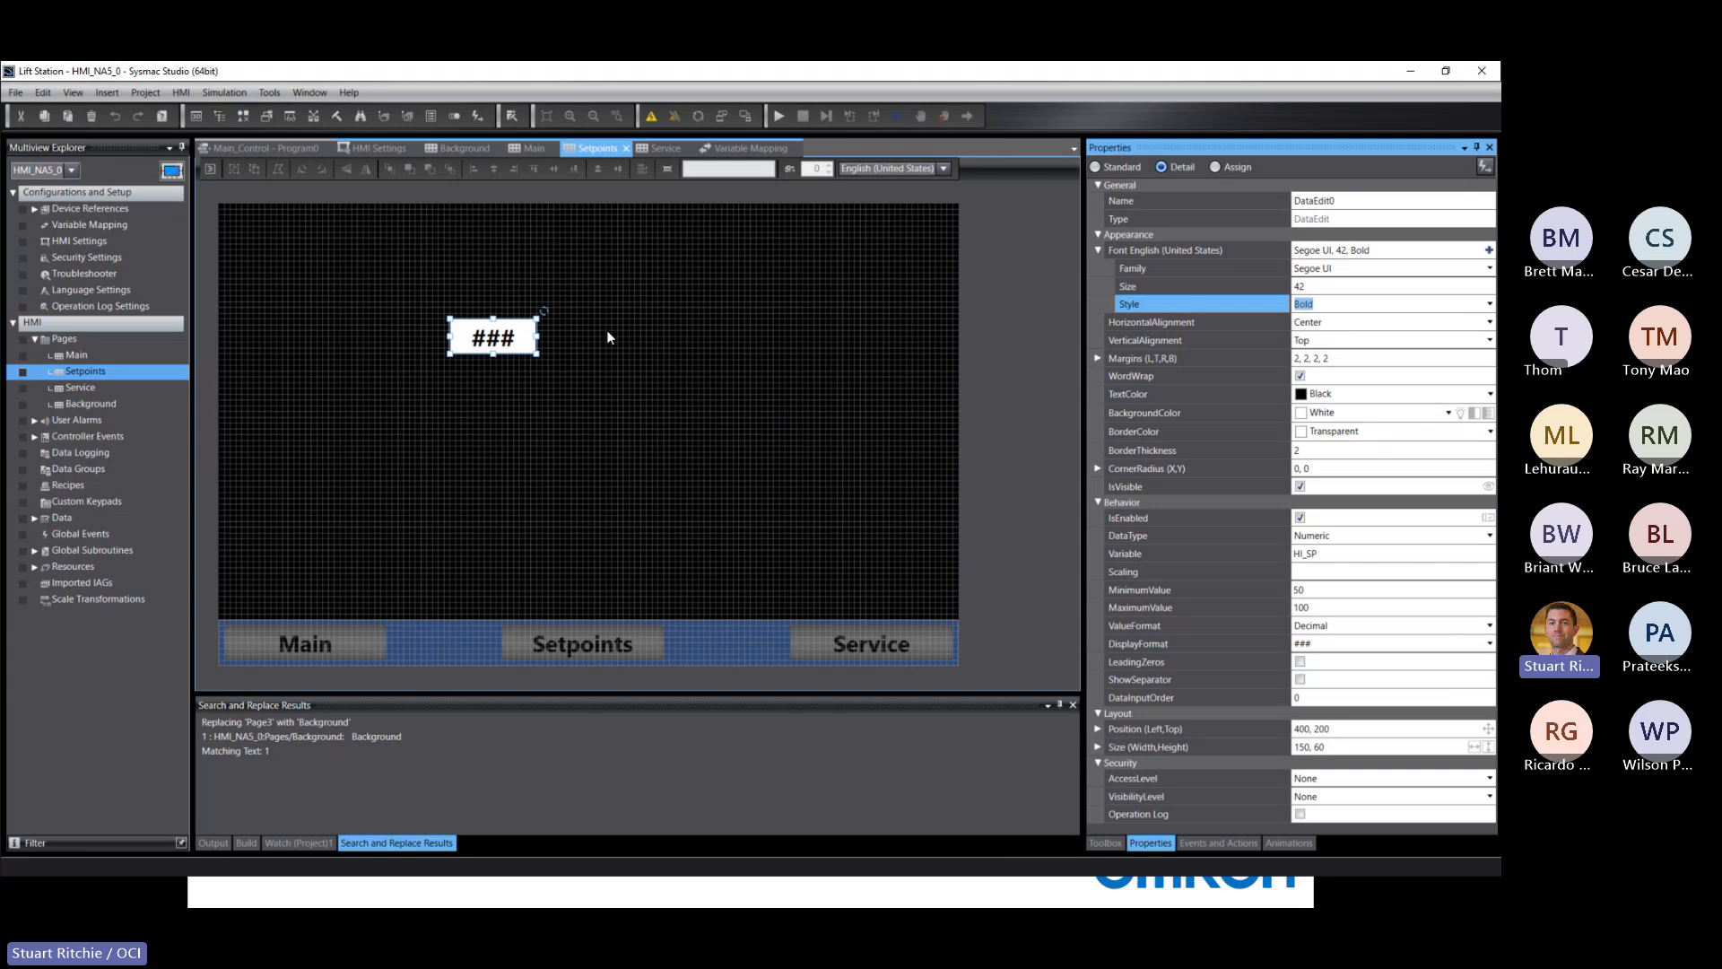
click(633, 344)
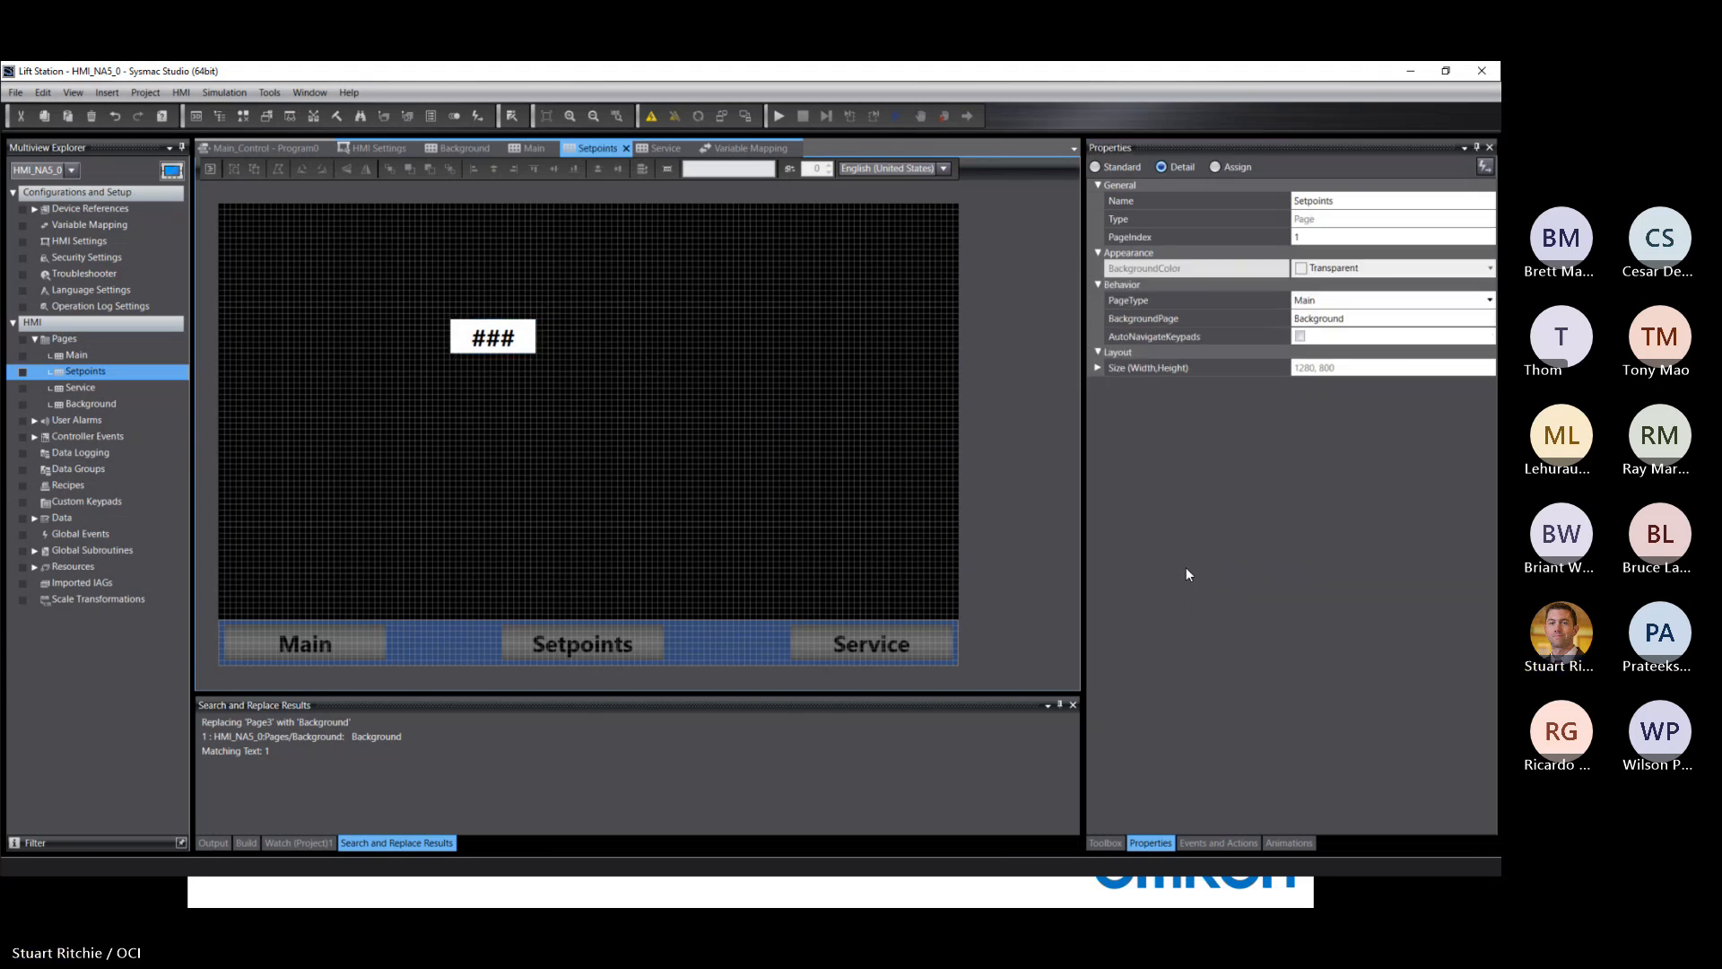
Step: Add a Label object beside the Data Edit object on the Setpoints page with the text "Start Setpoint"
click(1095, 844)
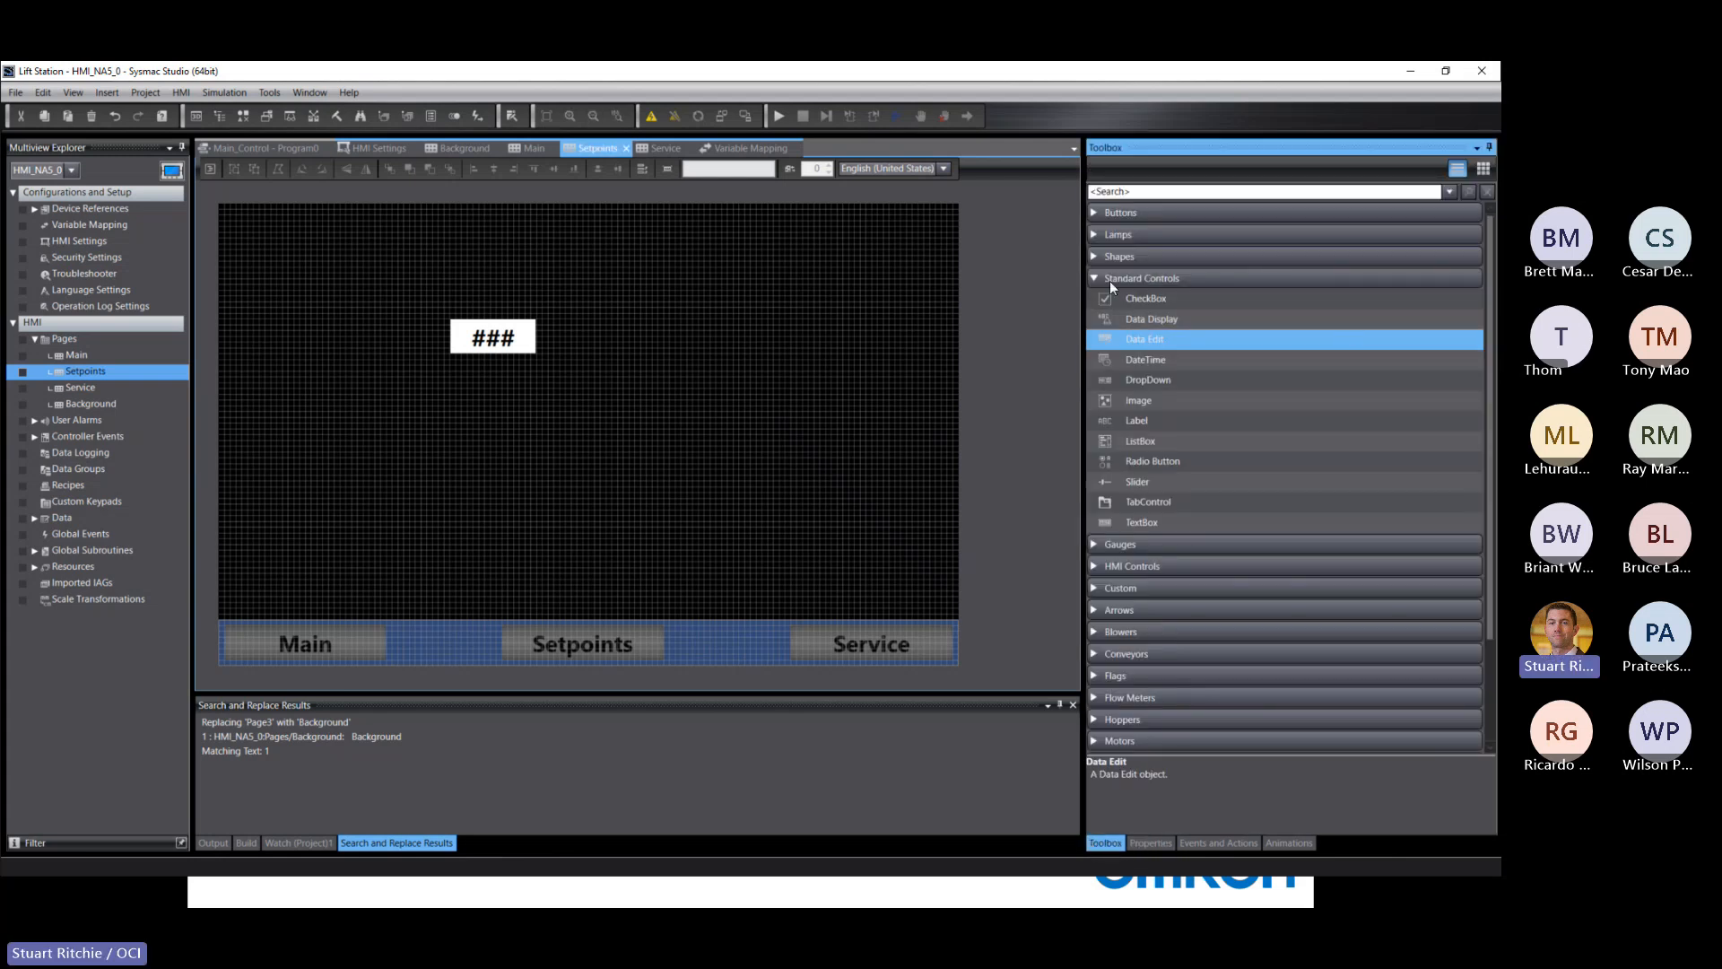
click(1105, 419)
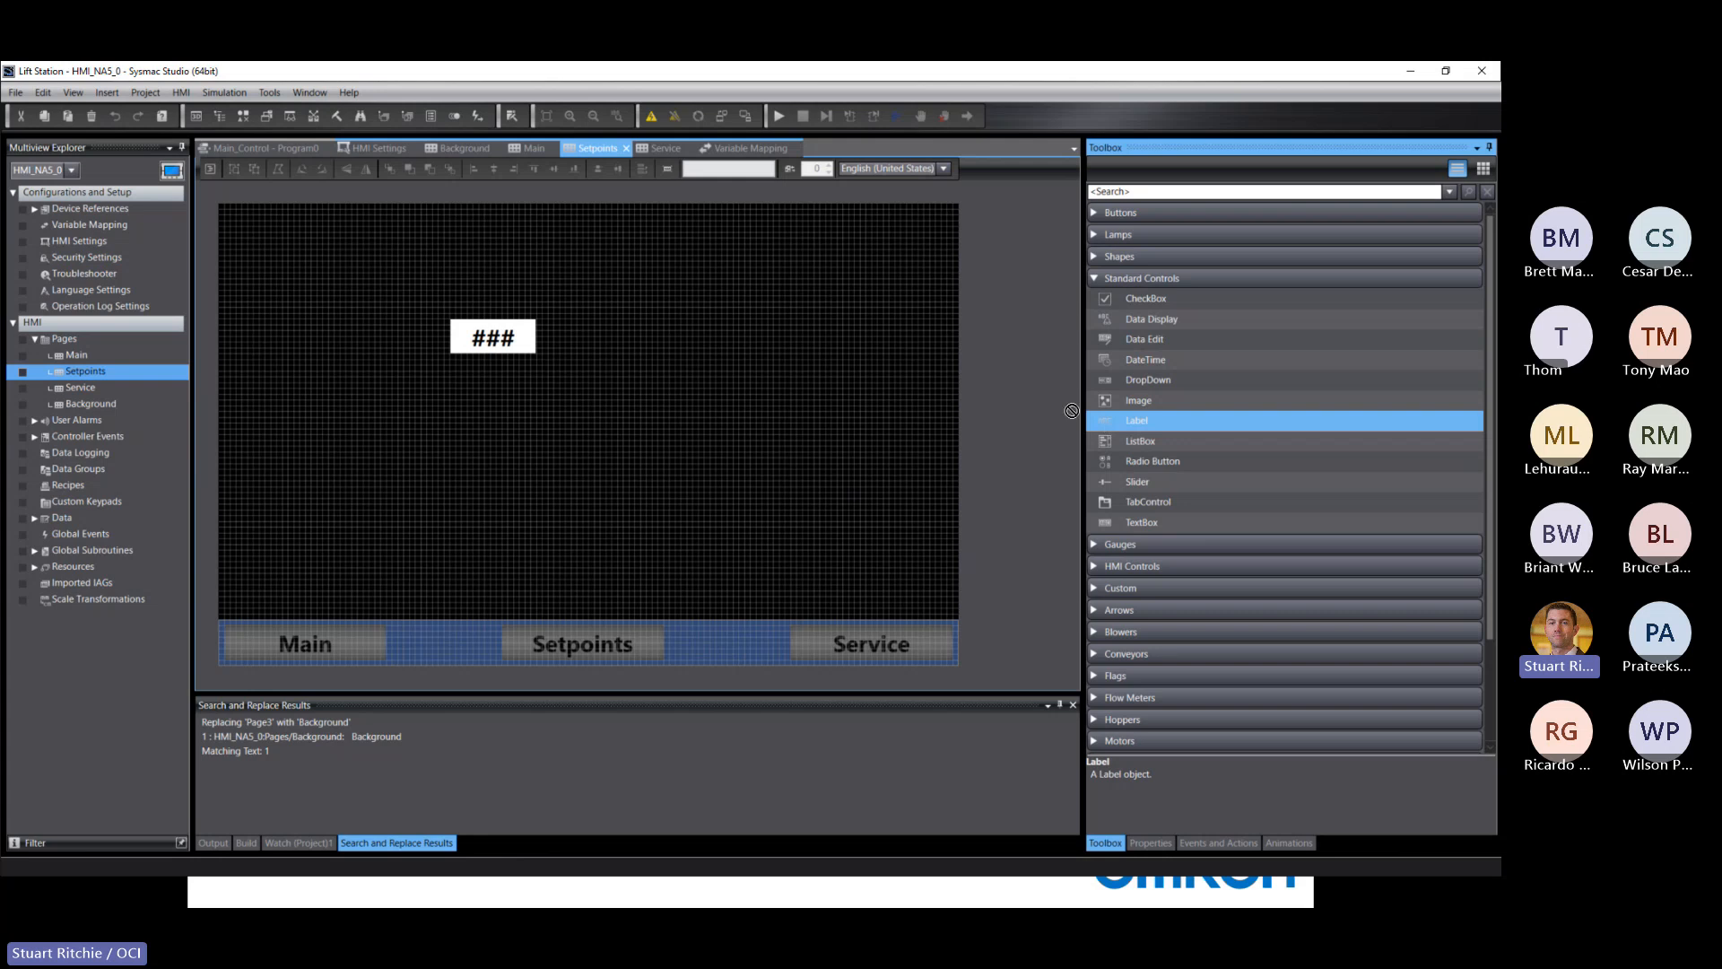
click(382, 332)
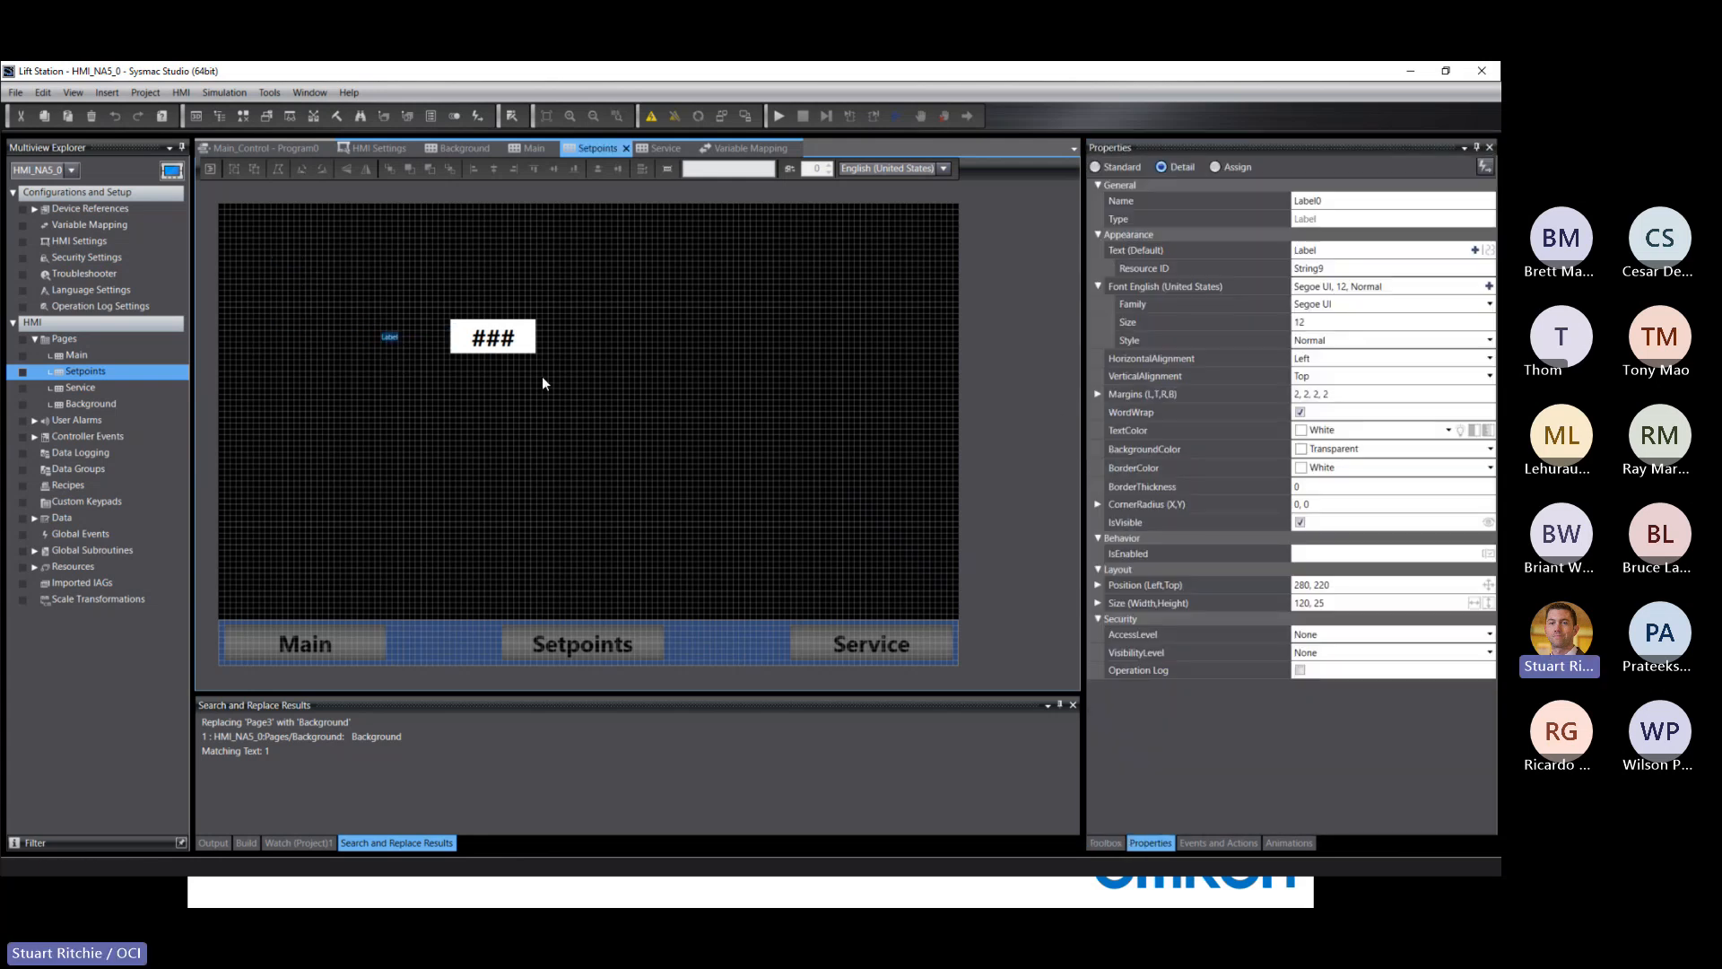
text(High)
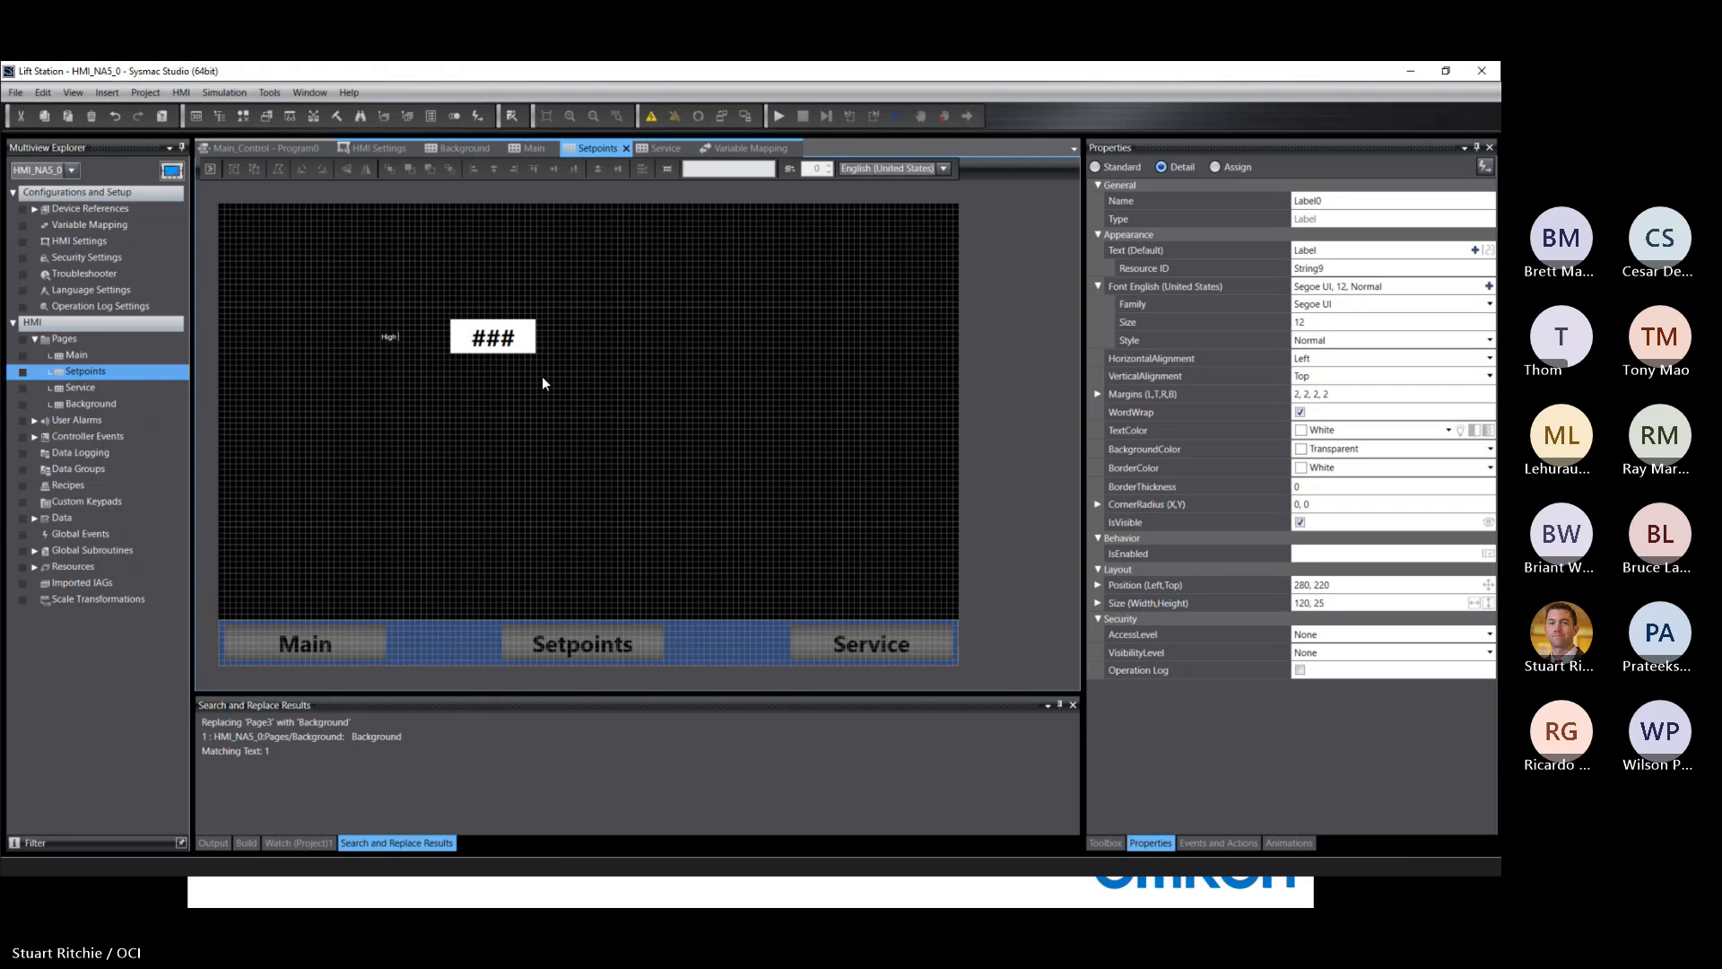
key(BackSpace)
key(BackSpace)
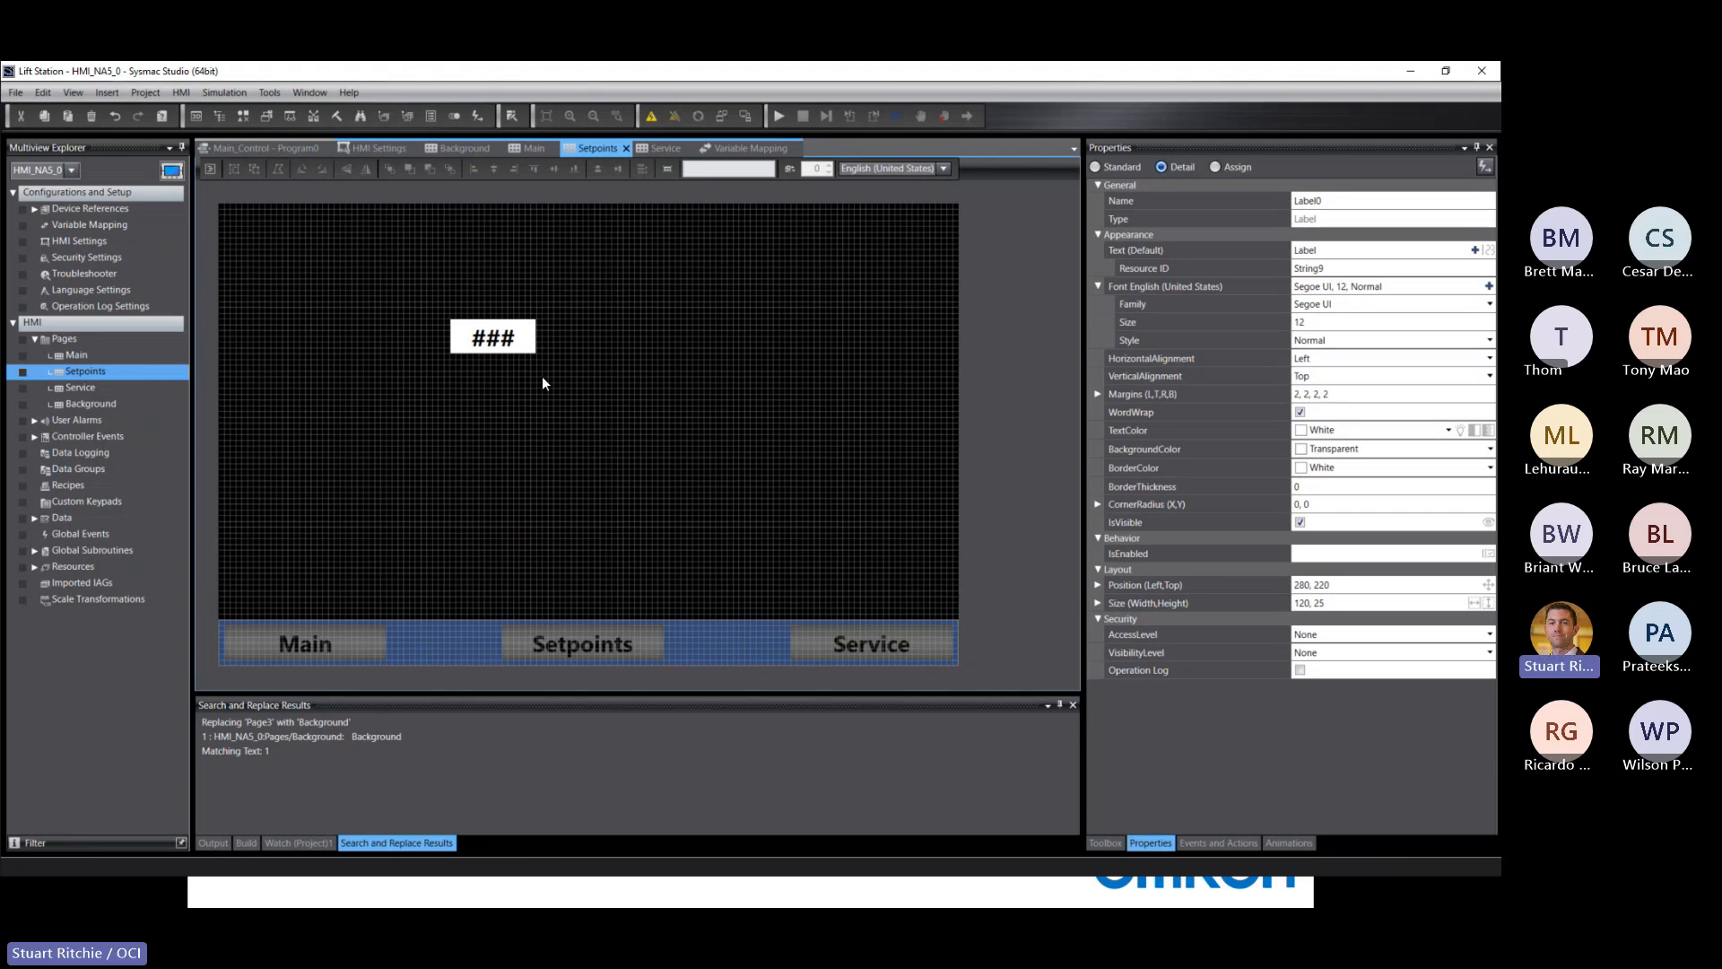
text(Start Setpoint)
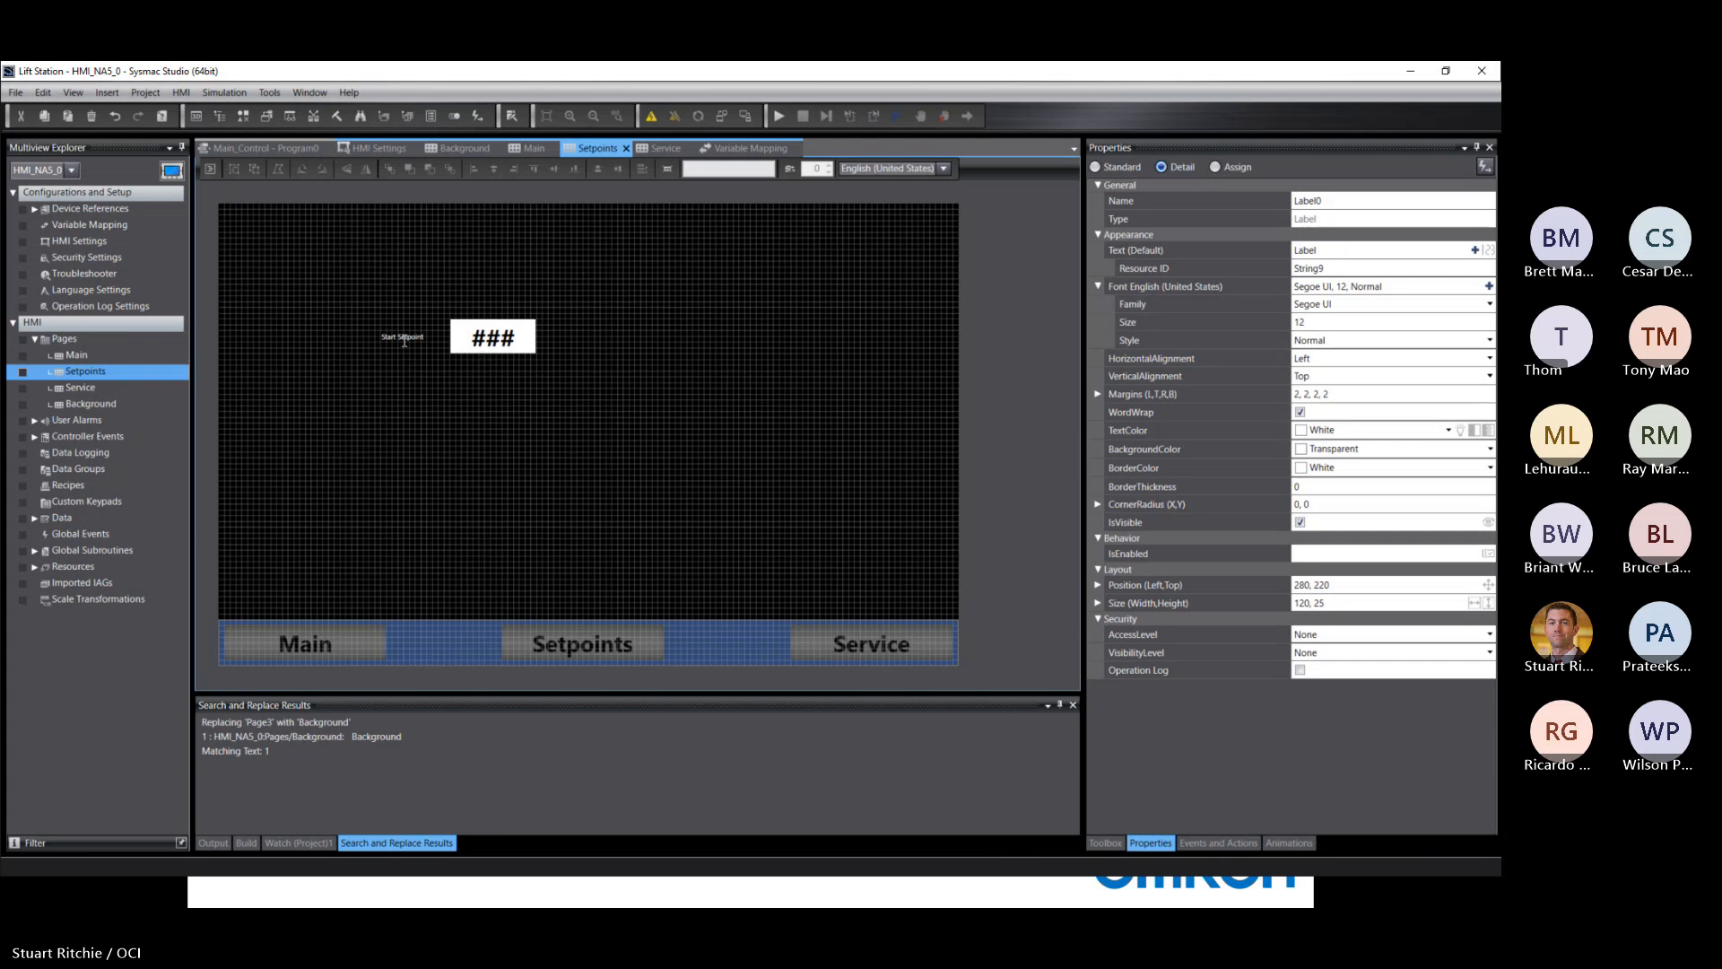
Step: Set the Start Setpoint label's font size to 35 and its style to Bold
click(1492, 320)
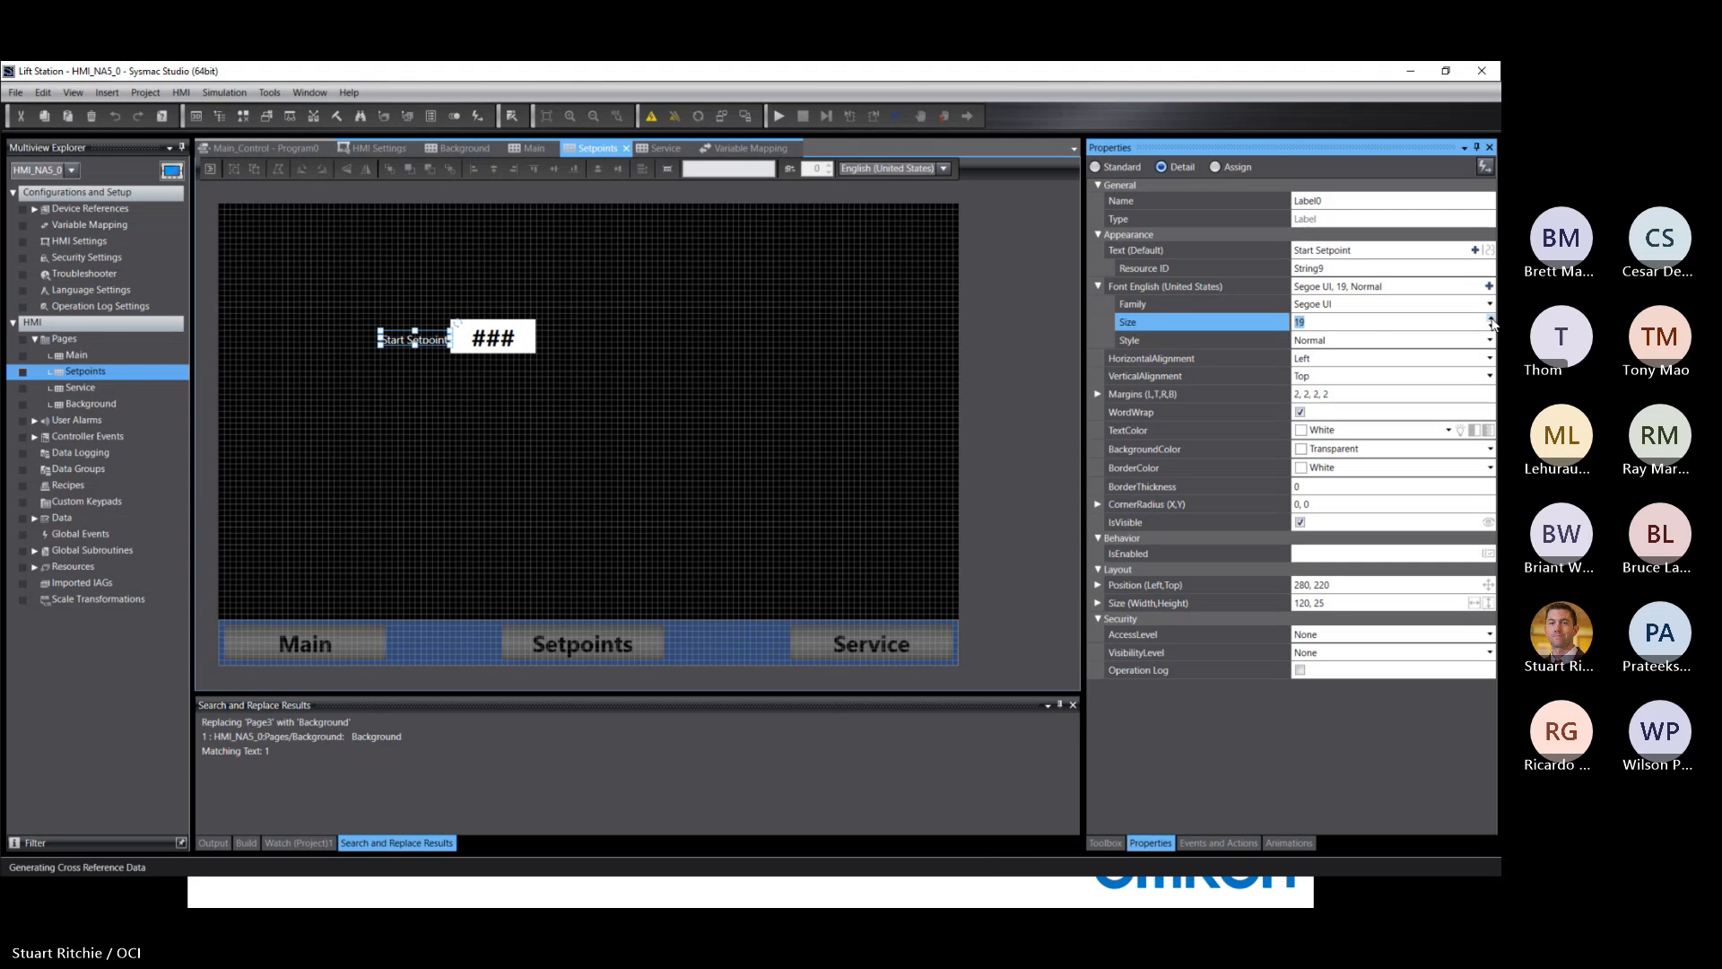
click(1491, 319)
click(1489, 340)
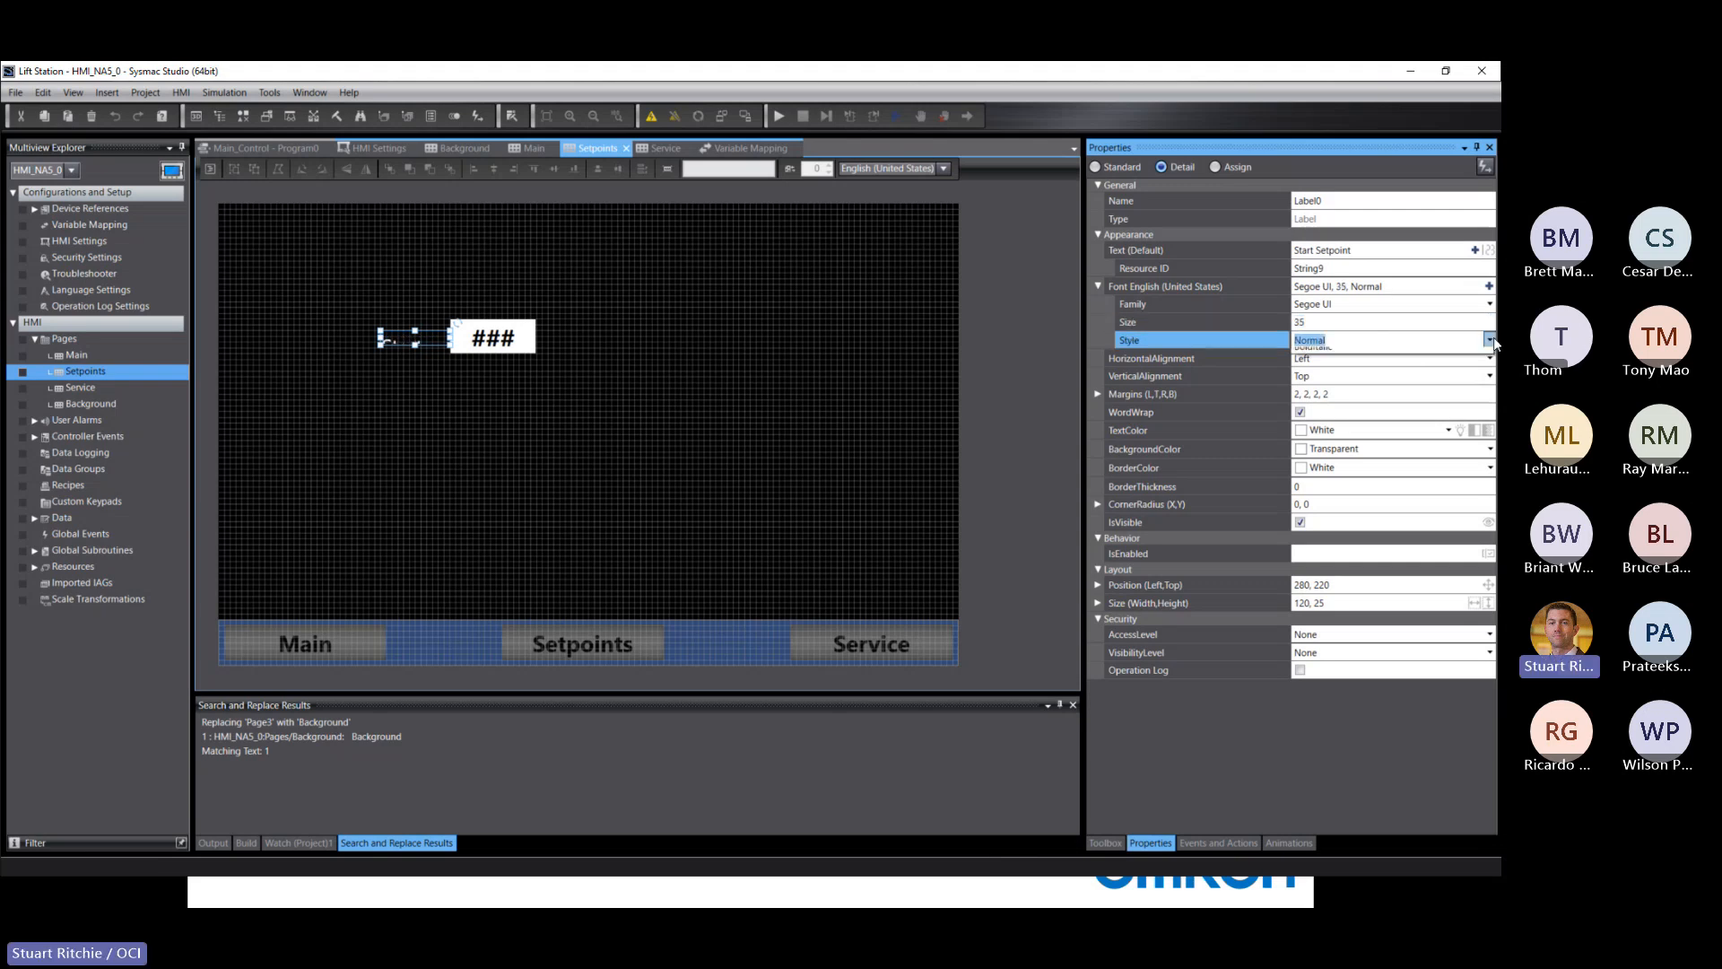
click(1332, 372)
Step: Move and resize the Start Setpoint label to about 150, 200 and 260 by 60, beside the Data Edit object
drag(412, 337, 363, 336)
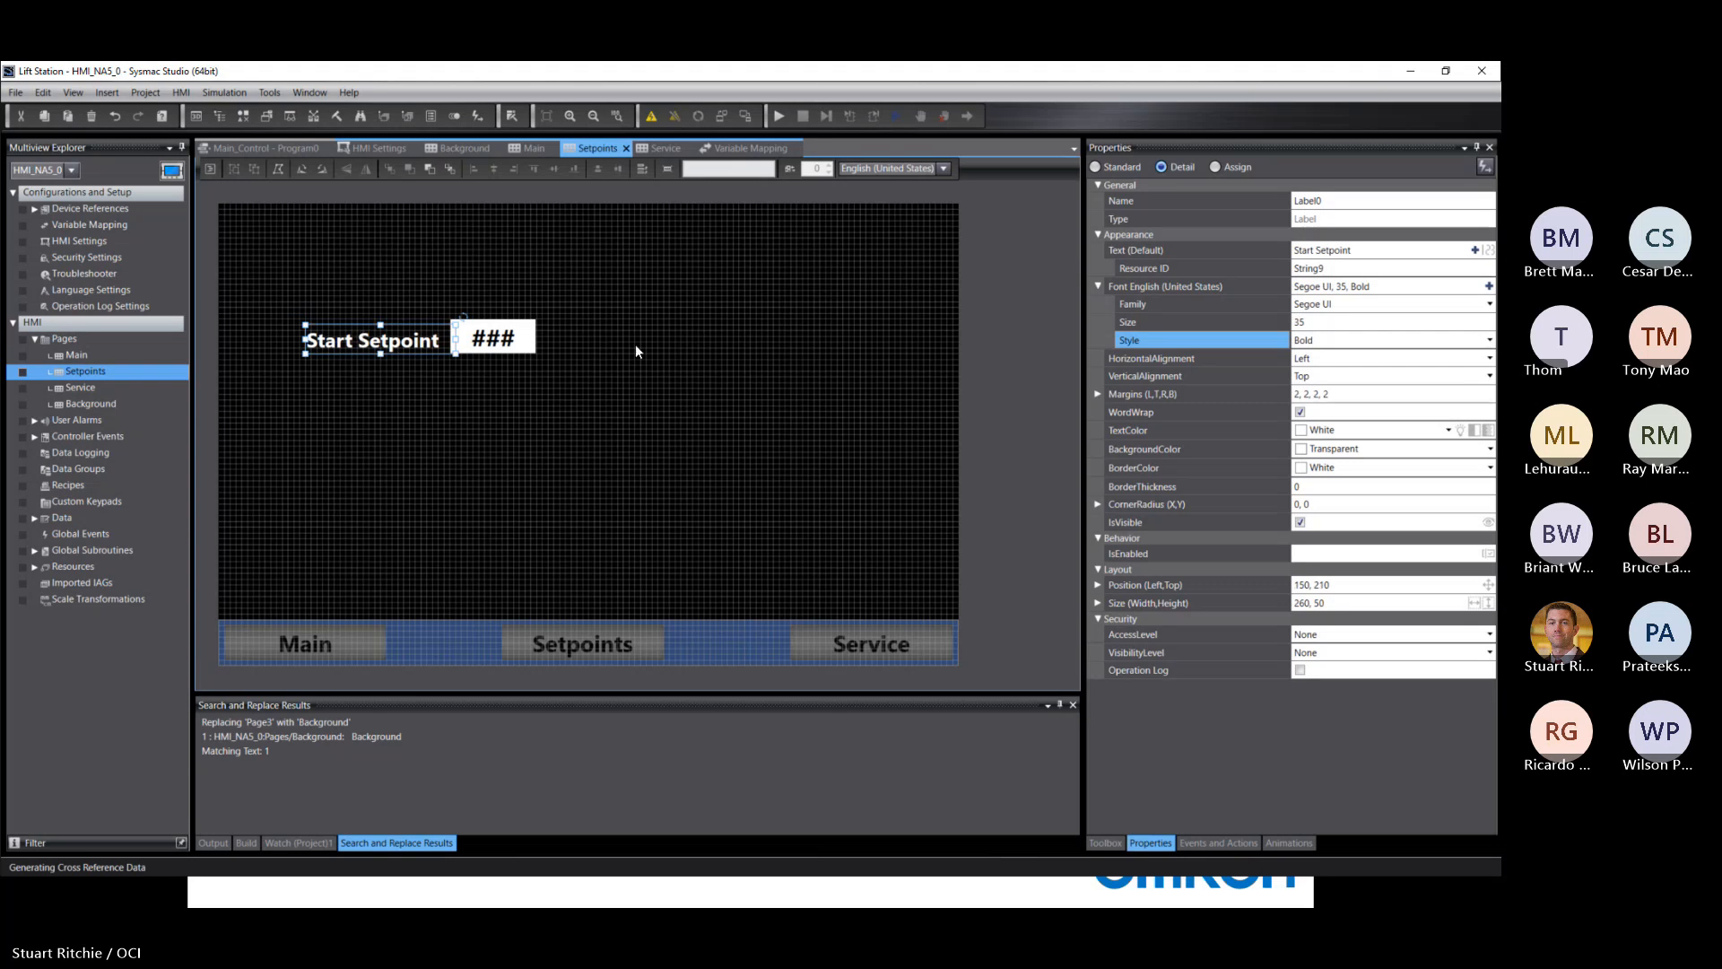
click(494, 338)
drag(493, 319, 492, 317)
click(386, 337)
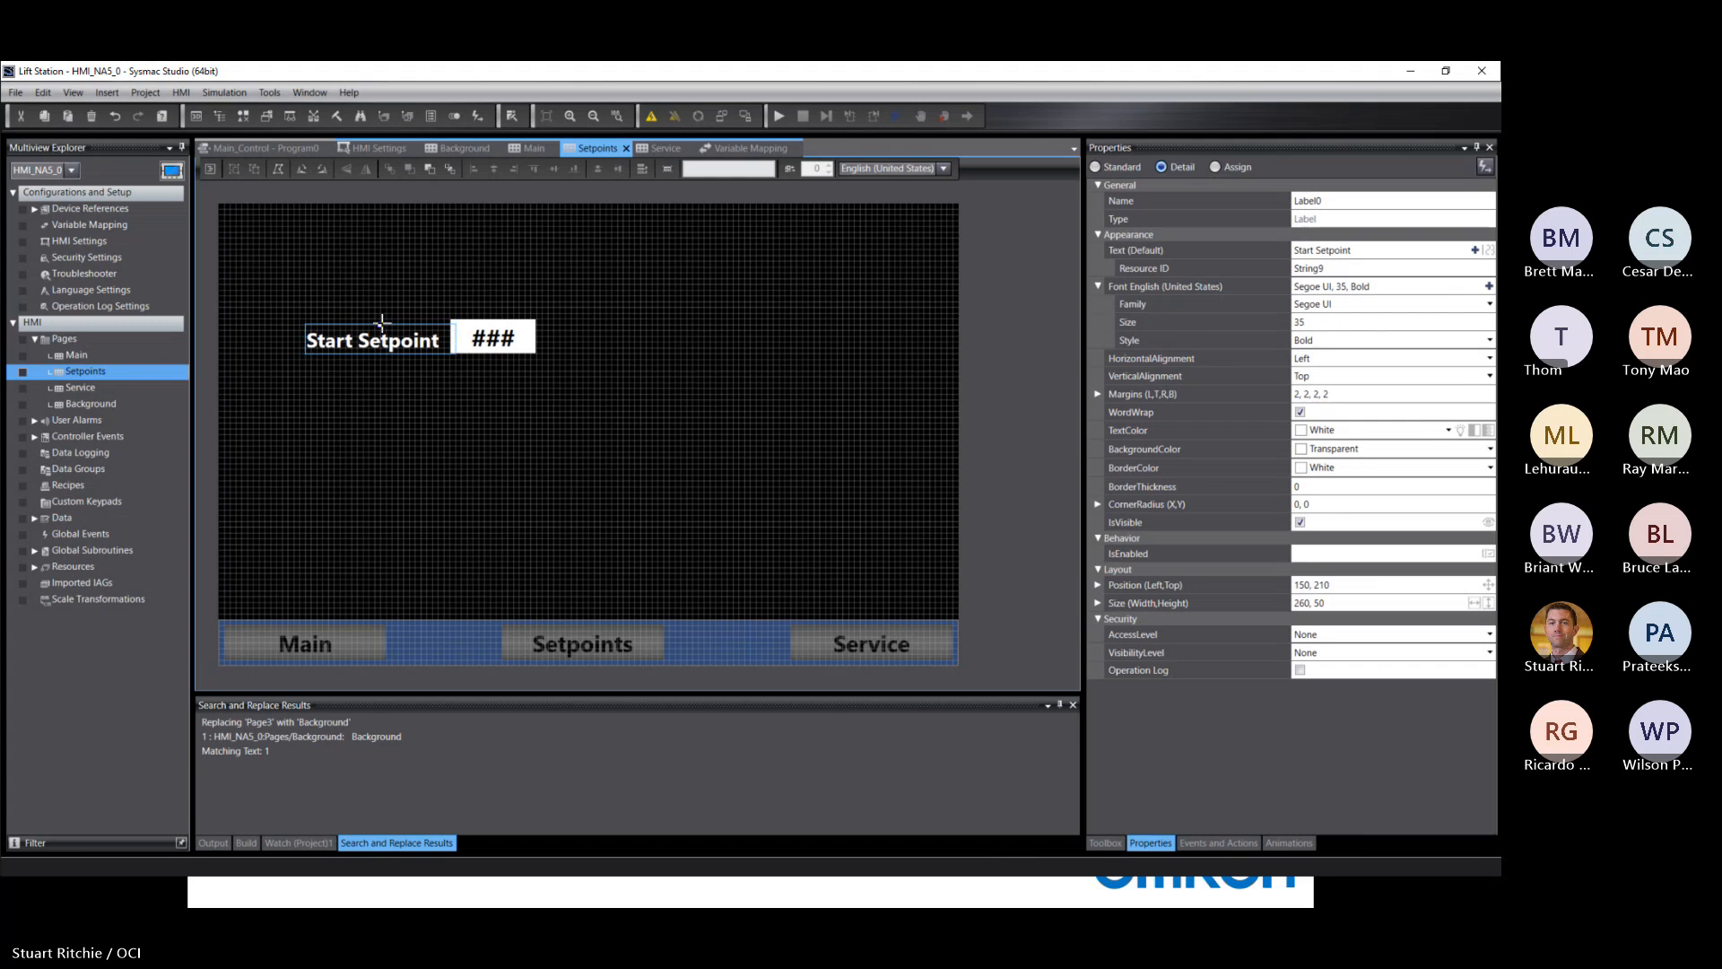
drag(382, 321, 382, 315)
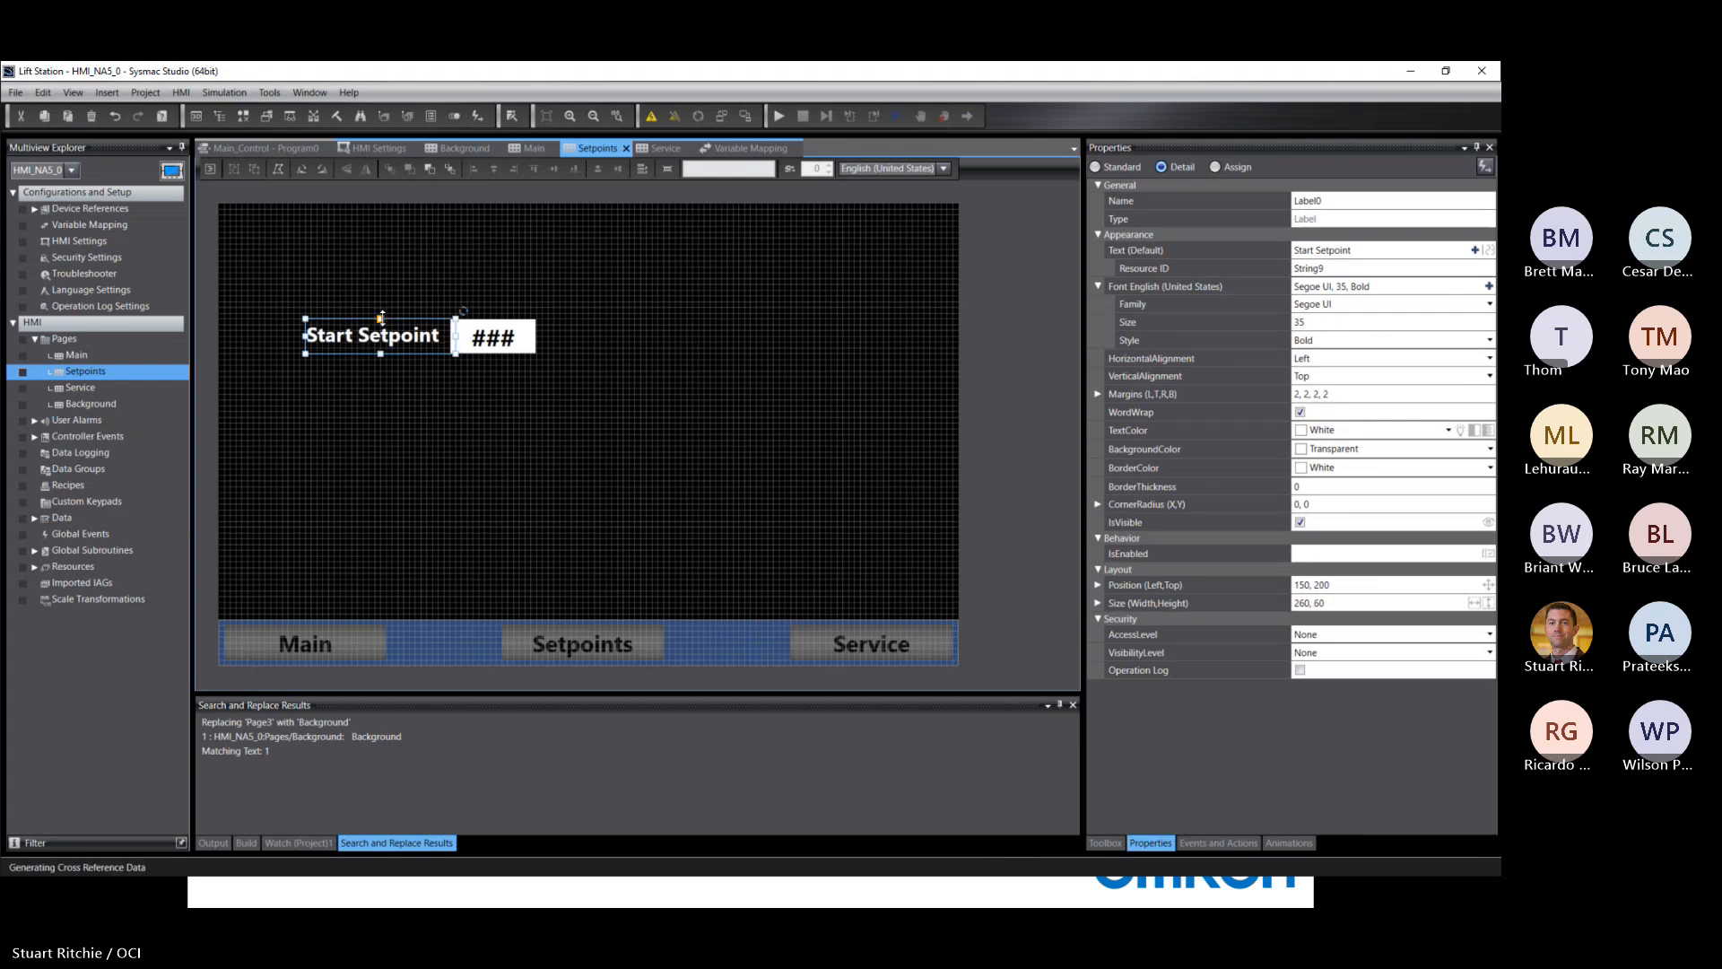
click(556, 431)
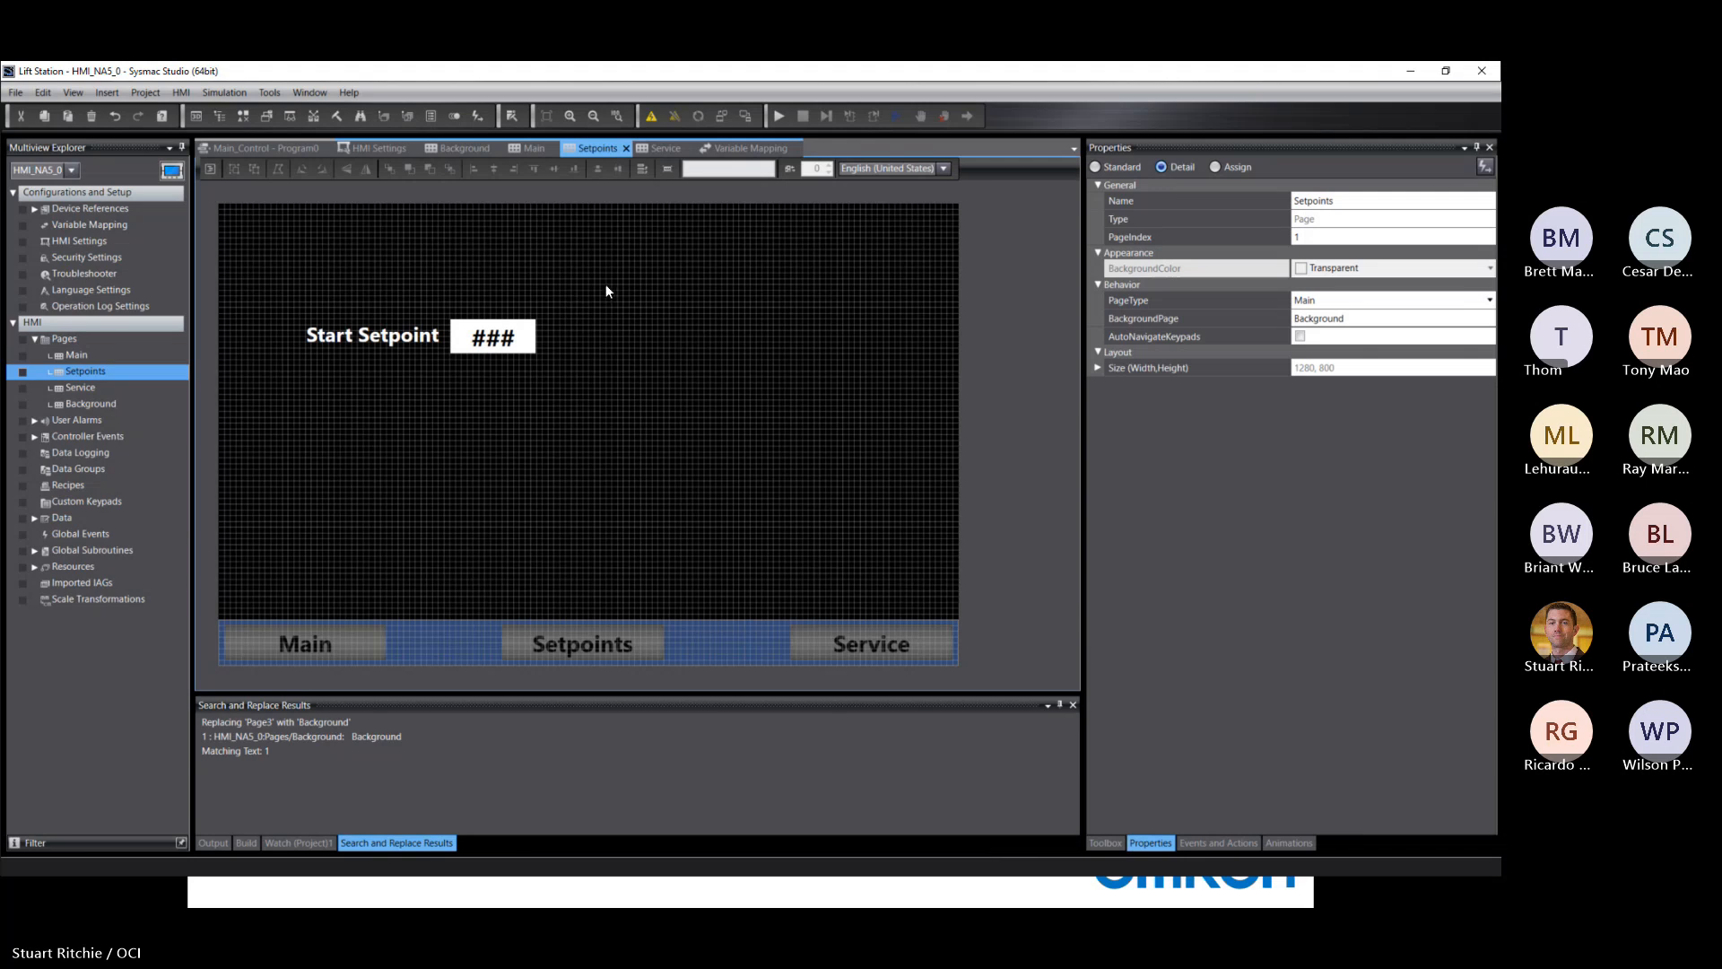
Step: Duplicate the Start Setpoint label and its Data Edit object together directly below the originals, at a top position of about 300
drag(626, 272, 222, 389)
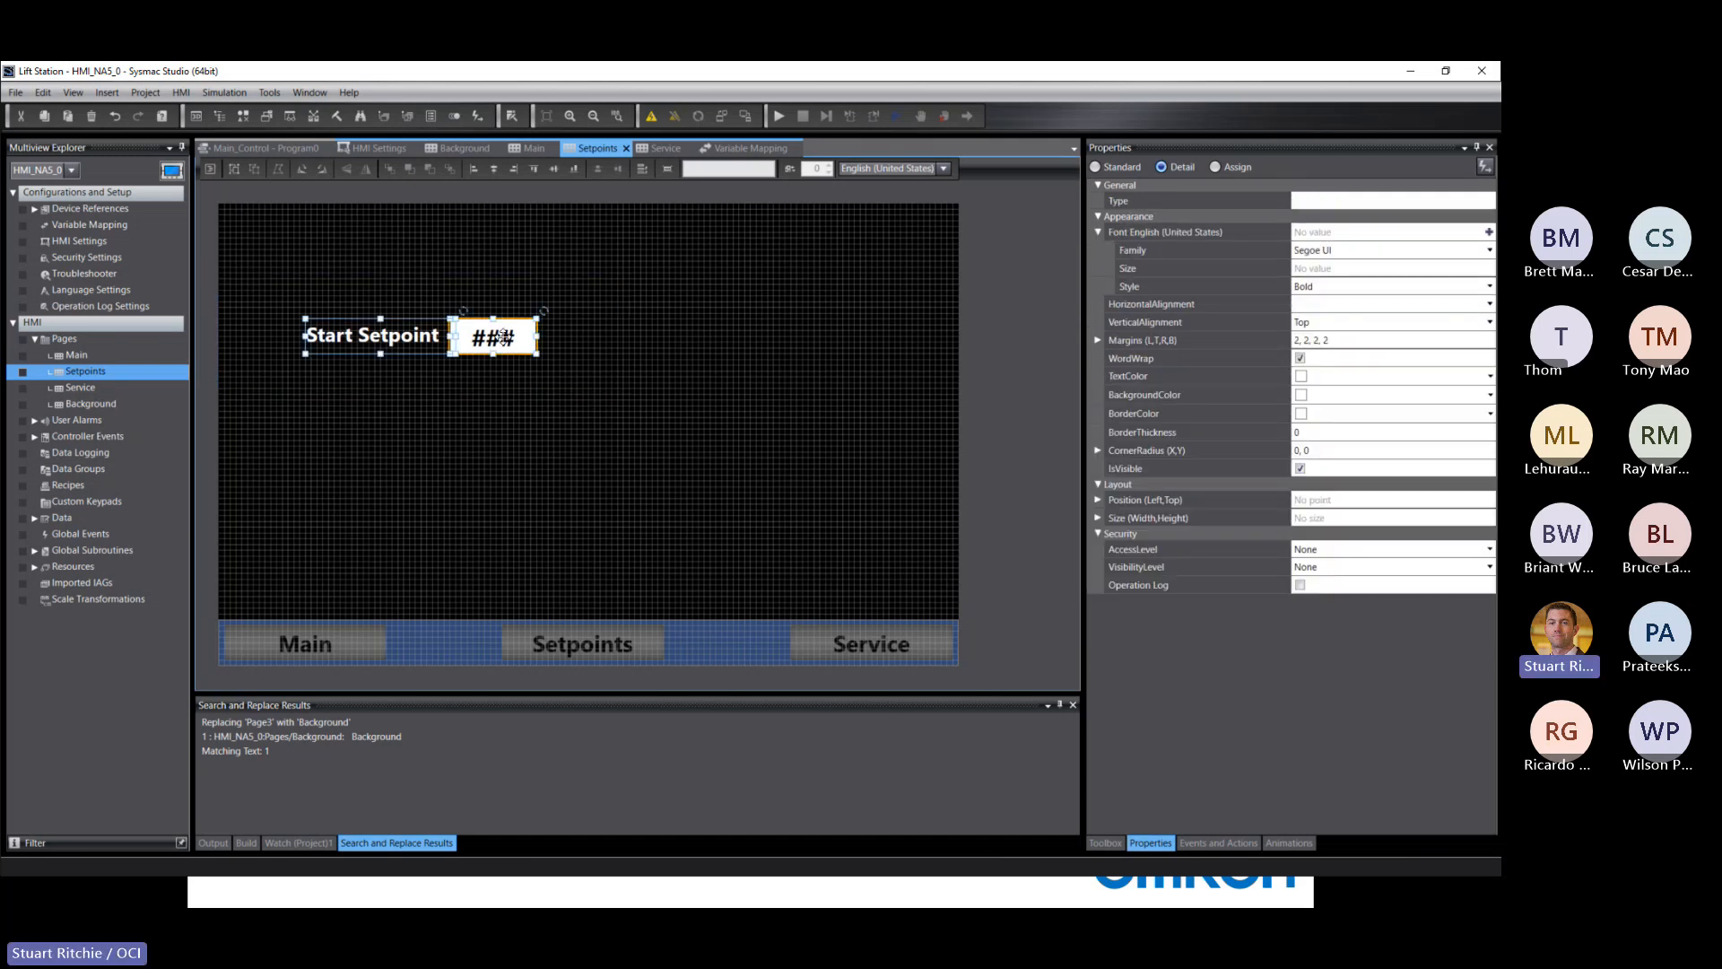
drag(381, 350, 382, 406)
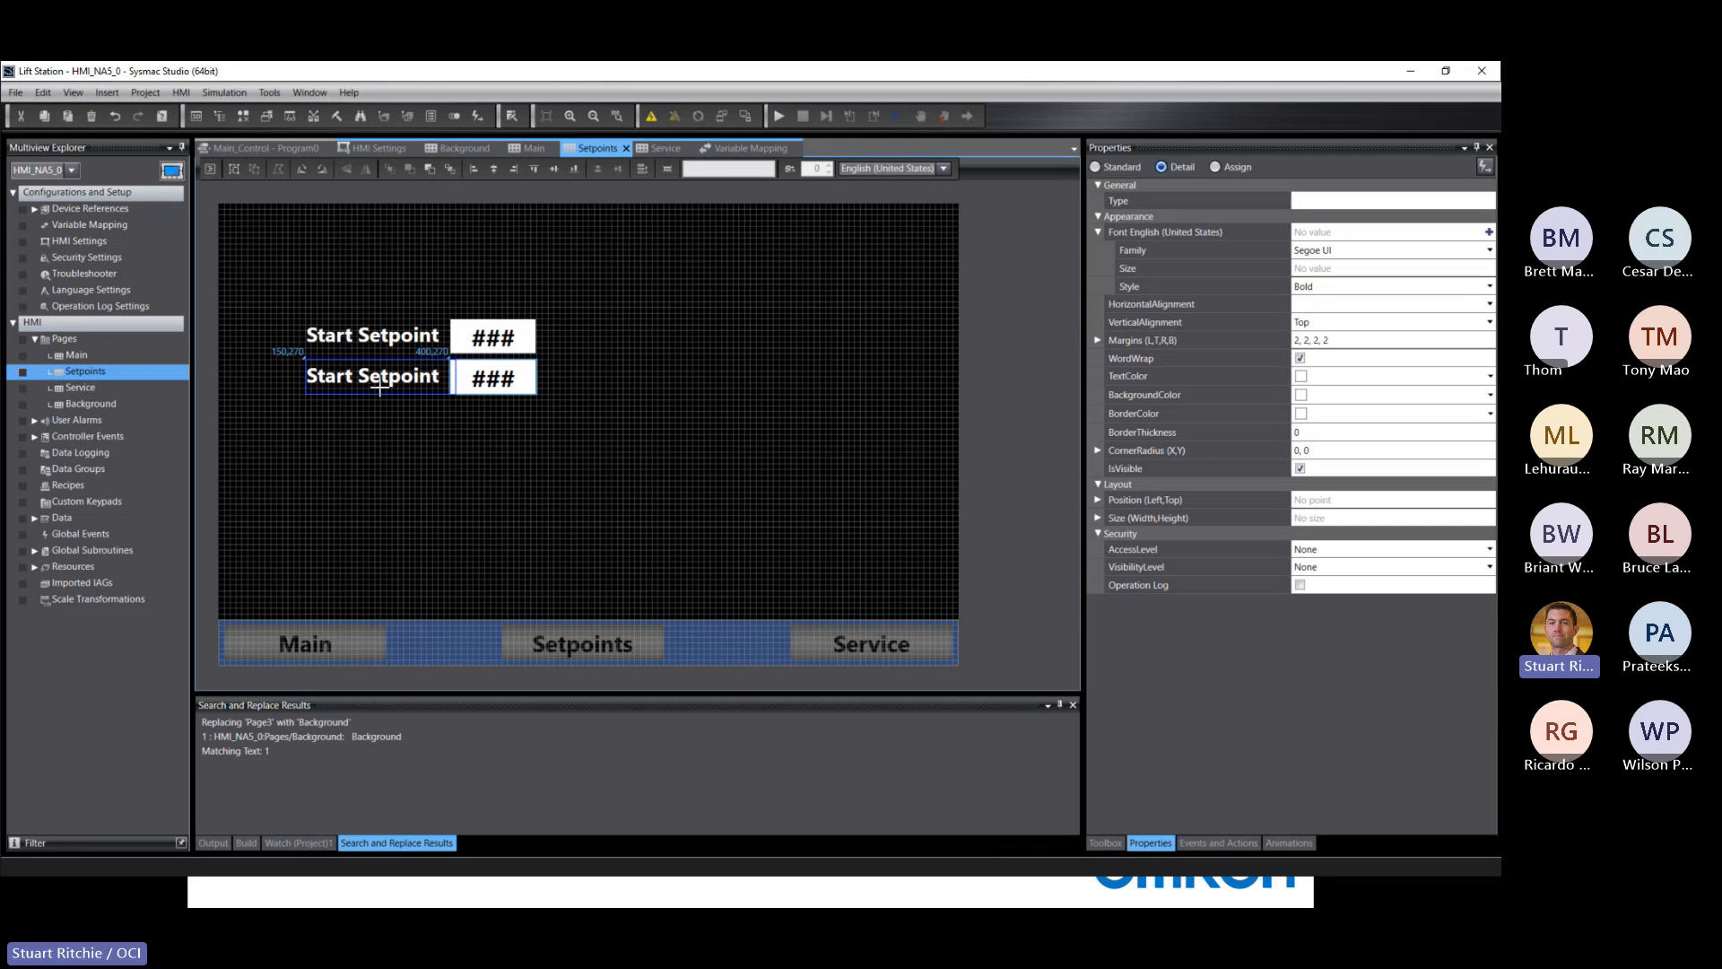
click(450, 497)
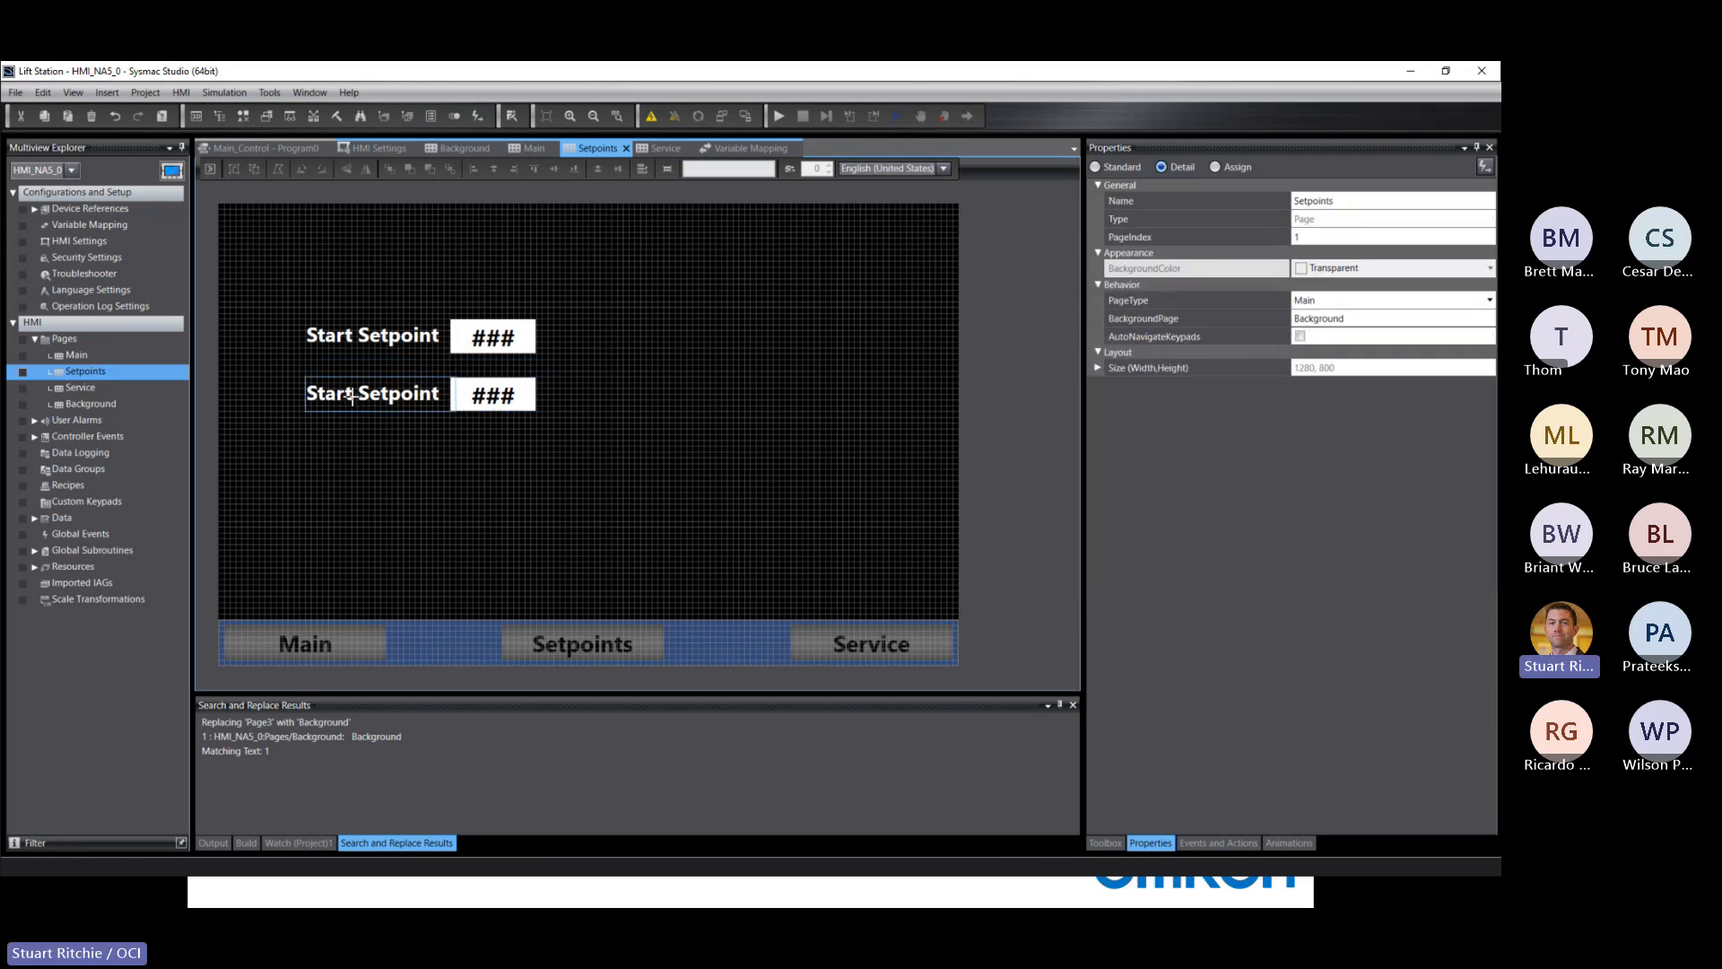
Step: Change the copied label's text to "Stop Setpoint"
click(354, 398)
click(355, 402)
click(355, 398)
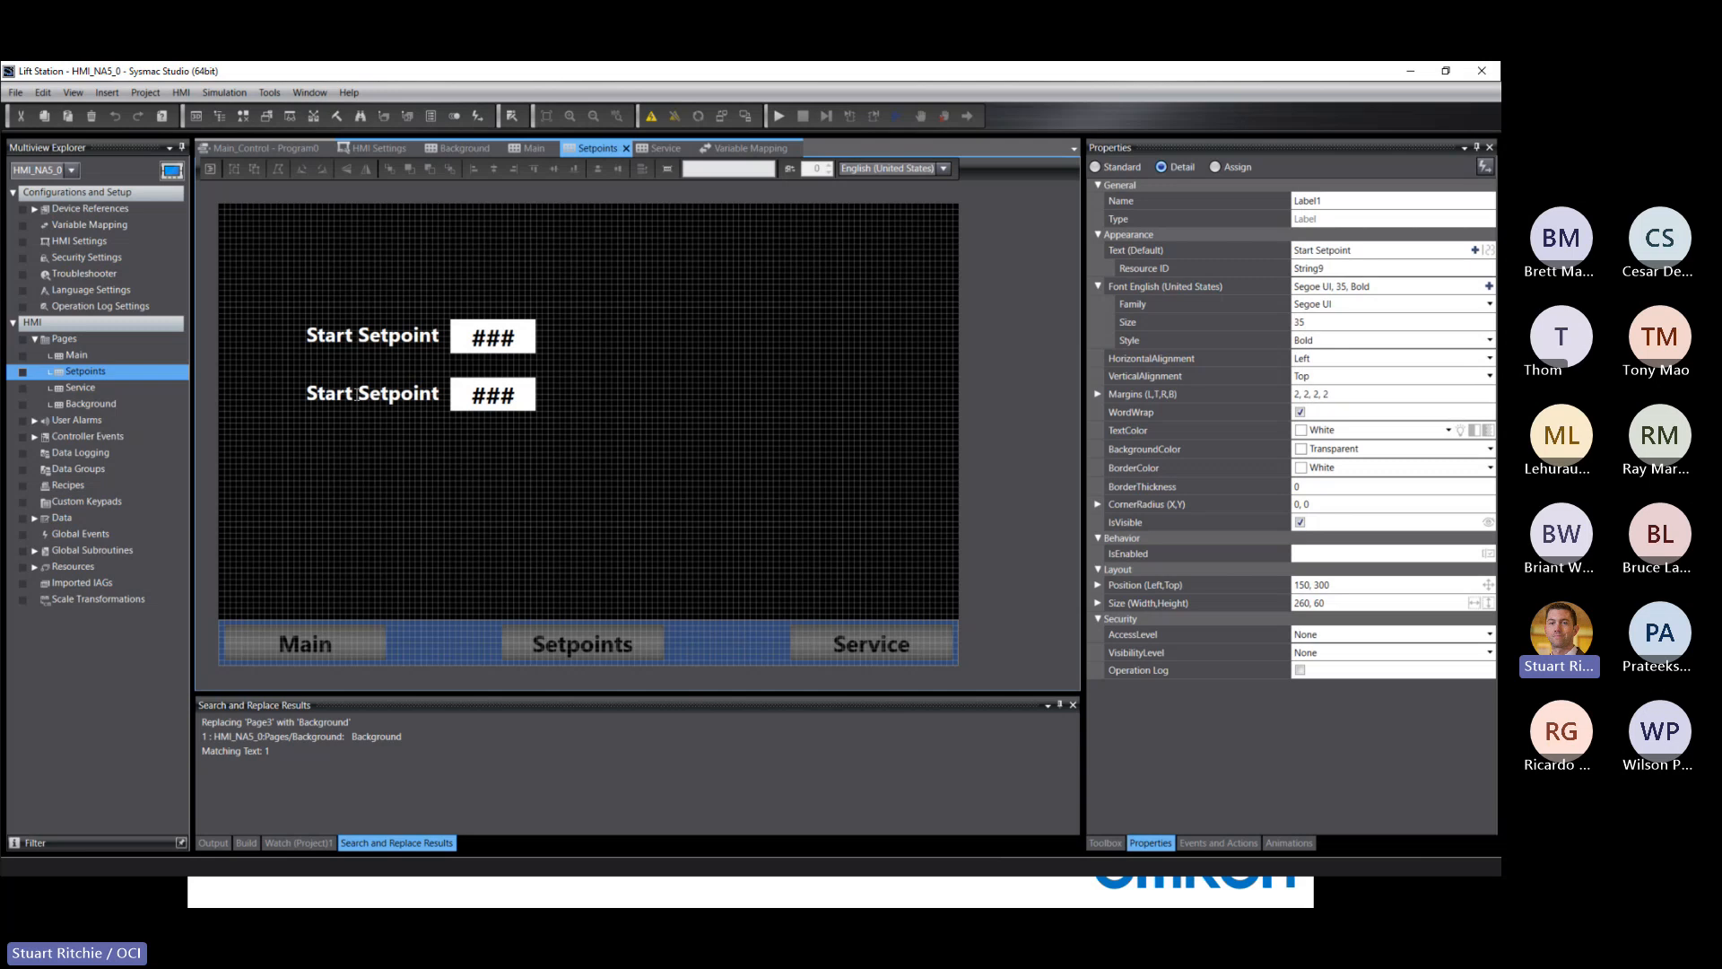
key(BackSpace)
key(BackSpace)
key(BackSpace)
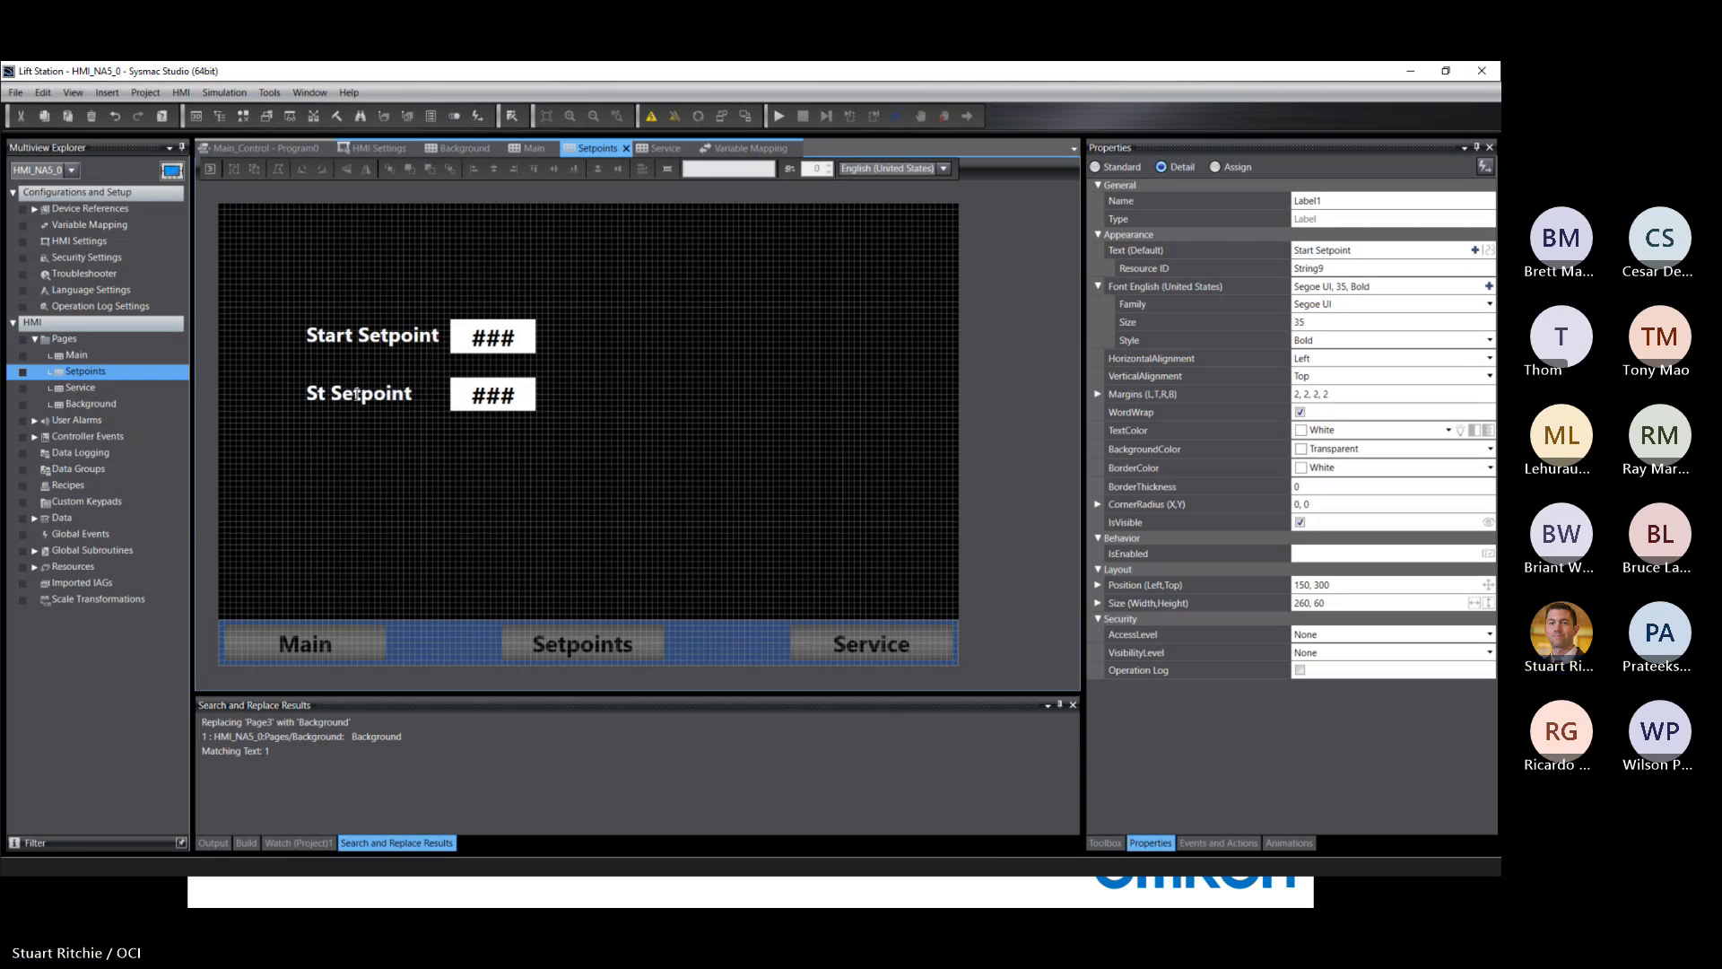
text(op)
click(522, 395)
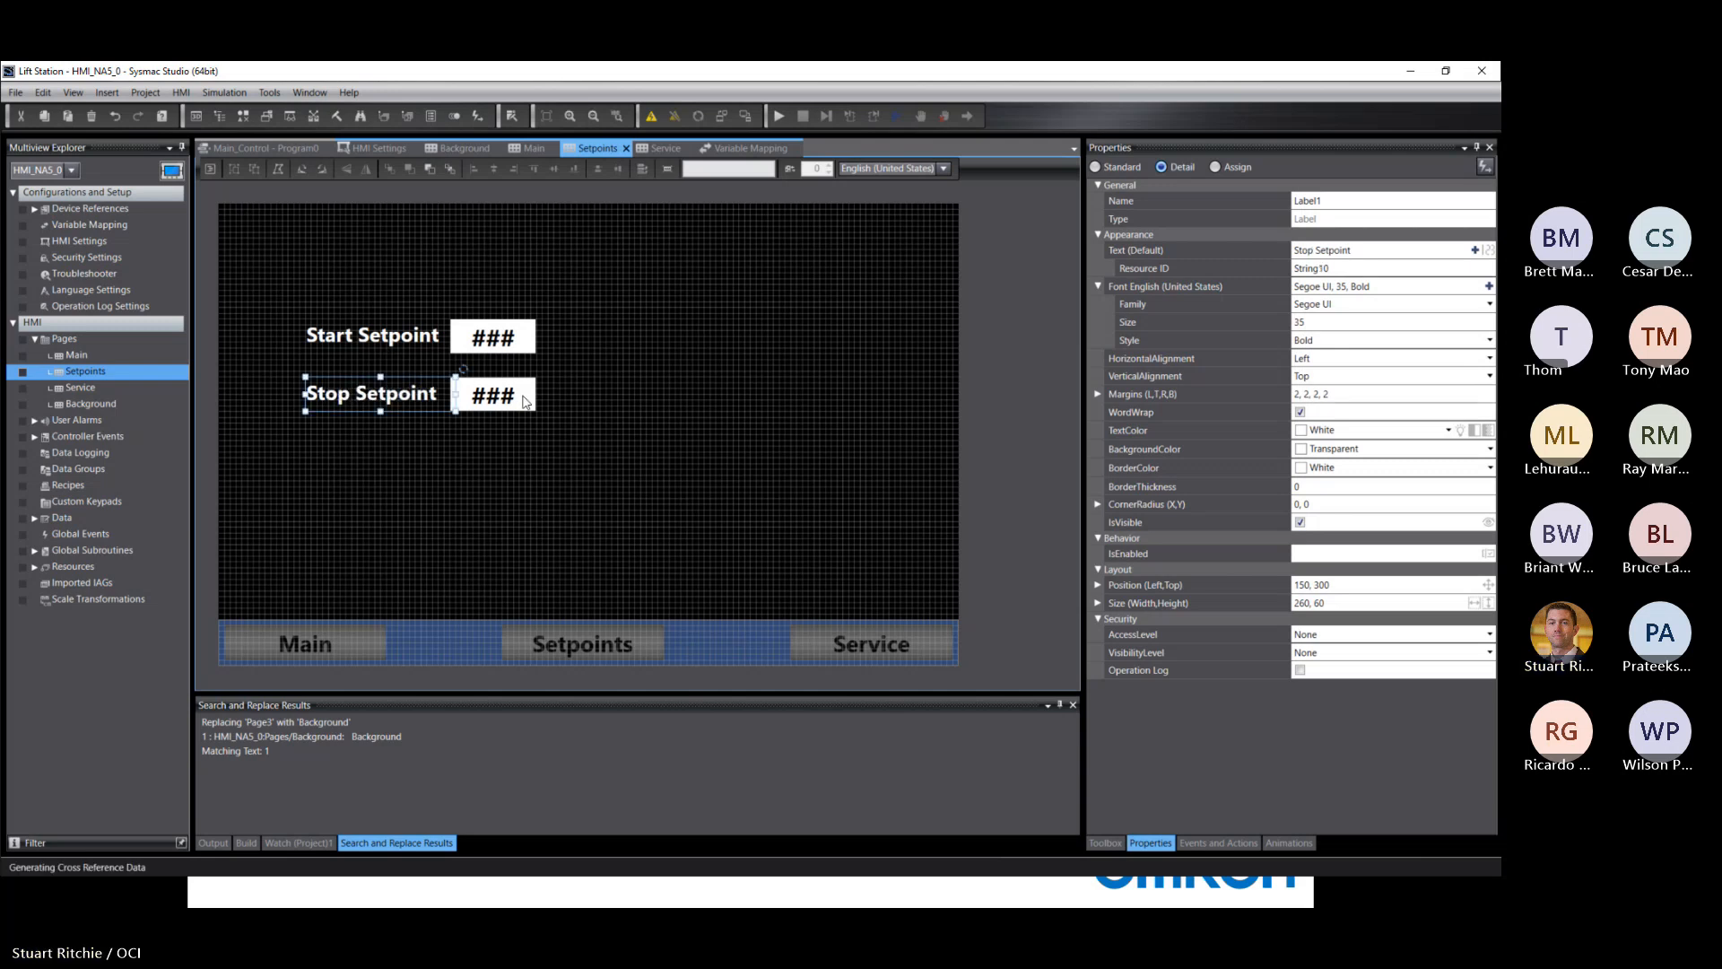
Step: Assign the variable LO_SP to the Data Edit object beside the Stop Setpoint label
click(521, 395)
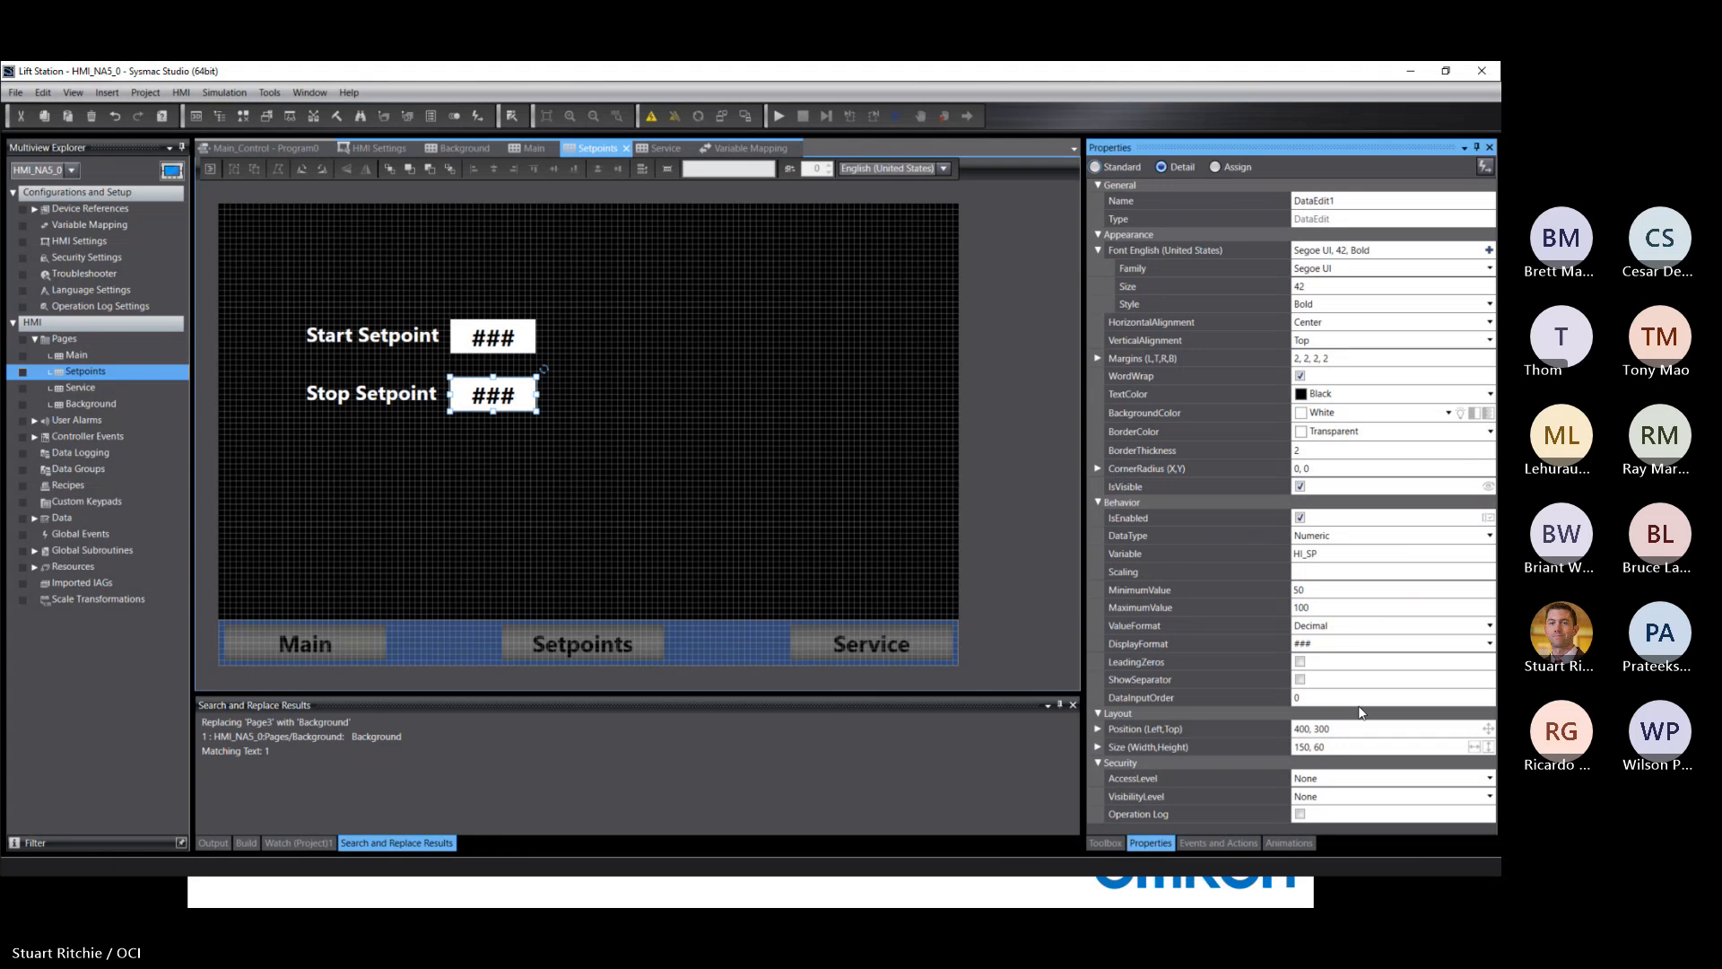
click(1305, 553)
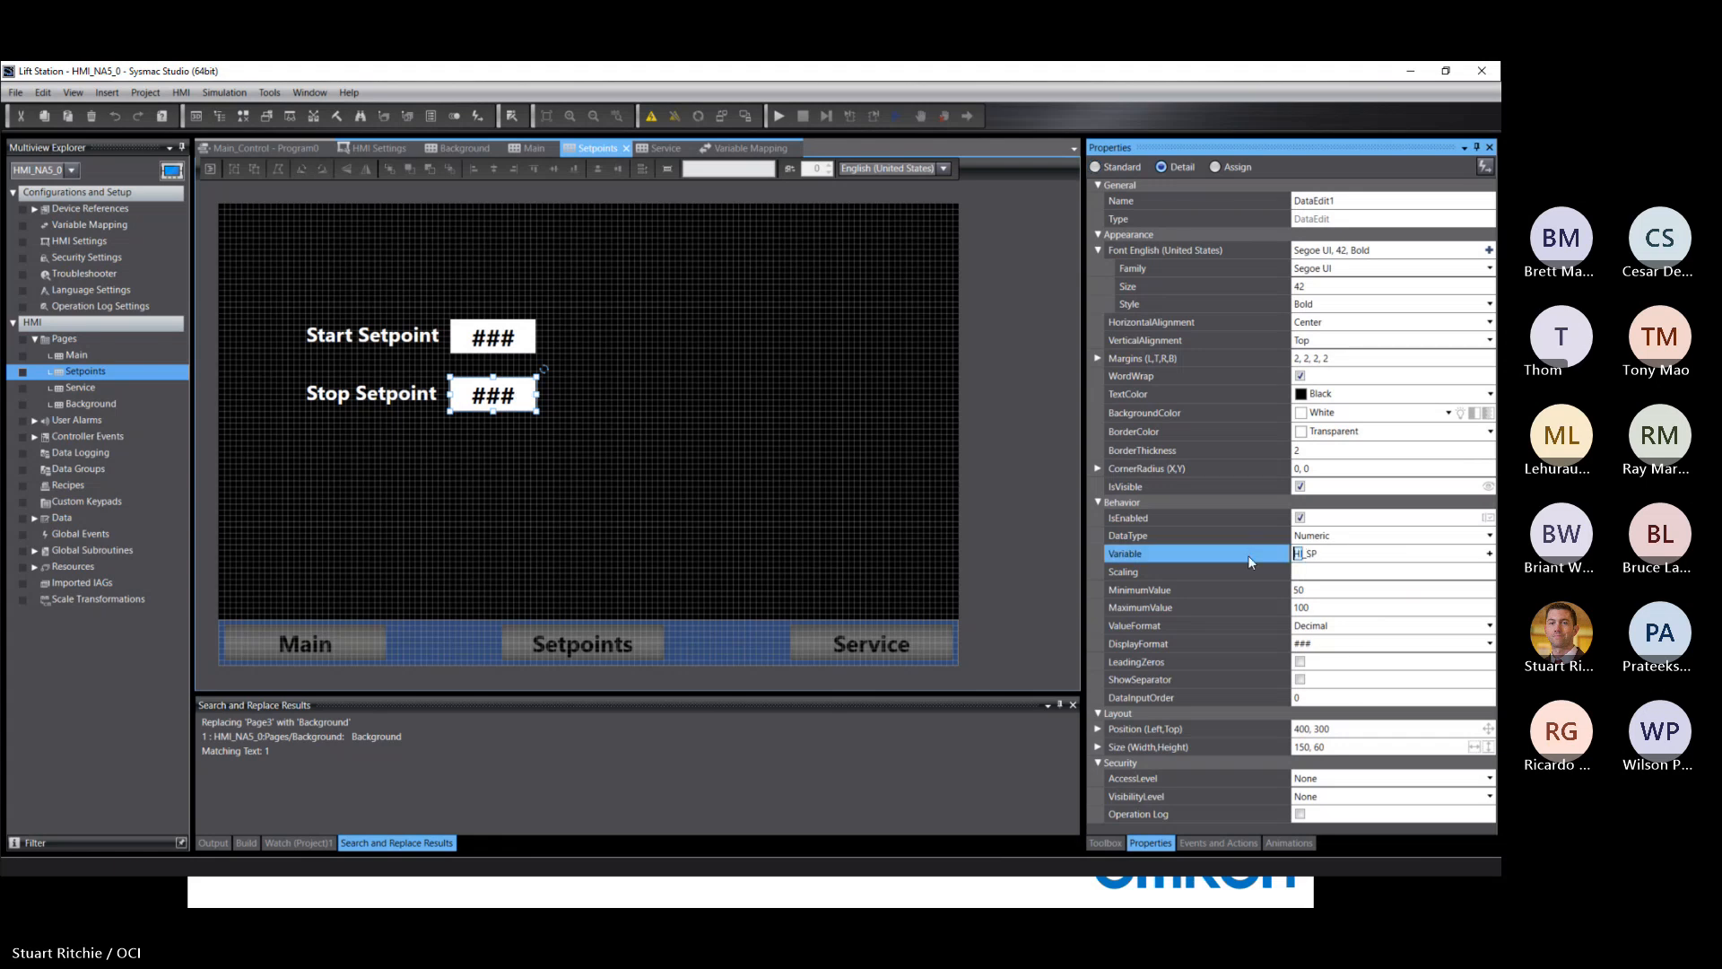
text(LO)
click(756, 429)
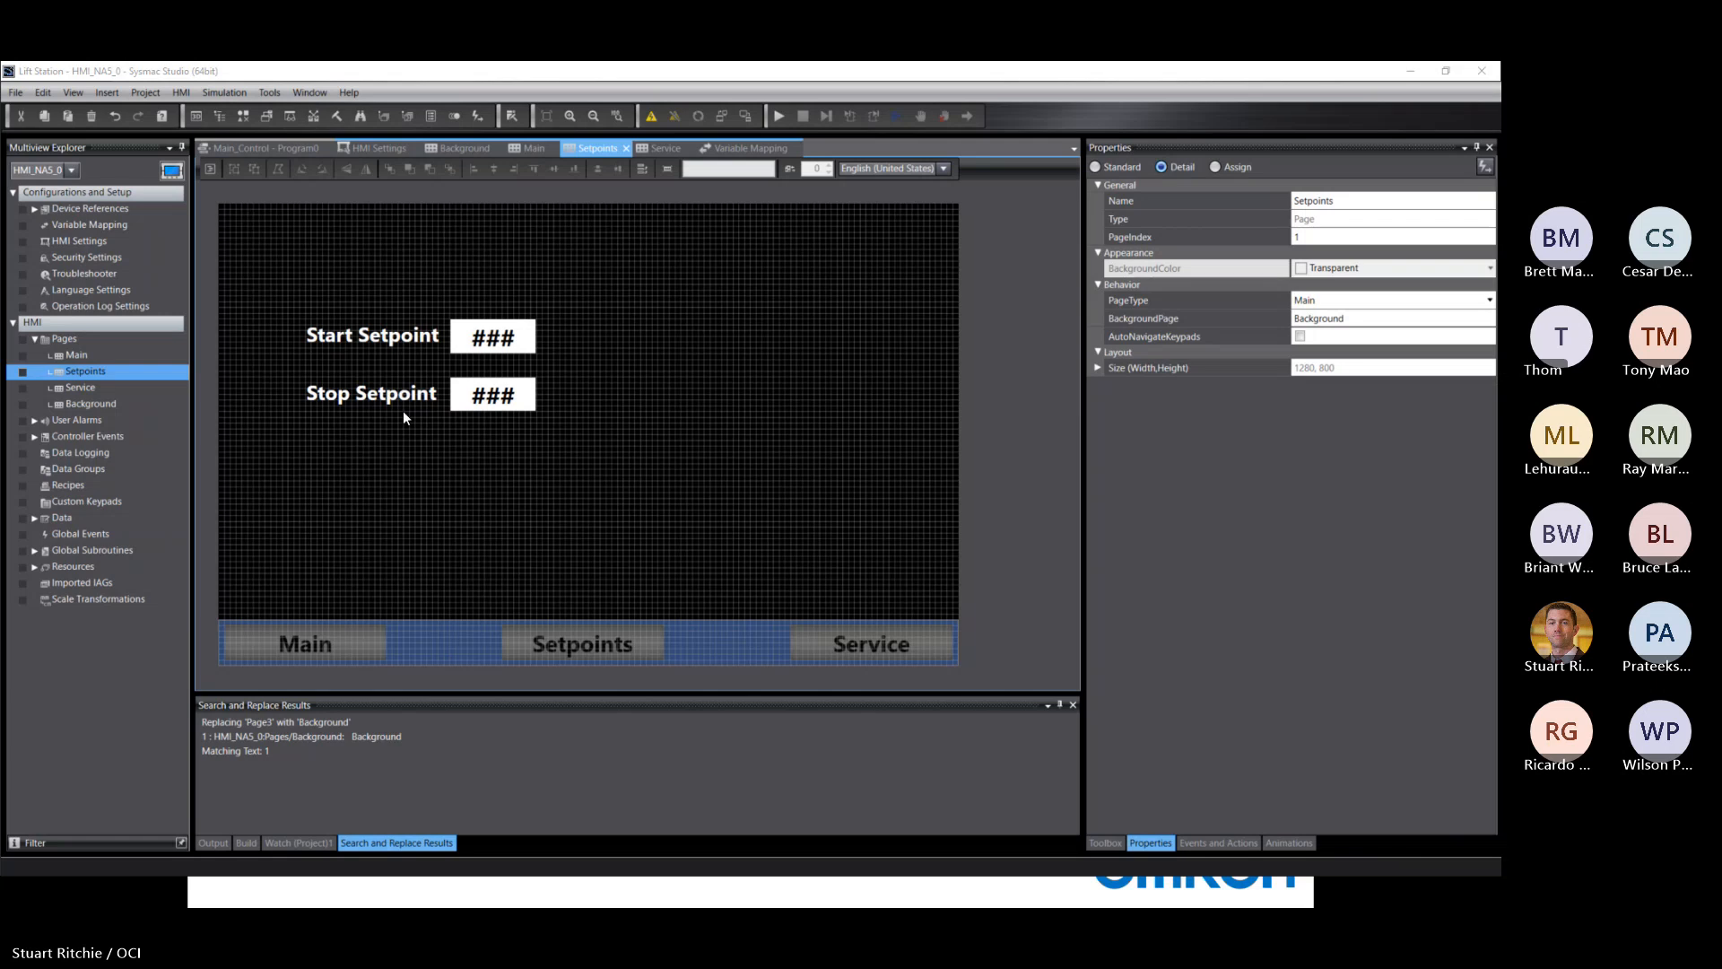
Step: Set the Stop Setpoint Data Edit object's maximum value to 49 and its minimum value to 10
click(468, 392)
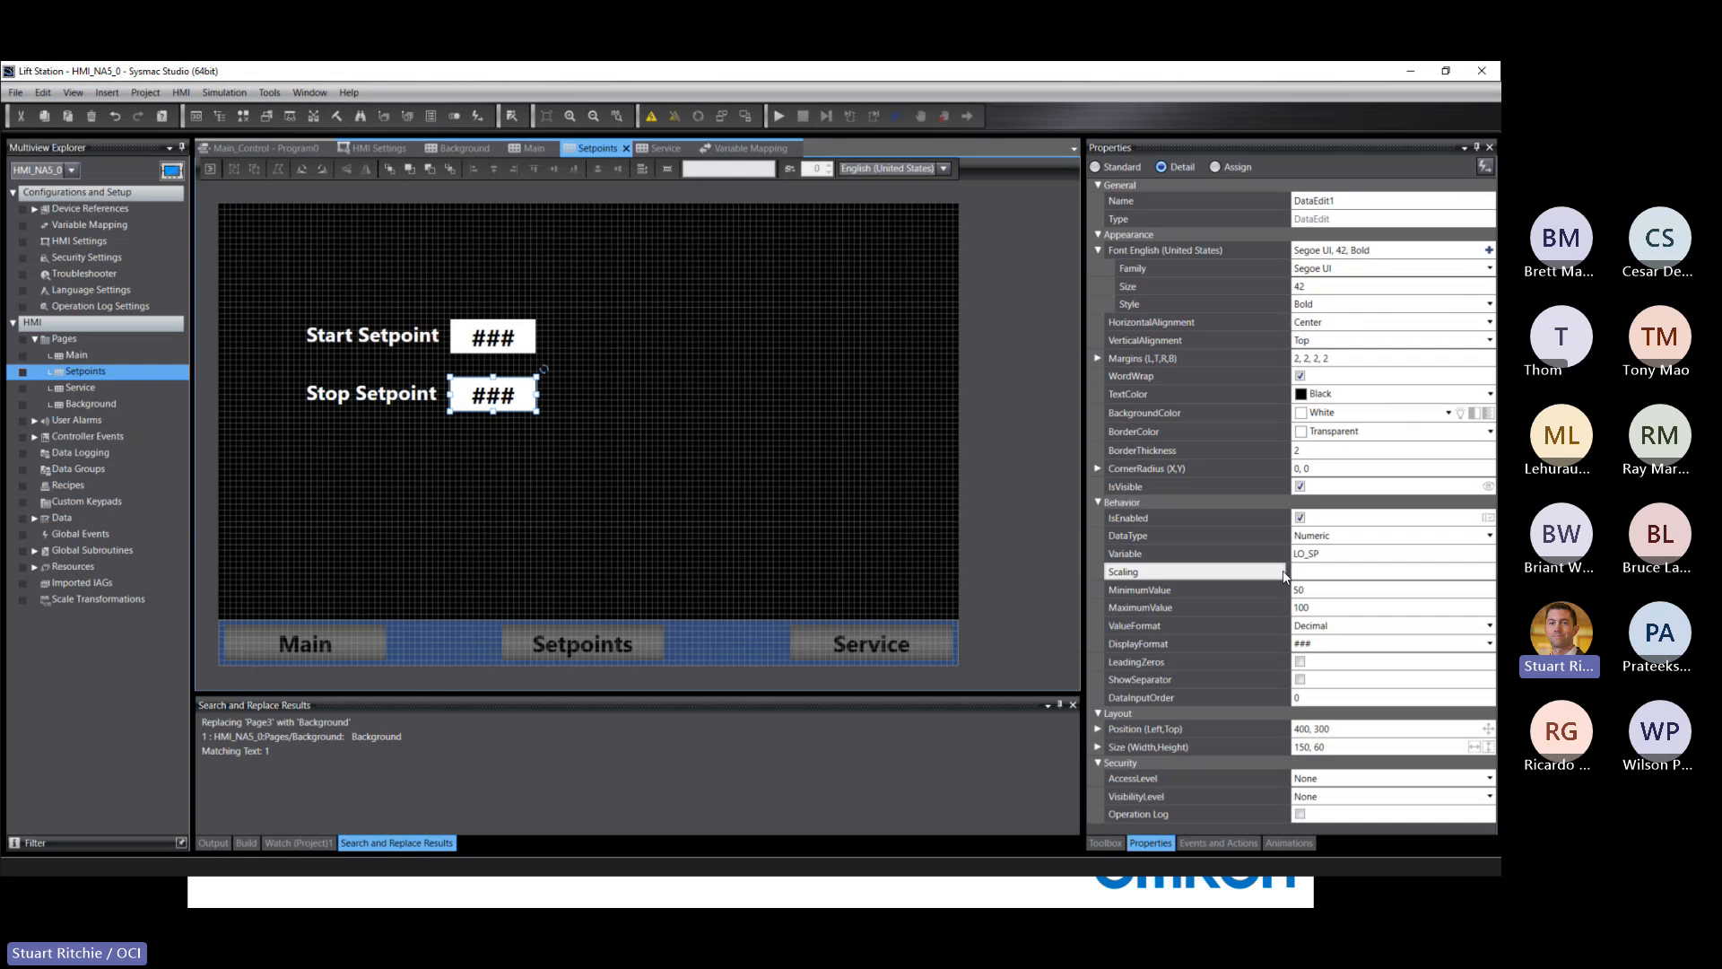
click(1312, 589)
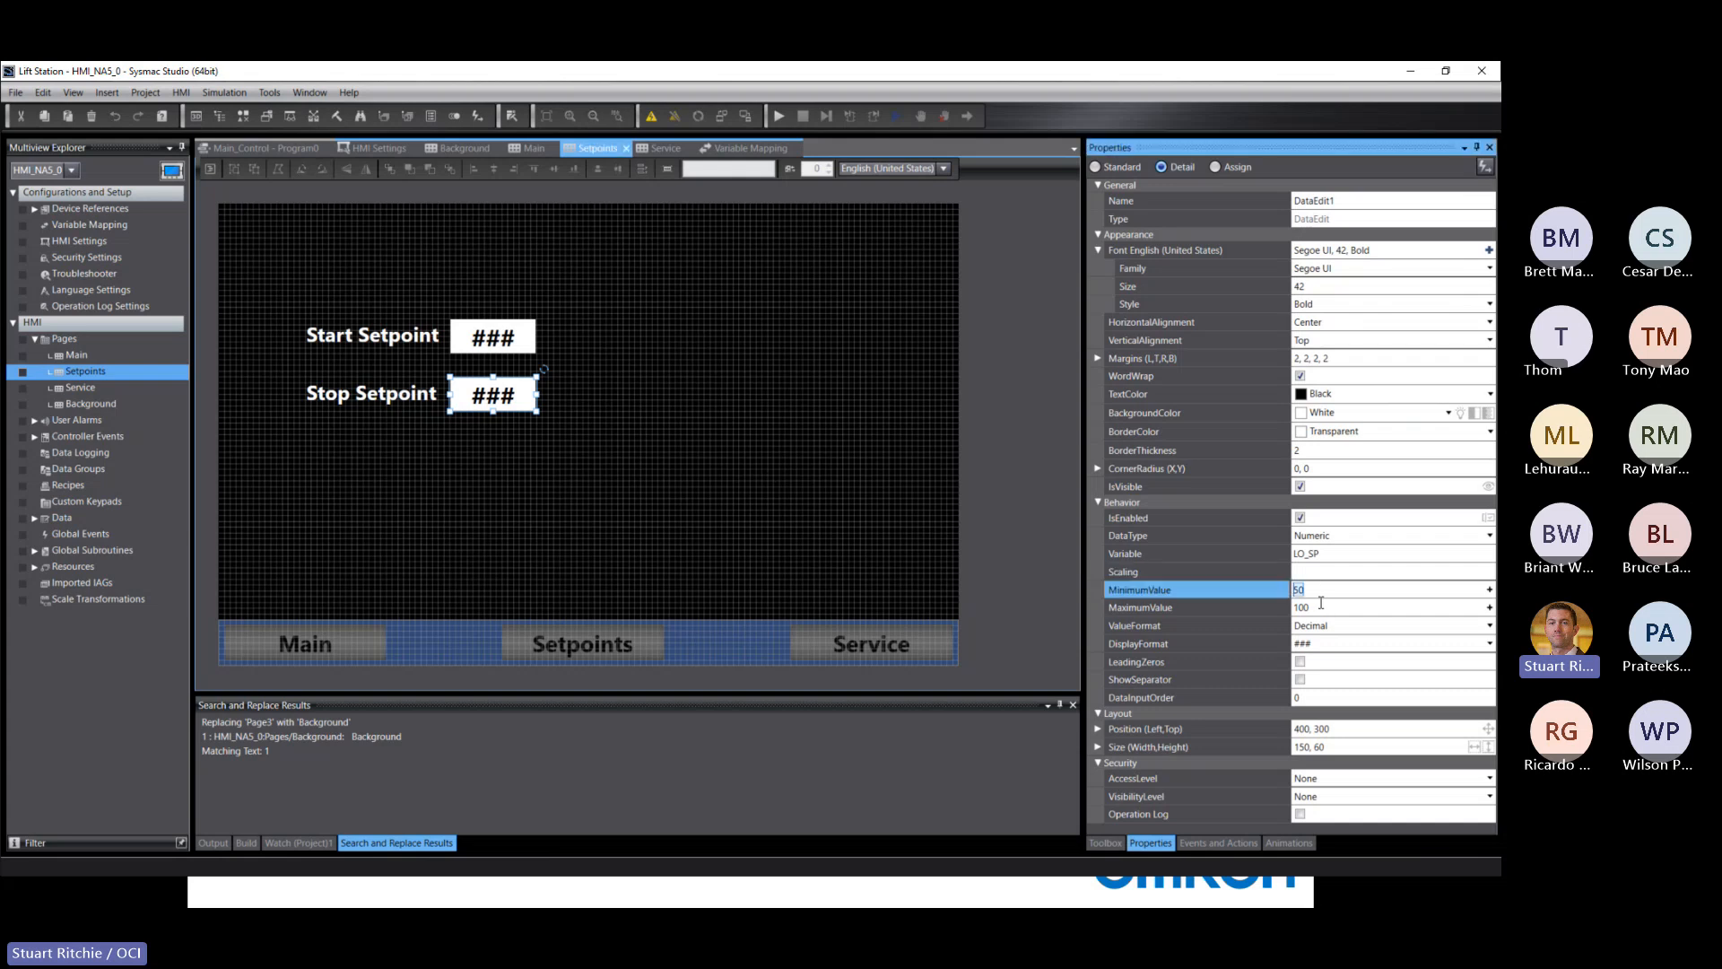
click(1267, 610)
text(49)
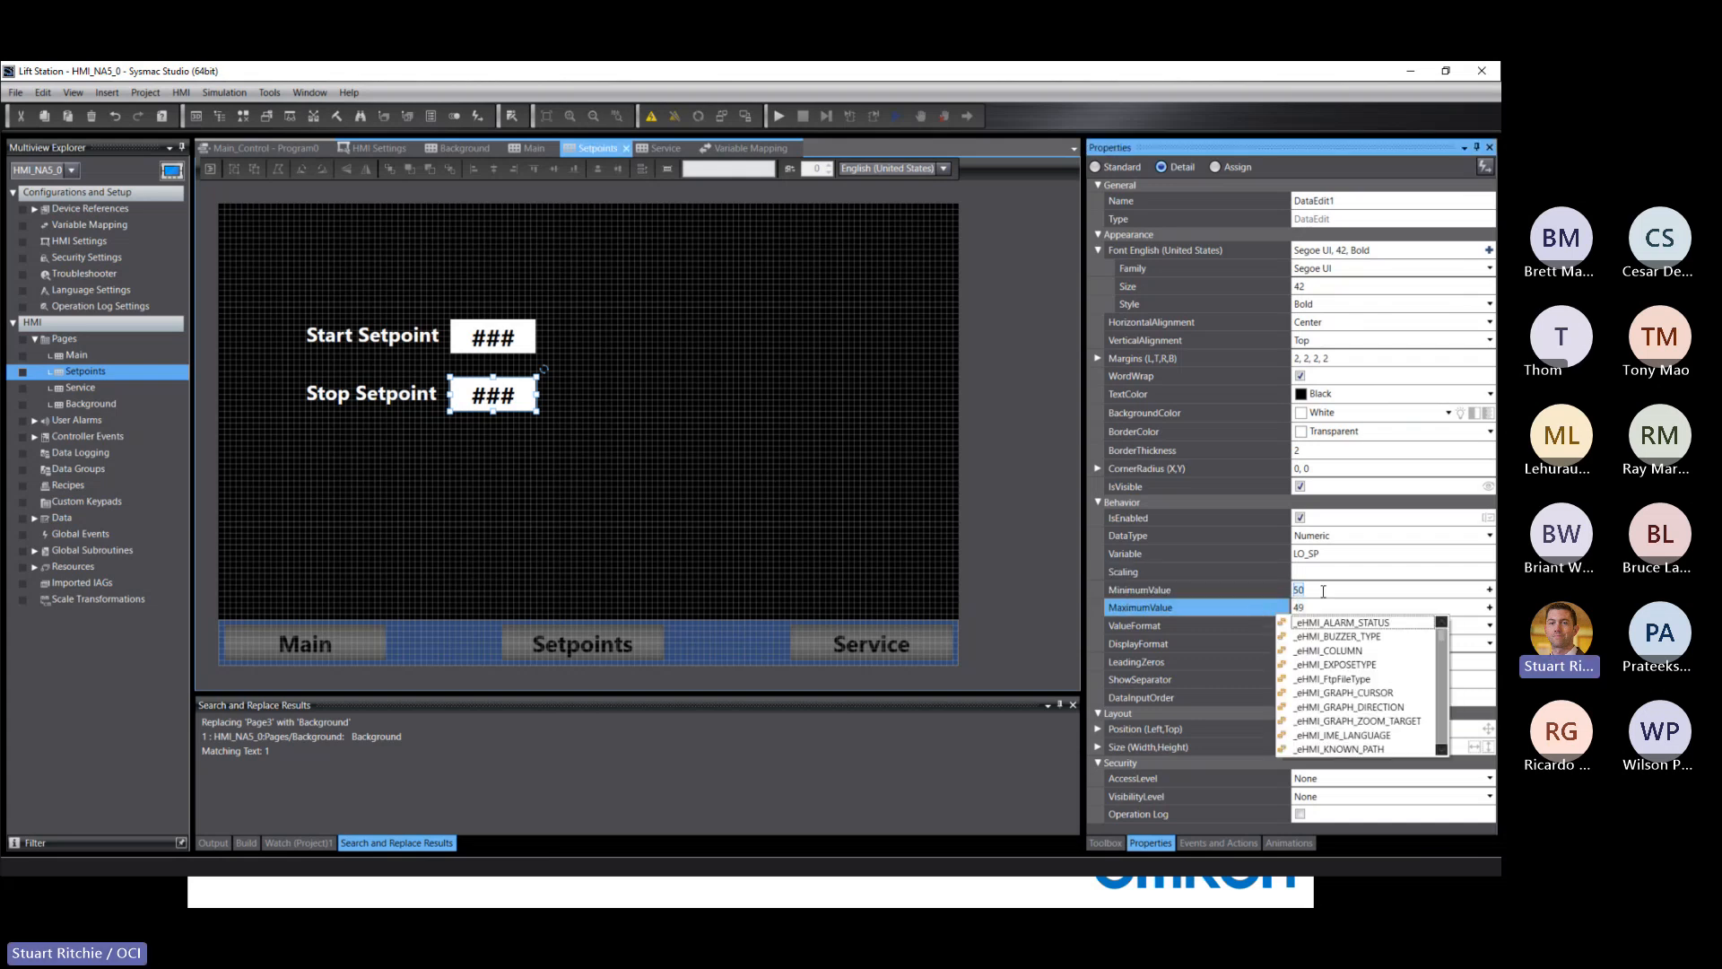
click(1273, 592)
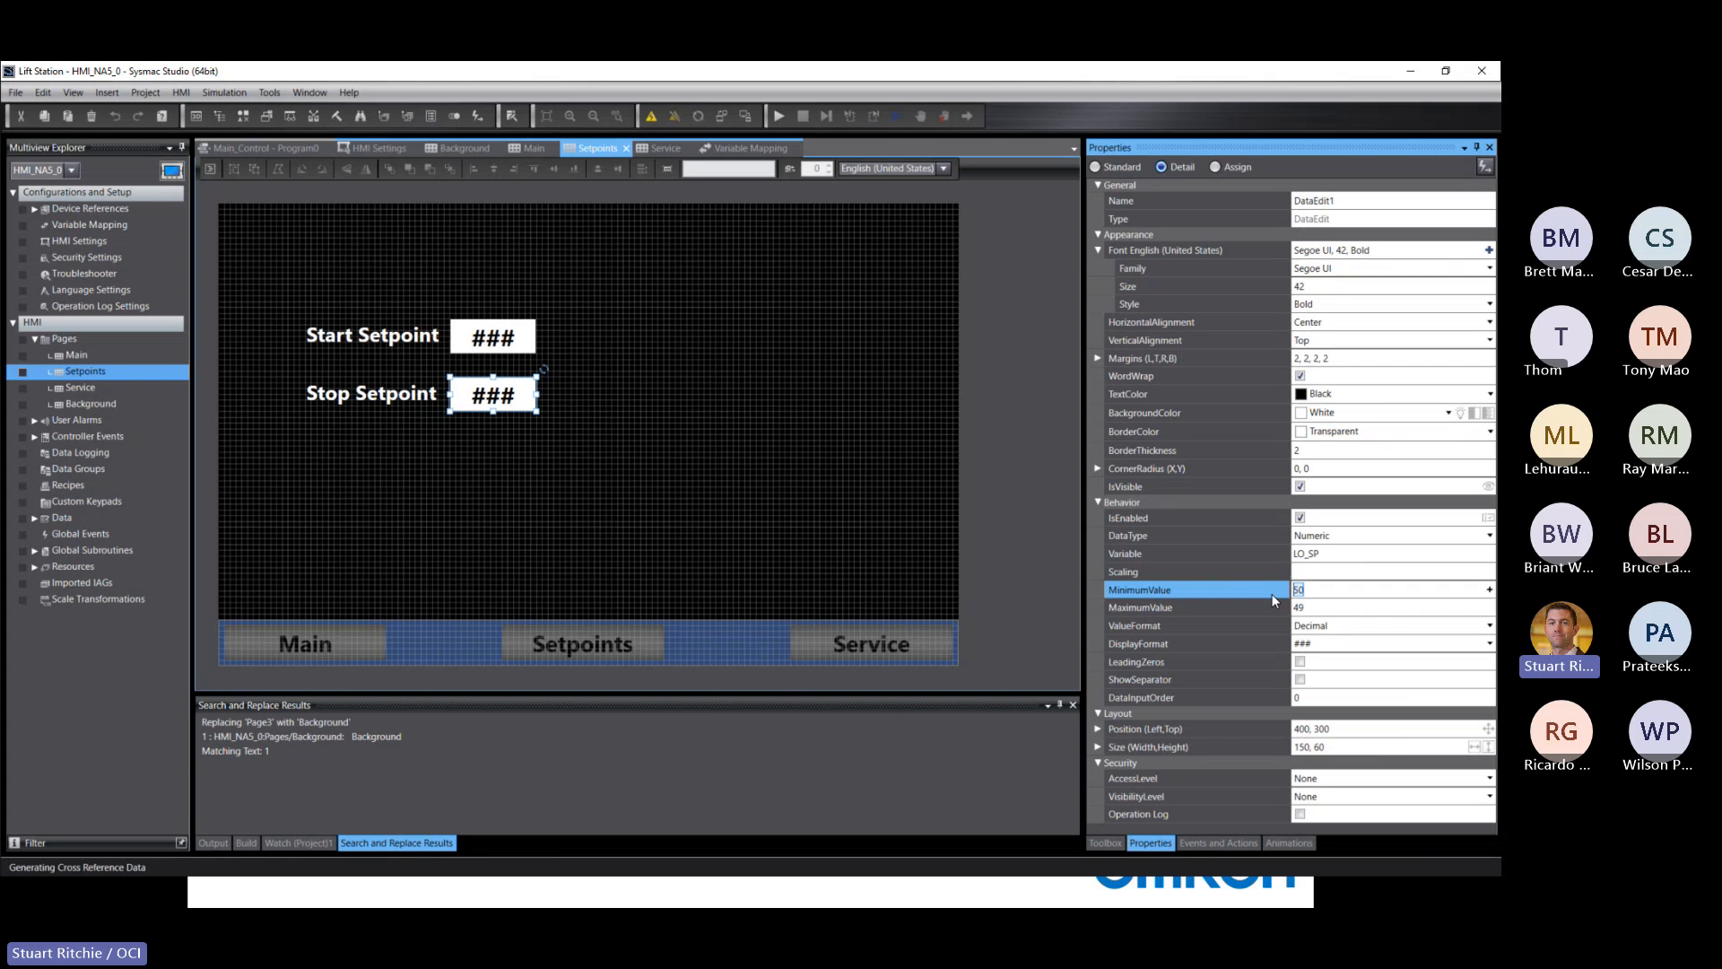
text(10)
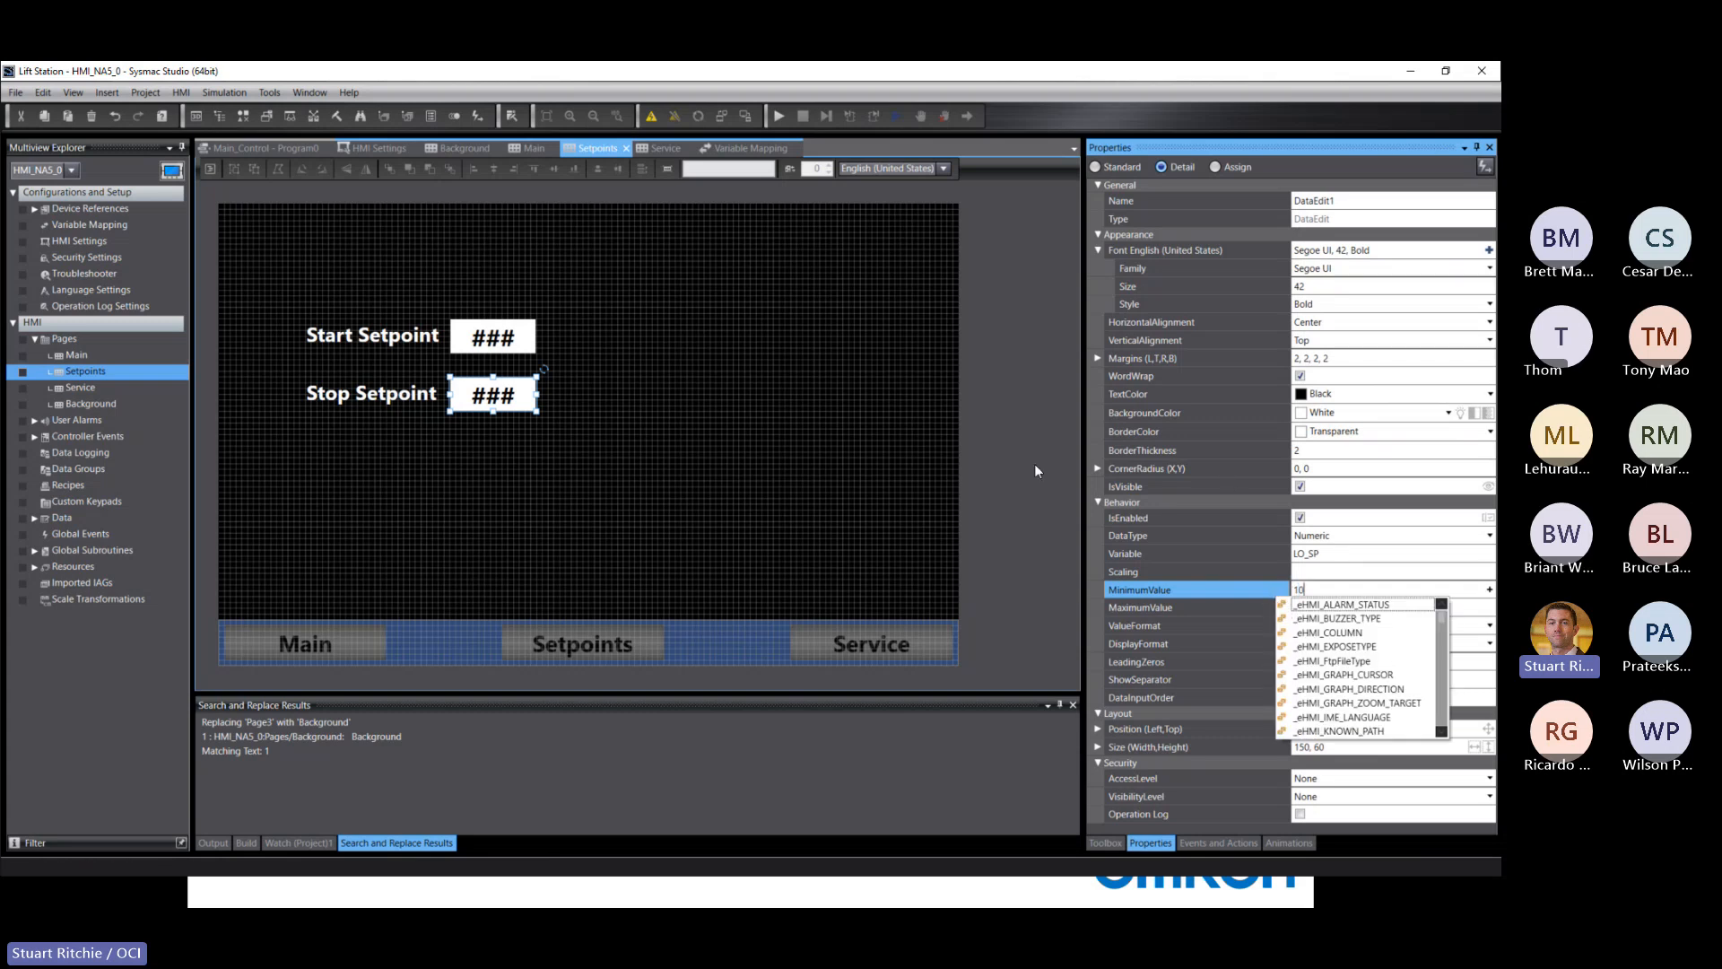
click(1018, 461)
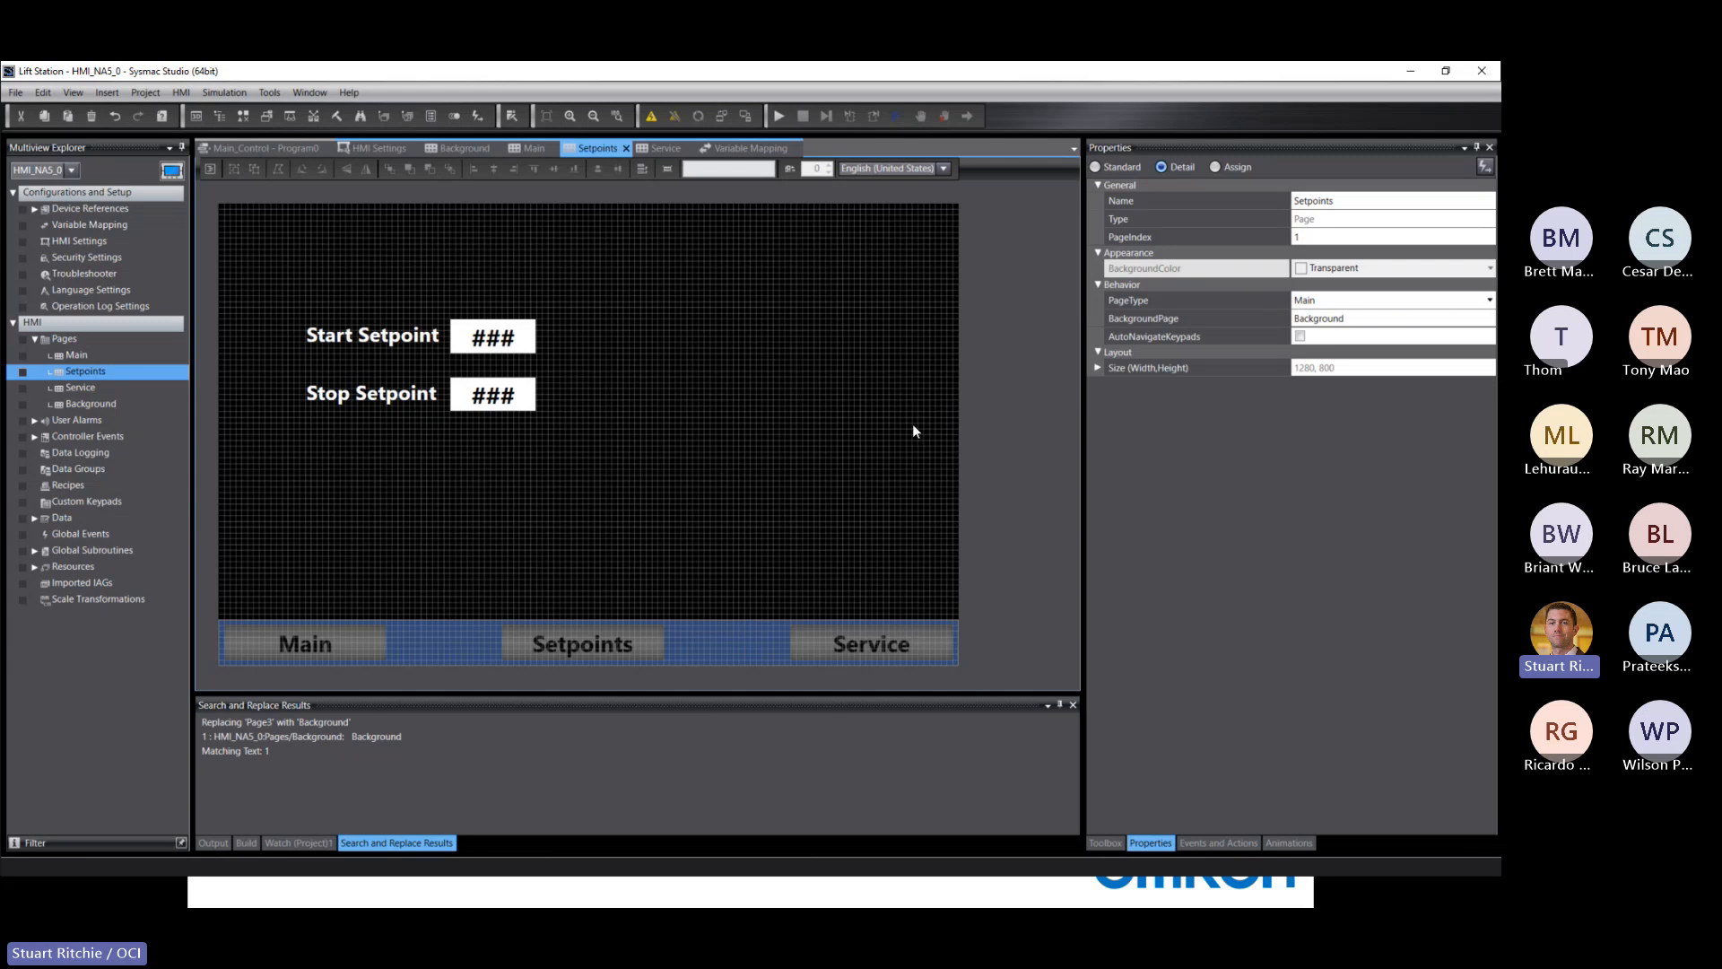
Step: Add a new data set under Data Logging
click(79, 453)
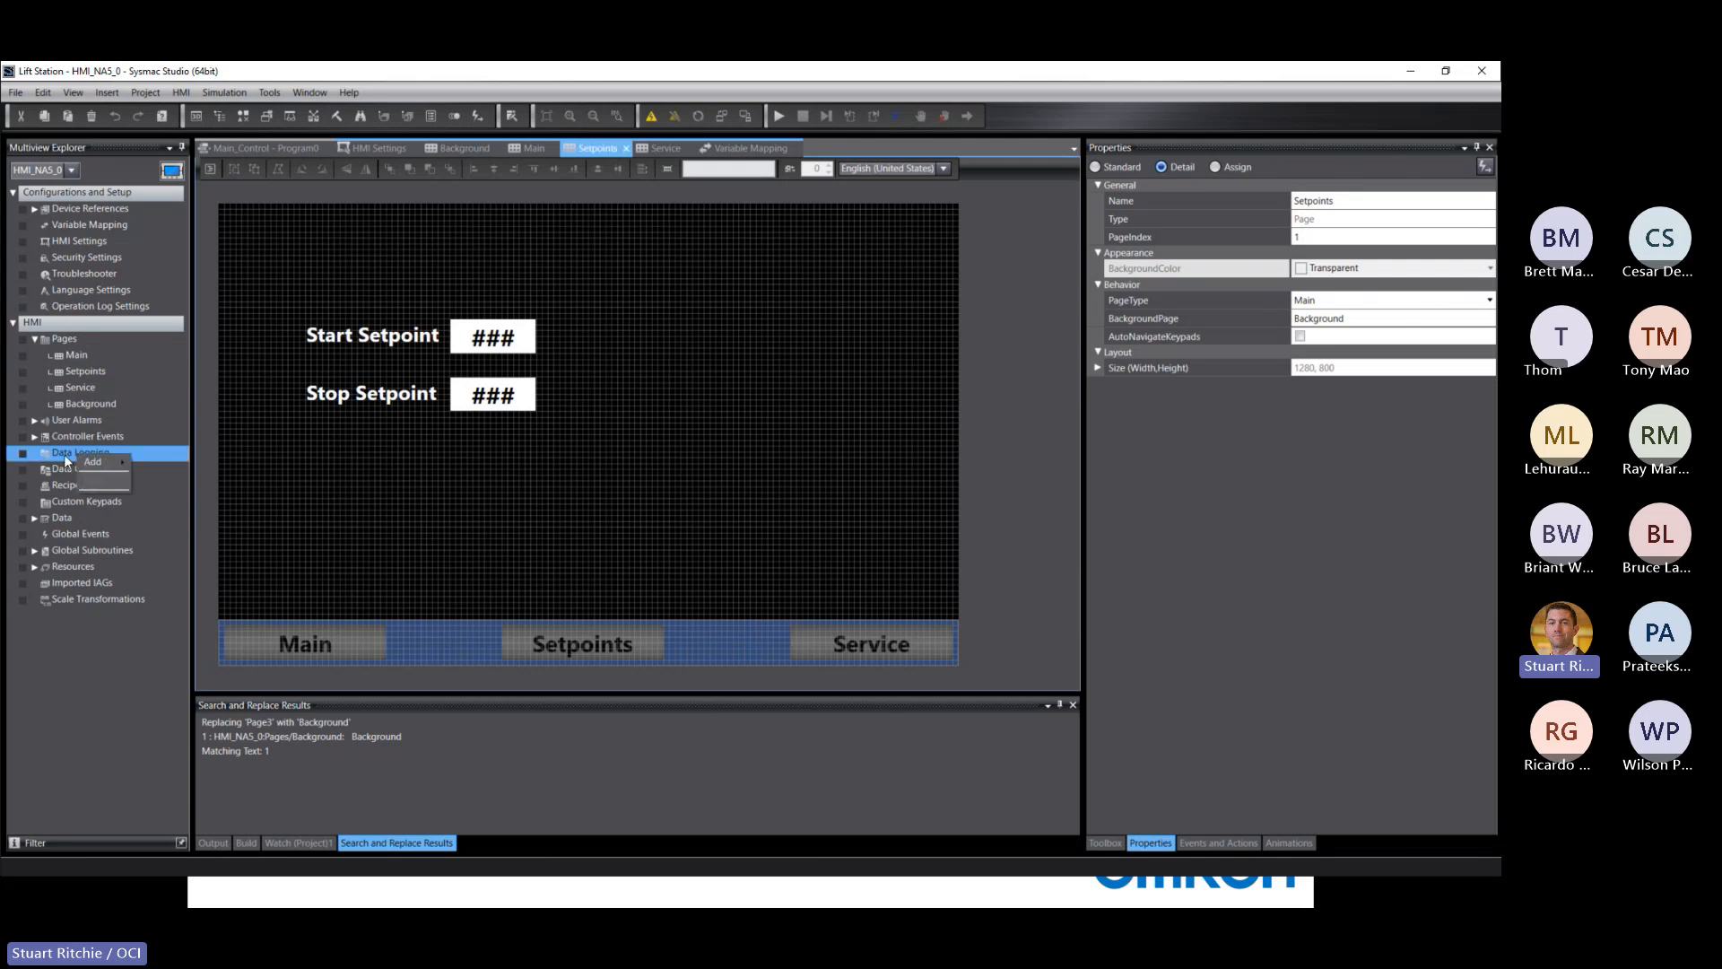
mouse_move(101, 463)
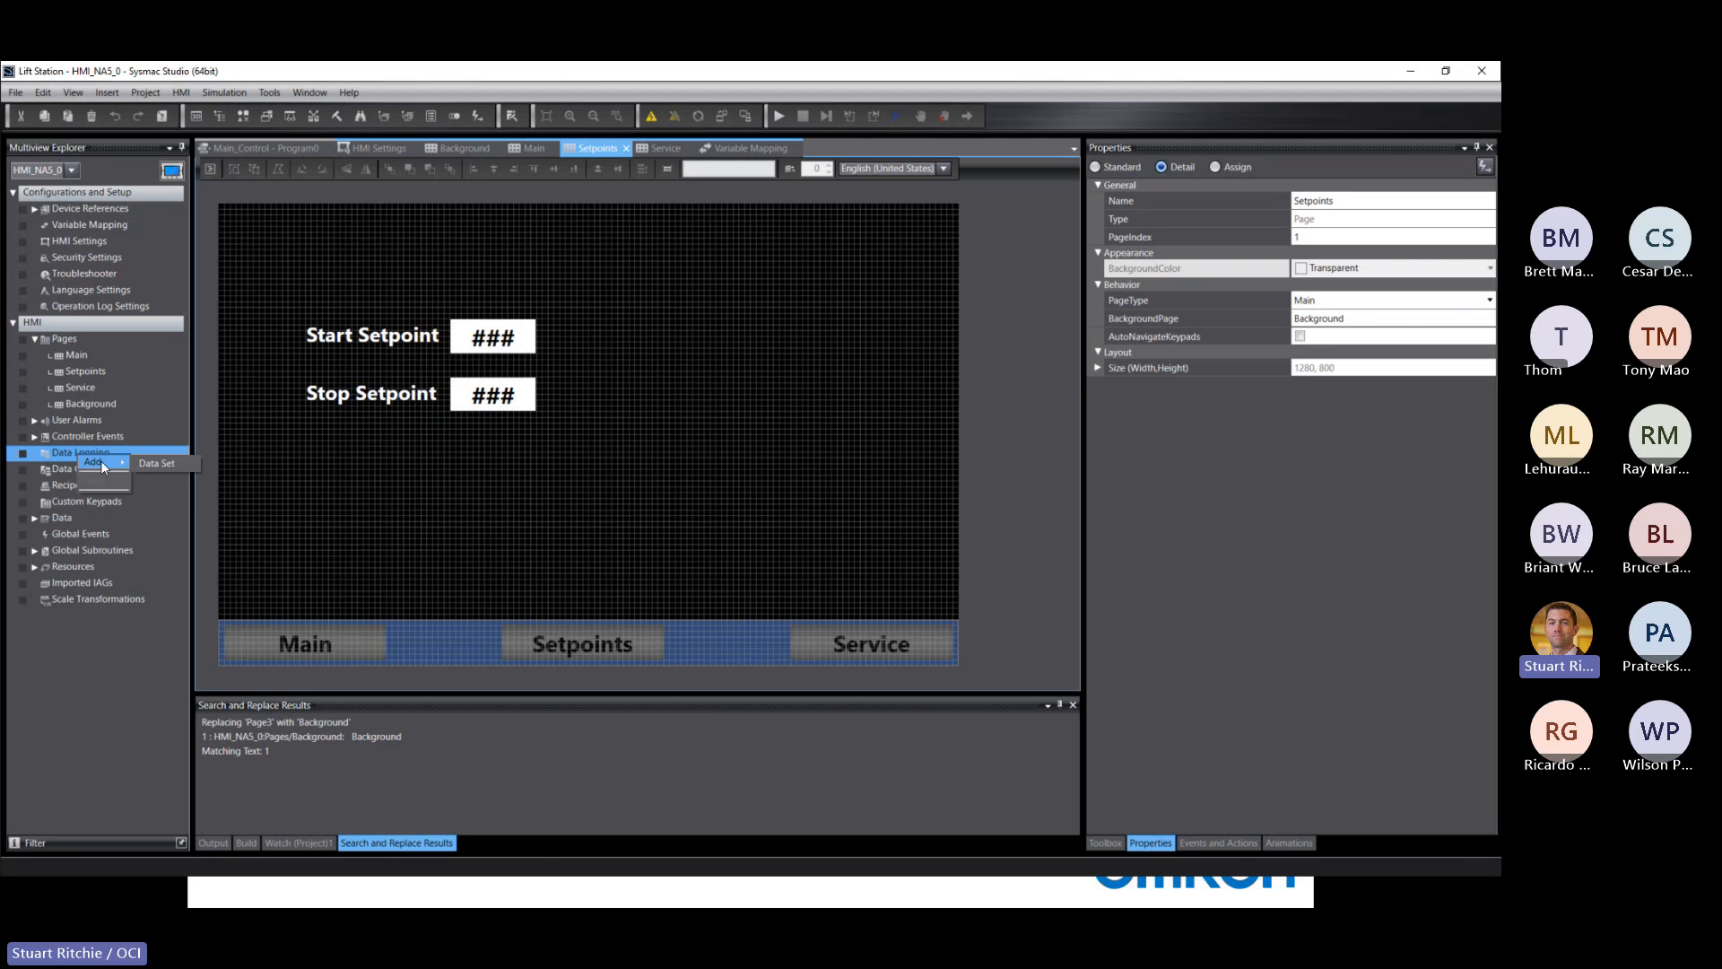
click(154, 463)
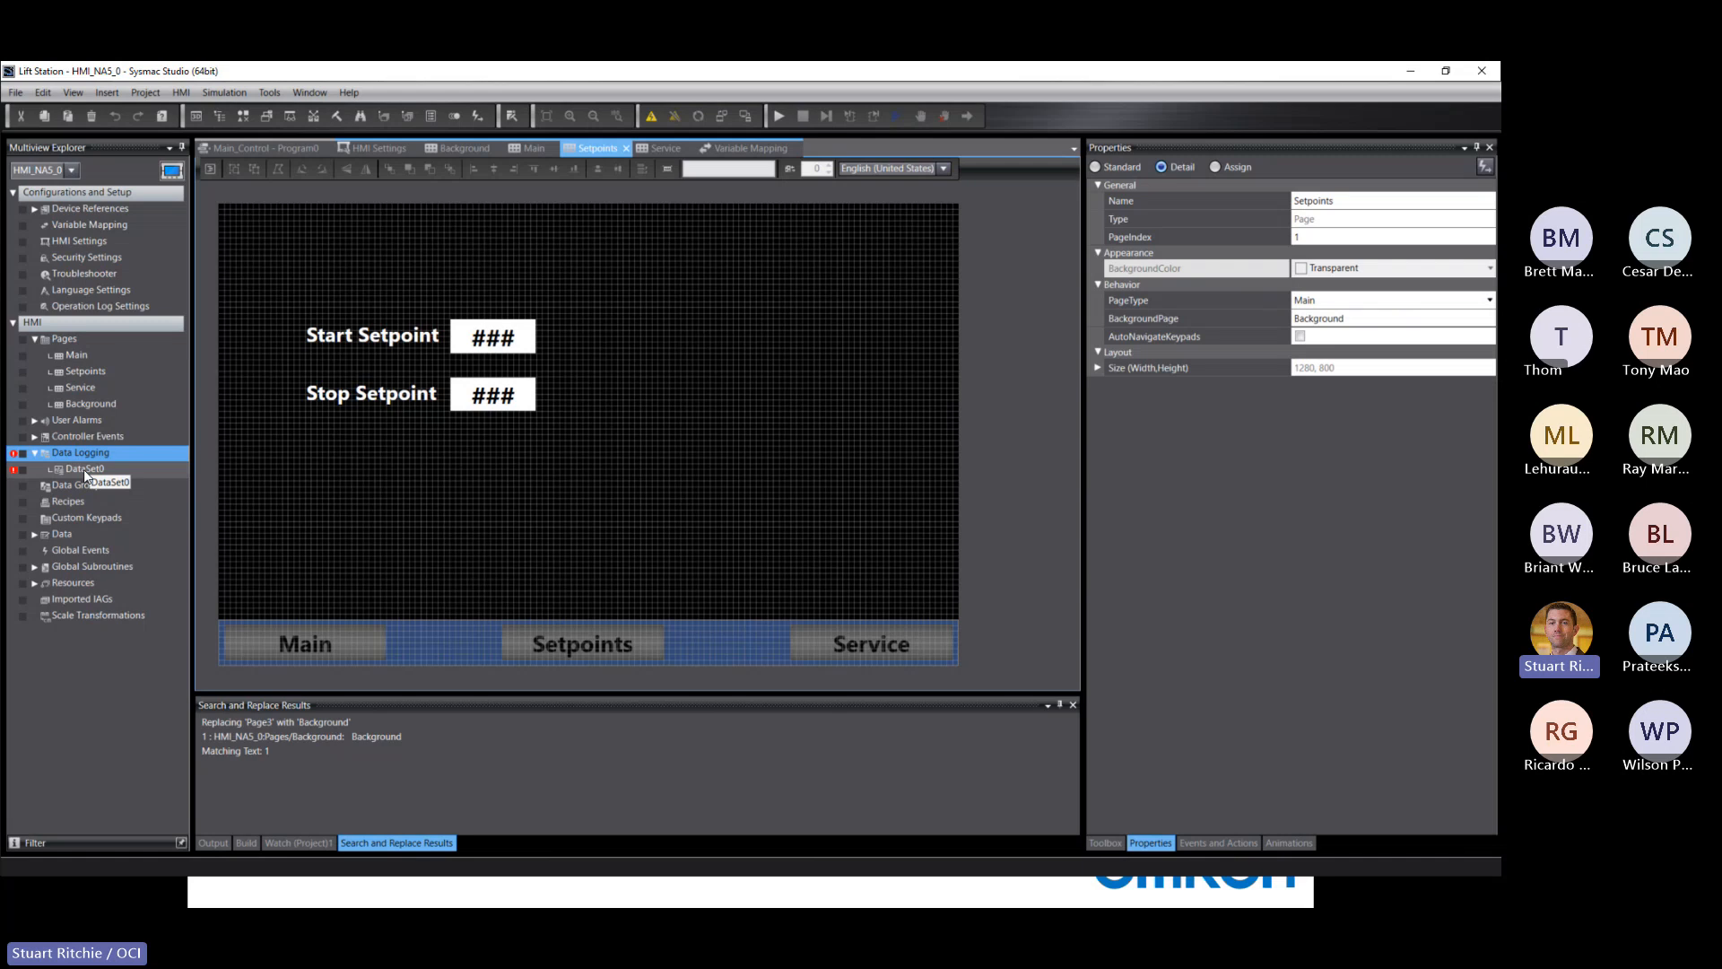
Step: Open DataSet0, keep SD Memory Card as its target device, and start a new database file daily
double_click(83, 469)
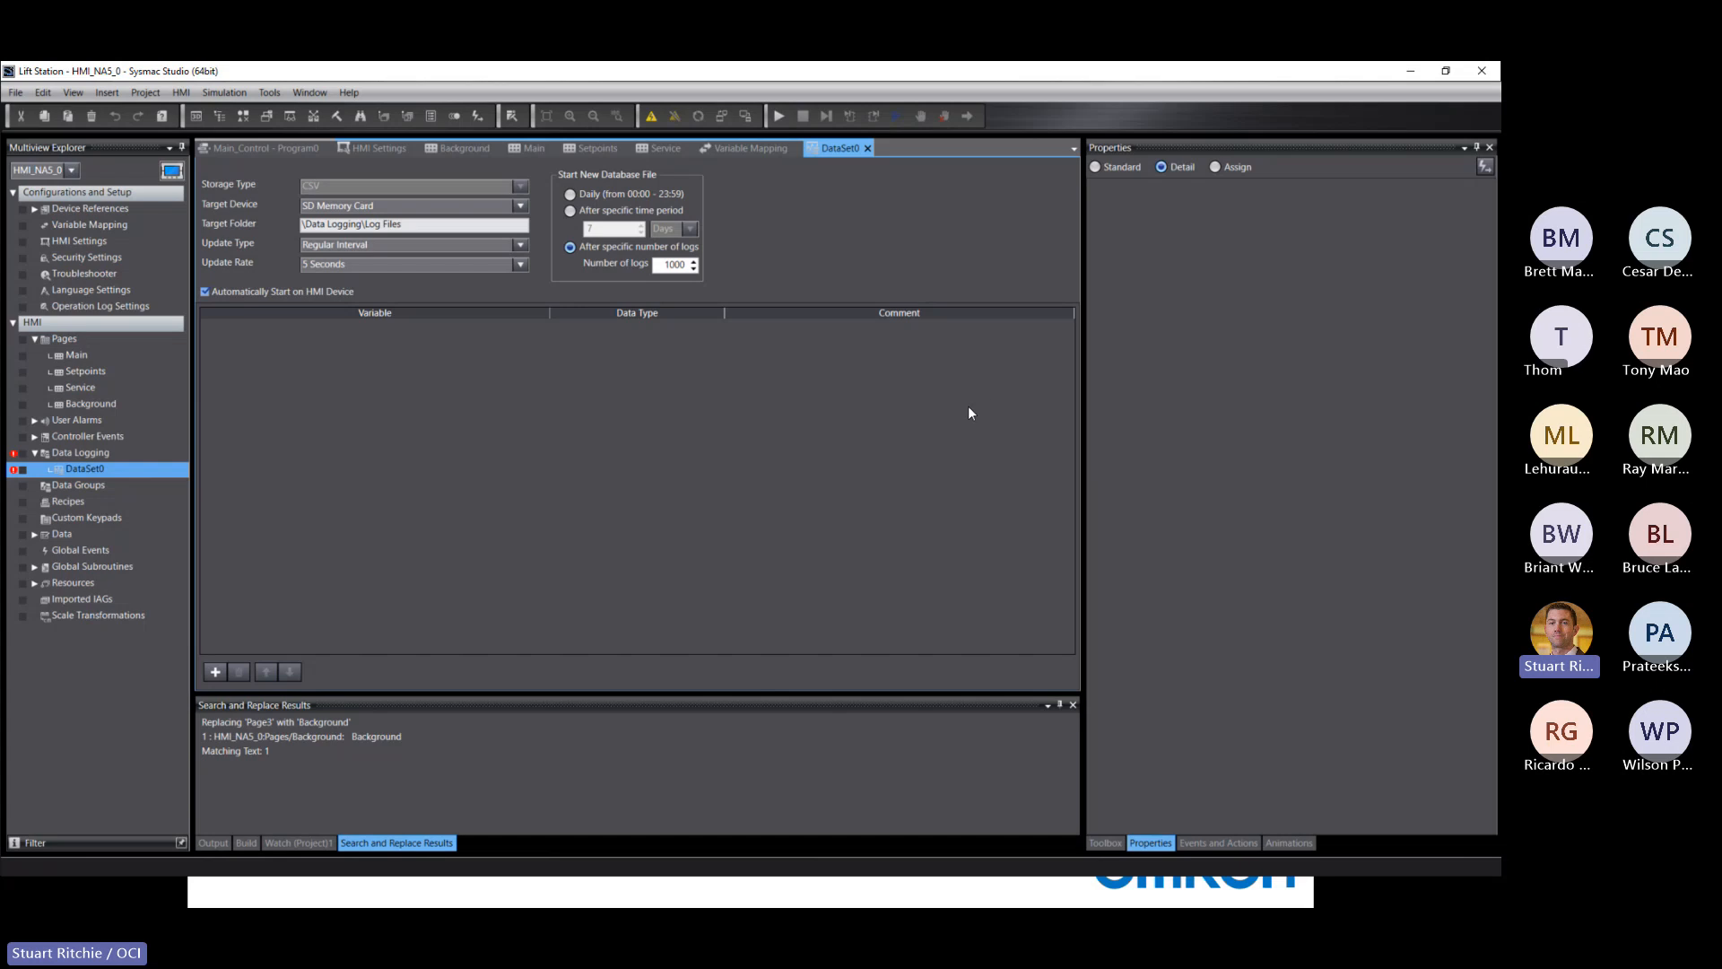
click(346, 207)
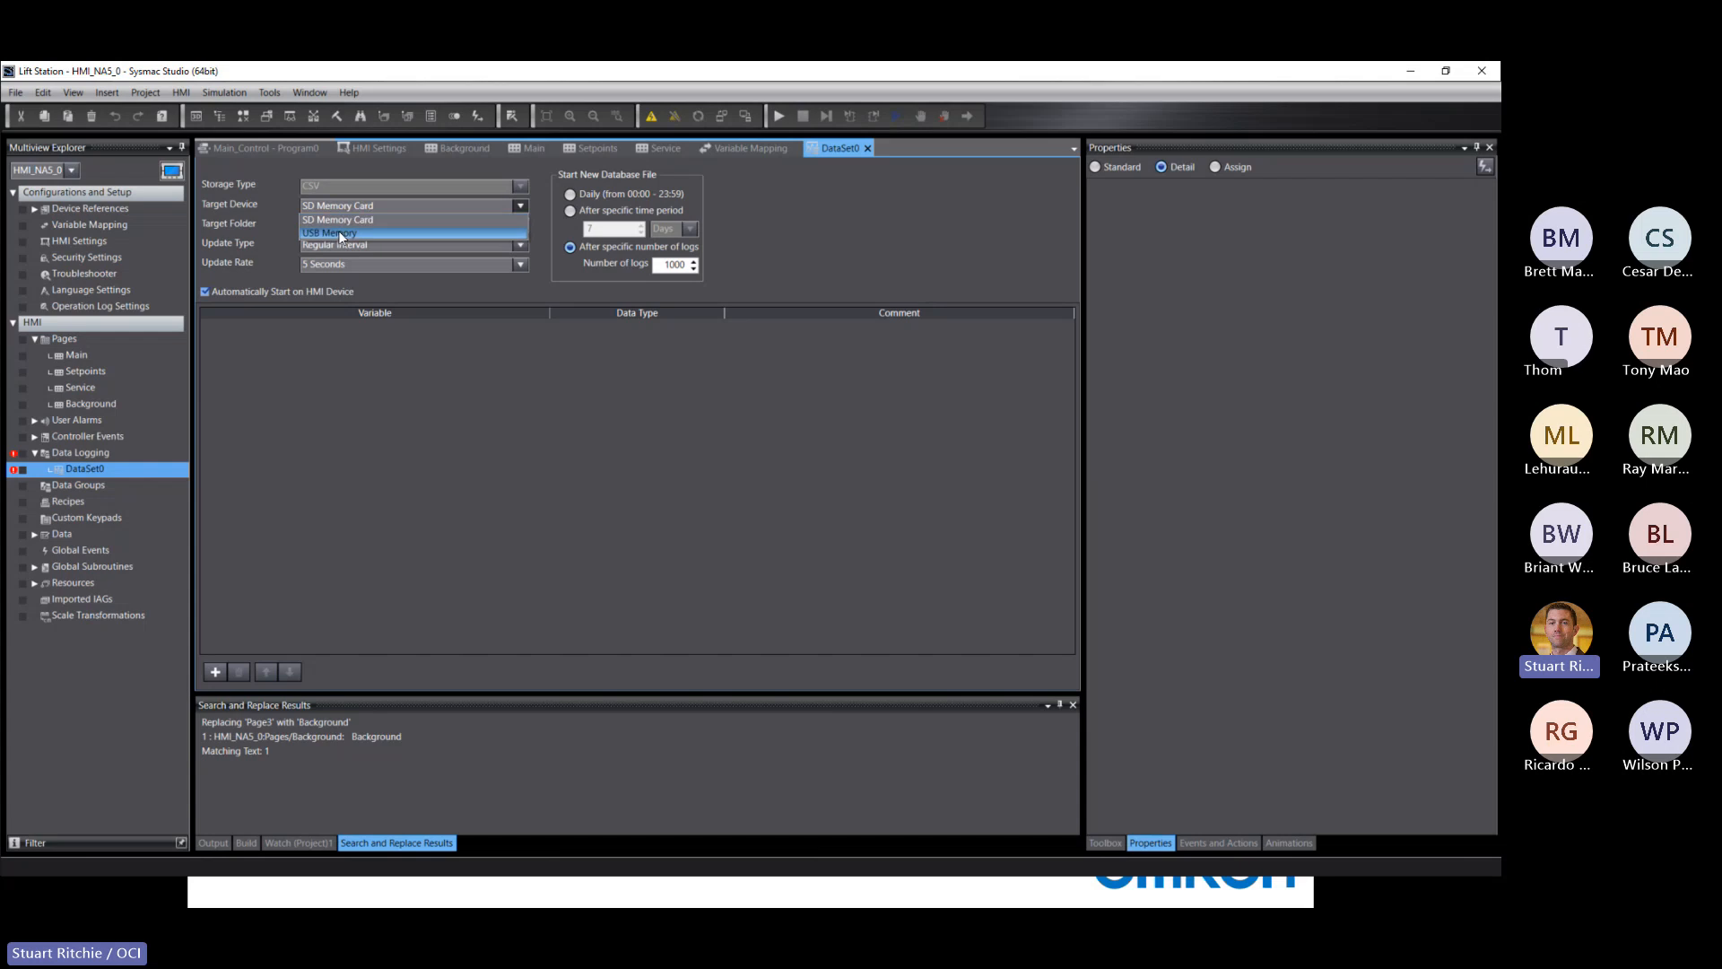
click(352, 219)
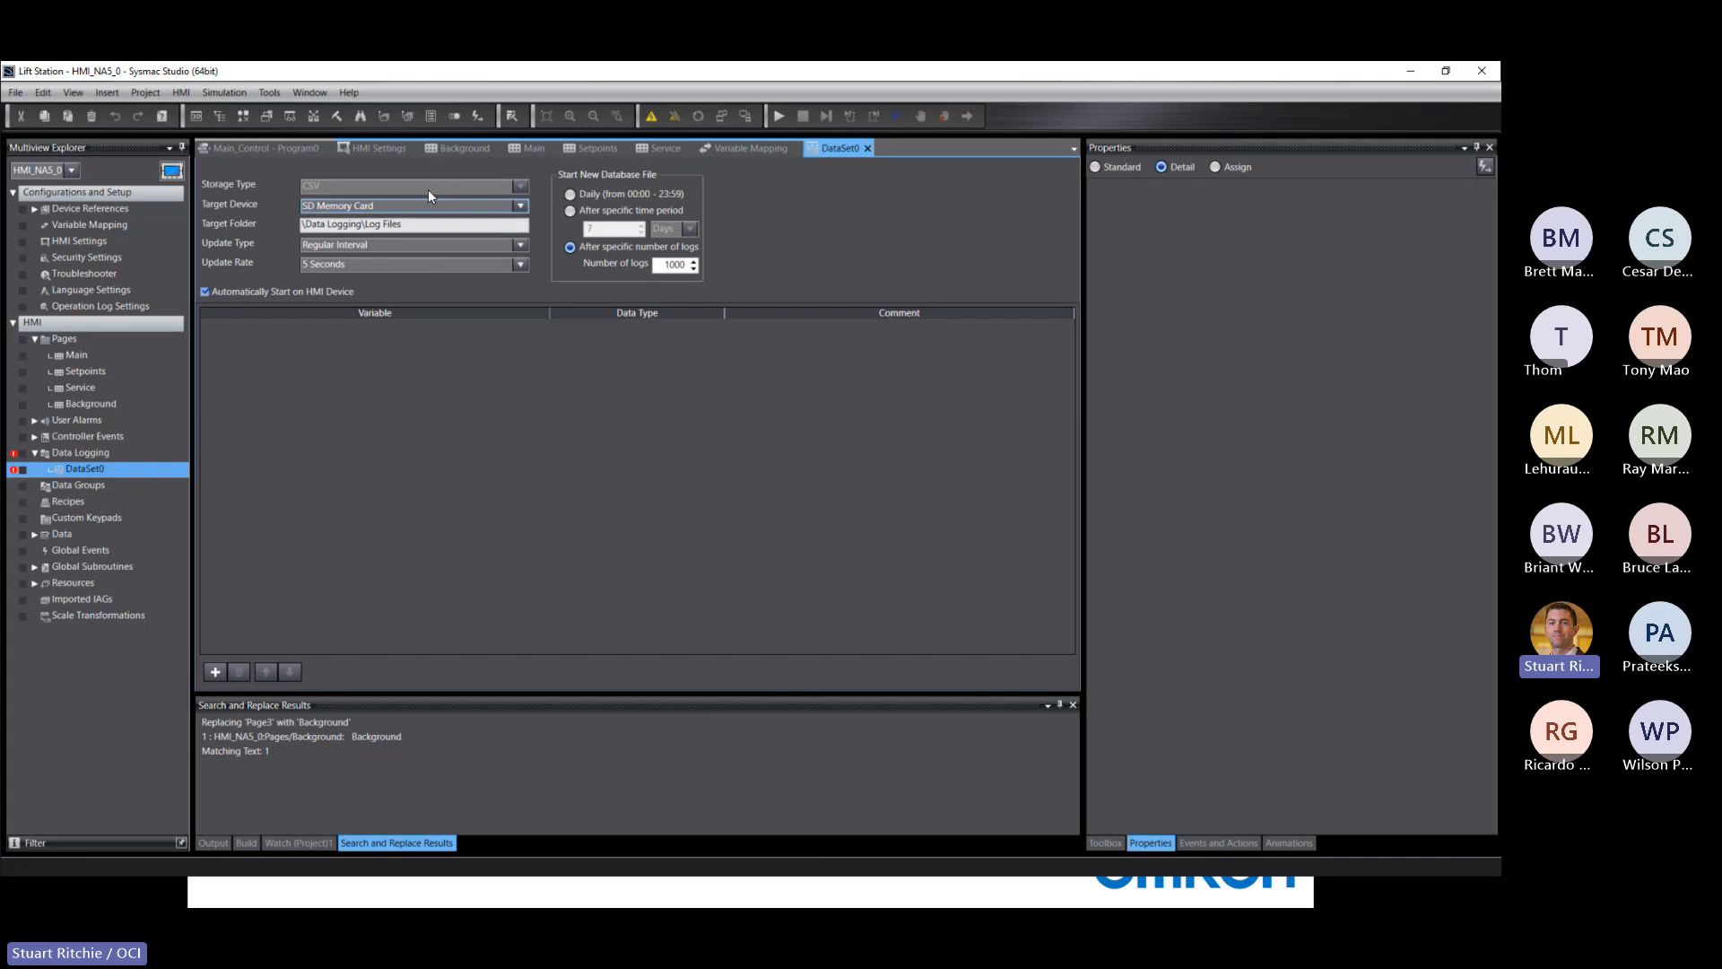
click(570, 195)
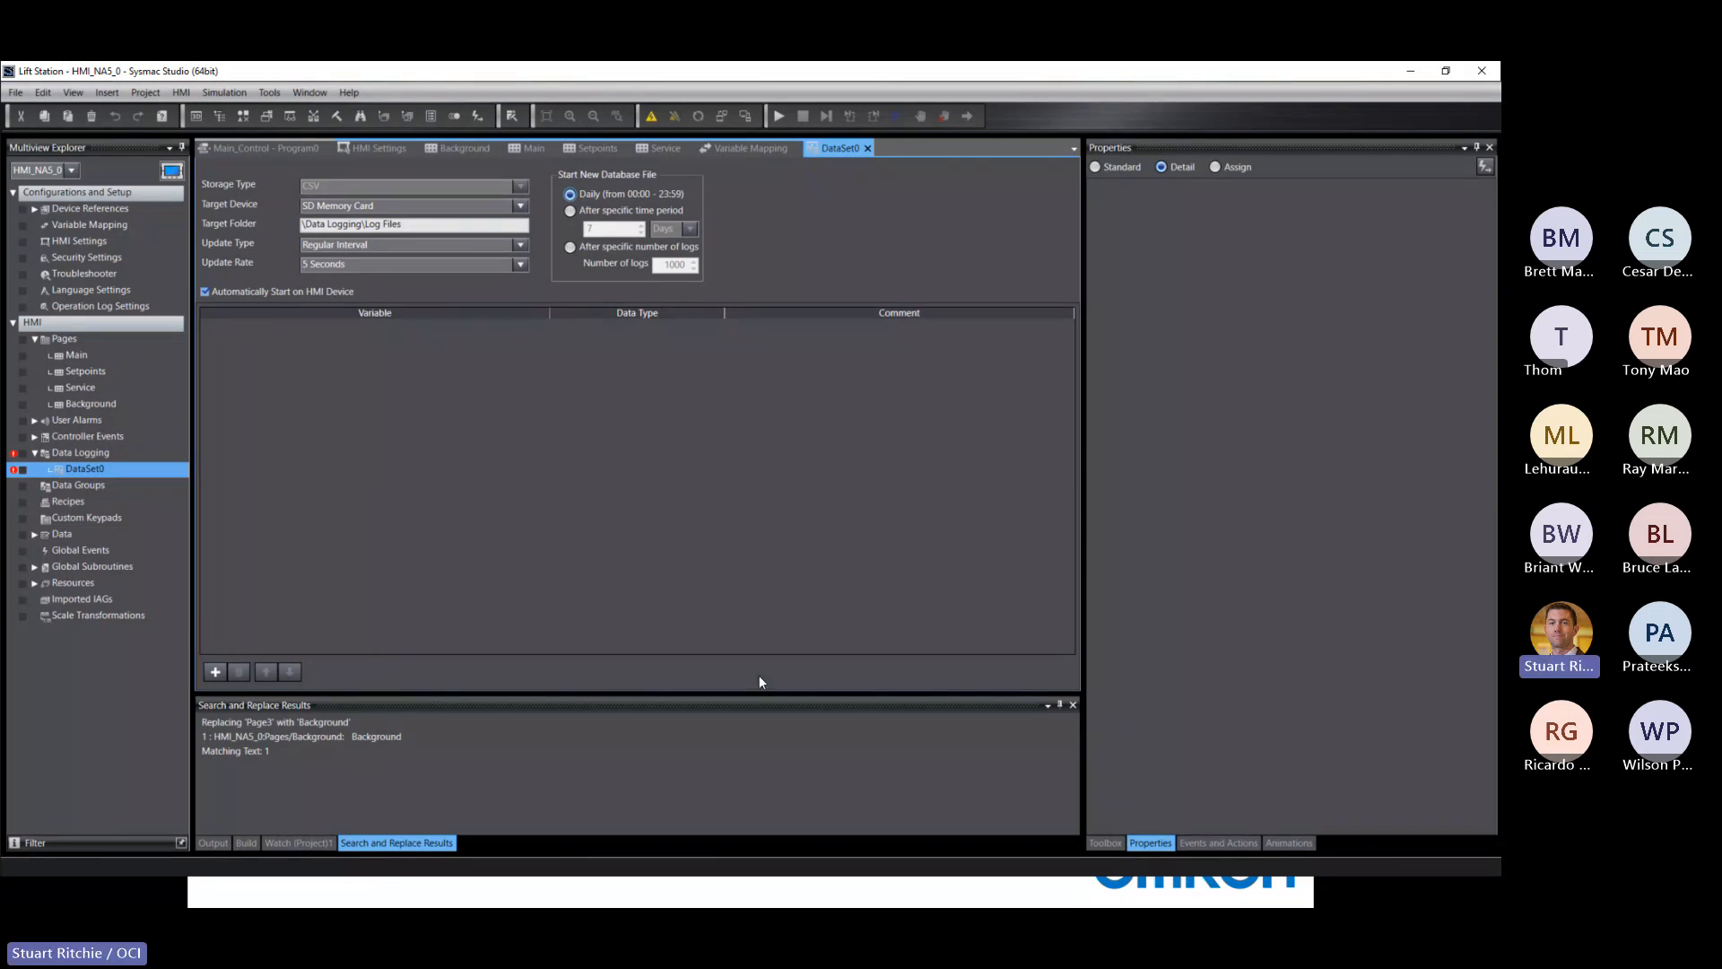
Step: Add the variable Tank_Level_Scaled to the logged variables of DataSet0
click(215, 672)
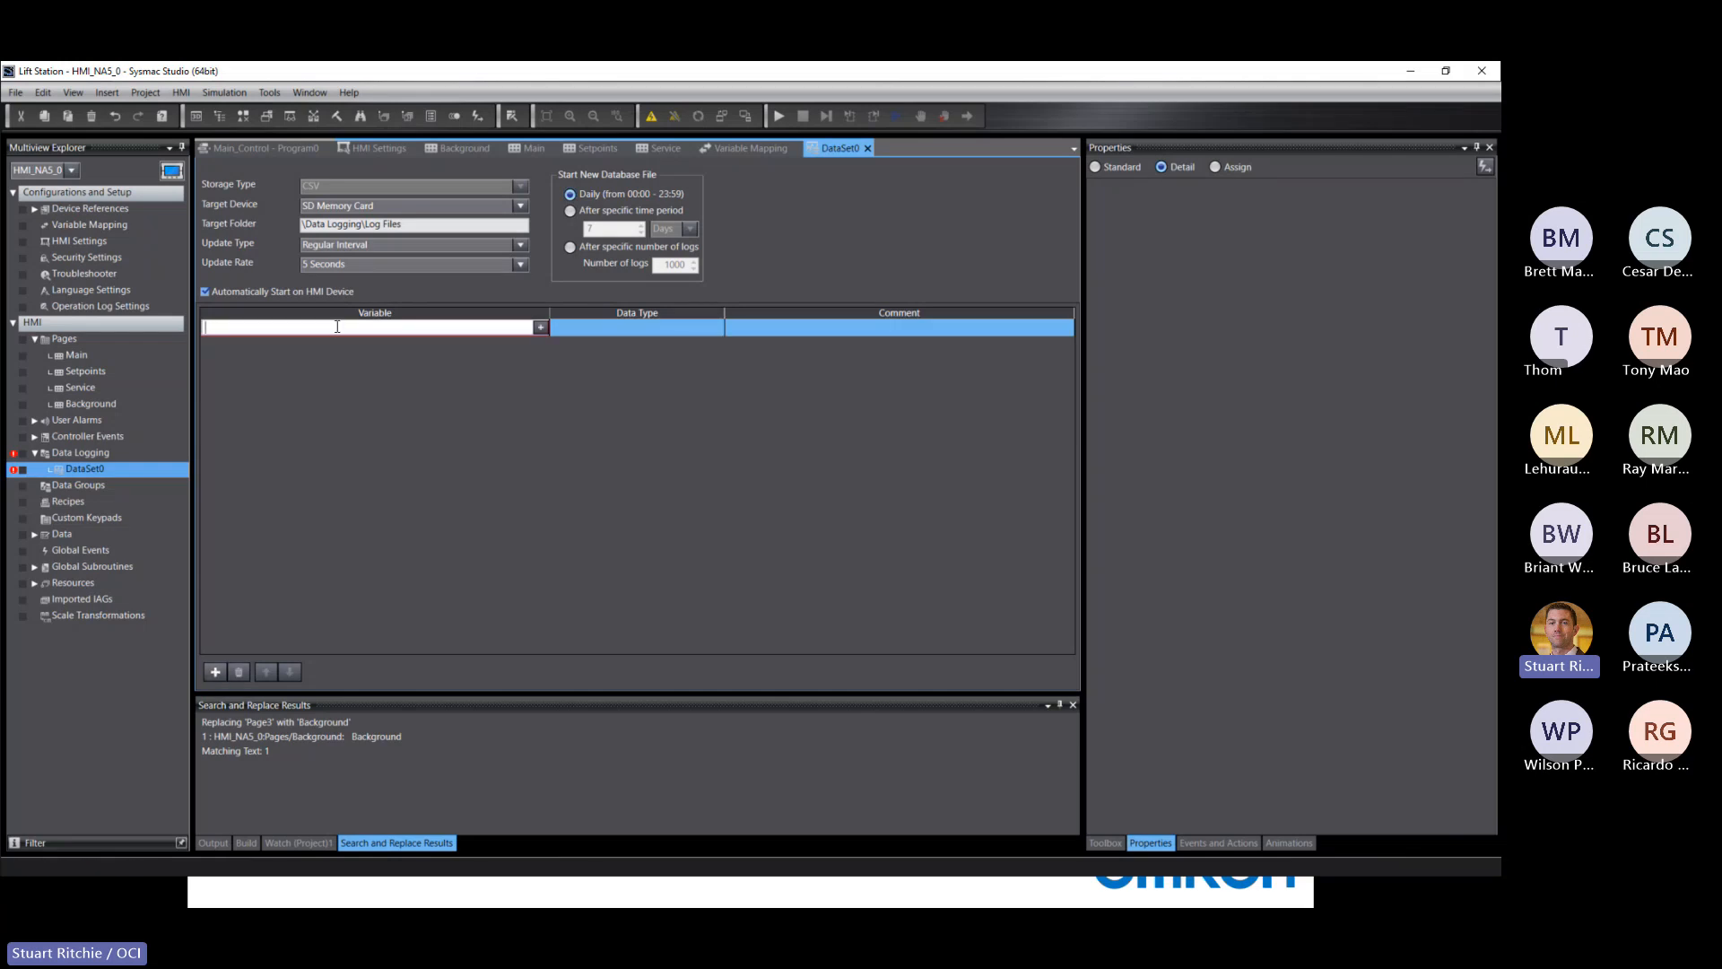
text(Tank)
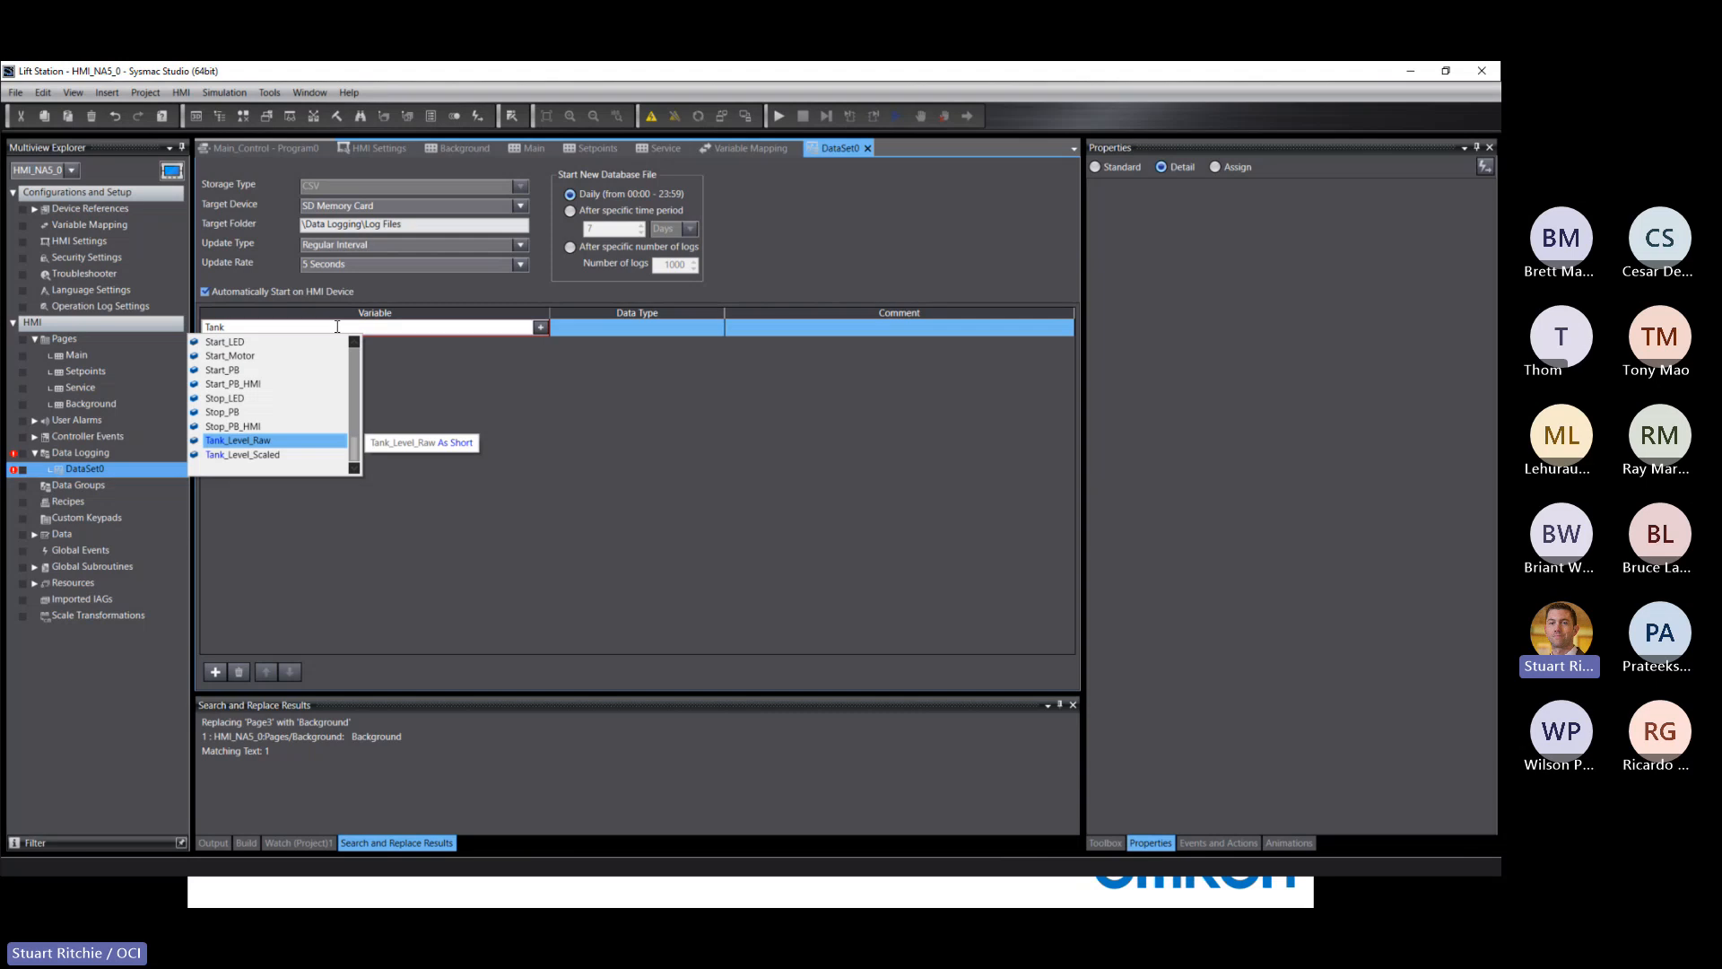
click(251, 455)
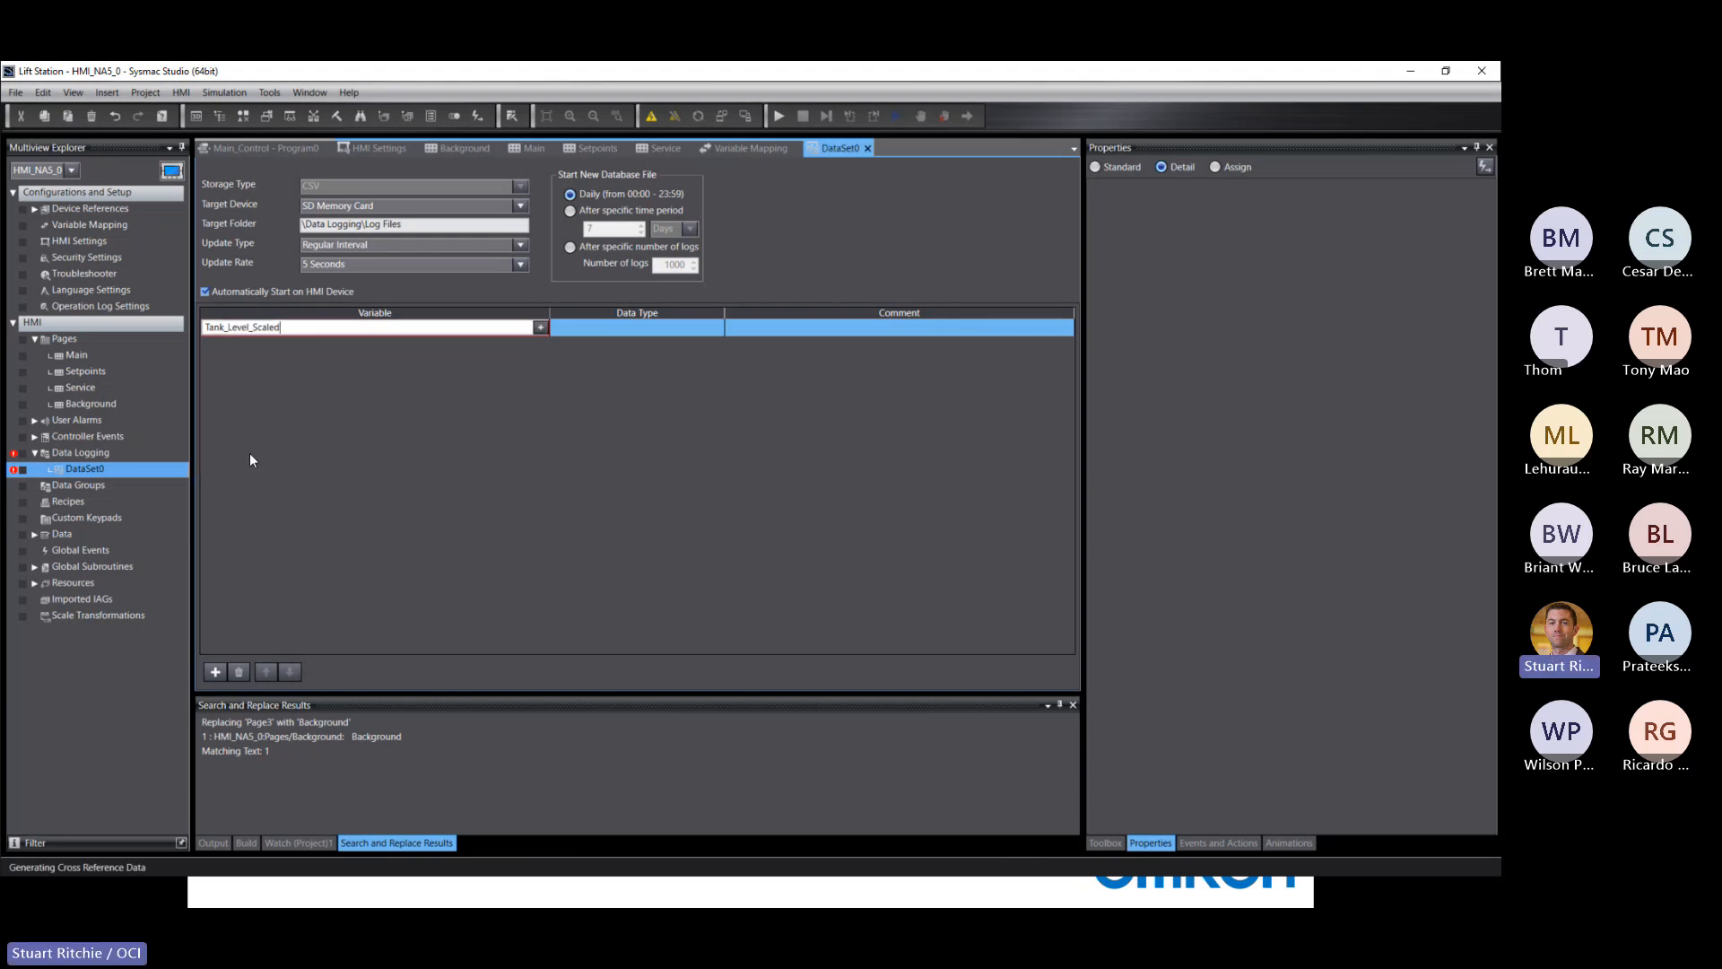
click(626, 328)
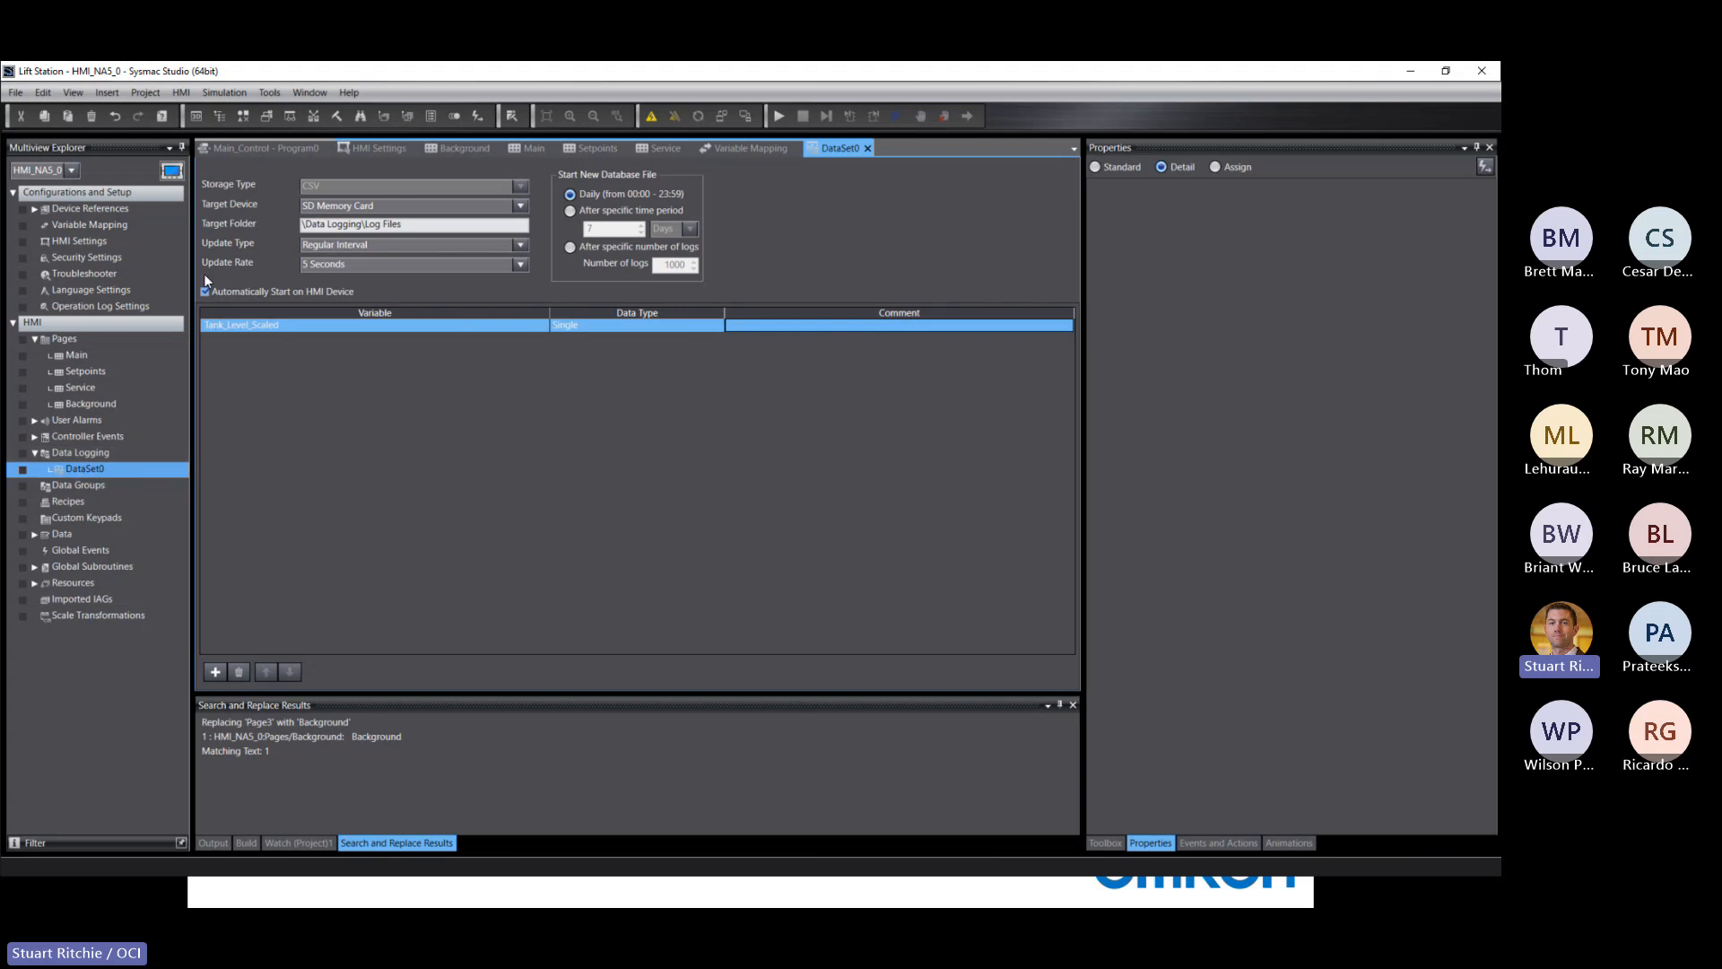
Step: Place a Trend Graph on the Setpoints page beside the setpoint fields and enlarge it down to the navigation bar
click(594, 149)
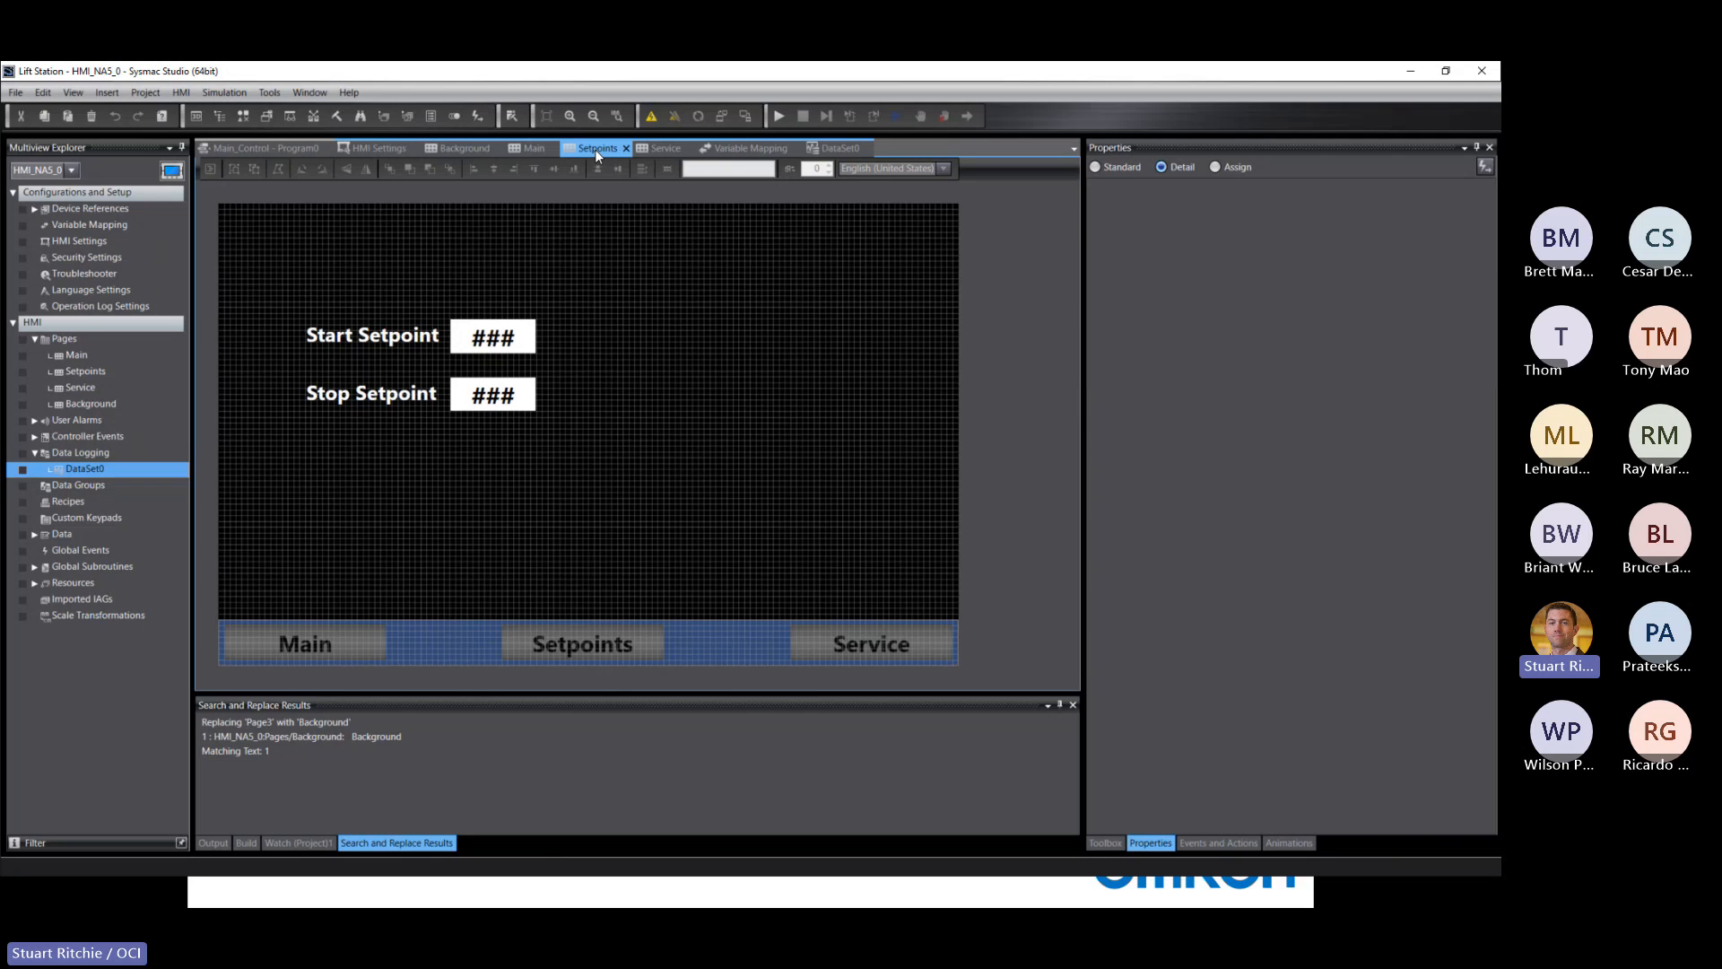
click(1106, 843)
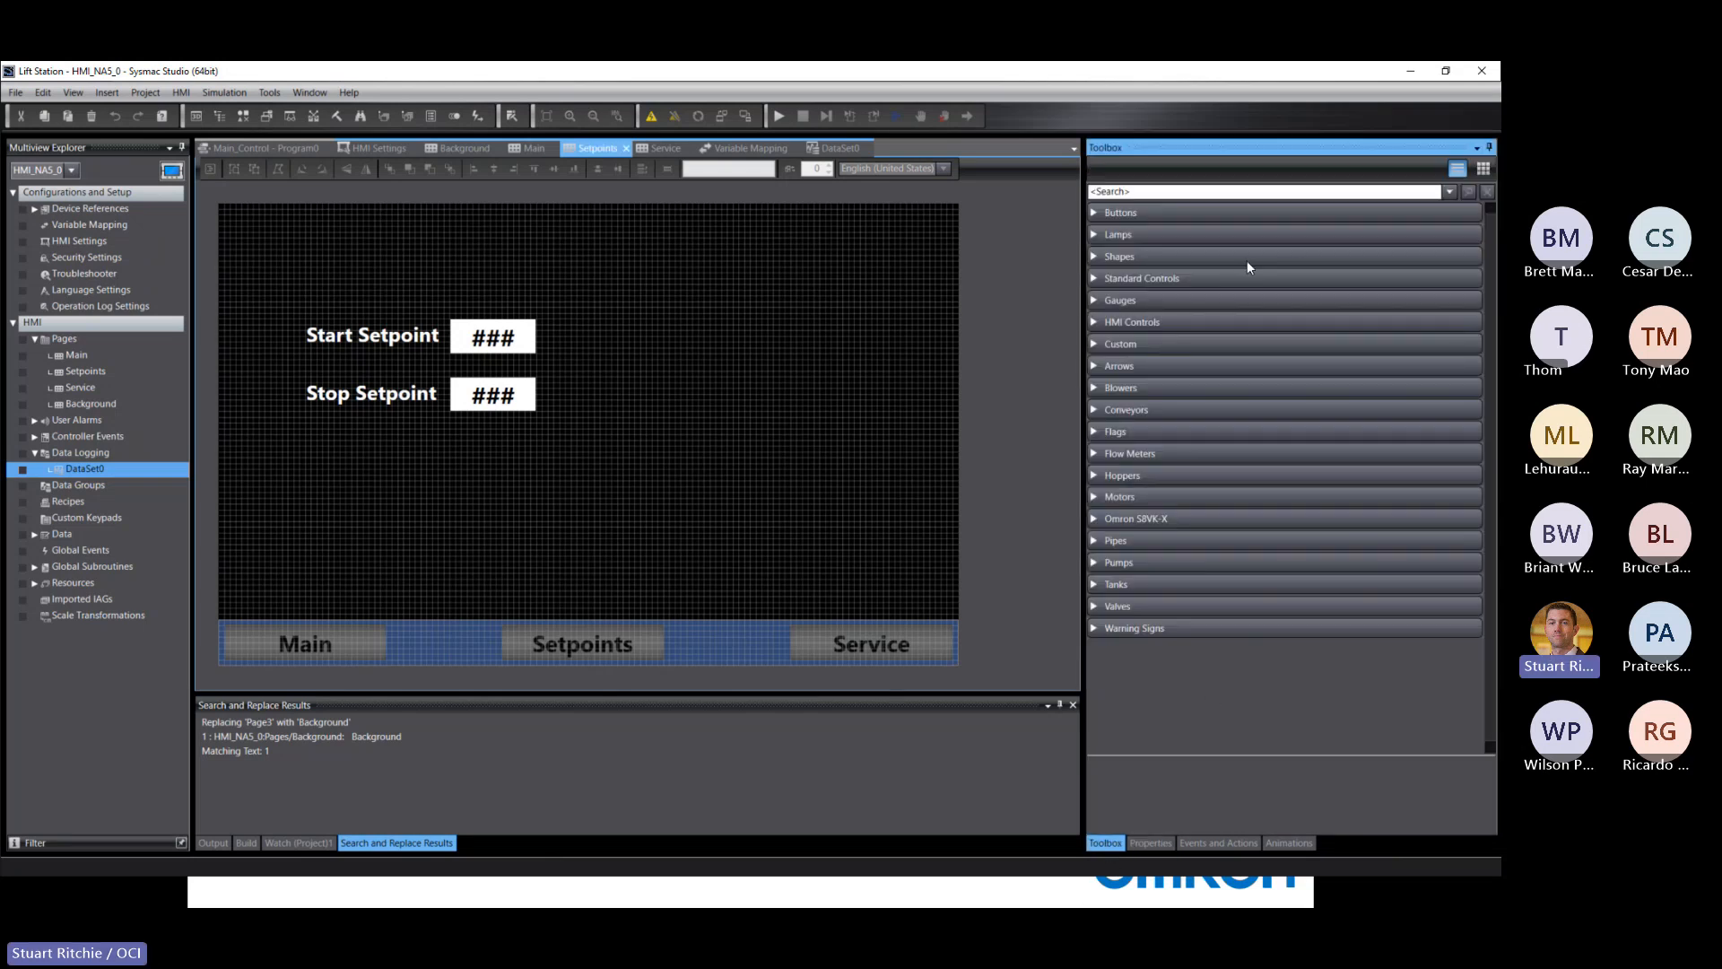
click(1093, 277)
click(1093, 277)
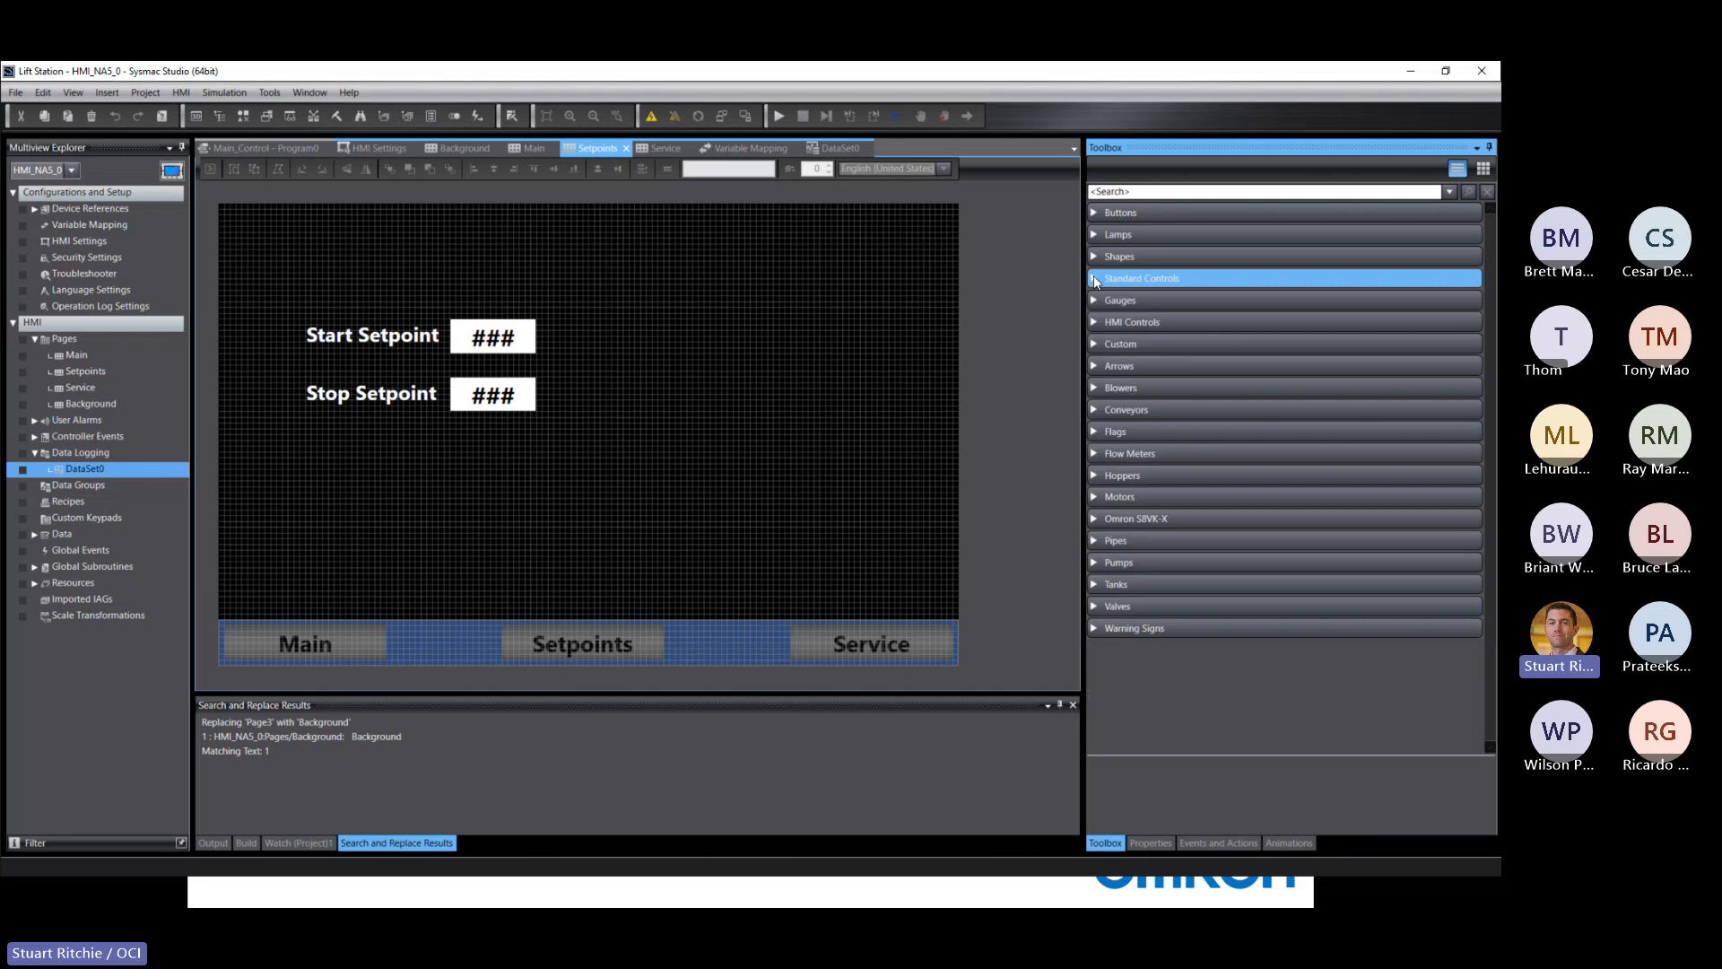
click(1092, 321)
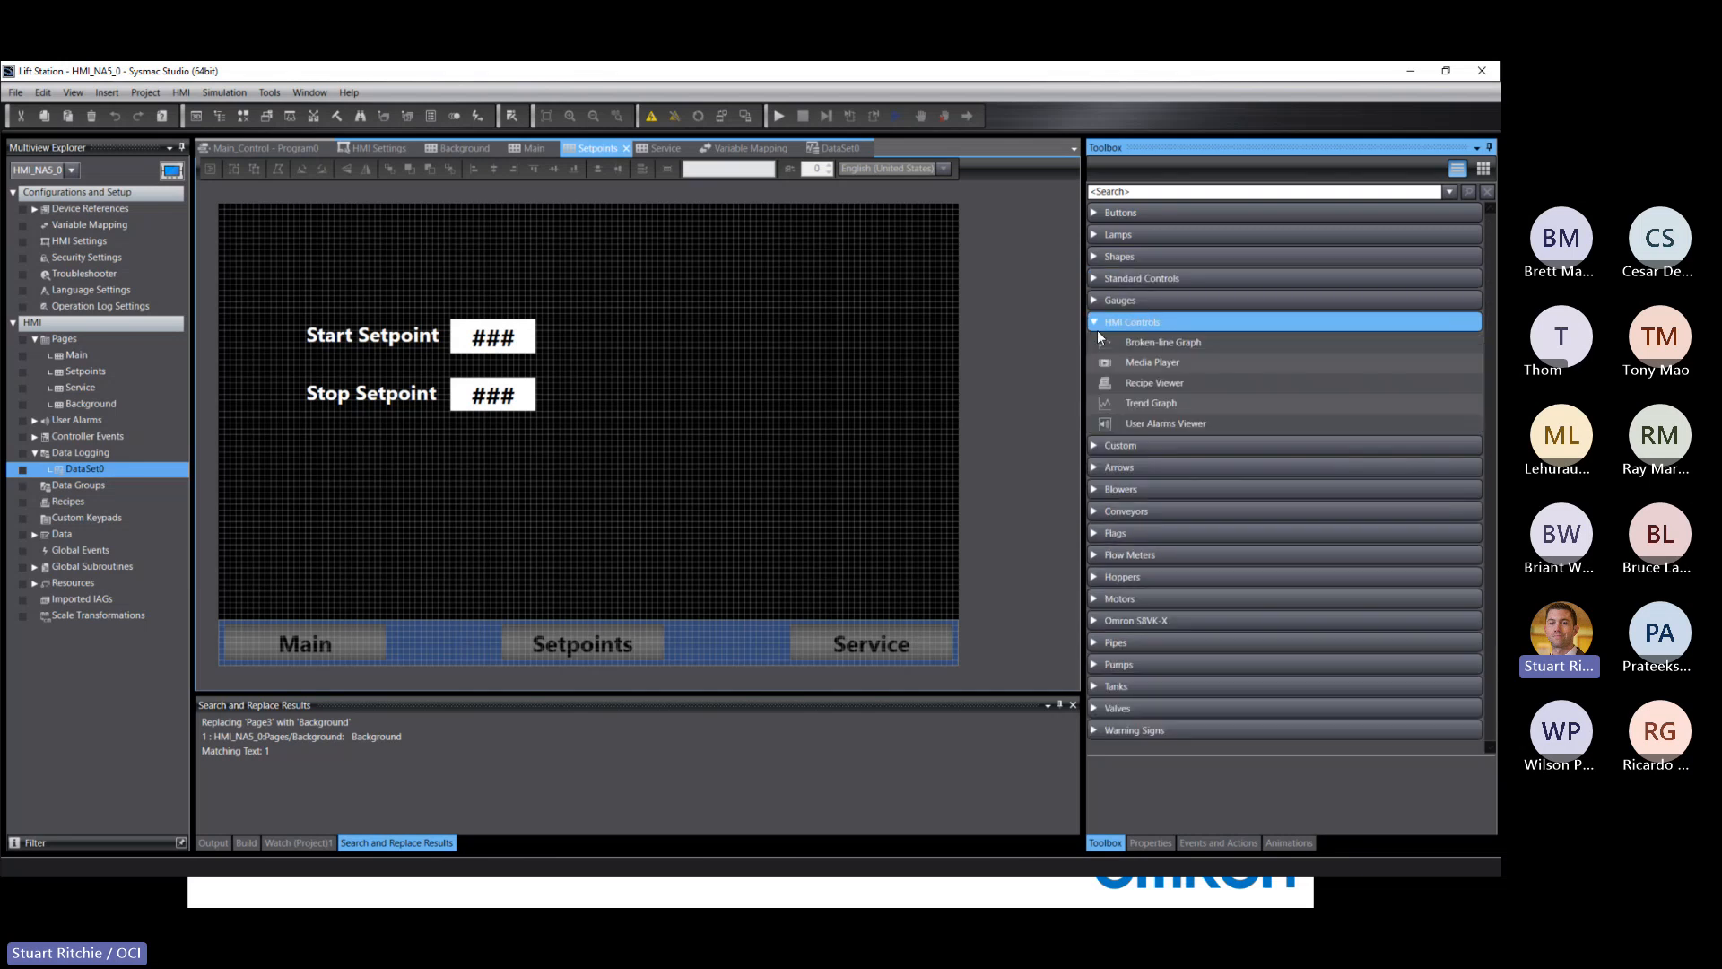
click(1143, 406)
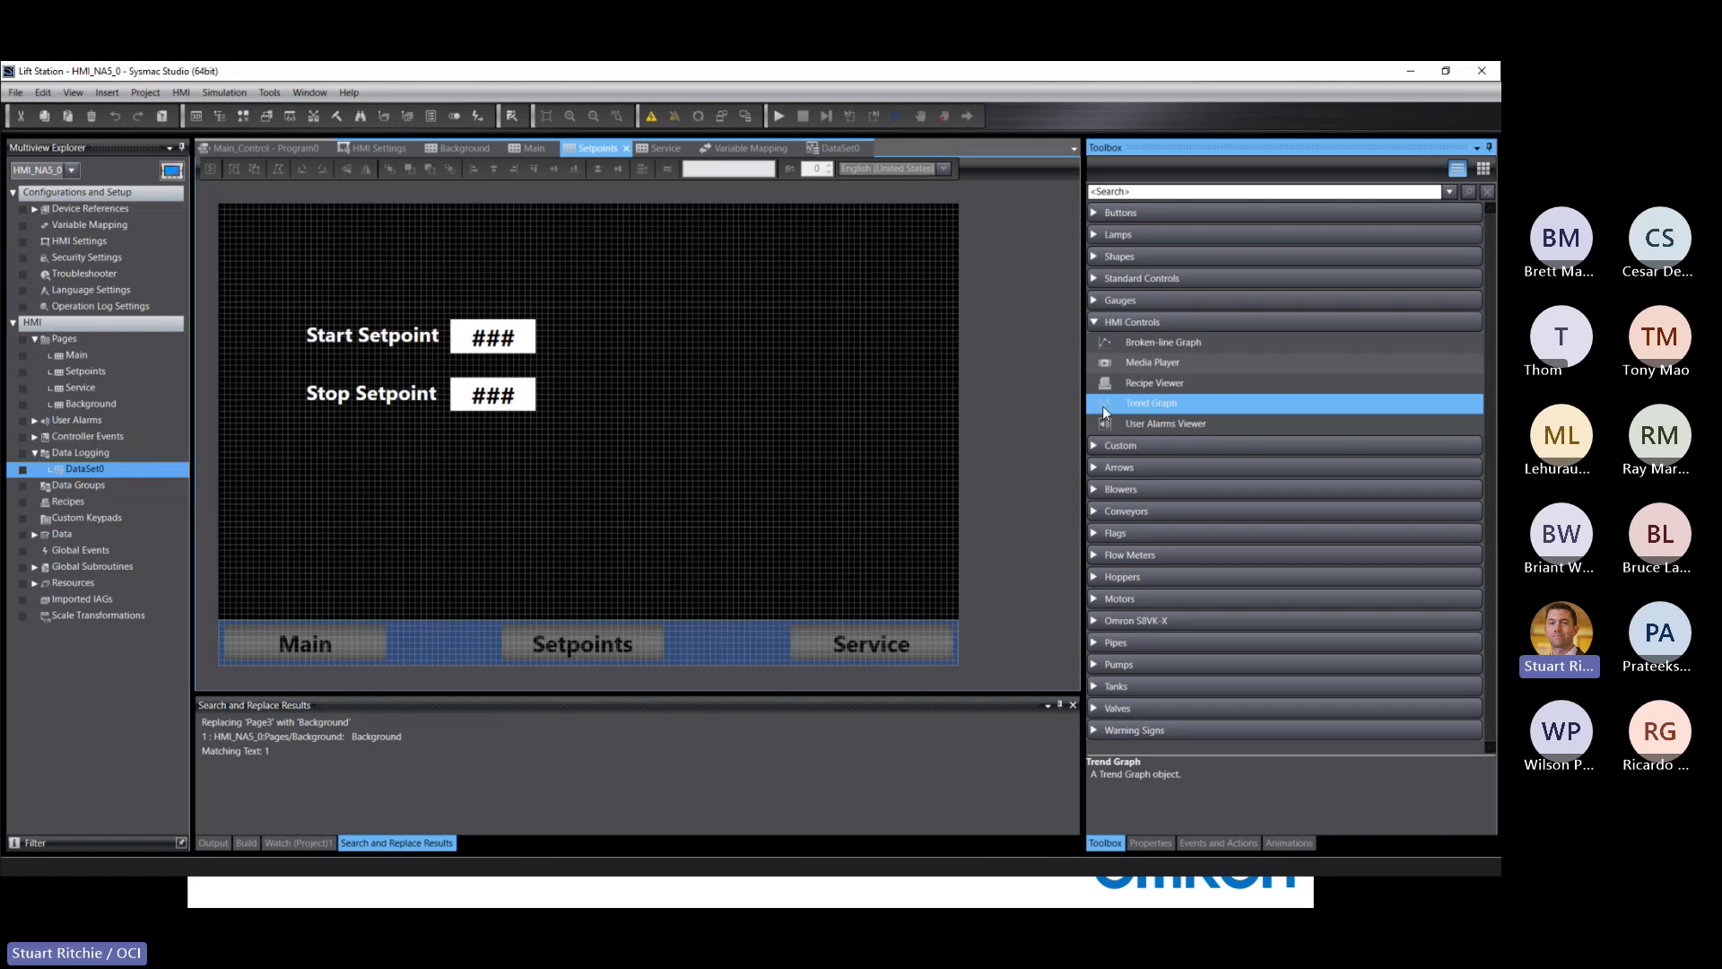
drag(1101, 406, 624, 314)
drag(807, 353, 956, 602)
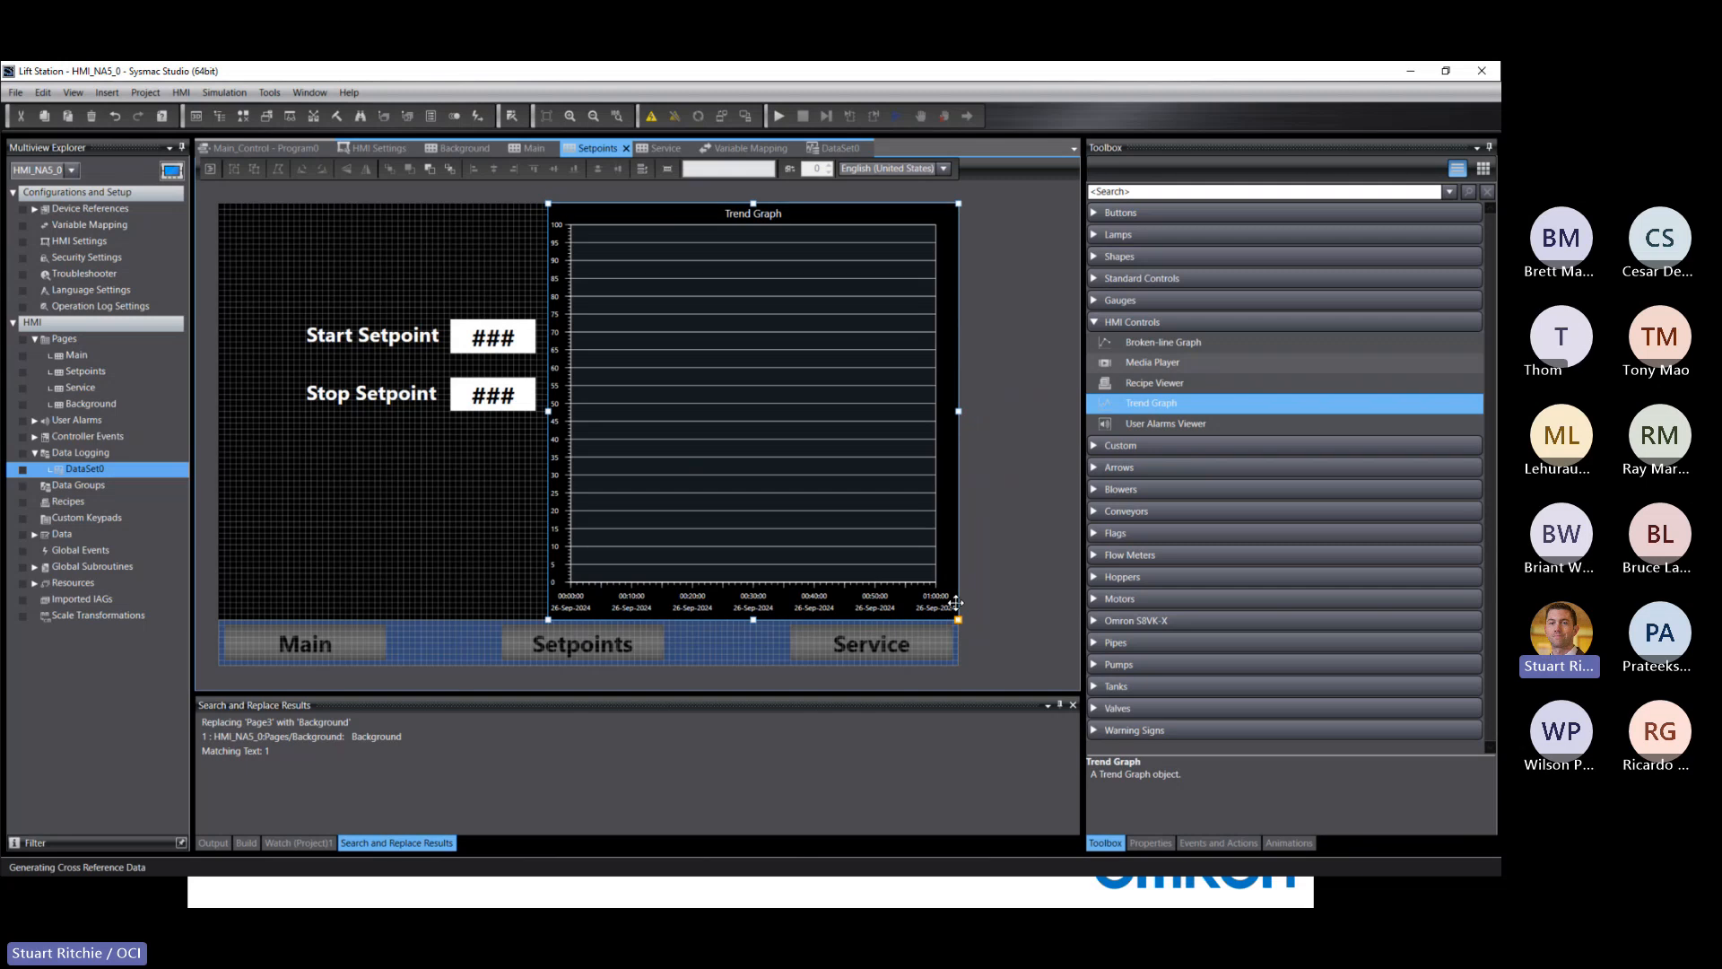
Step: Assign DataSet0 as the data set of the Trend Graph
double_click(686, 270)
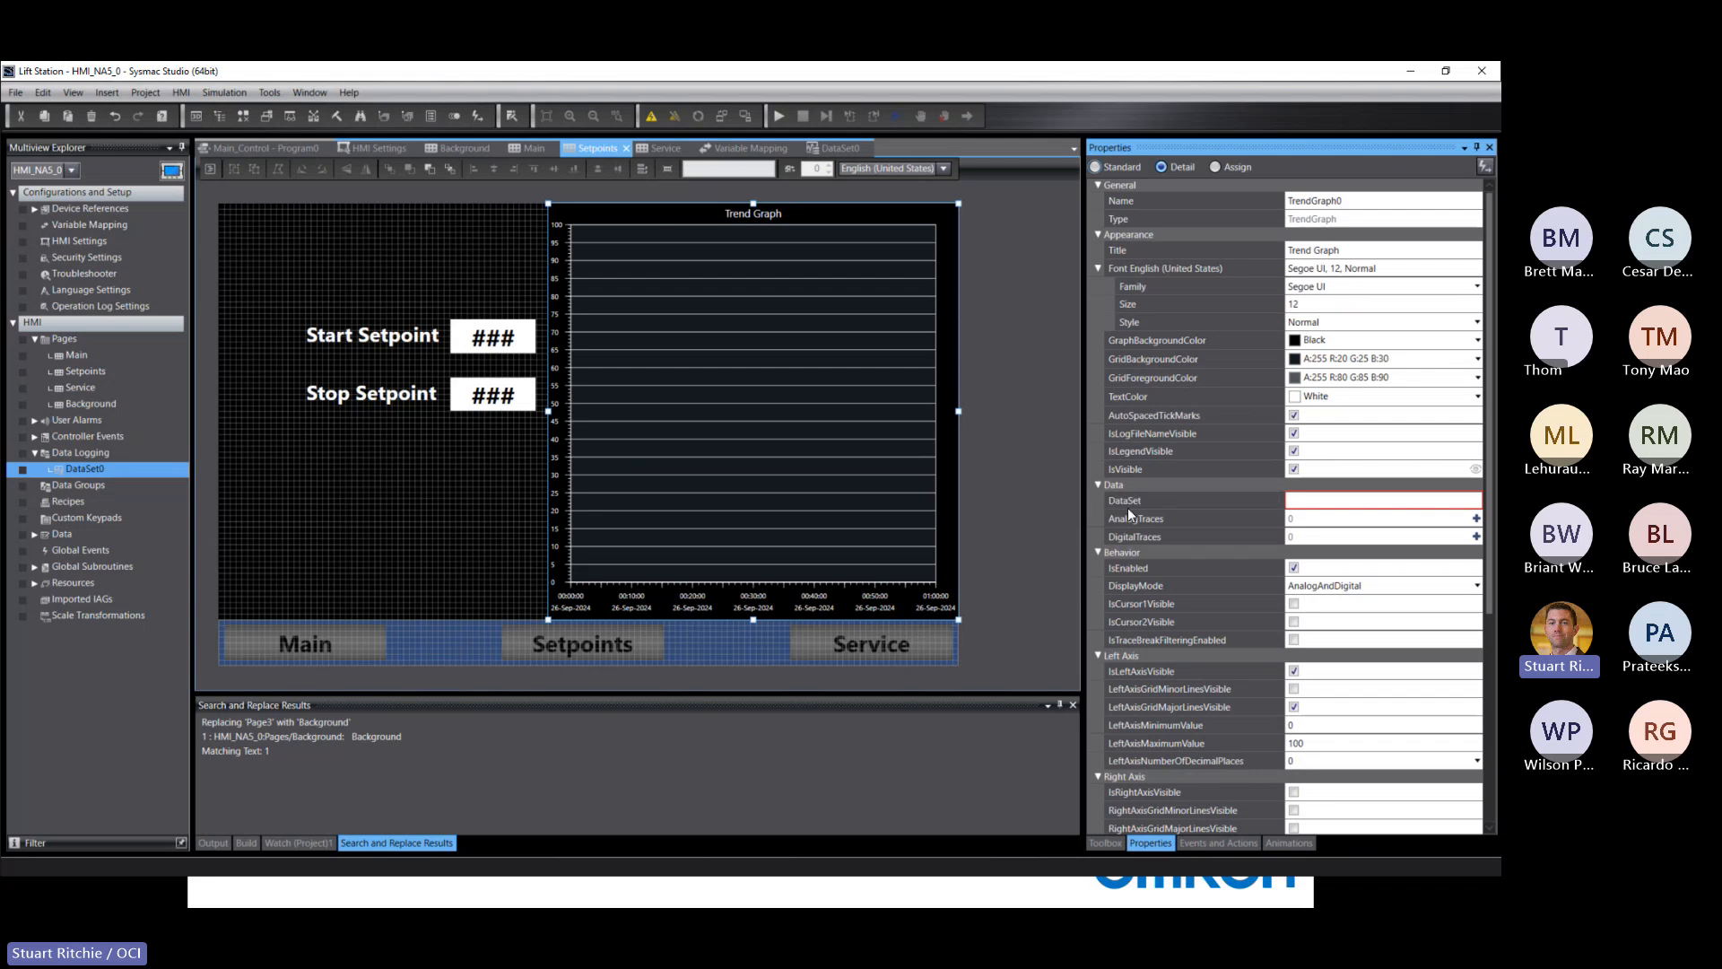
click(1321, 501)
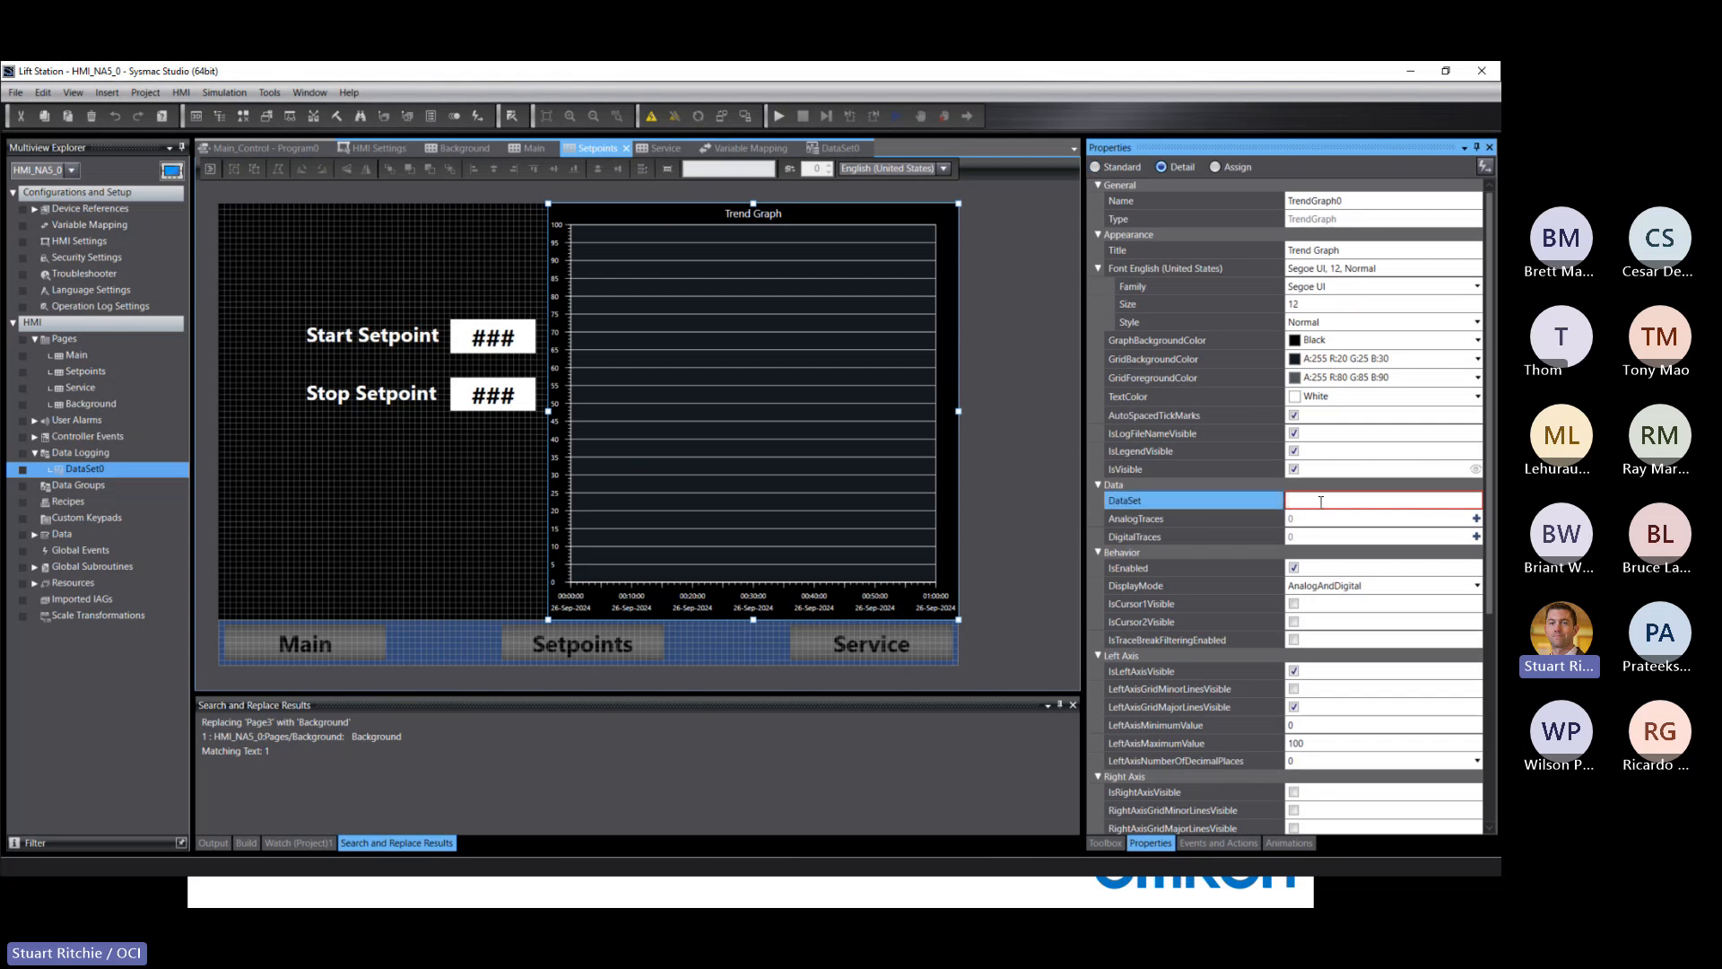
text(da)
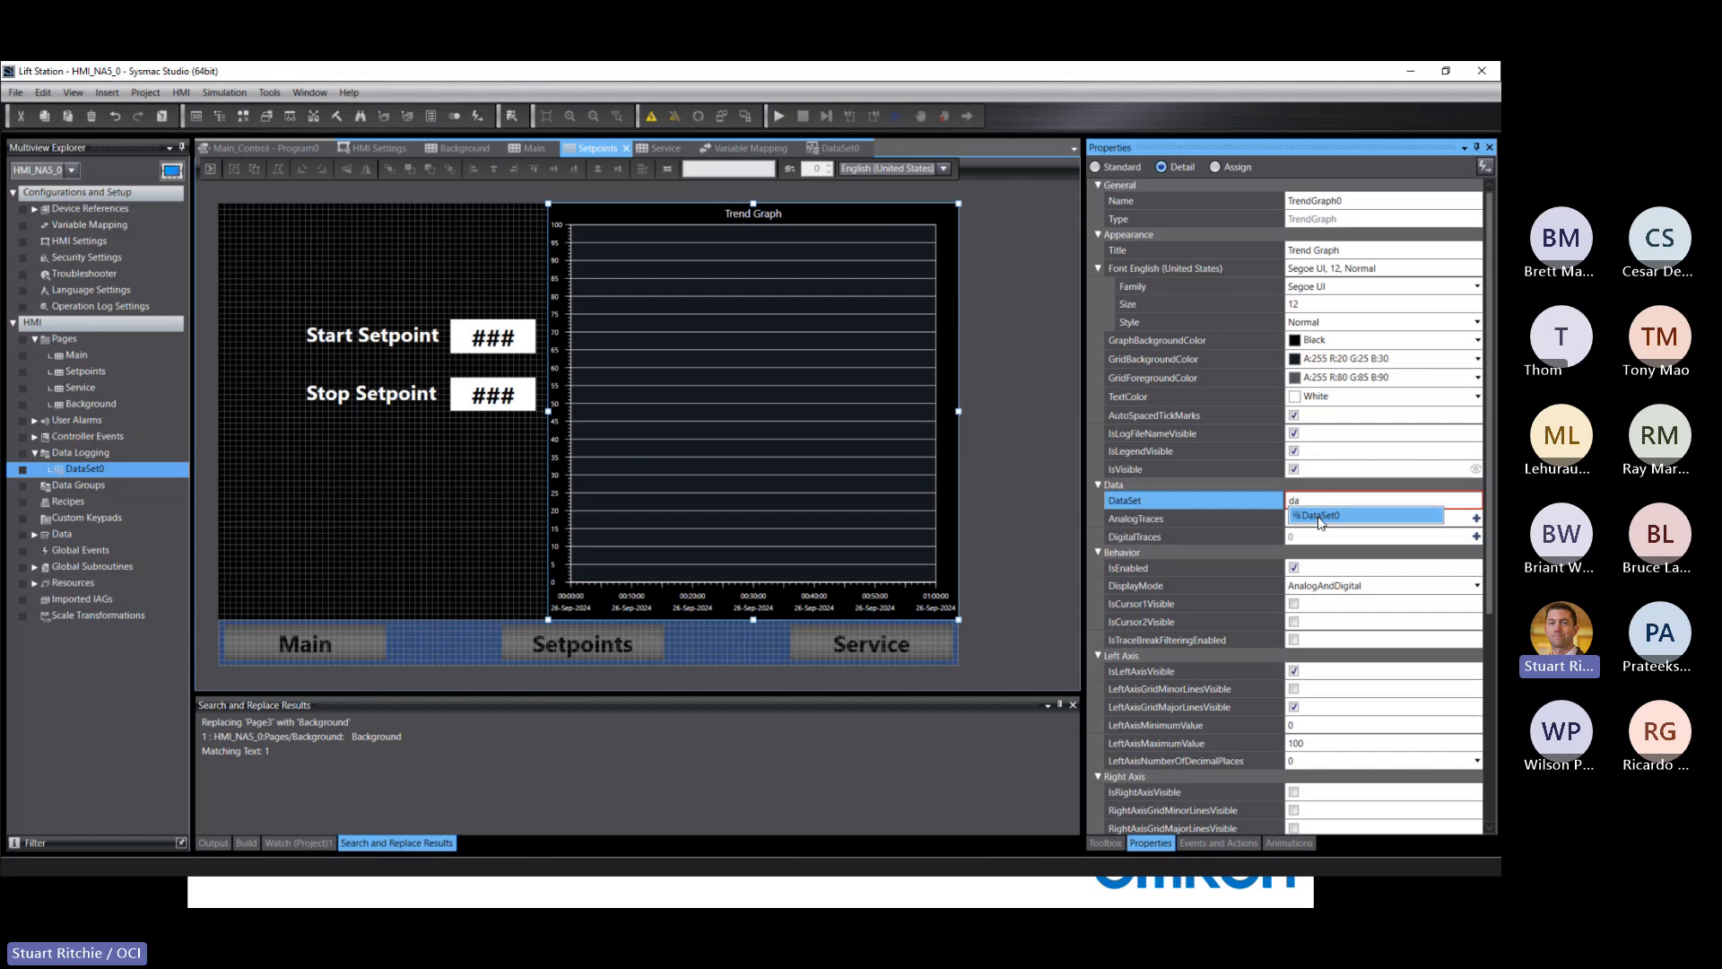
click(1320, 515)
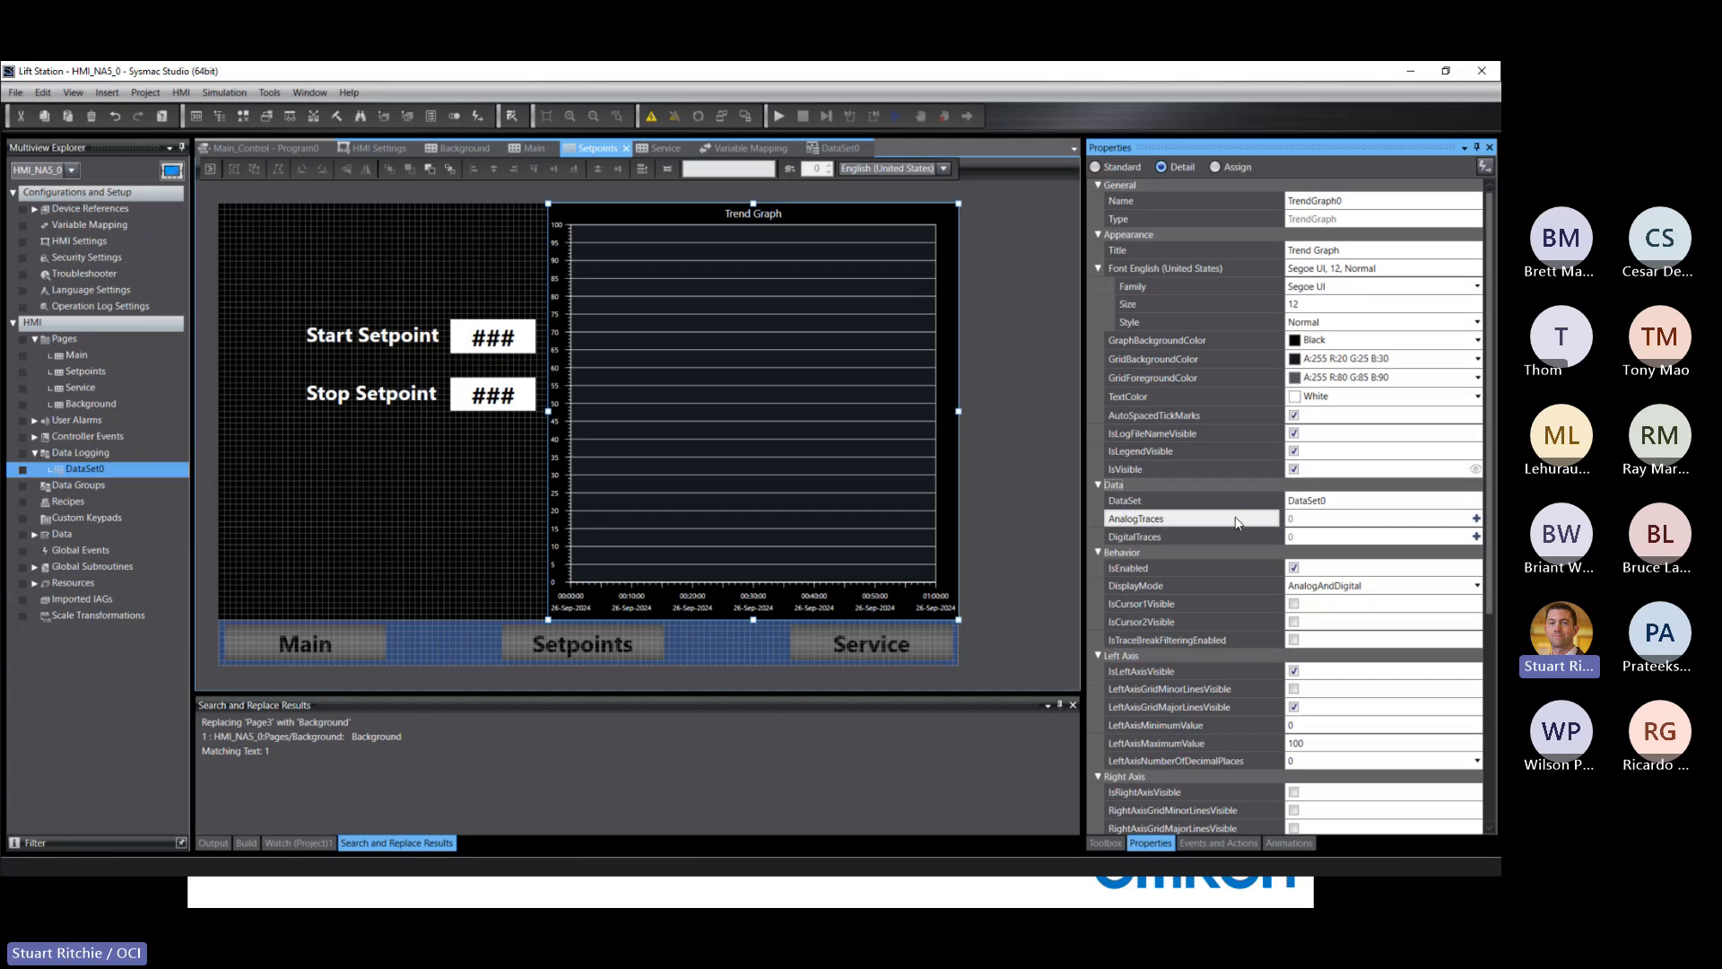
Step: Add an analog trace to the Trend Graph and assign it the variable Tank_Level_Scaled
click(1476, 519)
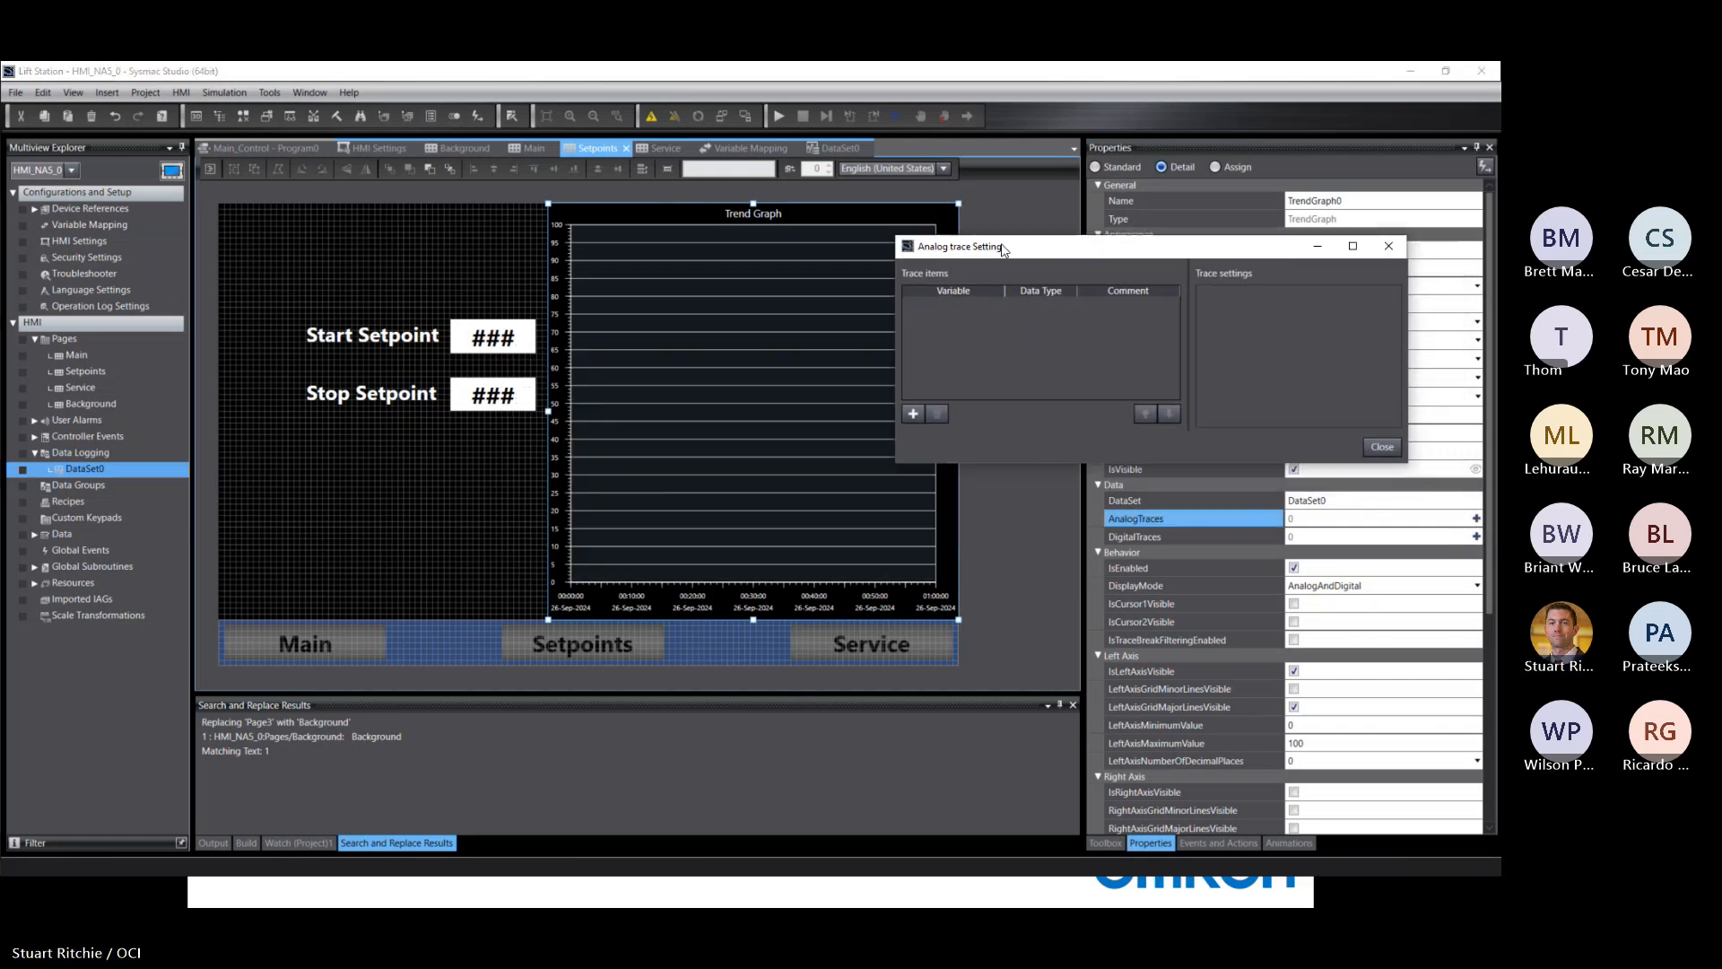
click(915, 414)
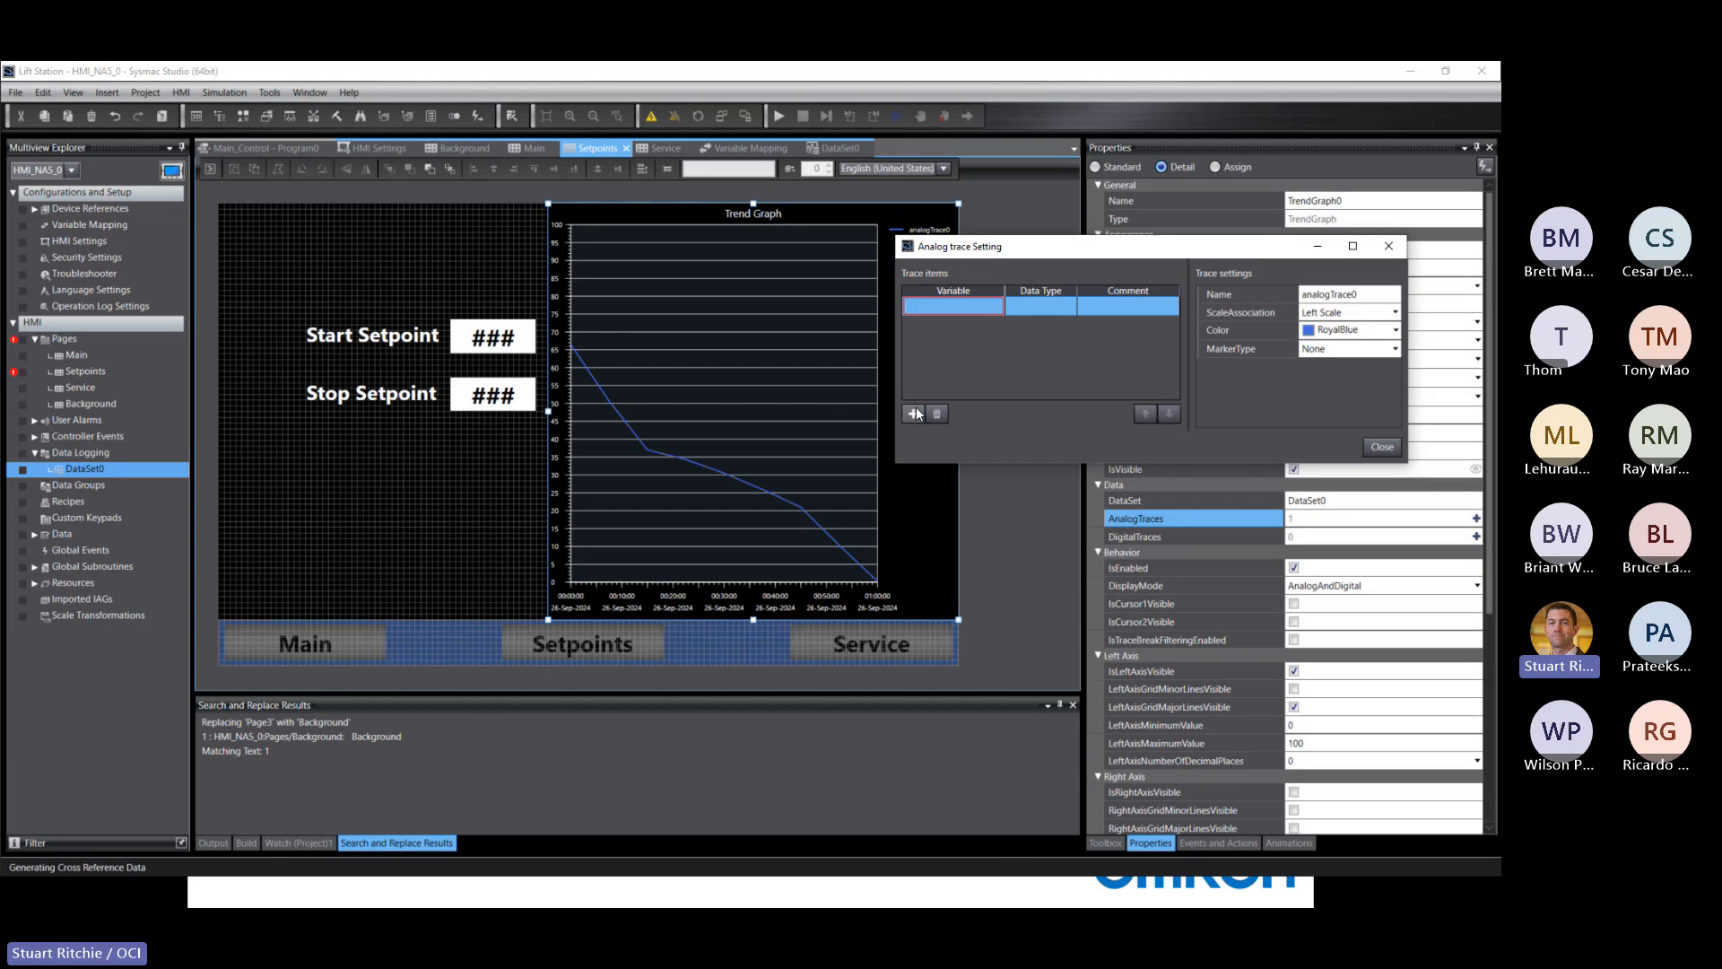
click(956, 306)
text(ta)
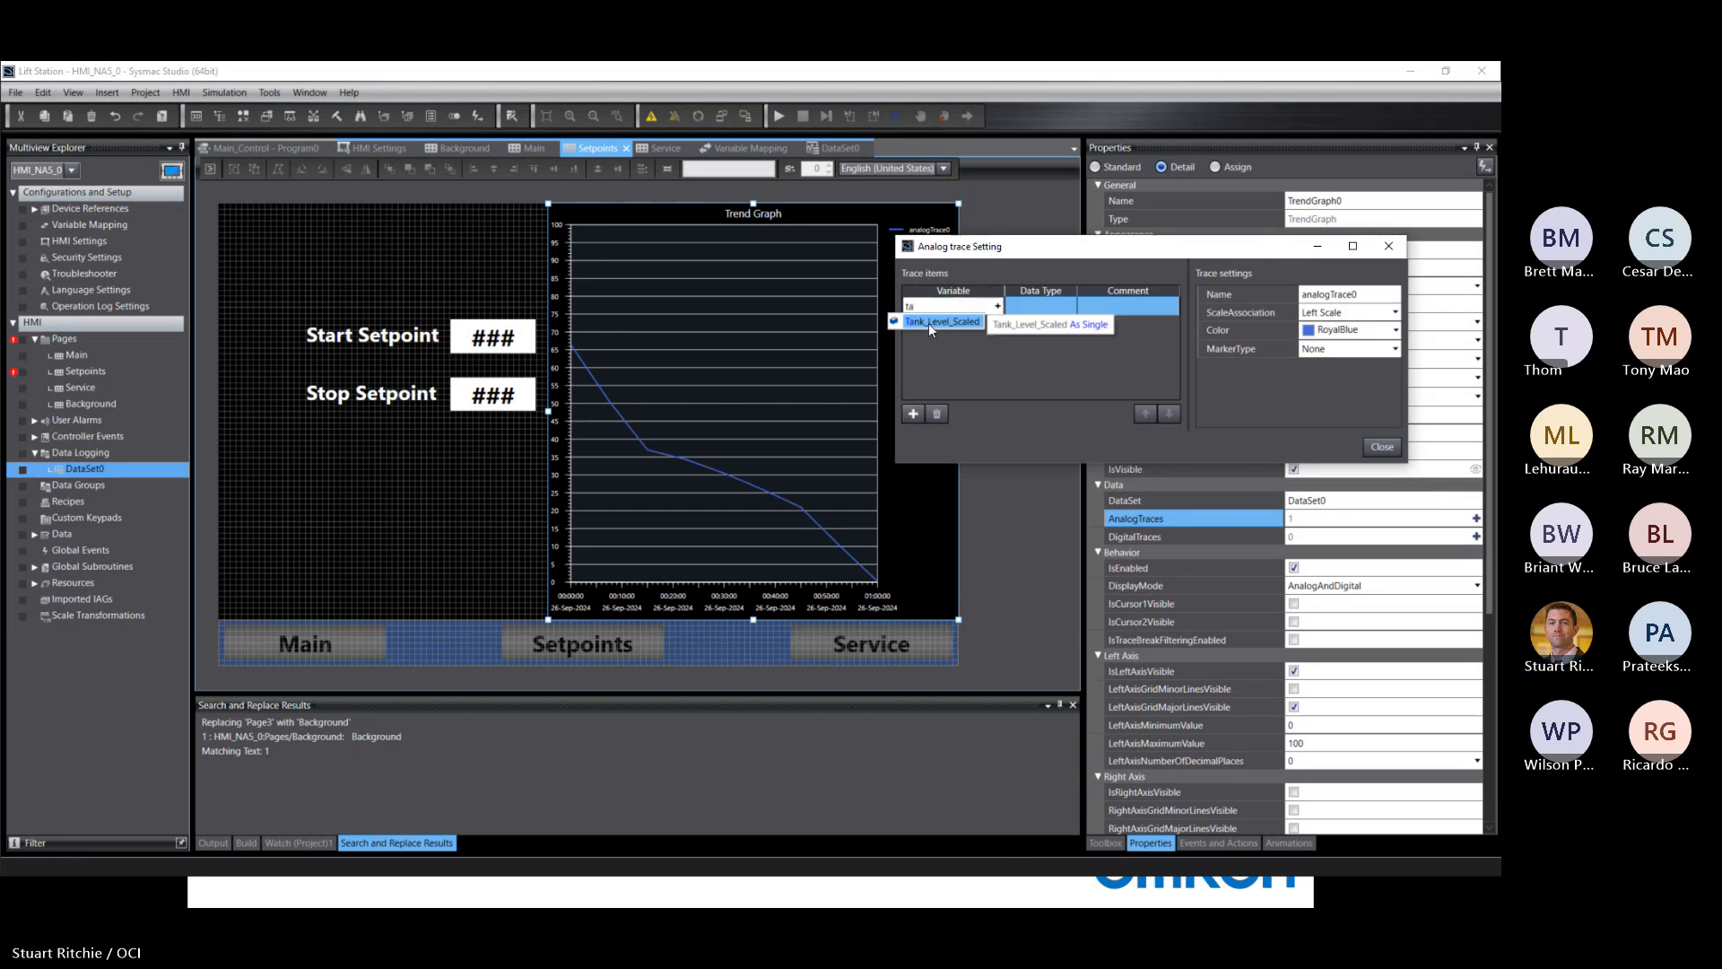
click(928, 323)
click(1155, 302)
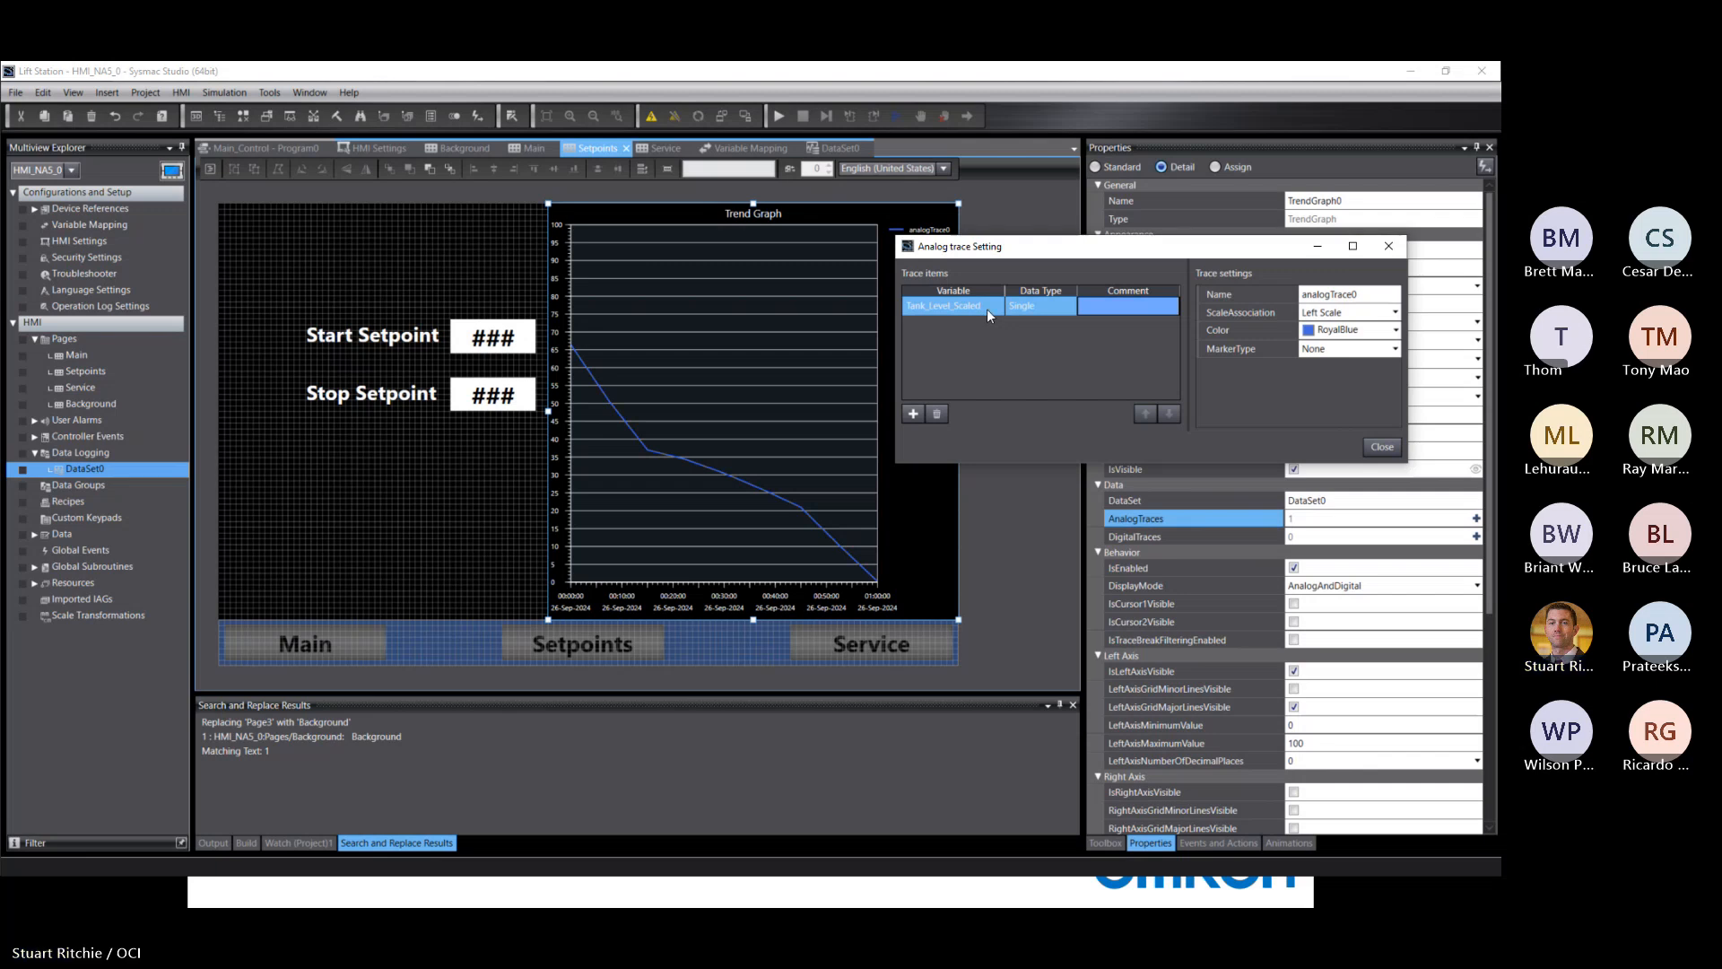
Step: Name the analog trace "Tank Level", keep its marker type as None, and close the trace settings
click(1363, 296)
click(1276, 292)
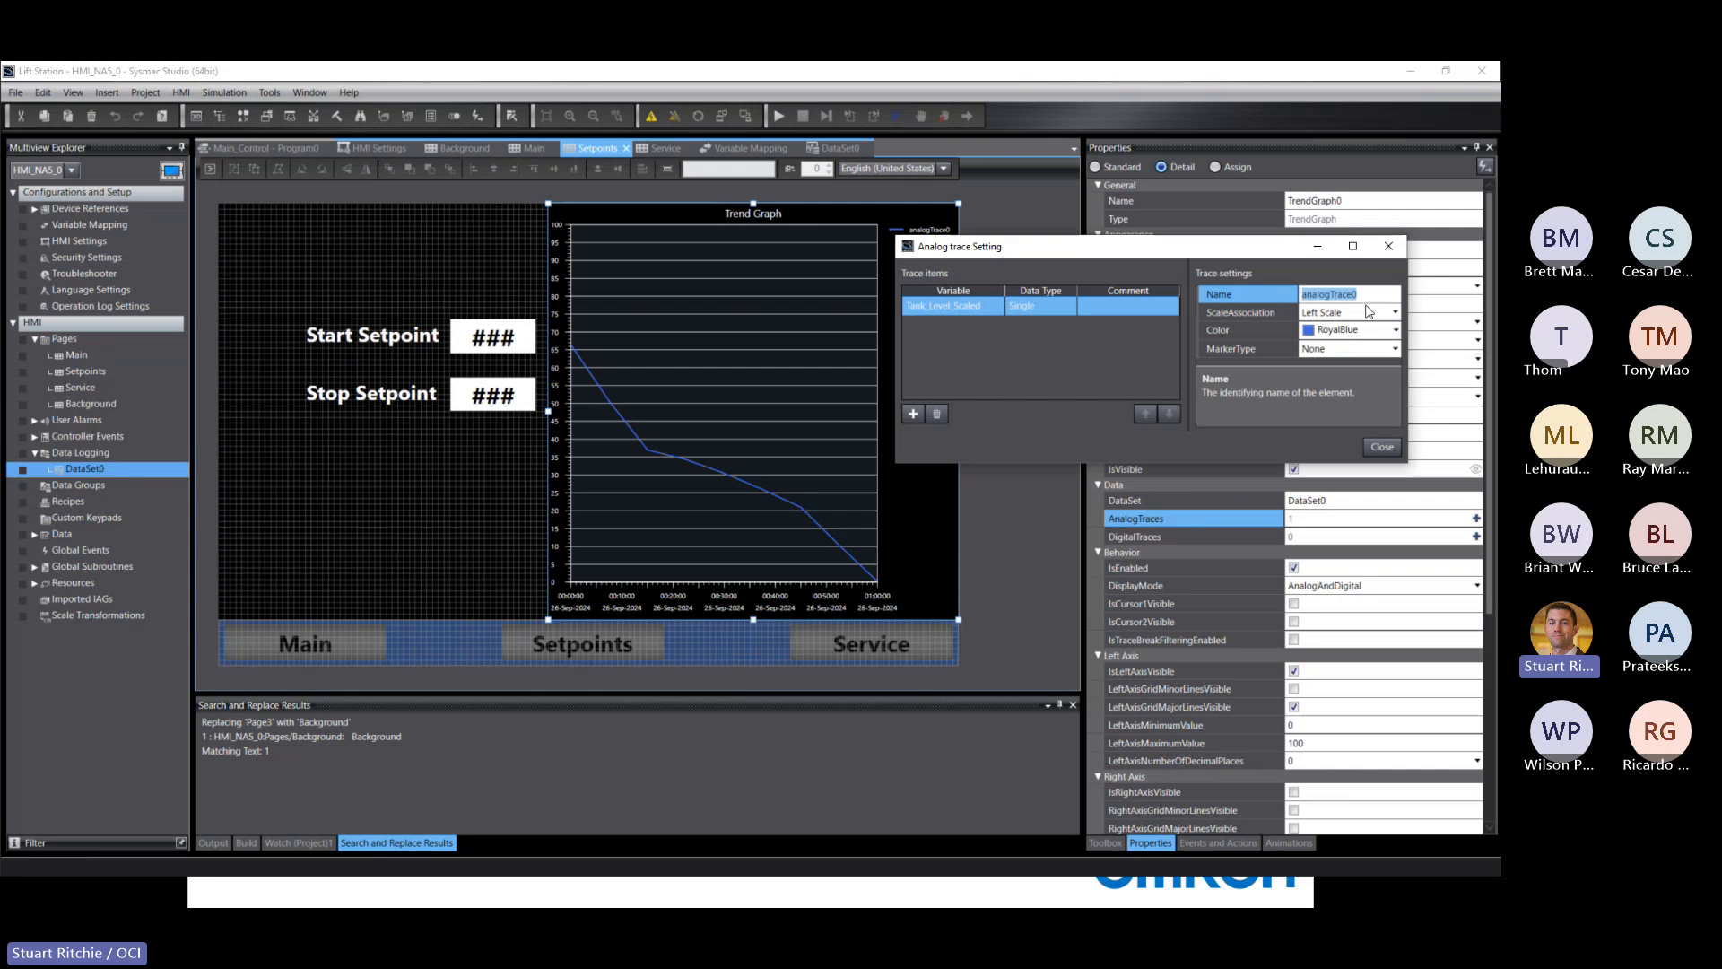
text(Tank Level)
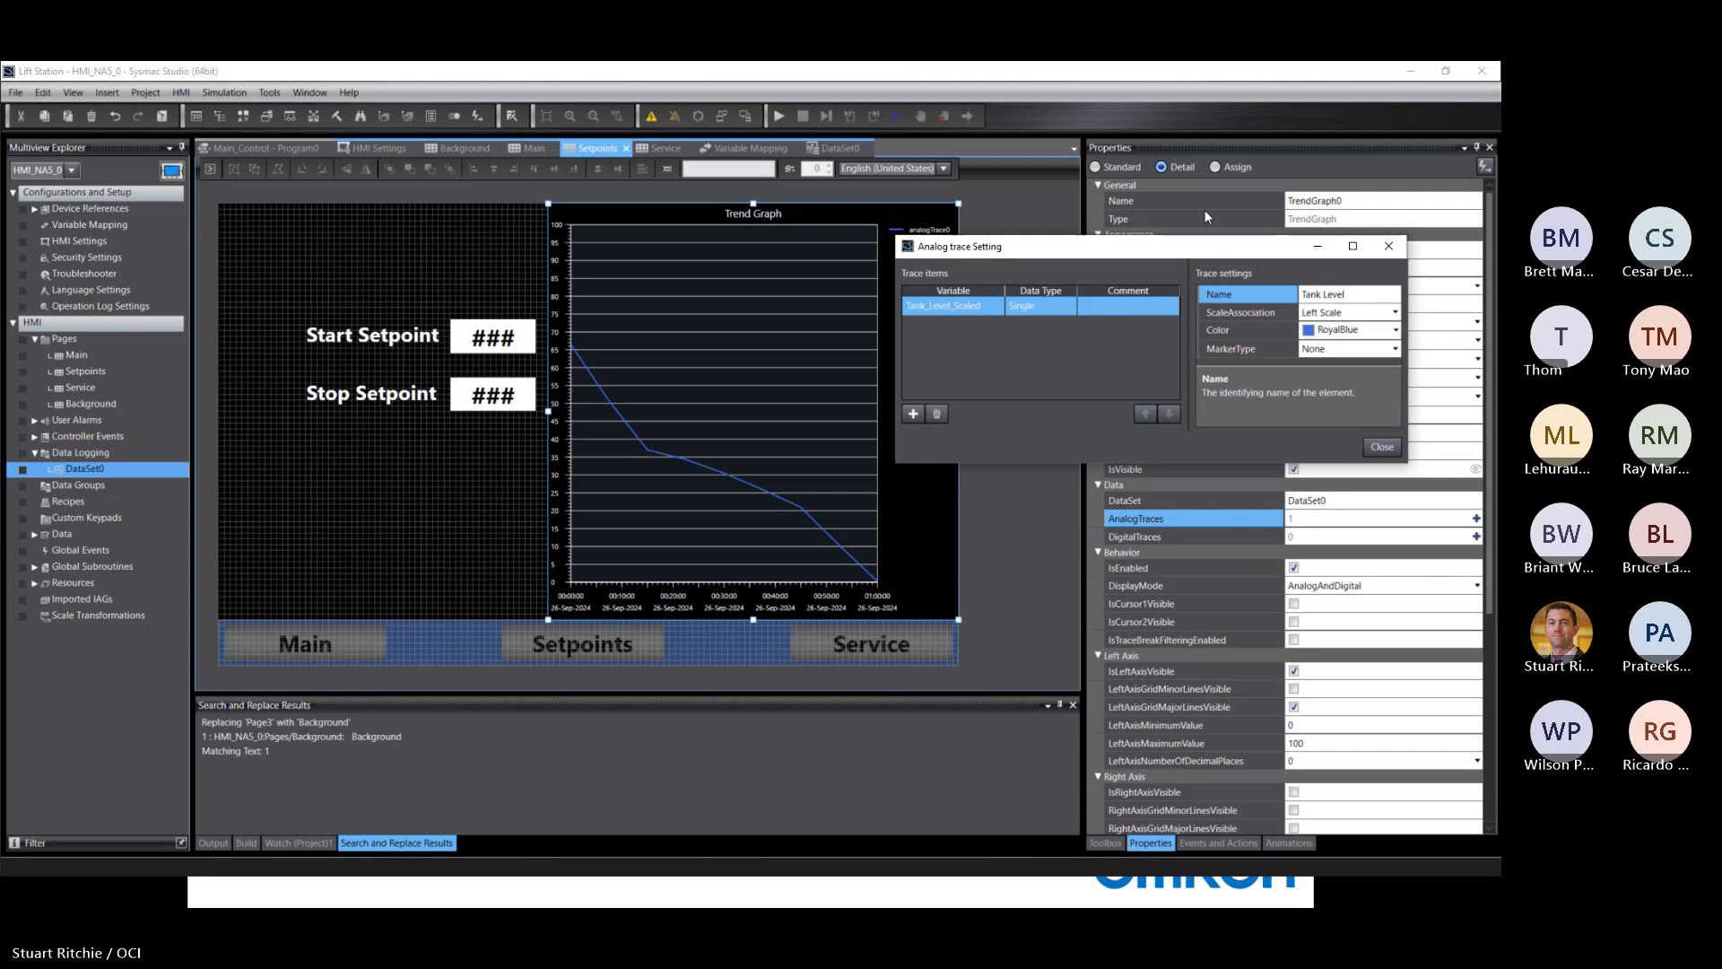
click(1394, 349)
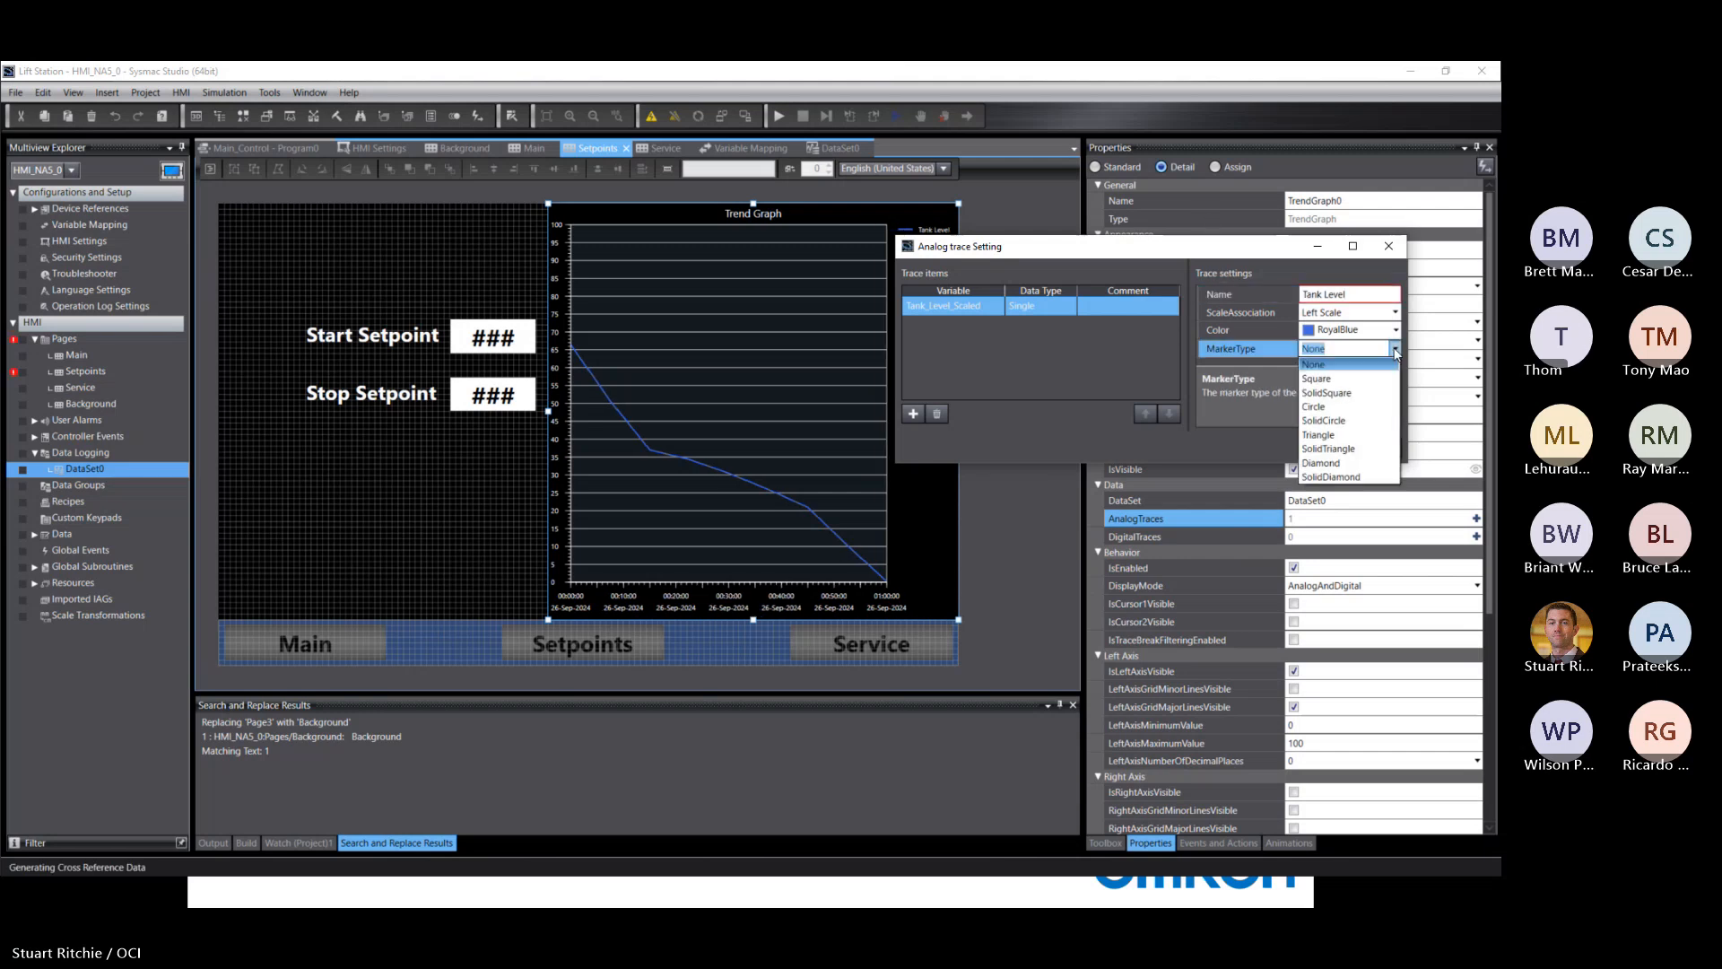
click(1396, 350)
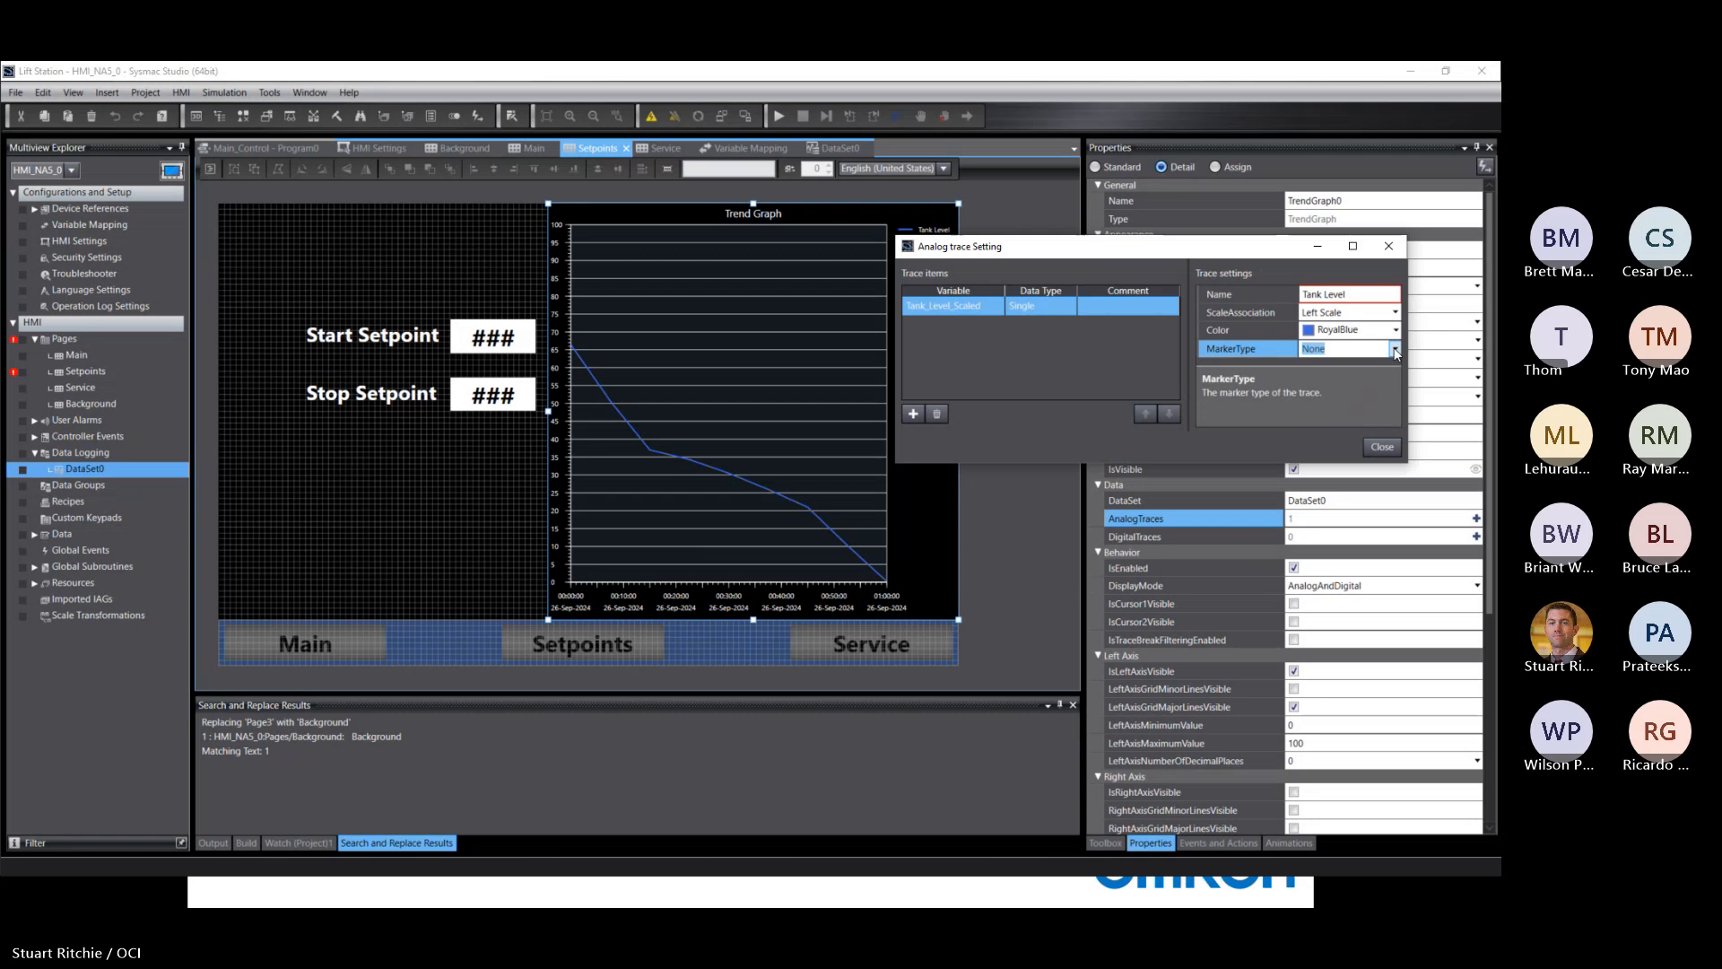
click(1392, 451)
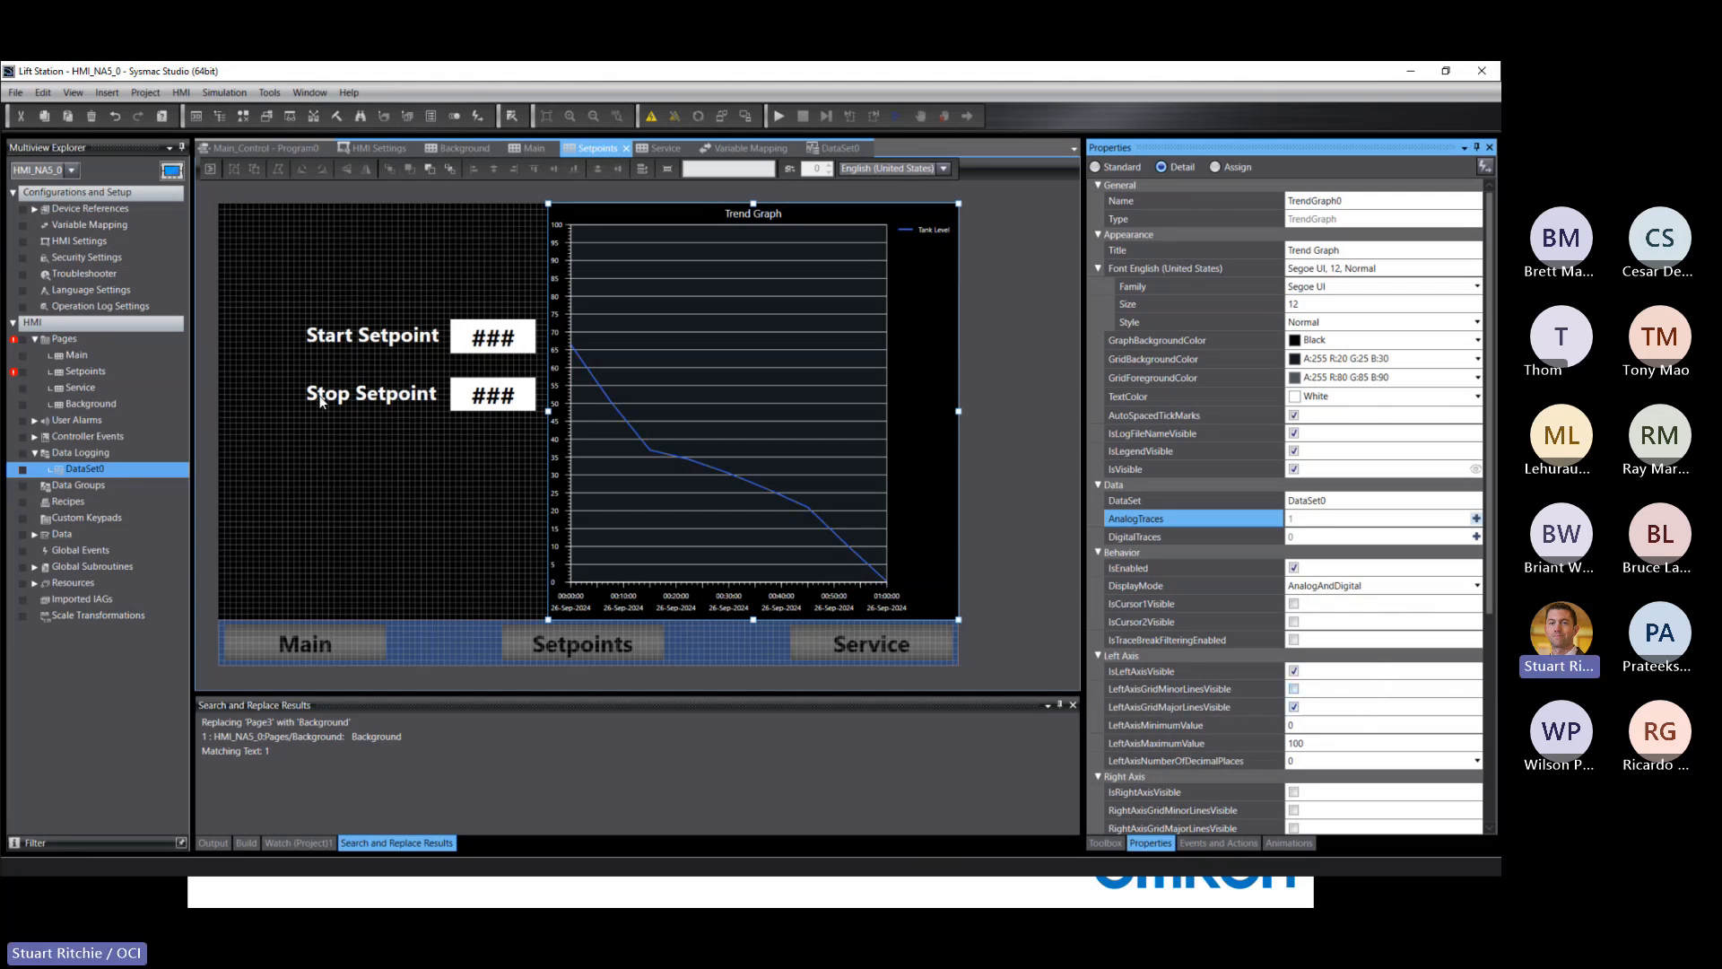
Step: Build the HMI project and open the analog trace settings from the Setpoints trace name error
click(420, 266)
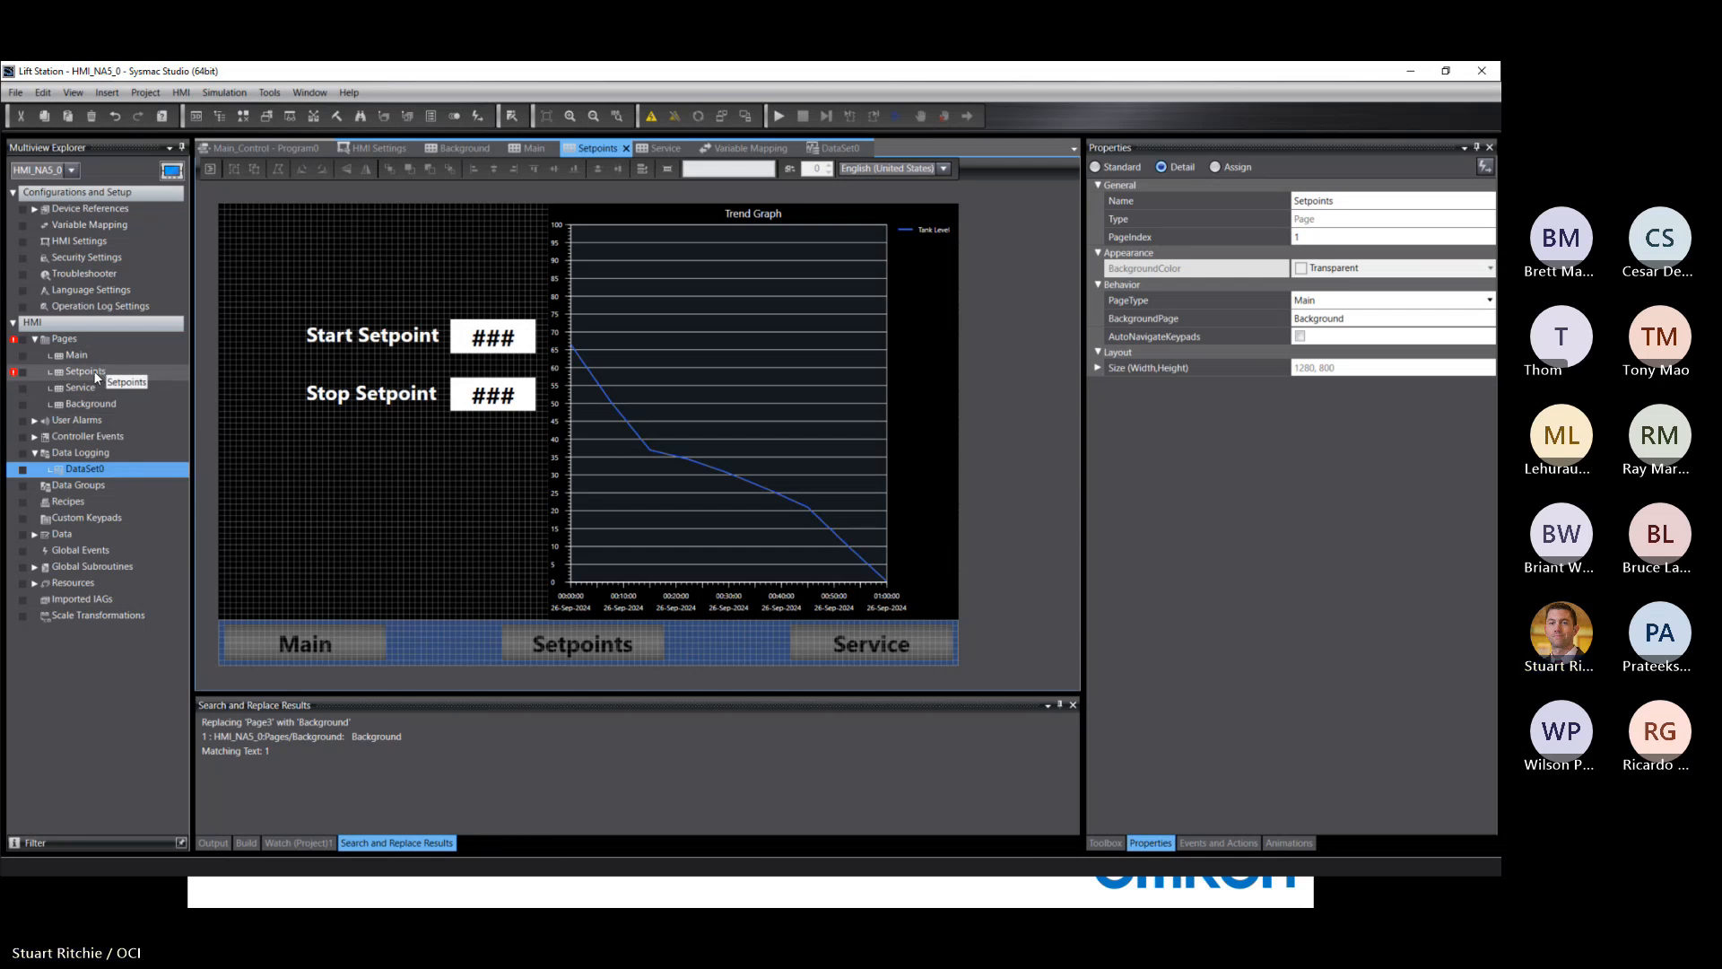
click(145, 92)
click(149, 108)
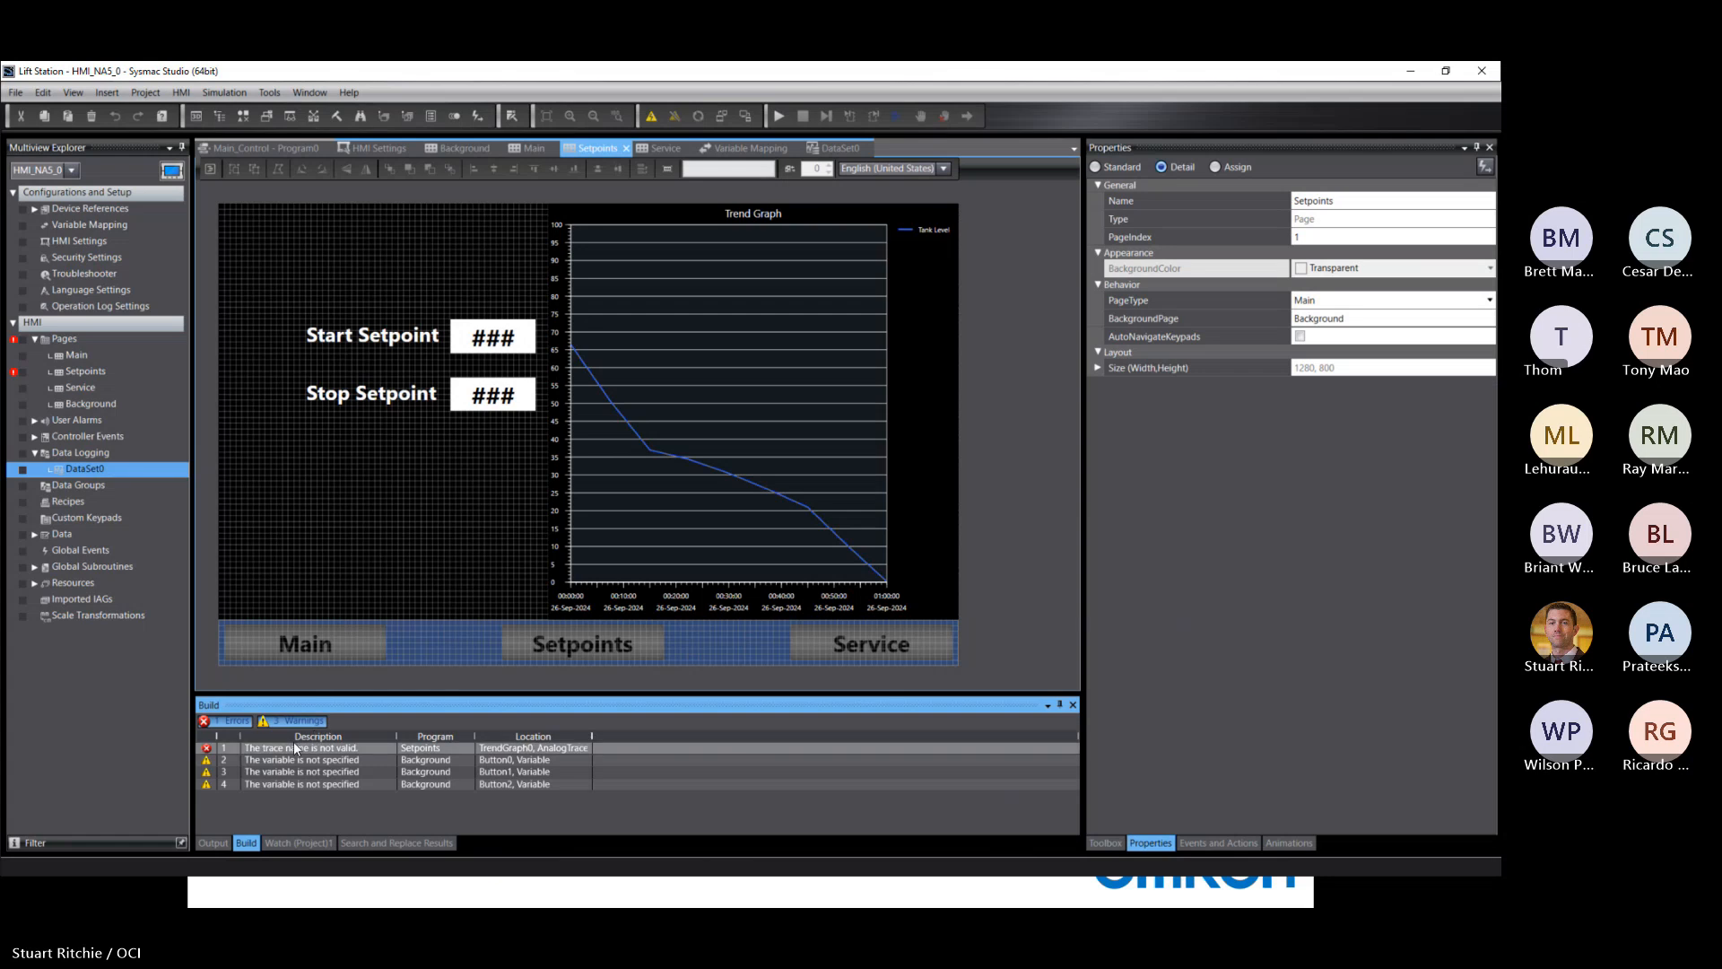
click(294, 744)
double_click(294, 750)
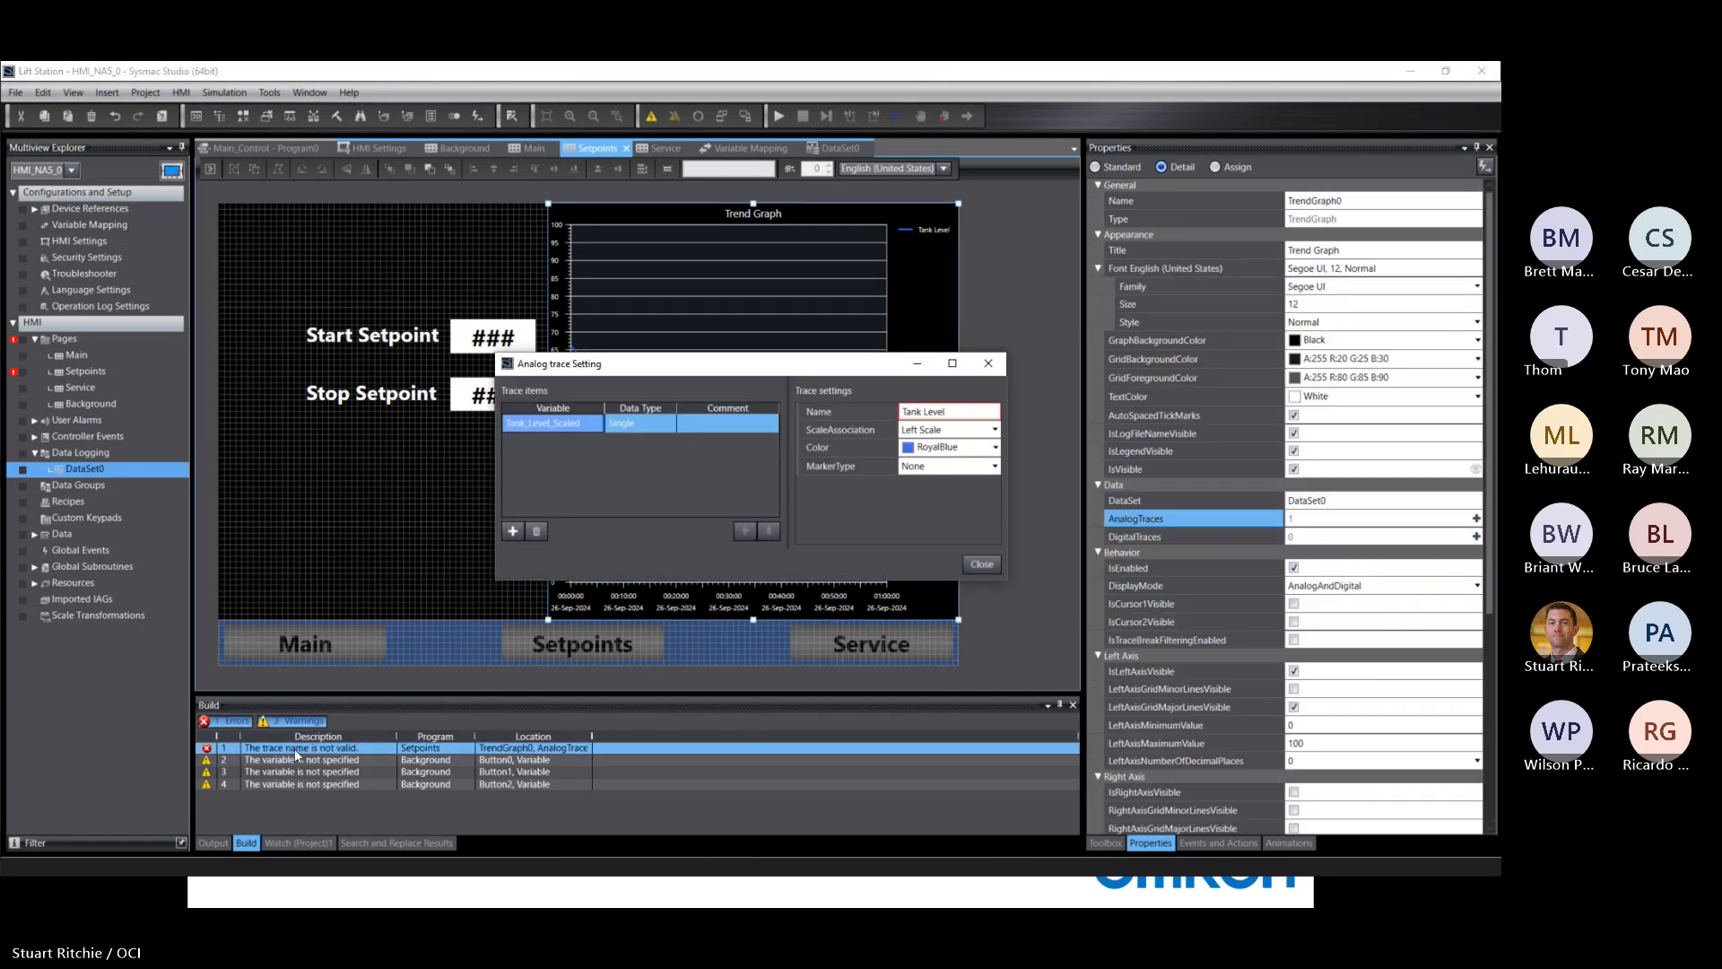
Step: Rename the analog trace as Tank_Level and close the trace settings
click(923, 410)
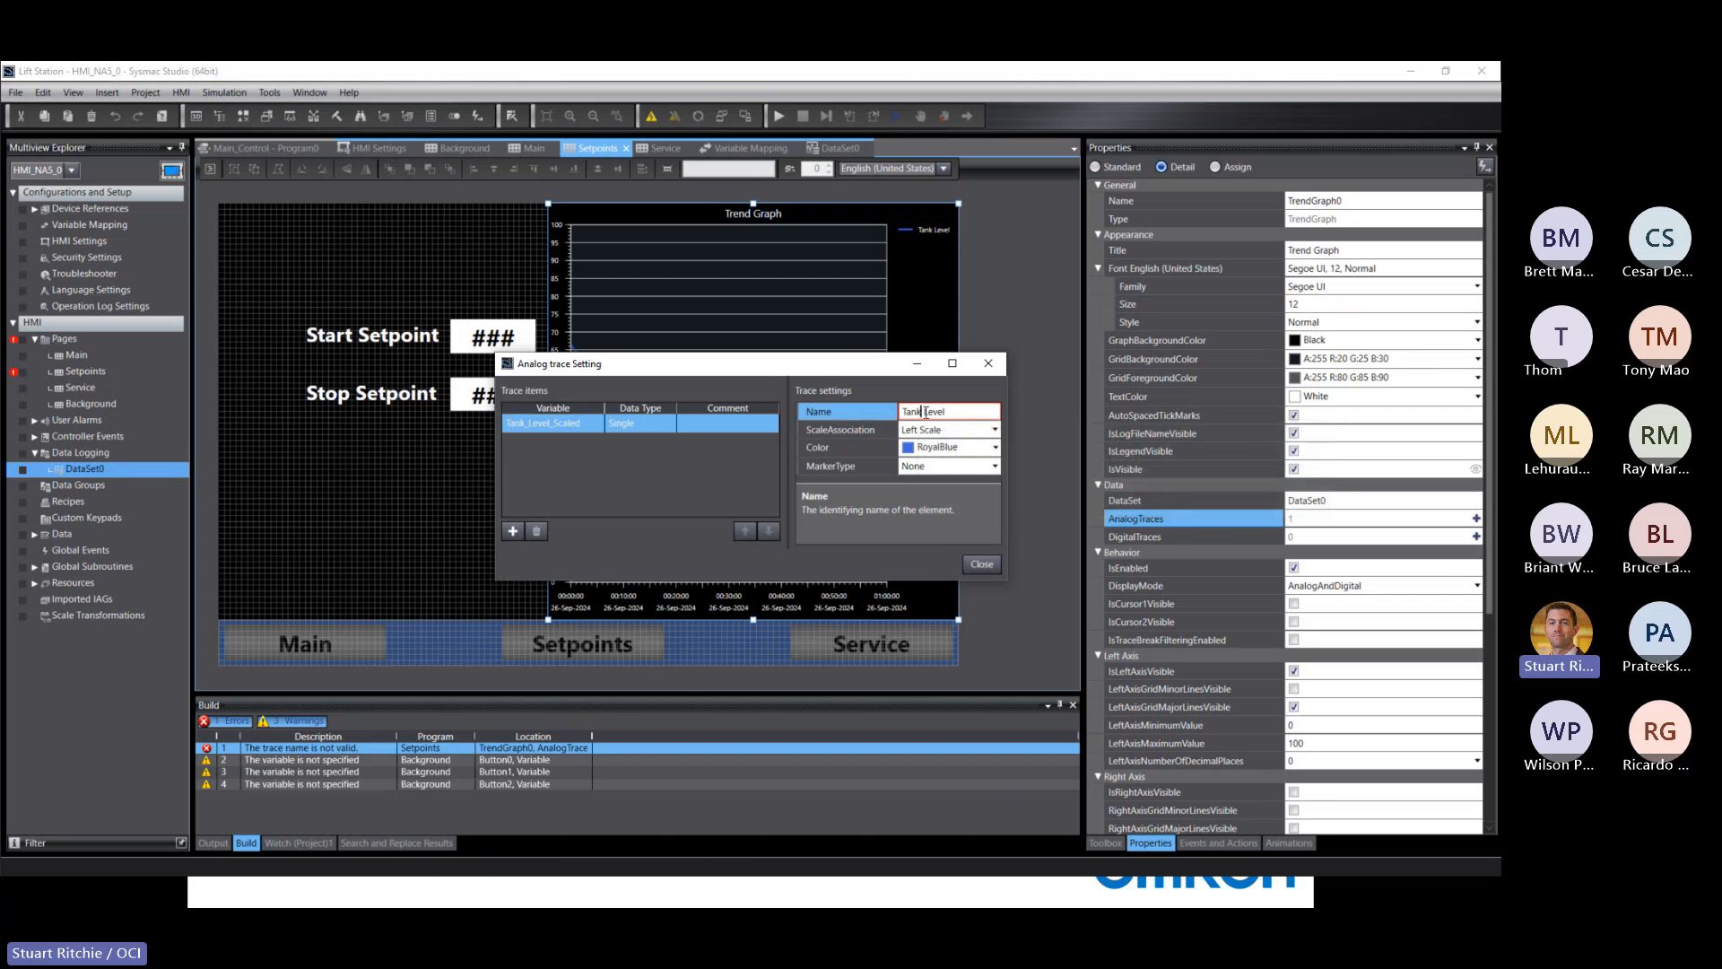
key(BackSpace)
text(_)
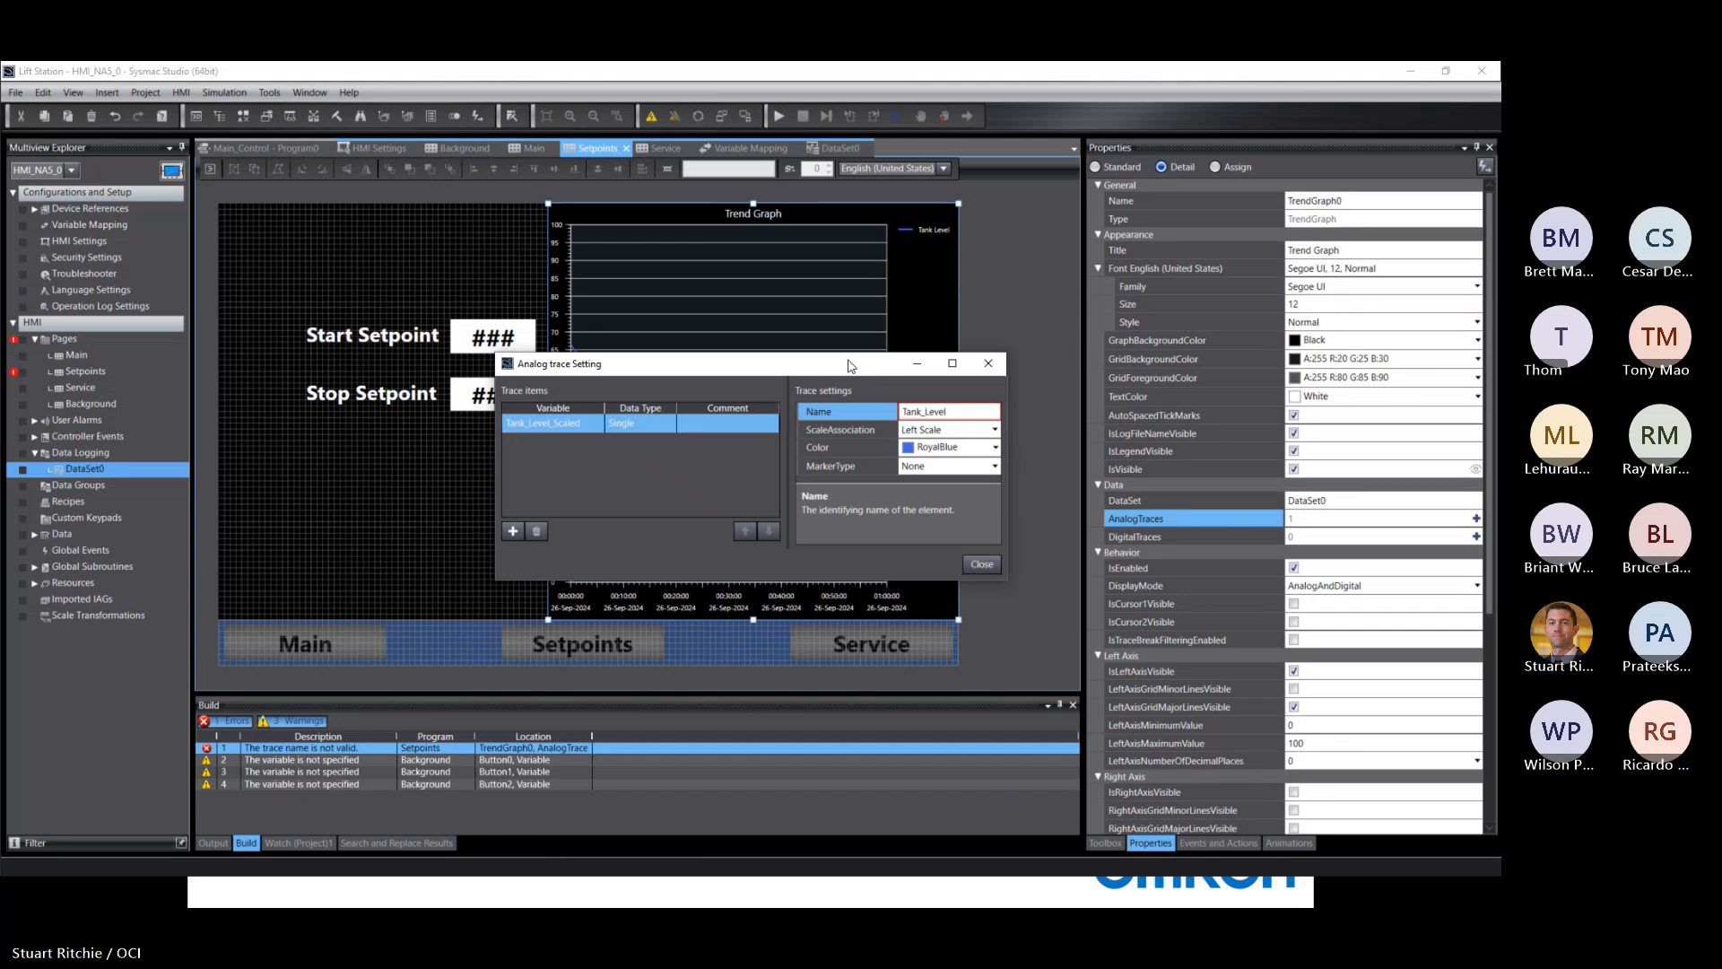
click(867, 446)
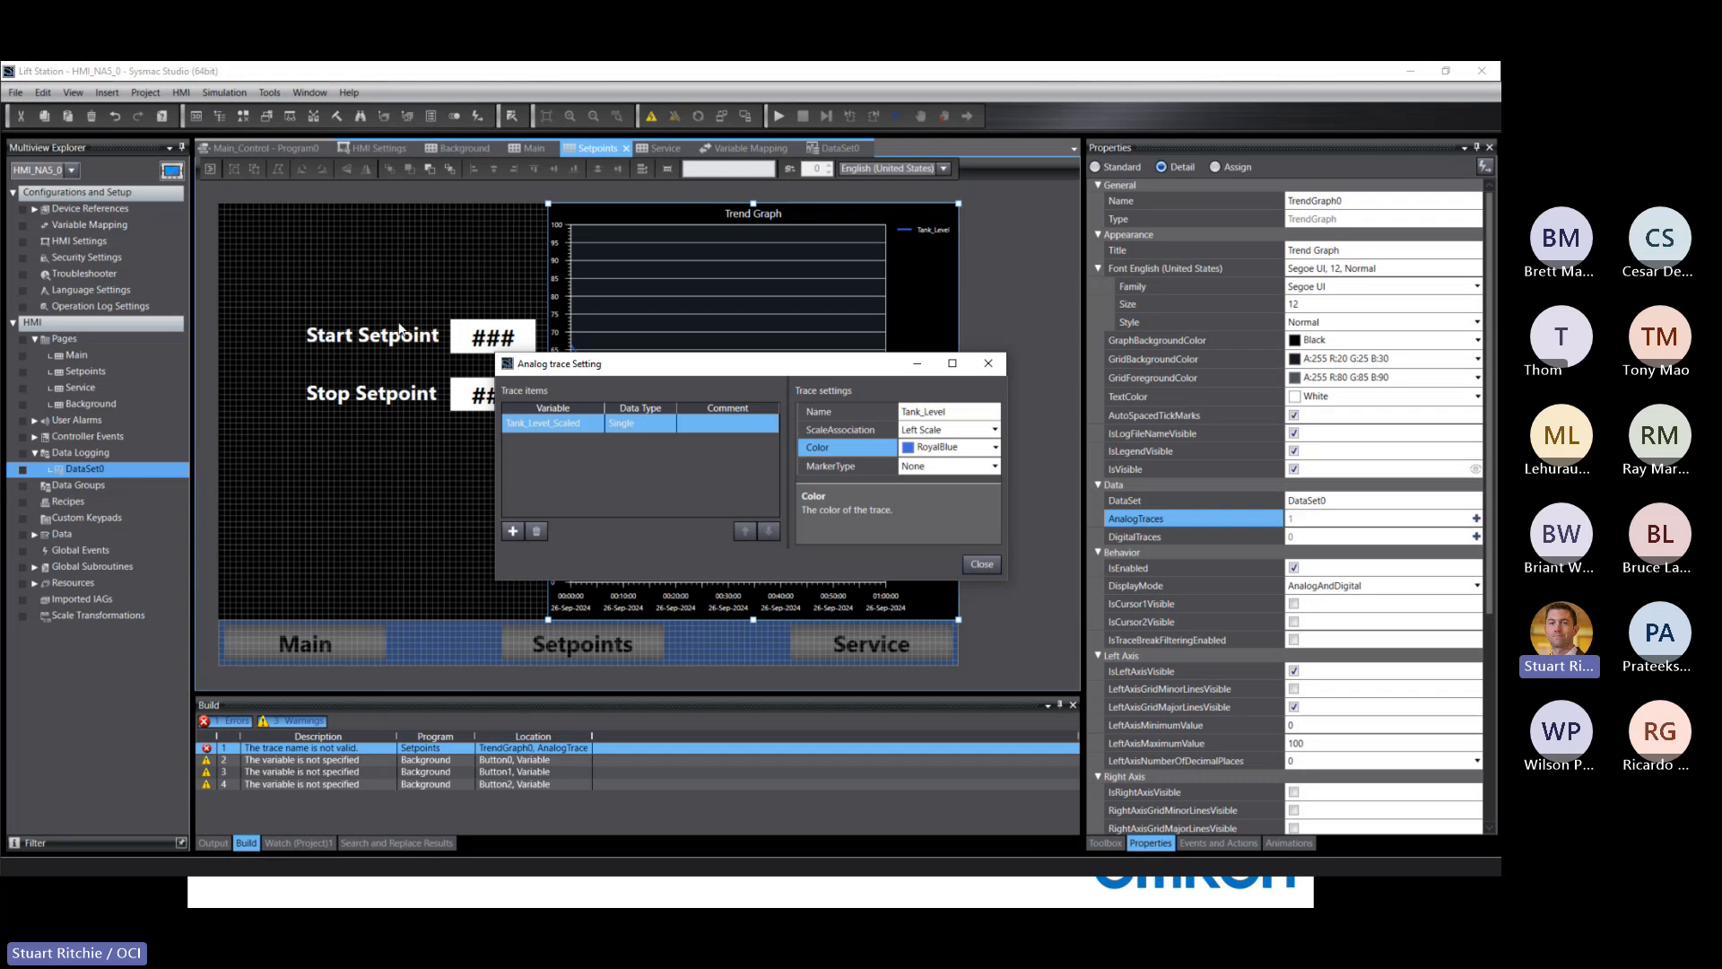
drag(552, 374, 551, 254)
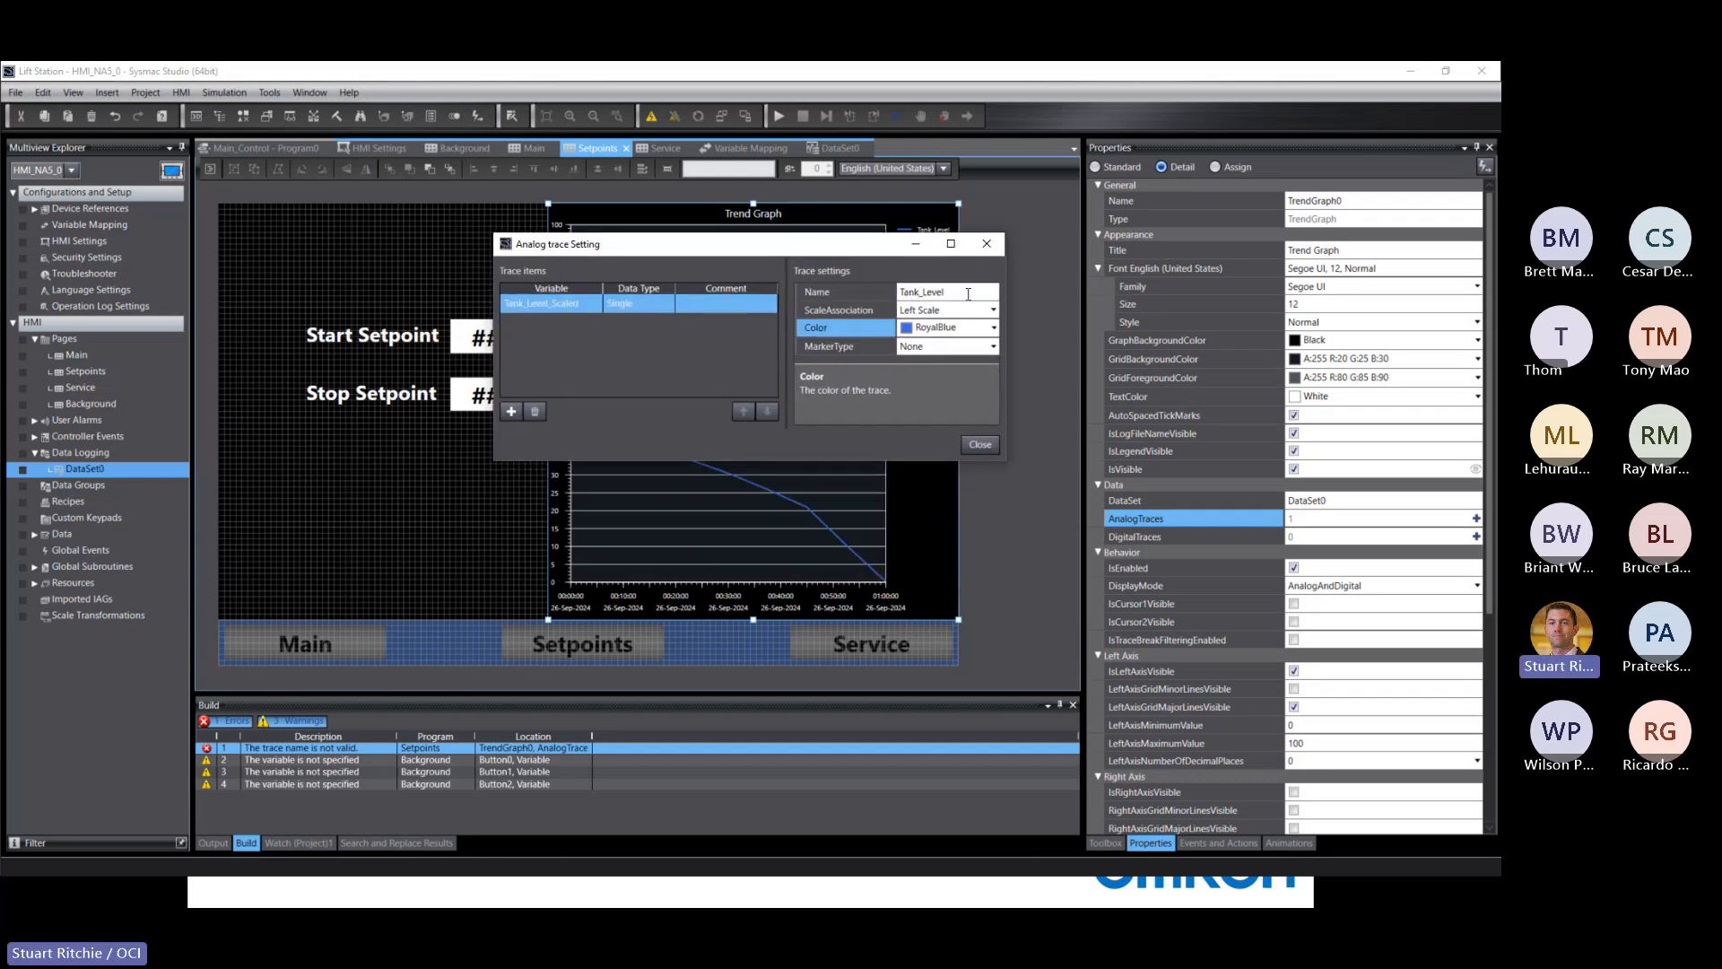
click(979, 445)
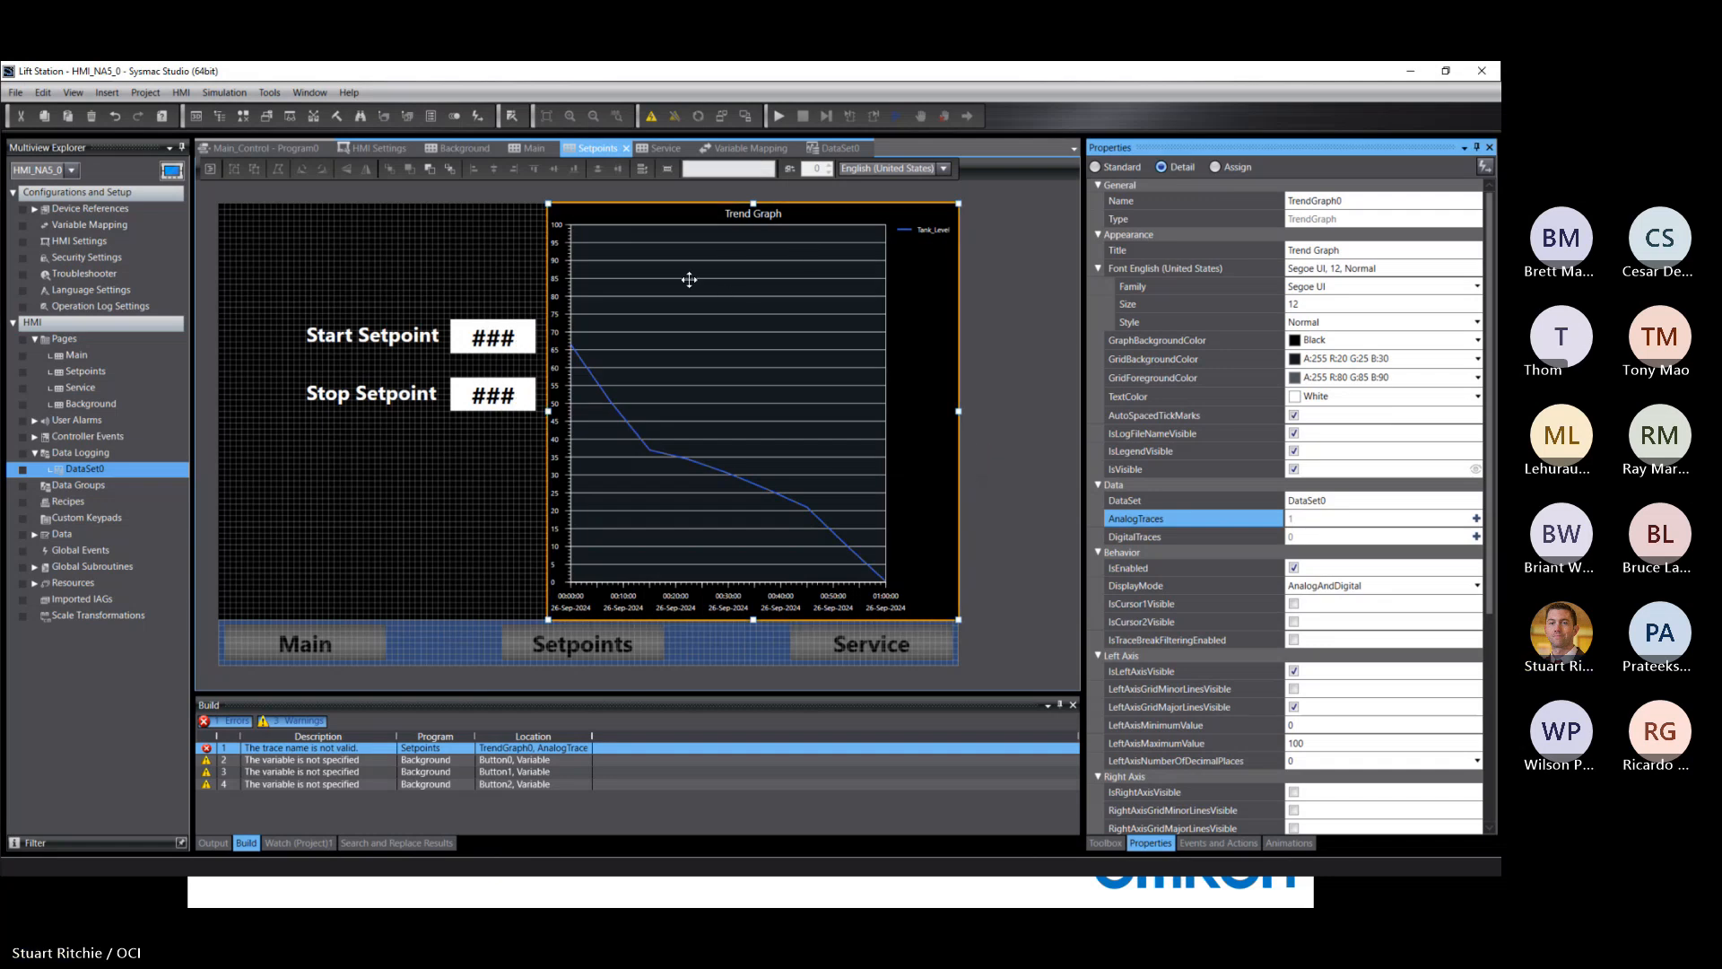
Step: Set the Trend Graph's display mode to Analog
click(1363, 586)
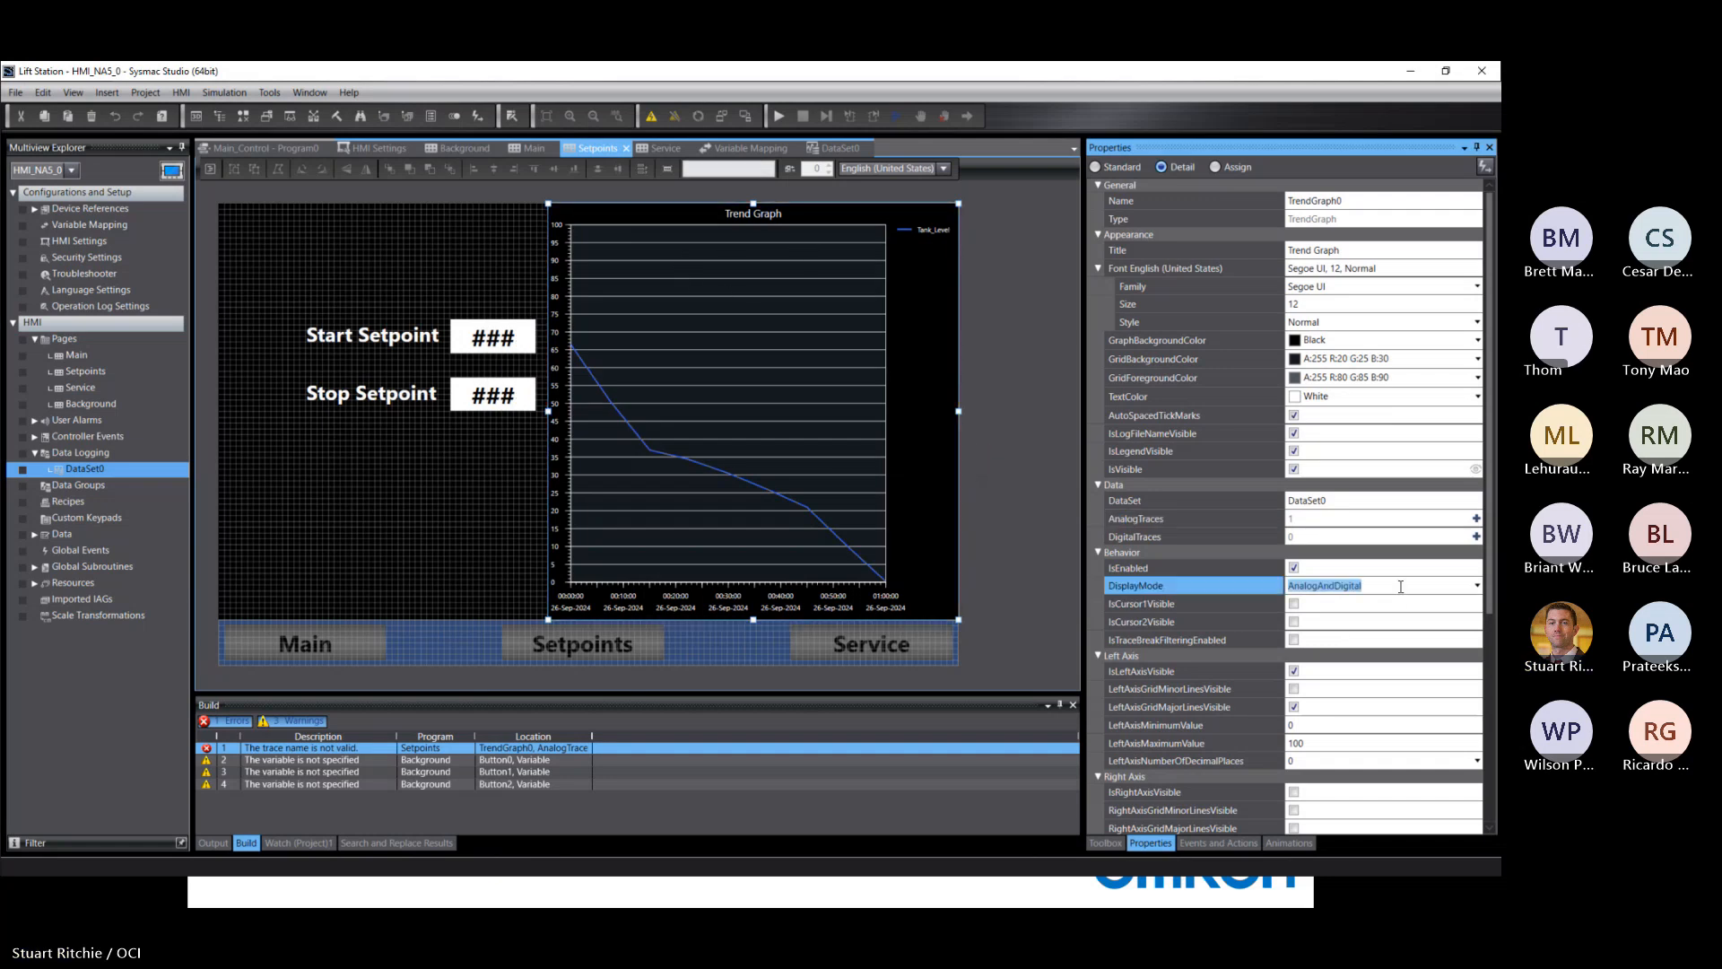
click(1477, 586)
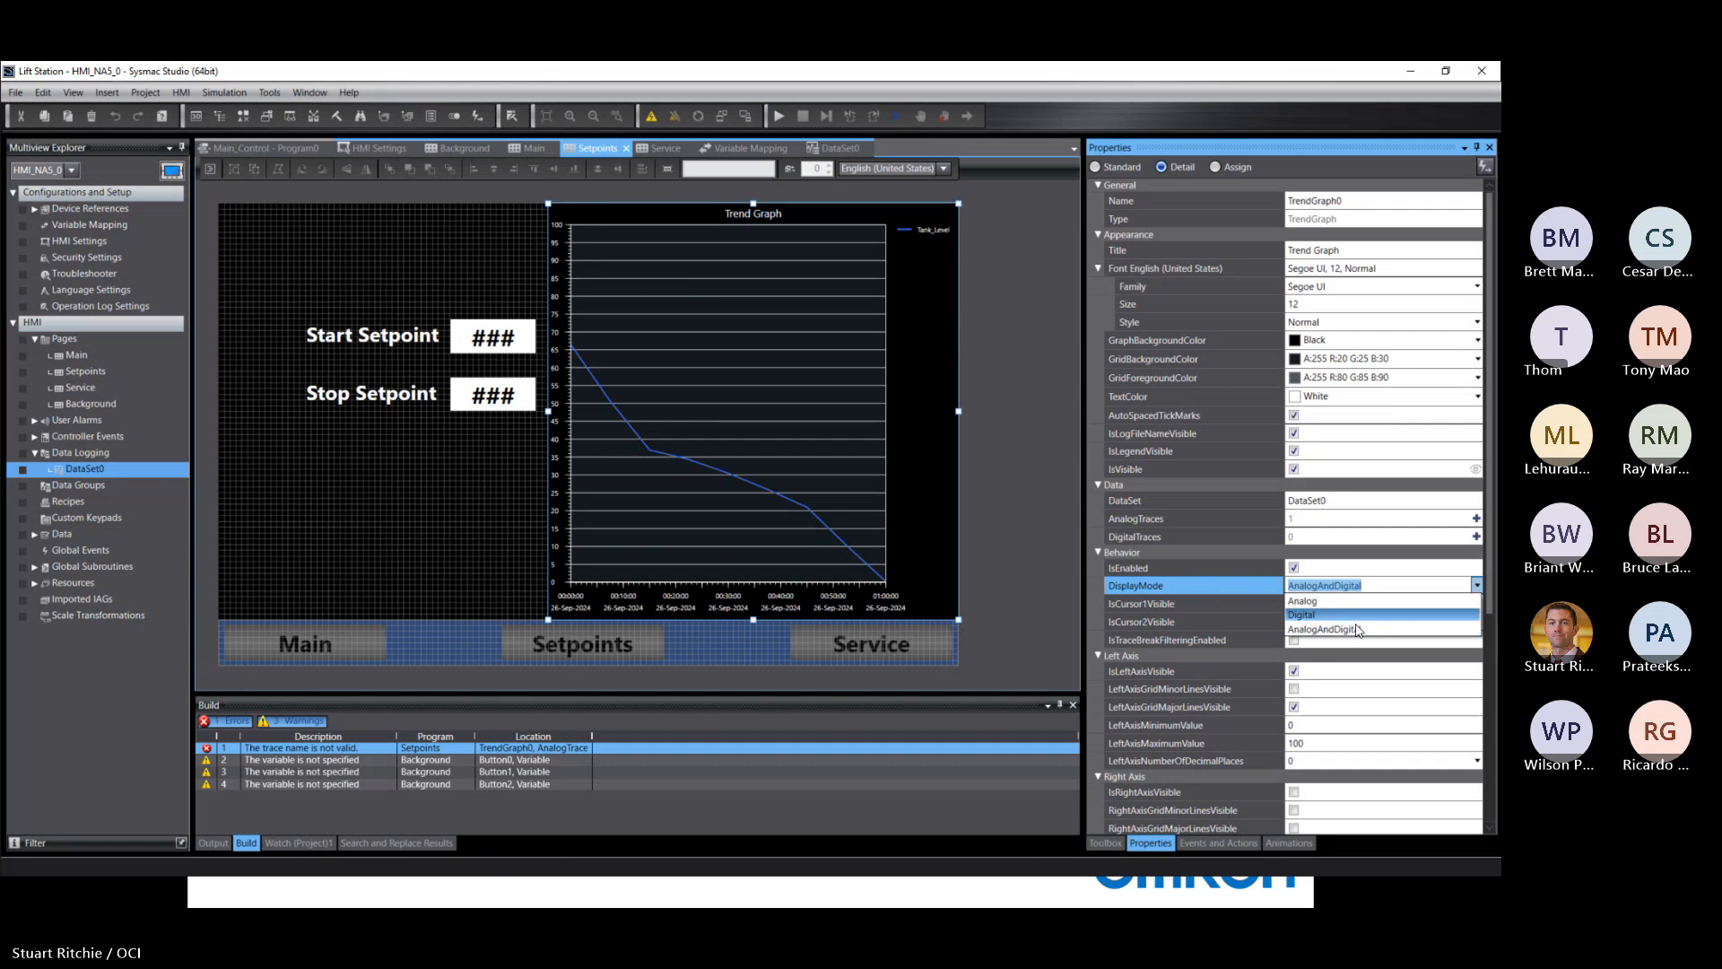
click(1308, 602)
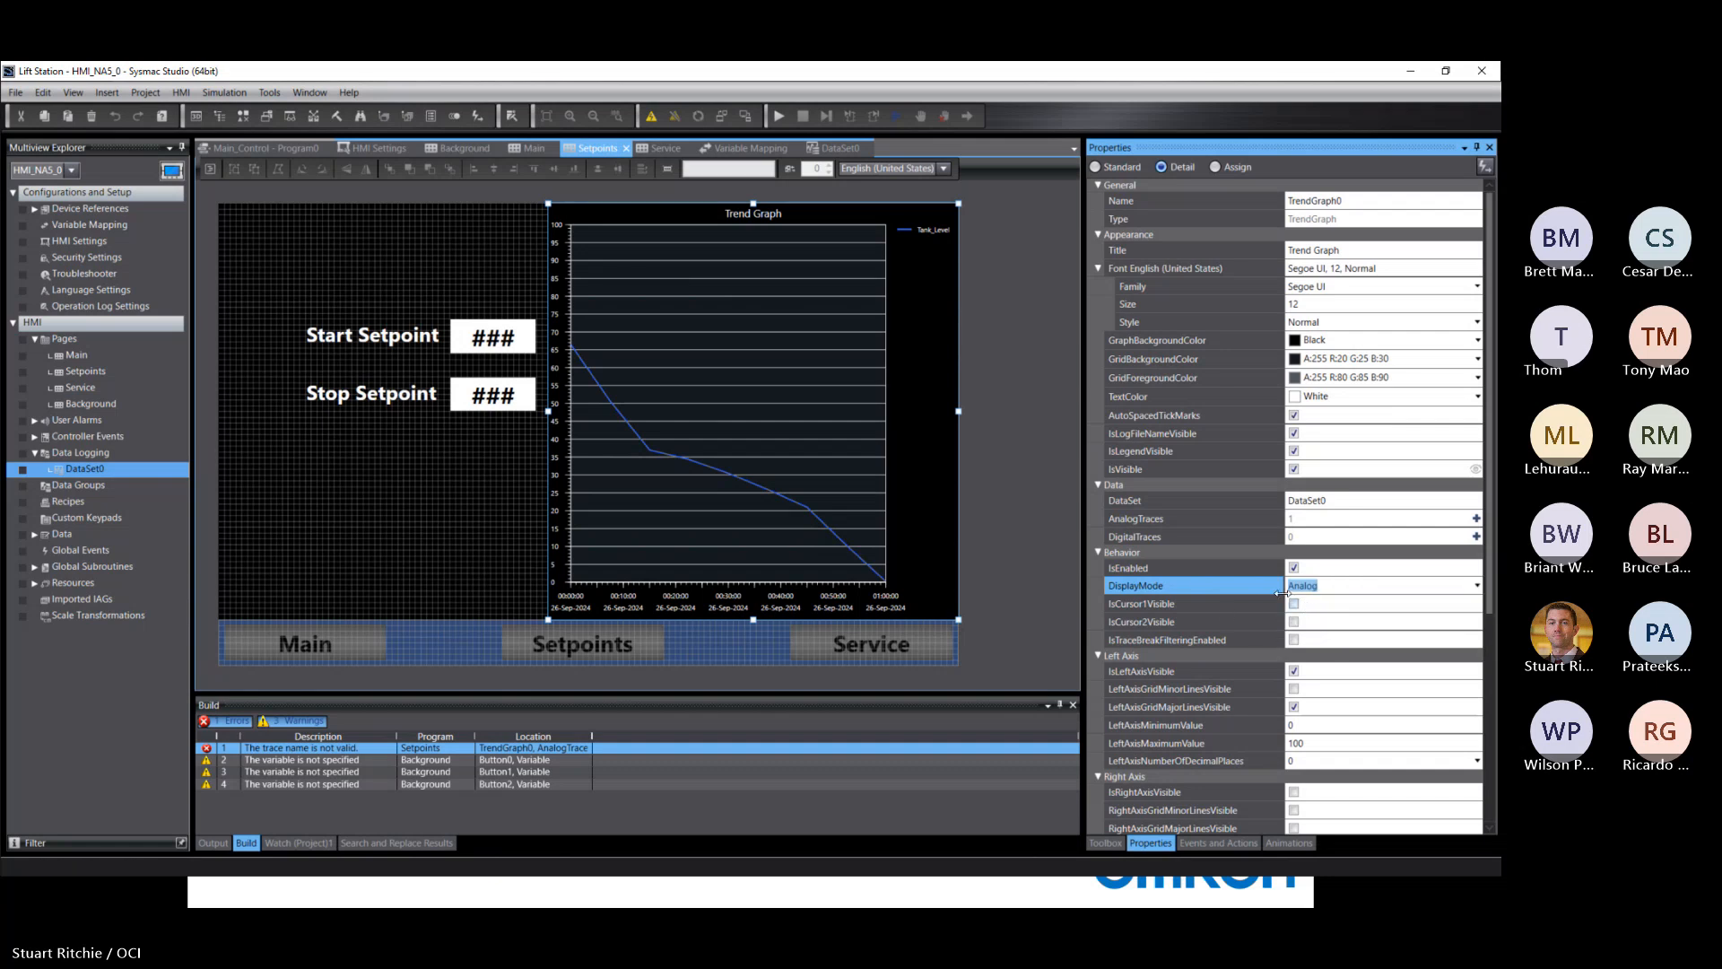
Step: Review the Trend Graph's analog trace name and settings, close them, and deselect the graph
click(1475, 519)
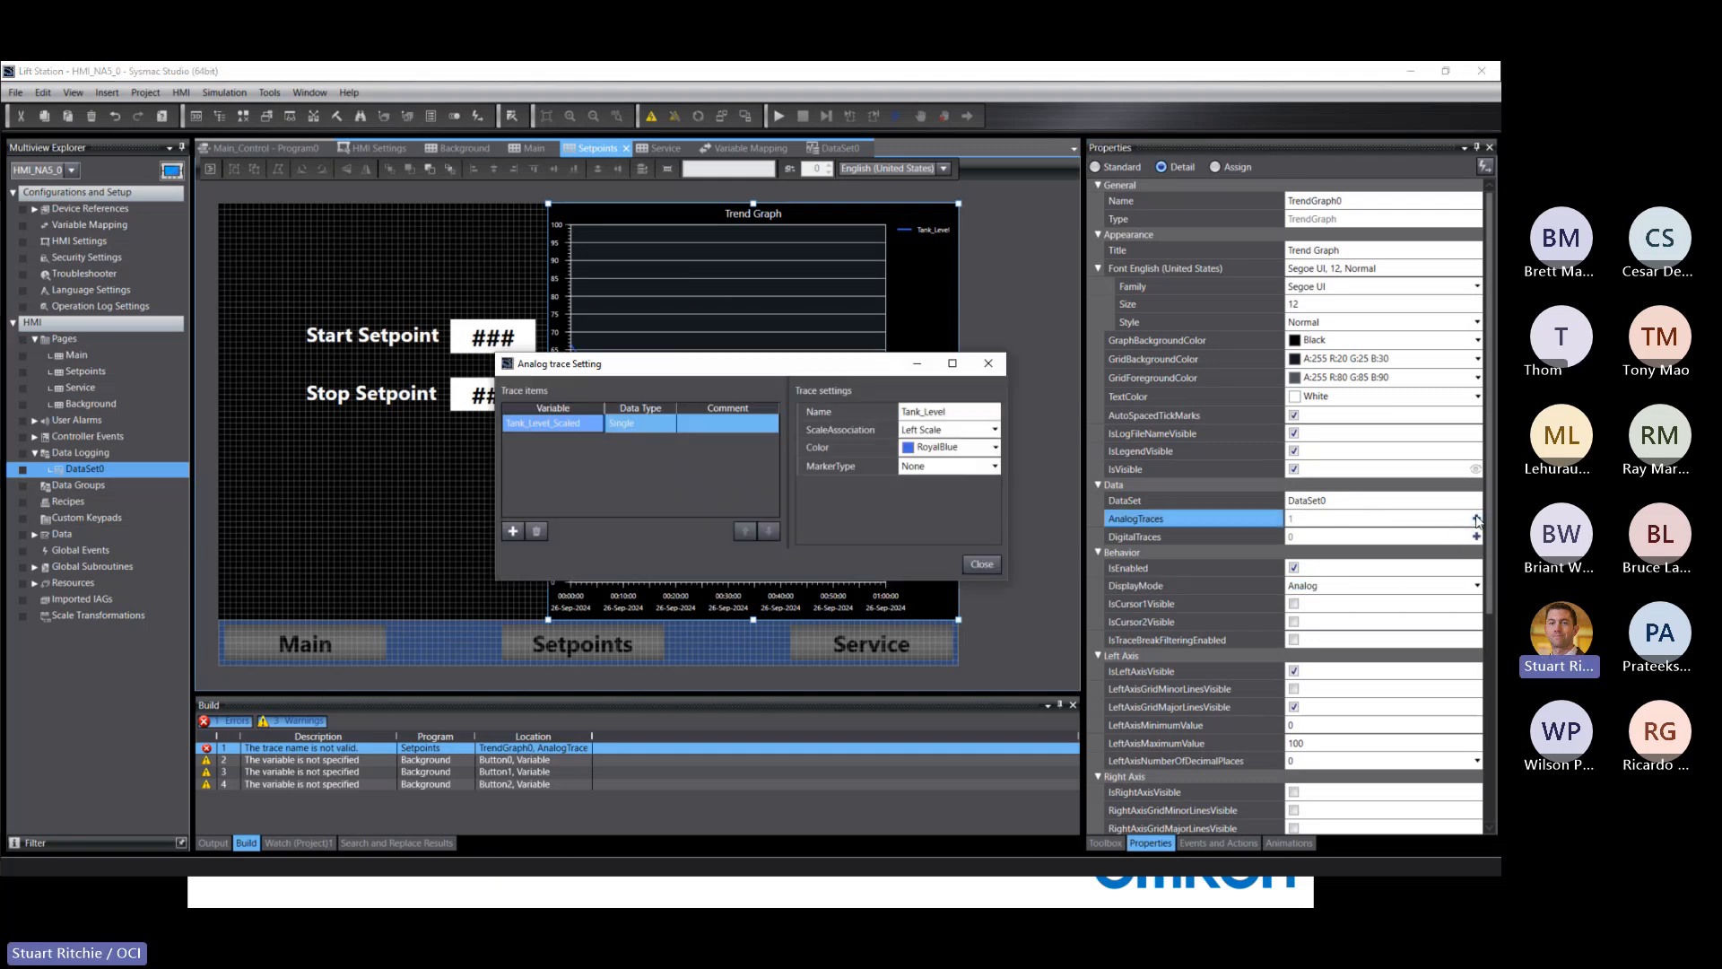
click(955, 412)
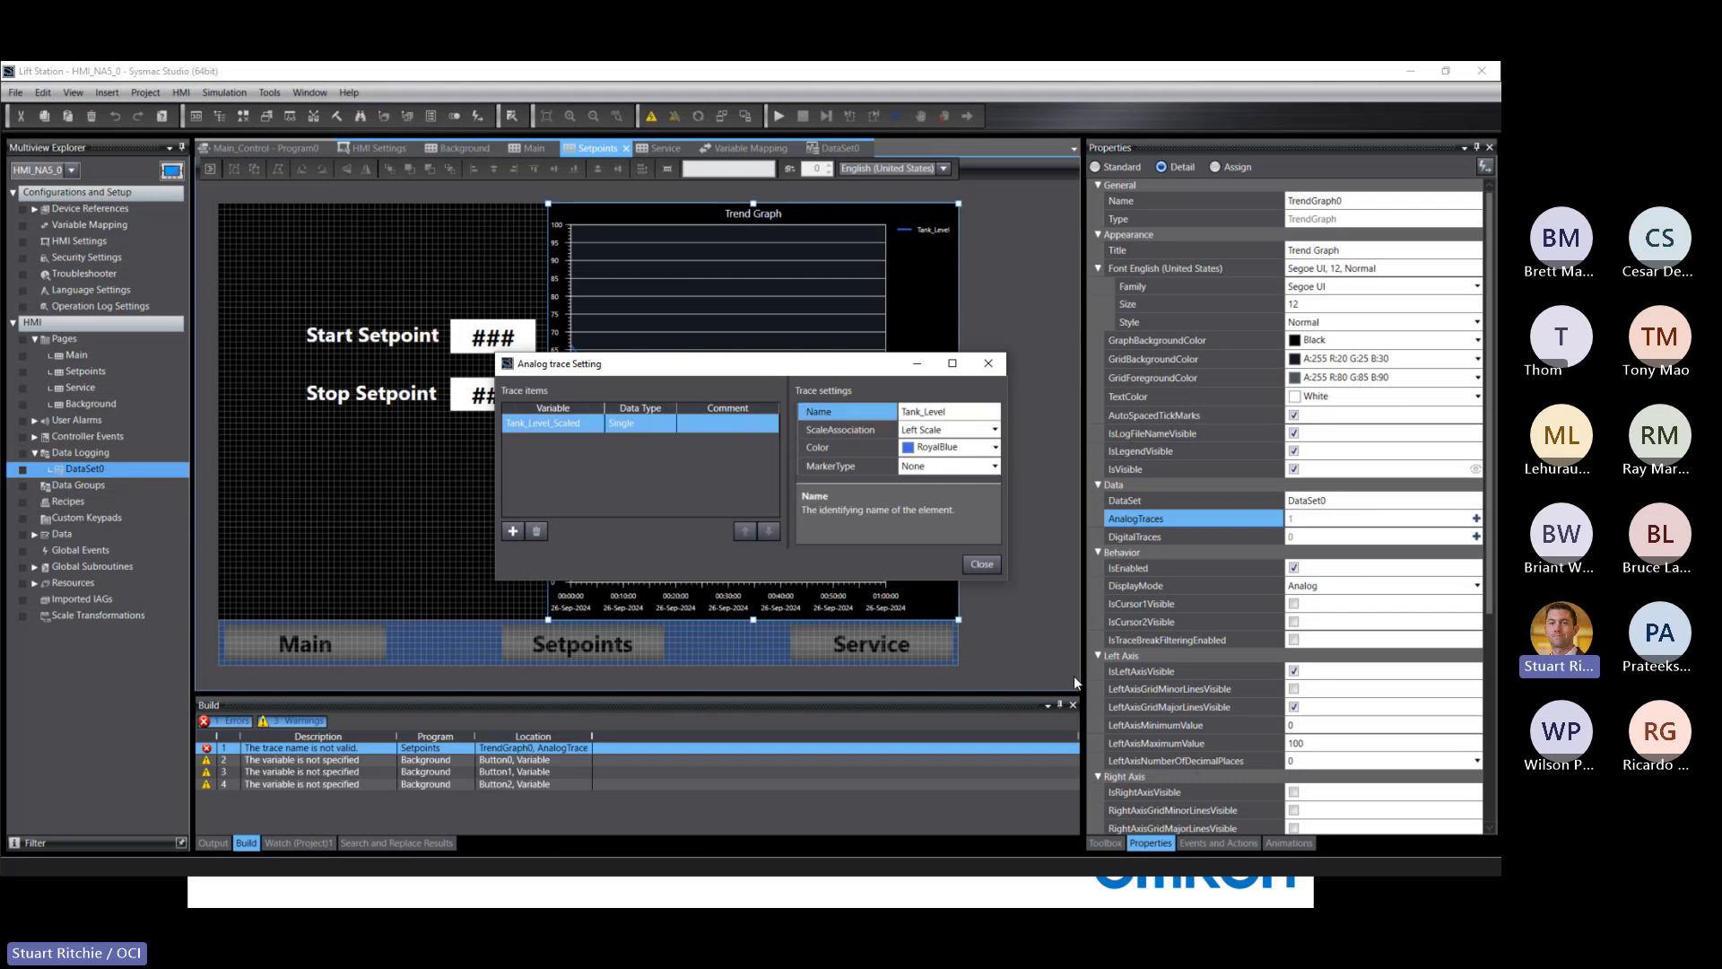
click(983, 564)
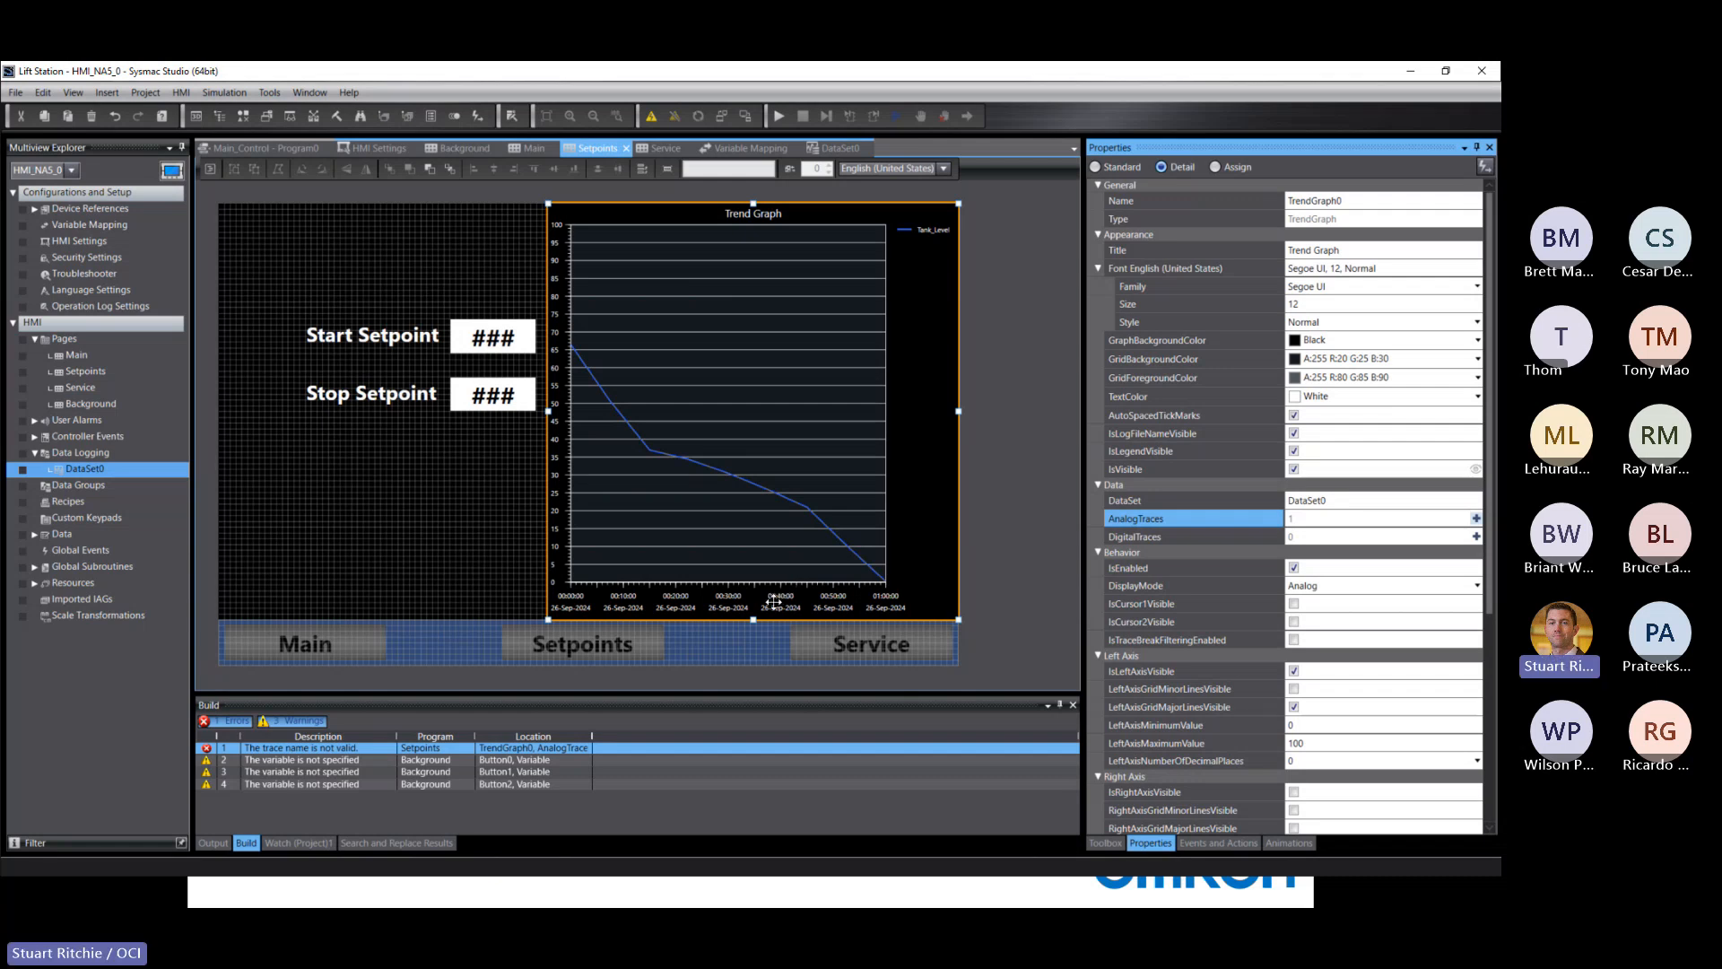
click(420, 475)
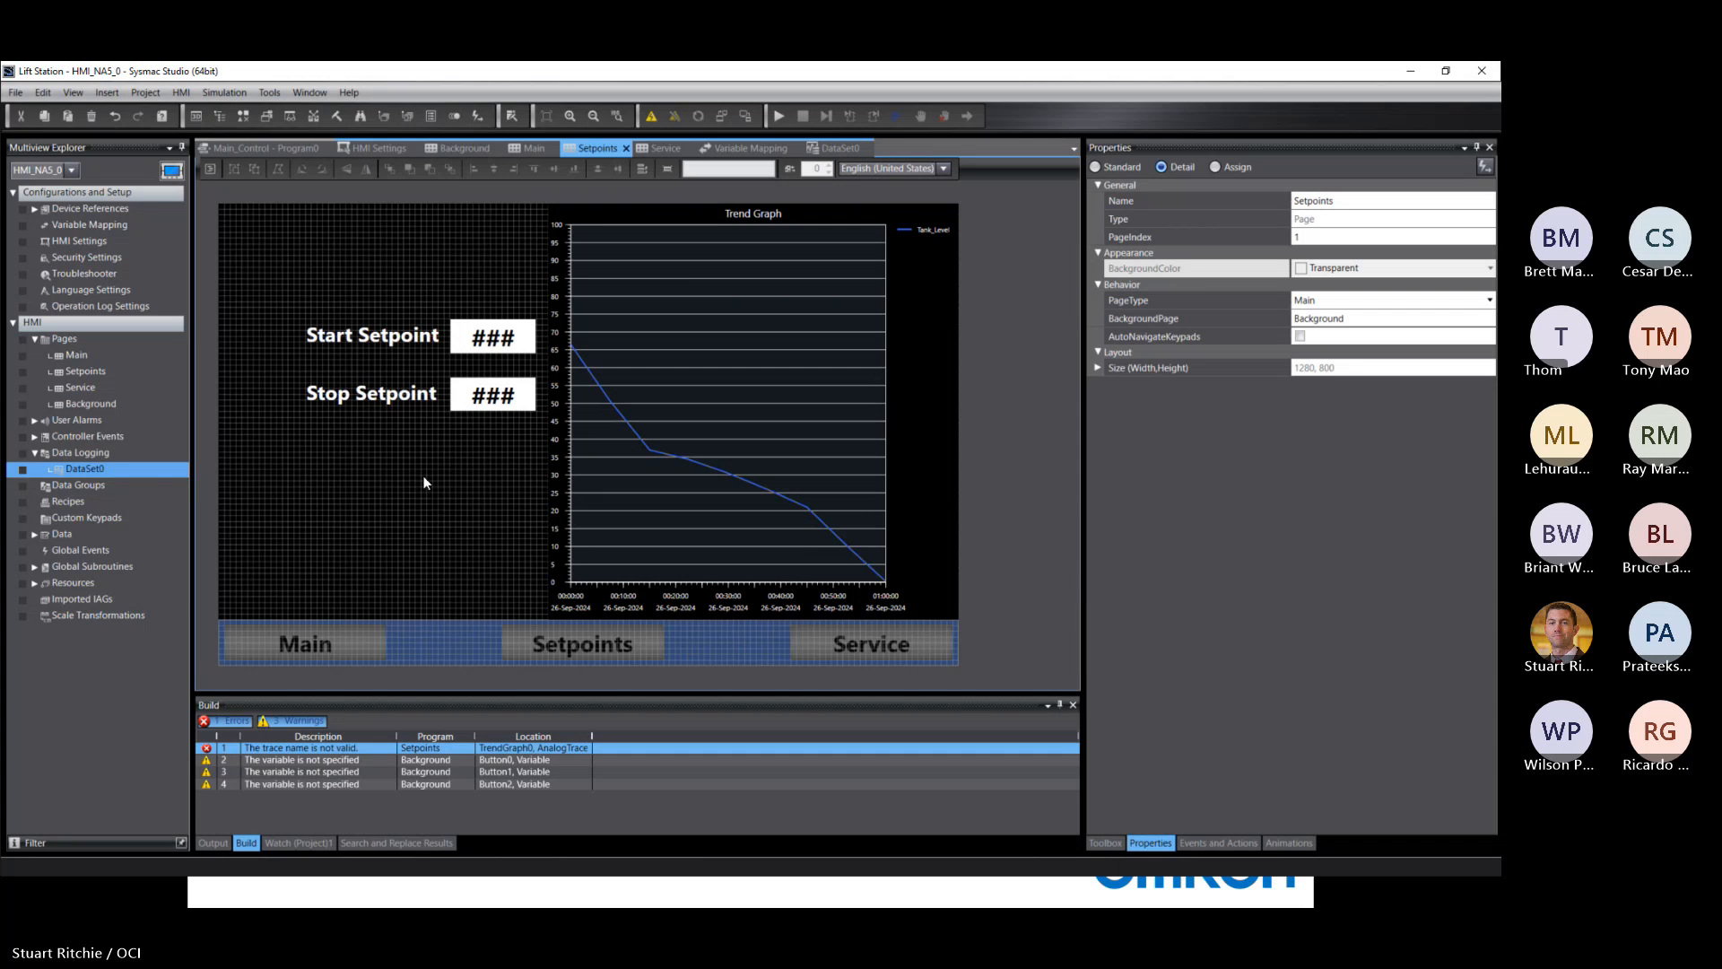
Step: Open the Service page and place an Image object about 240 by 230 near the page's upper middle
double_click(74, 388)
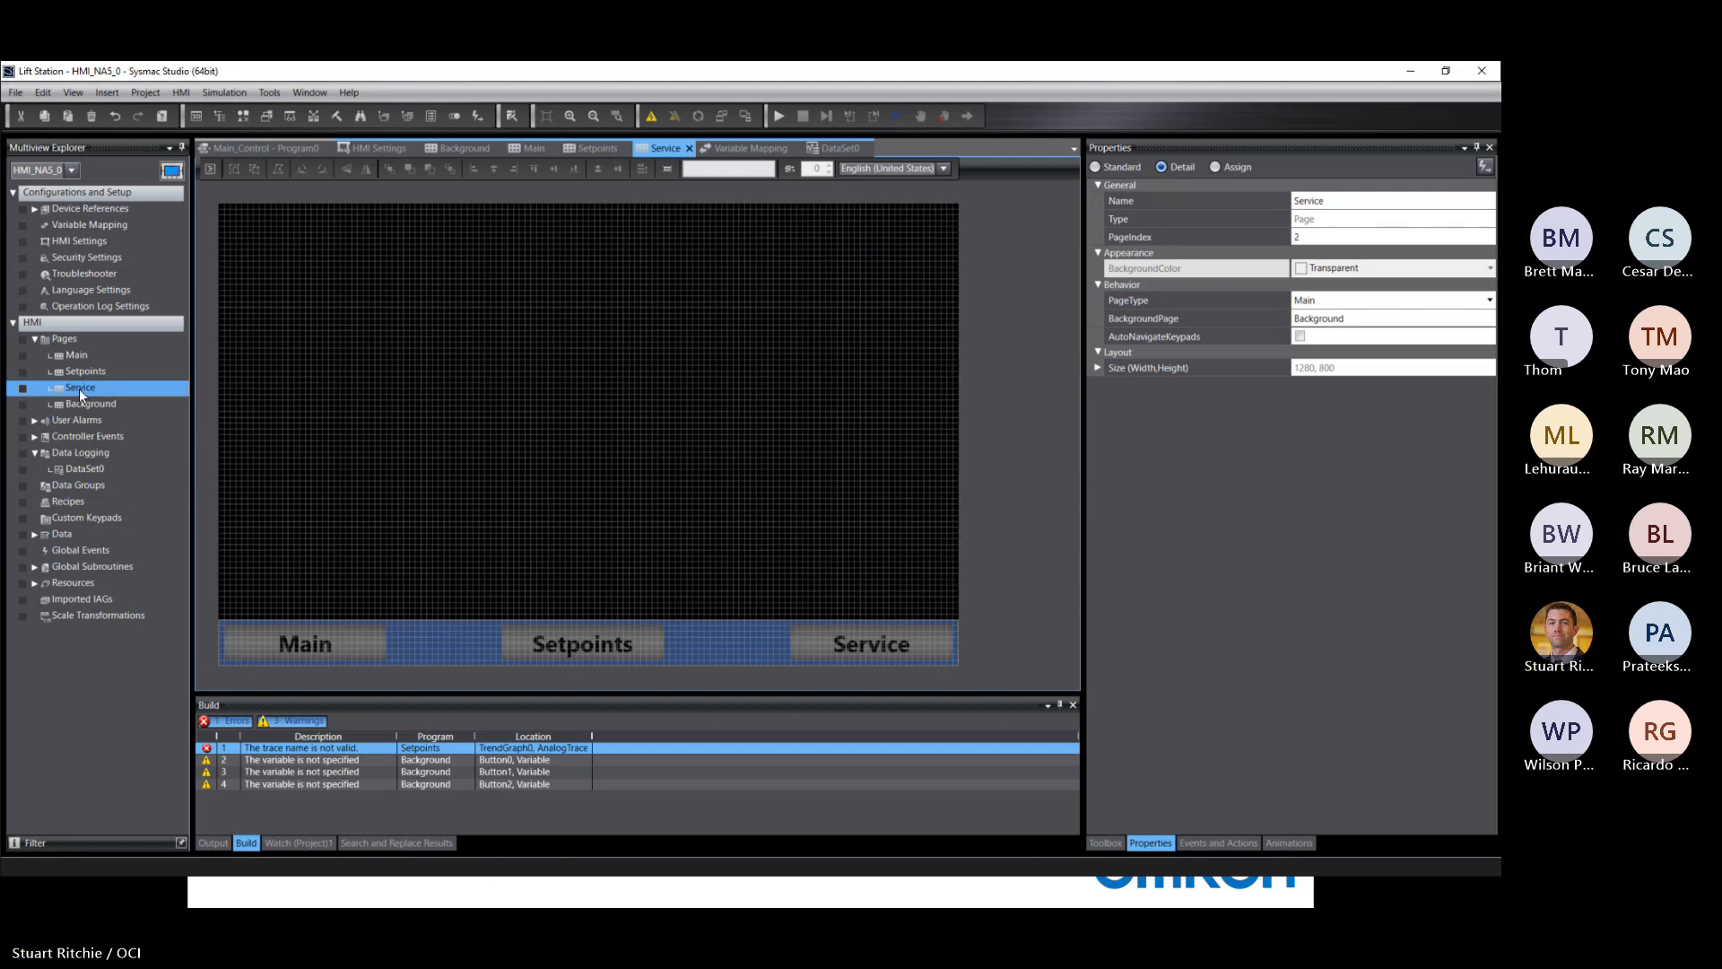
click(1104, 843)
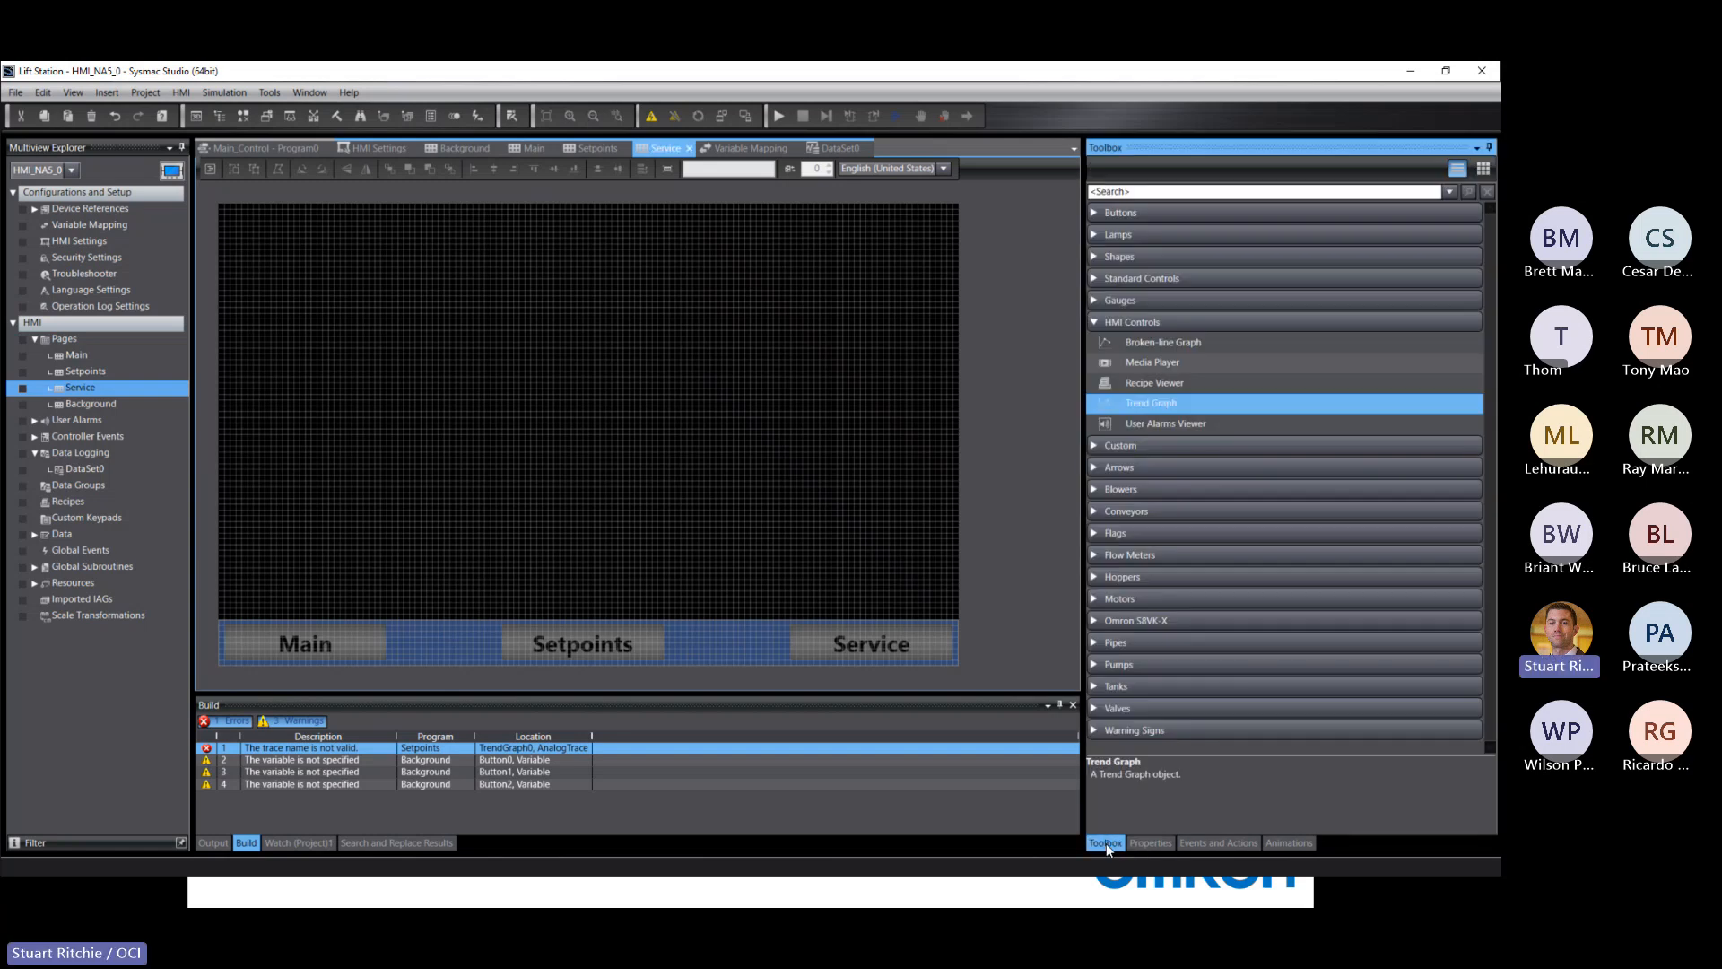
click(1094, 322)
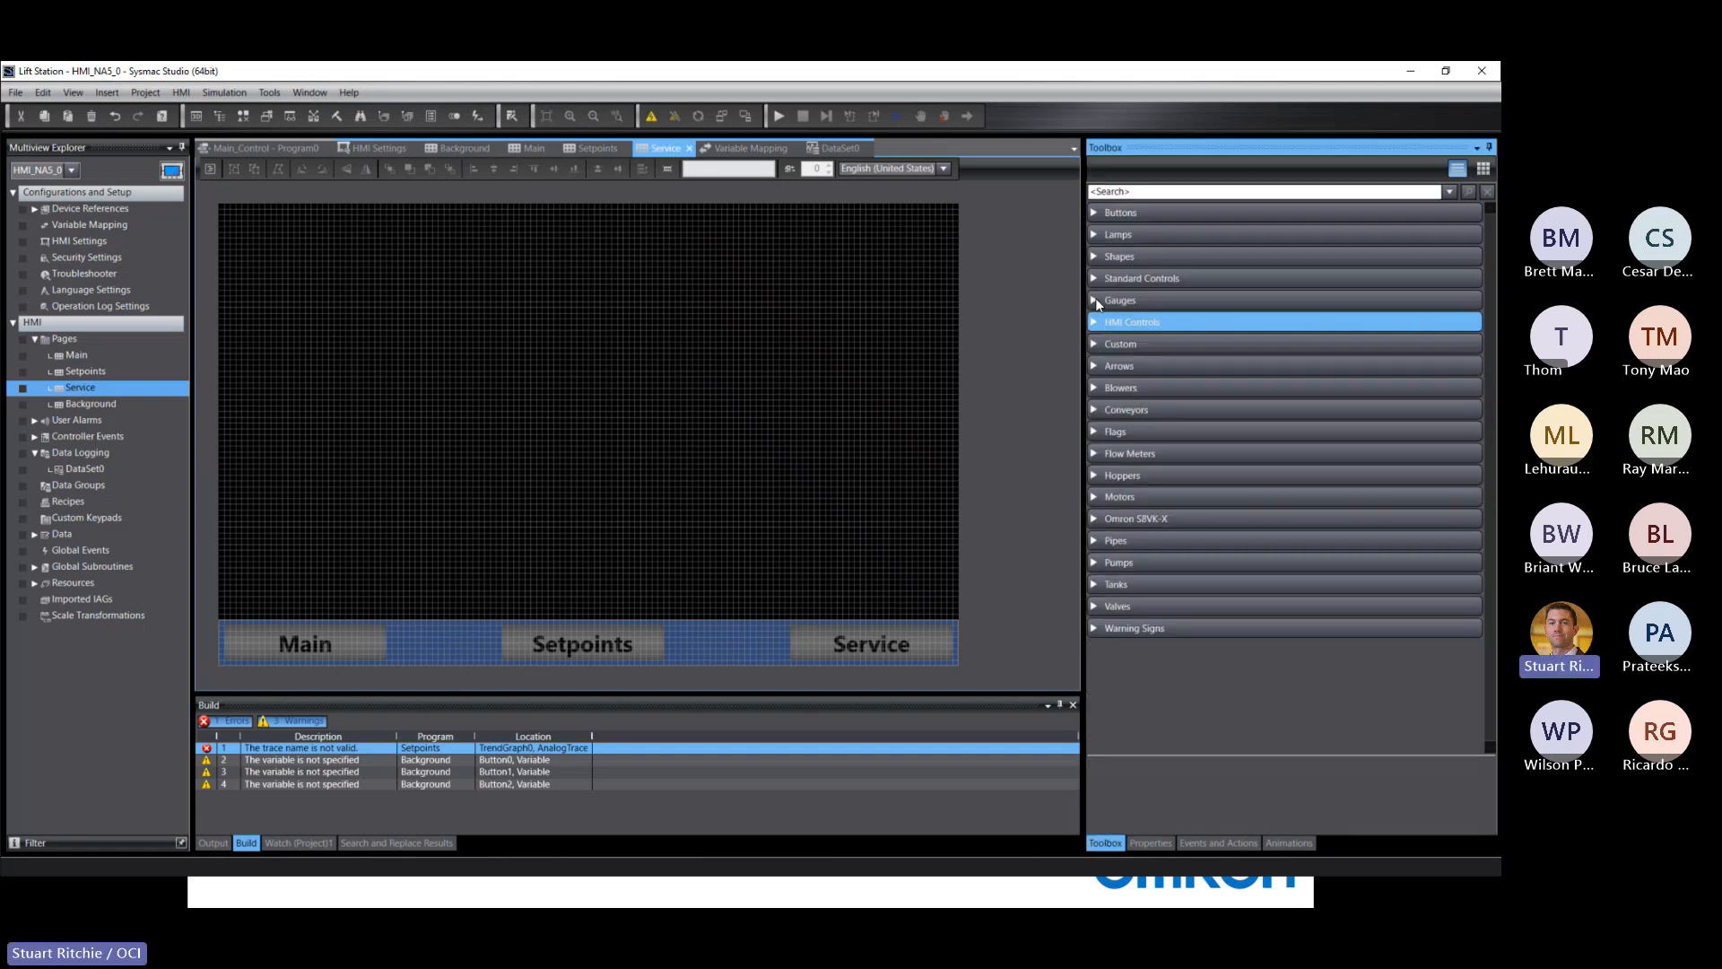
click(1093, 278)
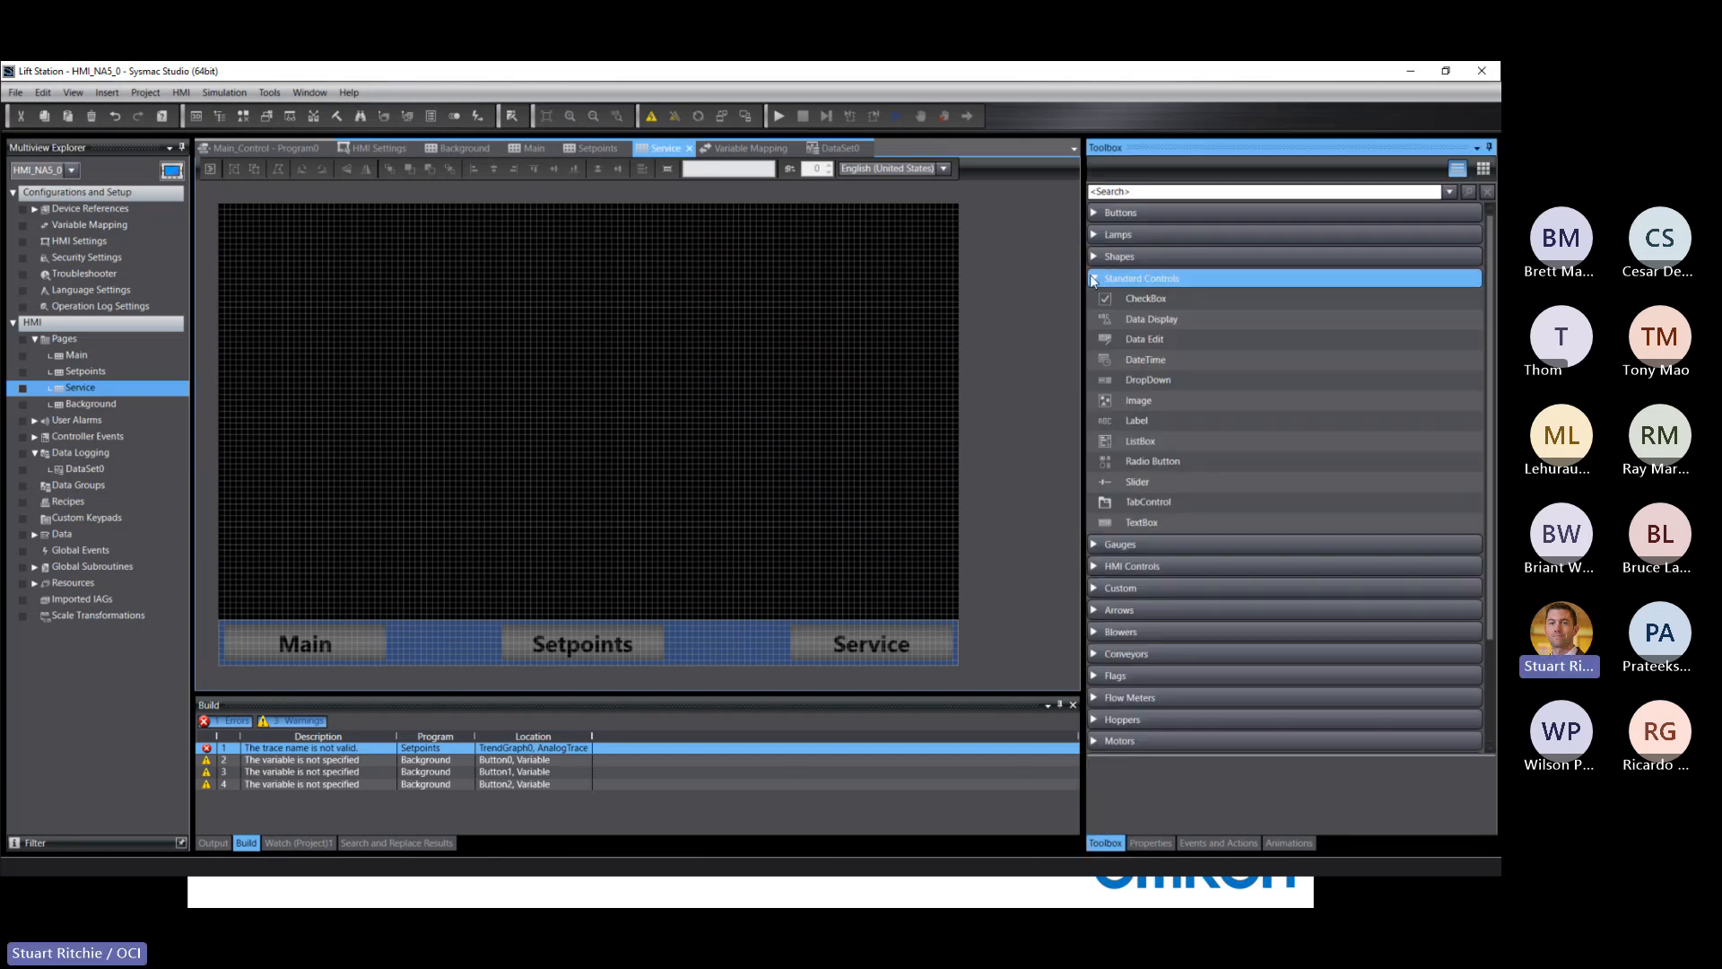
click(1121, 400)
drag(1111, 398, 530, 246)
drag(613, 288, 666, 366)
double_click(578, 251)
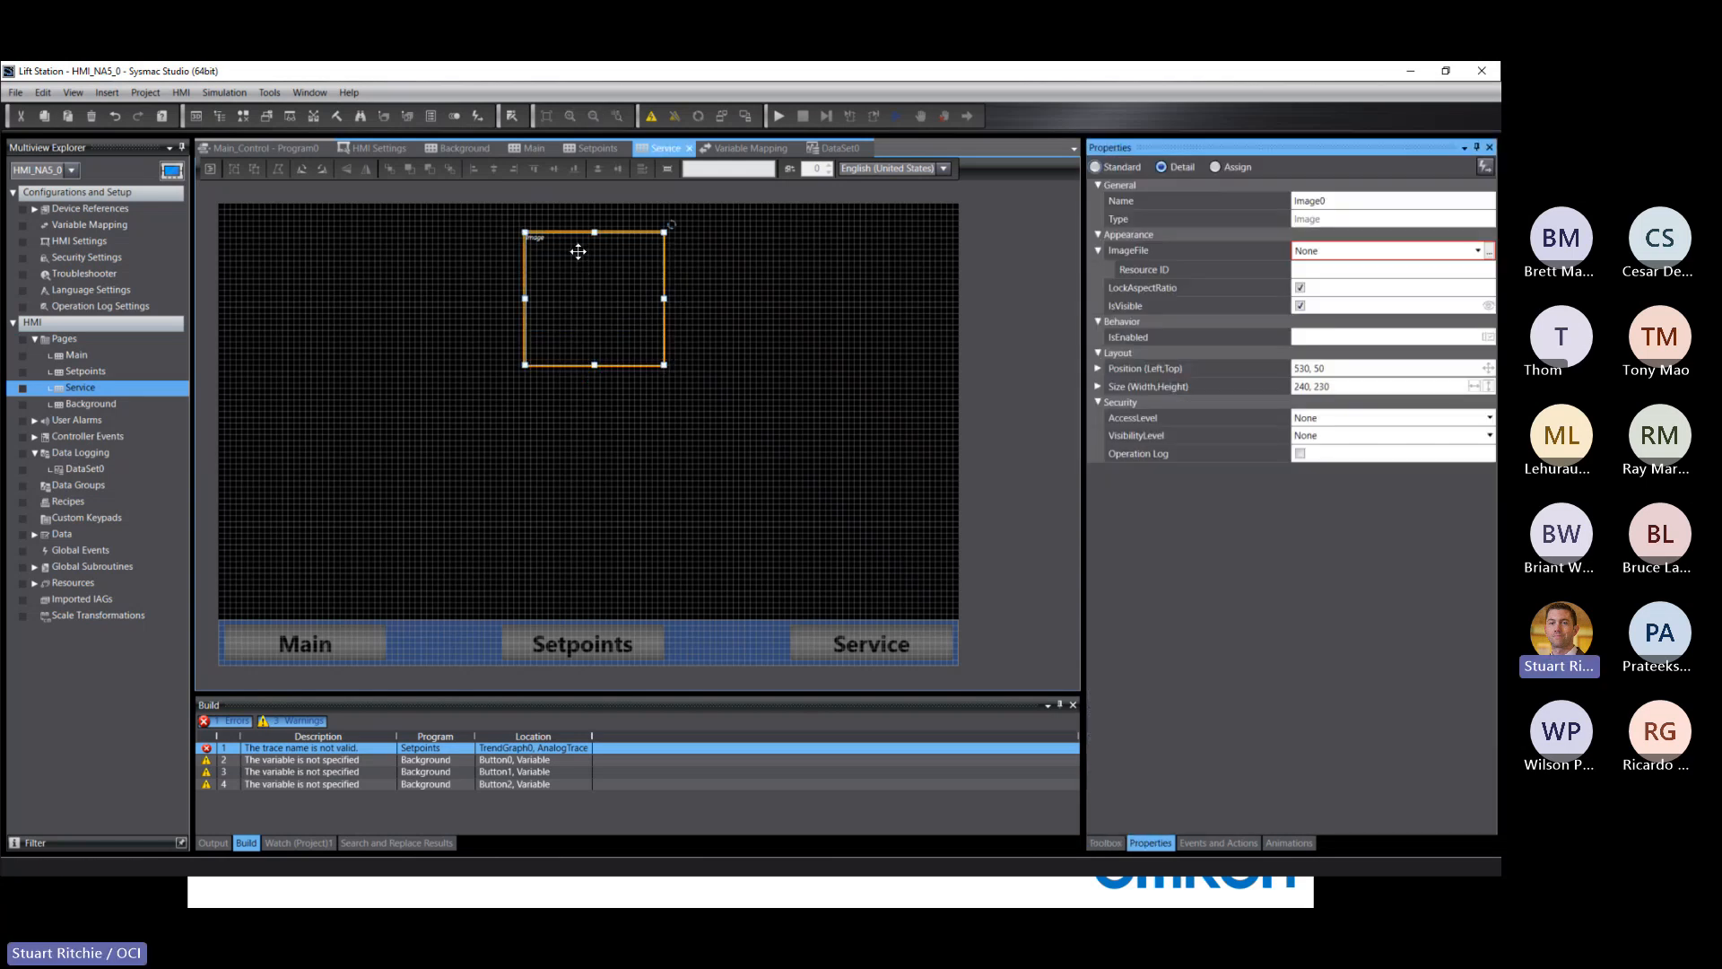
Step: Assign the file fake company.png from the HMI Images folder to the image object
click(1489, 250)
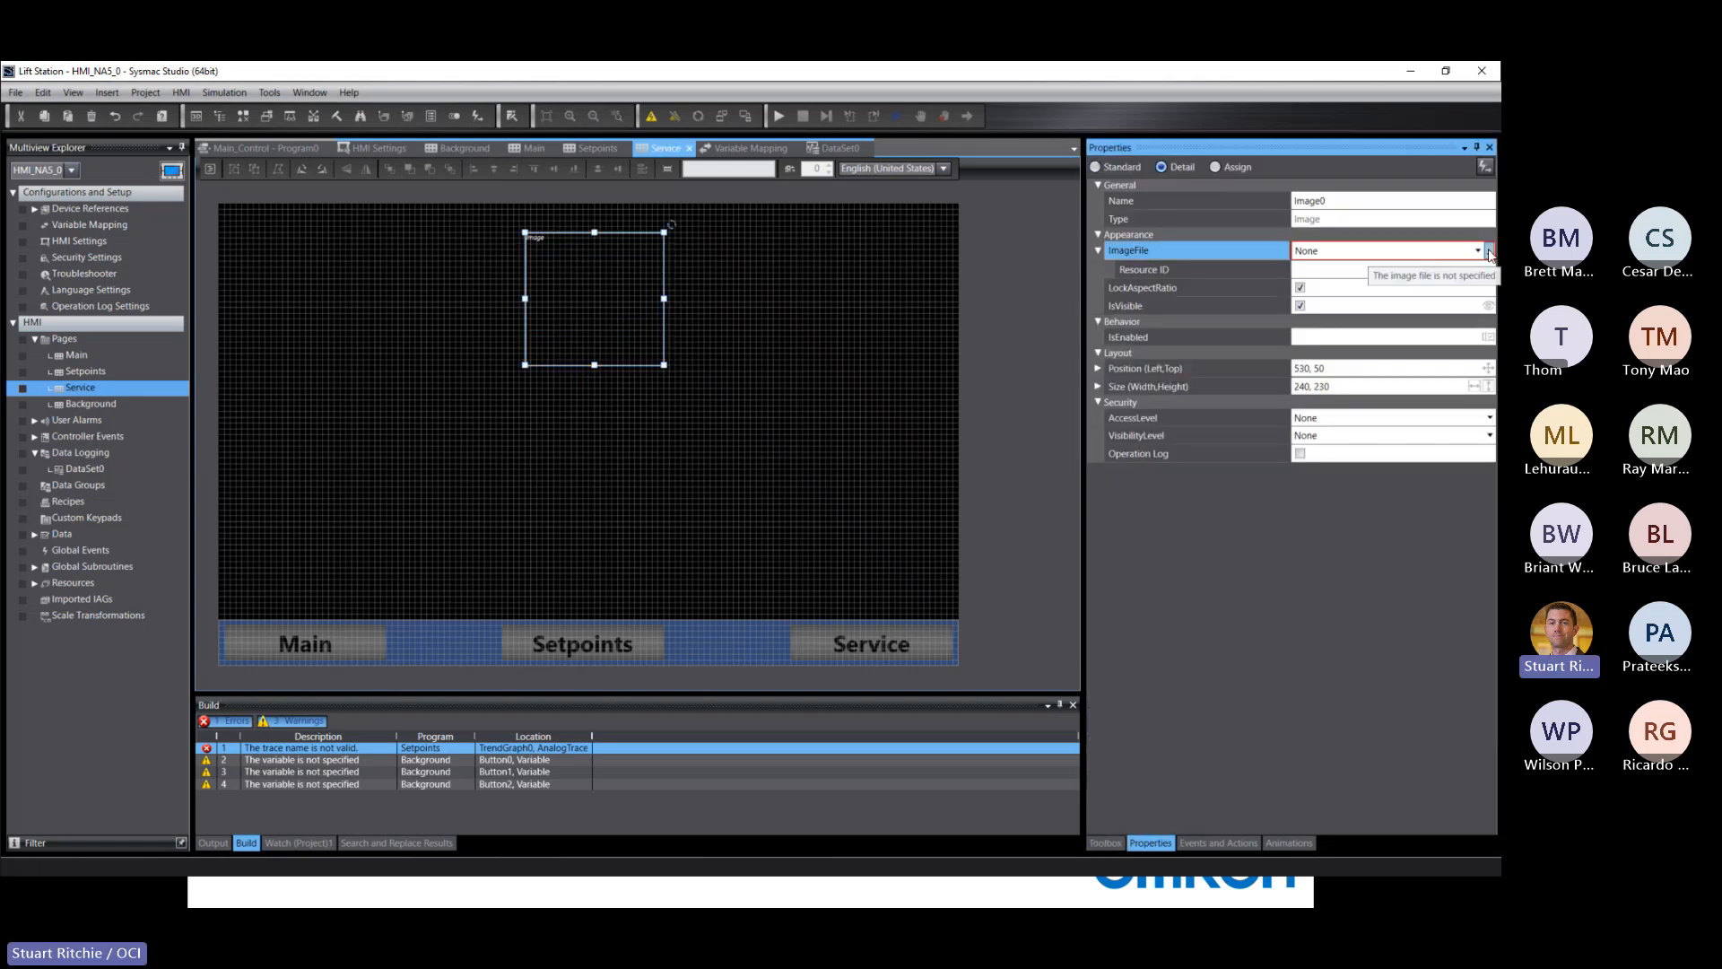
click(263, 213)
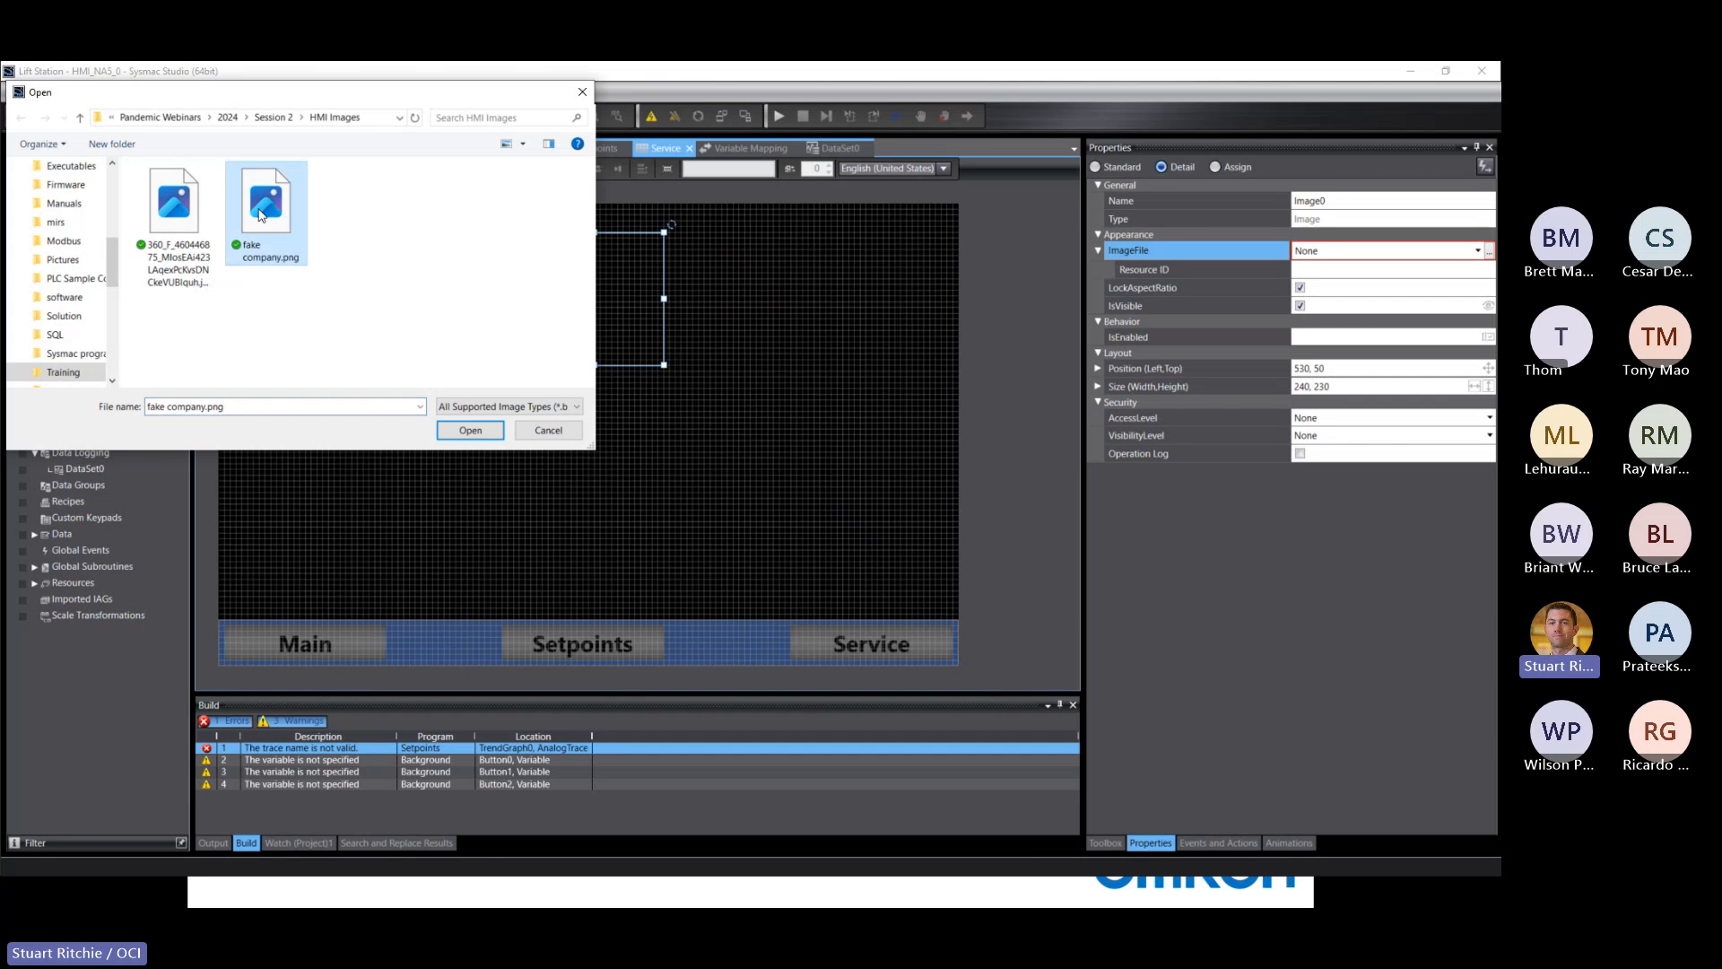
click(466, 430)
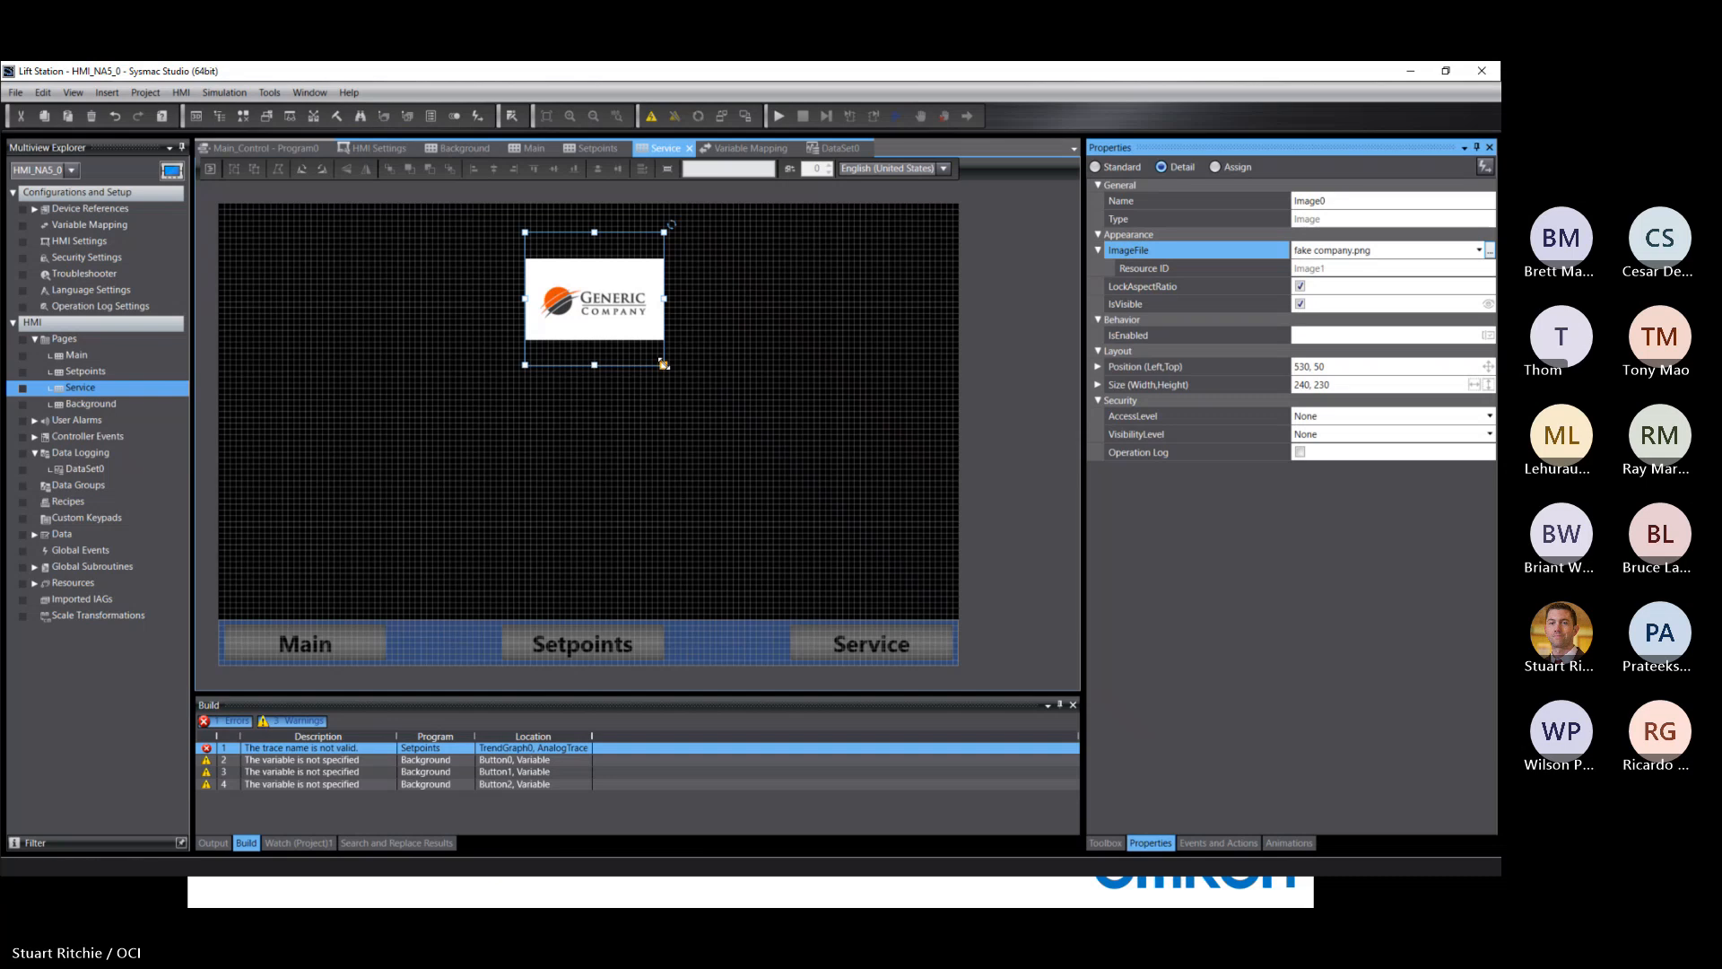
Step: Enlarge the logo image to about 460 by 260 and centre it along the page's upper edge at about 410, 10
drag(664, 364, 787, 387)
drag(662, 349, 593, 323)
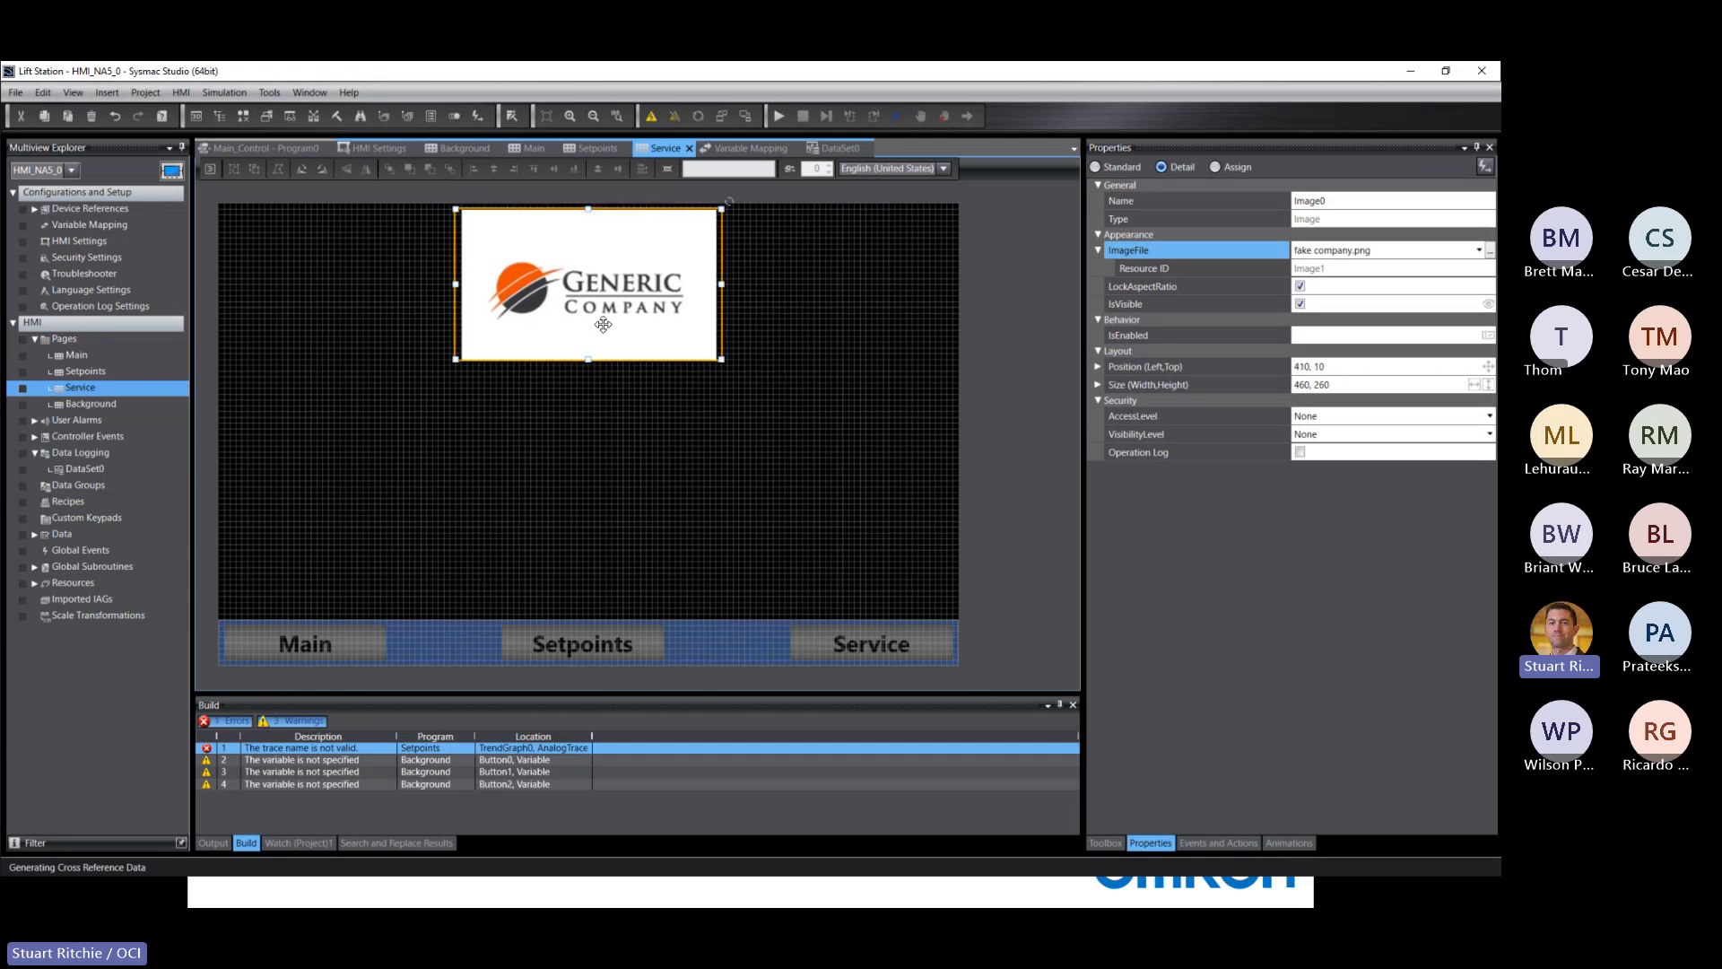
click(632, 444)
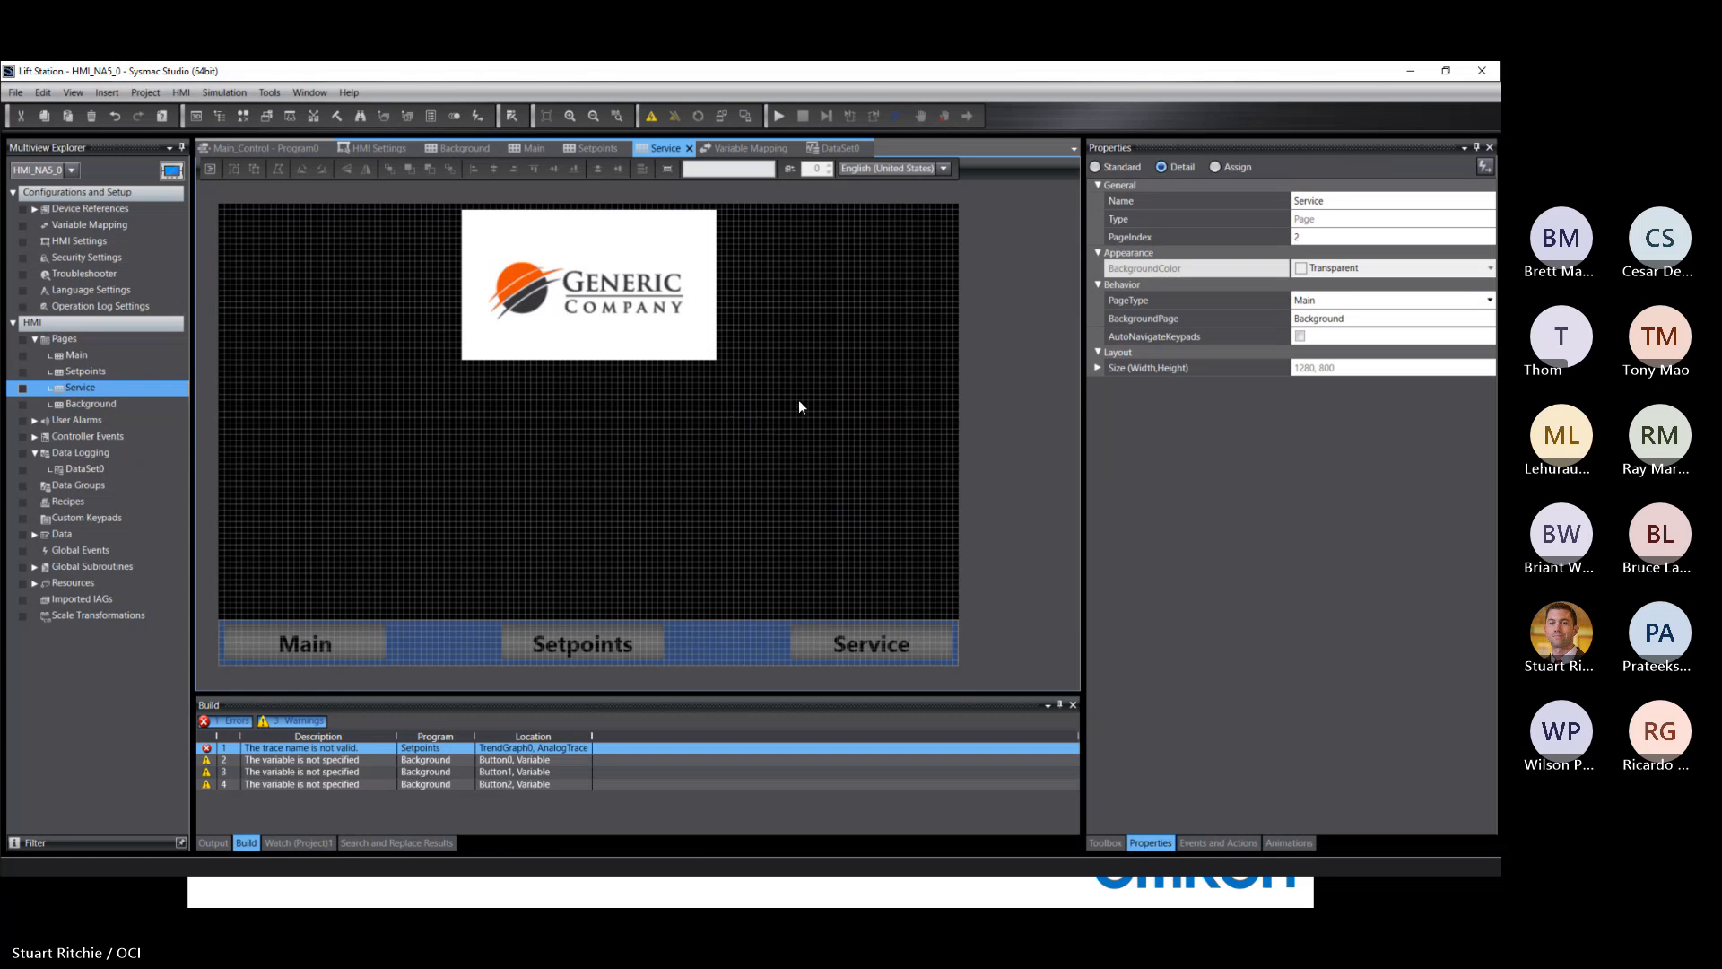
Step: Add three standard buttons stacked vertically in the Service page's upper-left corner, with the first at about 20, 20
click(1104, 843)
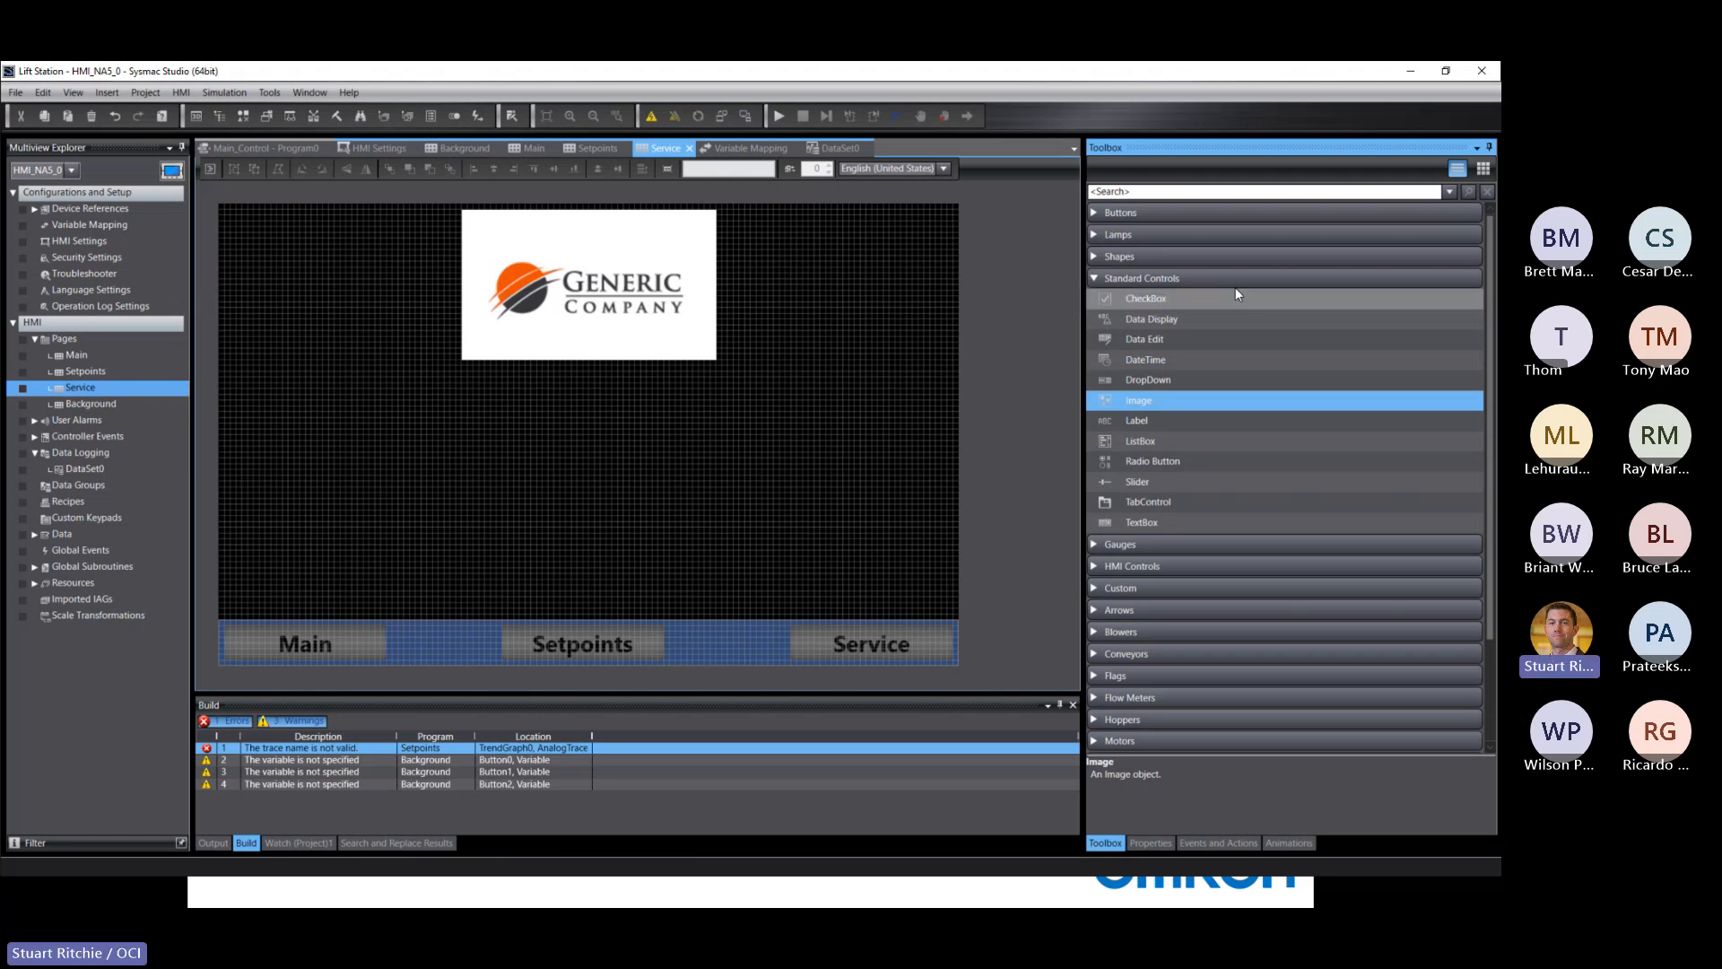
click(1092, 282)
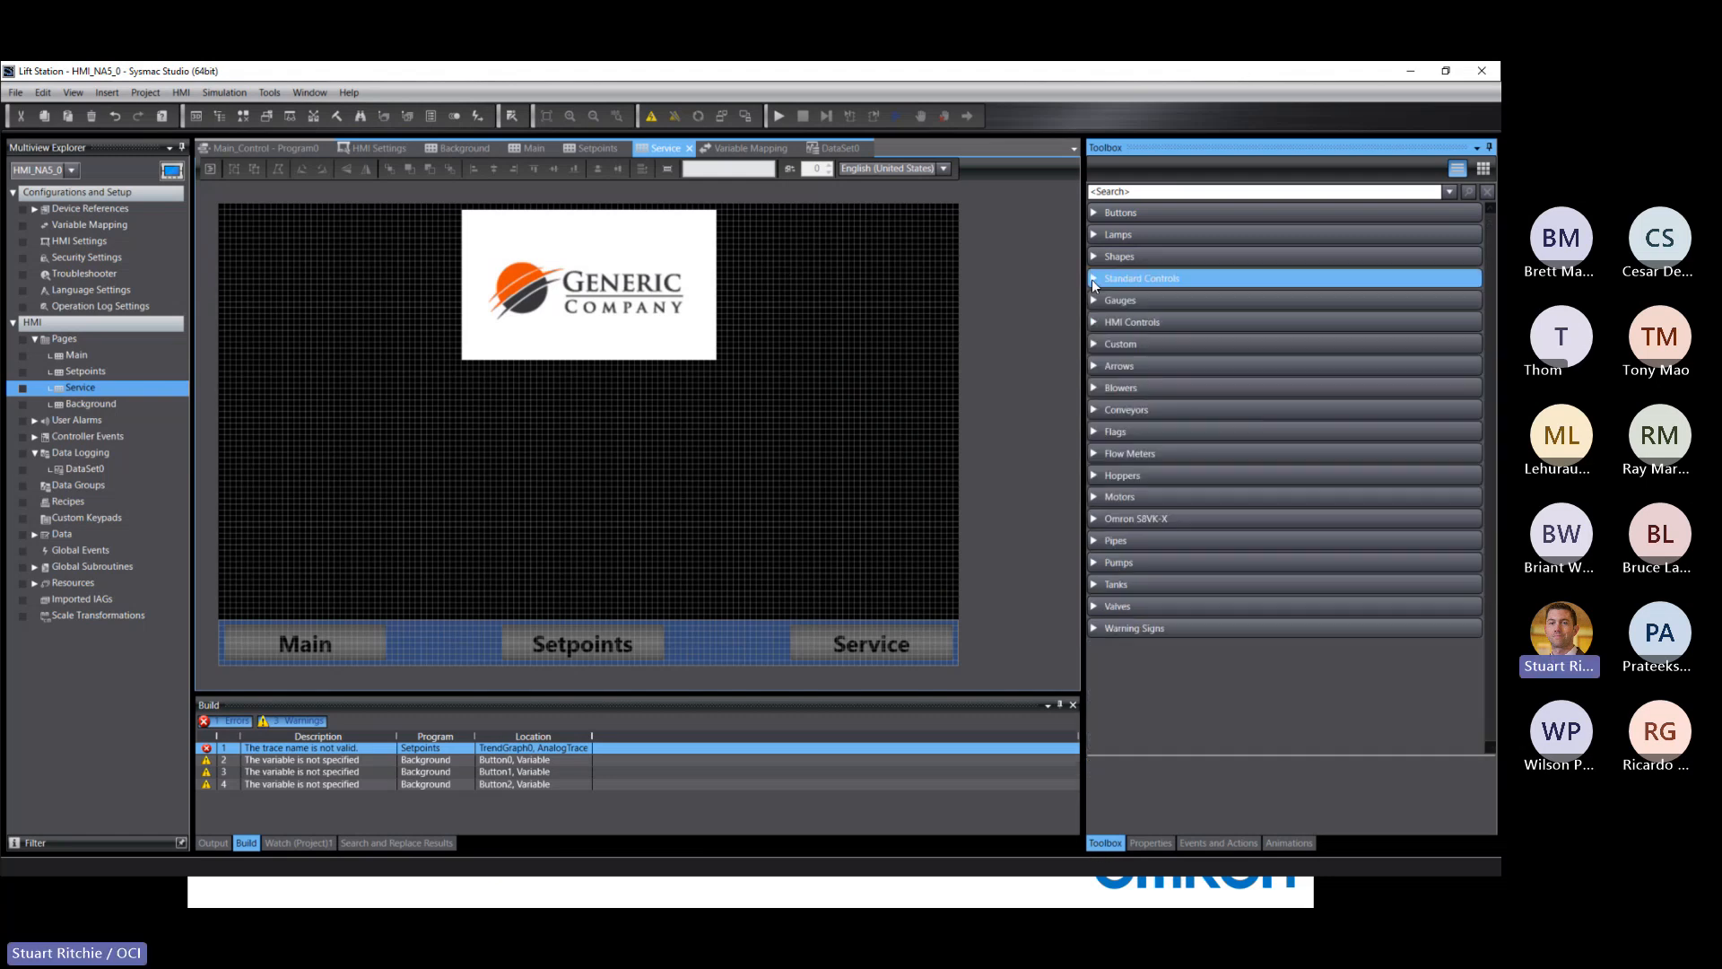
click(1093, 212)
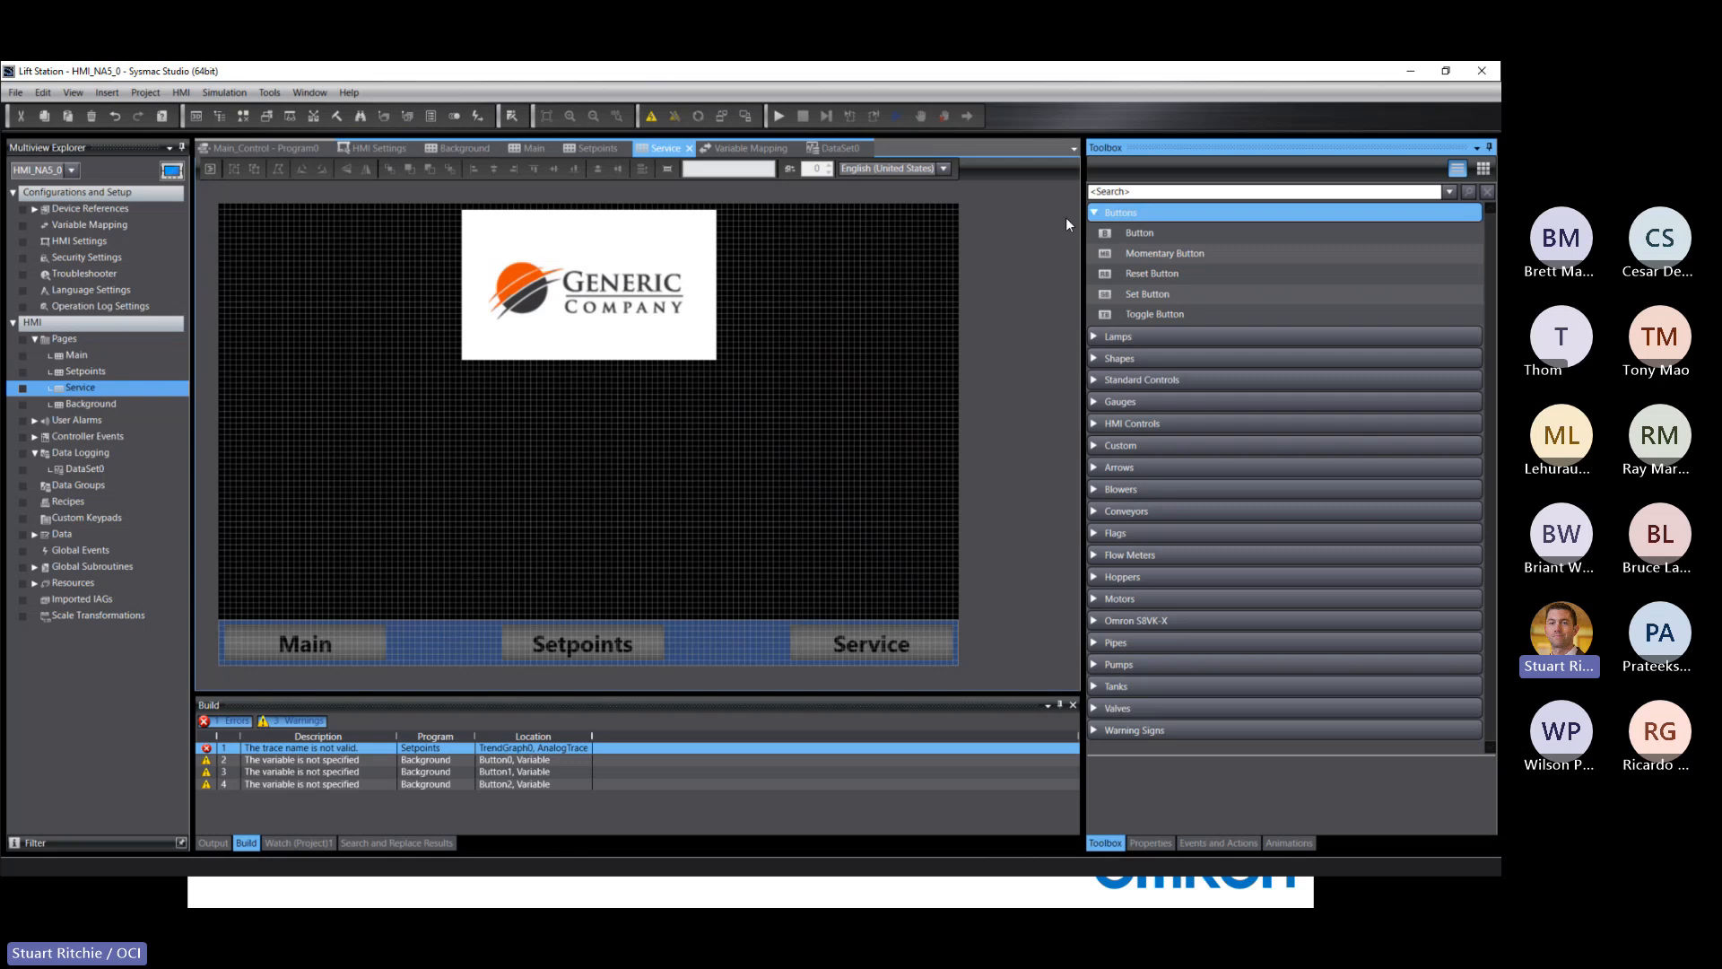
click(1139, 233)
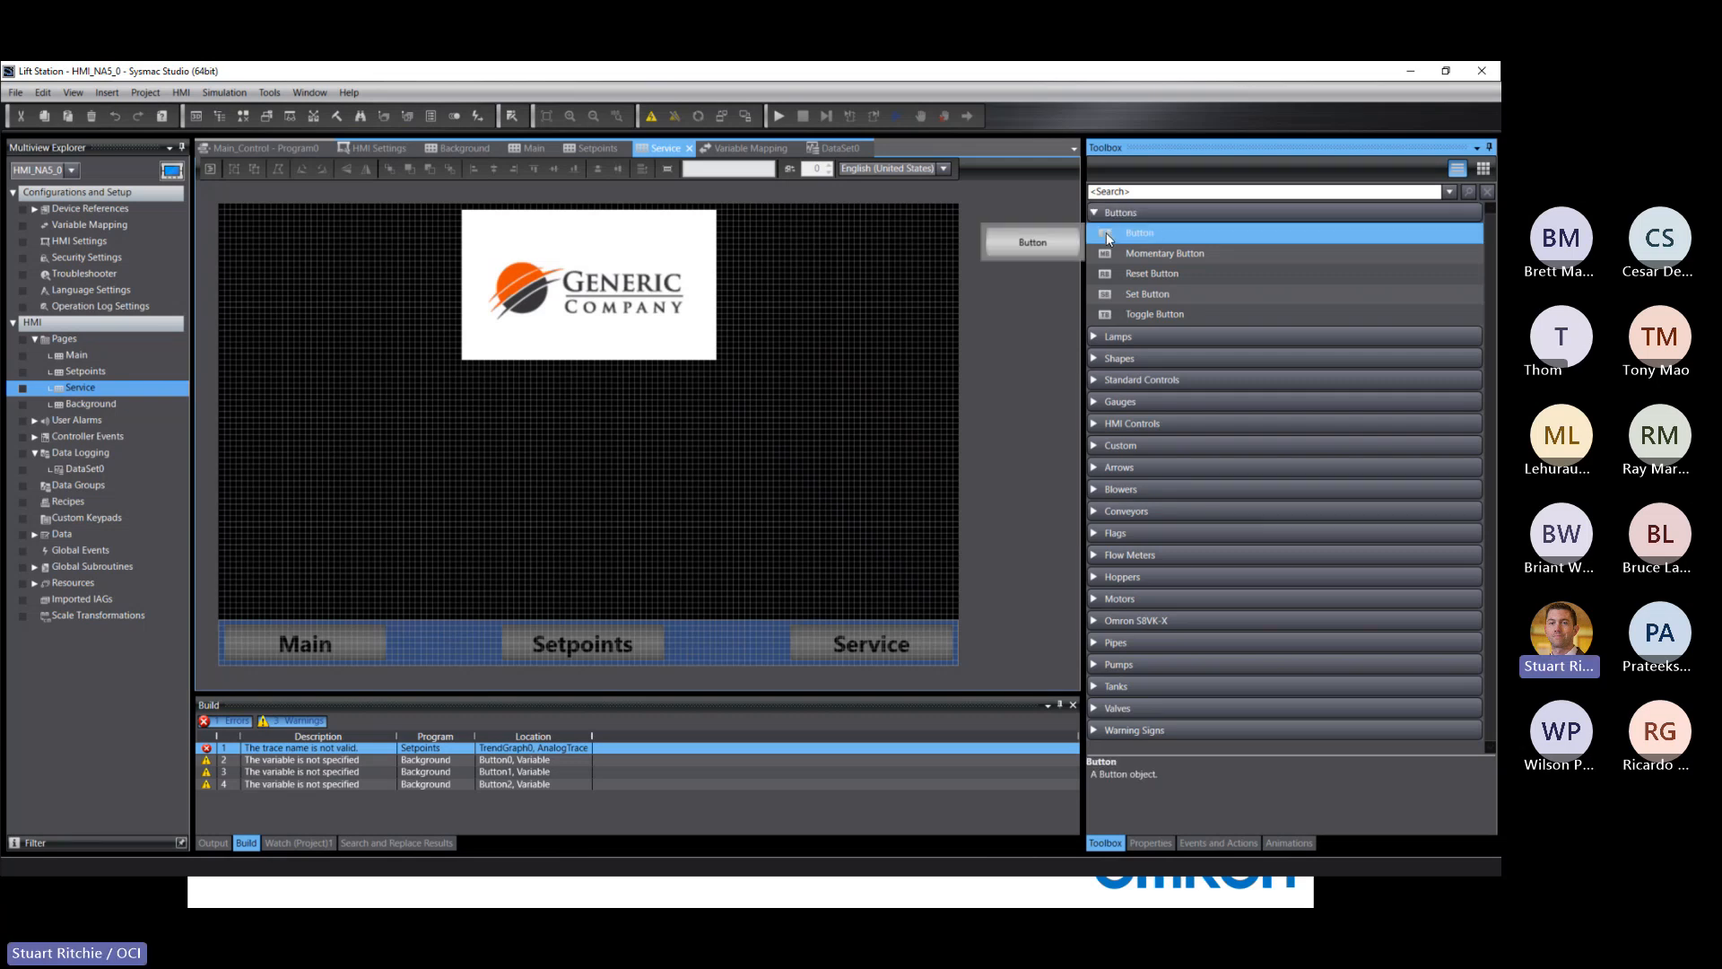
drag(1103, 234, 228, 220)
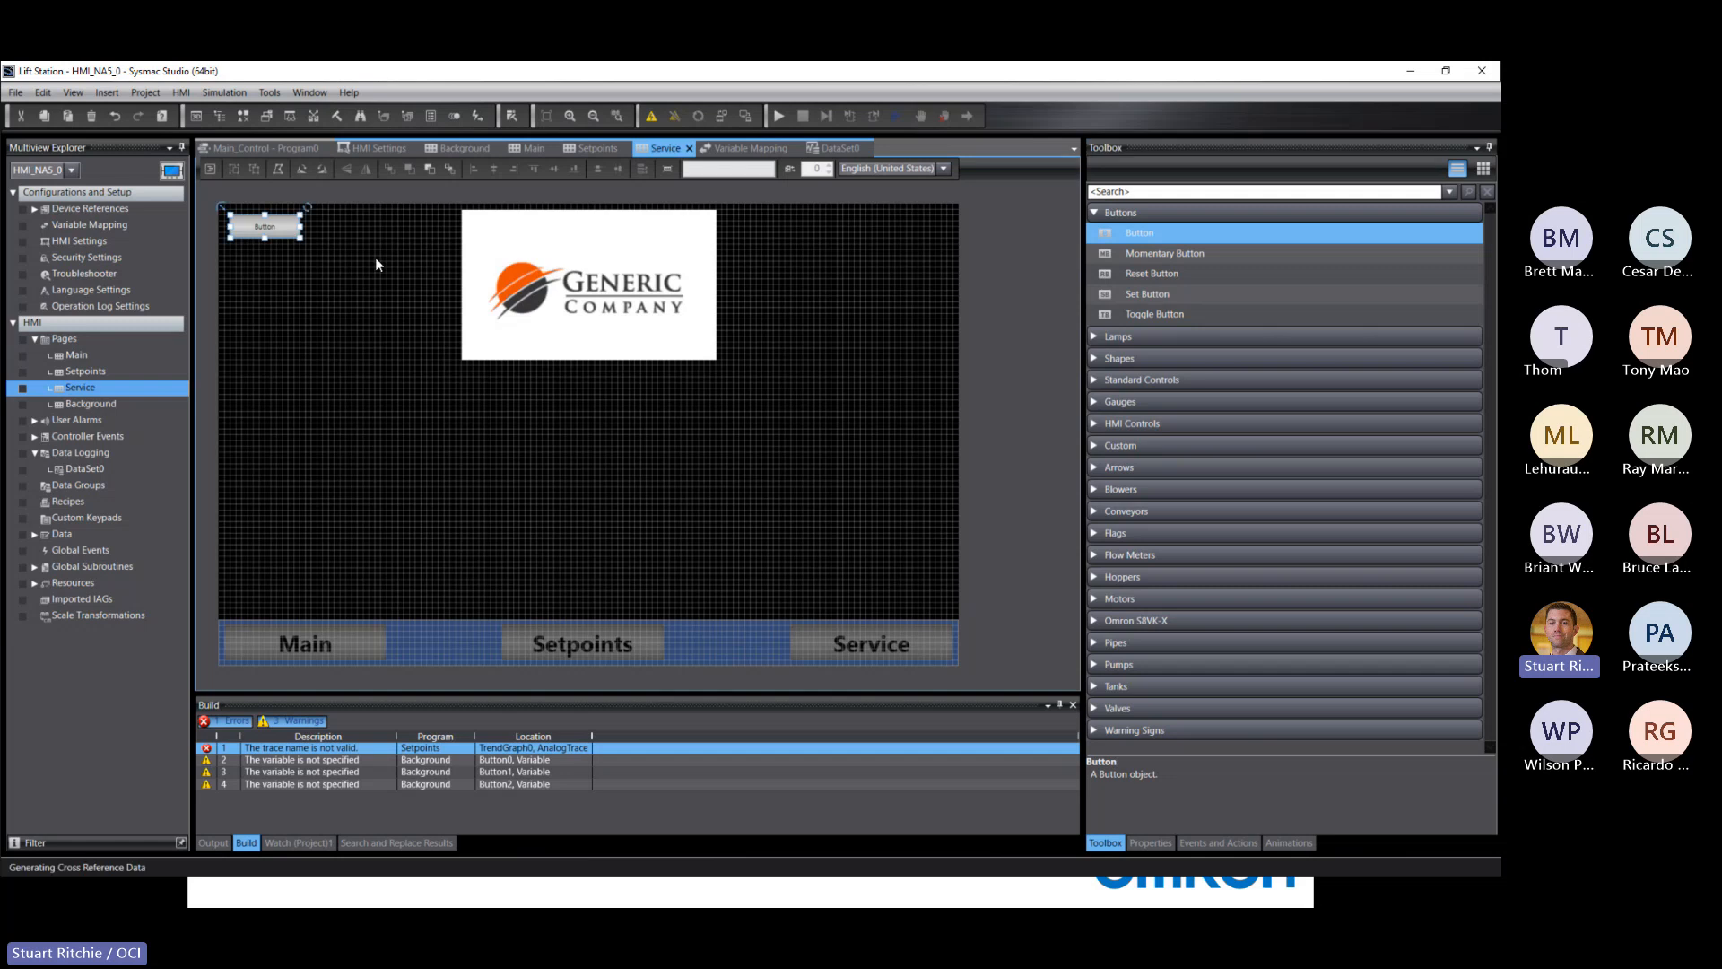
drag(1134, 234, 229, 261)
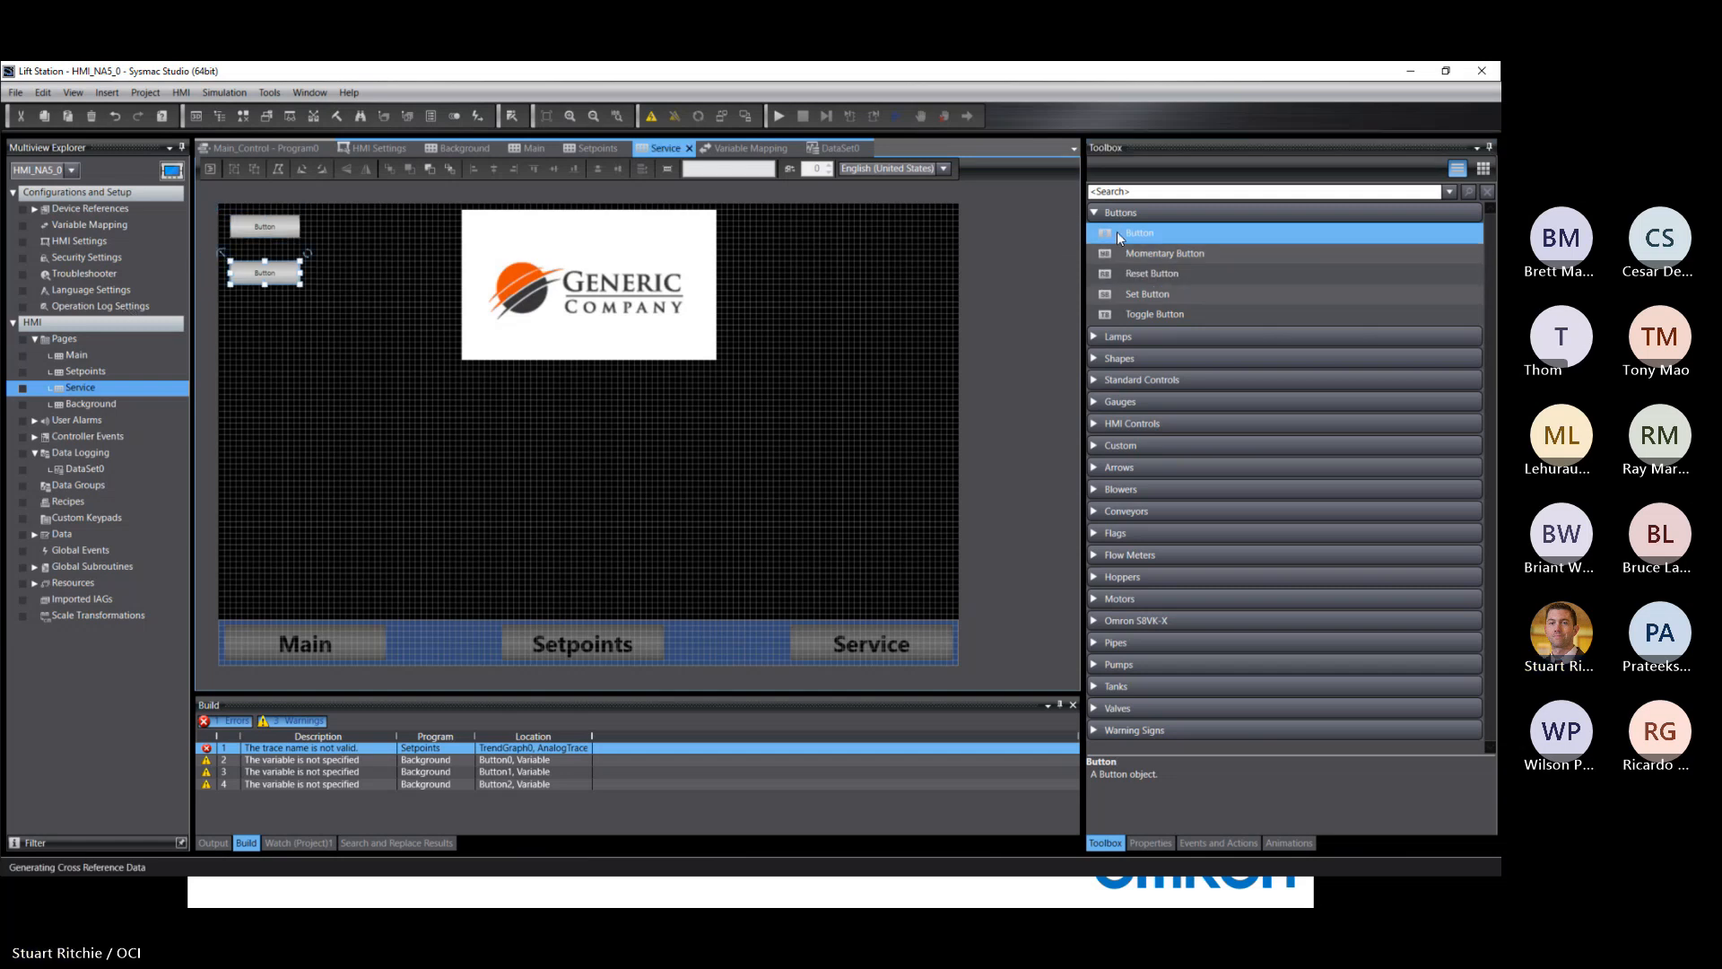
drag(1116, 231, 231, 308)
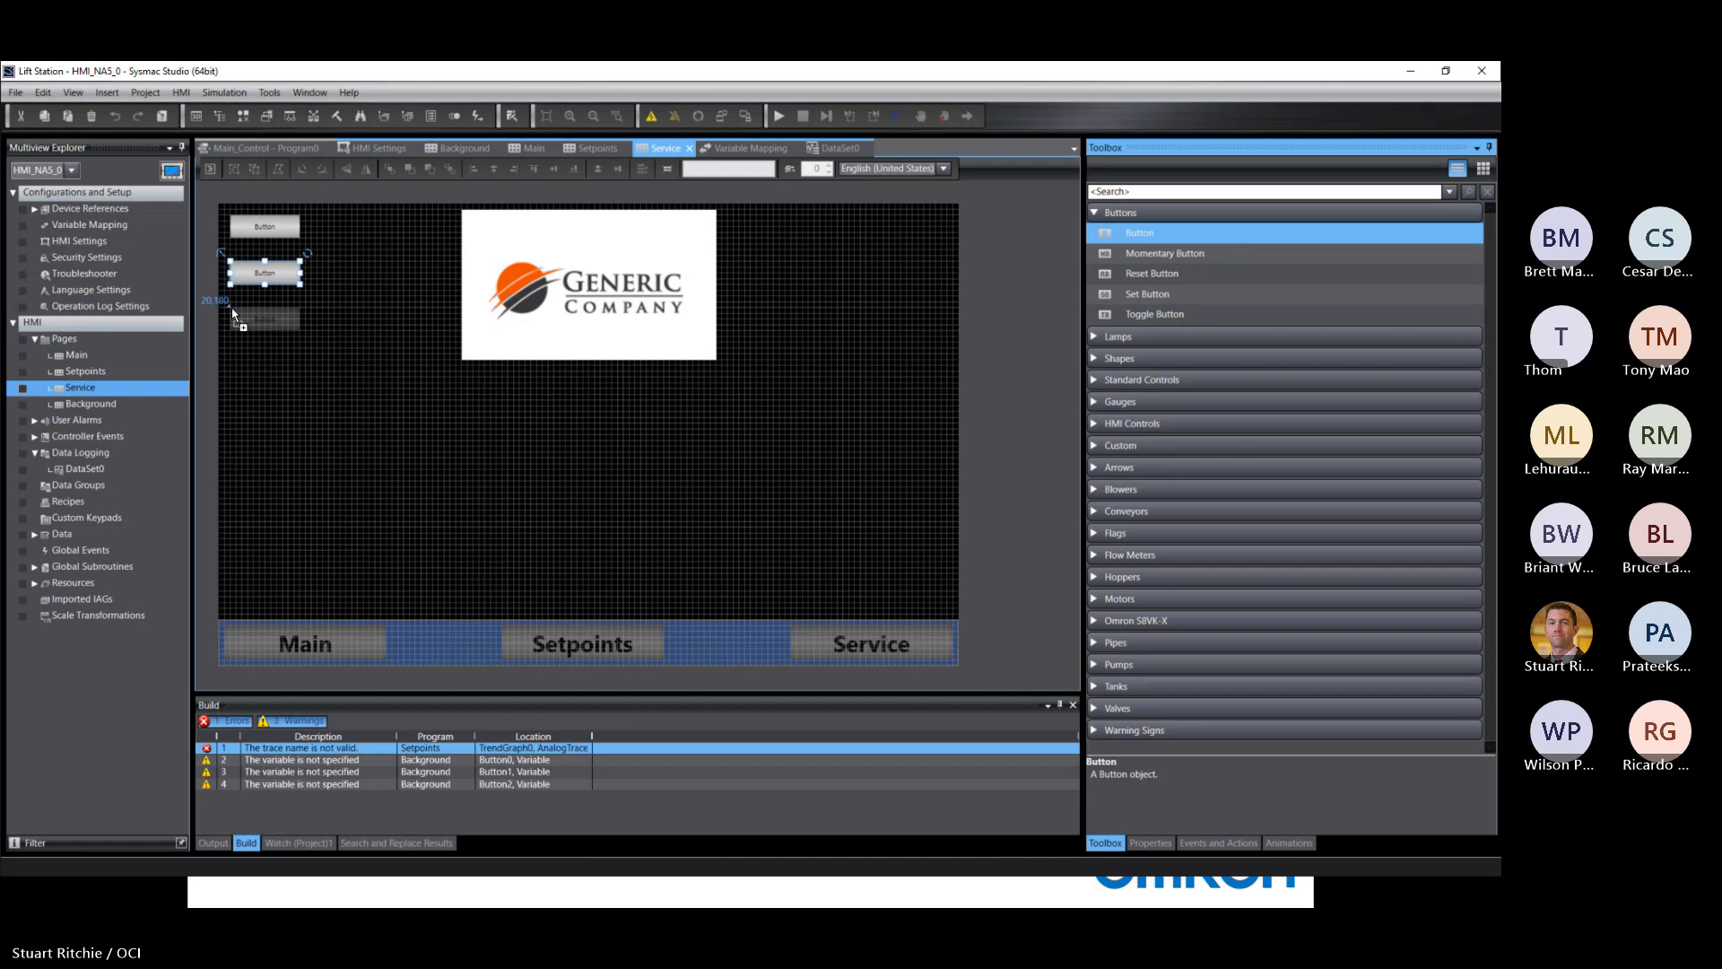
click(362, 235)
Step: Give the topmost button a Click event with the action ShowDocument (FullScreen)
click(262, 227)
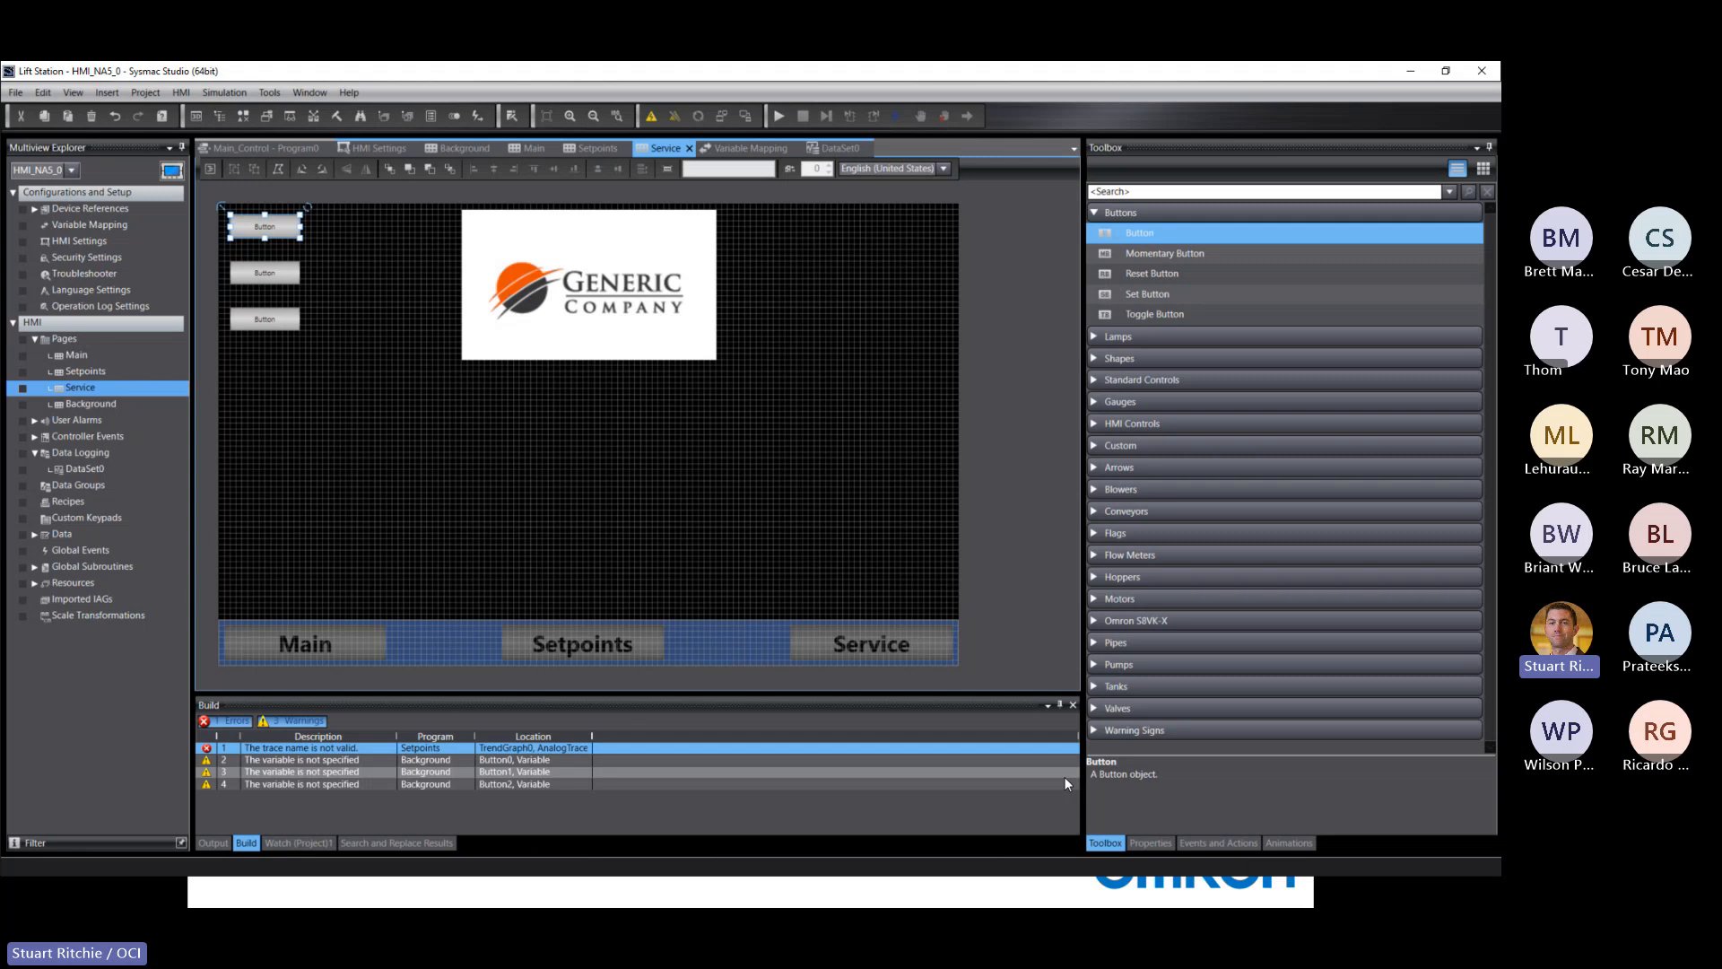
click(1217, 844)
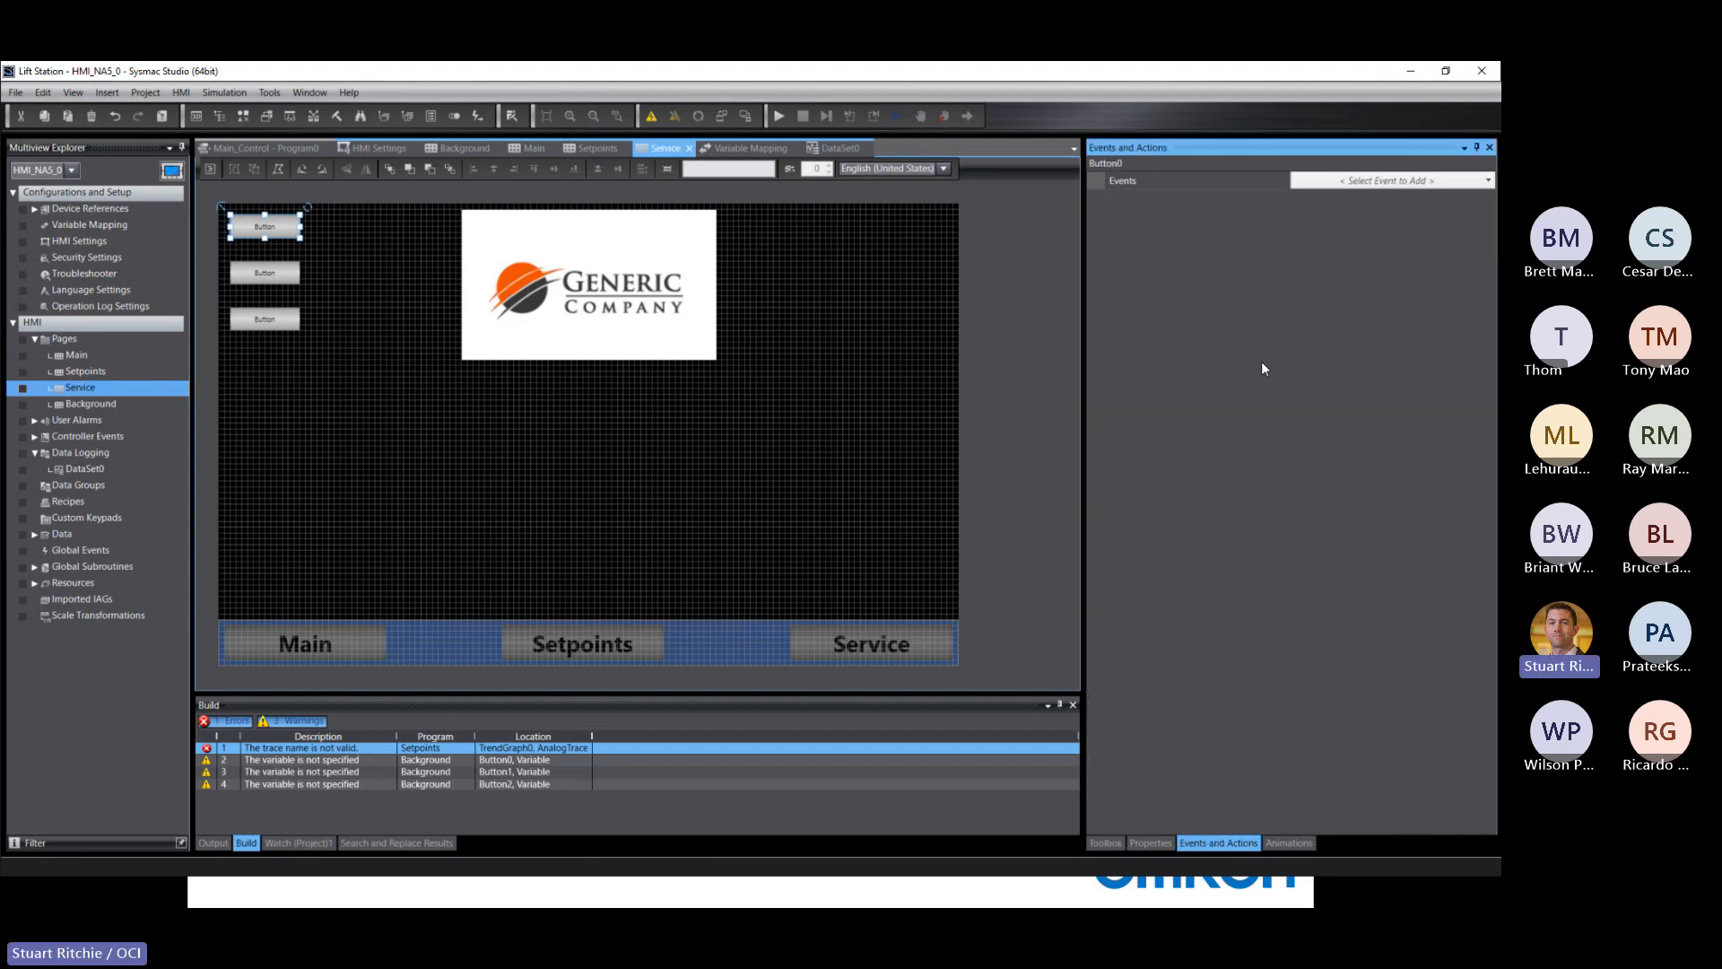
click(1368, 183)
click(1363, 195)
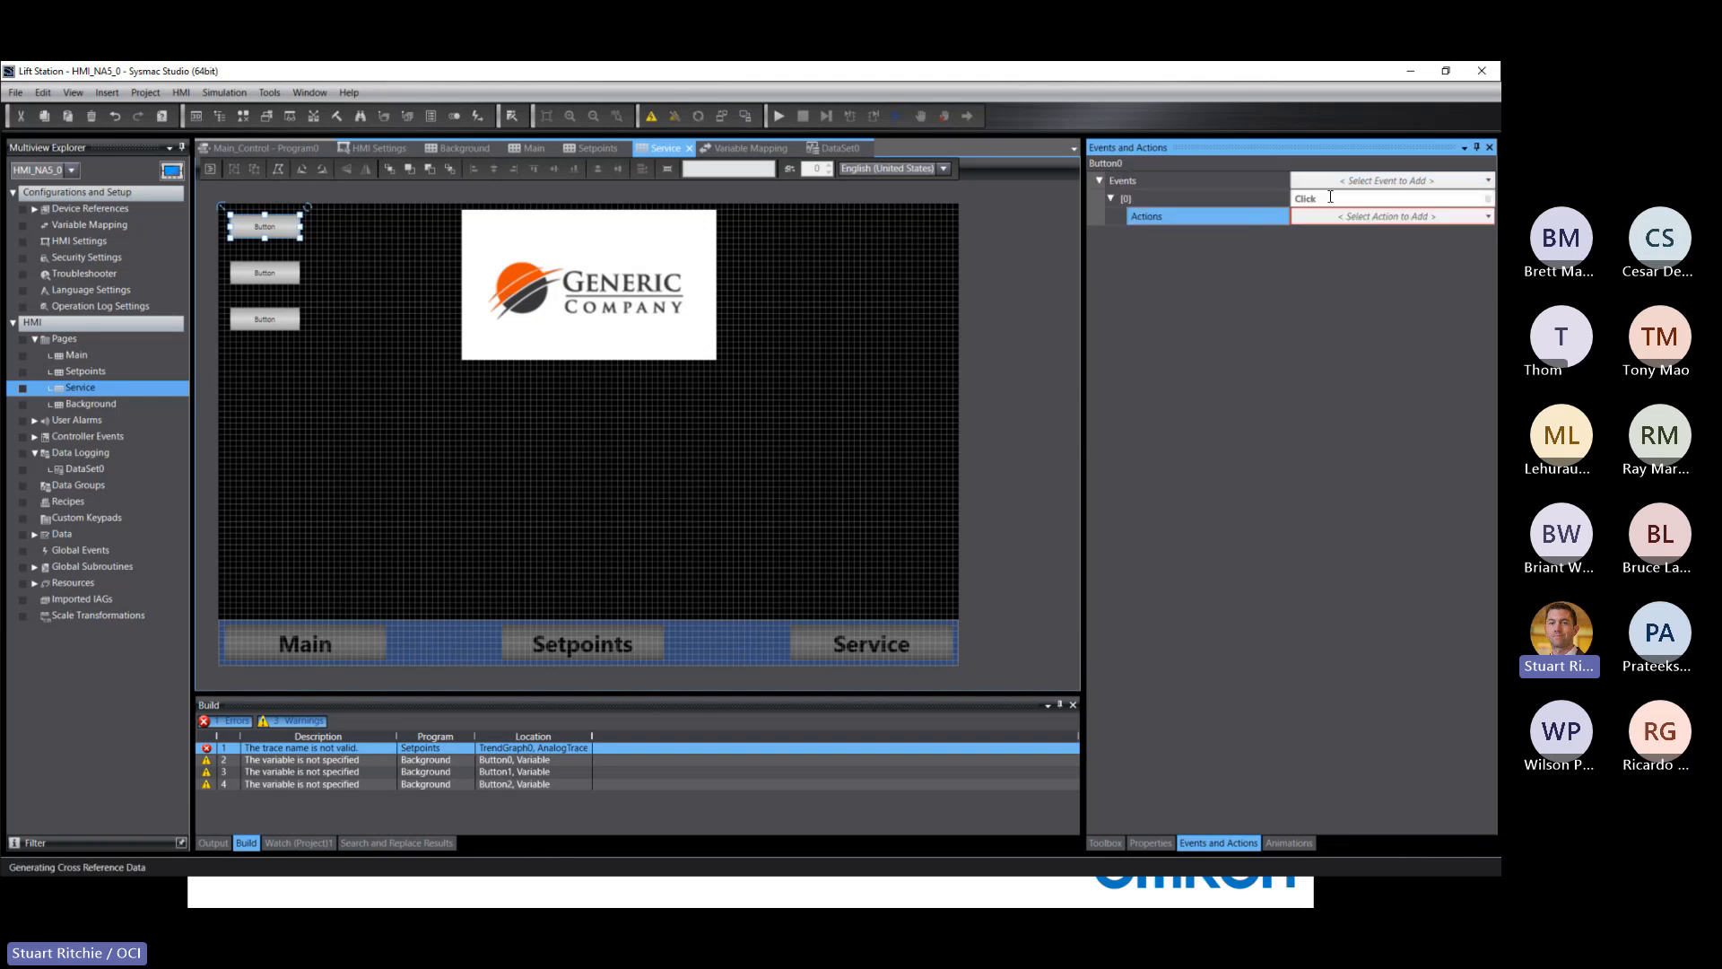
click(1342, 218)
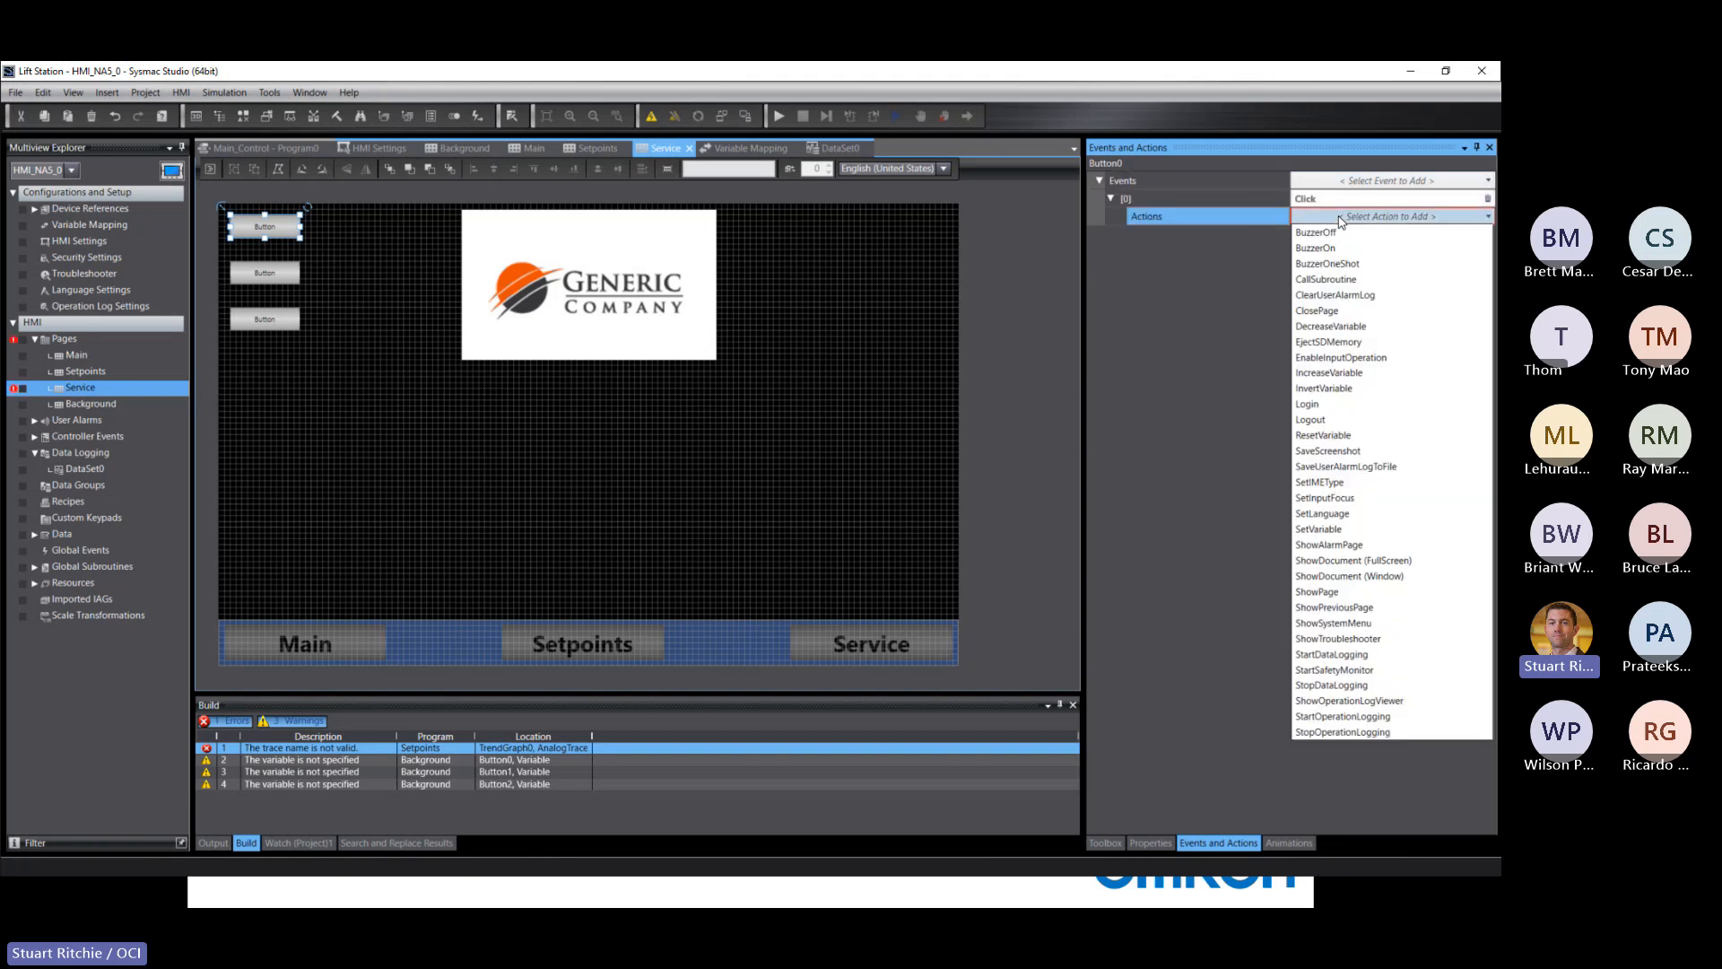
click(1314, 561)
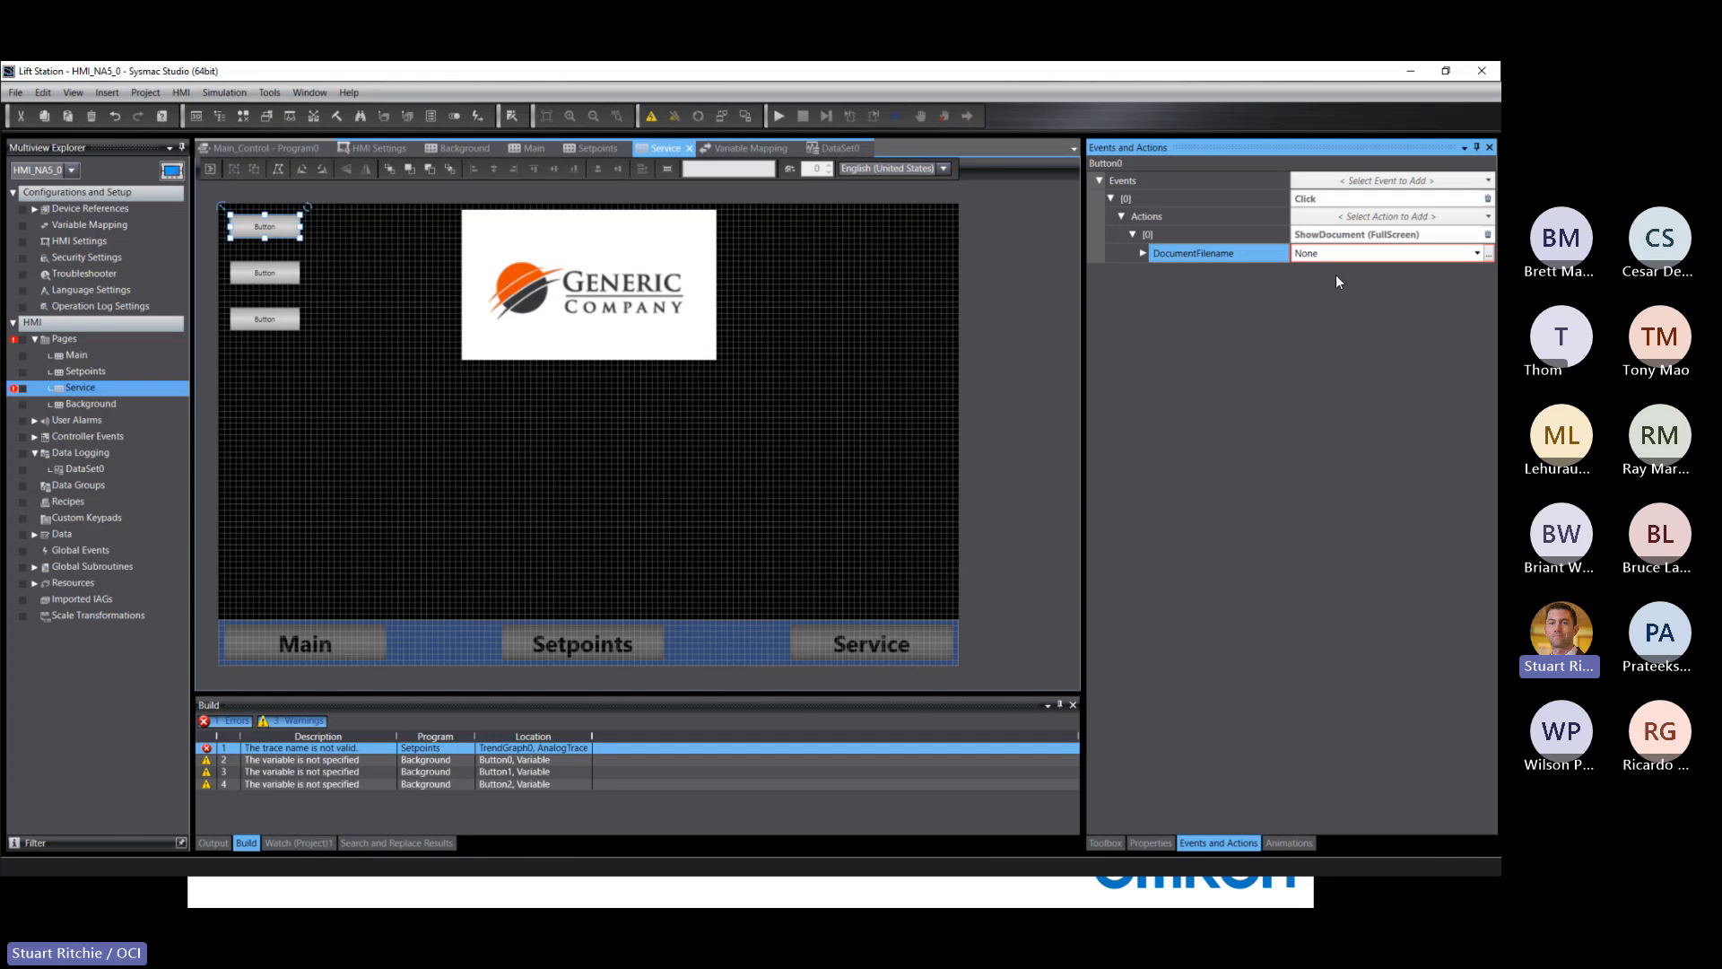
Step: Assign NX1P2 Datasheet.pdf from the HMI Documents folder as the document the topmost button shows
click(1488, 255)
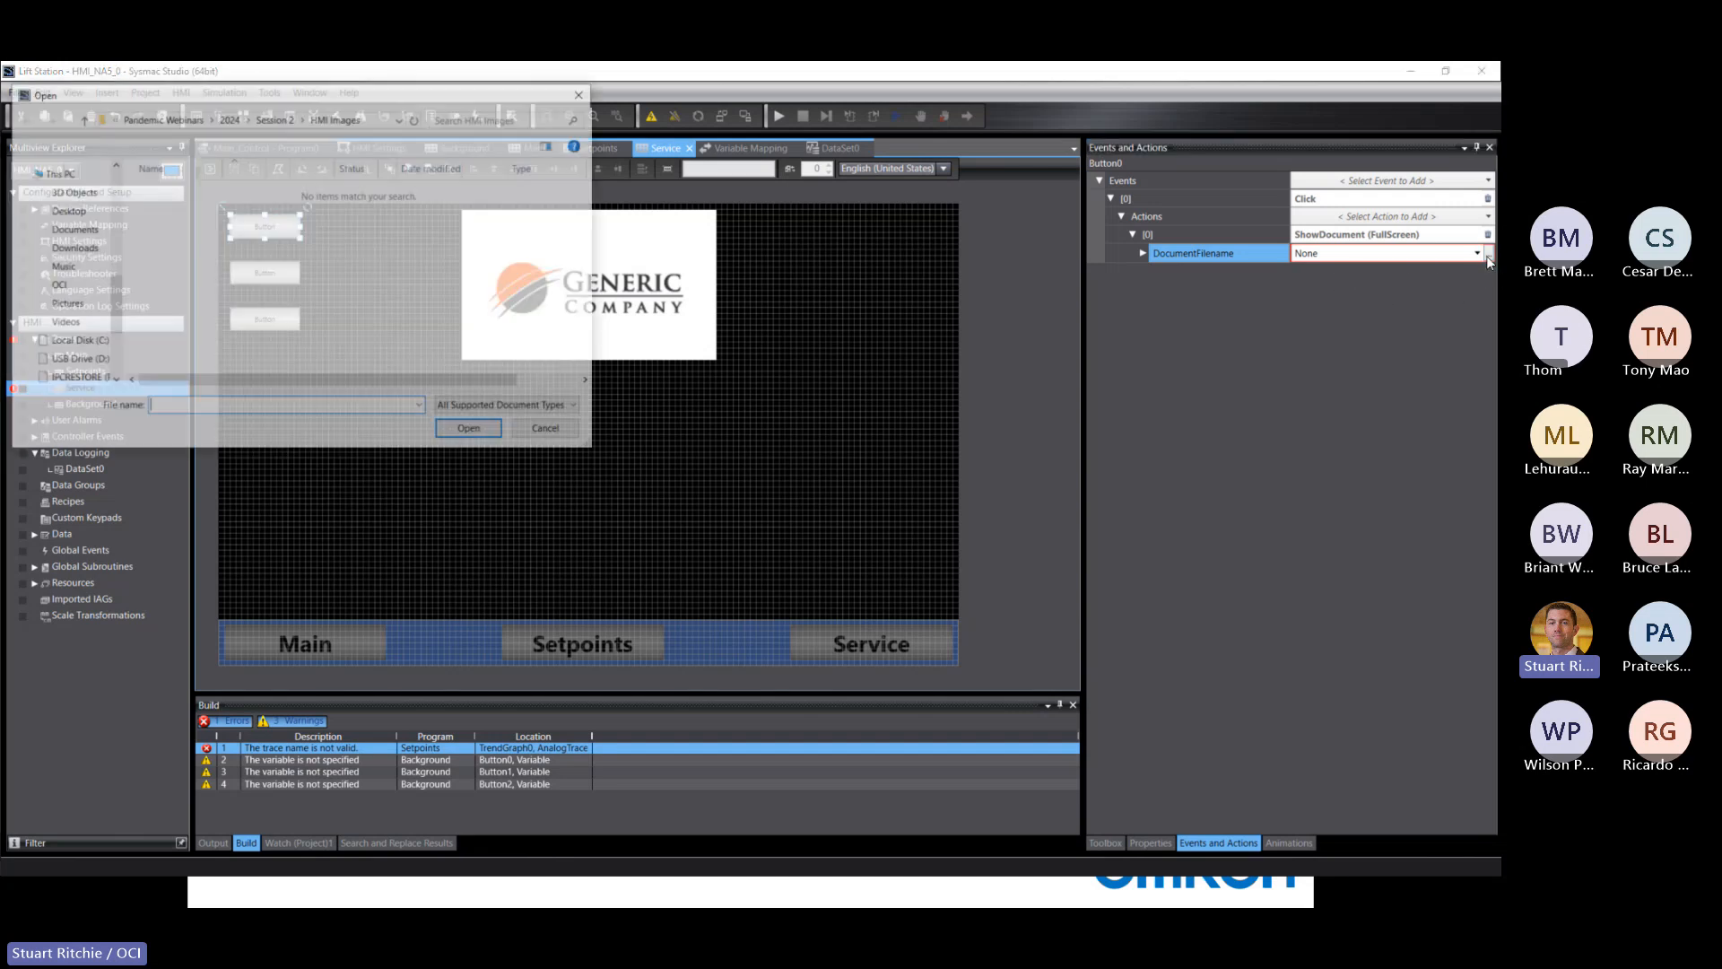
click(282, 119)
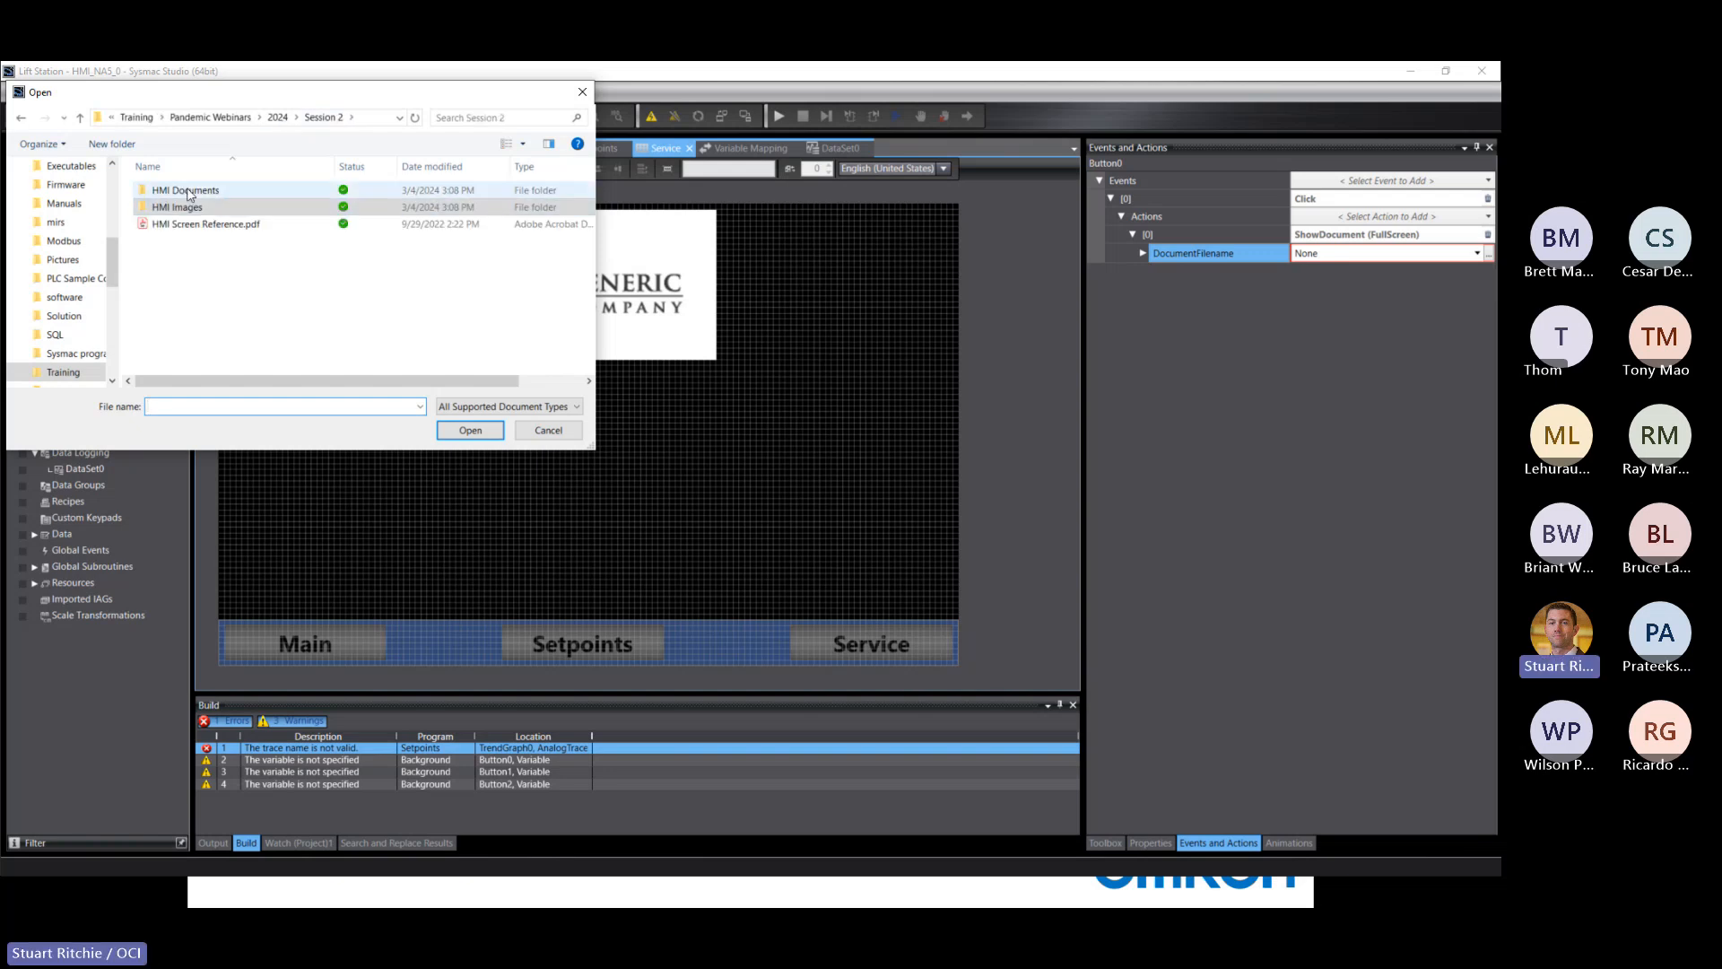
double_click(189, 191)
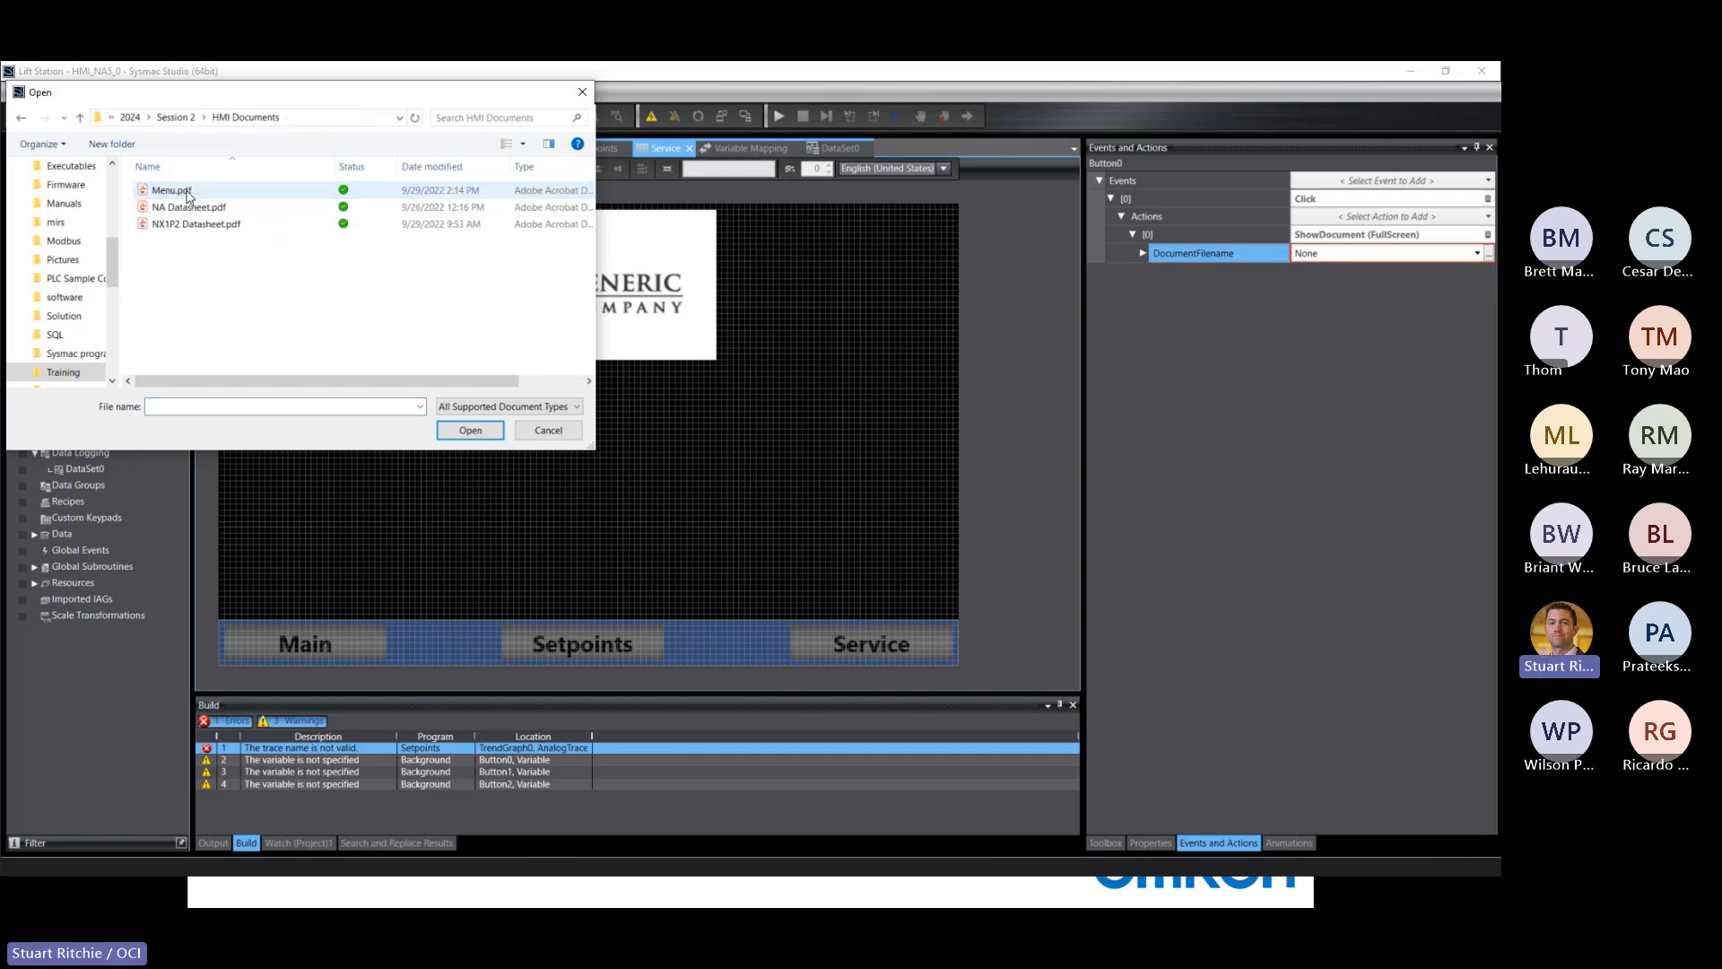
click(164, 228)
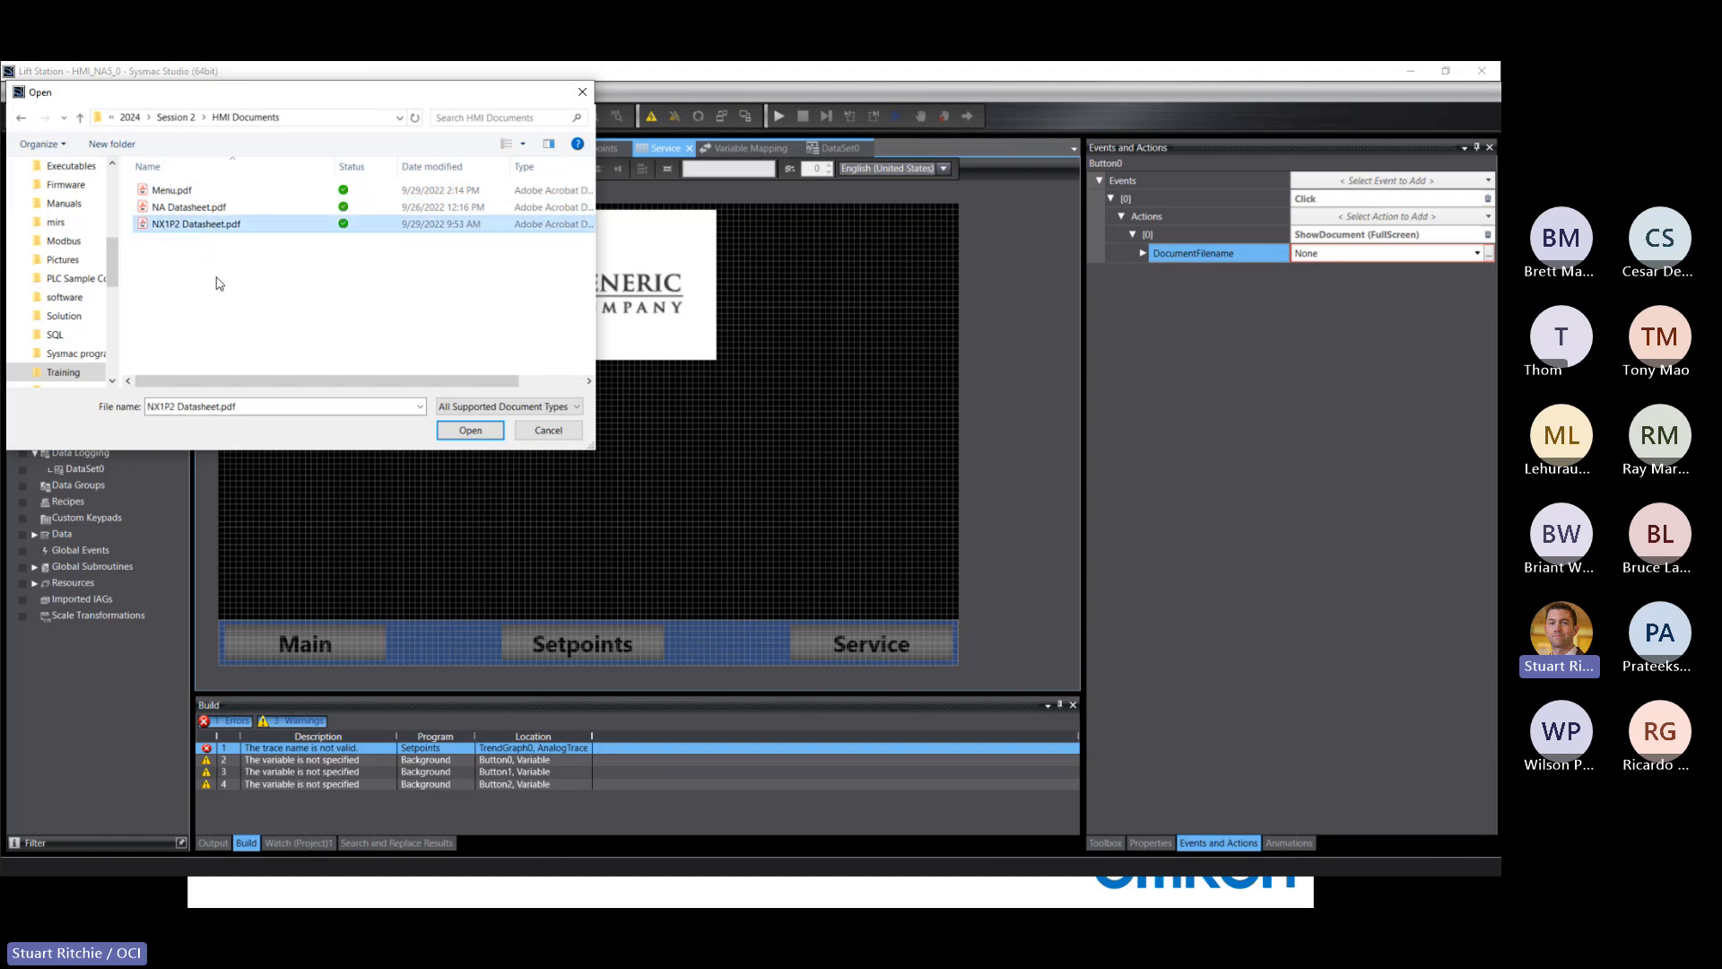
click(492, 437)
click(462, 438)
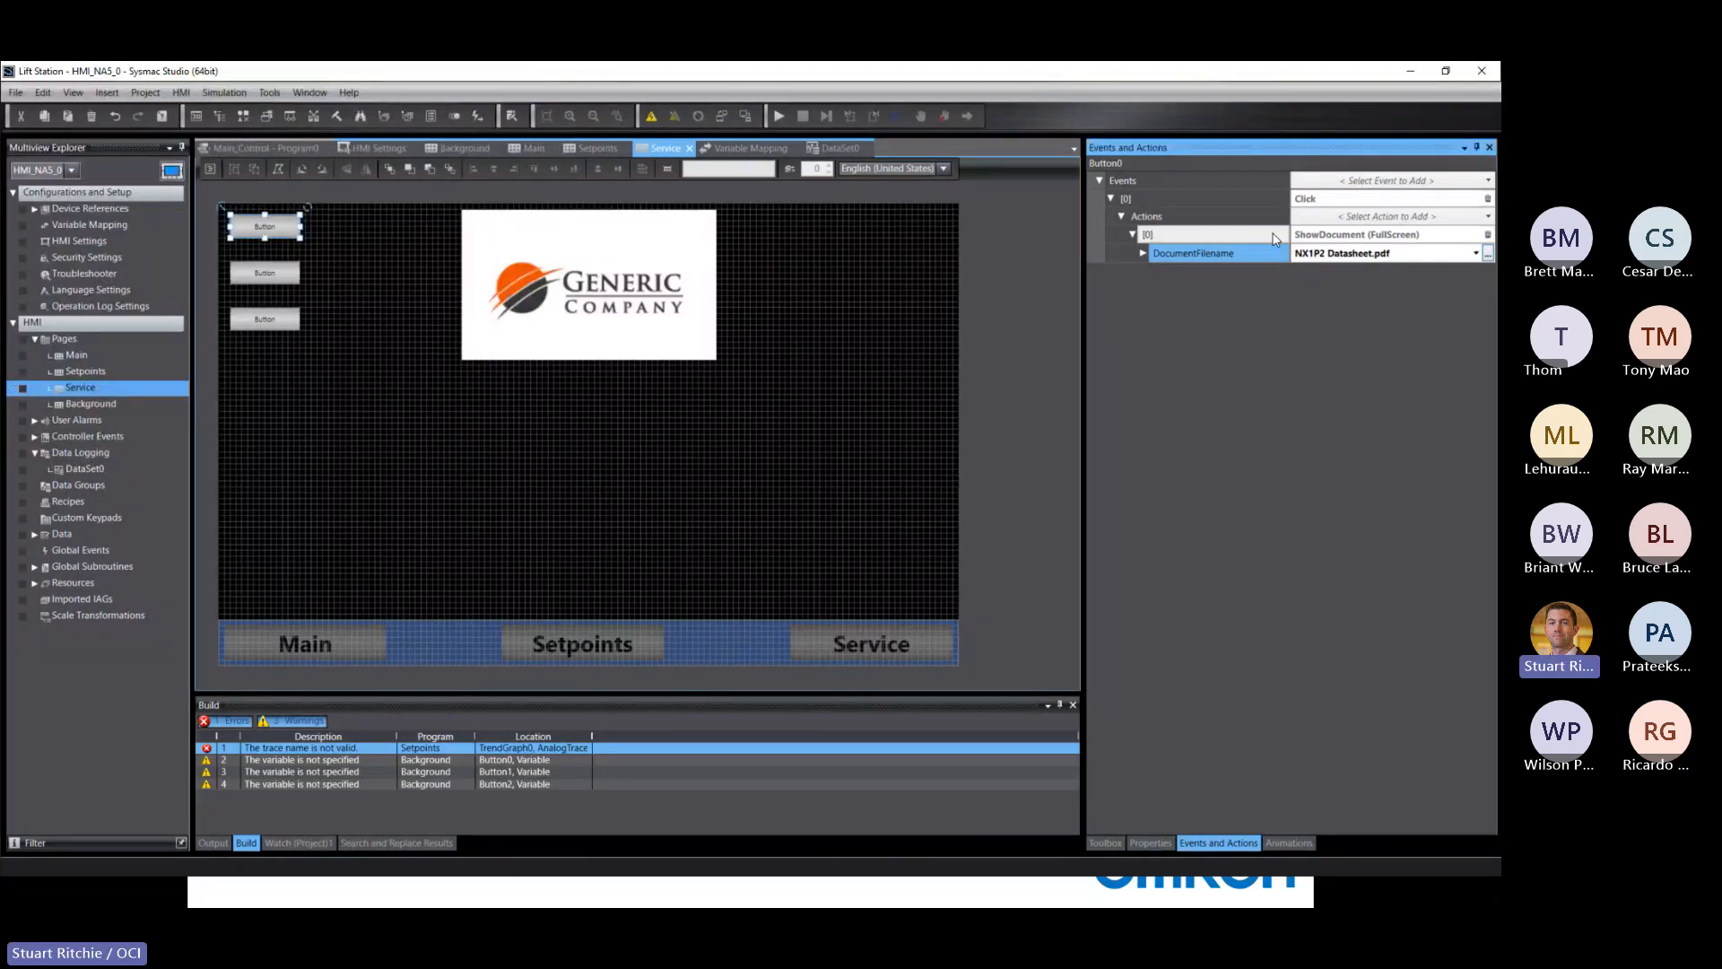
Step: Label the topmost button on the Service page PLC Datasheet
double_click(262, 225)
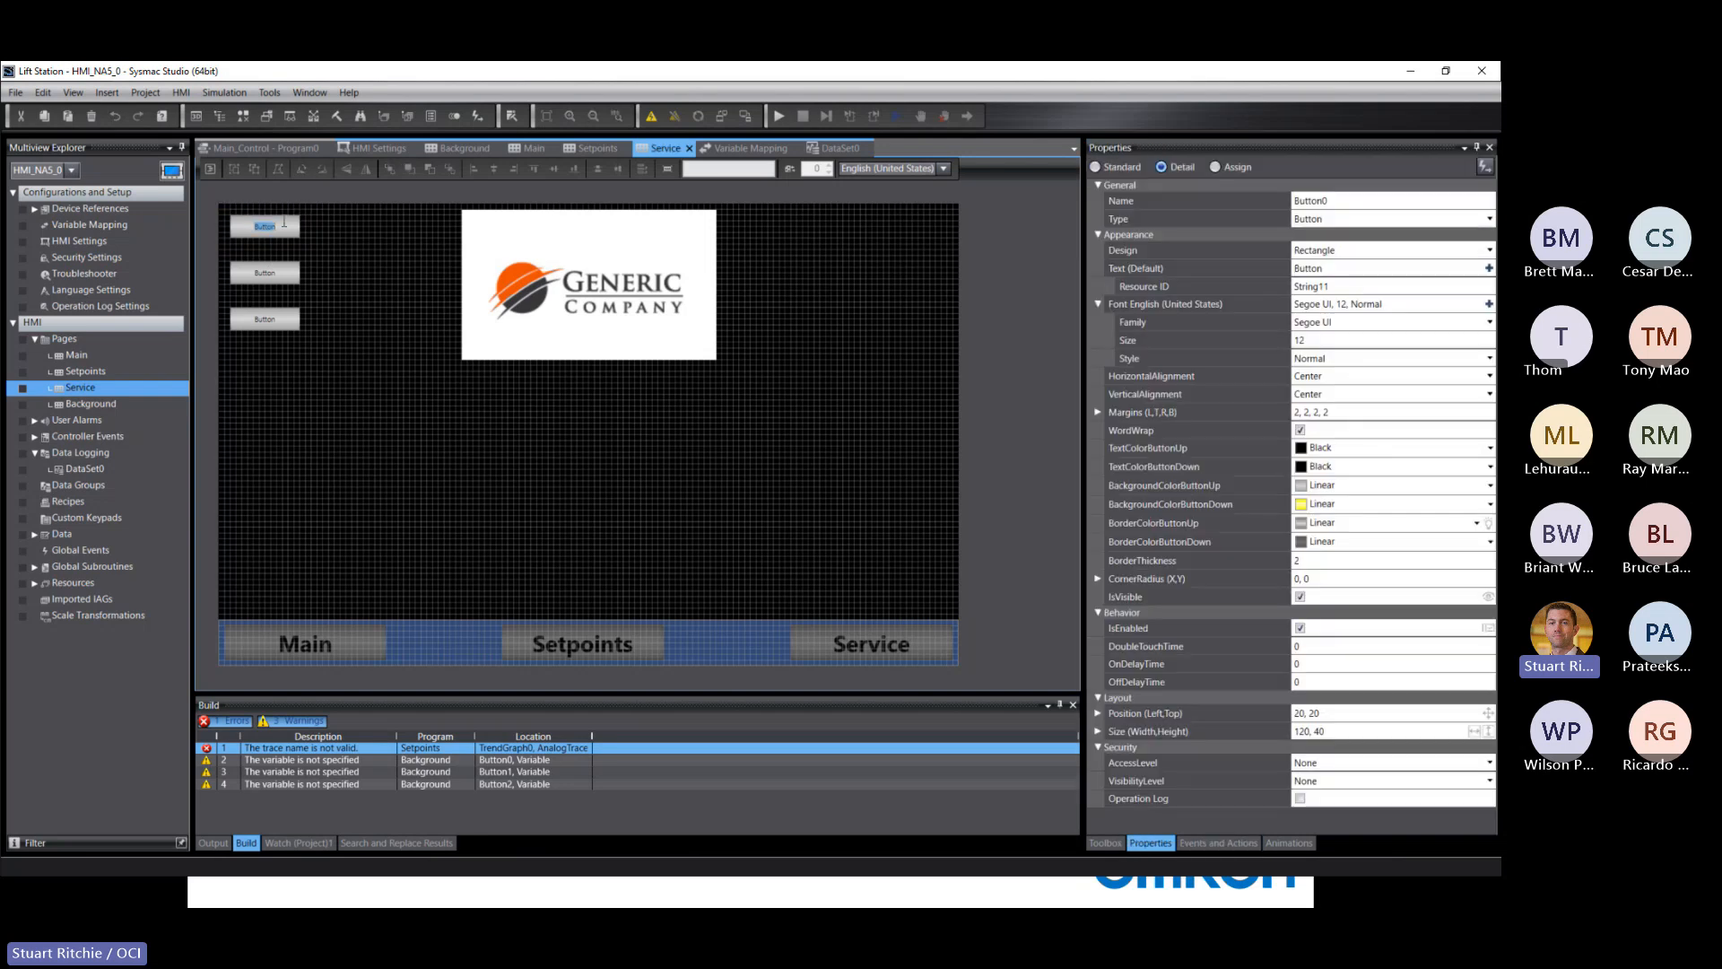
text(PLC Dat)
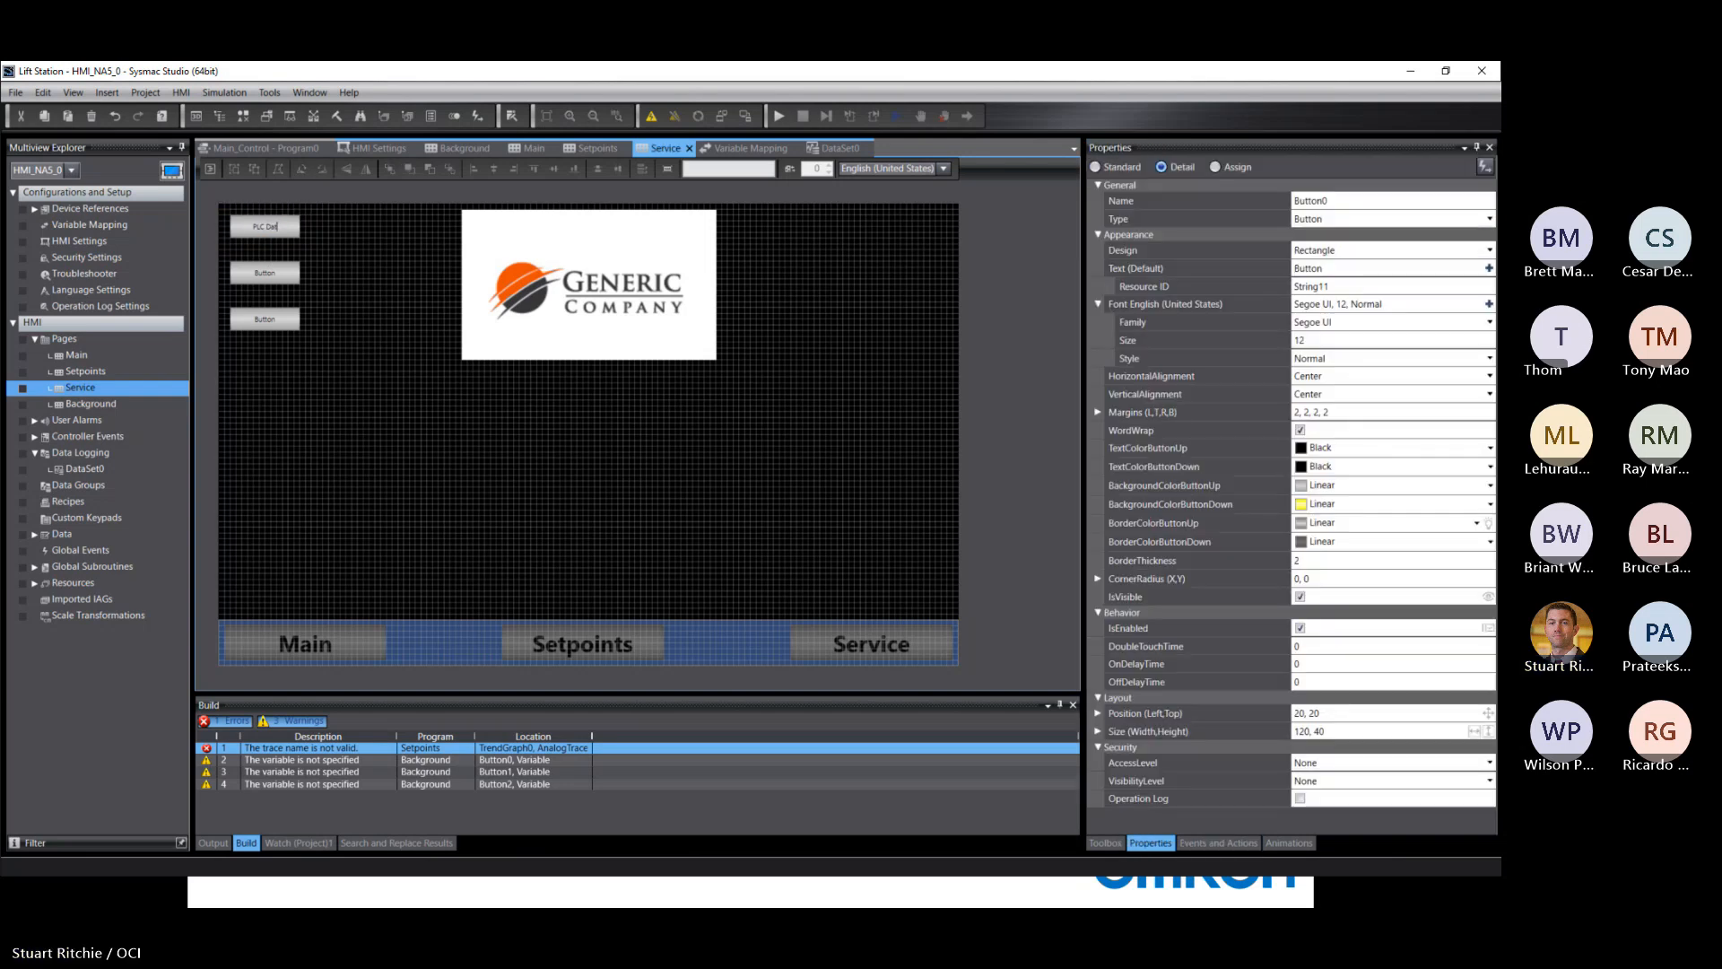
text(asheet)
key(Return)
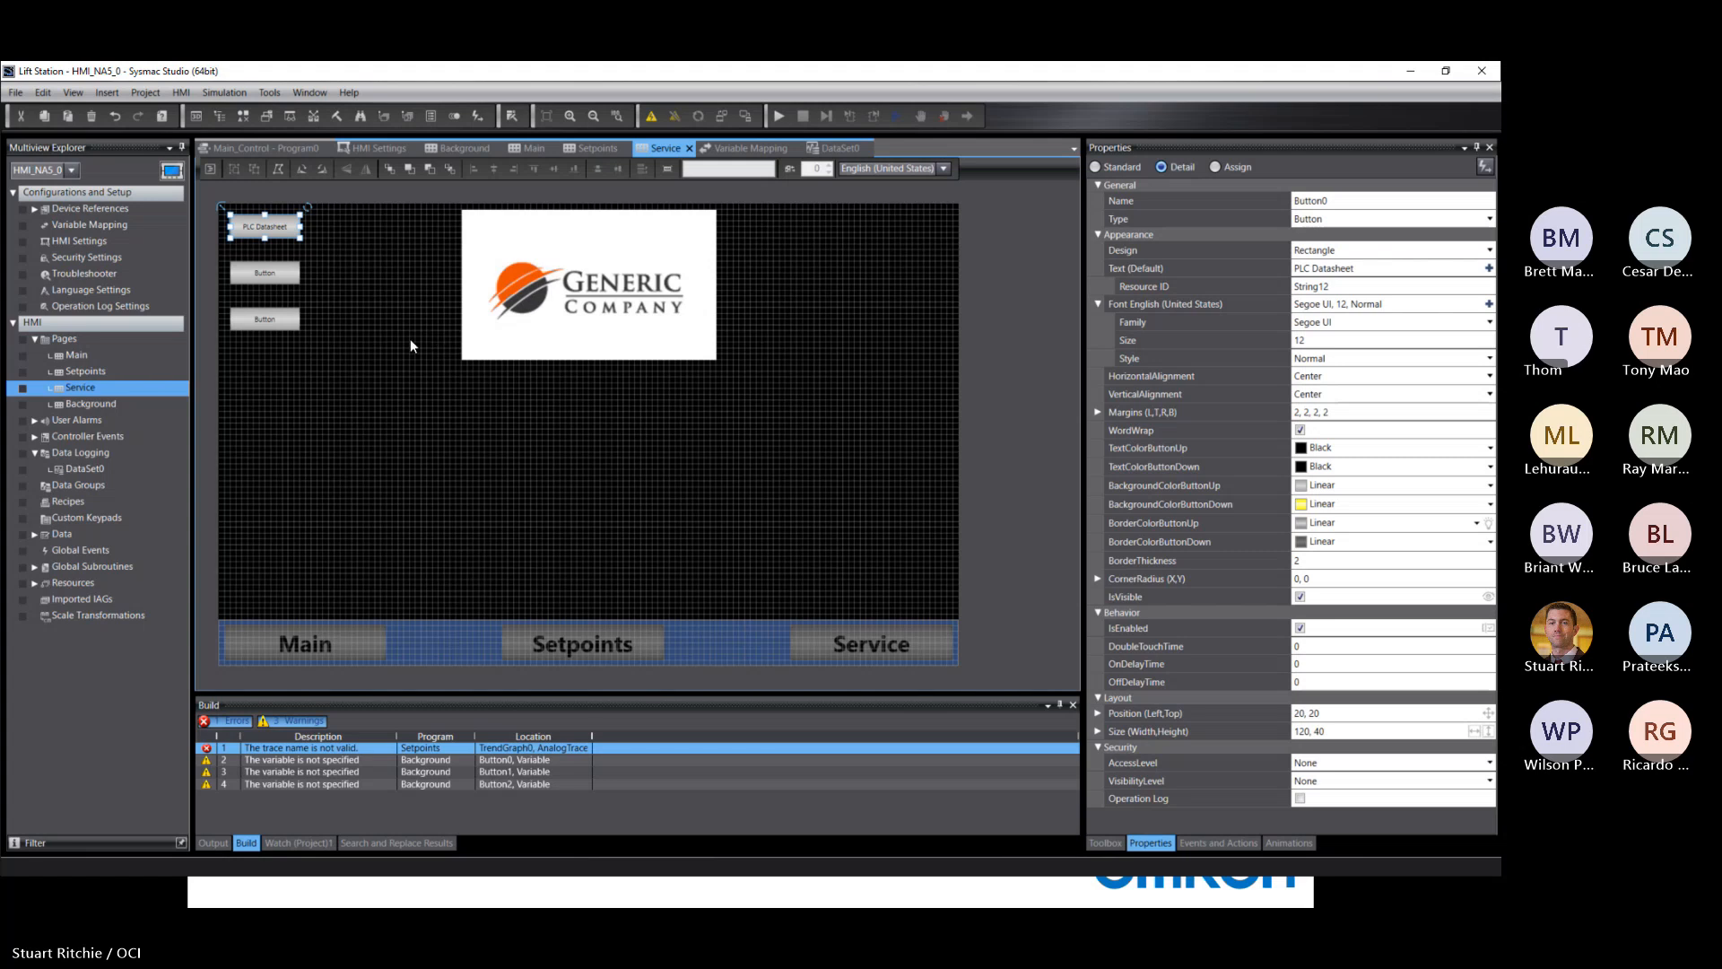
Step: Set the middle button's text to HMI Datasheet
click(251, 276)
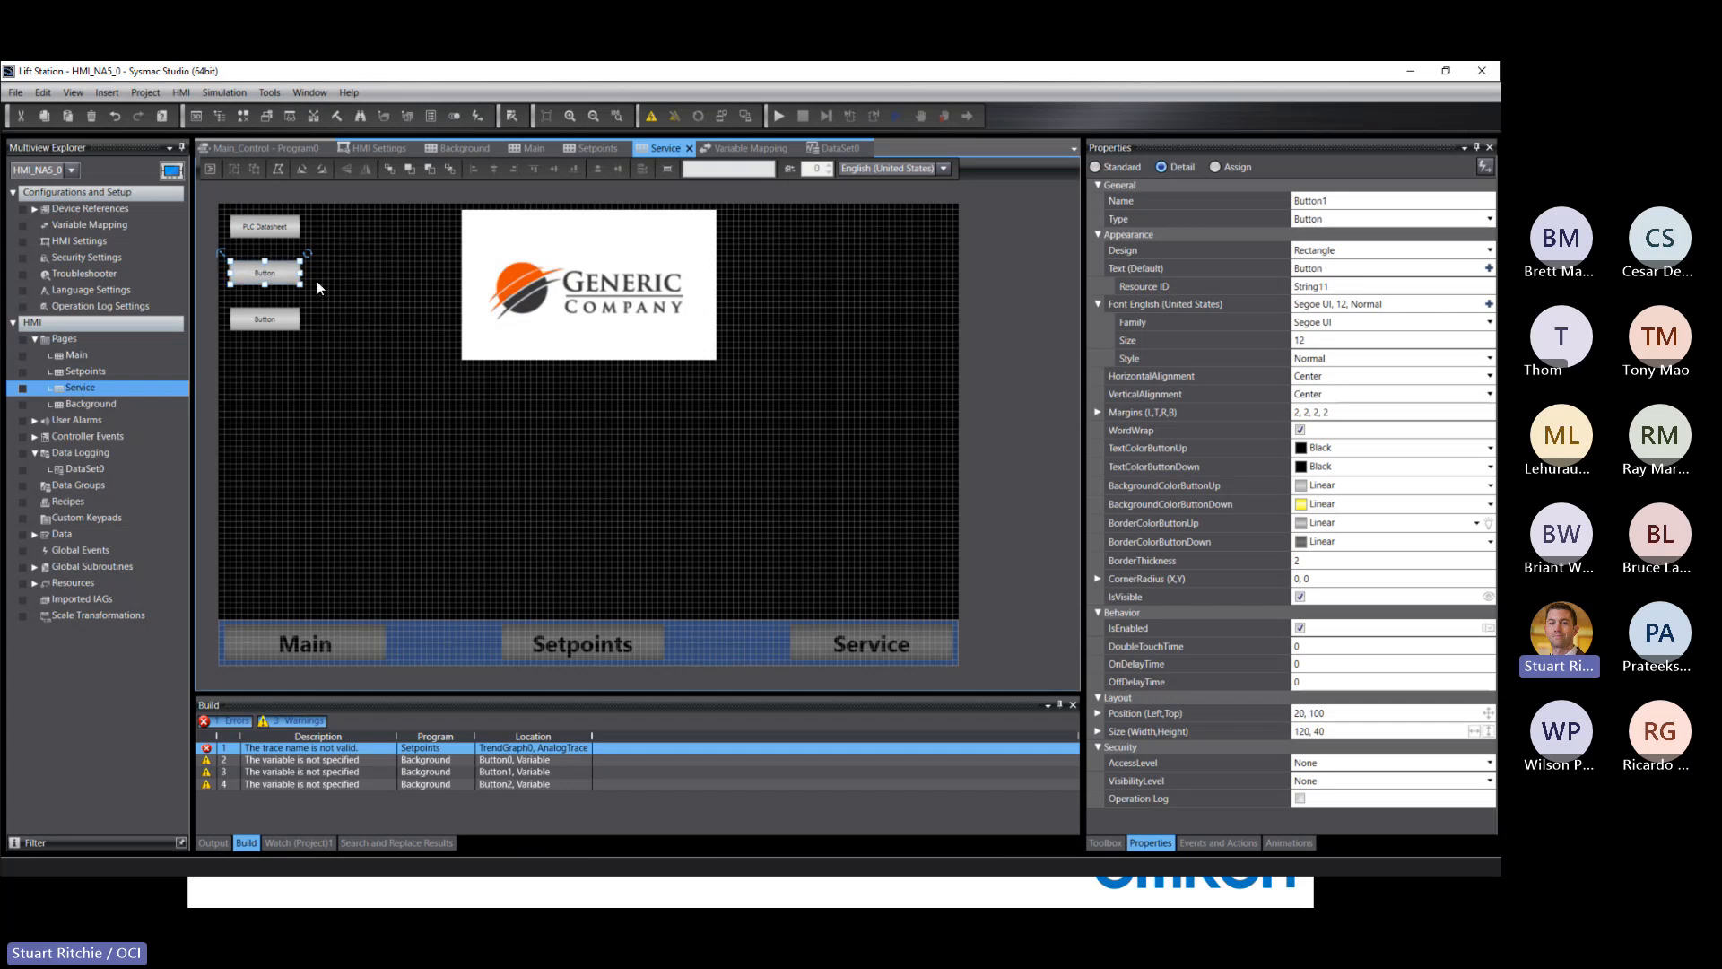
click(1345, 268)
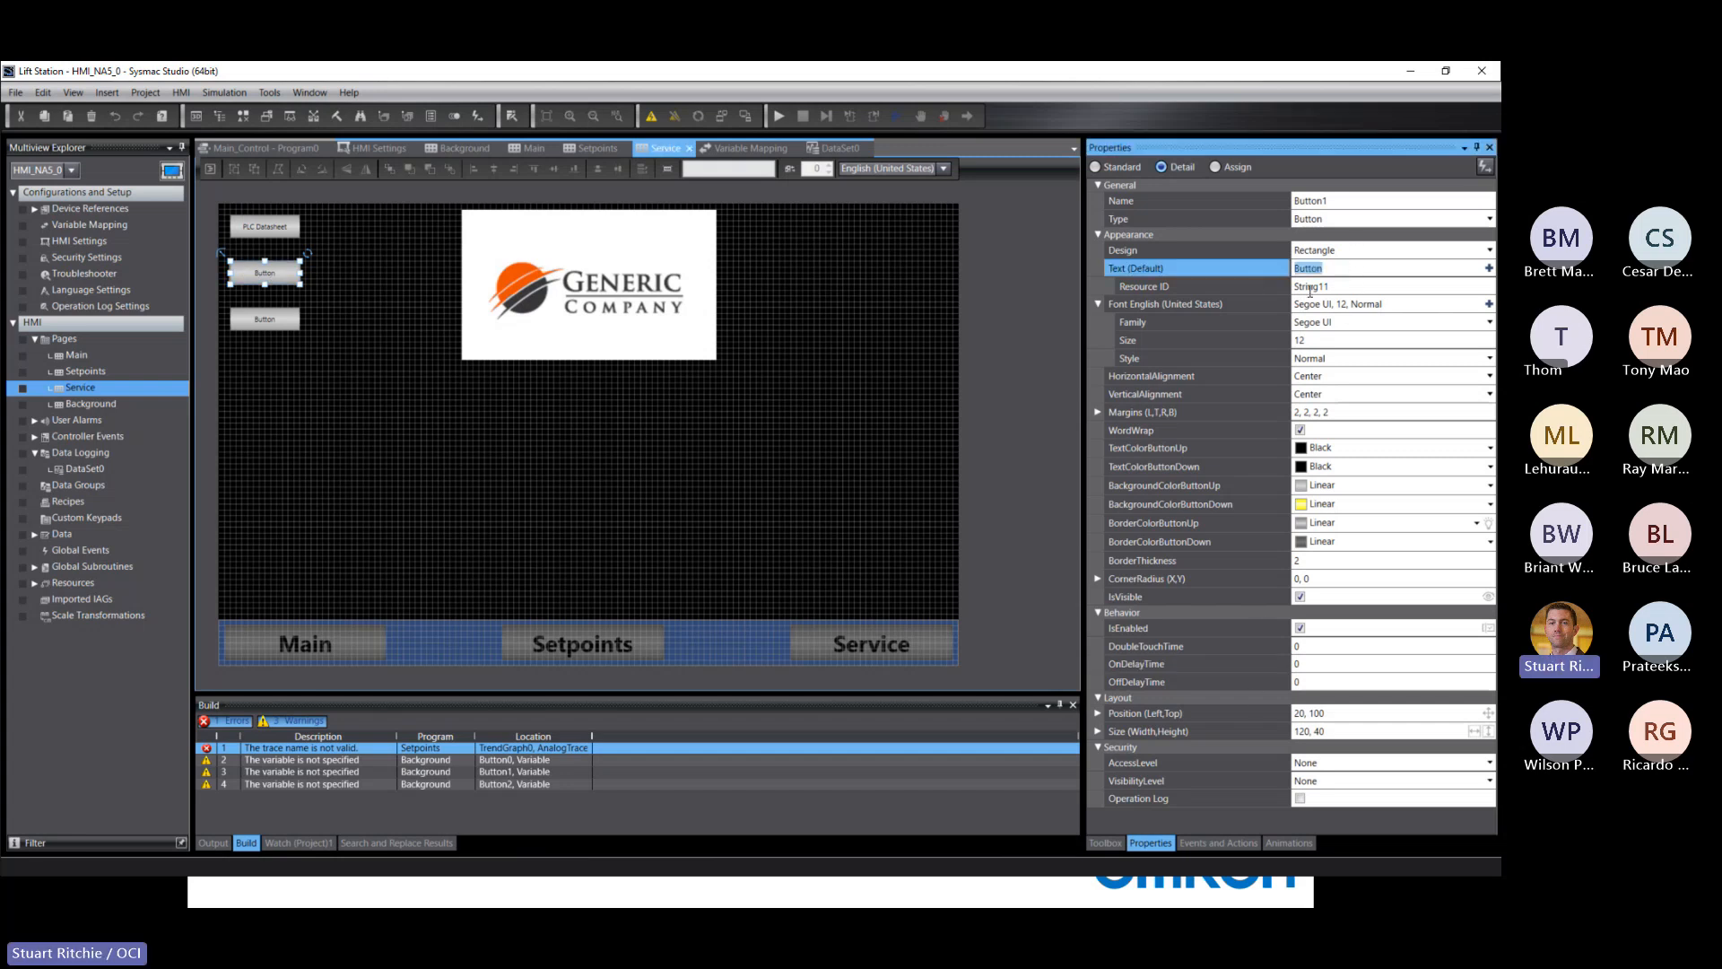
text(HMI Datasheet)
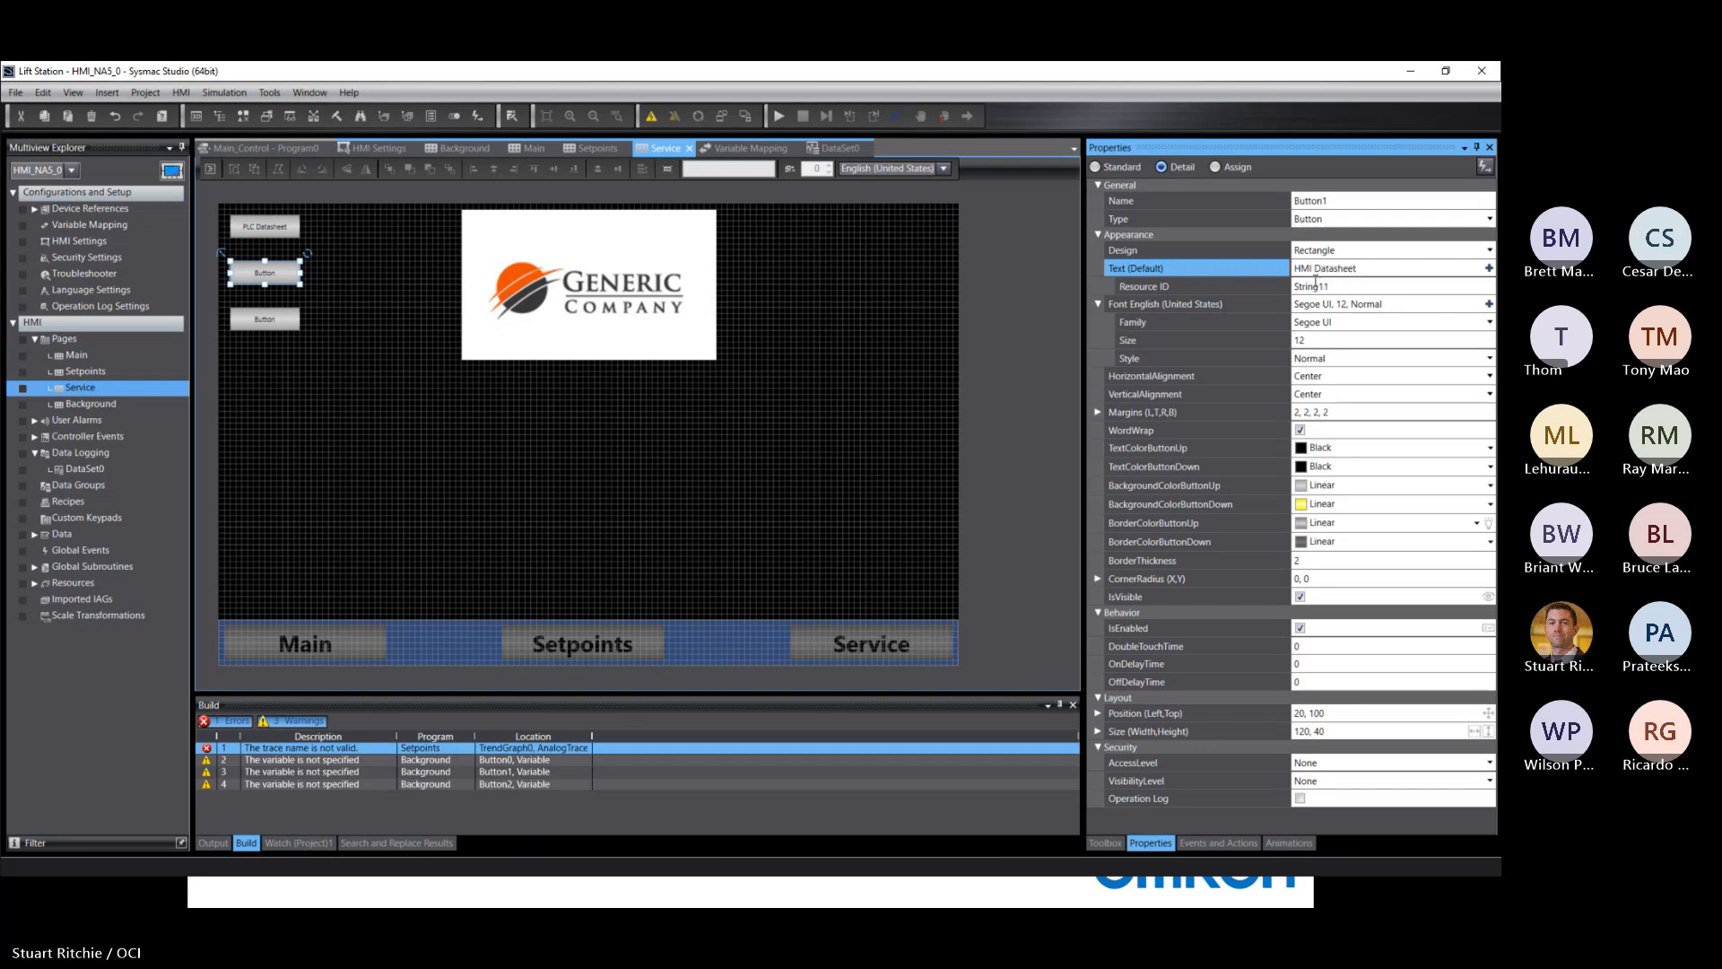
Step: Give the HMI Datasheet button a Click event with the action ShowDocument (FullScreen)
click(1210, 843)
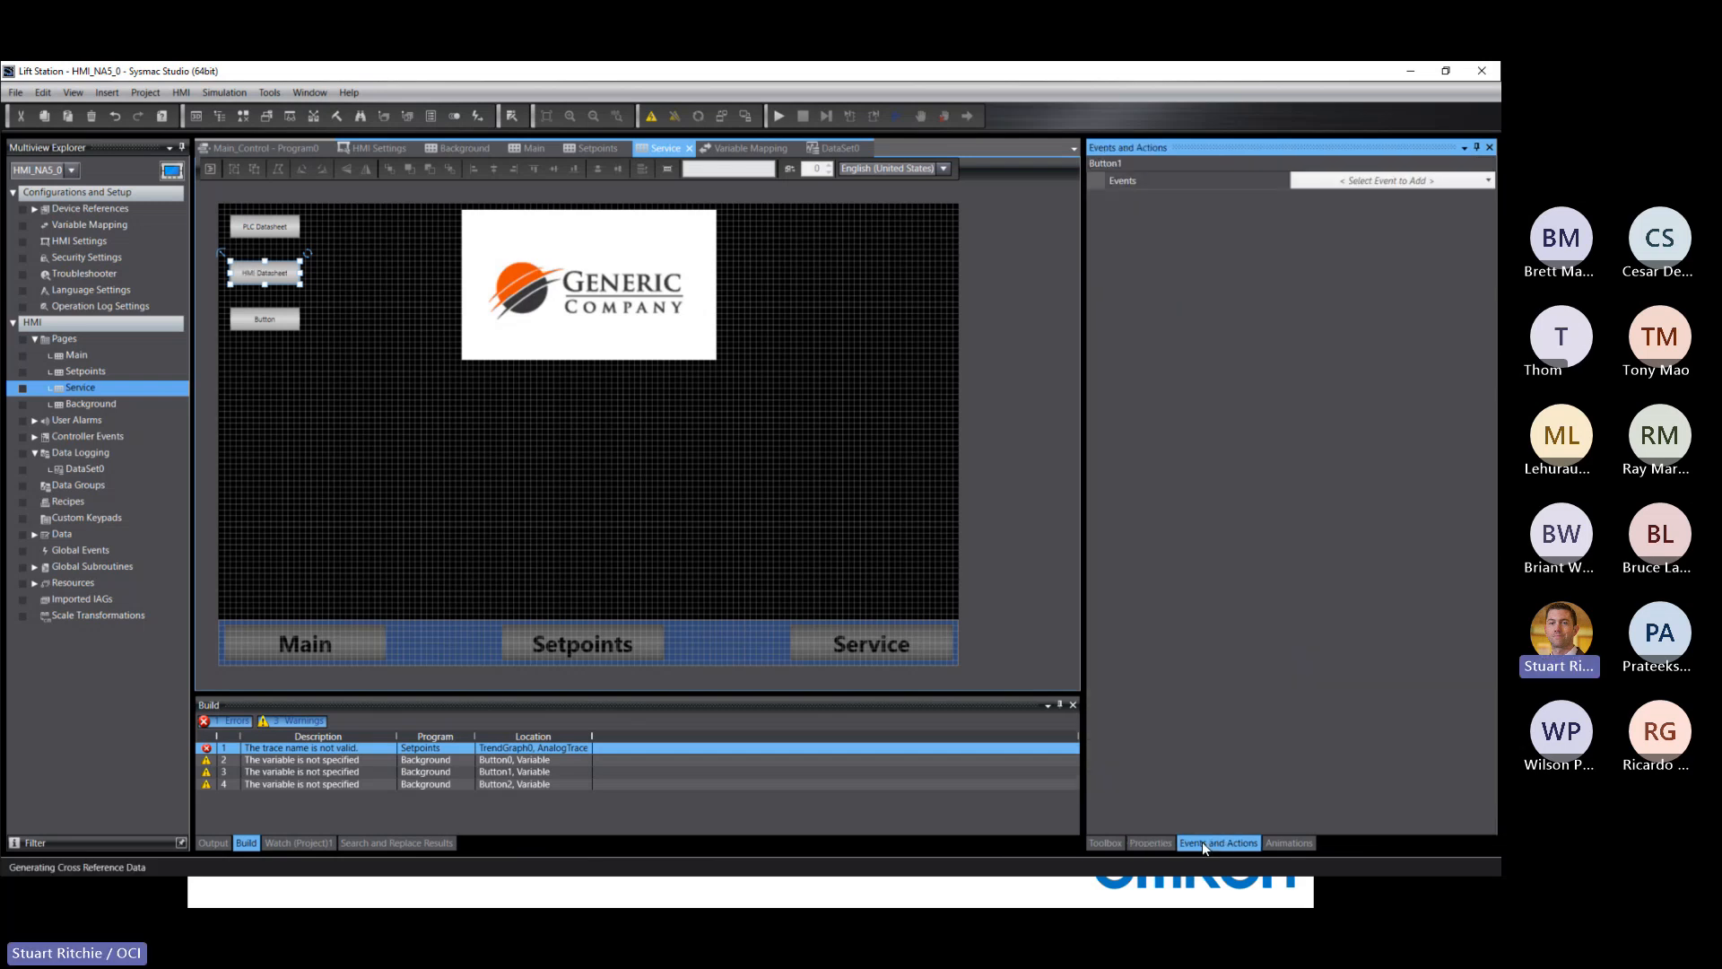
click(1346, 181)
click(1306, 197)
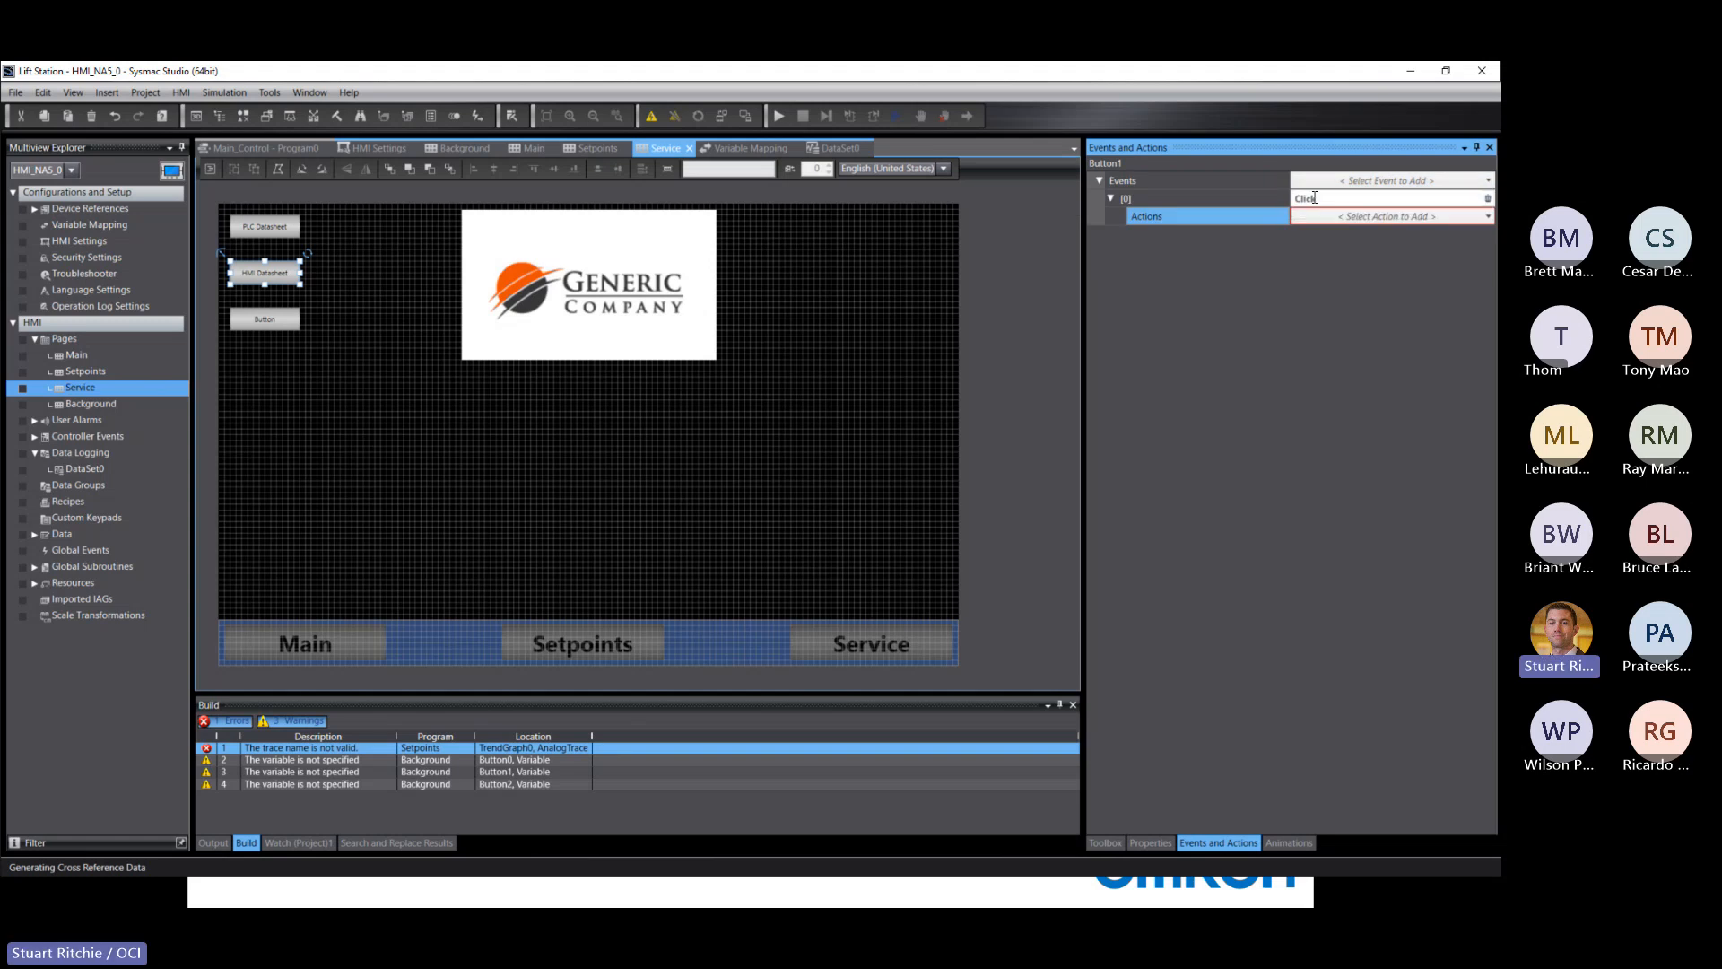
click(1331, 213)
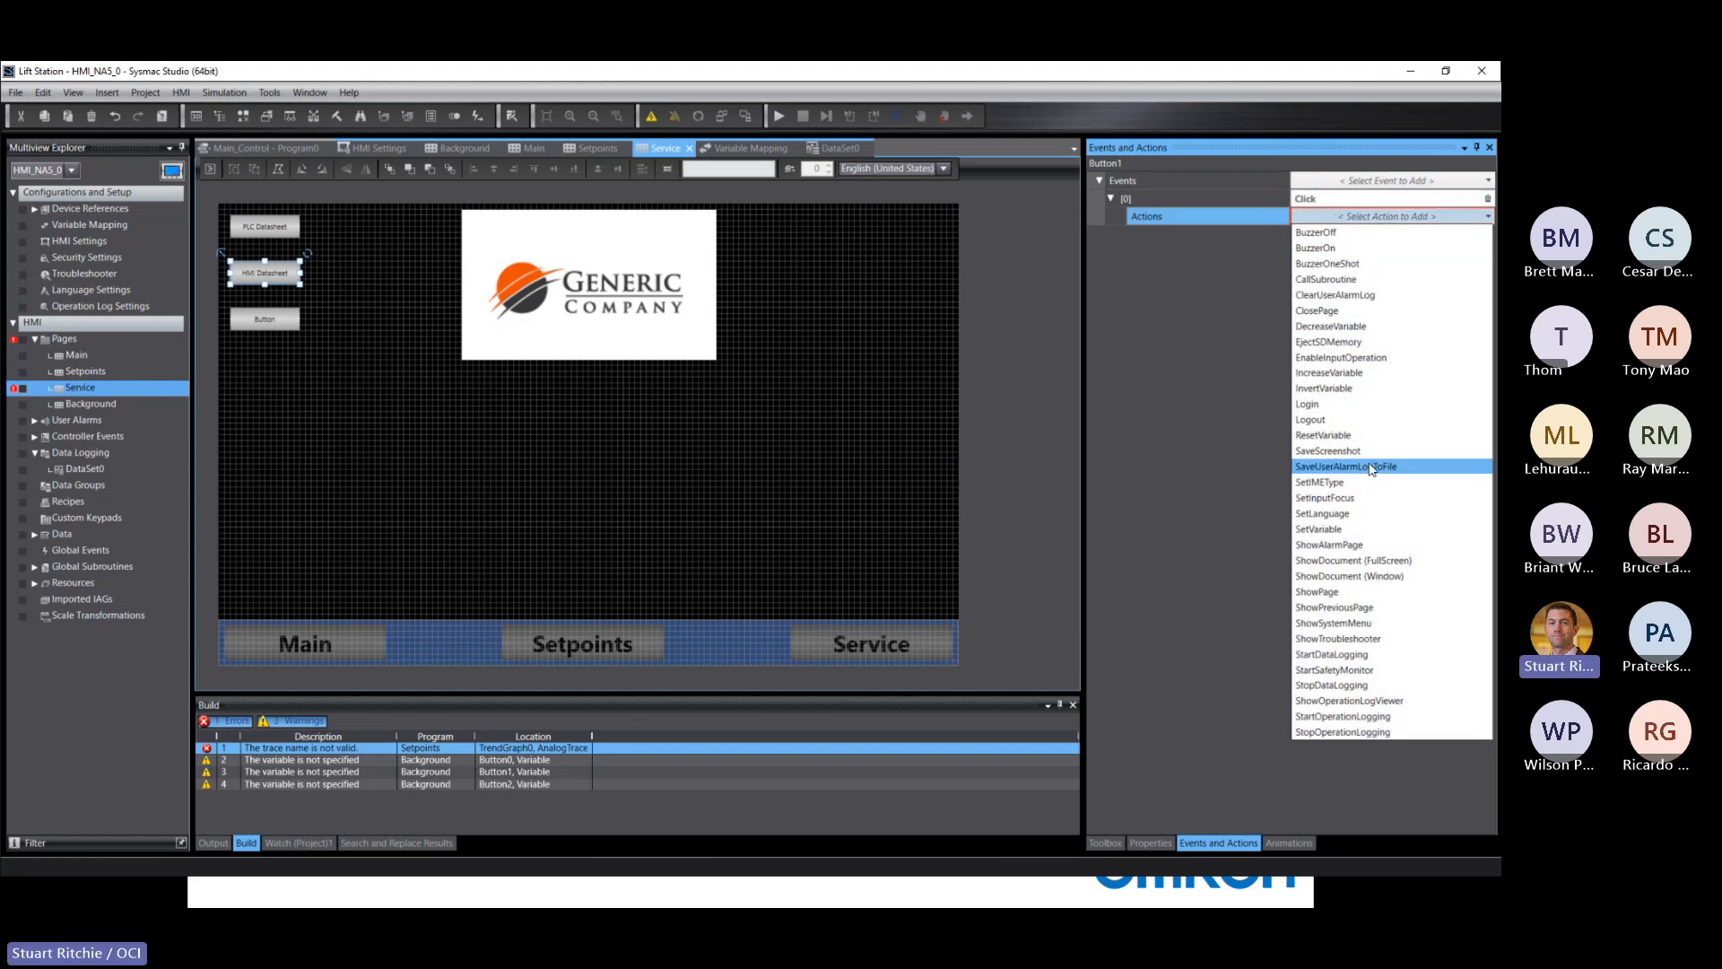
click(1350, 560)
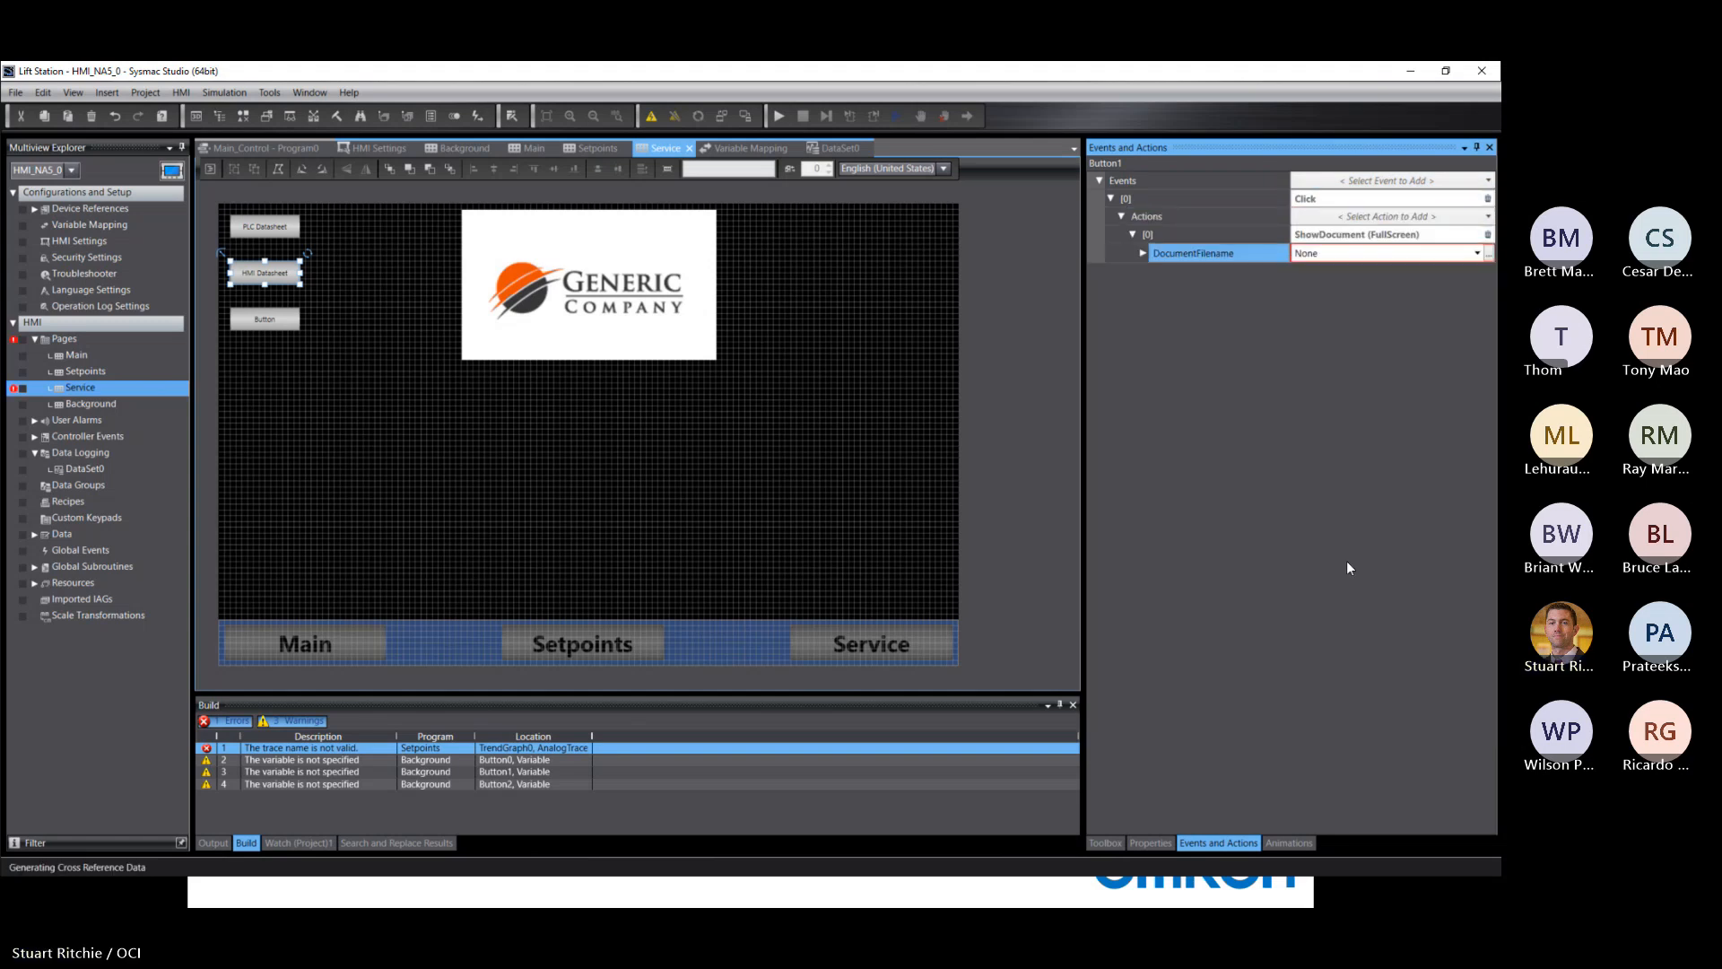
Step: Assign NA Datasheet.pdf from the HMI Documents folder as the document the HMI Datasheet button shows
click(1488, 255)
click(206, 207)
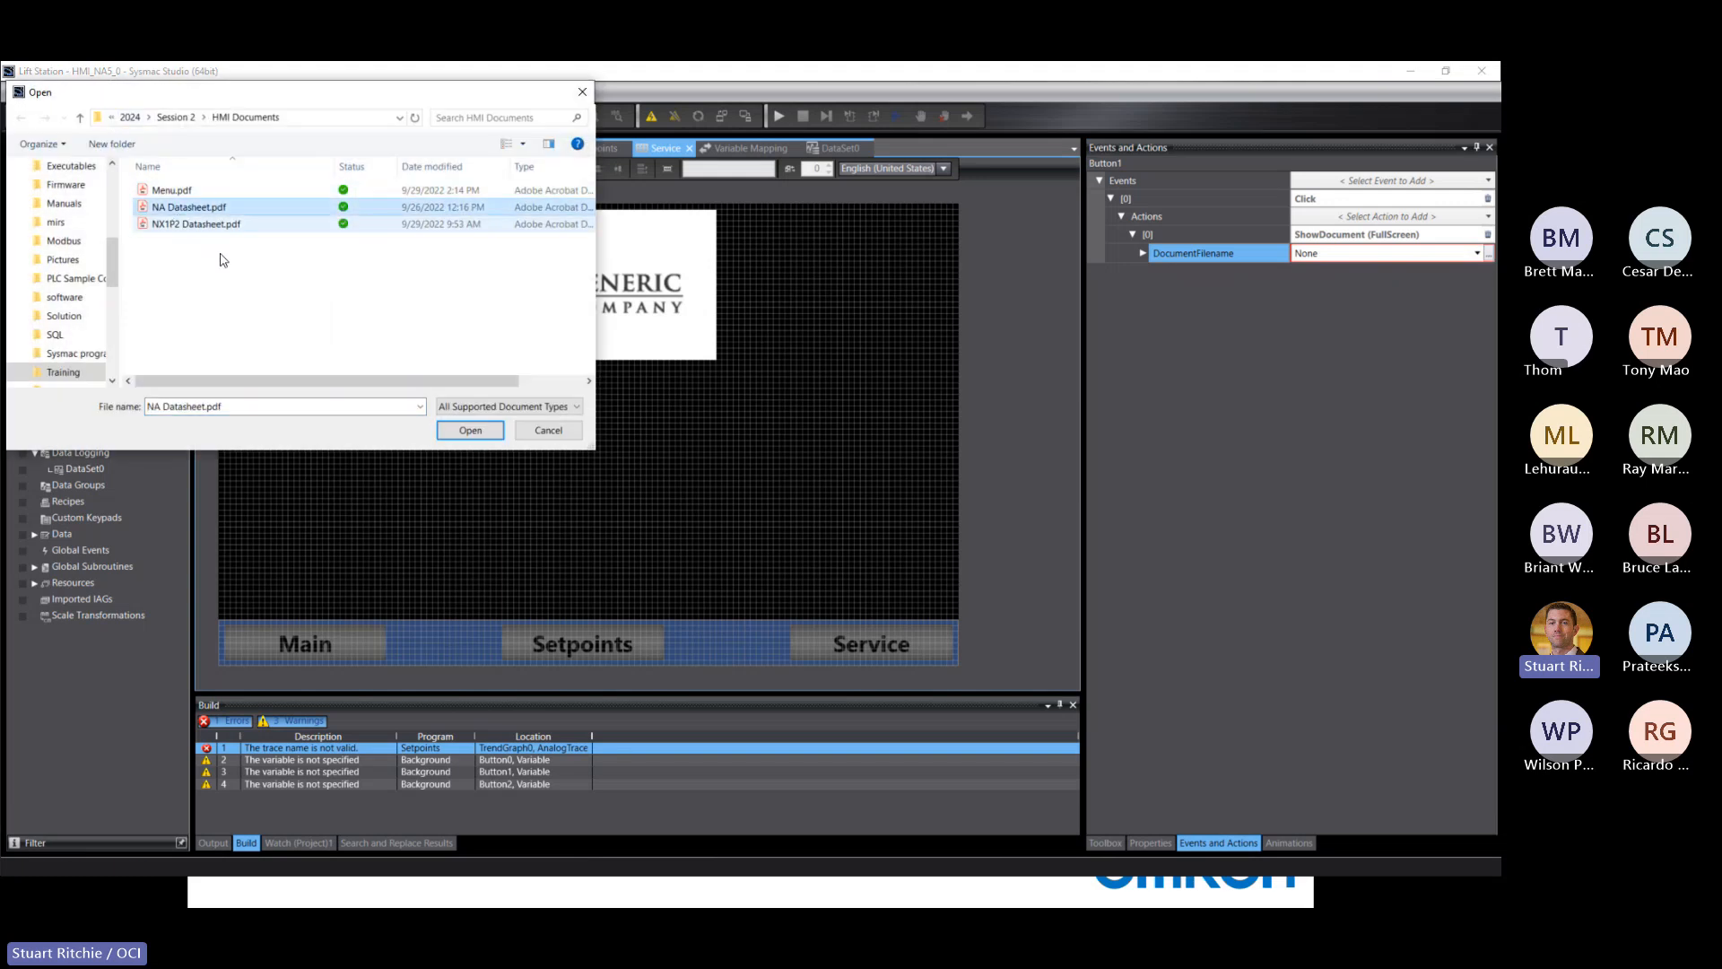
click(465, 432)
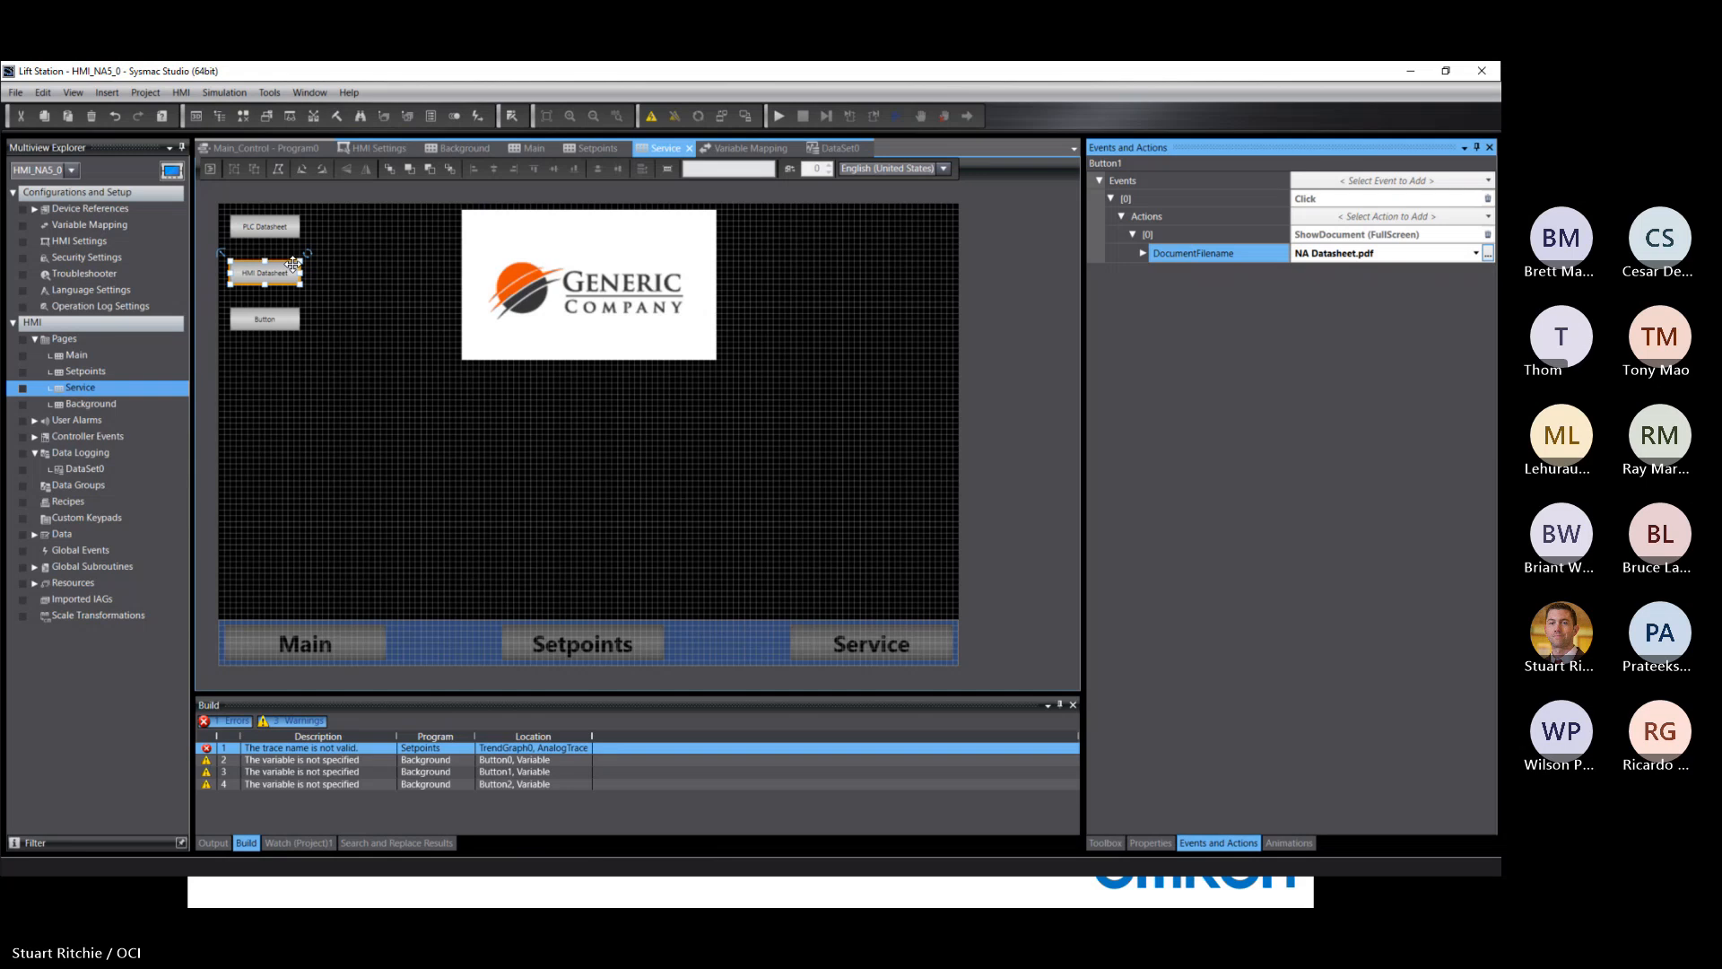
Step: Set the lowest of the three stacked buttons' text to Pizza
click(263, 320)
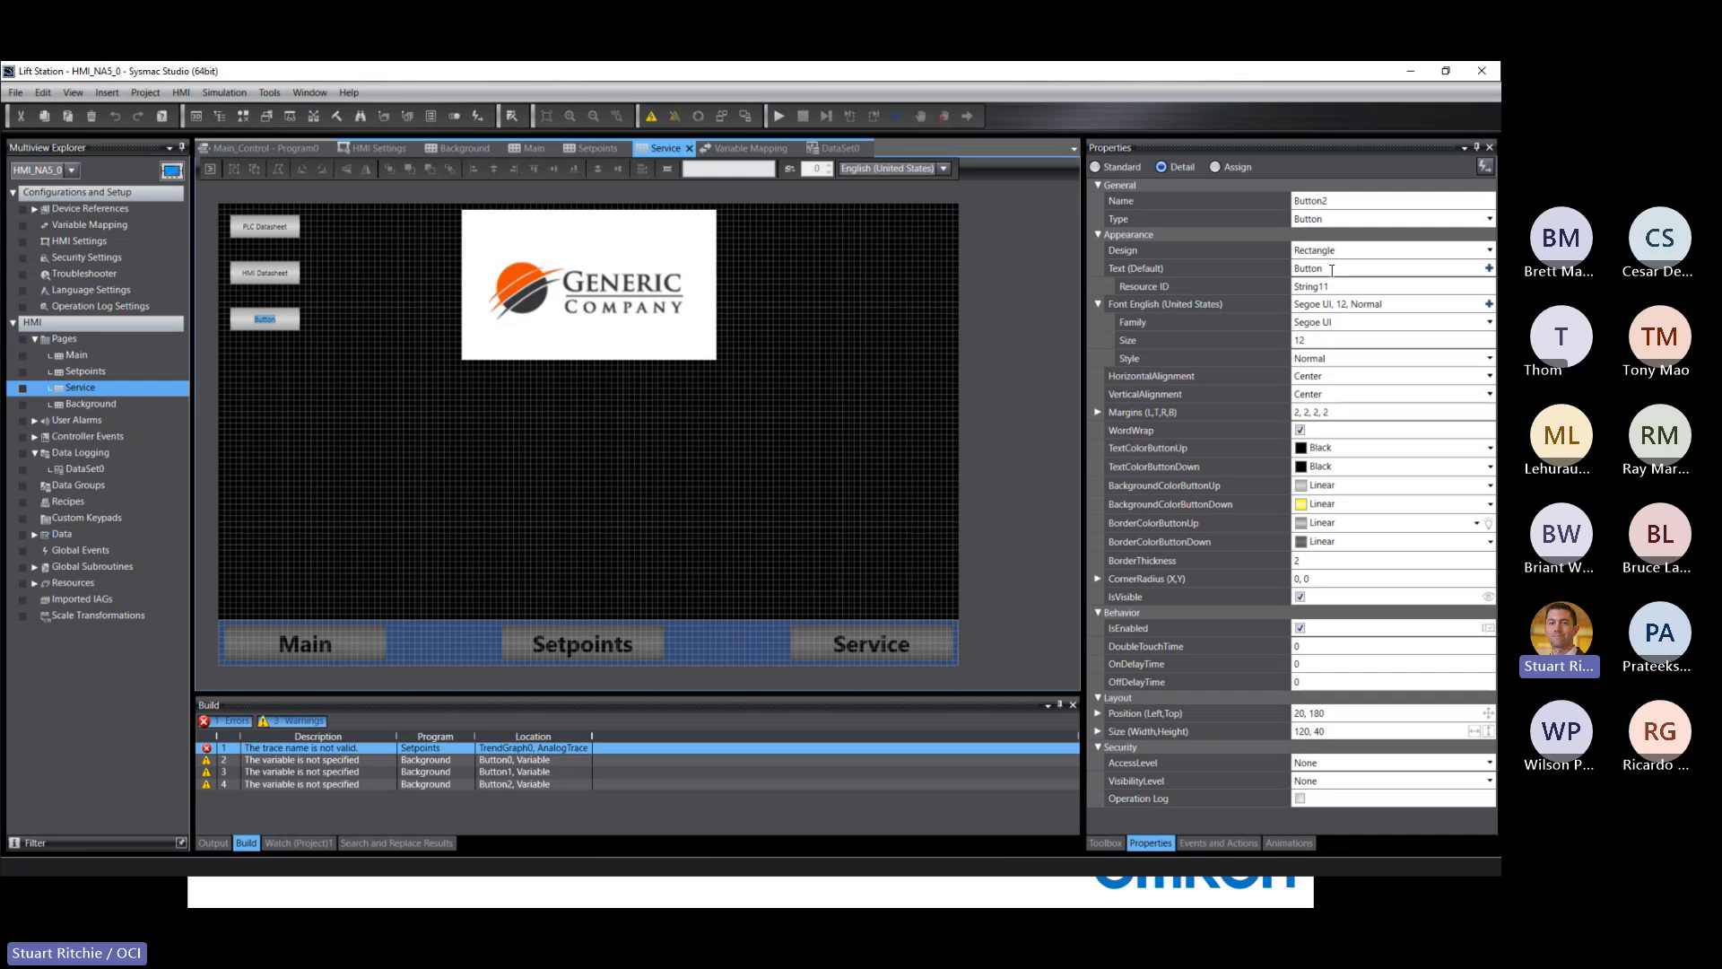
click(1333, 268)
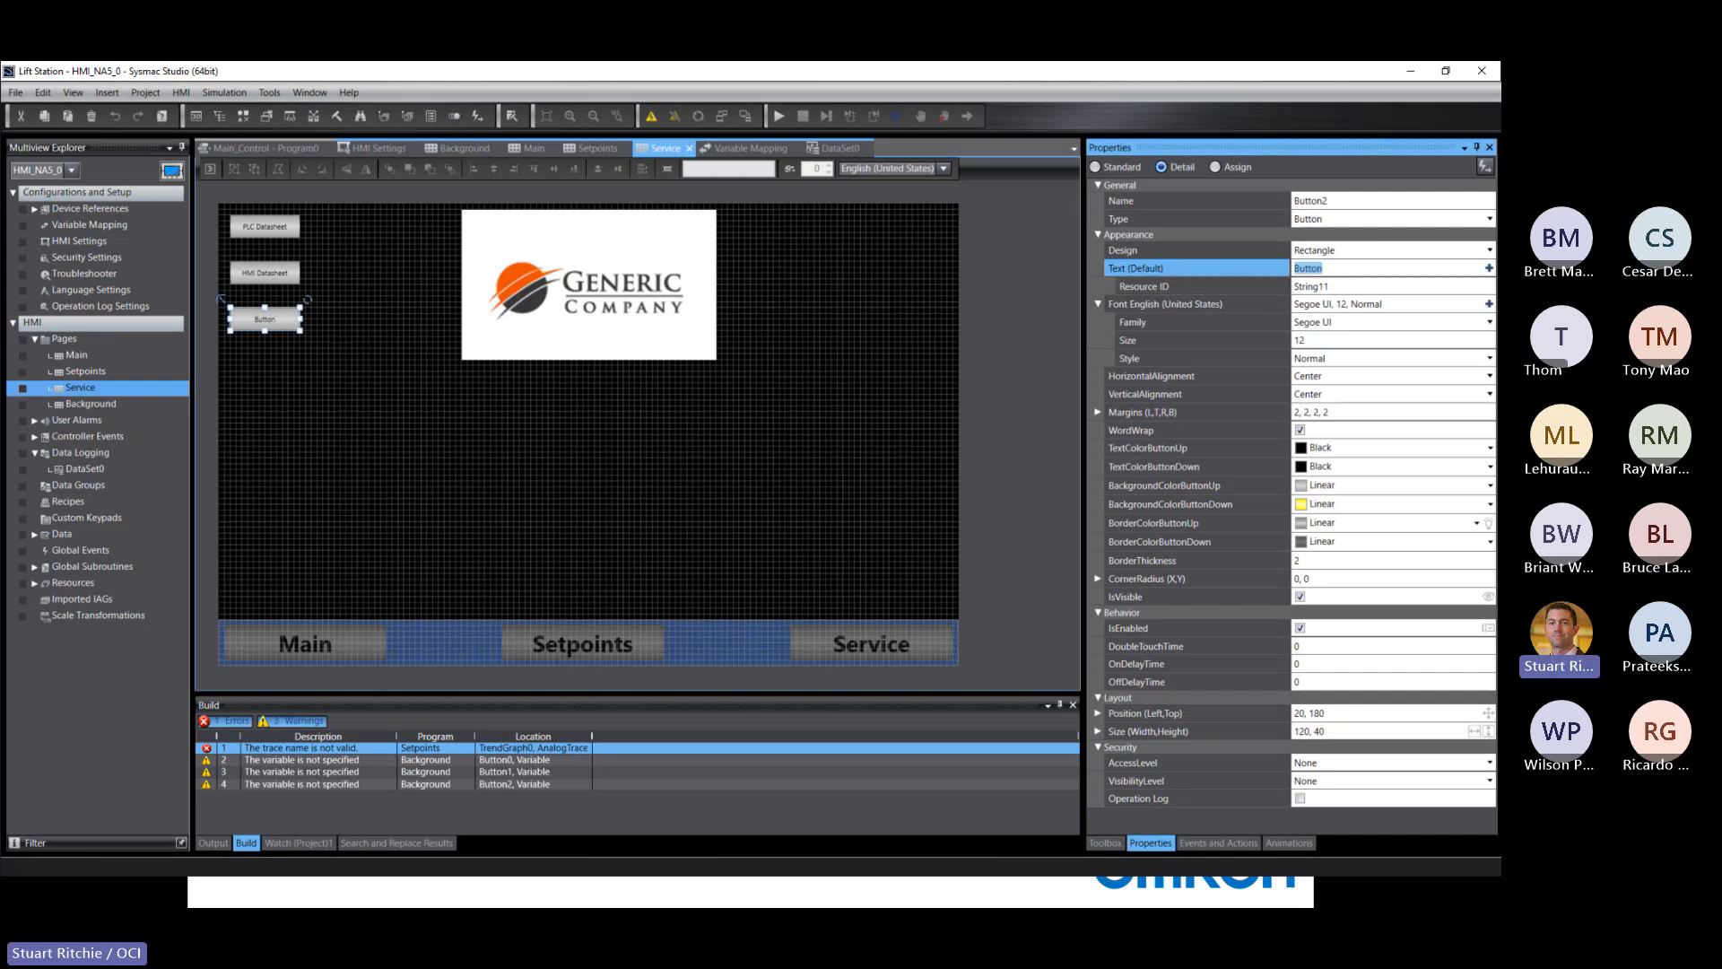
text(Pizza)
click(1289, 842)
click(1358, 181)
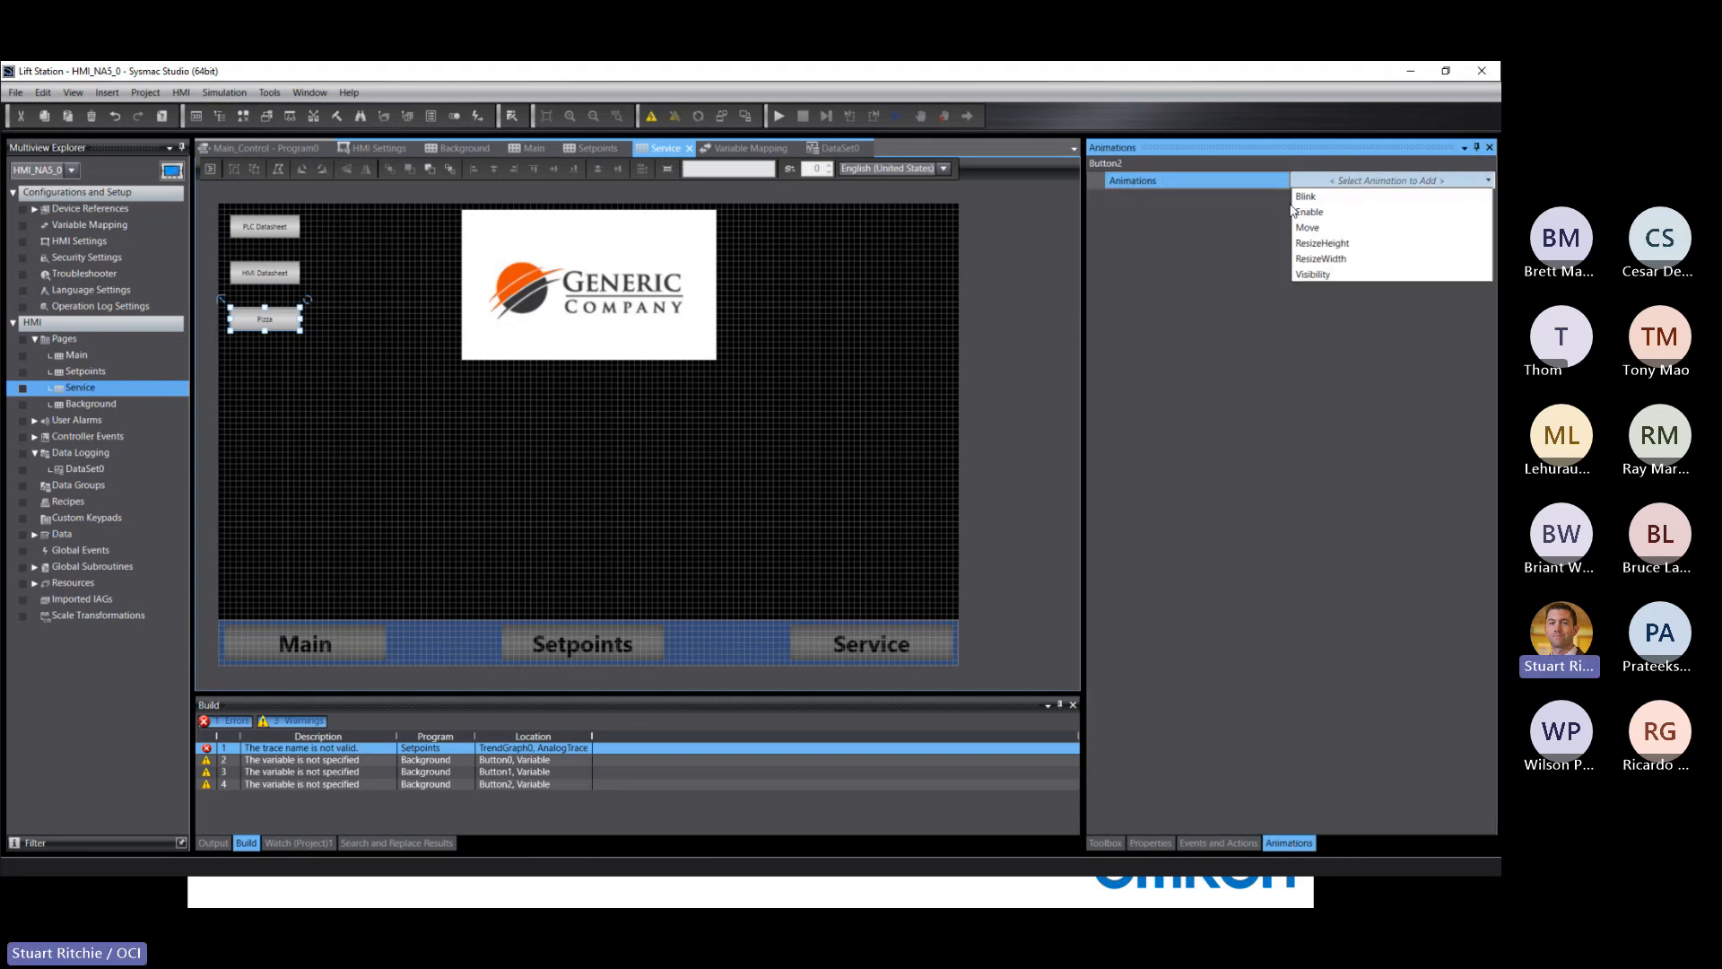
click(1202, 269)
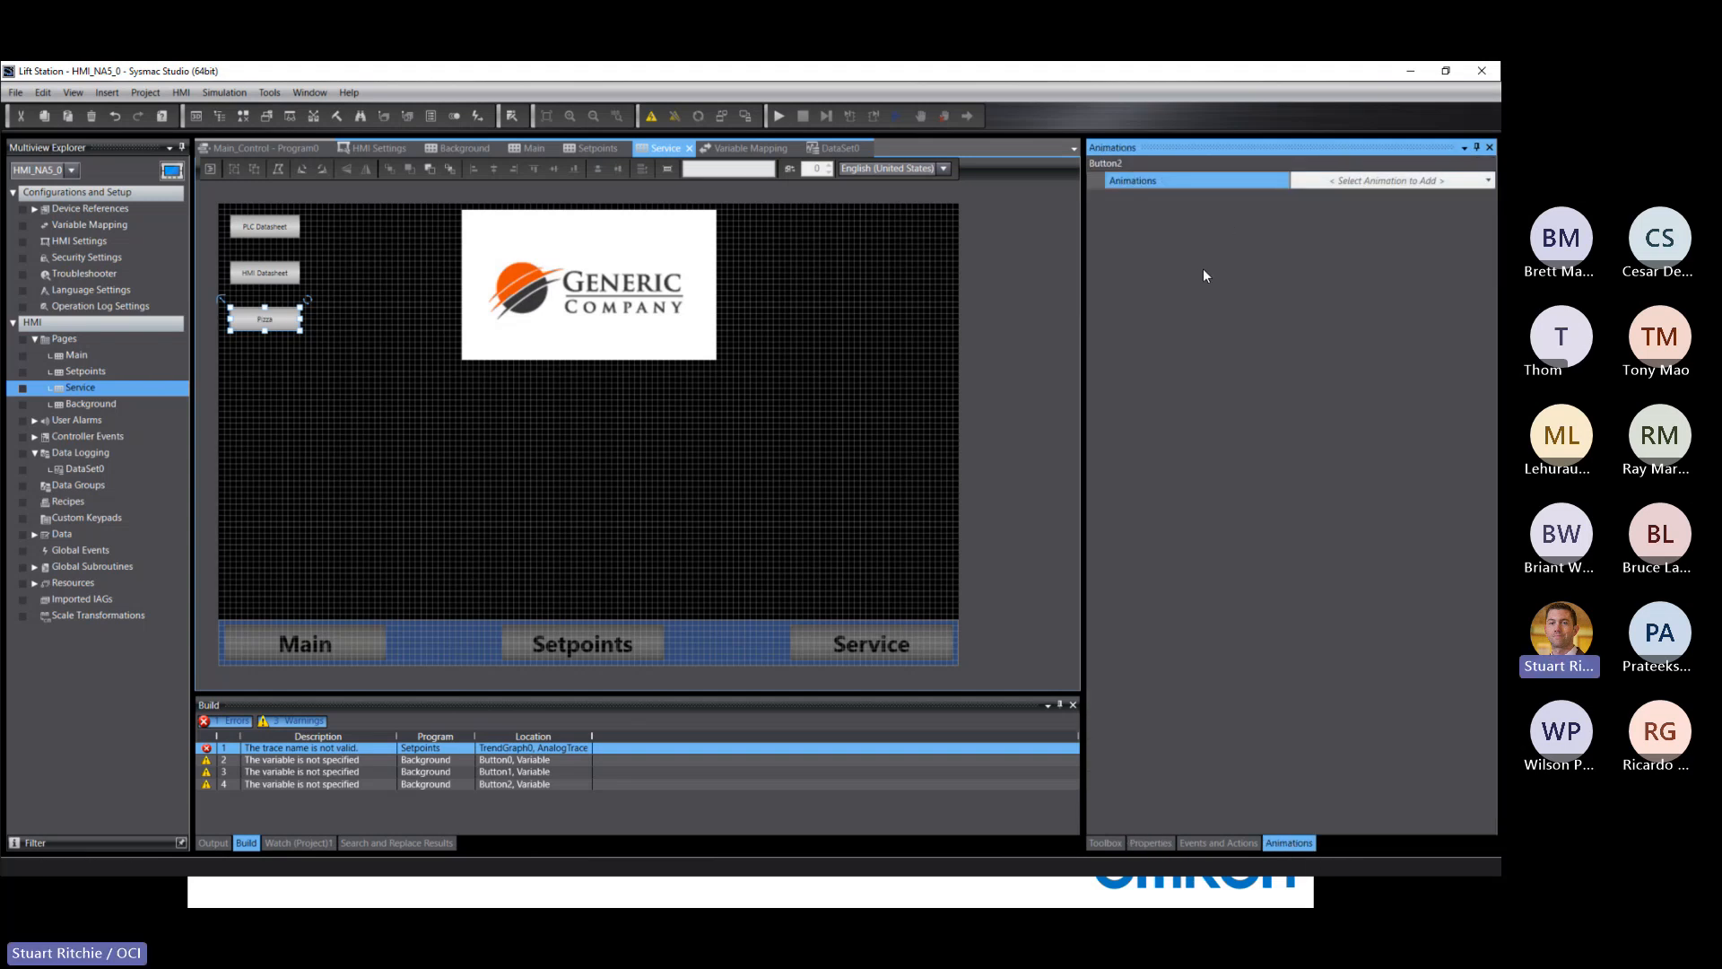
Step: Give the Pizza button a Click event with the action ShowDocument (FullScreen)
click(1221, 843)
click(1390, 180)
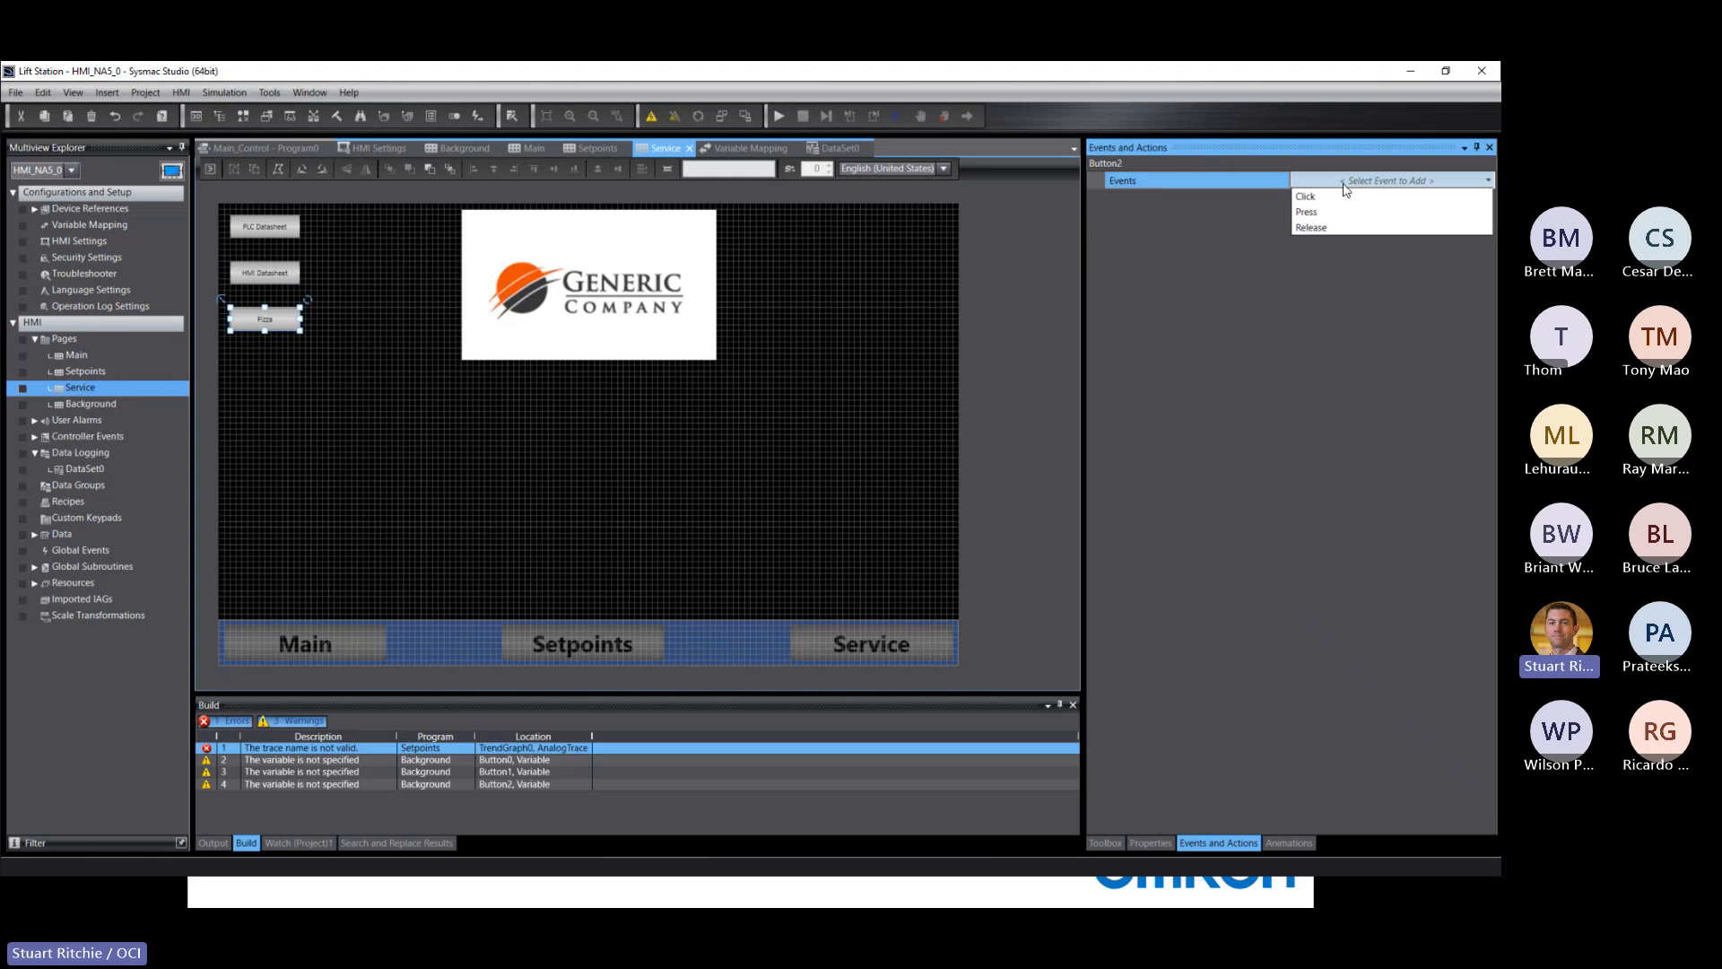
click(1310, 203)
click(1362, 217)
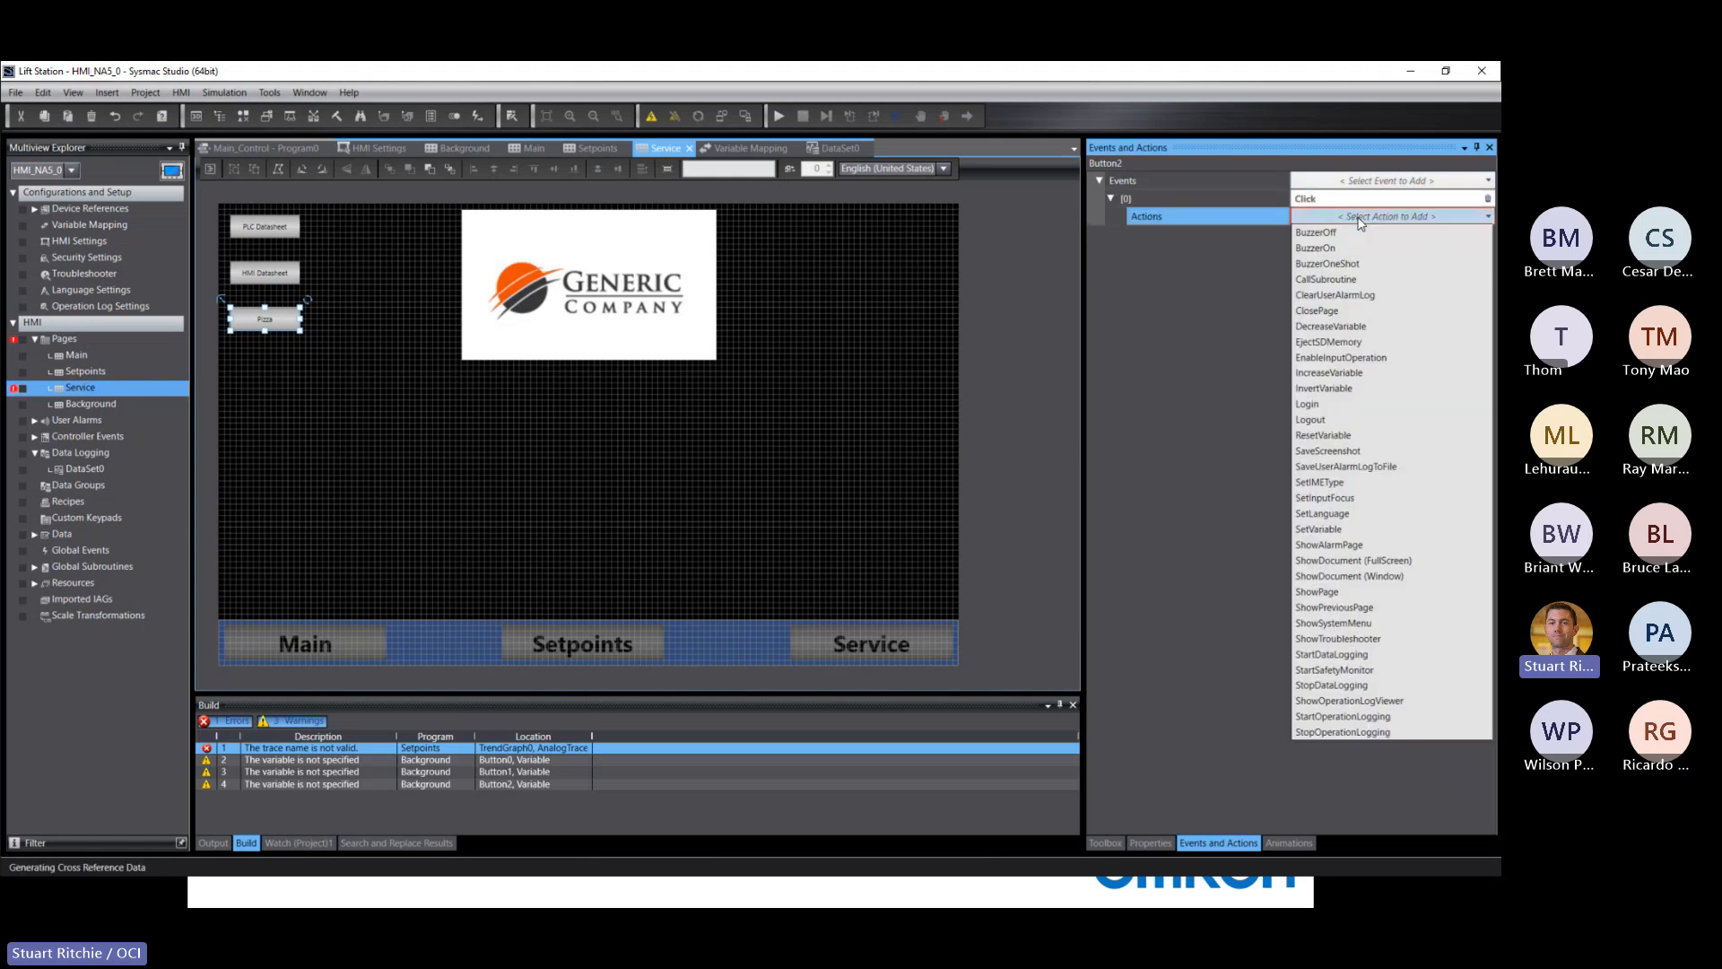
click(1364, 560)
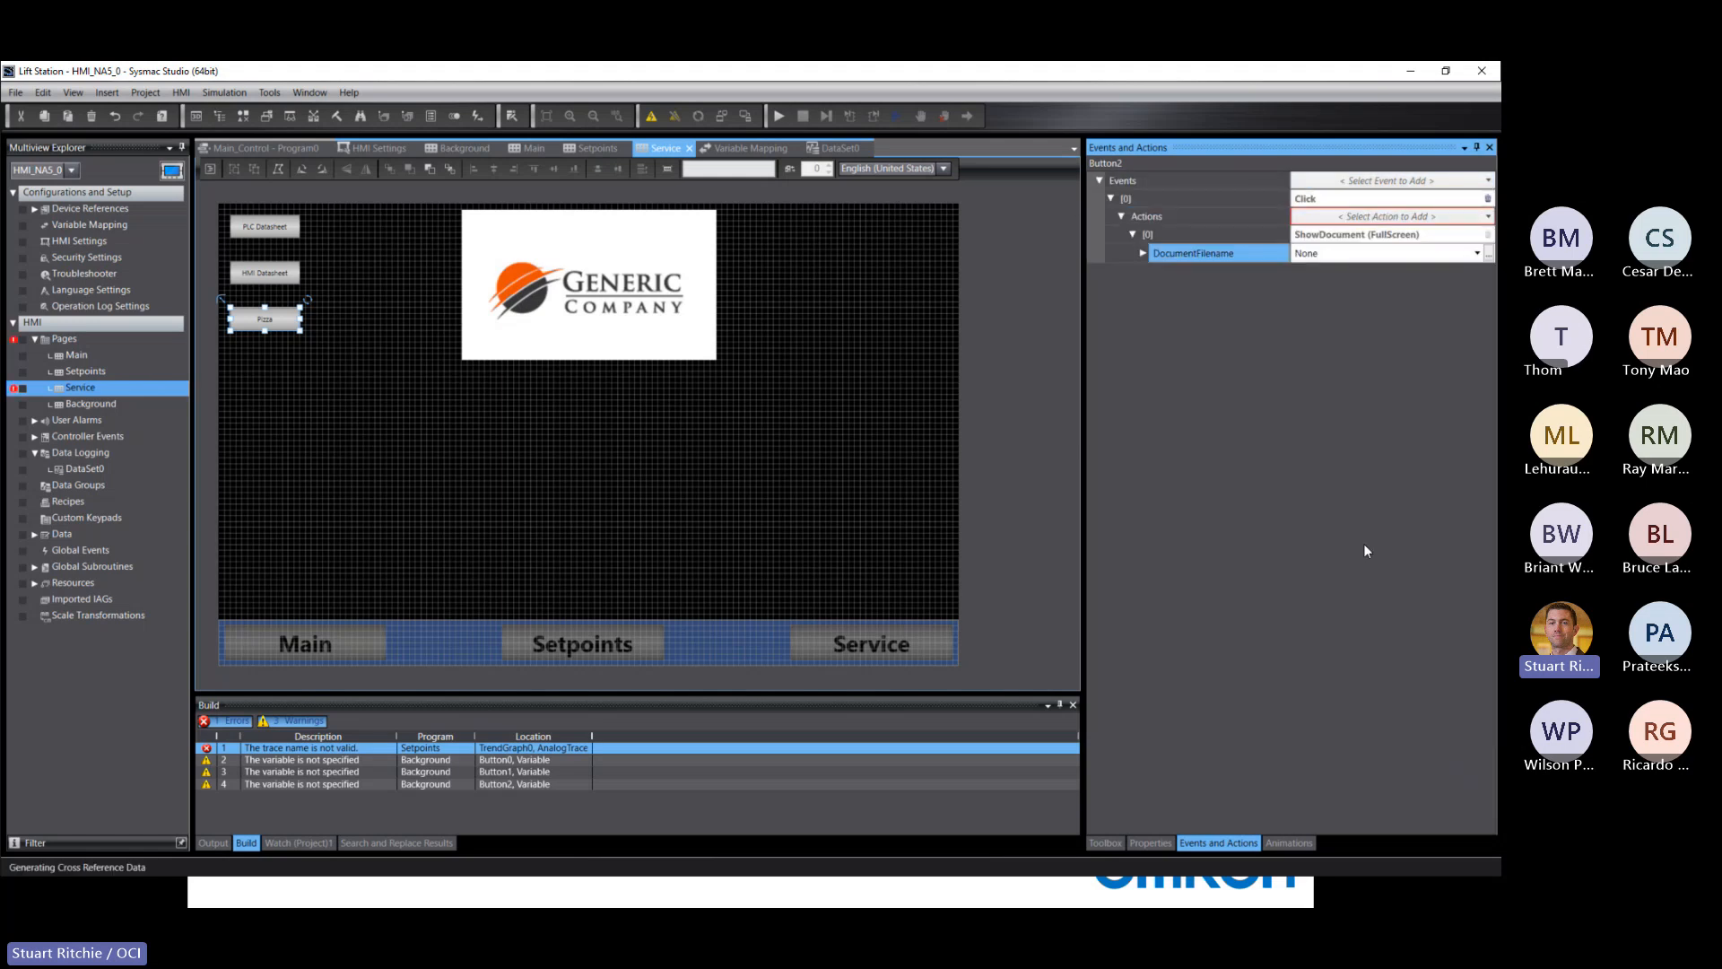
Step: Assign Menu.pdf from the HMI Documents folder as the document the Pizza button shows, and deselect the button
click(1488, 255)
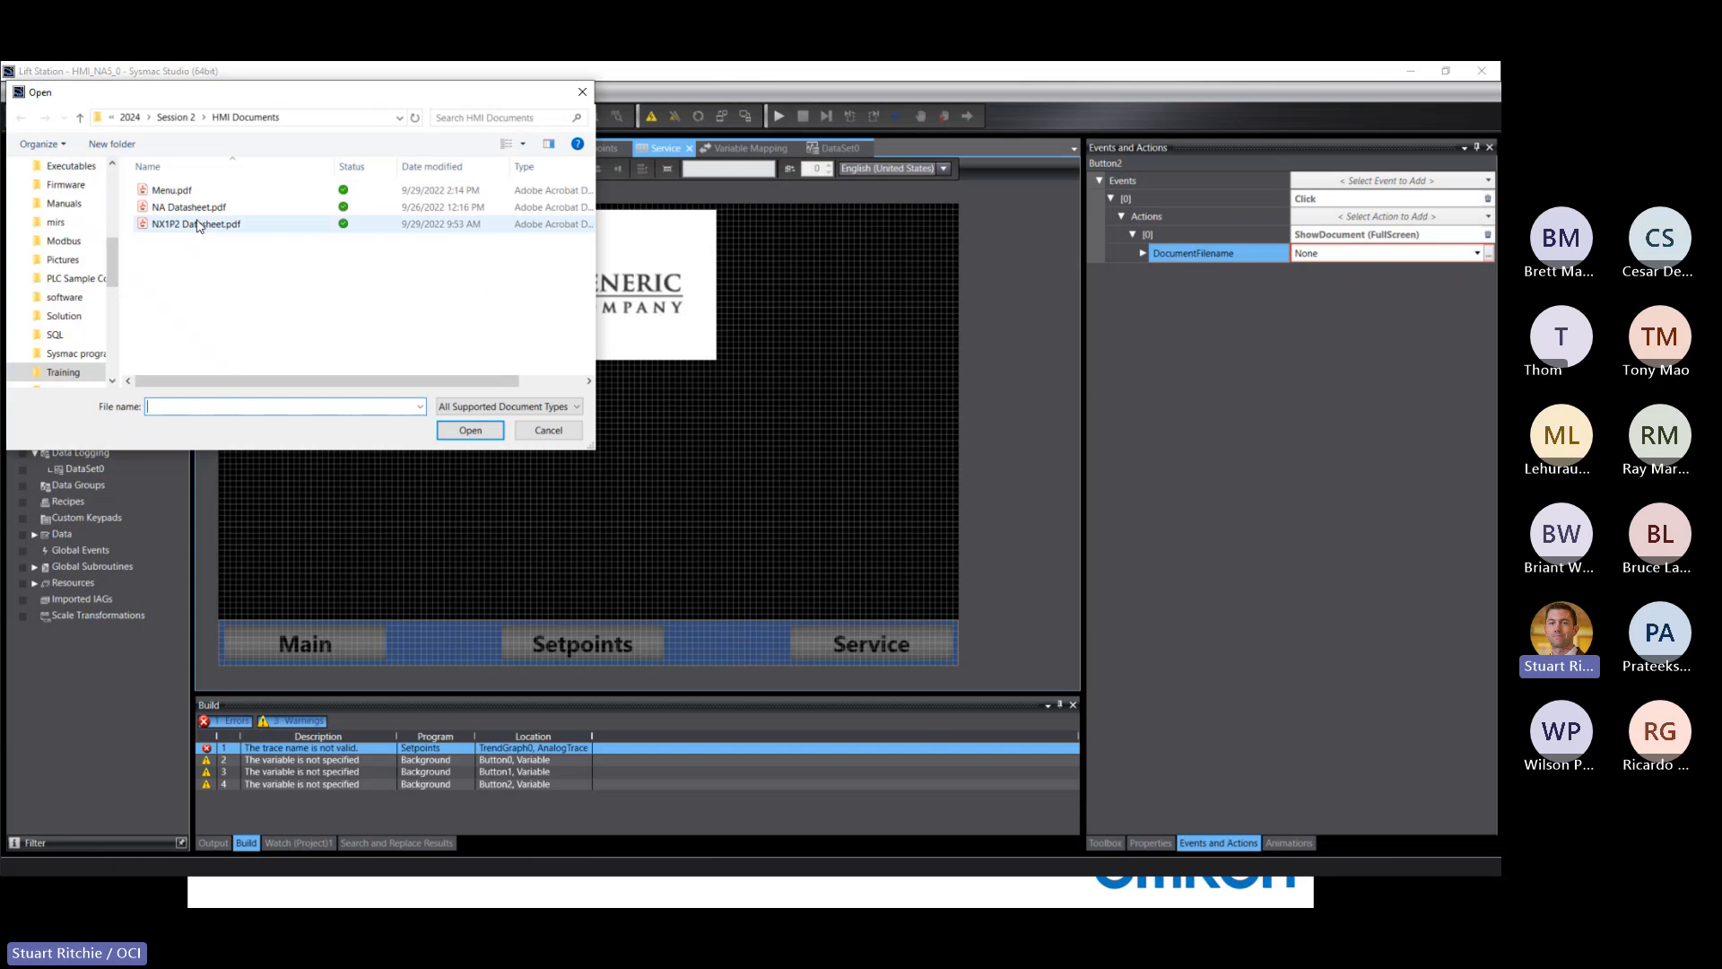
click(165, 191)
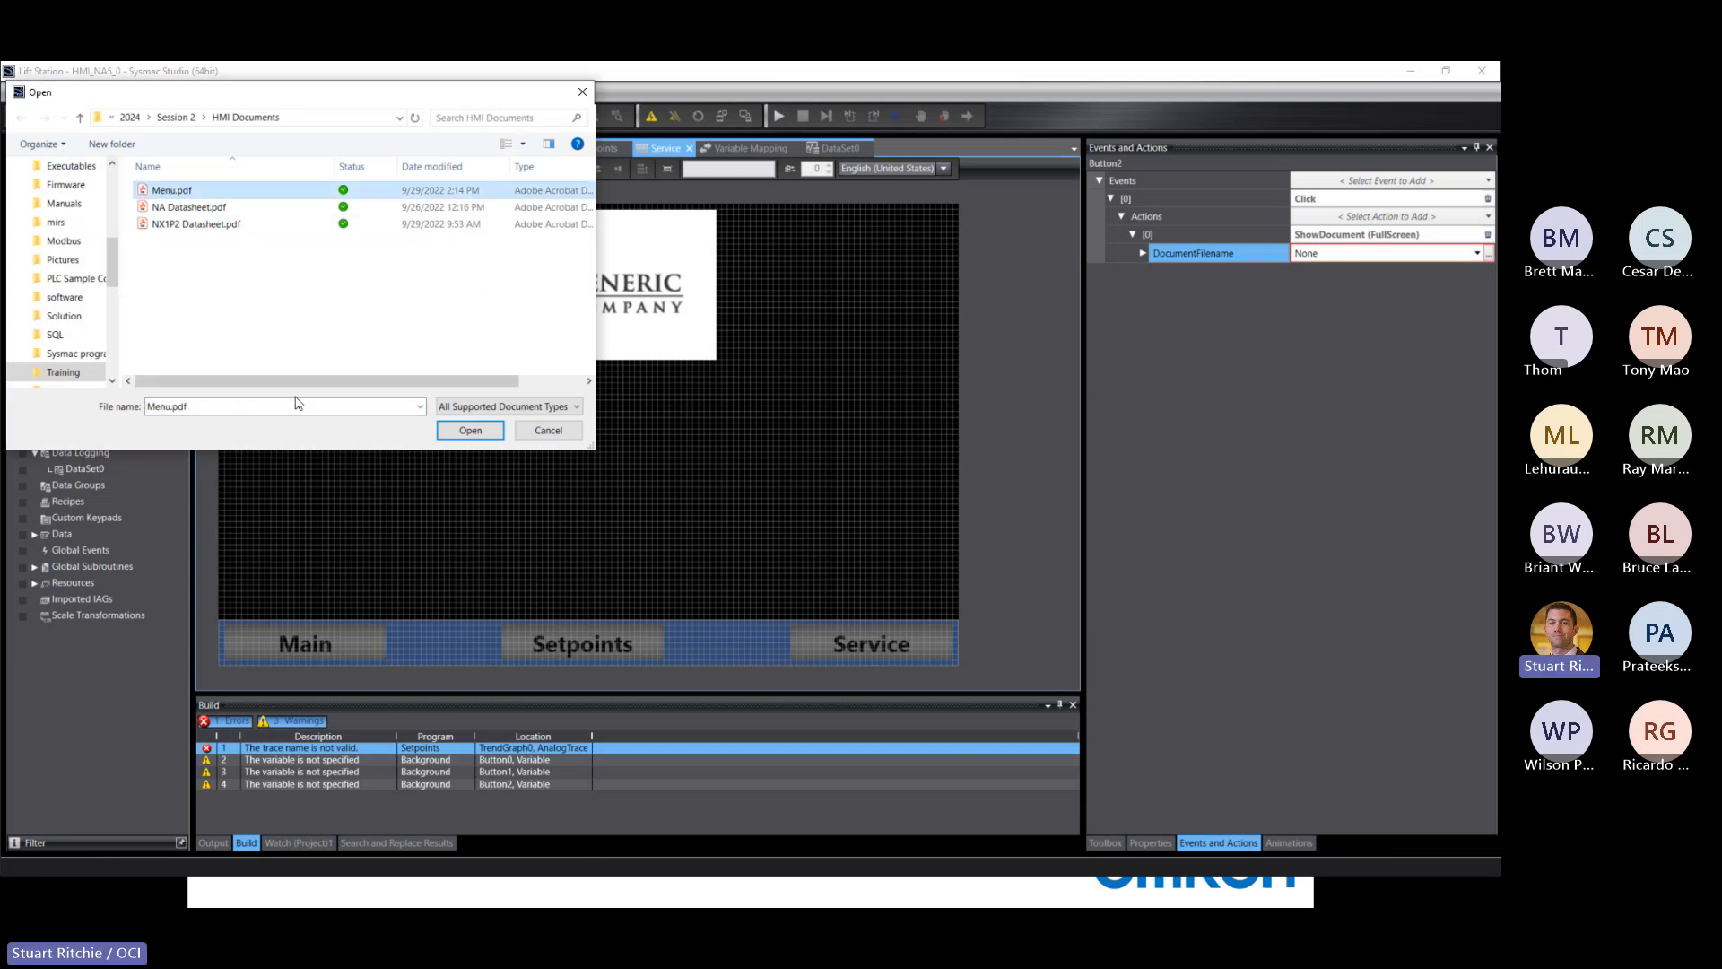
click(469, 431)
click(487, 422)
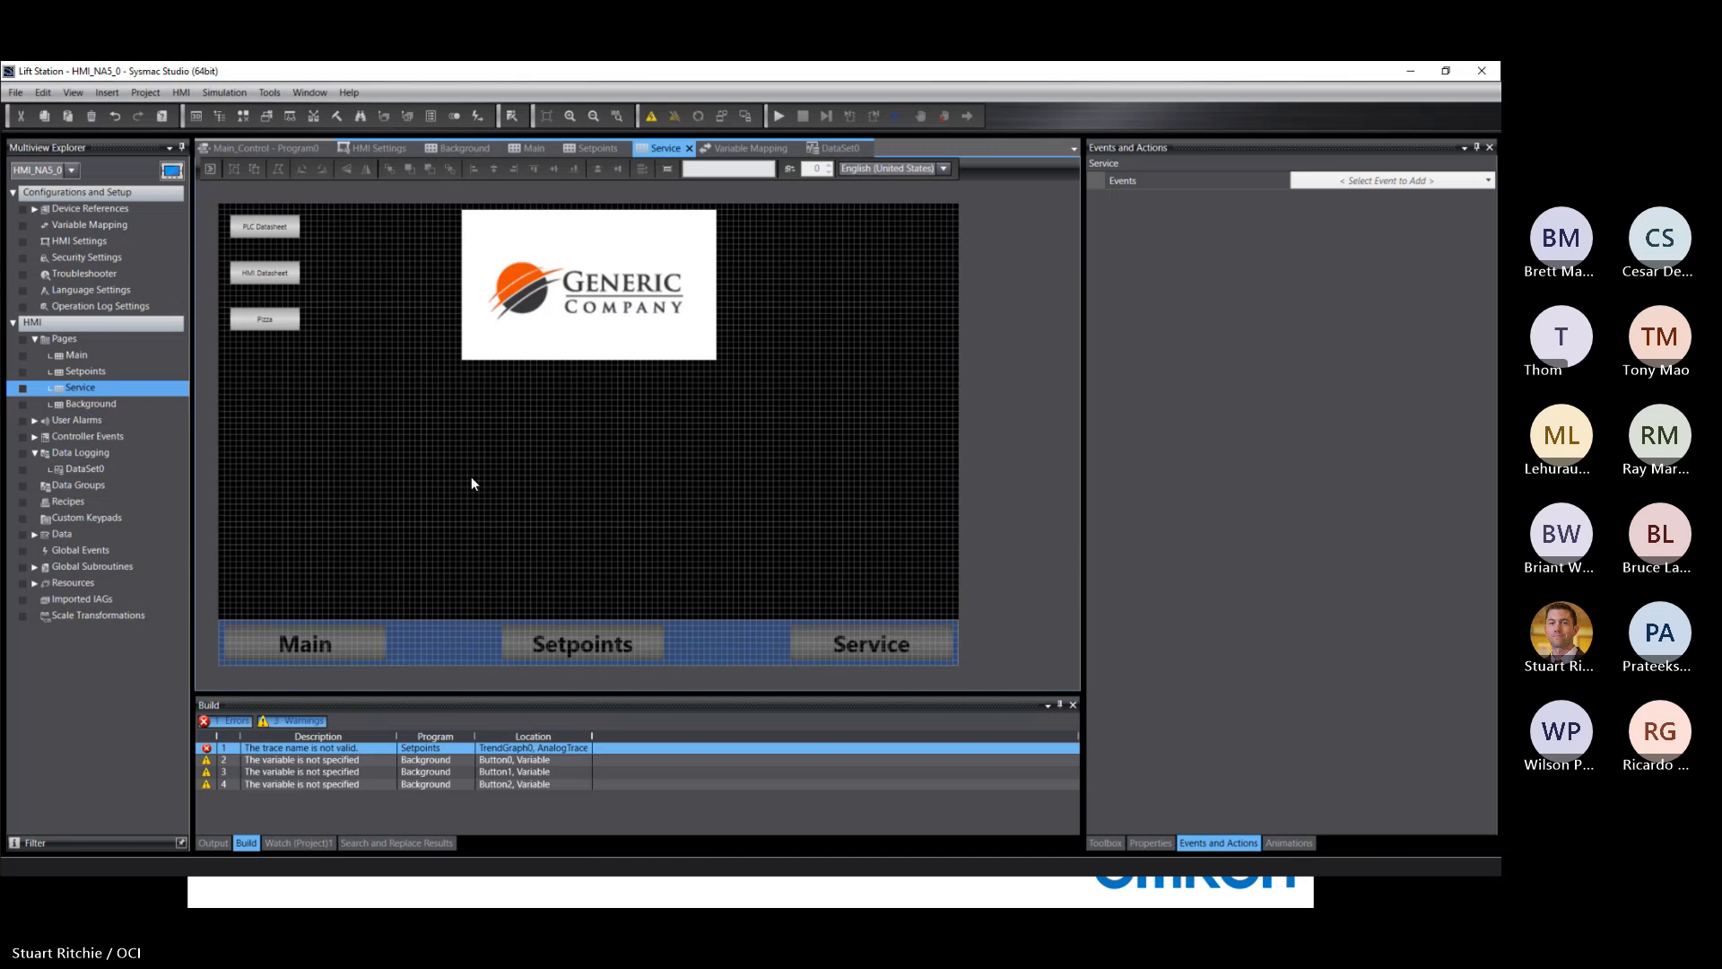
Step: Try the HMI communications test at 192.168.250.2, including with Ethernet connection via a hub, and discard the setup
click(180, 92)
click(211, 113)
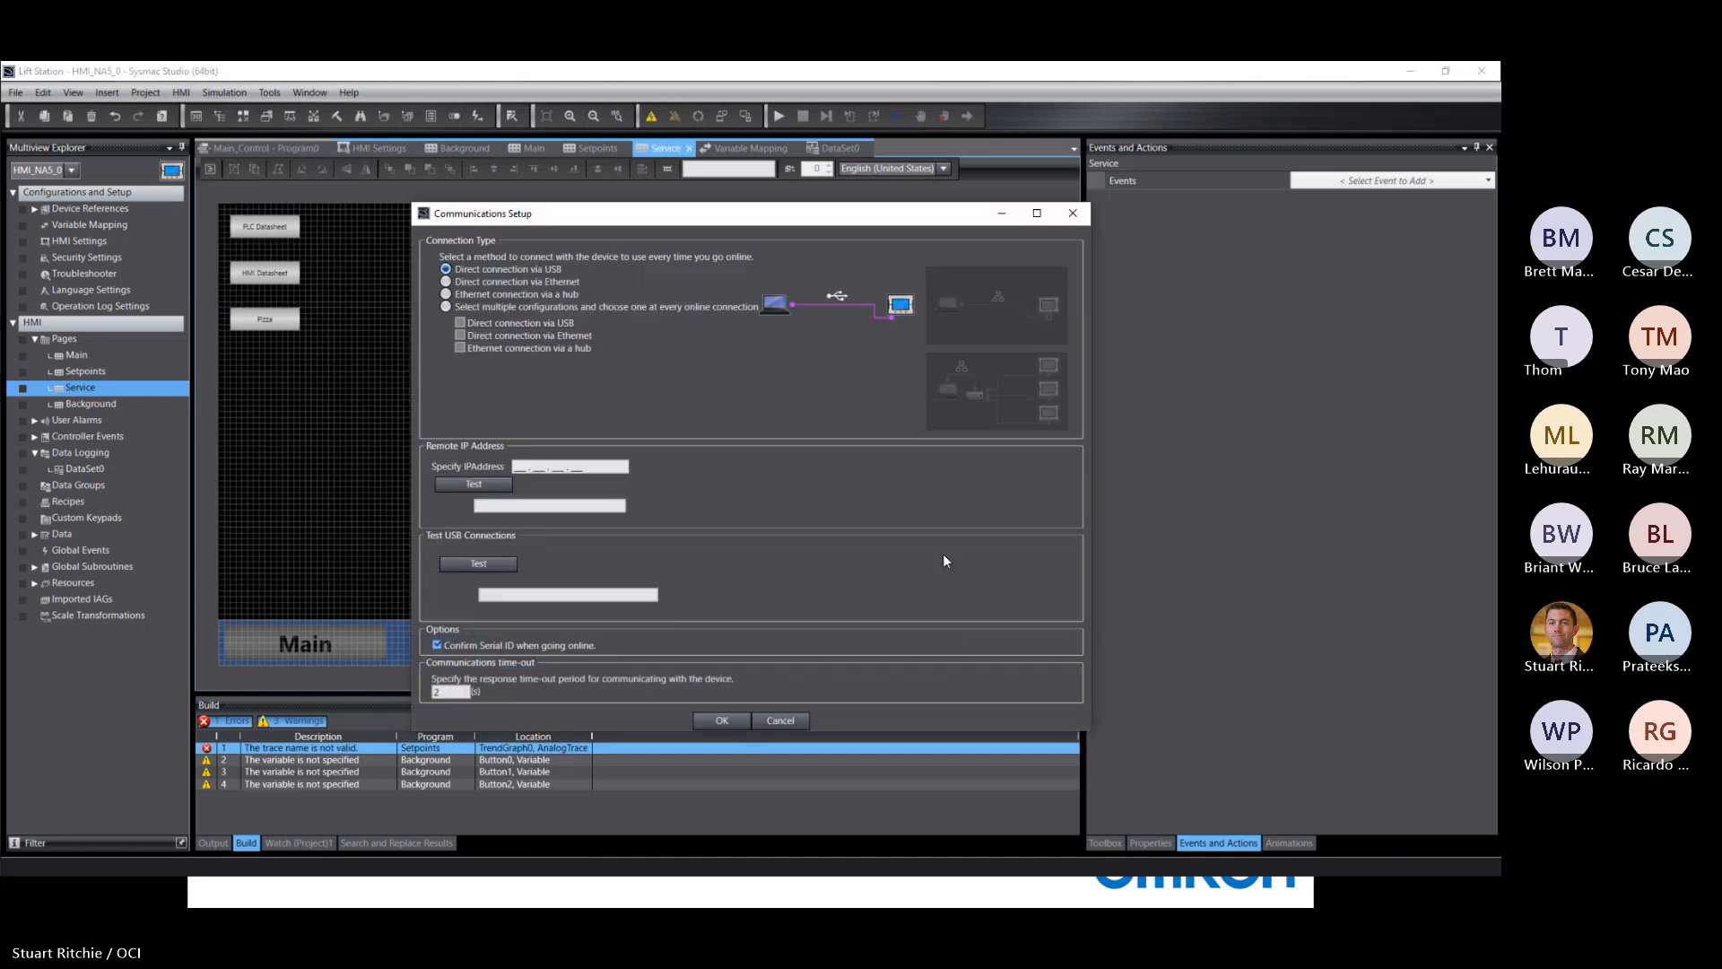
text(250.2)
click(505, 484)
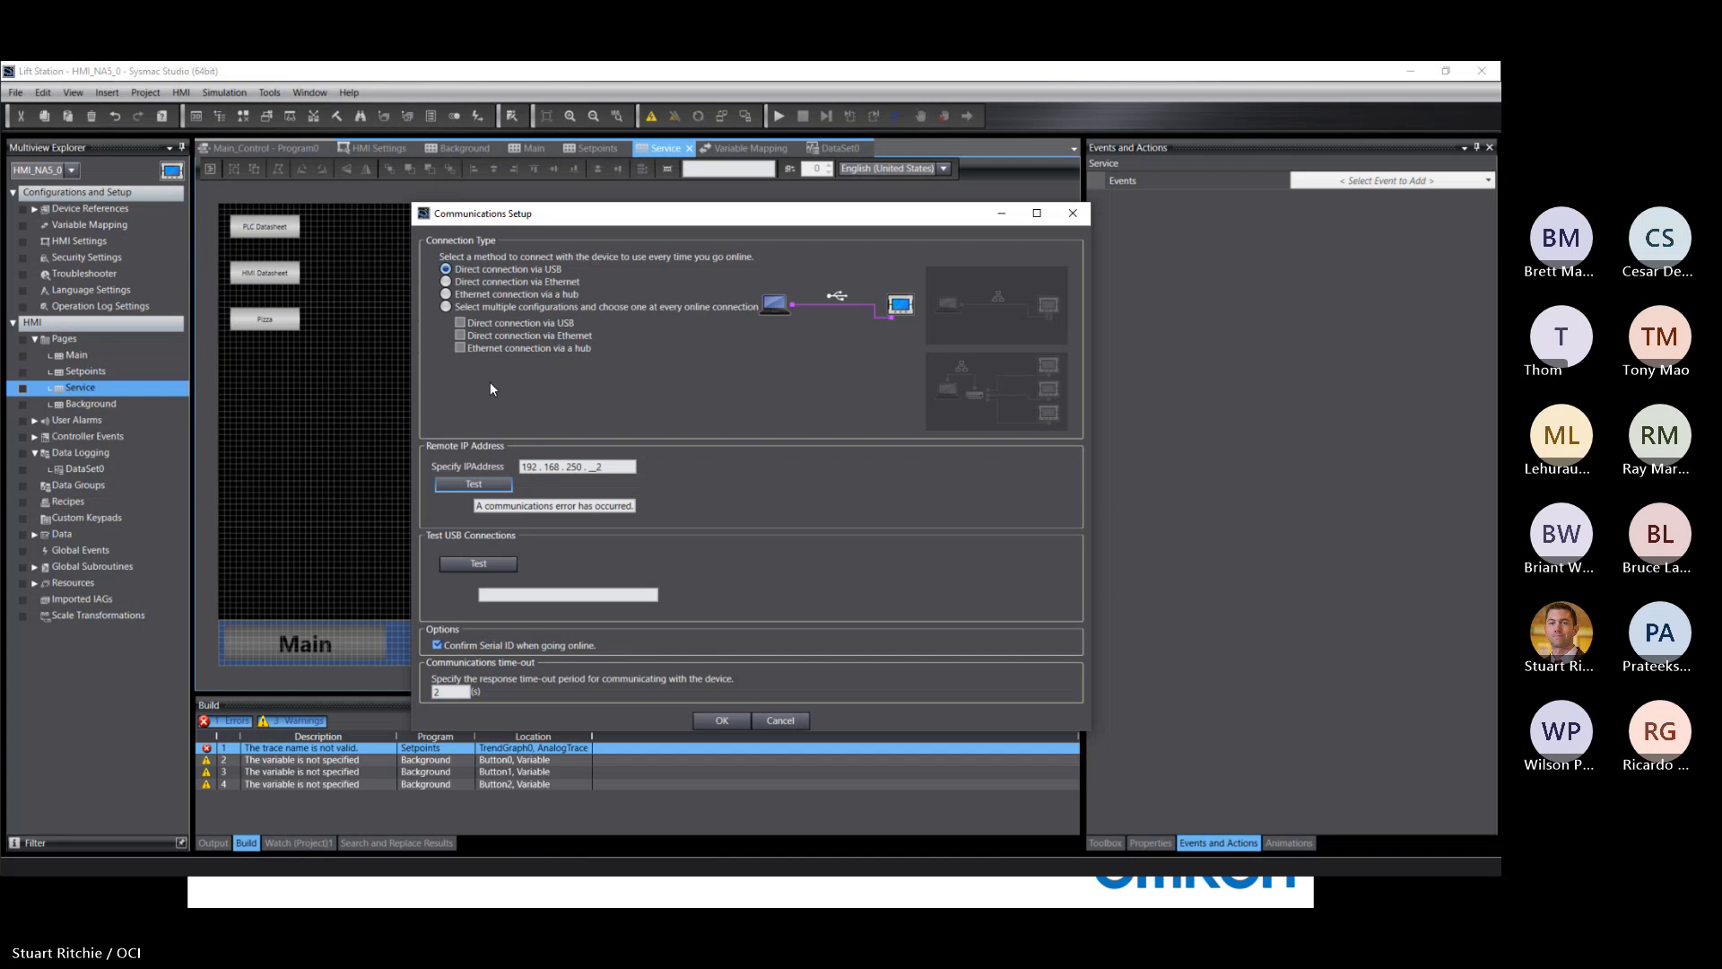
click(447, 294)
click(483, 484)
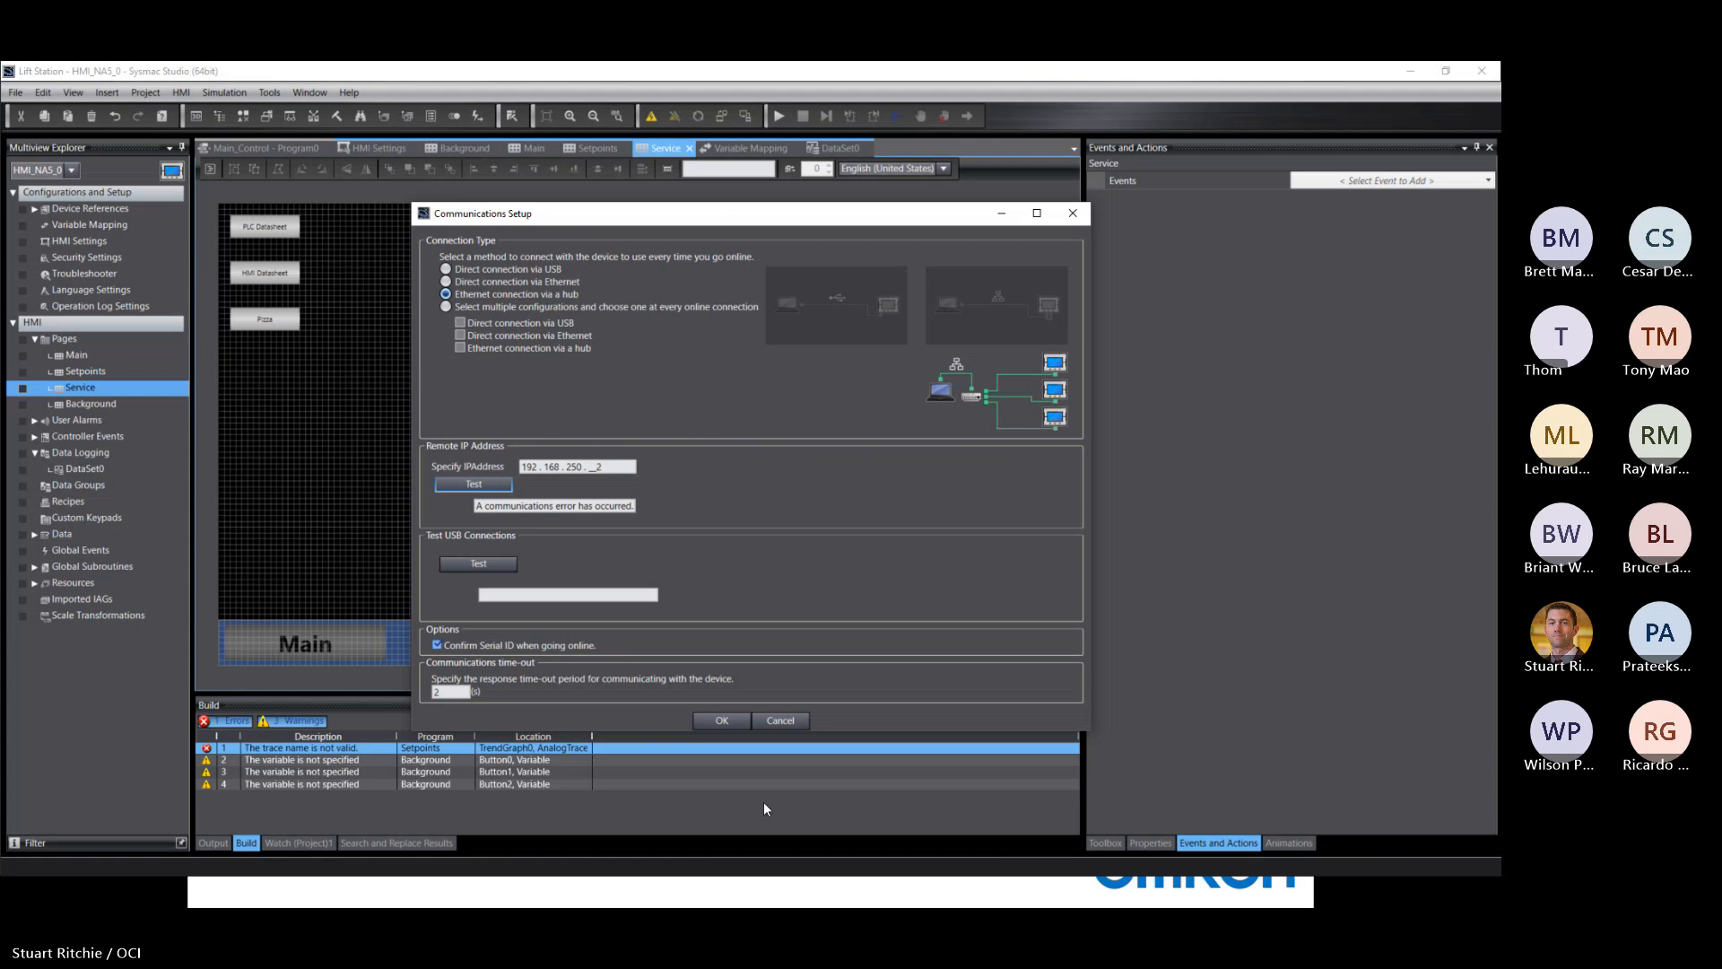
click(778, 717)
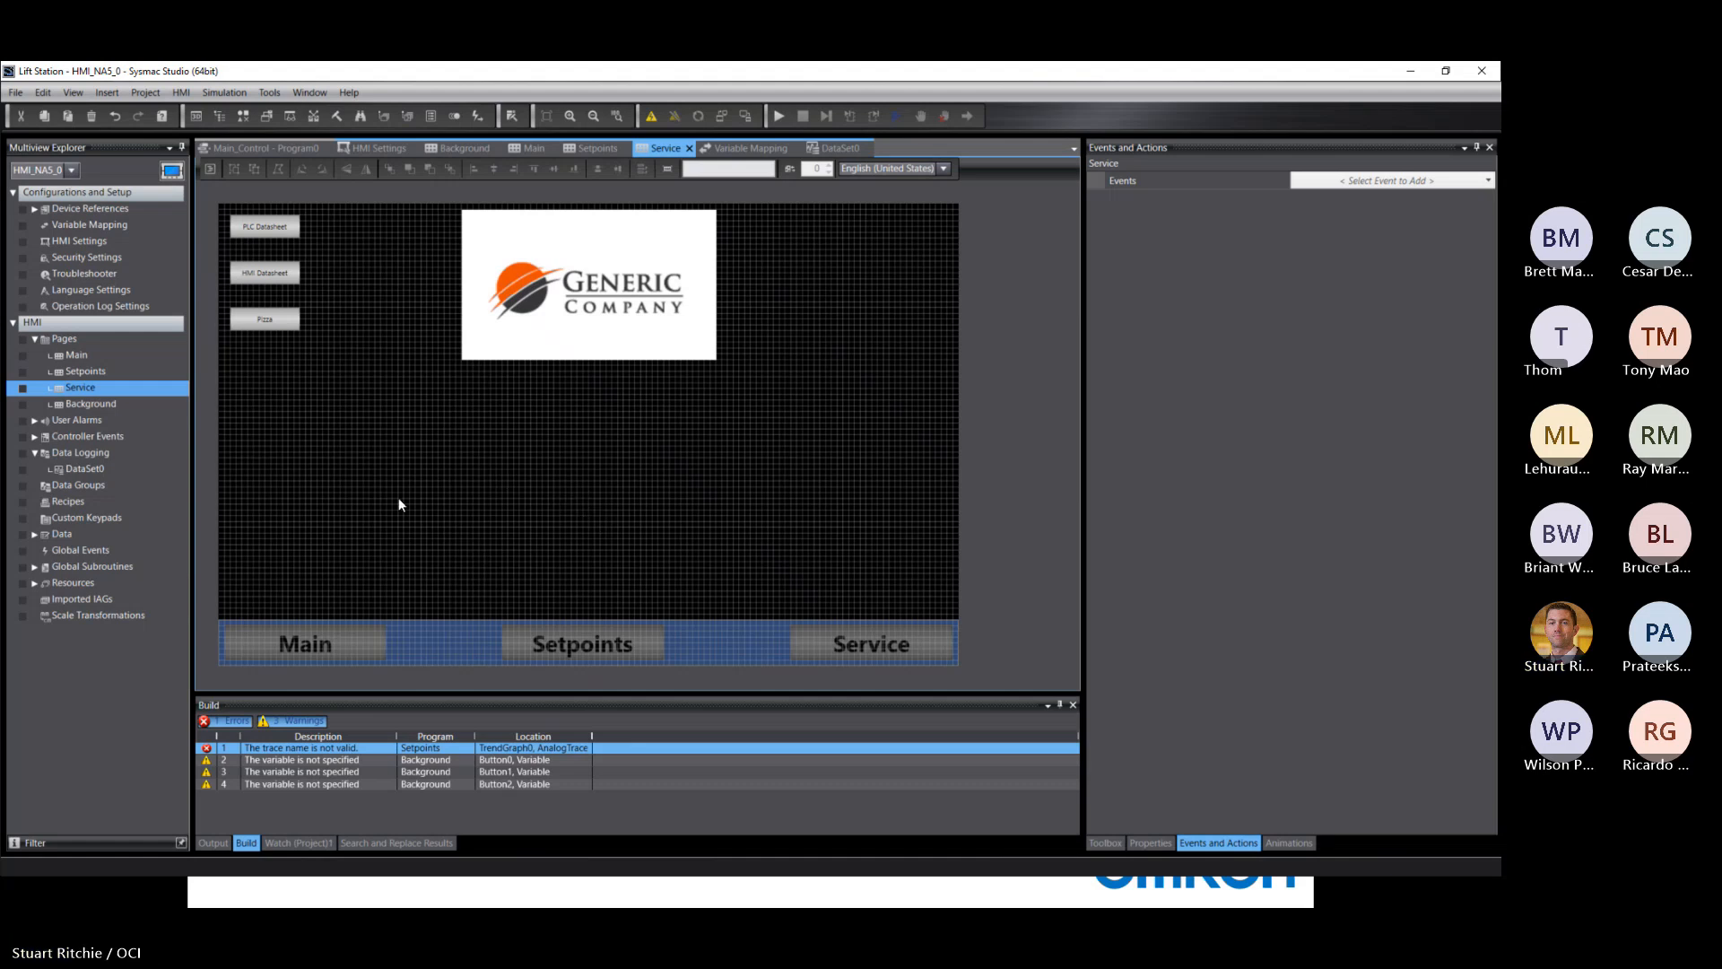
Step: Switch the project device to new_Controller_0 and open its Global Variables table
click(70, 170)
click(46, 185)
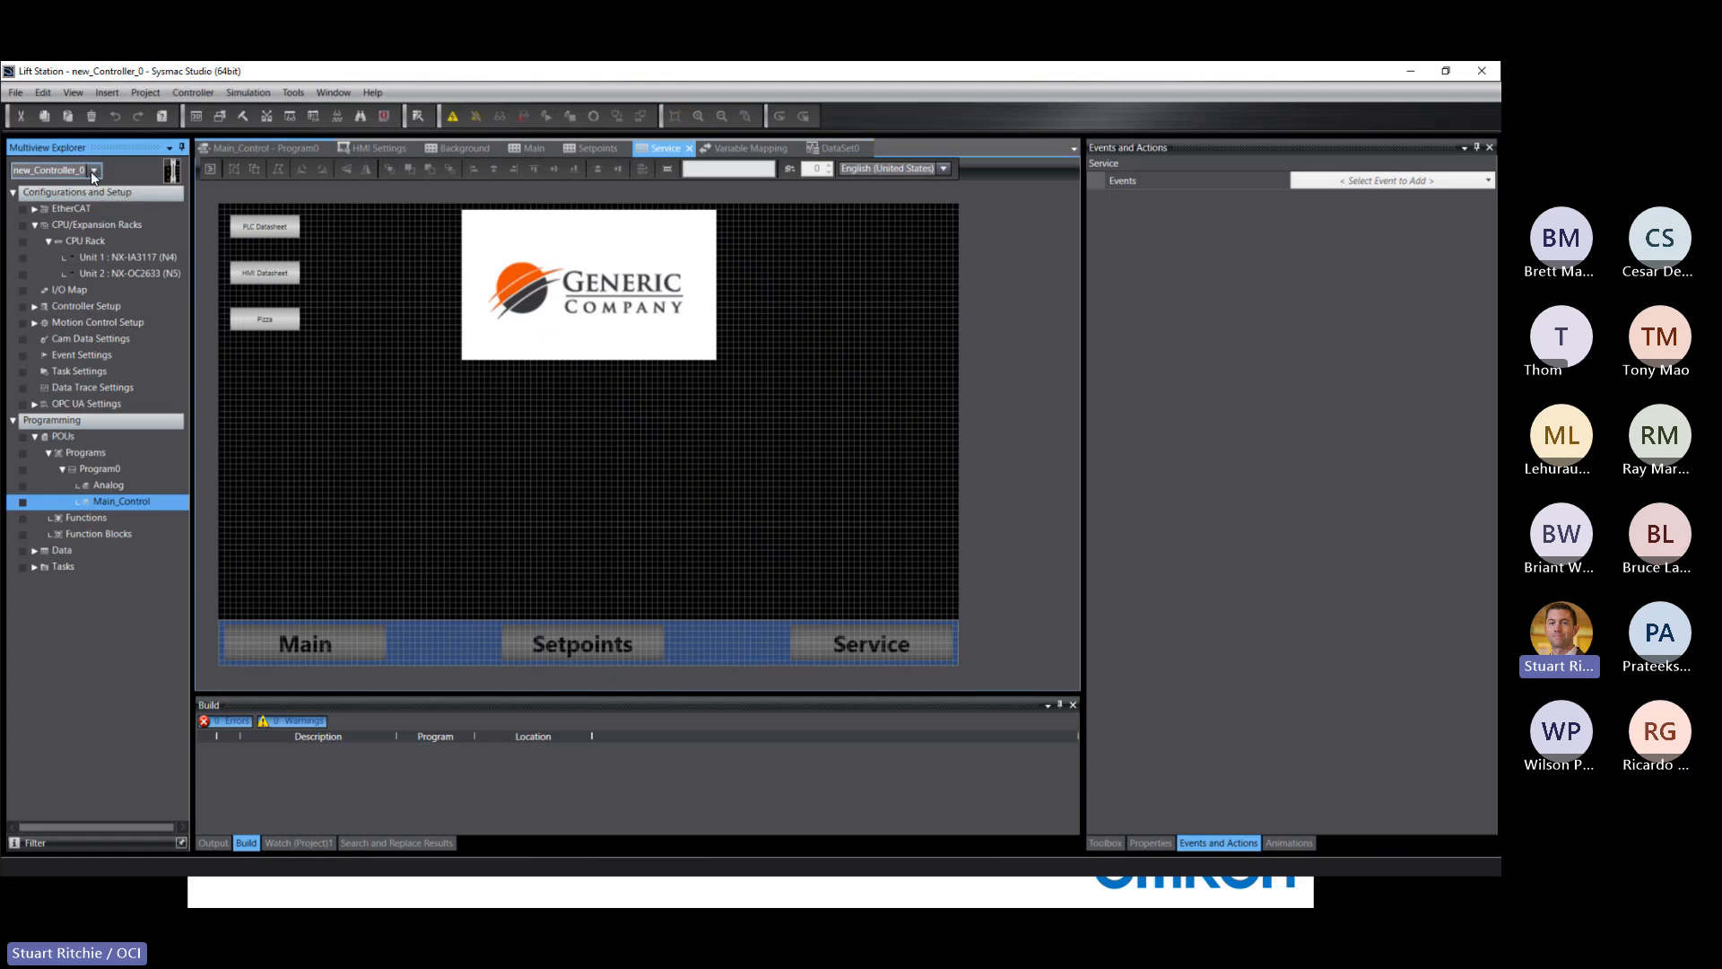
click(90, 170)
click(40, 186)
click(35, 551)
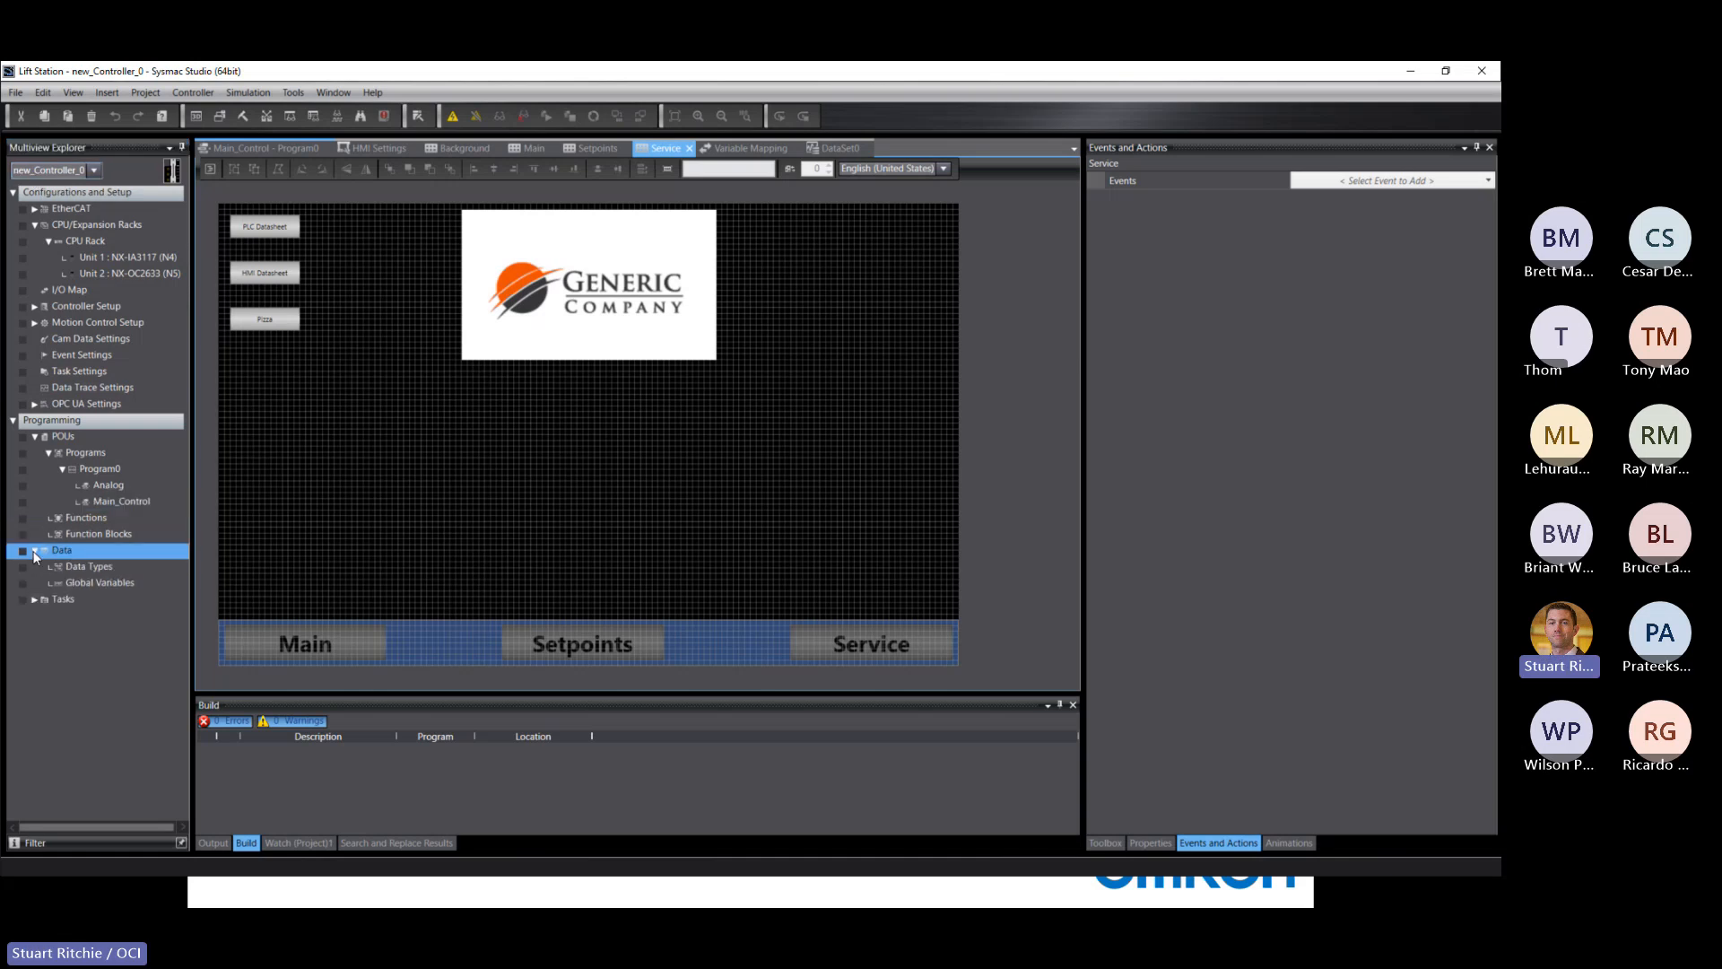
double_click(84, 585)
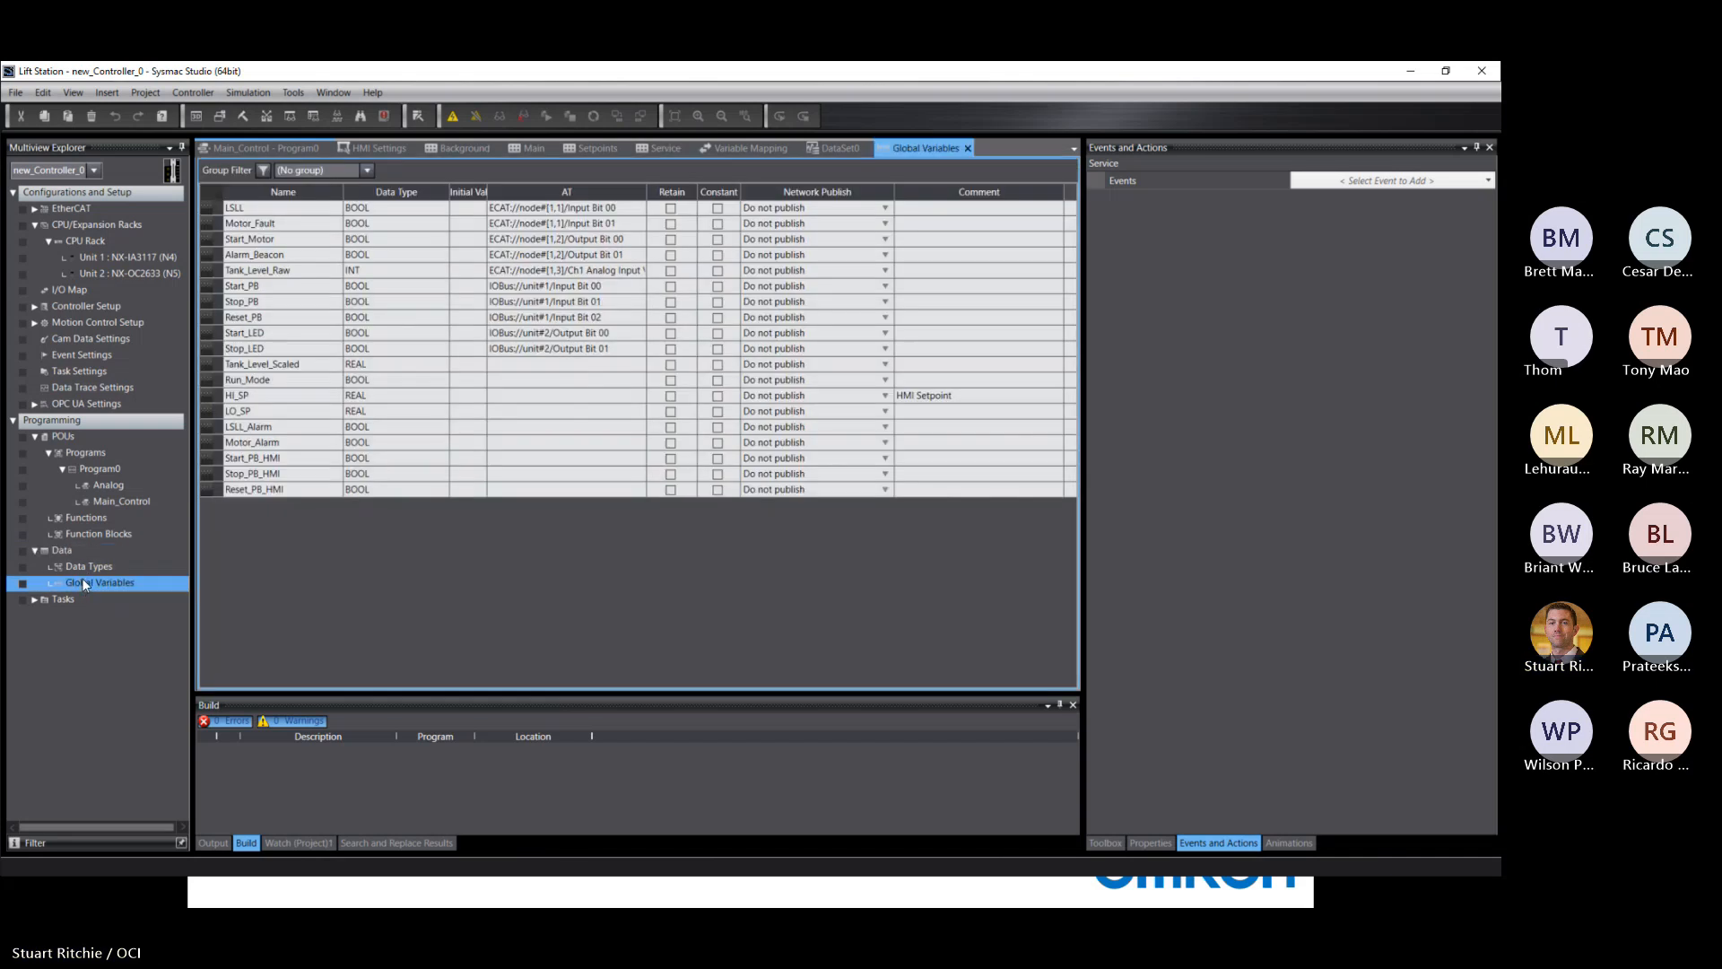
Step: Enable Retain for the HI_SP and LO_SP global variables
click(237, 399)
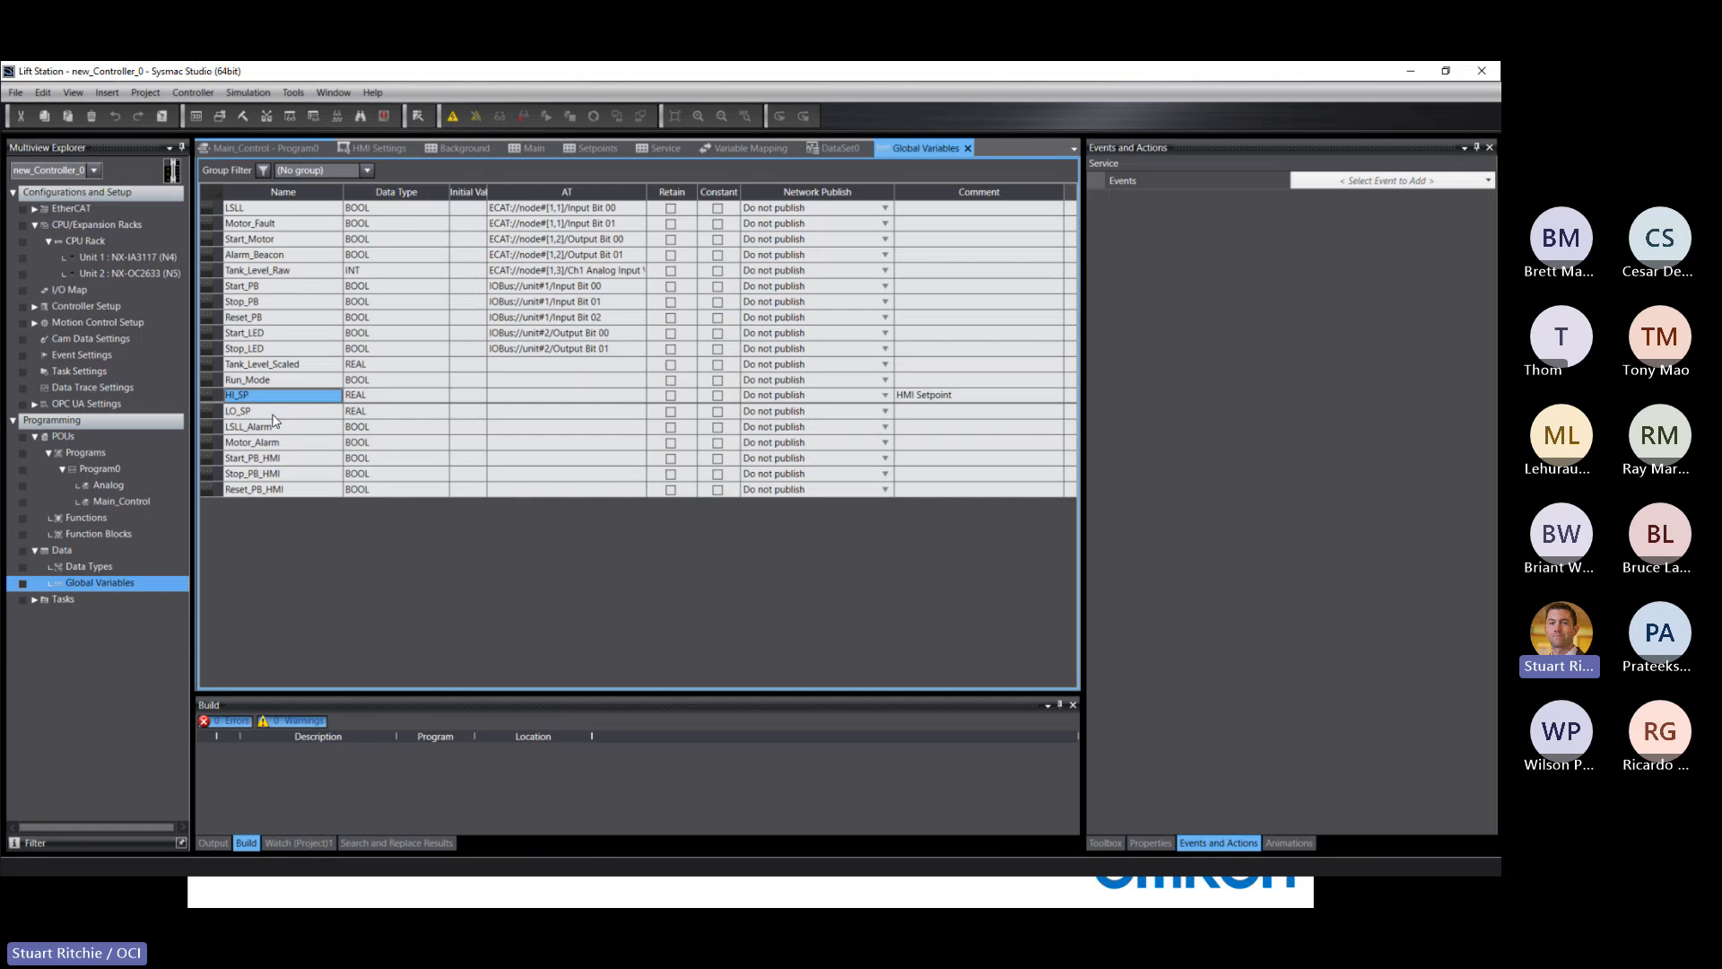
click(274, 414)
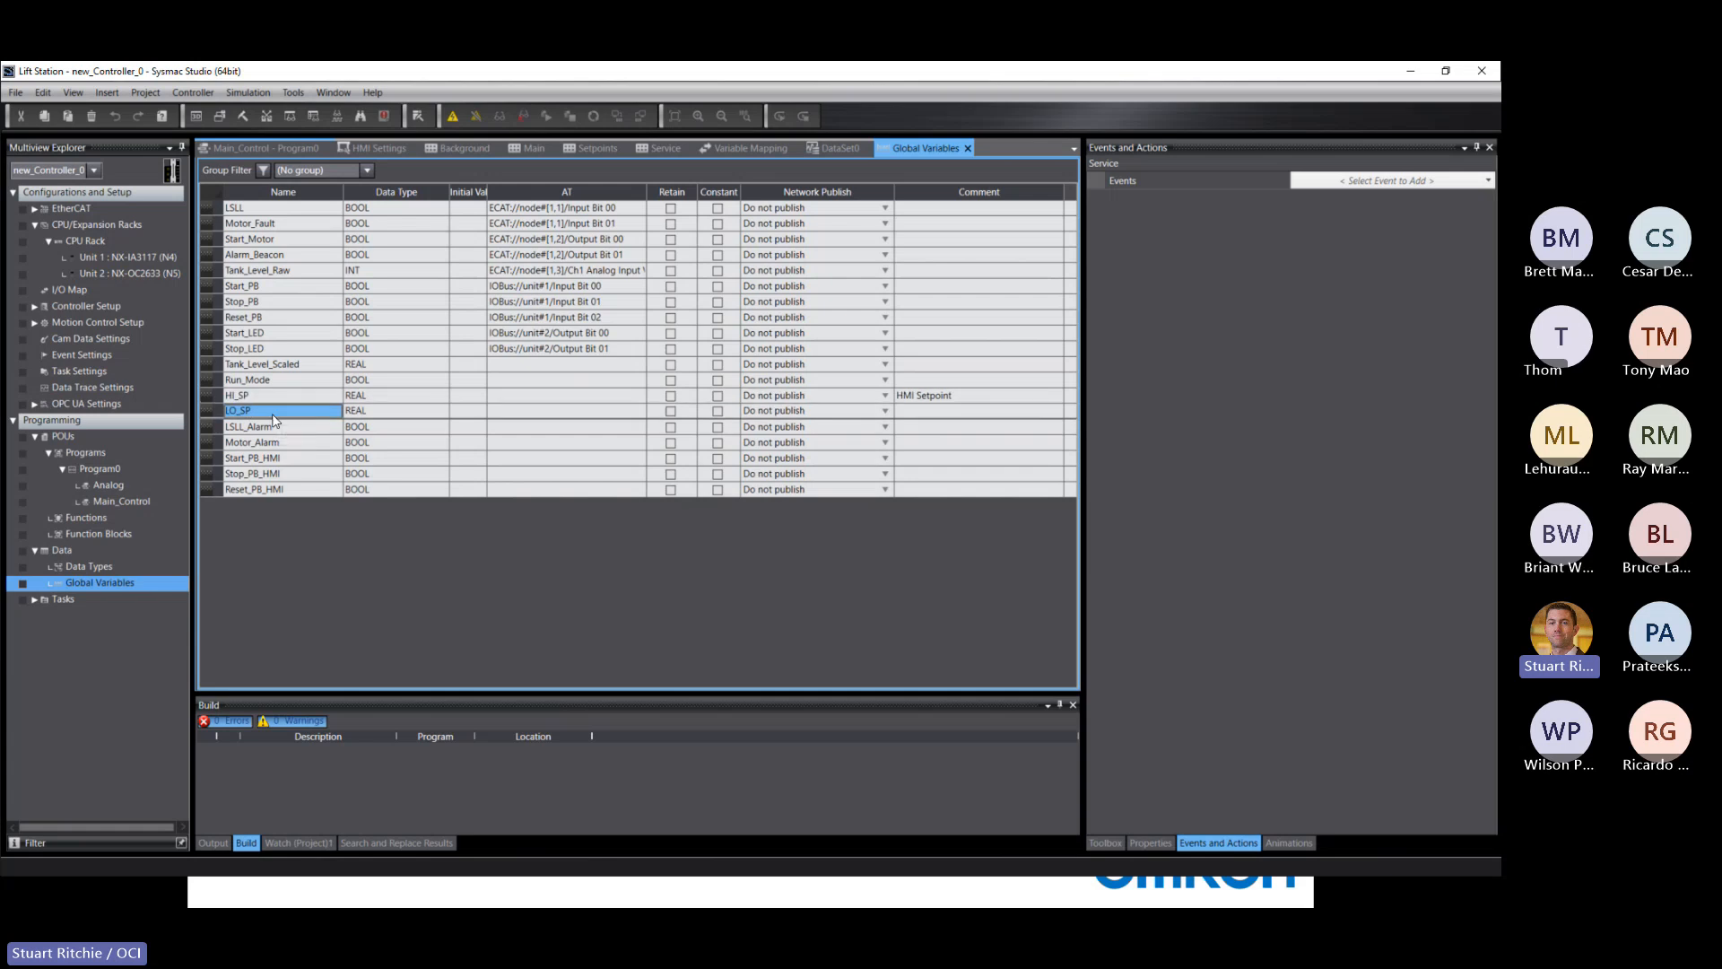
click(671, 396)
click(670, 411)
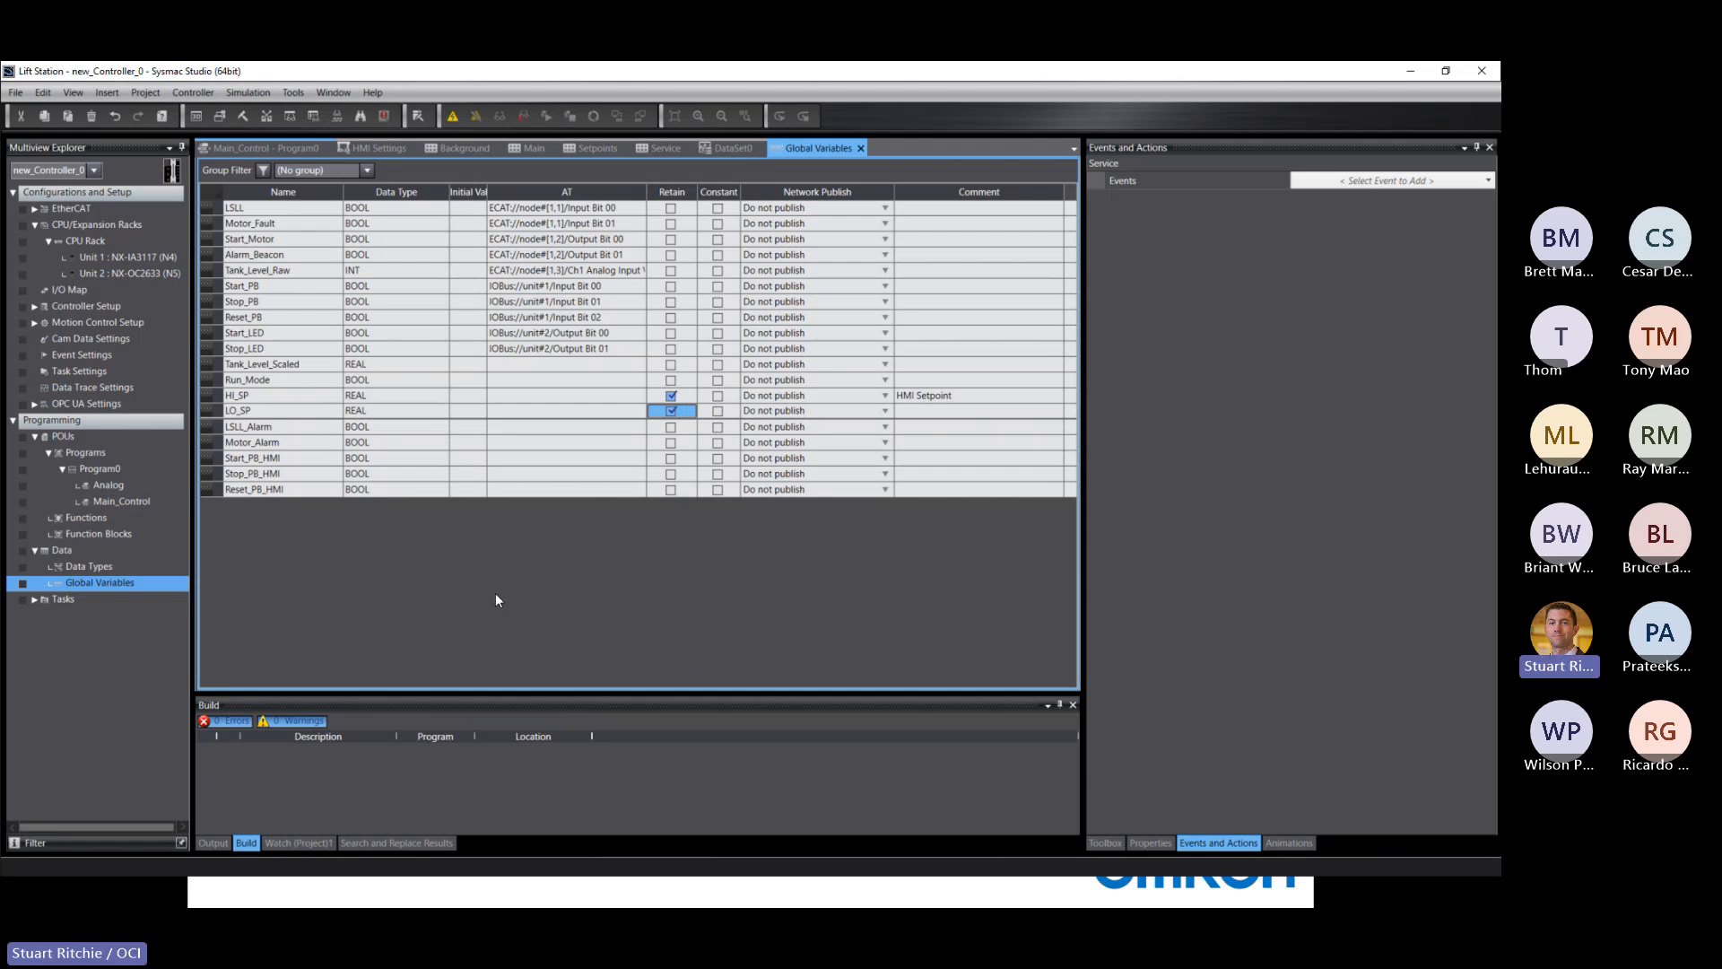
Step: Start the integrated simulation of the controller with the NA simulator, using HMI_NA5_0 as the HMI device
click(246, 94)
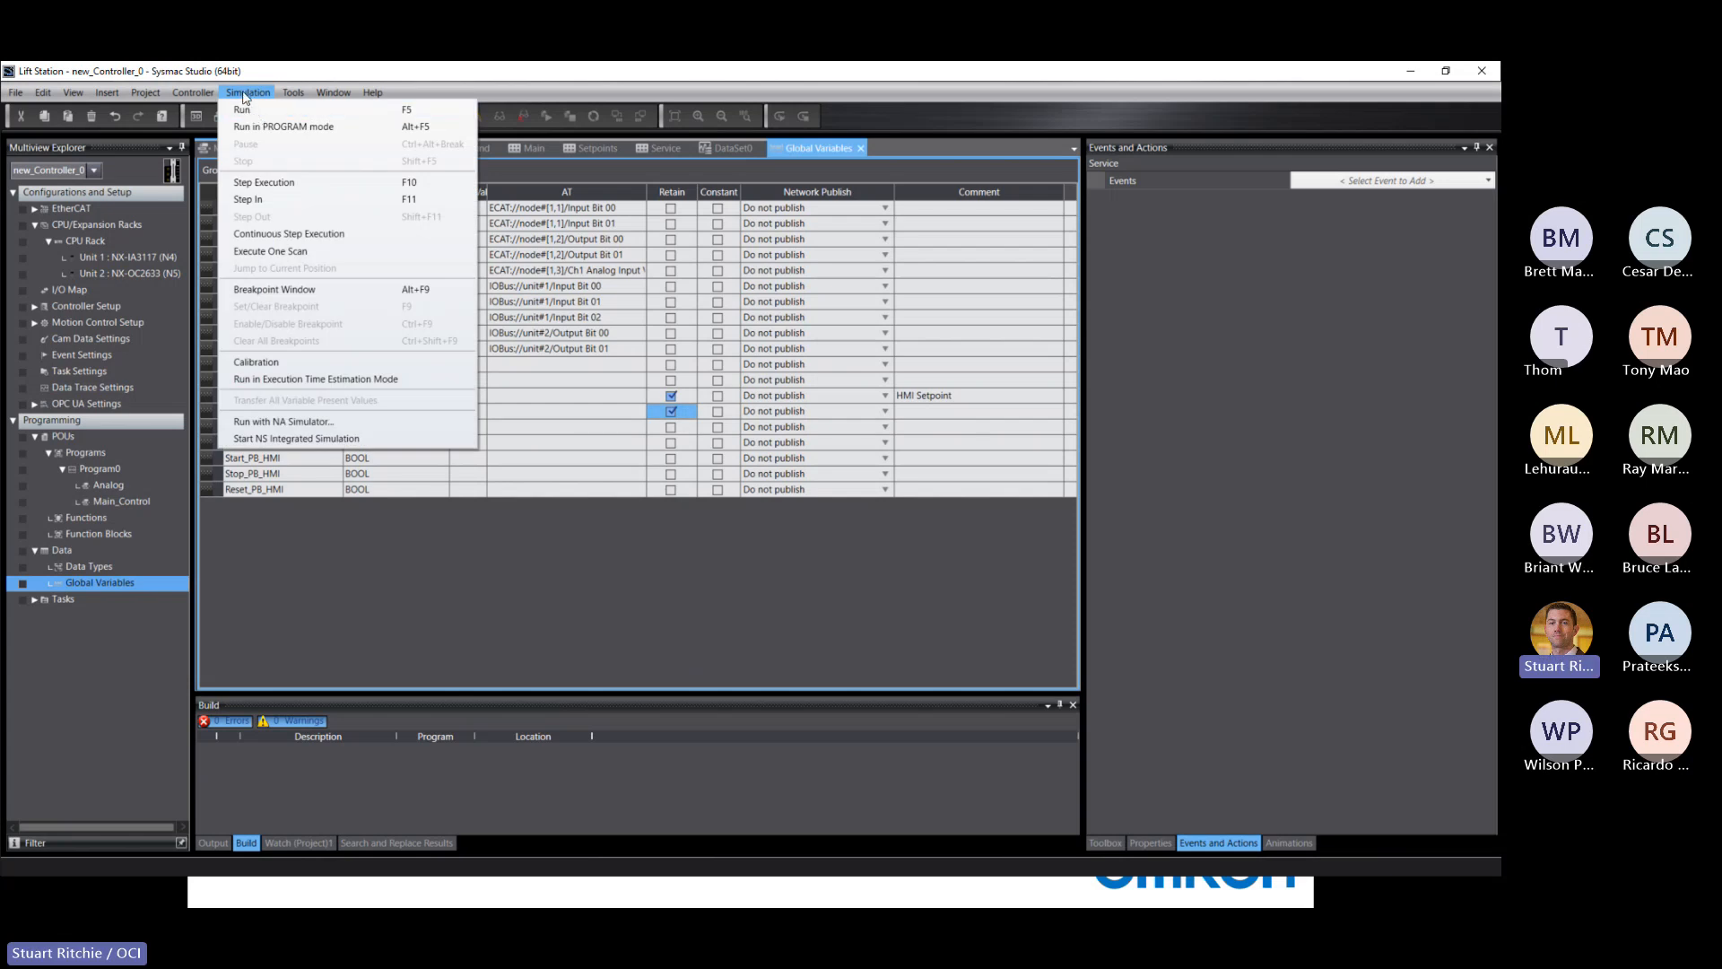
click(269, 423)
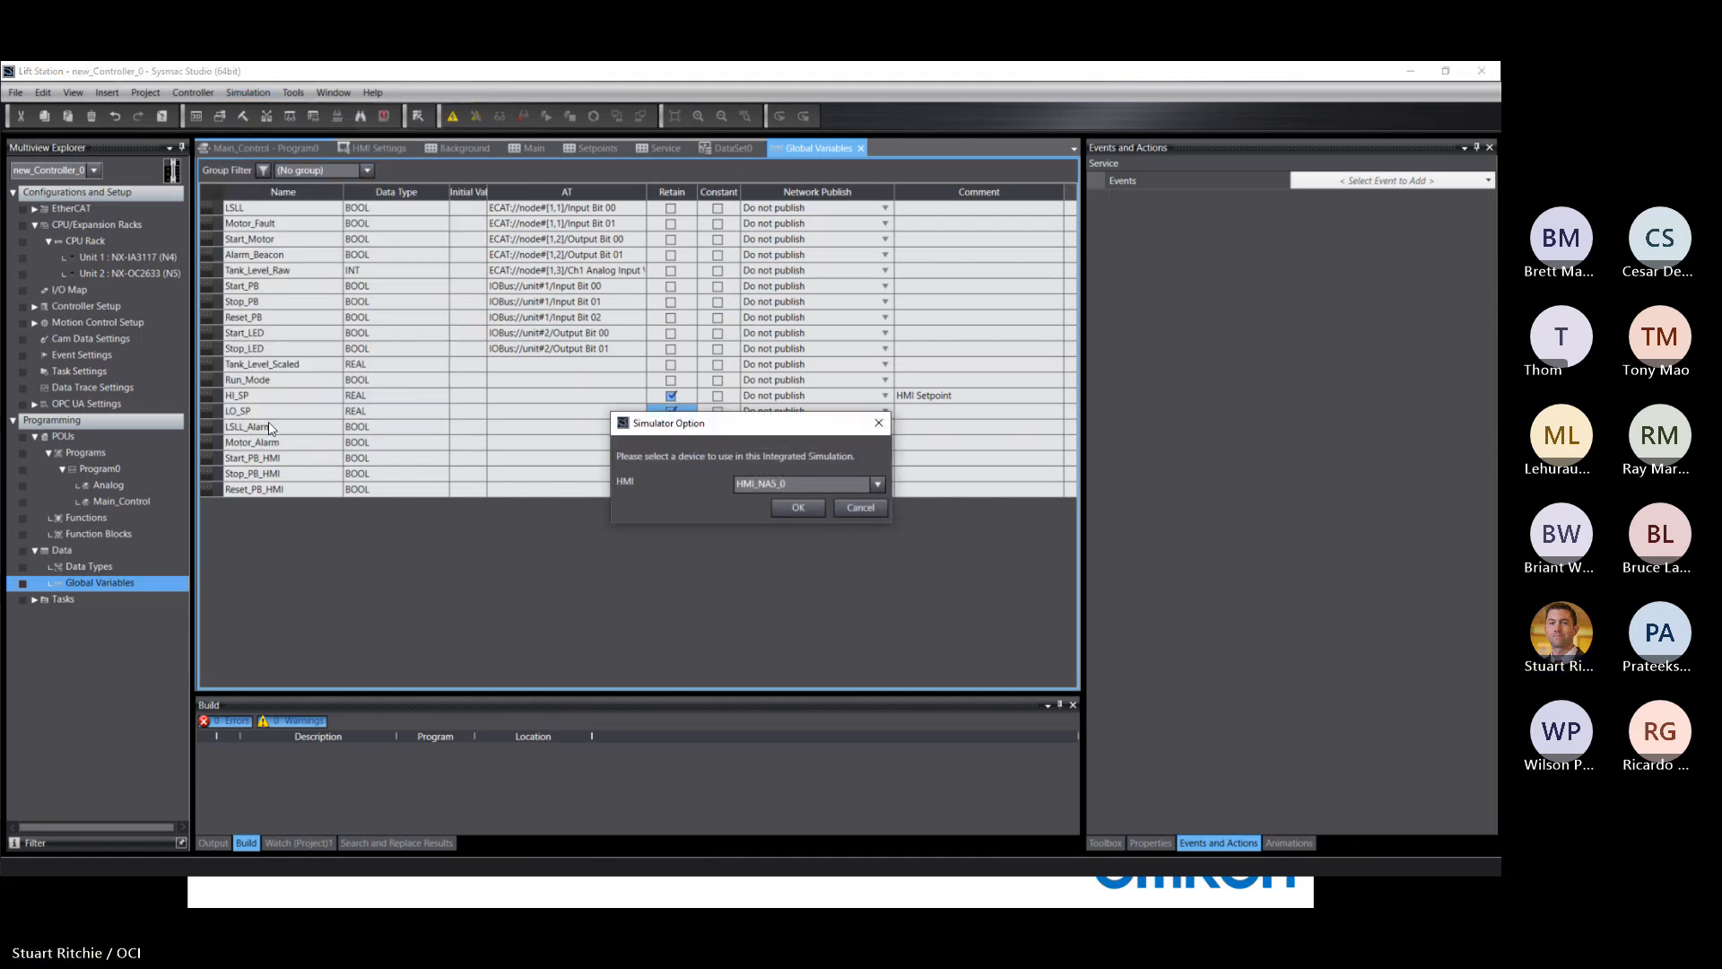
click(878, 479)
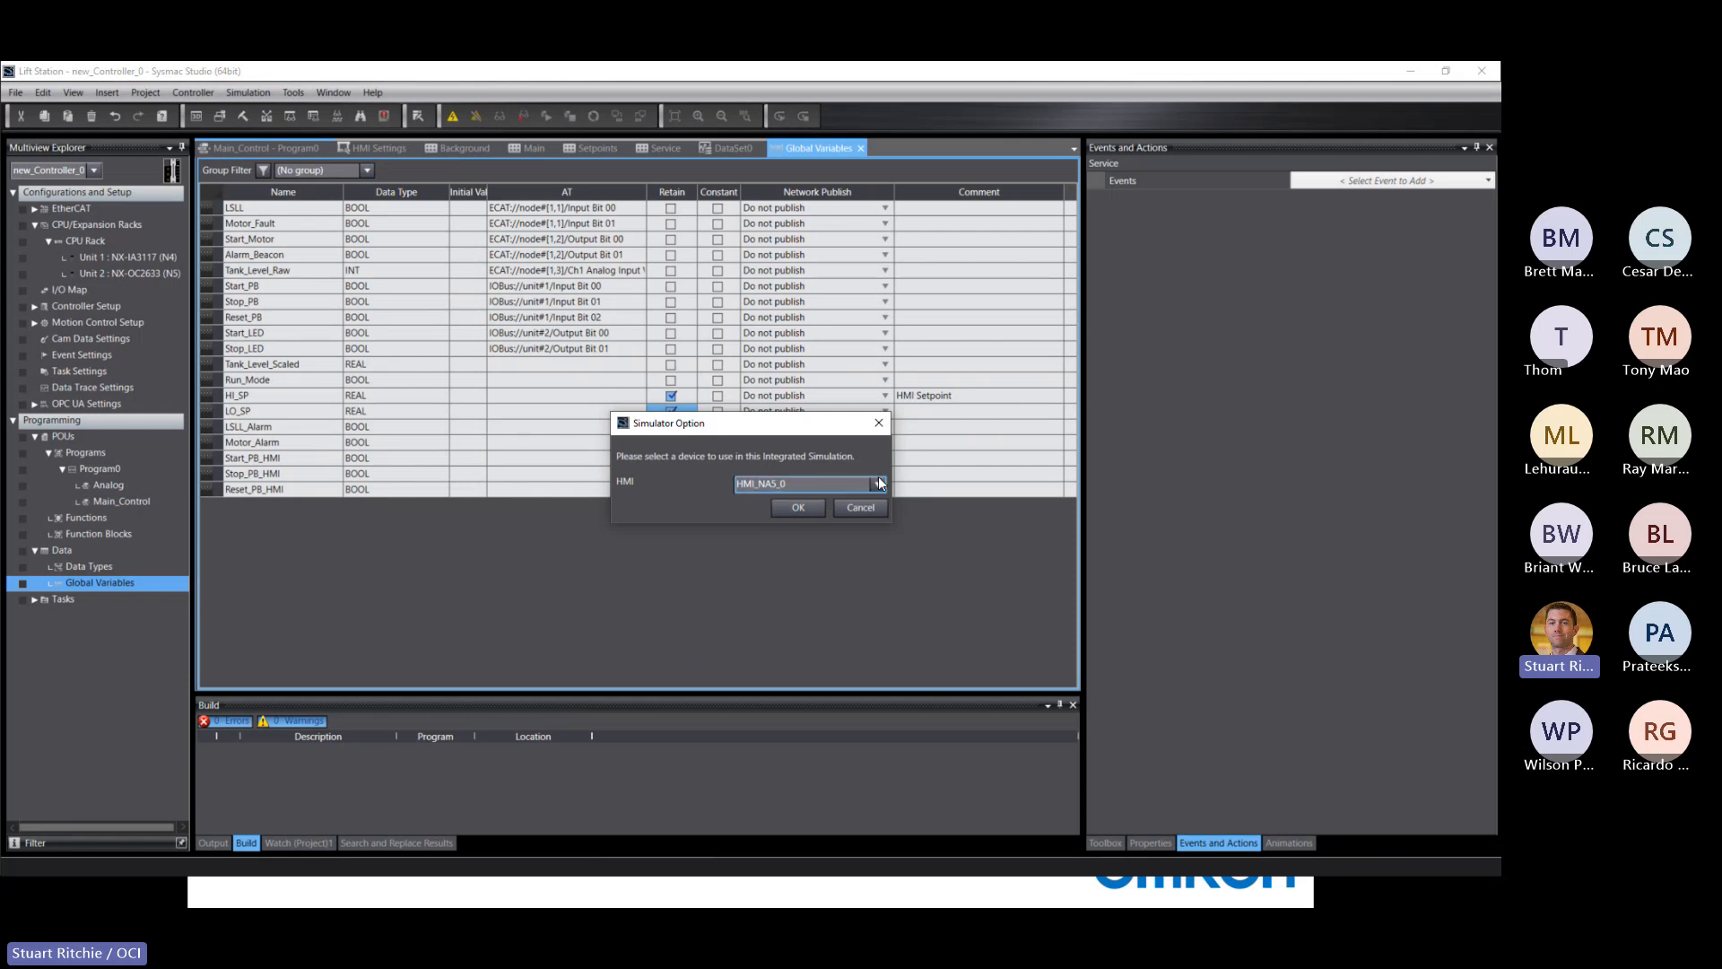
click(795, 509)
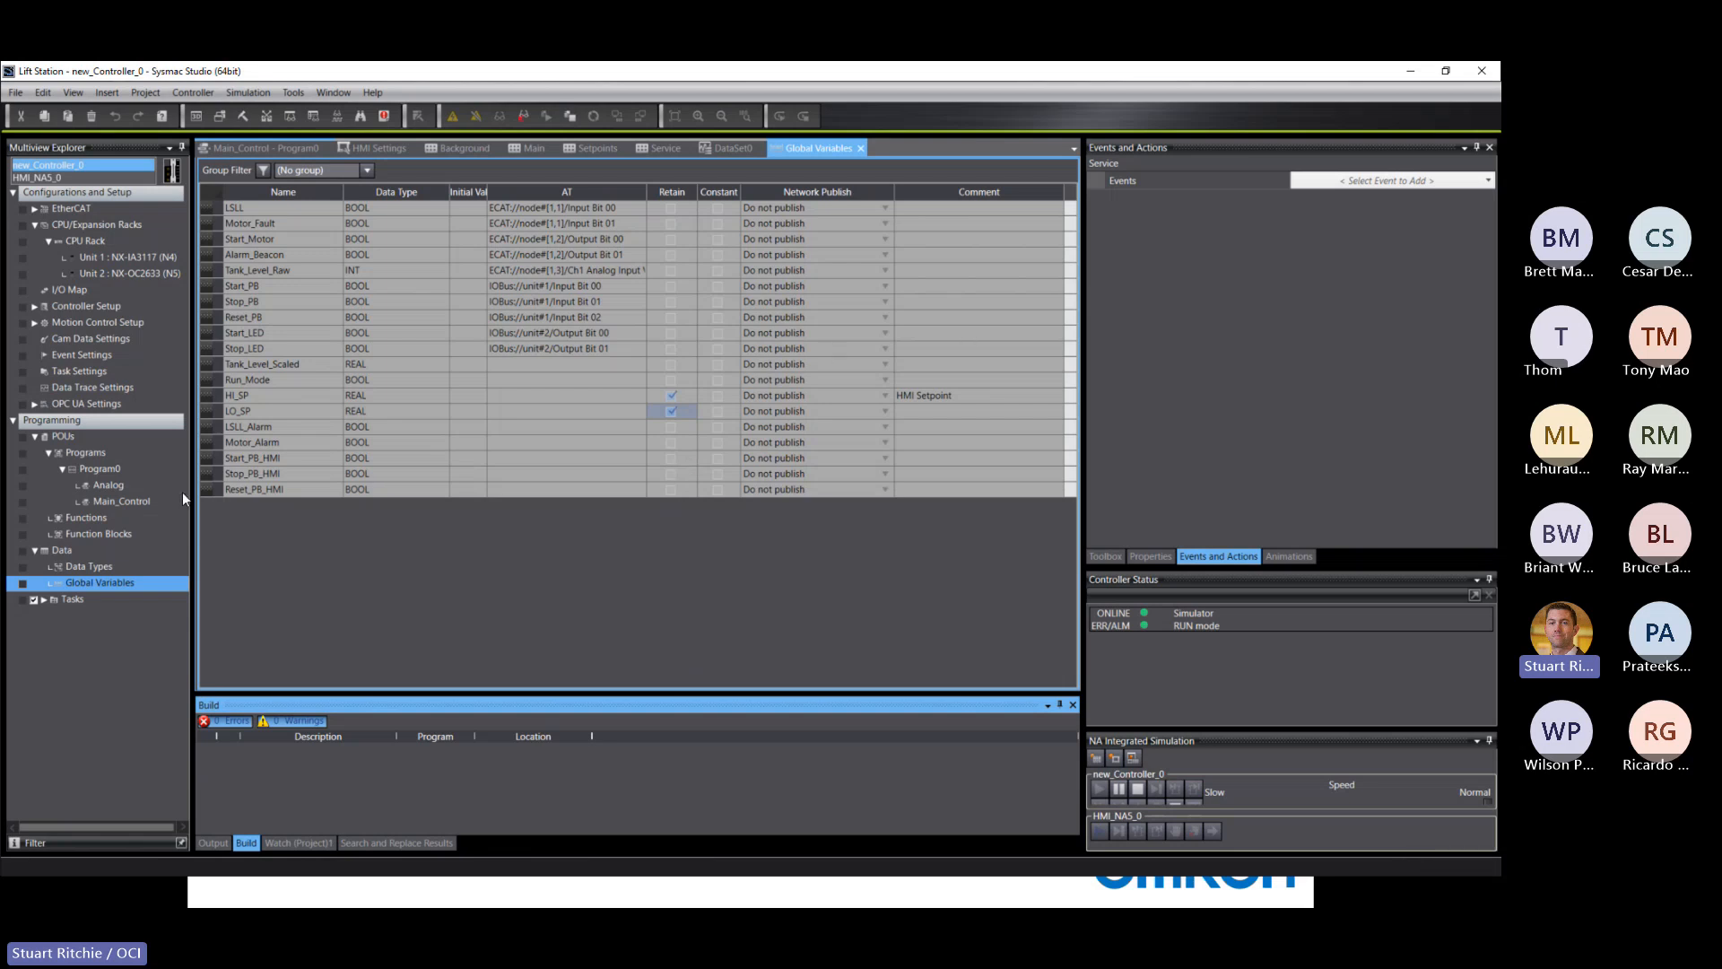
Step: Open the Main_Control and Analog sections of Program0 for online monitoring, ending on the Tank_Level_Raw input in Analog
click(115, 501)
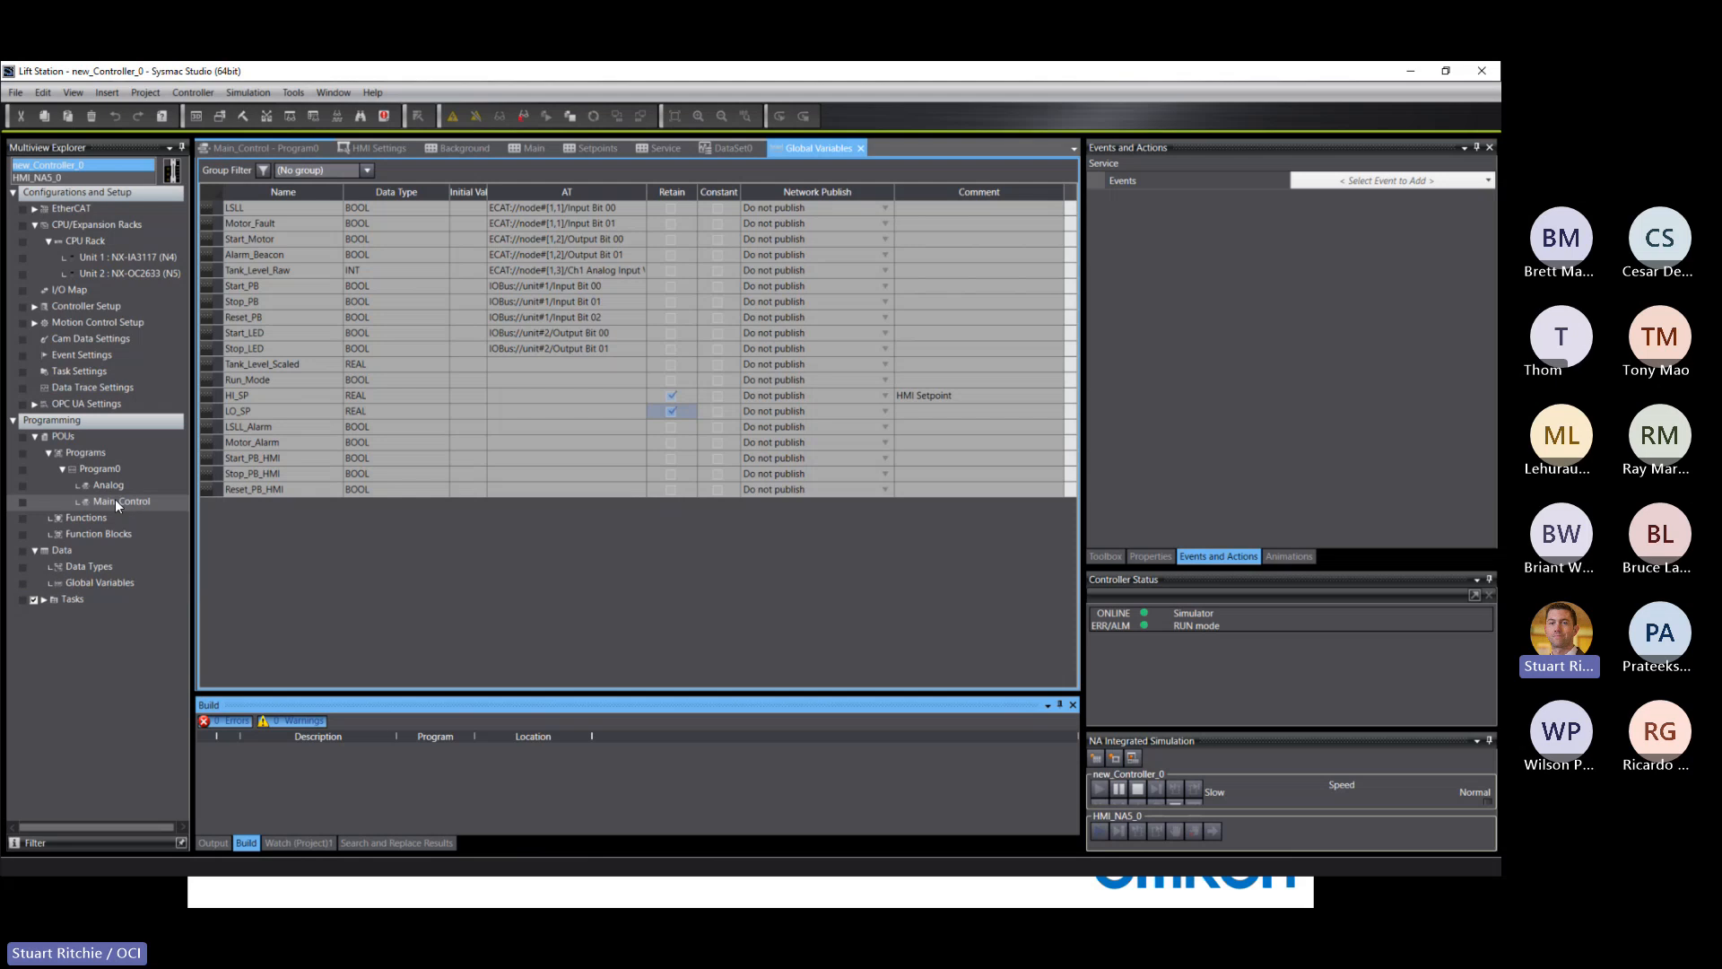
double_click(114, 498)
click(113, 484)
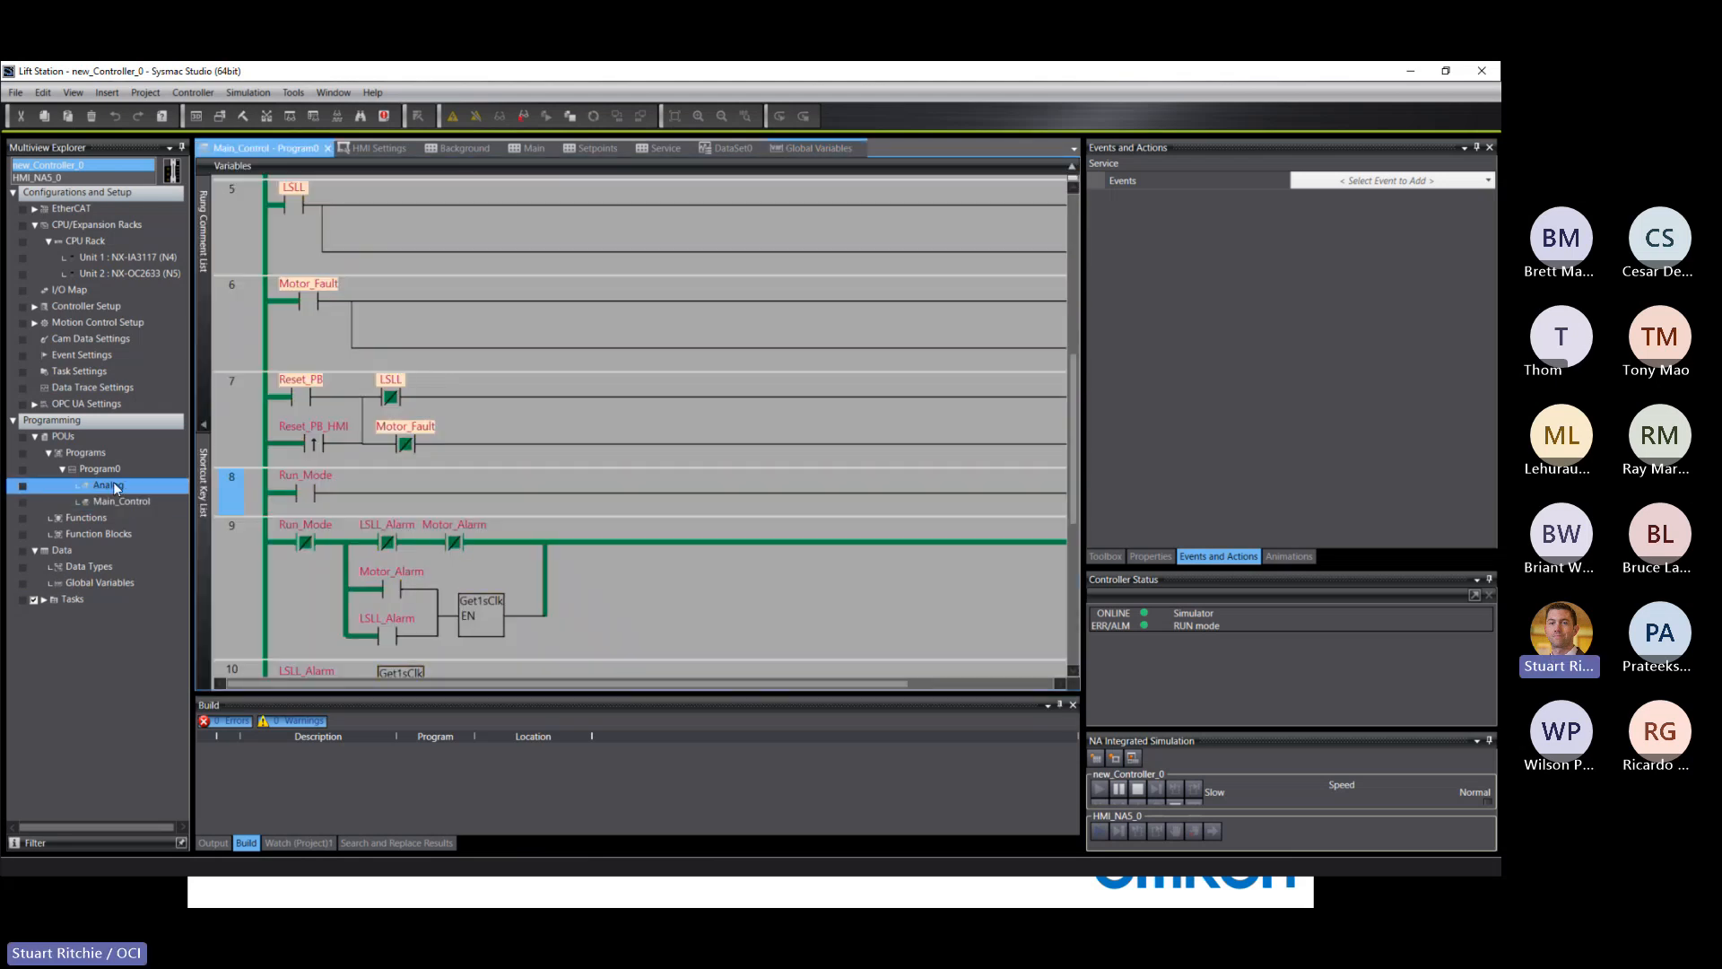
double_click(113, 483)
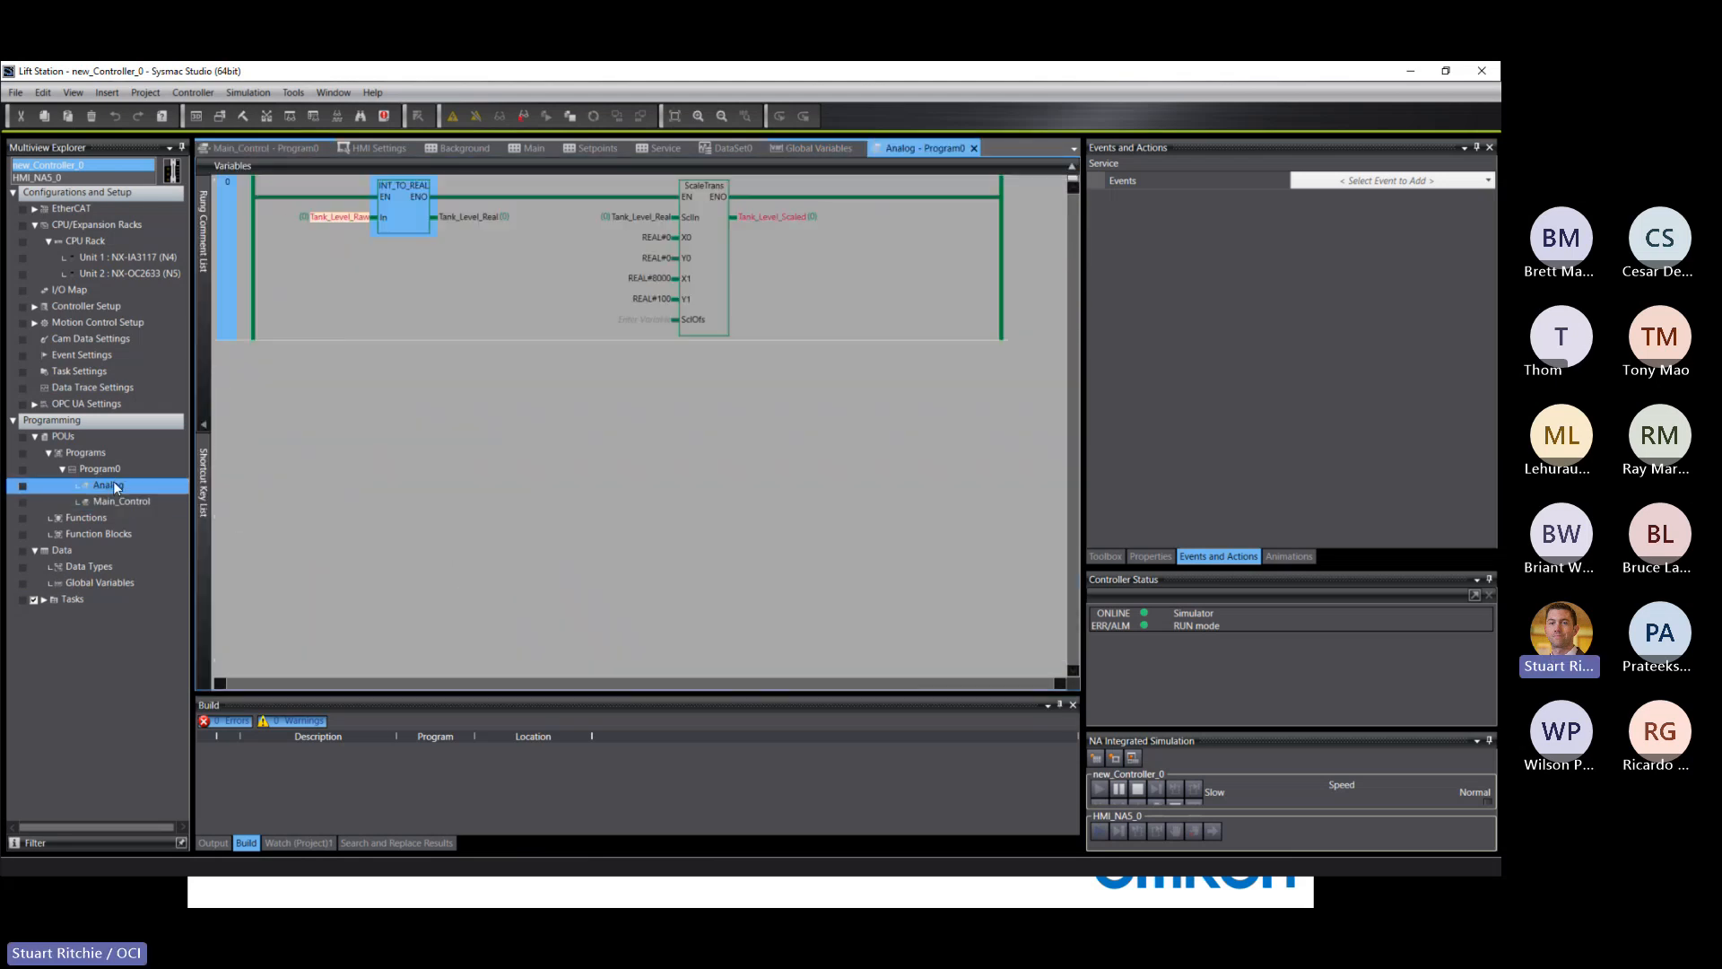
double_click(308, 221)
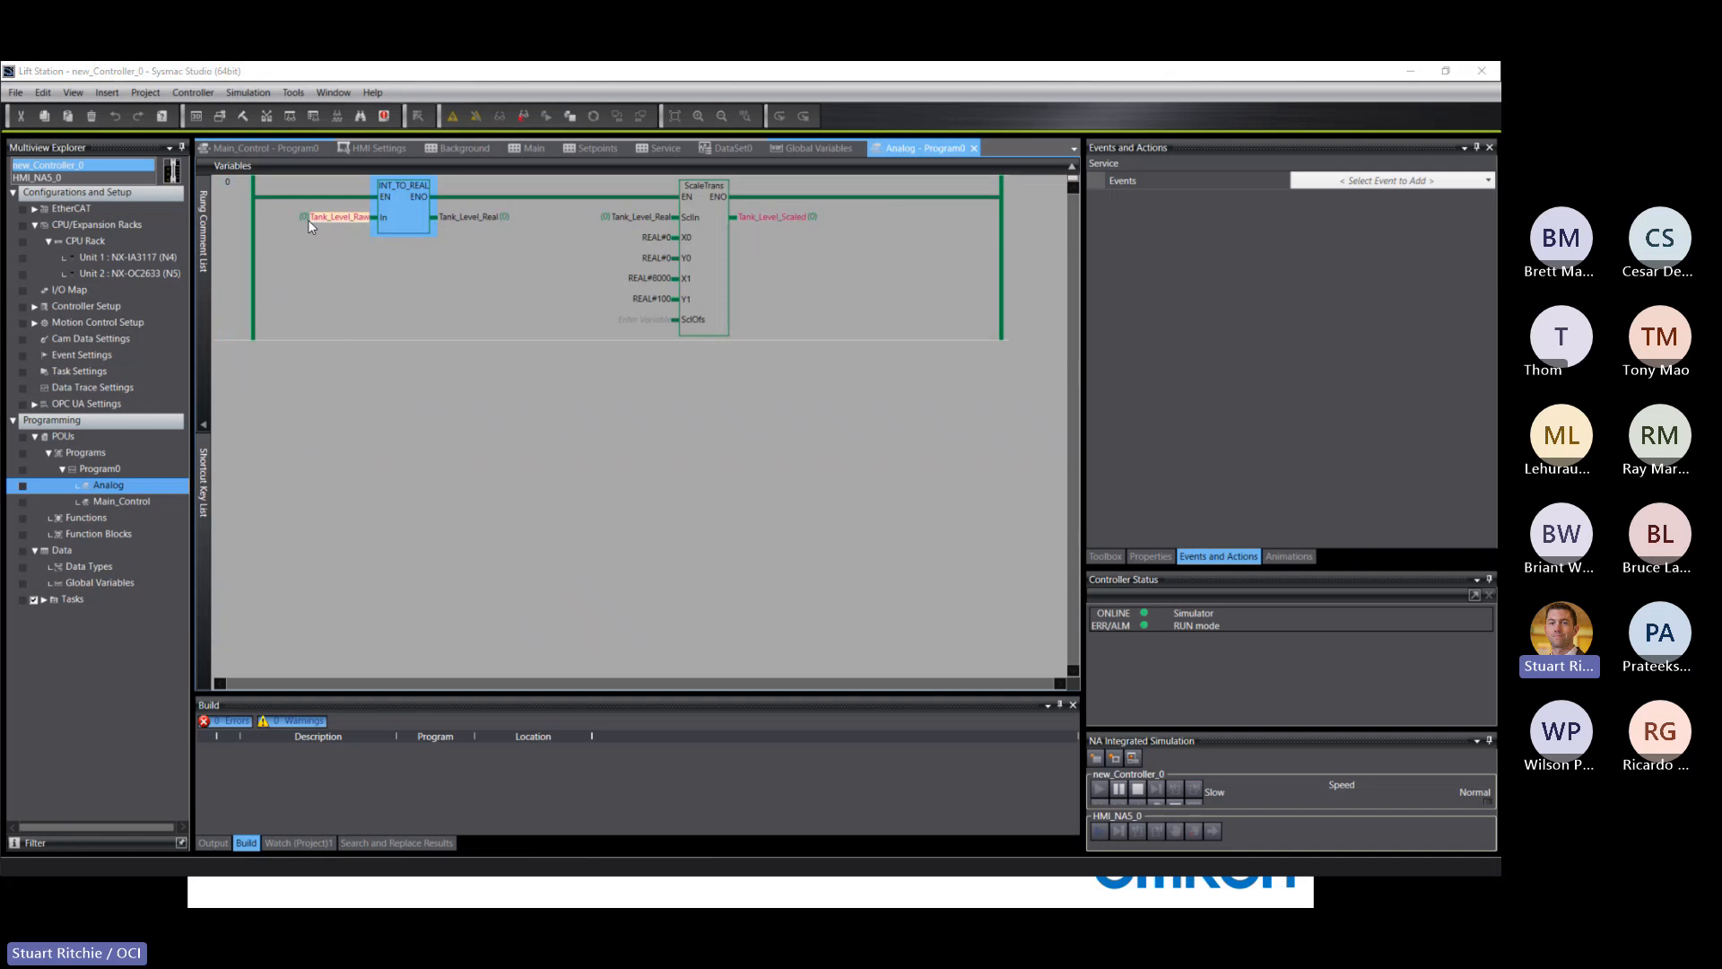
Step: Bring the HMI_NA5_0 simulator window into view over the program editor
drag(1499, 280, 441, 117)
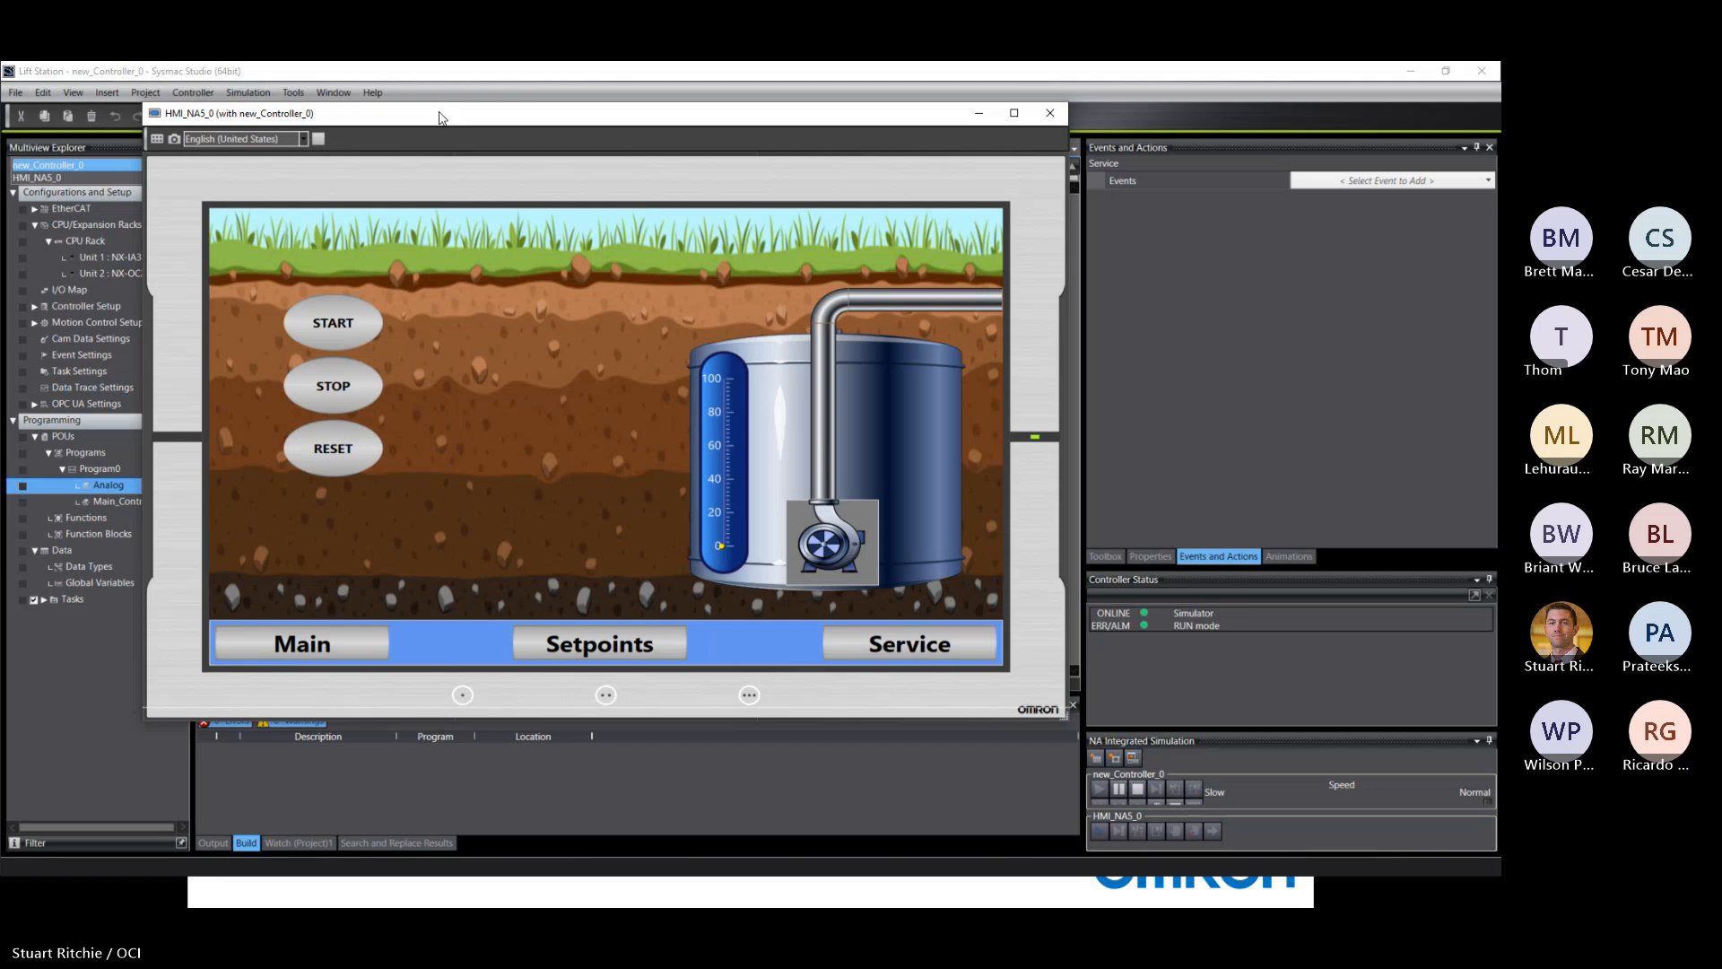
drag(441, 117, 434, 136)
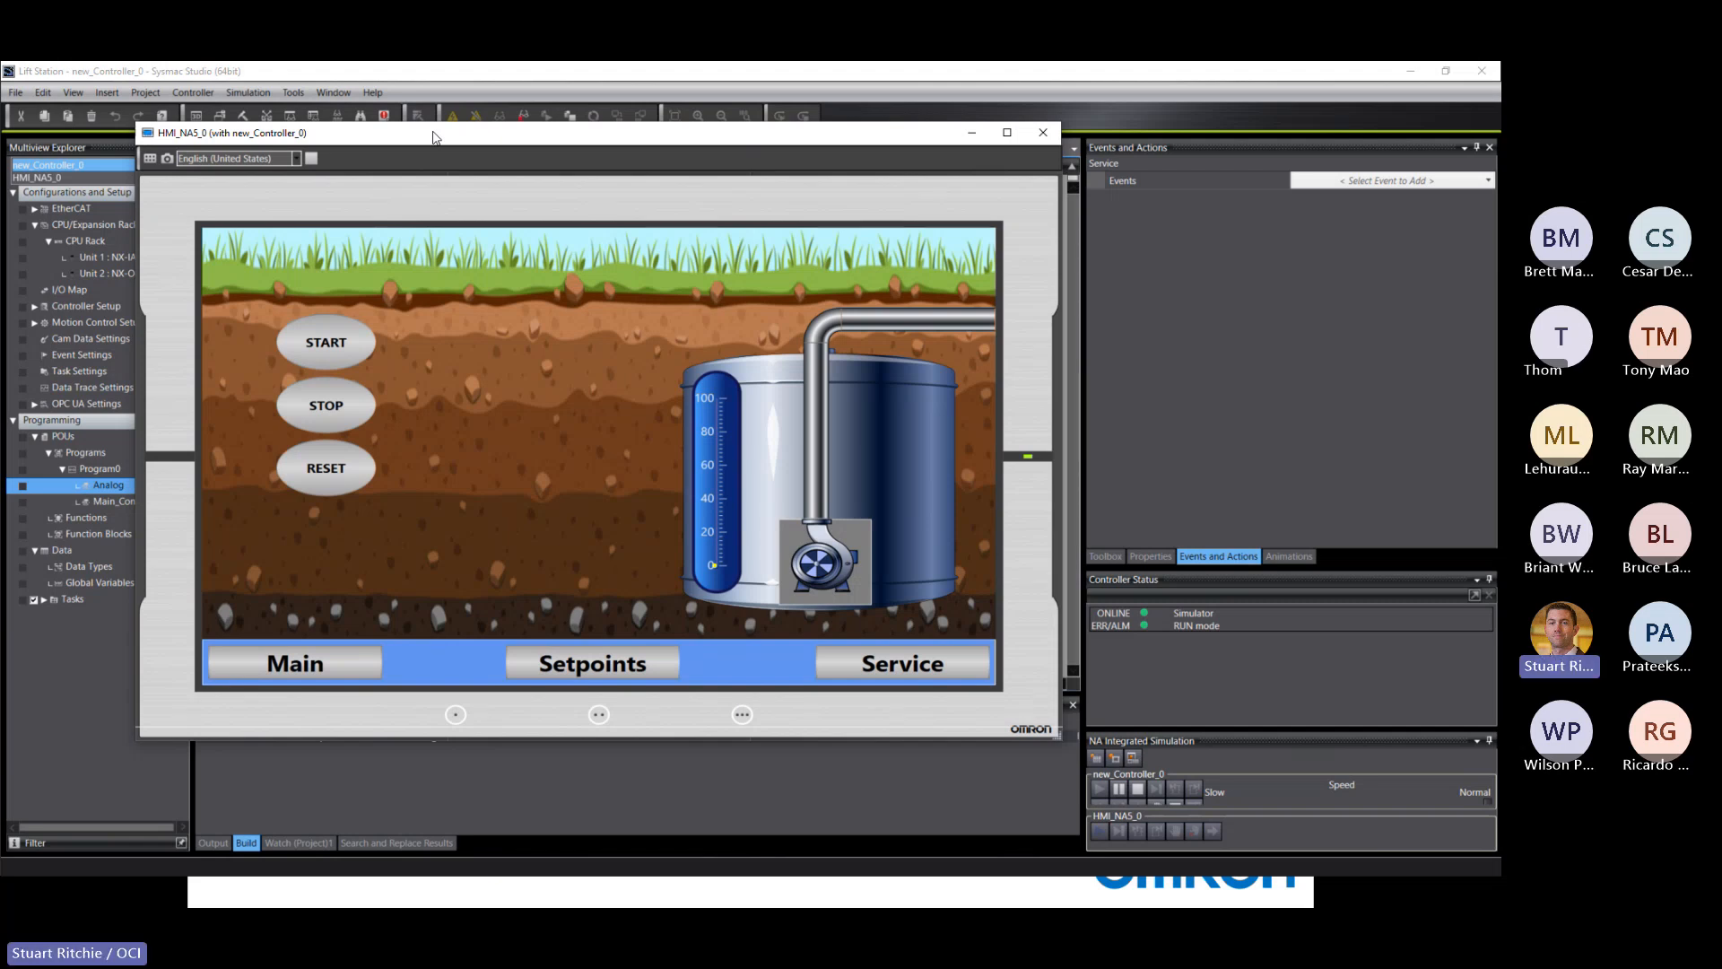
drag(434, 137, 426, 135)
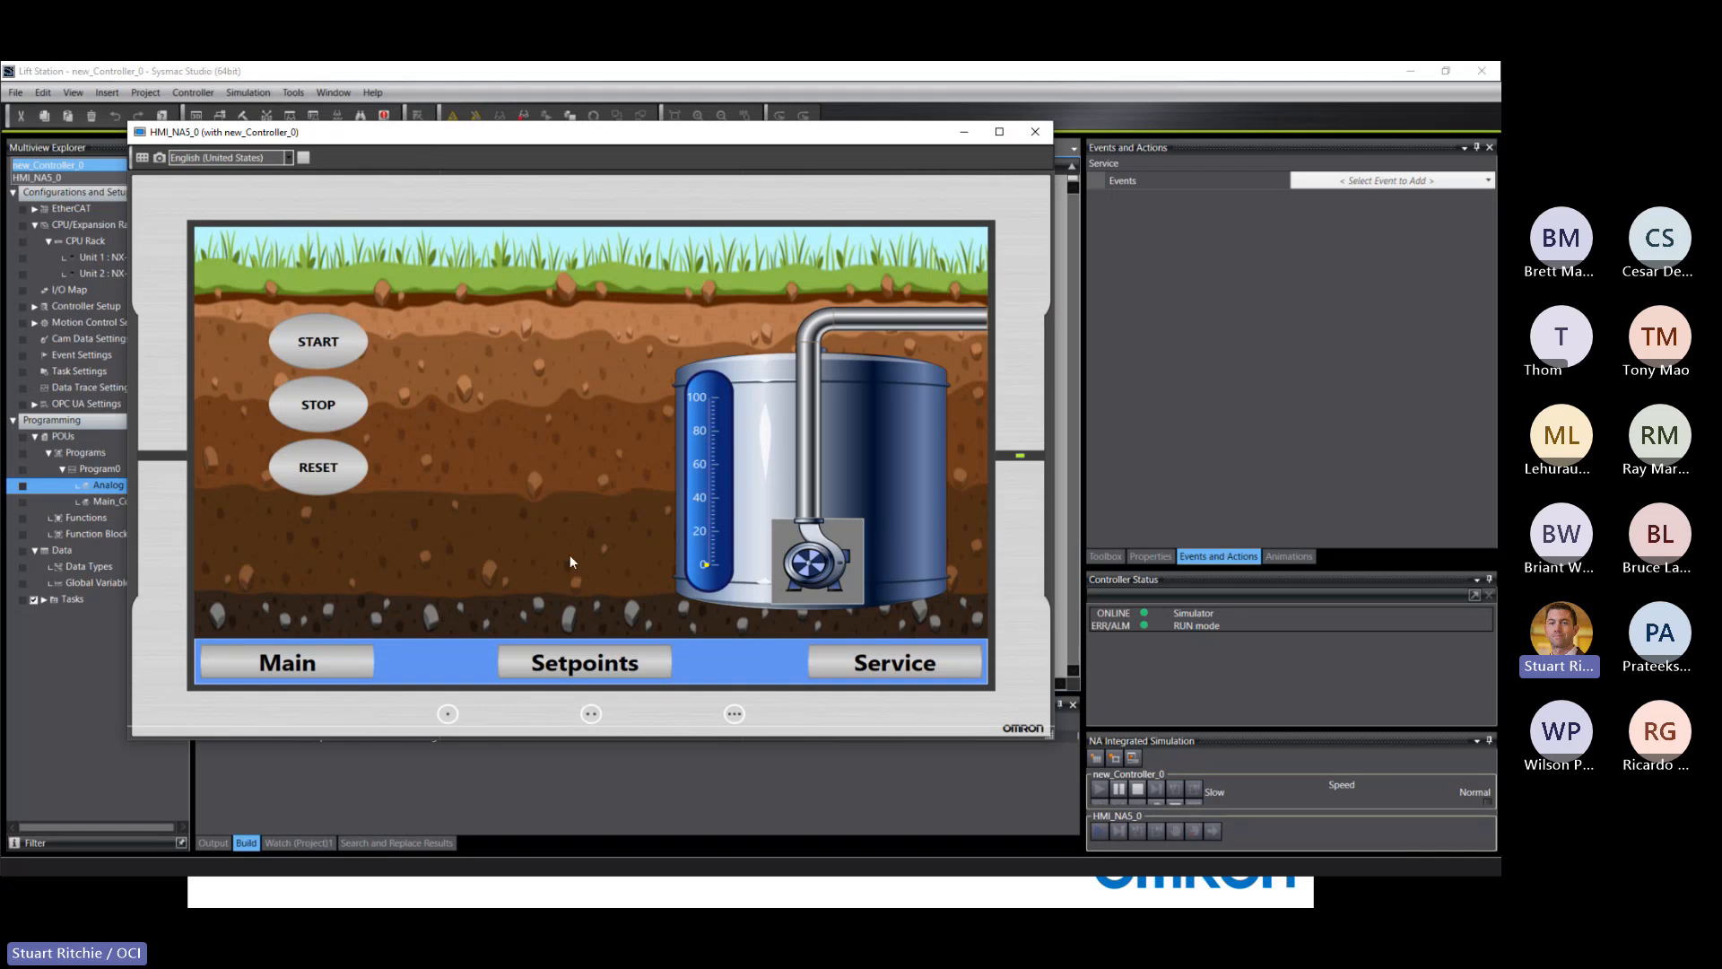
Step: Set the Start Setpoint to 75 on the simulated HMI's Setpoints page
click(585, 663)
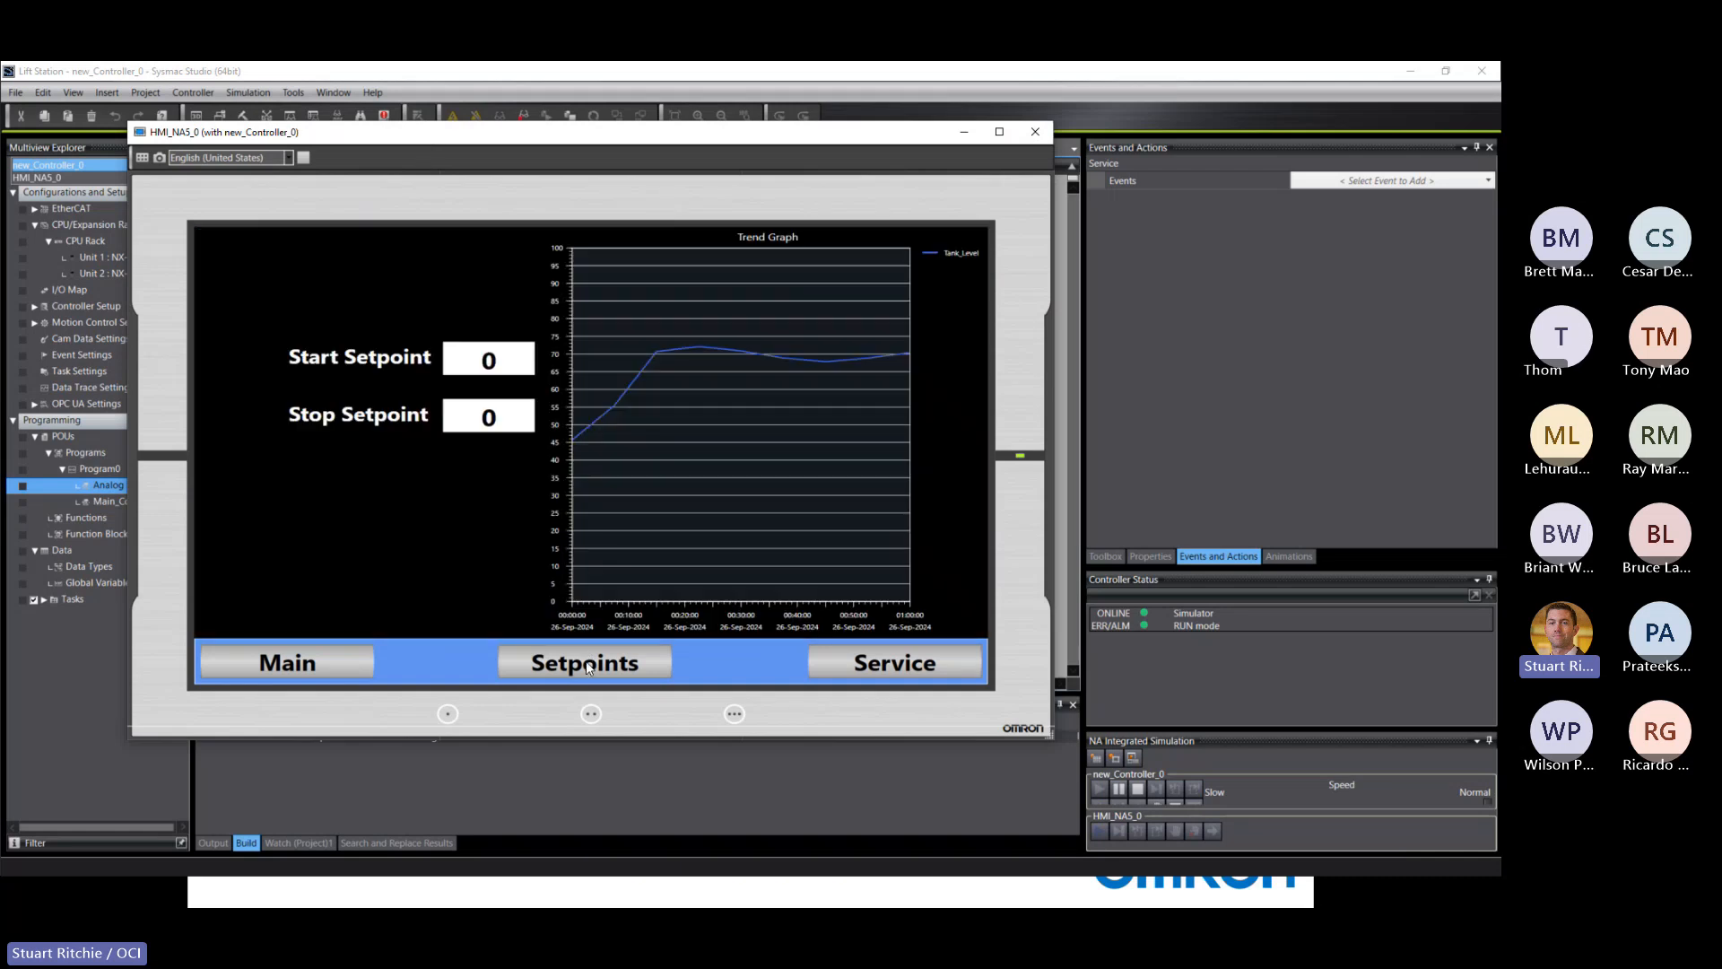
click(488, 358)
click(563, 452)
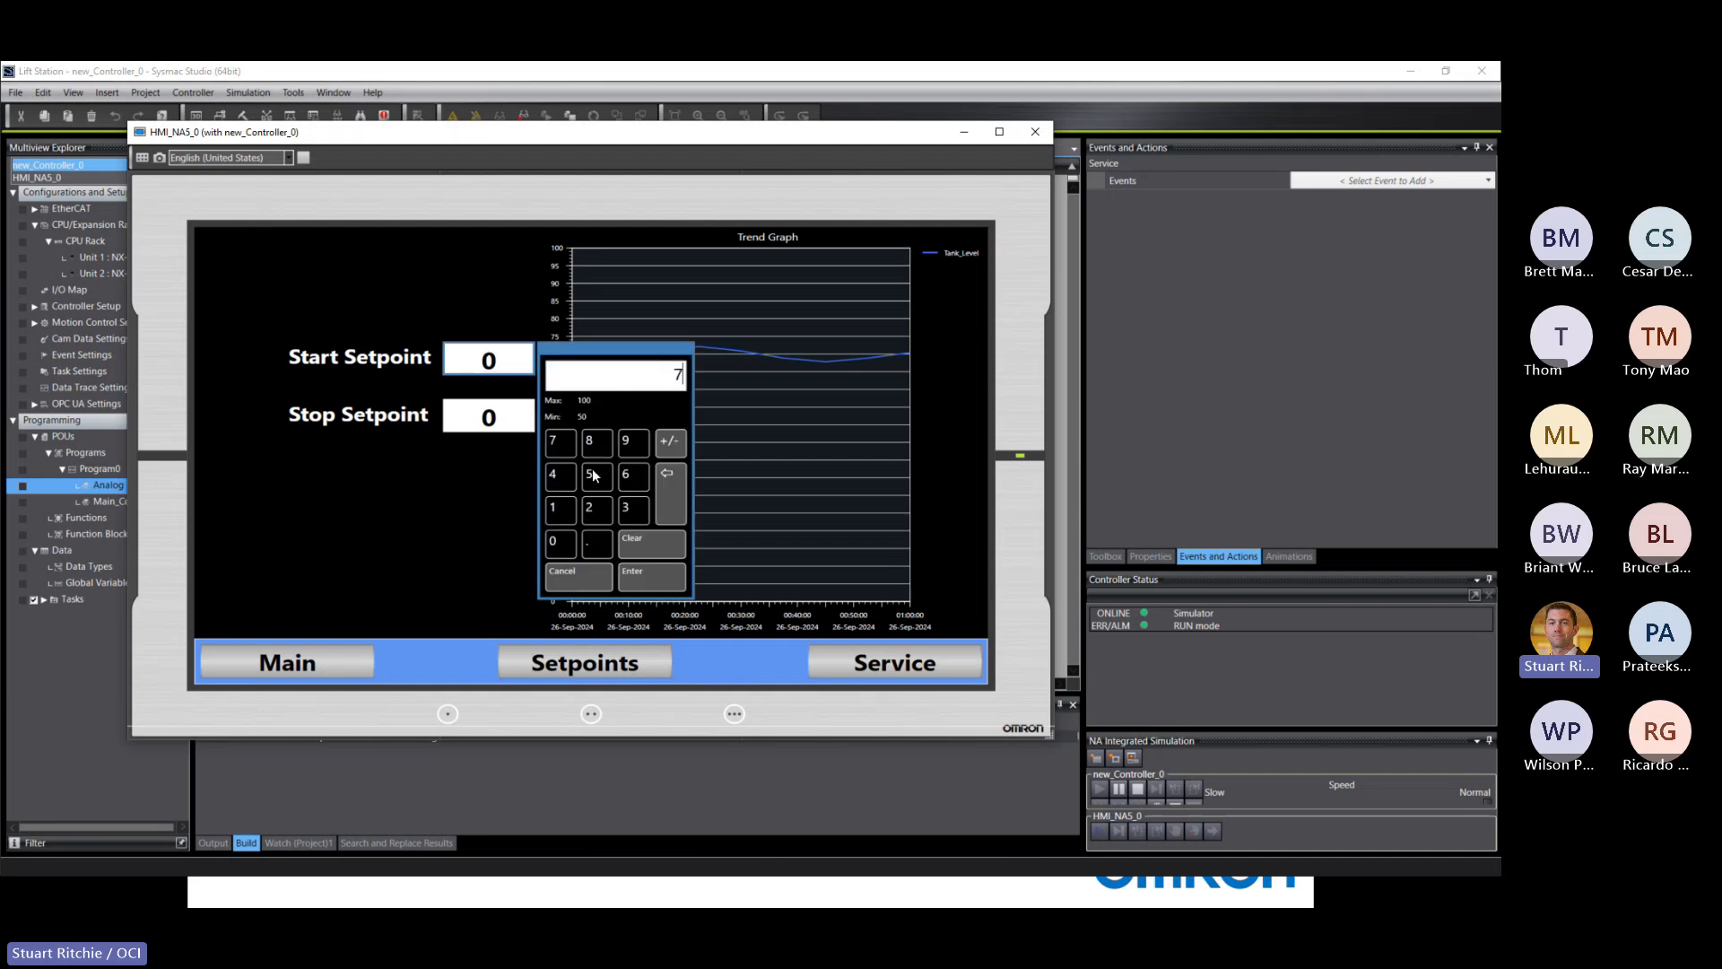
click(595, 475)
click(653, 584)
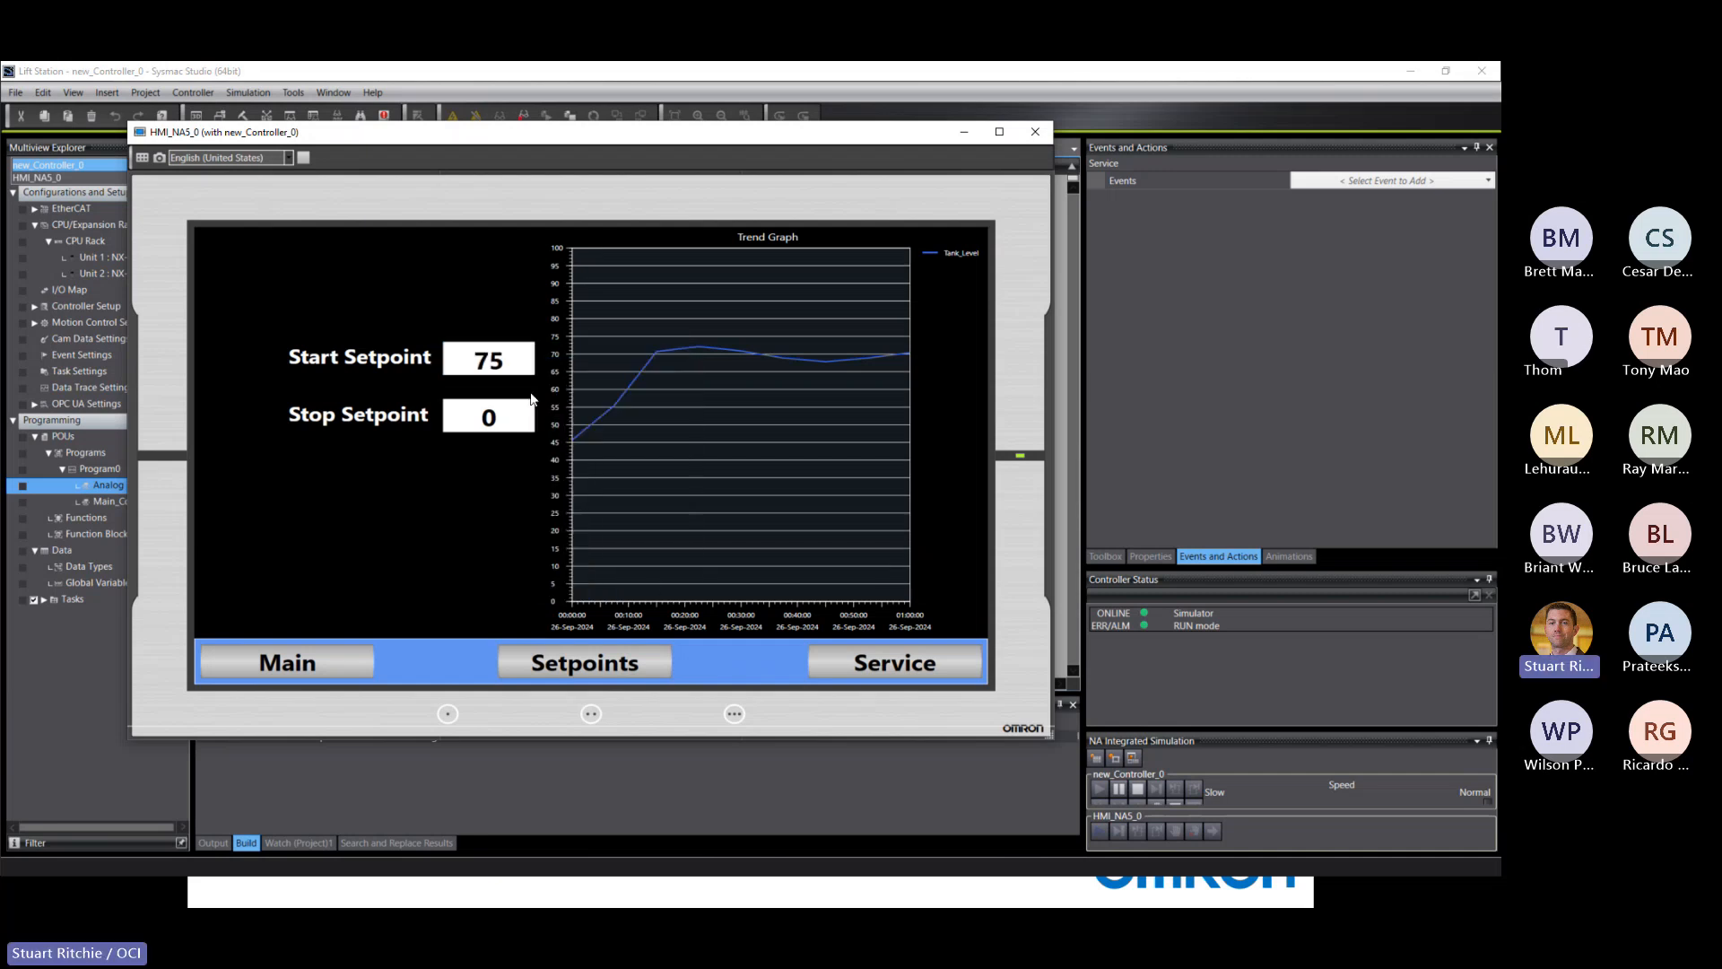
Step: Set the Stop Setpoint to 25 and return the simulated HMI to its Main page
click(513, 419)
click(596, 567)
click(598, 534)
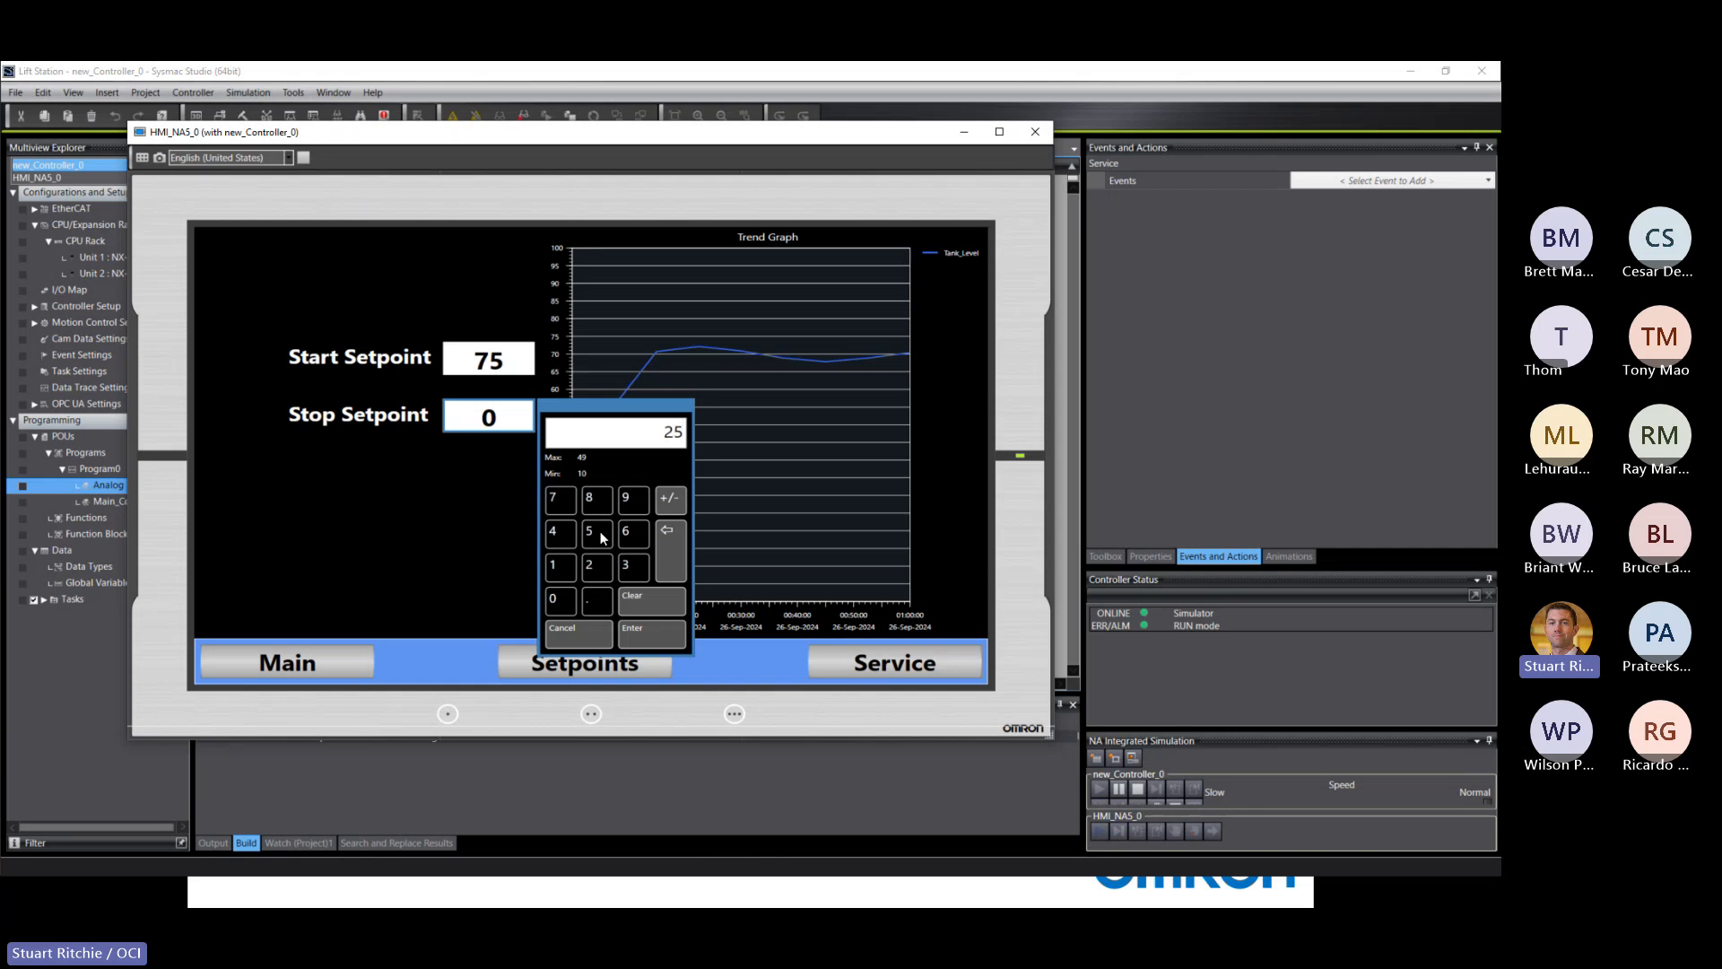
click(649, 632)
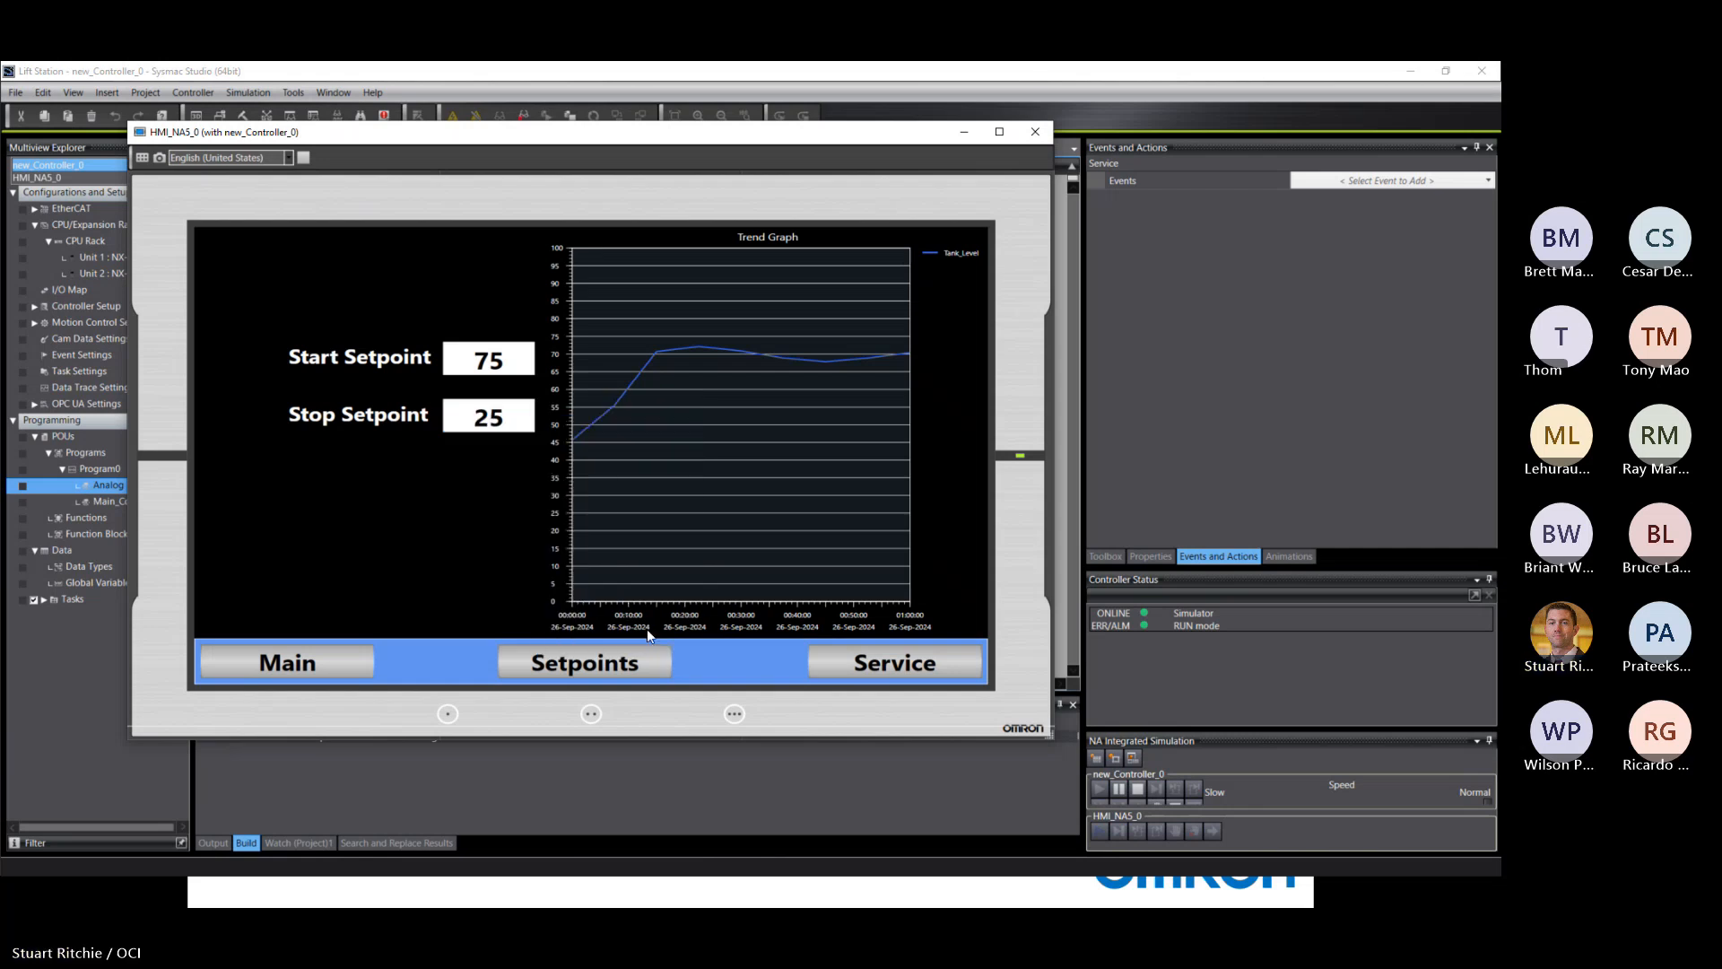
click(309, 663)
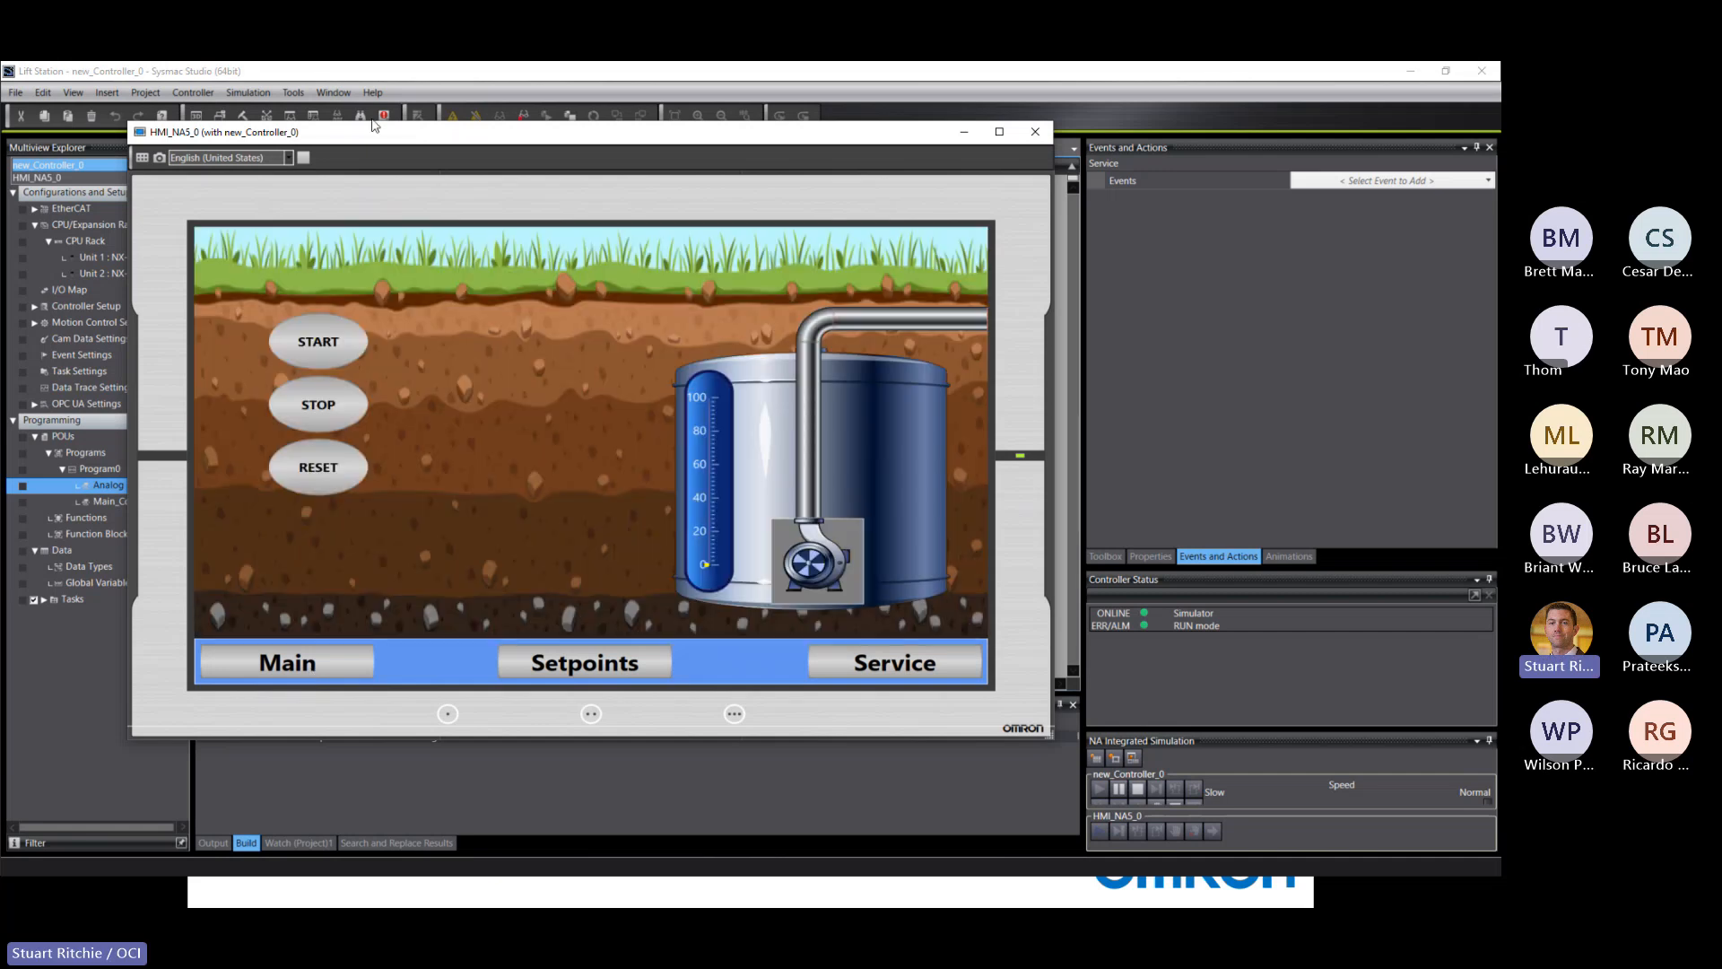
Step: Shift the HMI simulator window aside and set Tank_Level_Raw to 4000 in the project watch table
drag(372, 139, 708, 122)
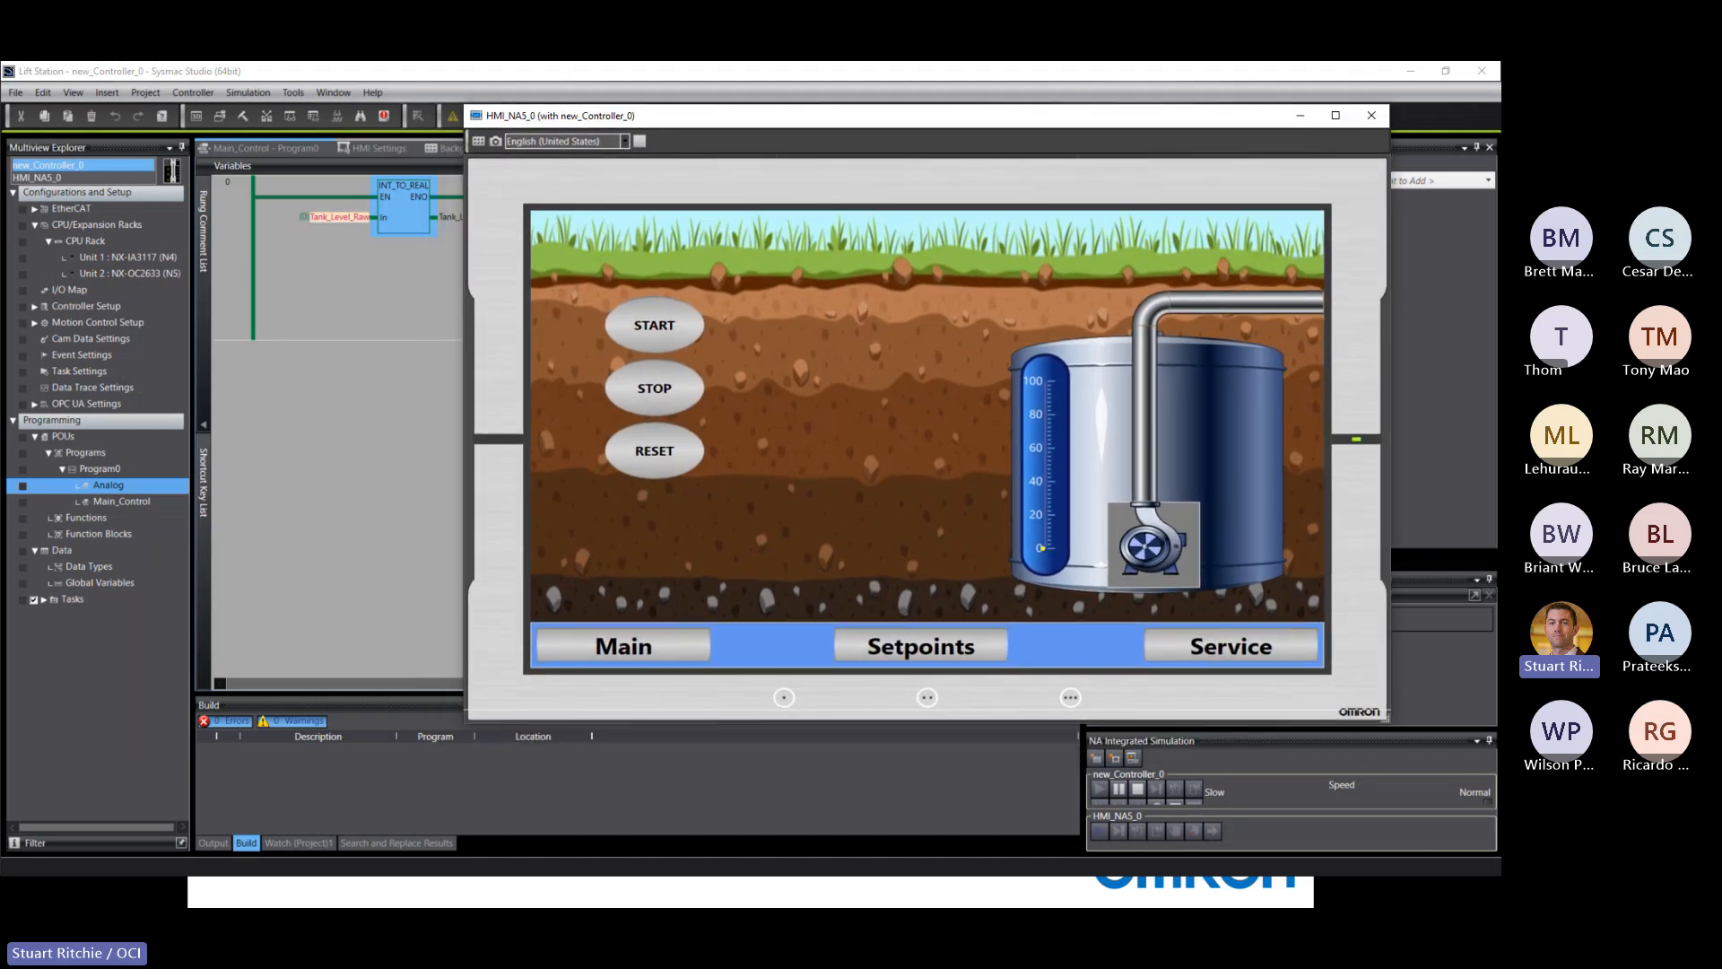
click(278, 842)
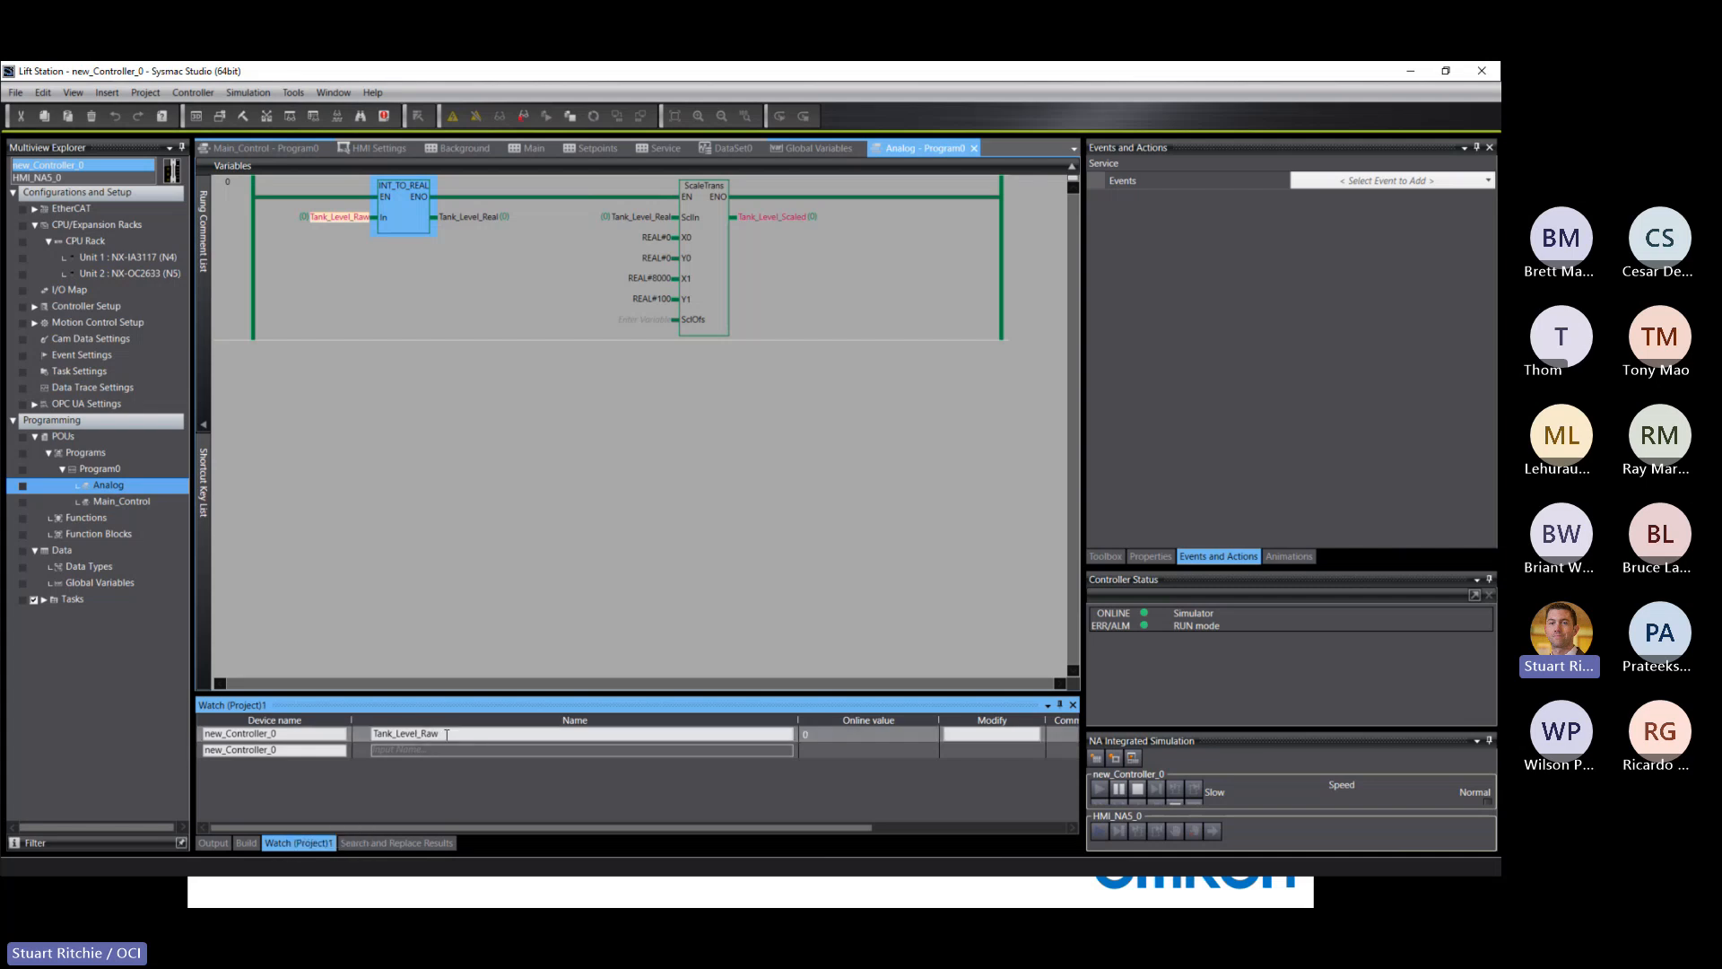
click(974, 735)
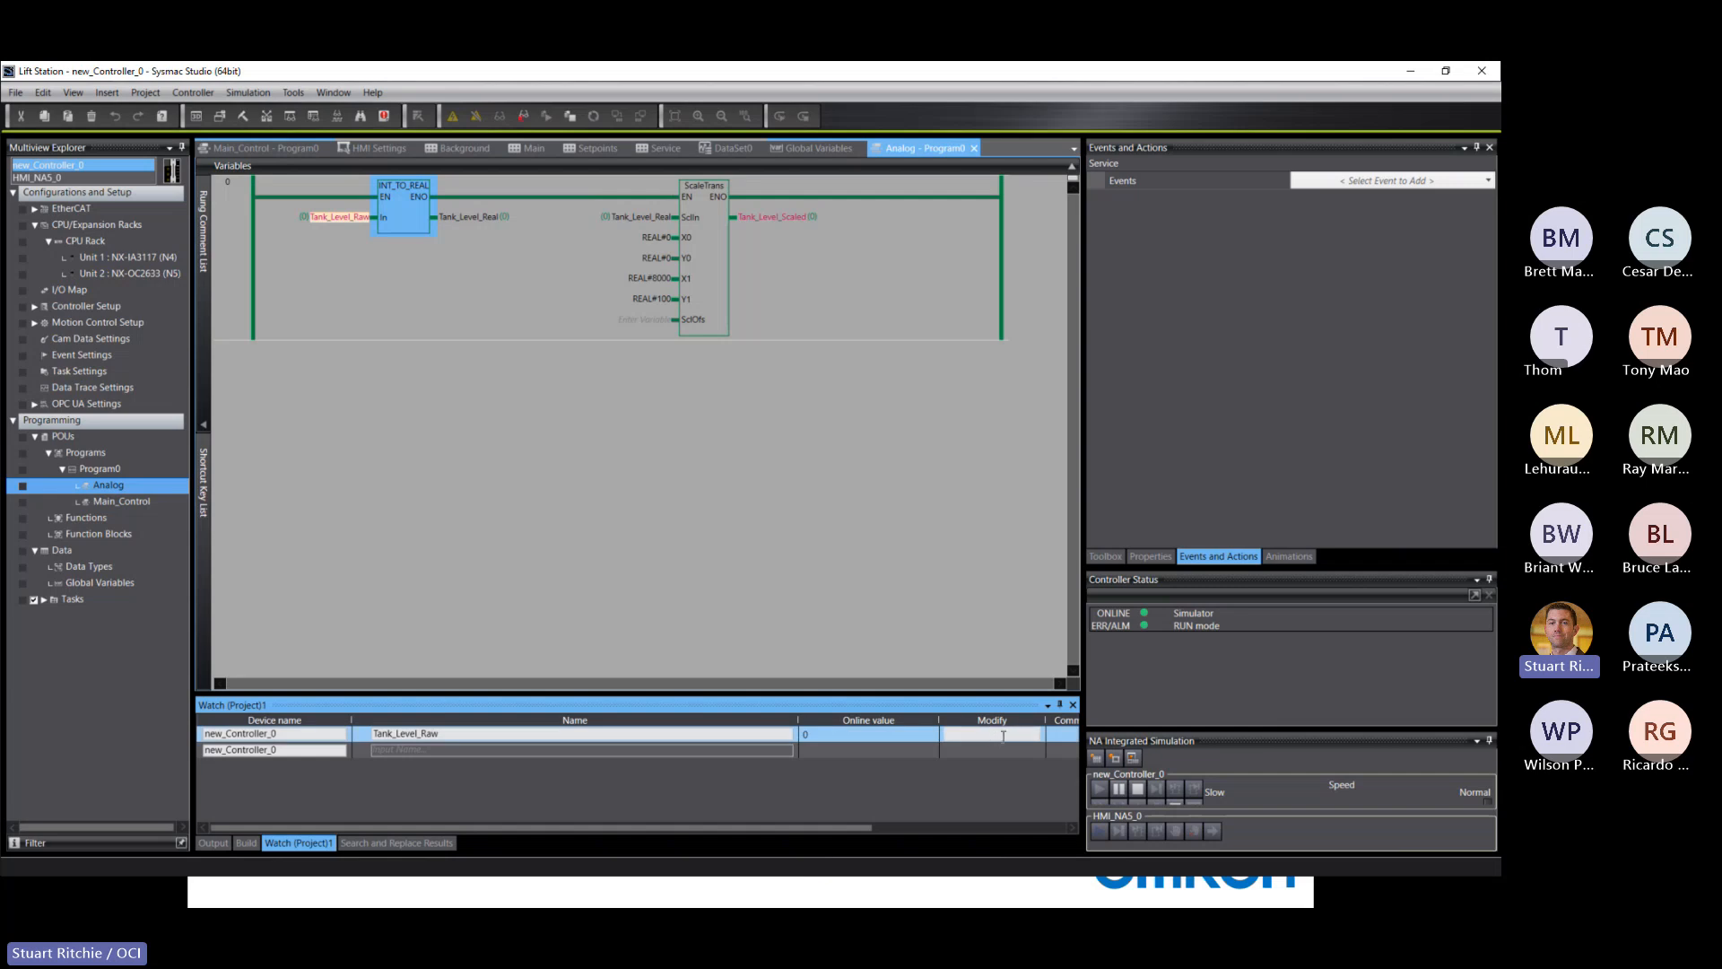
text(4000)
key(Return)
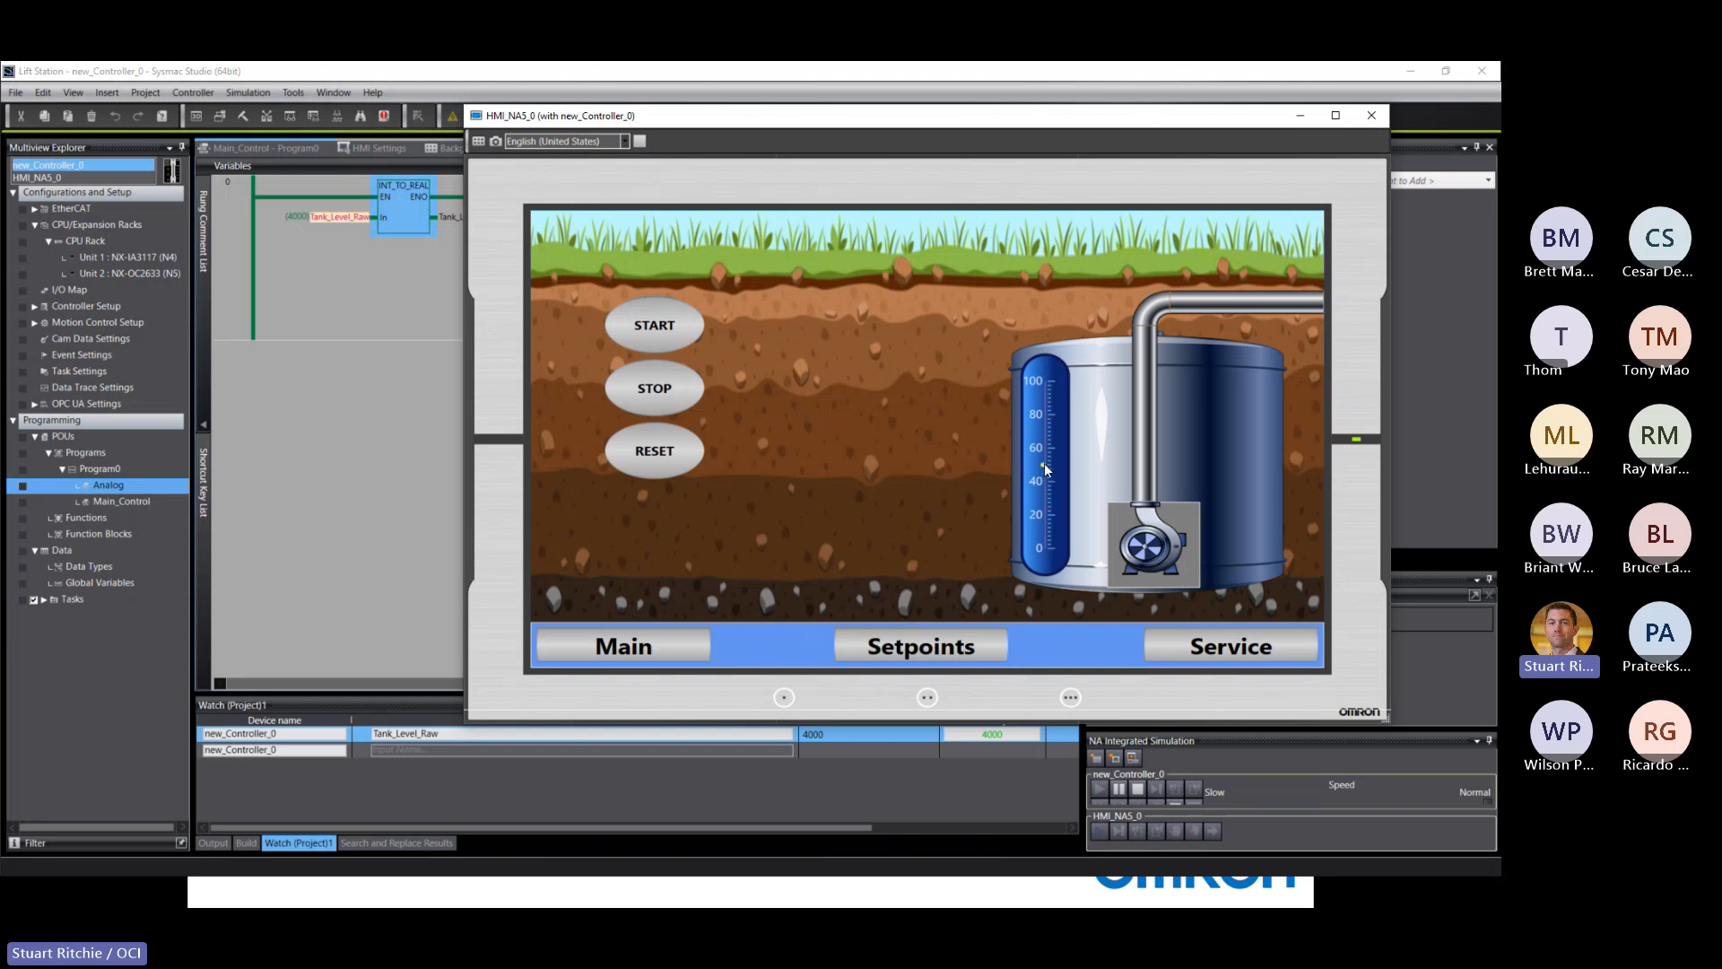
Step: Start the lift station from the simulated HMI, raise Tank_Level_Raw to 7000, and bring the HMI back to check the pump
click(659, 335)
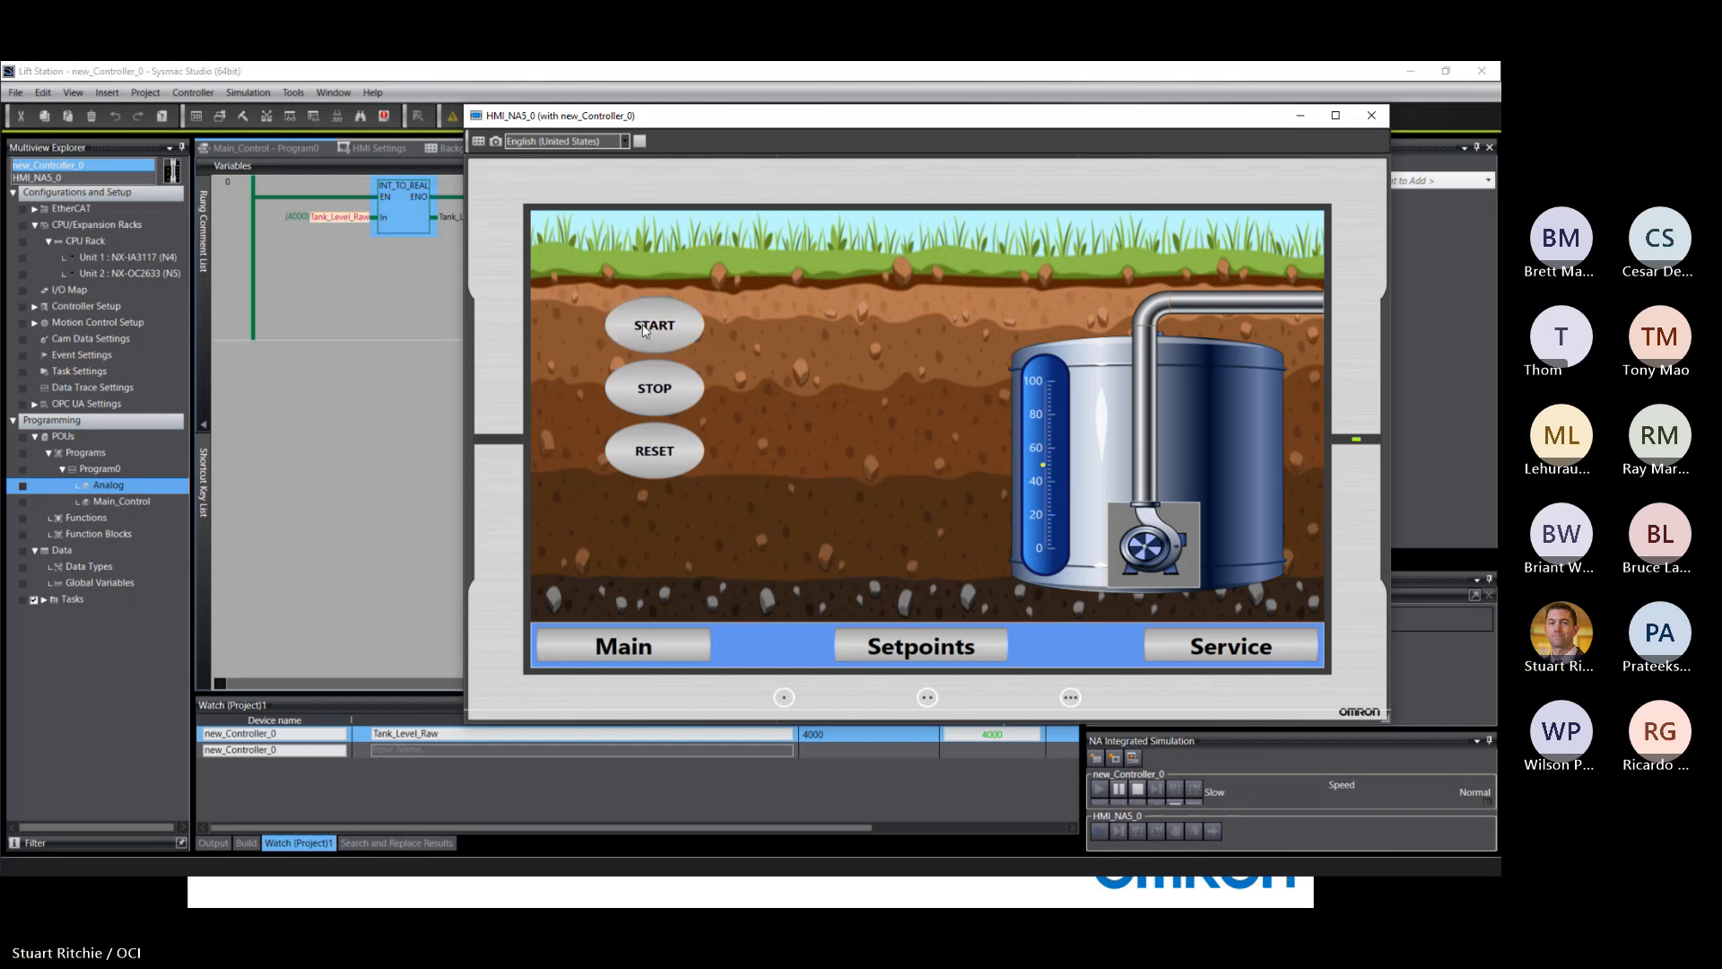
click(1015, 737)
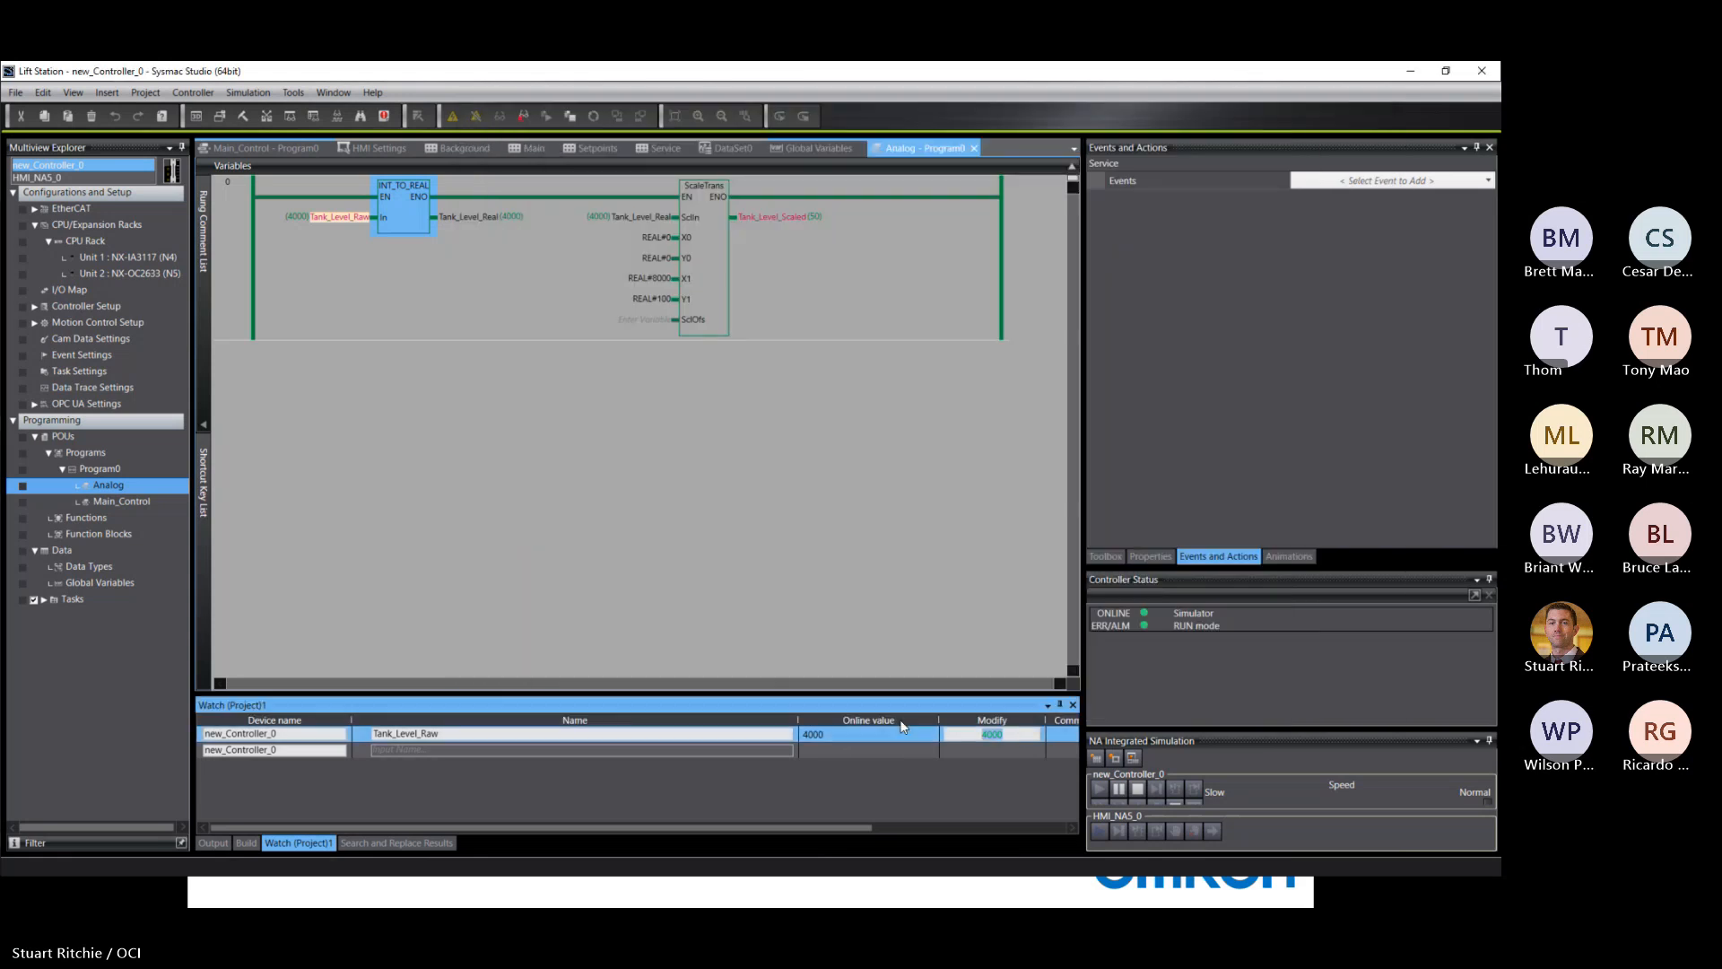
text(7000)
key(Return)
key(alt+Tab)
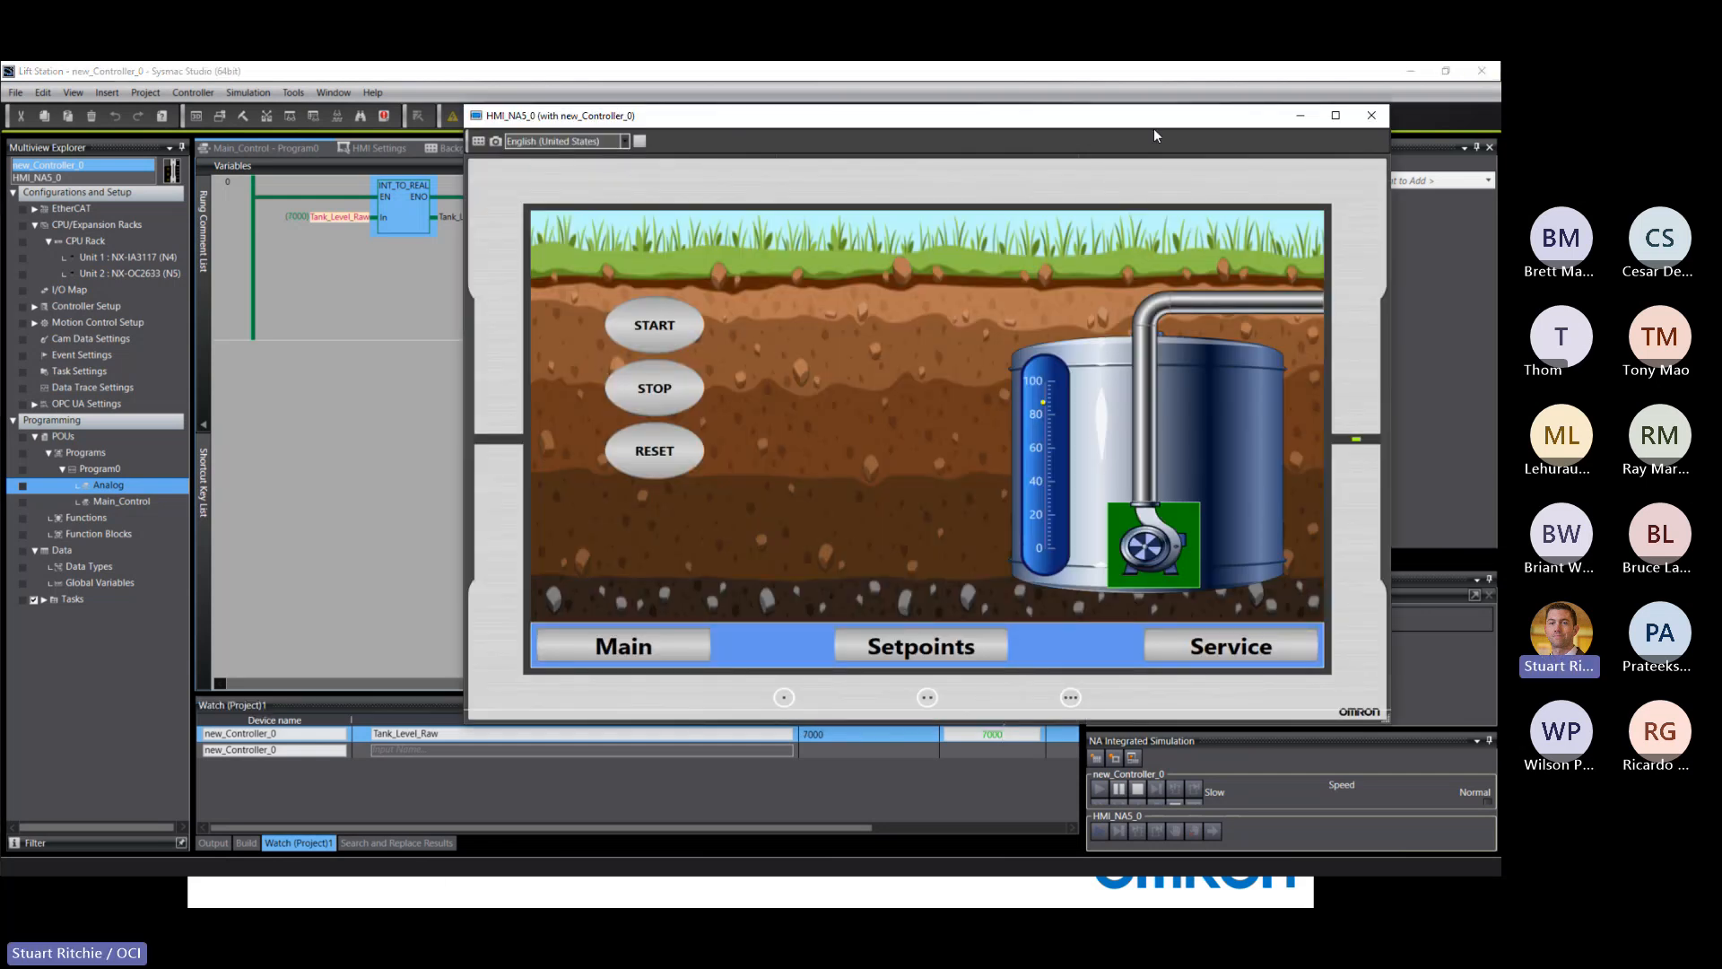
Step: Move the HMI simulator window clear of the watch values, set Tank_Level_Raw to 4000, and check the pump on the HMI
drag(1155, 128, 366, 119)
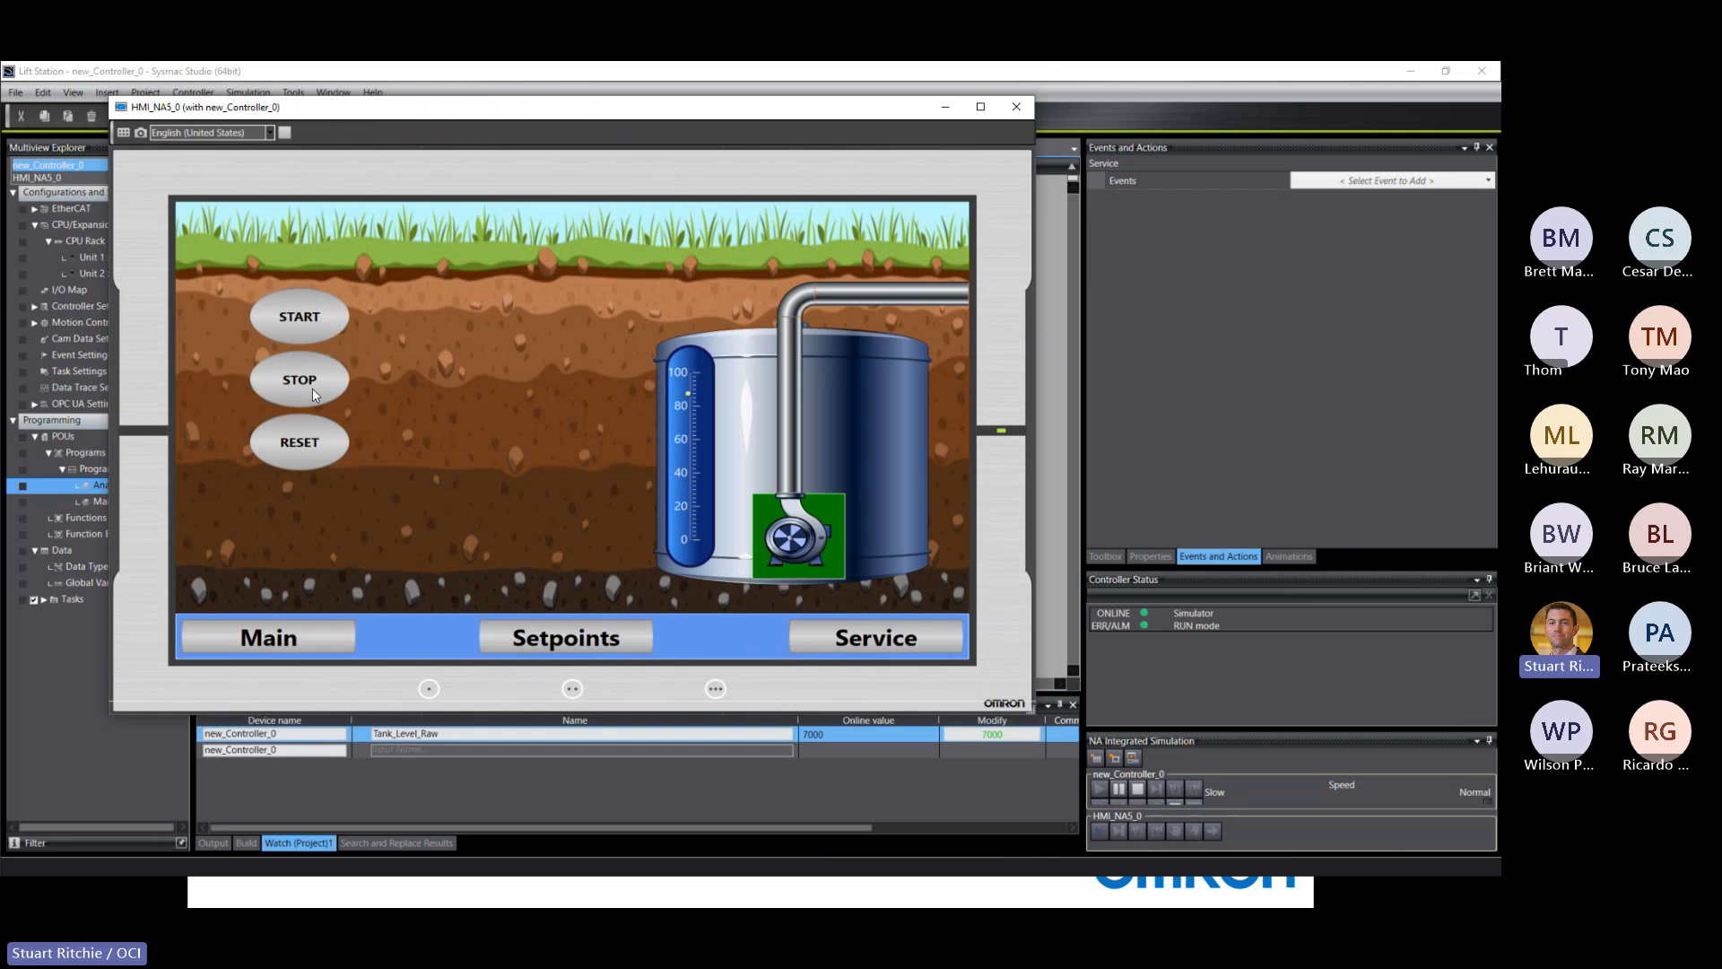
click(933, 735)
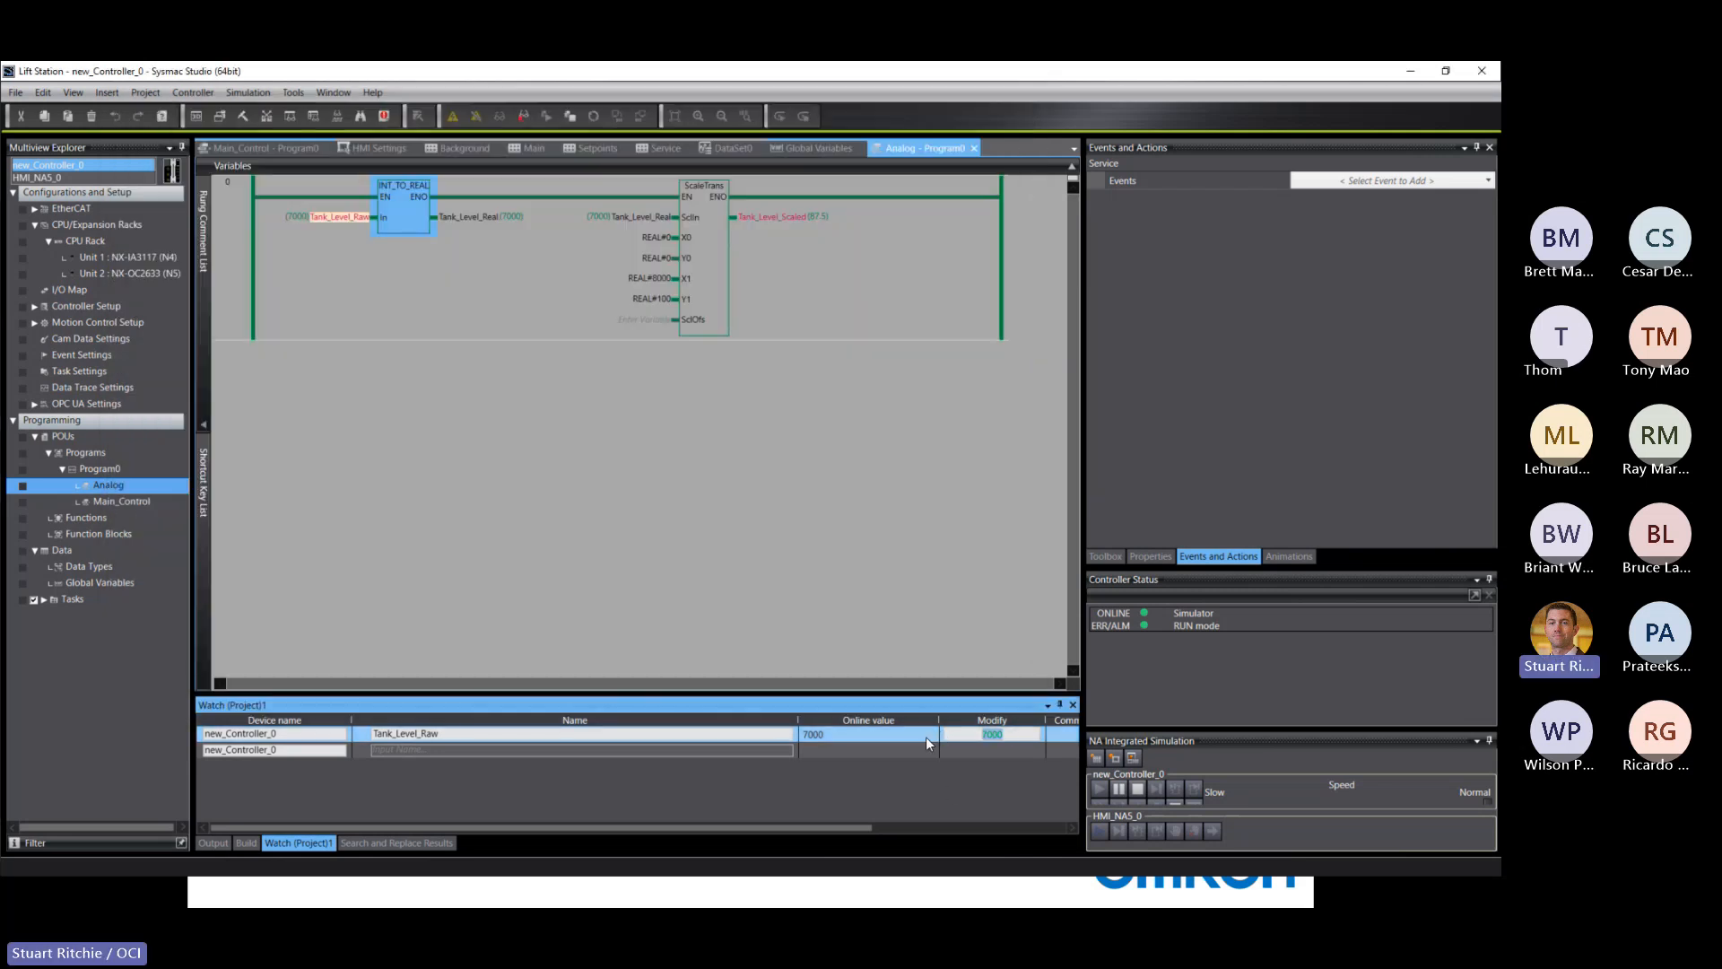
text(4000)
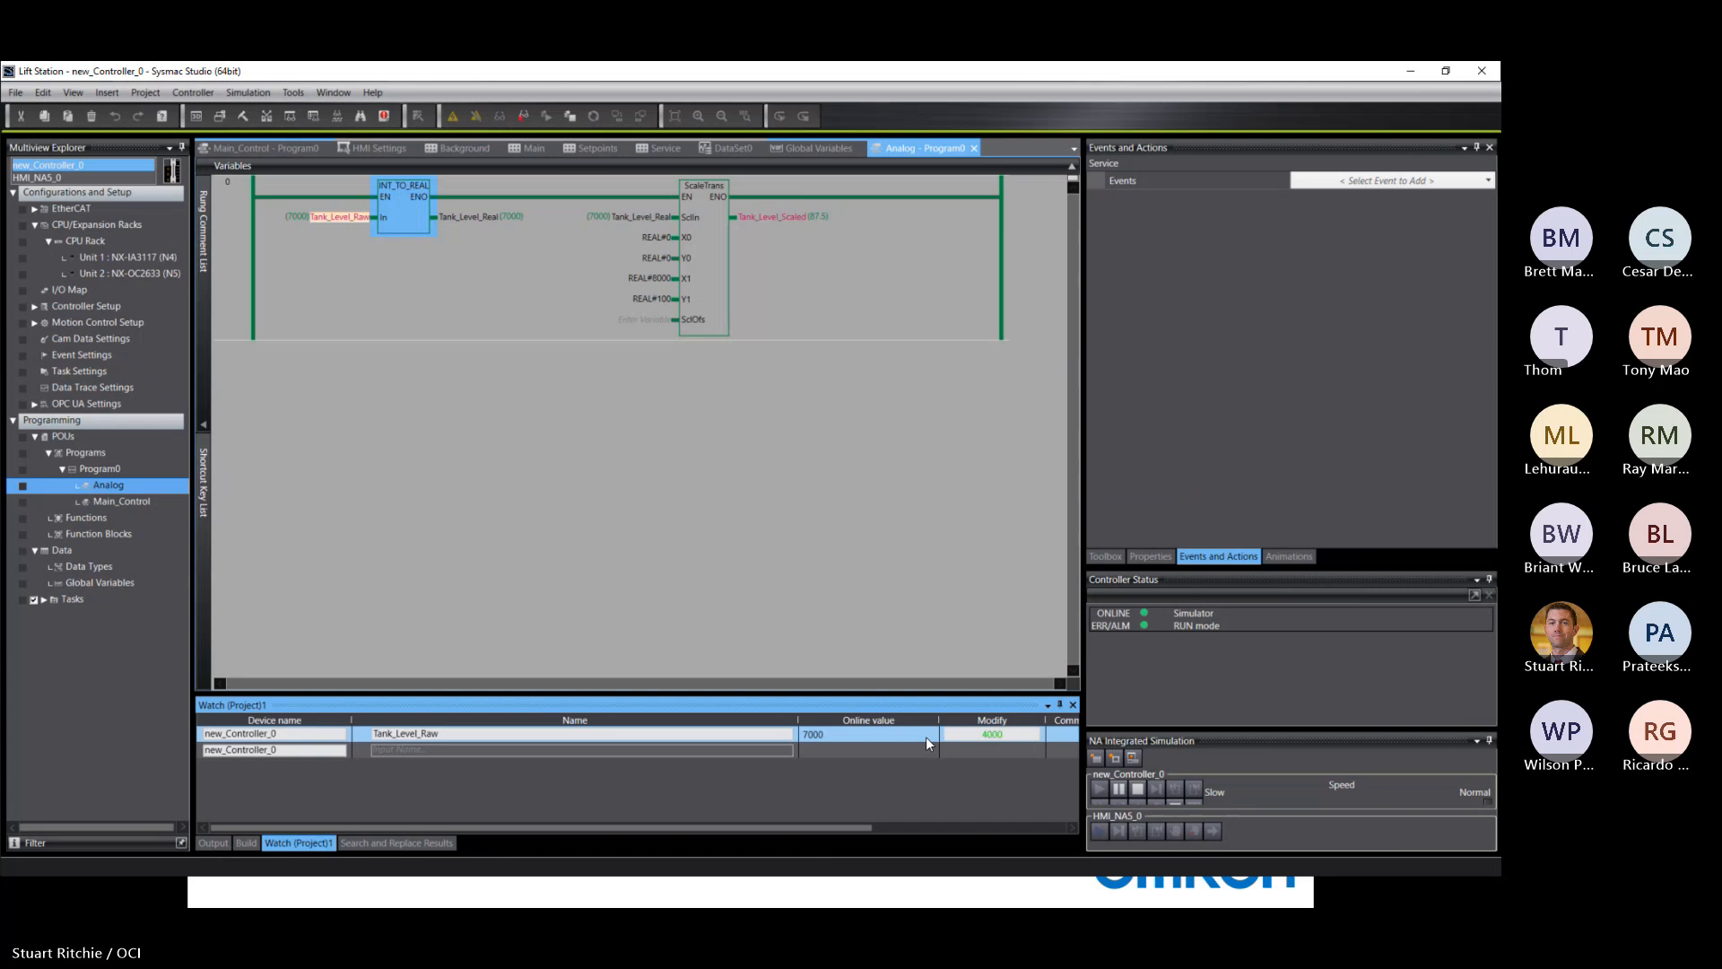
key(Return)
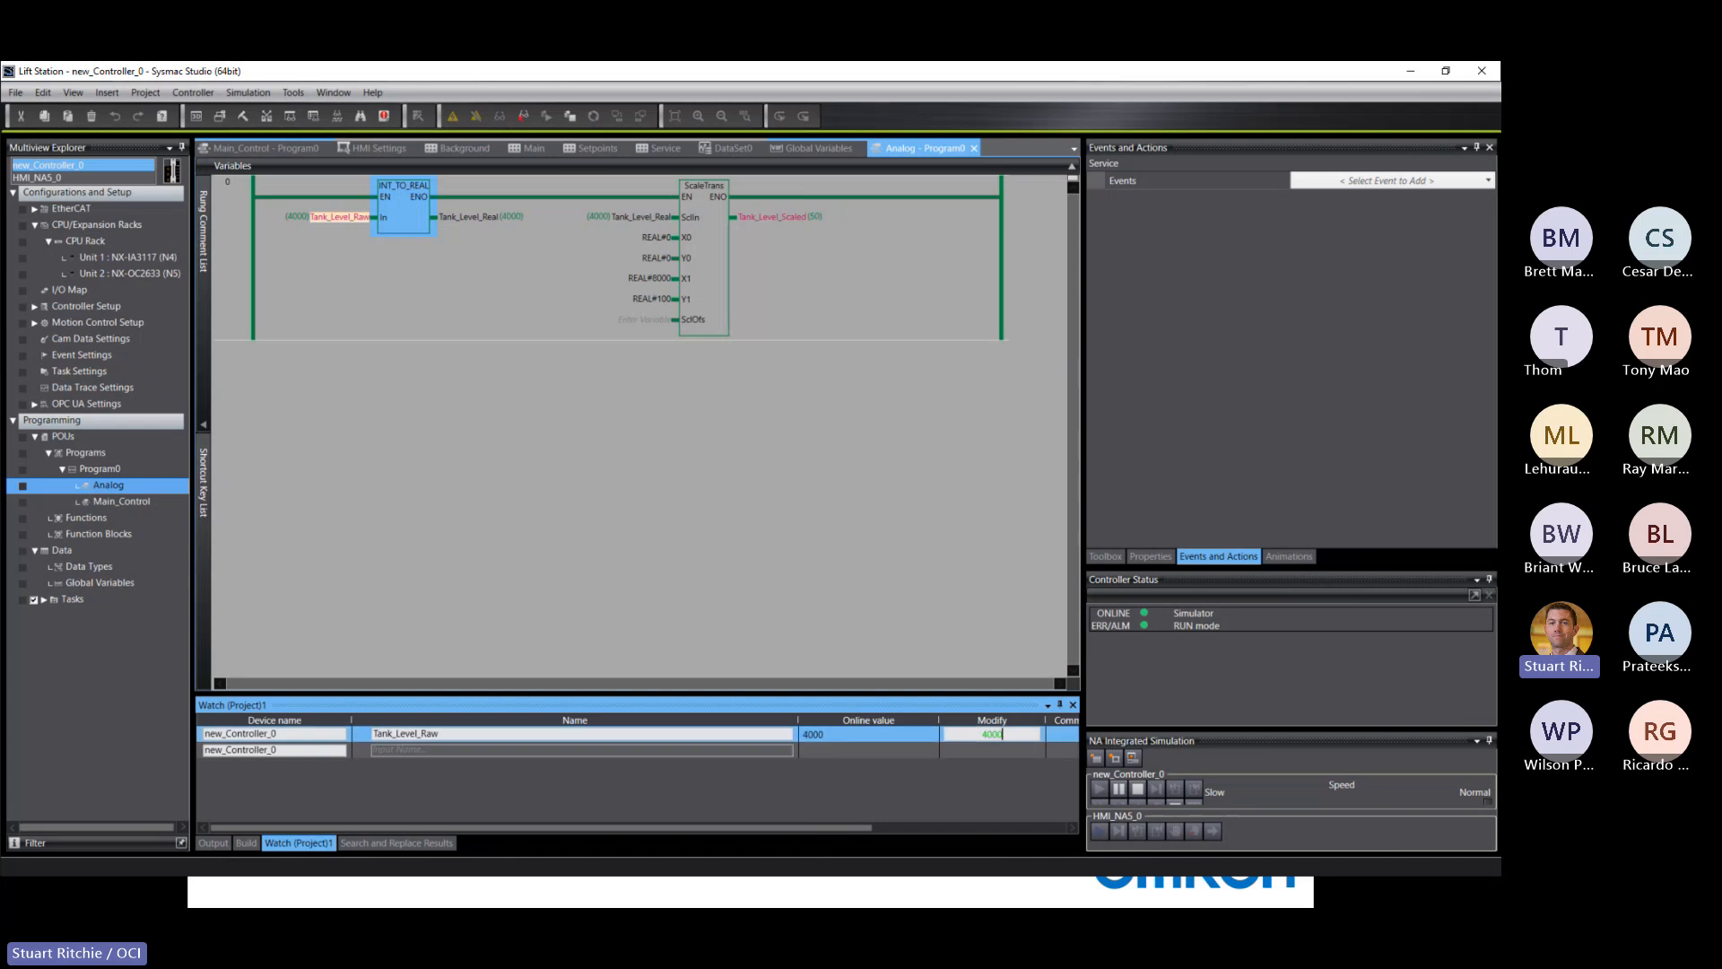
key(alt+Tab)
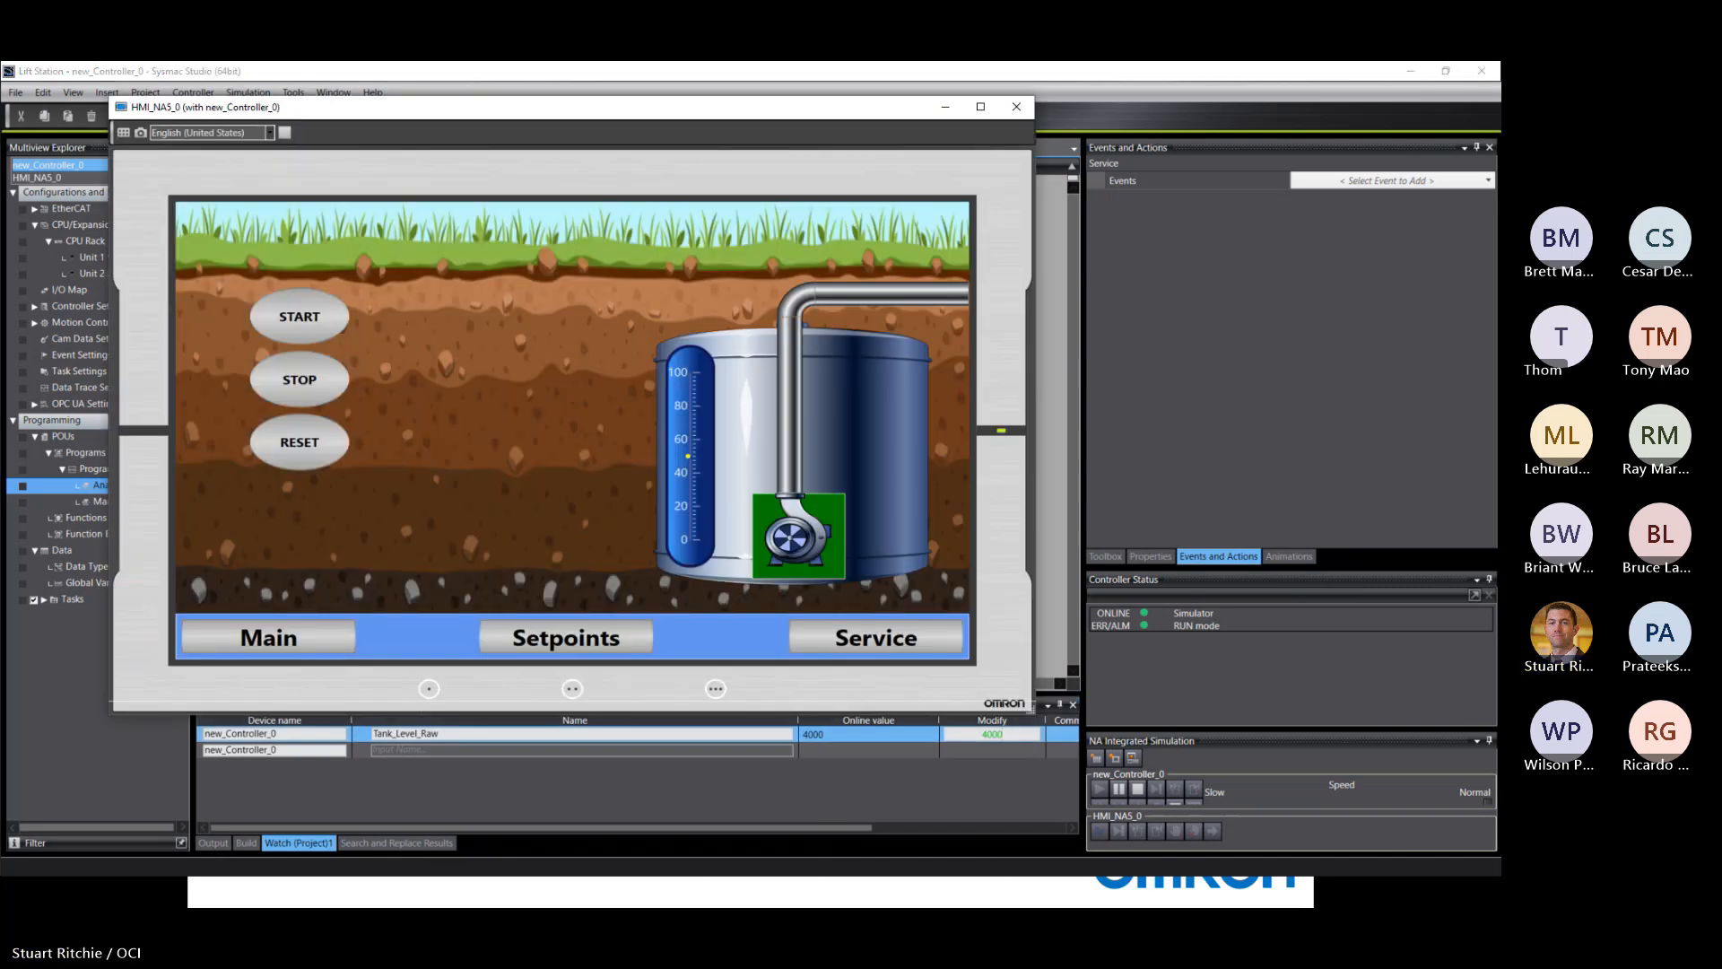
Step: Lower Tank_Level_Raw to 1500, below the Stop Setpoint, and check the pump on the simulated HMI
double_click(993, 735)
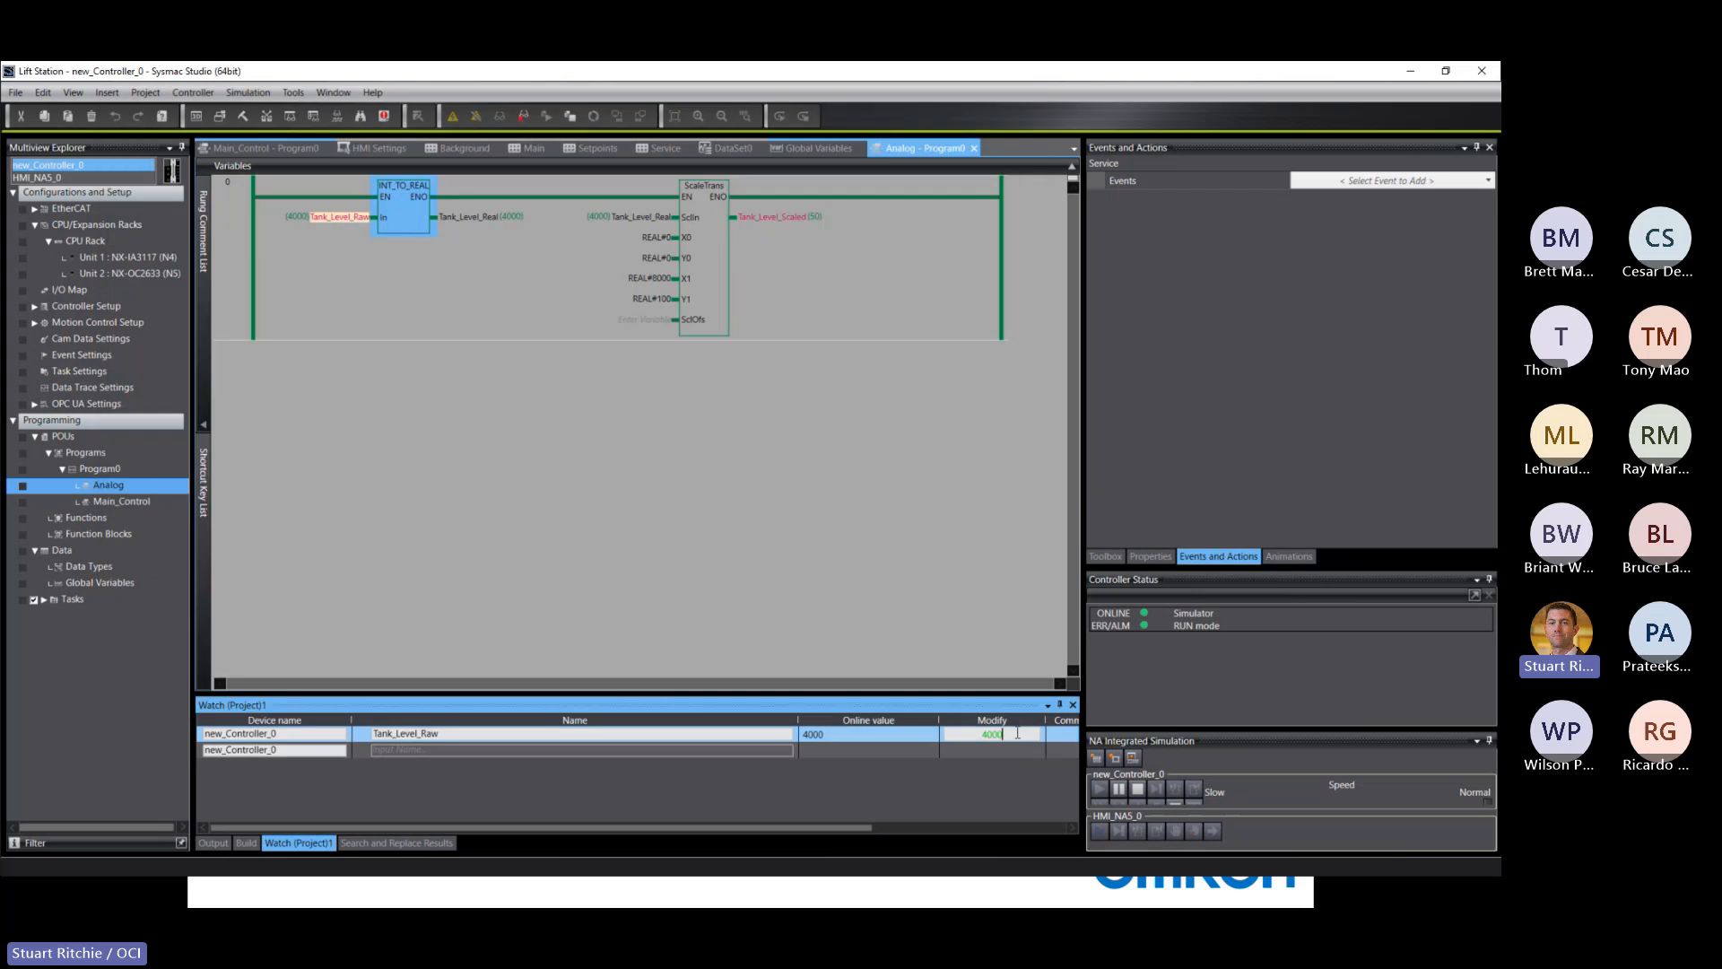
text(1500)
key(Return)
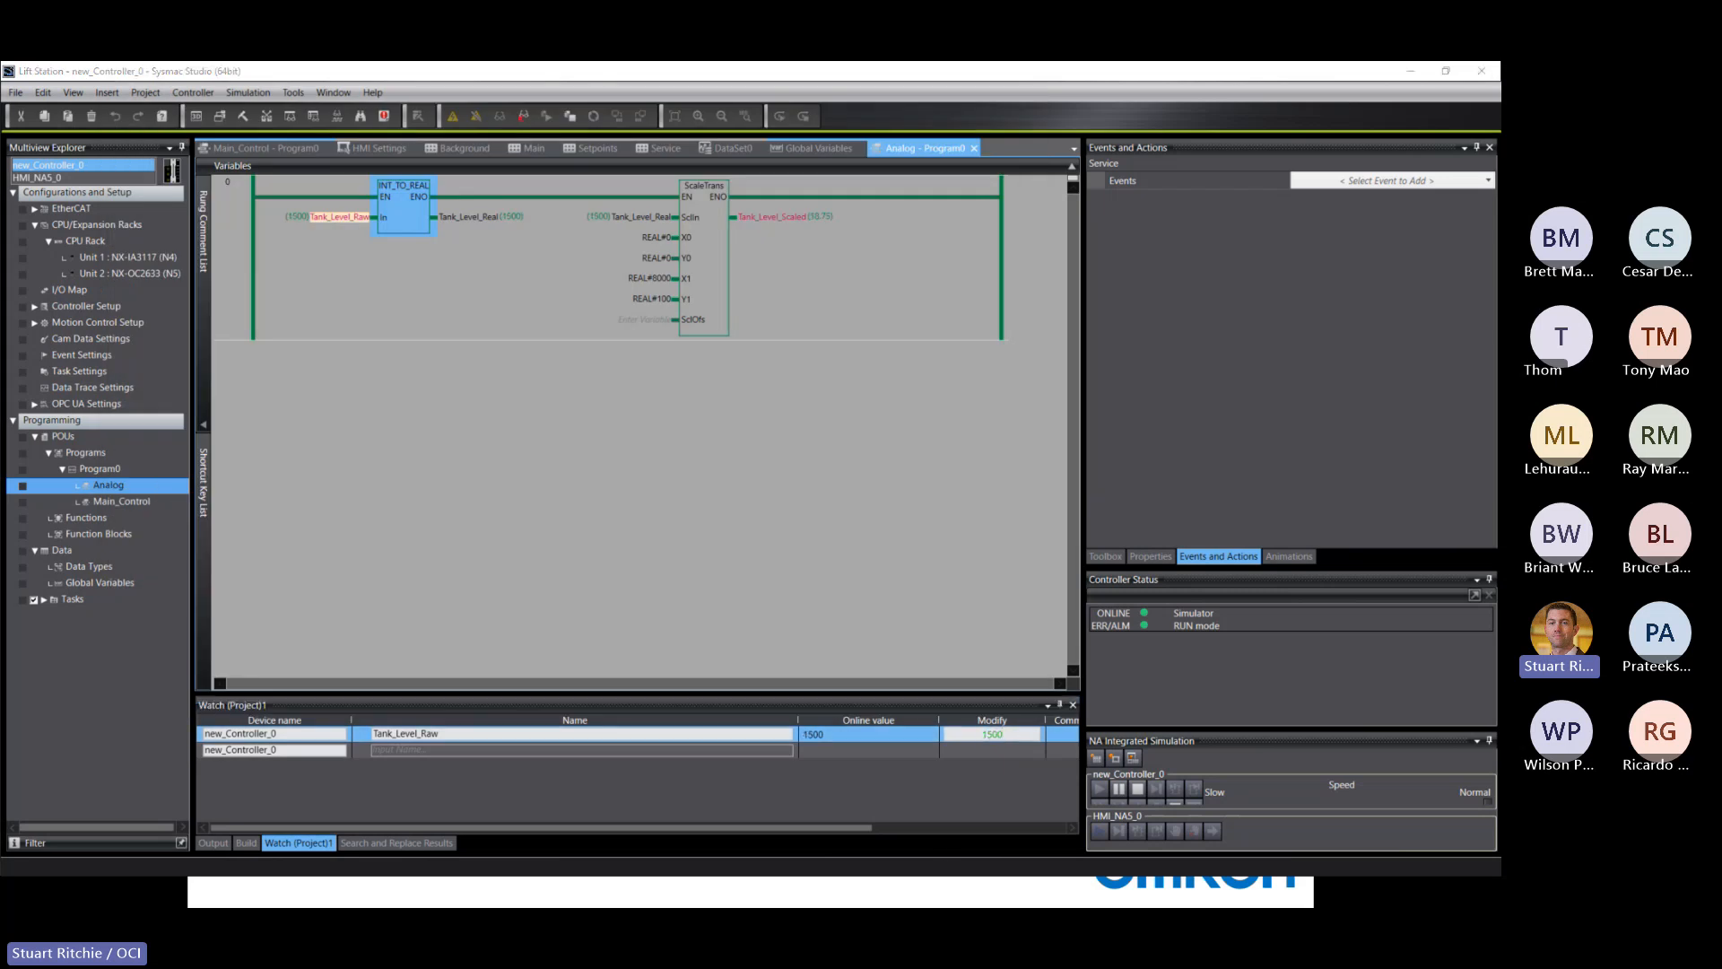
key(alt+Tab)
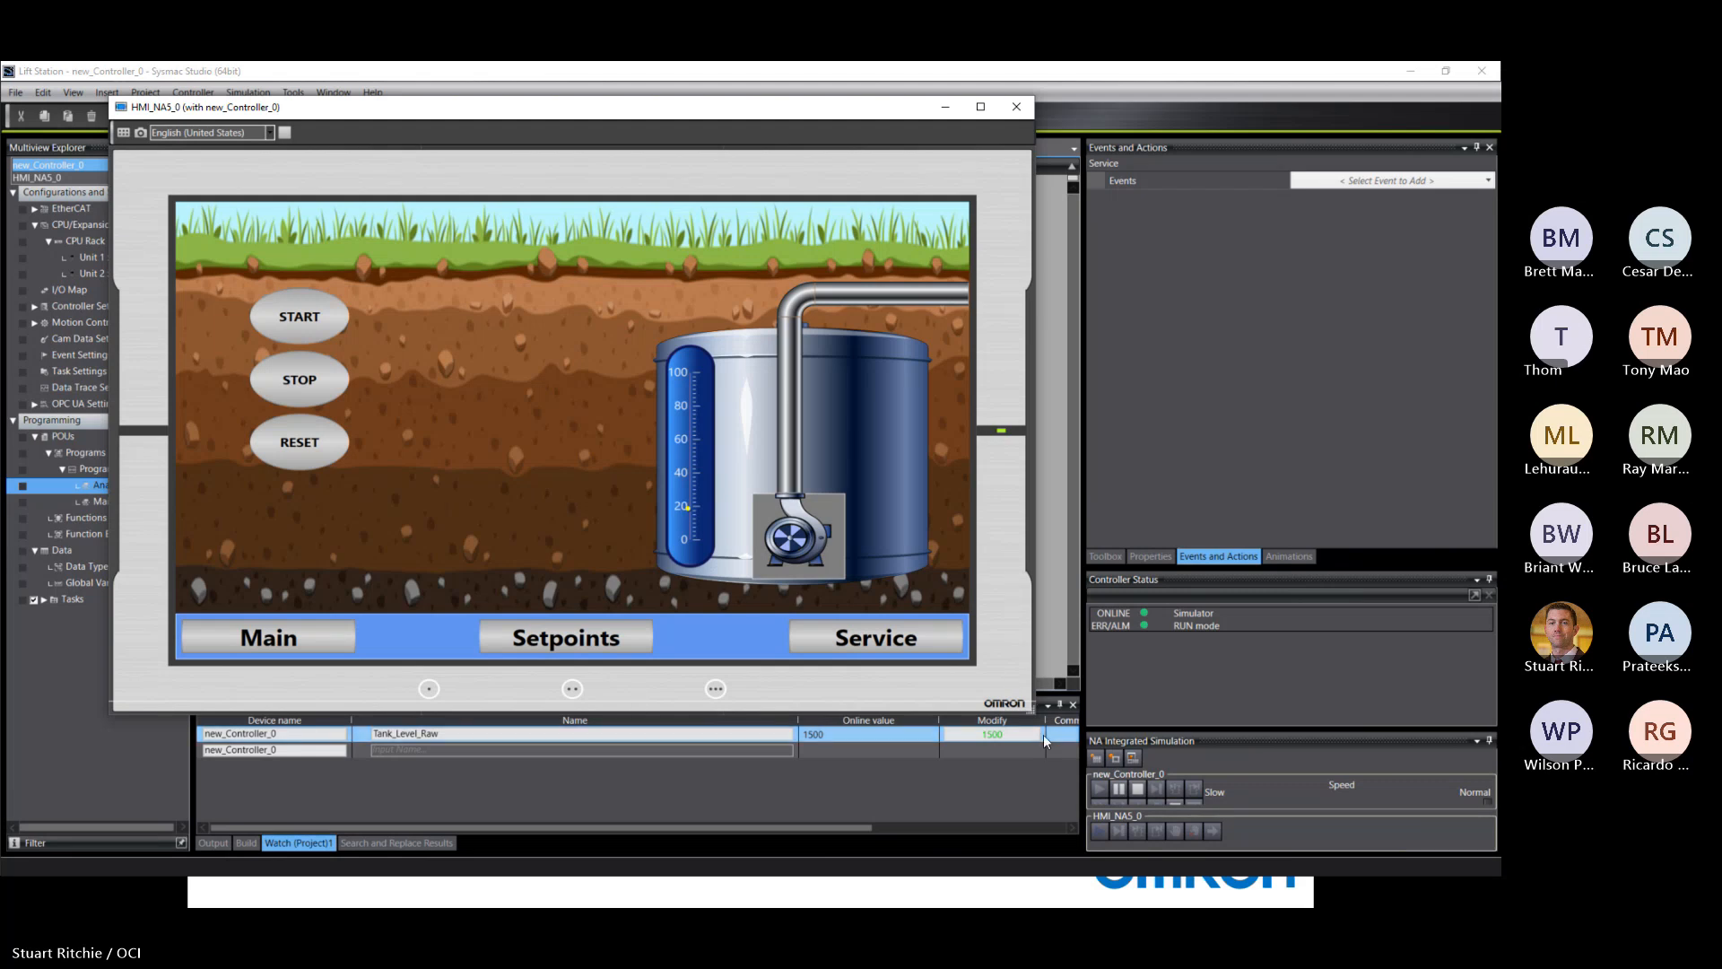
Step: Leave the Tank_Level_Raw value as it is and show the Main_Control ladder for online monitoring
double_click(1009, 733)
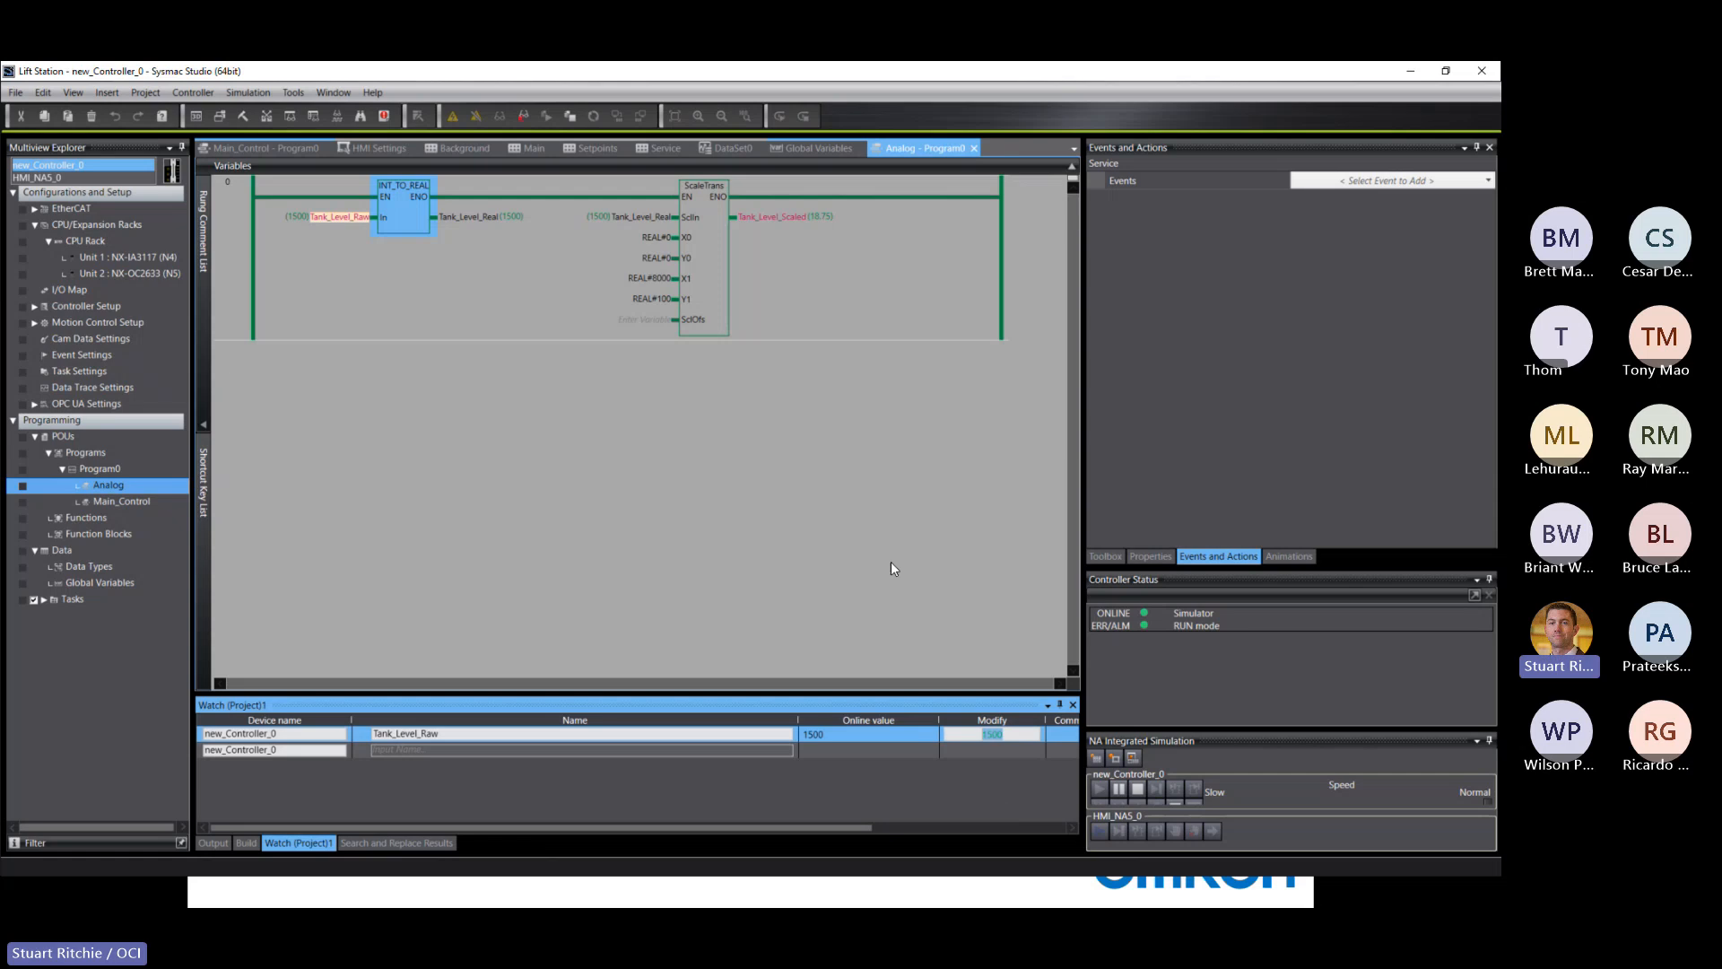
click(866, 455)
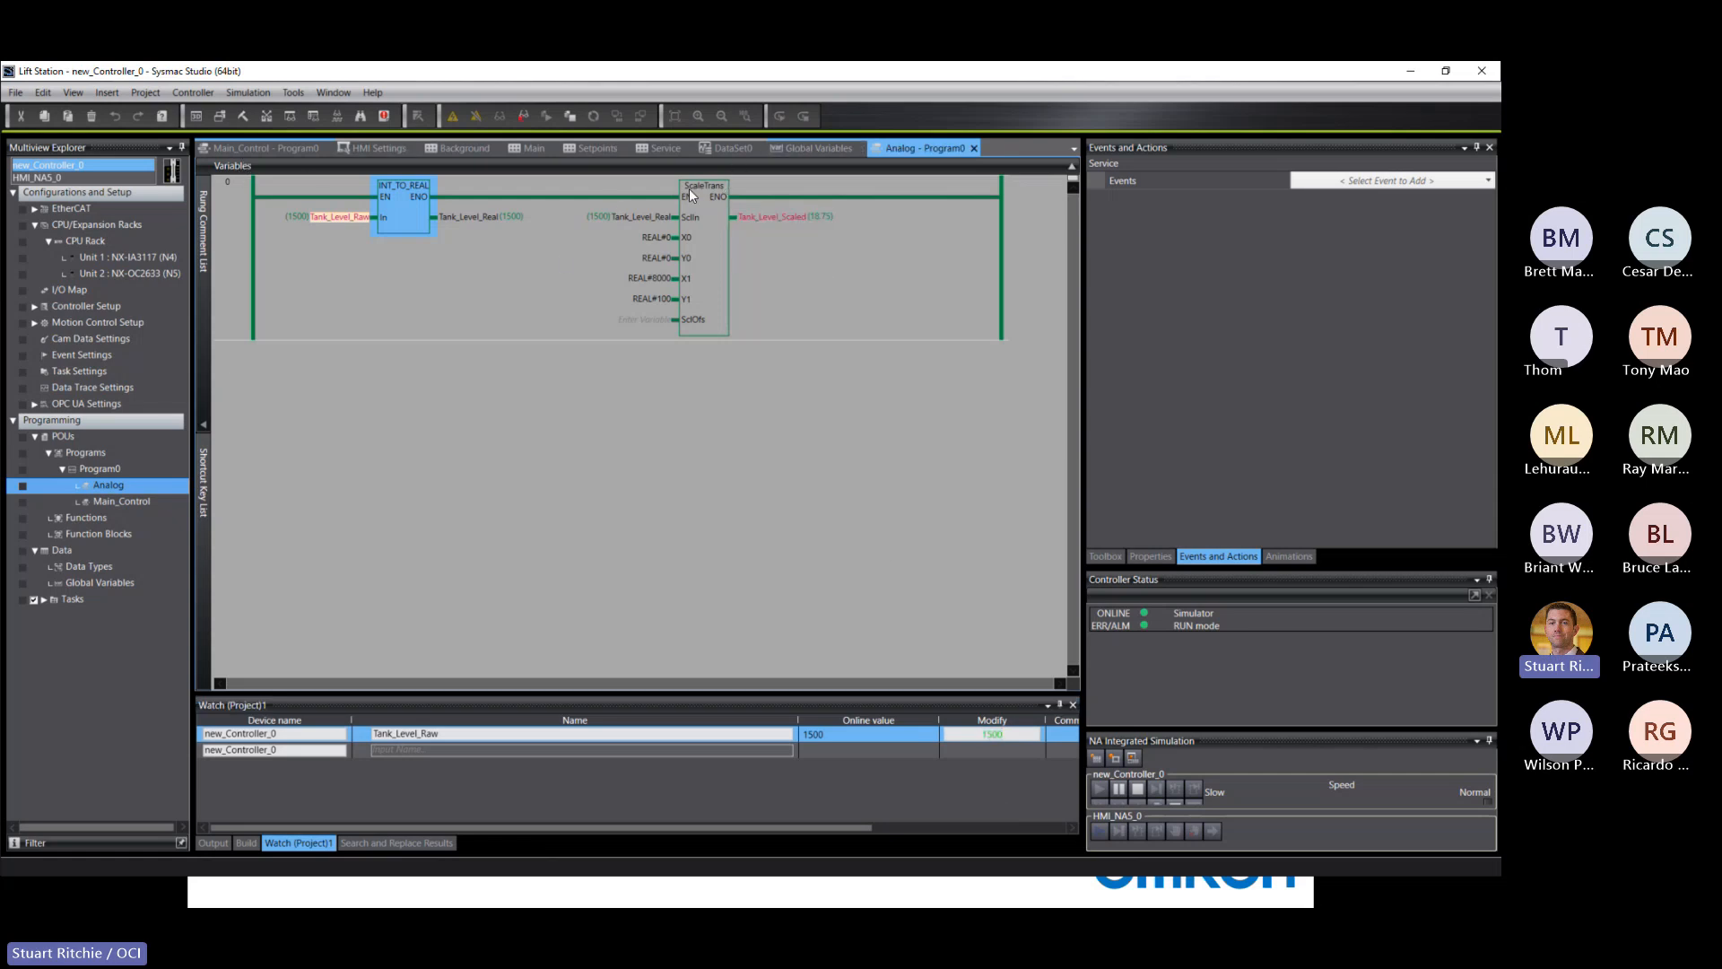
click(281, 147)
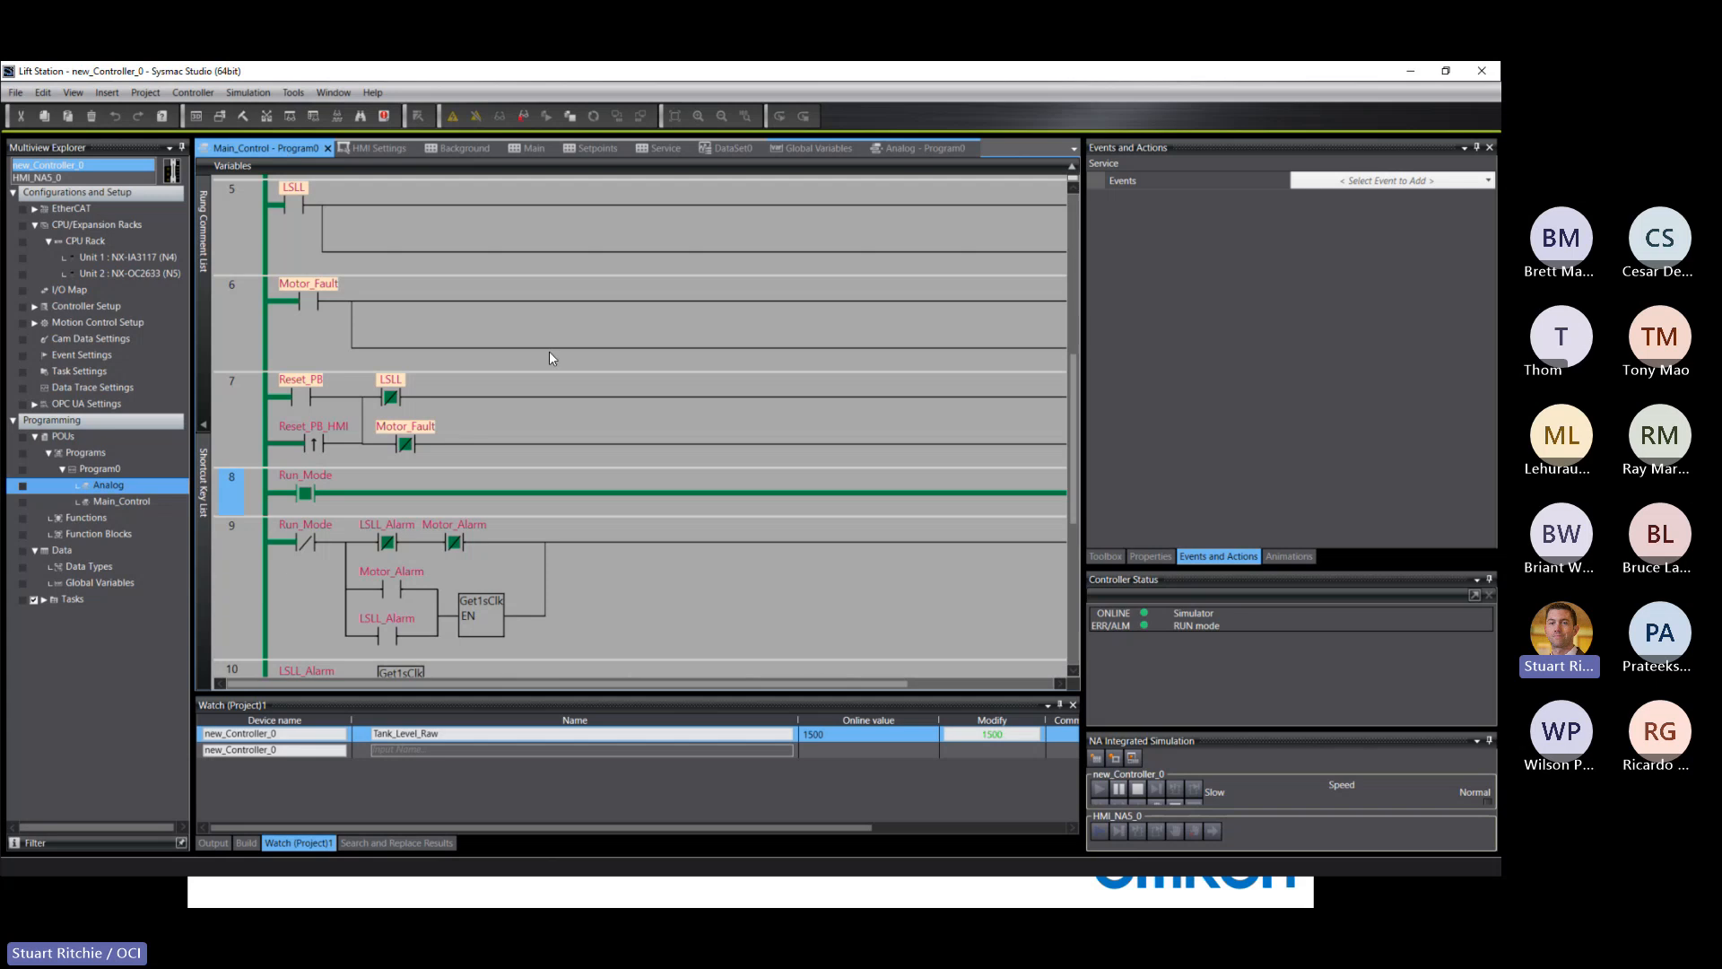
Step: Set the LSLL contact on rung 5 to True and check its alarm on the simulated HMI
click(296, 205)
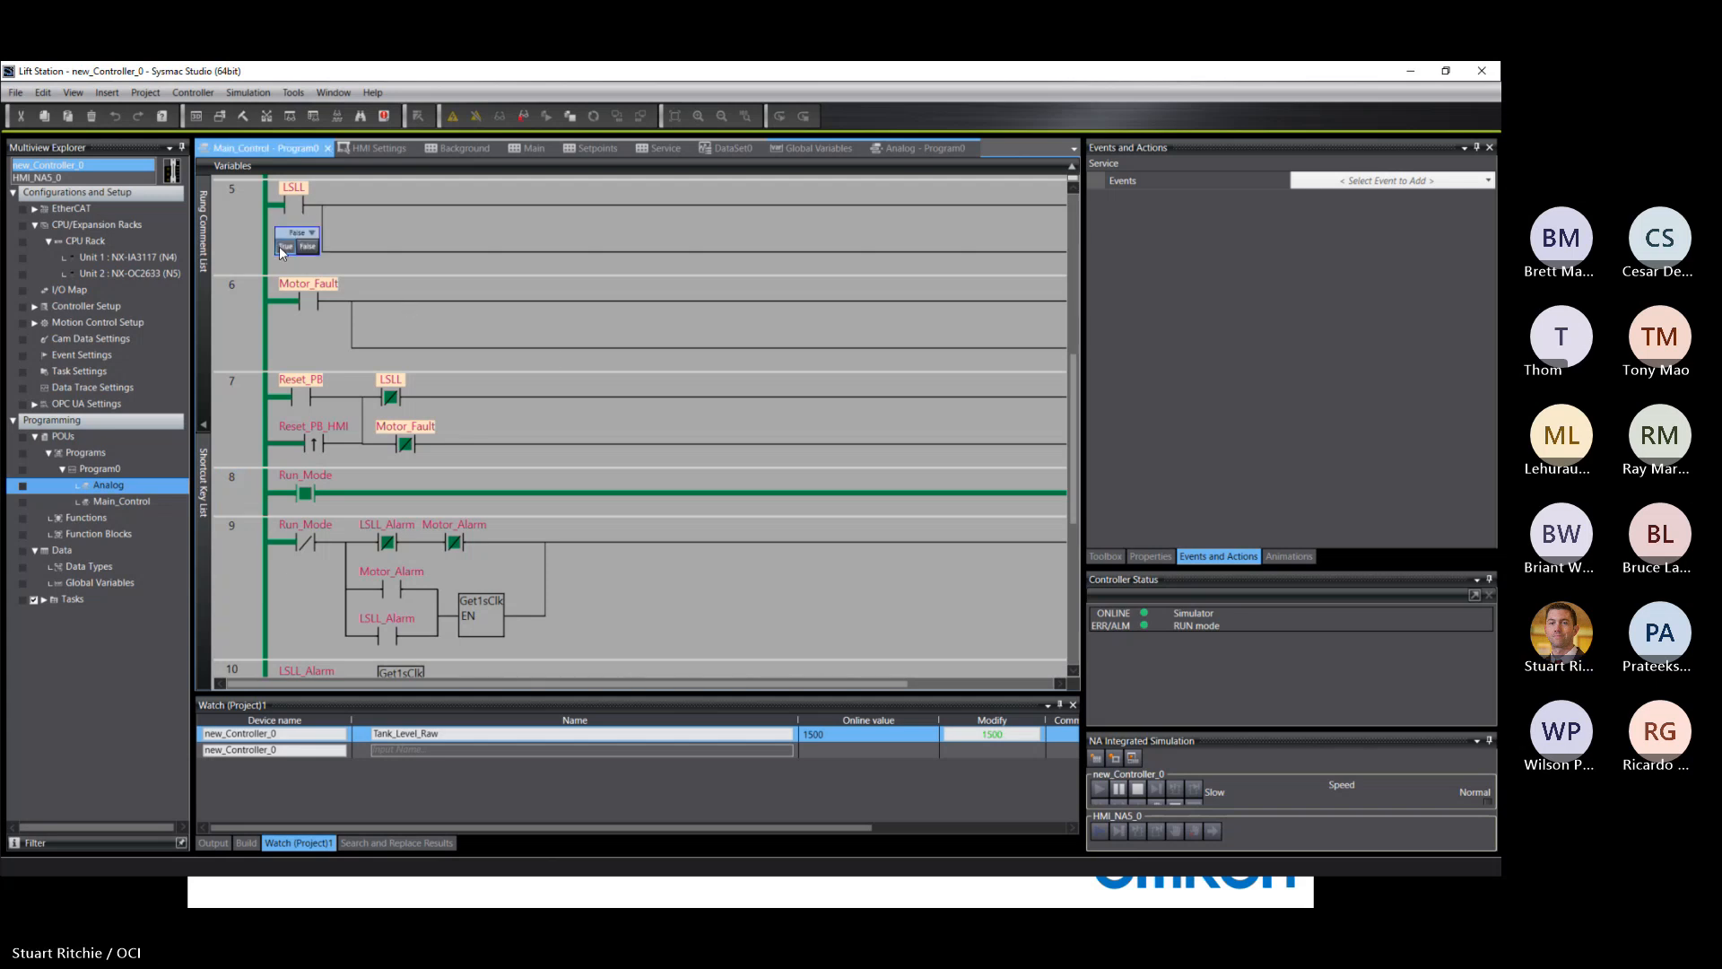
click(284, 246)
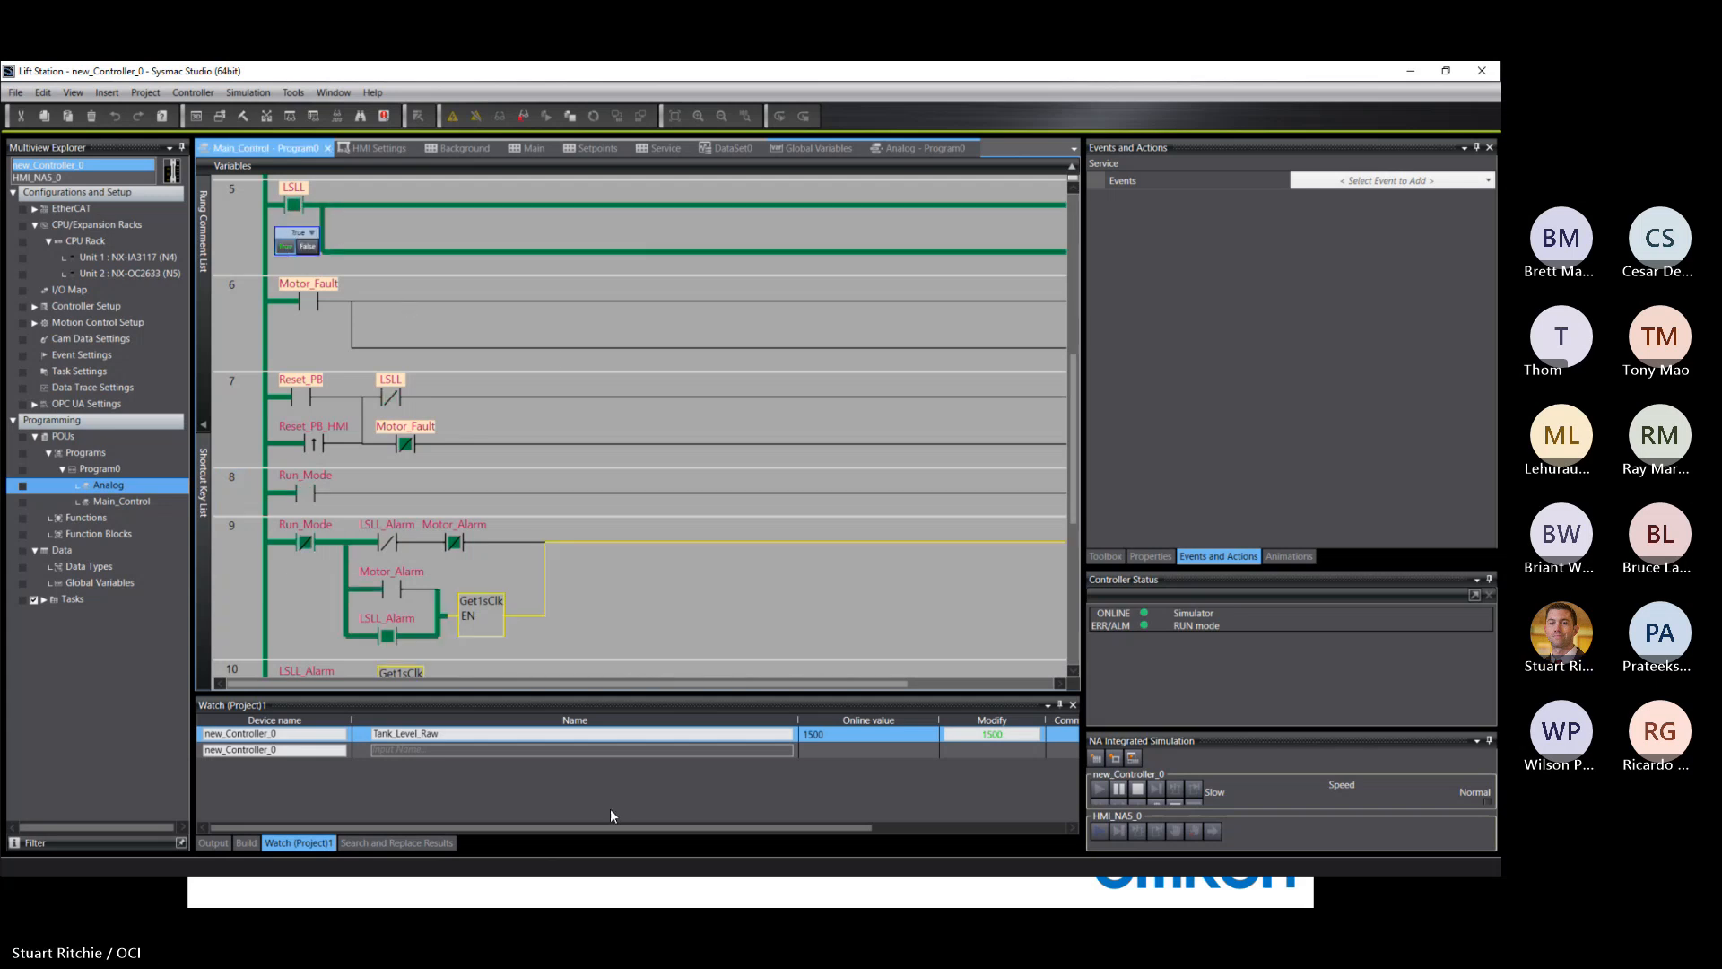
key(alt+Tab)
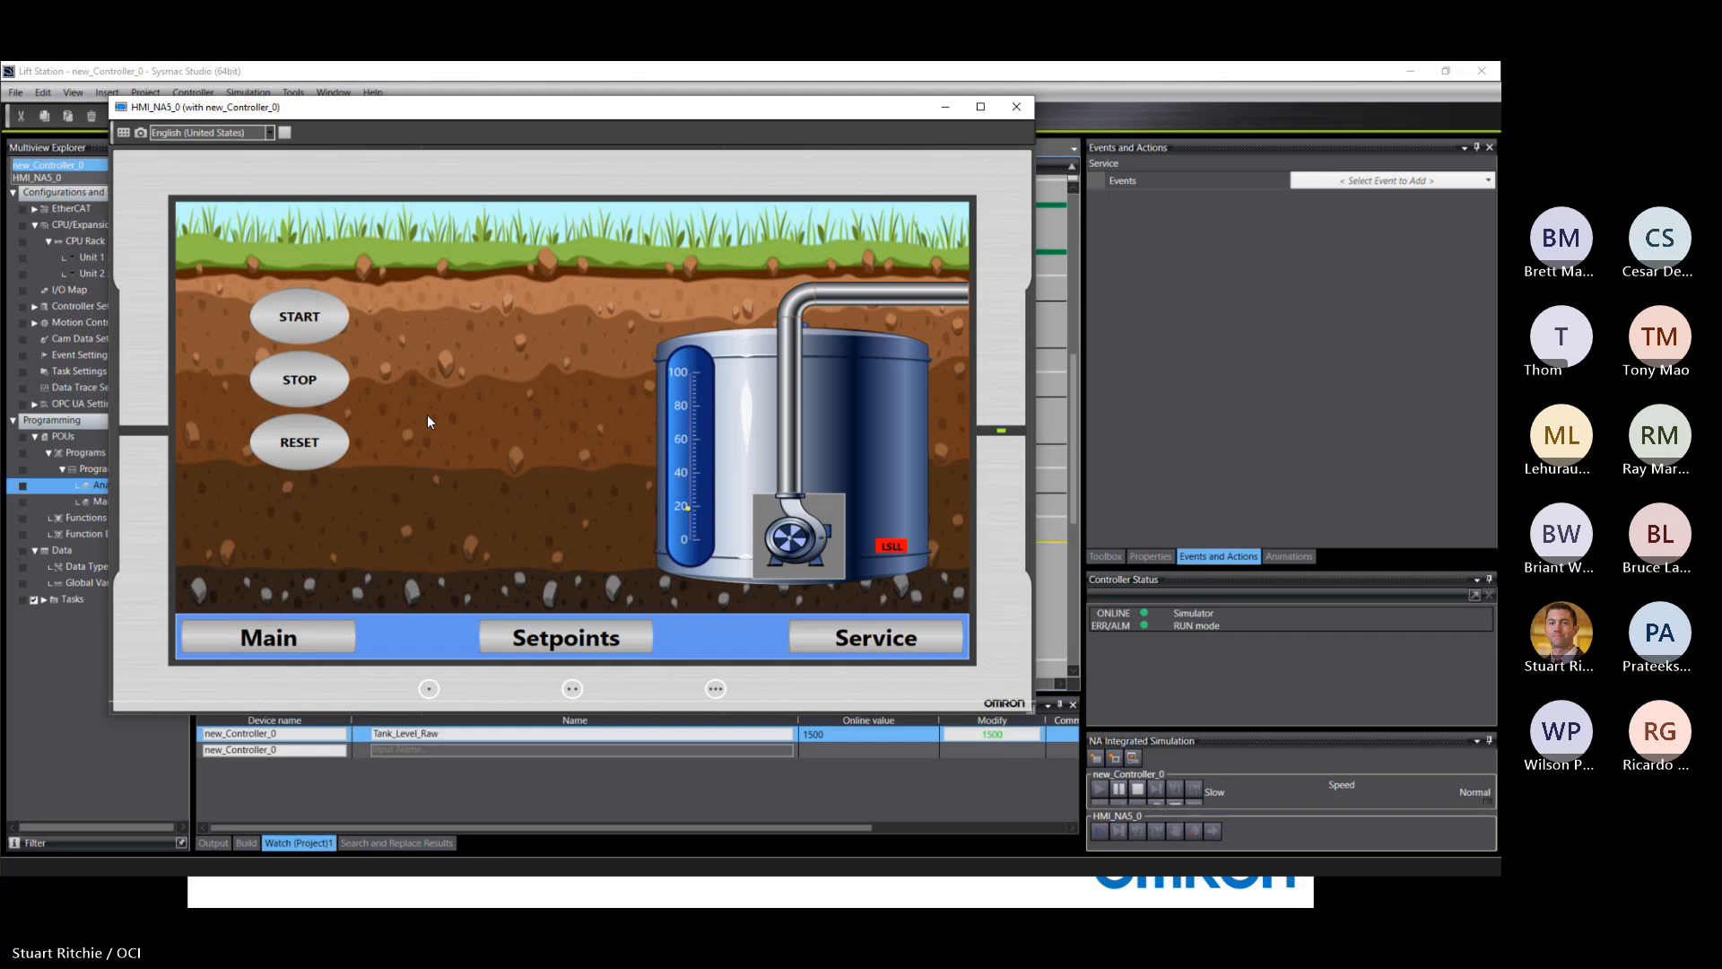
Step: Set the Motor_Fault contact on rung 6 to True and check the fault indication on the simulated HMI
key(alt+Tab)
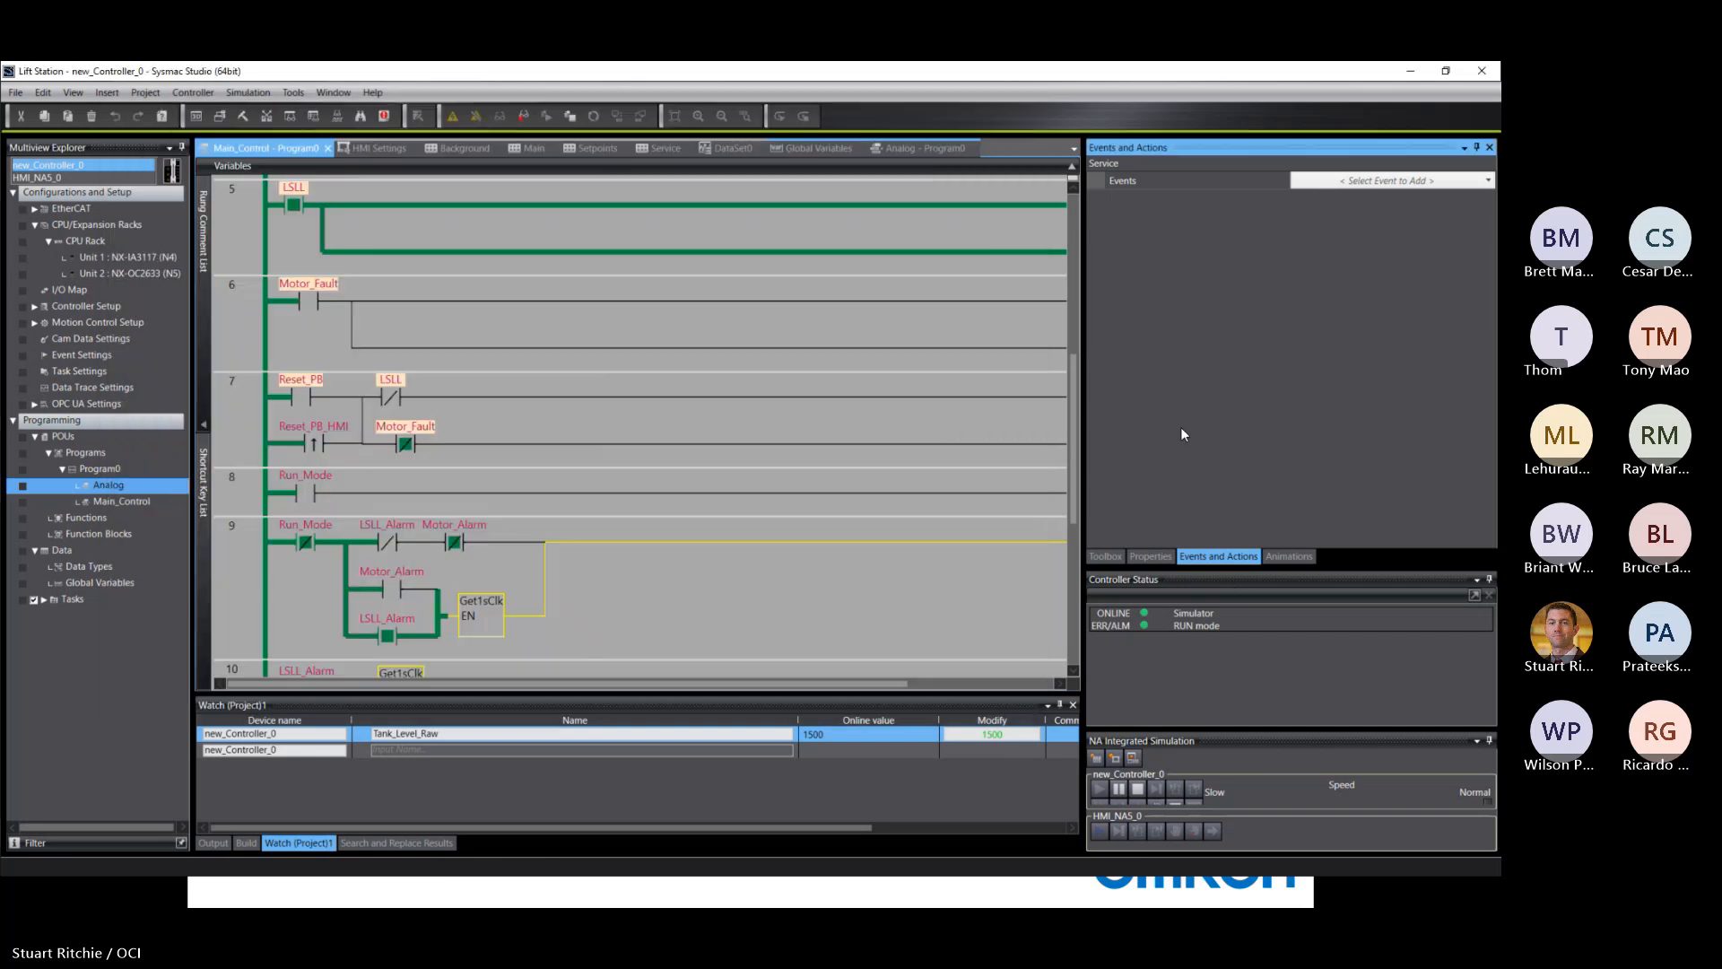
click(307, 308)
double_click(307, 309)
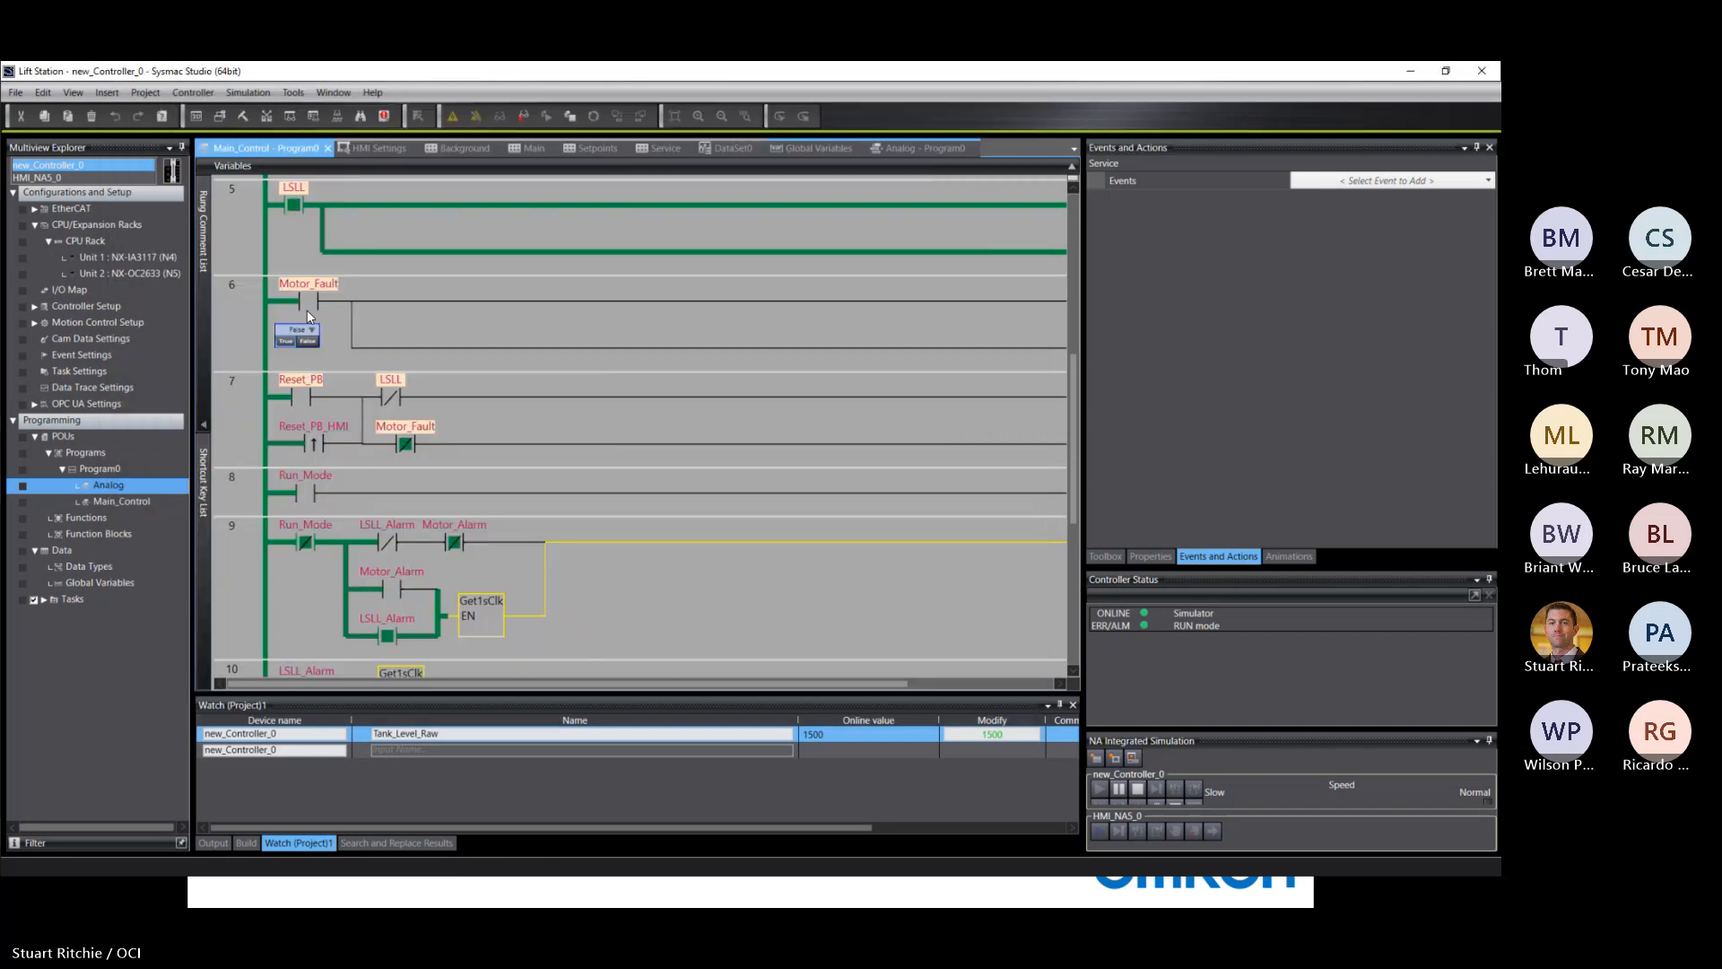
click(285, 344)
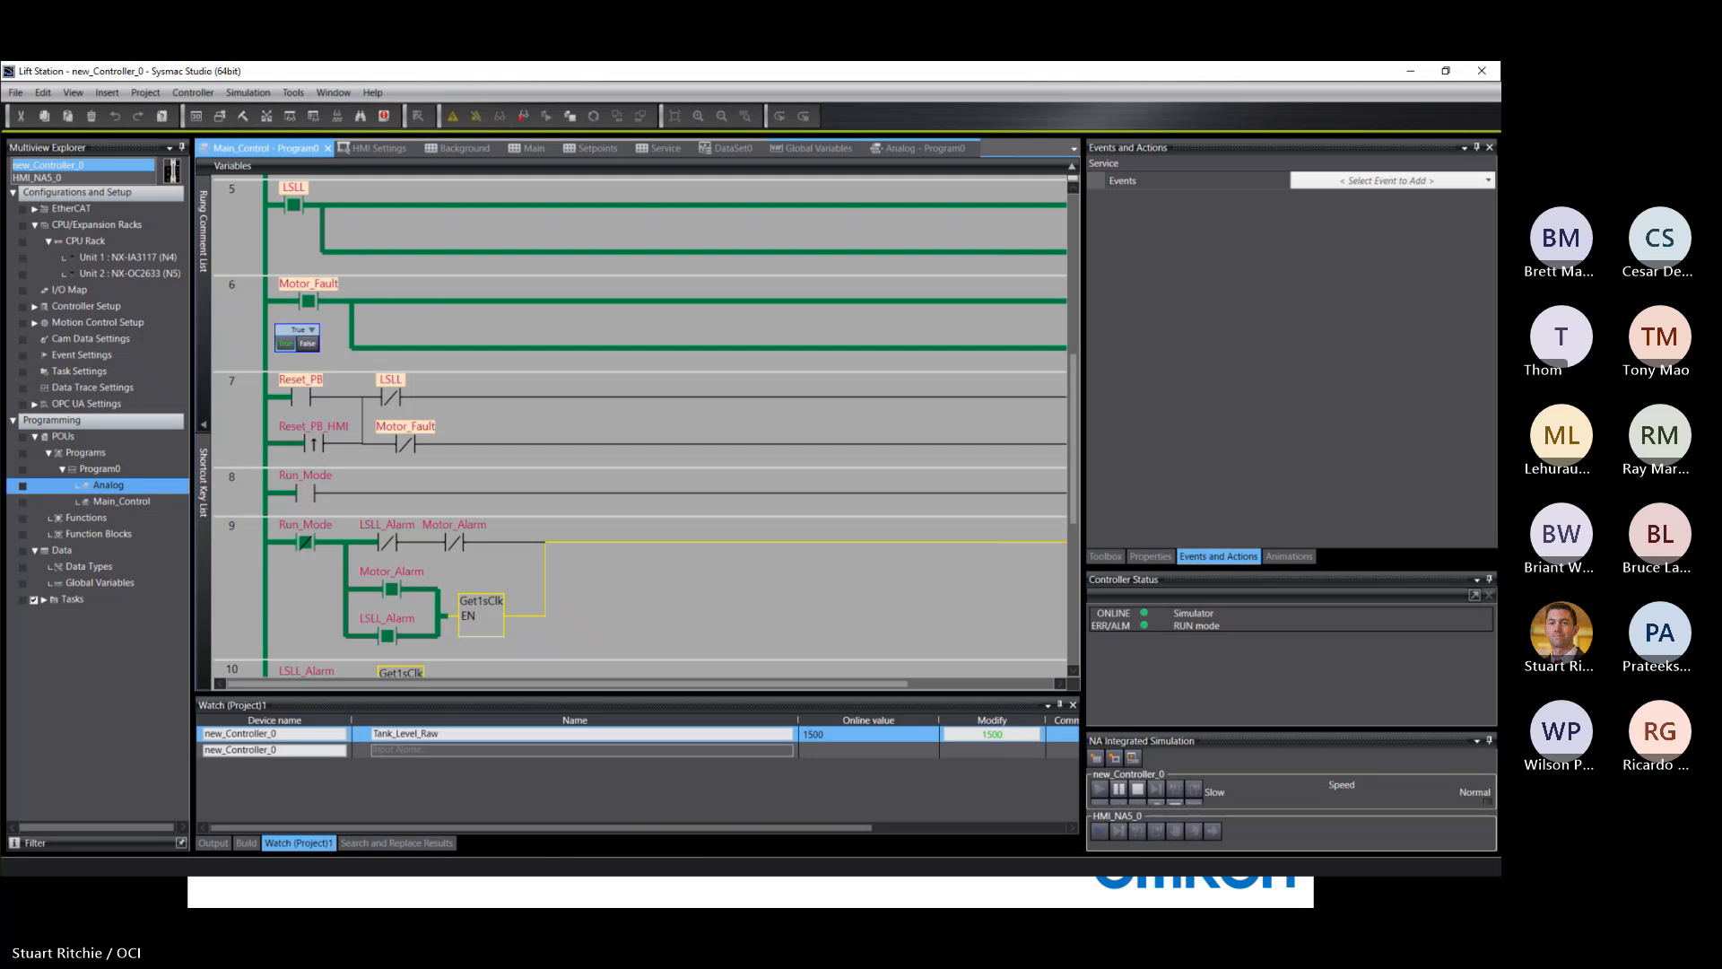
key(alt+Tab)
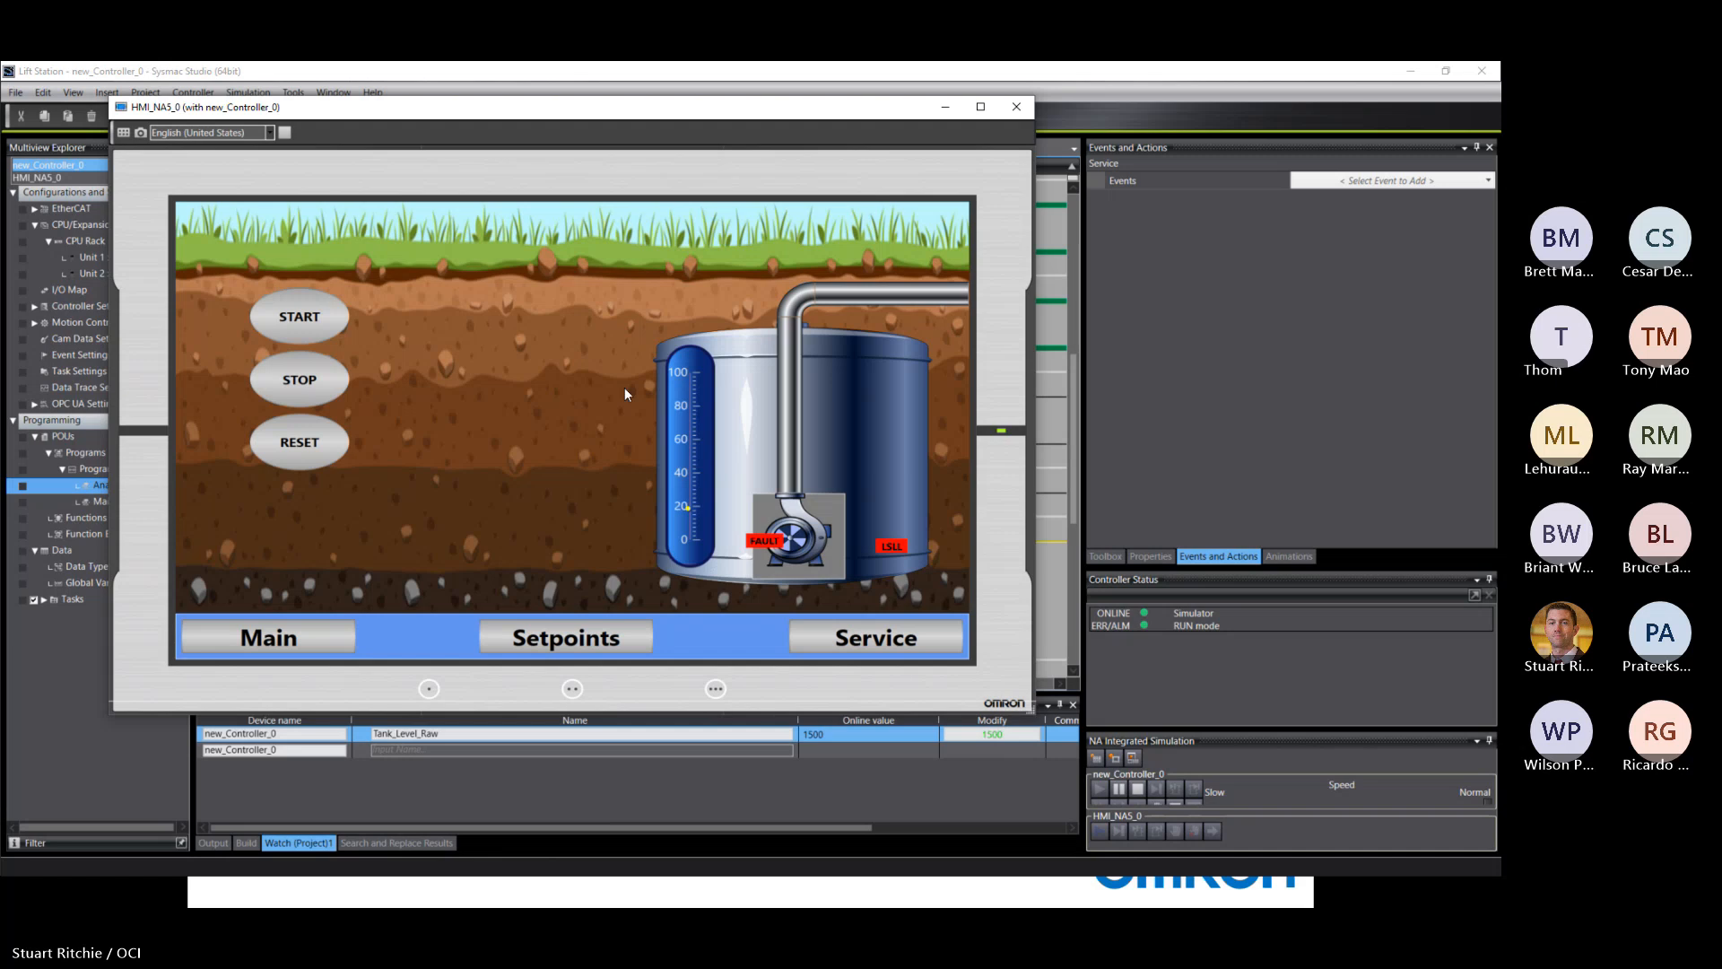
Step: Set Motor_Fault and LSLL back to False in the ladder and reset the alarms from the simulated HMI
click(1220, 363)
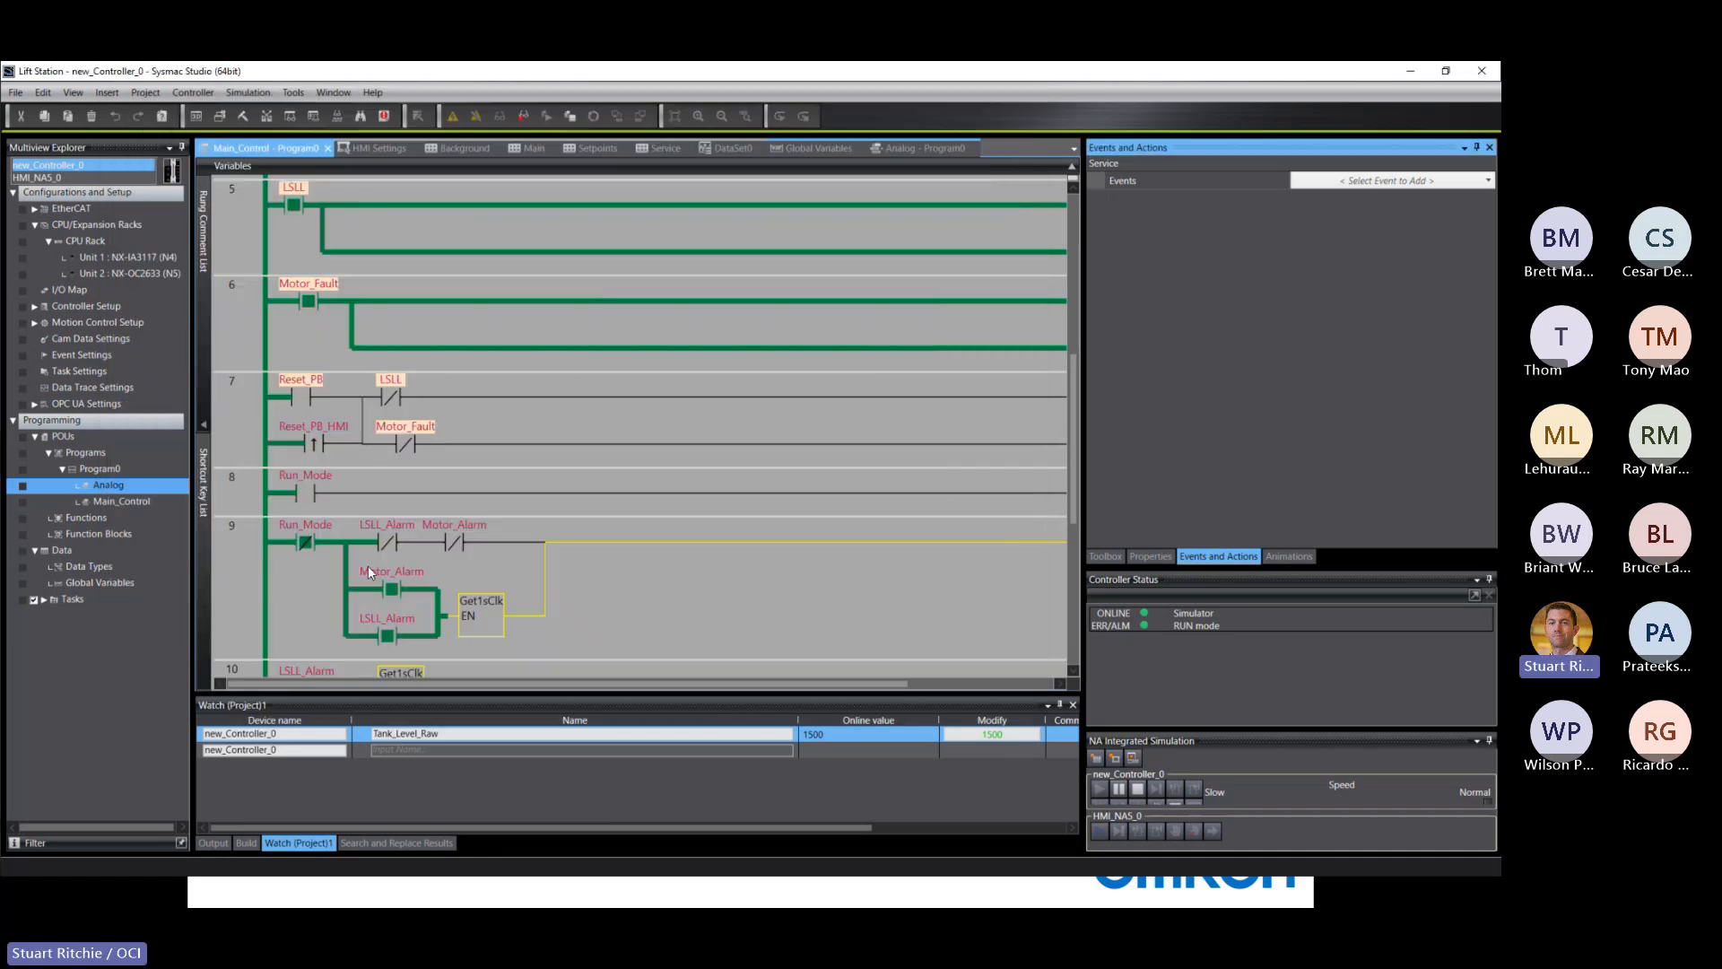
double_click(306, 306)
click(307, 342)
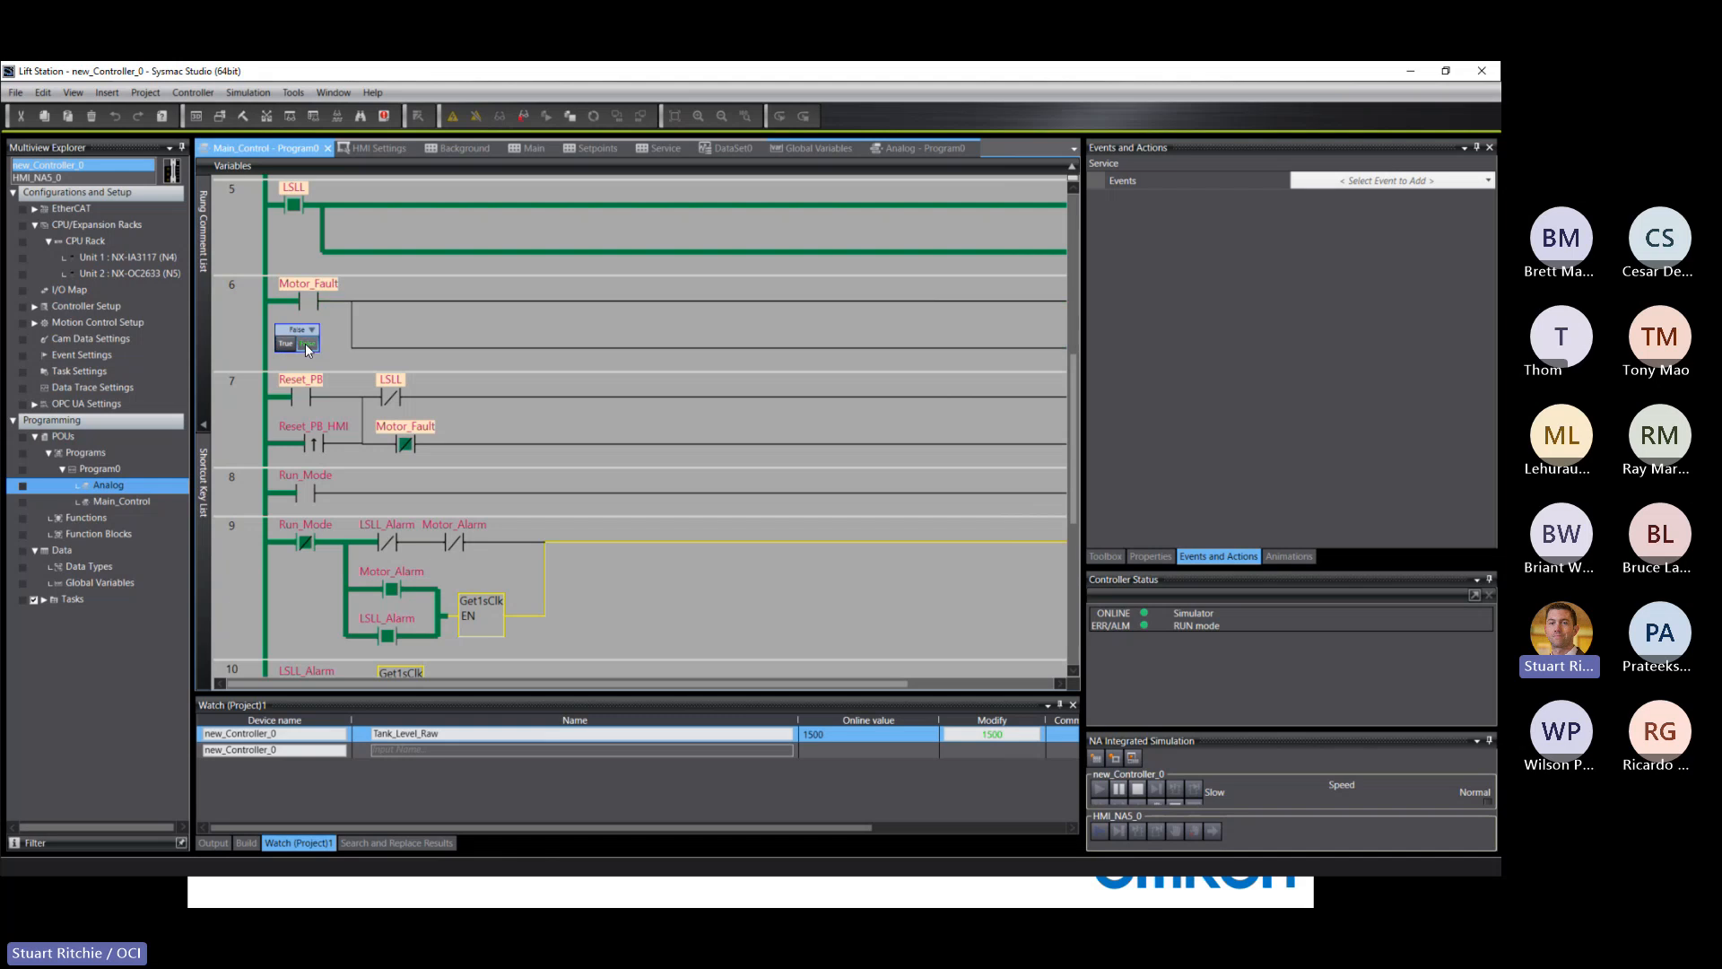
double_click(294, 204)
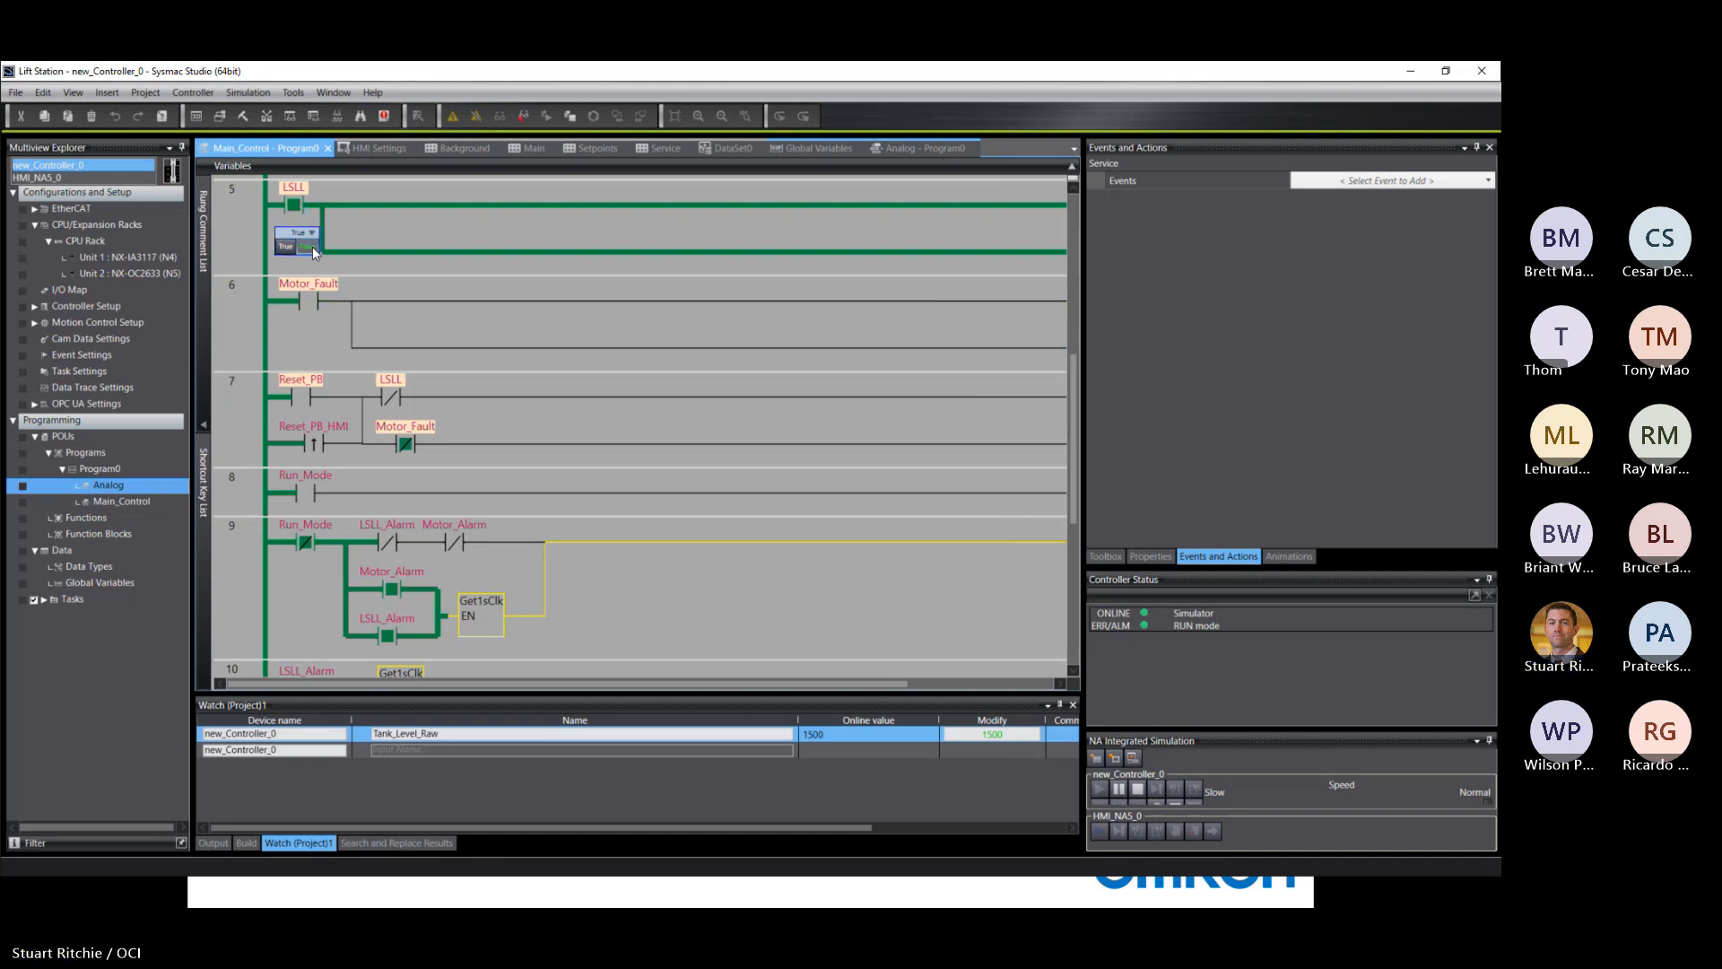
click(310, 248)
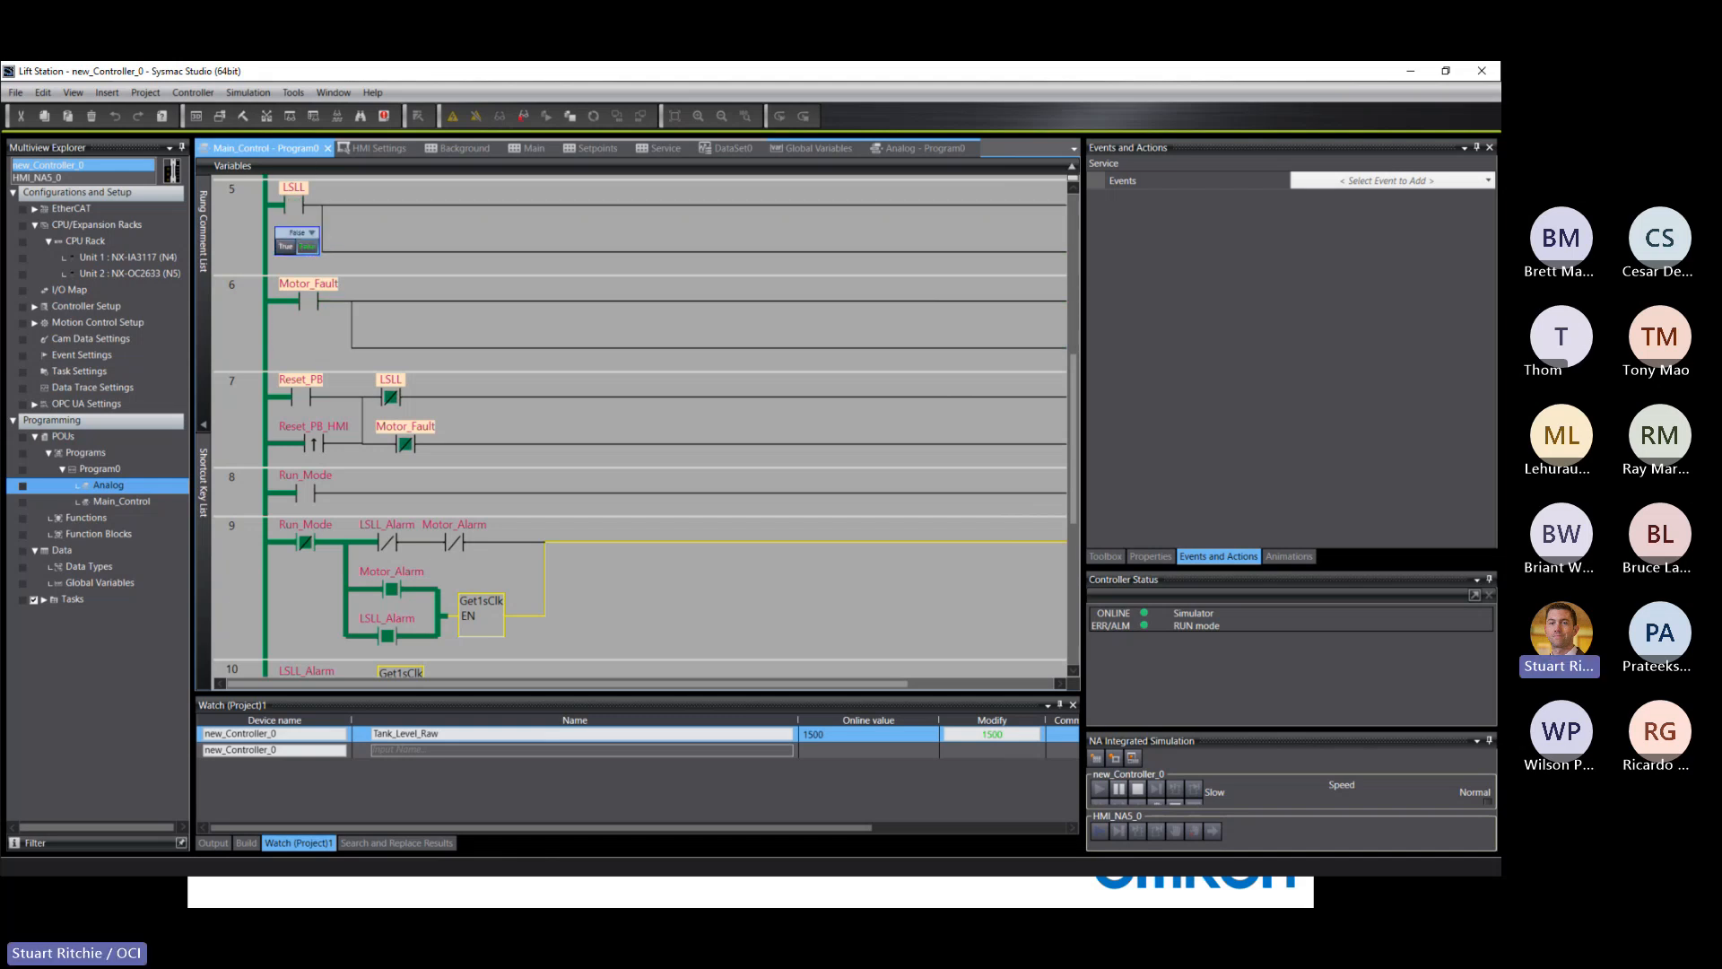
key(alt+Tab)
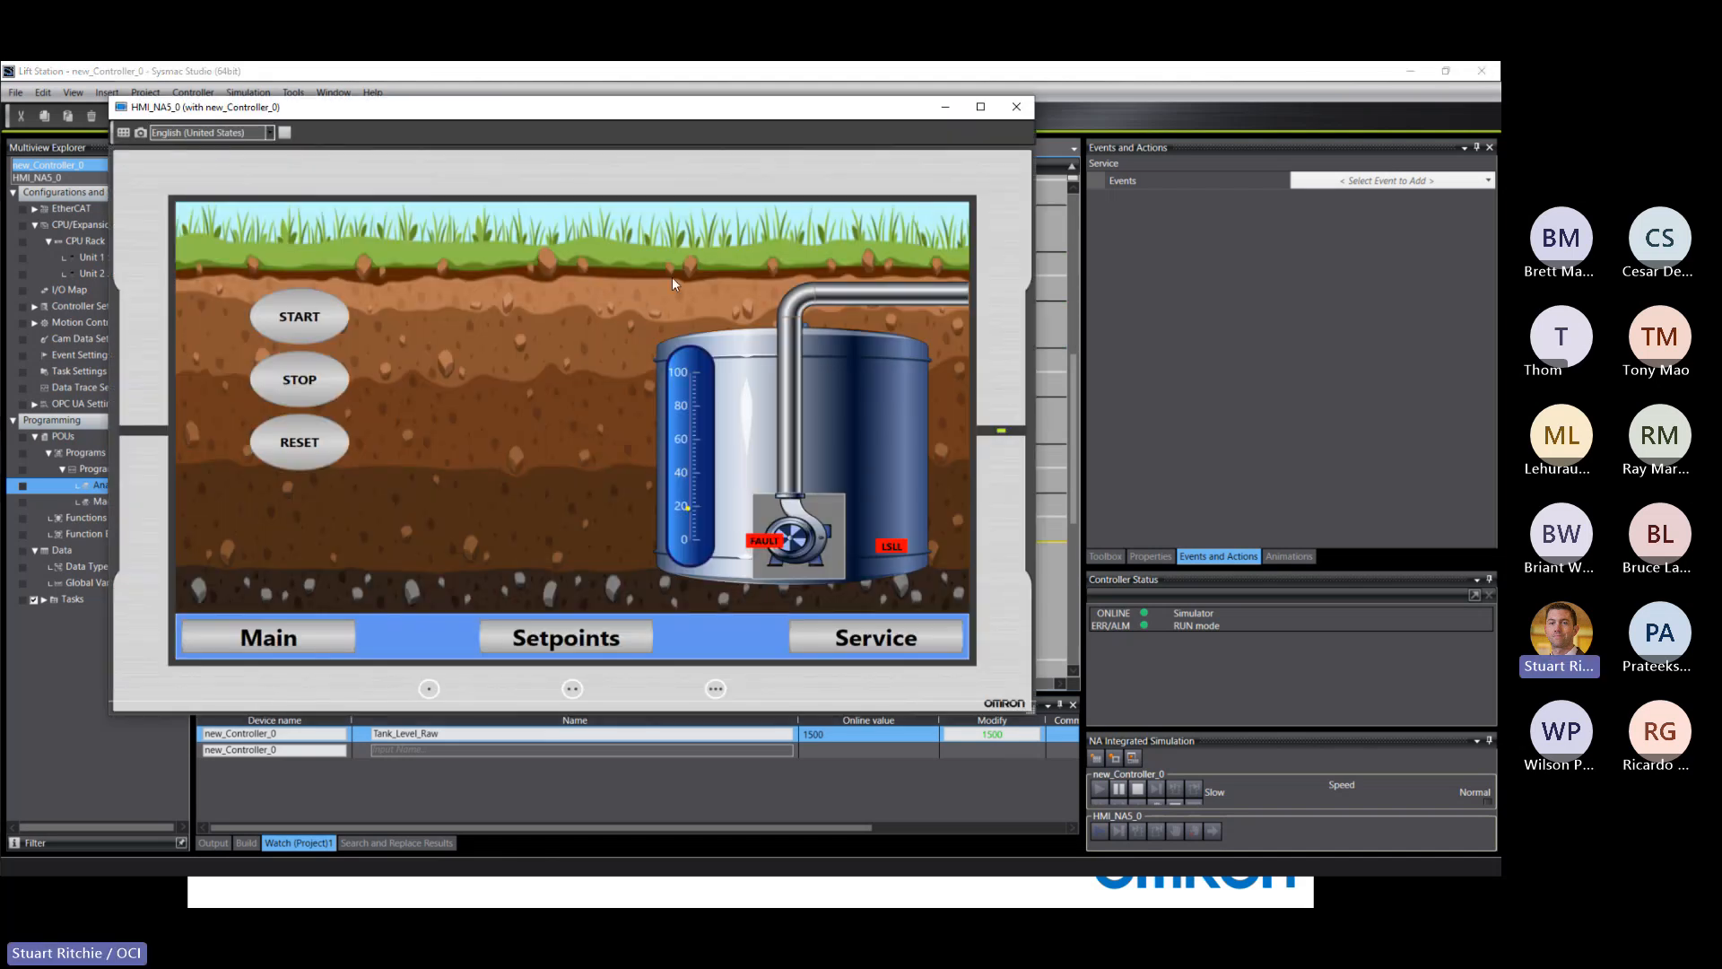
click(299, 443)
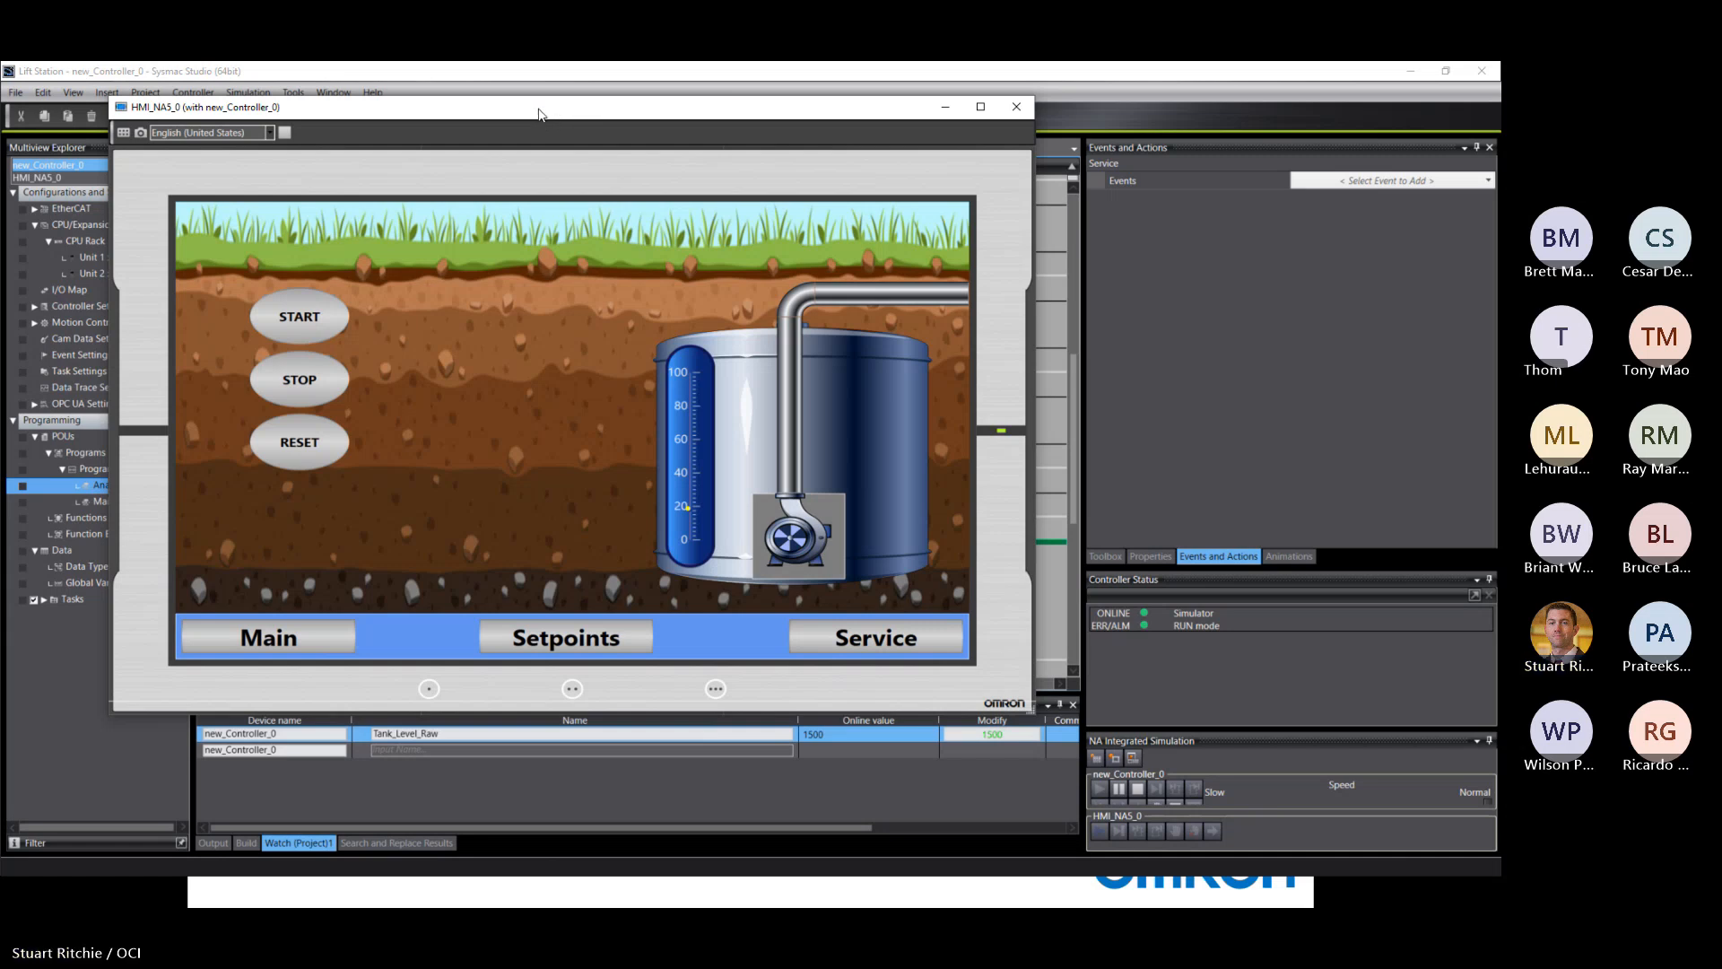
Step: View the Service page and the Setpoints page with its trend graph on the simulated HMI, ending on the Service page
click(870, 638)
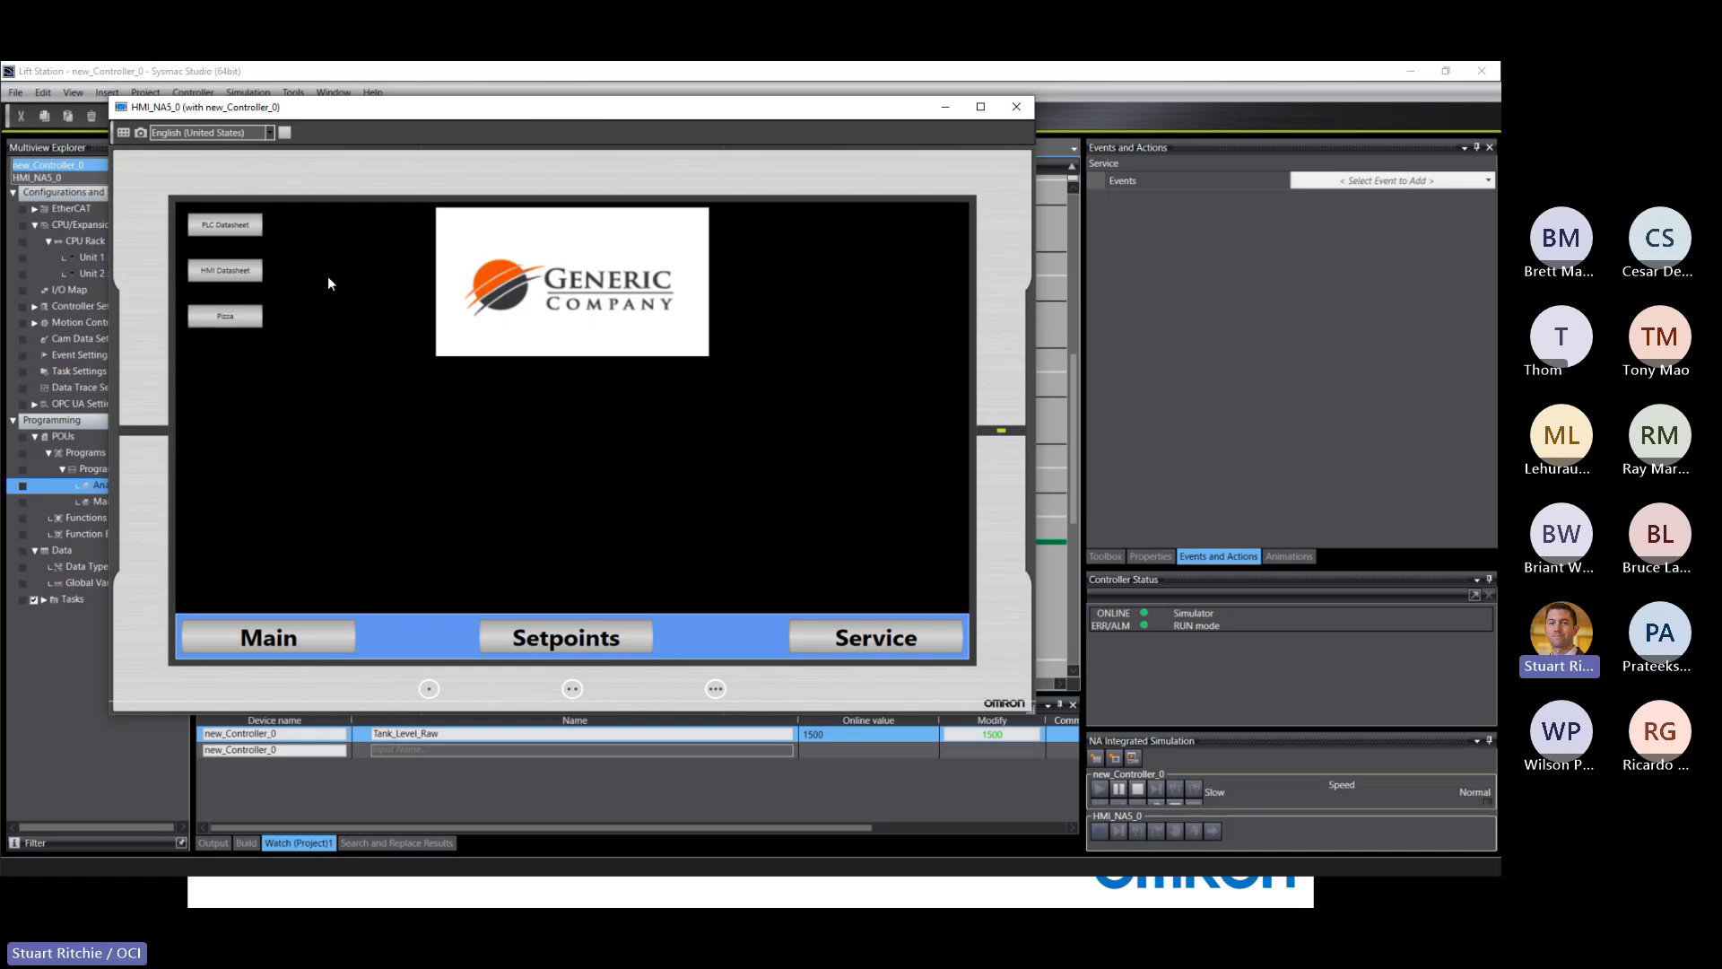
click(579, 632)
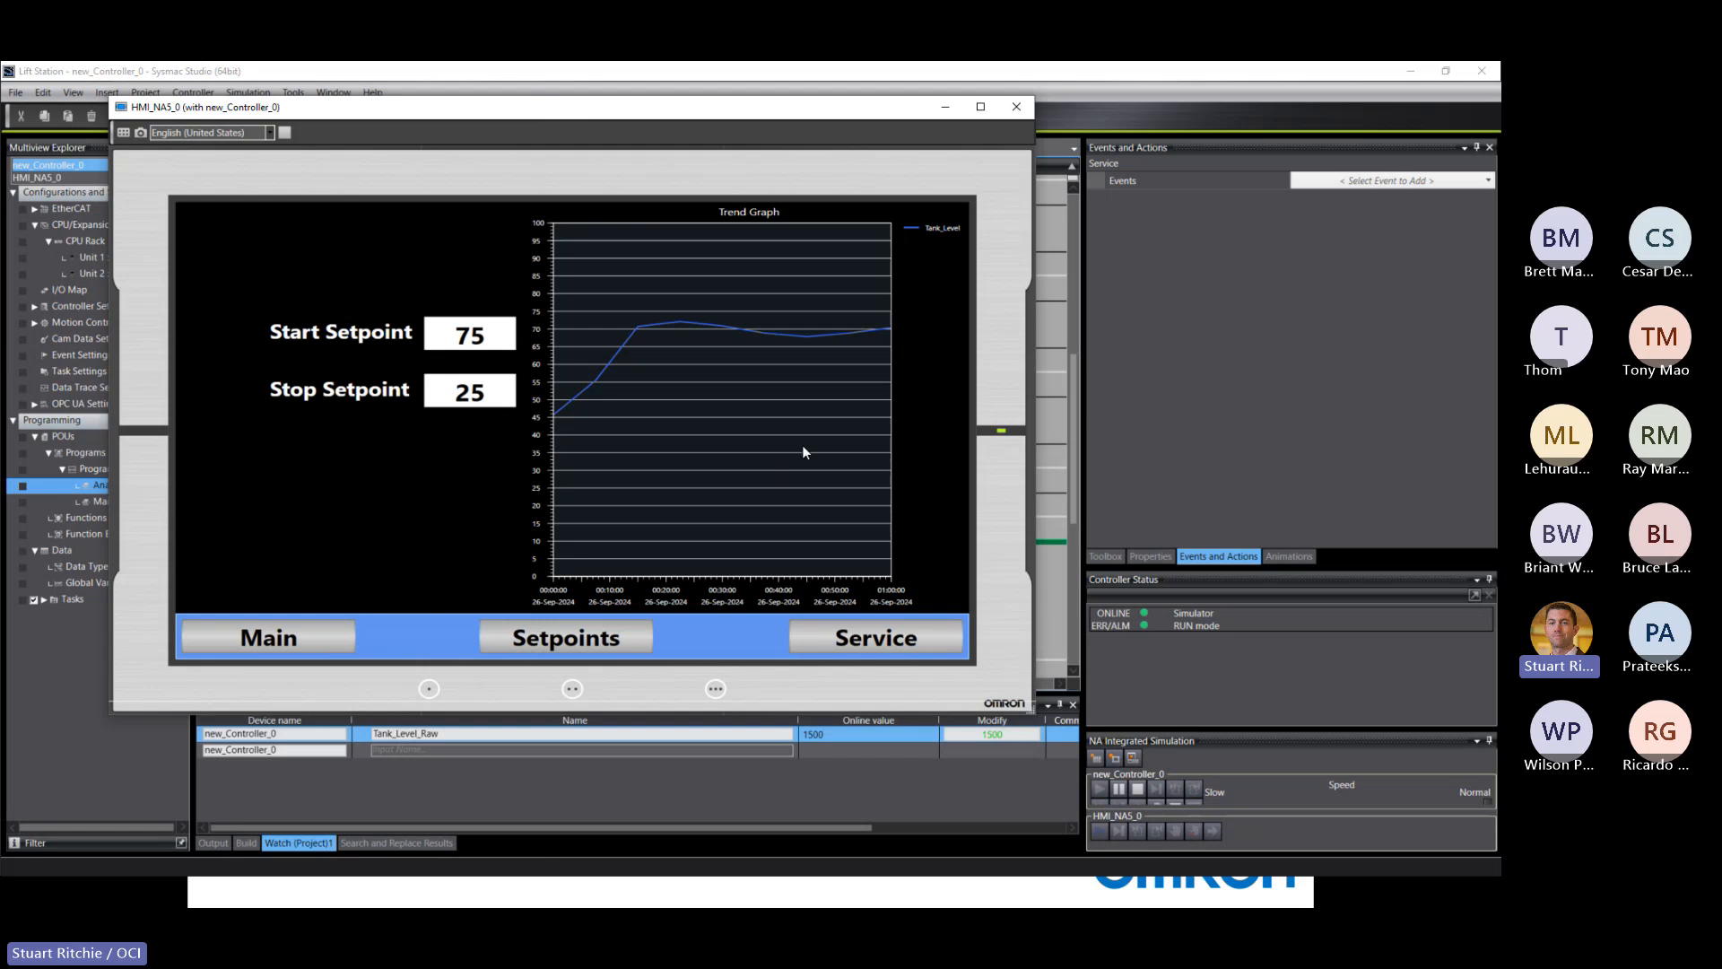
click(825, 642)
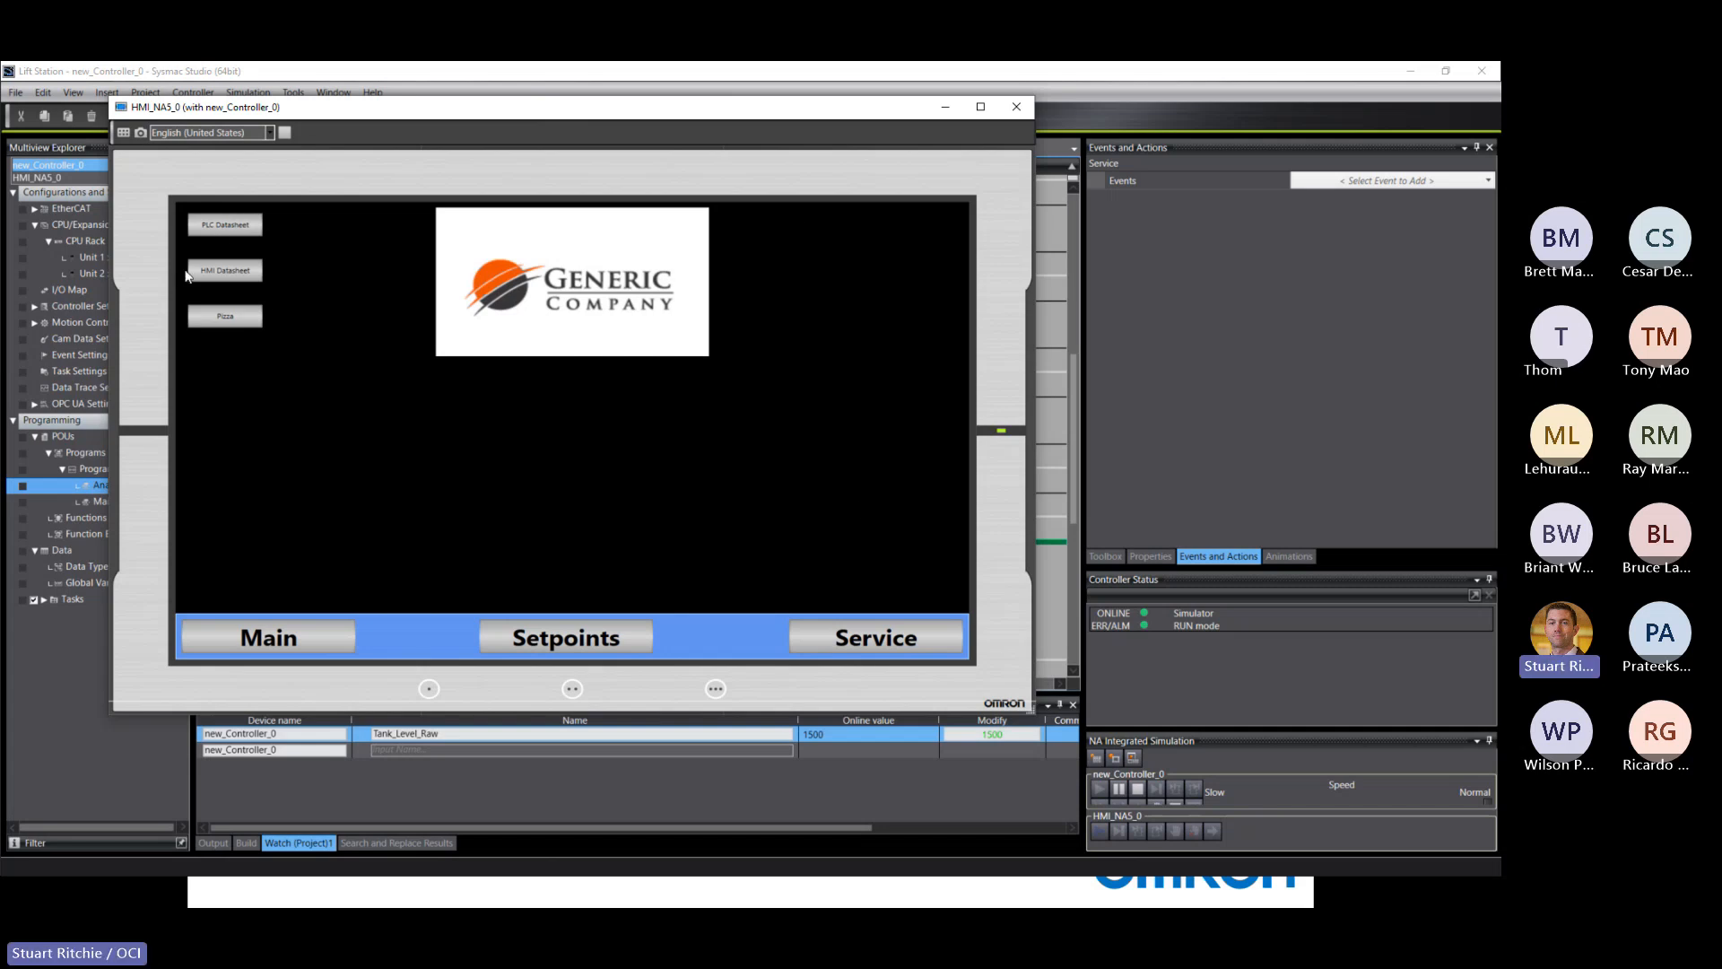
Step: Test the Pizza button by opening Menu.pdf, moving its window over the HMI, reviewing it and closing it
click(225, 319)
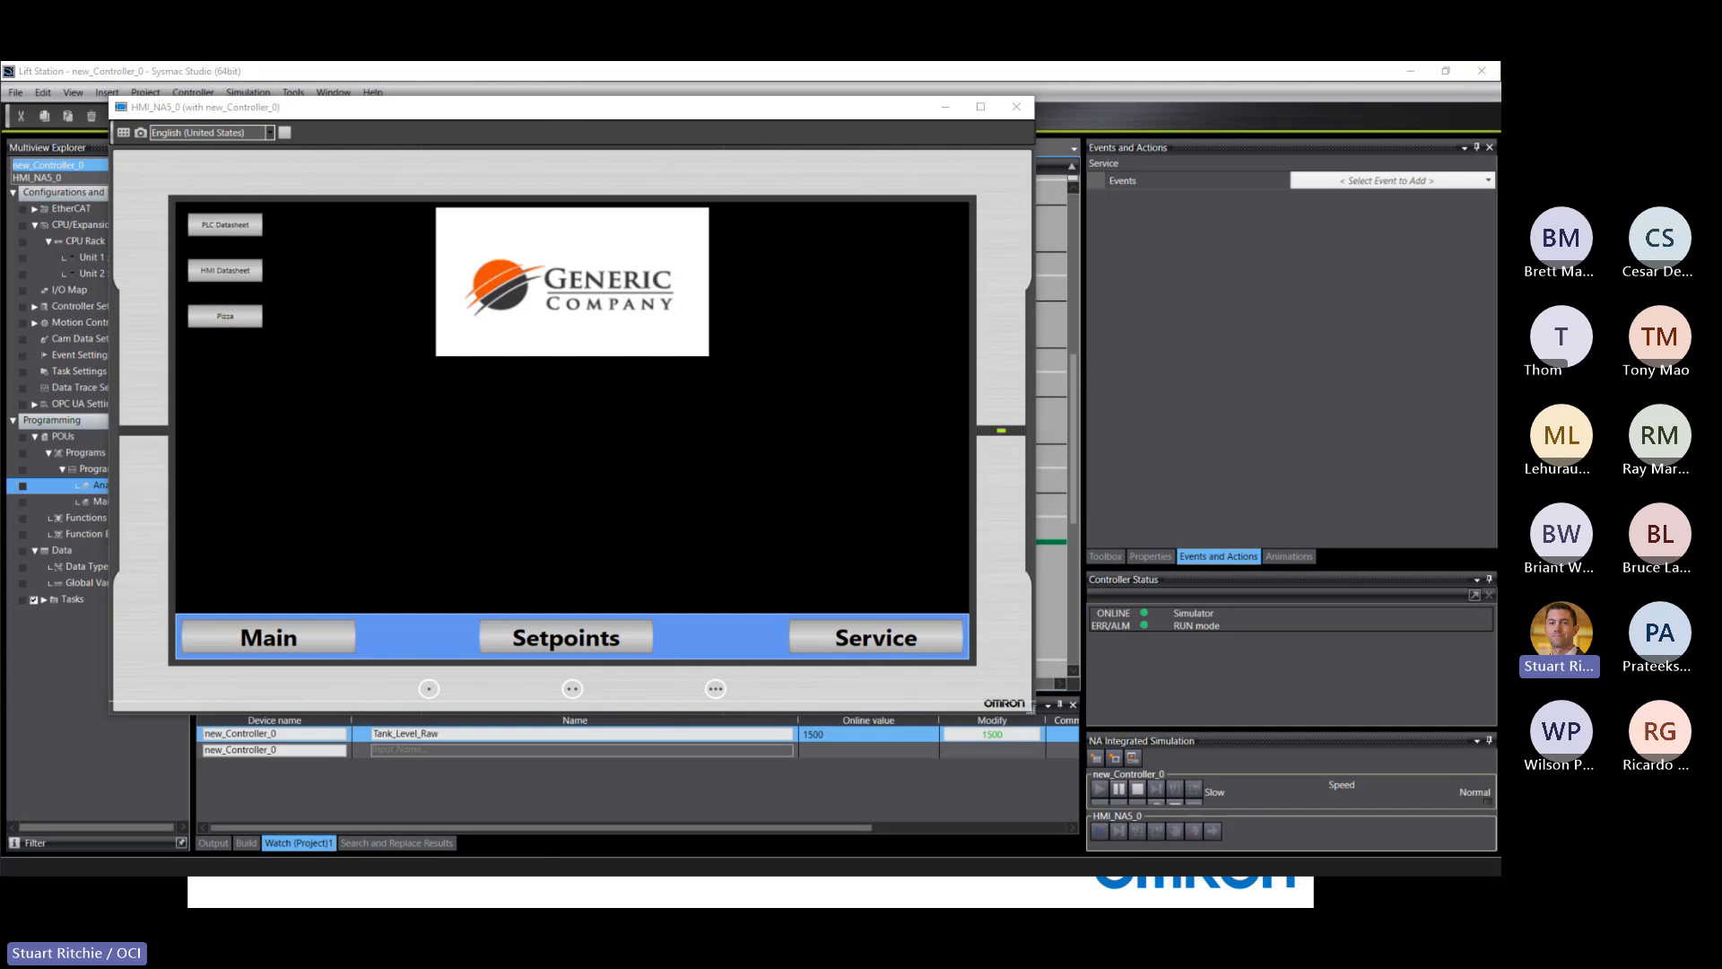
drag(1158, 259, 567, 141)
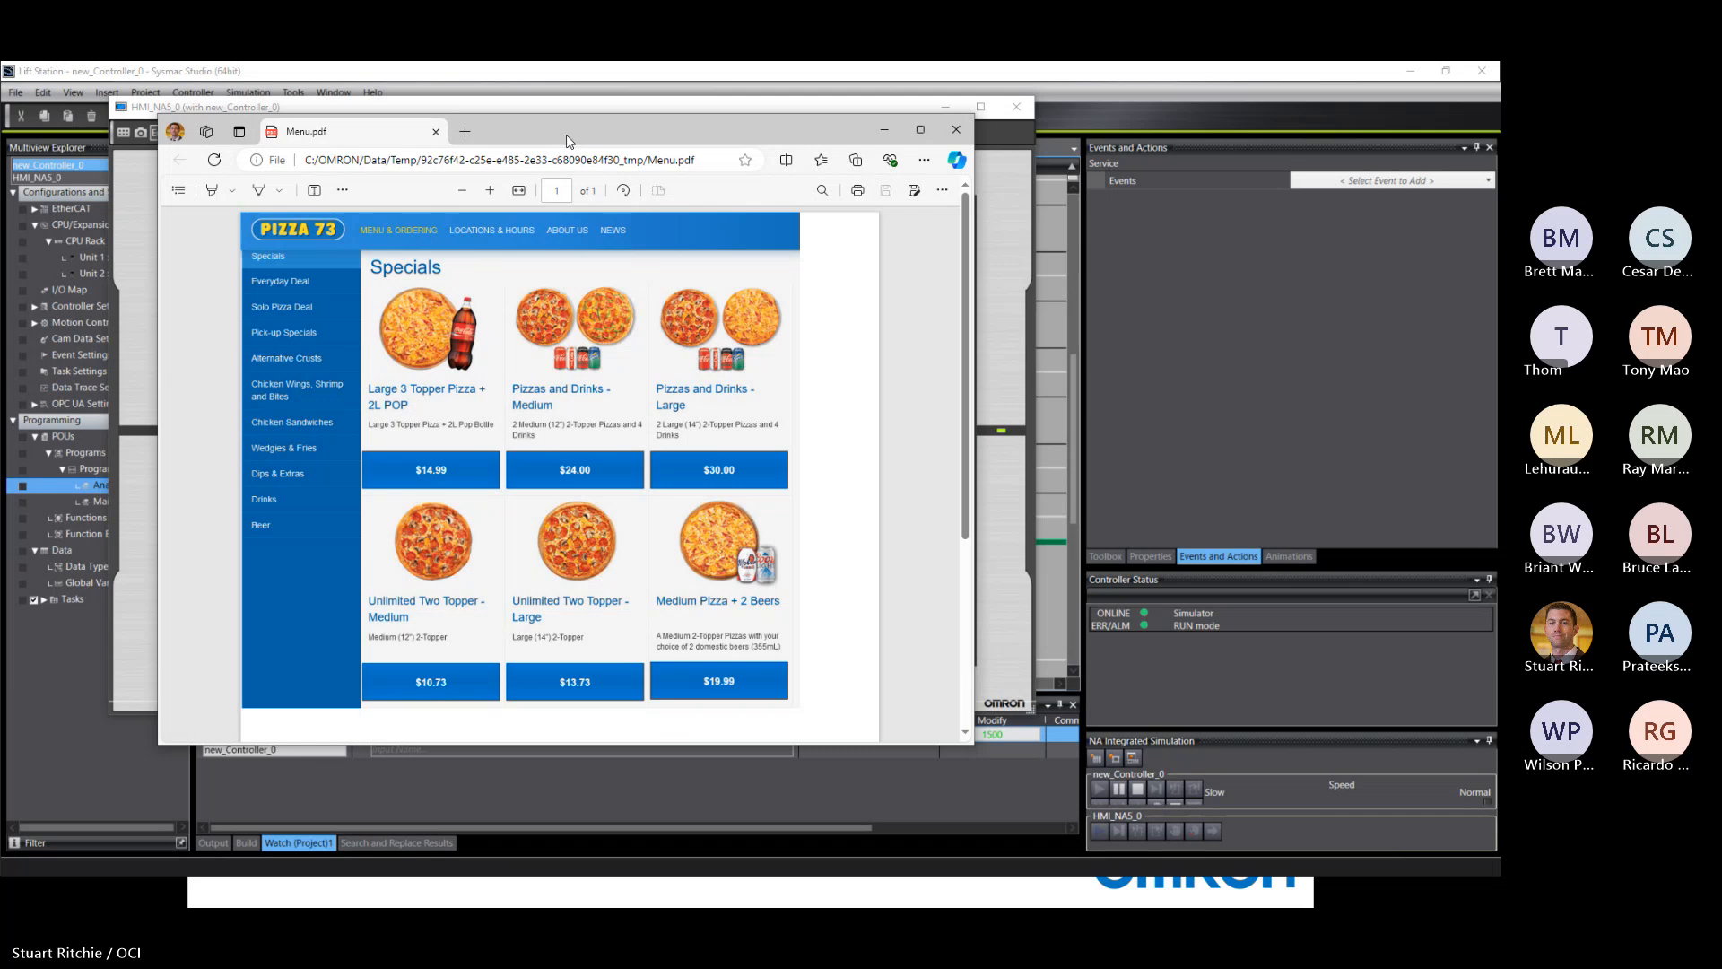
scroll(565, 448, down, 3)
scroll(565, 448, up, 3)
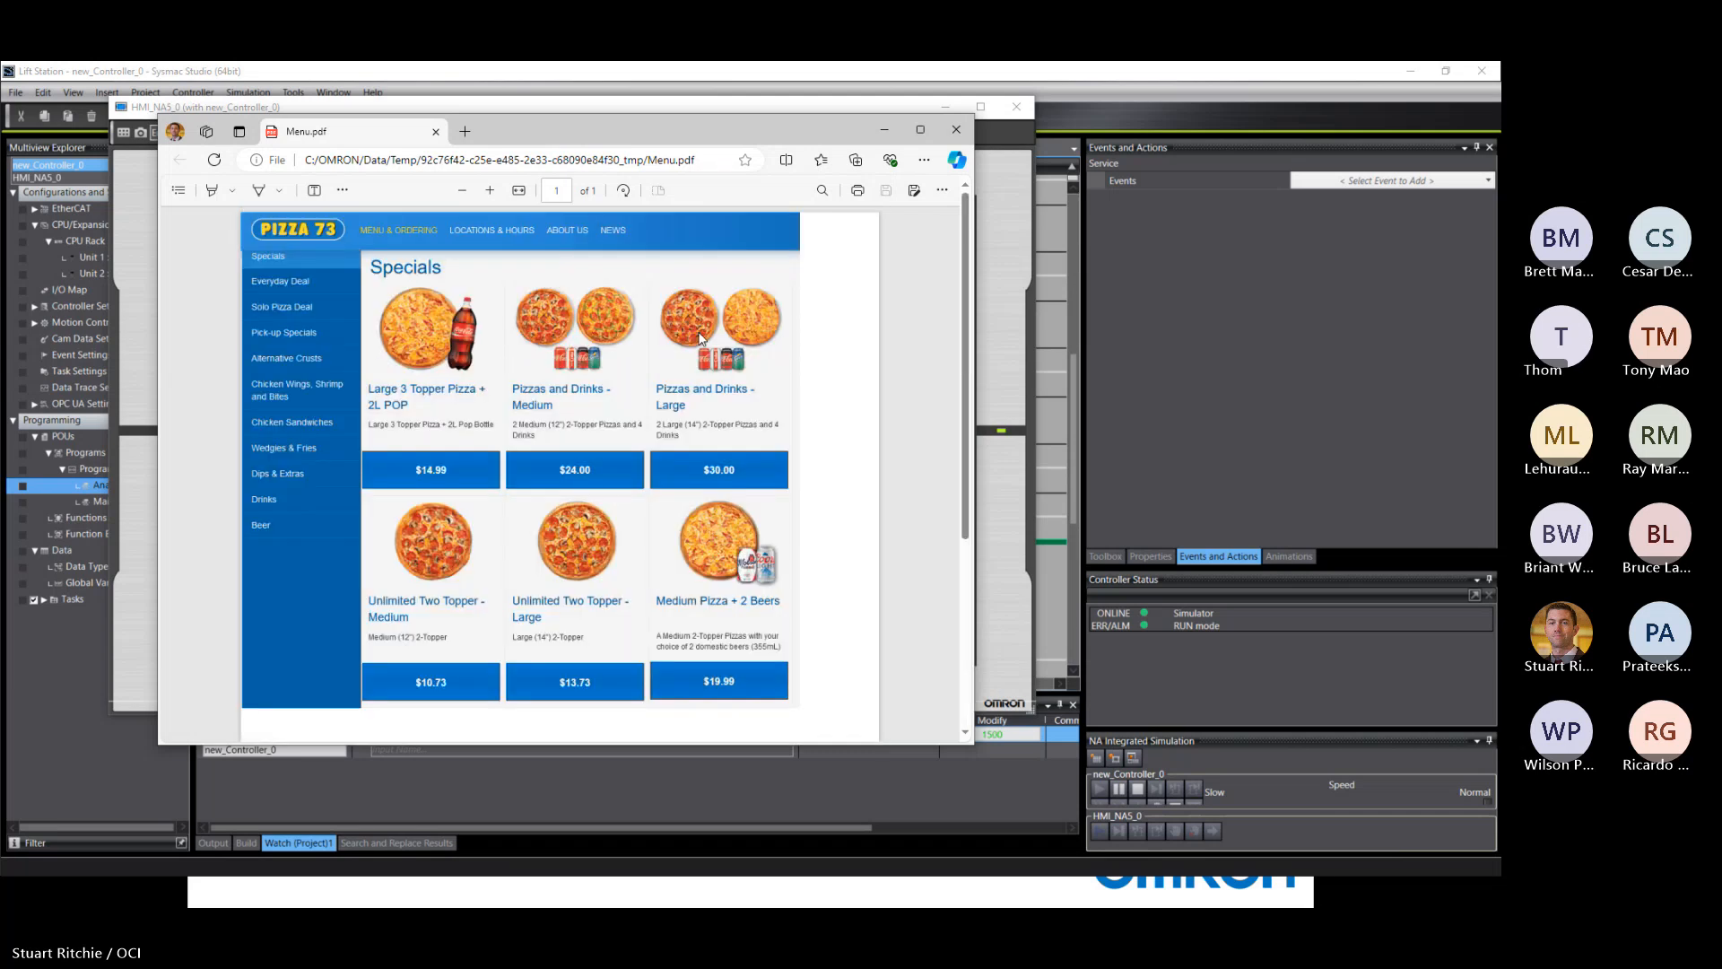
click(957, 129)
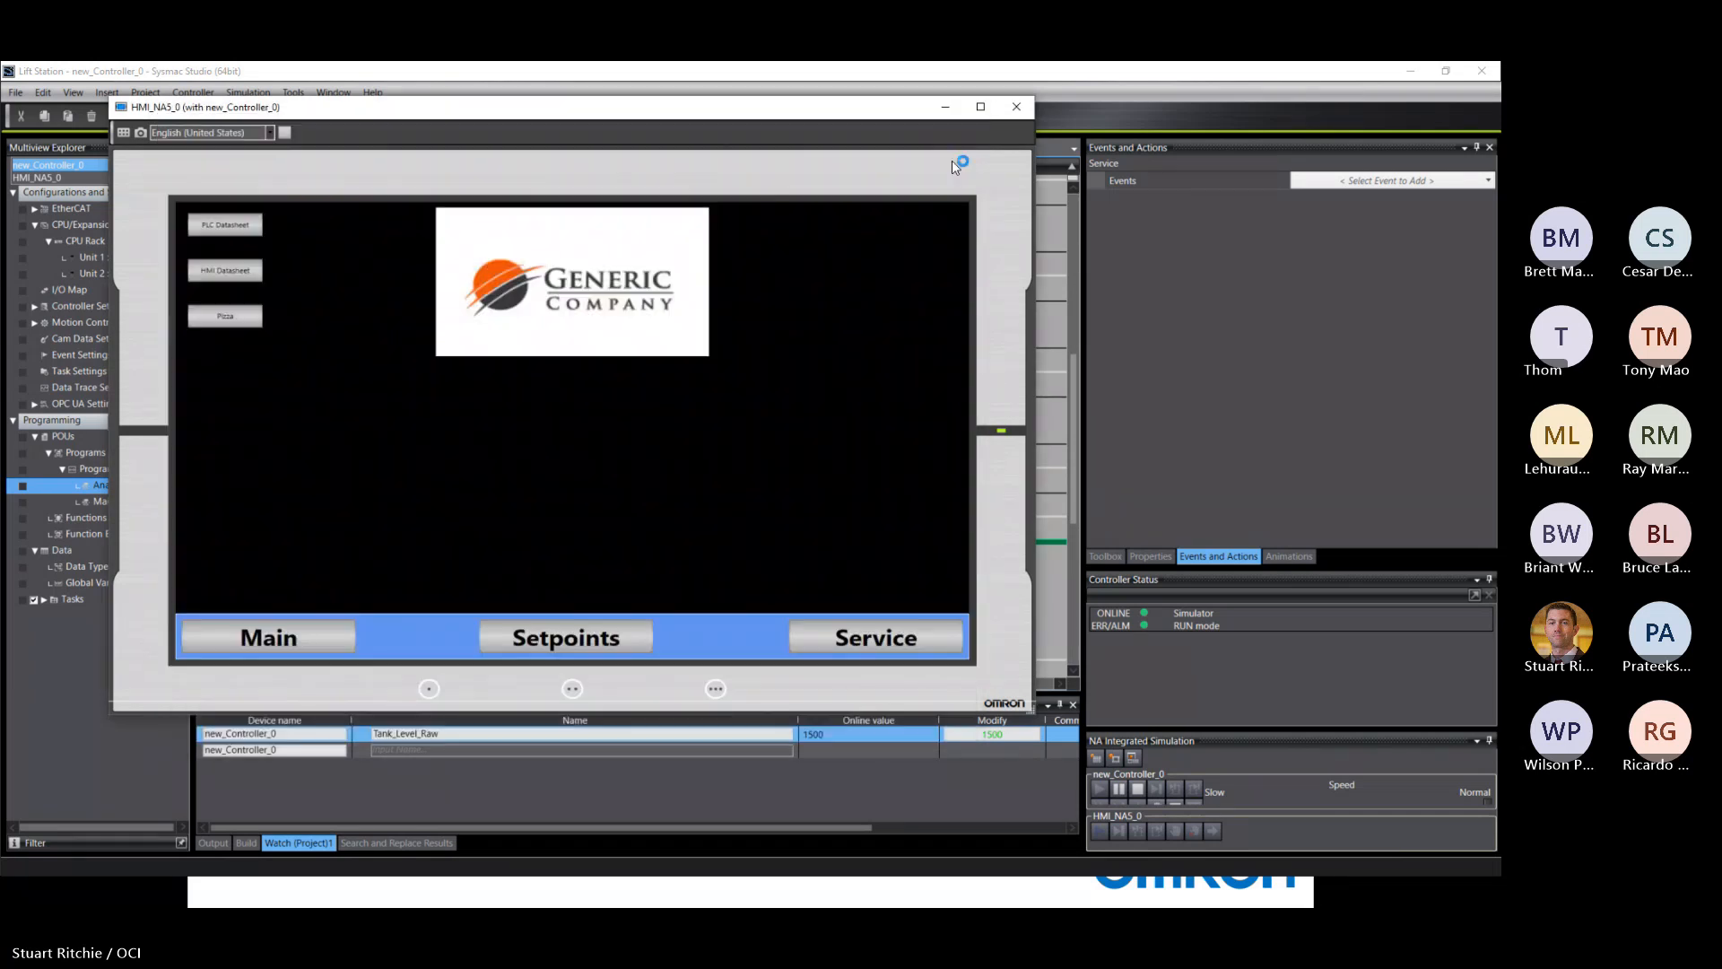
Step: Test the PLC Datasheet button by opening NX1P2 Datasheet.pdf, look through its first pages and close it
click(206, 223)
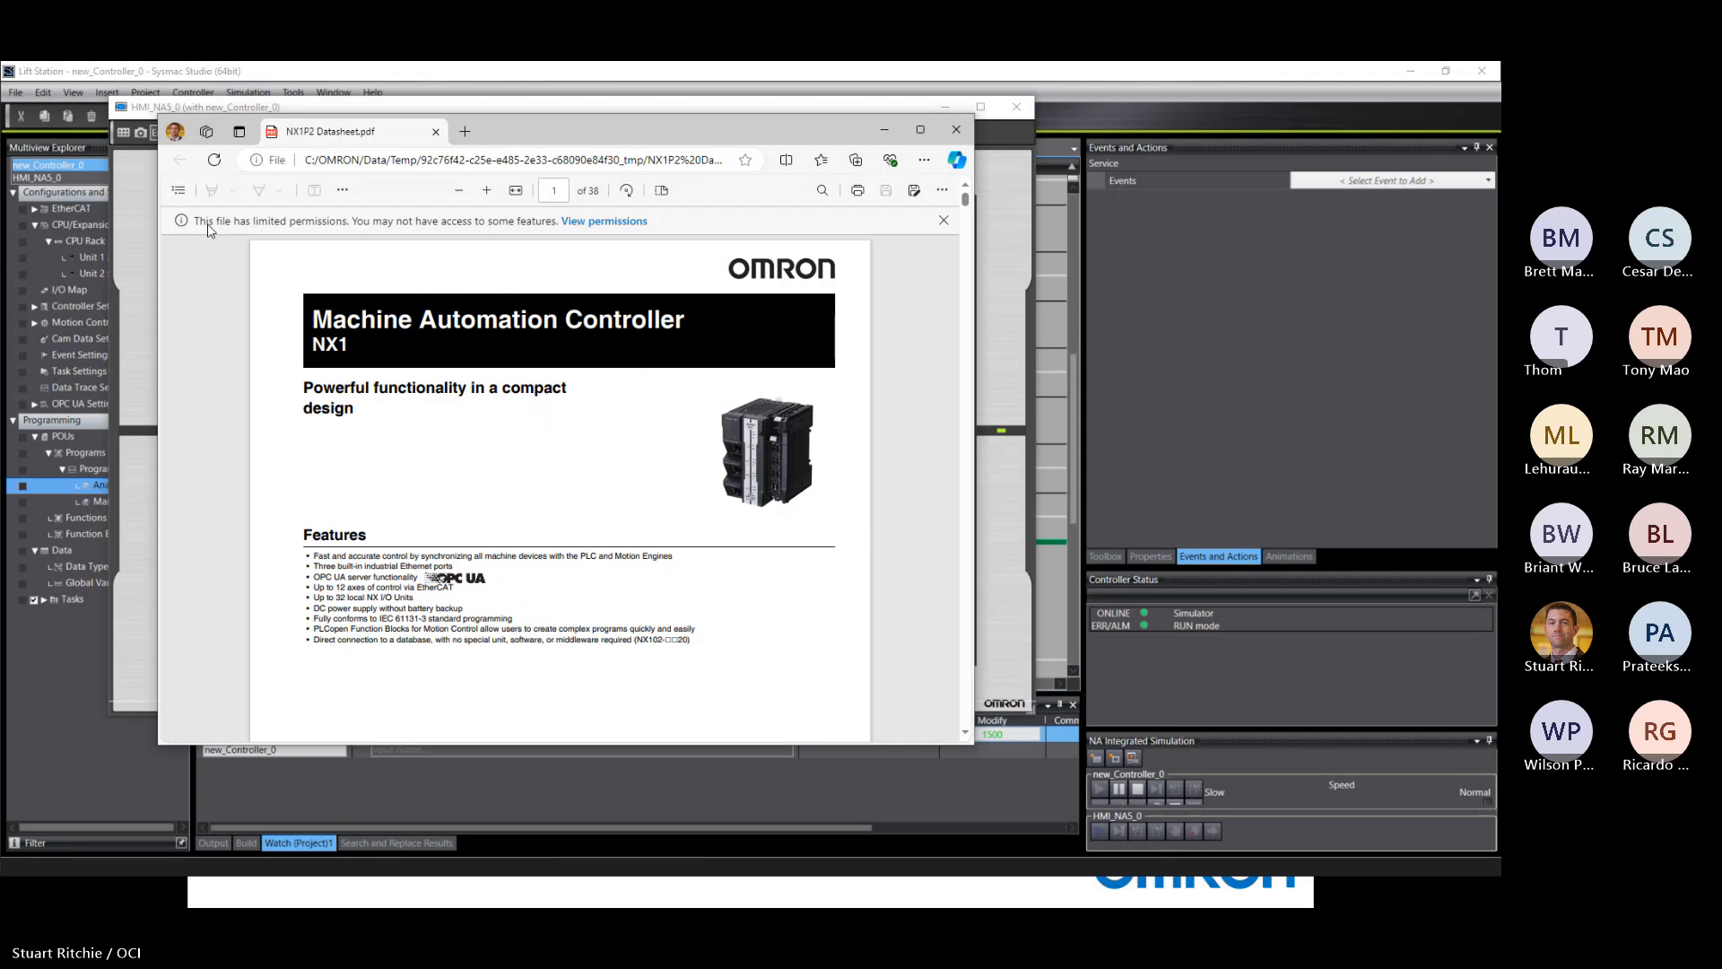
scroll(661, 445, down, 10)
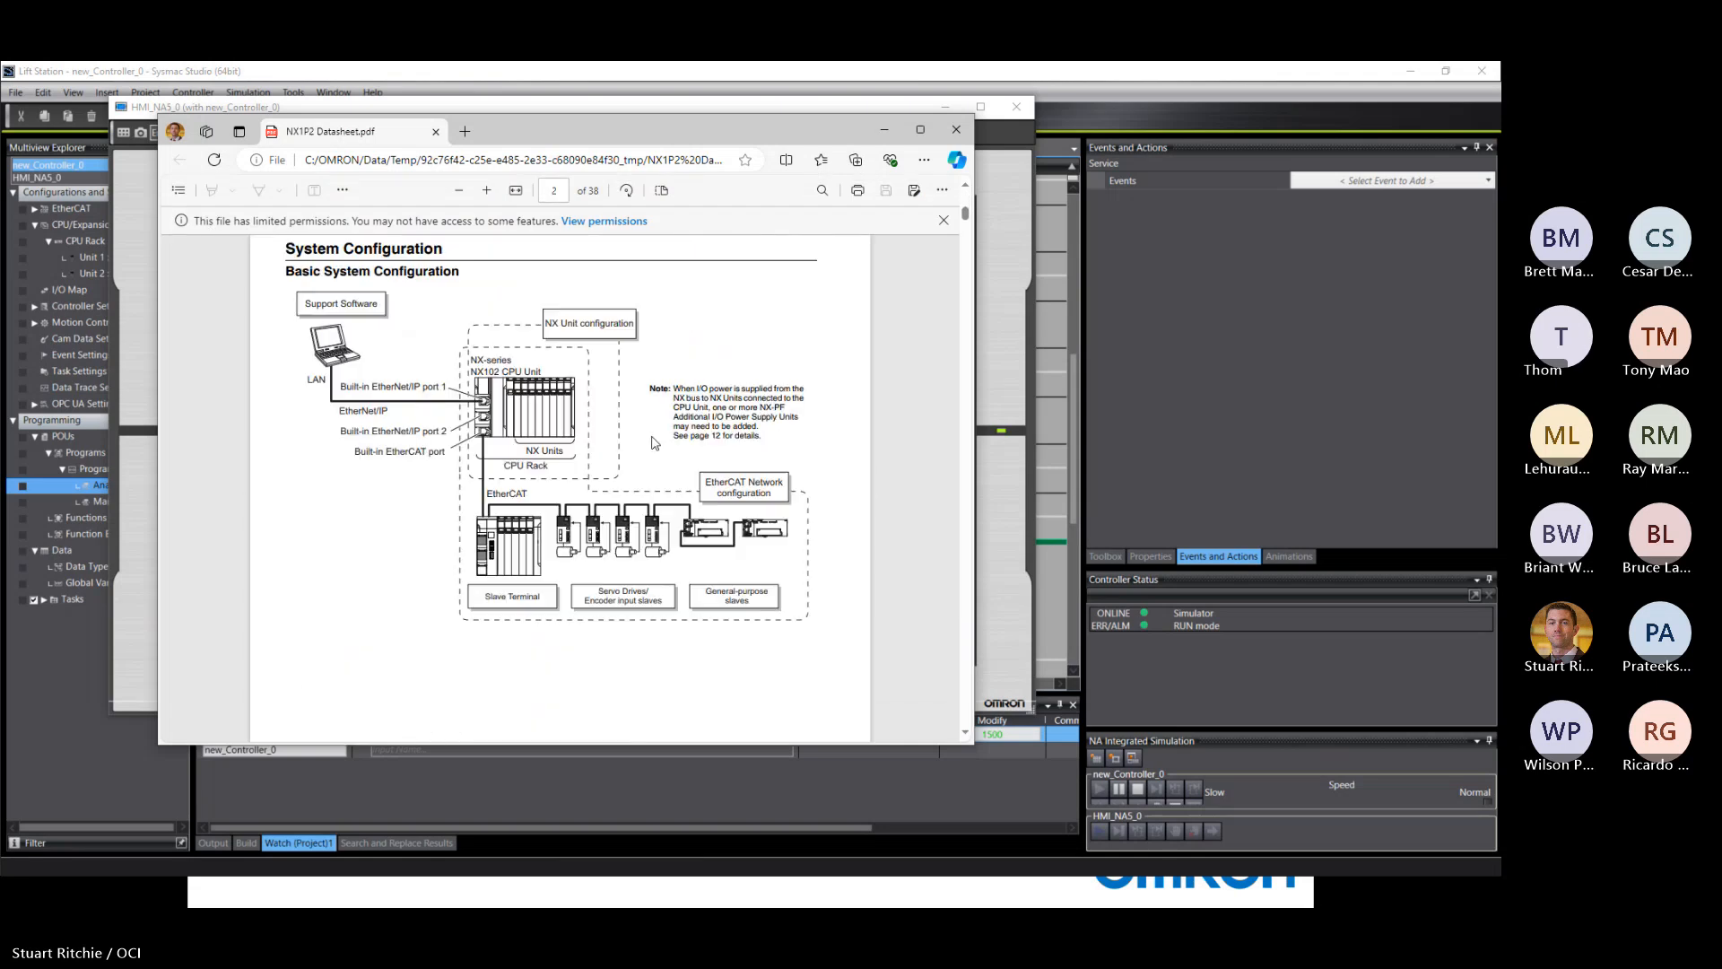
scroll(653, 443, down, 15)
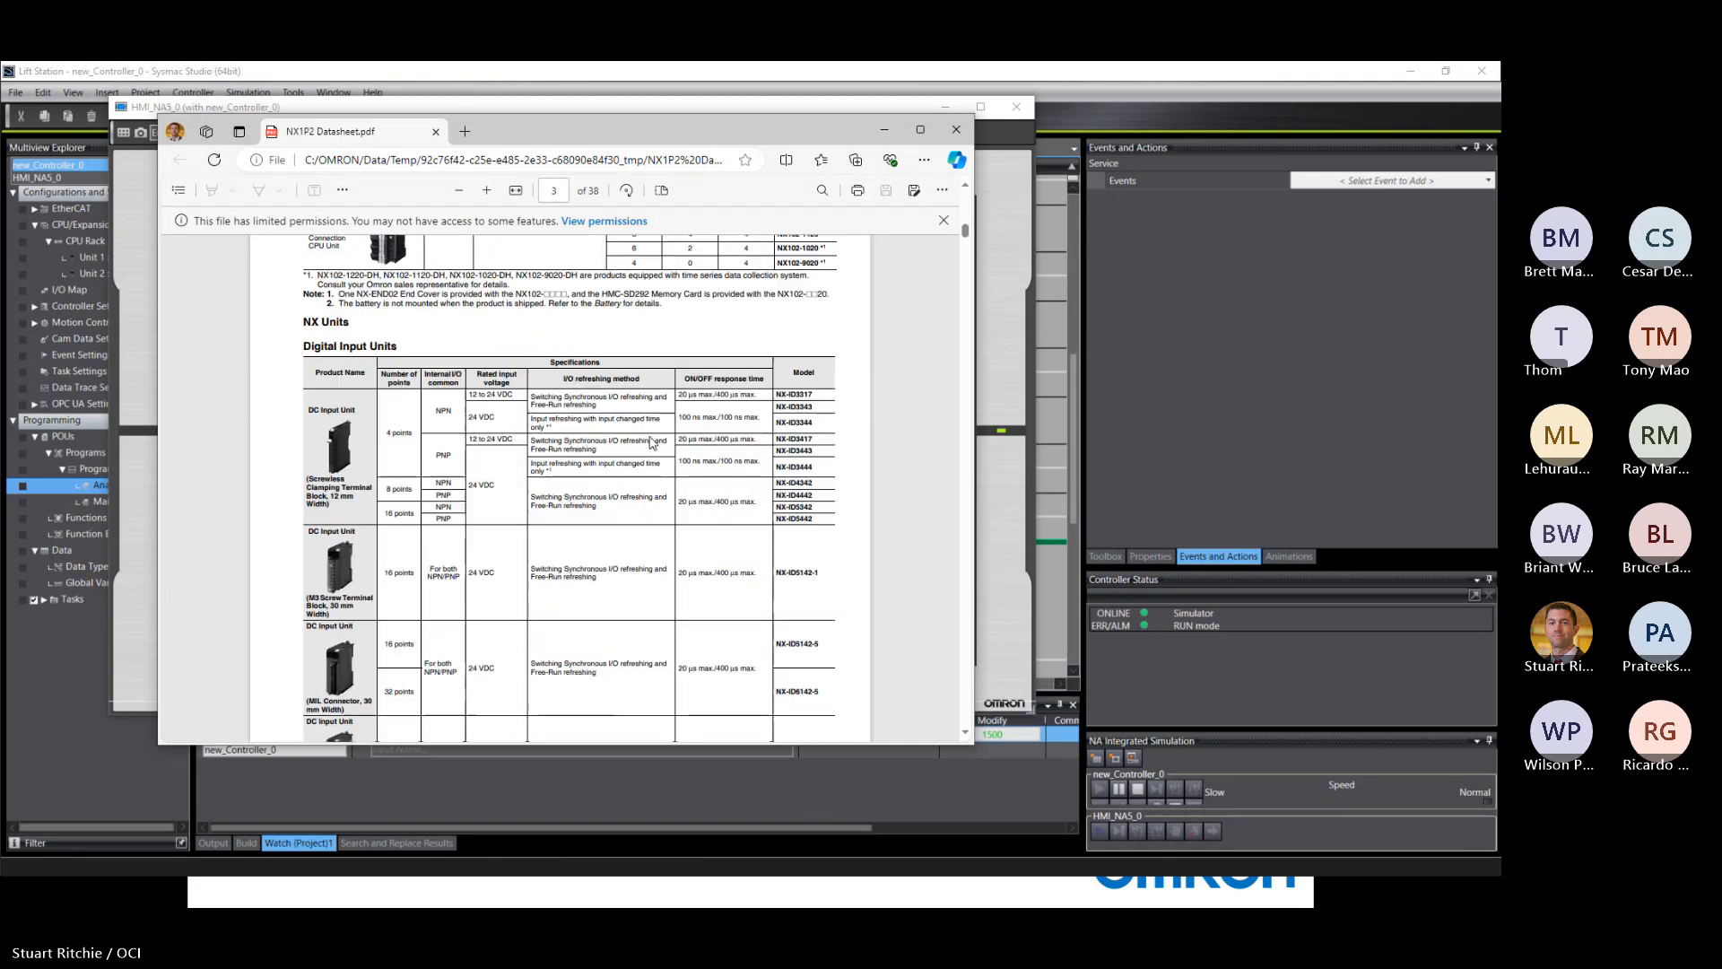
click(956, 129)
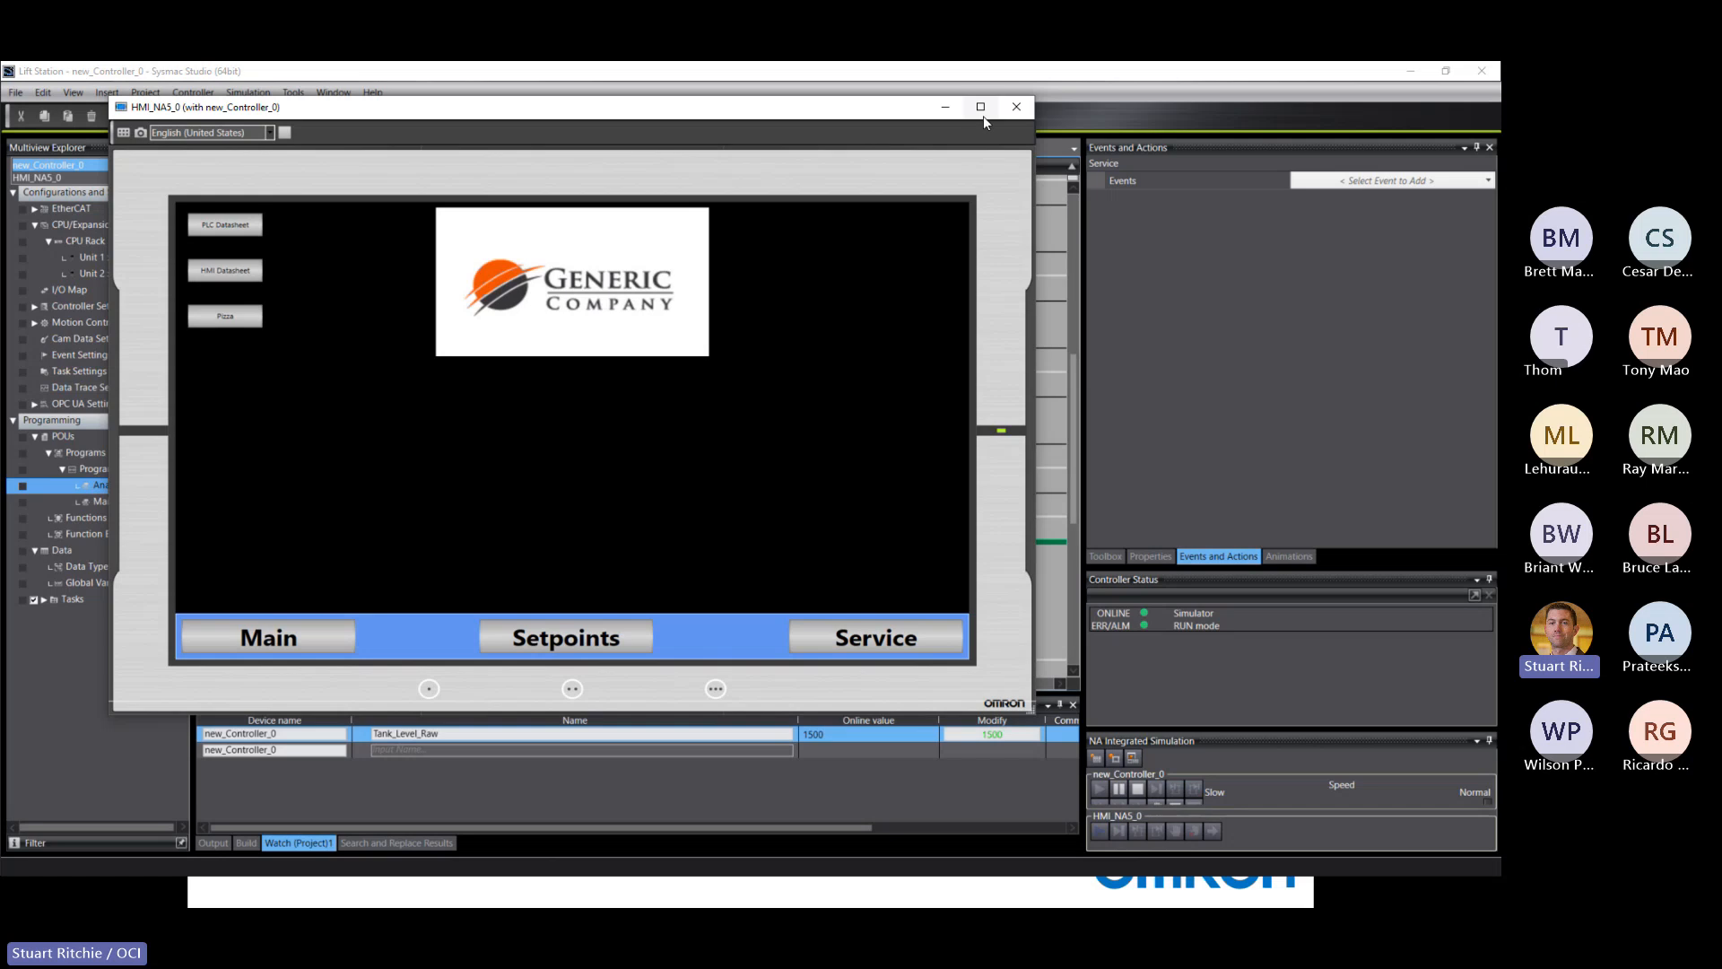
Step: Stop the integrated simulation and show the HMI's Main page for editing
click(1136, 786)
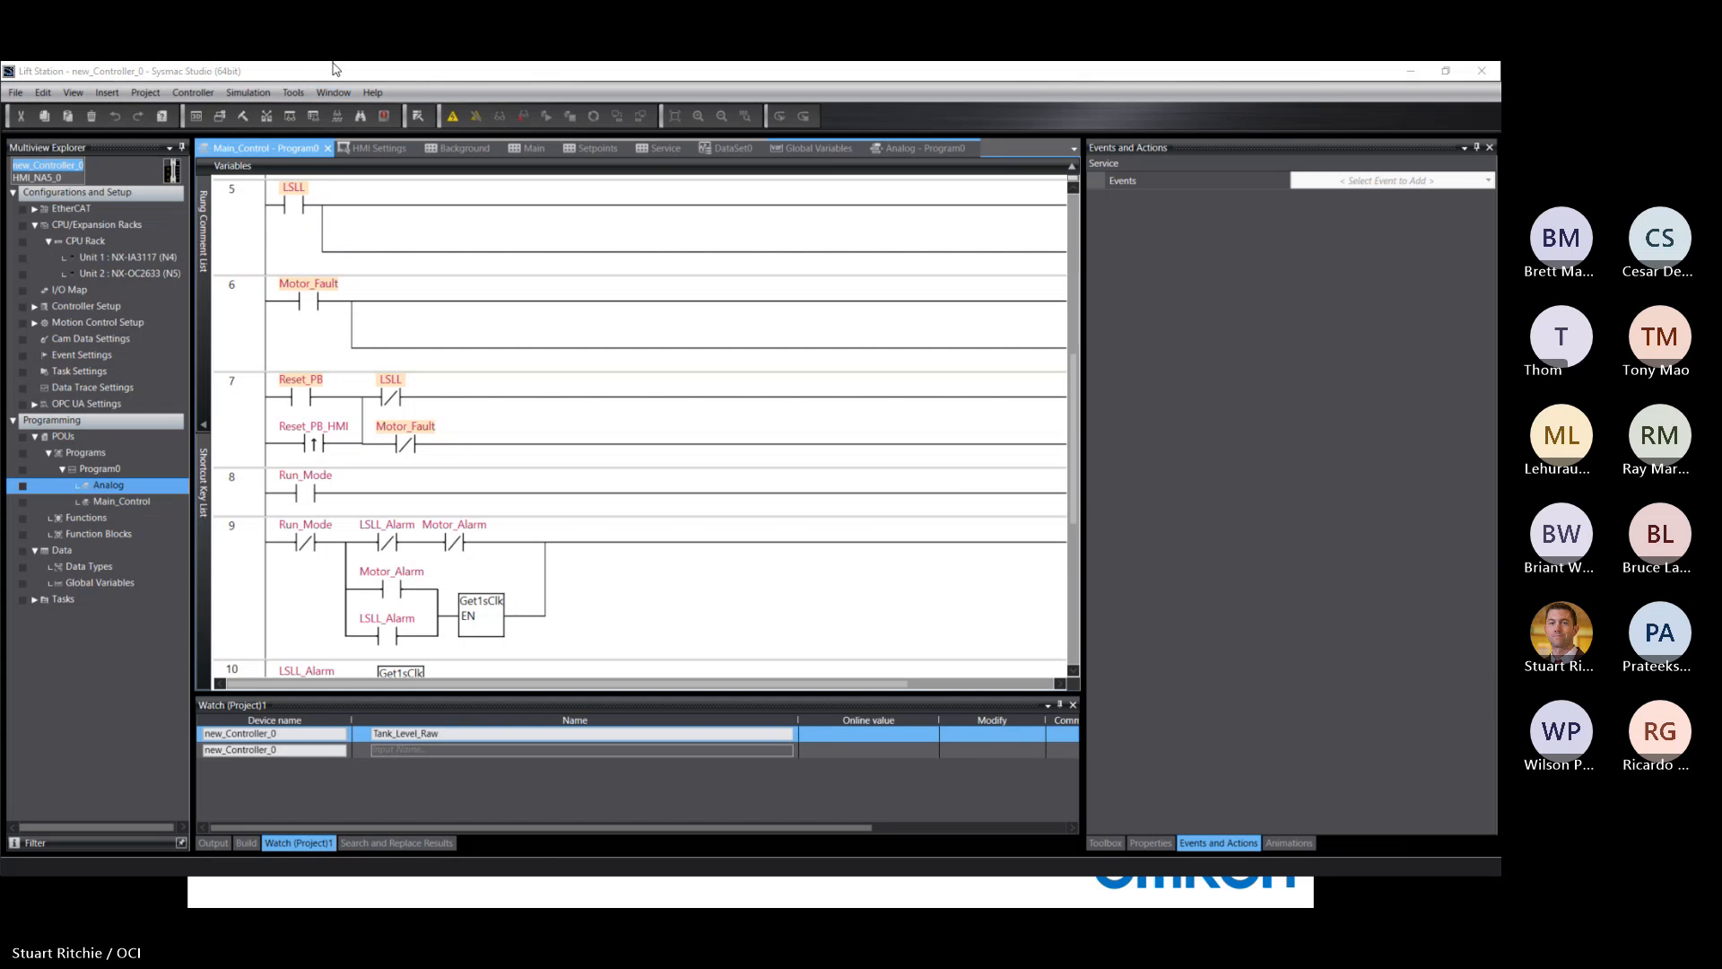
click(531, 147)
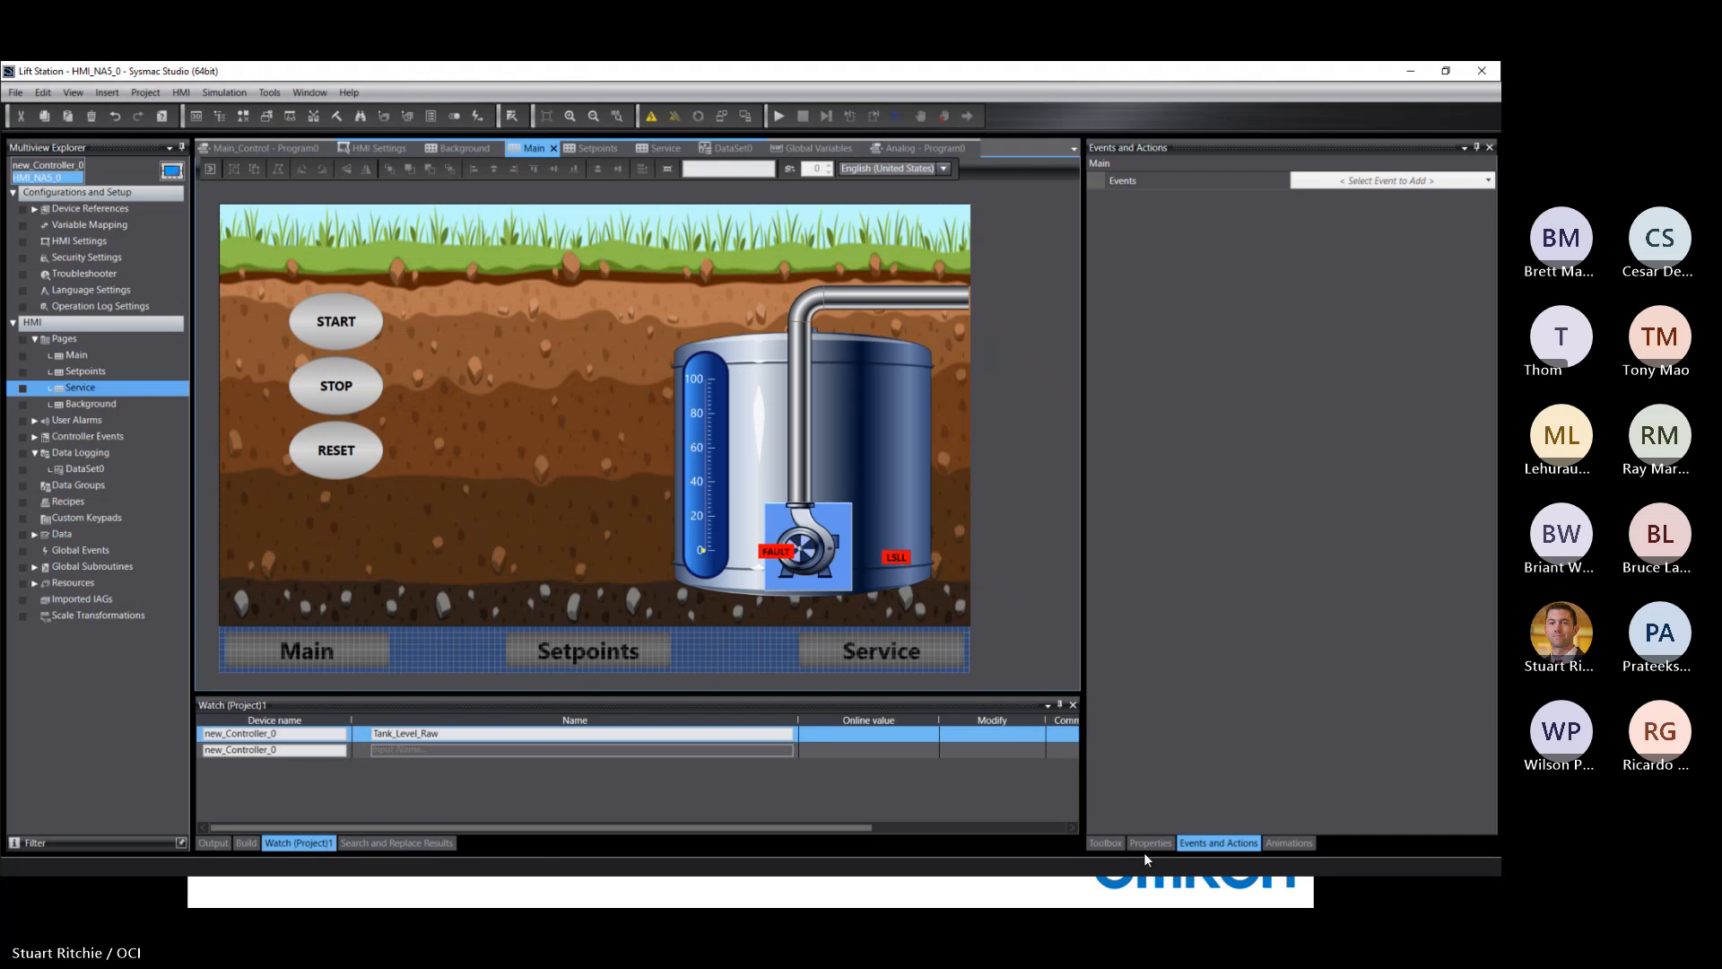
Step: Add a Rectangle shape to the Main page, overlapping the left part of the START button
click(1100, 846)
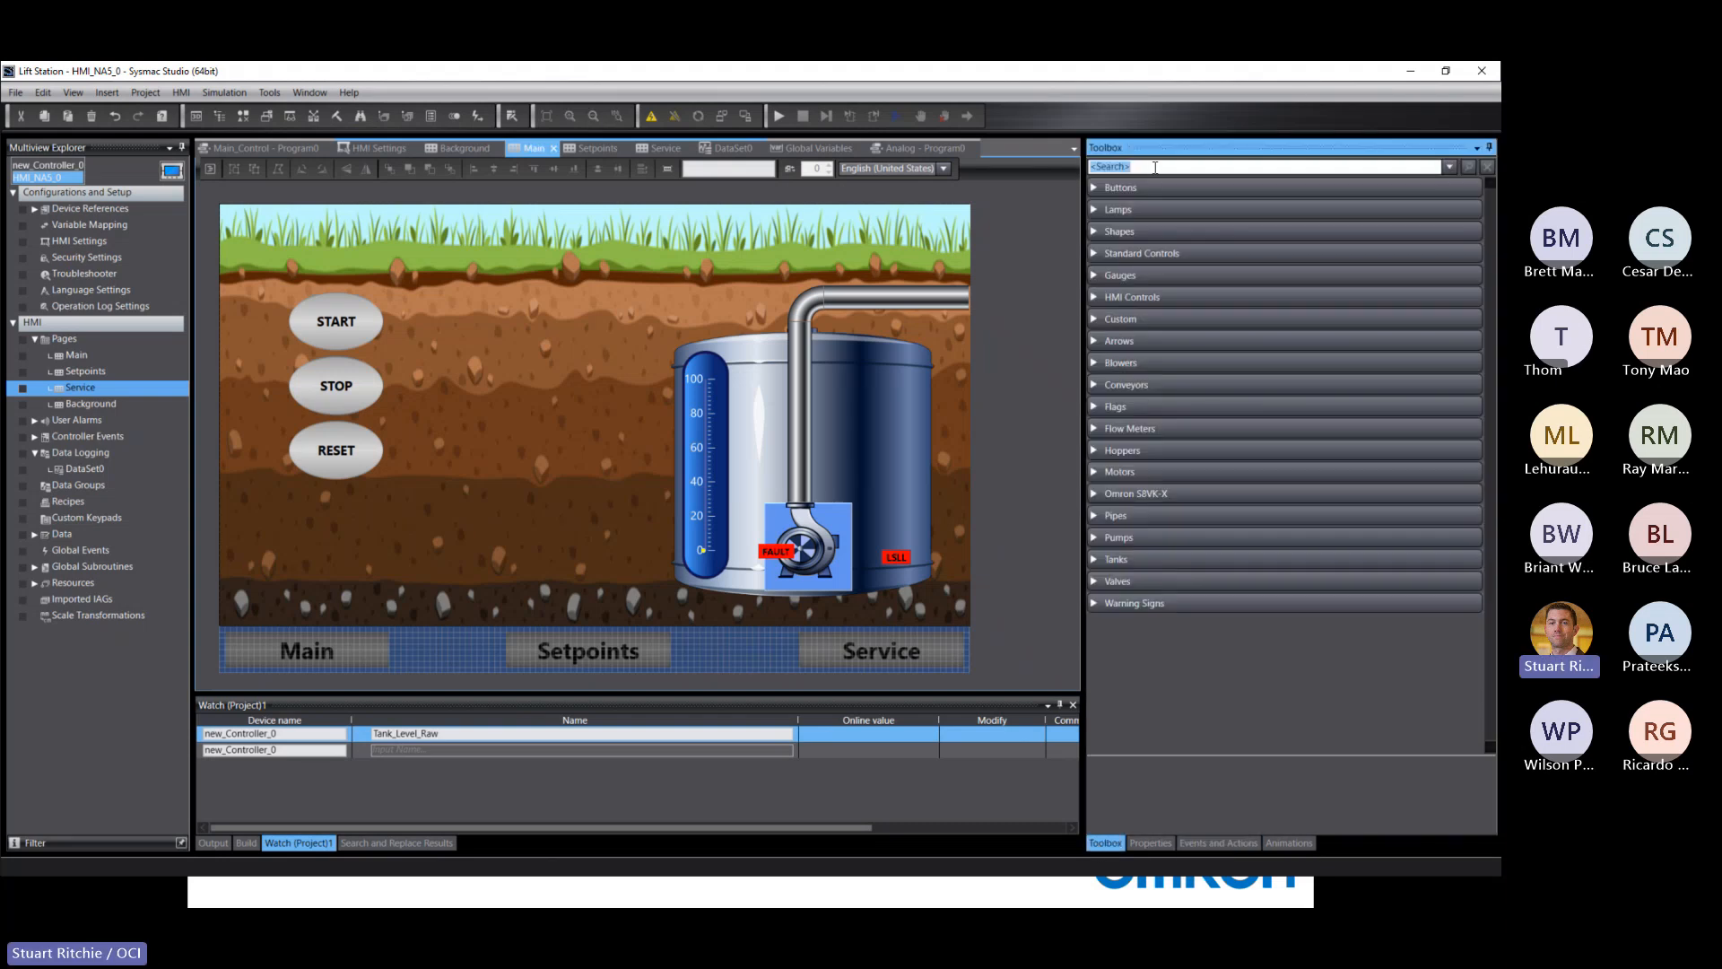
click(1094, 230)
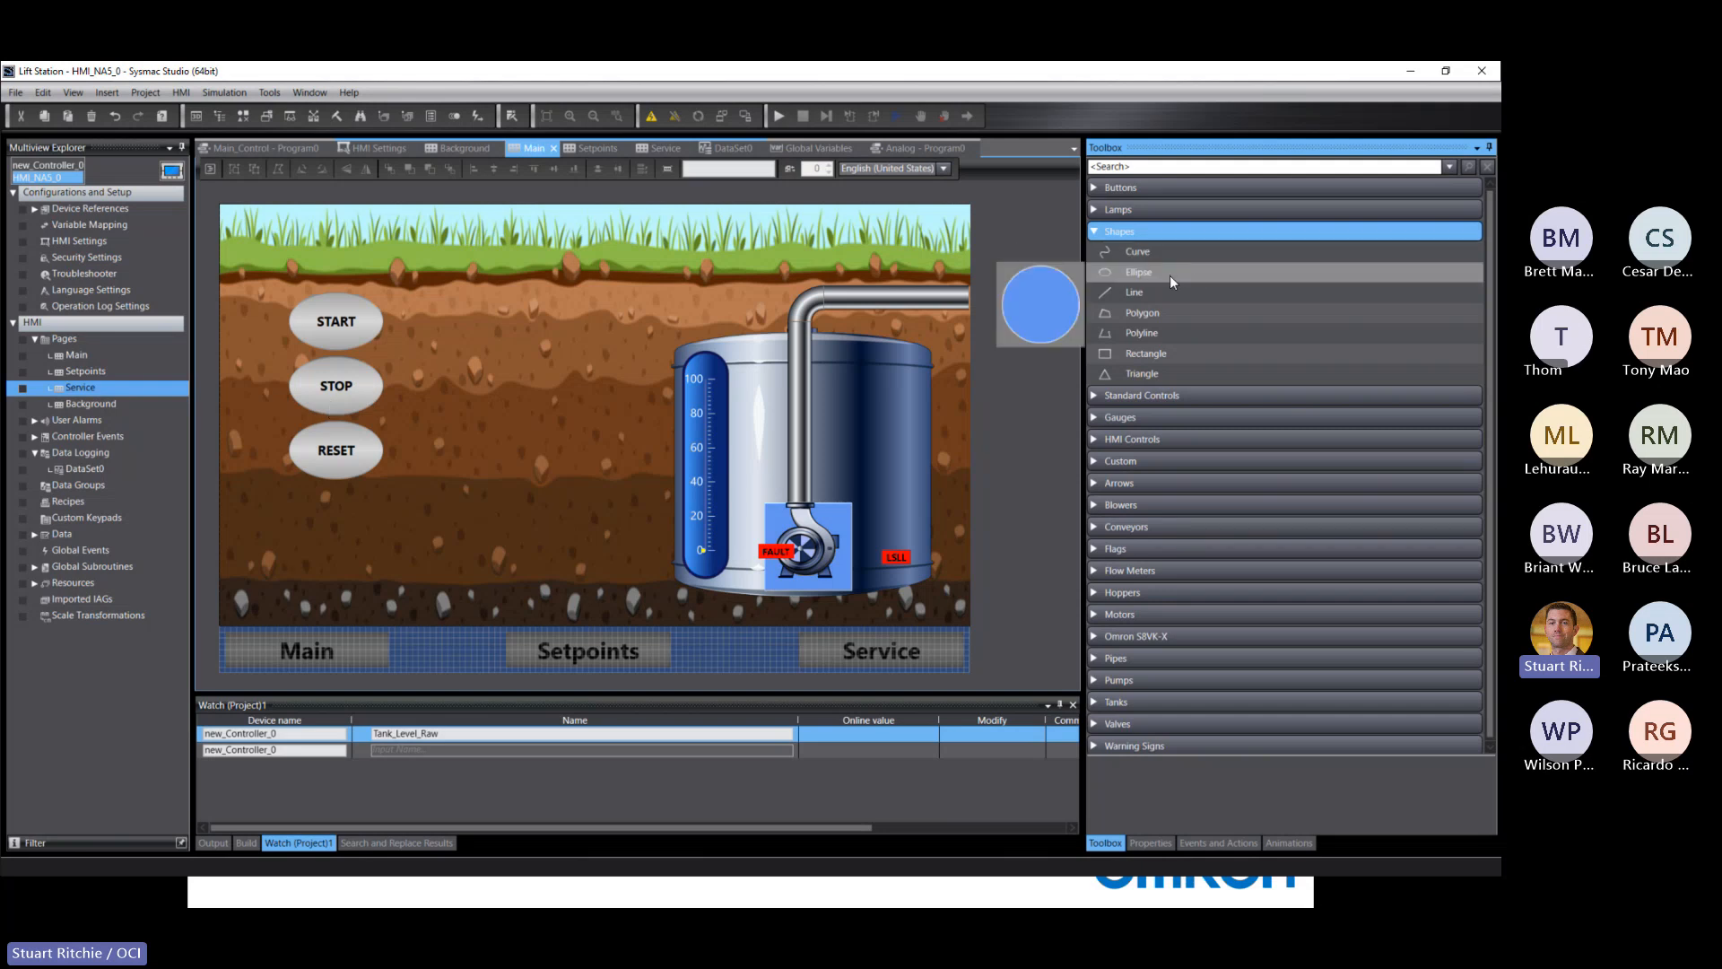
click(1104, 353)
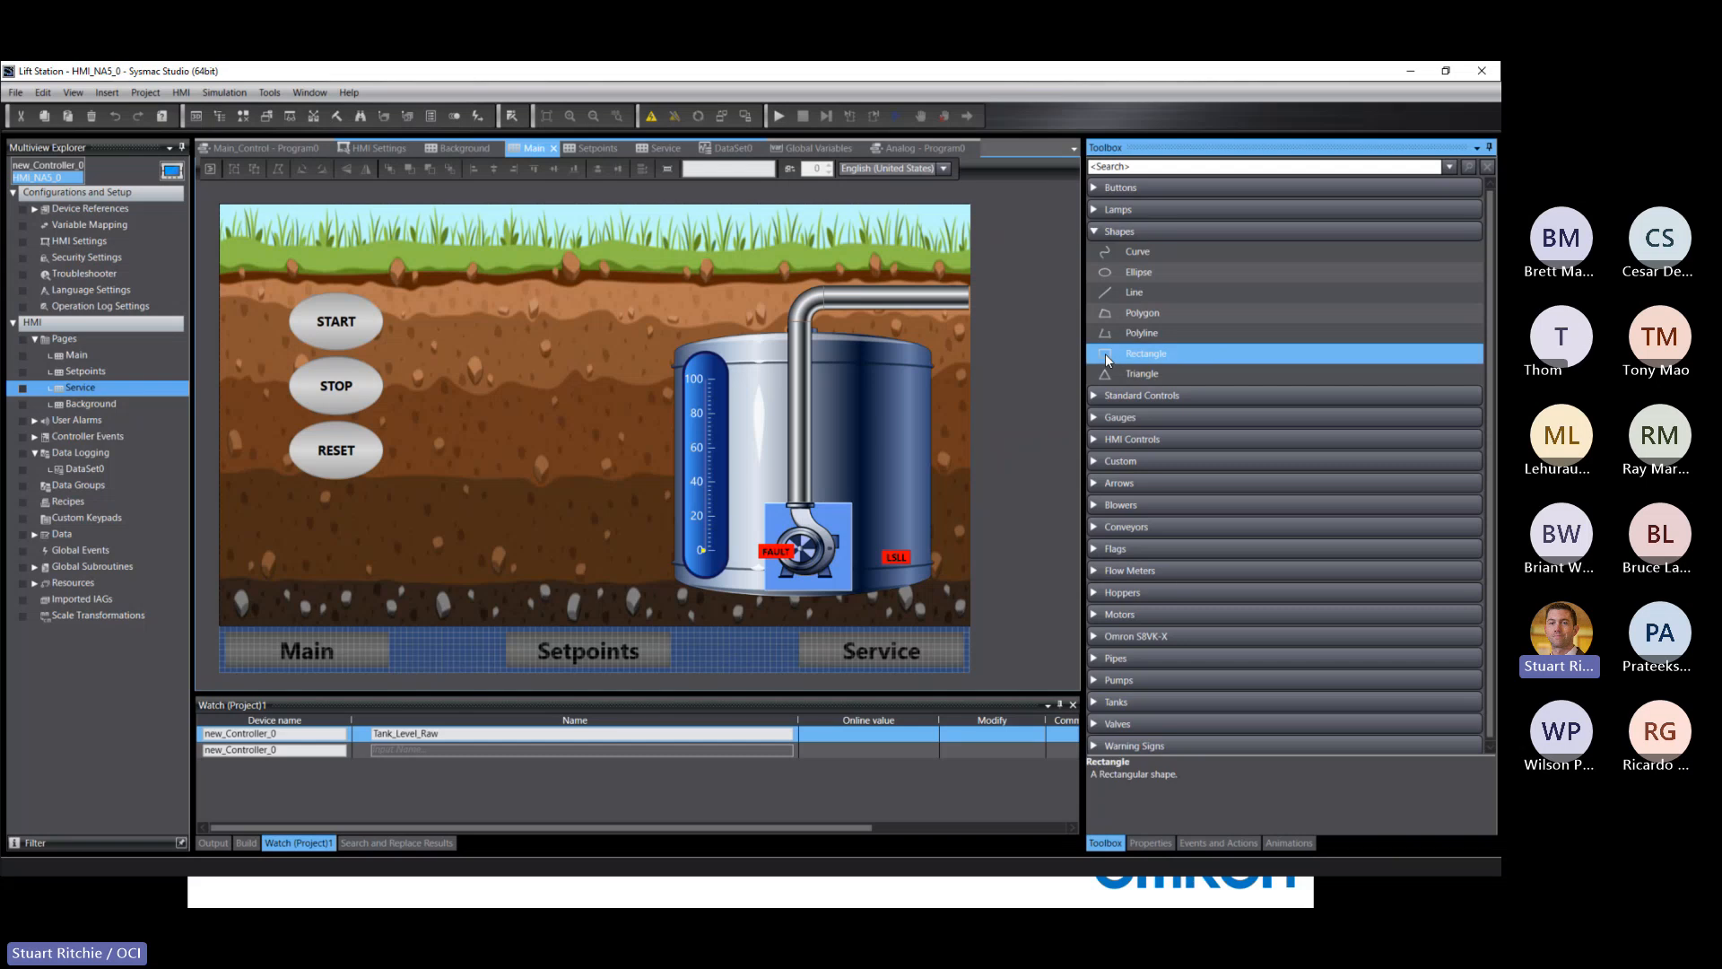
drag(1105, 353, 274, 292)
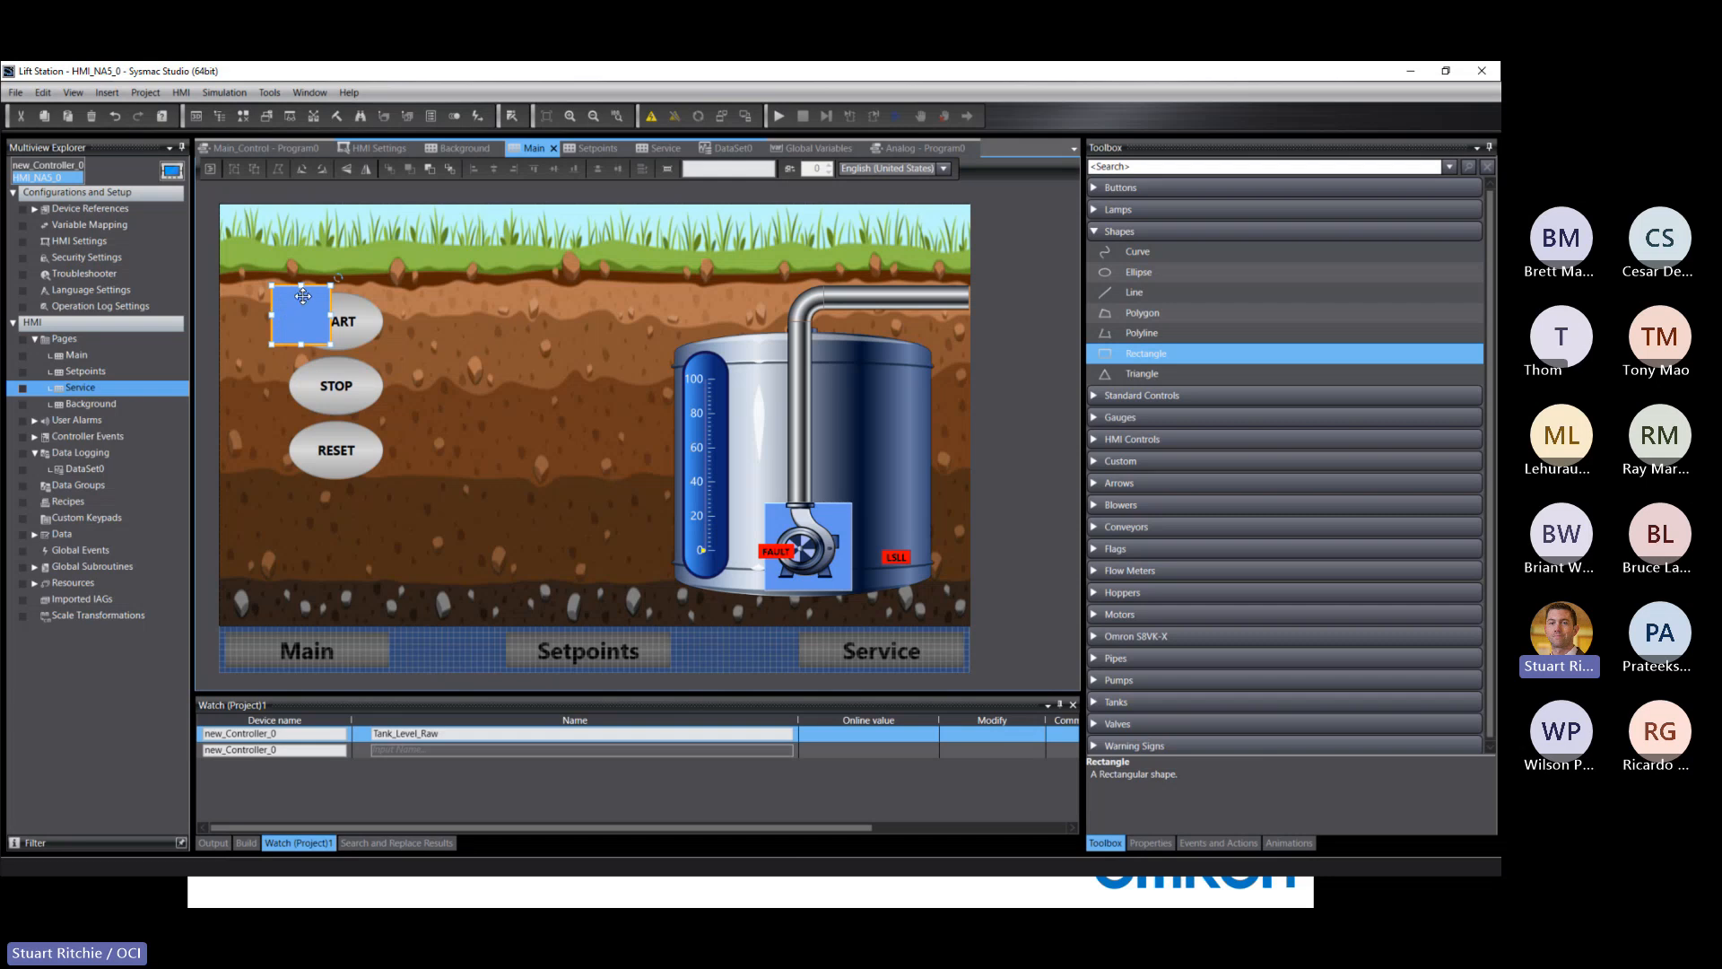
Step: Bring the START button to the front of the rectangle
click(365, 320)
right_click(365, 320)
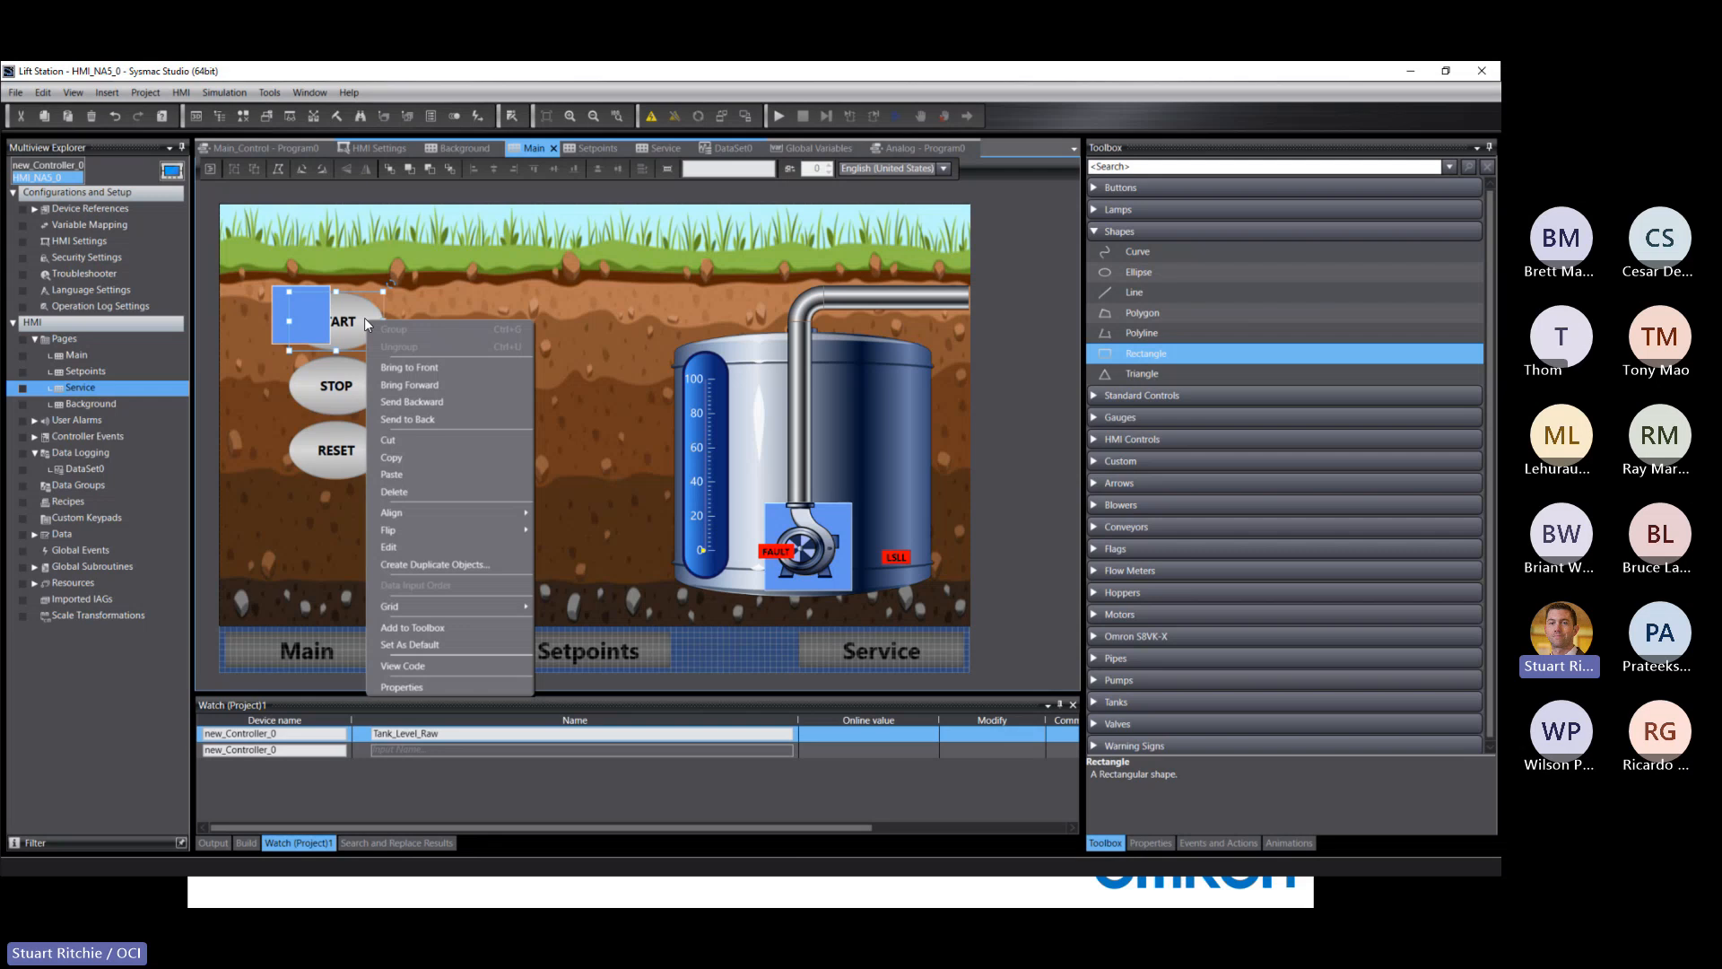
click(402, 368)
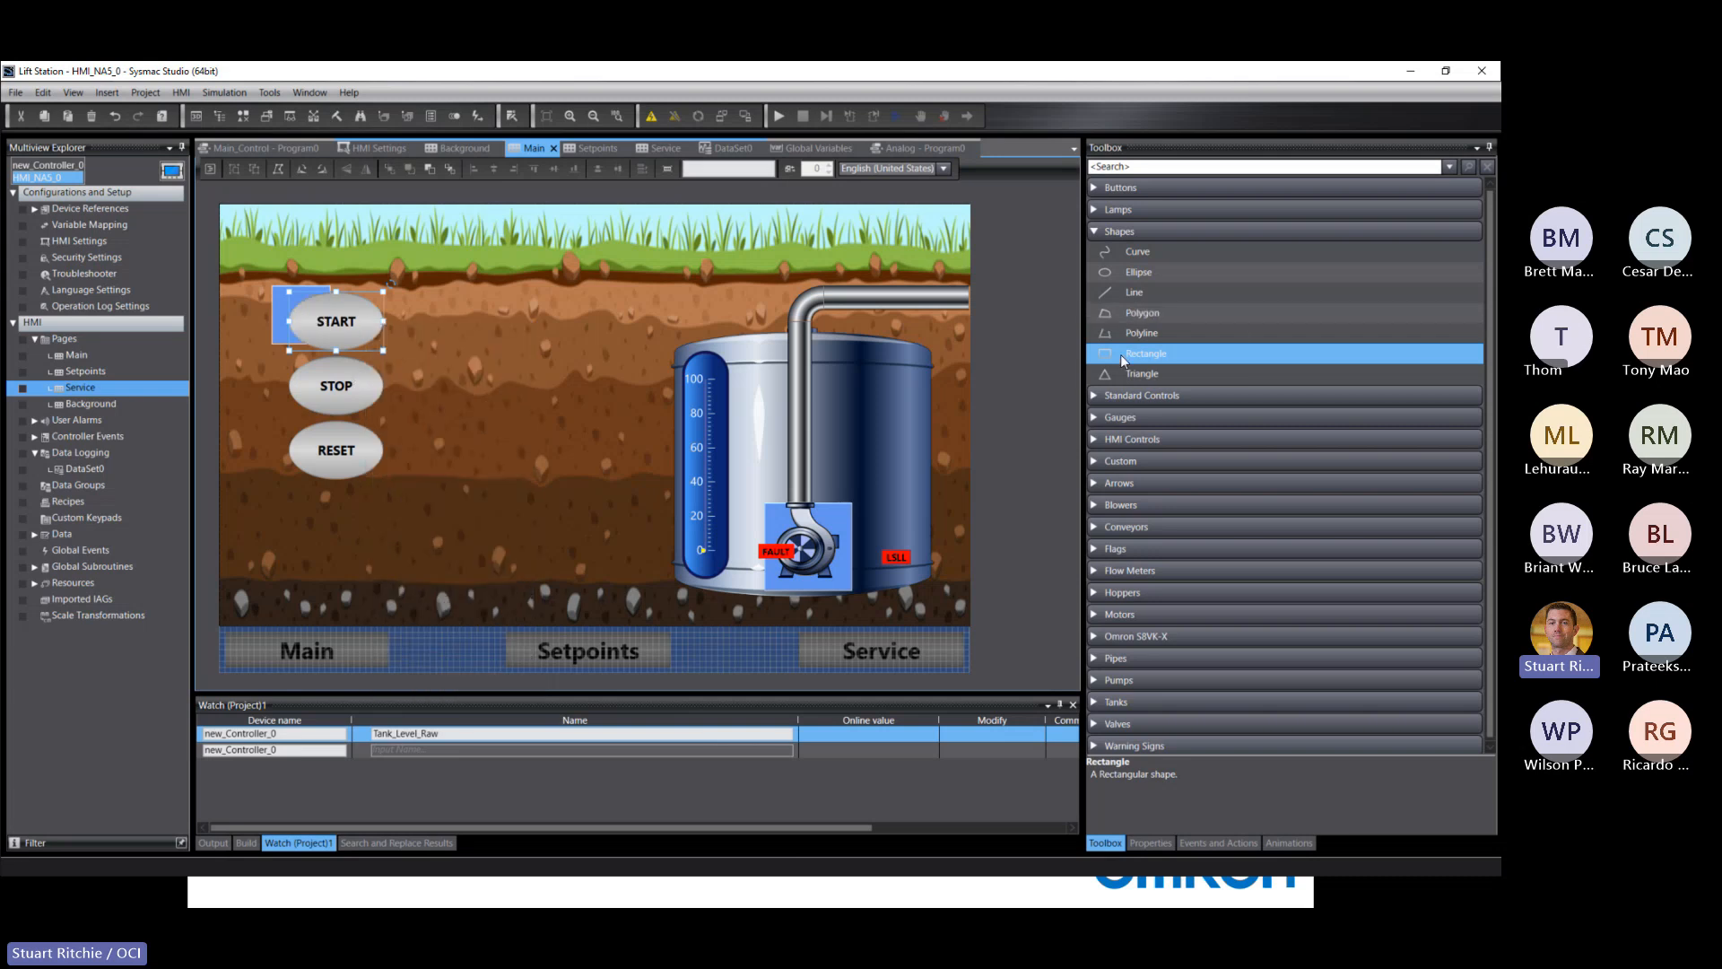
Step: Add a second Rectangle shape over the left part of the STOP button and keep the background image aligned with the page
drag(1122, 361, 267, 356)
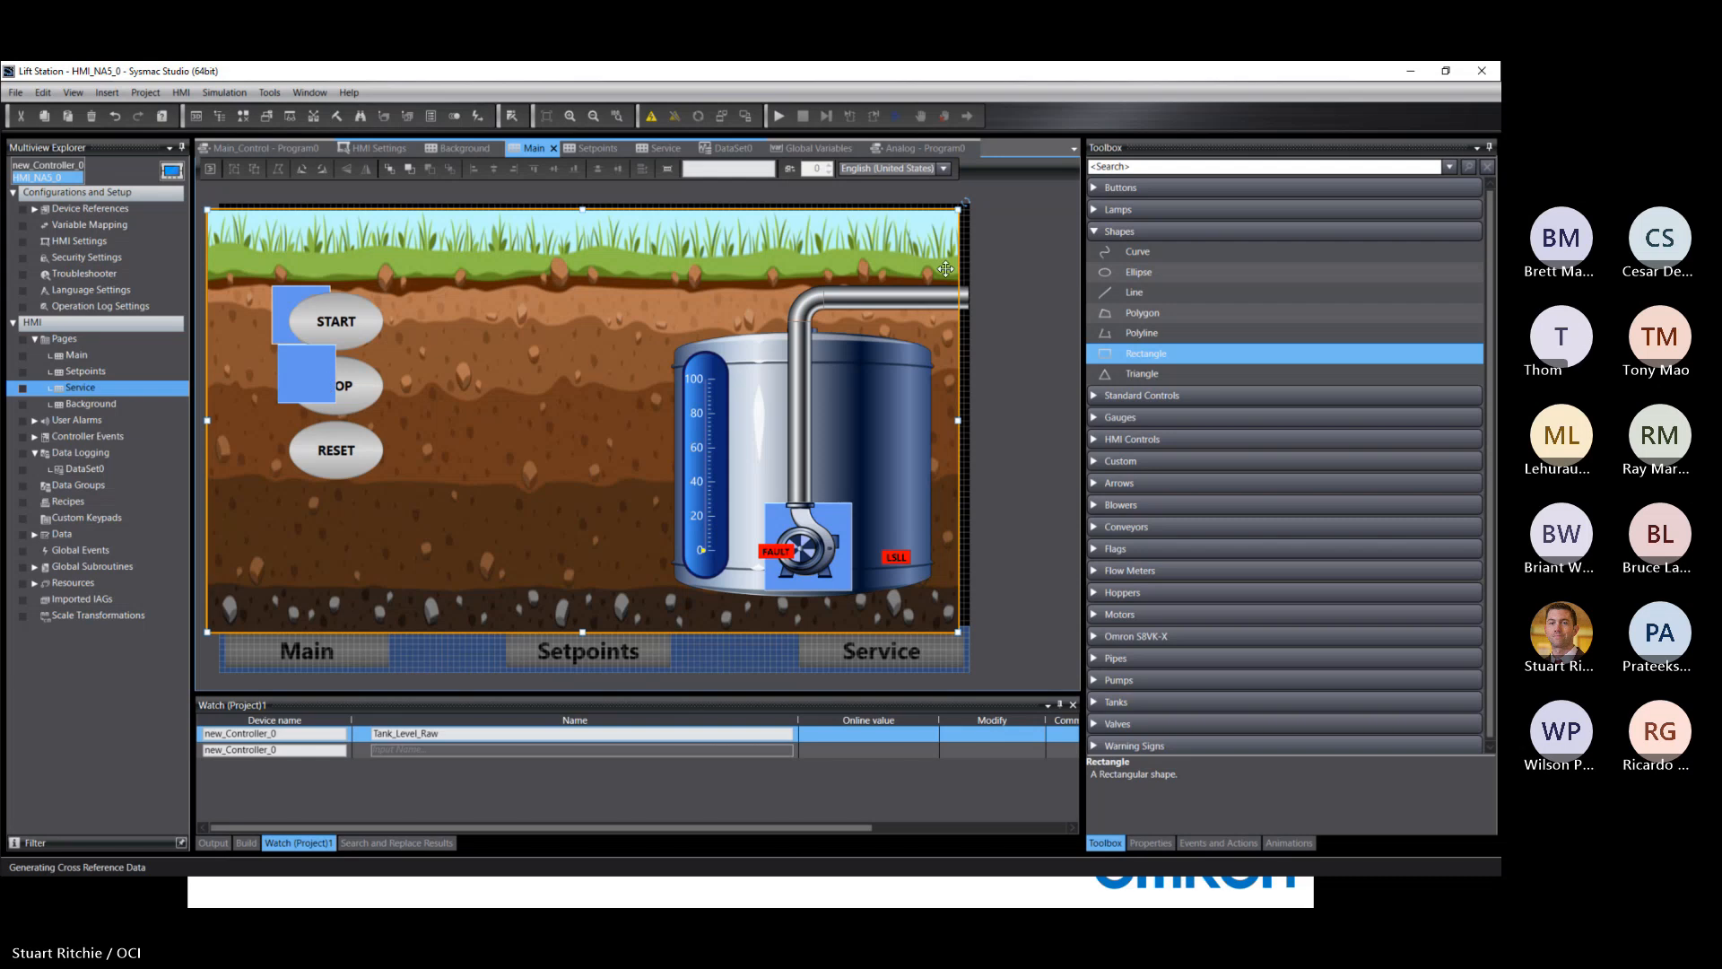
click(993, 262)
drag(923, 277, 935, 257)
click(1067, 237)
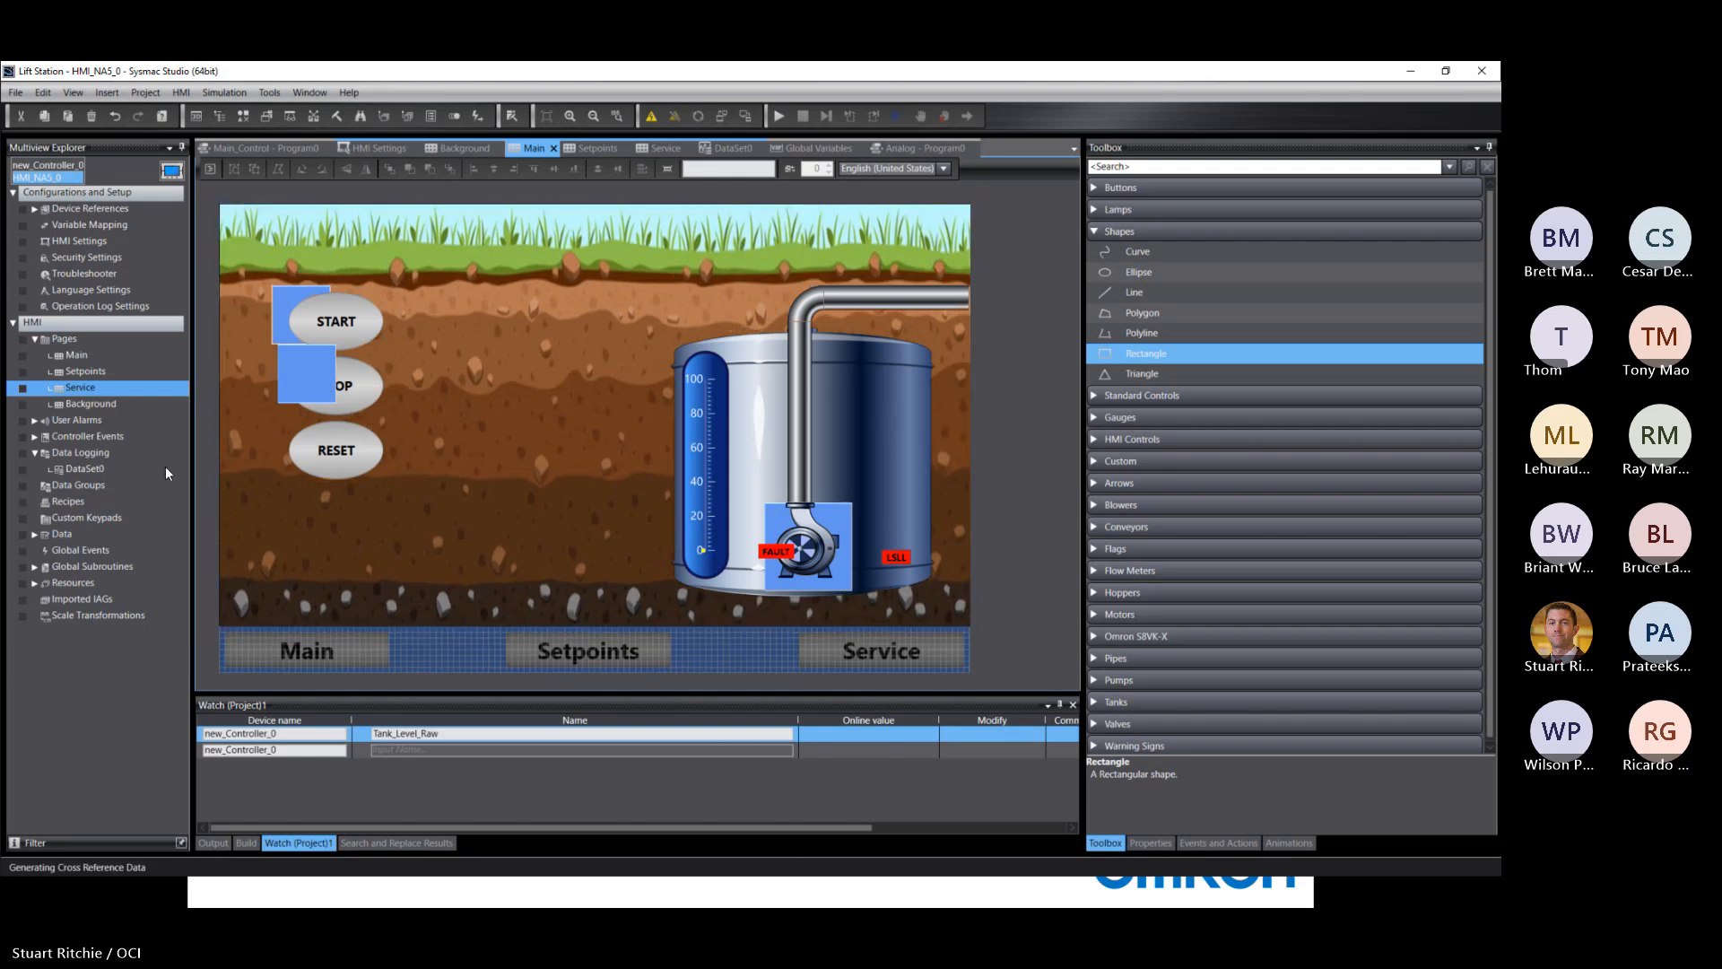
Step: Bring the STOP button to the front and resize its rectangle so it frames the whole button
click(351, 376)
right_click(354, 378)
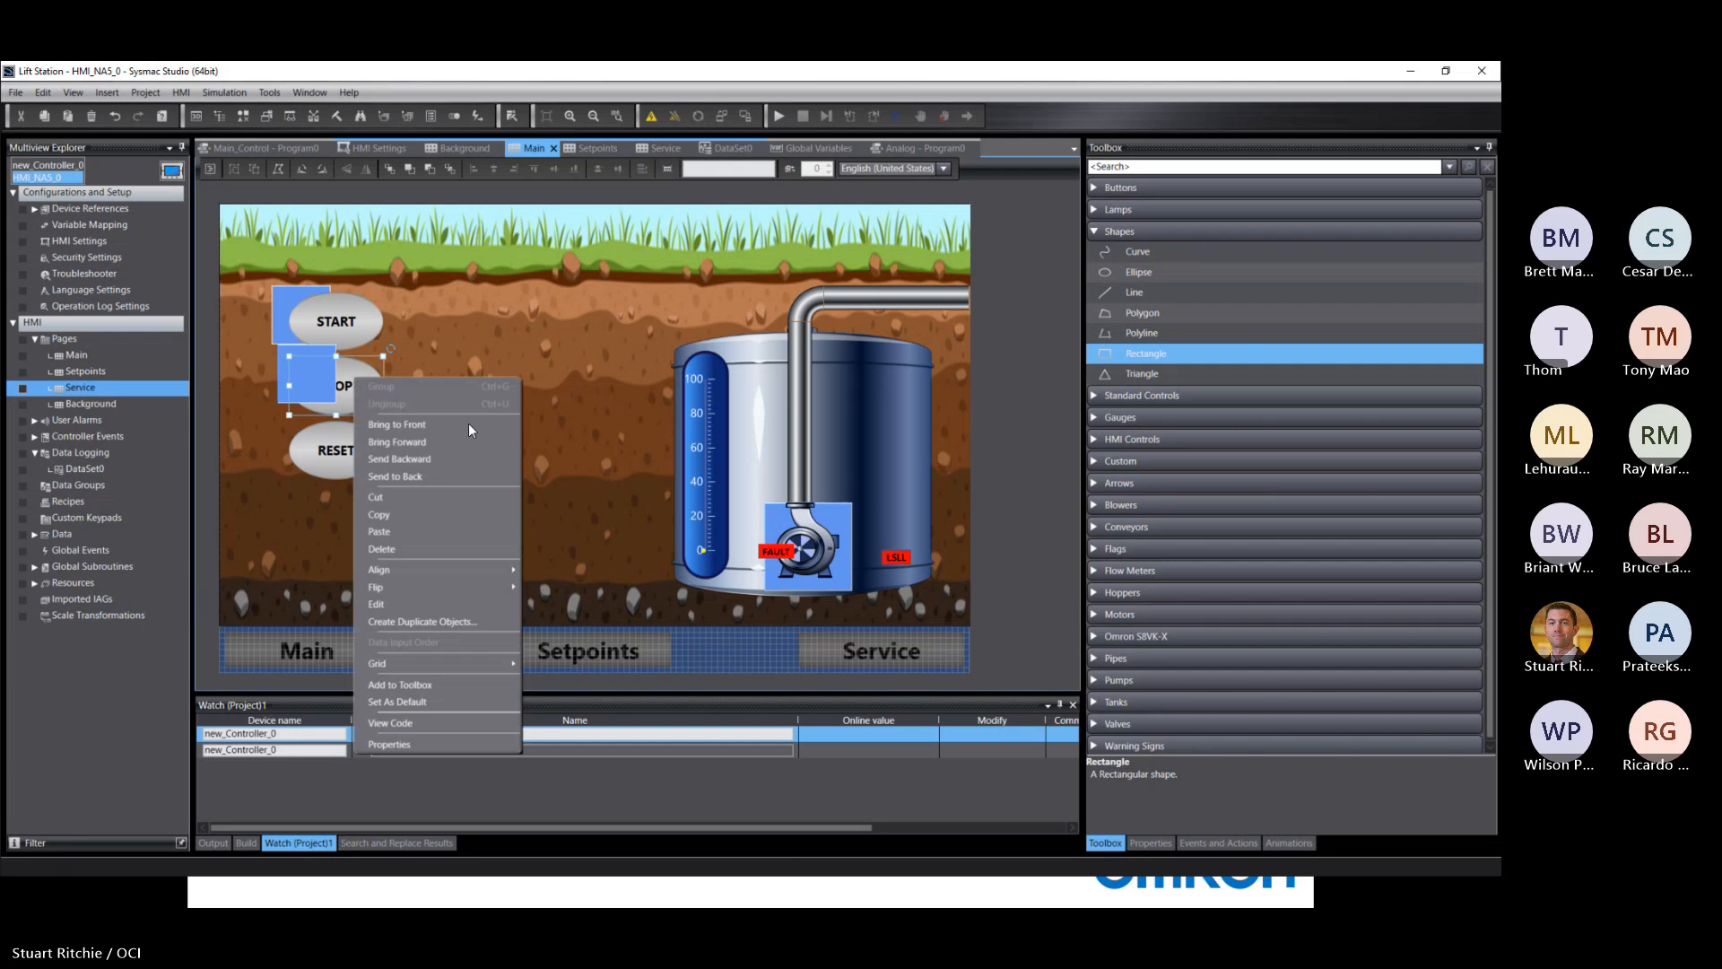
click(456, 439)
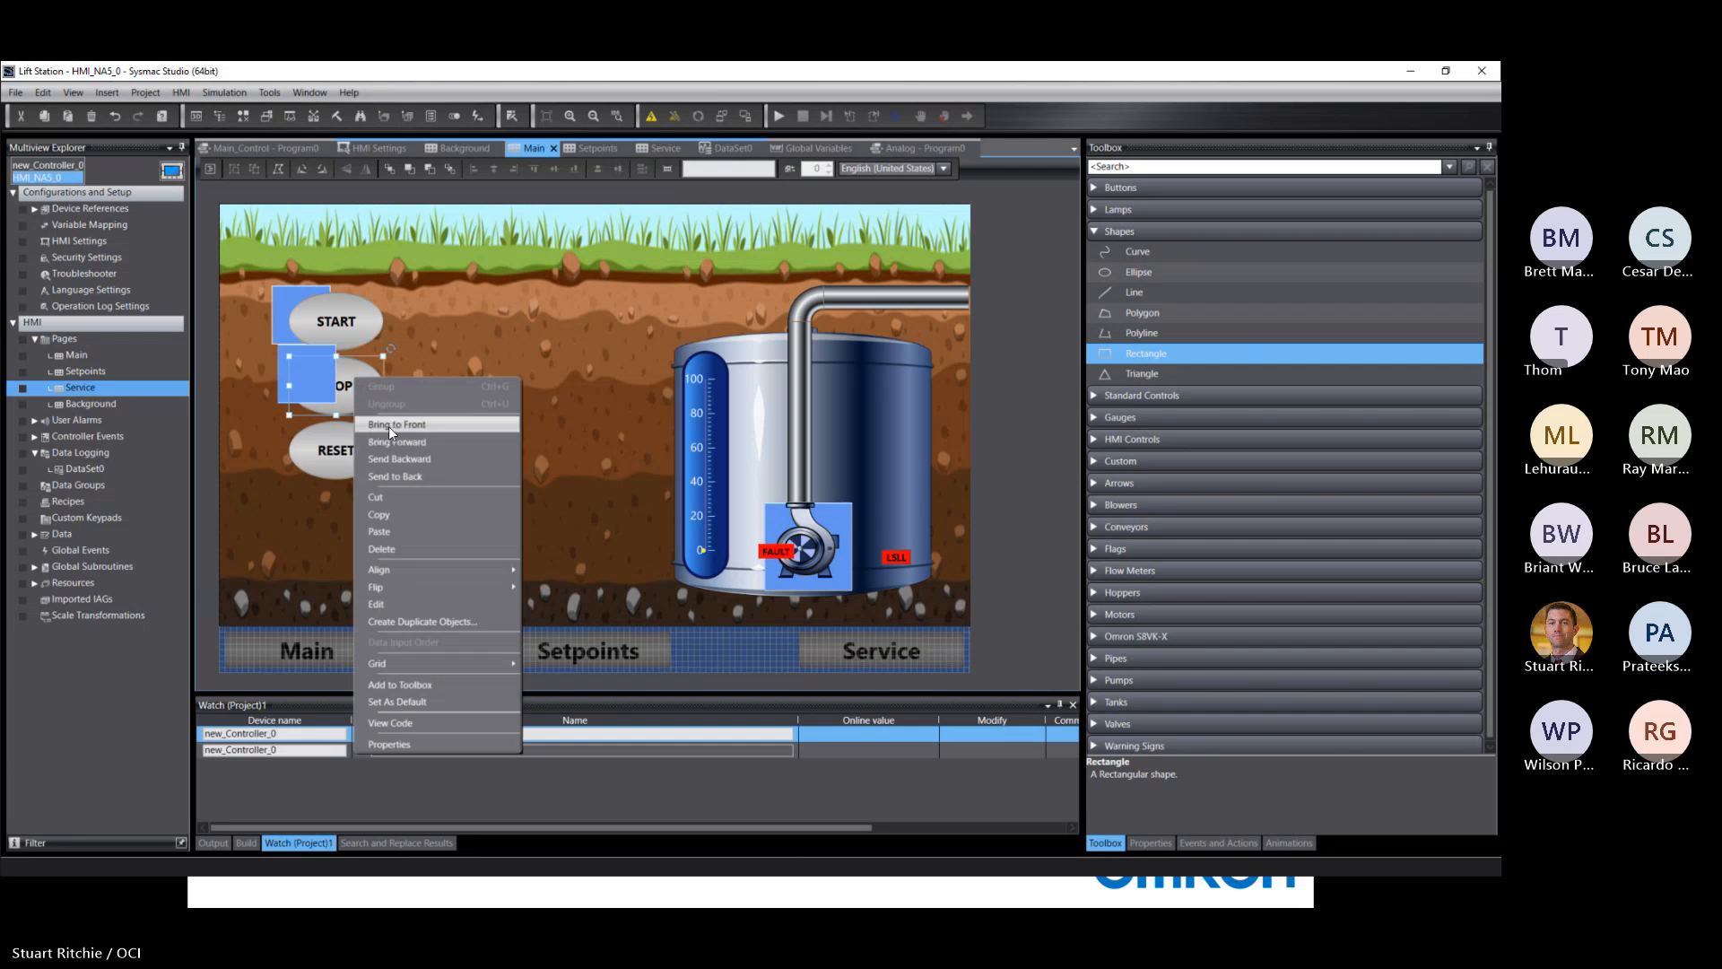
click(283, 361)
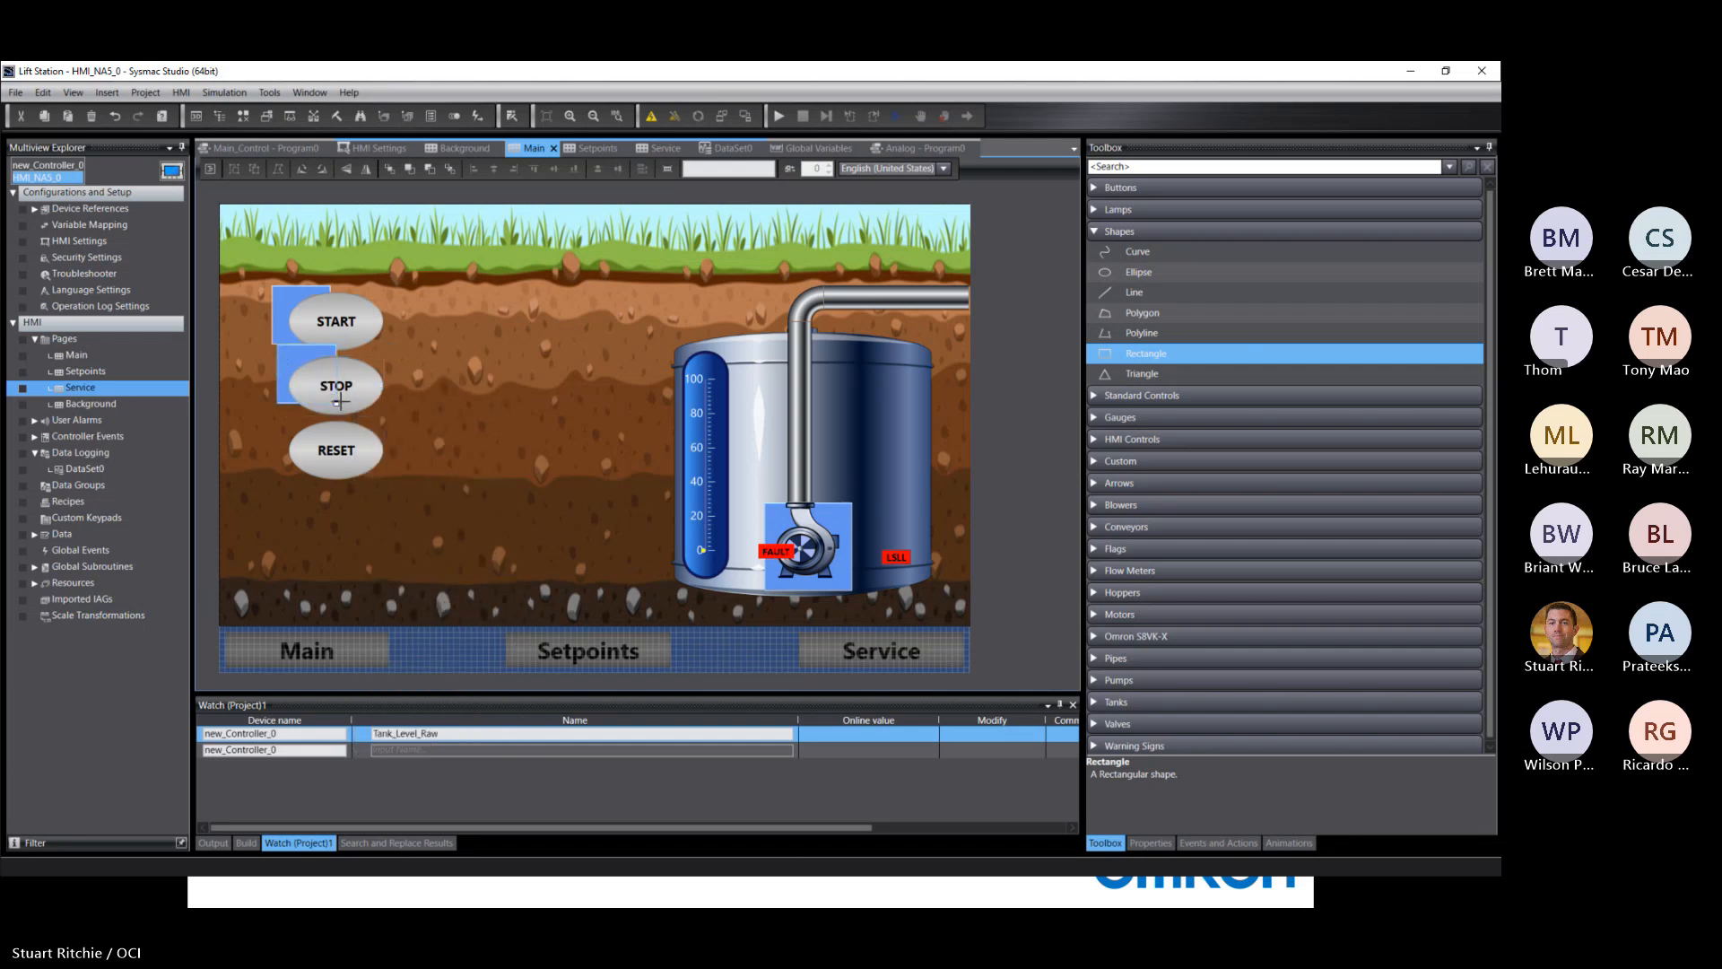
drag(338, 405, 371, 362)
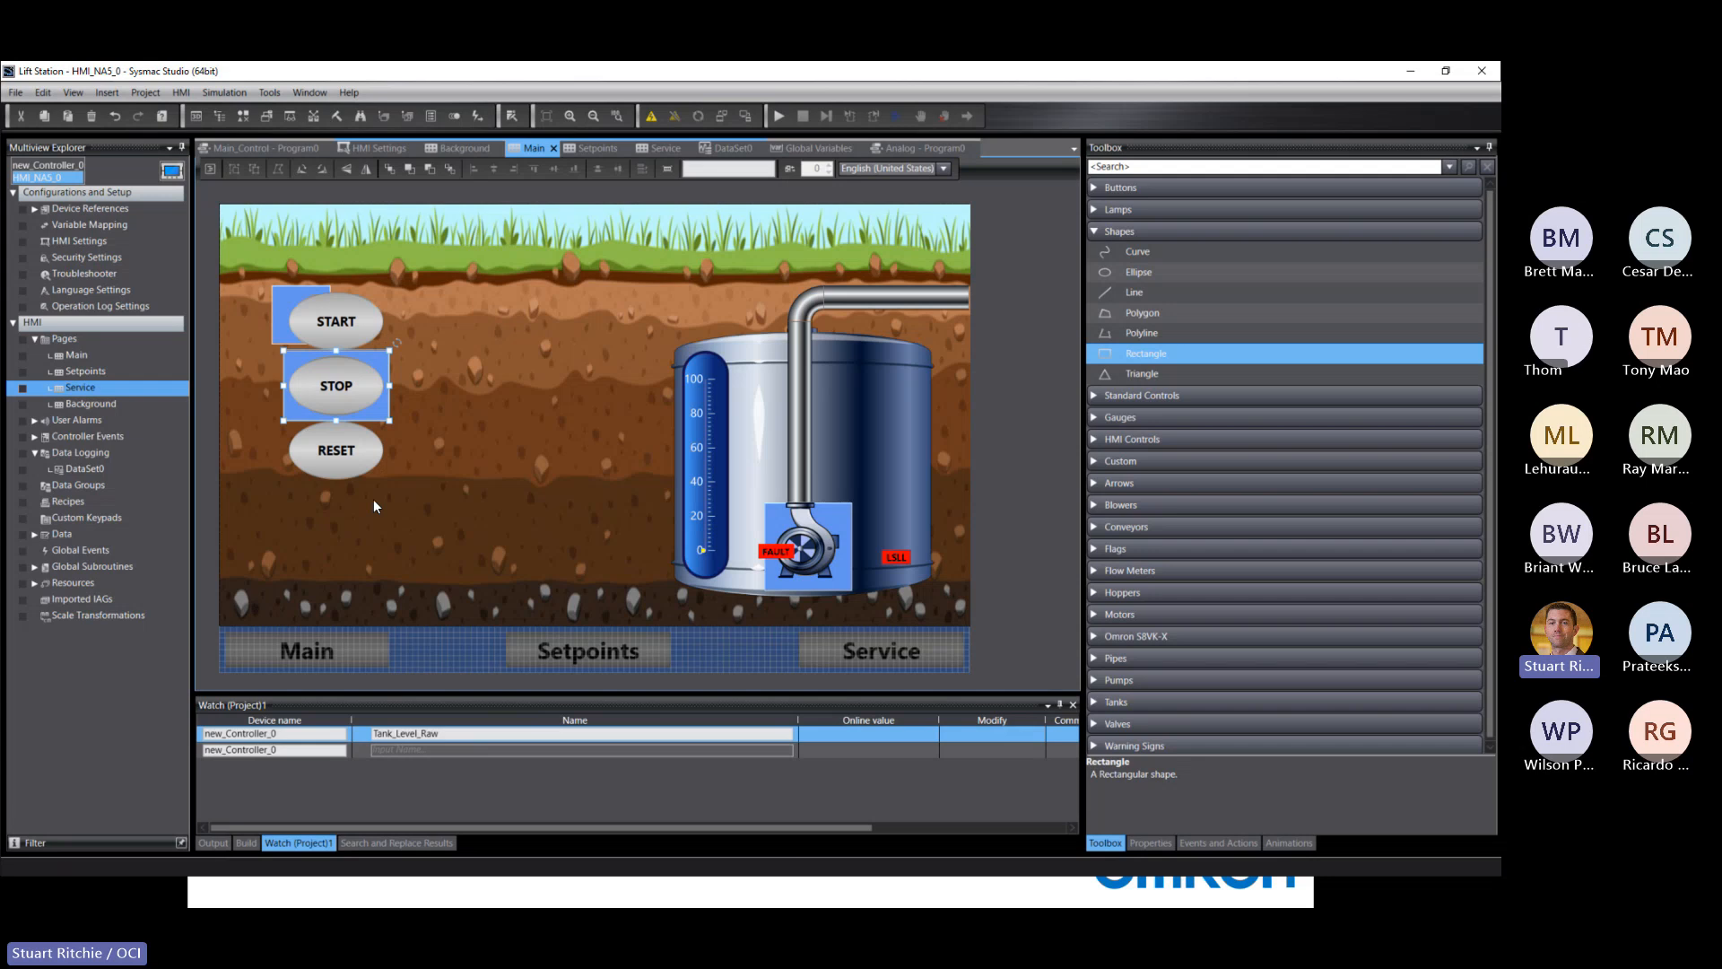
Step: Move the RESET button straight down to leave a wider gap below the STOP button
click(338, 470)
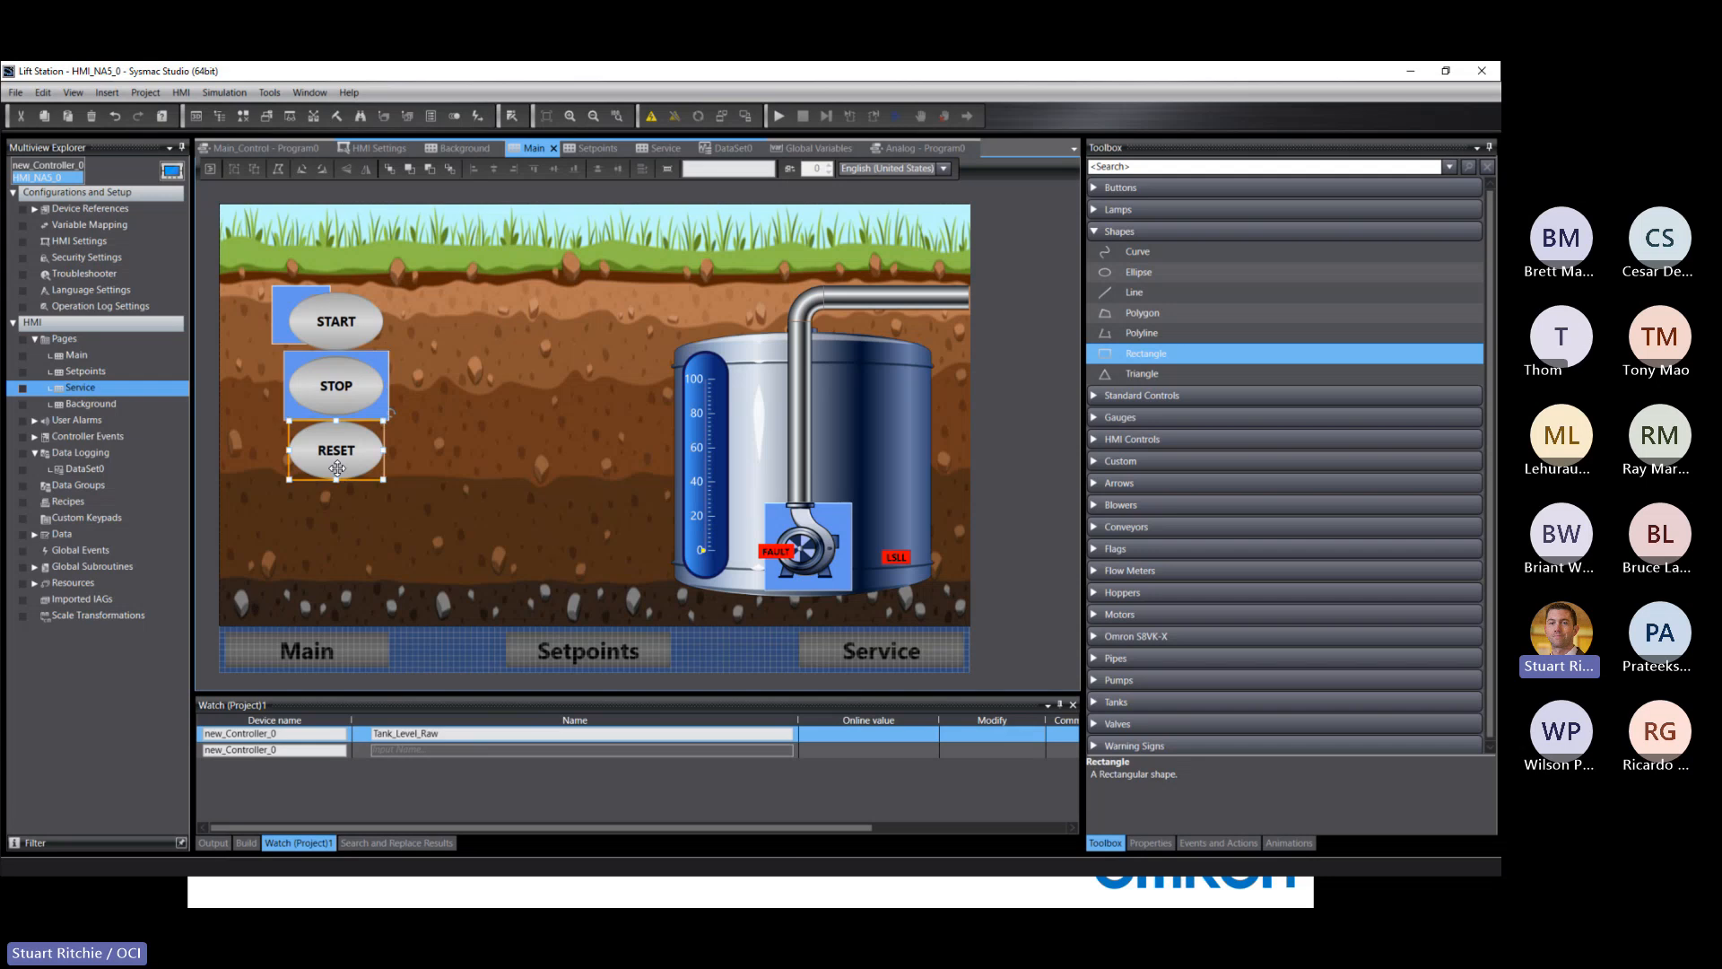
key(Down)
key(Down)
key(Down)
key(Down)
key(Down)
key(Down)
key(Down)
key(Down)
key(Down)
key(Down)
key(Down)
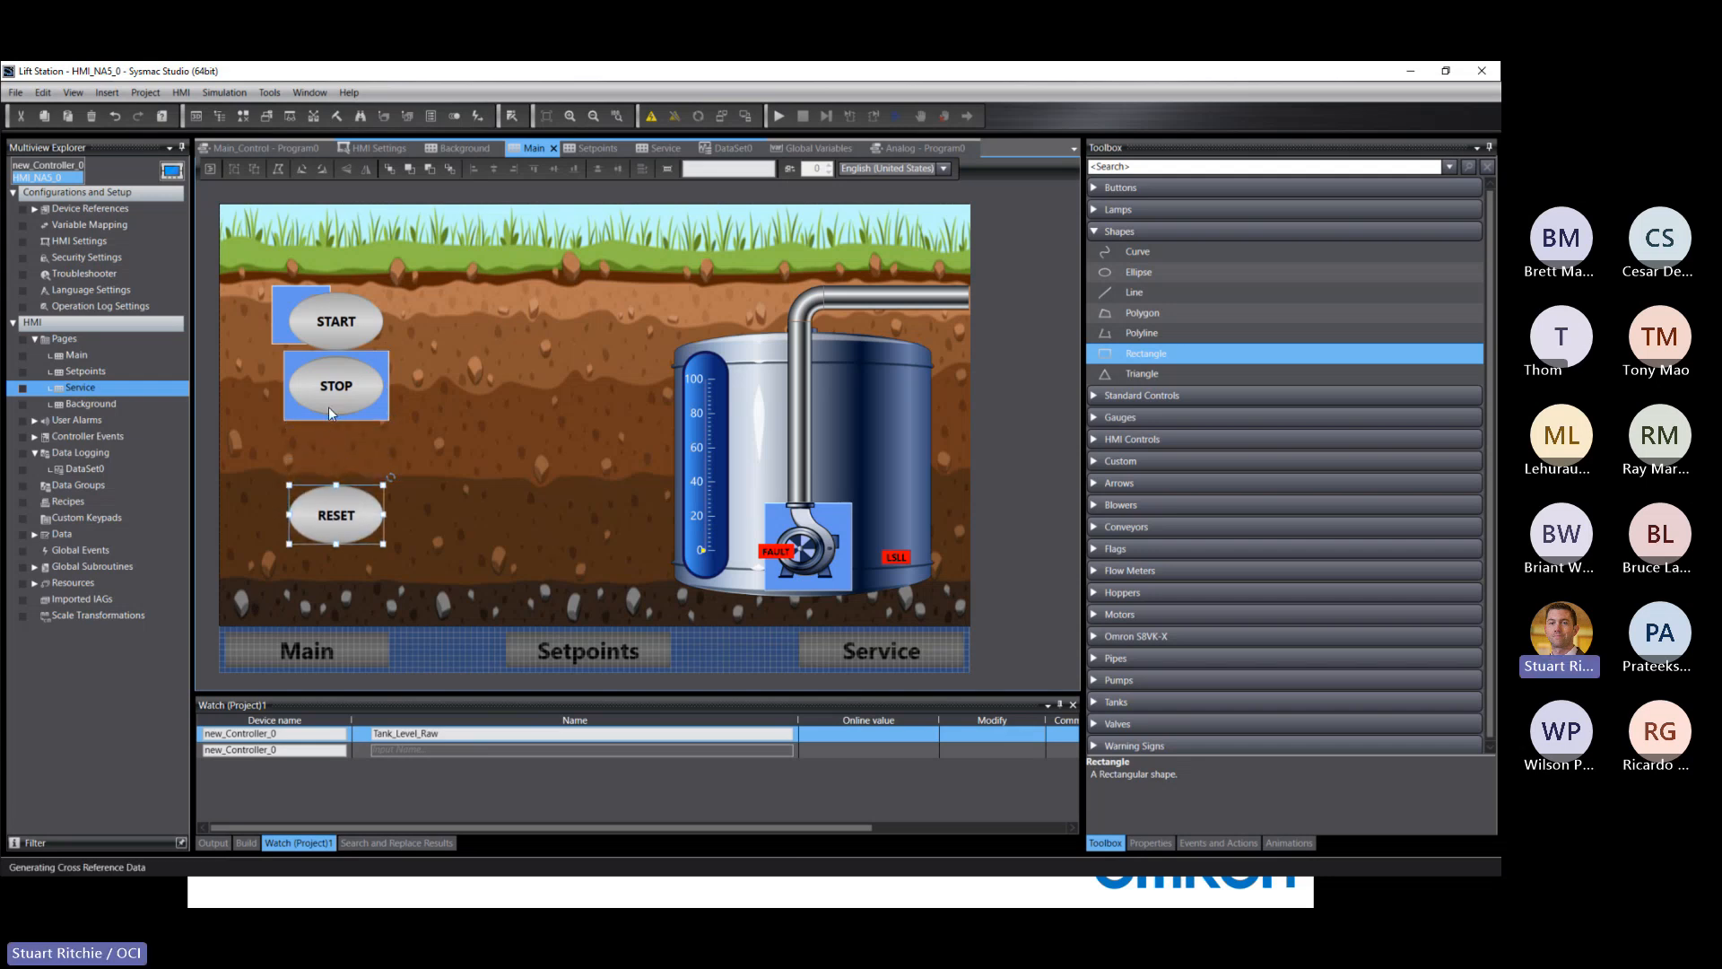
Step: Move the STOP button and its framing rectangle down, placing the rectangle at 110, 300 midway between START and RESET
click(328, 407)
key(Down)
key(Down)
key(Down)
key(Down)
key(Down)
click(365, 372)
key(Down)
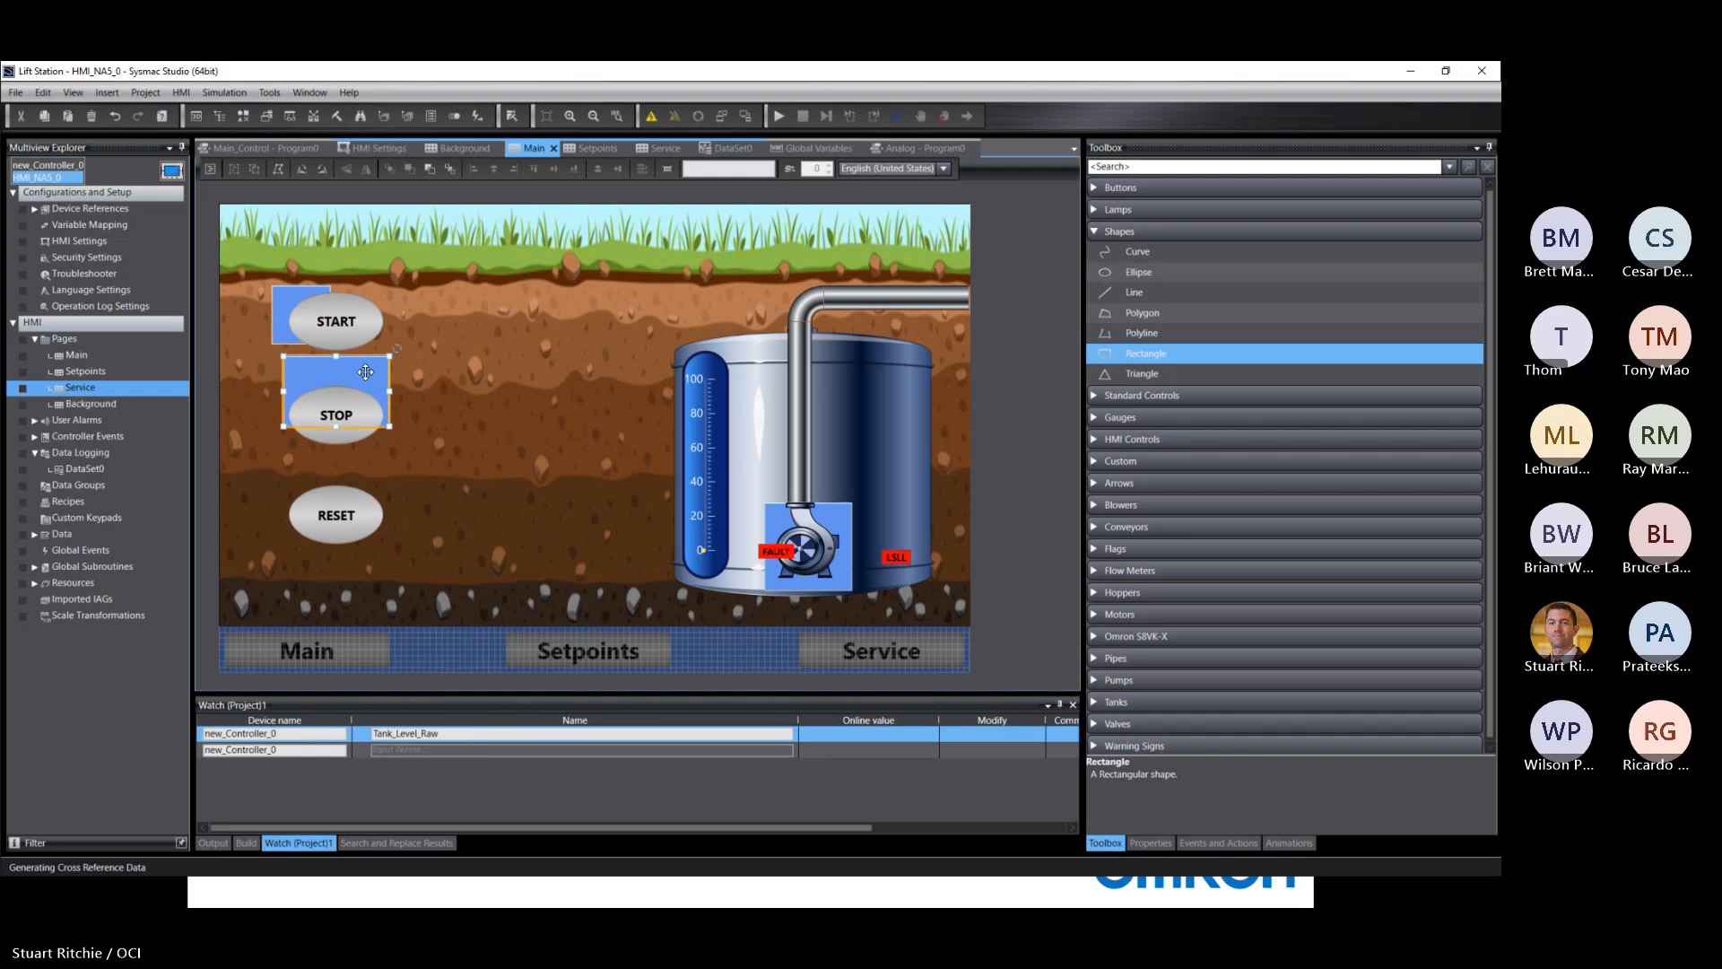
key(Down)
key(Down)
key(Down)
key(Down)
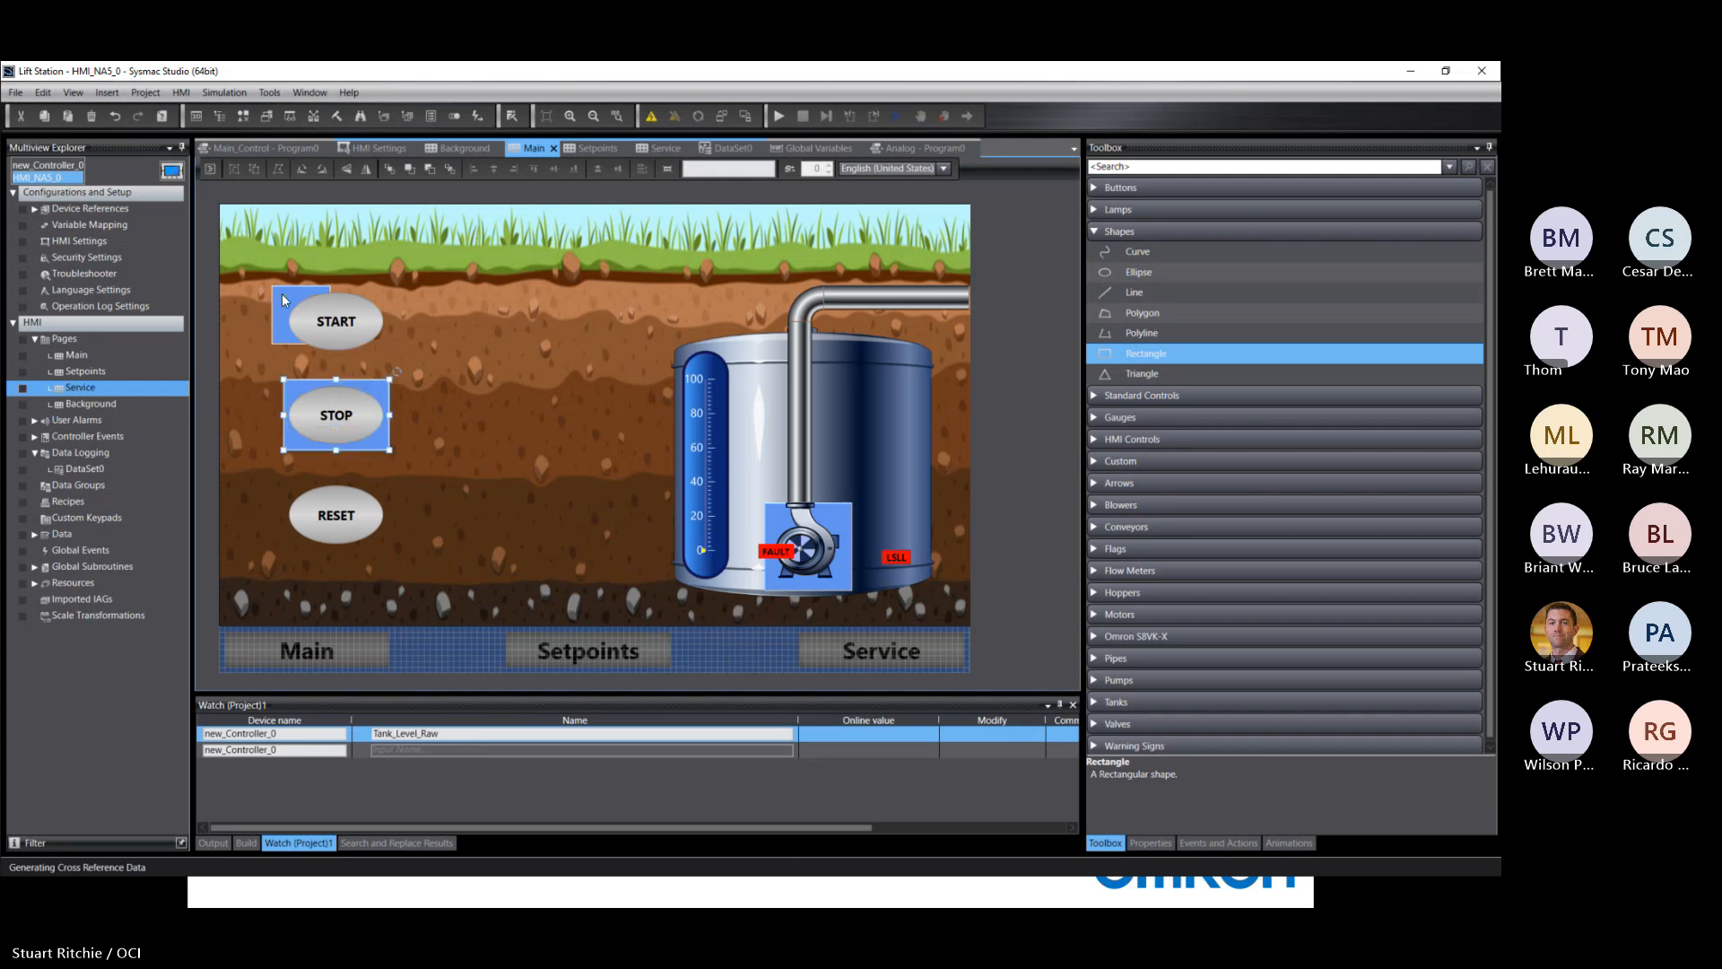
Step: Size the START rectangle to 180 × 120 and place it at 110, 140 behind the START button
click(283, 299)
drag(285, 301, 300, 400)
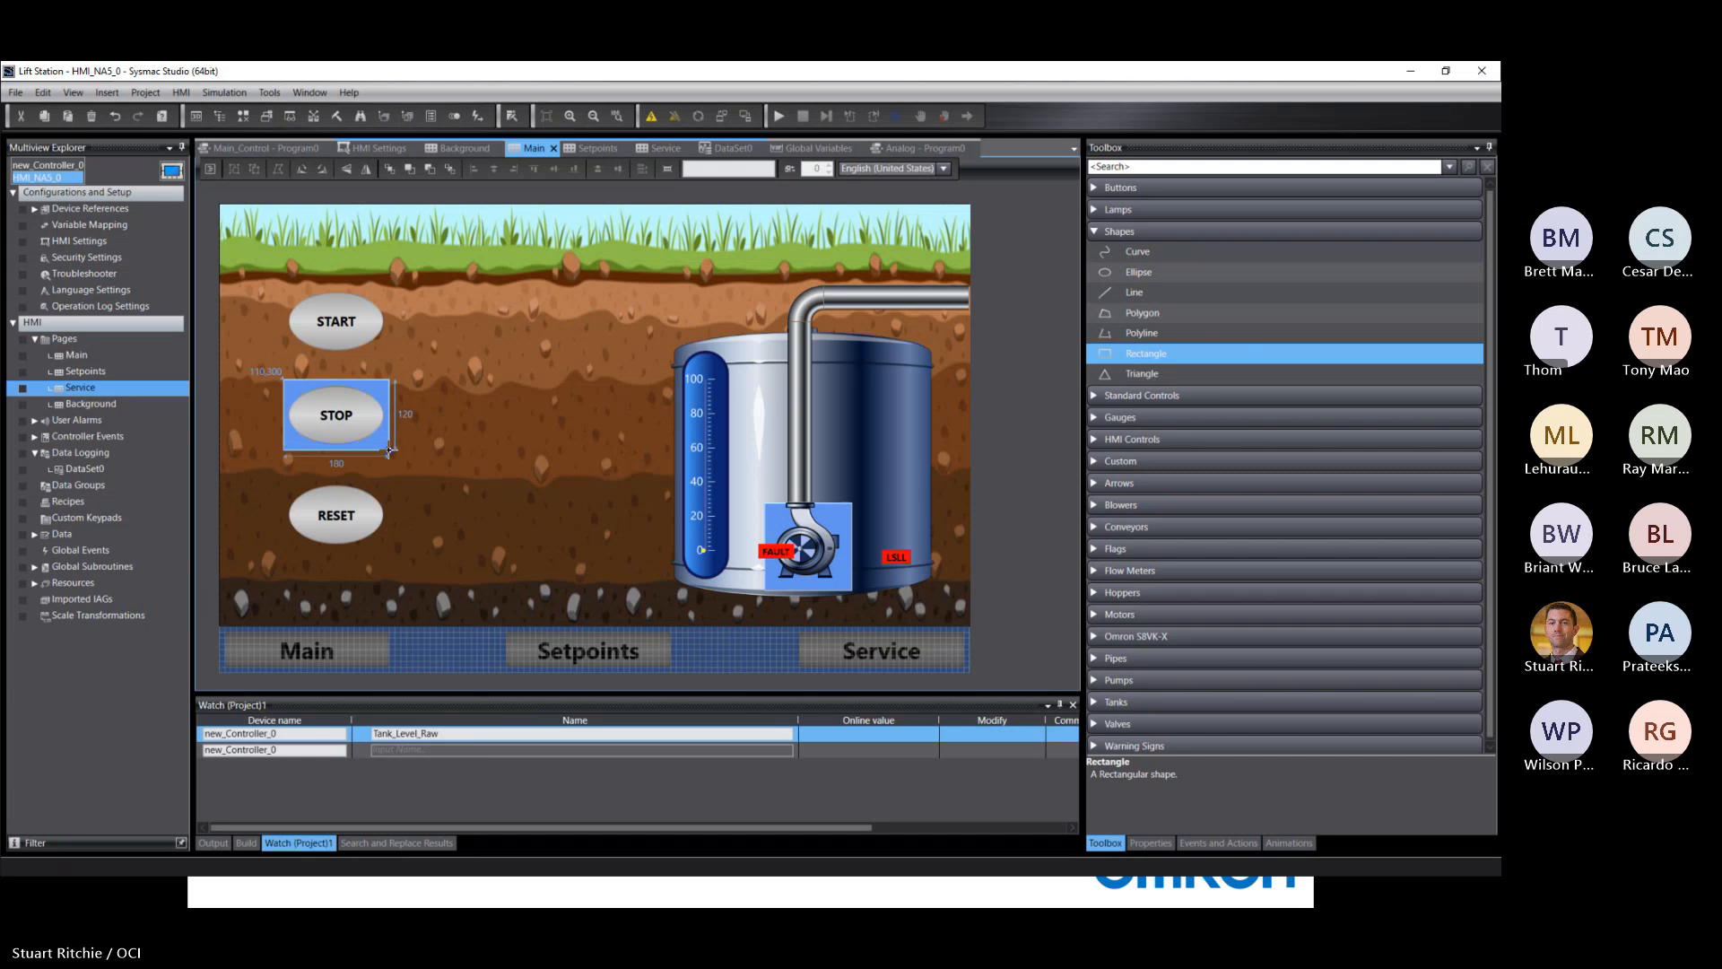
drag(389, 449, 378, 300)
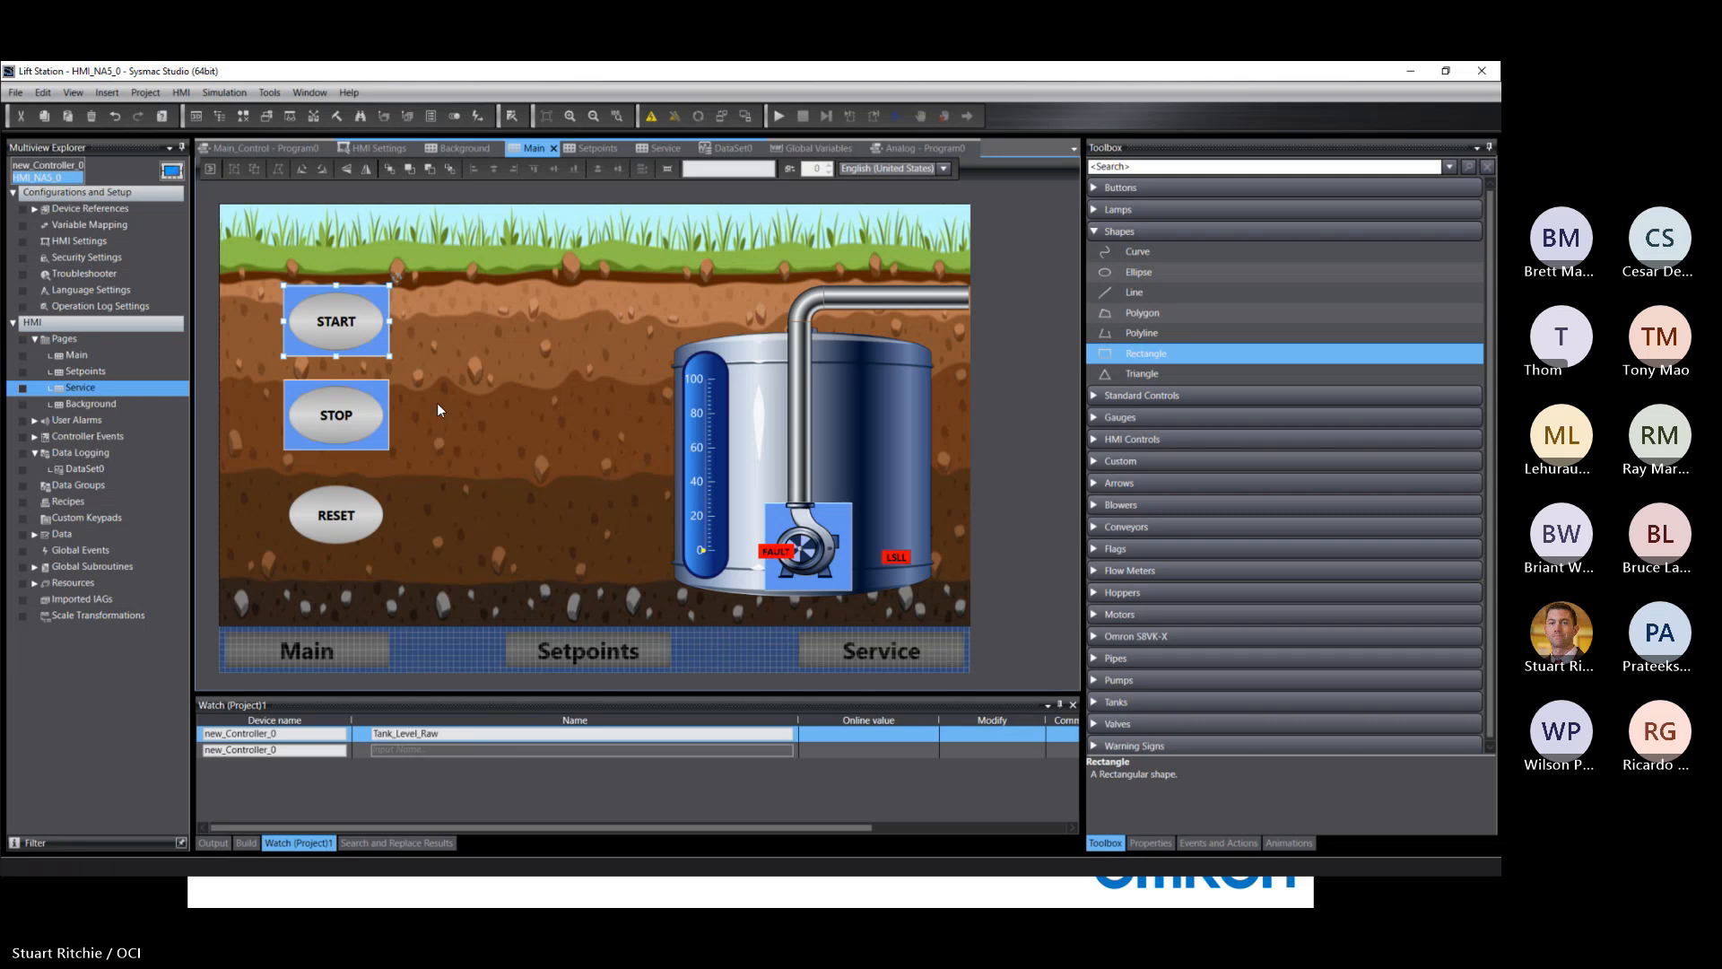
Step: Set the fill color of the START rectangle to bright green (R 25, G 255, B 25)
click(378, 348)
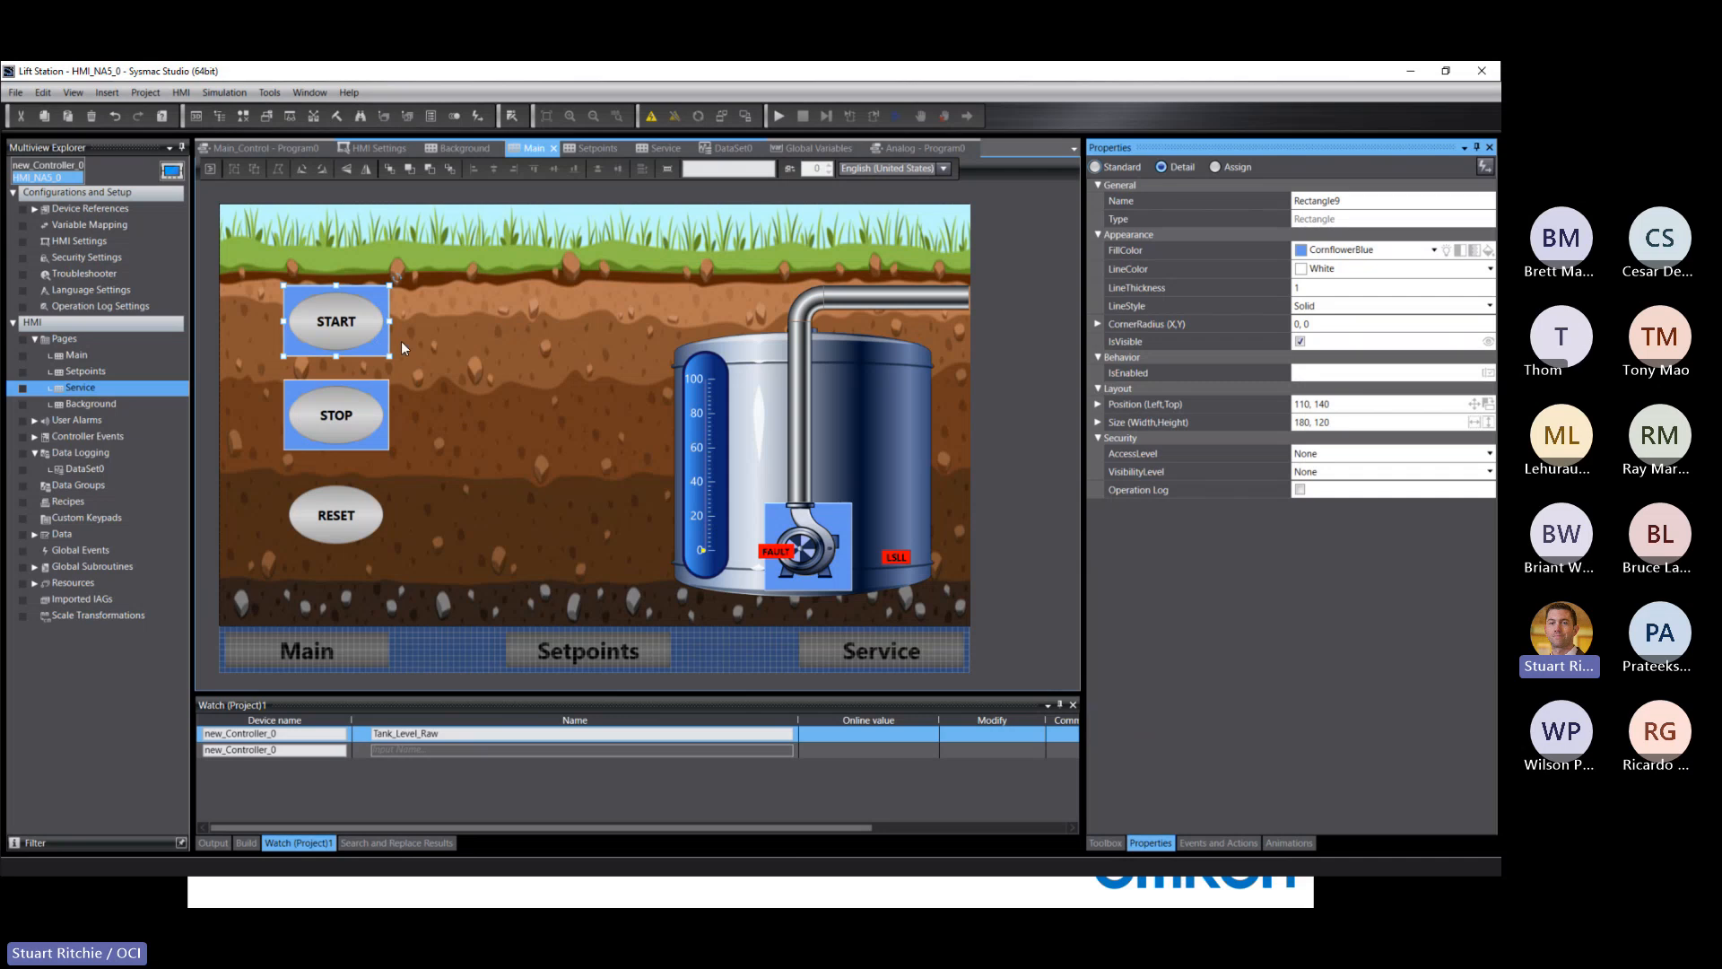
click(1435, 251)
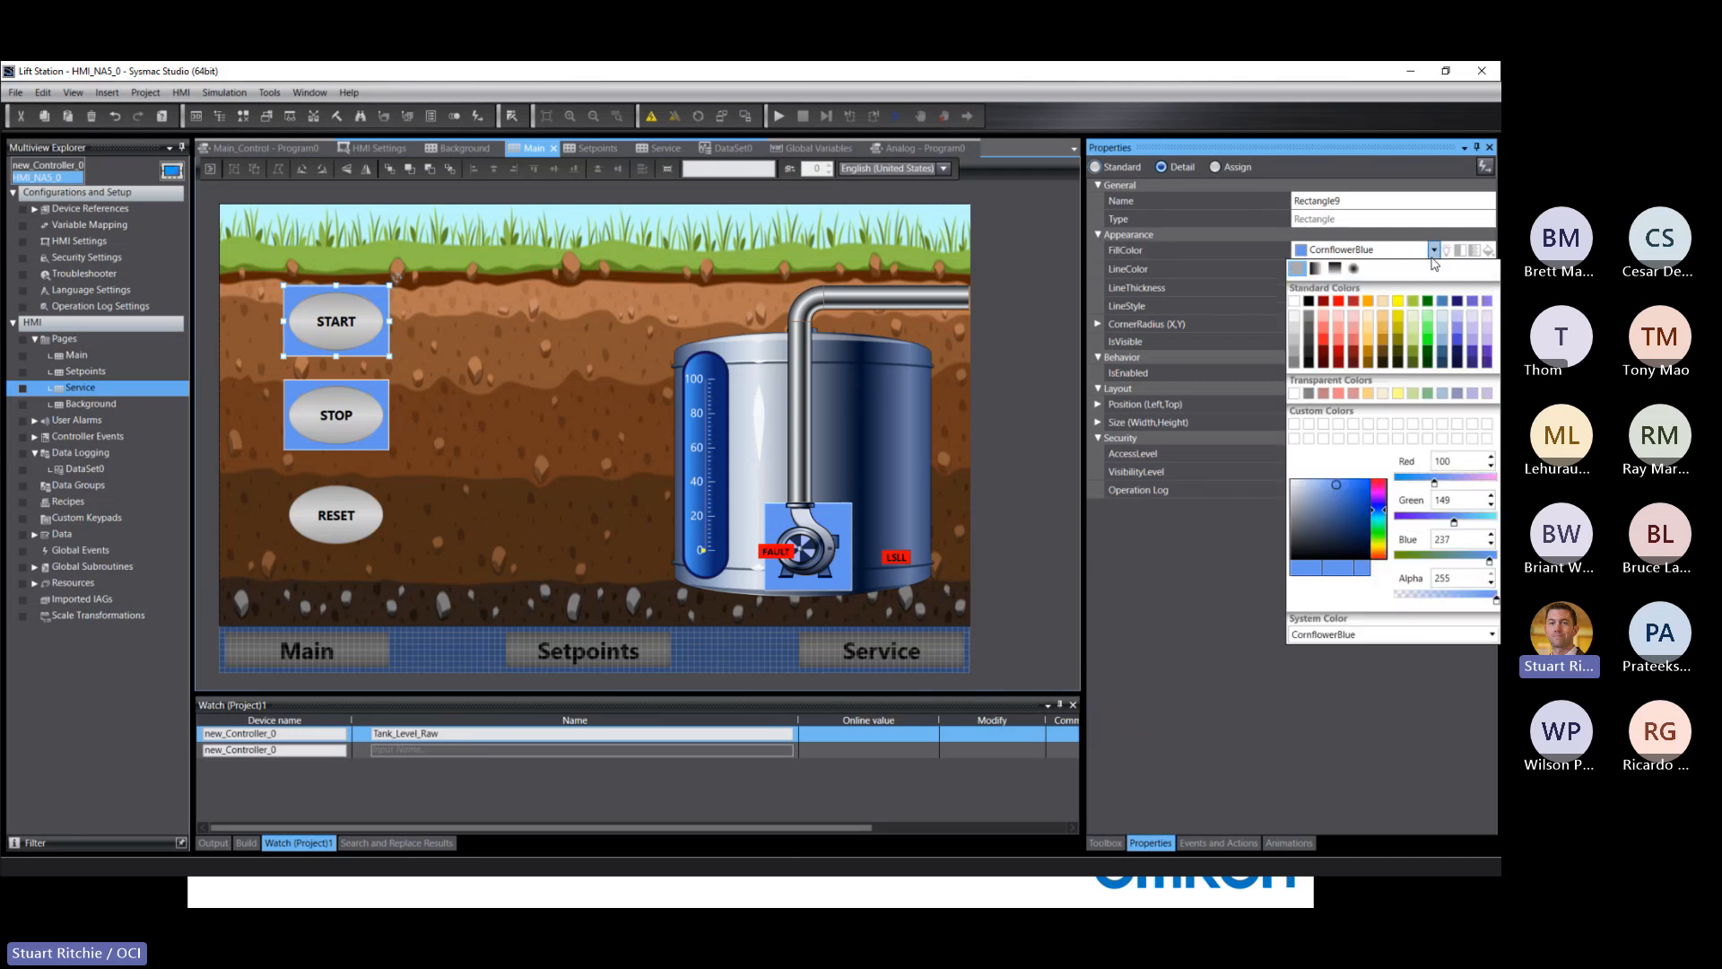
click(1426, 342)
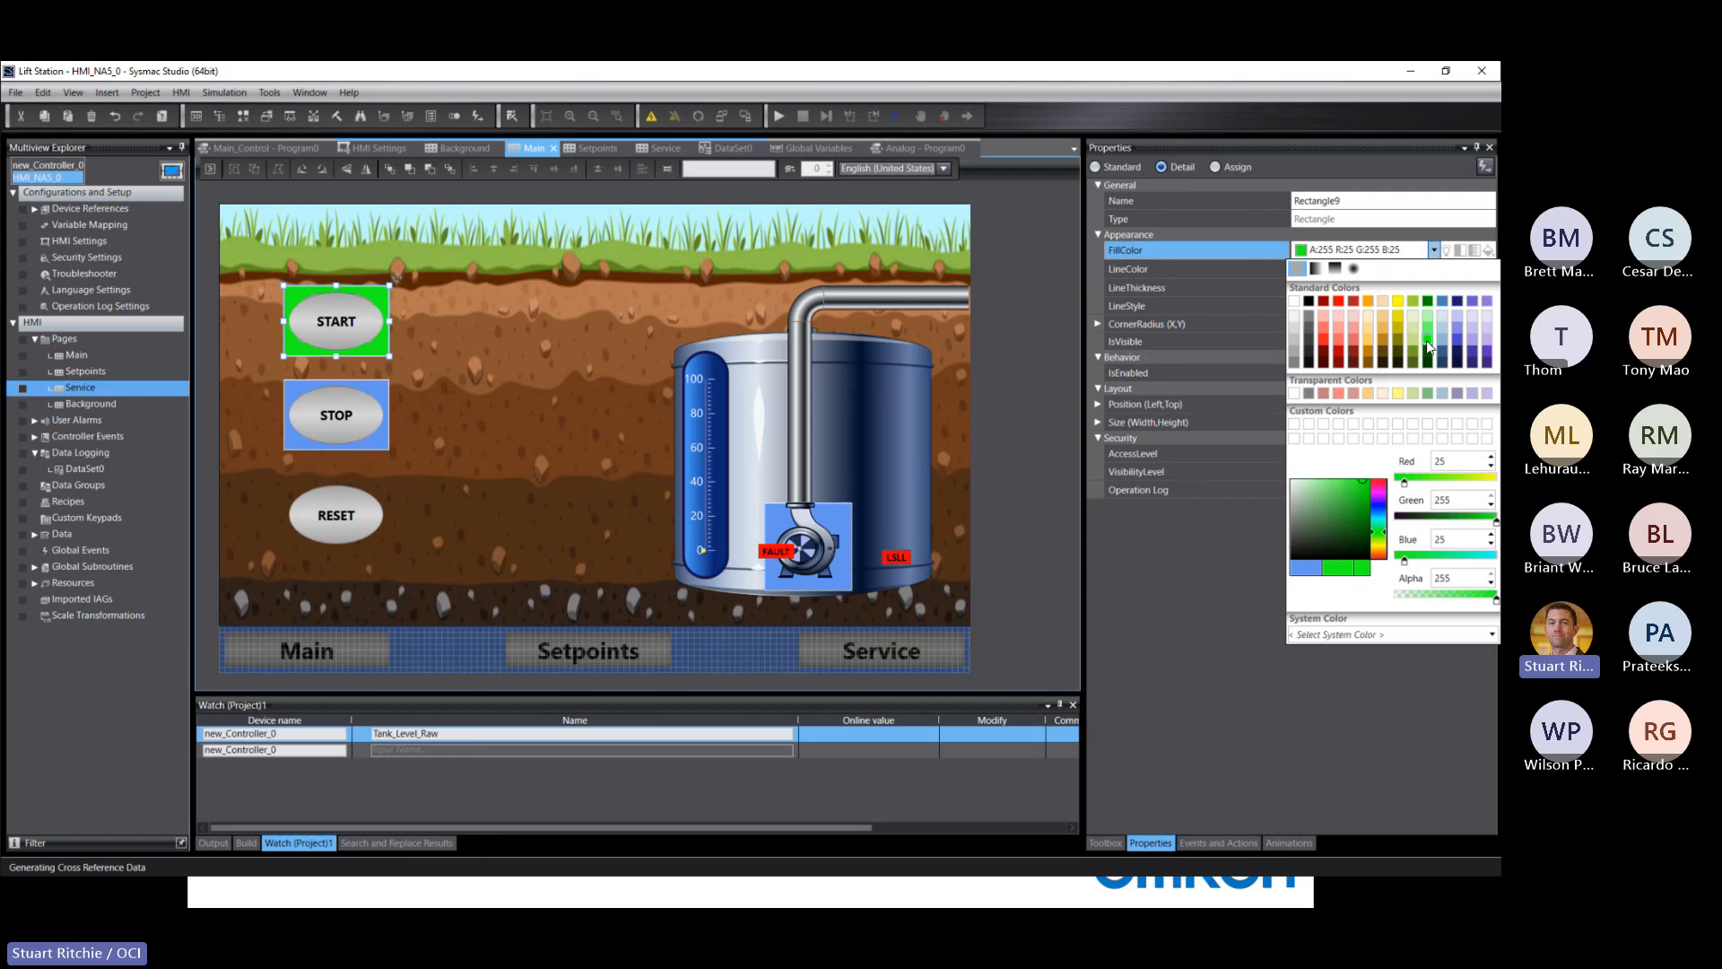
Step: Set the fill color of the rectangle behind the STOP button to Red
click(297, 389)
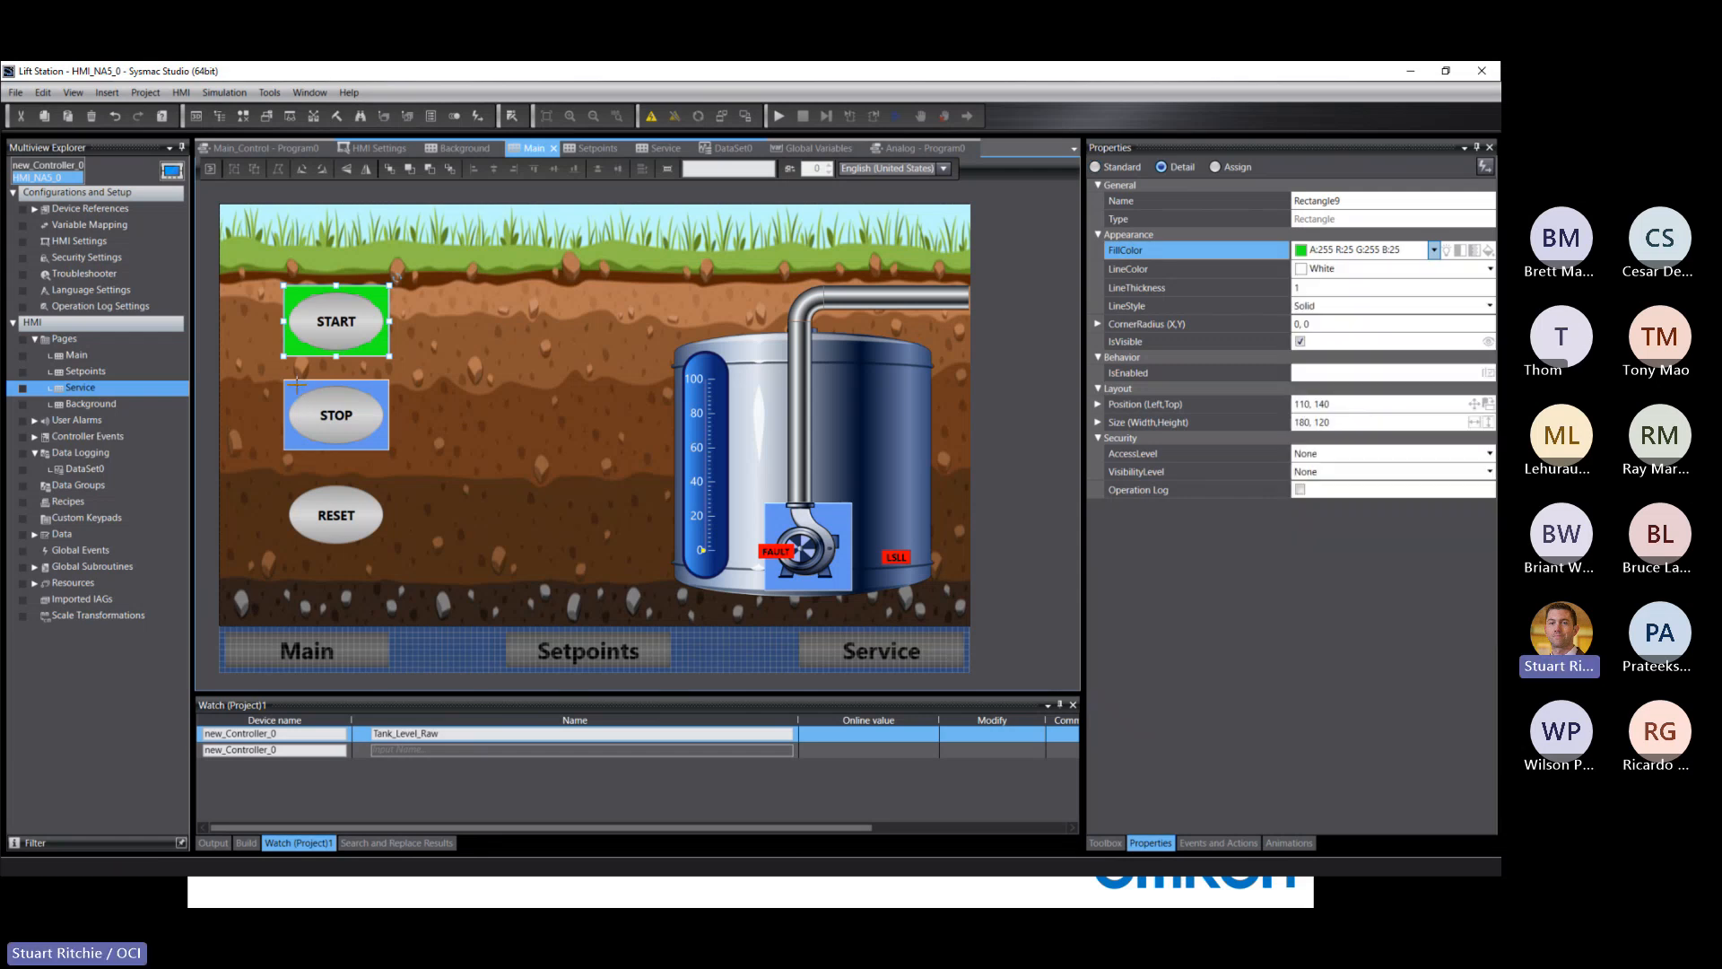
click(298, 387)
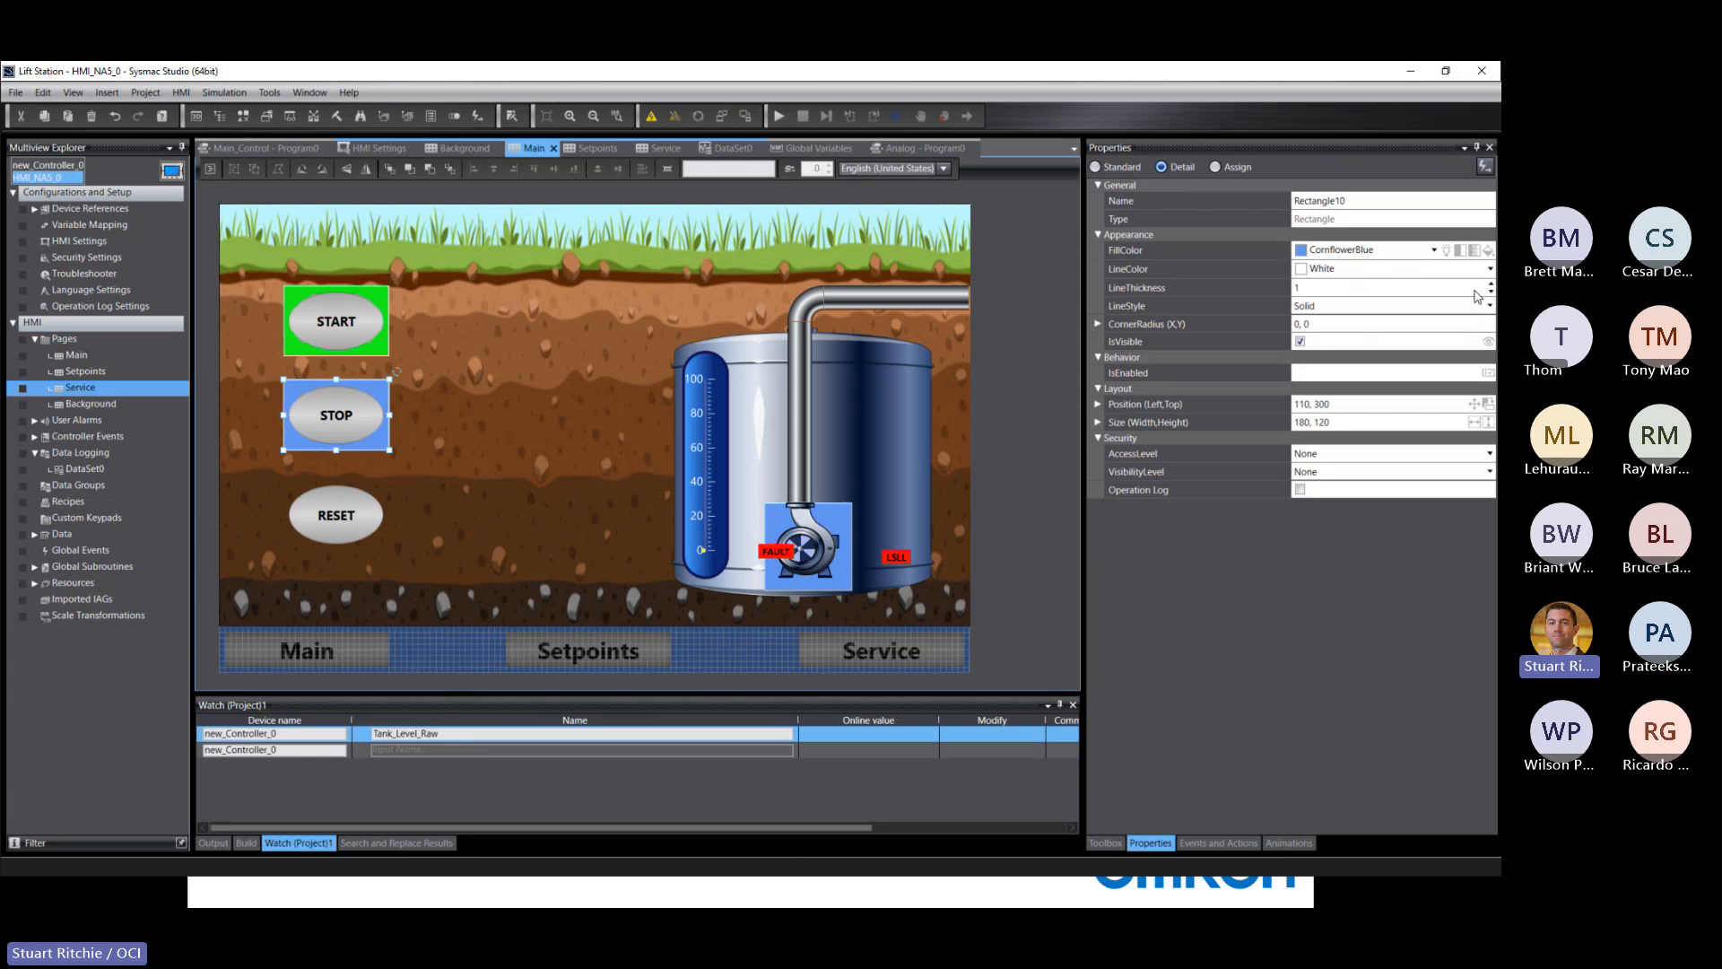
click(1433, 251)
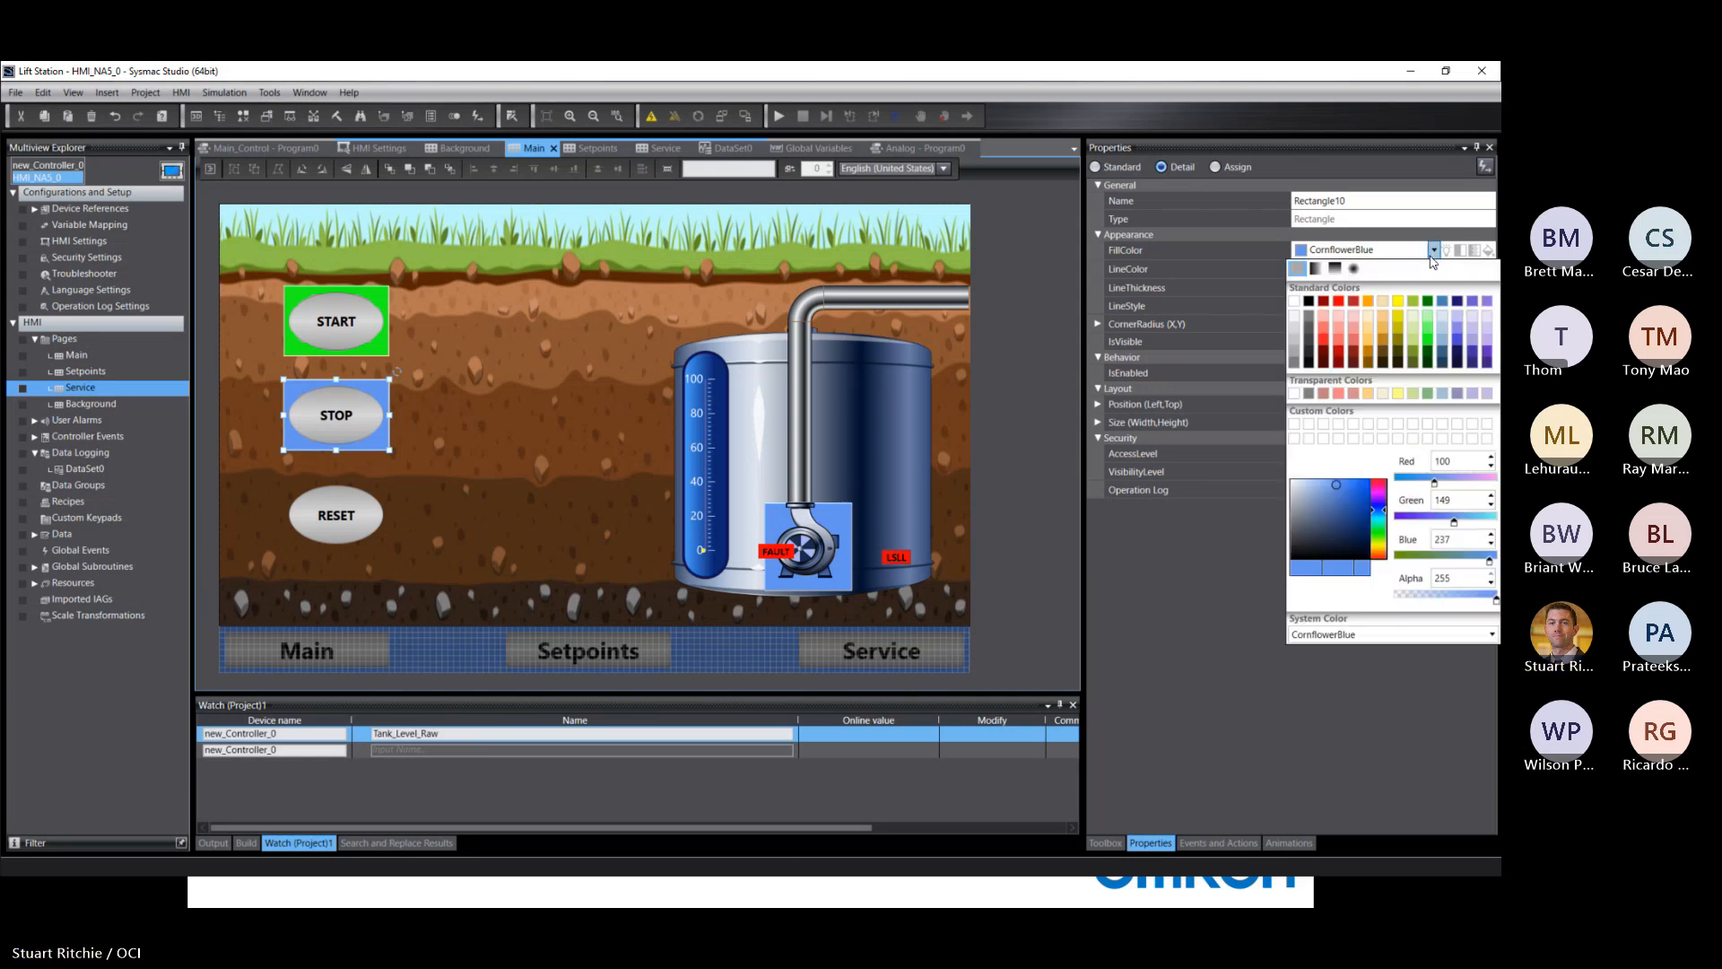
click(1339, 302)
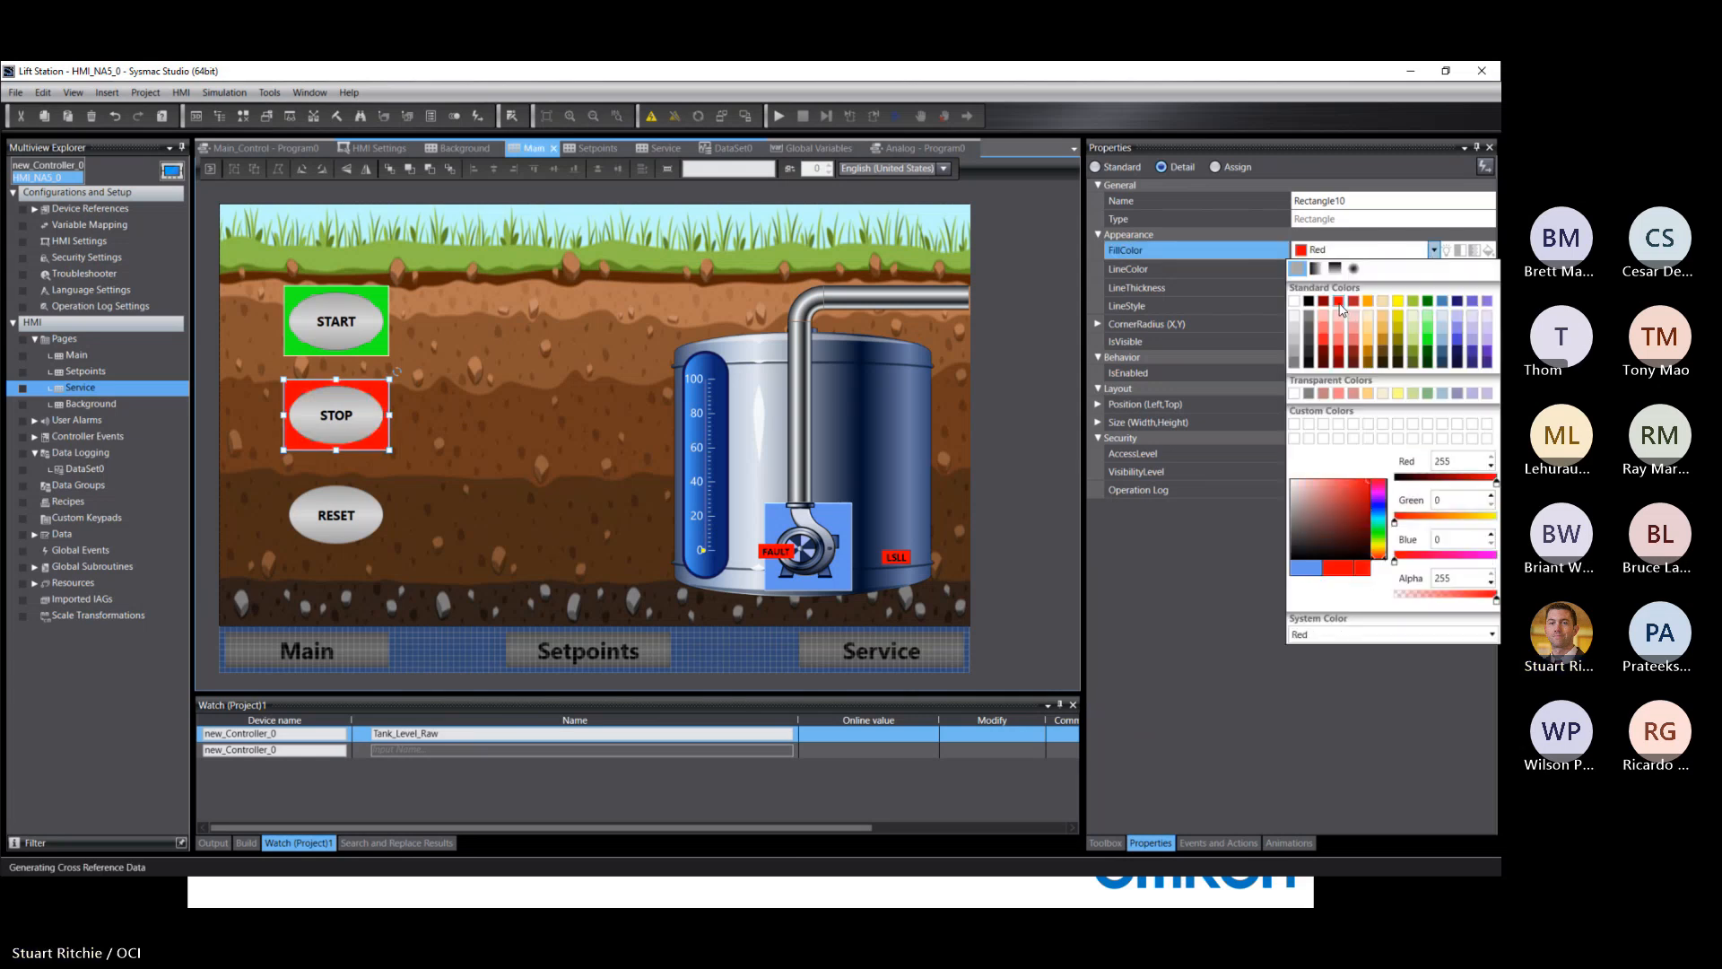
click(1204, 642)
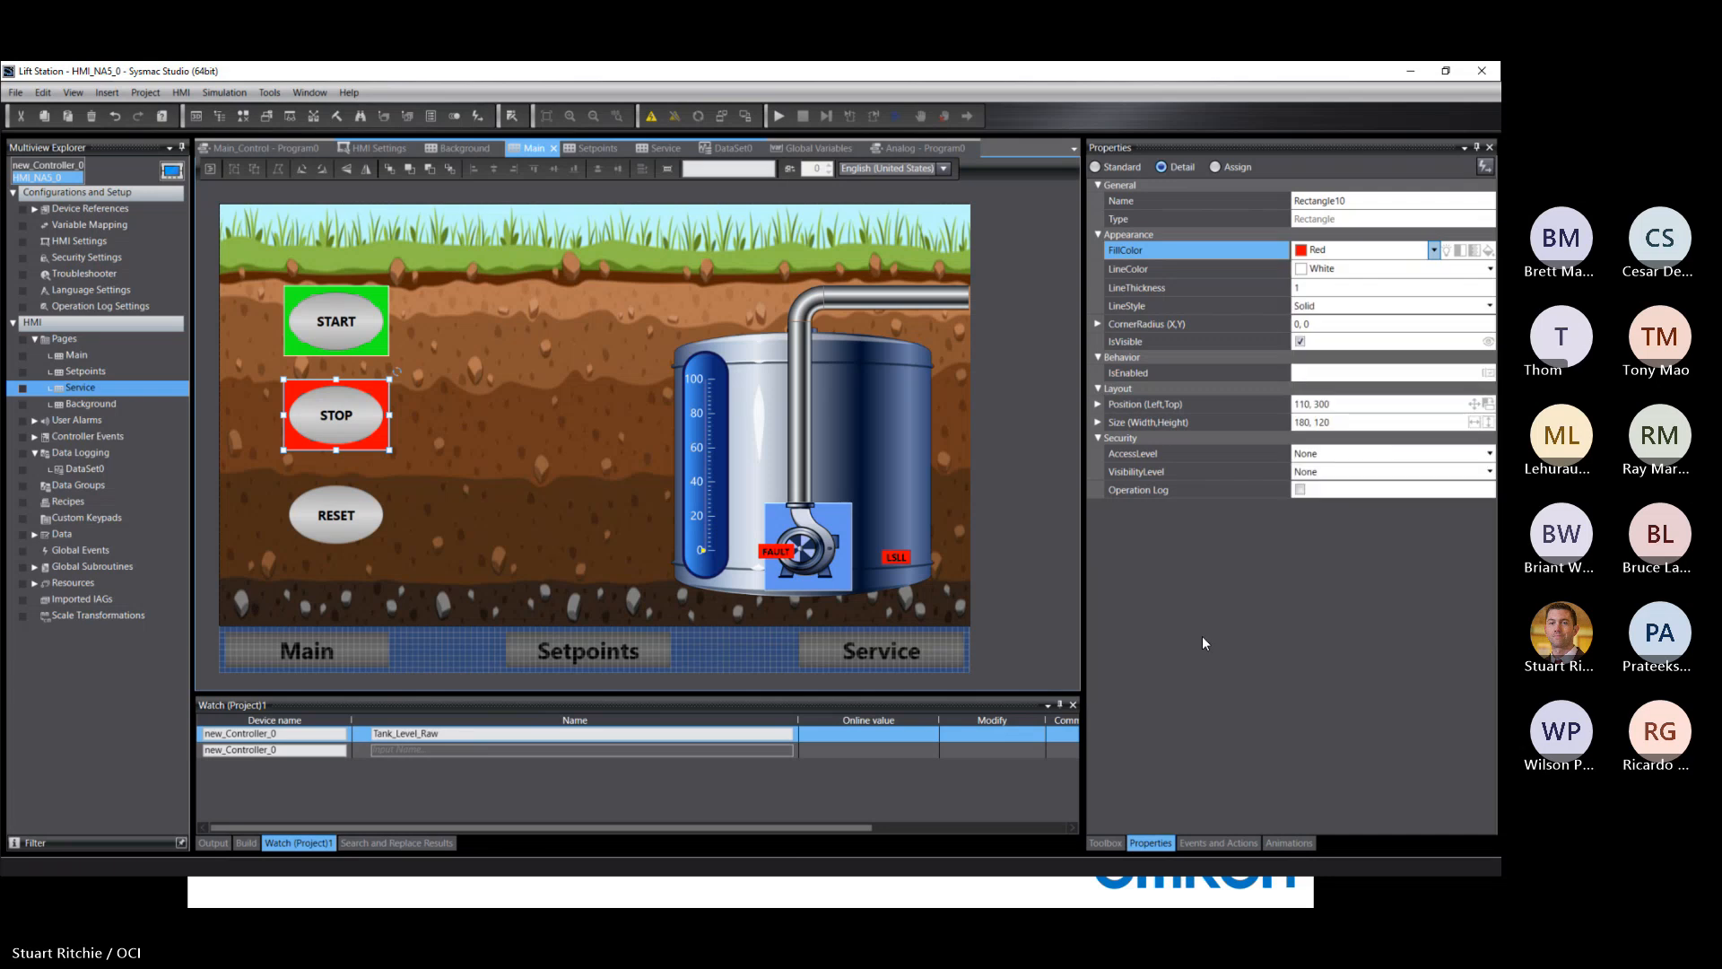
click(1220, 644)
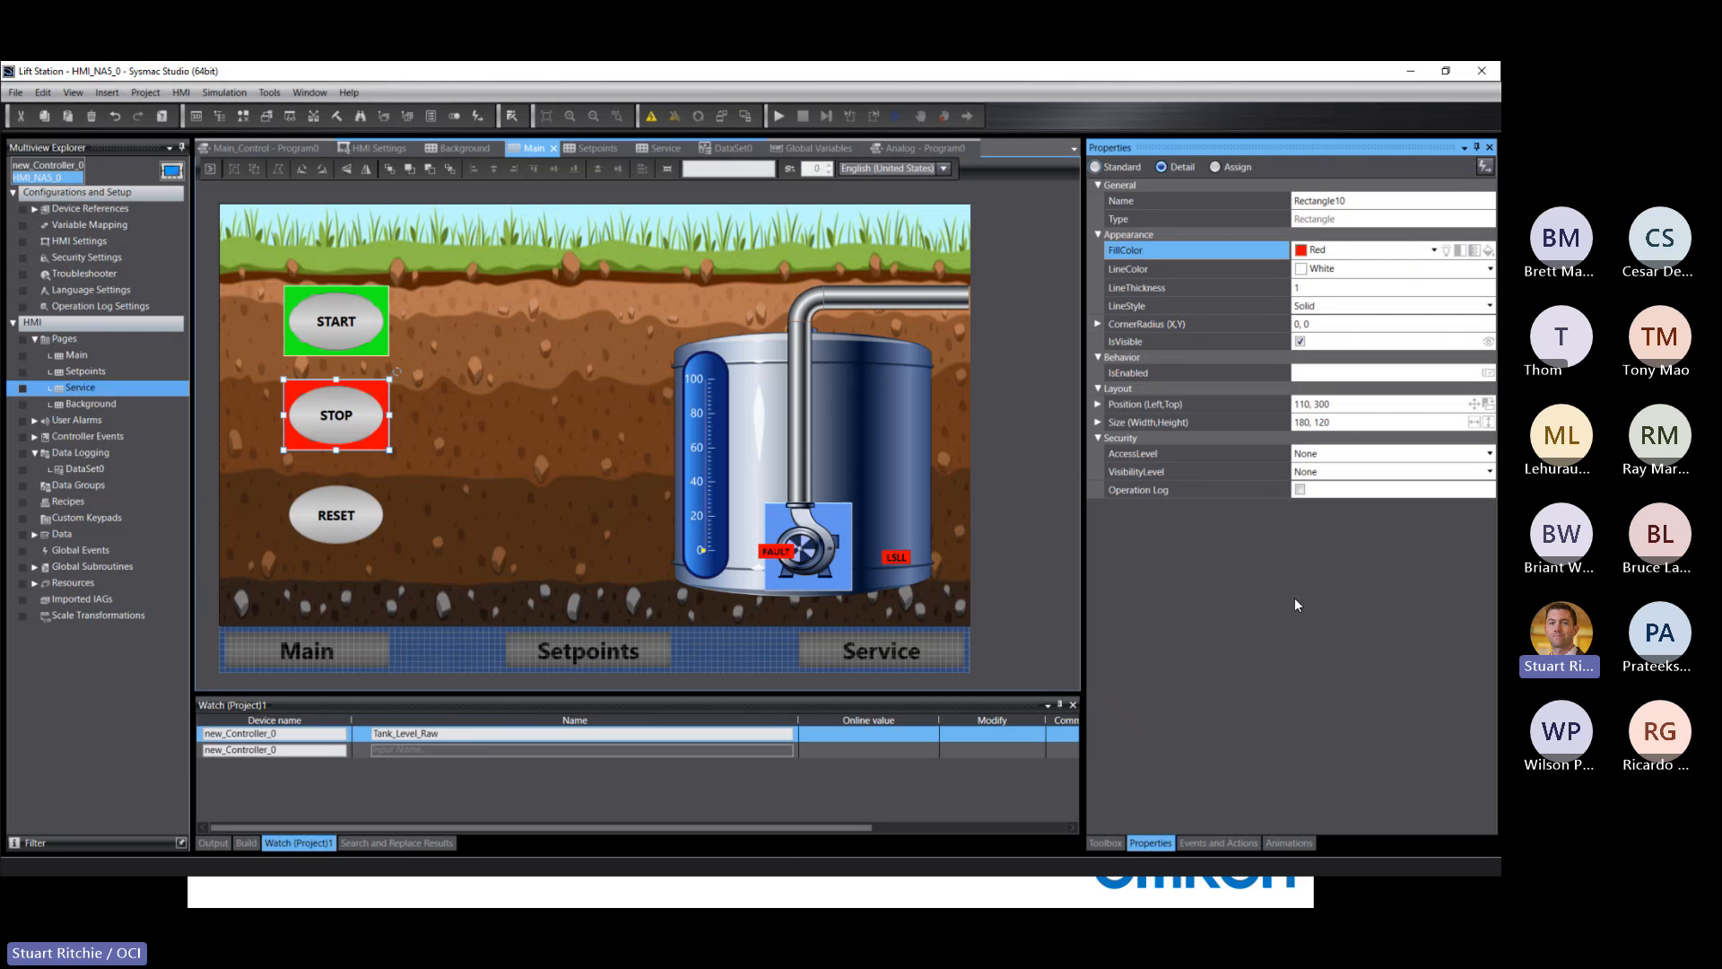
Step: Add a Visibility animation to the red STOP rectangle with the expression Stop_LED
click(1289, 843)
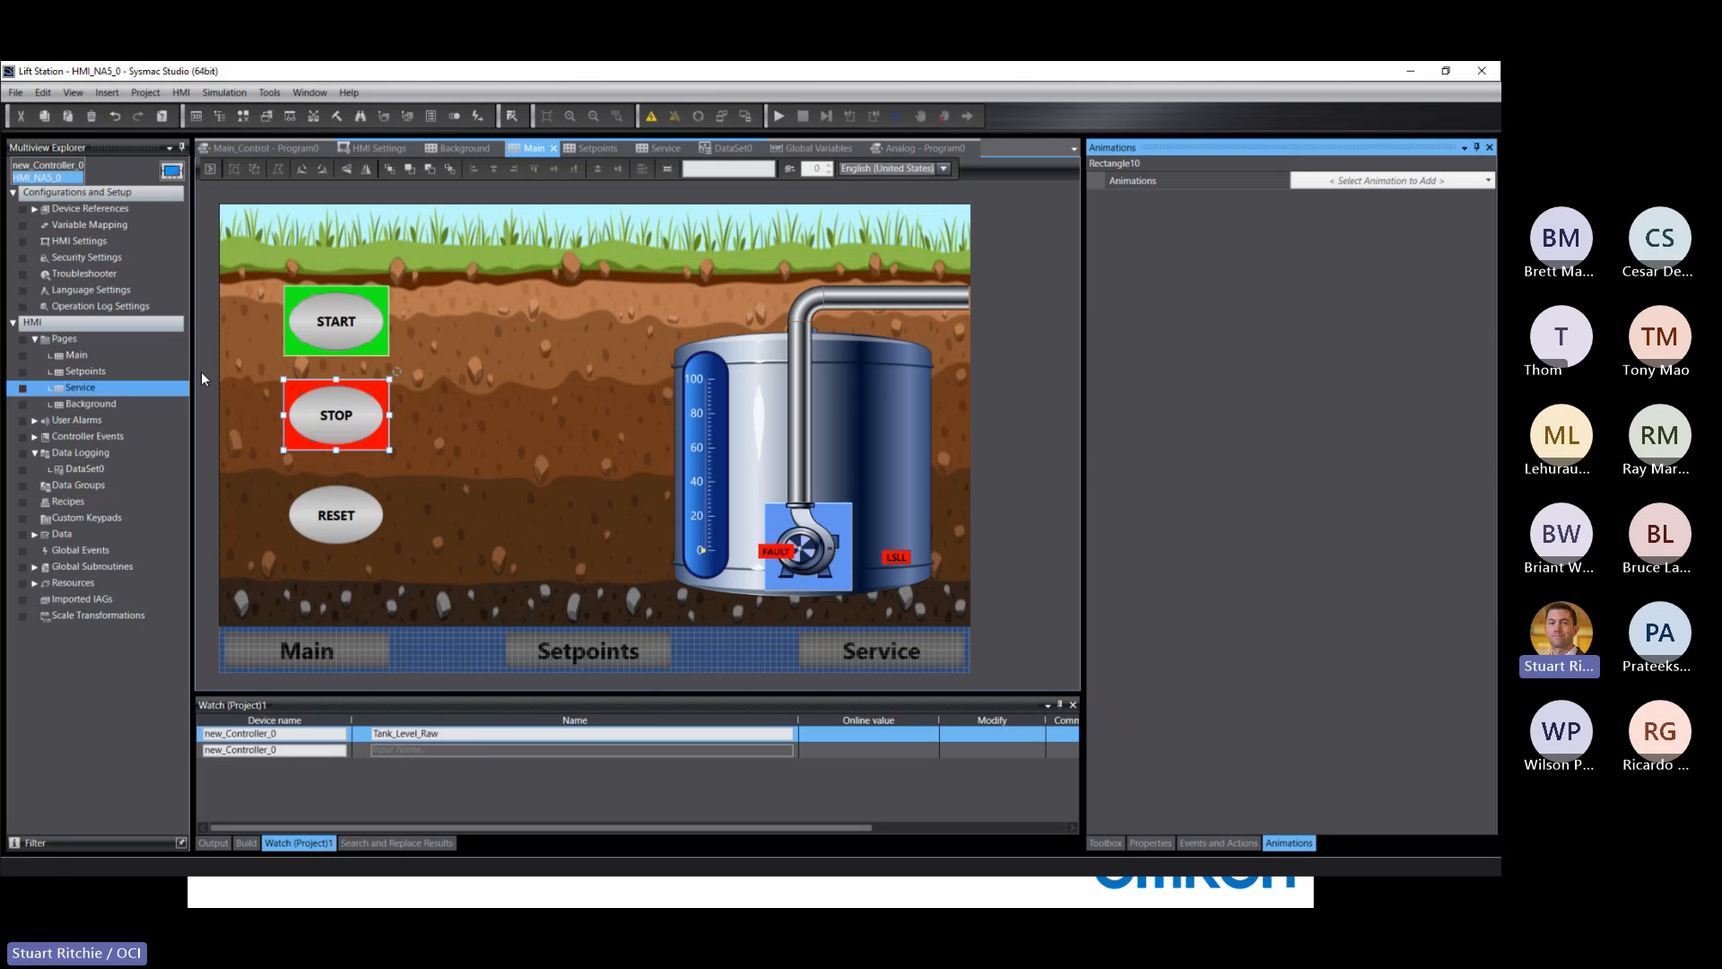
click(1399, 181)
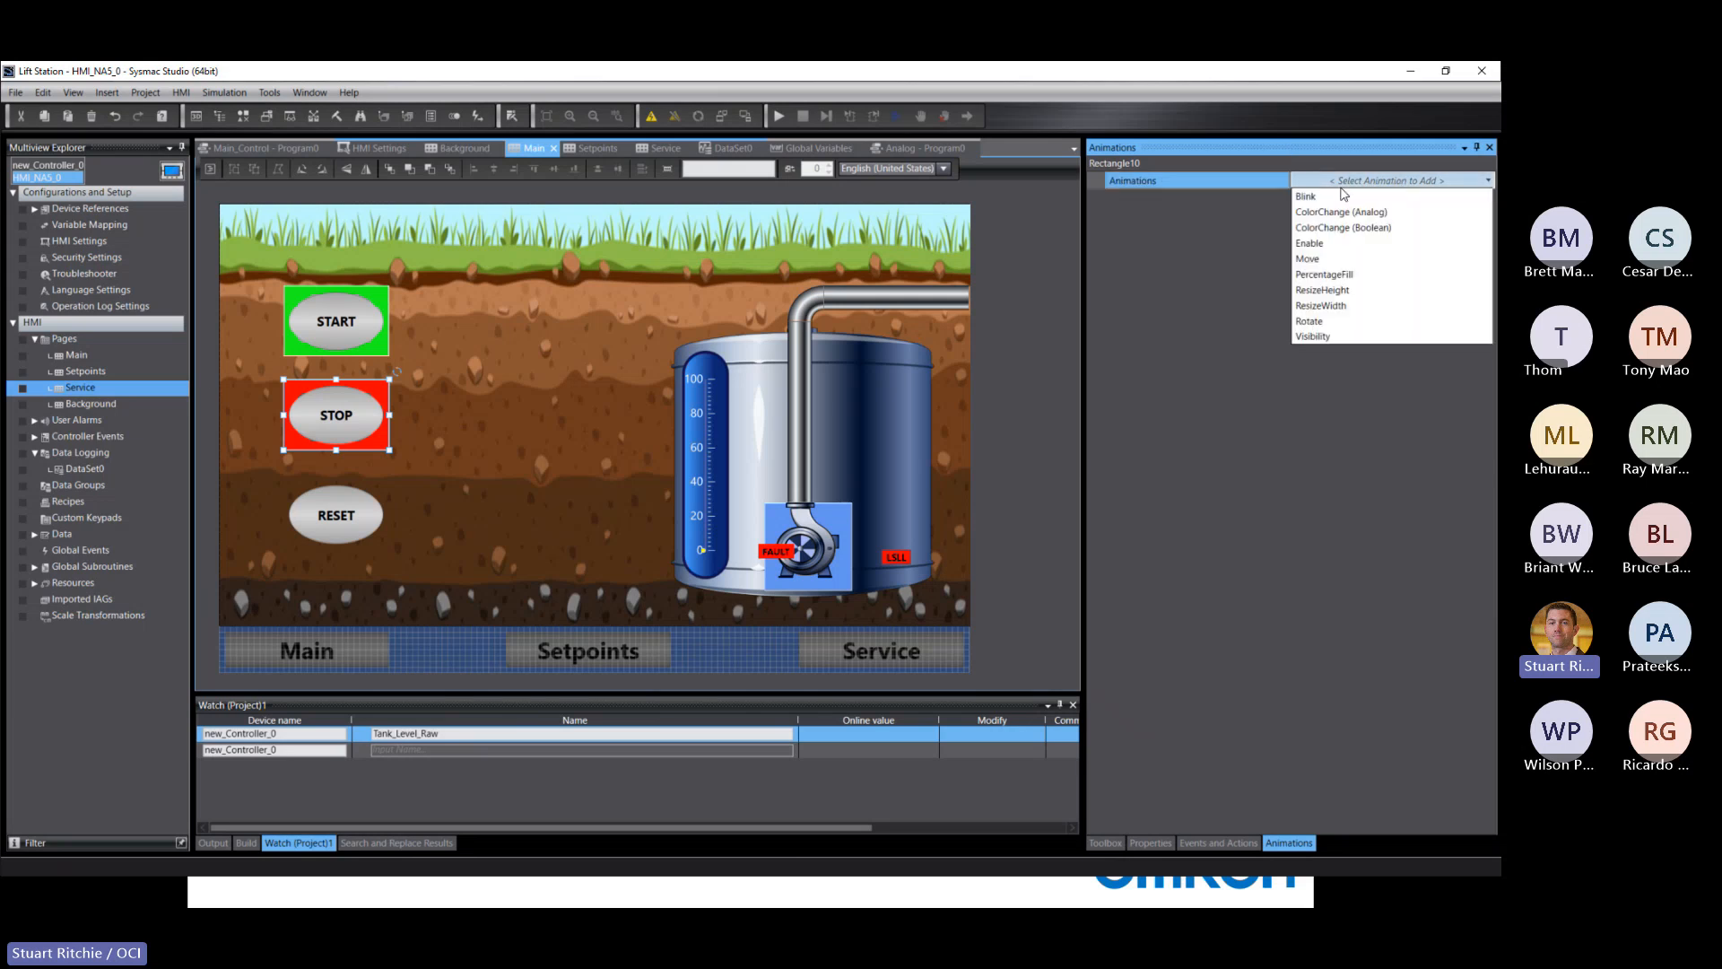
click(1309, 337)
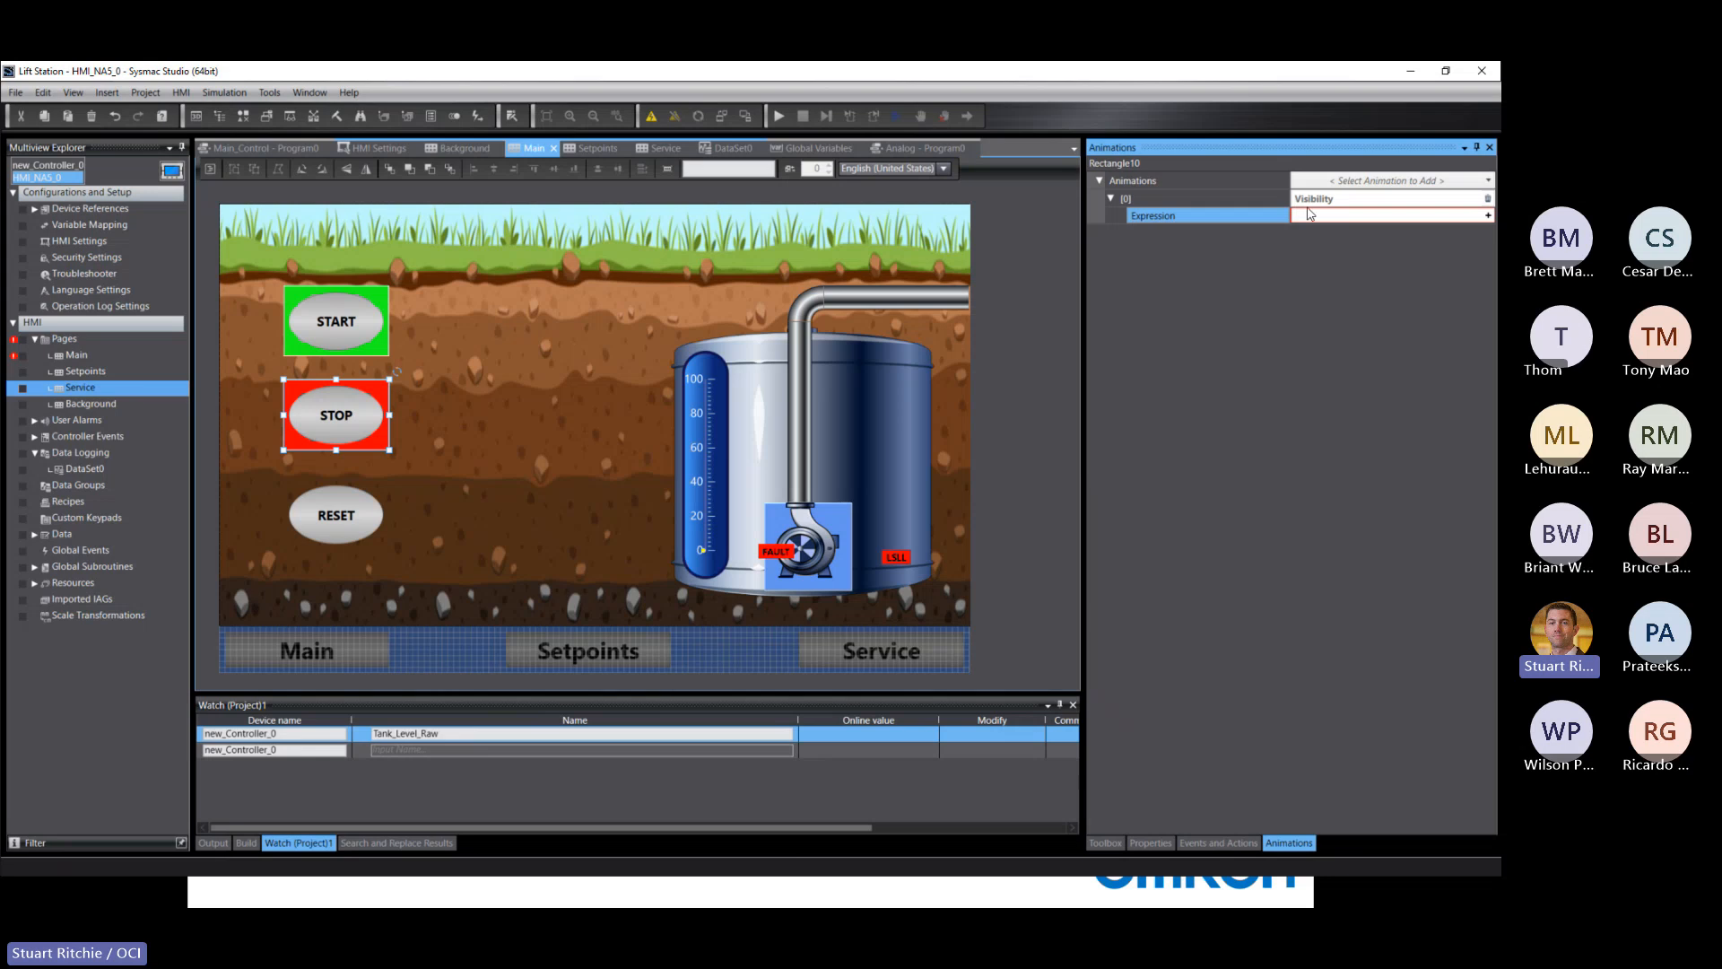
click(1313, 214)
text(Sto)
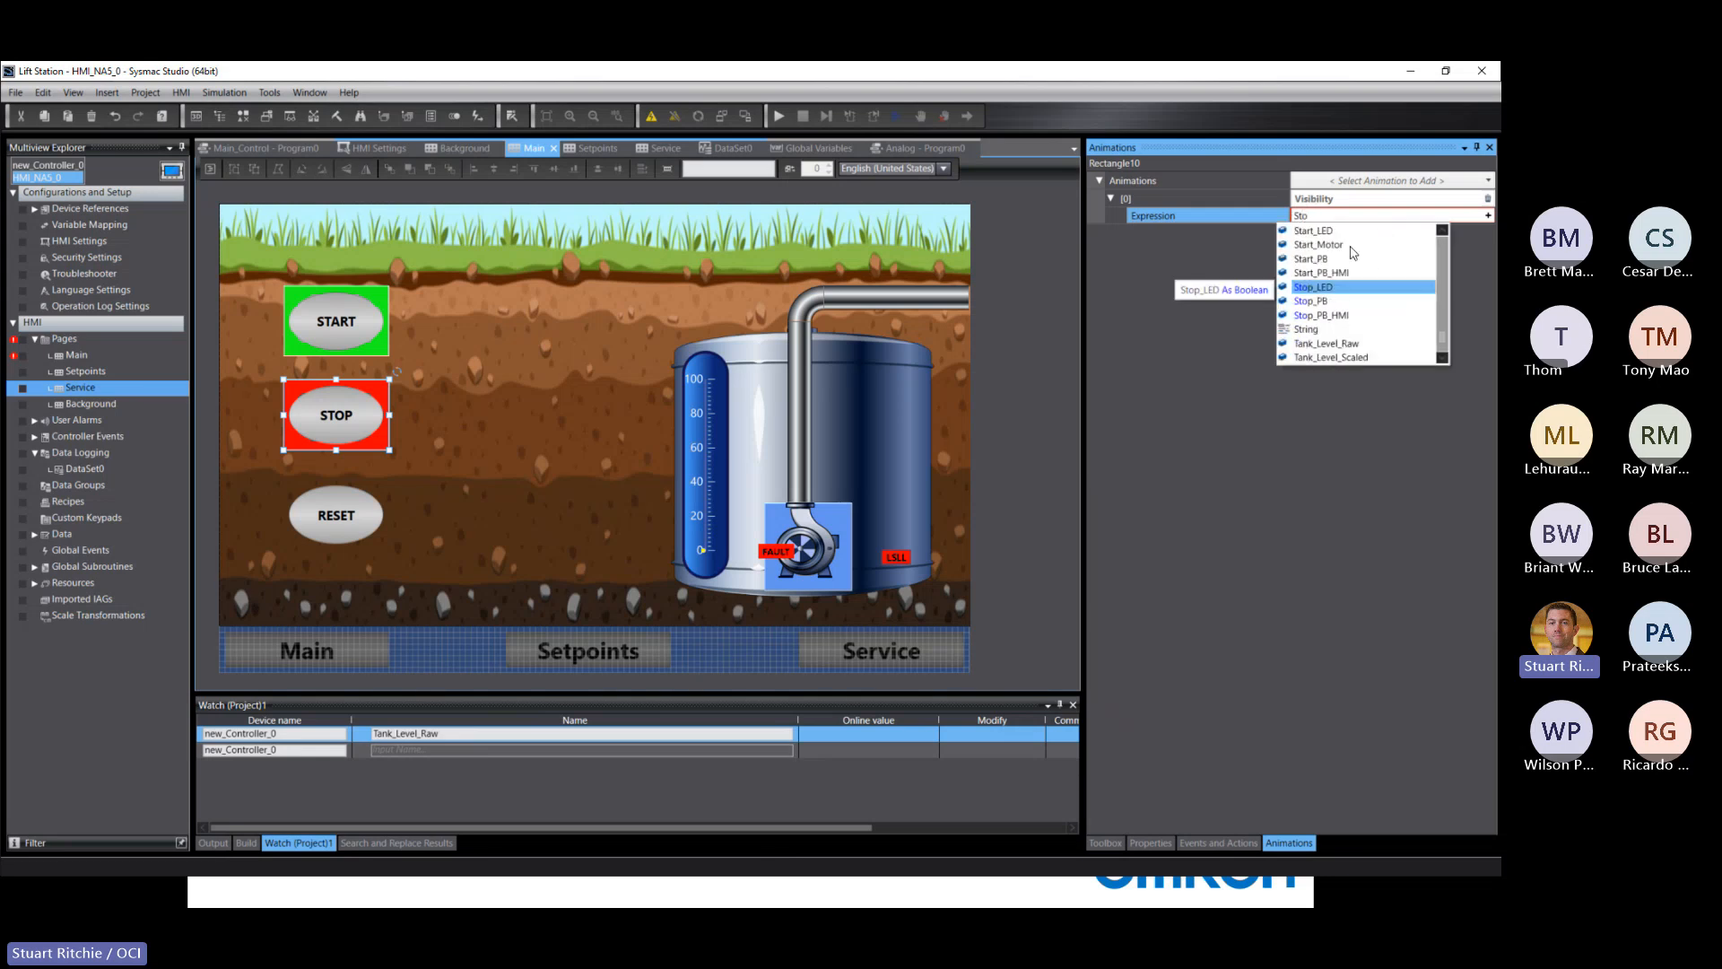
click(1307, 289)
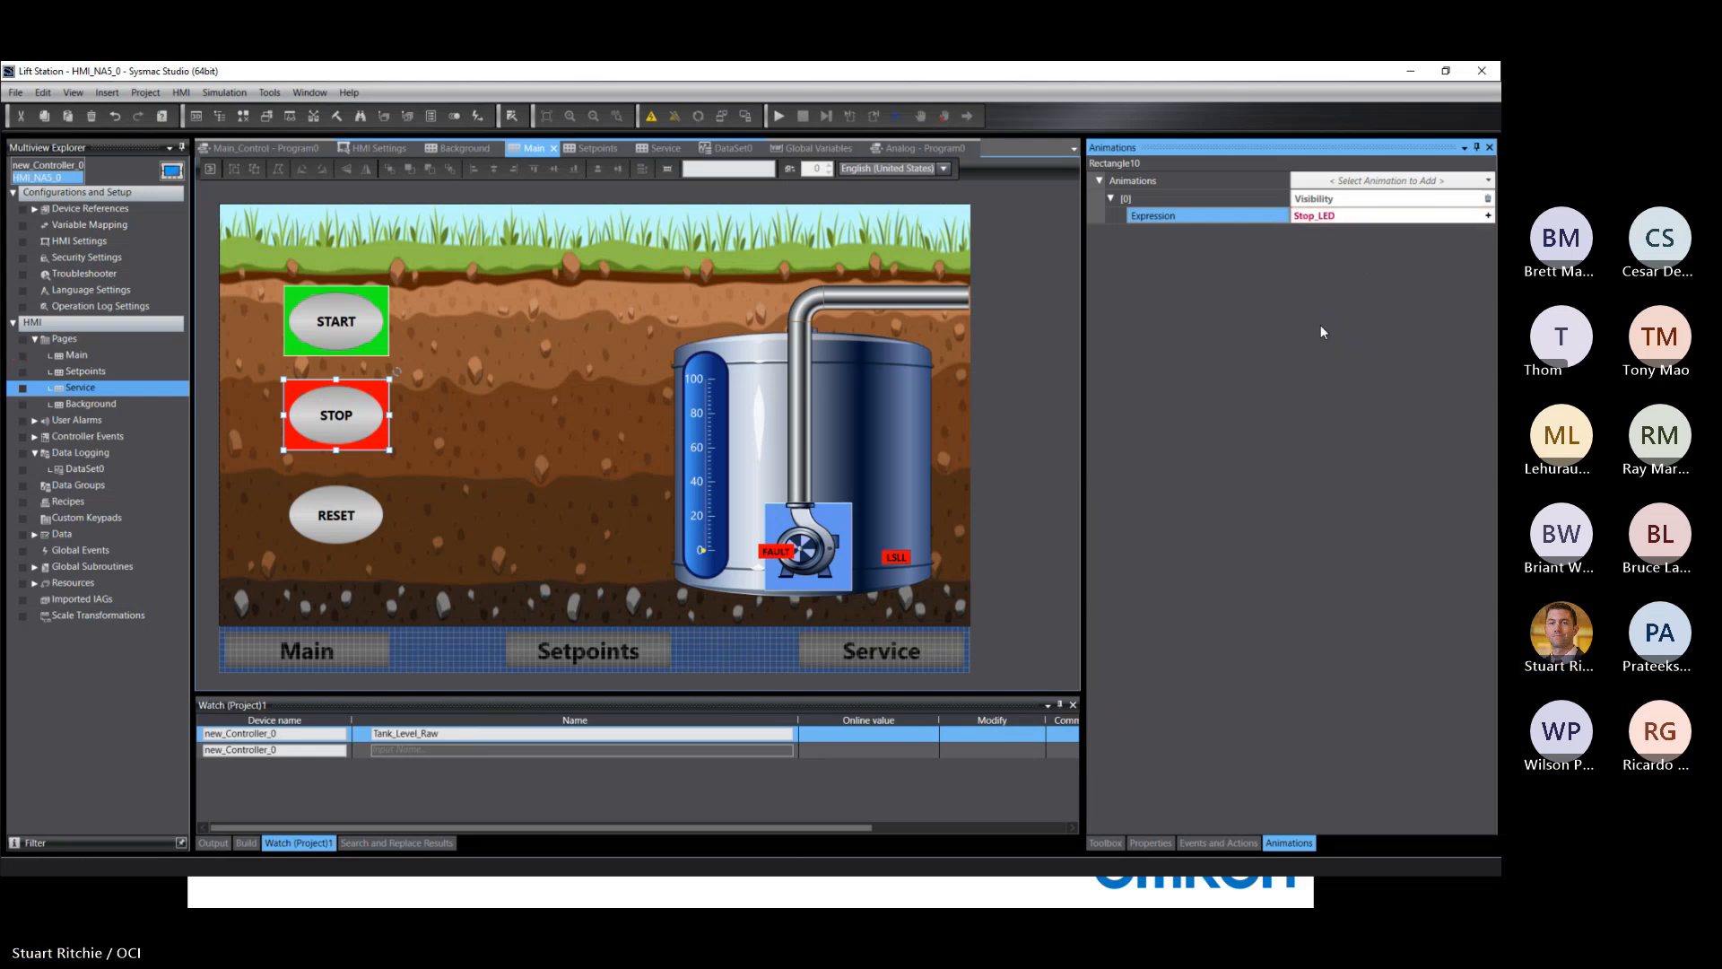
Step: Add a Visibility animation to the green START rectangle with the expression Start_LED
click(377, 293)
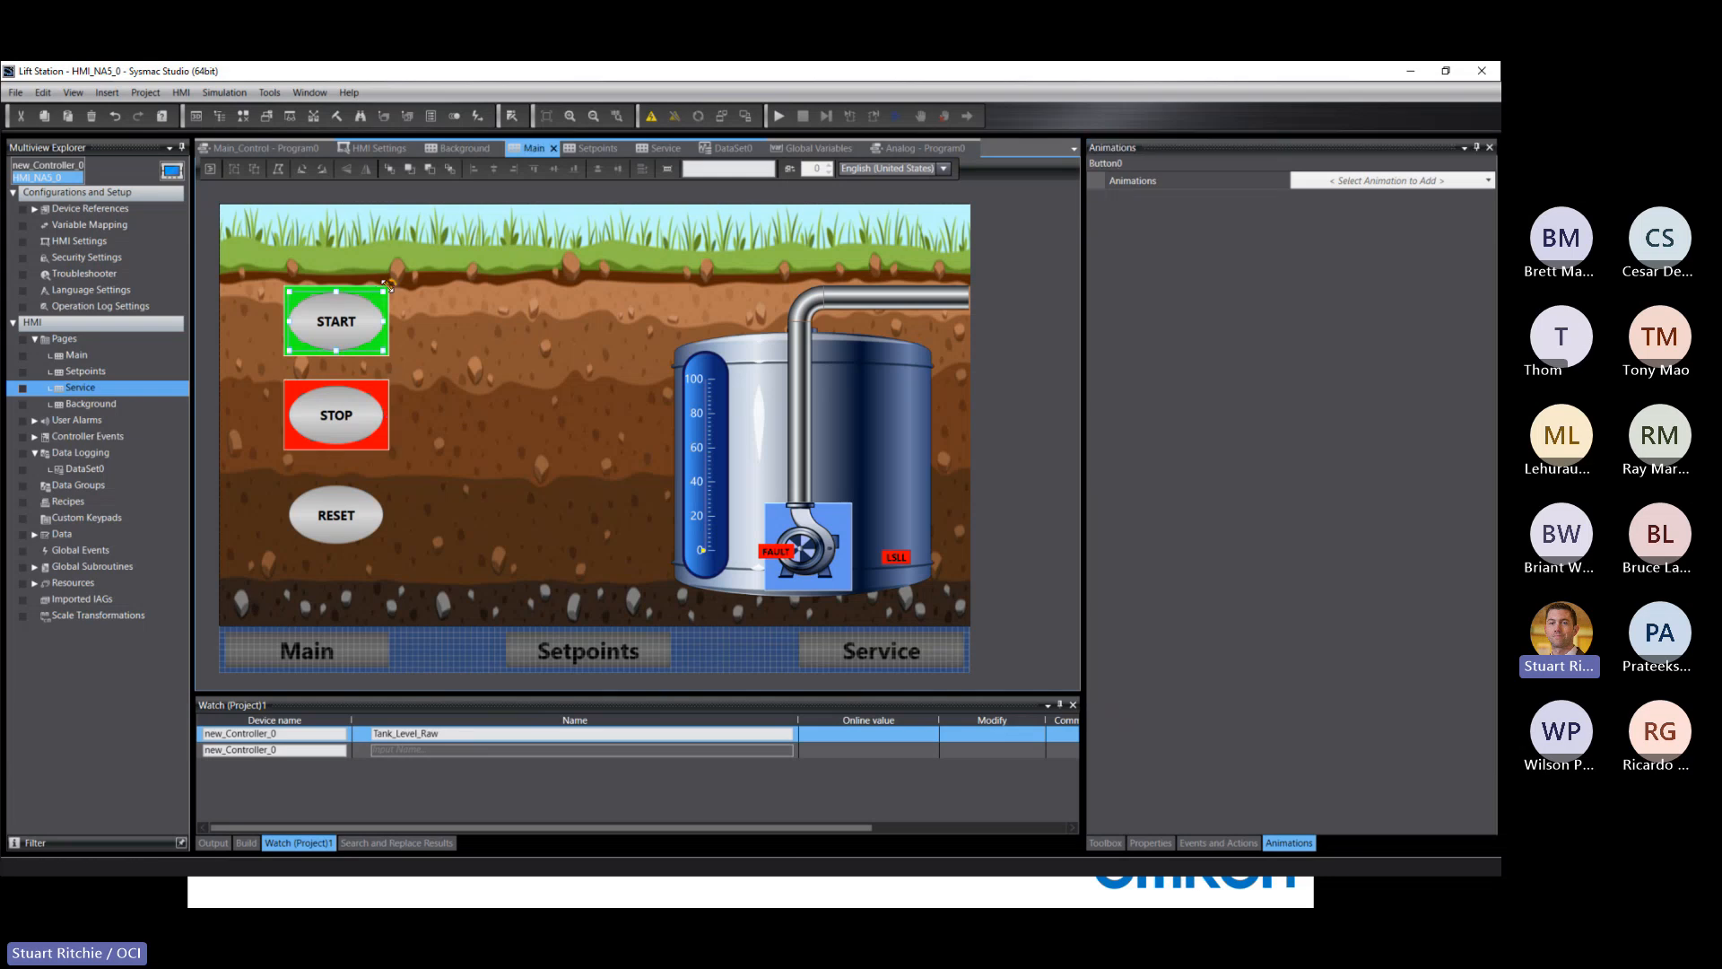
click(386, 287)
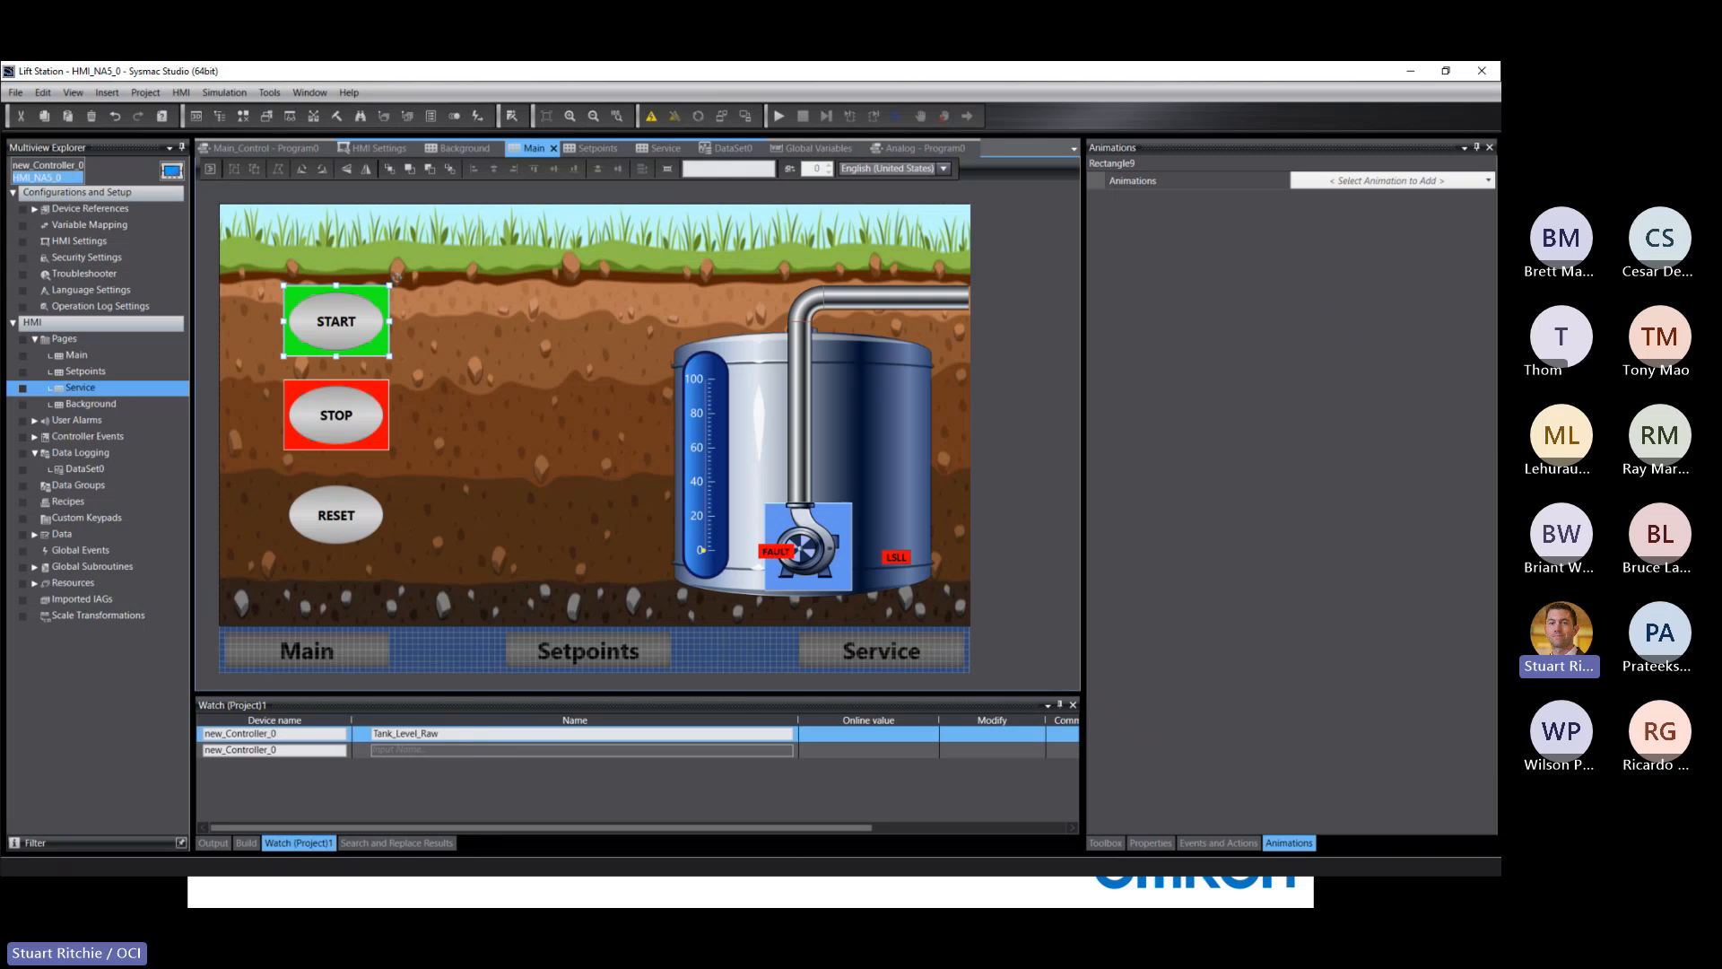
click(1373, 181)
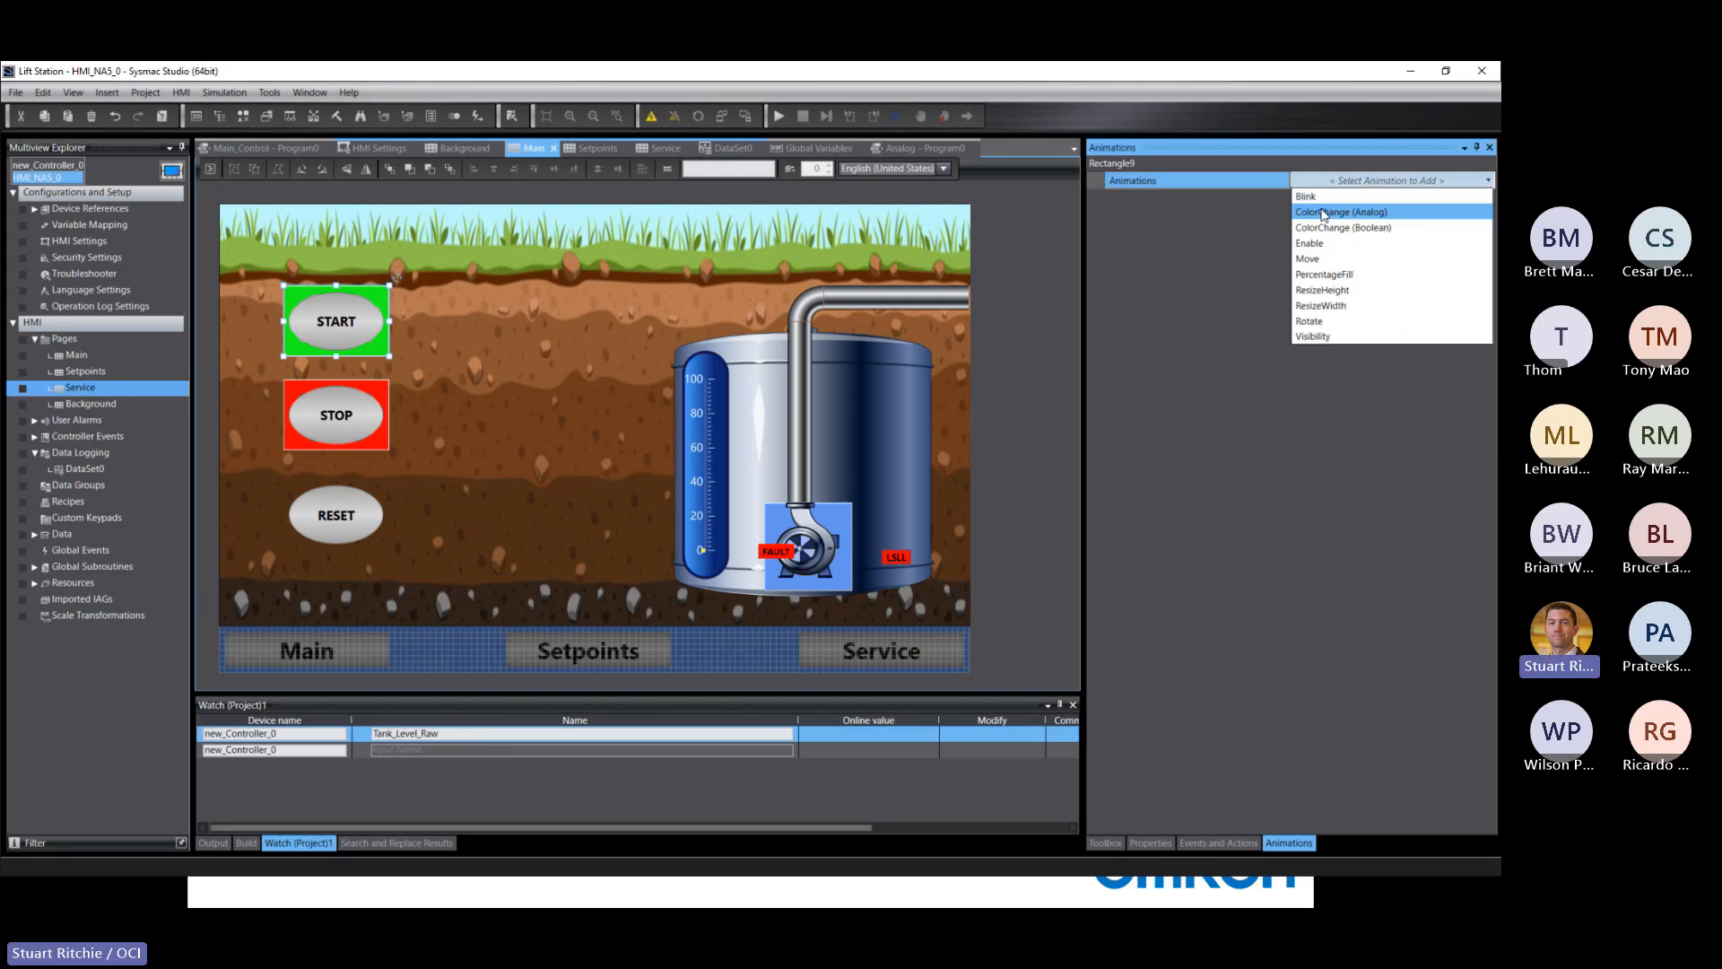
click(1315, 334)
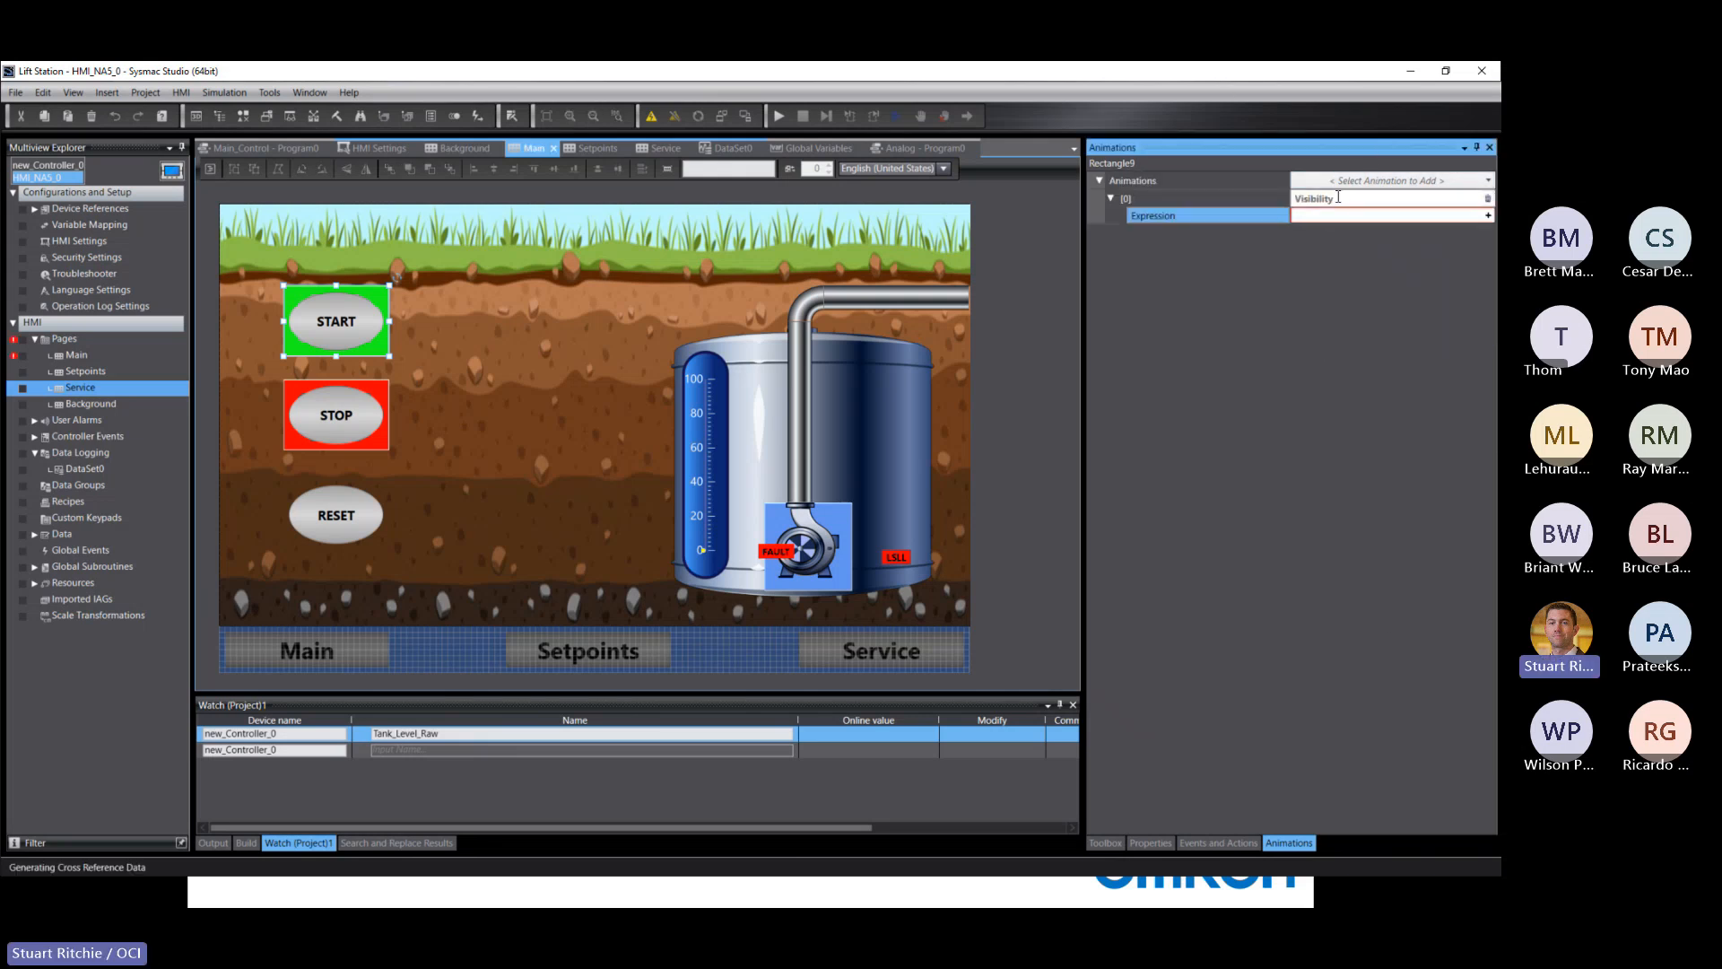
text(st)
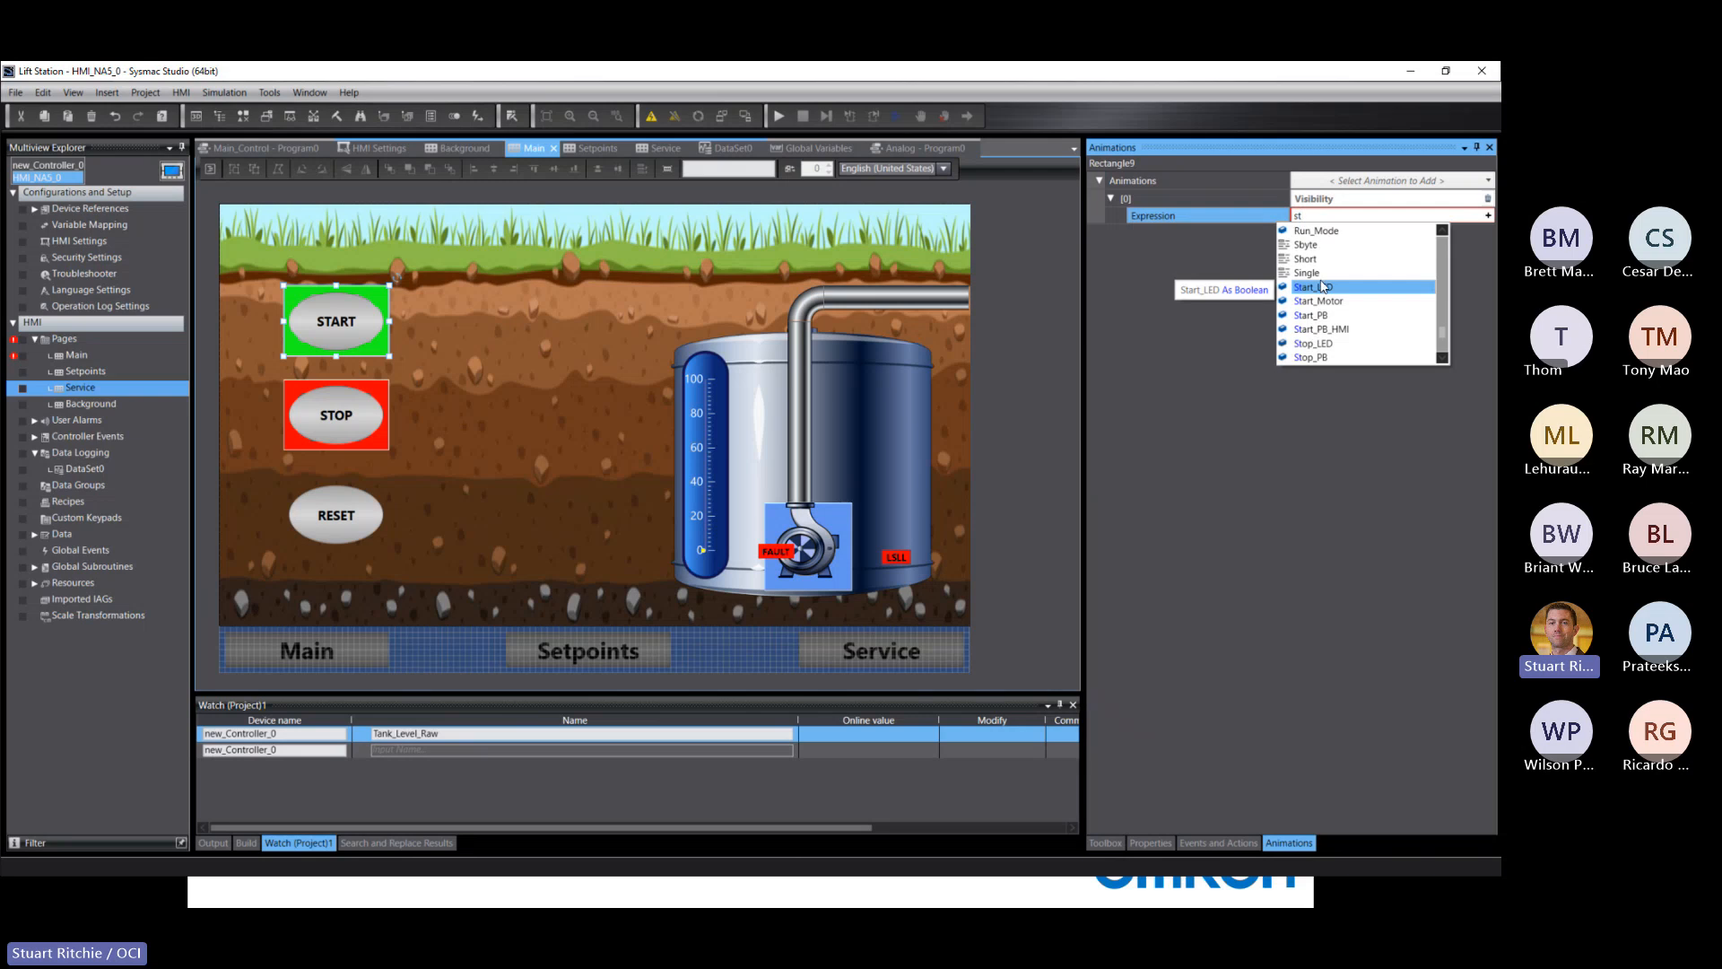
key(Return)
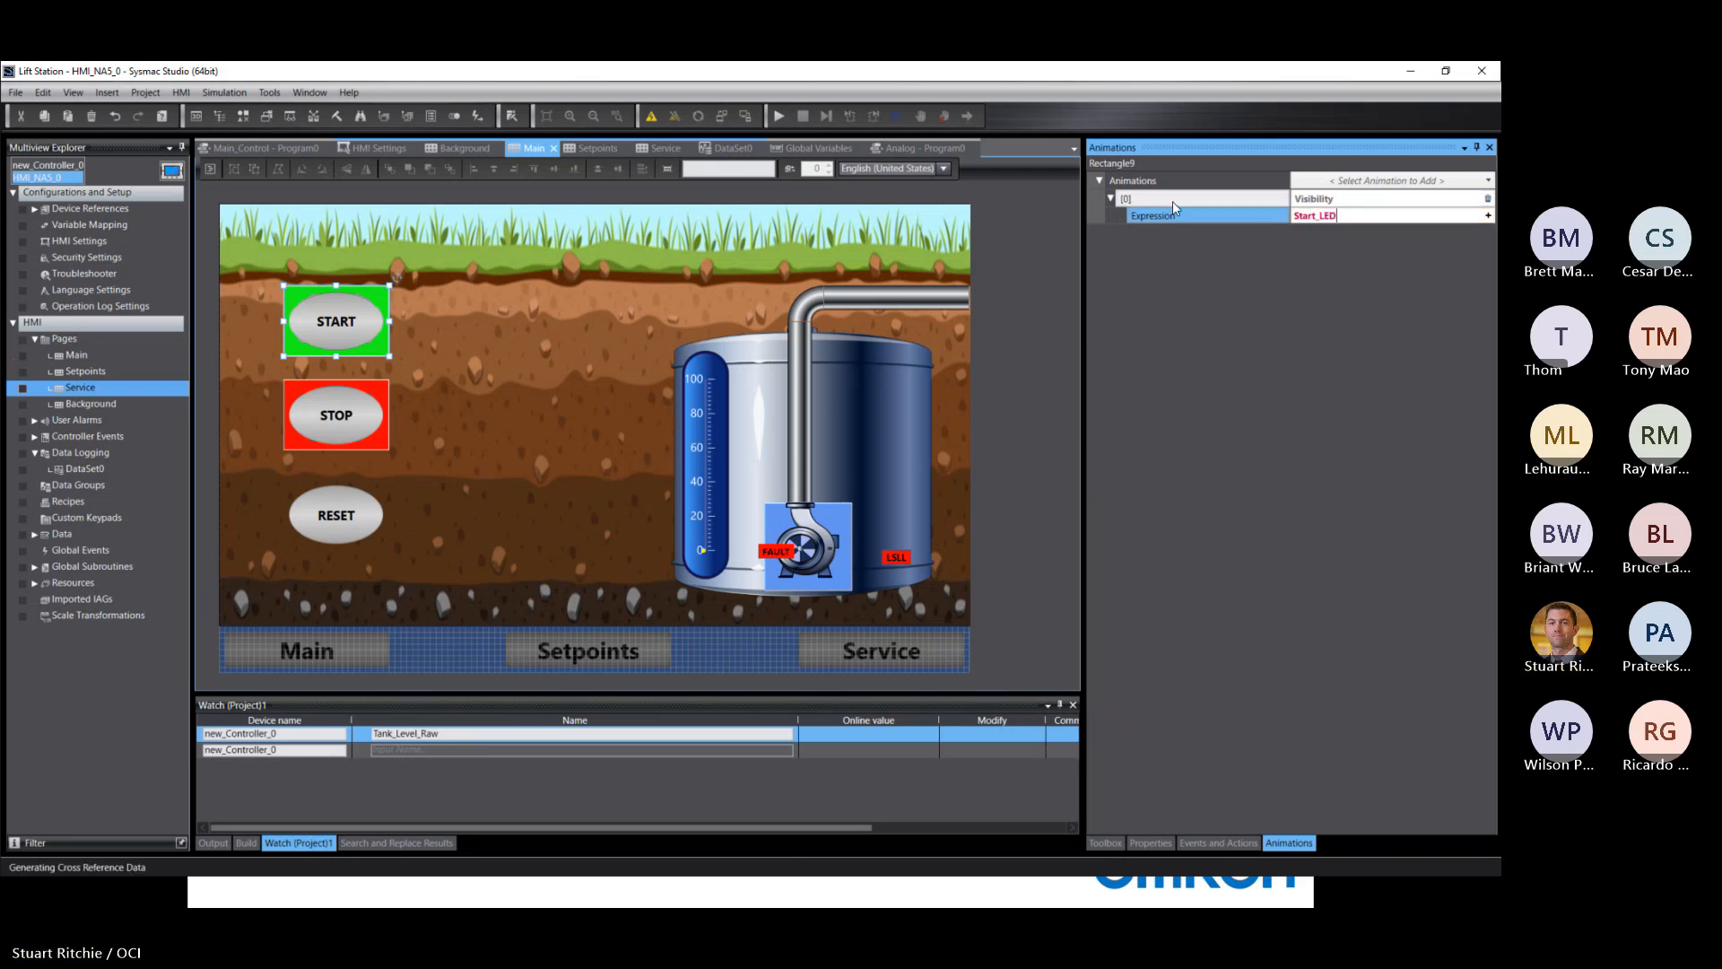
click(1052, 276)
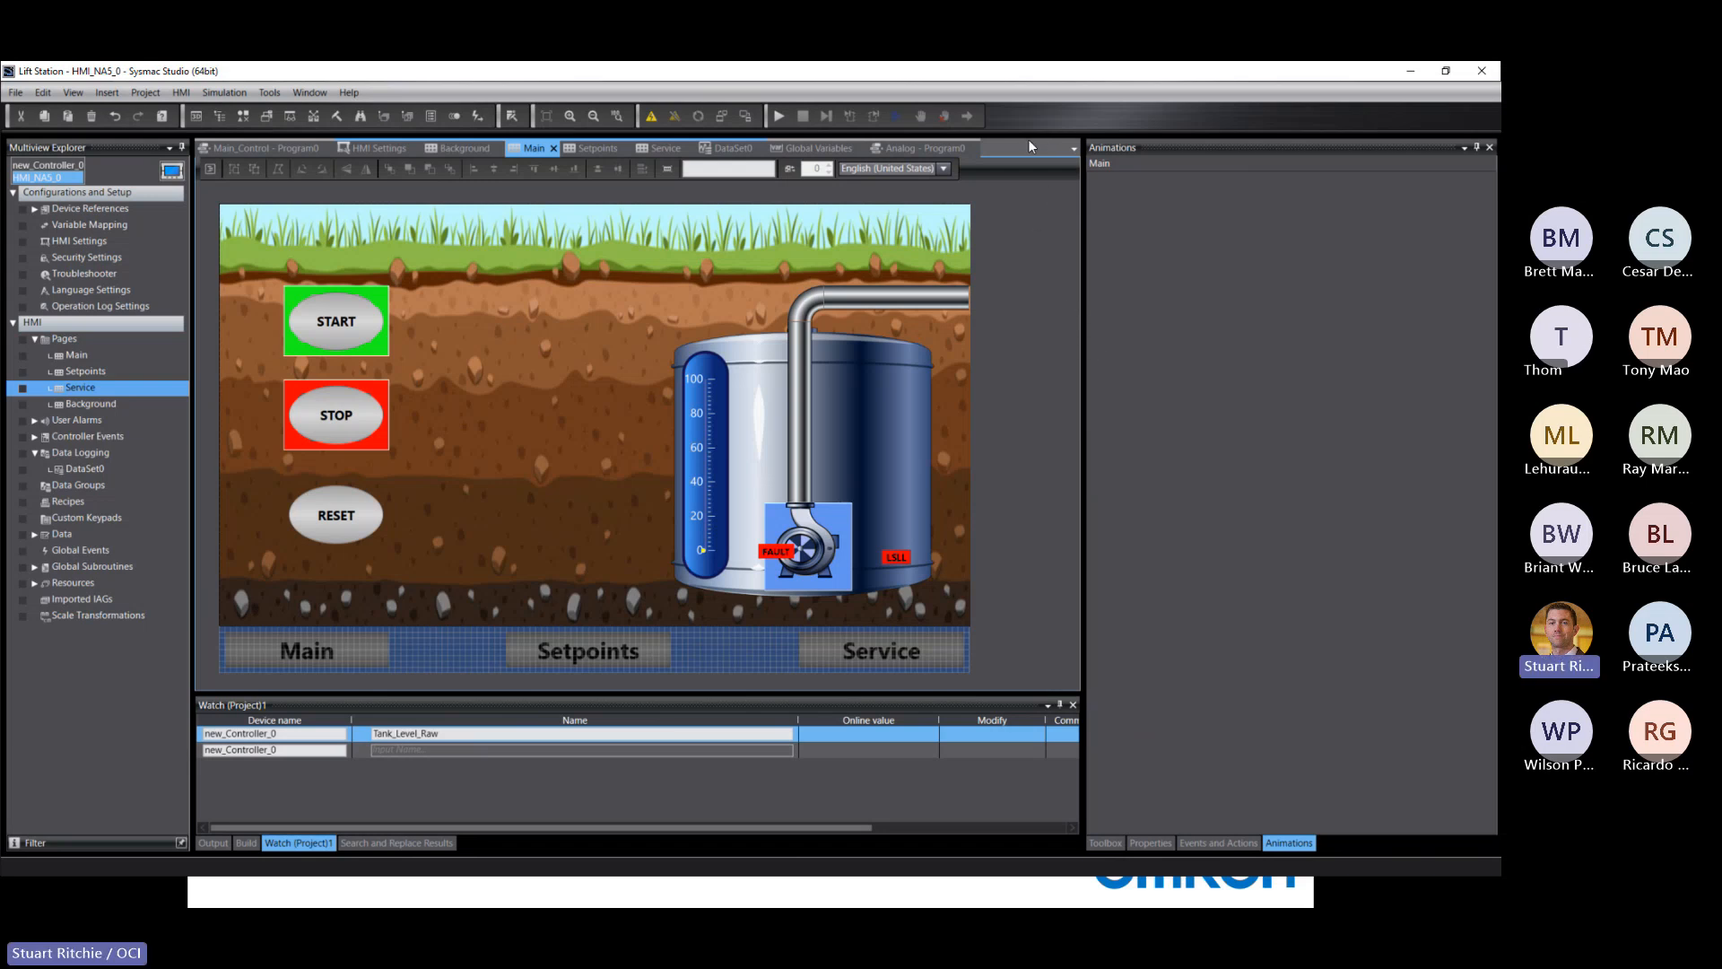
Step: Run the HMI simulation together with the controller simulator for new_Controller_0 and show that controller's project tree
click(221, 92)
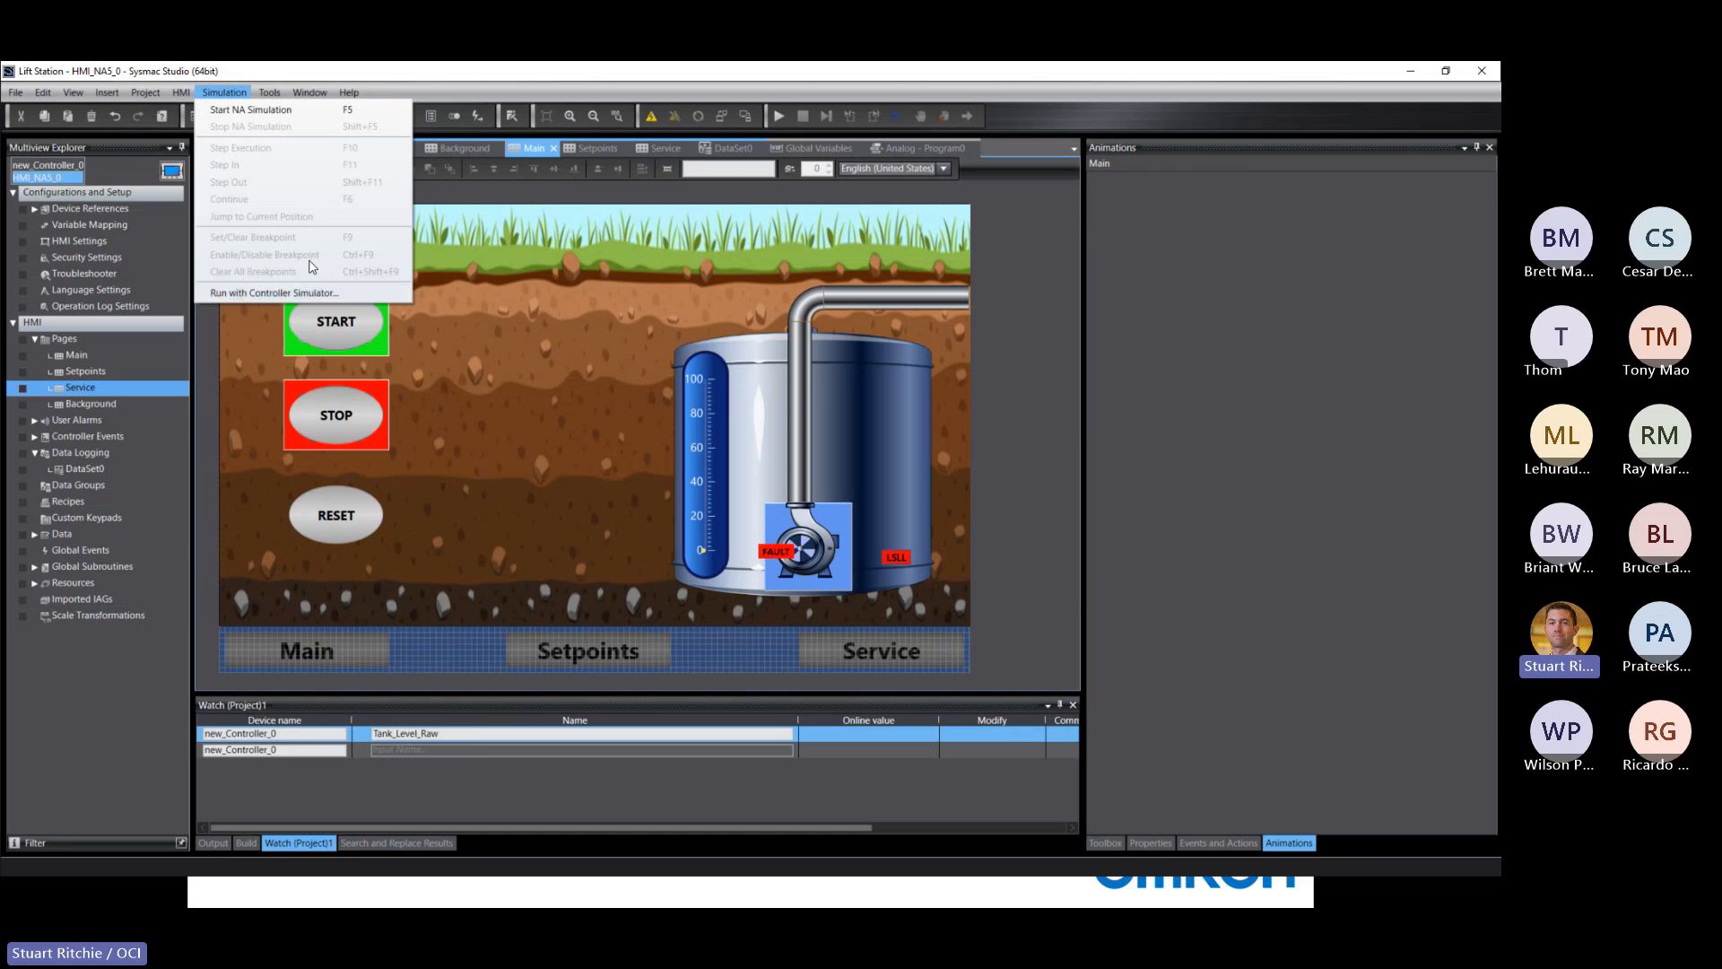
click(226, 292)
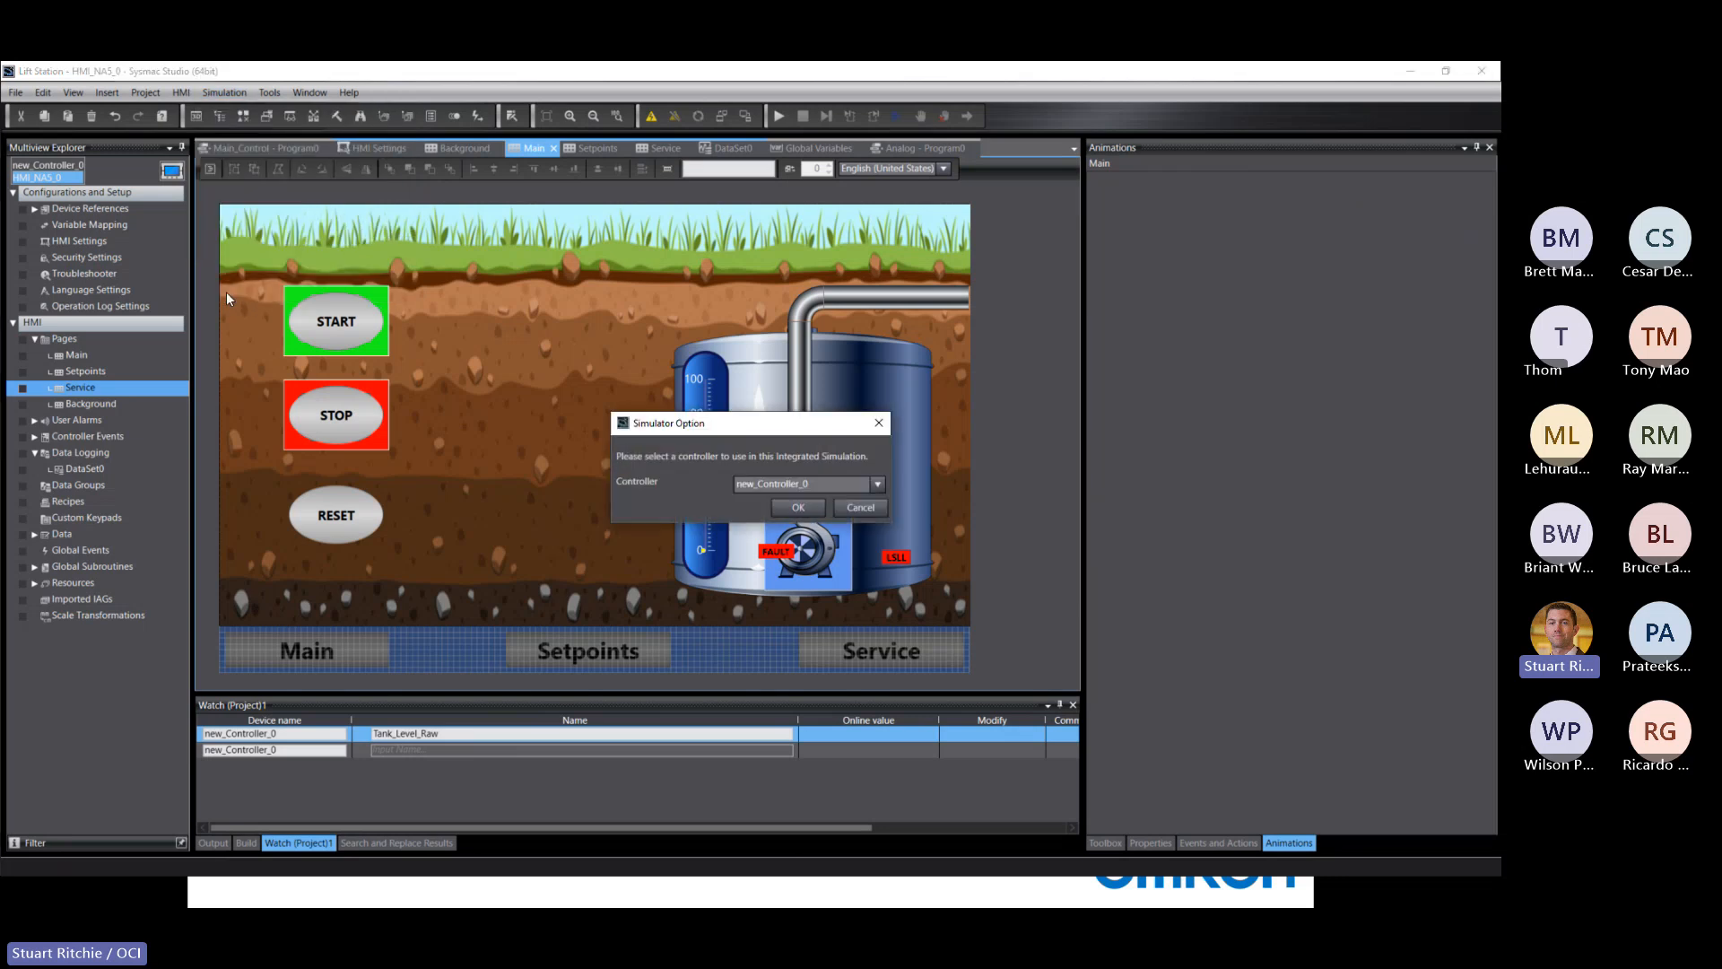
click(794, 507)
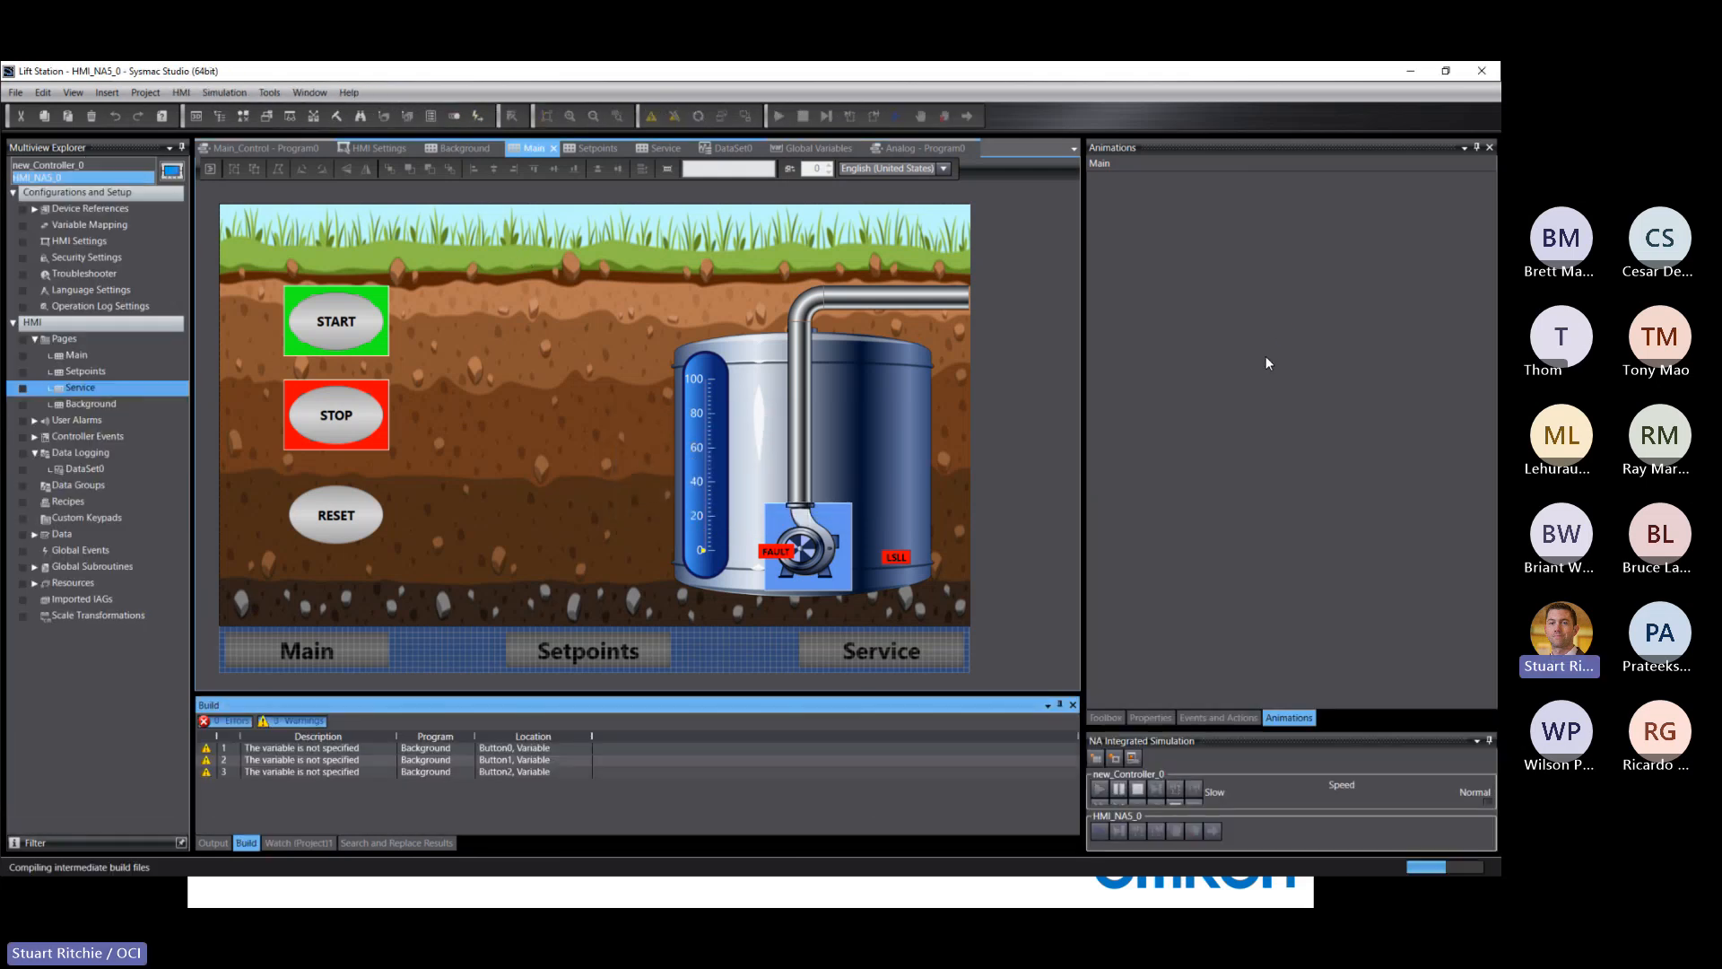
click(48, 165)
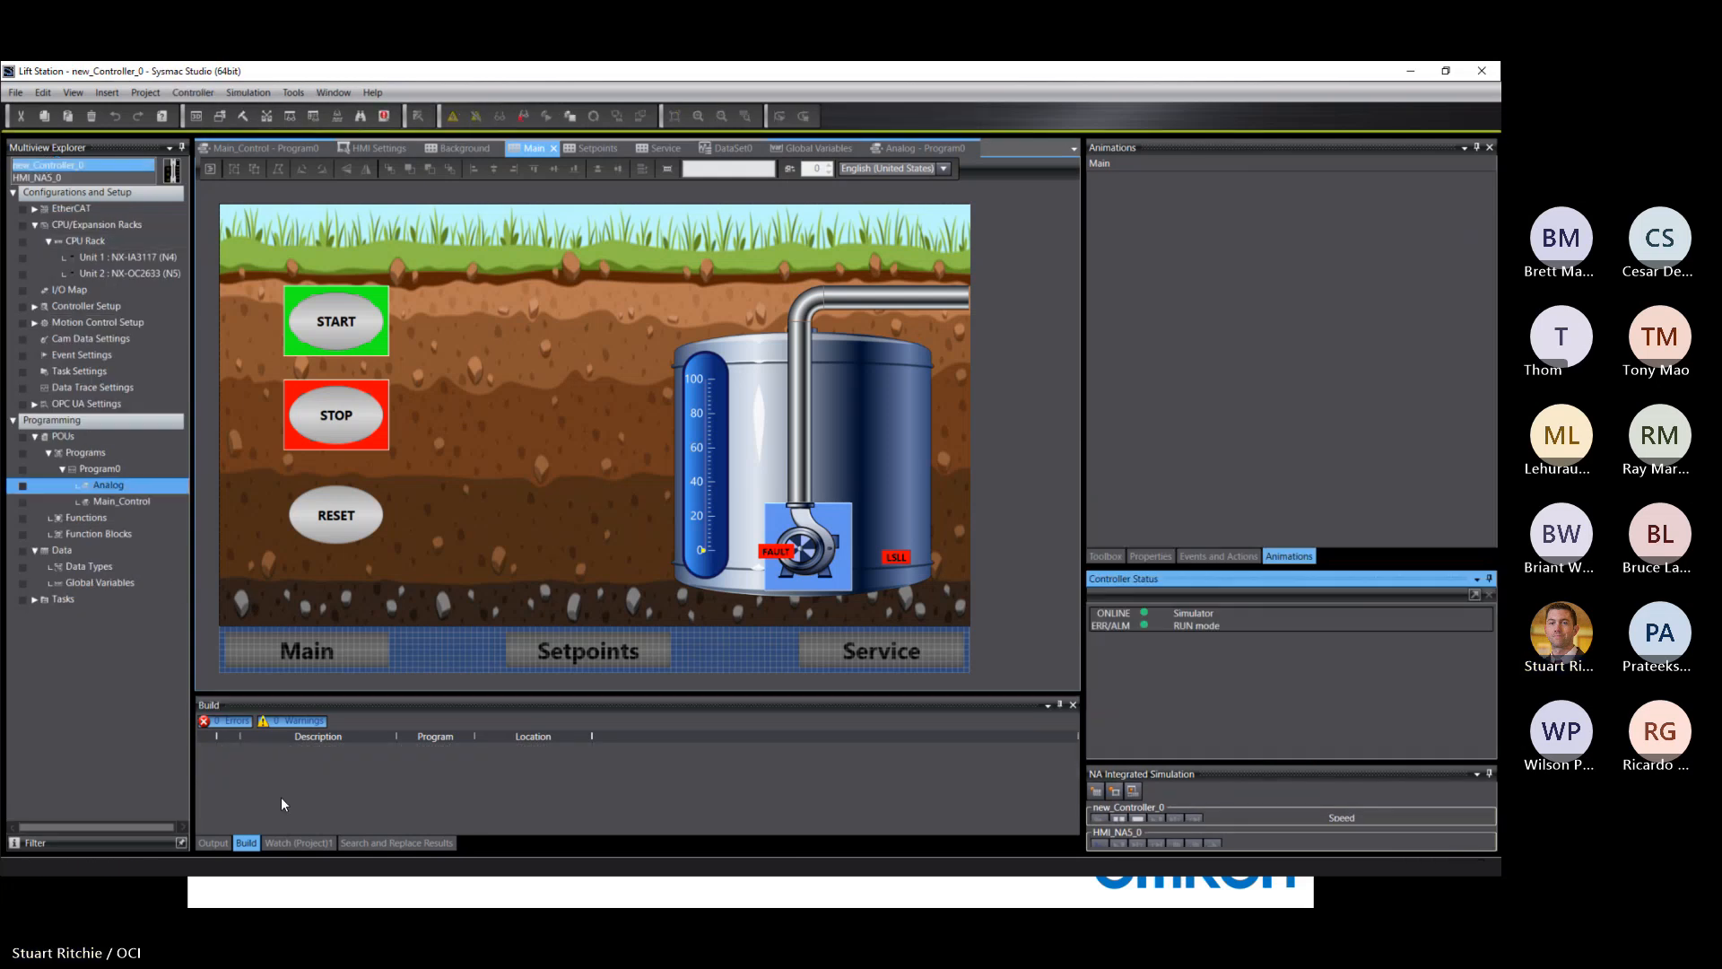
Step: Set the Tank_Level_Raw value to 4000 in the project watch table
click(300, 843)
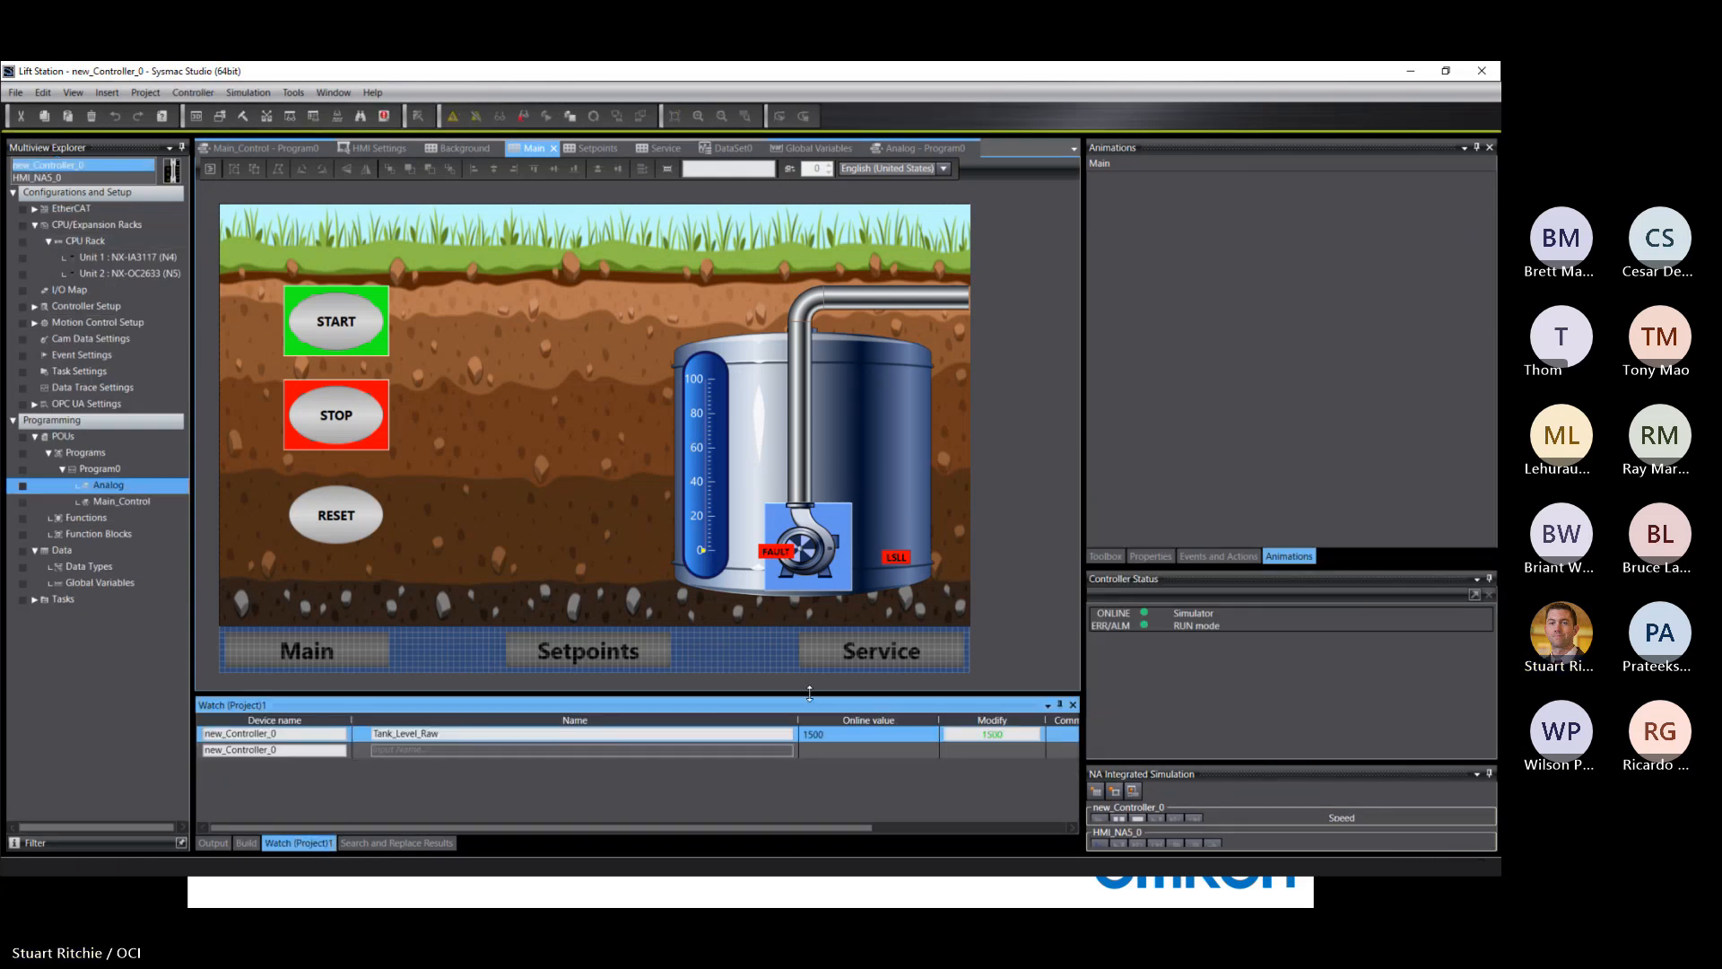
click(973, 734)
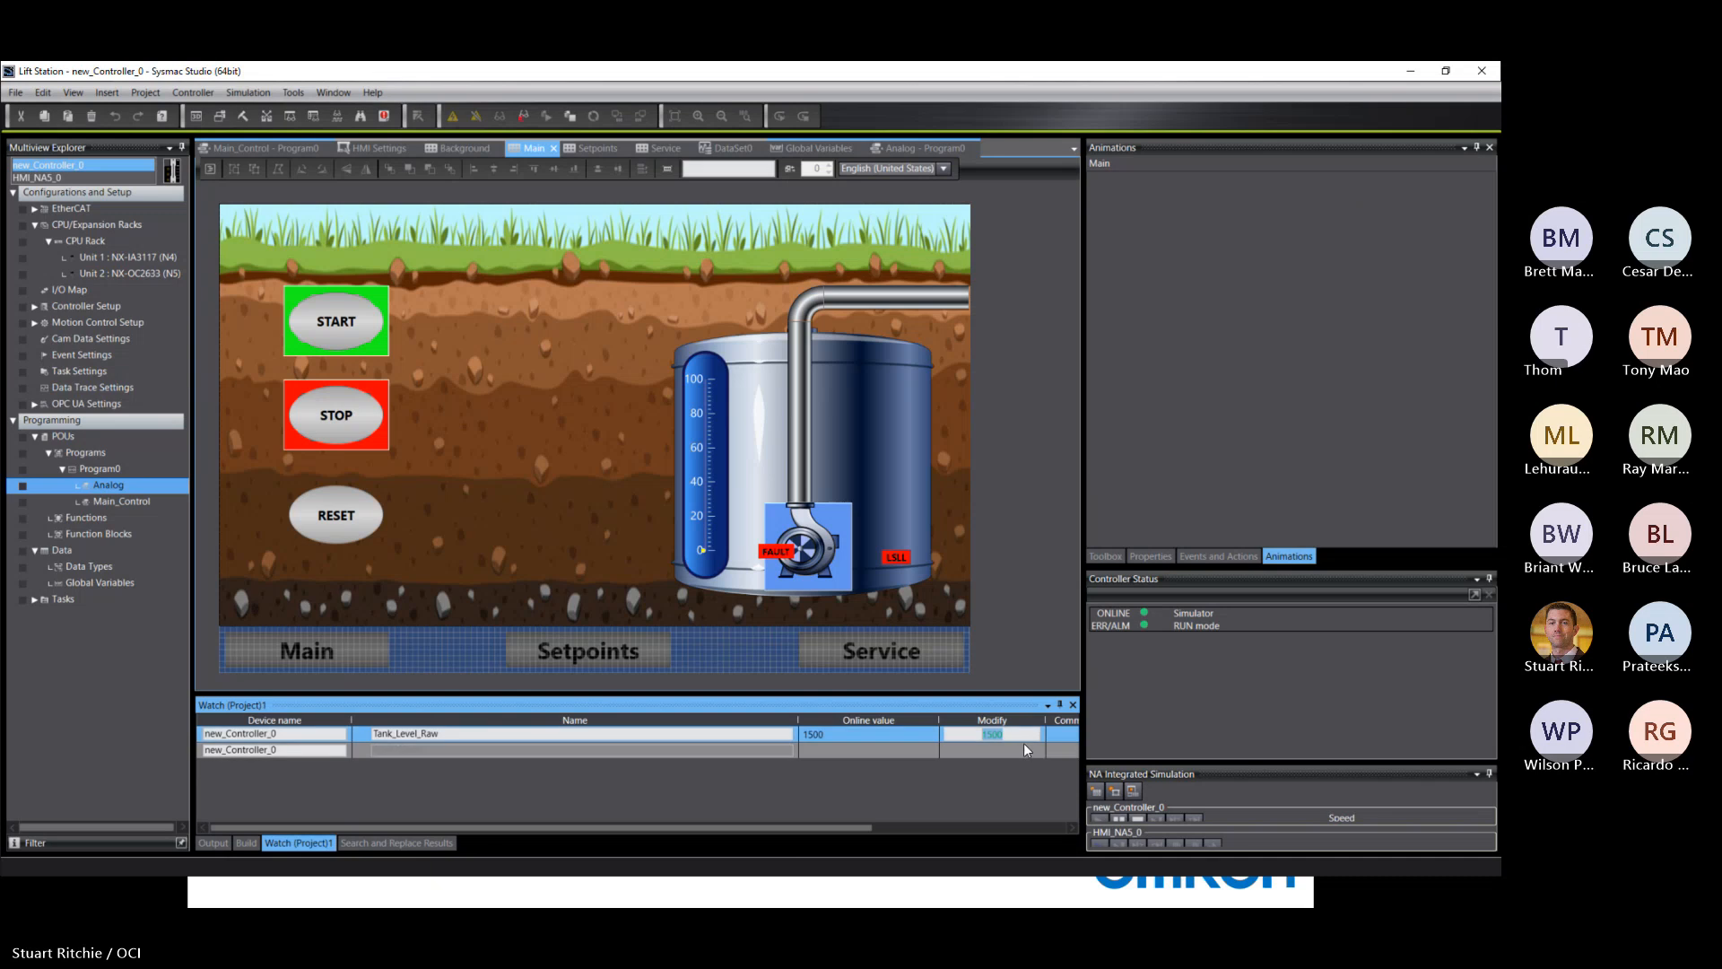
key(Return)
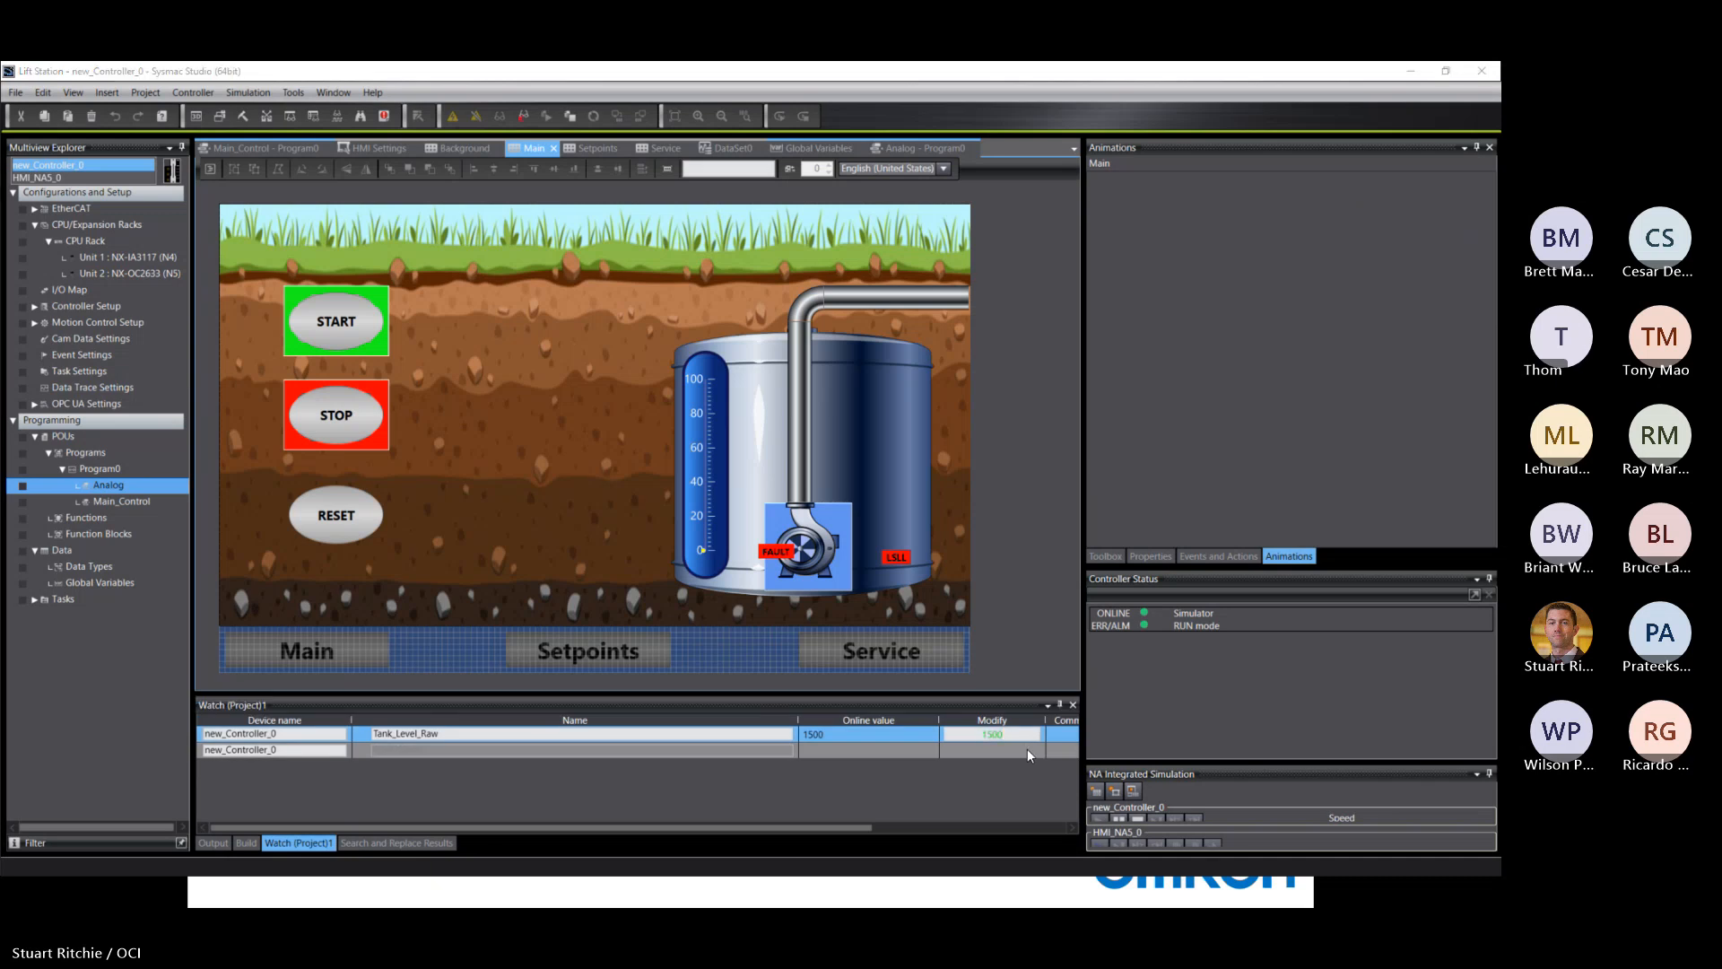
click(950, 734)
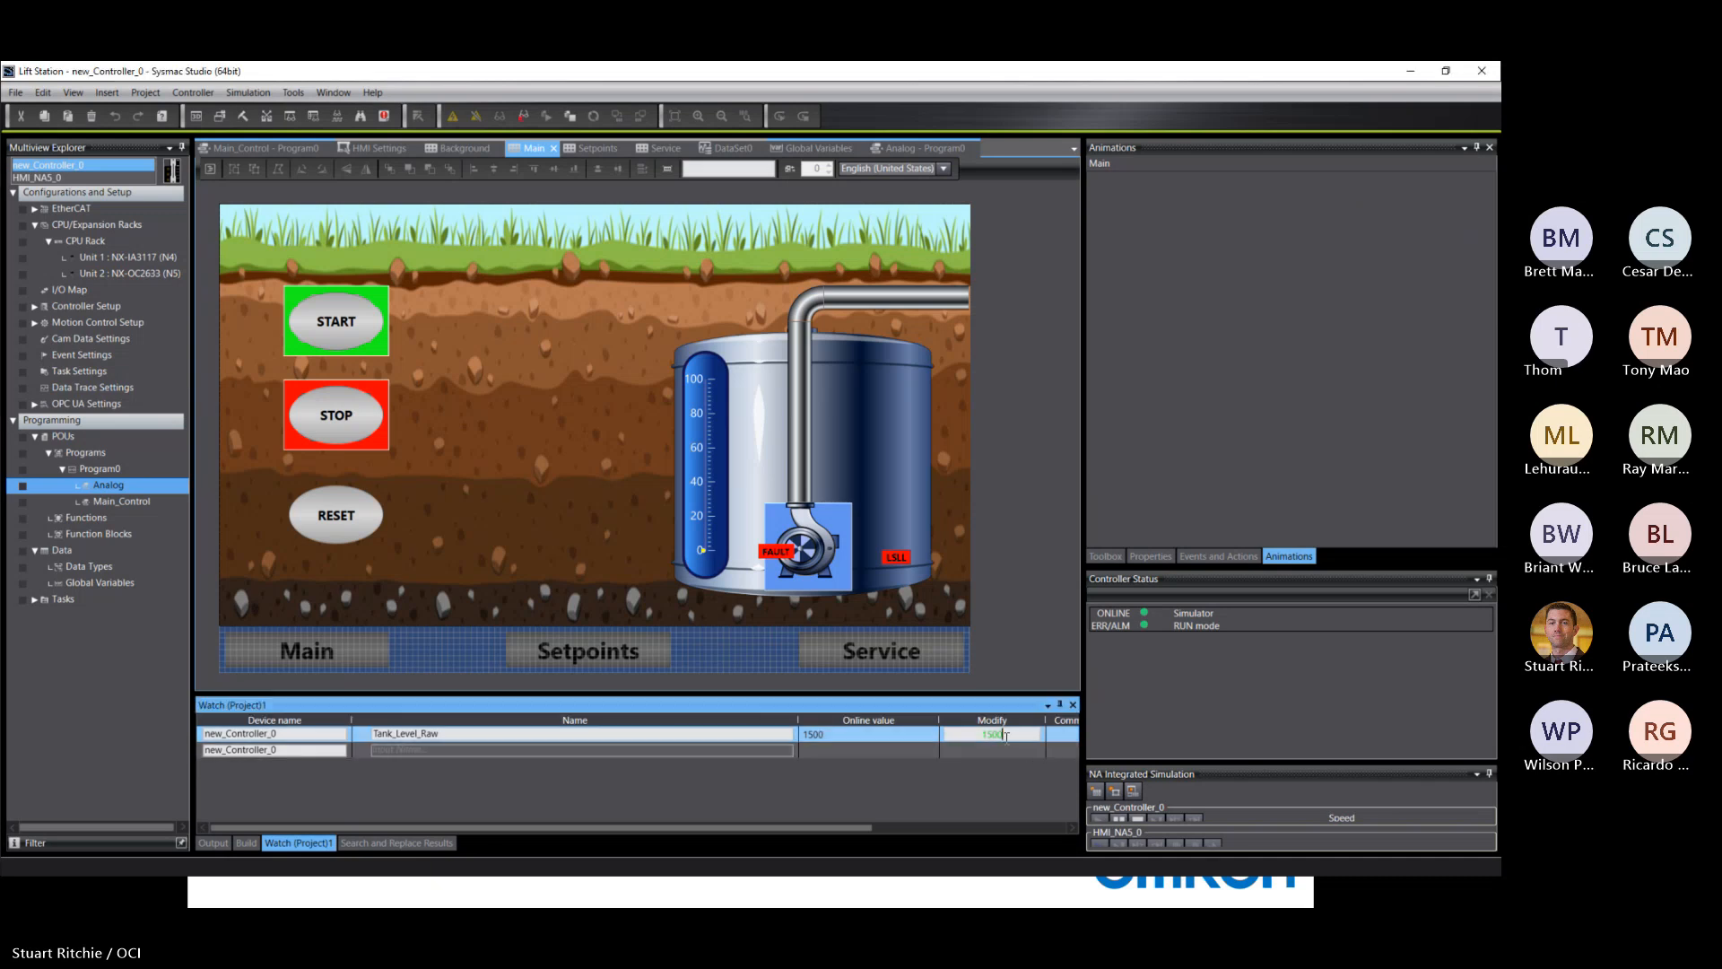
text(4000)
key(Return)
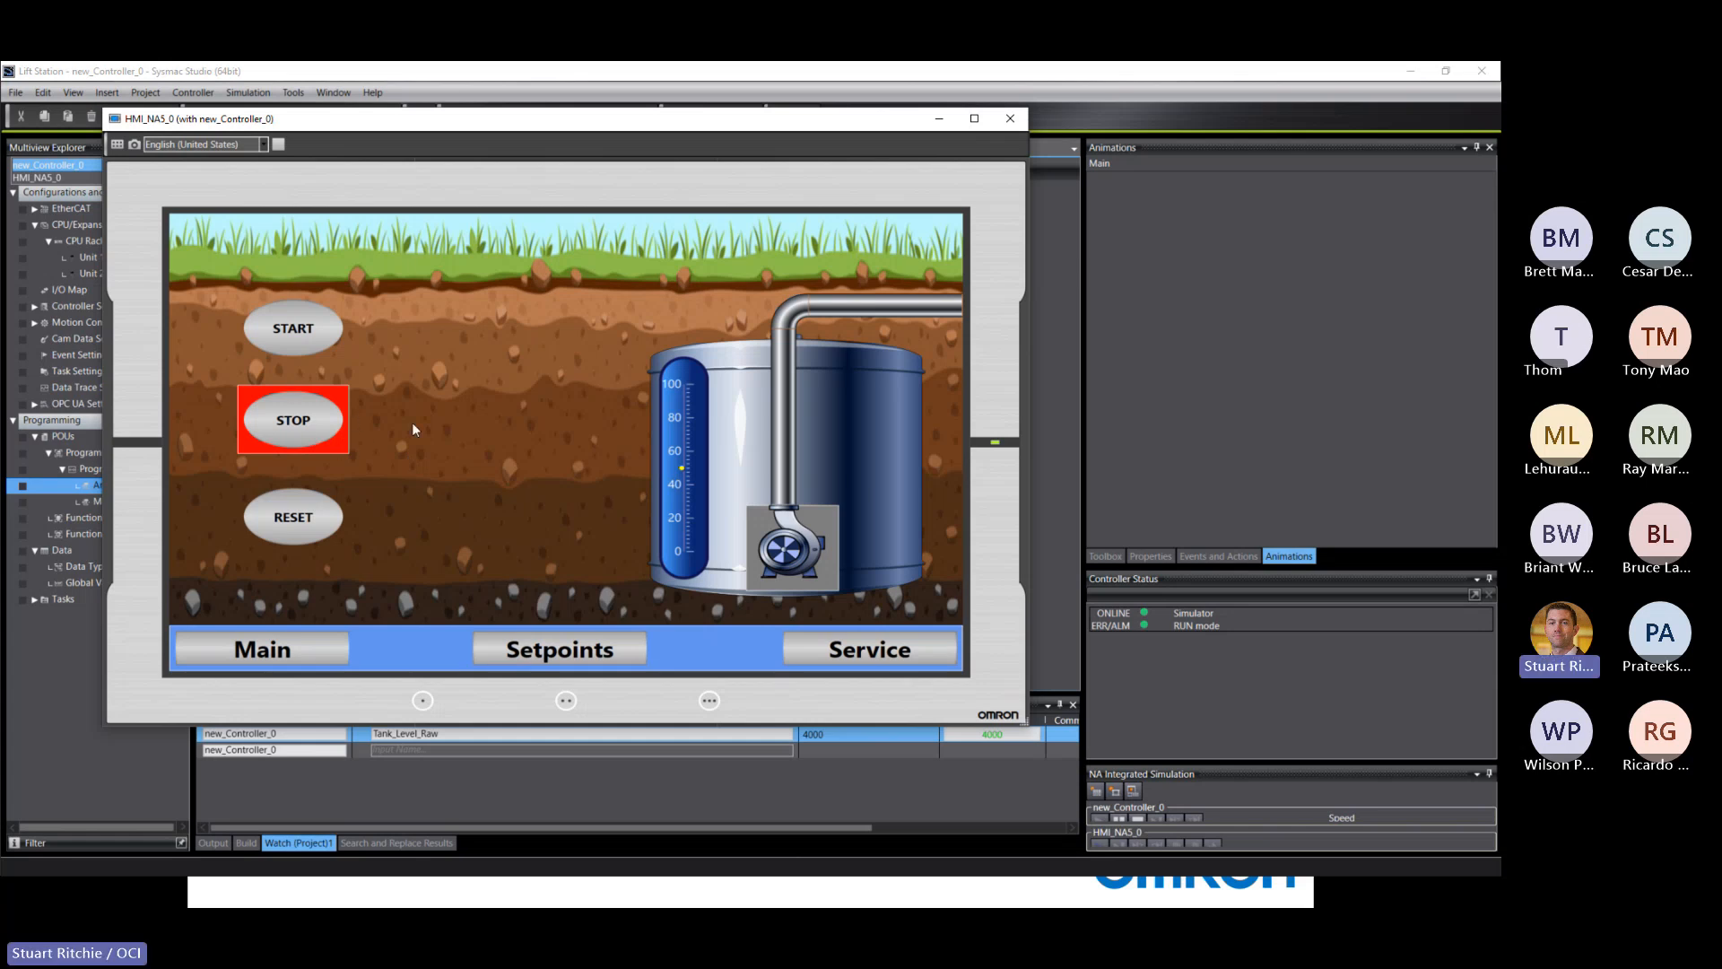
Step: Test the button indicators in the HMI simulation by operating START, STOP and START again
click(290, 339)
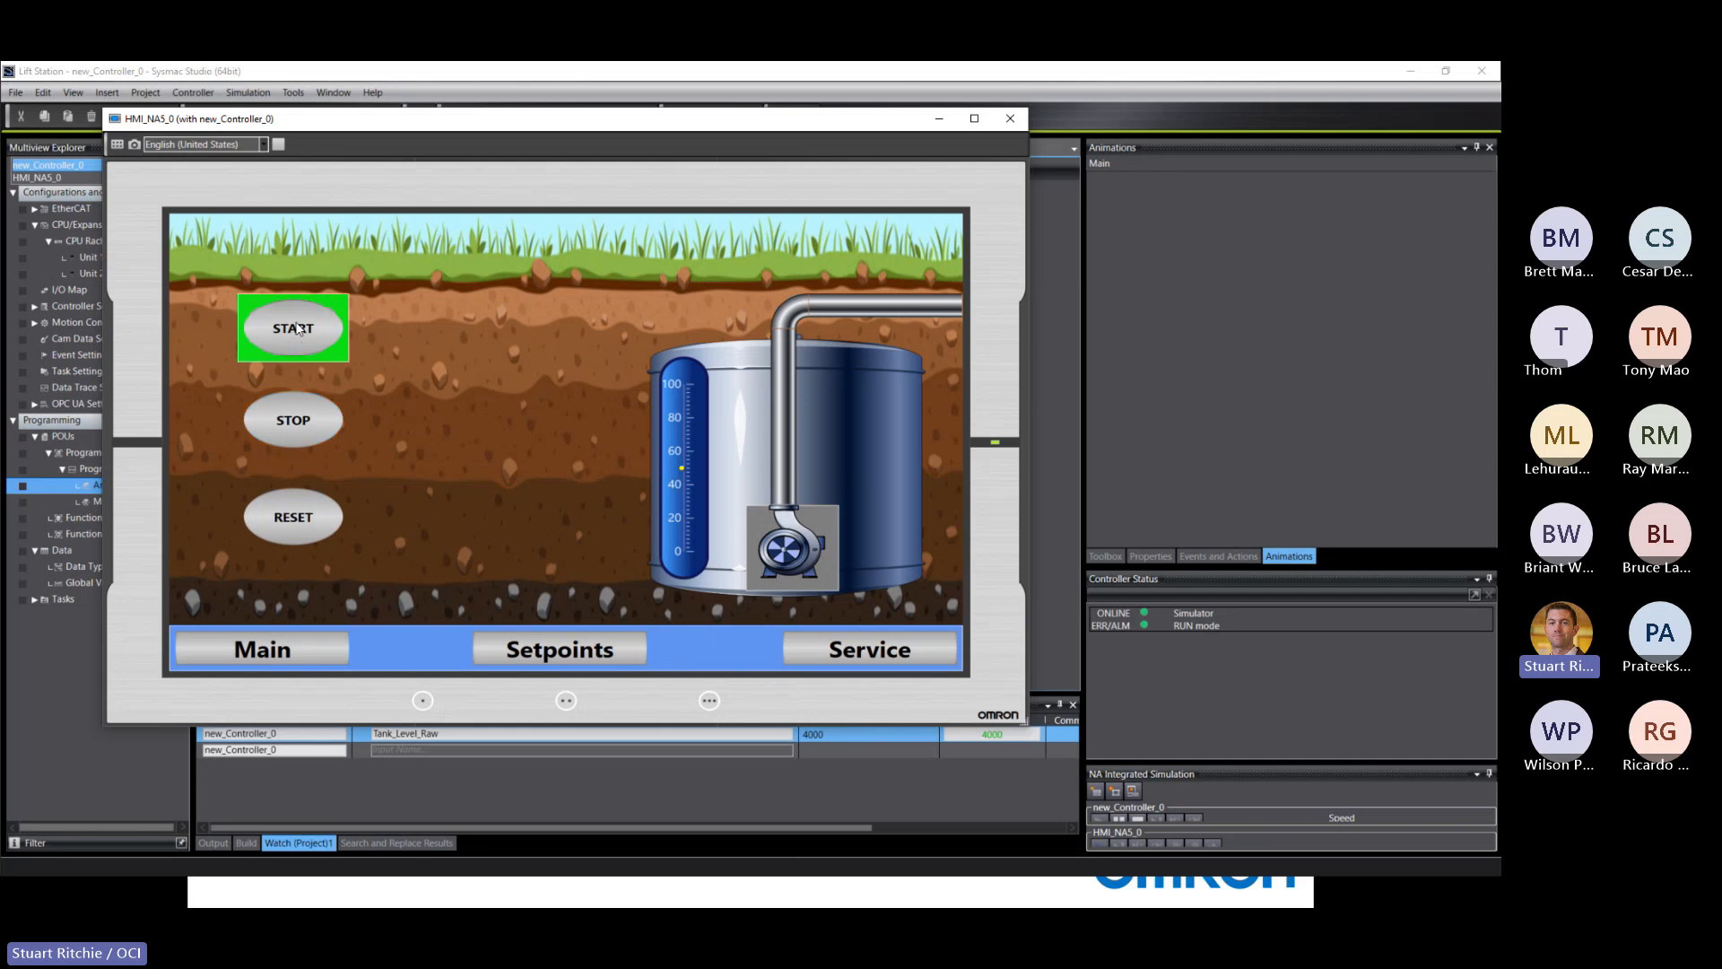
click(299, 437)
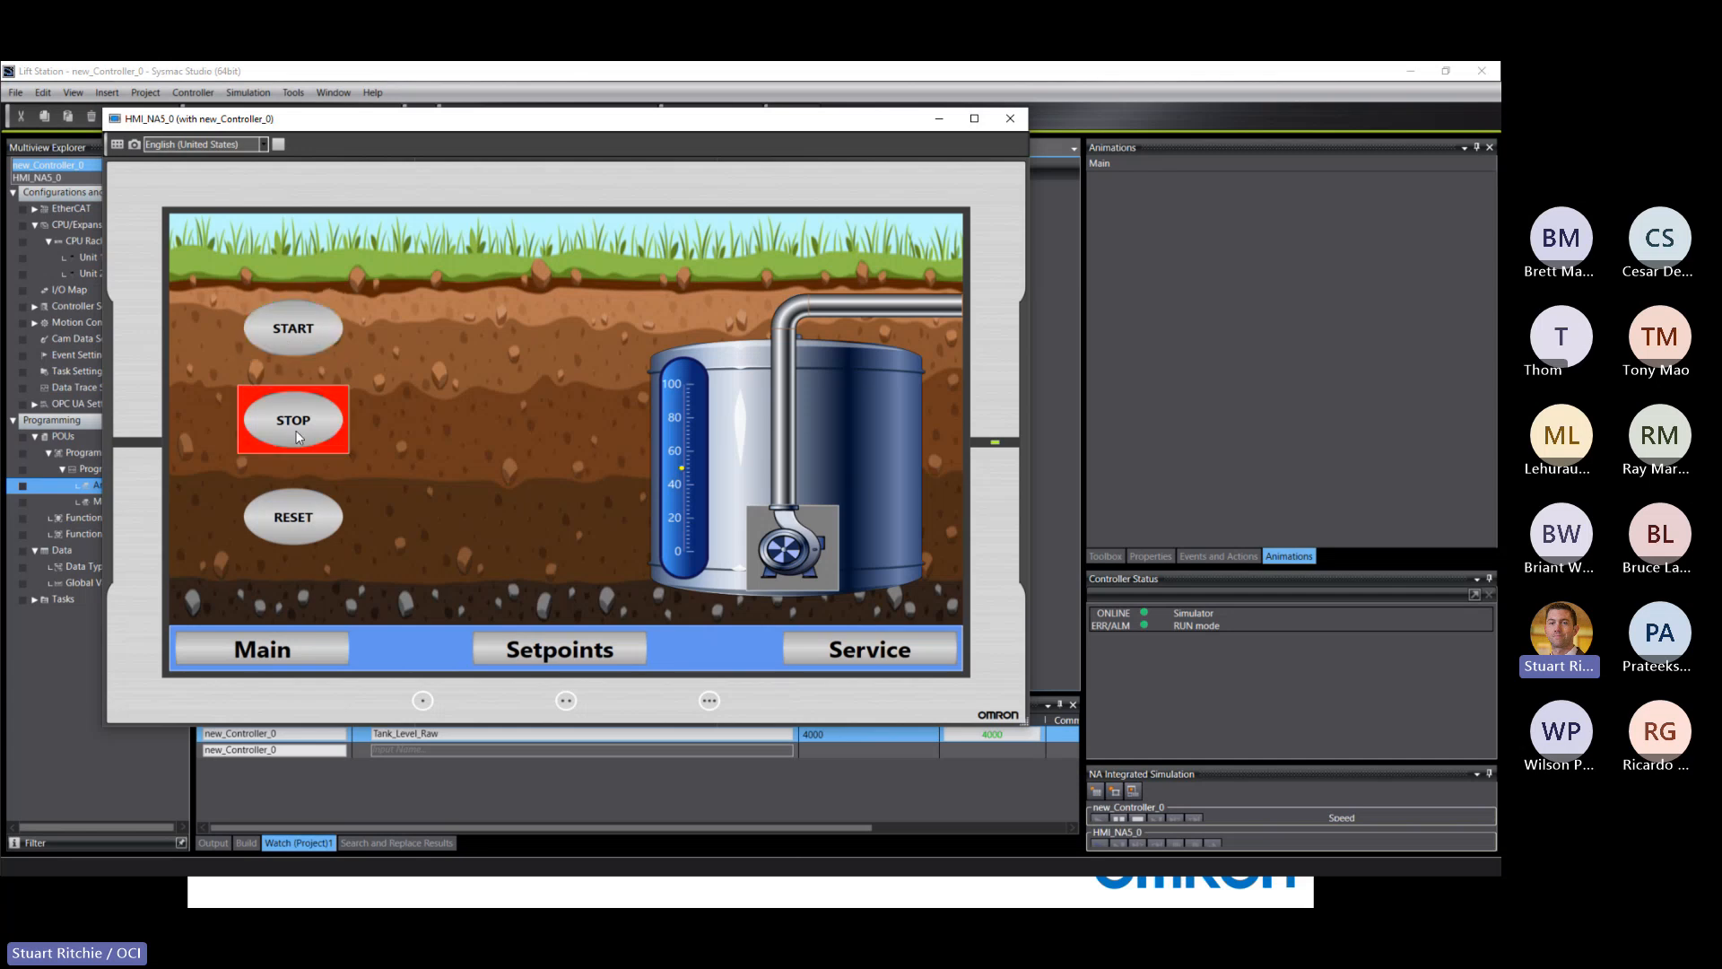
click(272, 337)
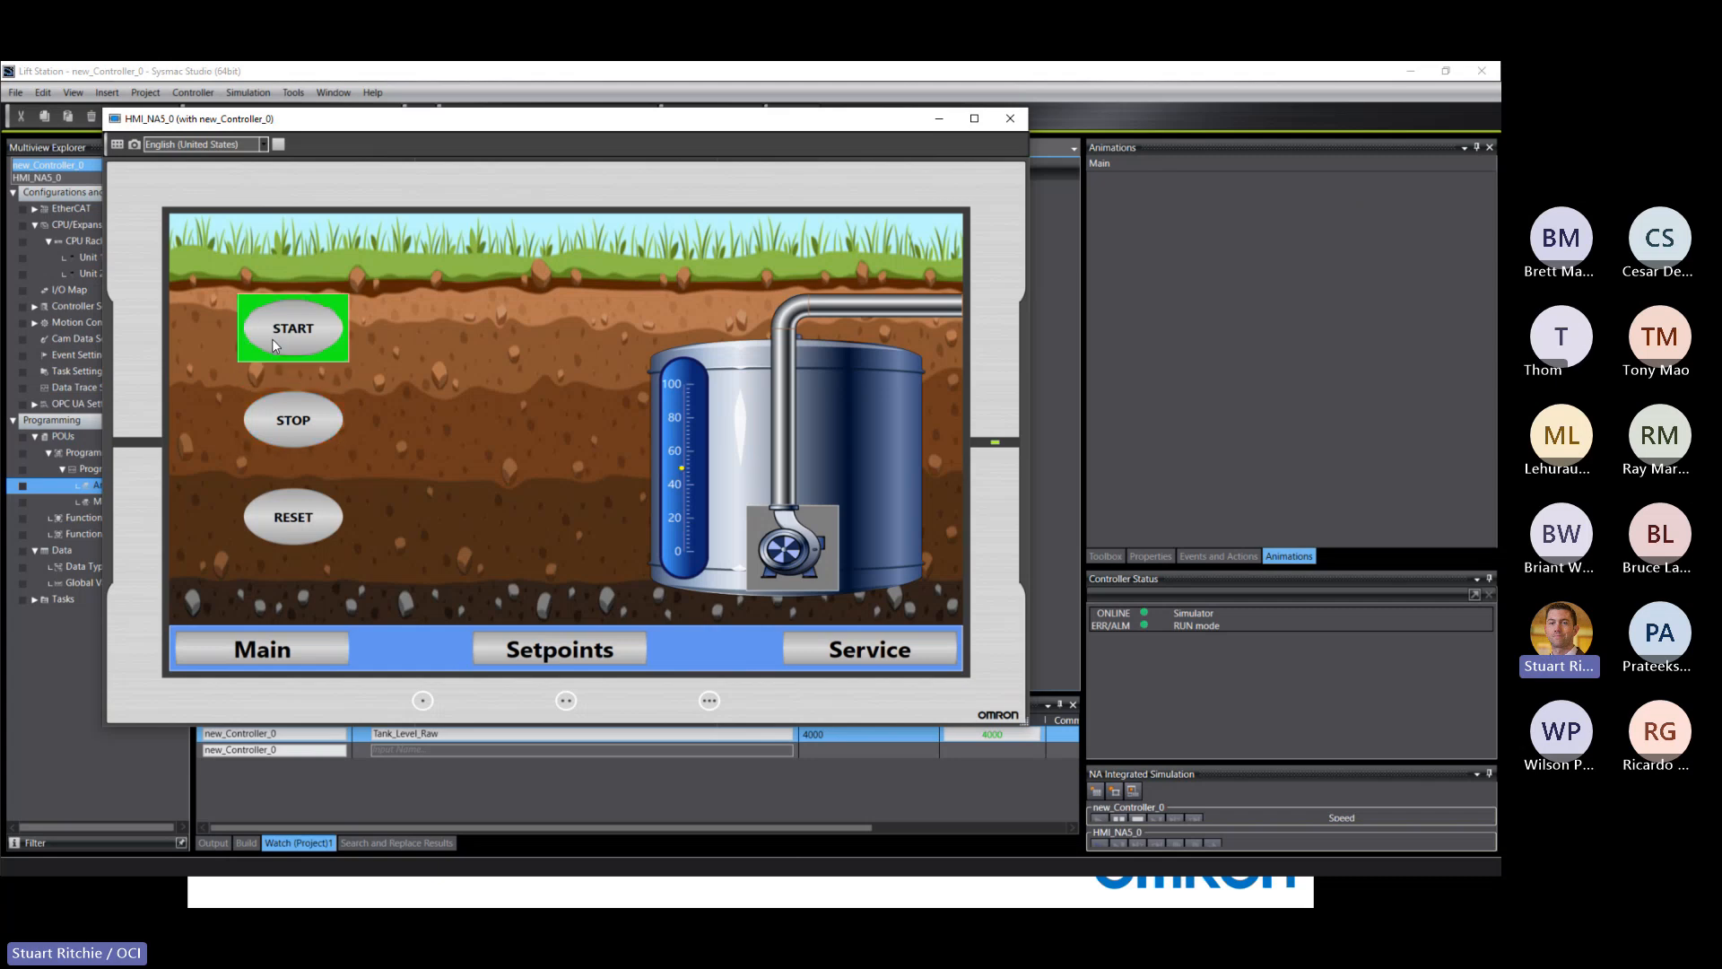
Step: Open the Main_Control ladder, set the LSLL contact in rung 5 to True and bring up the HMI simulation
click(1260, 265)
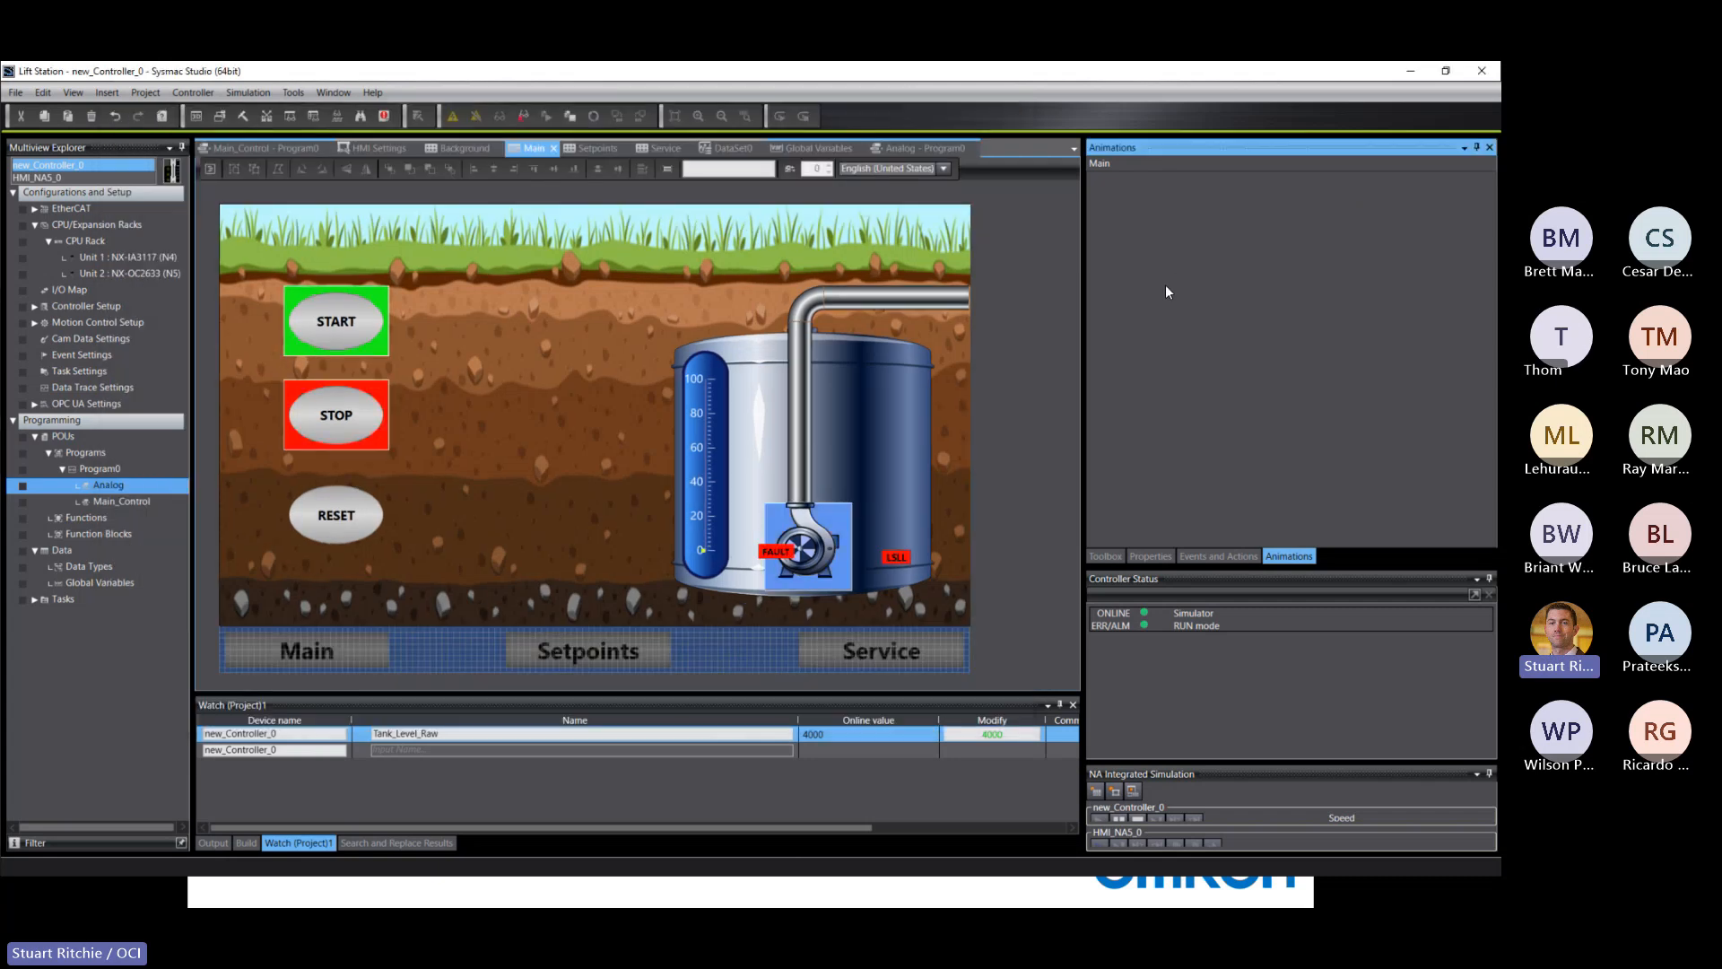
double_click(112, 504)
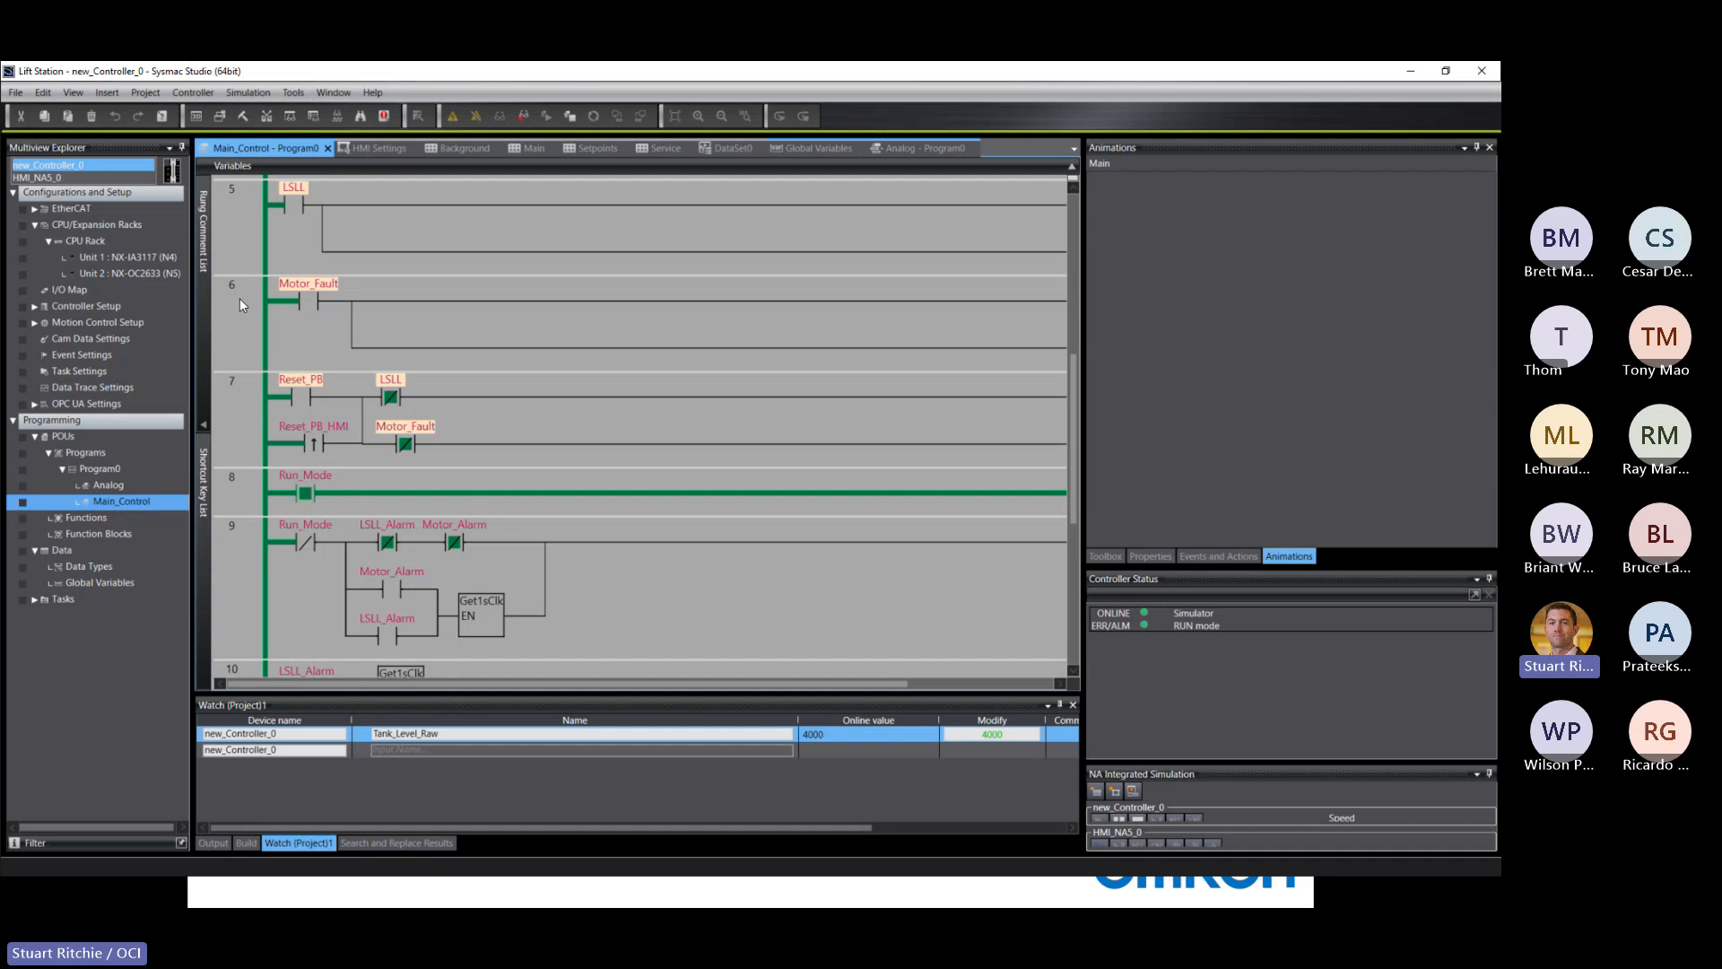
click(294, 212)
click(279, 246)
key(alt+Tab)
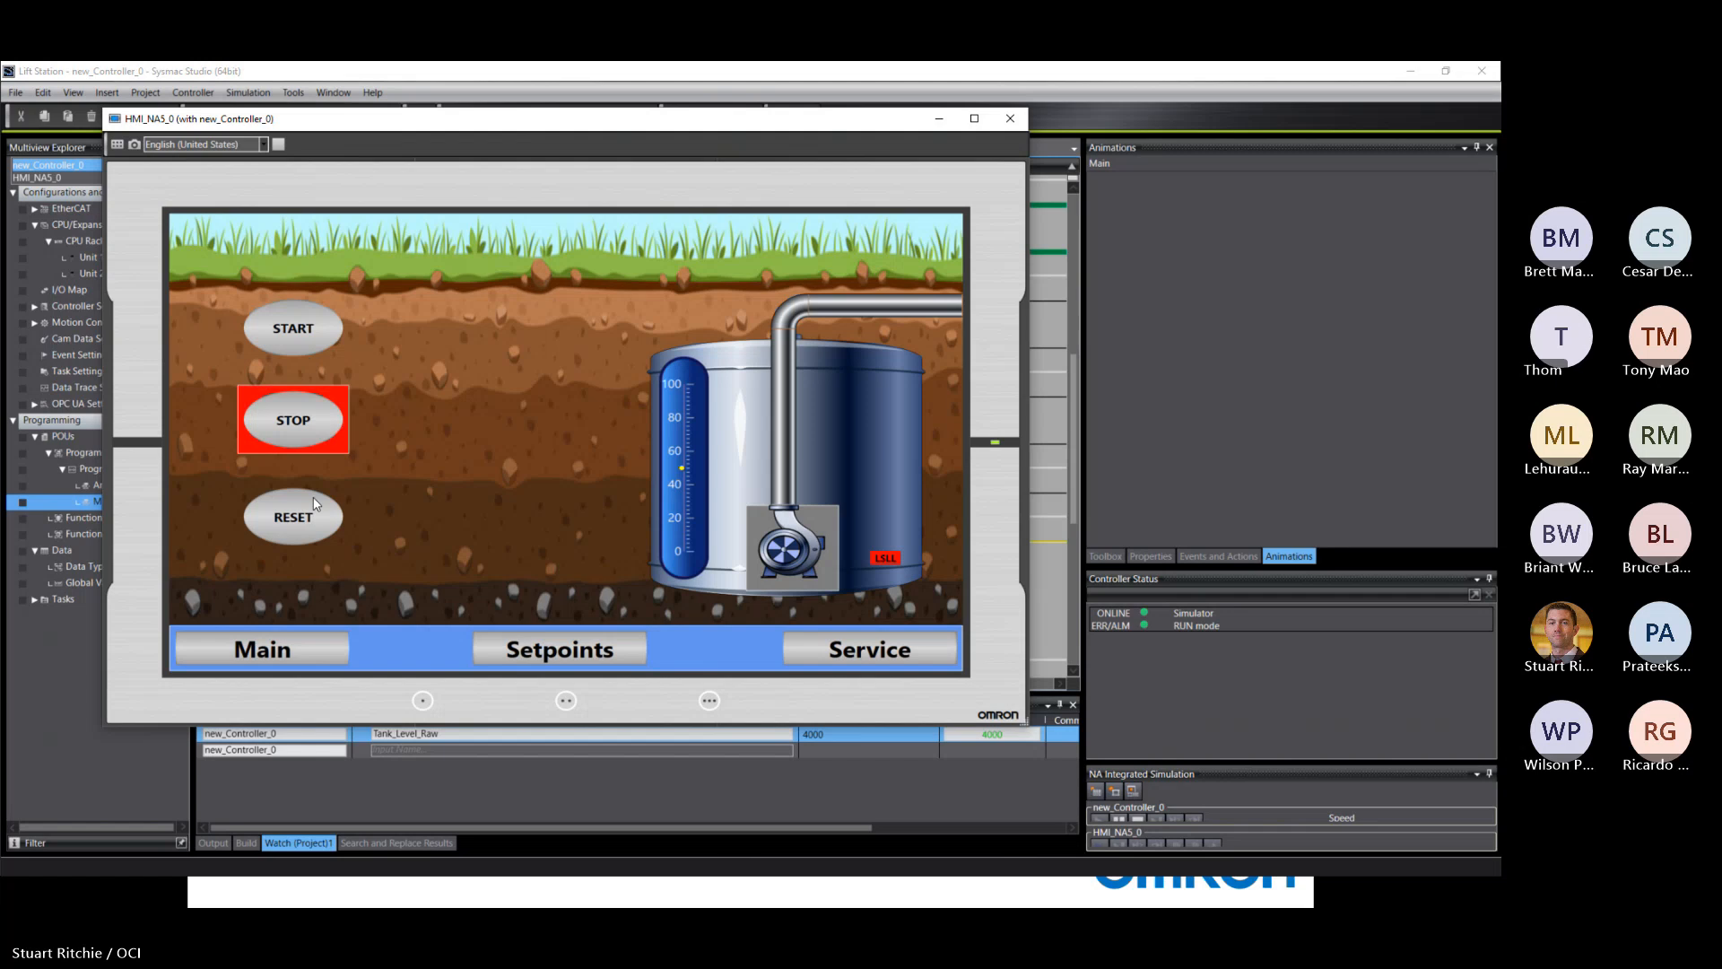
Step: Set the LSLL contact in rung 5 of Main_Control back to False
click(1215, 288)
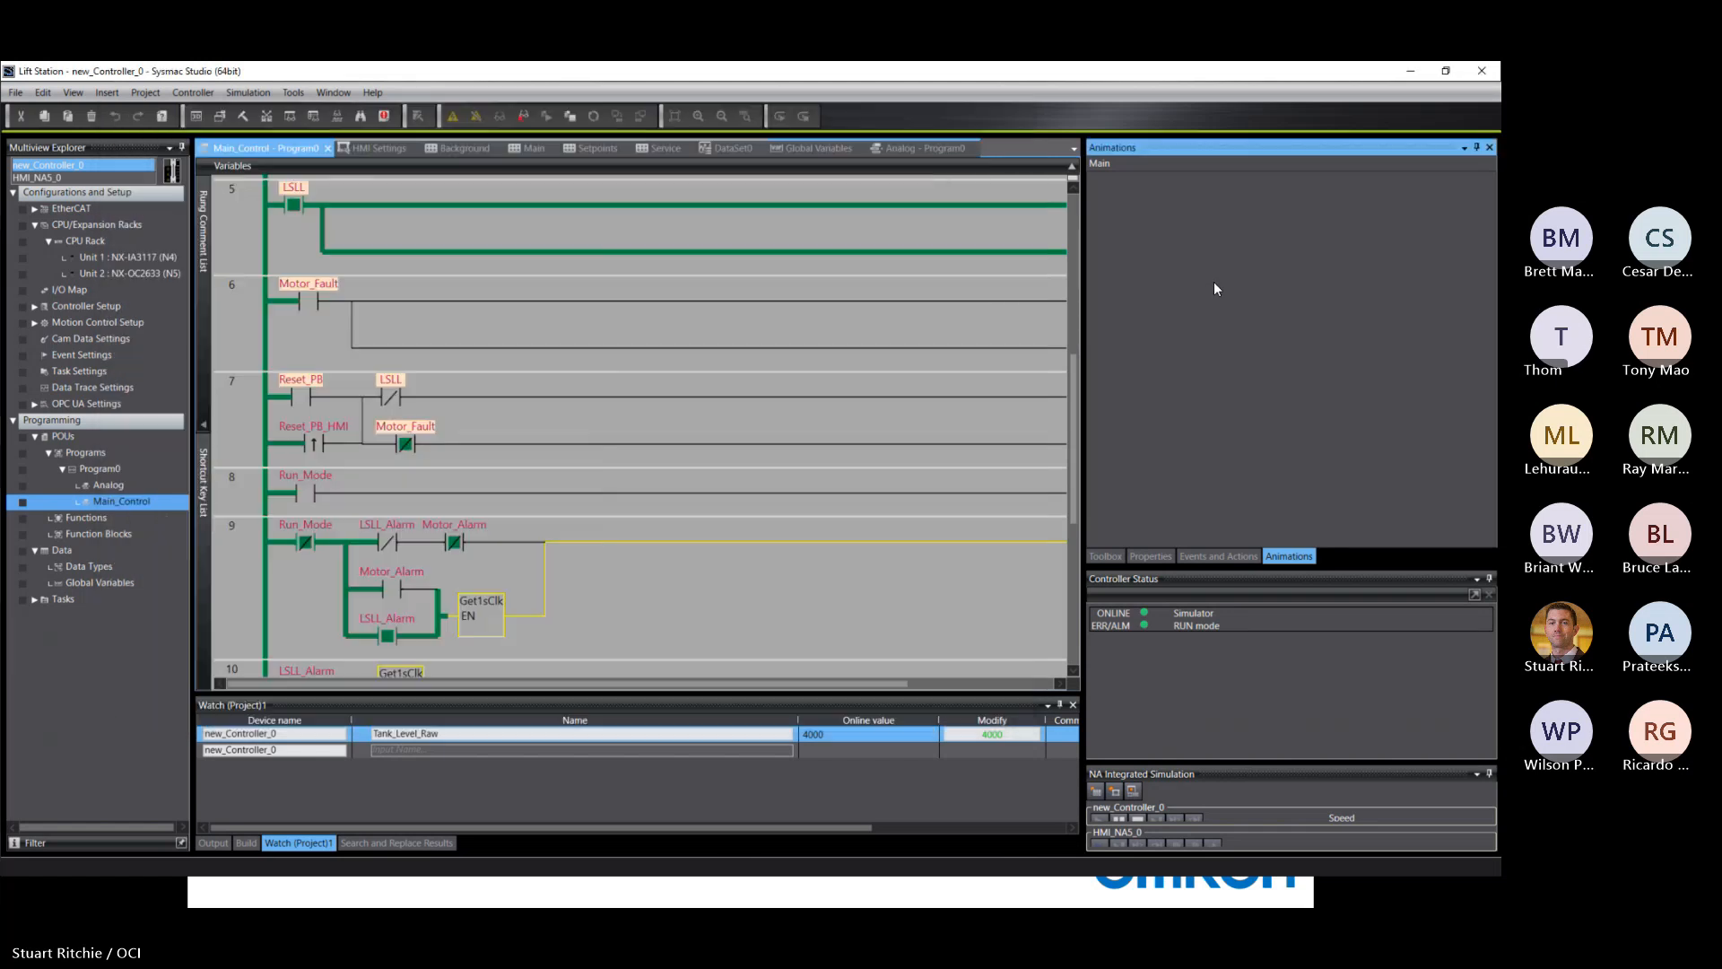
click(294, 206)
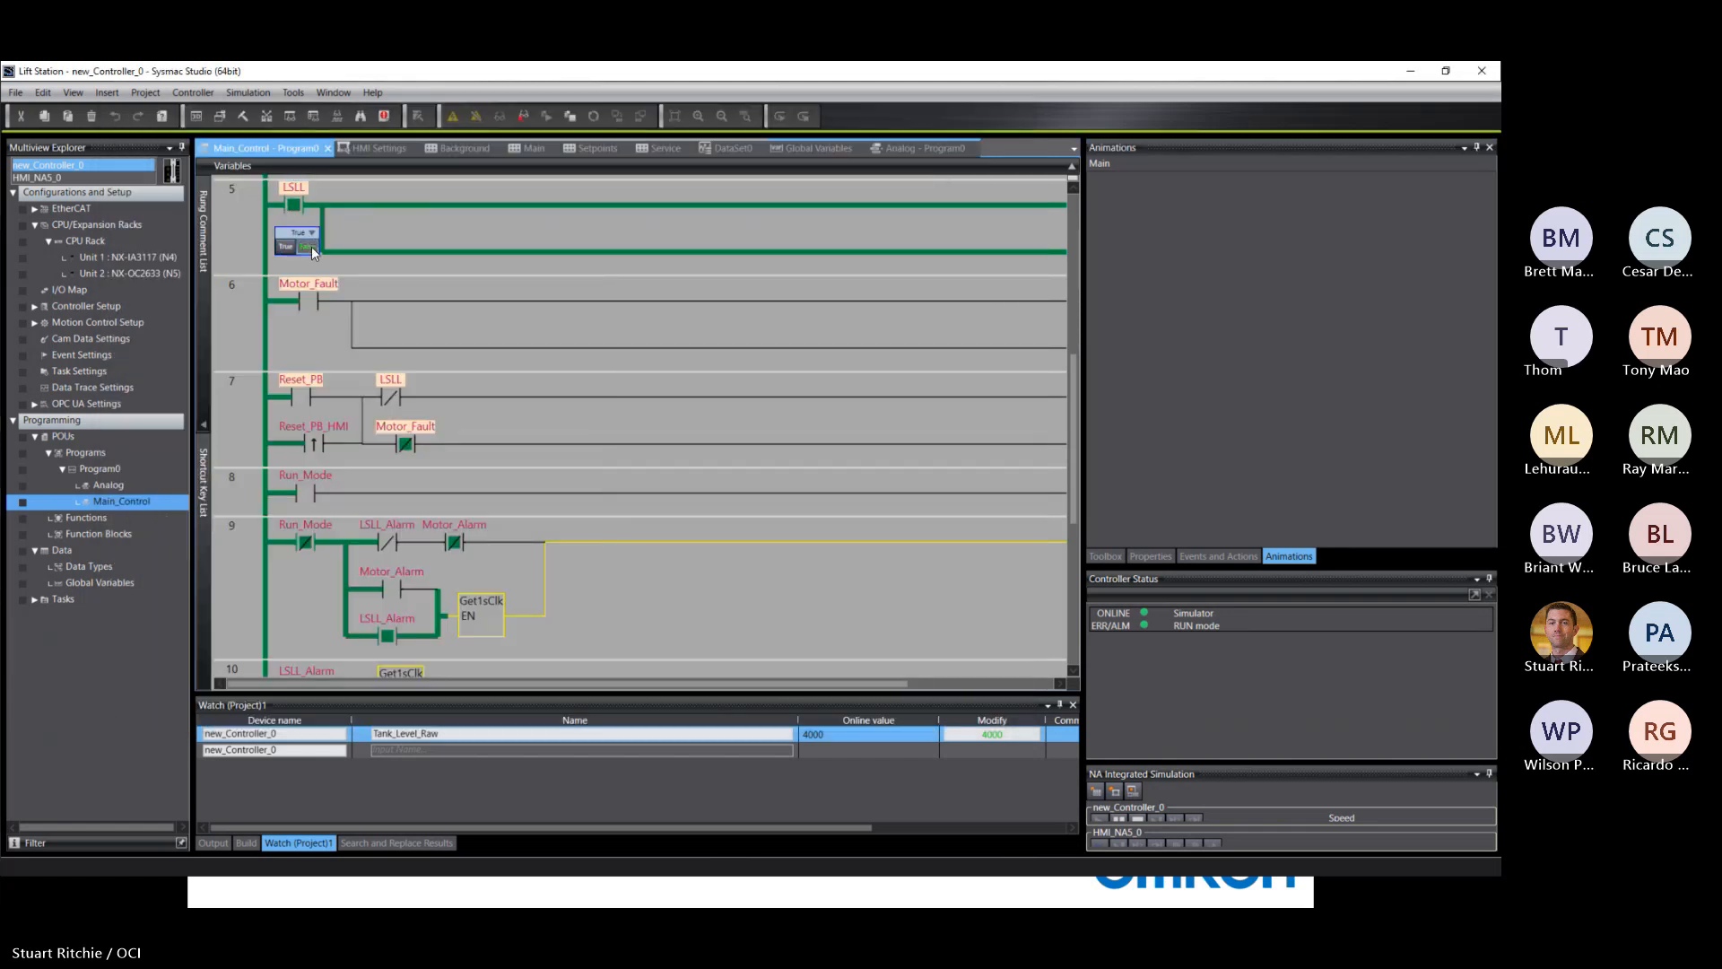
click(309, 246)
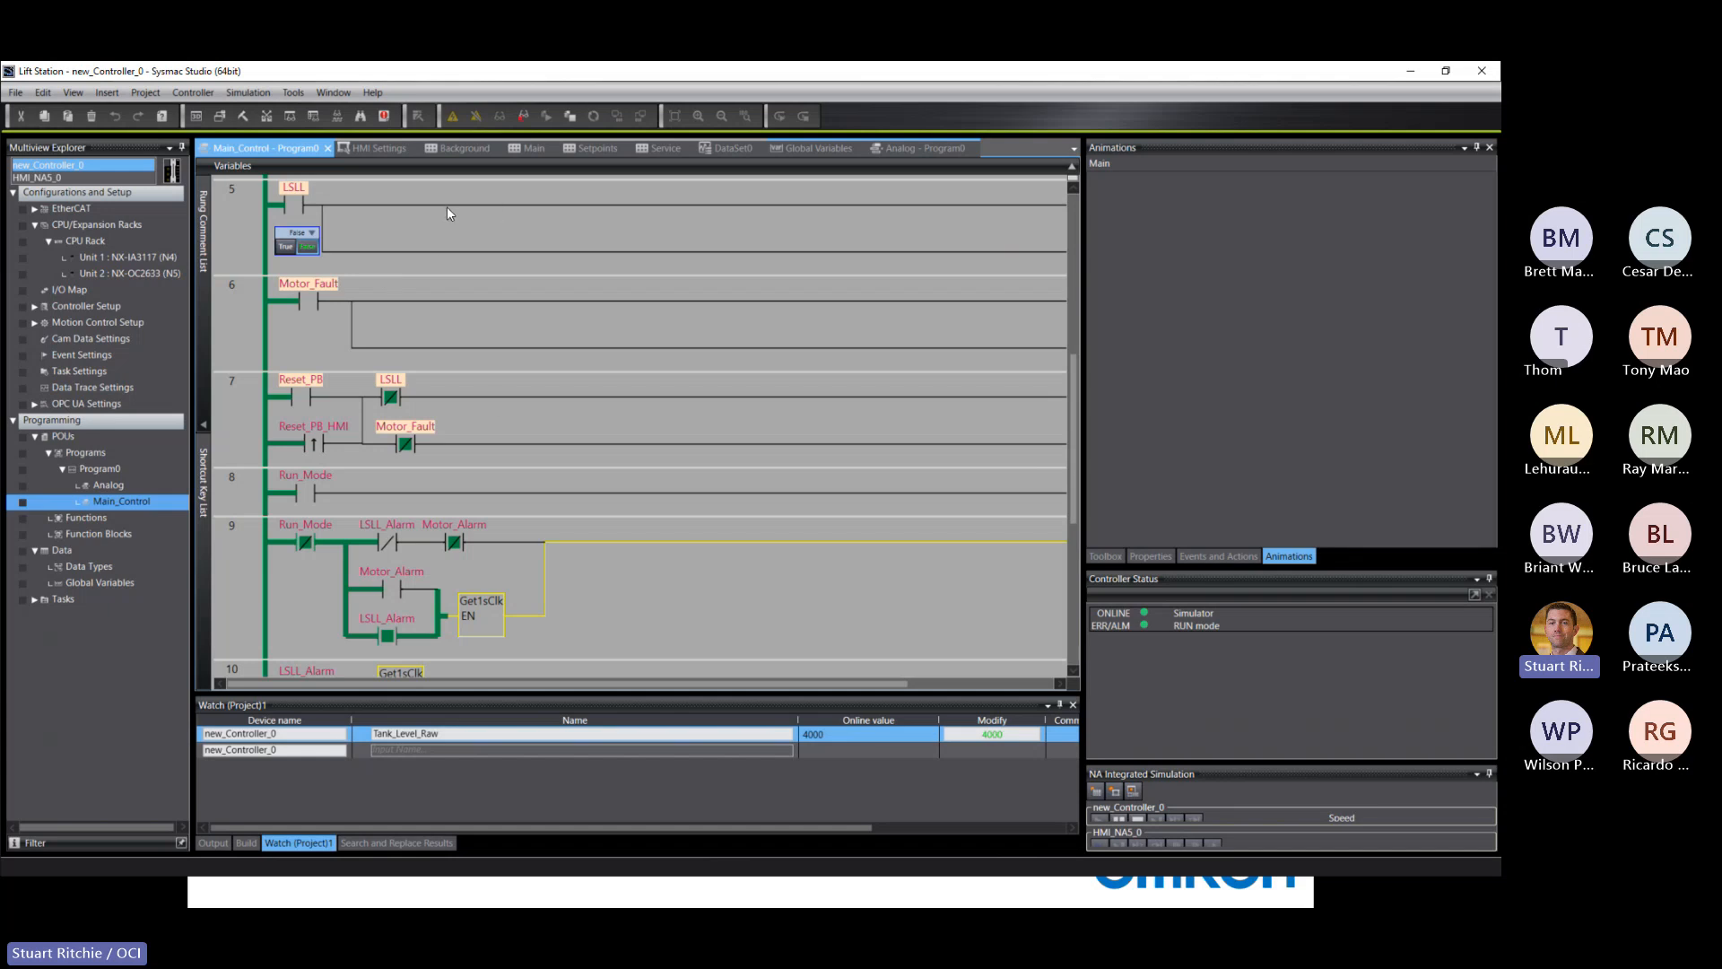
click(461, 287)
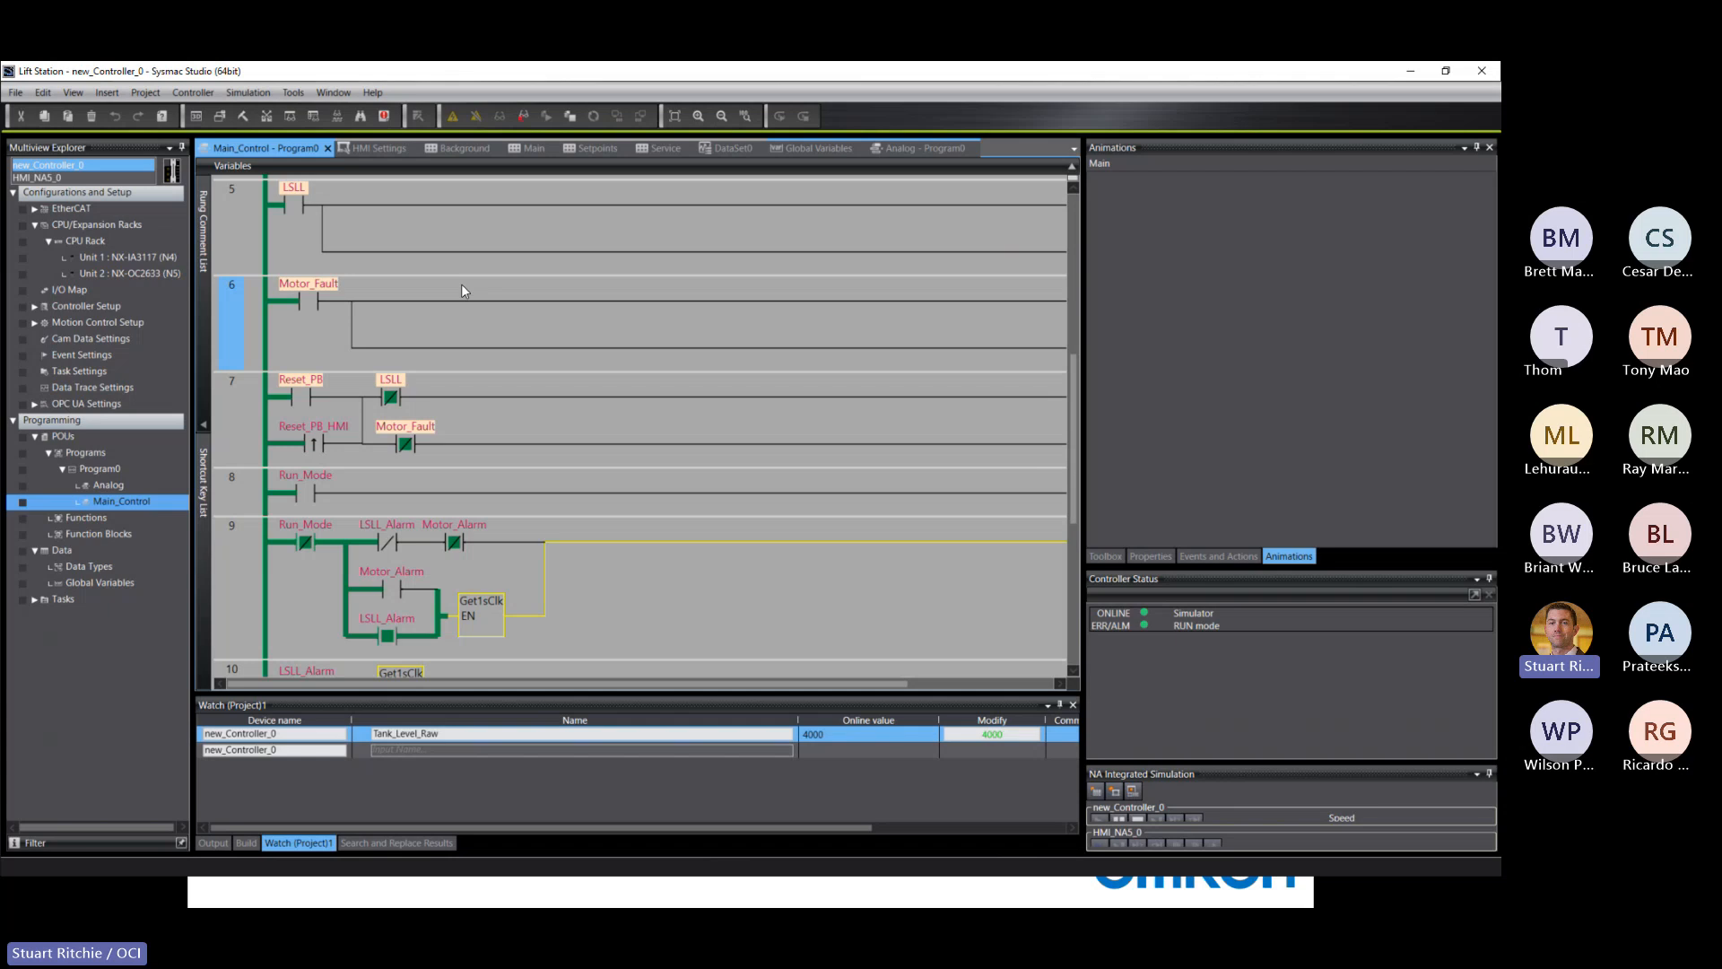
click(792, 584)
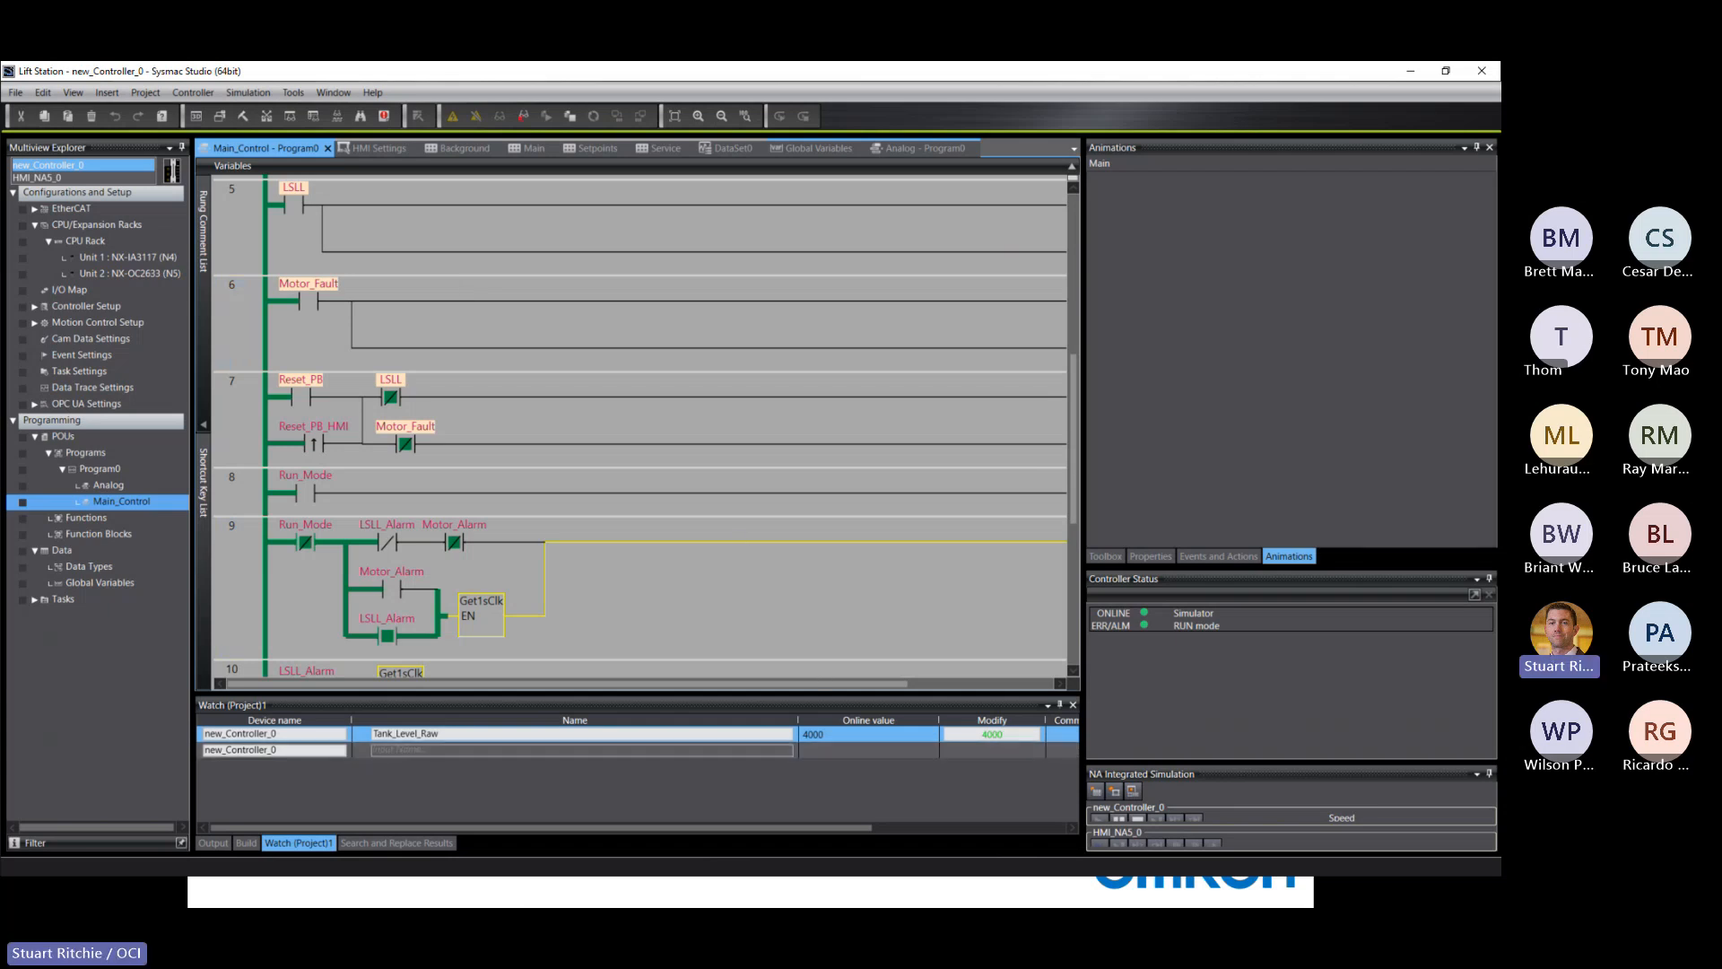
Step: Reset the low-level alarm in the HMI simulation and start the lift station again
key(alt+Tab)
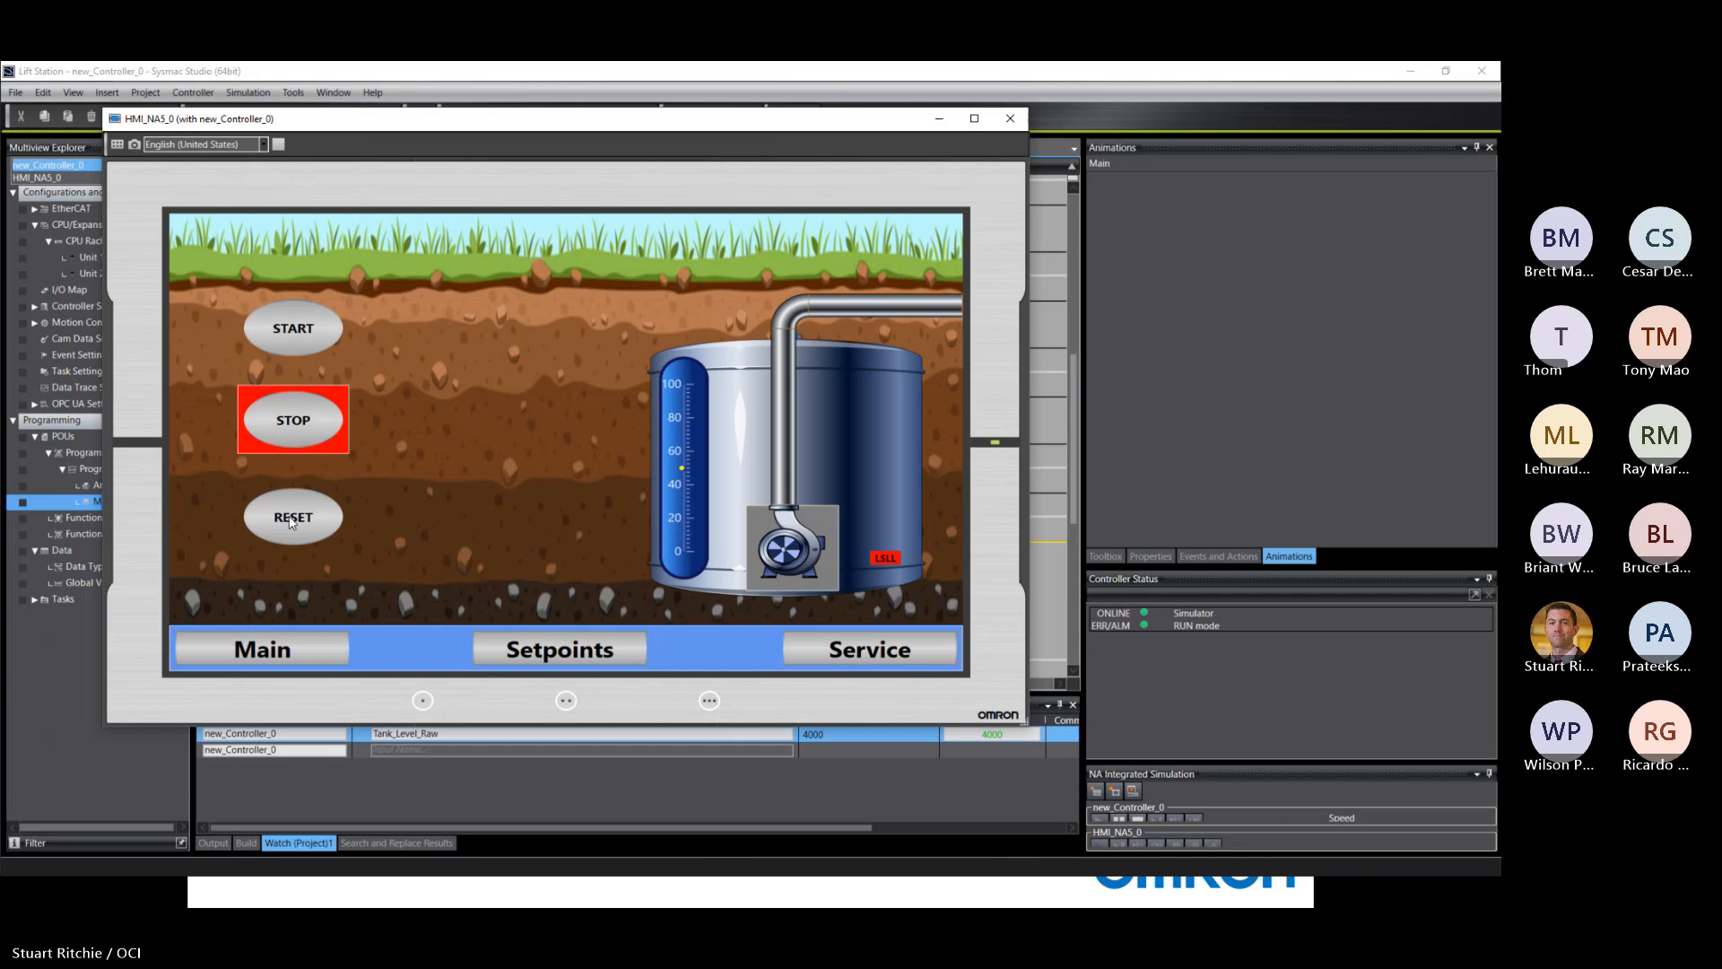
click(290, 520)
click(276, 346)
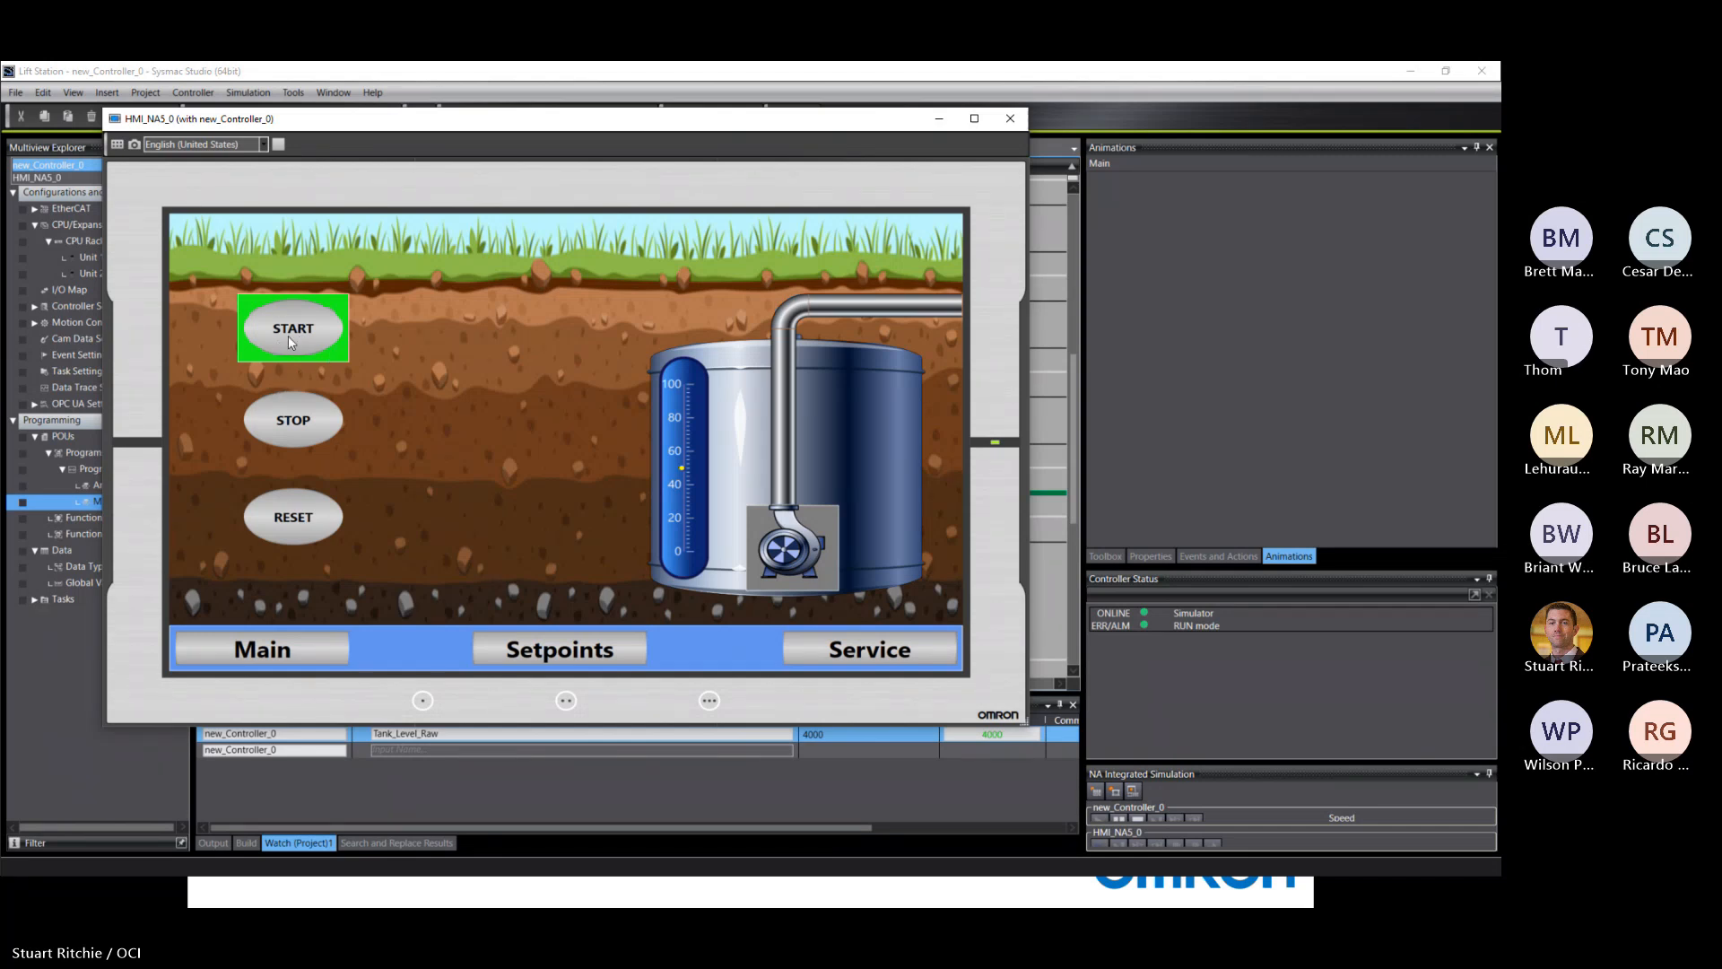
Step: Set Tank_Level_Raw to 7500 in the watch table and check the pump on the simulated HMI
click(1195, 381)
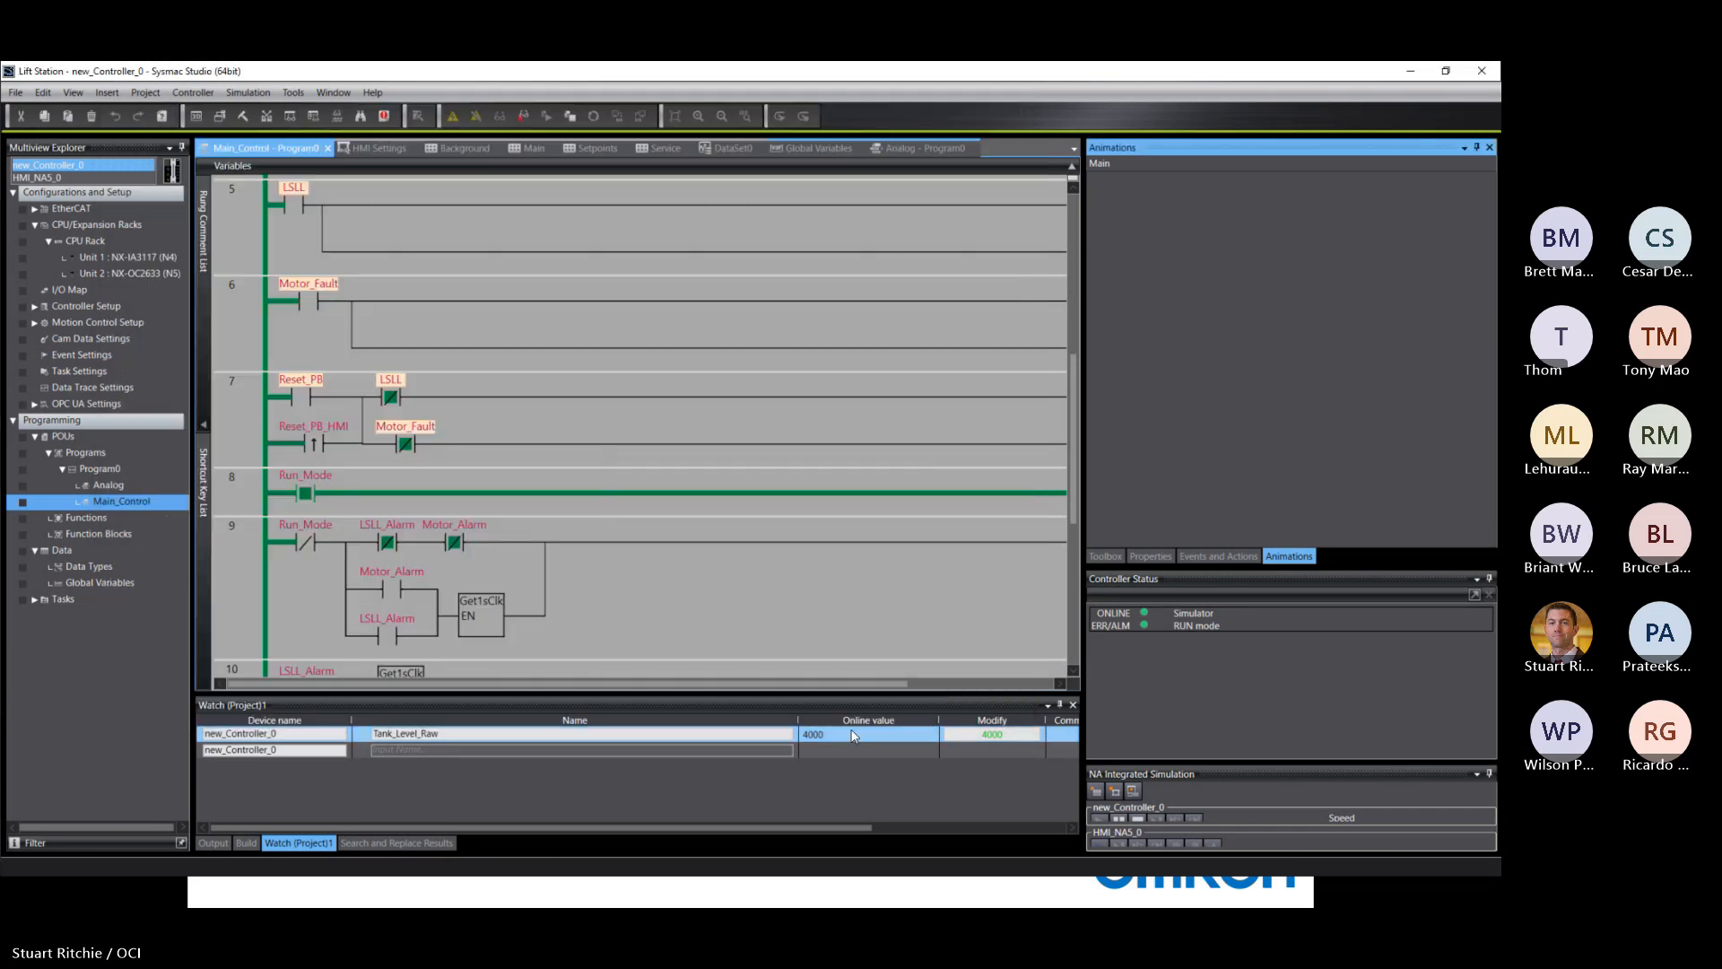
click(963, 735)
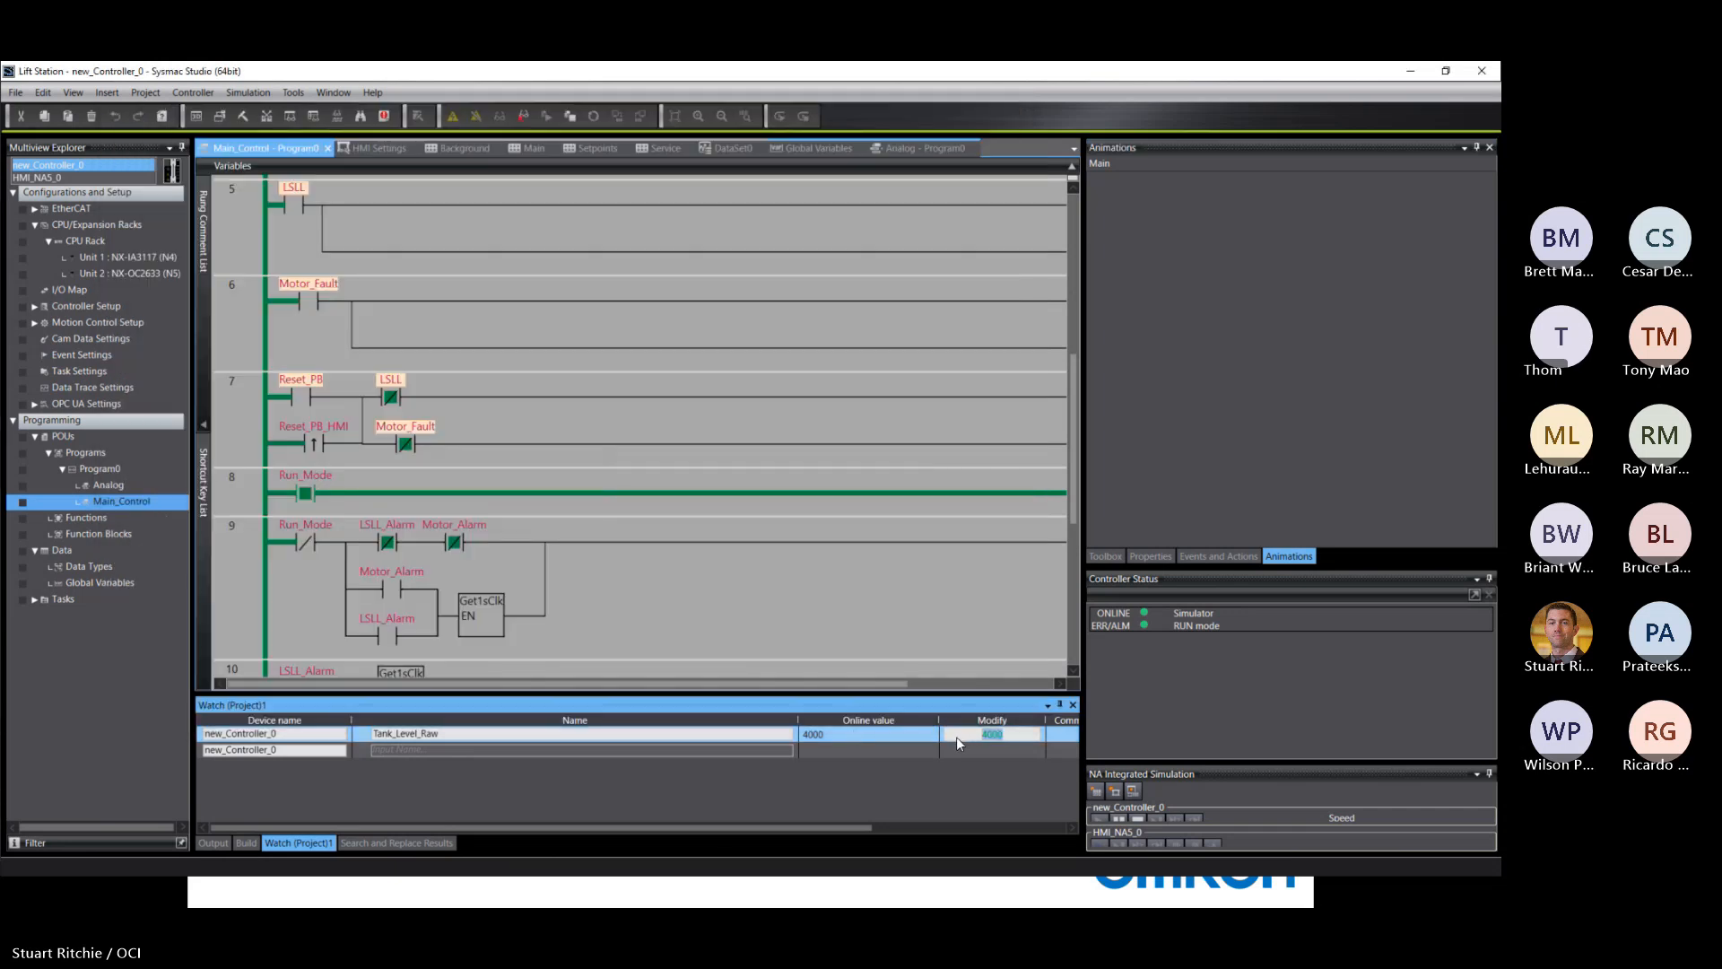
text(7500)
key(Return)
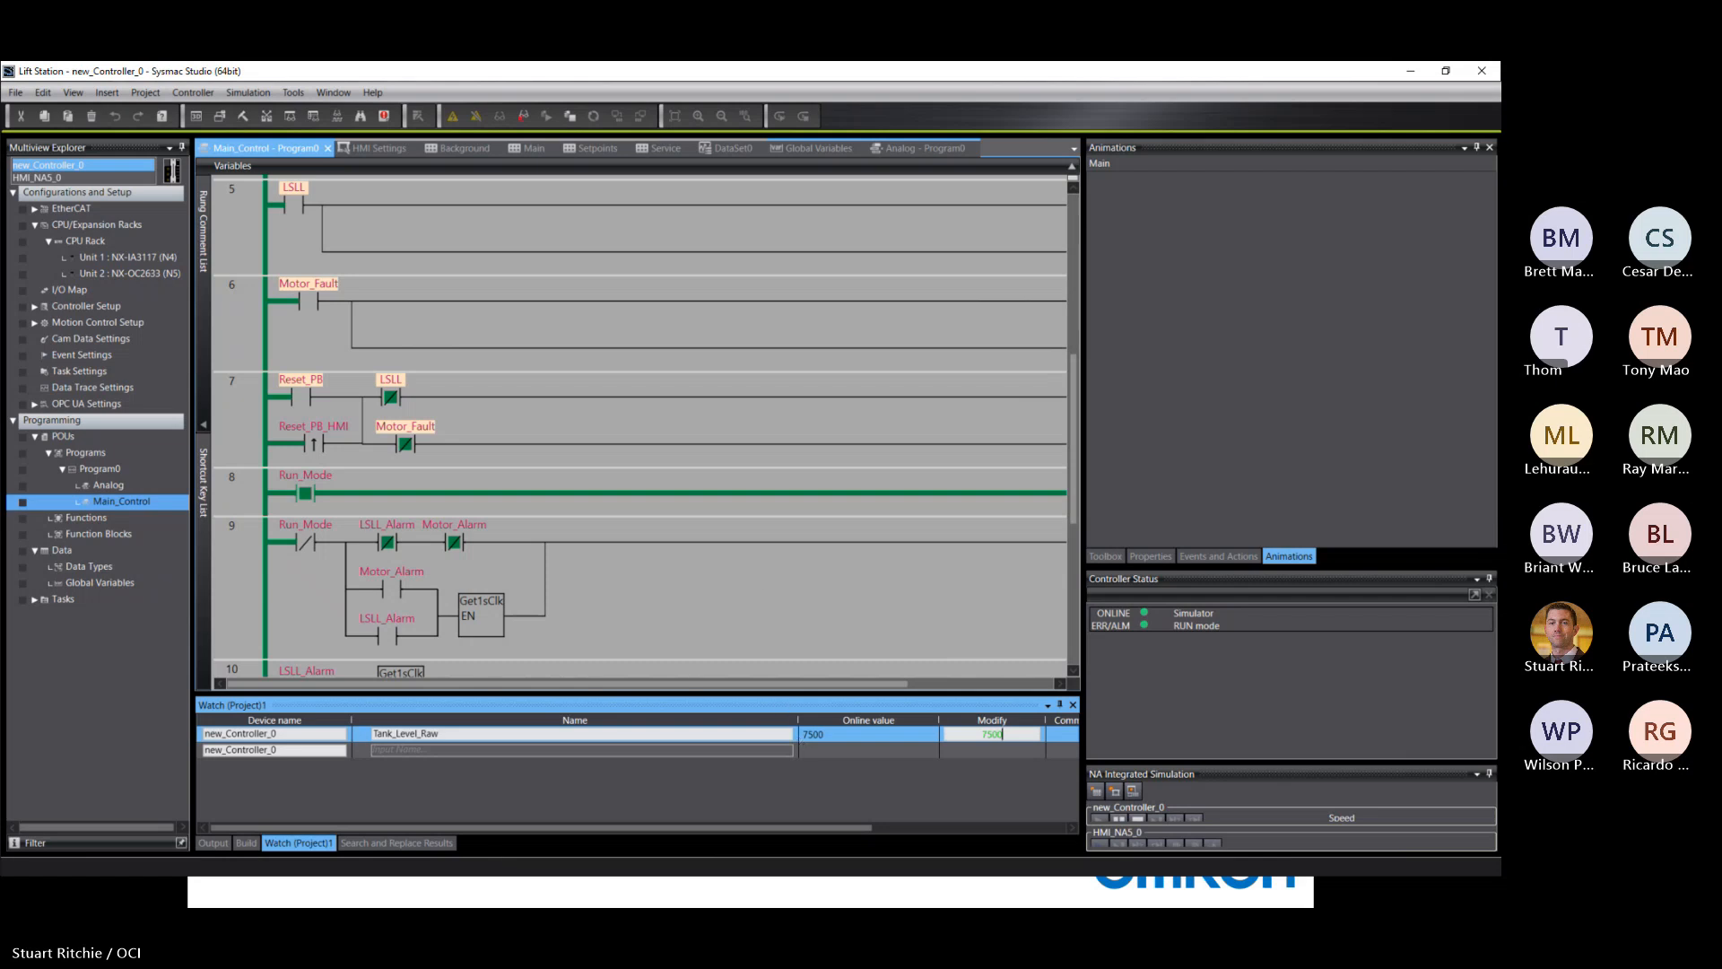
key(alt+Tab)
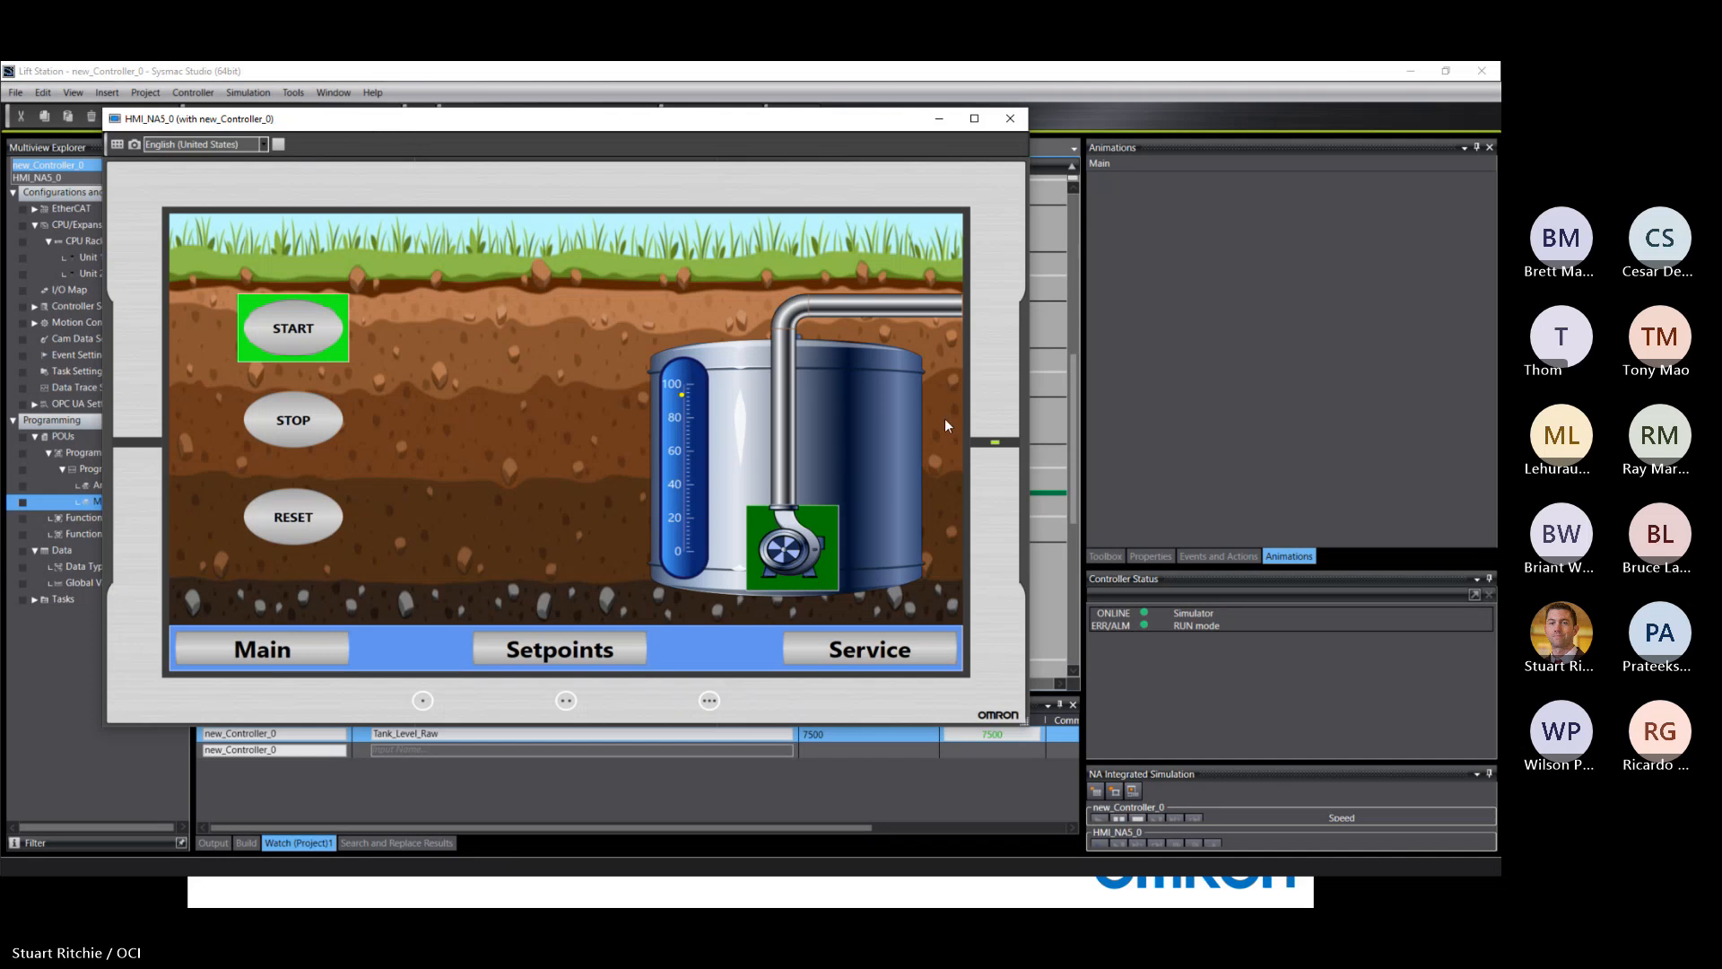
Step: Lower Tank_Level_Raw to 2500 in the watch table and check the pump on the simulated HMI
click(1214, 276)
click(972, 733)
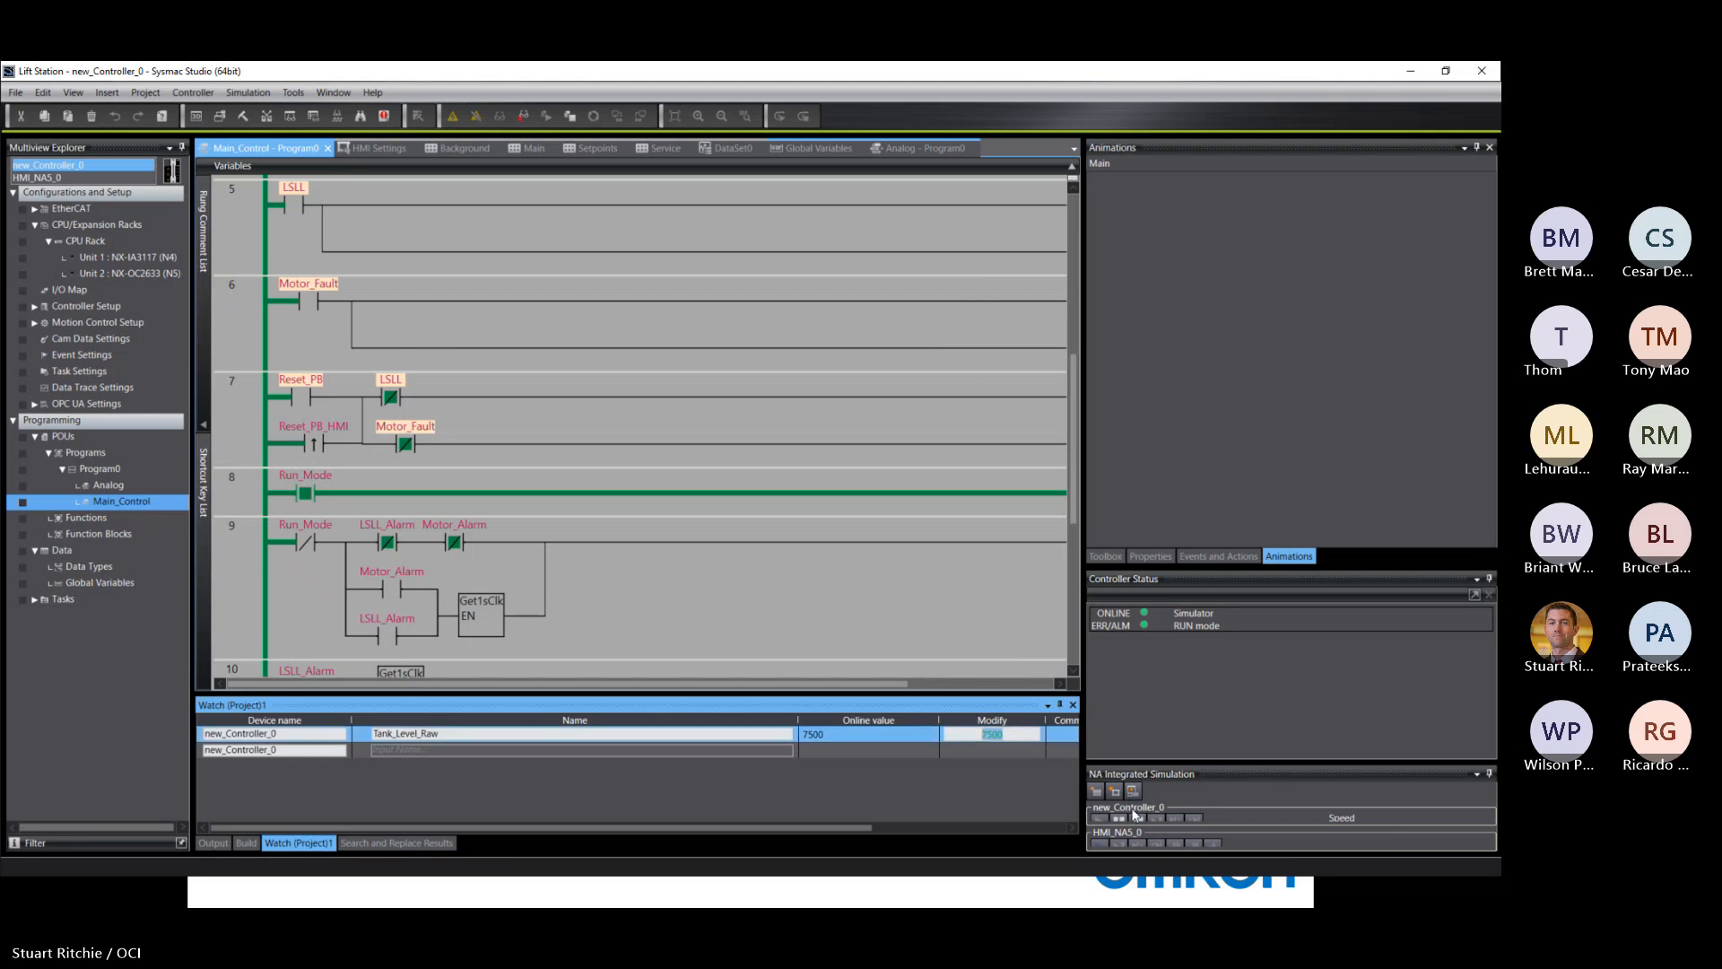
text(2500)
key(Return)
key(alt+Tab)
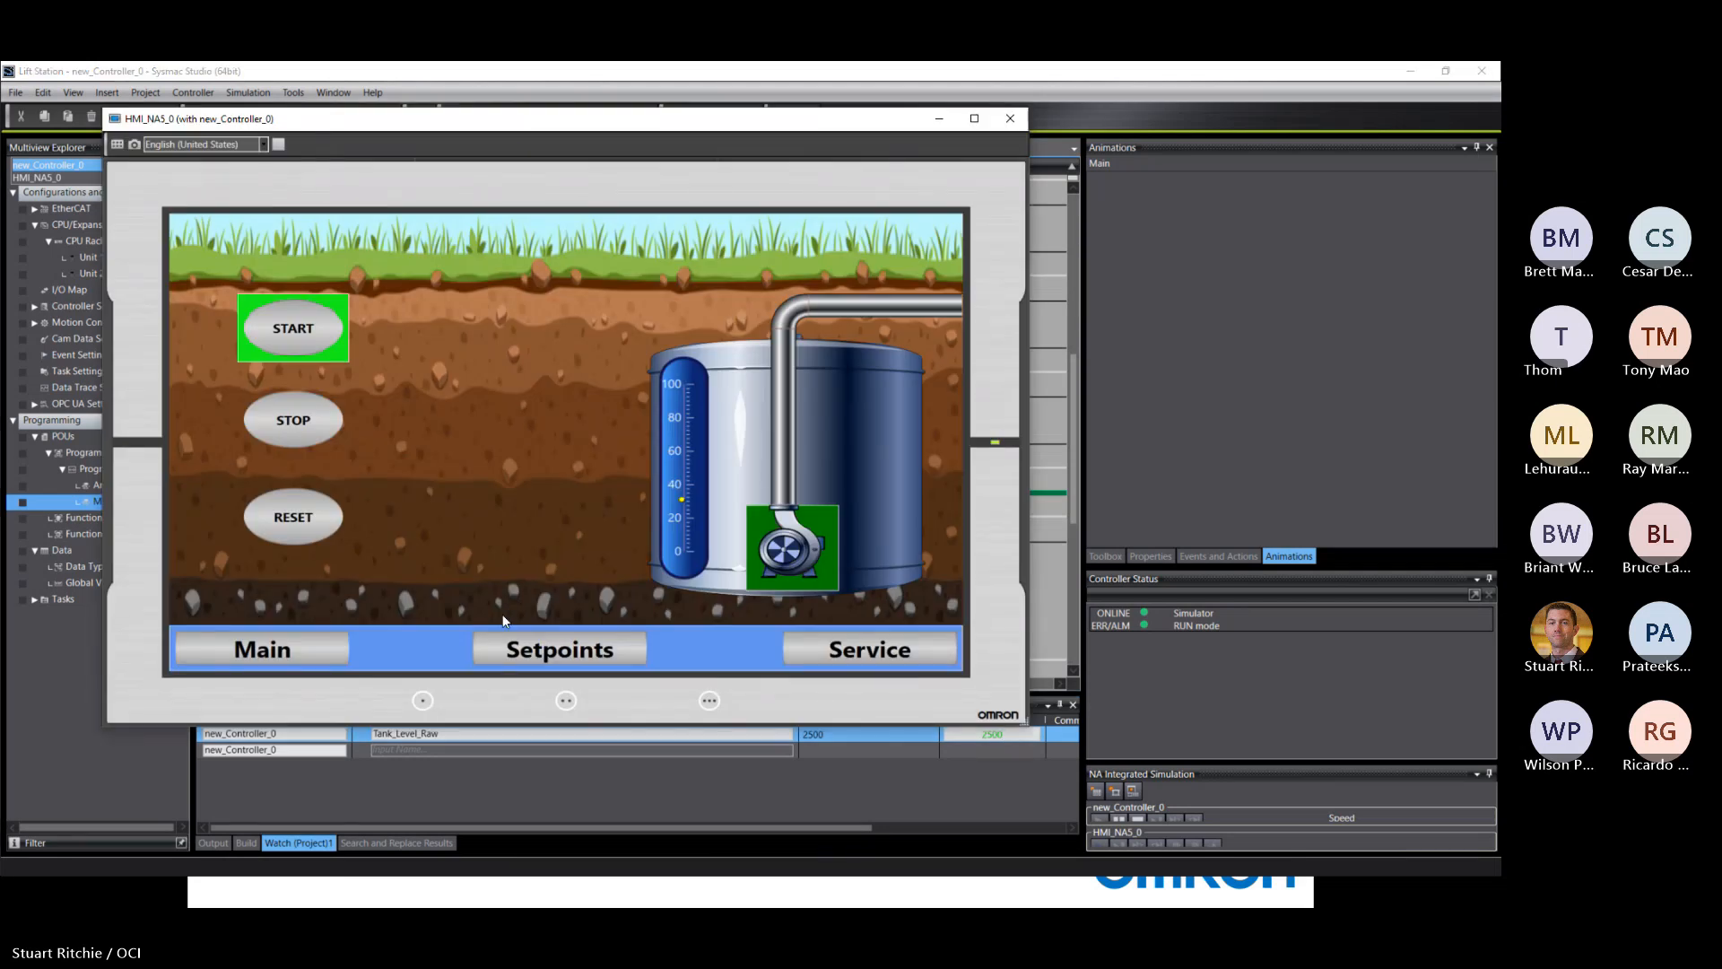
Step: Set the Stop Setpoint to 35 on the simulated HMI's Setpoints page and return to the Main page
click(518, 645)
click(477, 411)
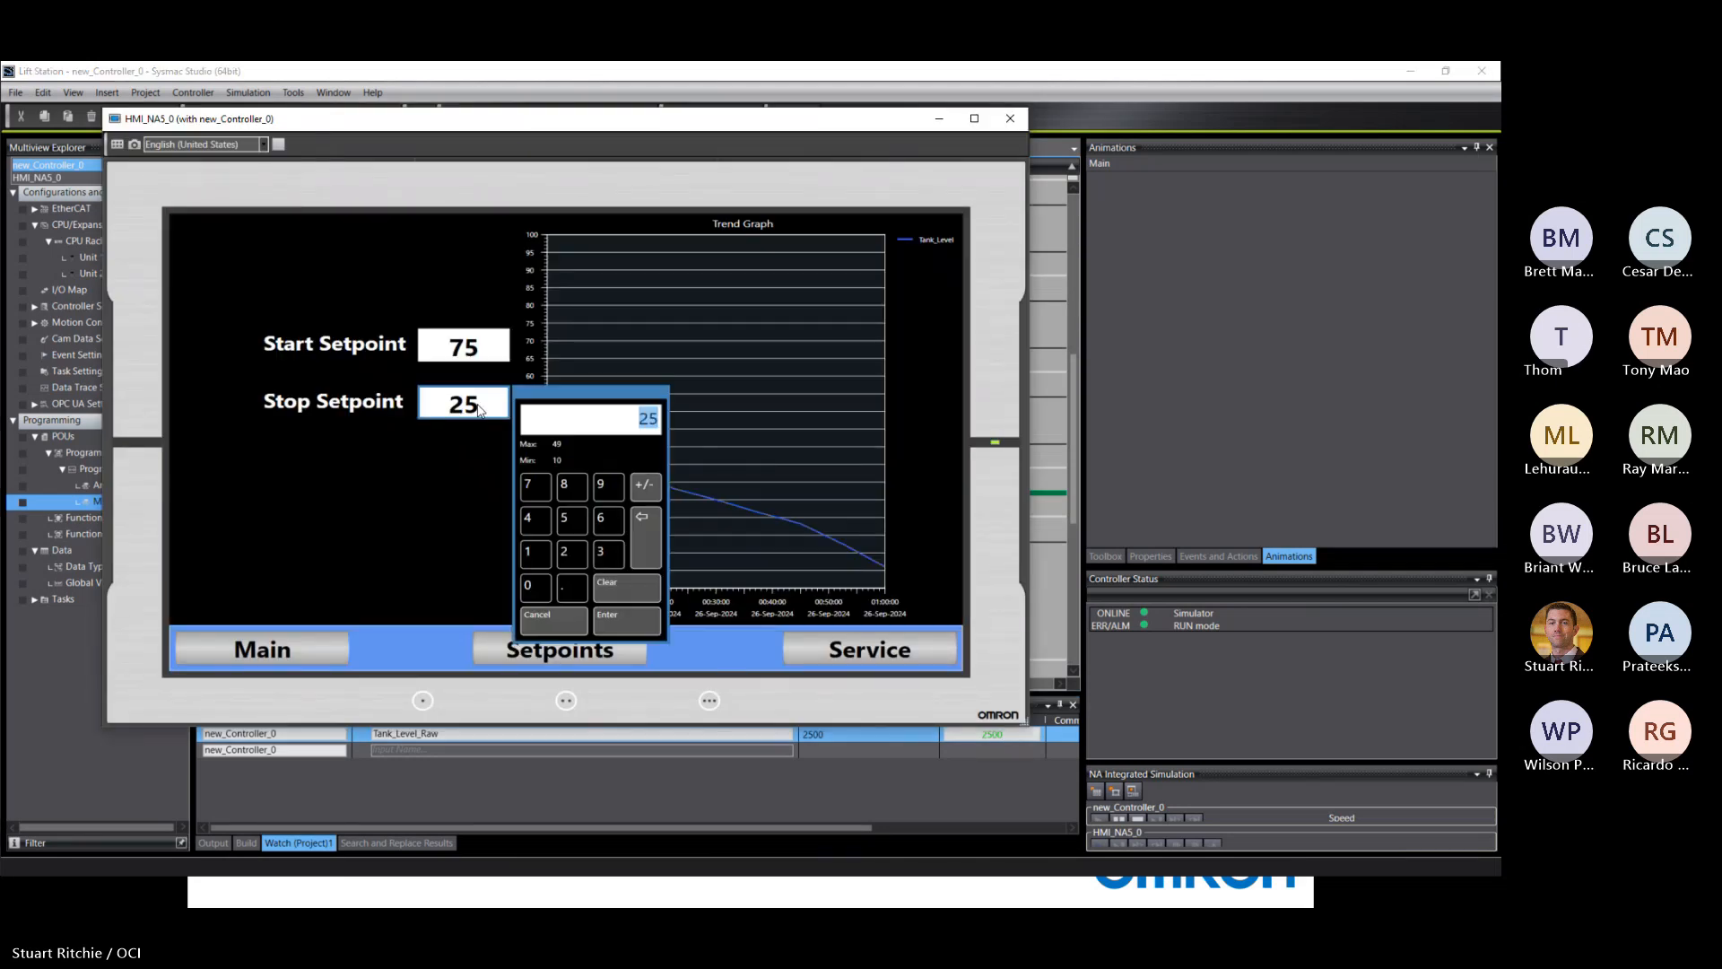
click(605, 590)
click(597, 542)
click(574, 521)
click(637, 616)
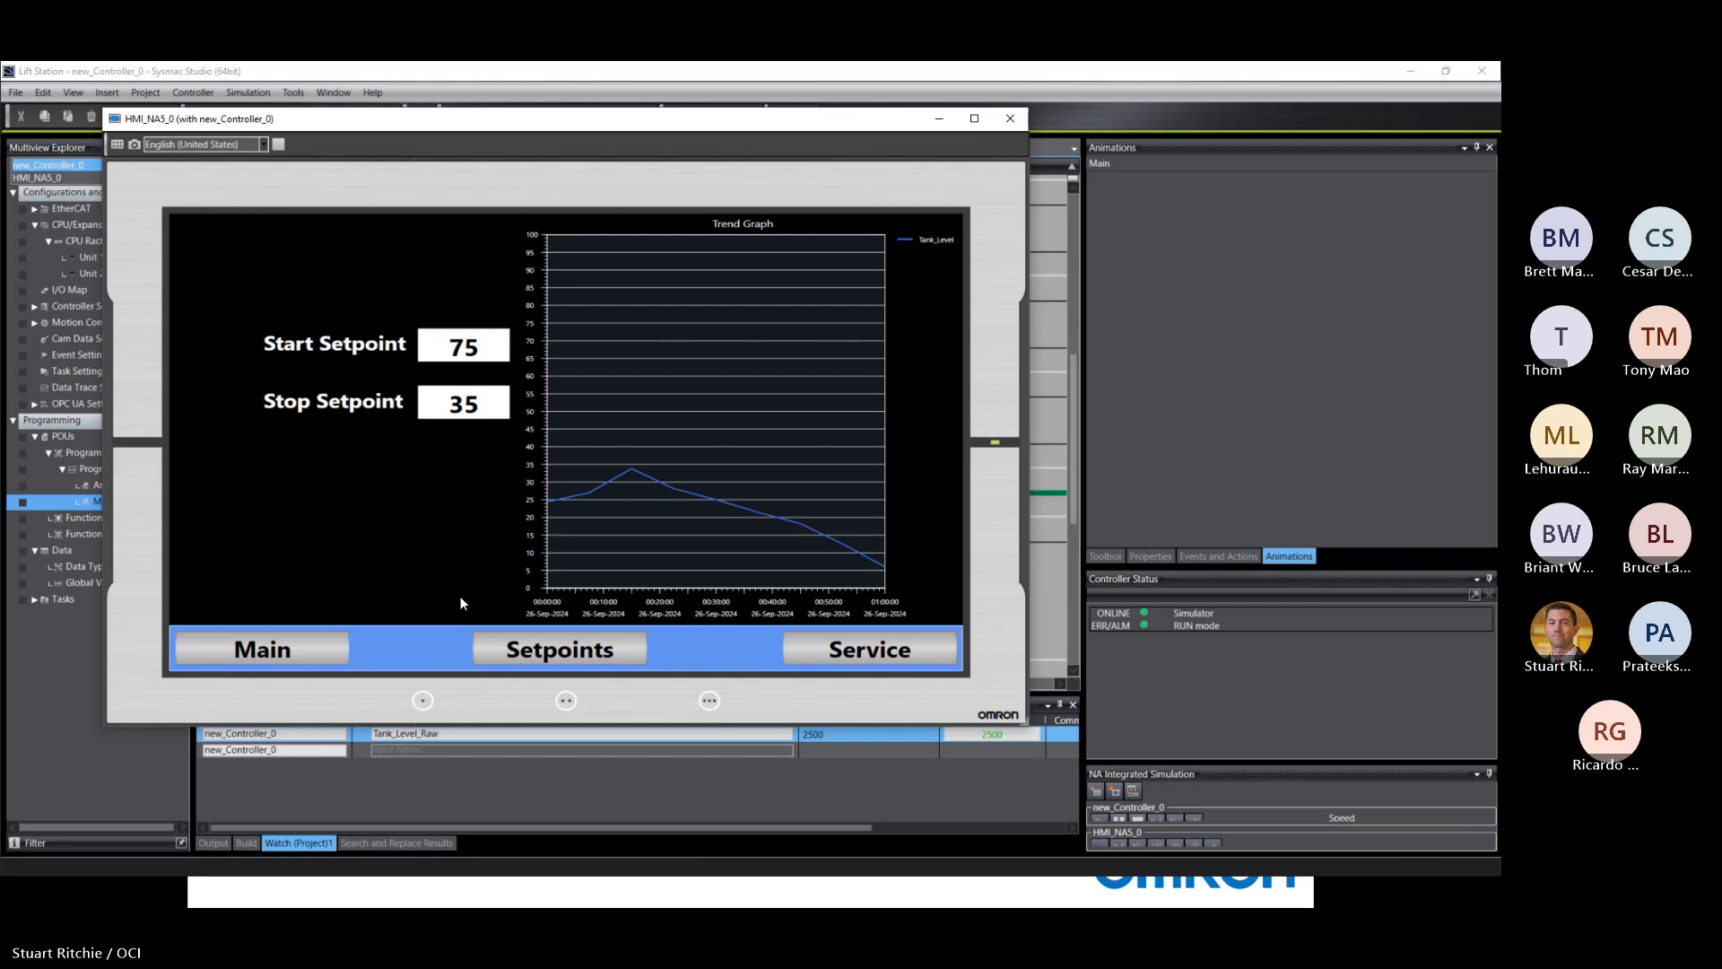
click(278, 654)
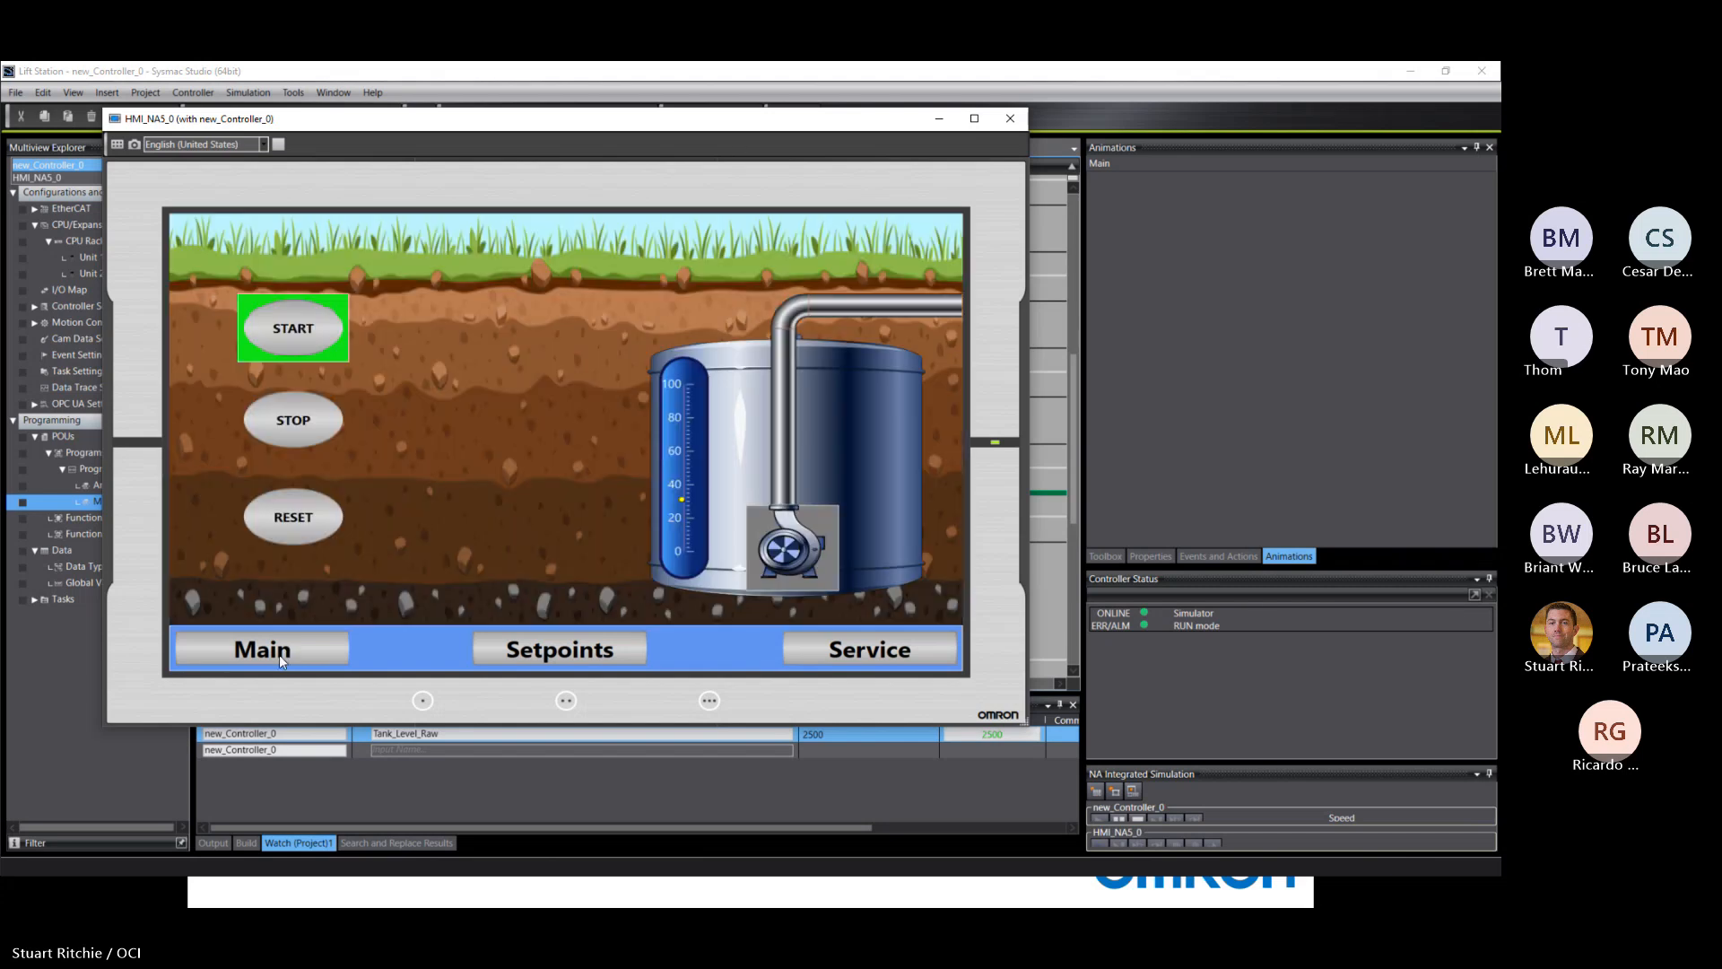
Step: Stop the lift station from the simulated HMI and end the integrated simulation
click(298, 437)
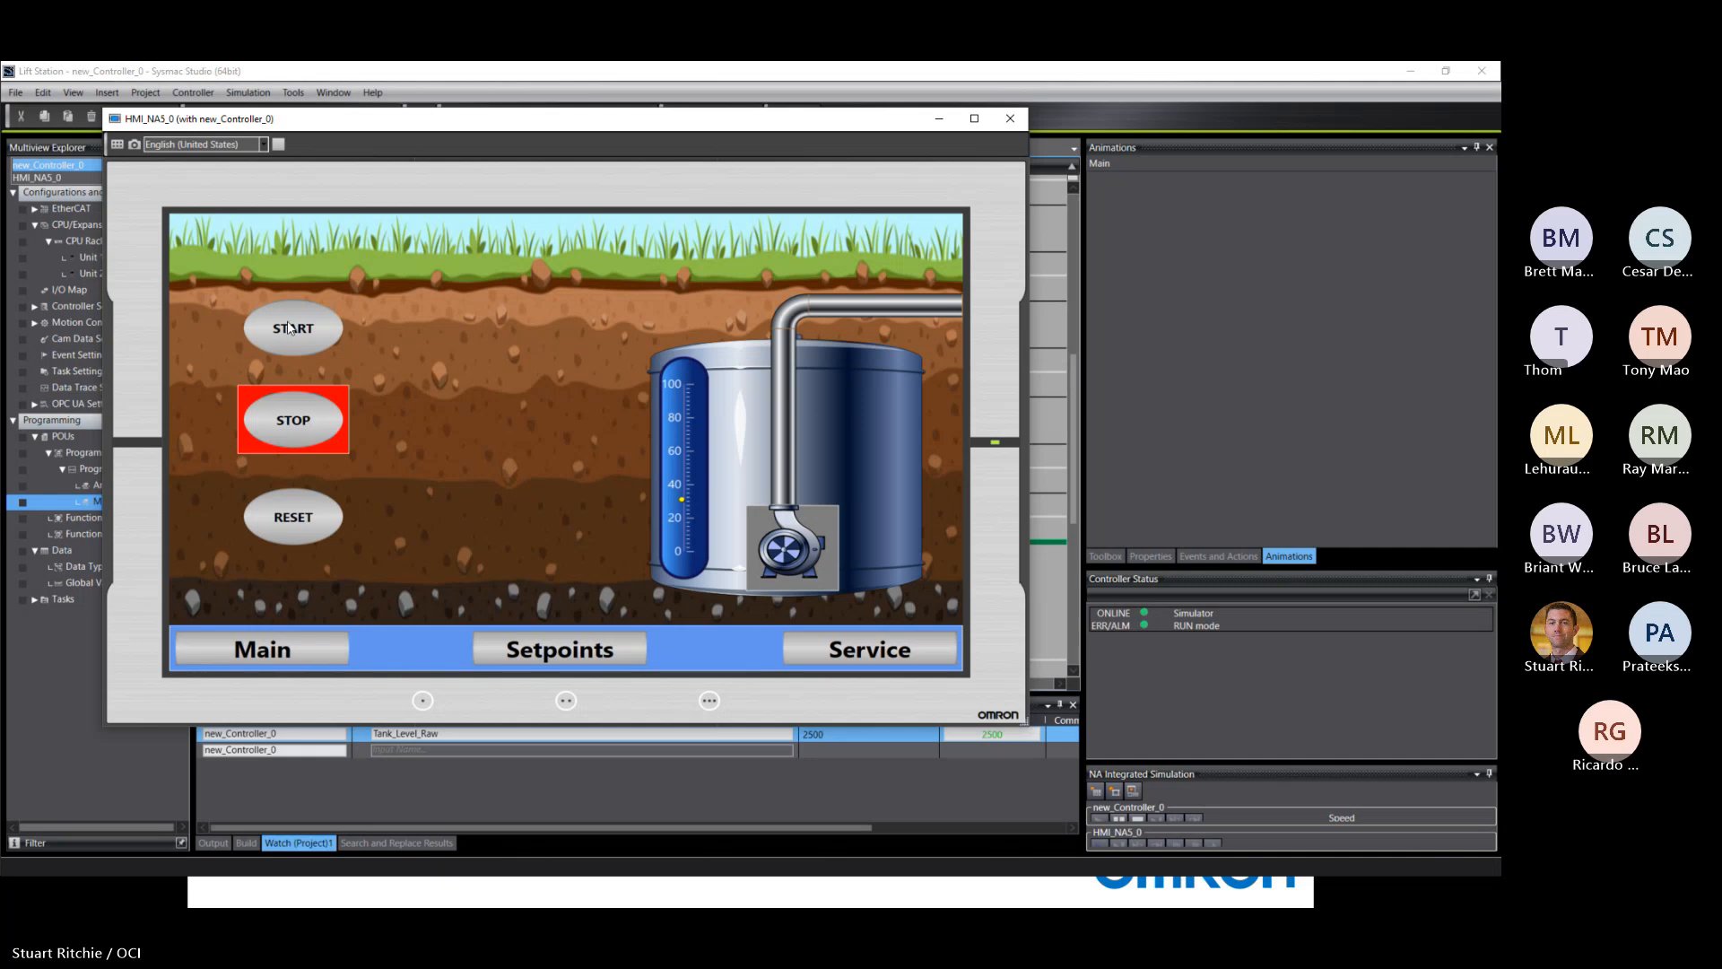
click(238, 76)
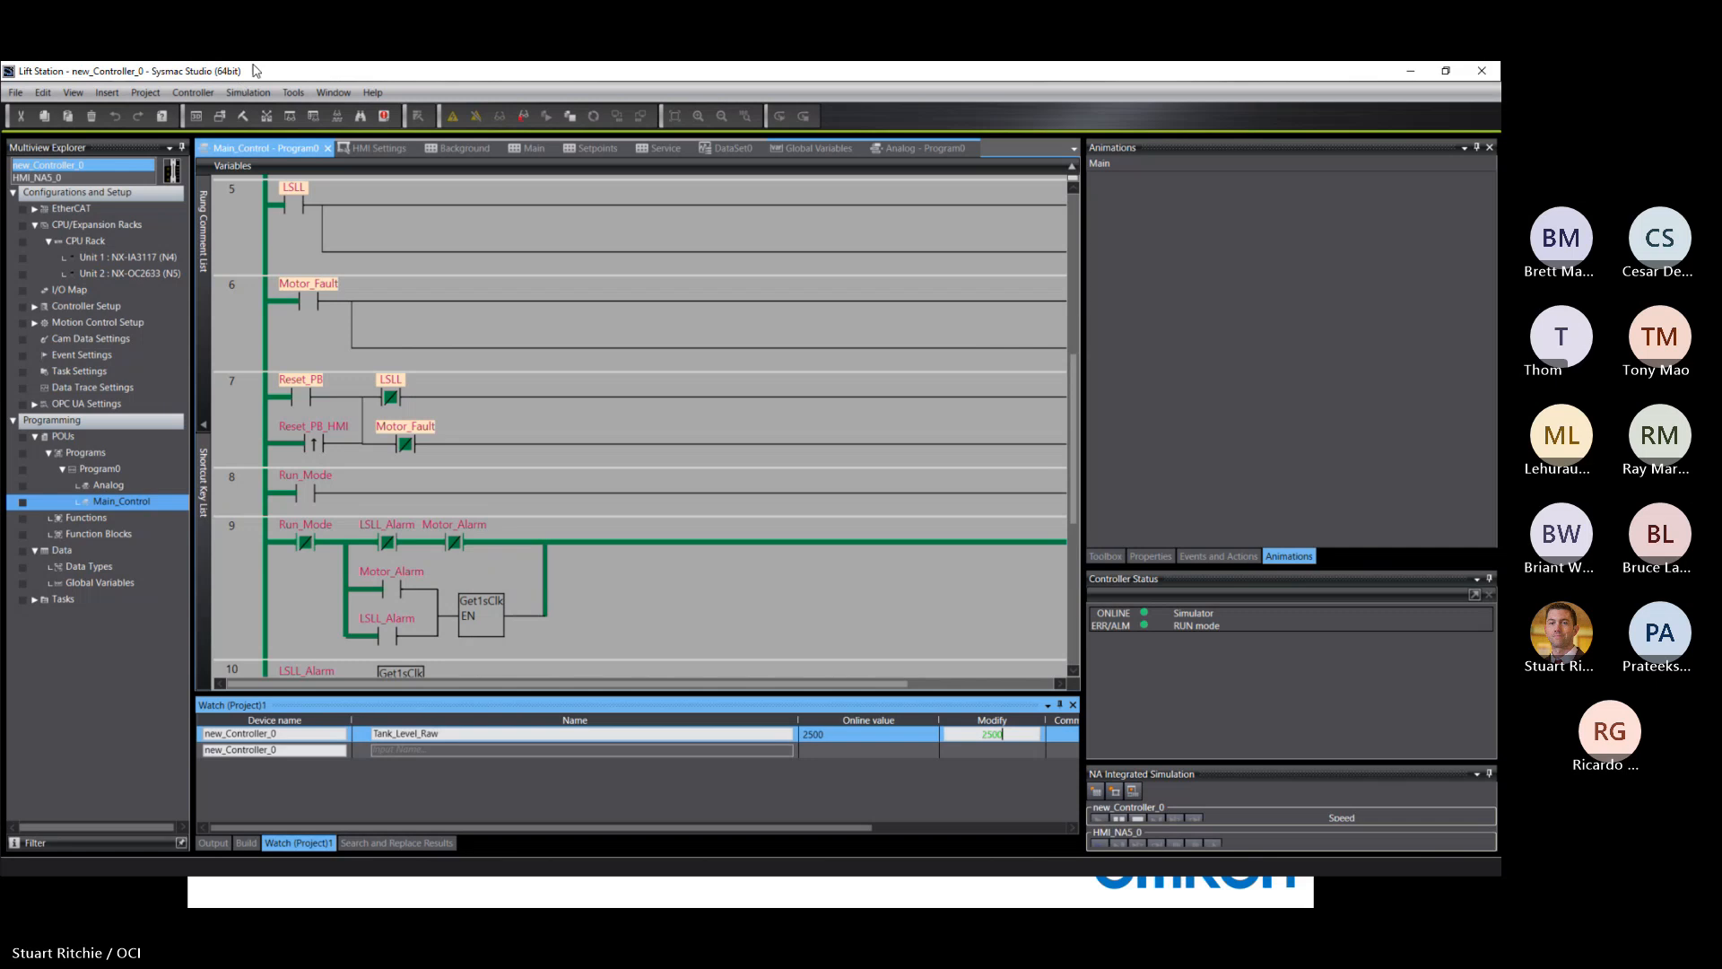
click(184, 98)
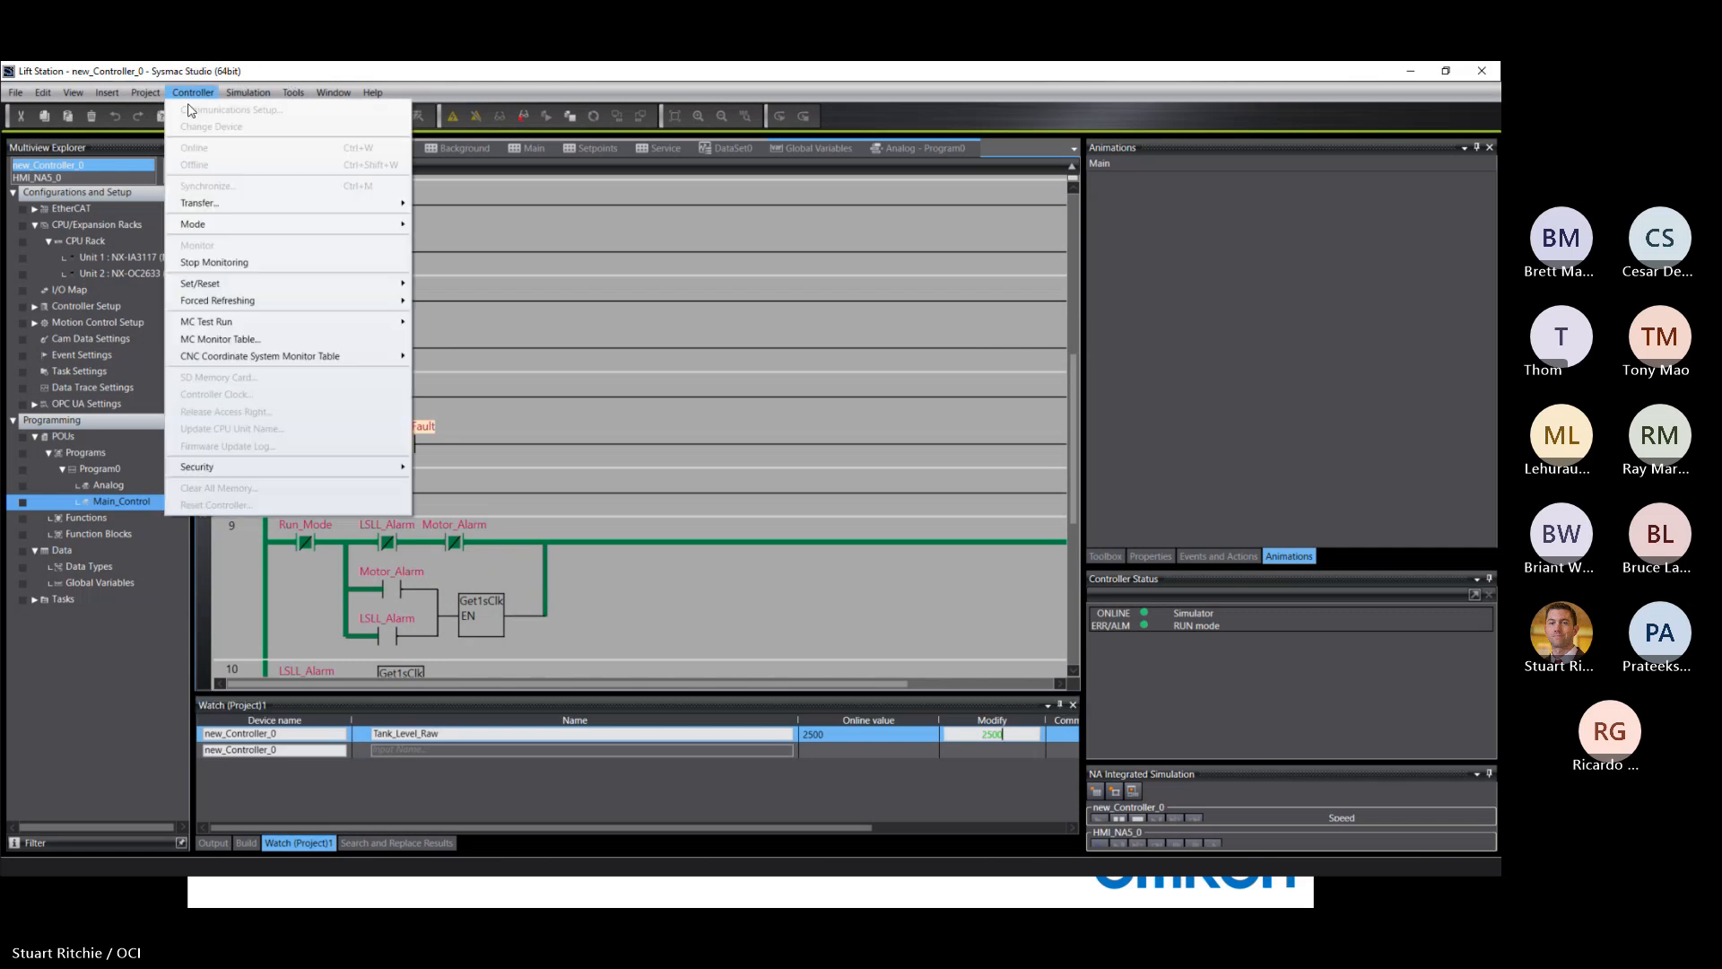
key(Escape)
click(559, 99)
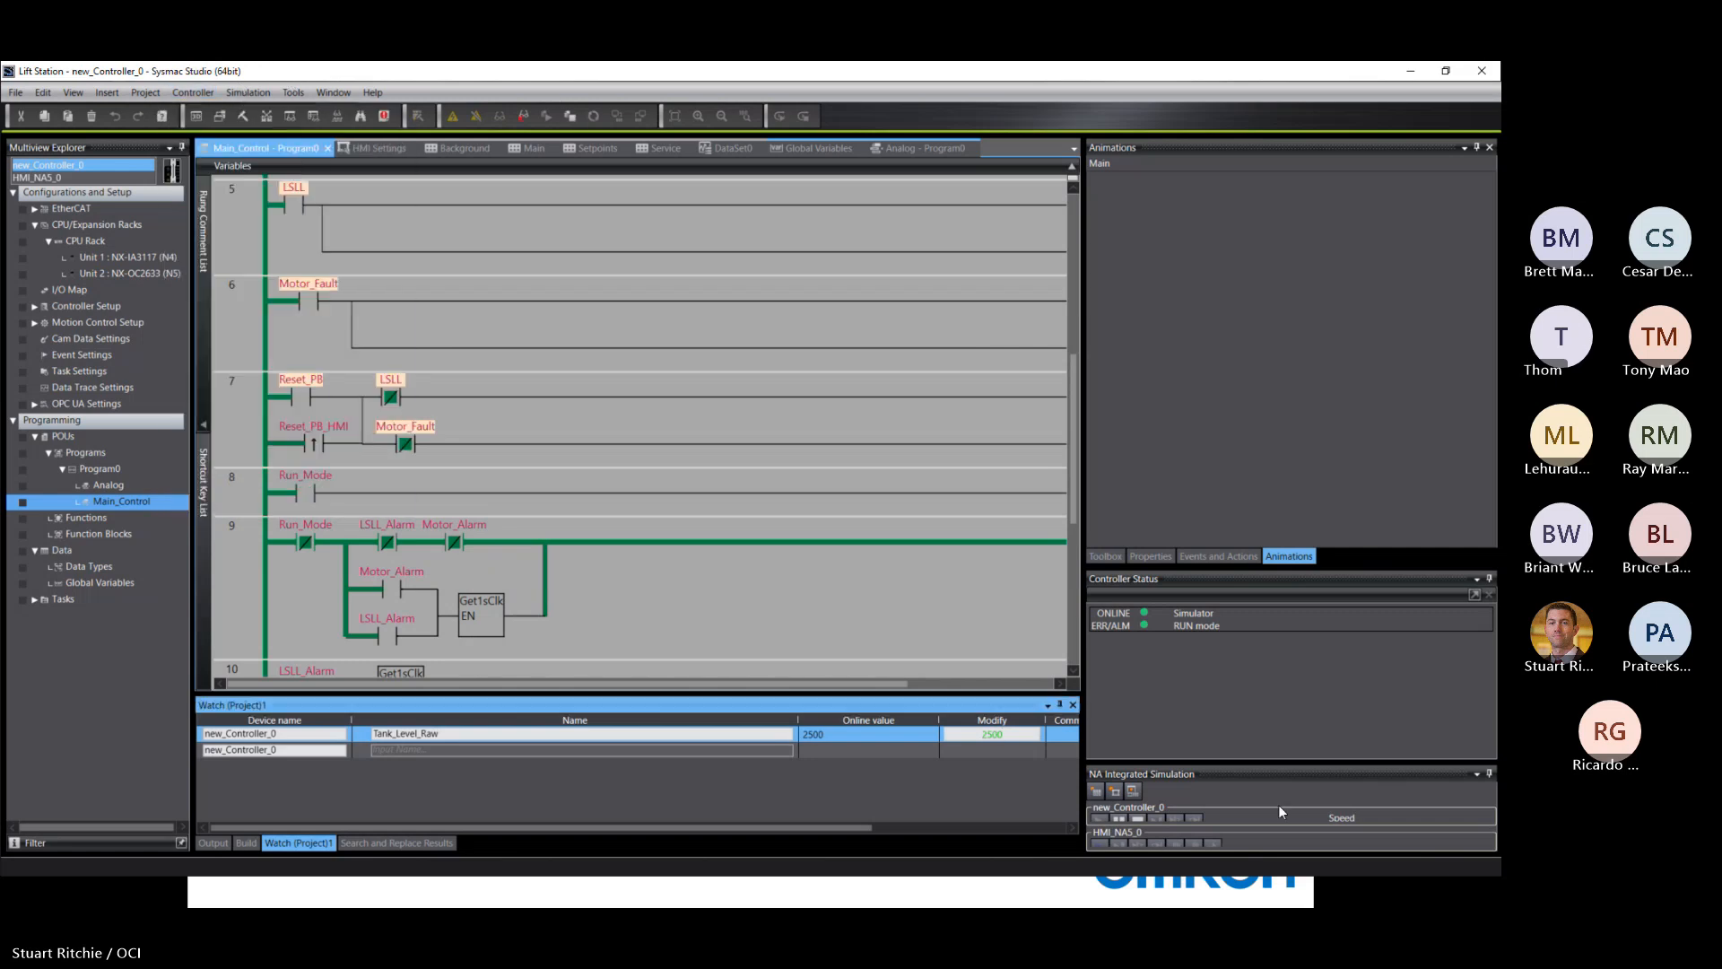
click(1136, 819)
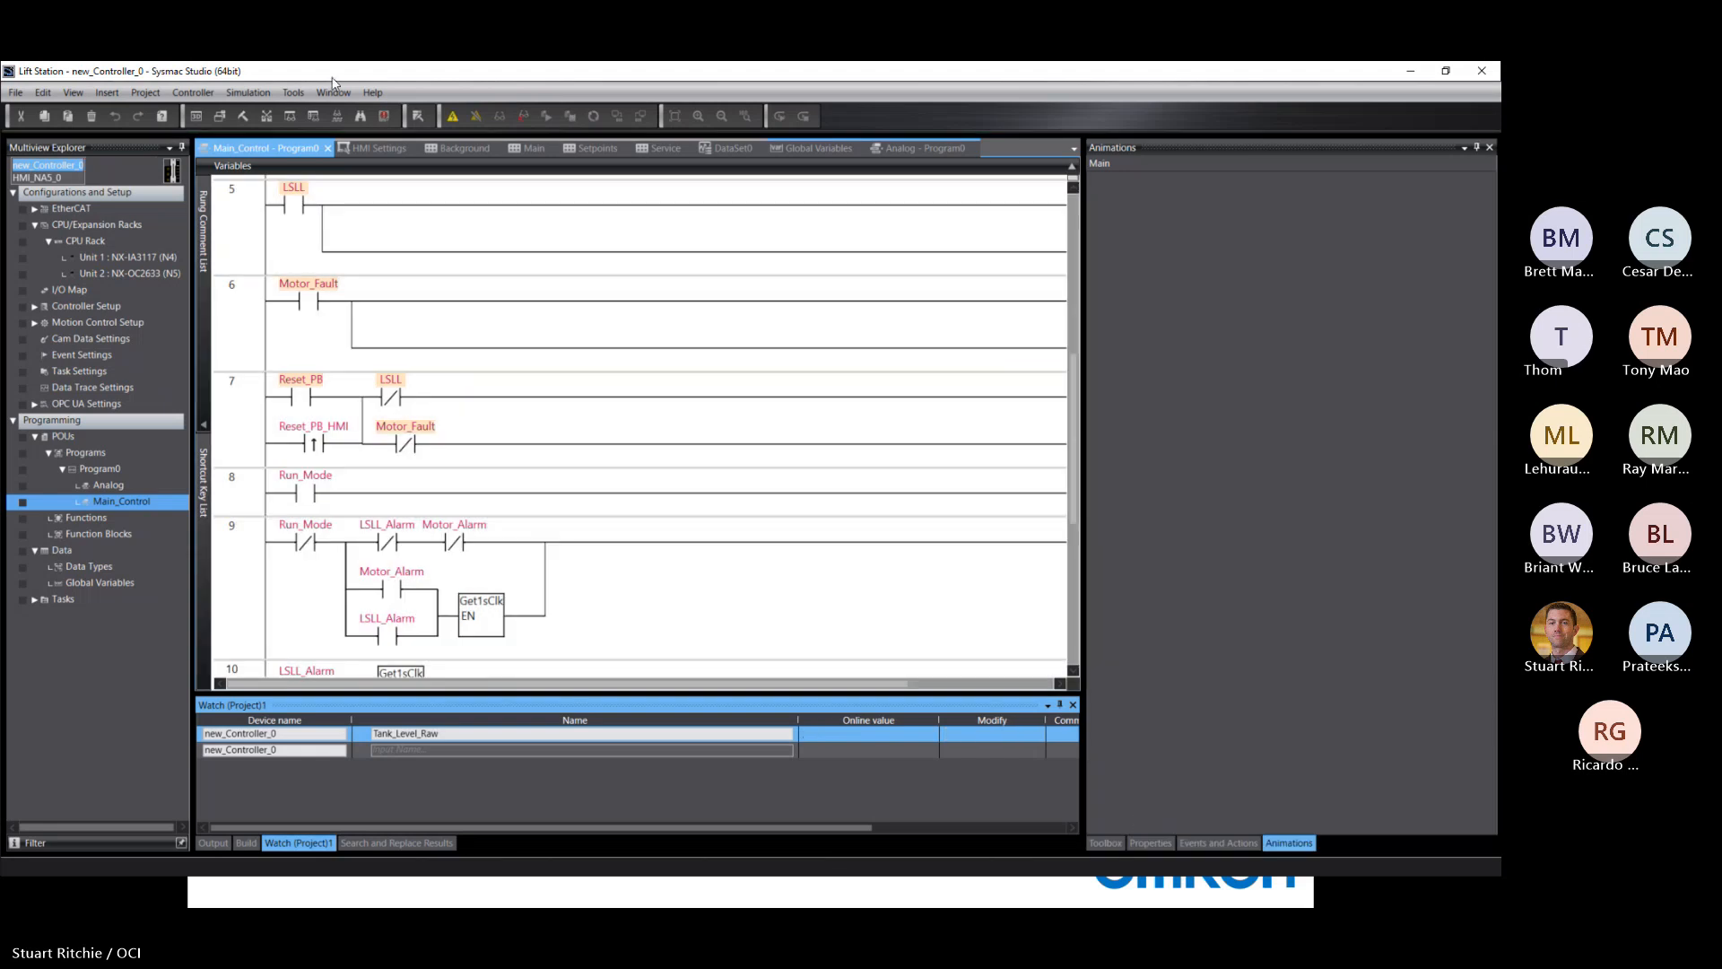
Step: Open the controller's communications setup and check the network for connected devices over the Ethernet hub connection
click(193, 92)
click(204, 113)
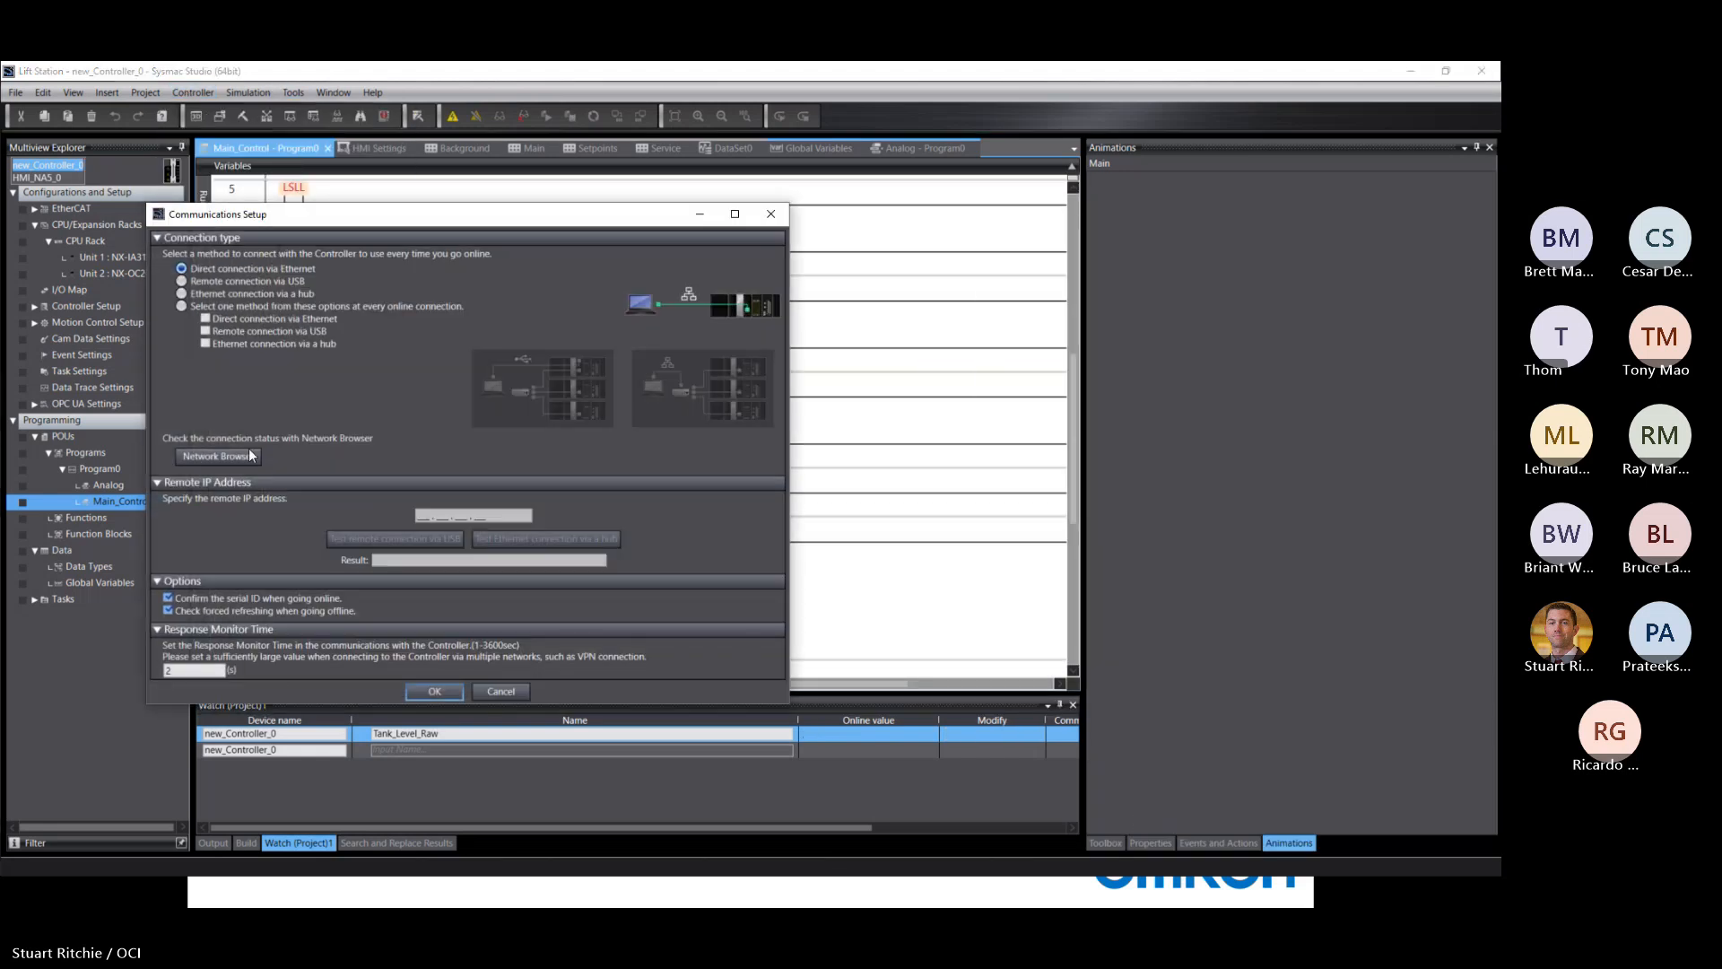
click(248, 453)
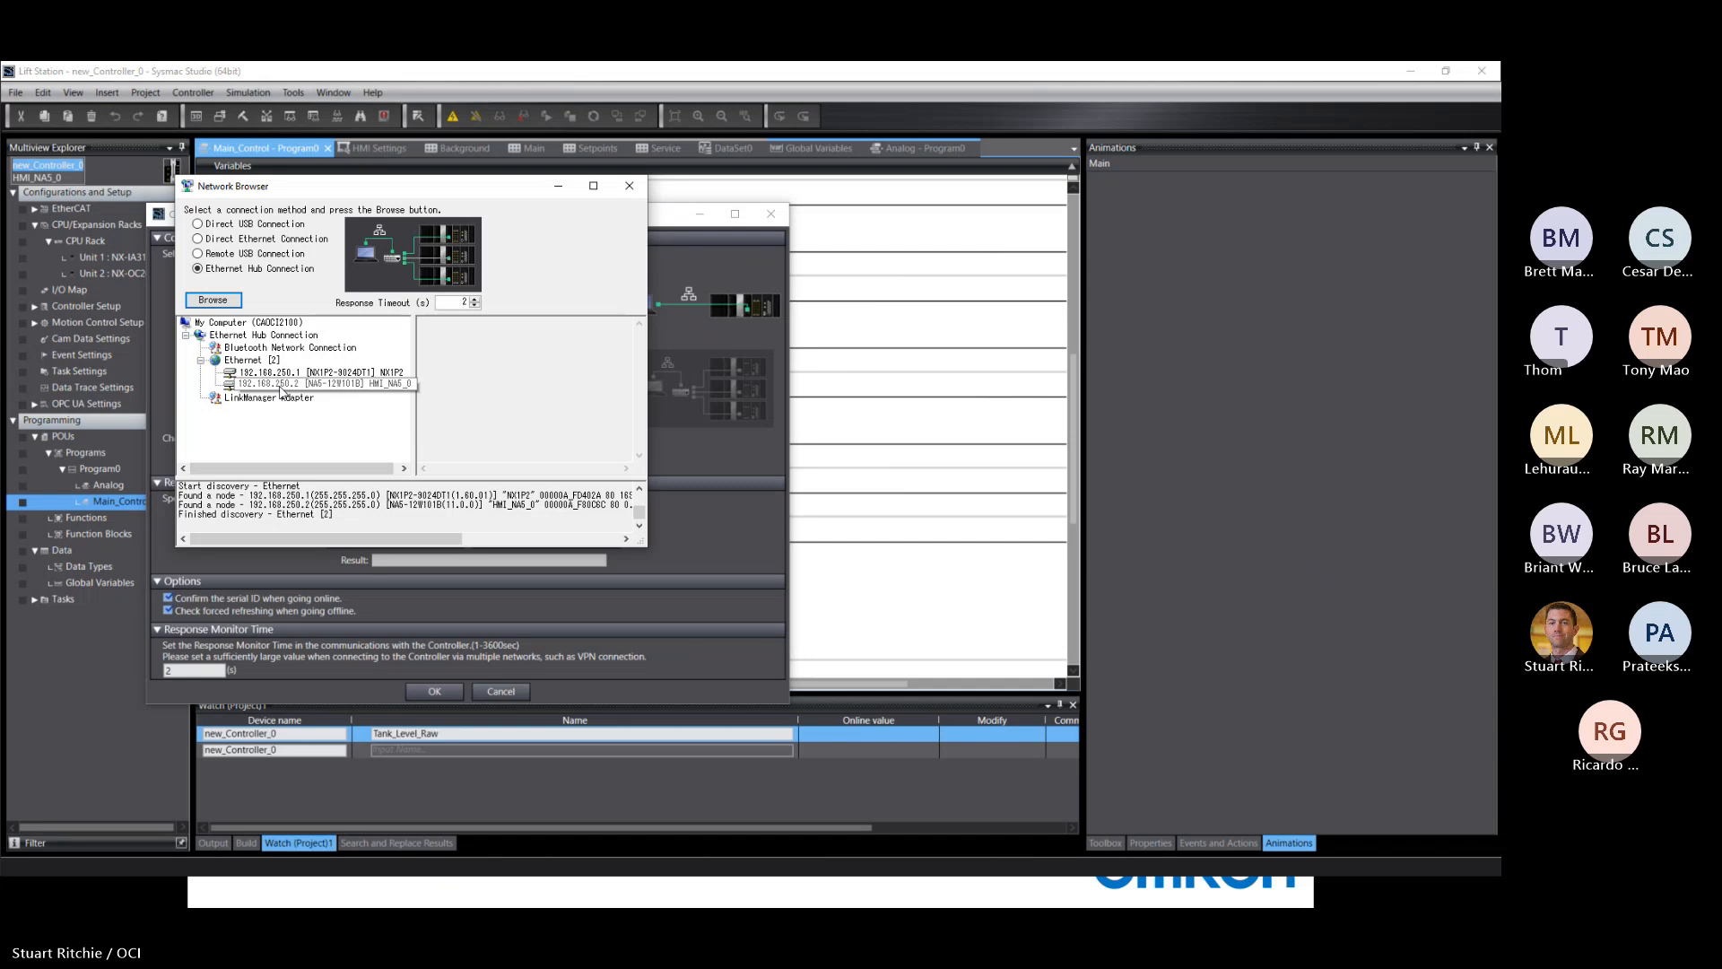
click(628, 186)
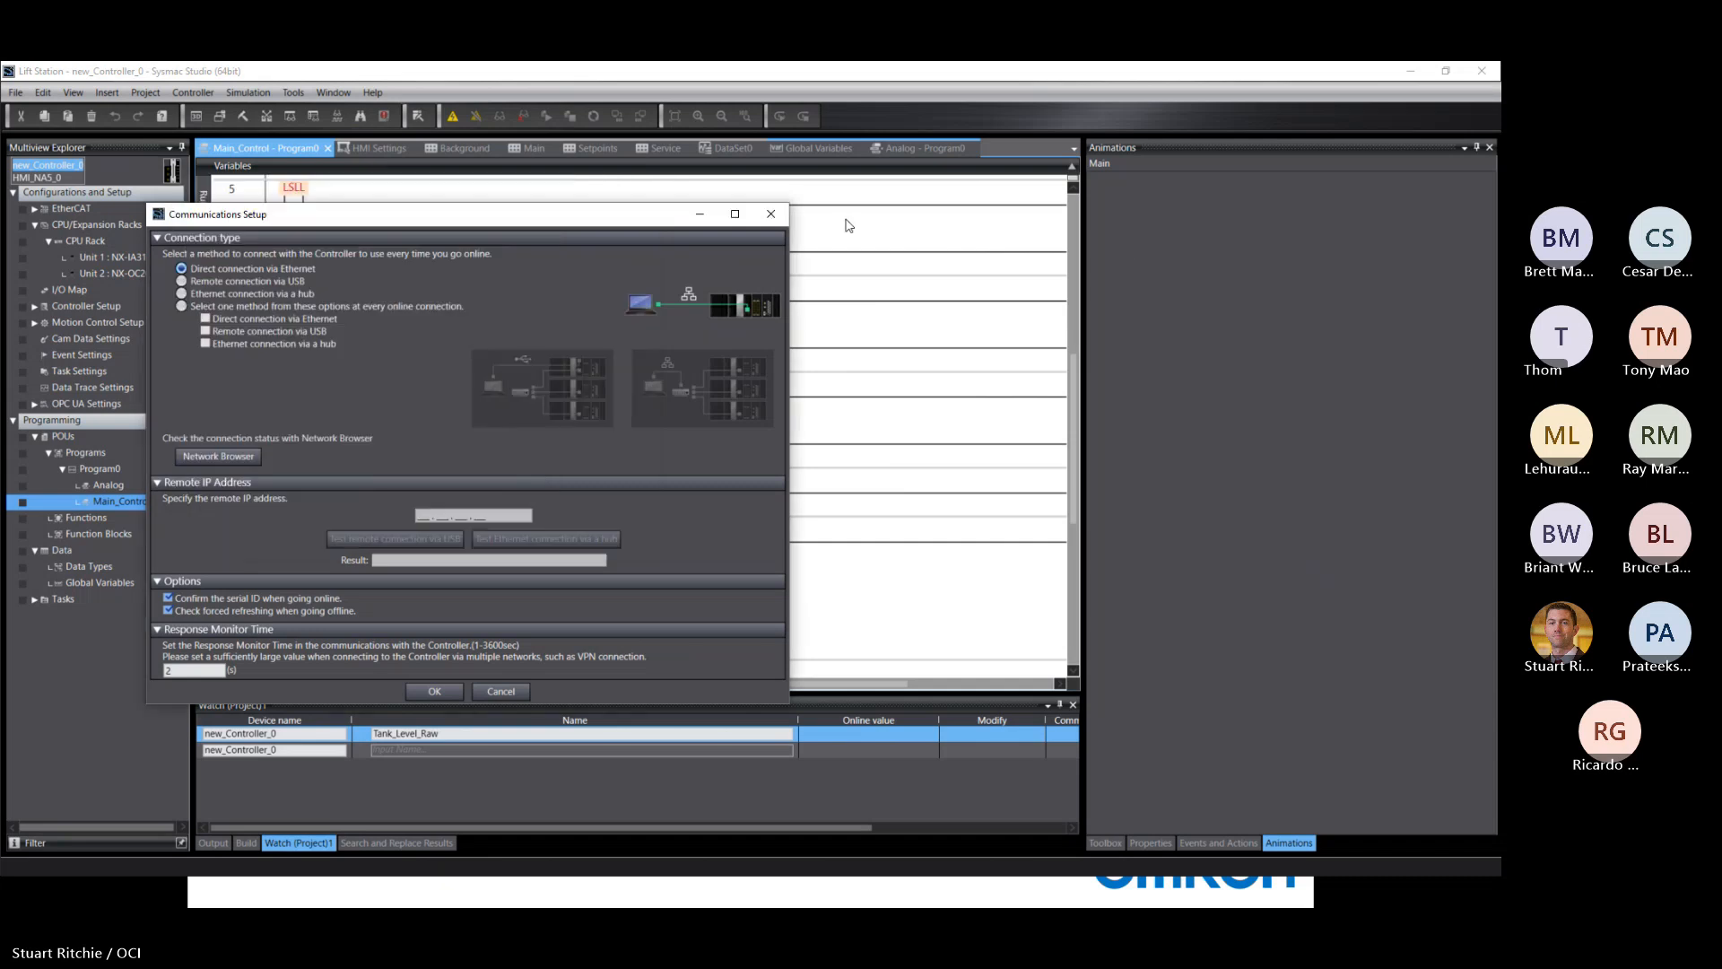
Step: Leave the controller's communications setup, switch to the HMI_NA5_0 device and change its model to NA5 12W101□
click(771, 213)
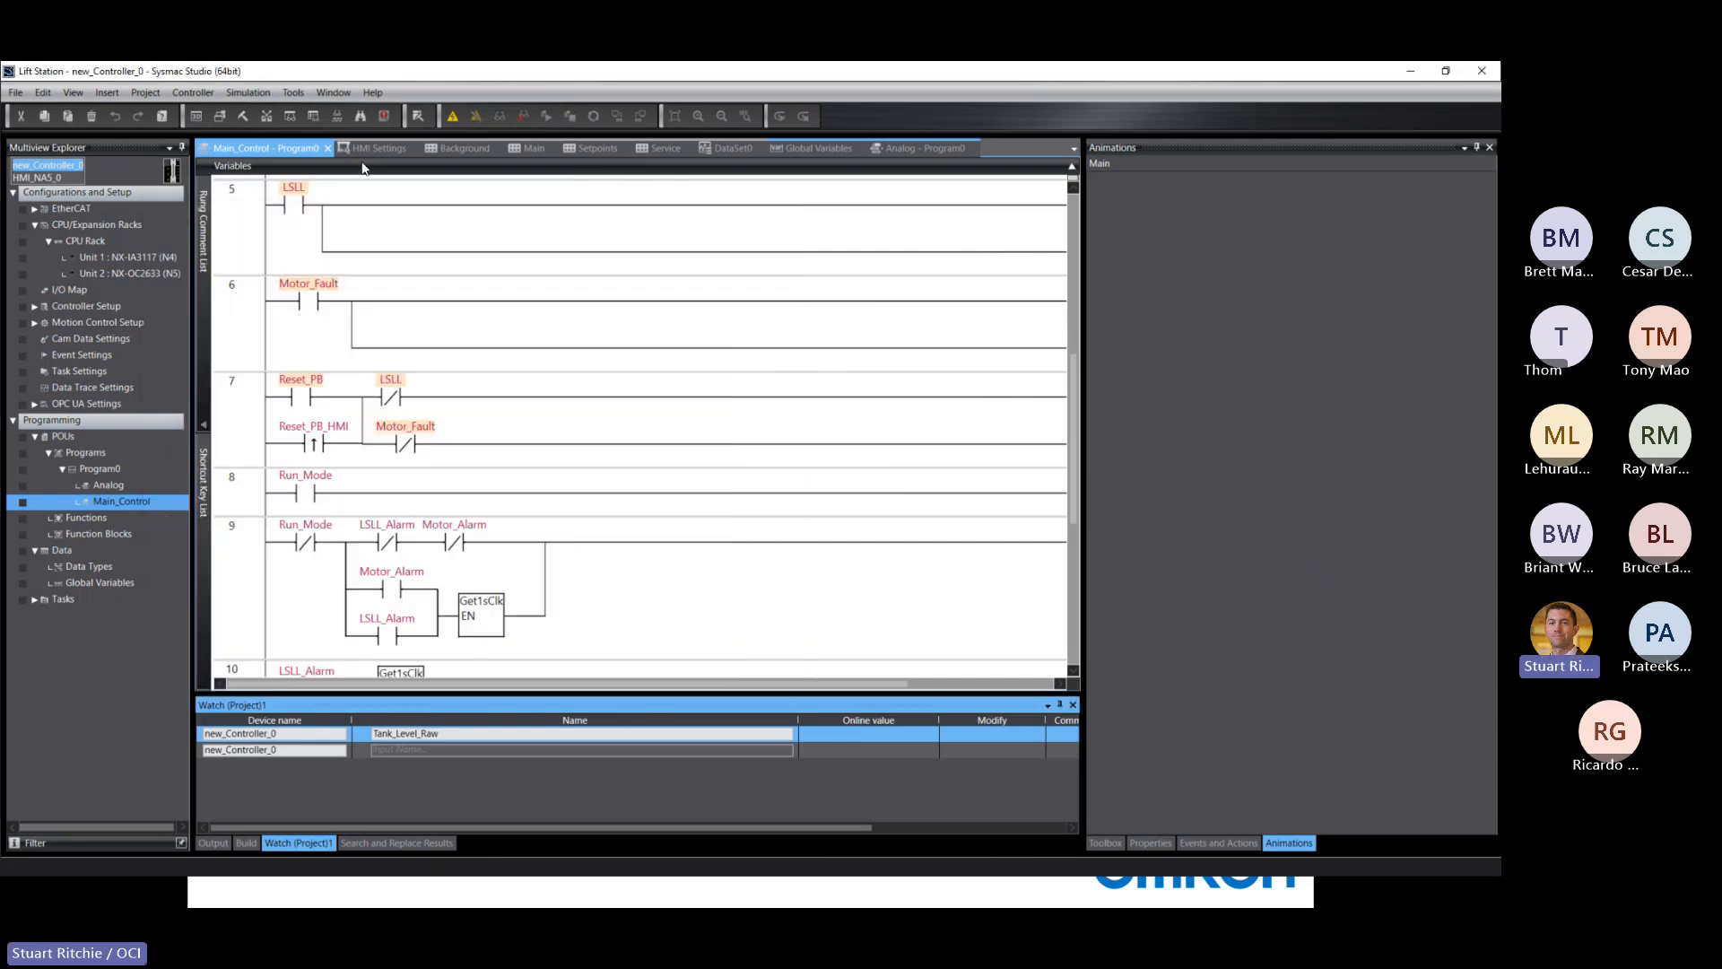
click(36, 178)
click(172, 171)
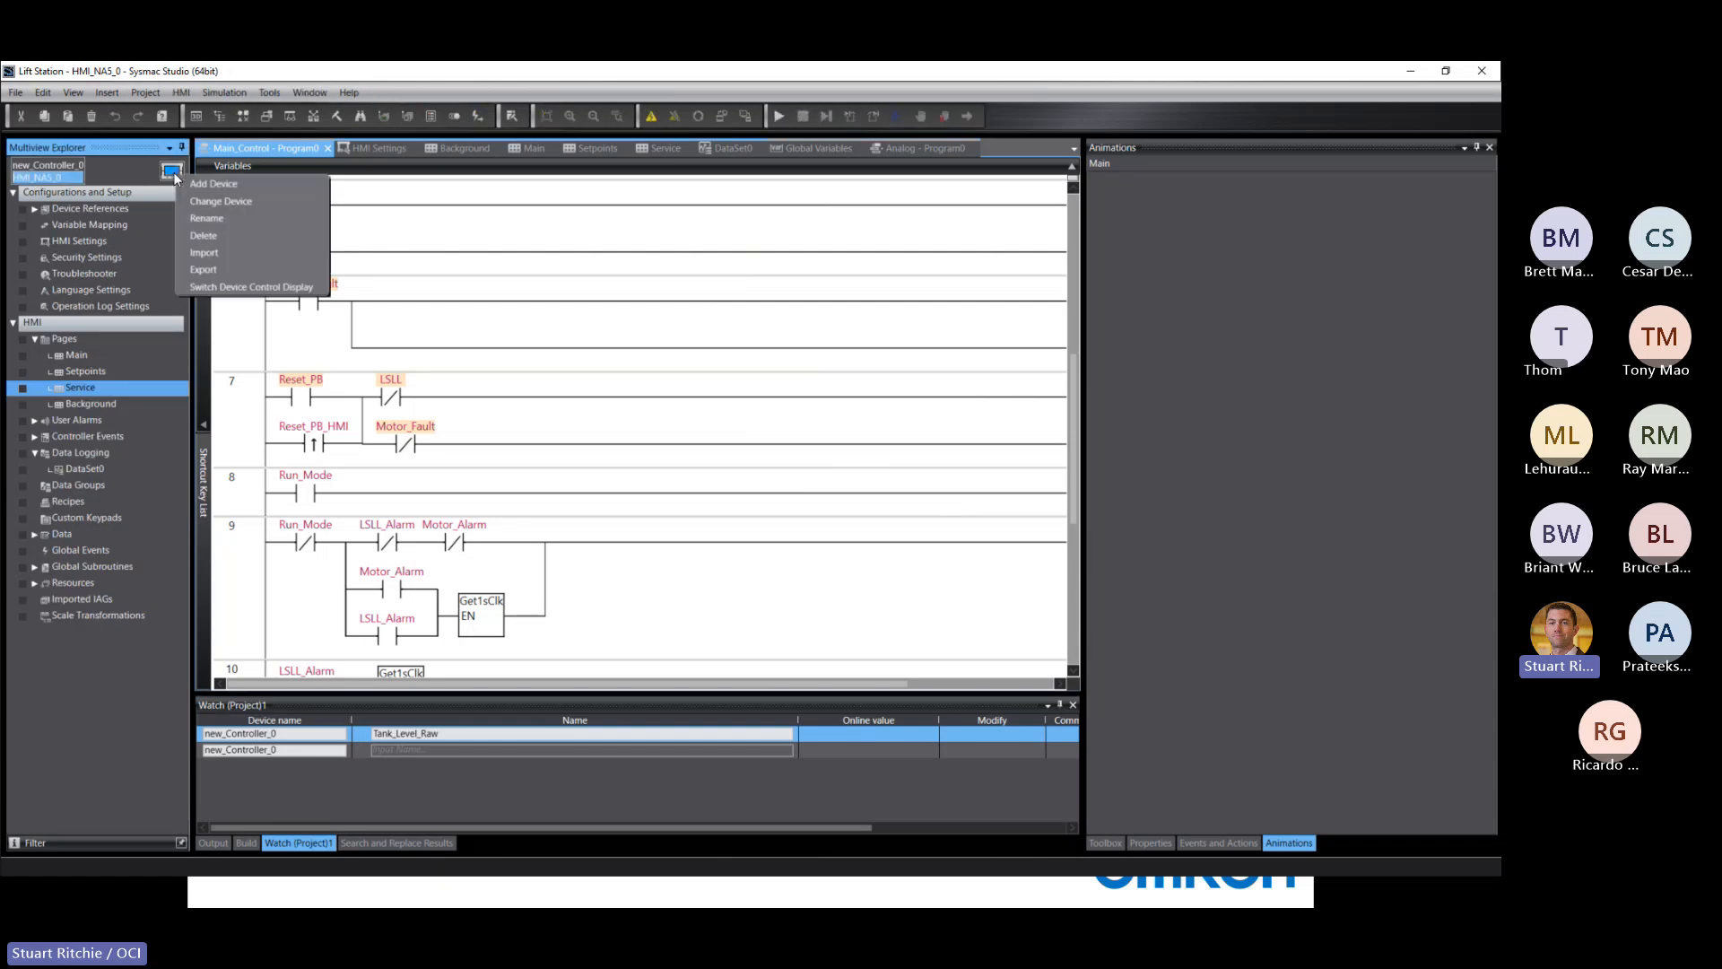
click(217, 203)
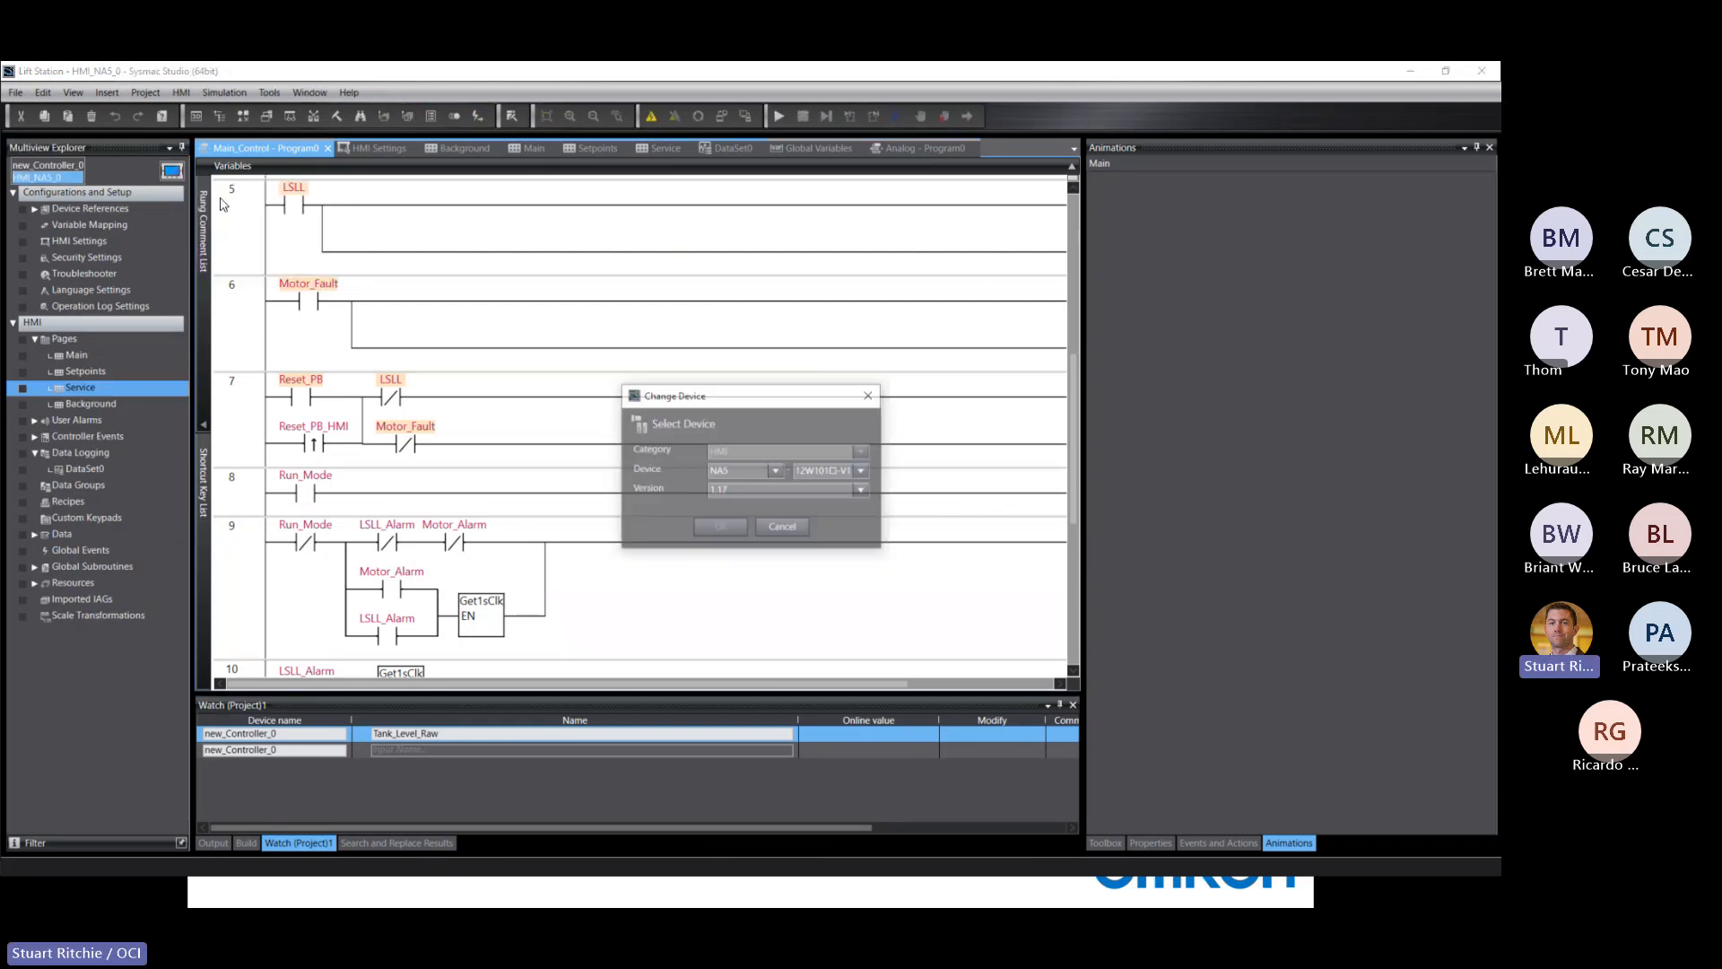
click(847, 472)
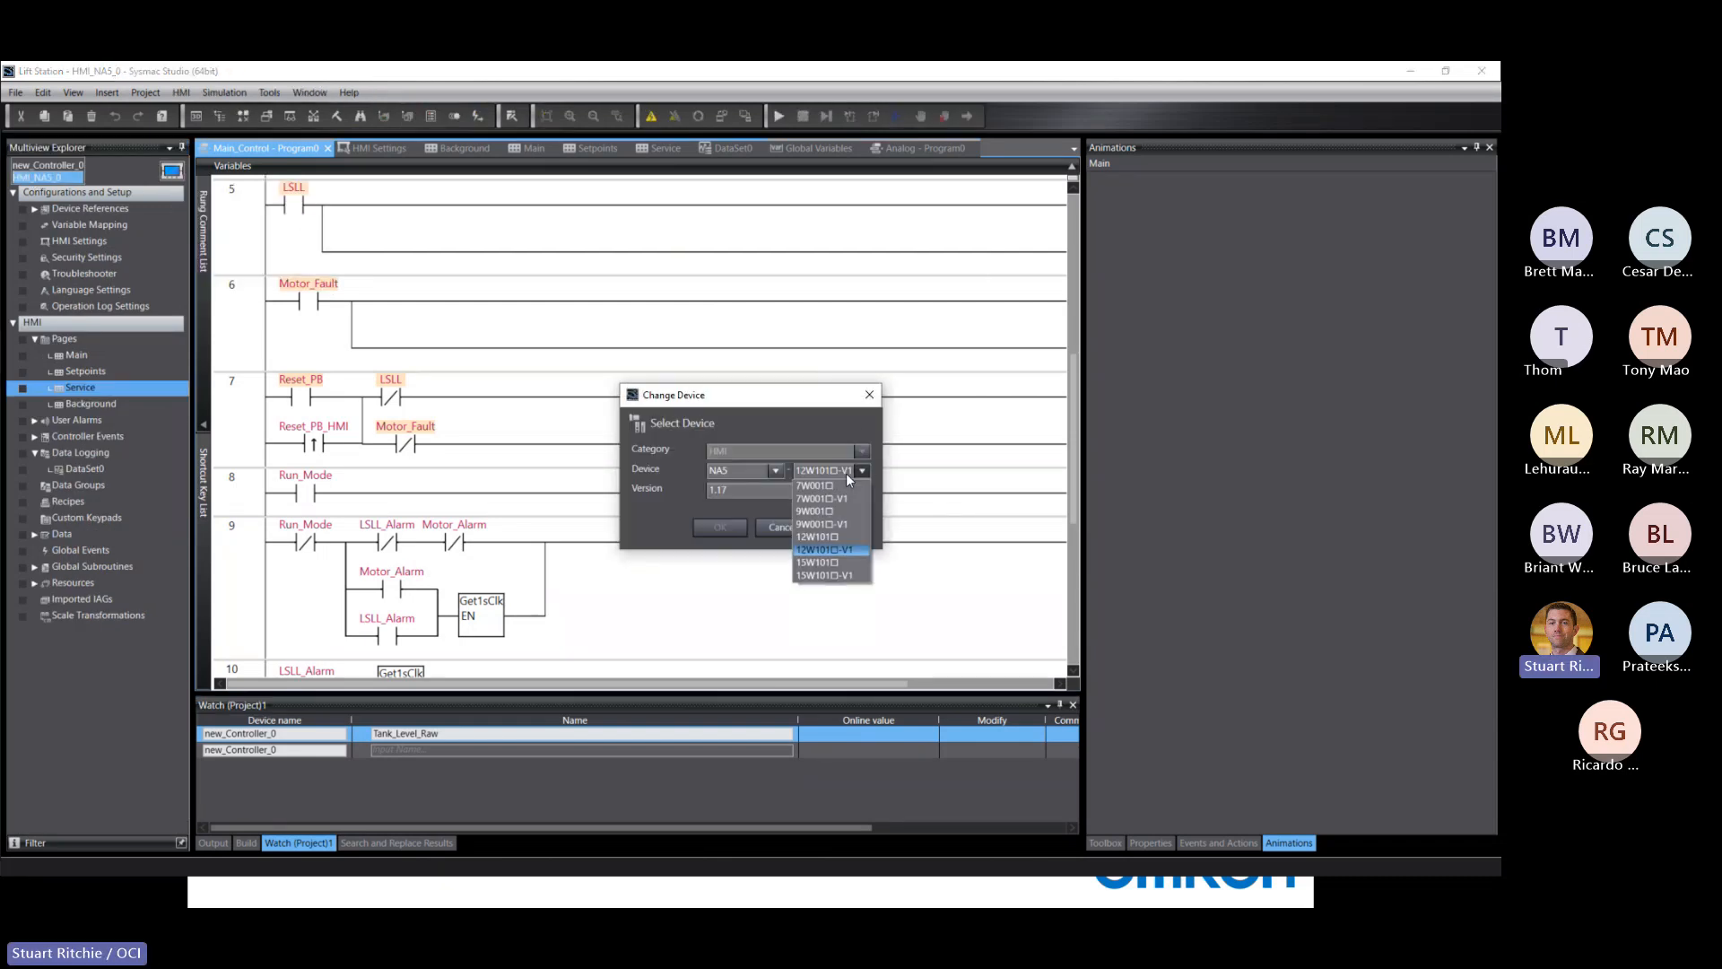
click(845, 535)
click(715, 528)
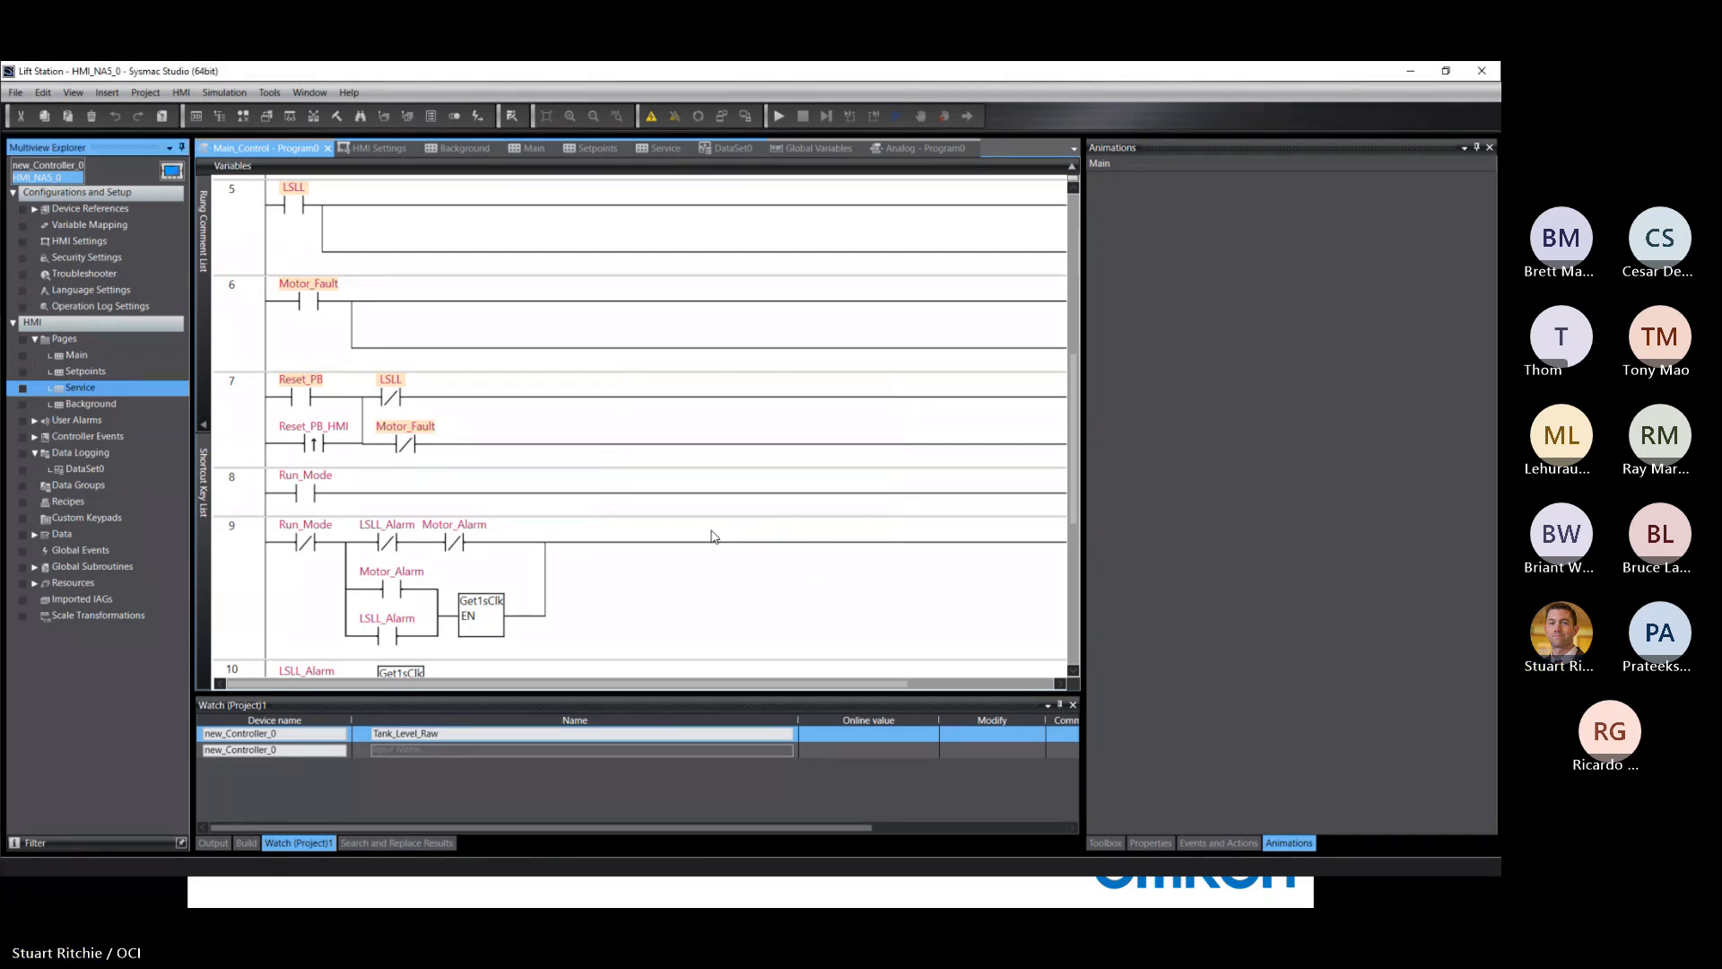
Step: Set the HMI's communications to Ethernet connection via a hub with remote IP address 192.168.250.2
click(182, 93)
click(186, 110)
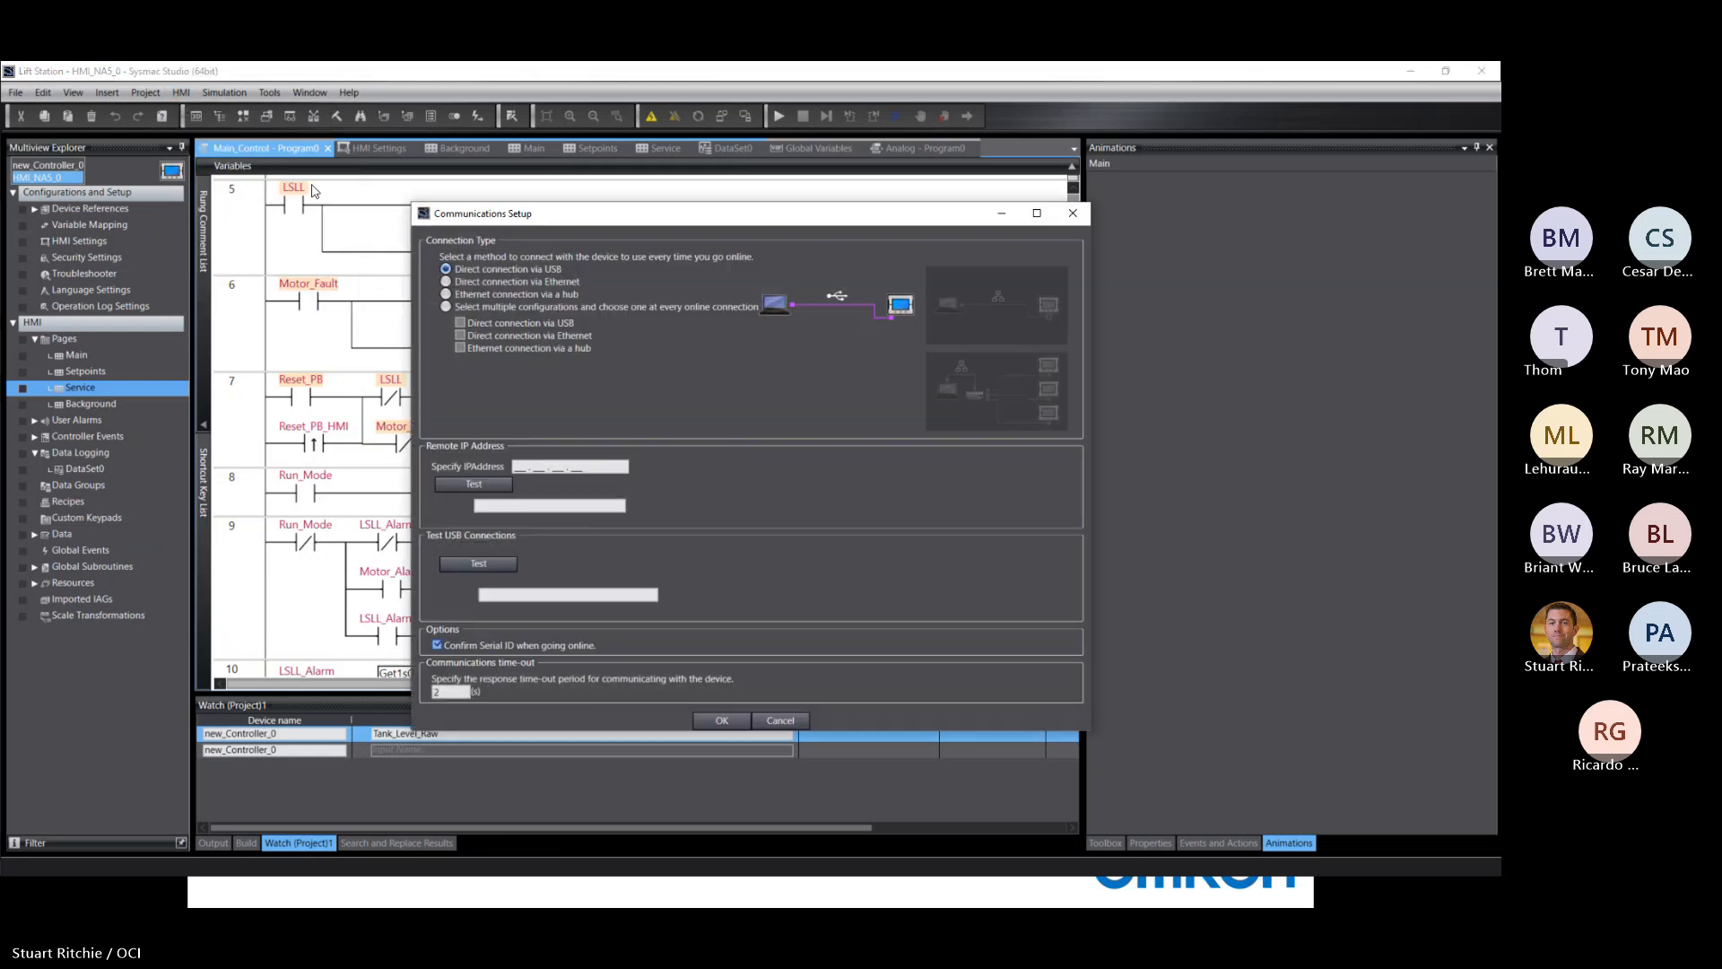
click(446, 294)
click(516, 467)
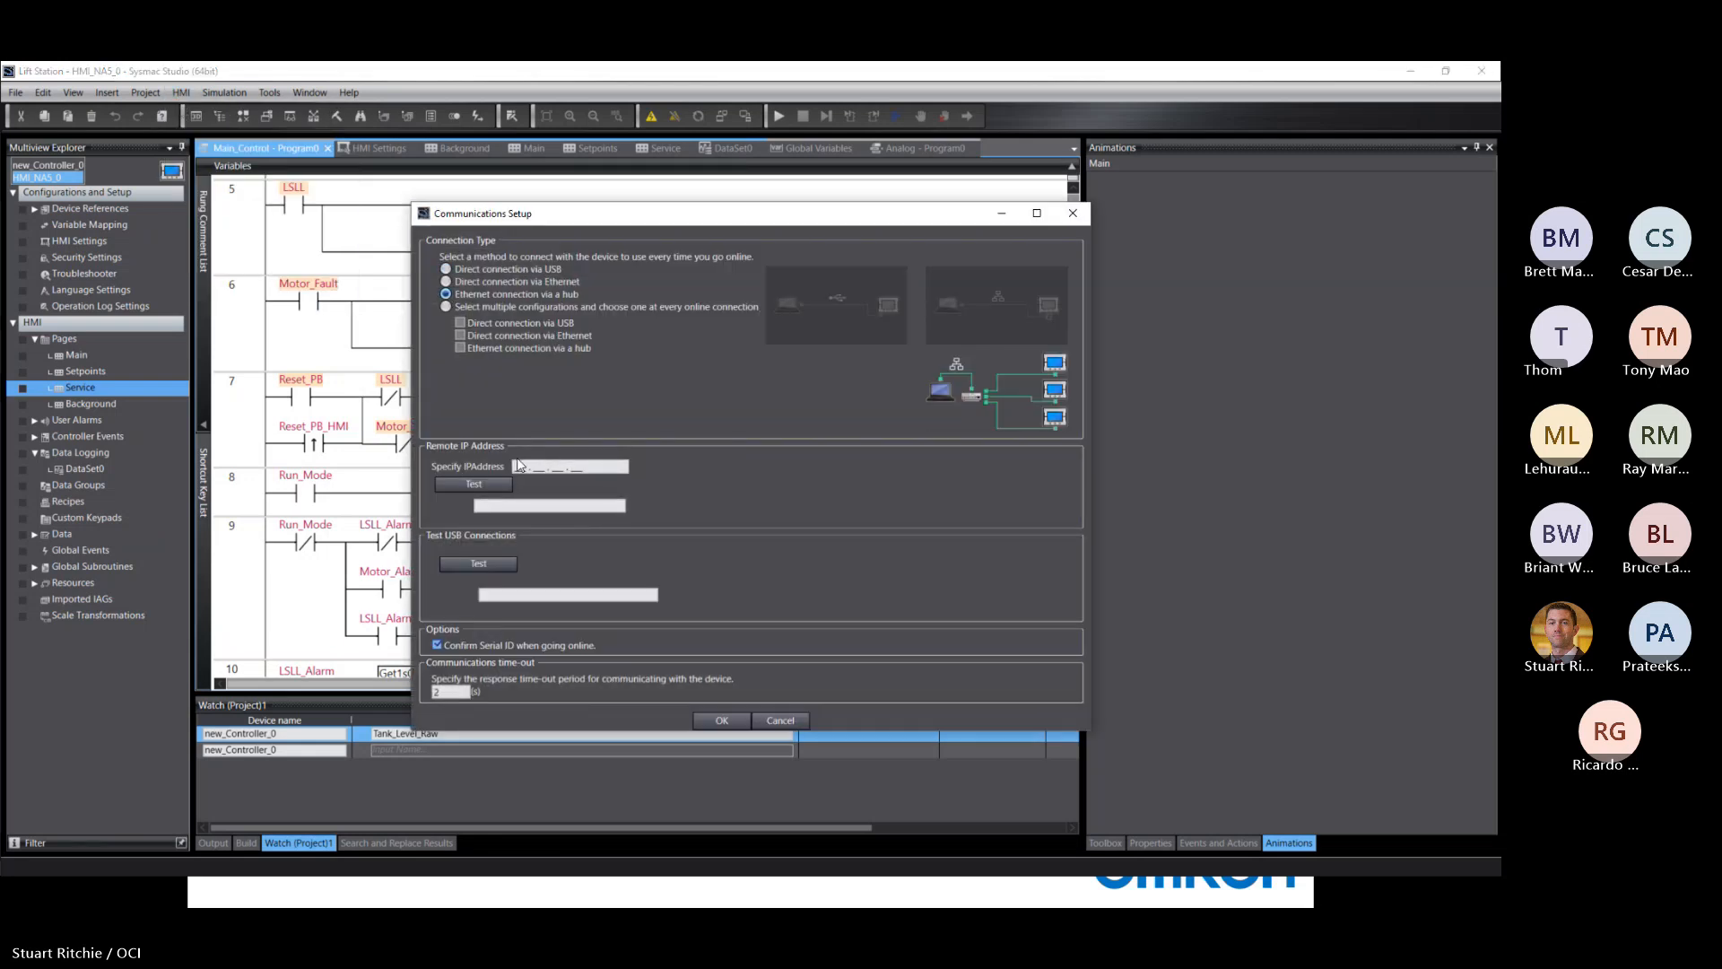
text(192 . 168 . 250 . _2)
click(723, 718)
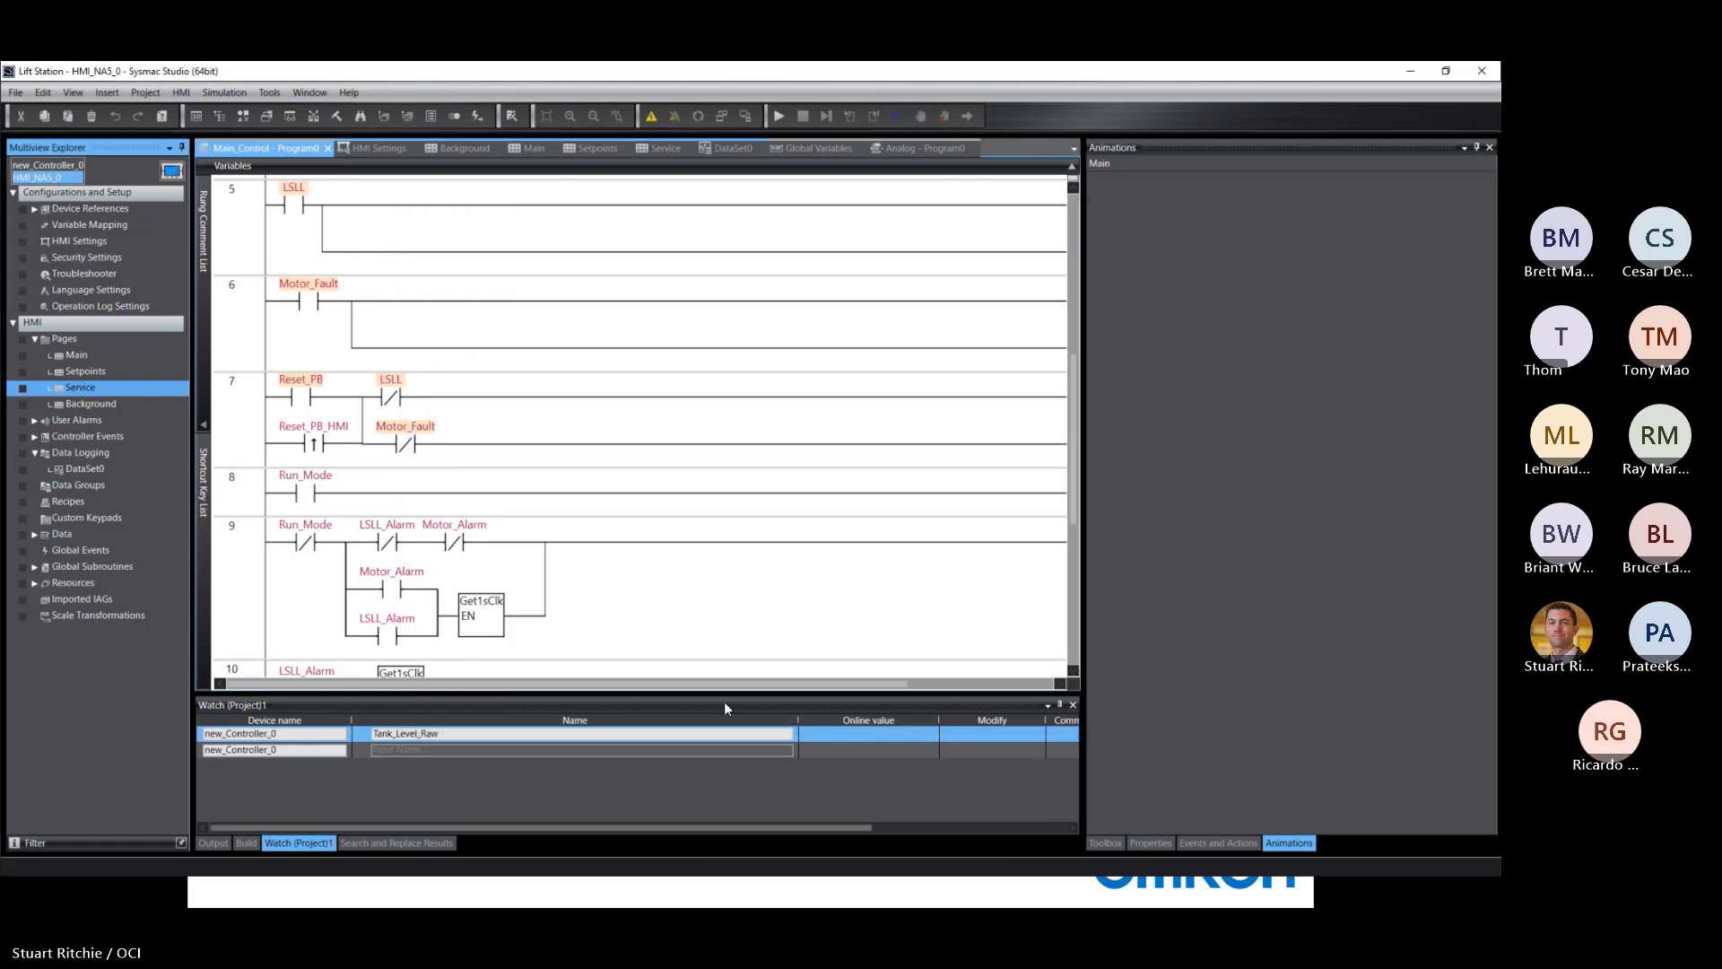
Step: Go online with the HMI, synchronize, and transfer the whole project to the device
click(653, 120)
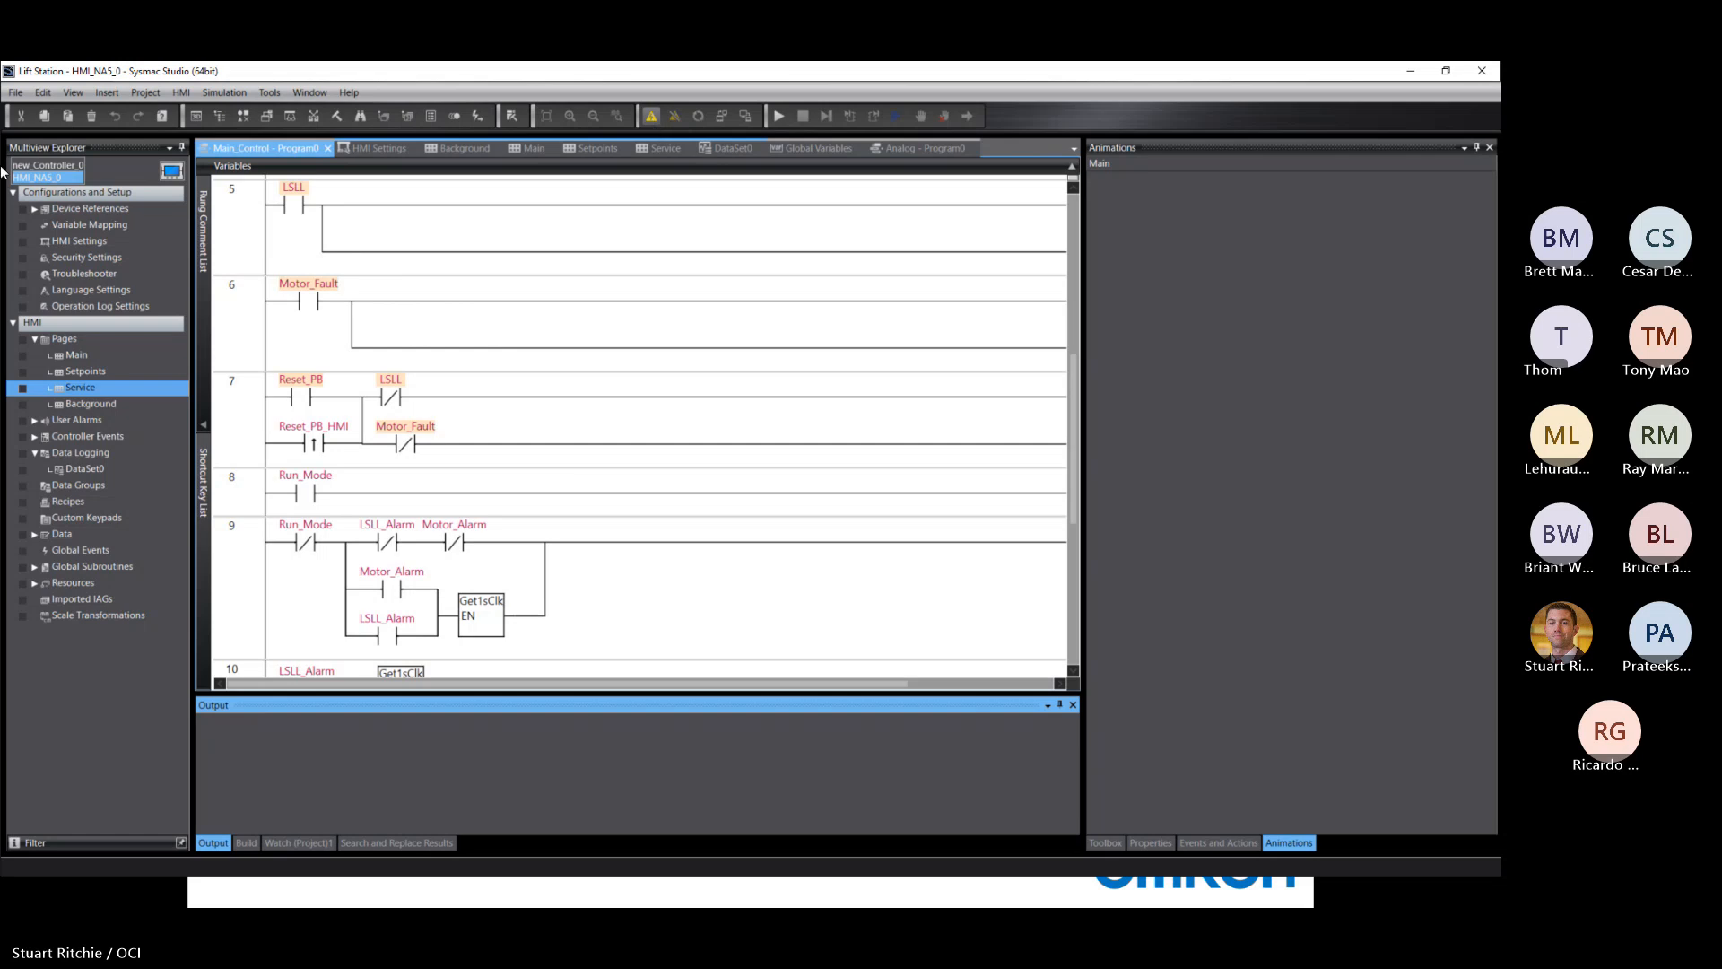
click(698, 115)
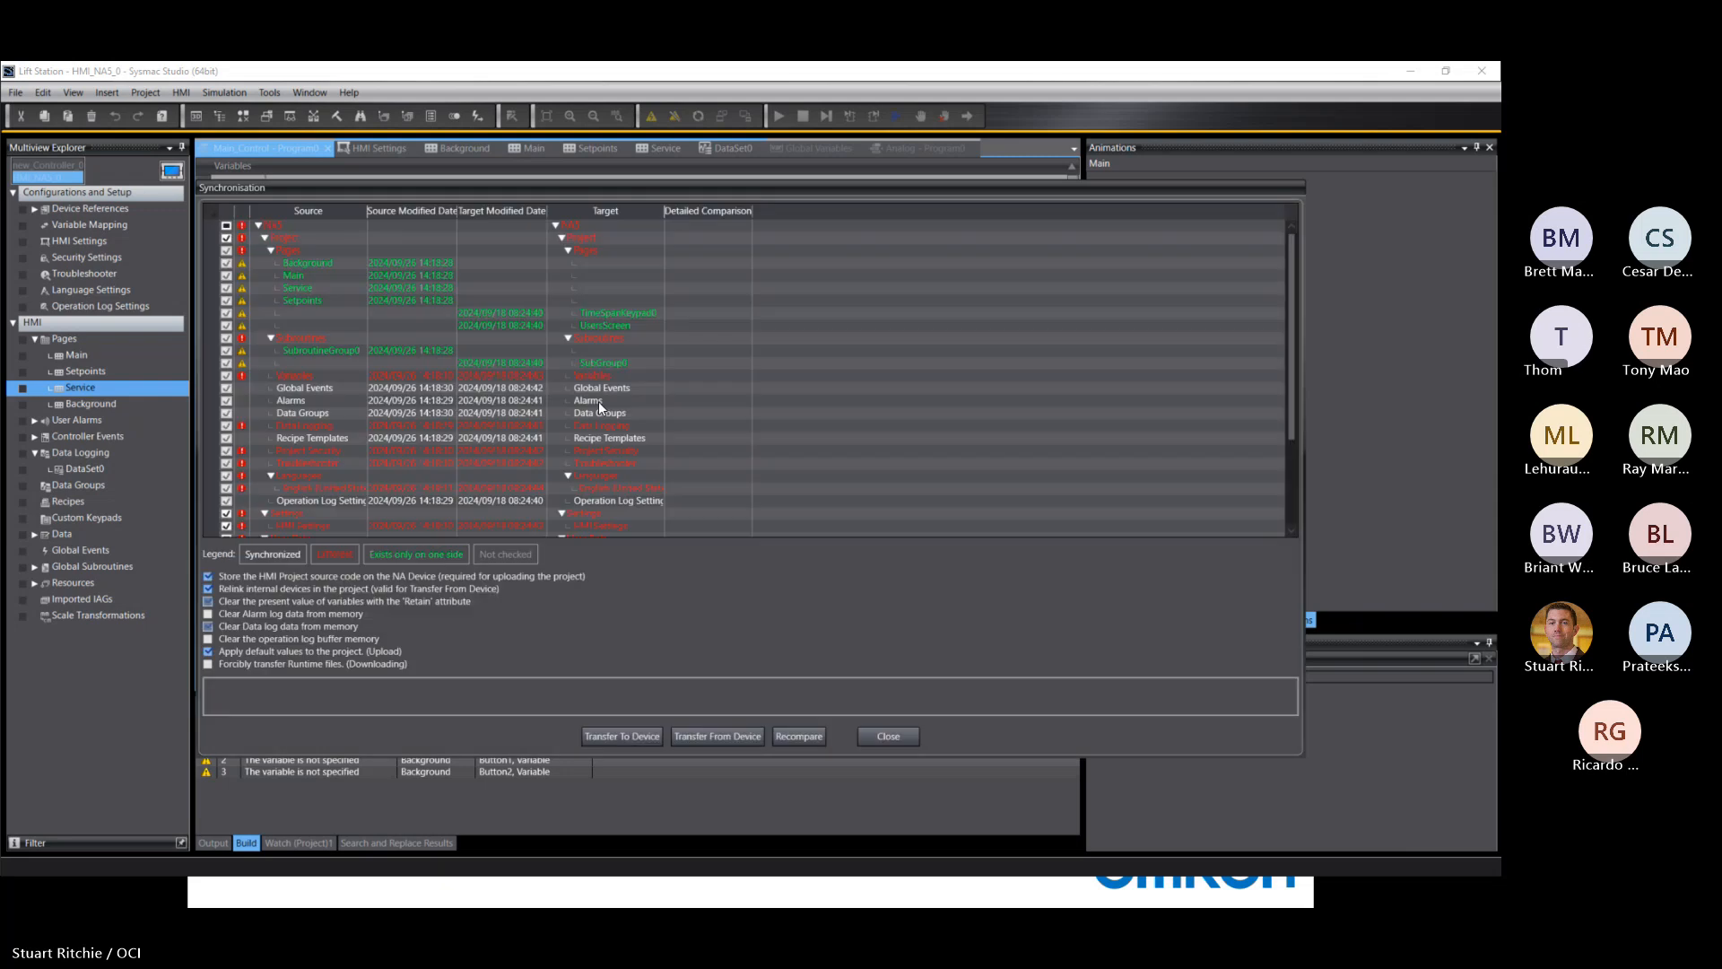
click(637, 734)
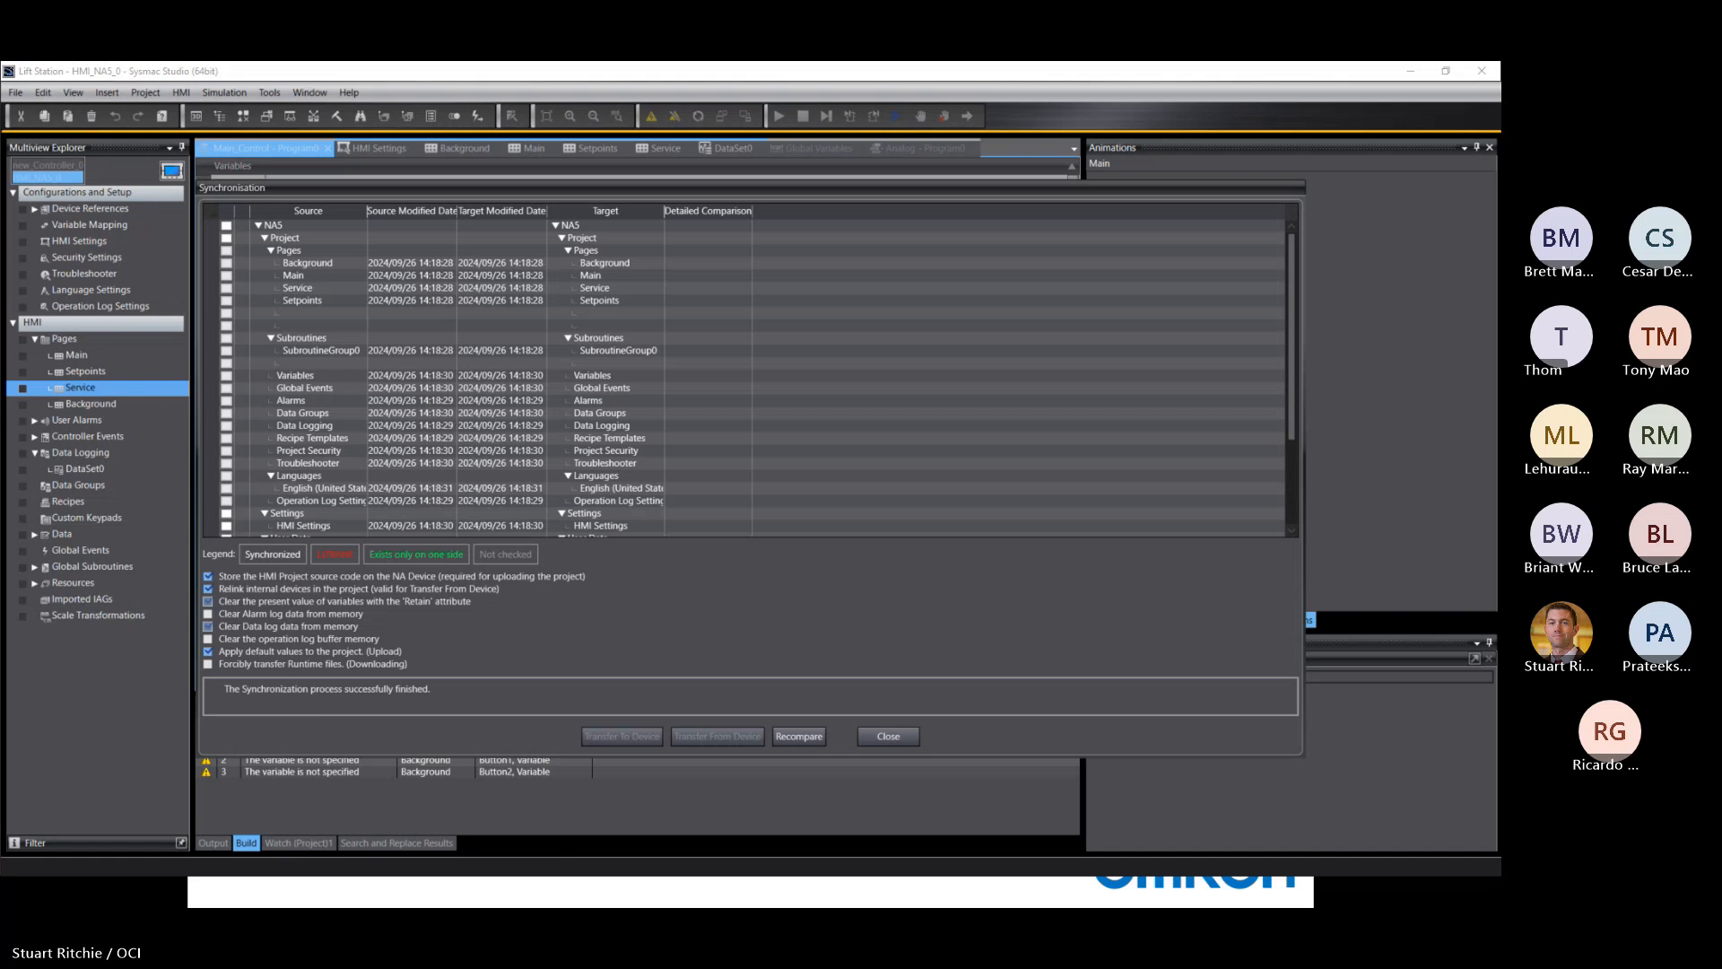
click(889, 740)
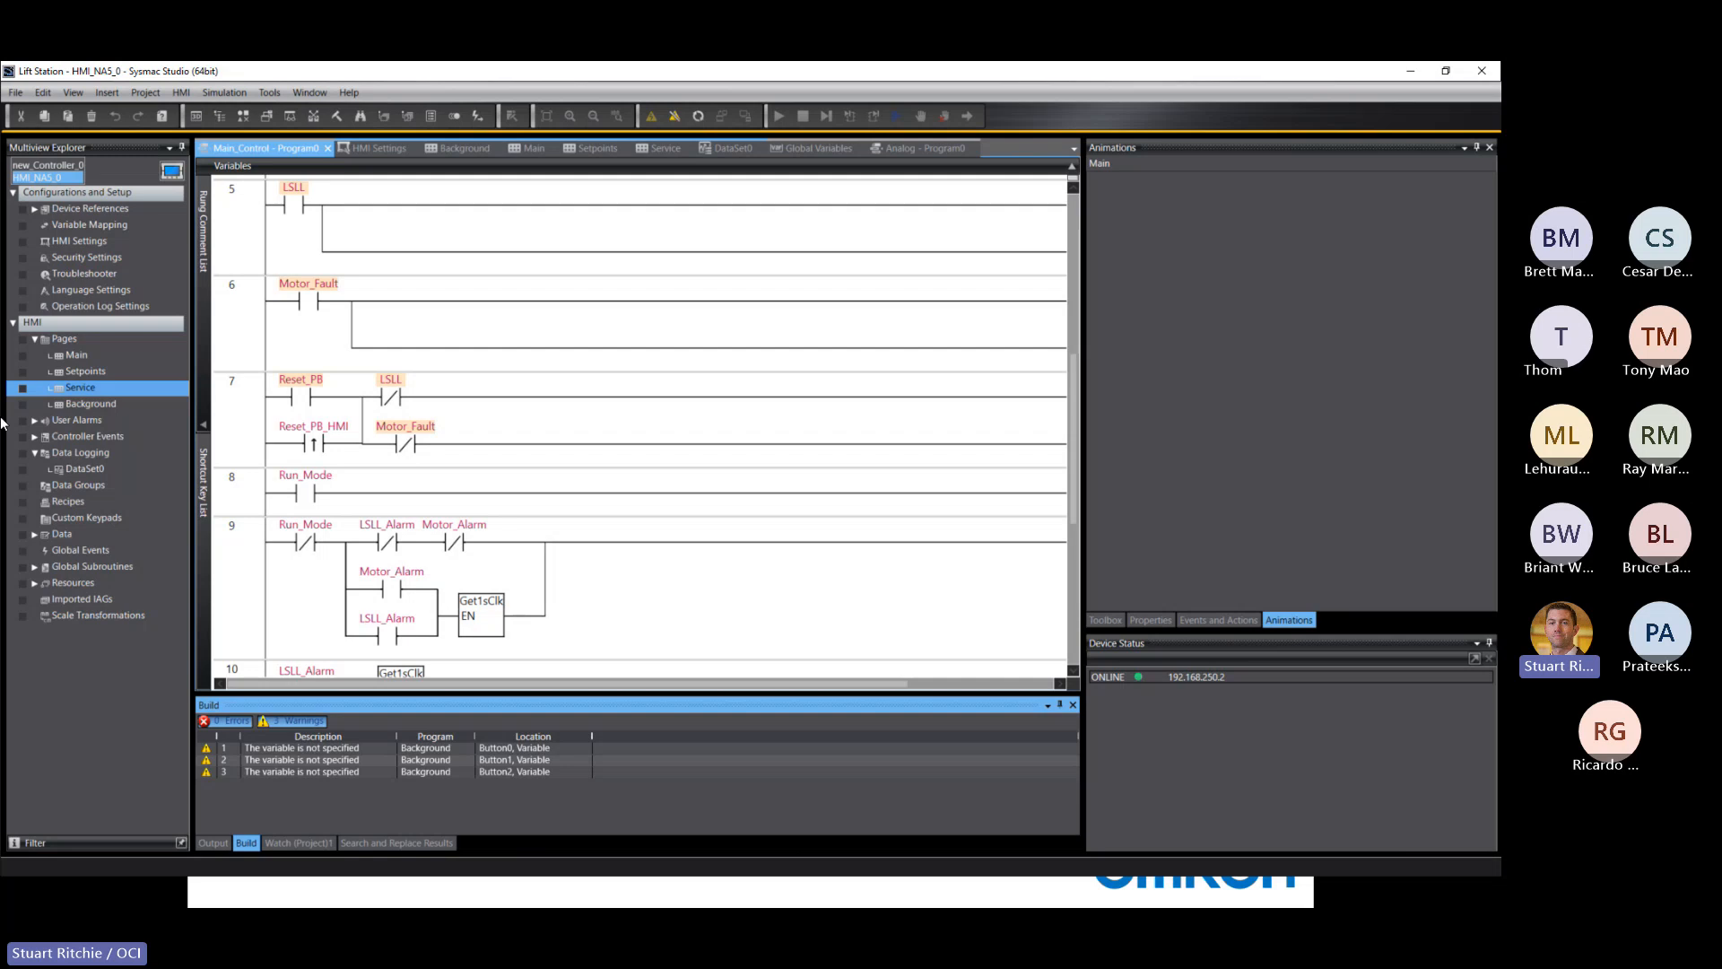
Step: Switch to VNC Viewer and open a remote session to the HMI at 192.168.250.2
drag(785, 326, 637, 205)
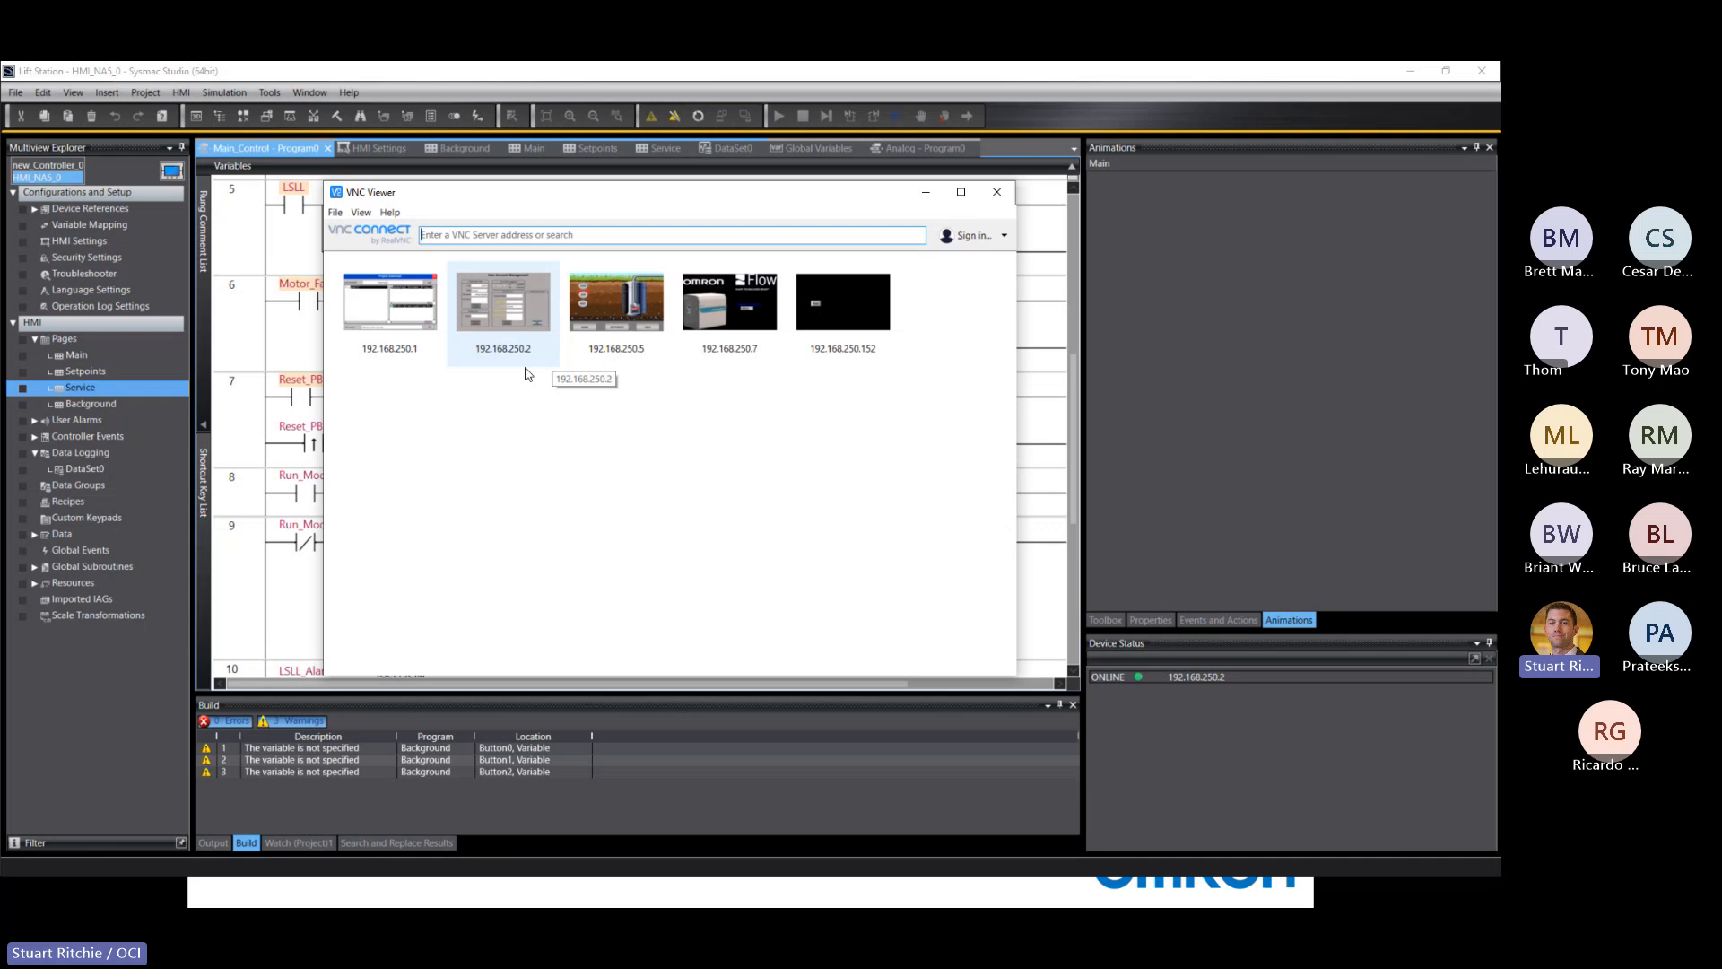
double_click(504, 297)
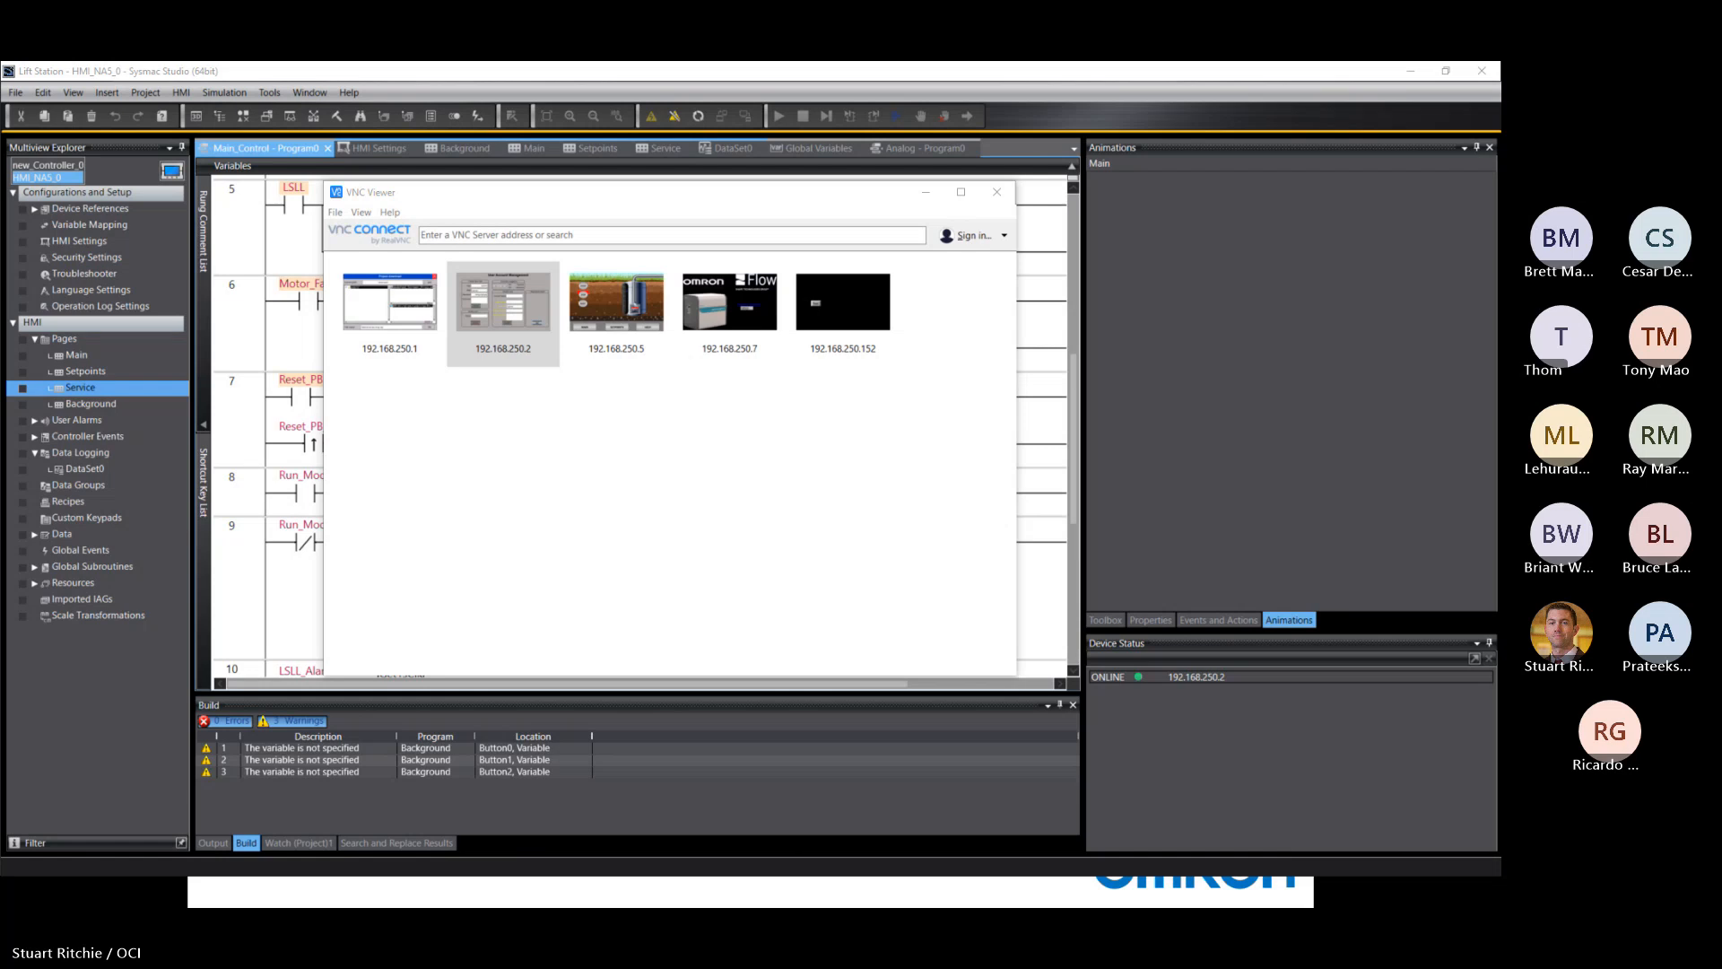
drag(694, 189, 317, 119)
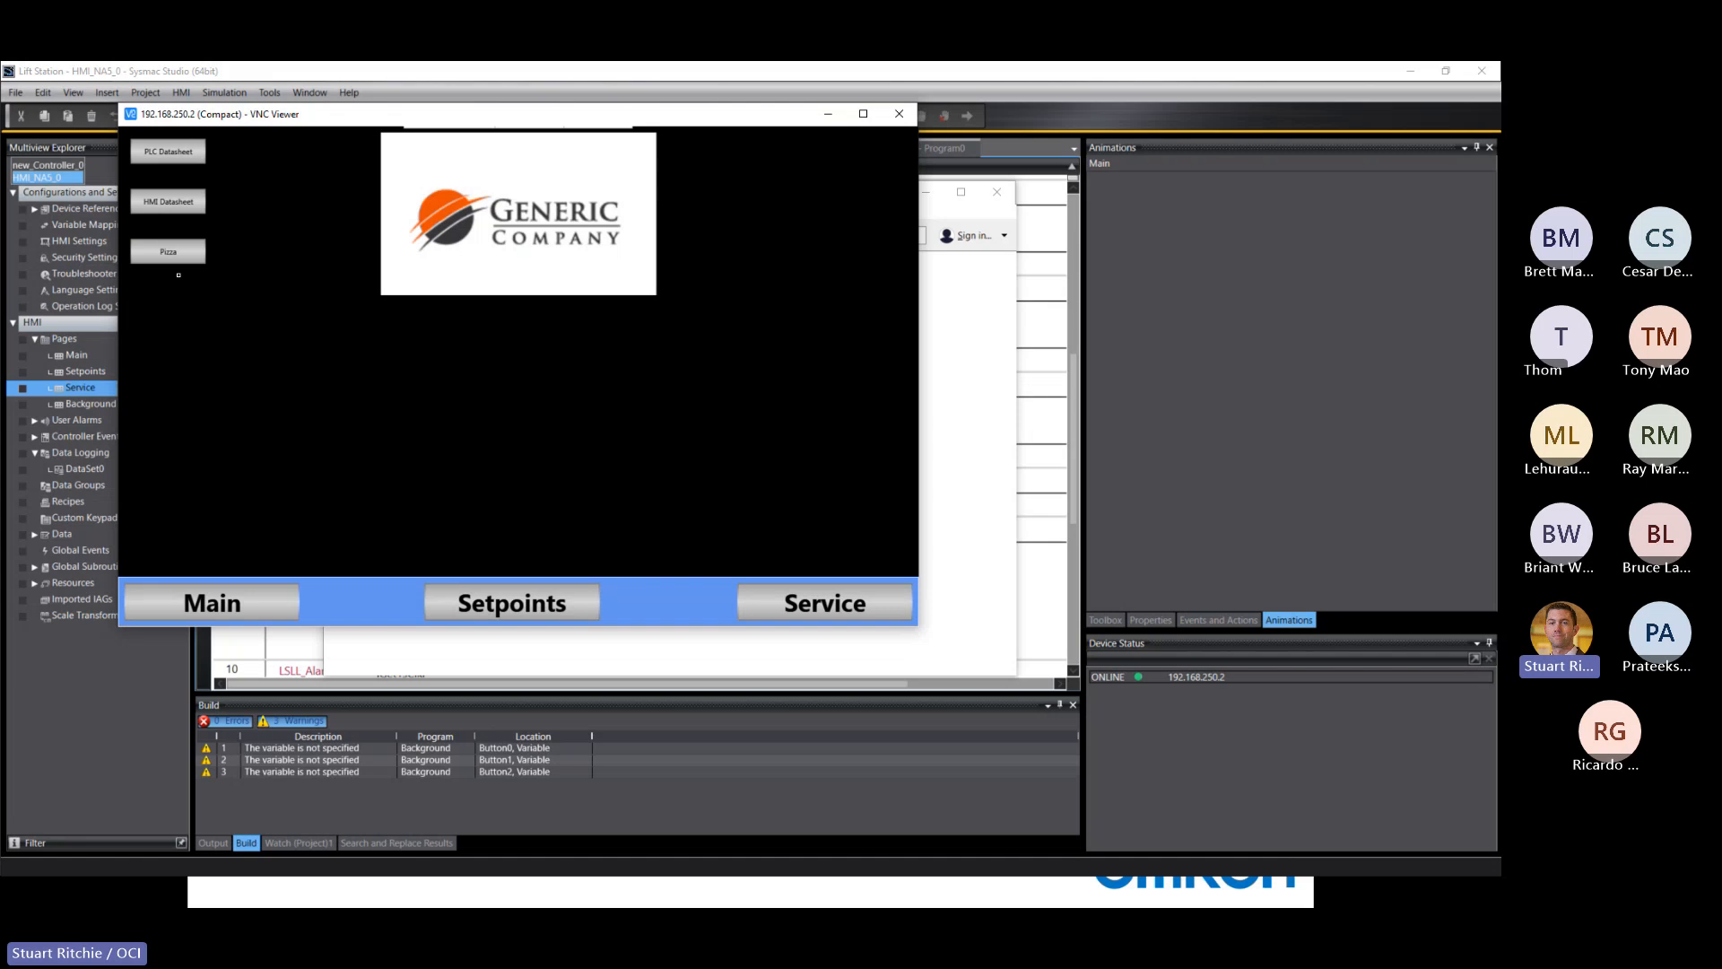
Step: Open the Pizza document from the remote HMI's Service page, zoom out to 109%, look through it and close it
click(151, 254)
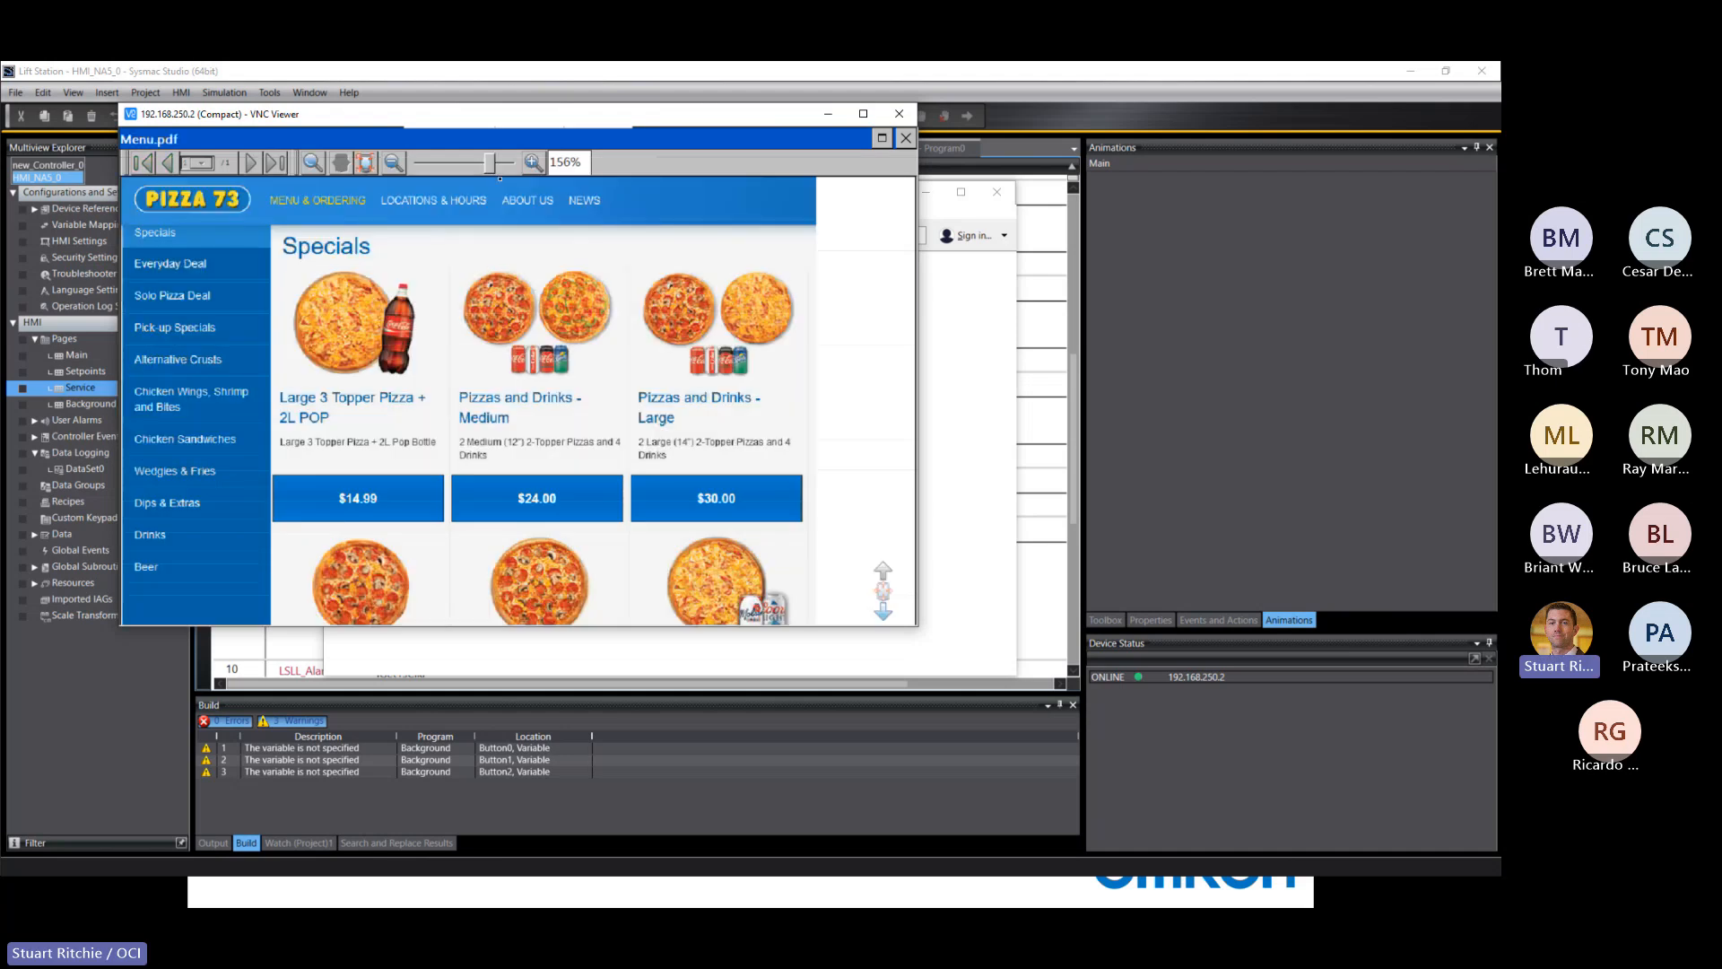
click(470, 167)
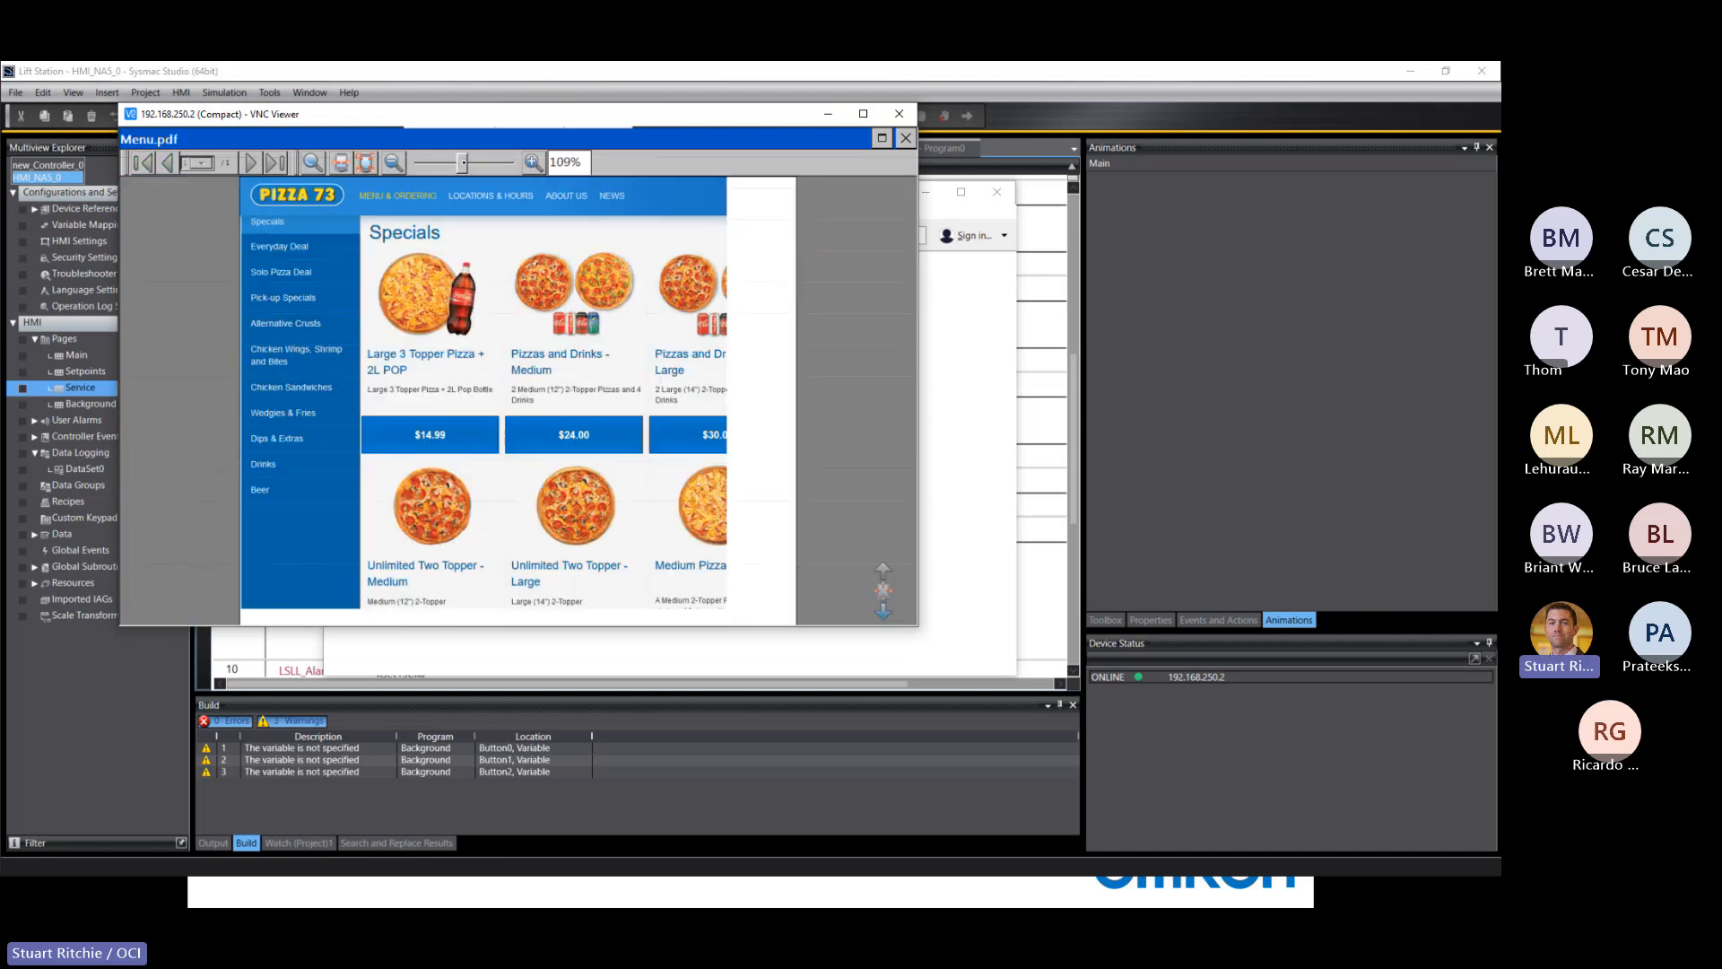
scroll(591, 419, down, 4)
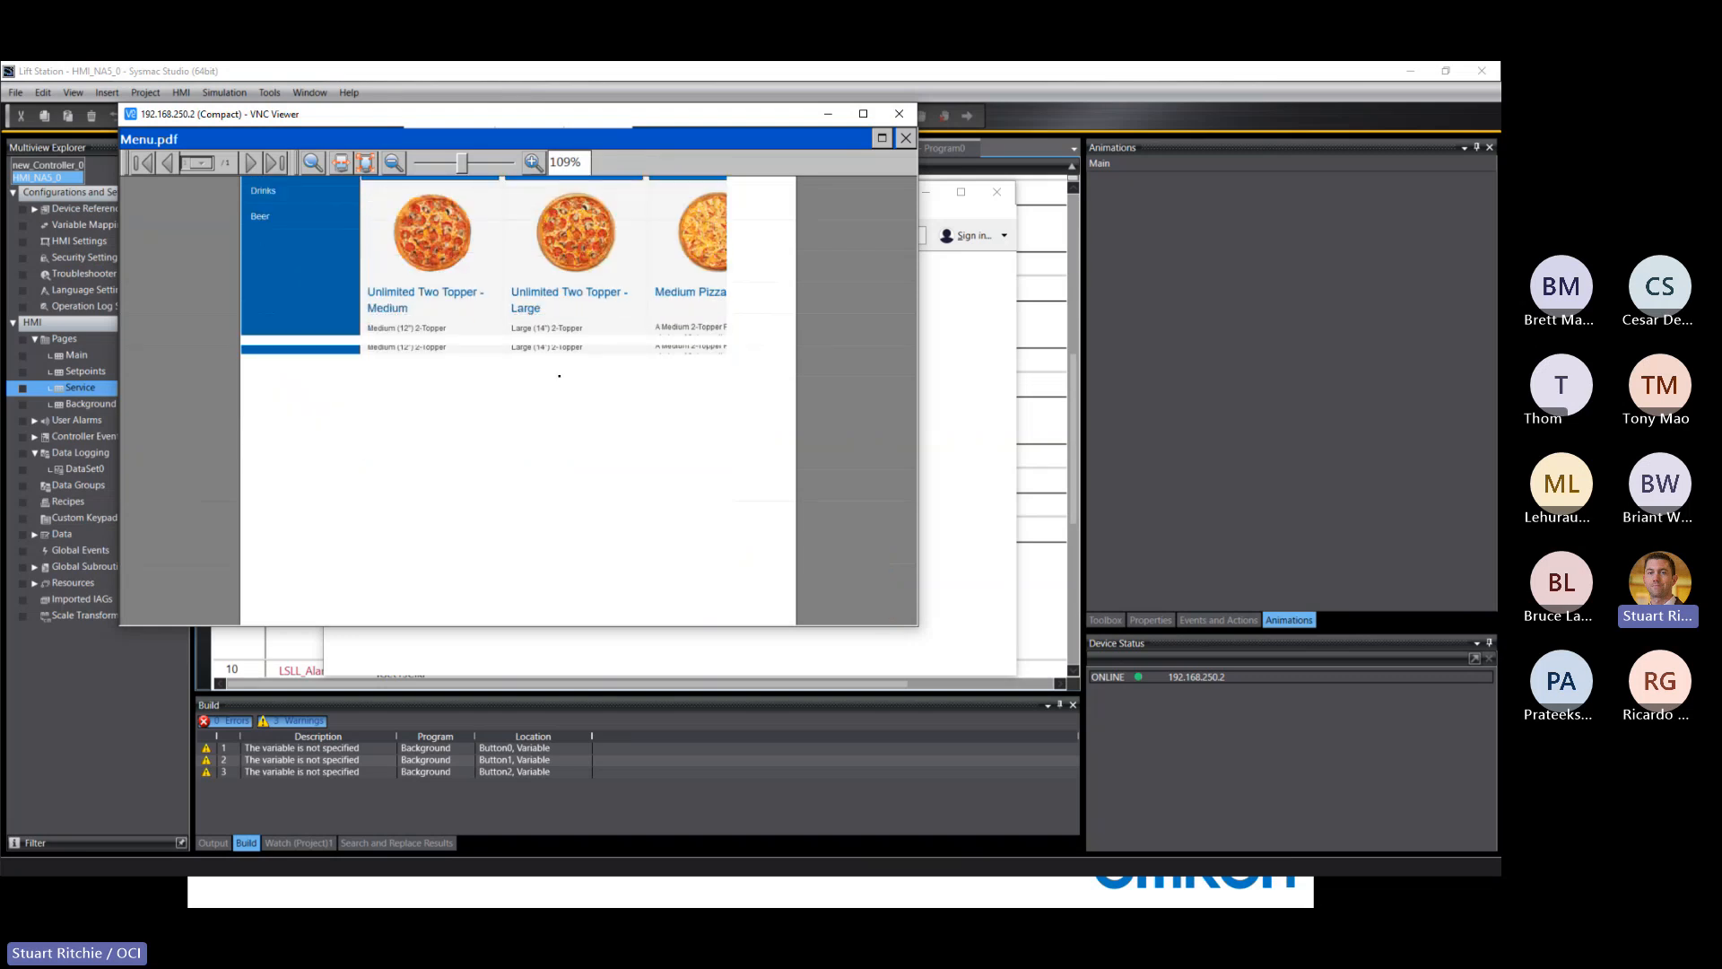
click(907, 139)
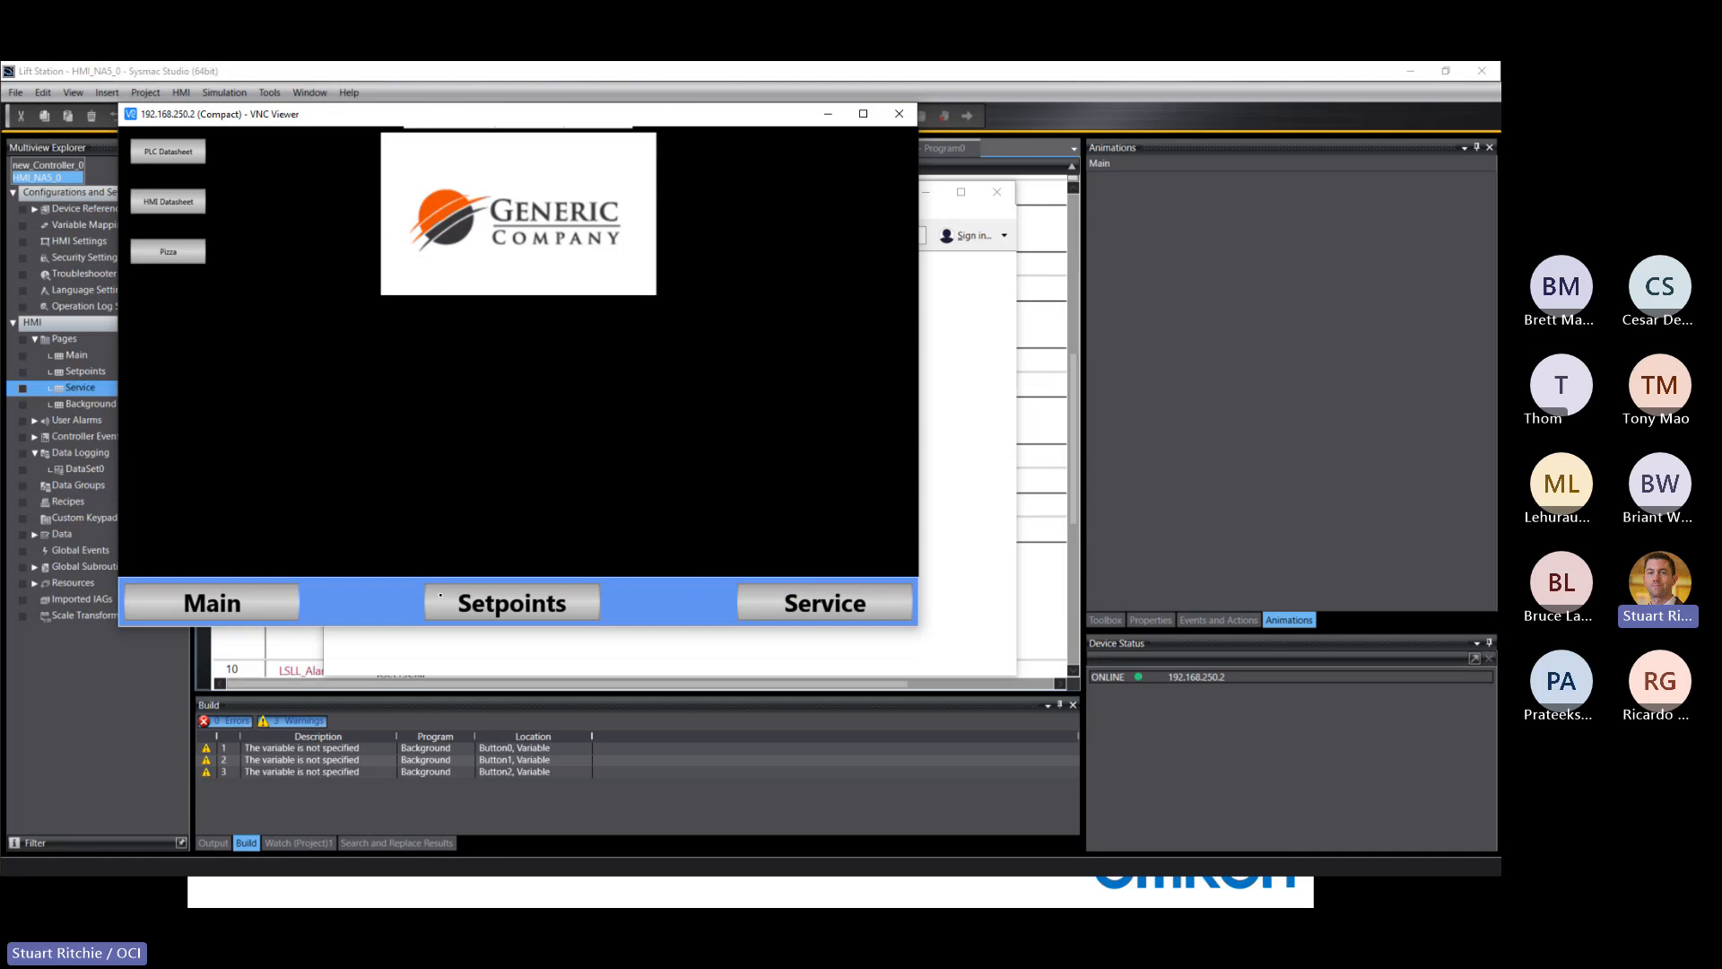
Step: Check the Setpoints page on the remote HMI, acknowledge the communication error, and close the session and VNC Viewer
click(508, 597)
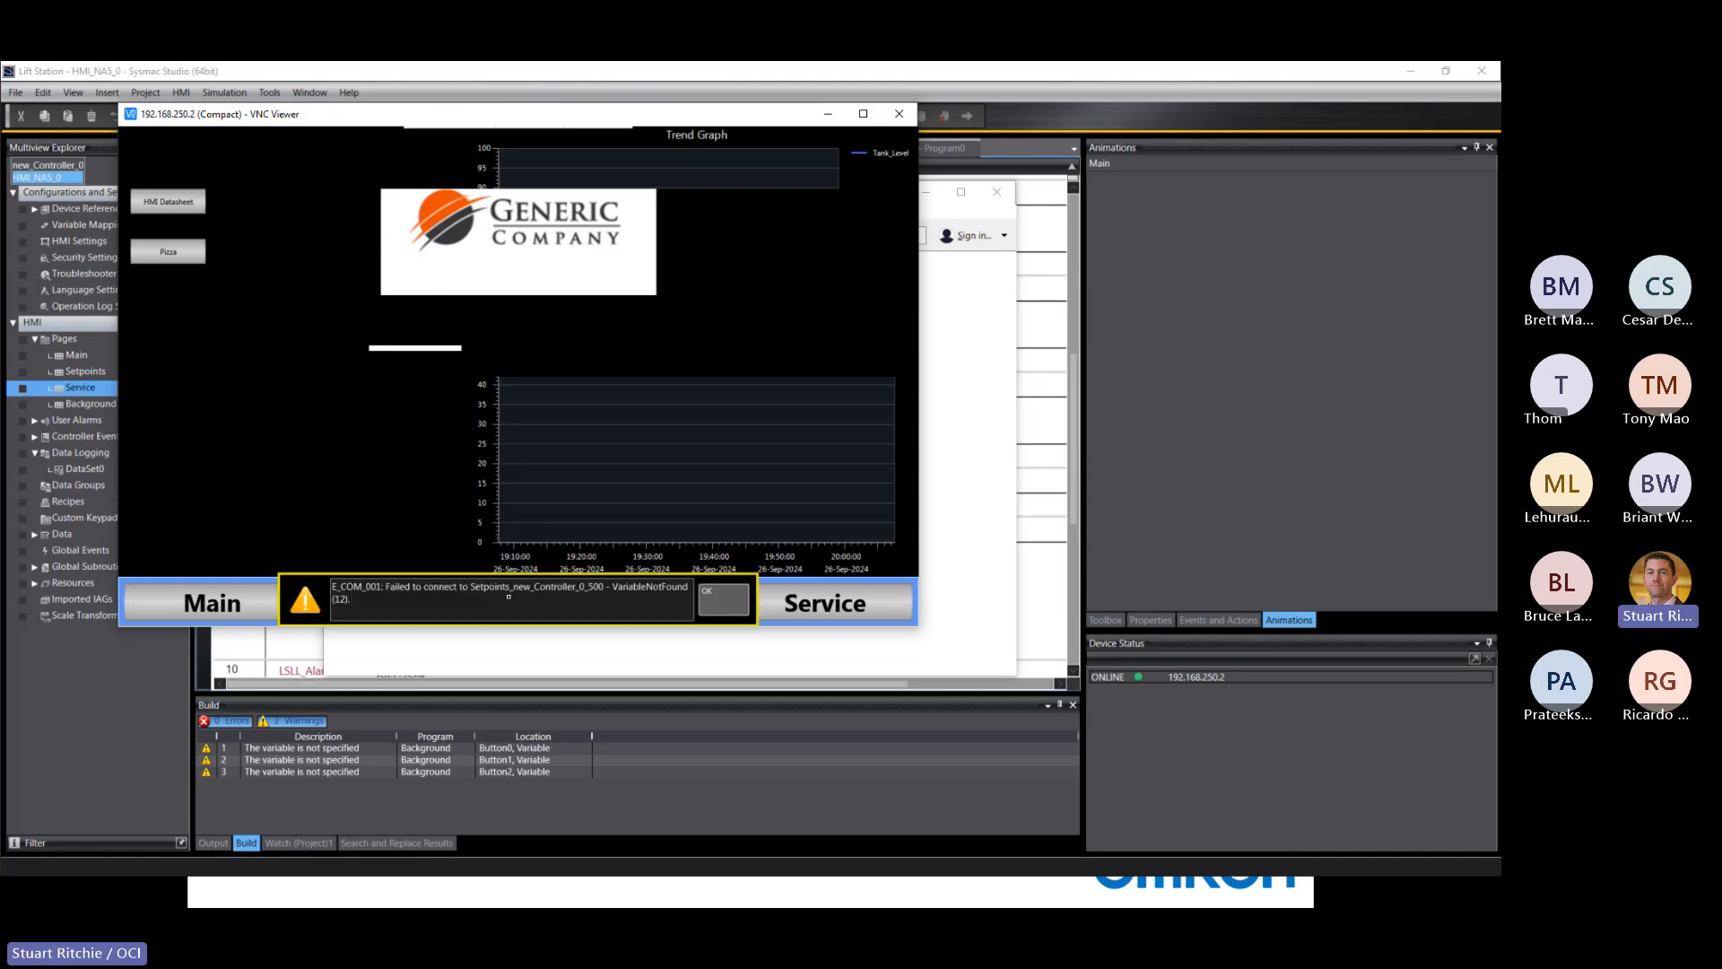
click(719, 604)
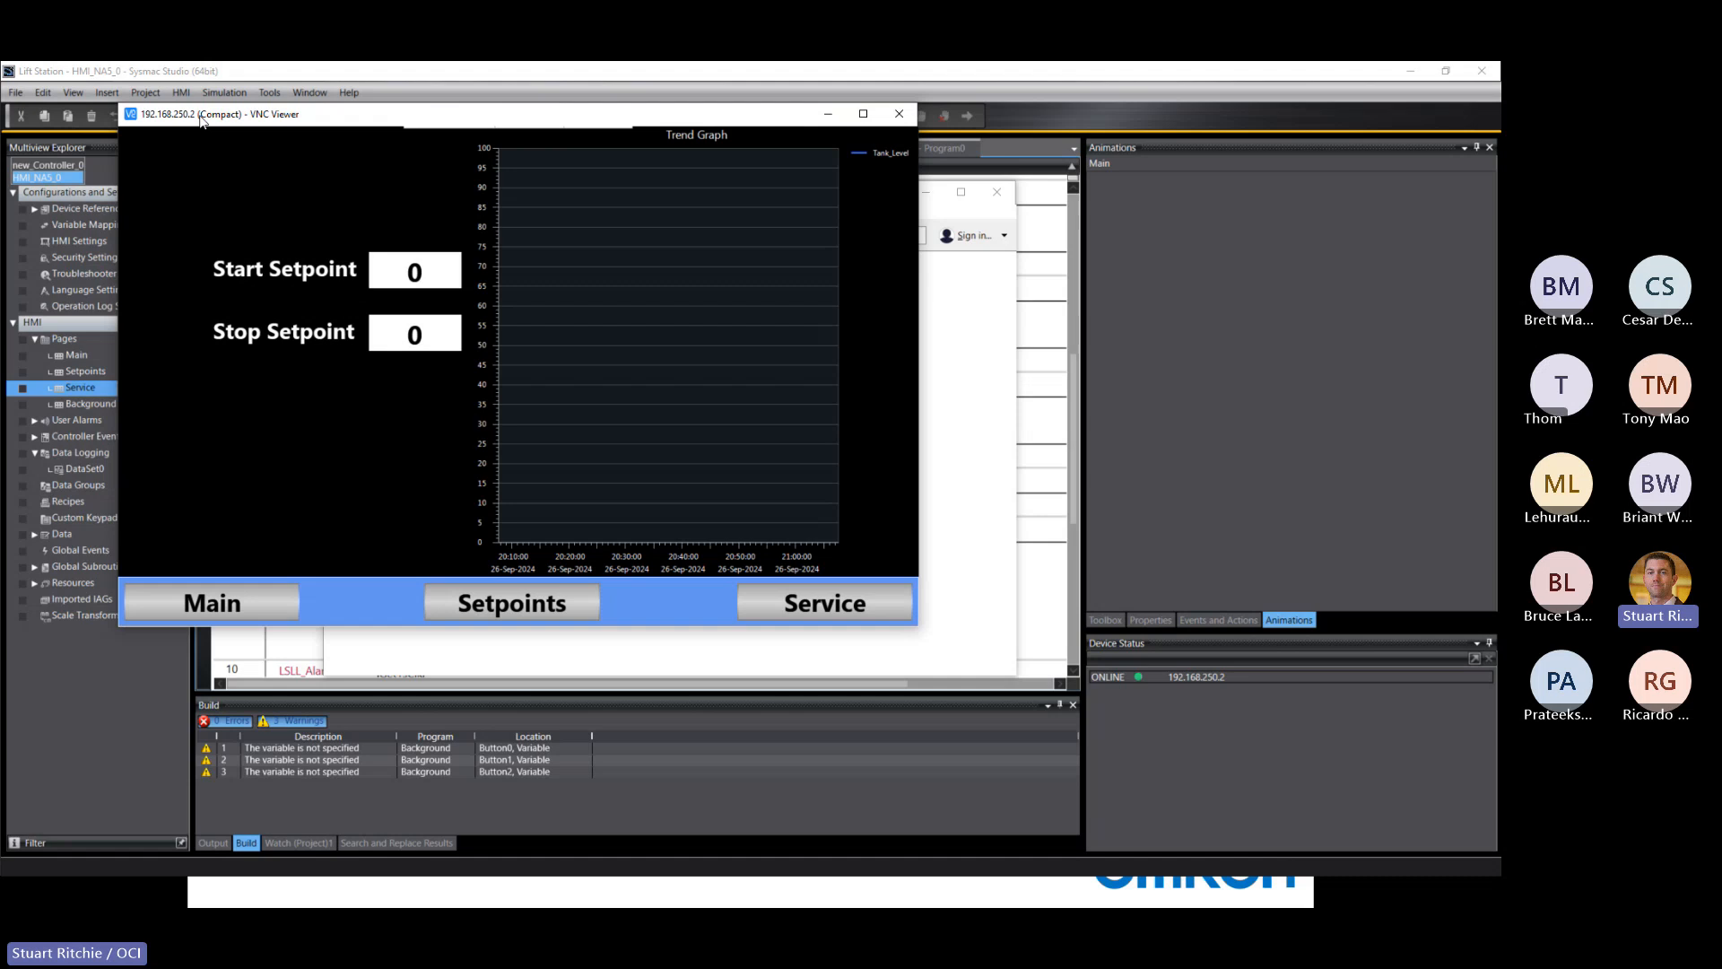
click(898, 114)
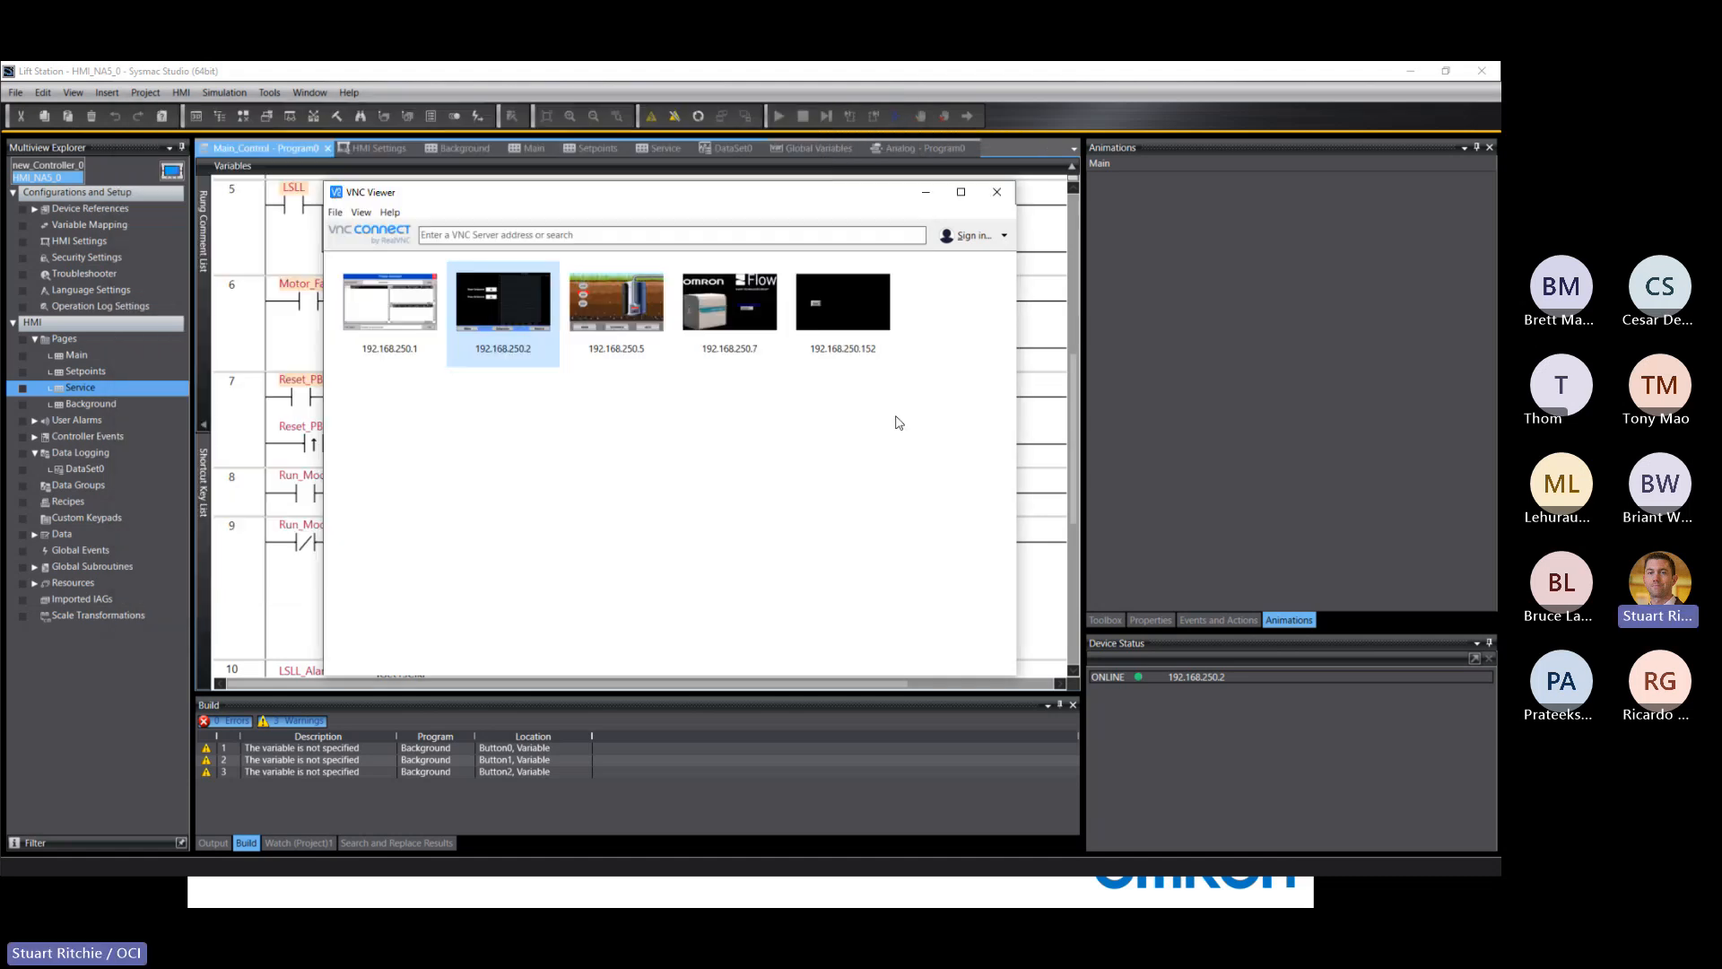
click(996, 192)
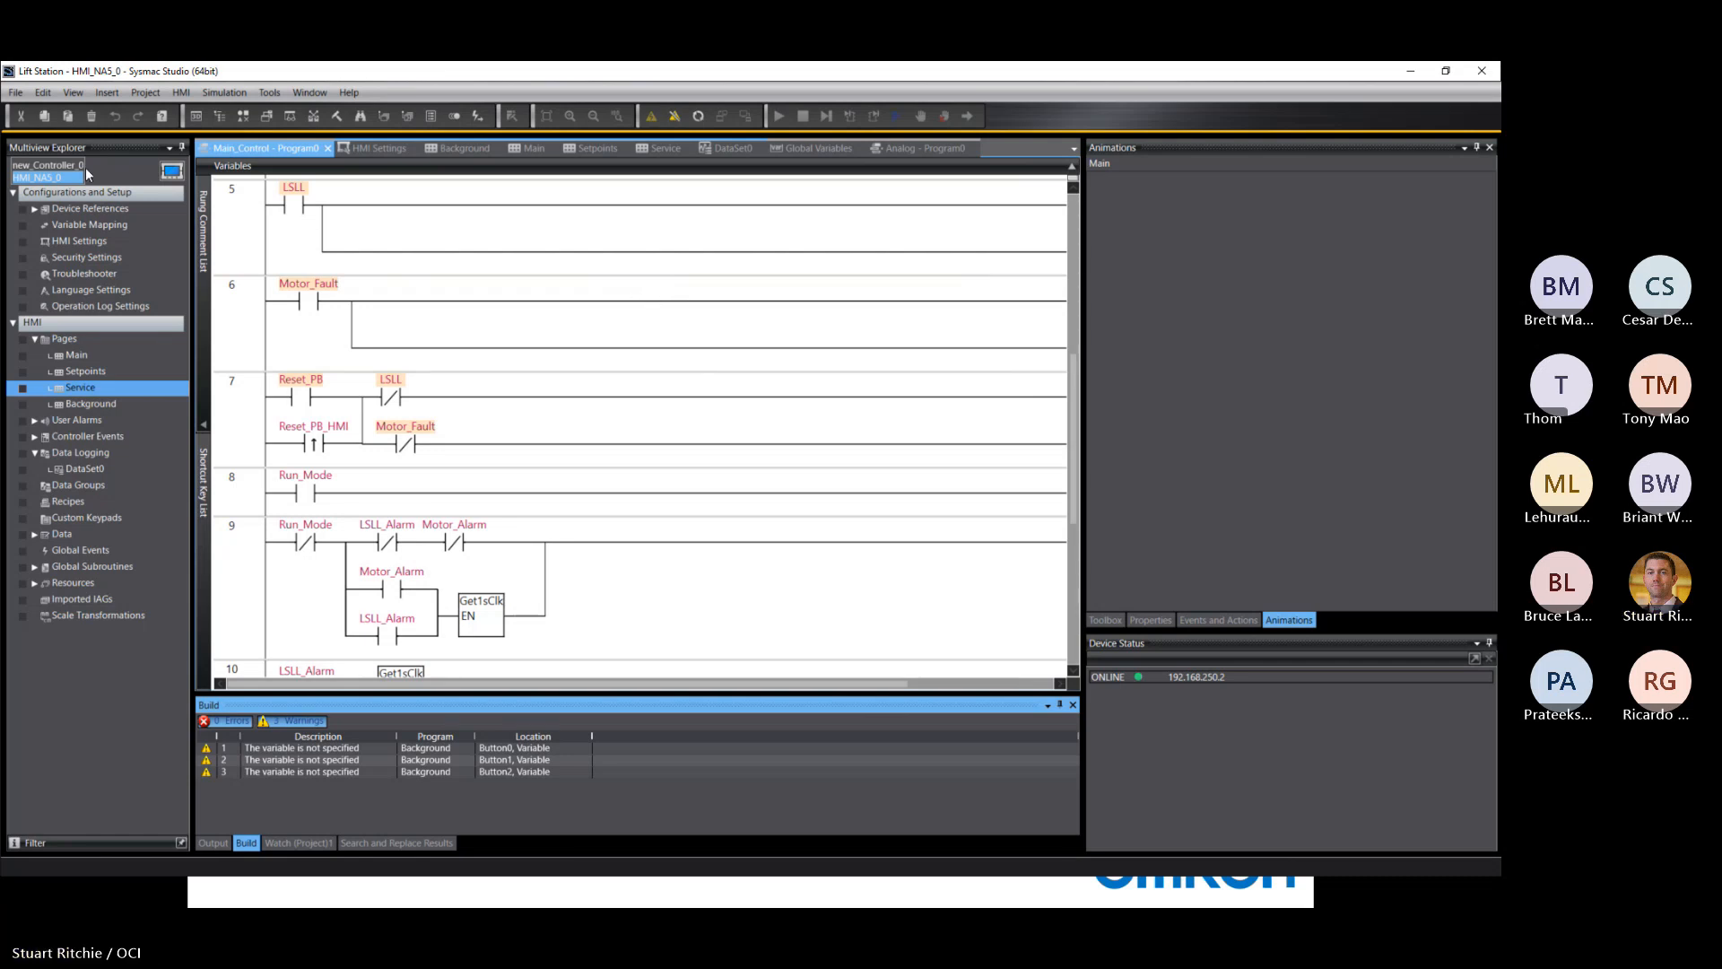
Step: Take the HMI connection offline and open the Main page for editing
click(675, 117)
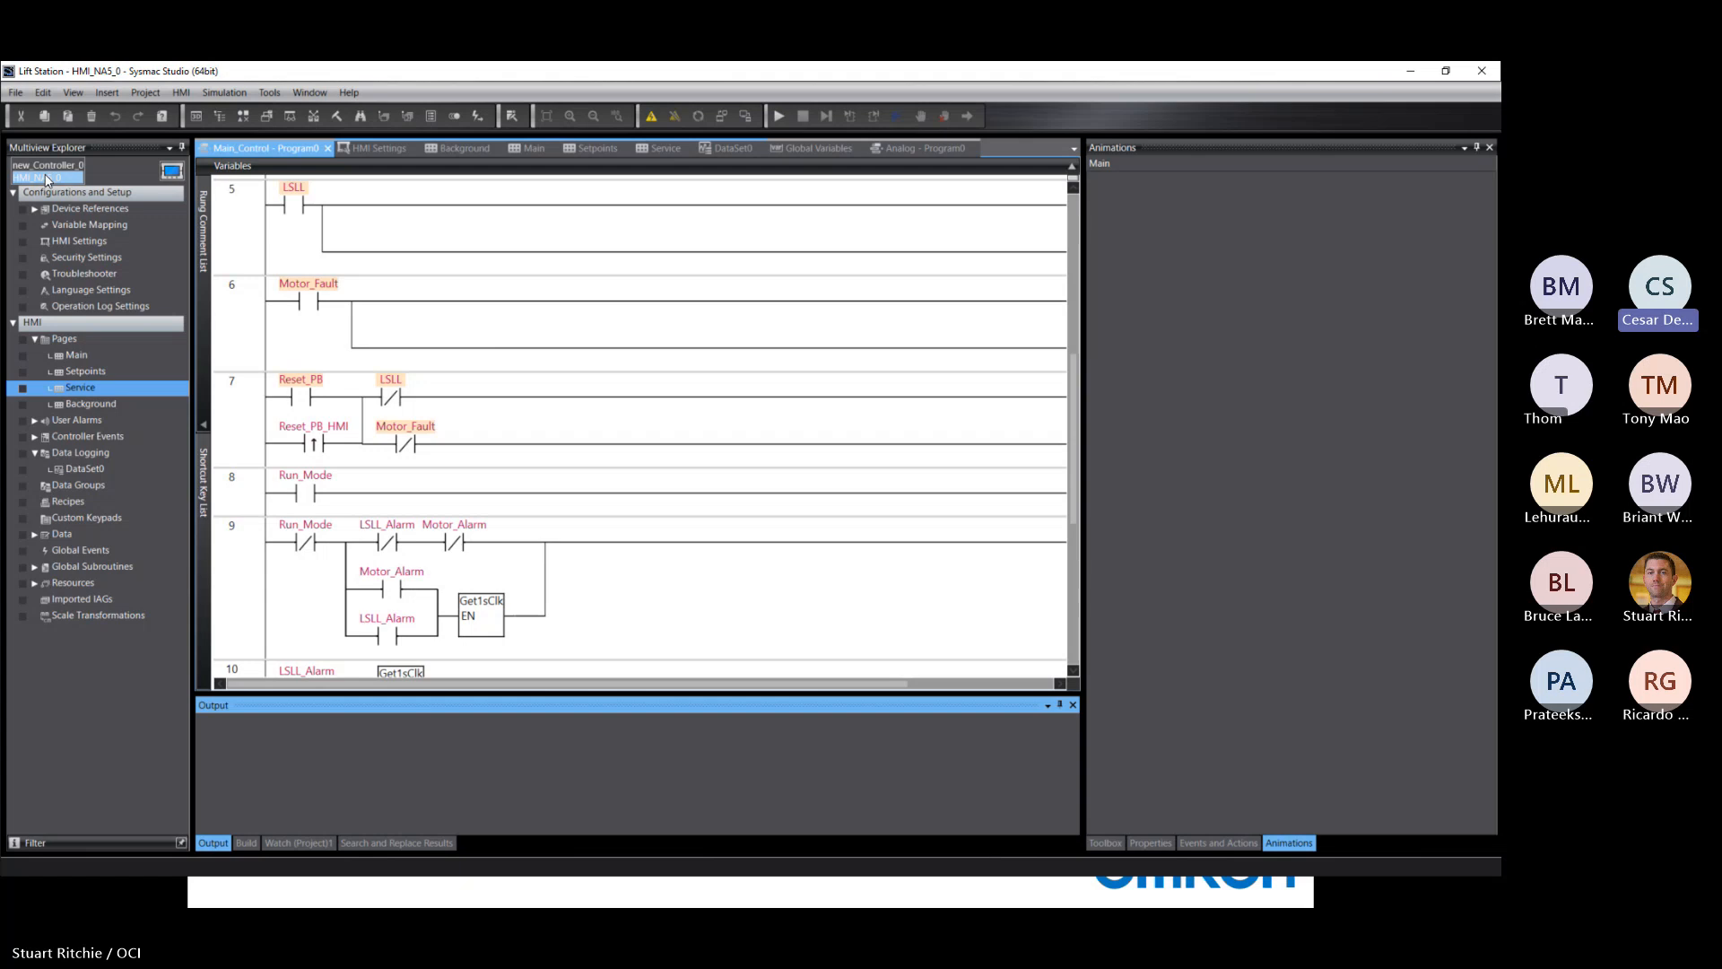
double_click(75, 354)
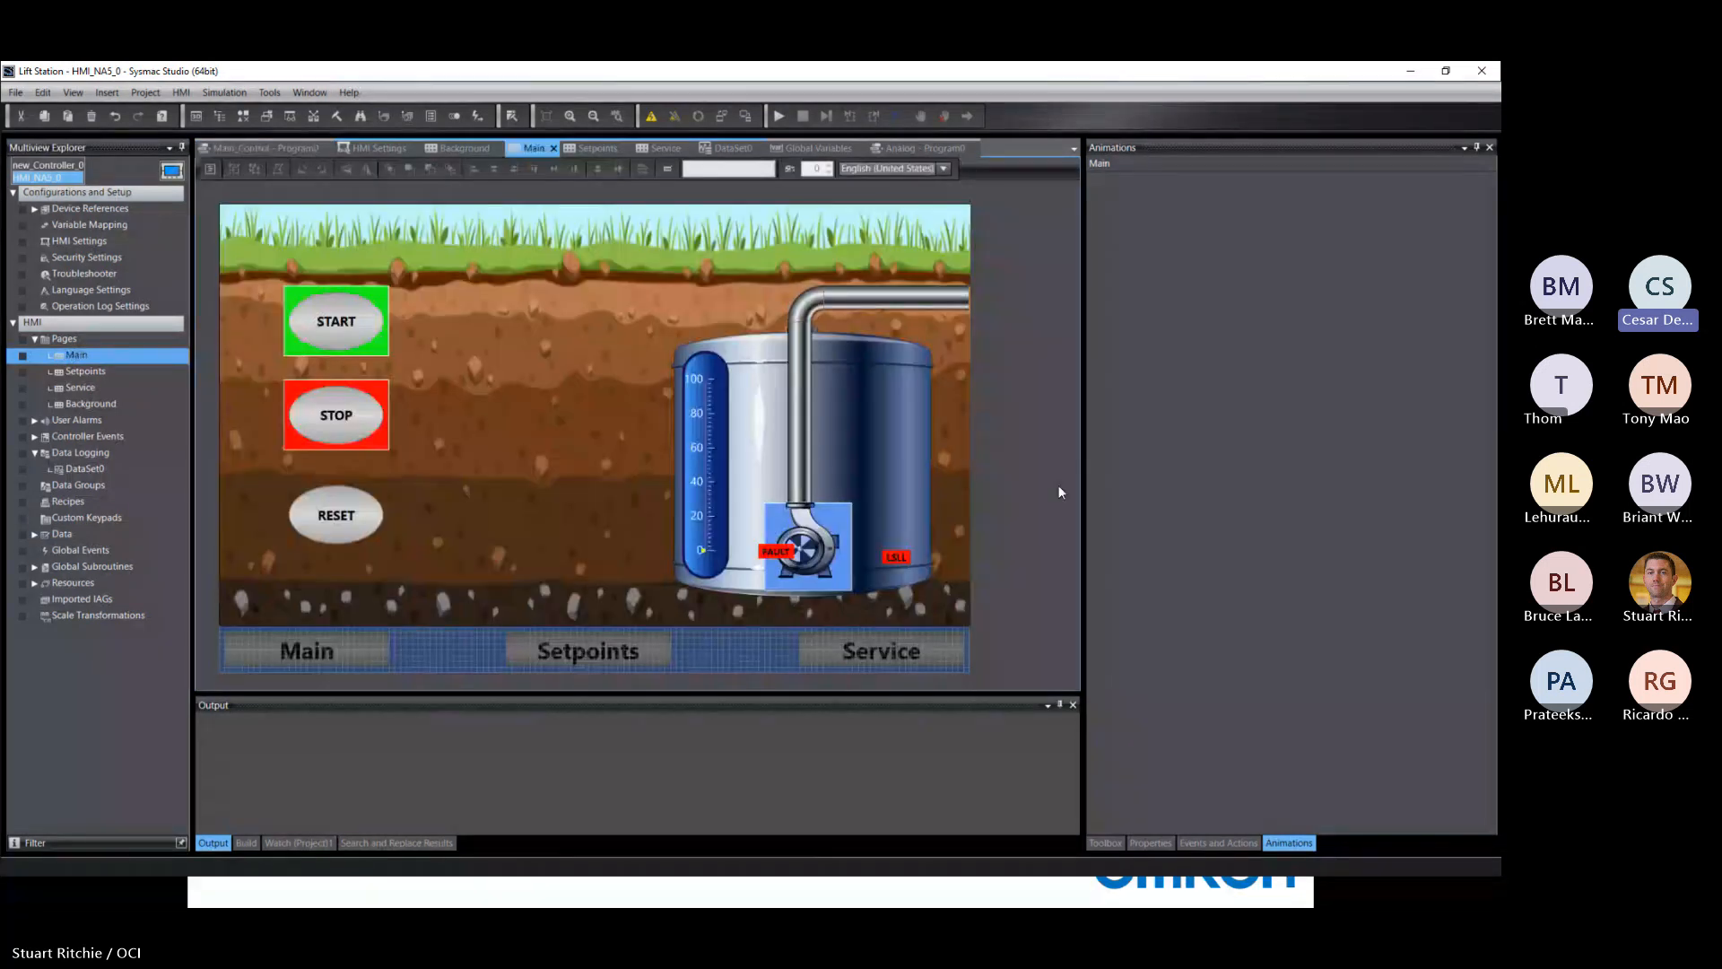
click(890, 391)
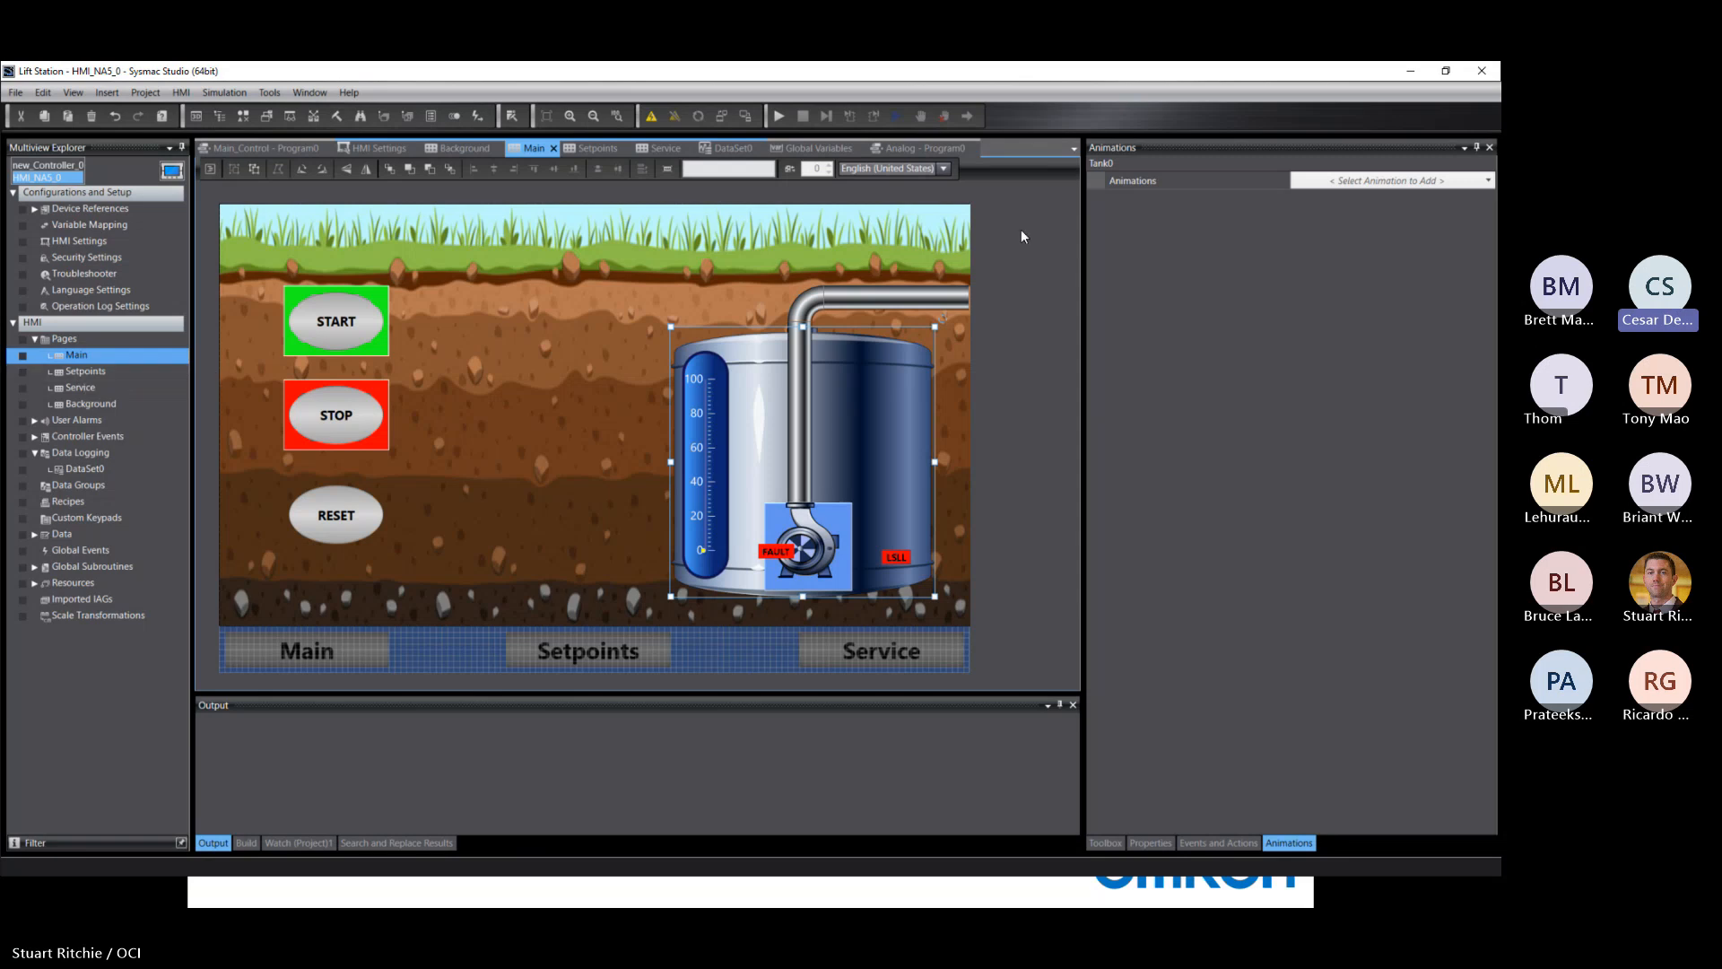
click(1031, 204)
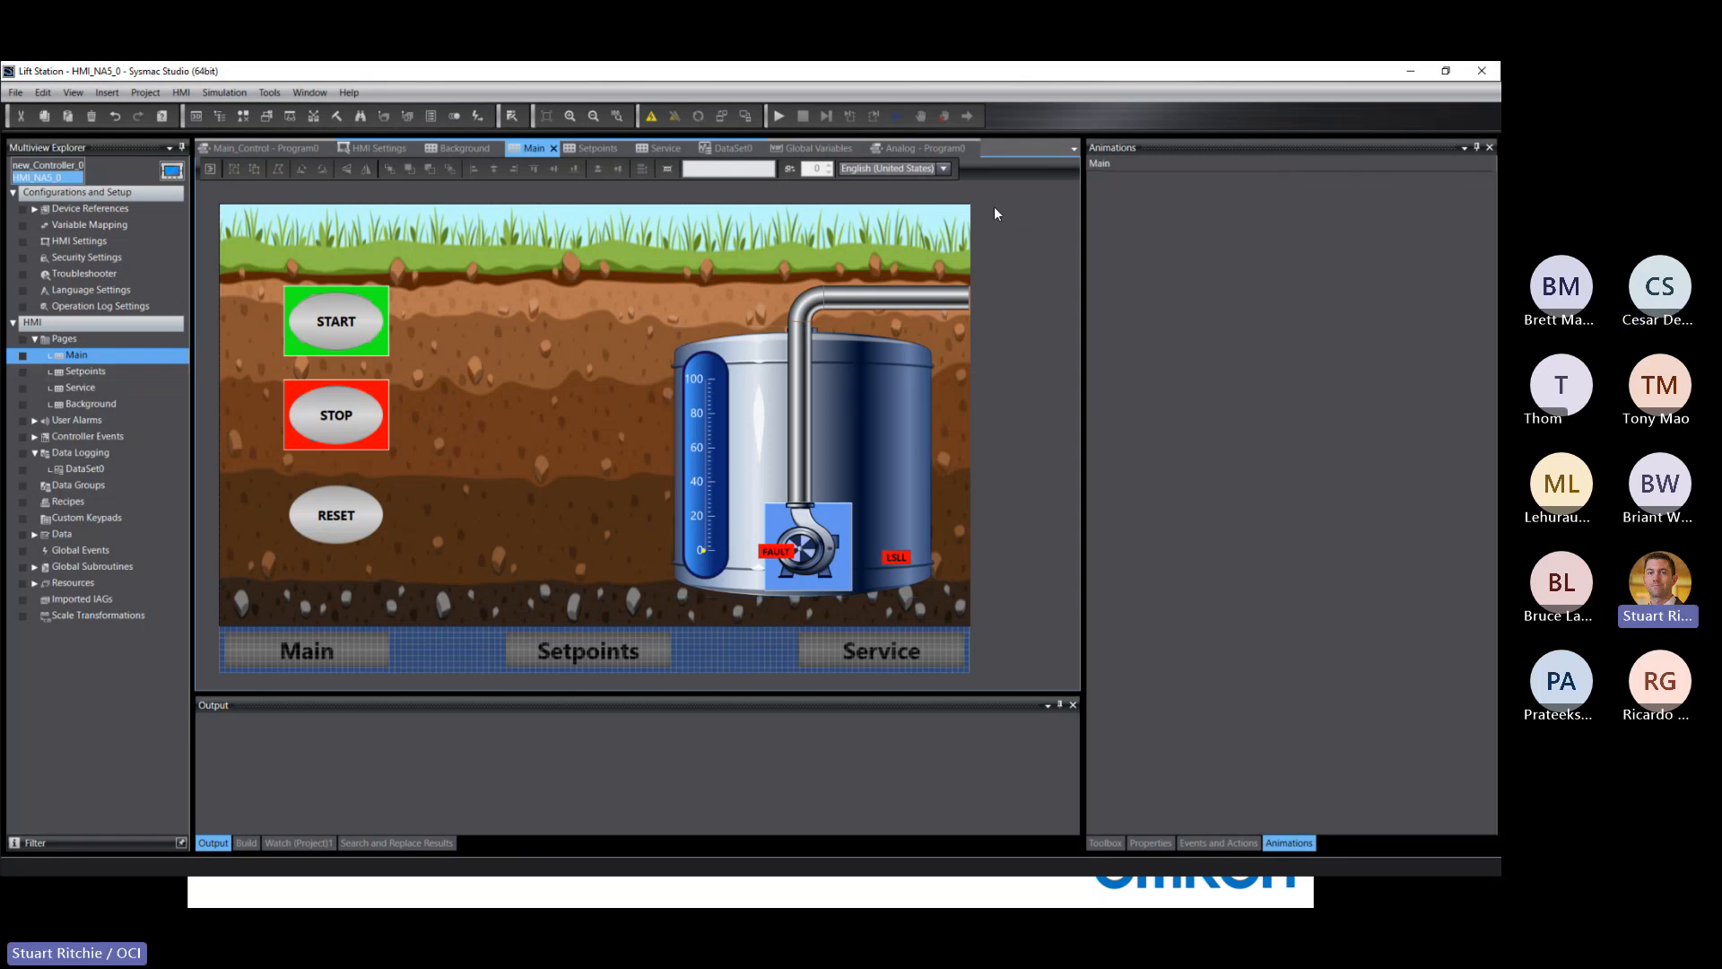
click(721, 226)
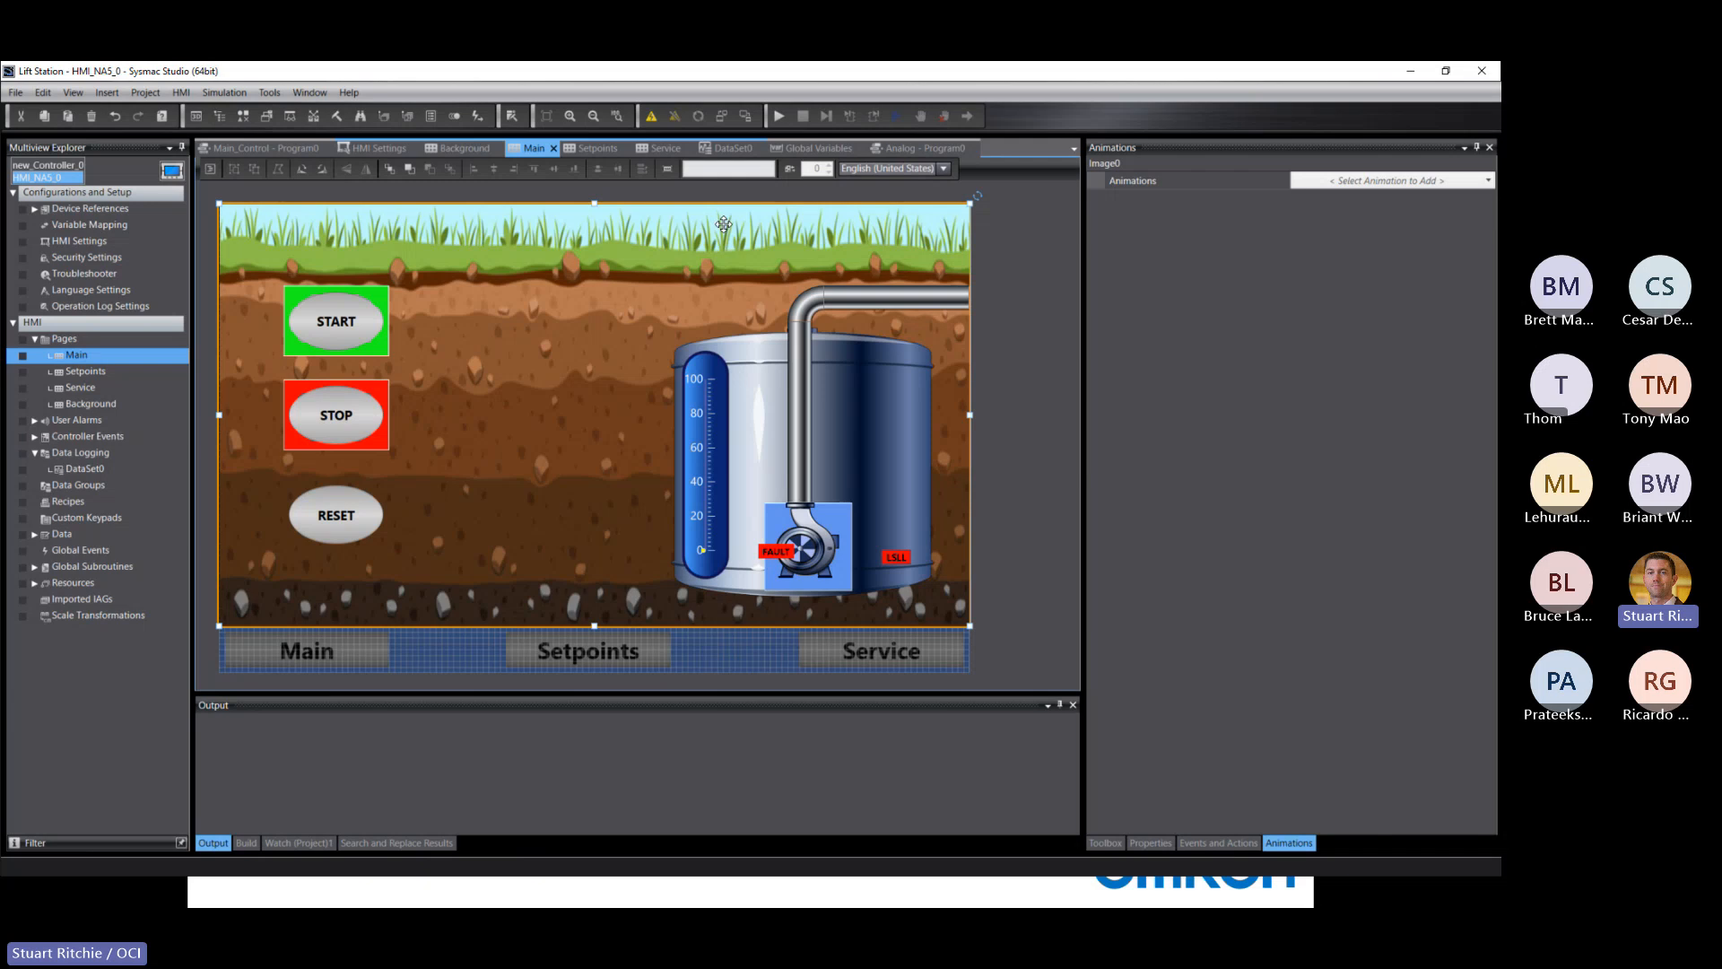
right_click(718, 226)
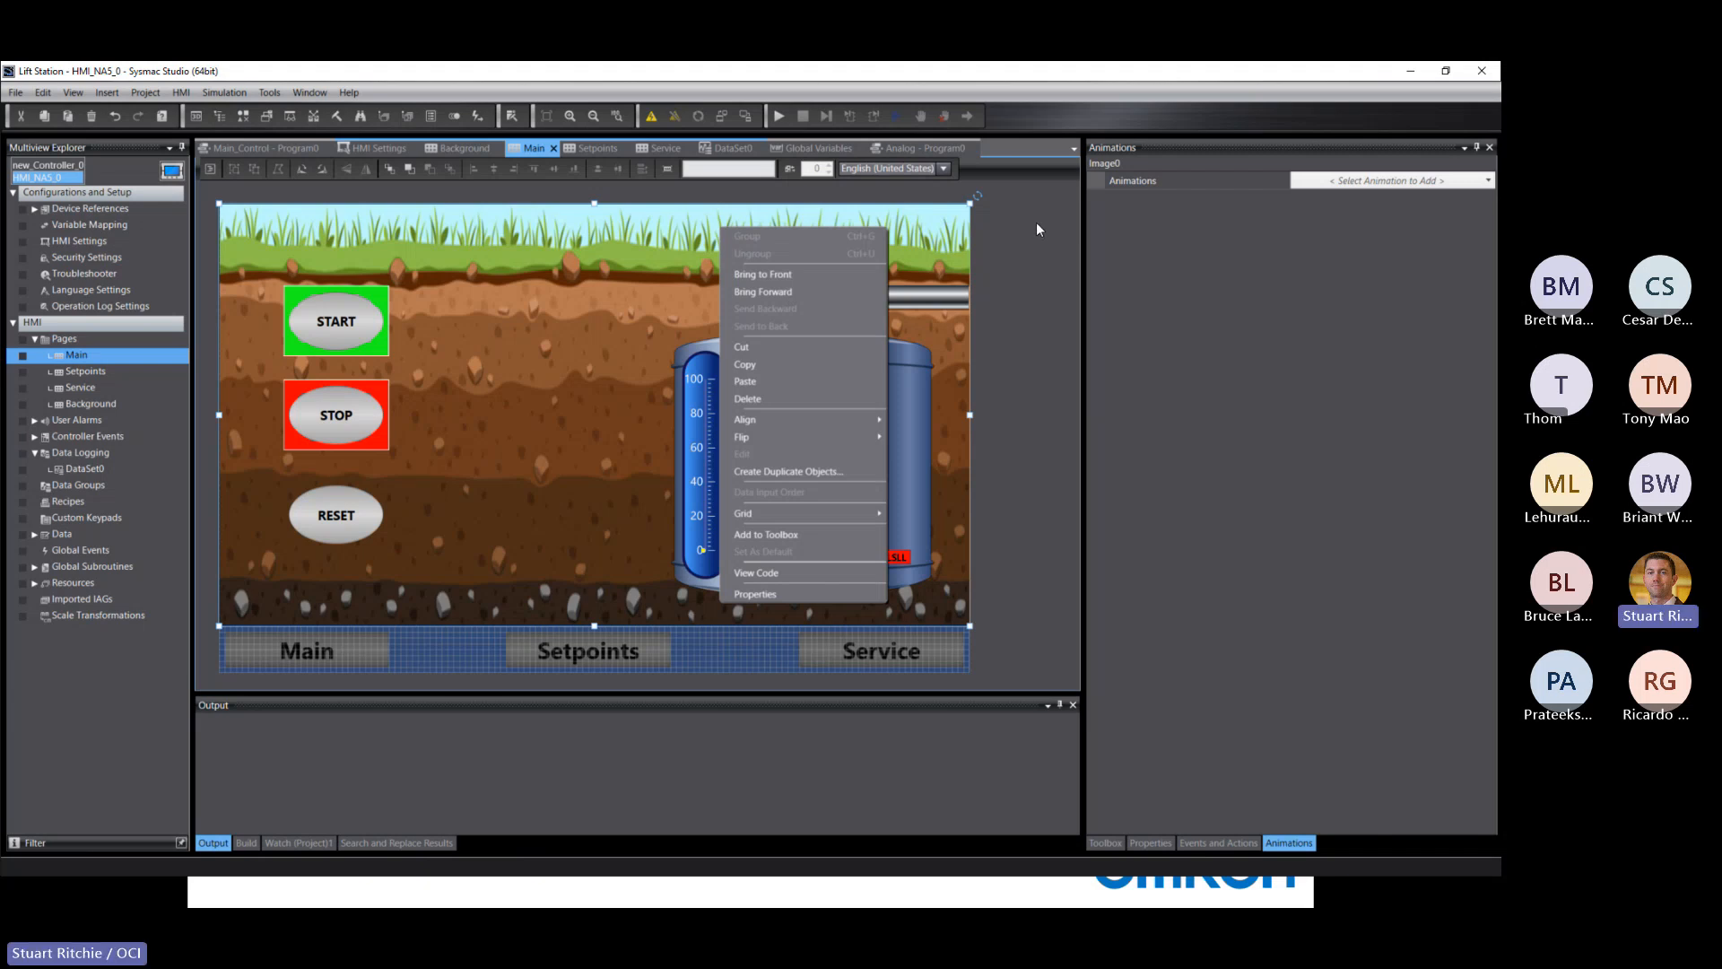
click(1024, 295)
click(1023, 294)
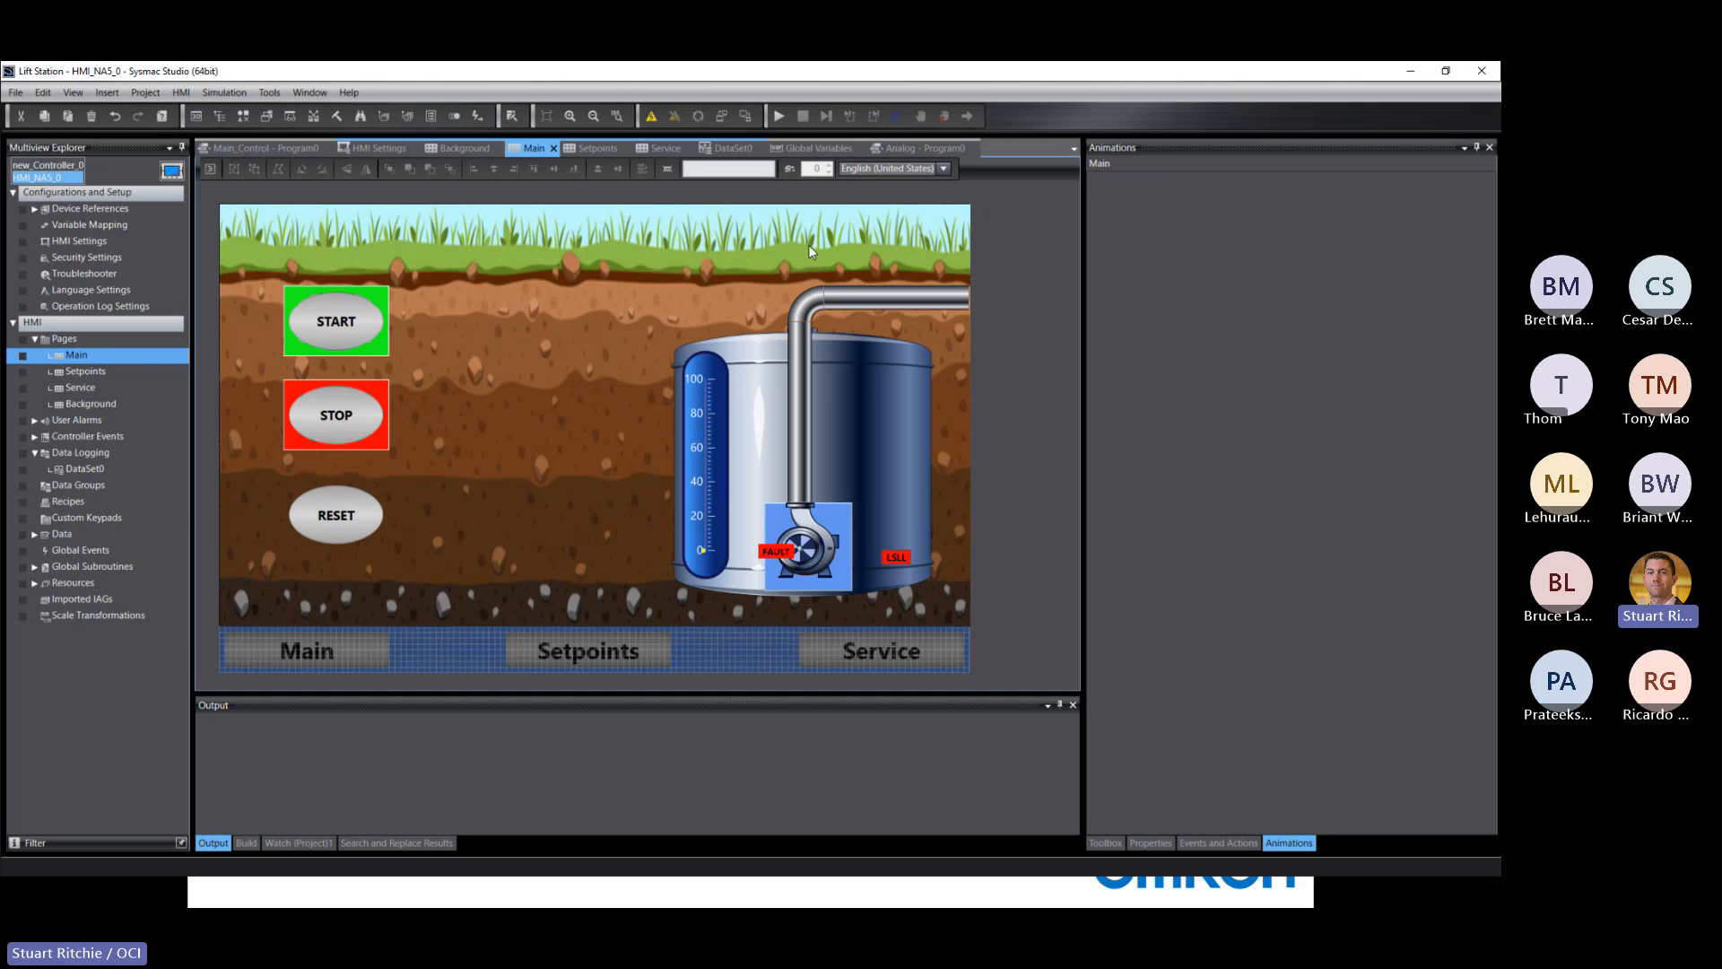
Step: Open the Main page background image's properties, turn its IsVisible option off, and turn it back on
click(809, 246)
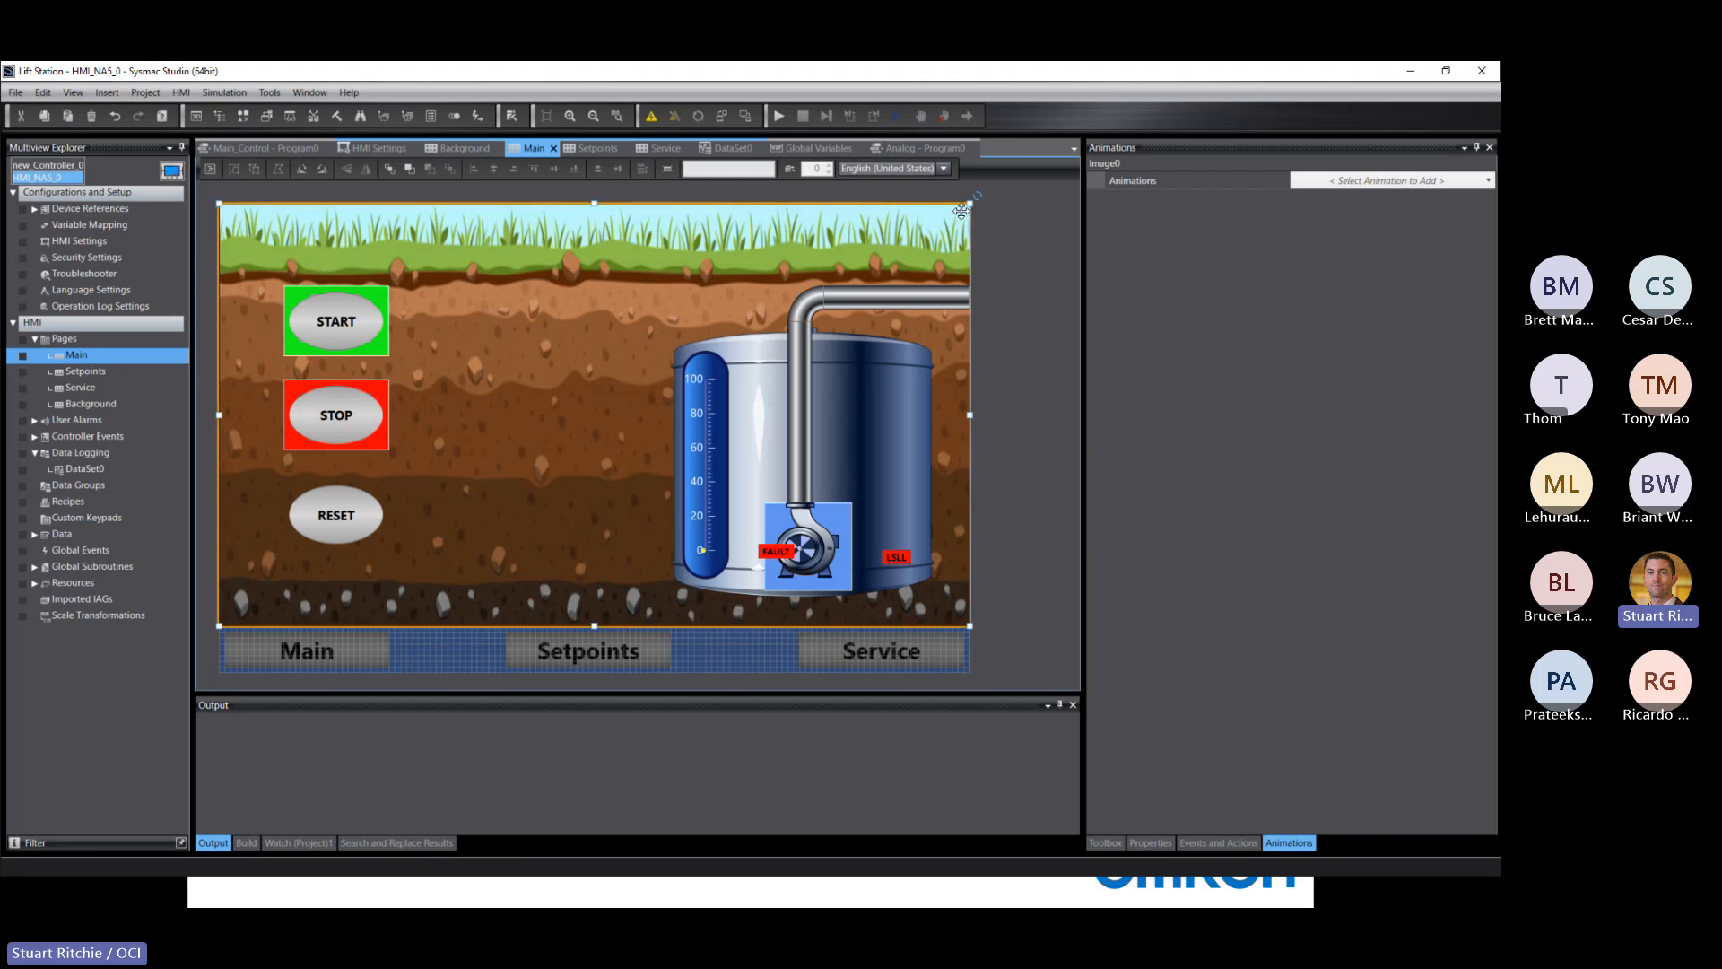
right_click(786, 231)
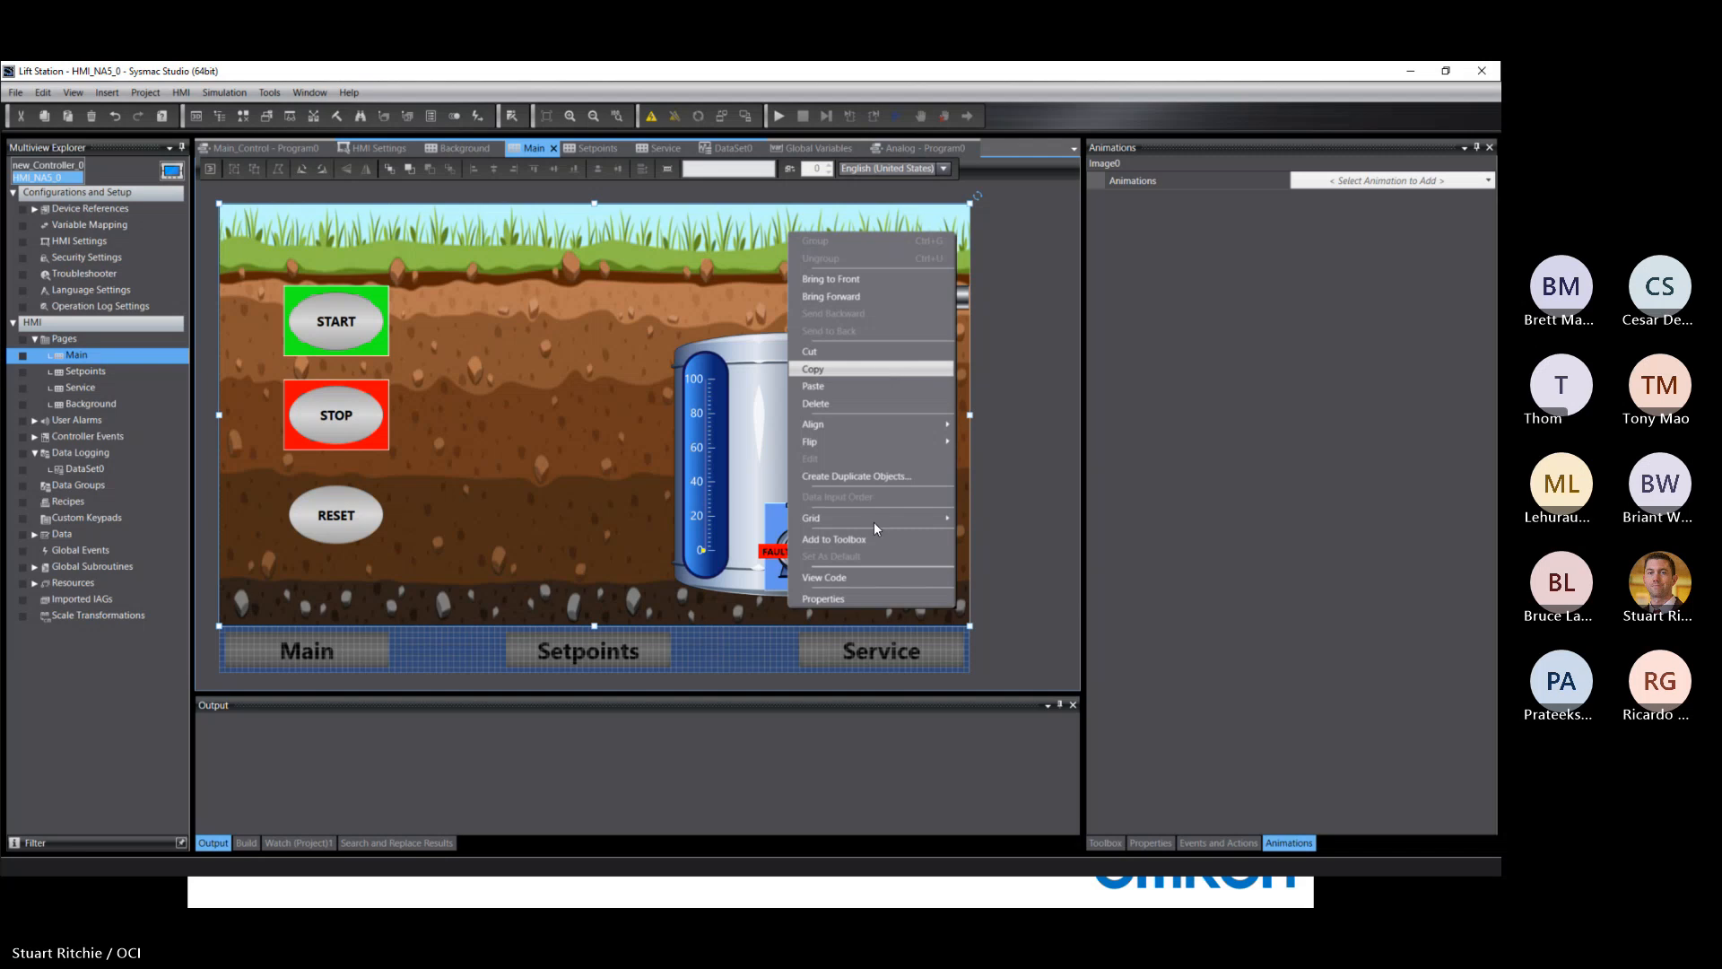
click(841, 597)
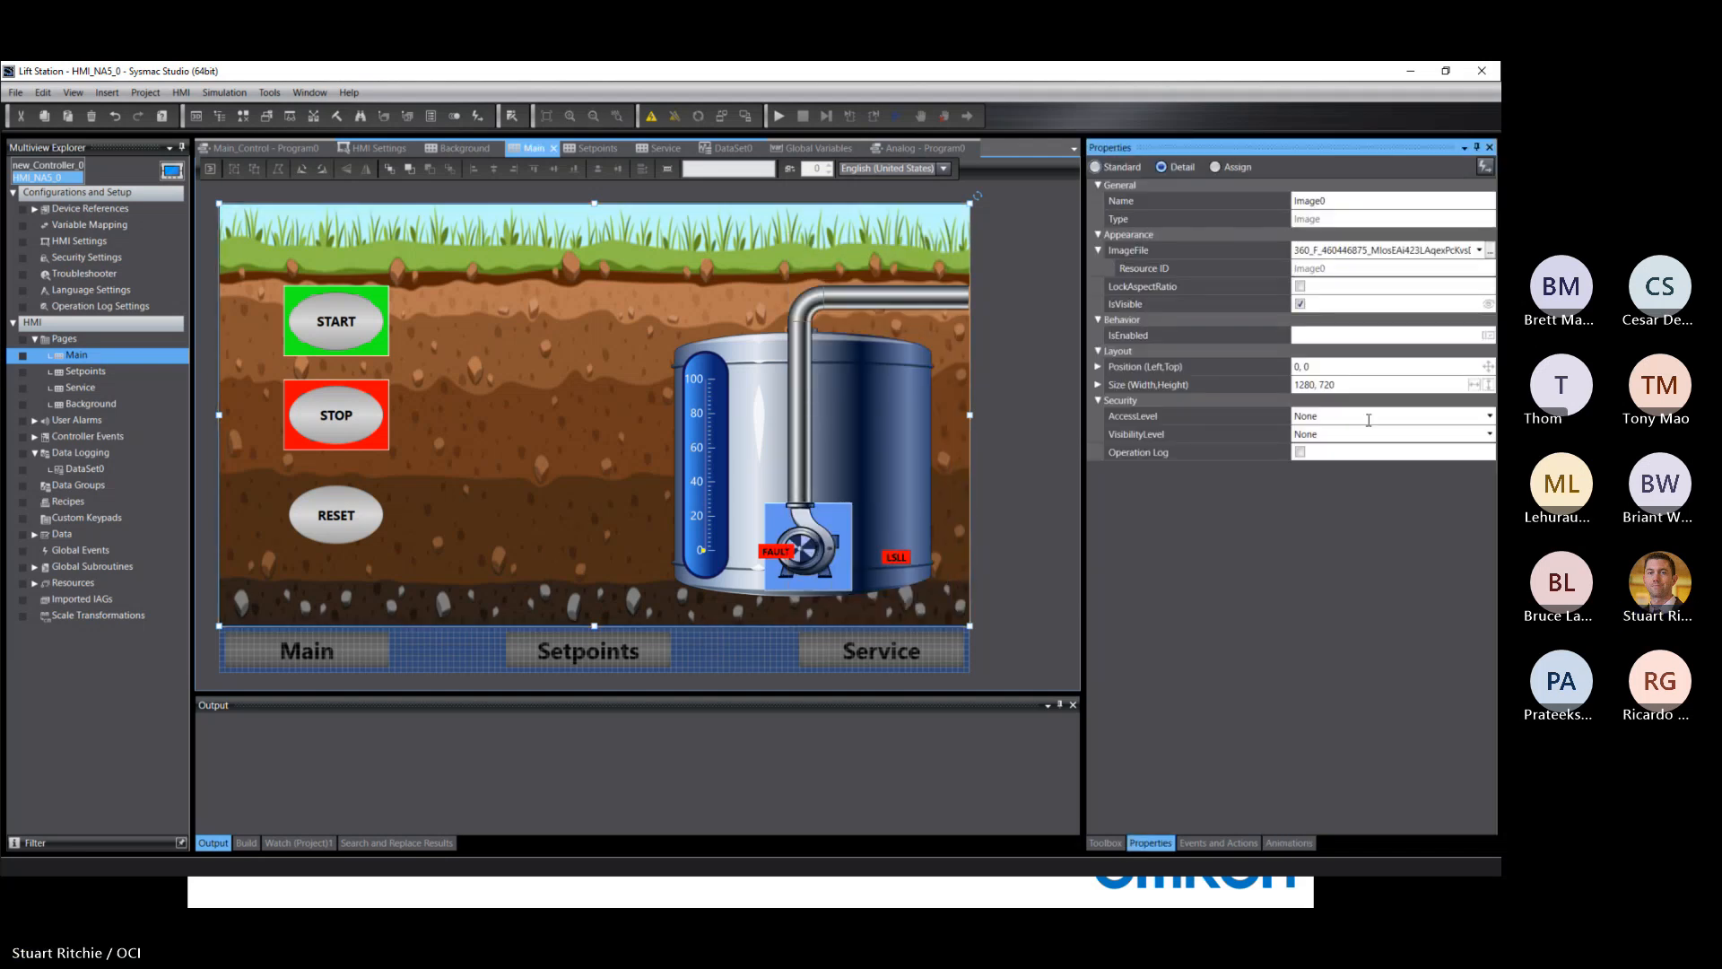
click(1300, 305)
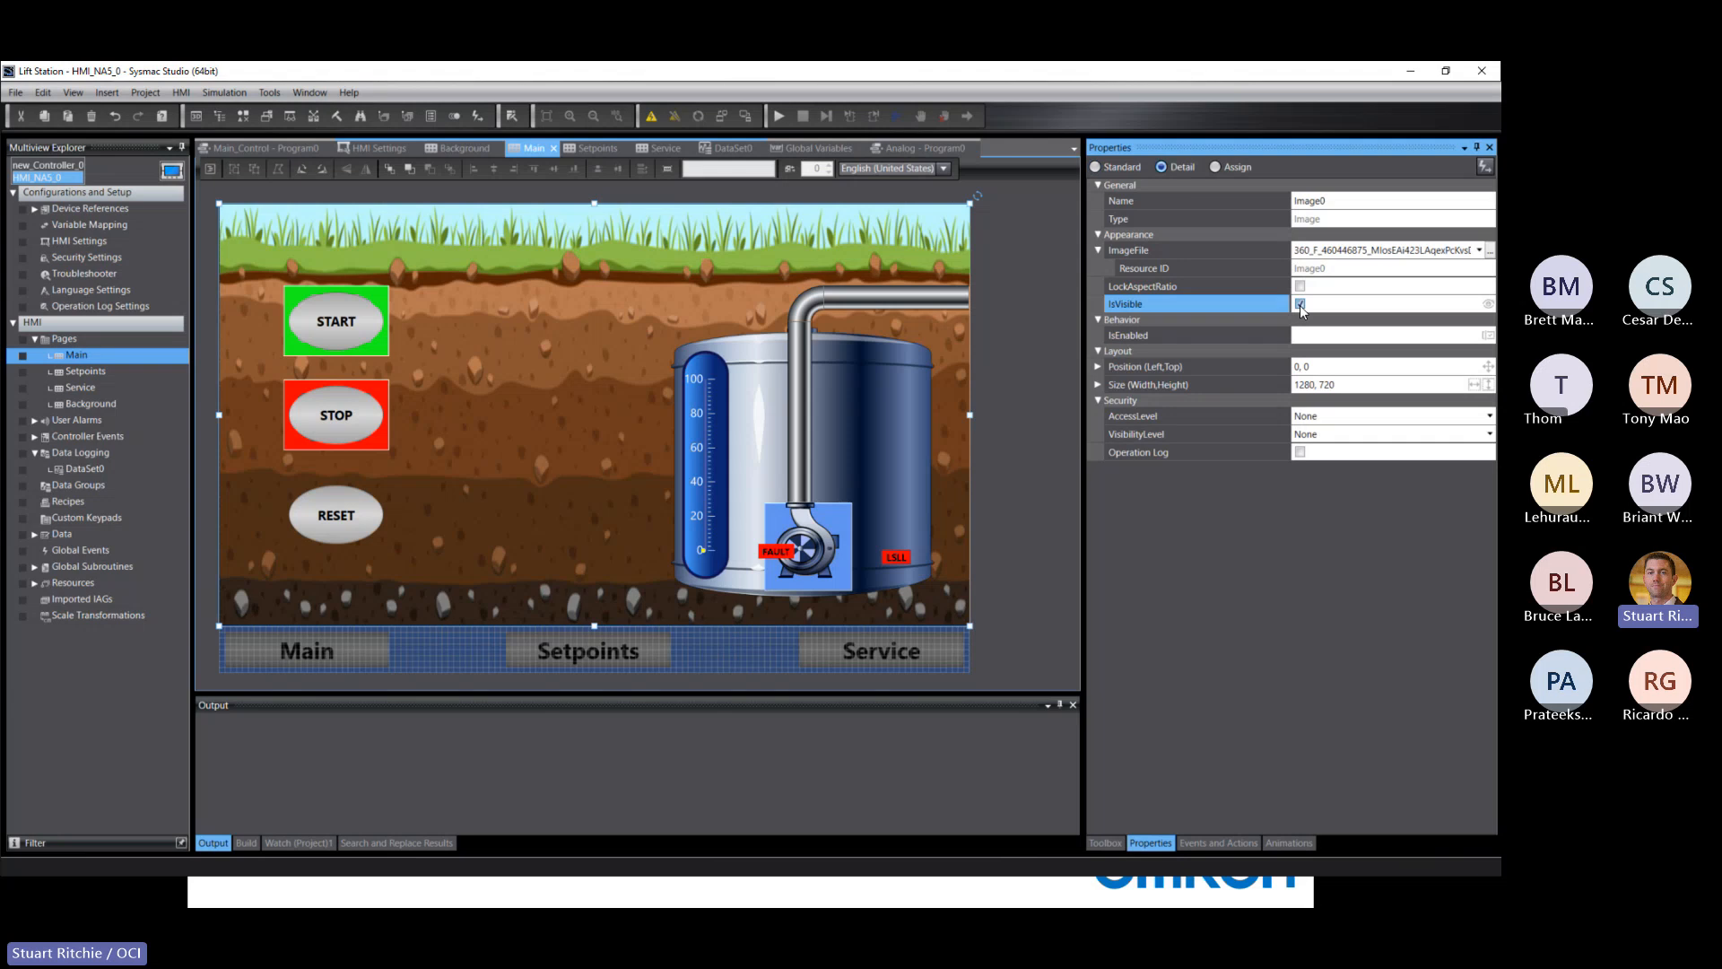
click(1004, 244)
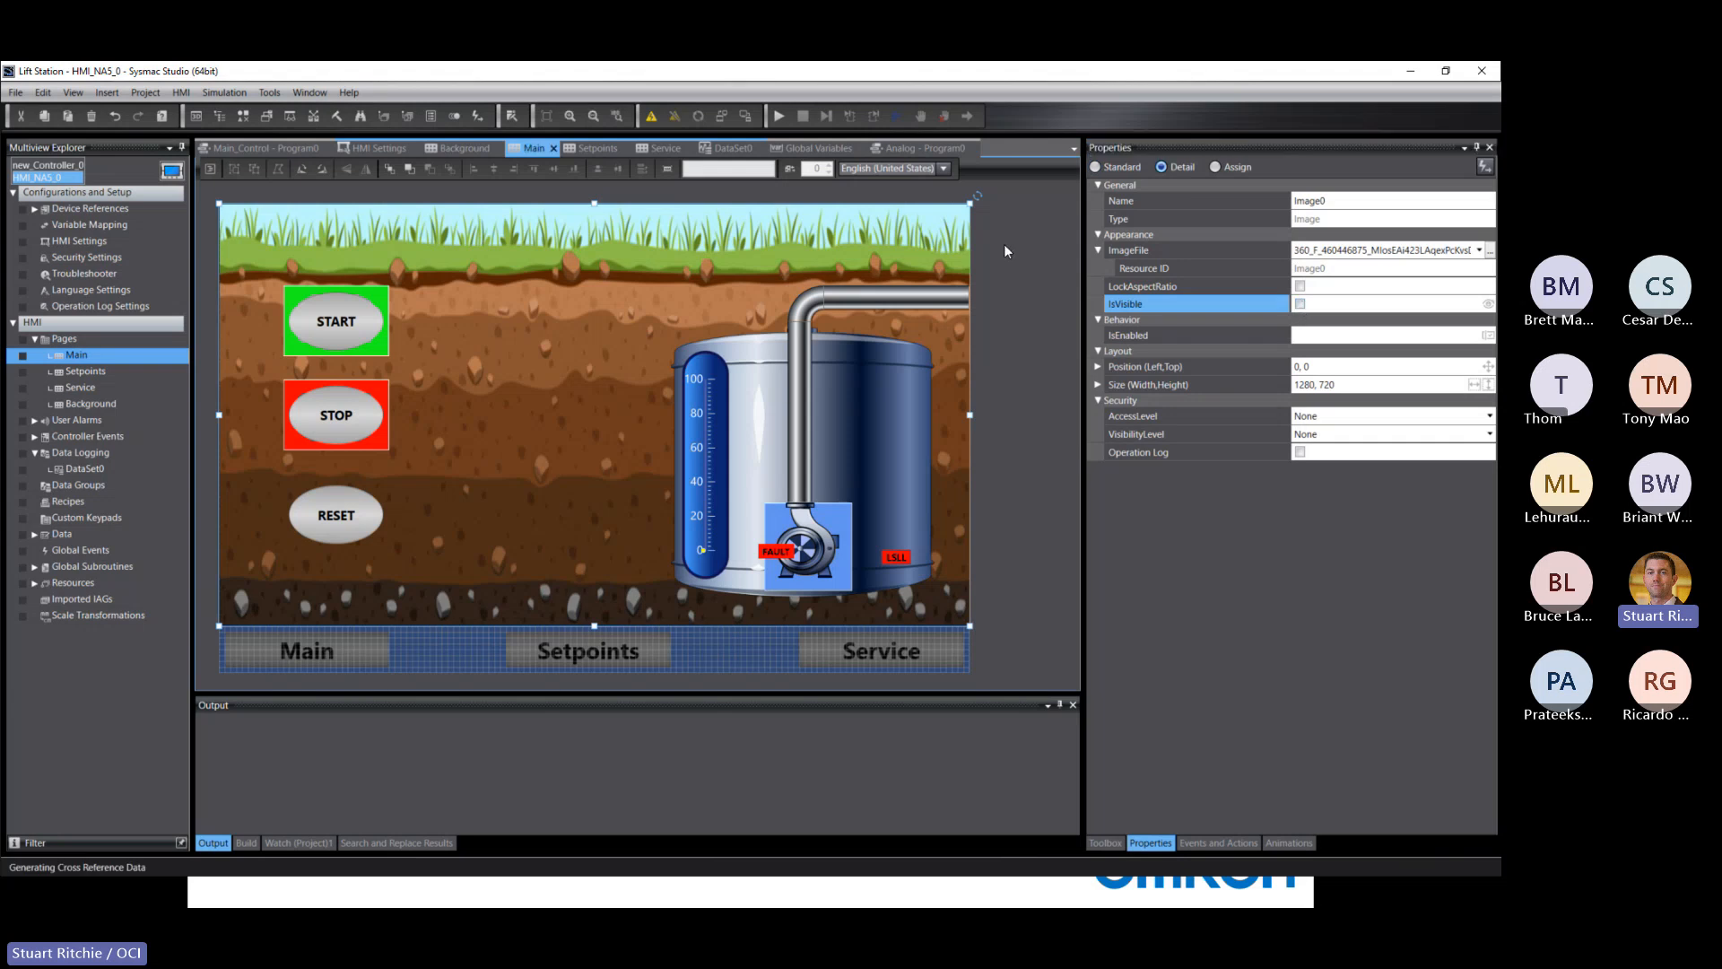
click(836, 244)
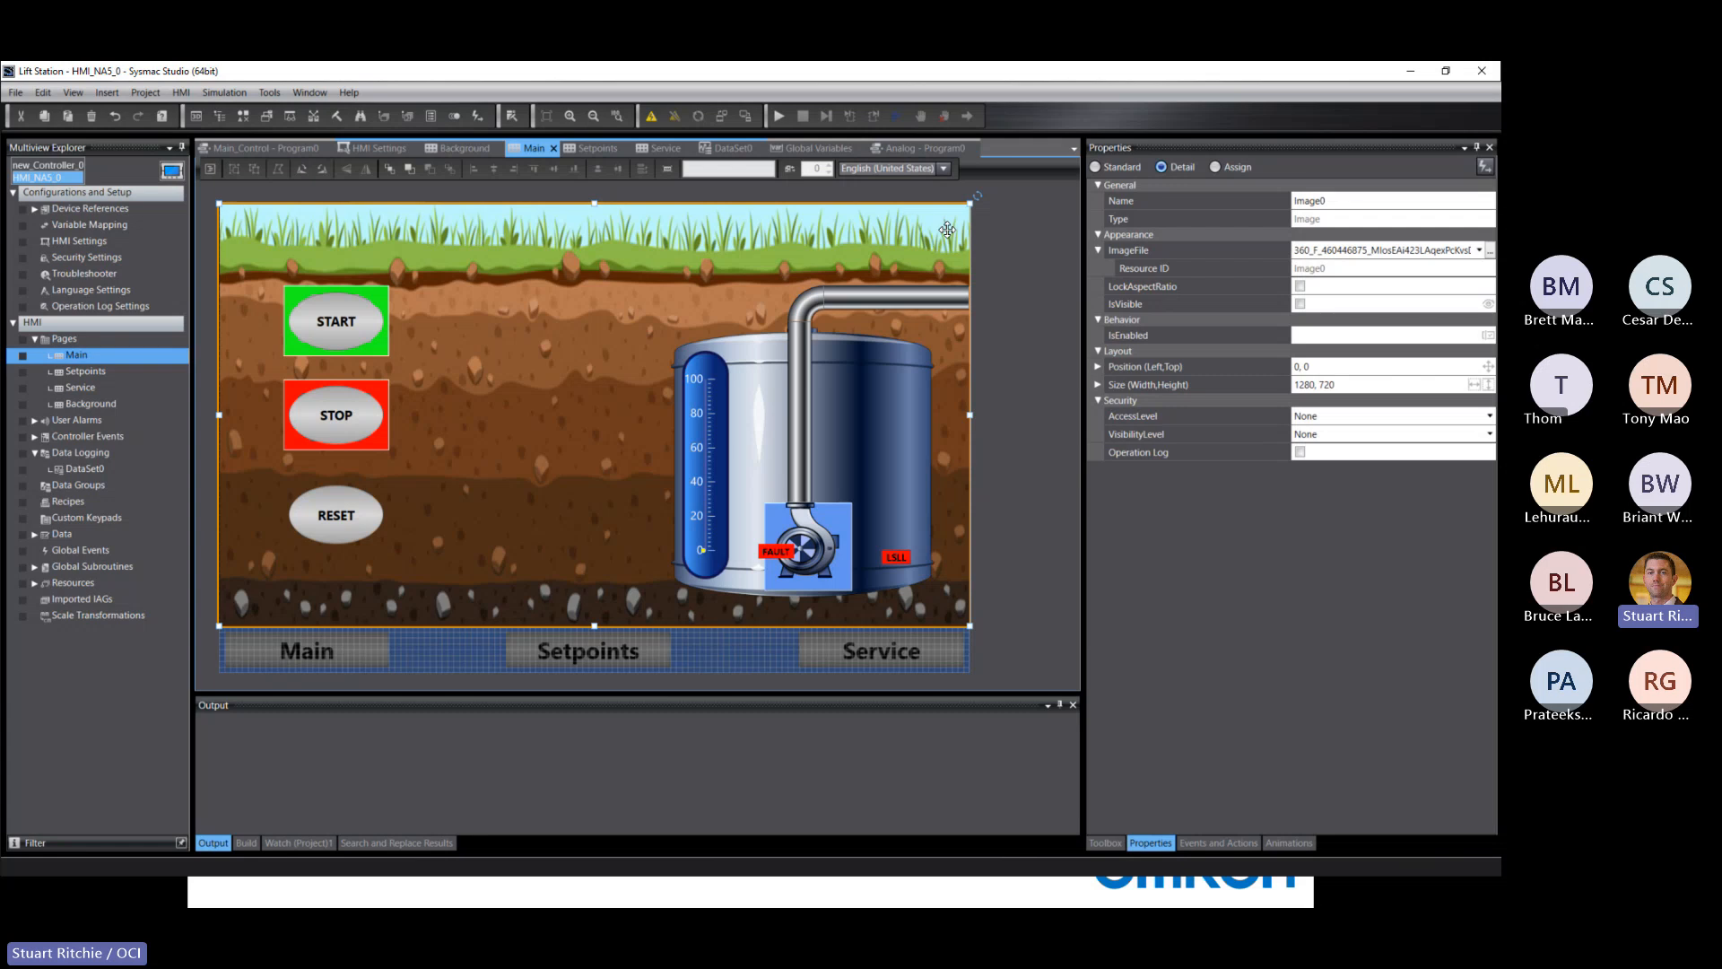
click(1300, 304)
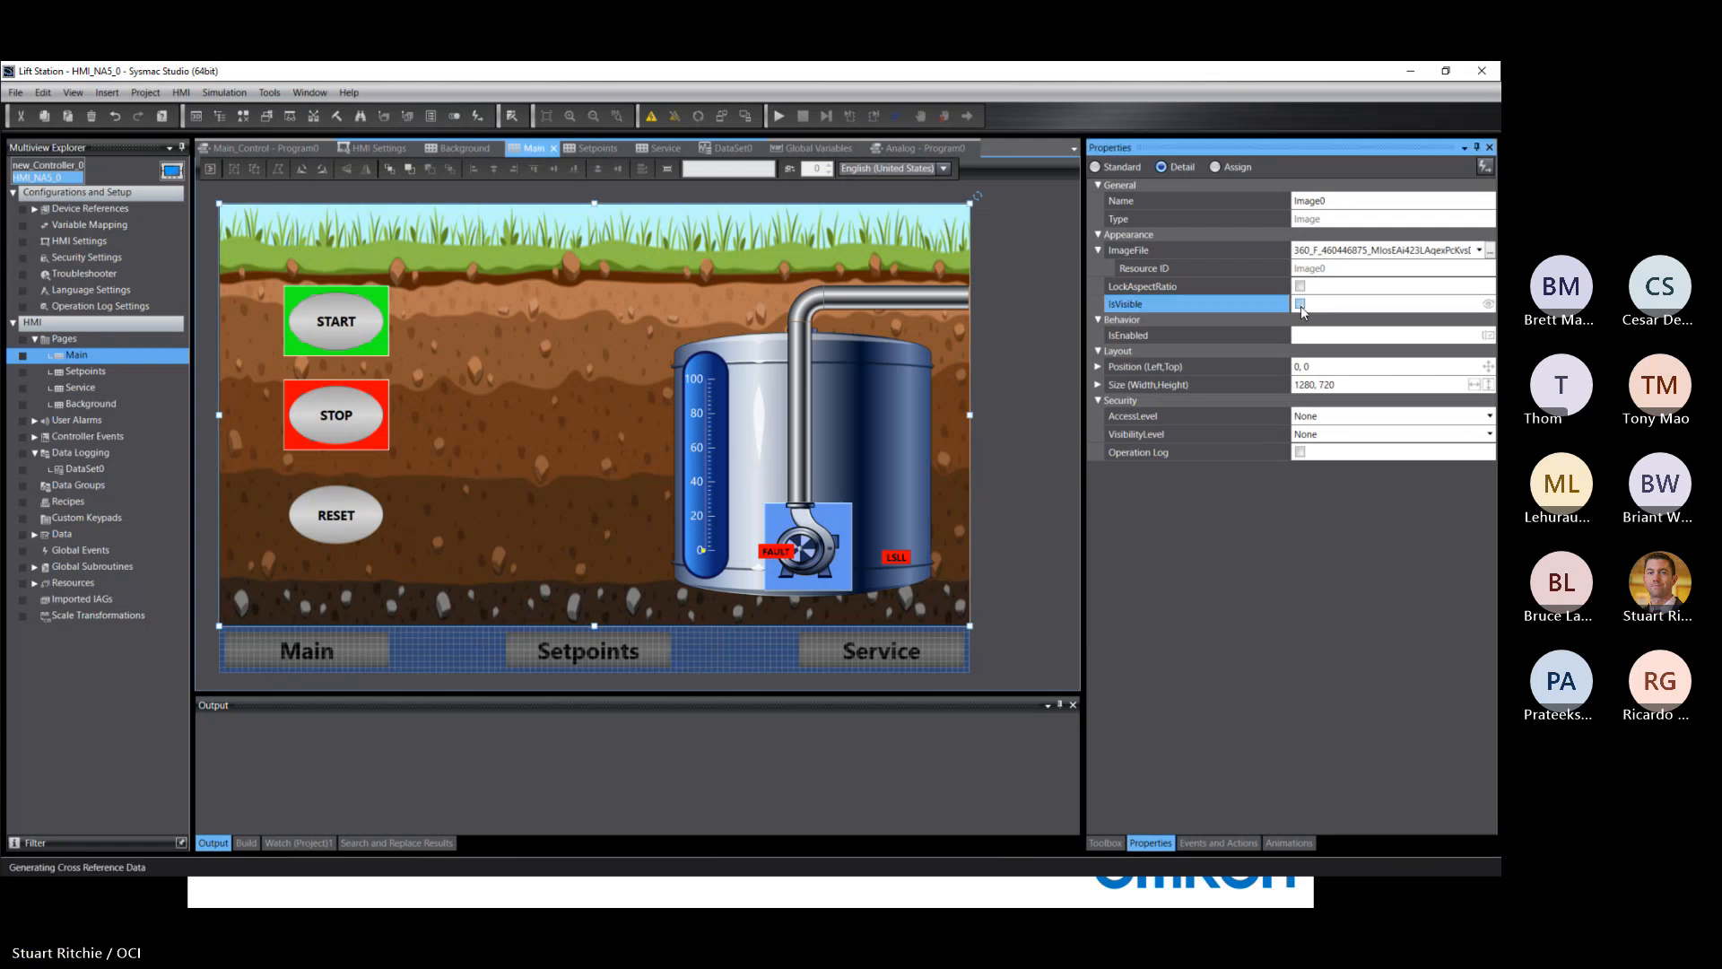
click(1013, 210)
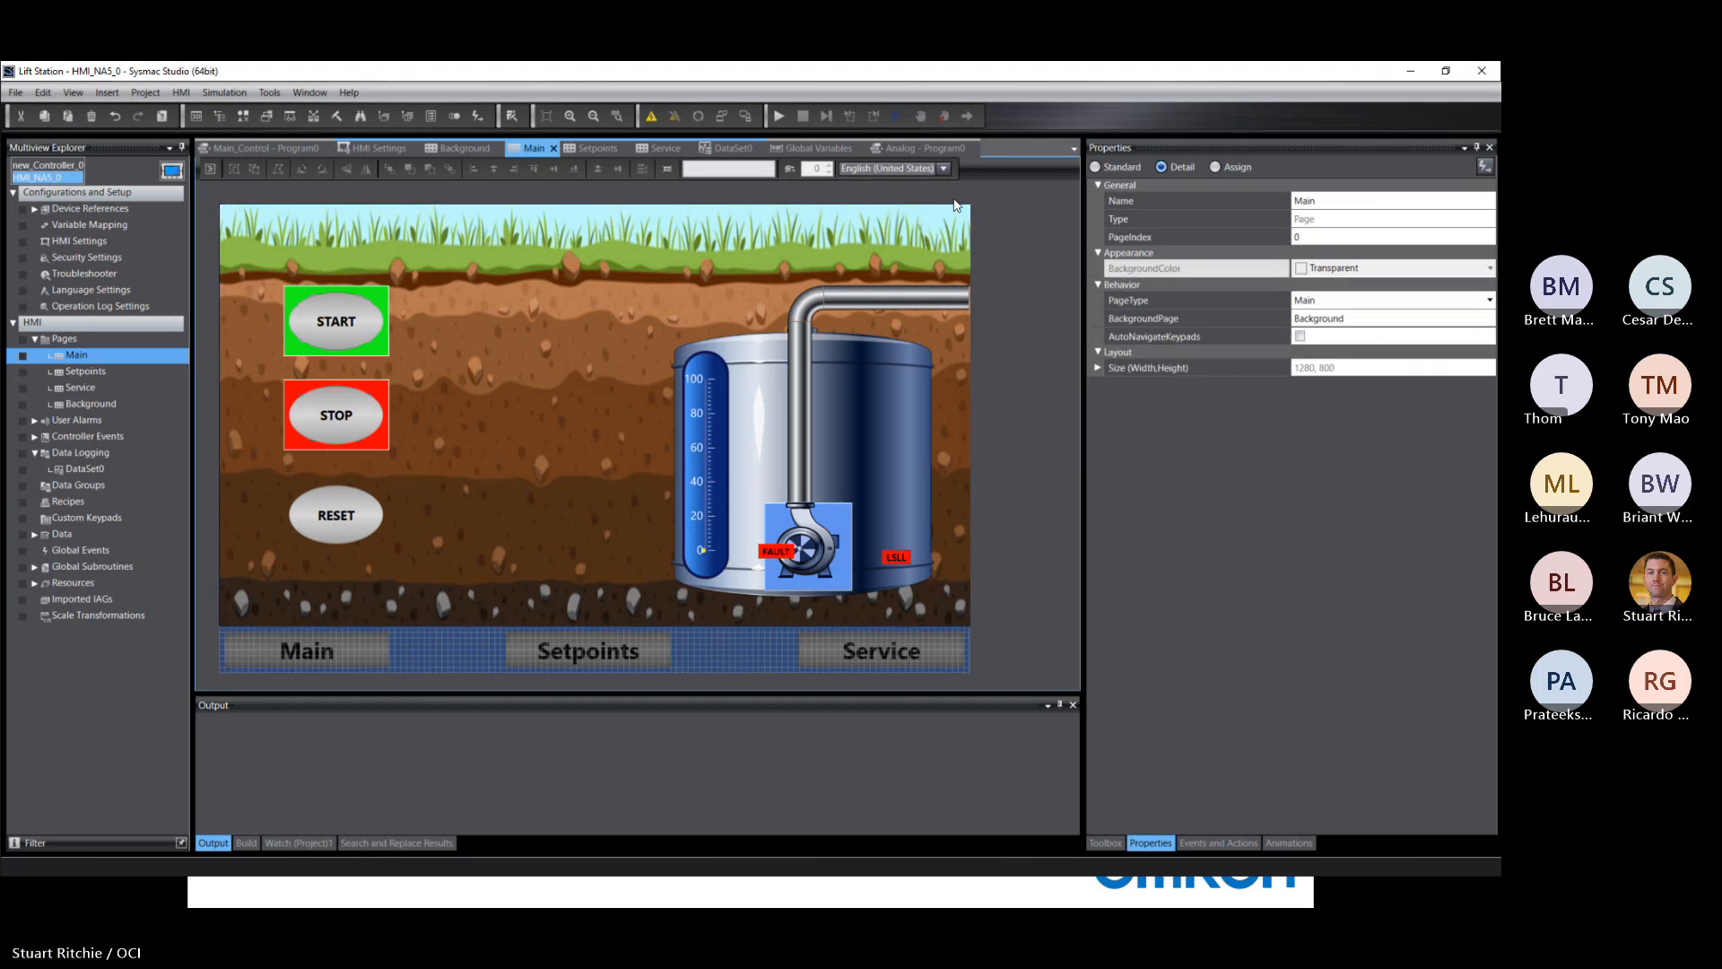